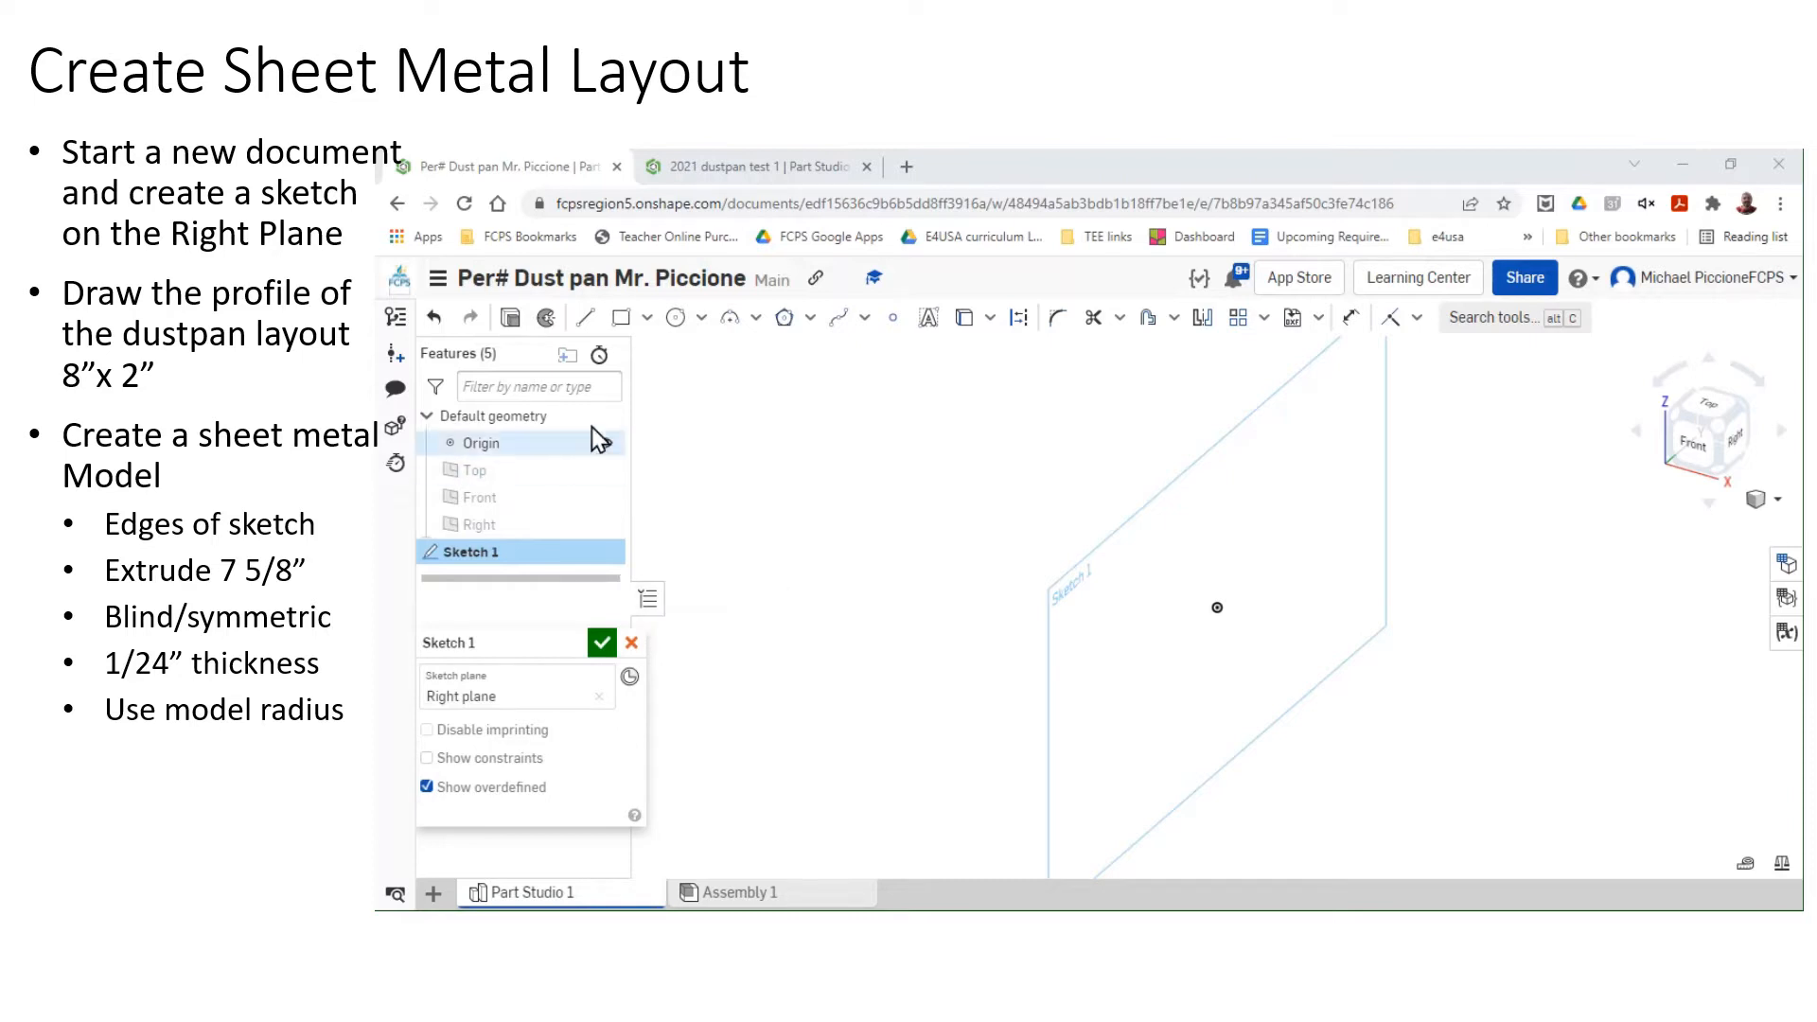
Sketch a horizontal line 8 in long from the origin toward the negative Y side on the Right plane.
{"action": "left_click", "coordinate": [586, 324]}
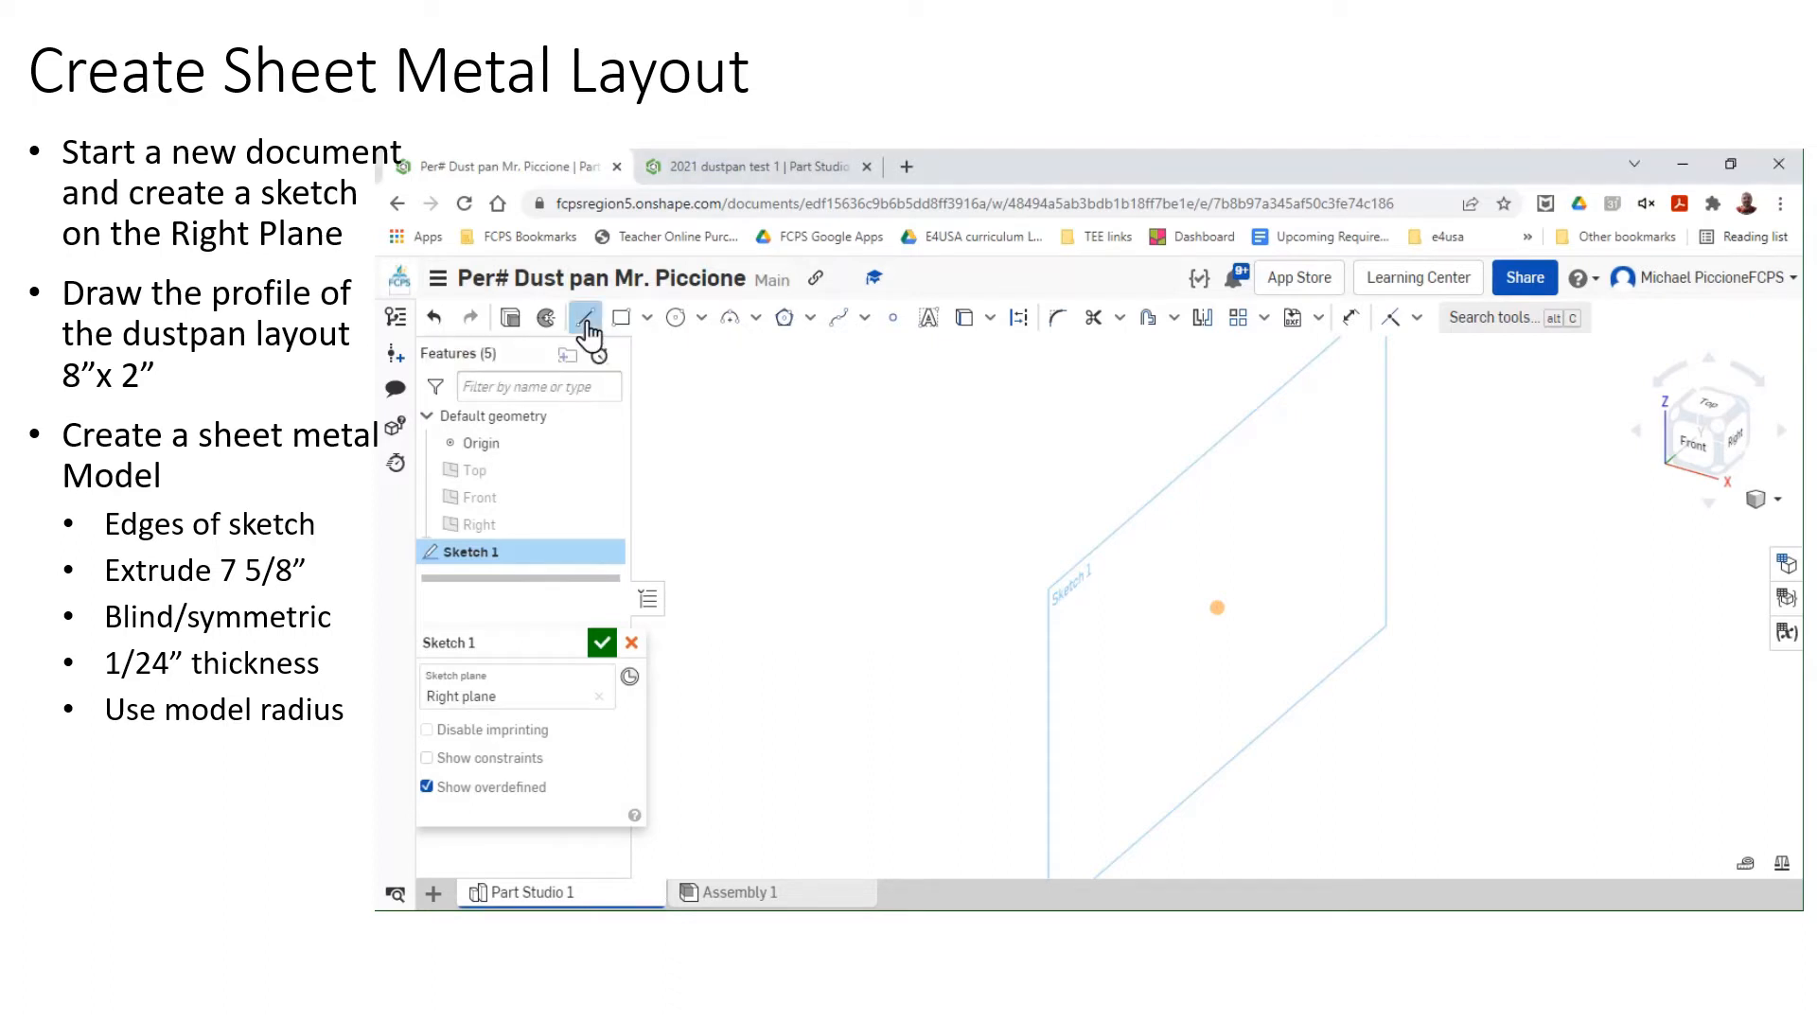
{"action": "left_click", "coordinate": [1217, 607]}
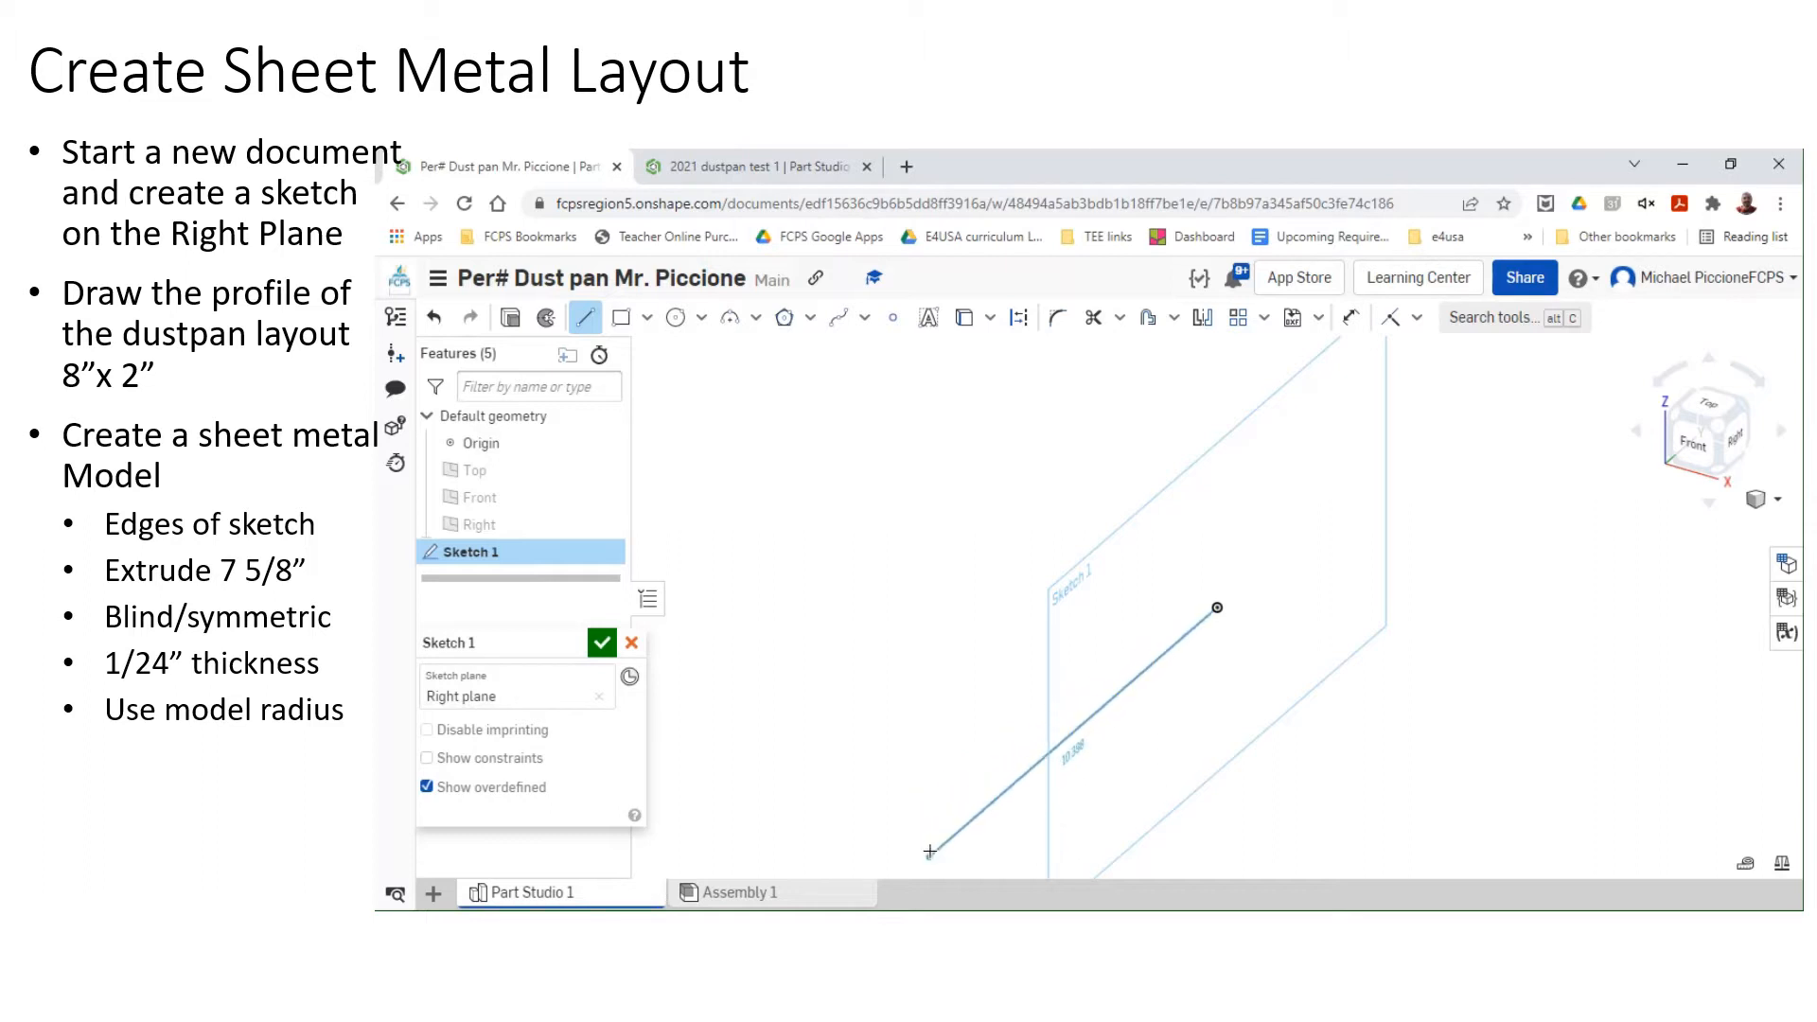
{"action": "left_click", "coordinate": [1735, 441]}
{"action": "middle_click_drag", "start_coordinate": [1069, 504], "coordinate": [1769, 741]}
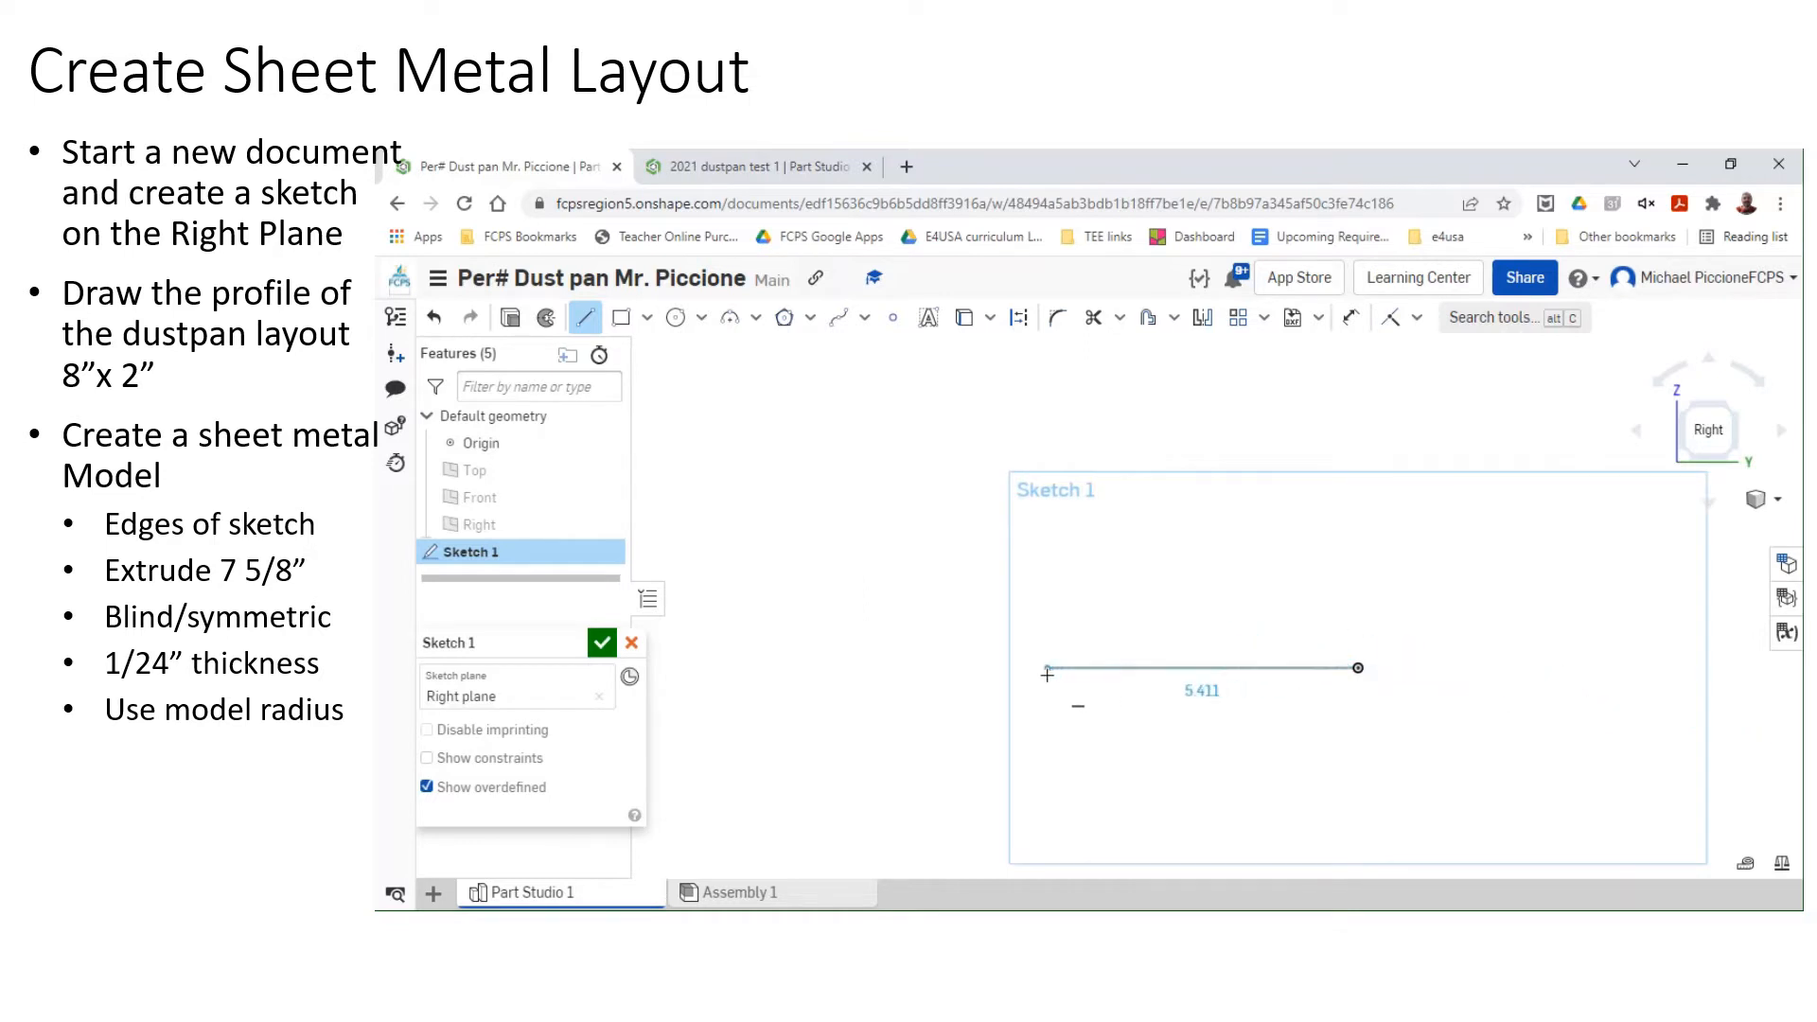
{"action": "left_click", "coordinate": [1046, 670]}
{"action": "type", "text": "8"}
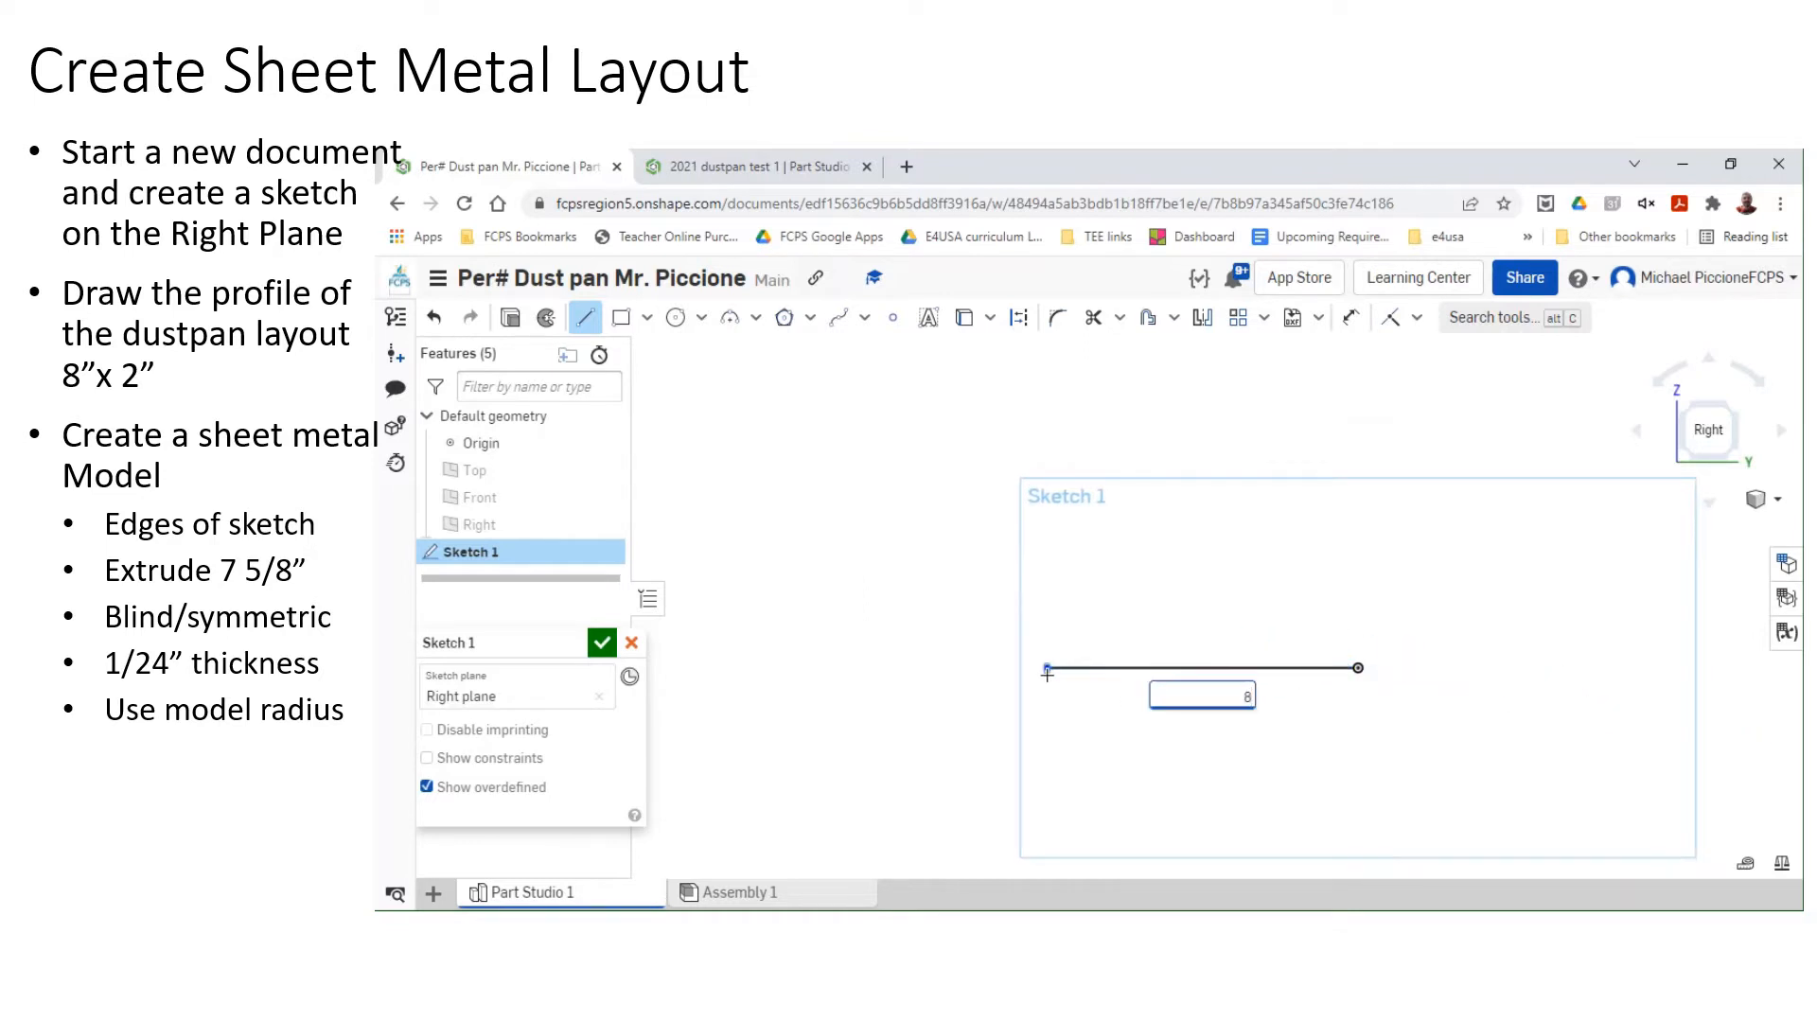
{"action": "key", "text": "Return"}
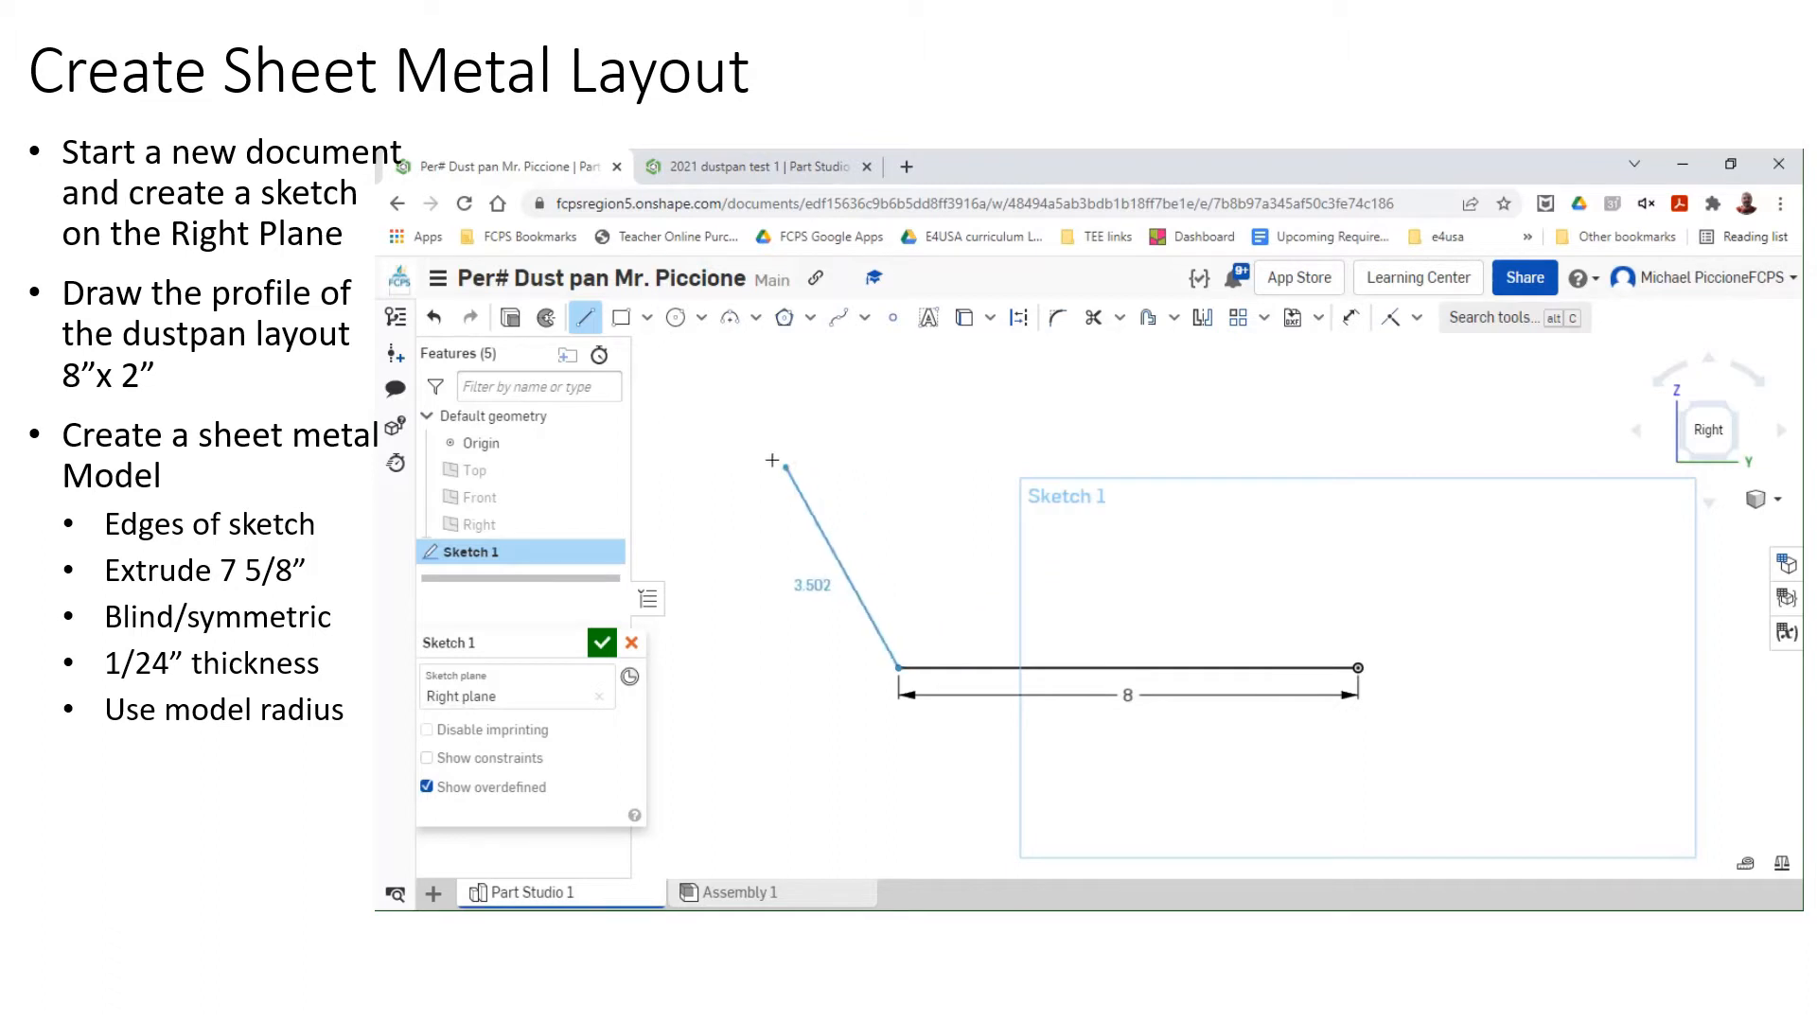
Draw a vertical line 2 in long upward from the origin to complete the L-shaped dustpan profile.
{"action": "left_click", "coordinate": [586, 320]}
{"action": "left_click", "coordinate": [585, 319]}
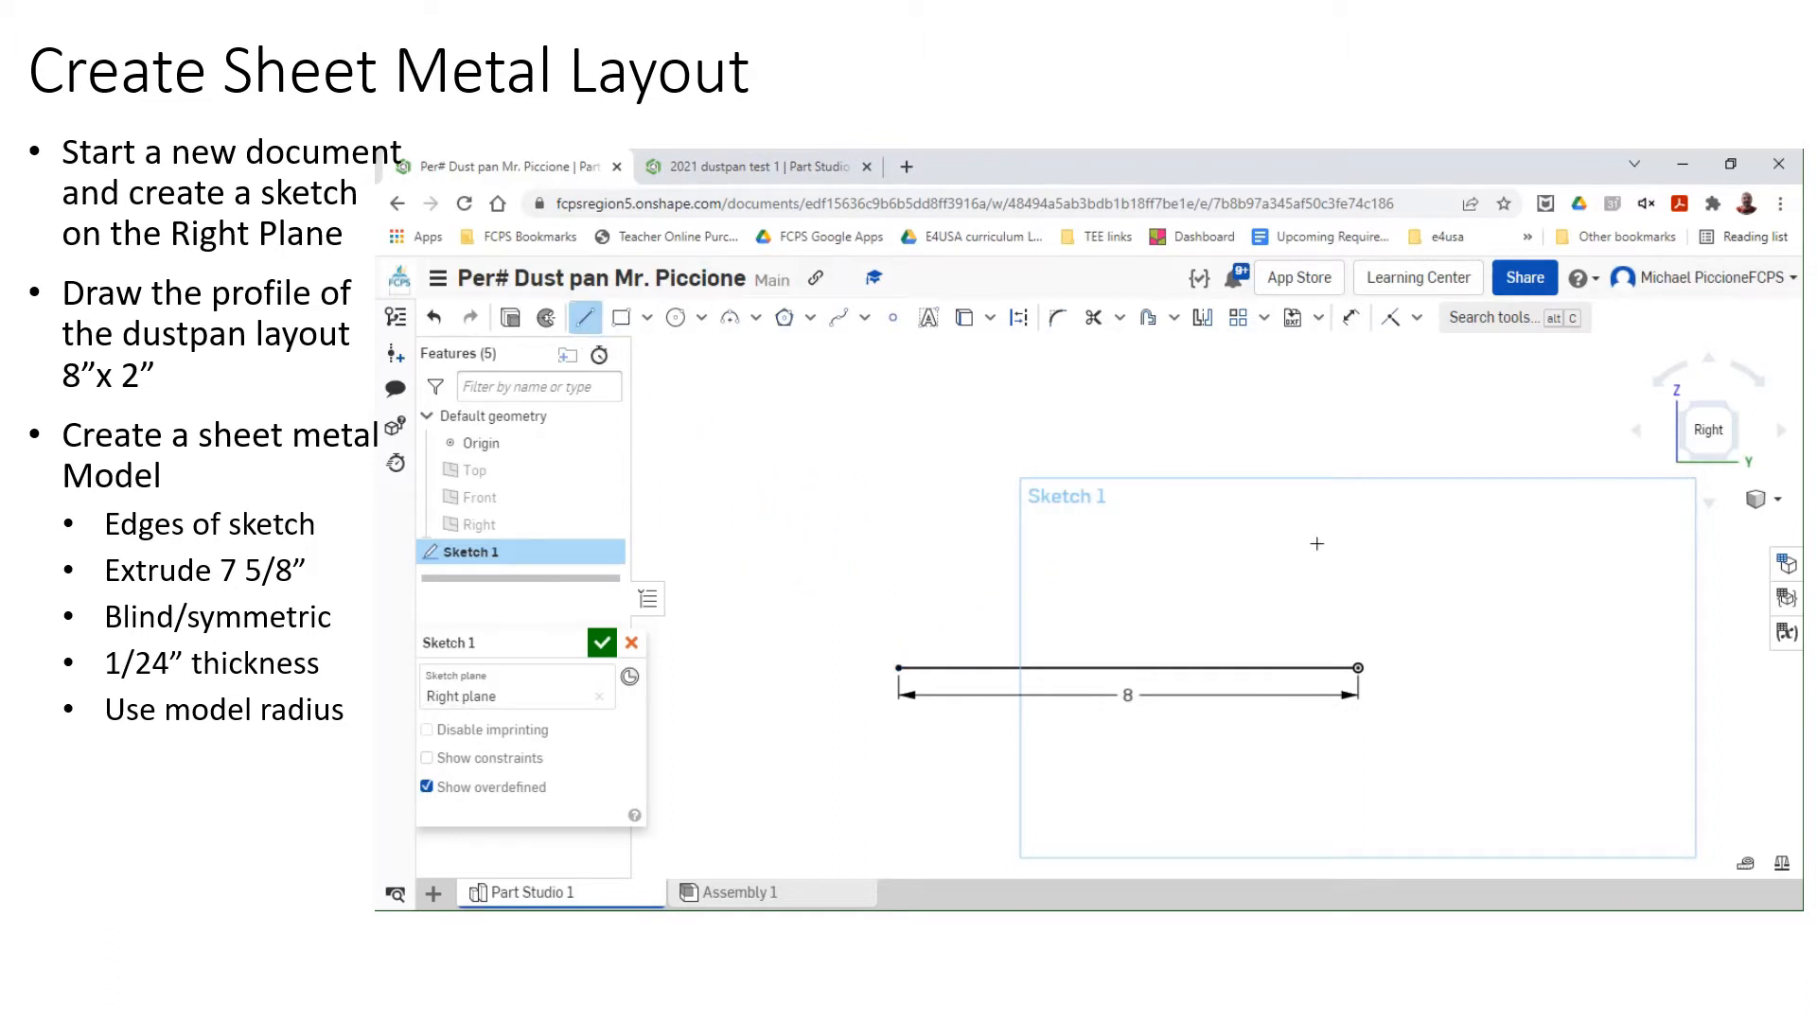
{"action": "left_click", "coordinate": [1357, 668]}
{"action": "left_click", "coordinate": [1356, 525]}
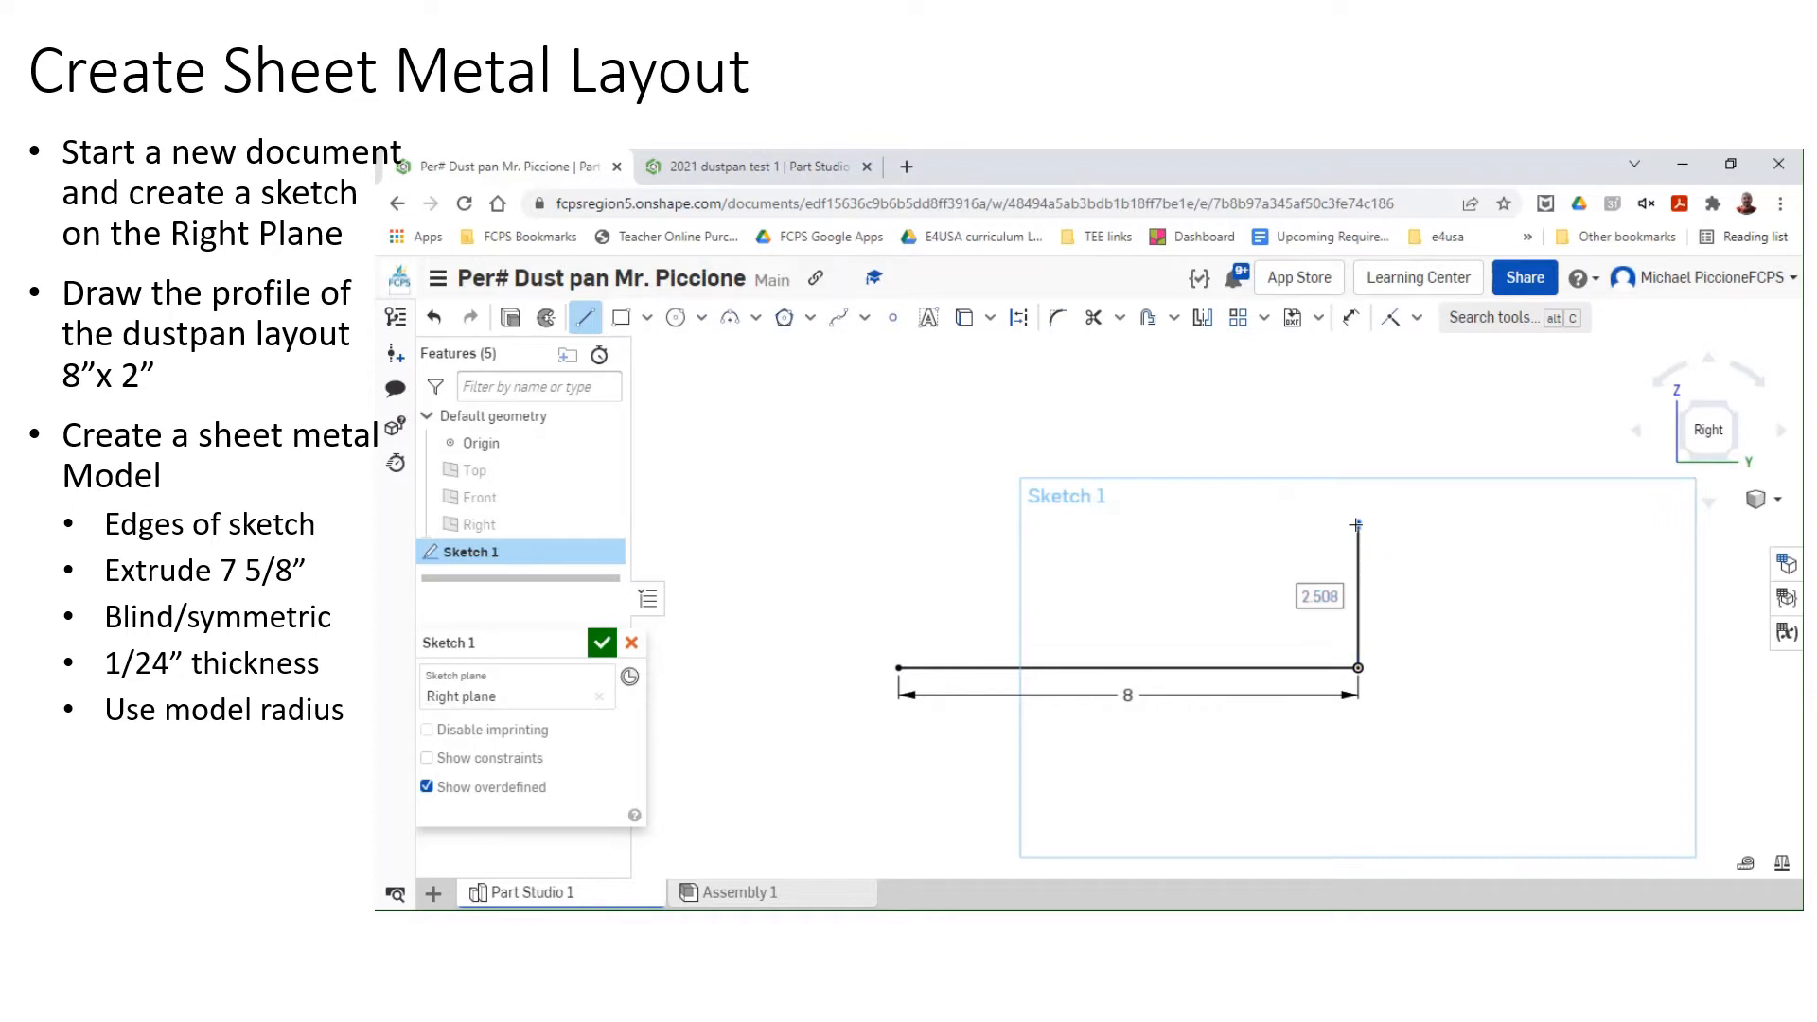
{"action": "type", "text": "2"}
{"action": "key", "text": "Return"}
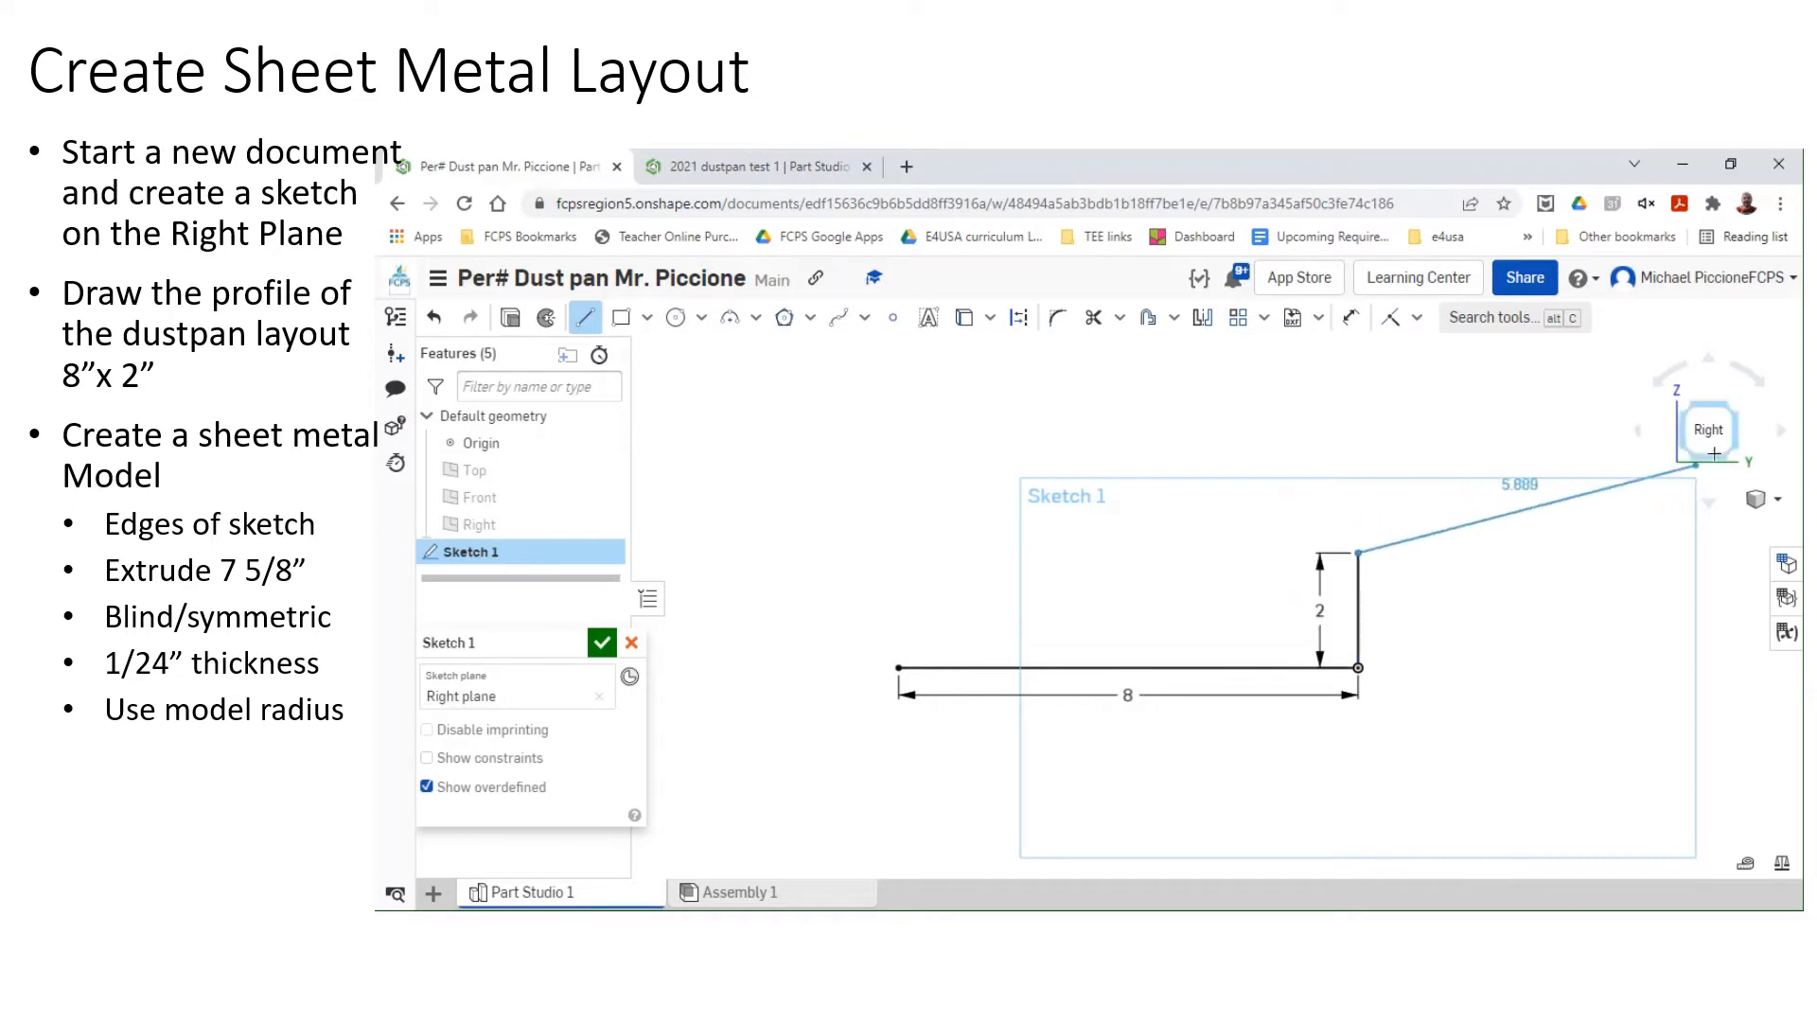
{"action": "key", "text": "Escape"}
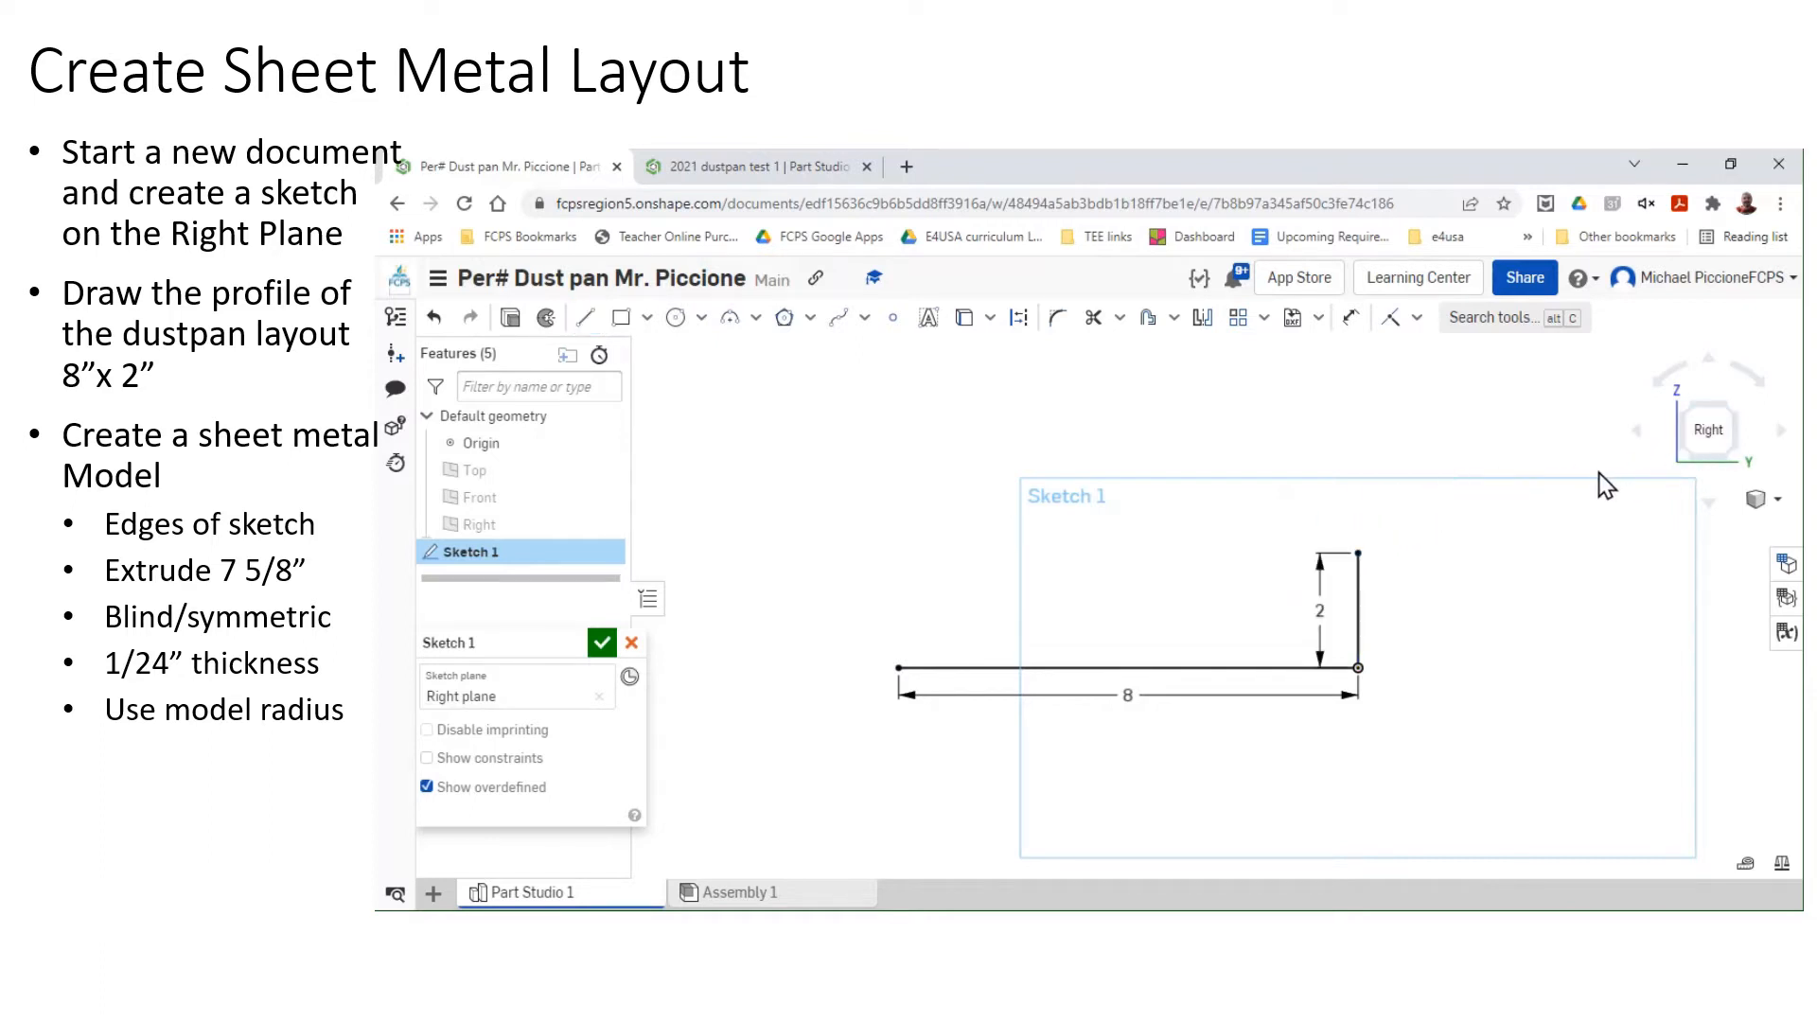
{"action": "left_click", "coordinate": [1686, 409]}
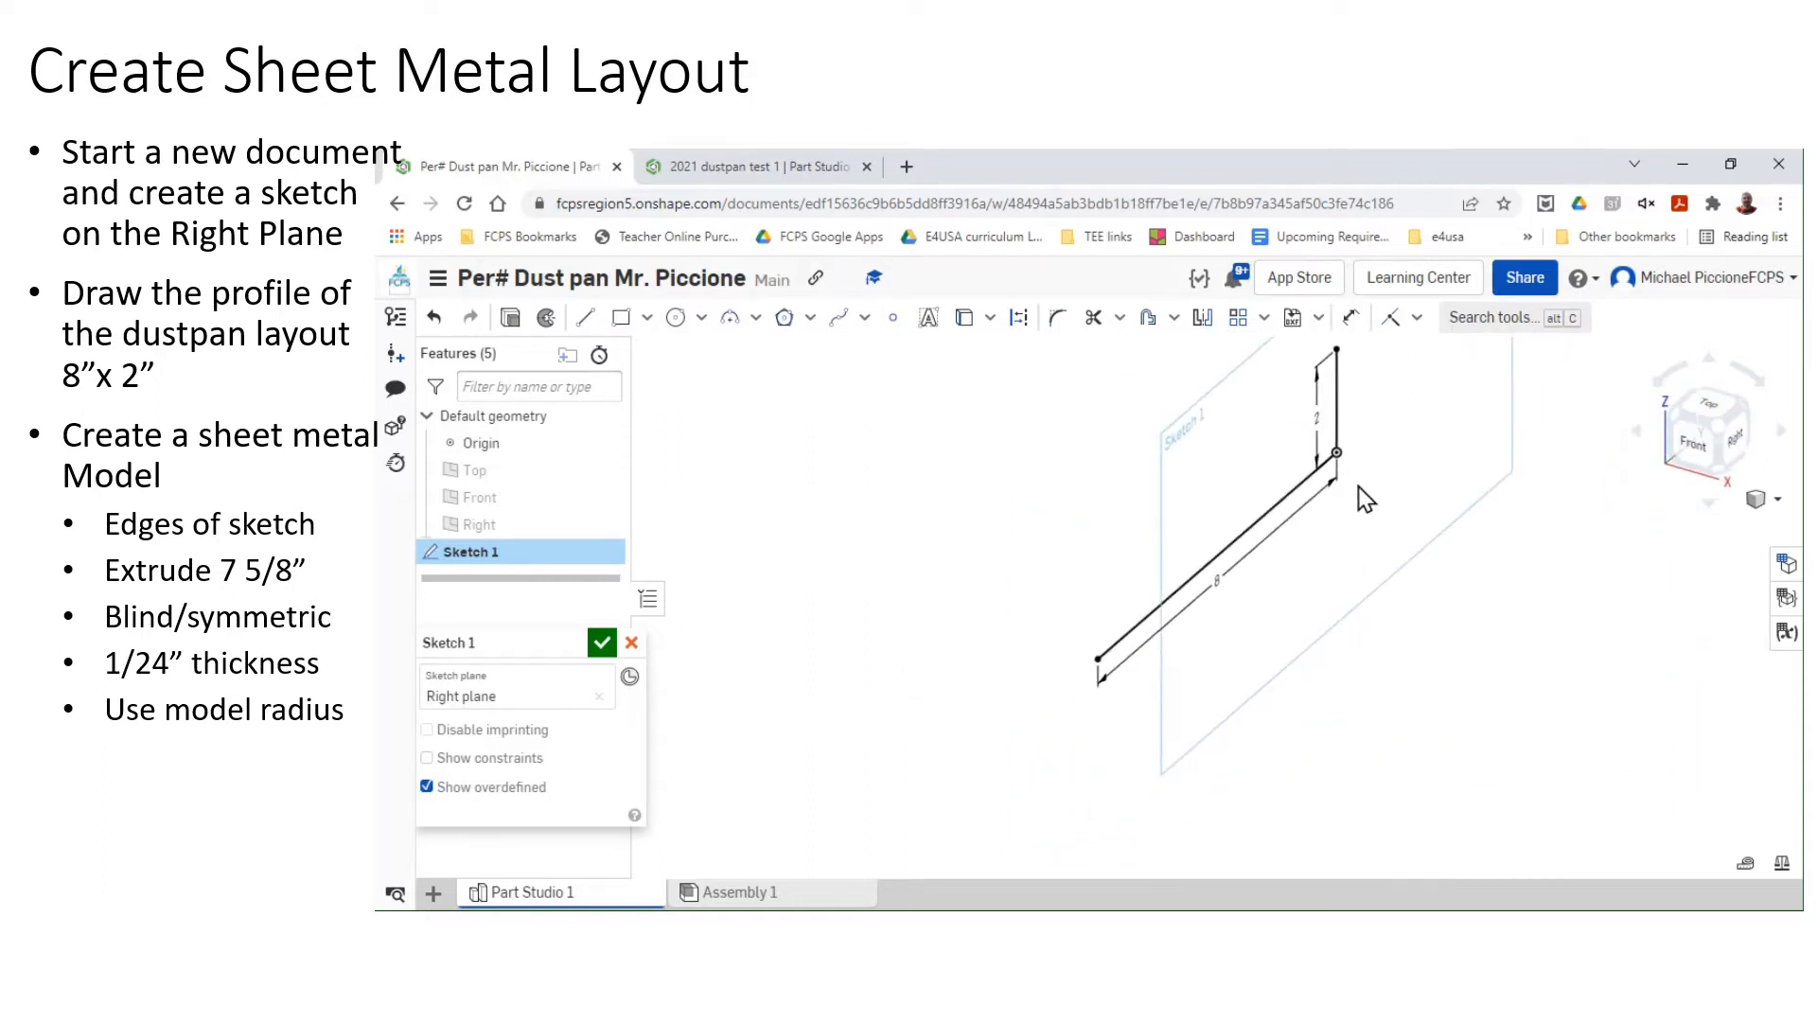
{"action": "middle_click_drag", "start_coordinate": [1315, 557], "coordinate": [1264, 659]}
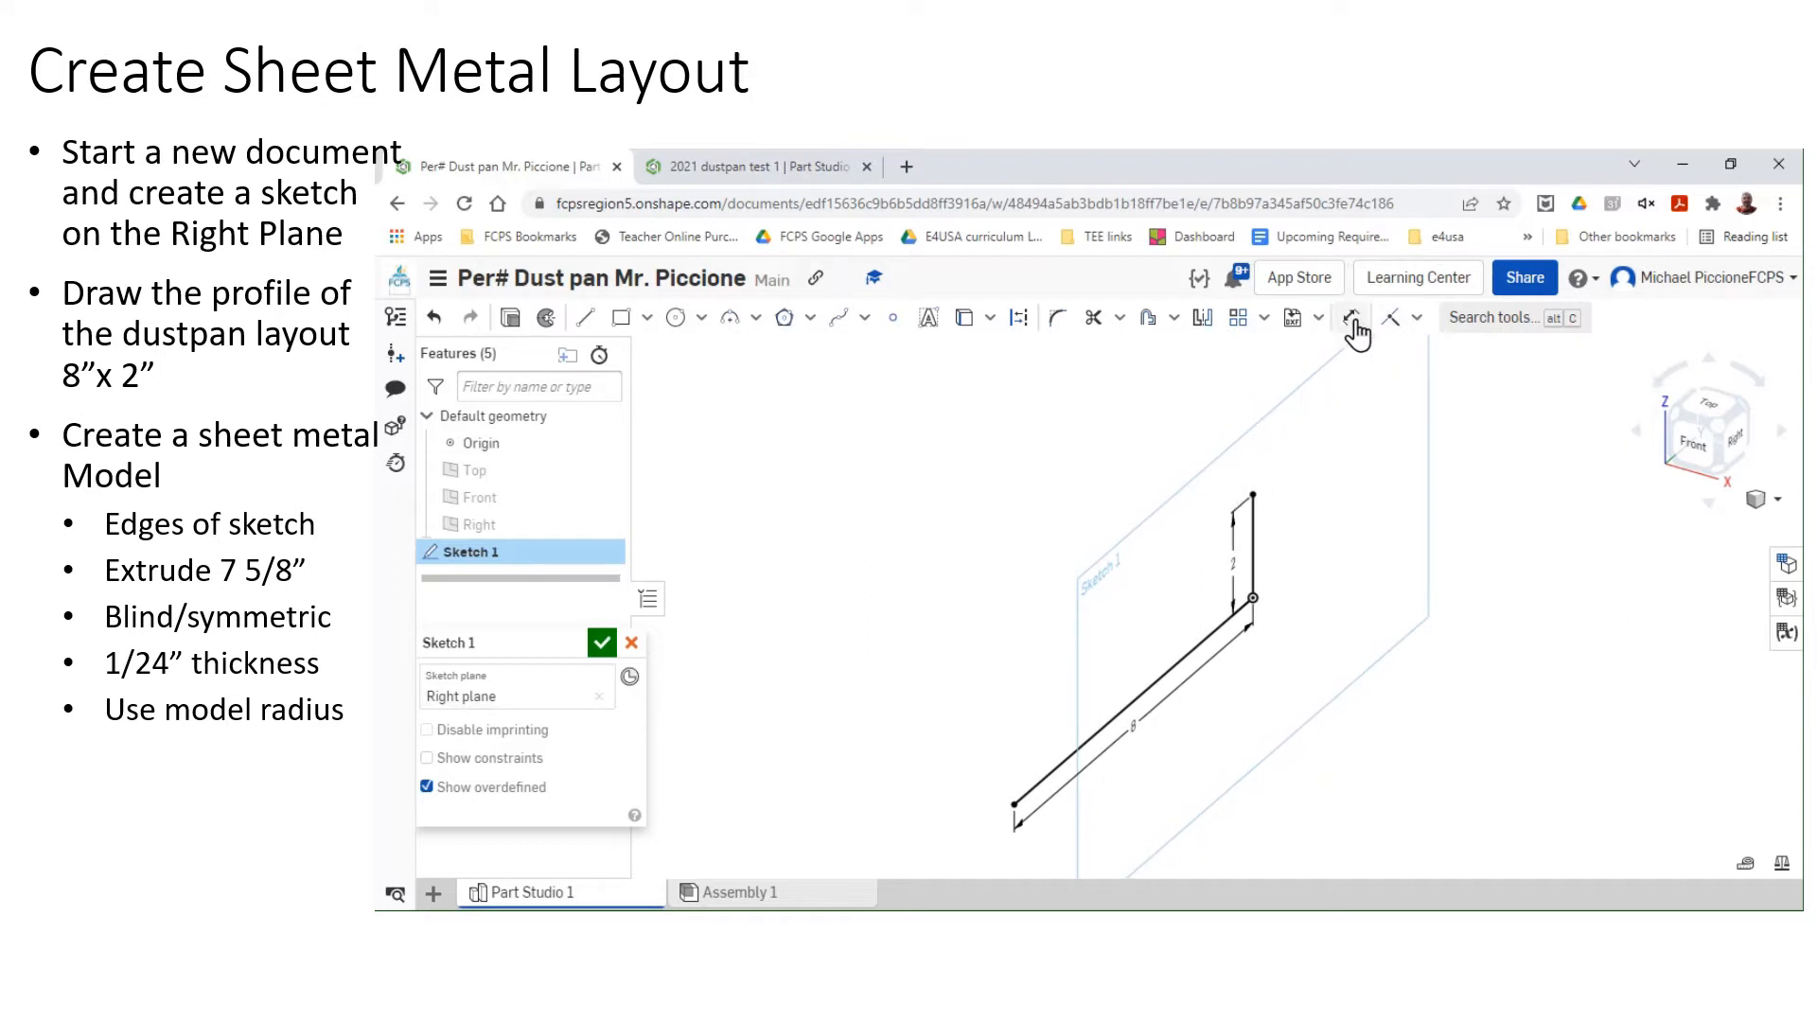
{"action": "left_click", "coordinate": [1320, 320]}
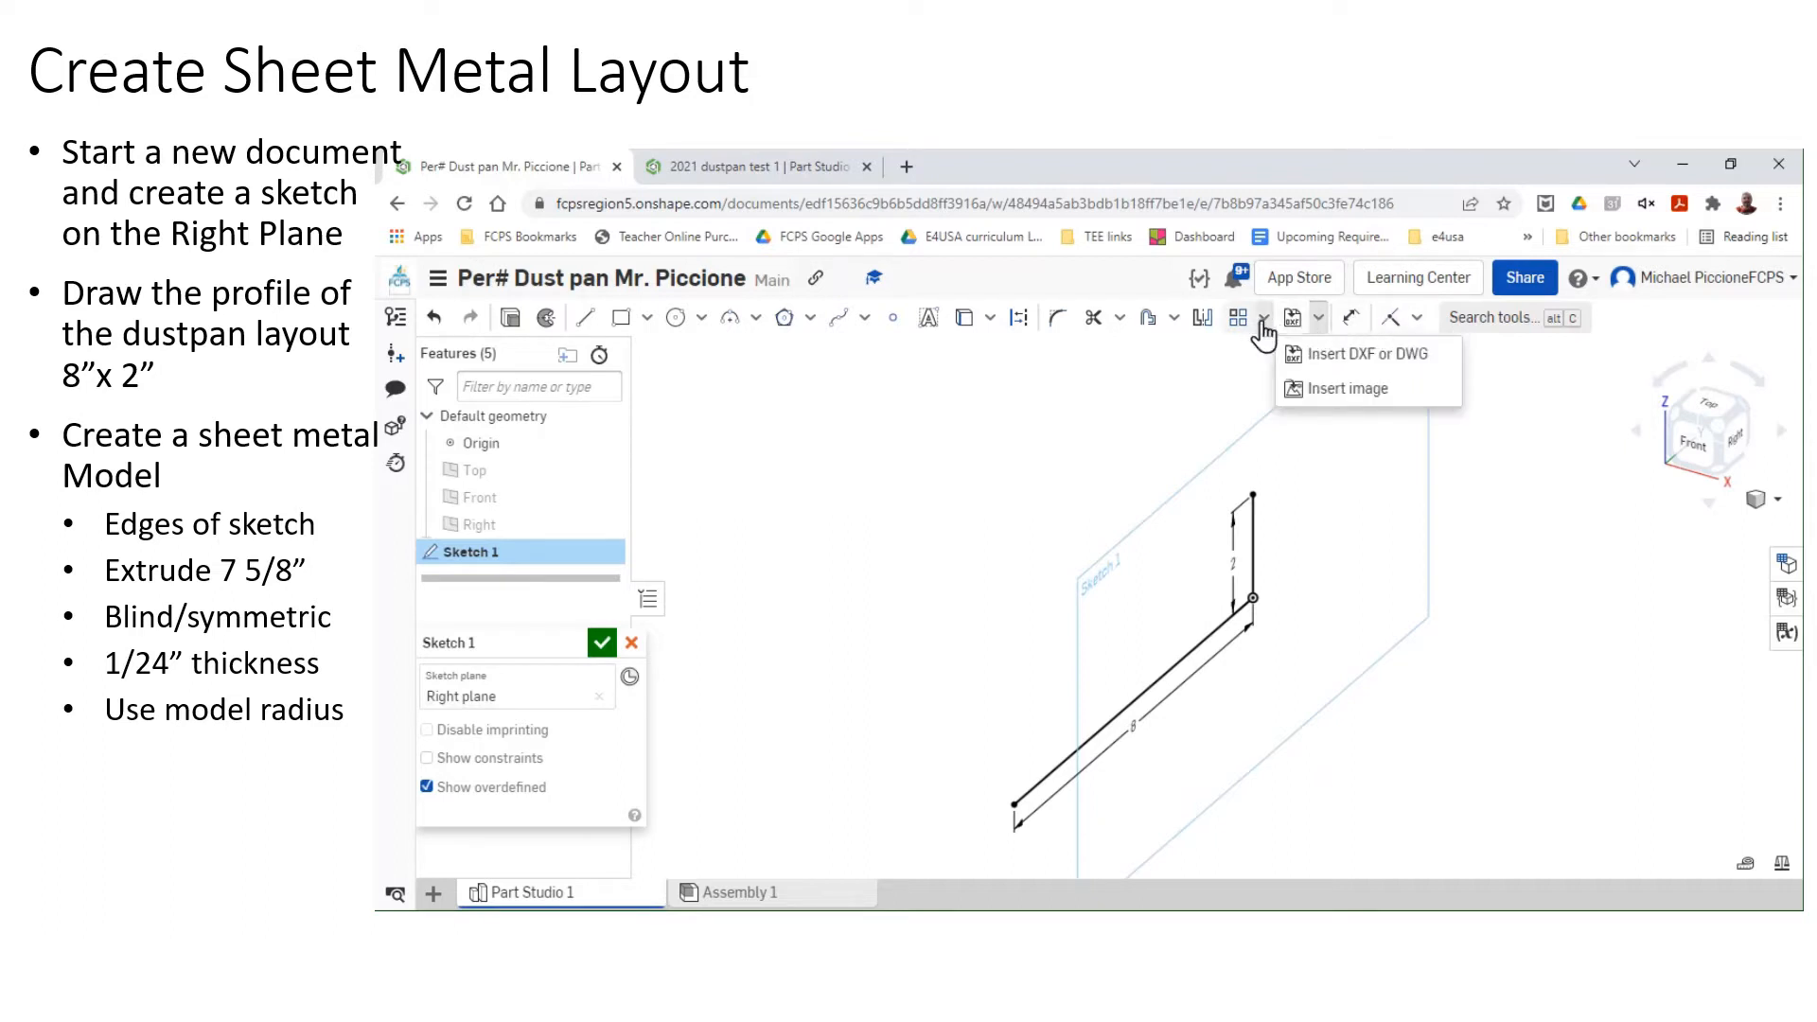
{"action": "left_click", "coordinate": [1419, 324]}
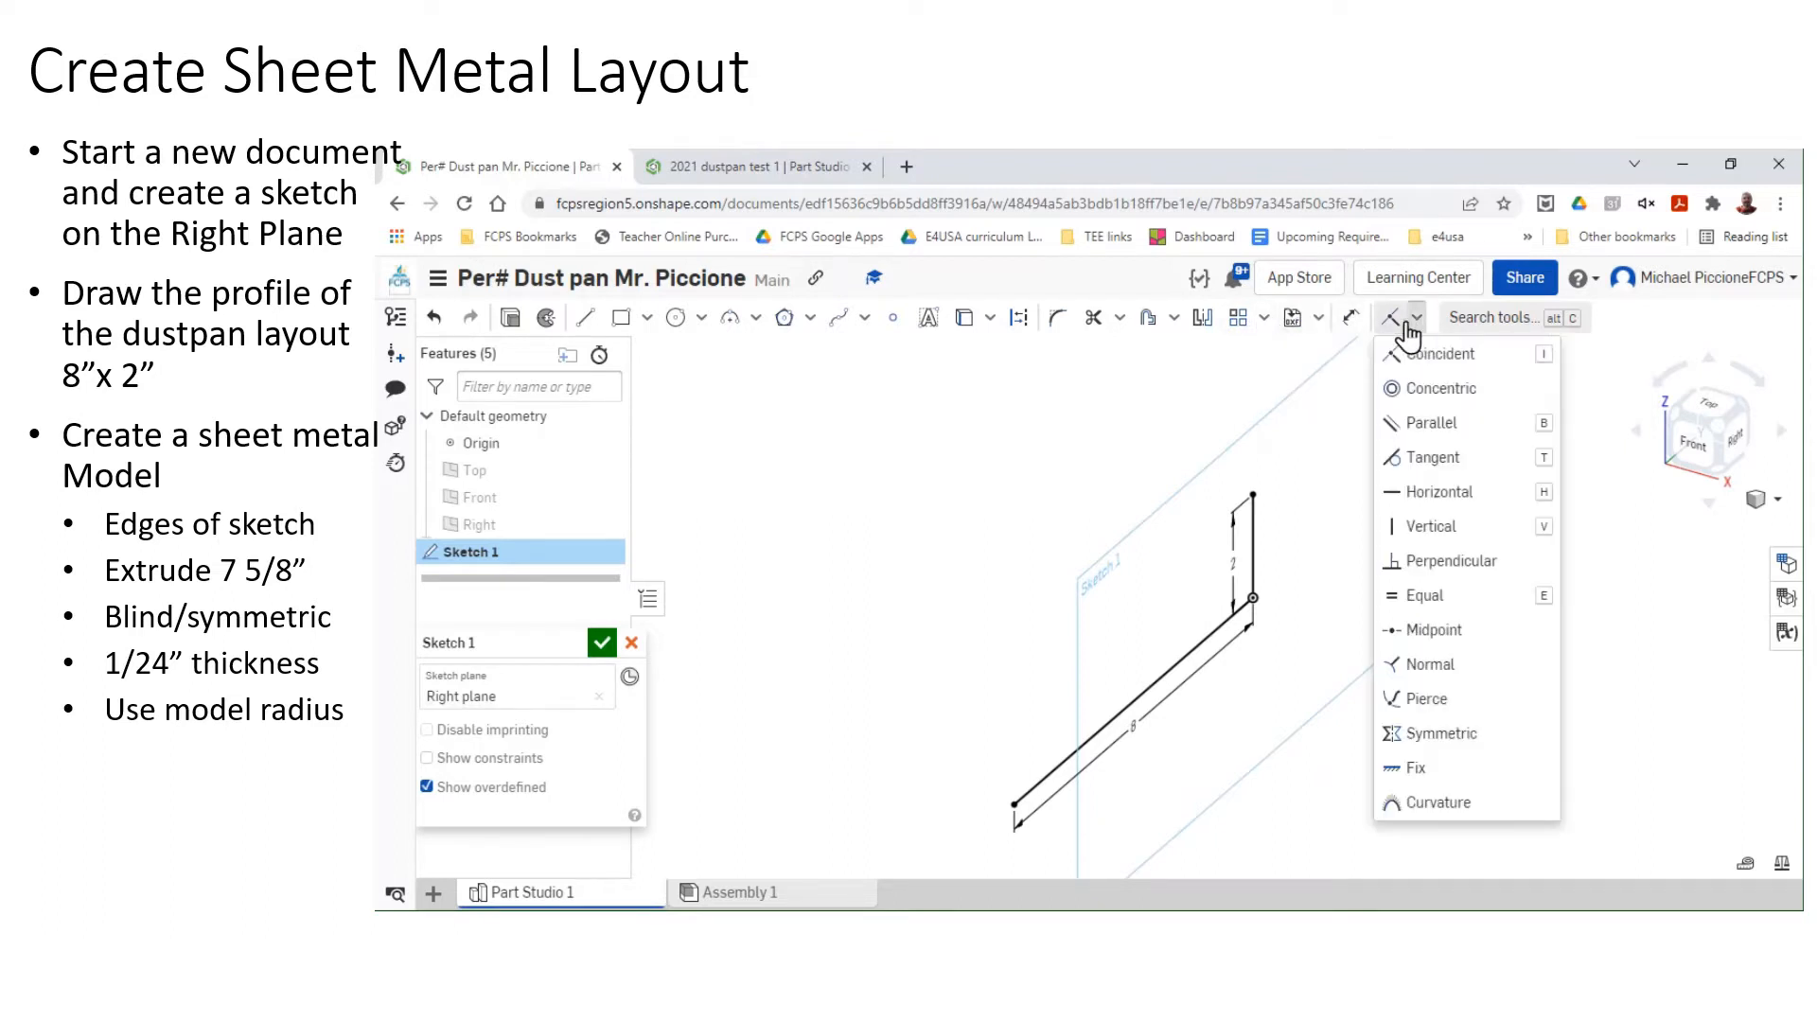
{"action": "left_click", "coordinate": [1265, 322]}
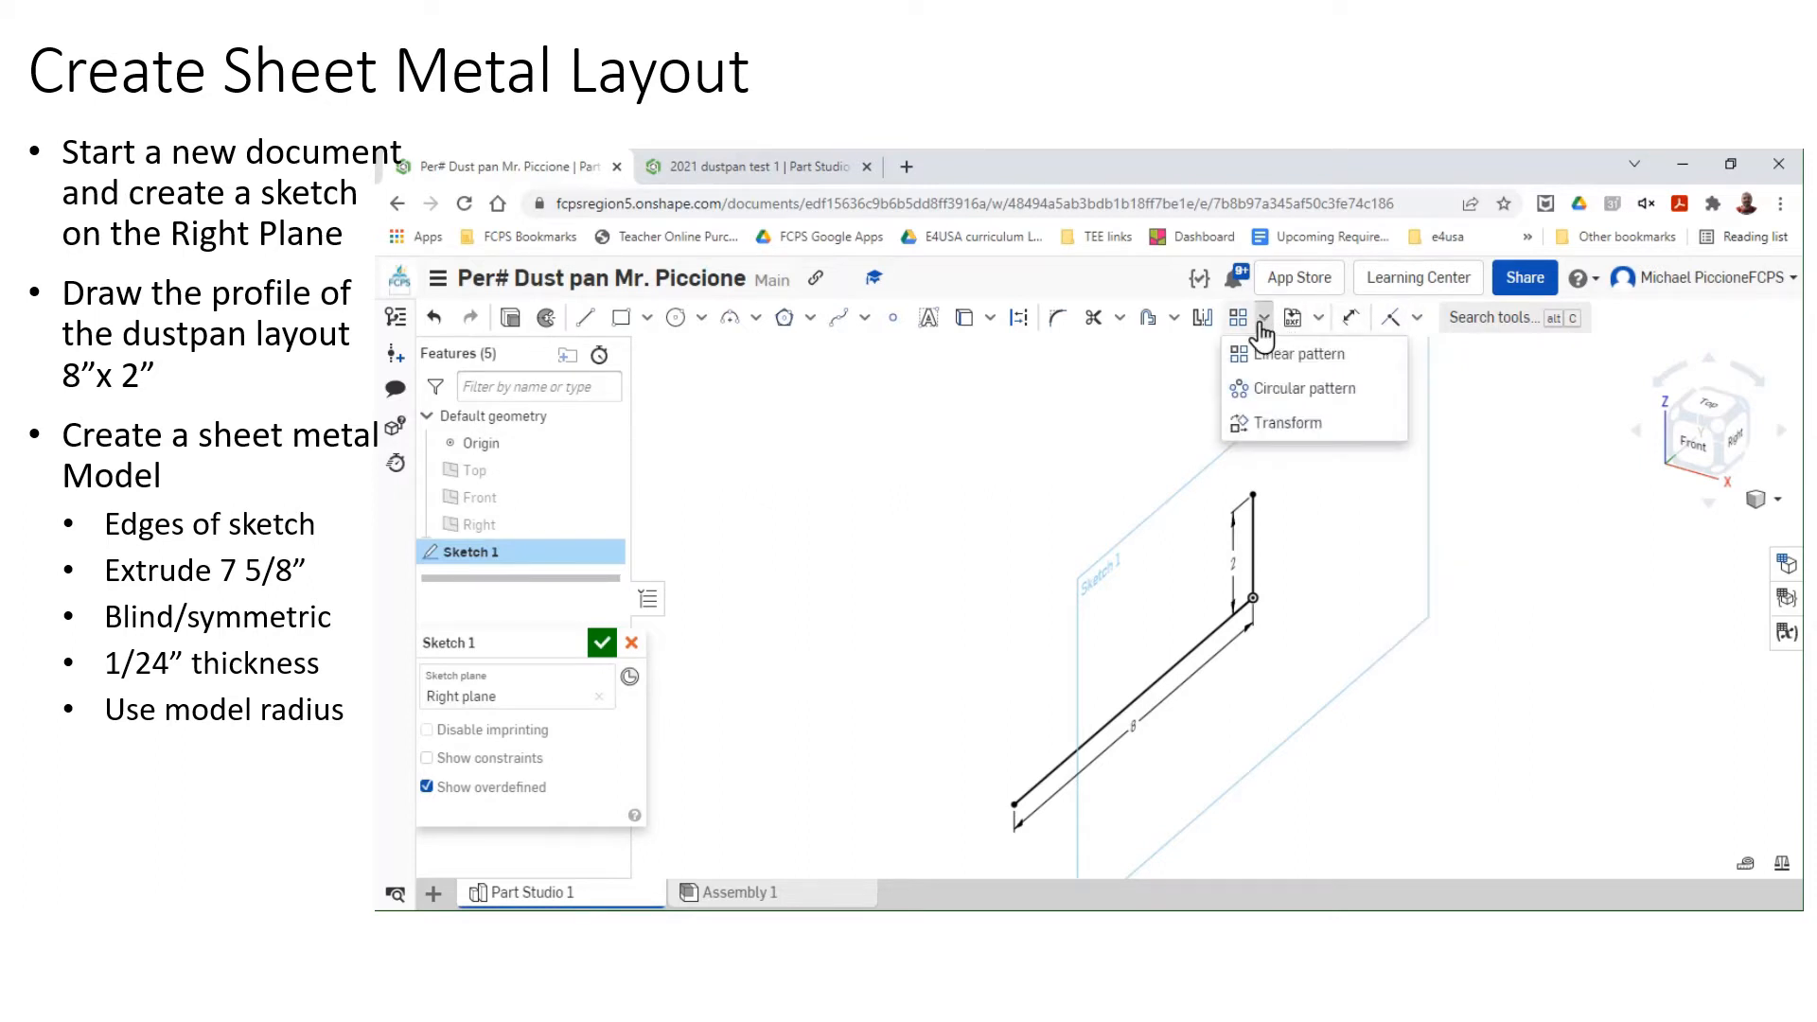
{"action": "left_click", "coordinate": [1318, 318]}
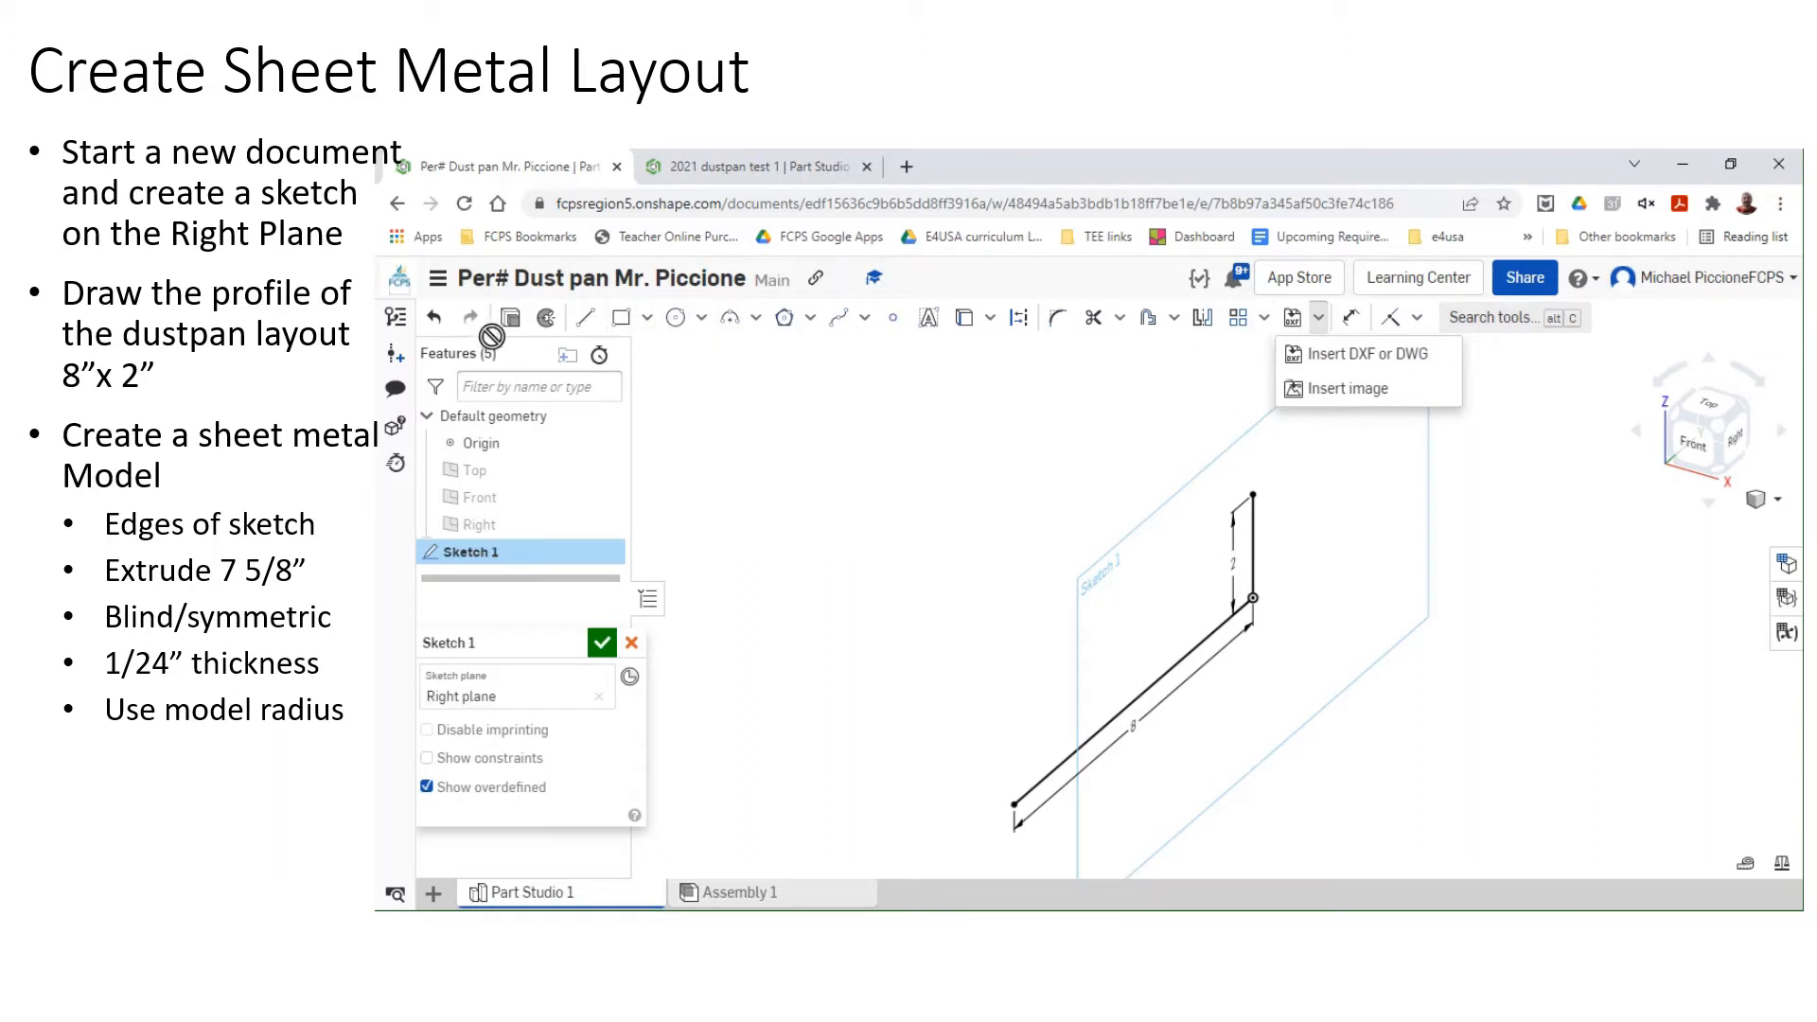
Finish the sketch and begin a sheet metal model that extrudes both lines of the L-shaped profile.
{"action": "left_click", "coordinate": [603, 643]}
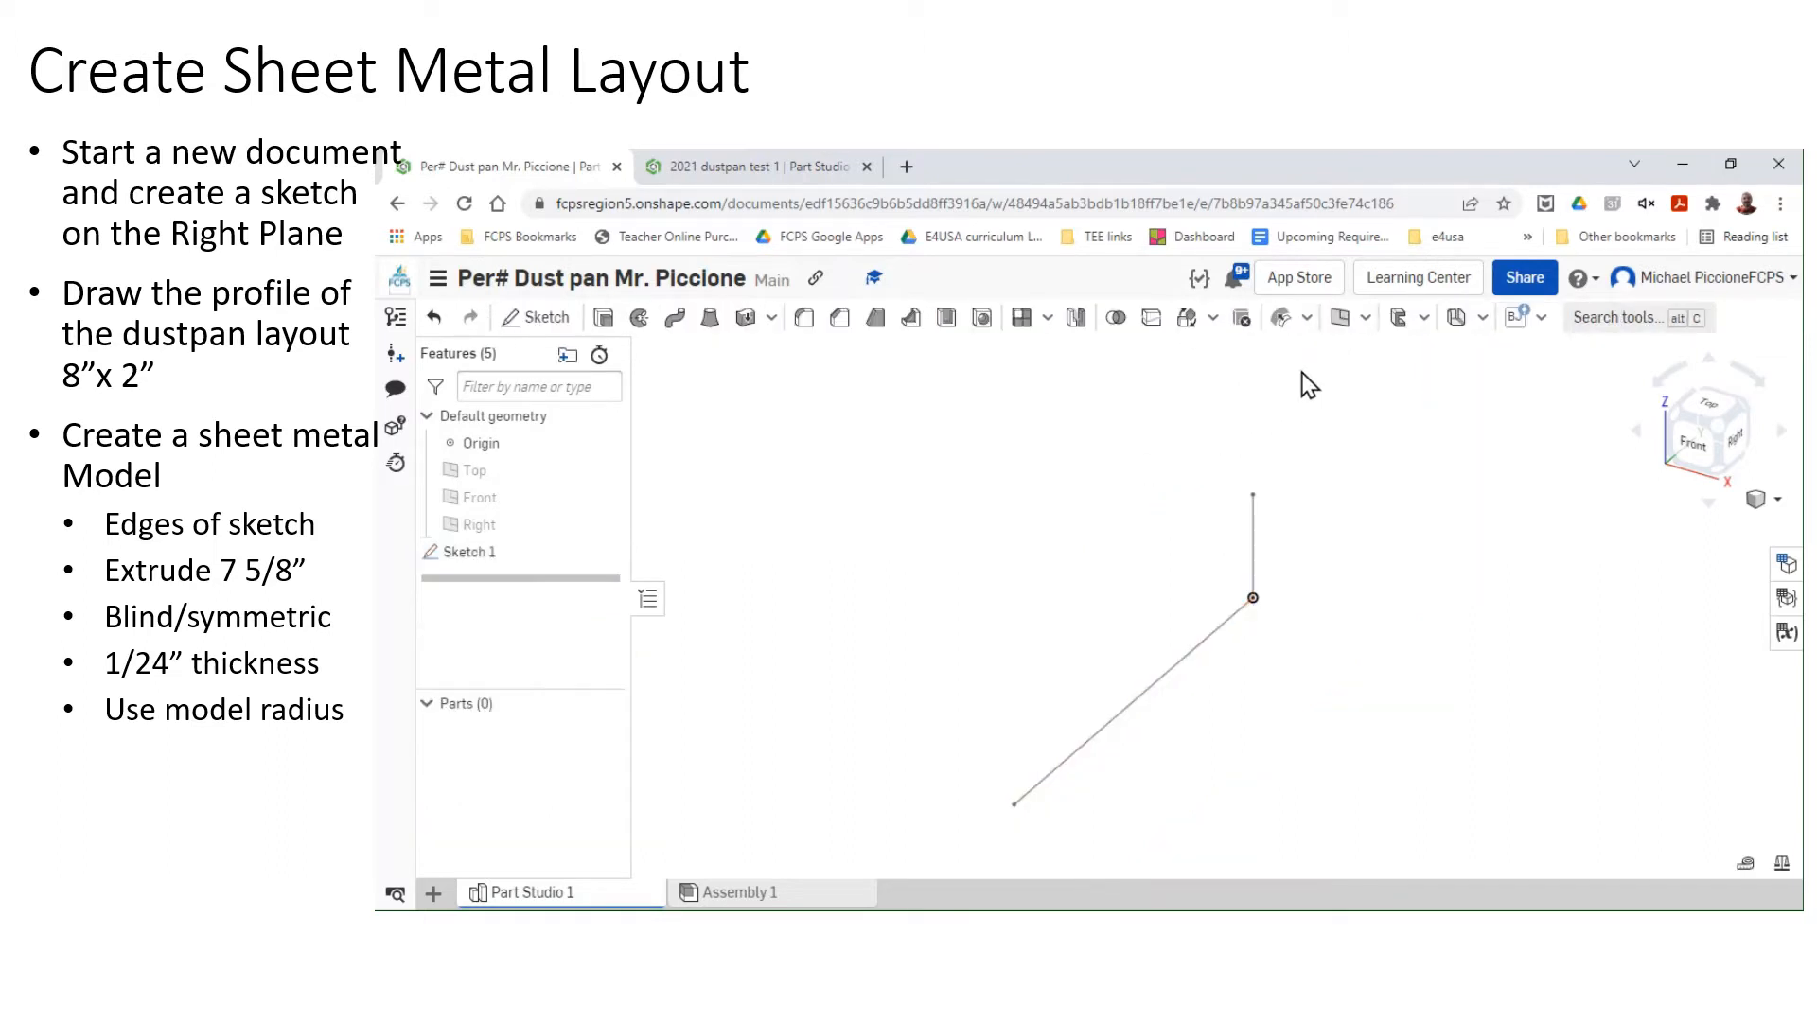
{"action": "left_click", "coordinate": [1482, 319]}
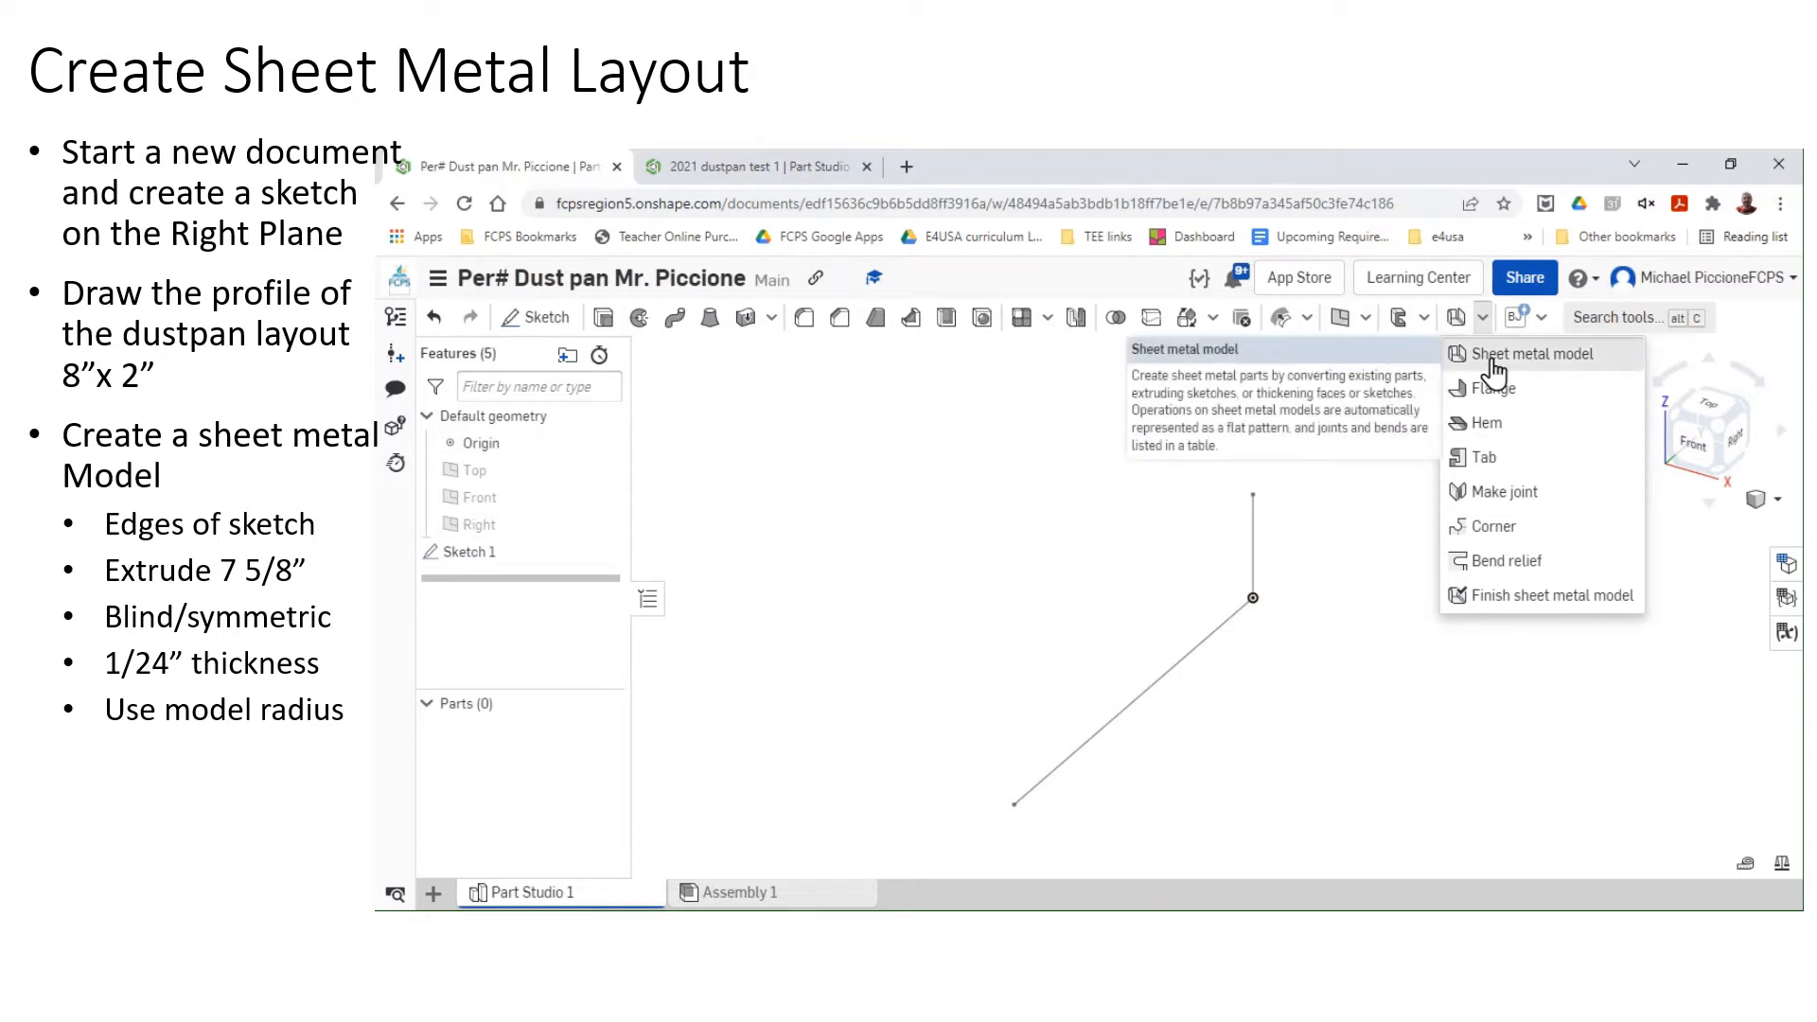
{"action": "left_click", "coordinate": [1494, 364]}
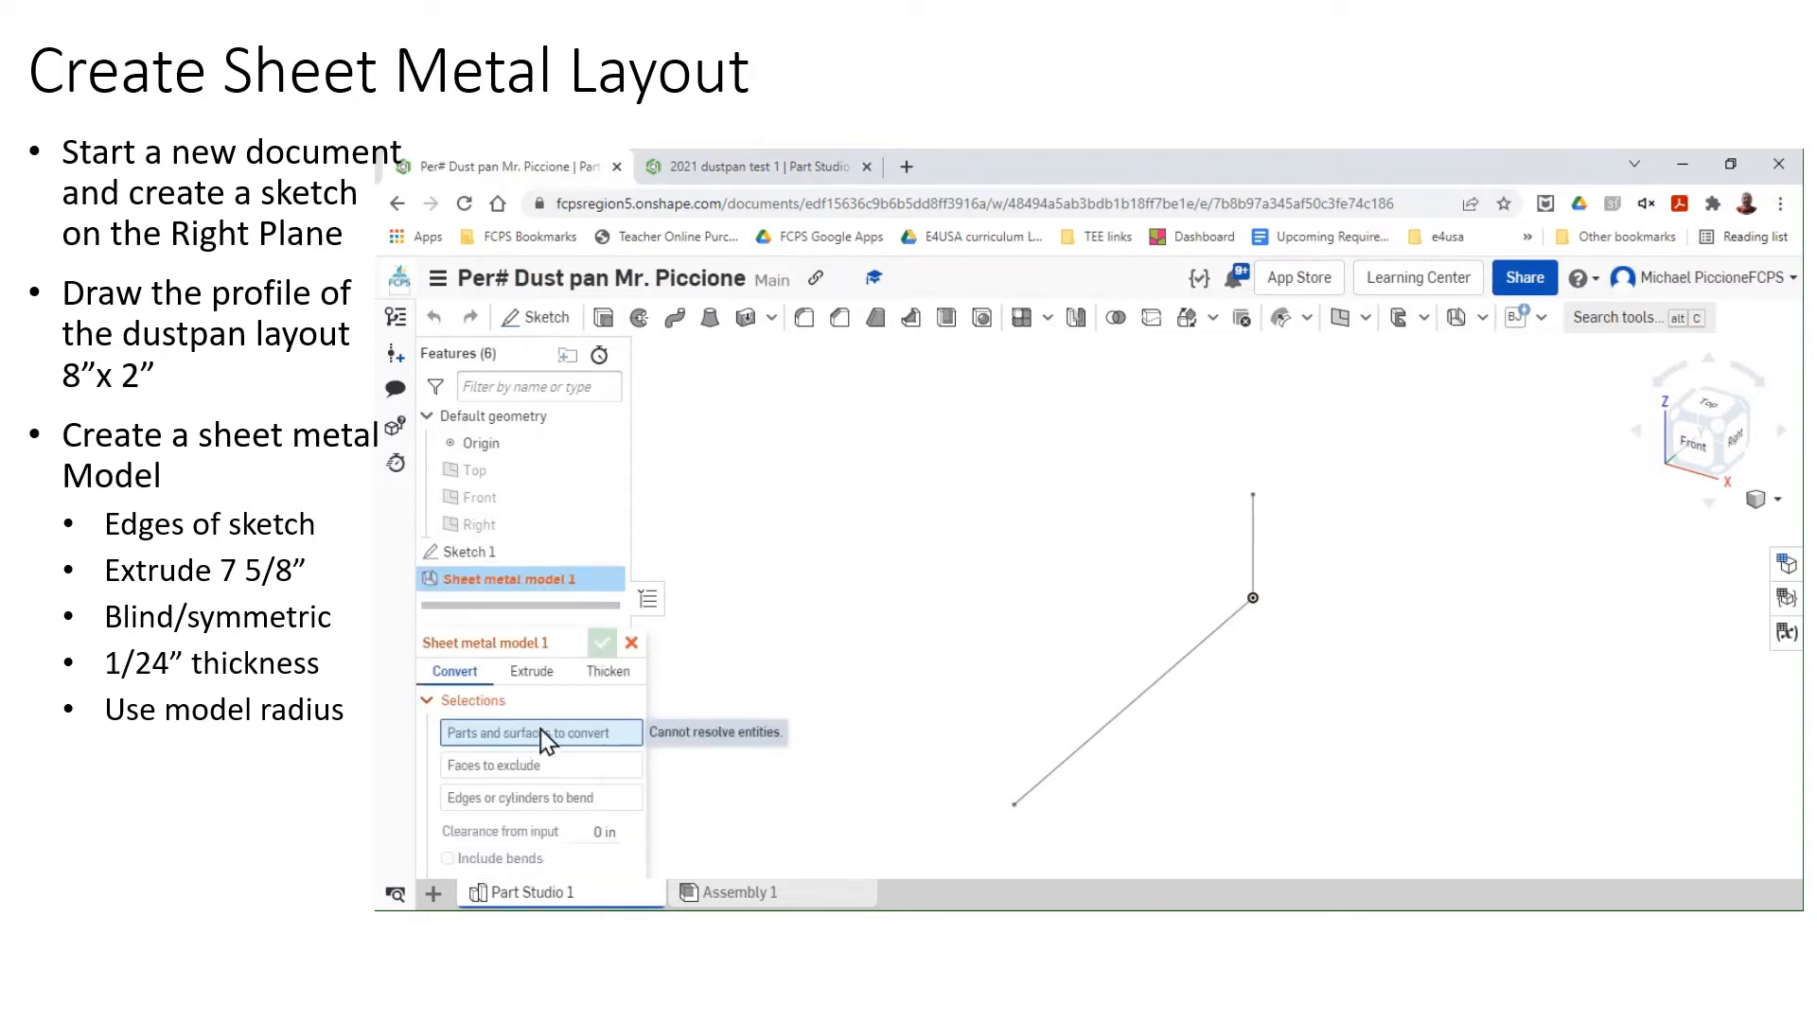
{"action": "left_click", "coordinate": [545, 678]}
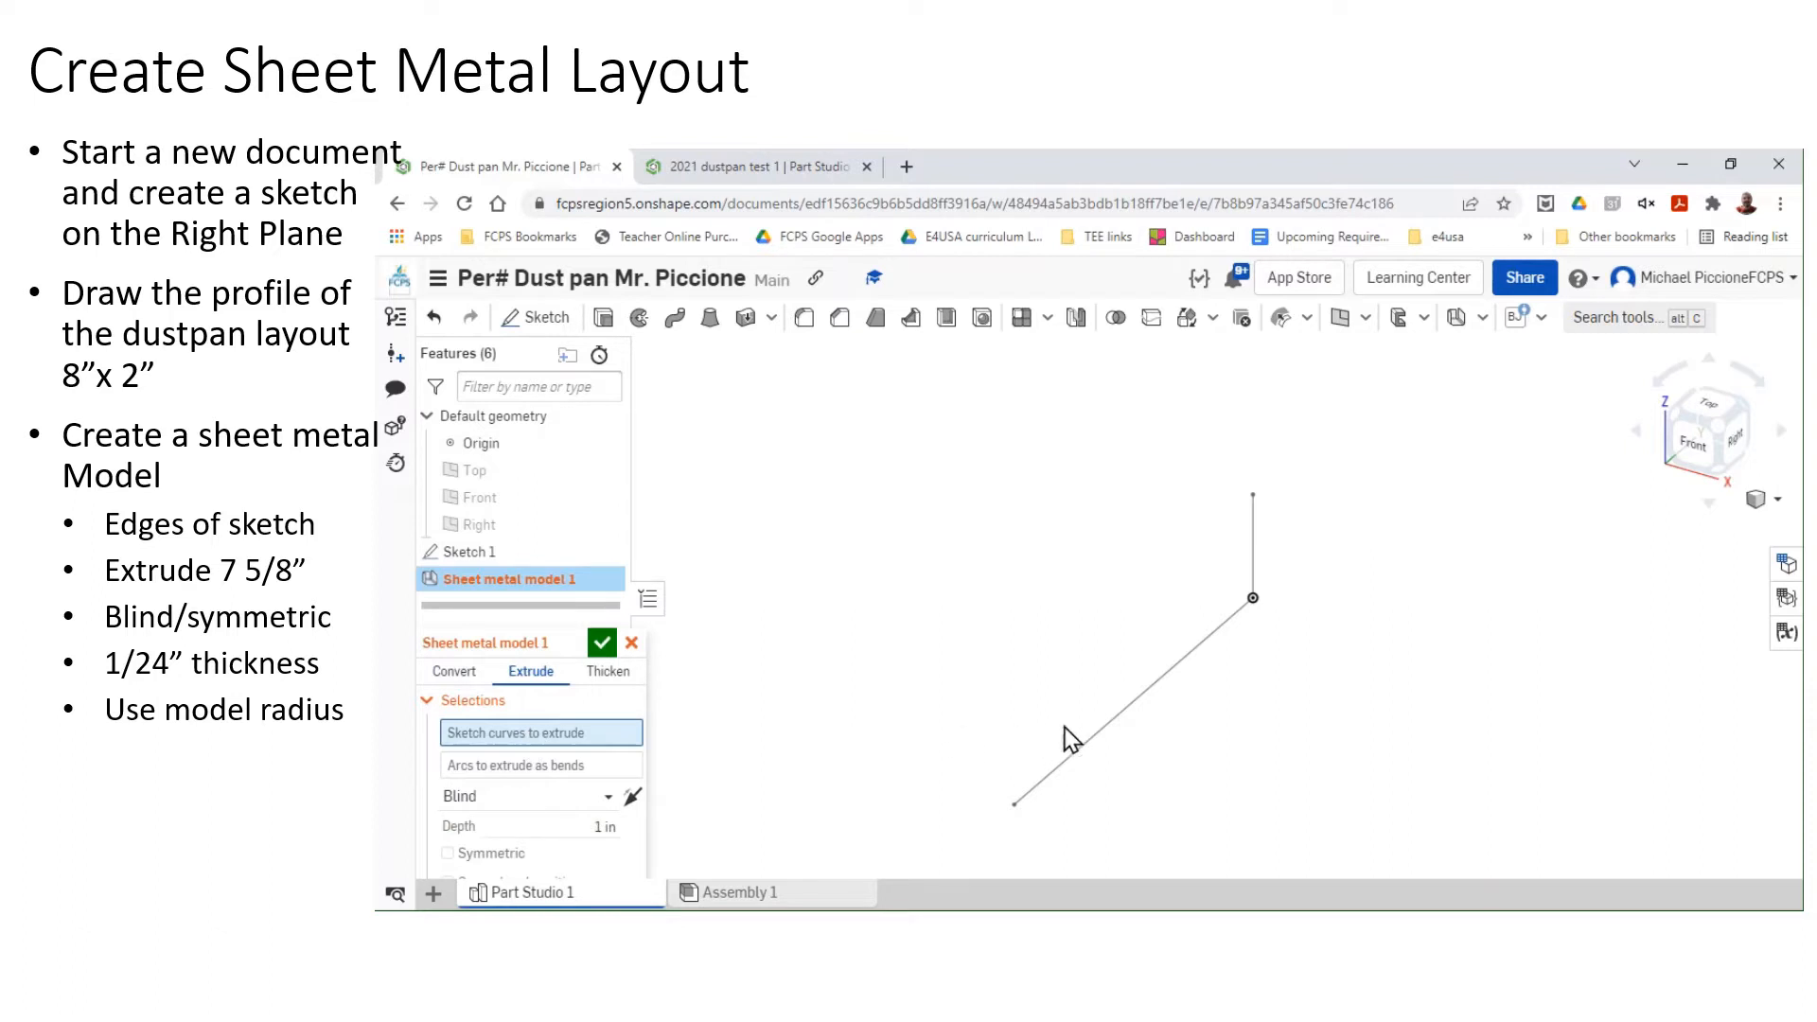
{"action": "left_click", "coordinate": [1096, 737]}
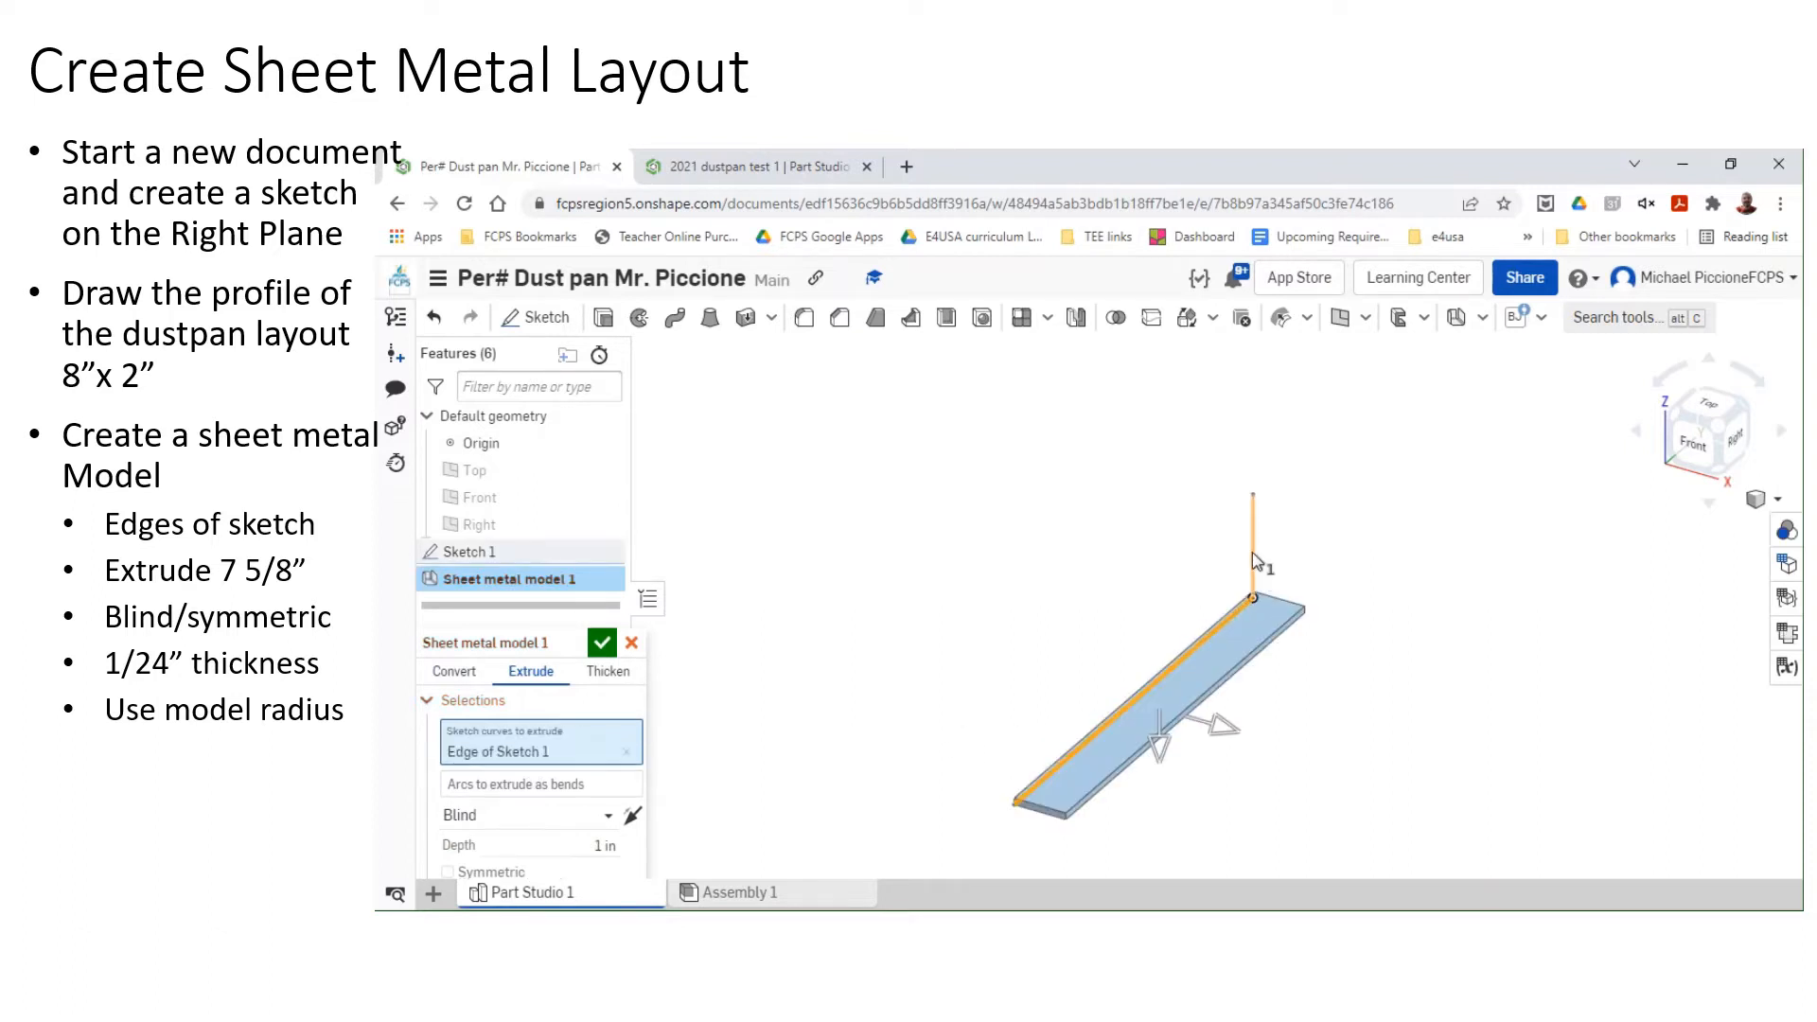
{"action": "left_click", "coordinate": [1250, 558]}
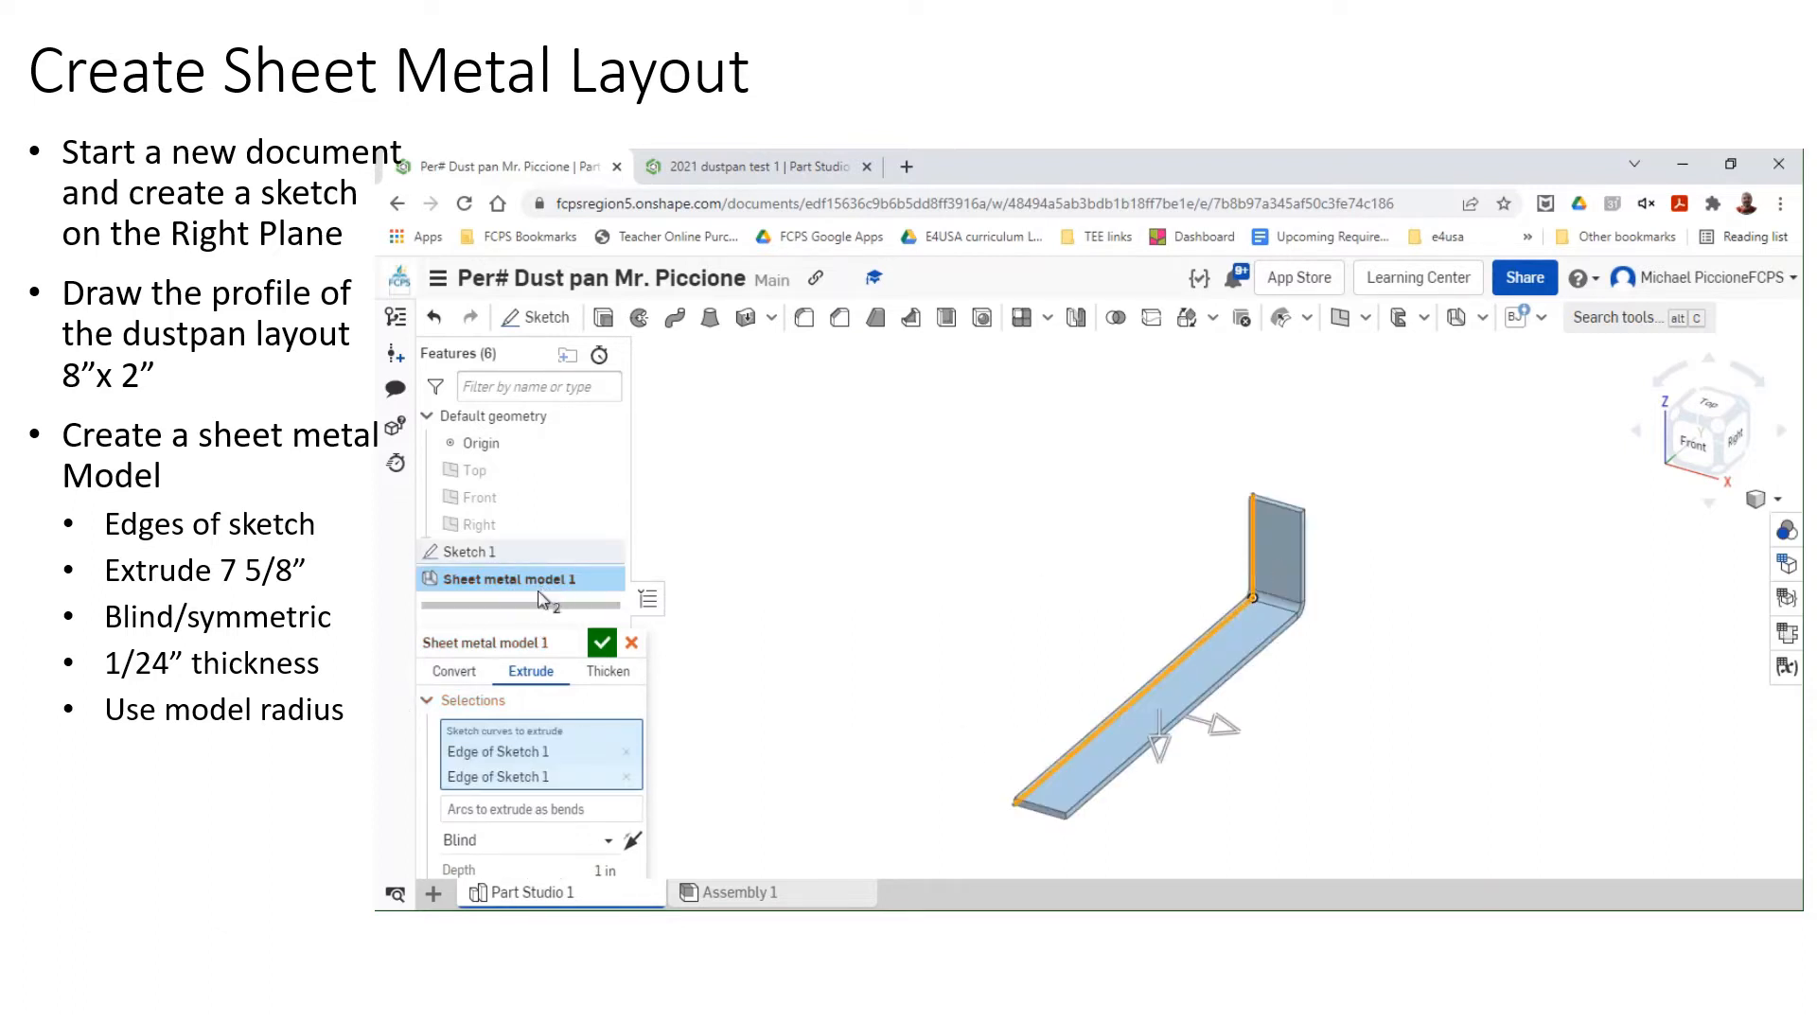
{"action": "left_click_drag", "start_coordinate": [530, 630], "coordinate": [535, 397]}
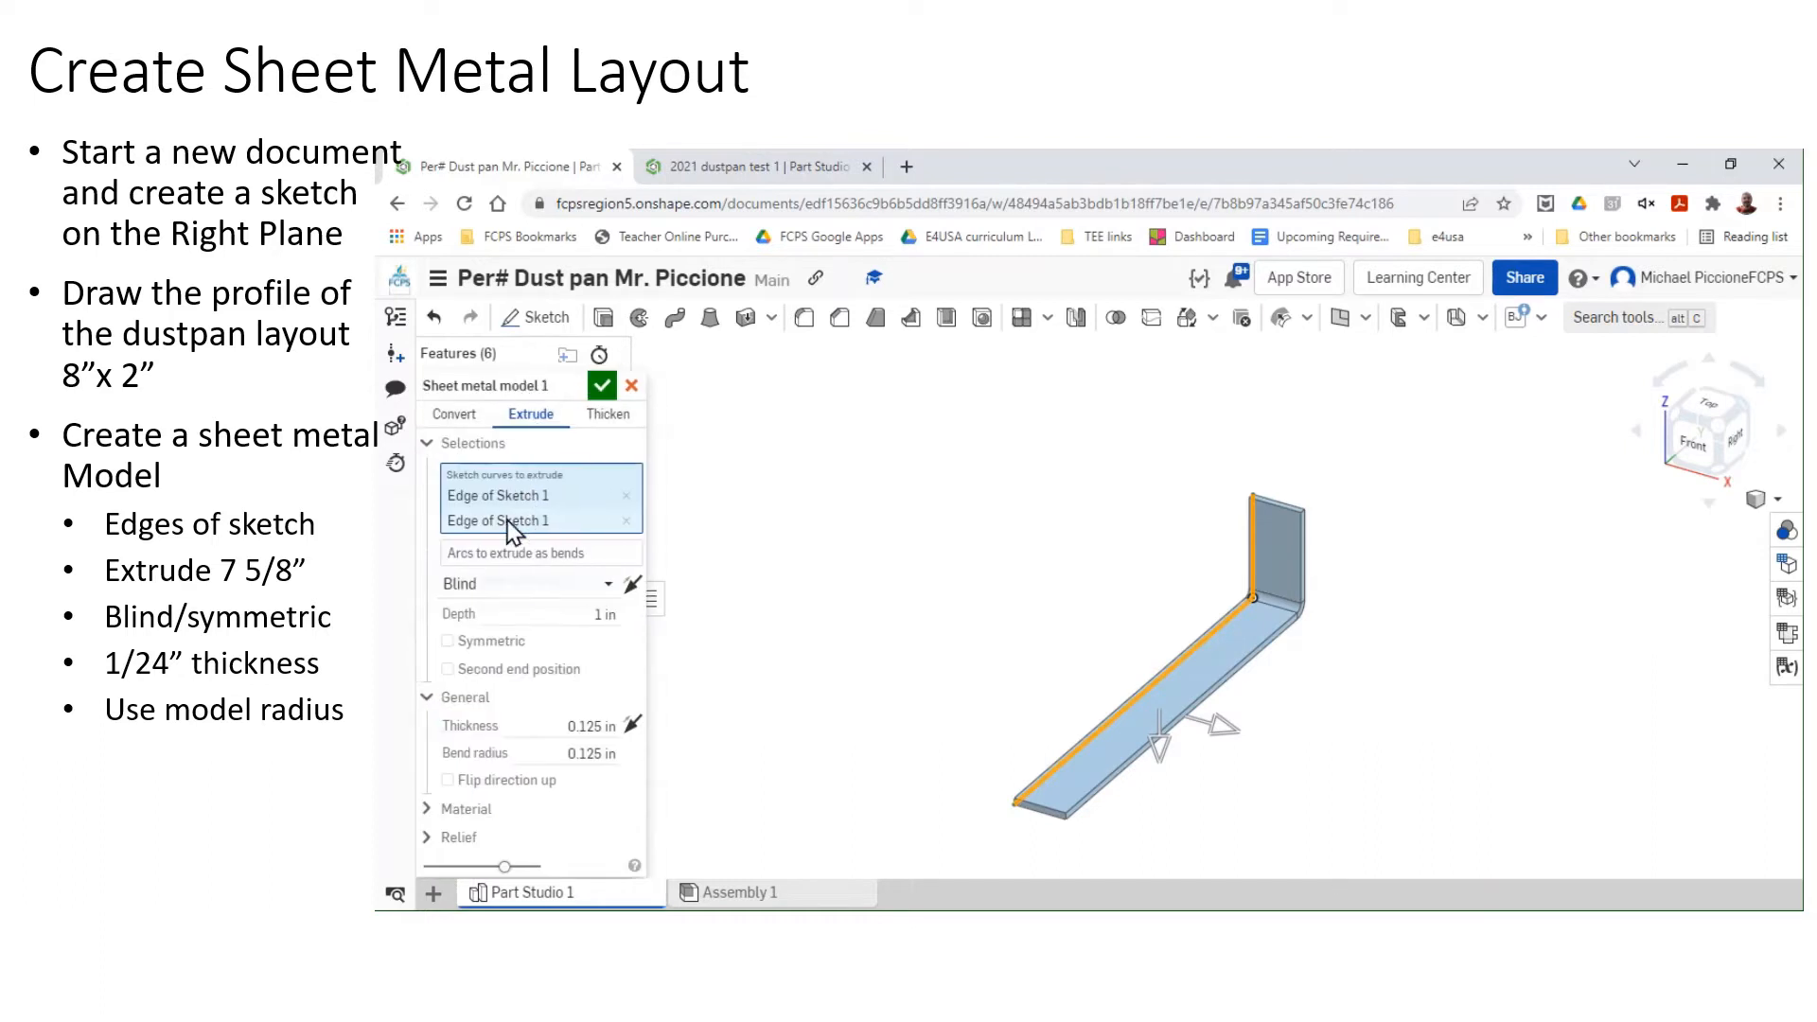
Make the blind sheet metal extrusion symmetric with a depth of 7+5/8 in.
{"action": "left_click", "coordinate": [447, 642]}
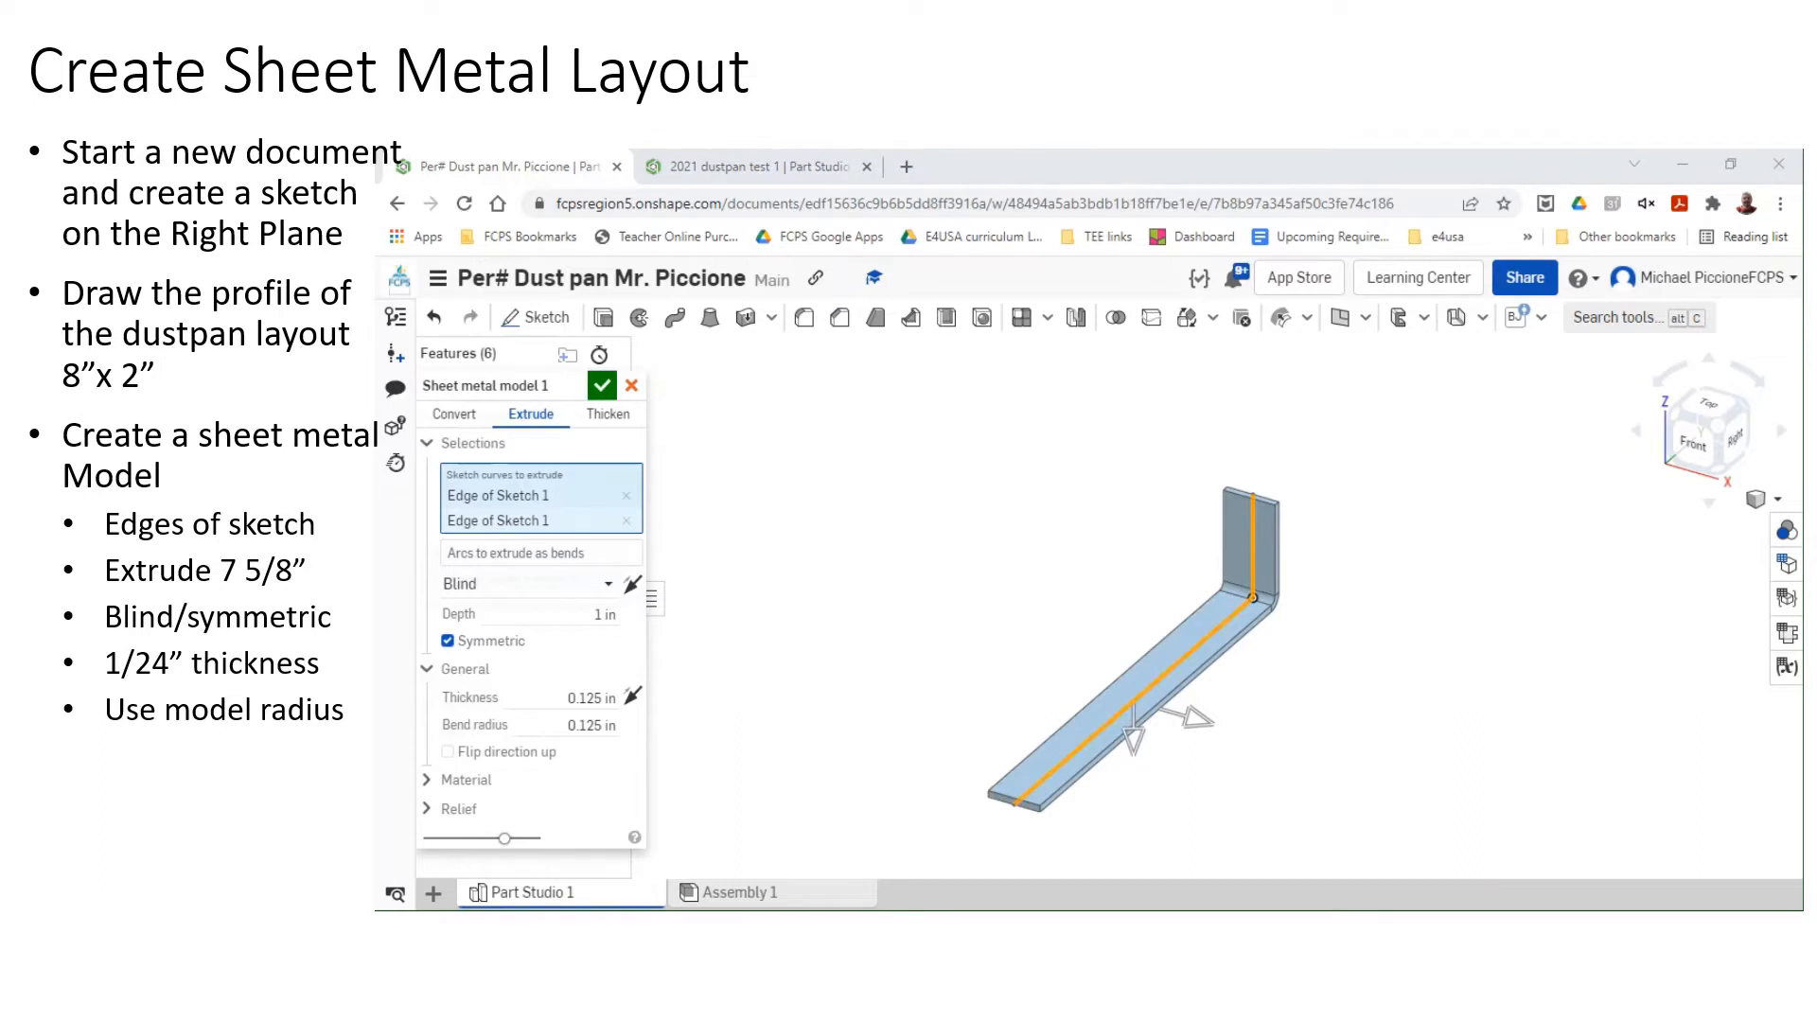
{"action": "left_click", "coordinate": [552, 617]}
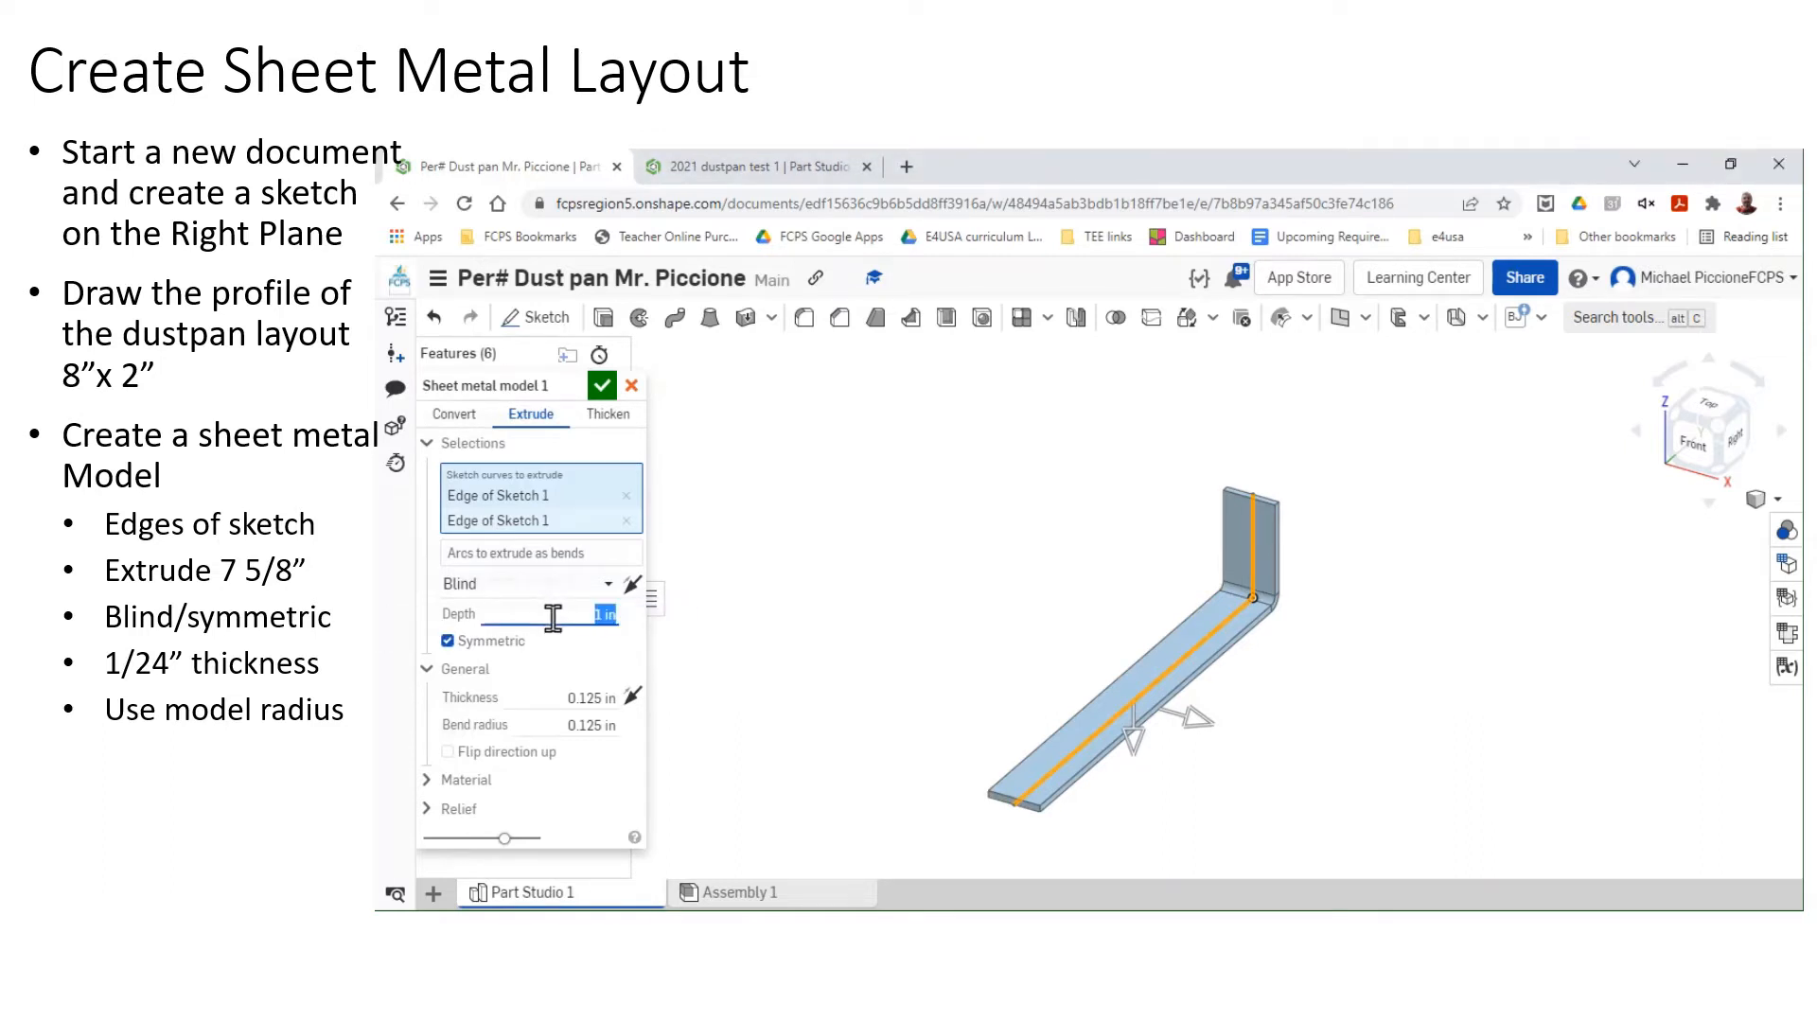
{"action": "type", "text": "7+5/8"}
Set the sheet metal thickness to 1/24 in and the bend radius to .042 in.
{"action": "left_click", "coordinate": [539, 703]}
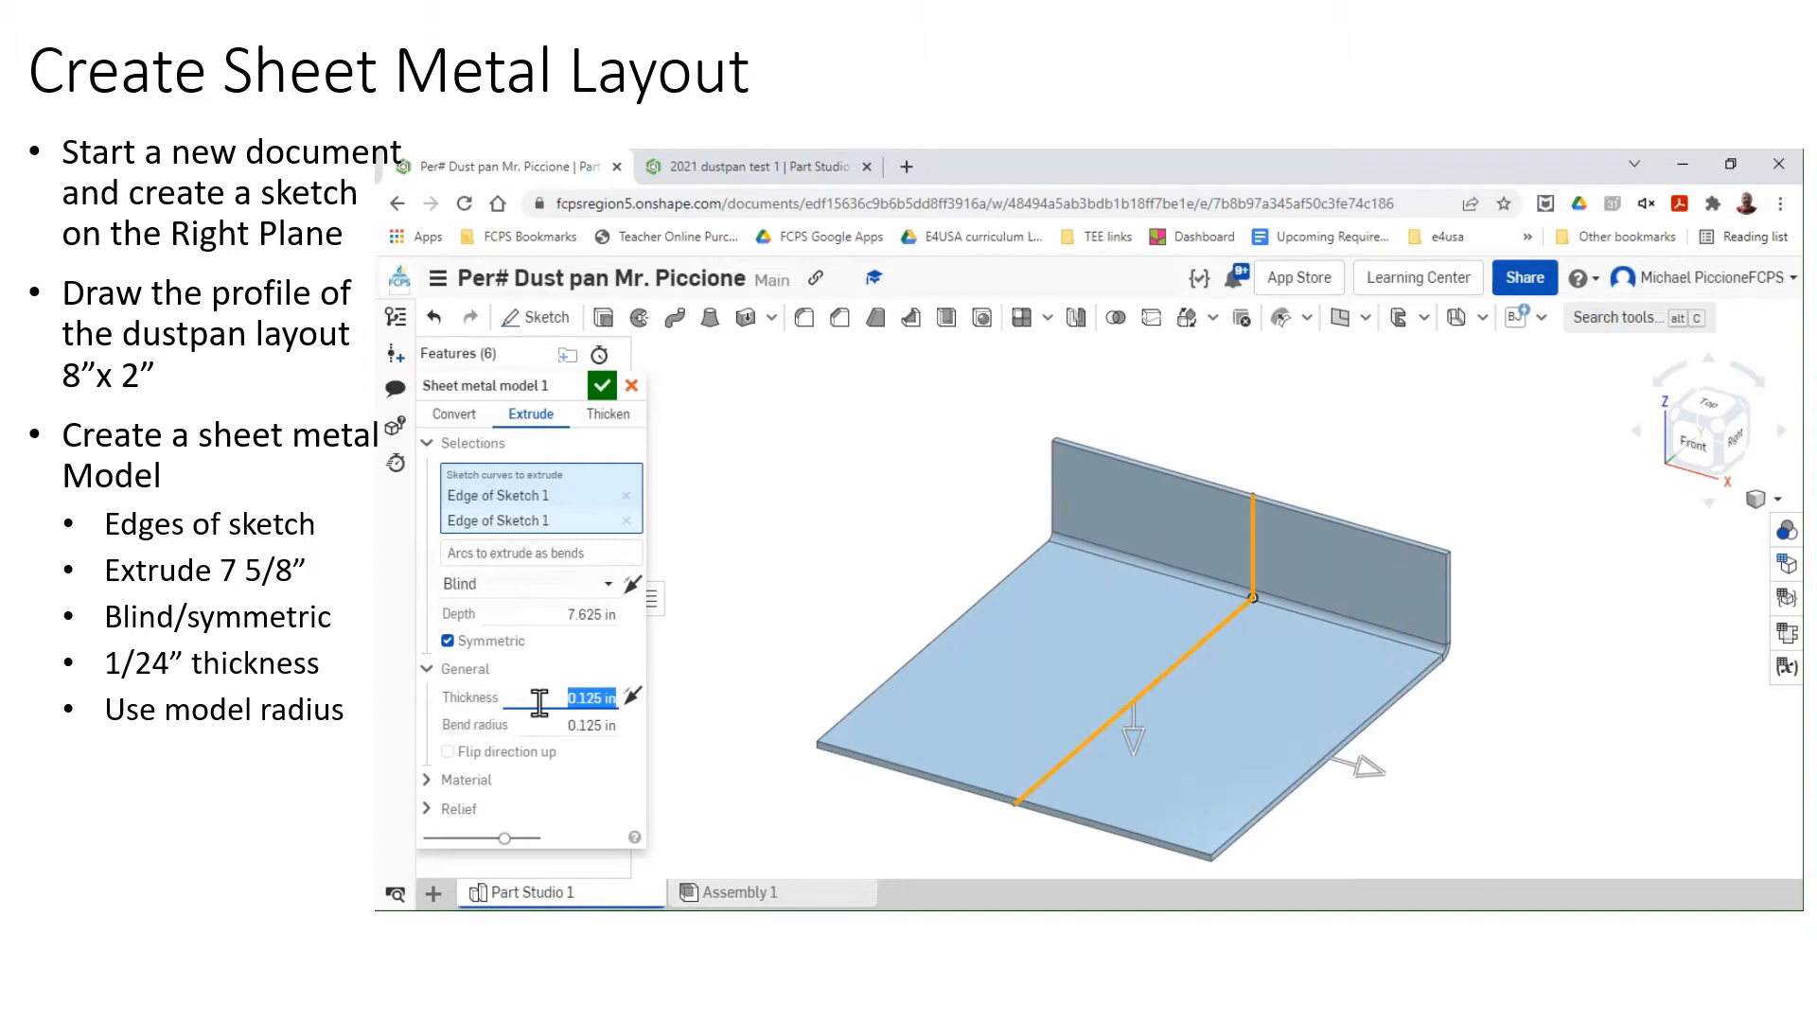
{"action": "type", "text": "1/24"}
{"action": "left_click", "coordinate": [579, 724]}
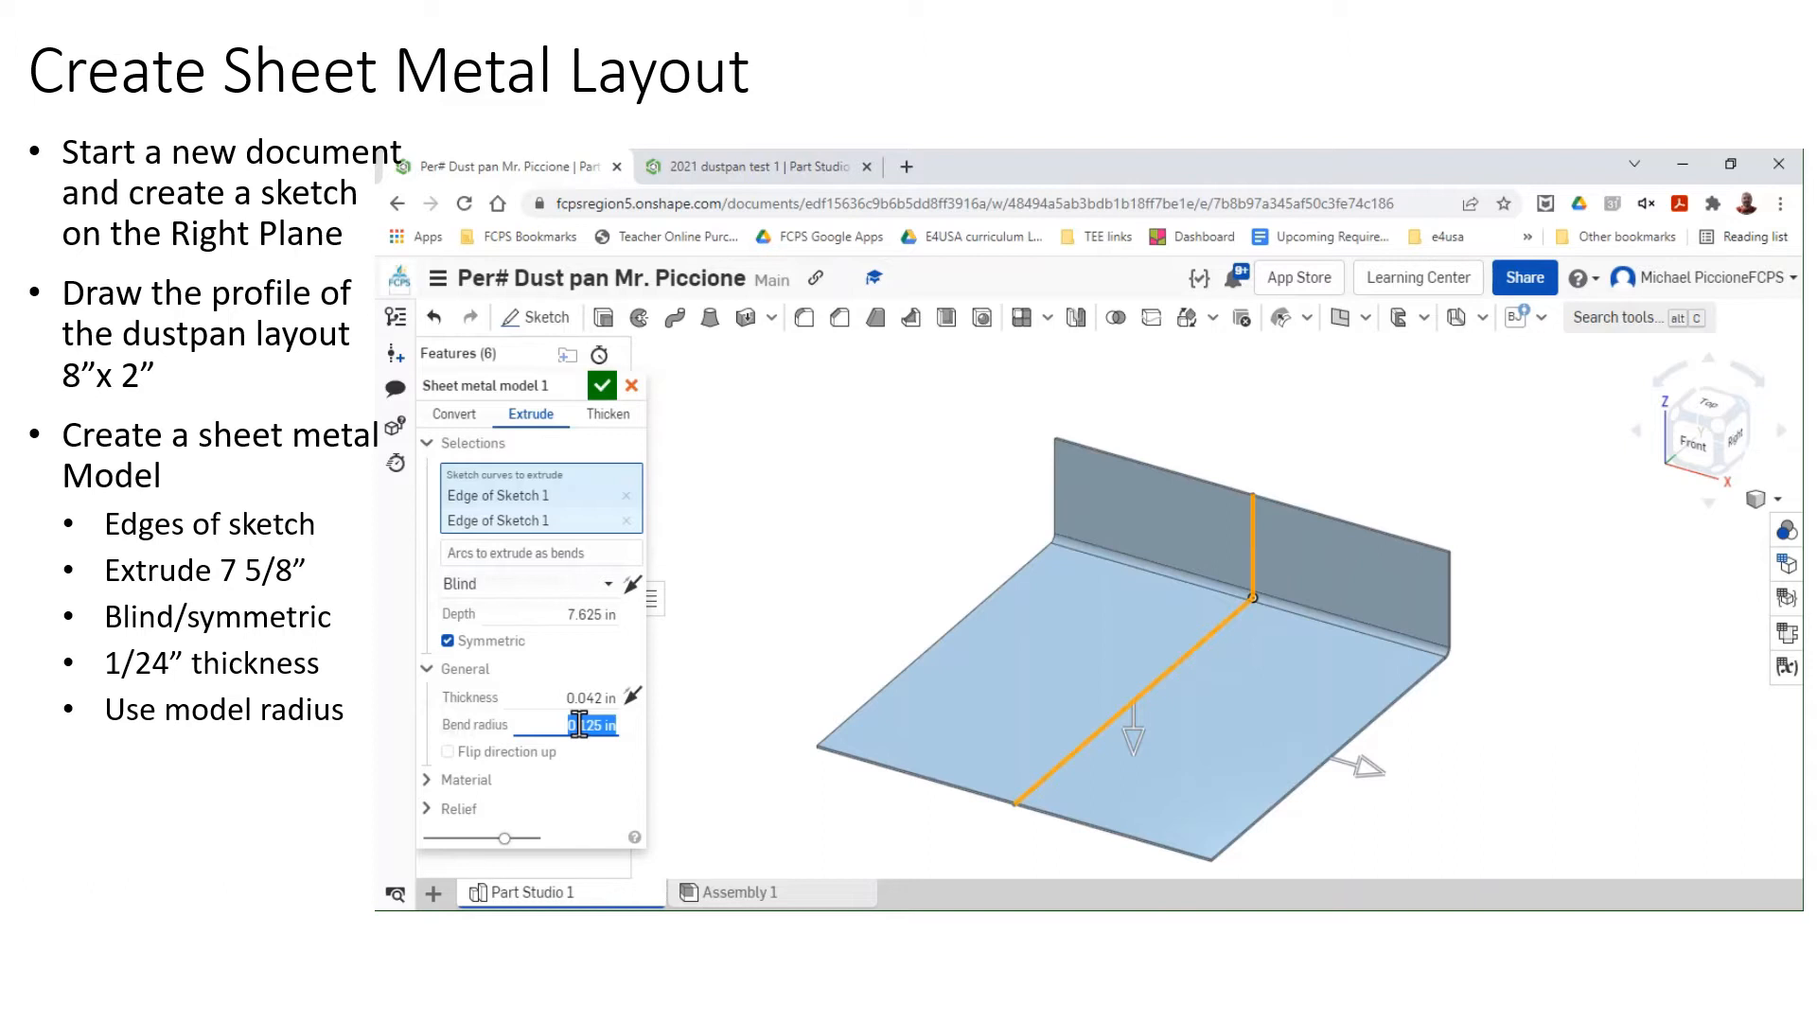
{"action": "key", "text": "BackSpace"}
{"action": "type", "text": ".042"}
Reveal the relief settings, reverse the extrusion direction and accept the sheet metal model.
{"action": "left_click", "coordinate": [598, 811]}
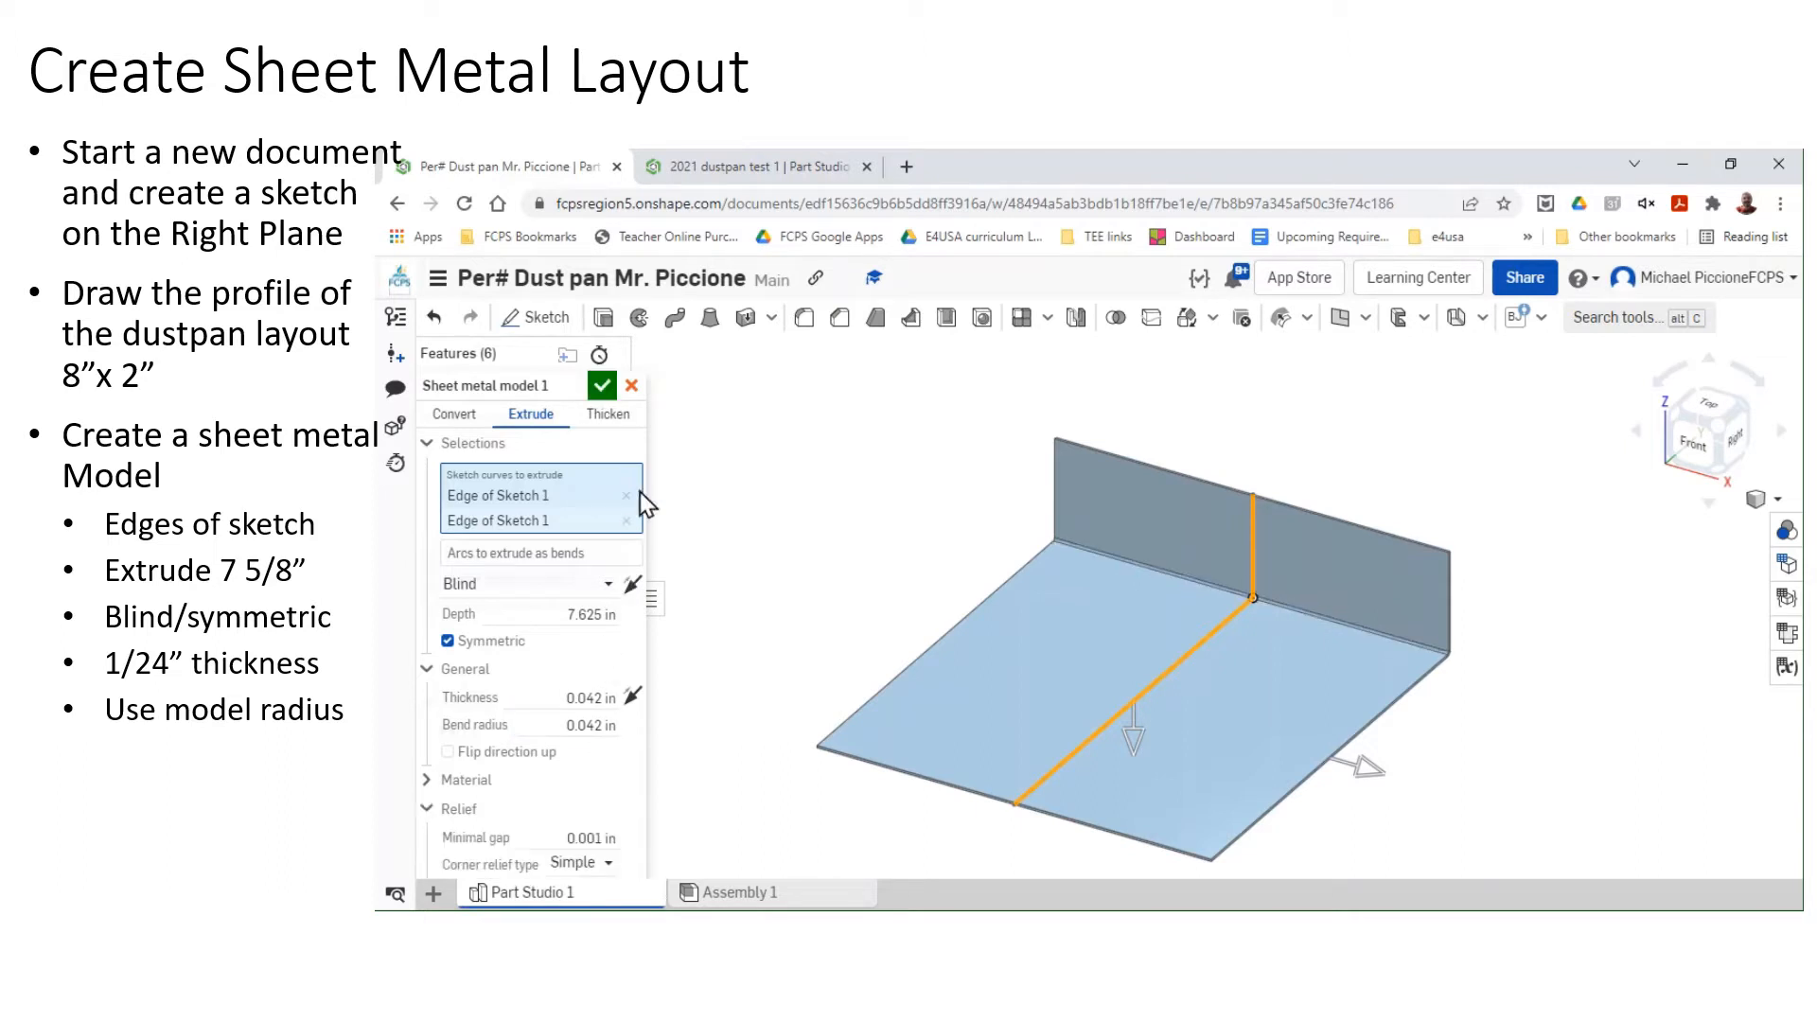
{"action": "left_click", "coordinate": [630, 591]}
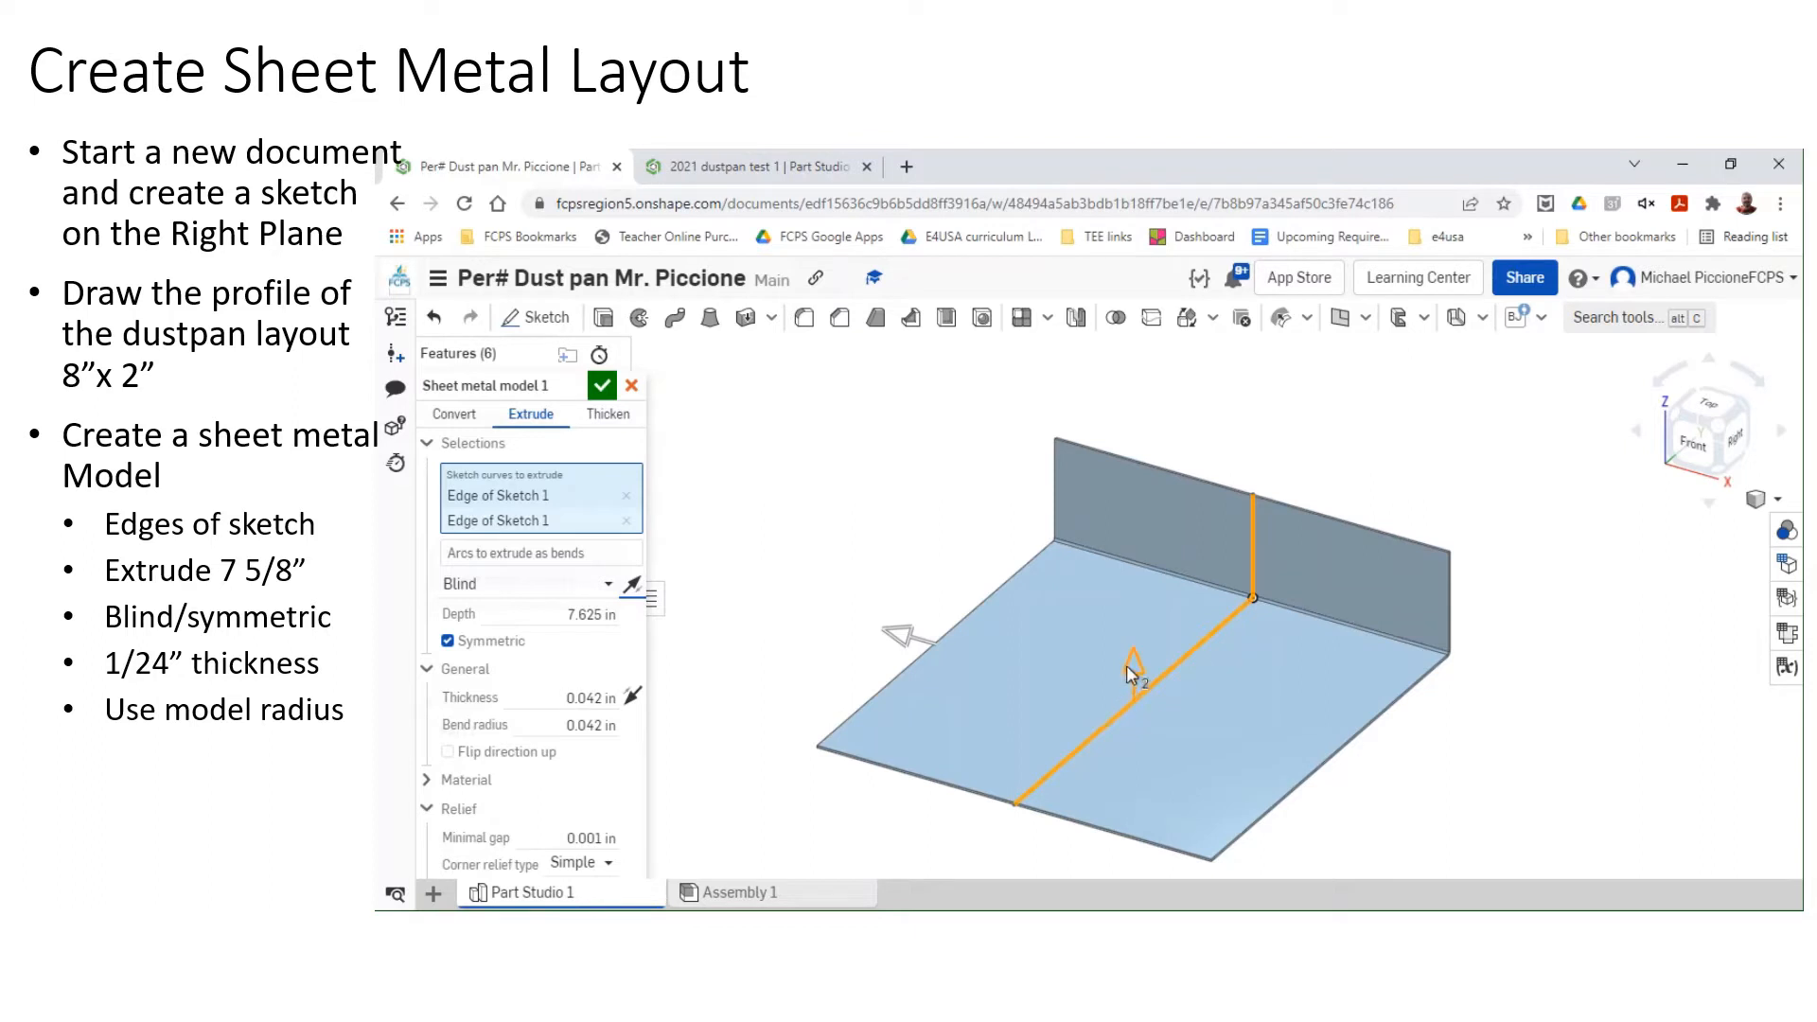
{"action": "left_click", "coordinate": [602, 386]}
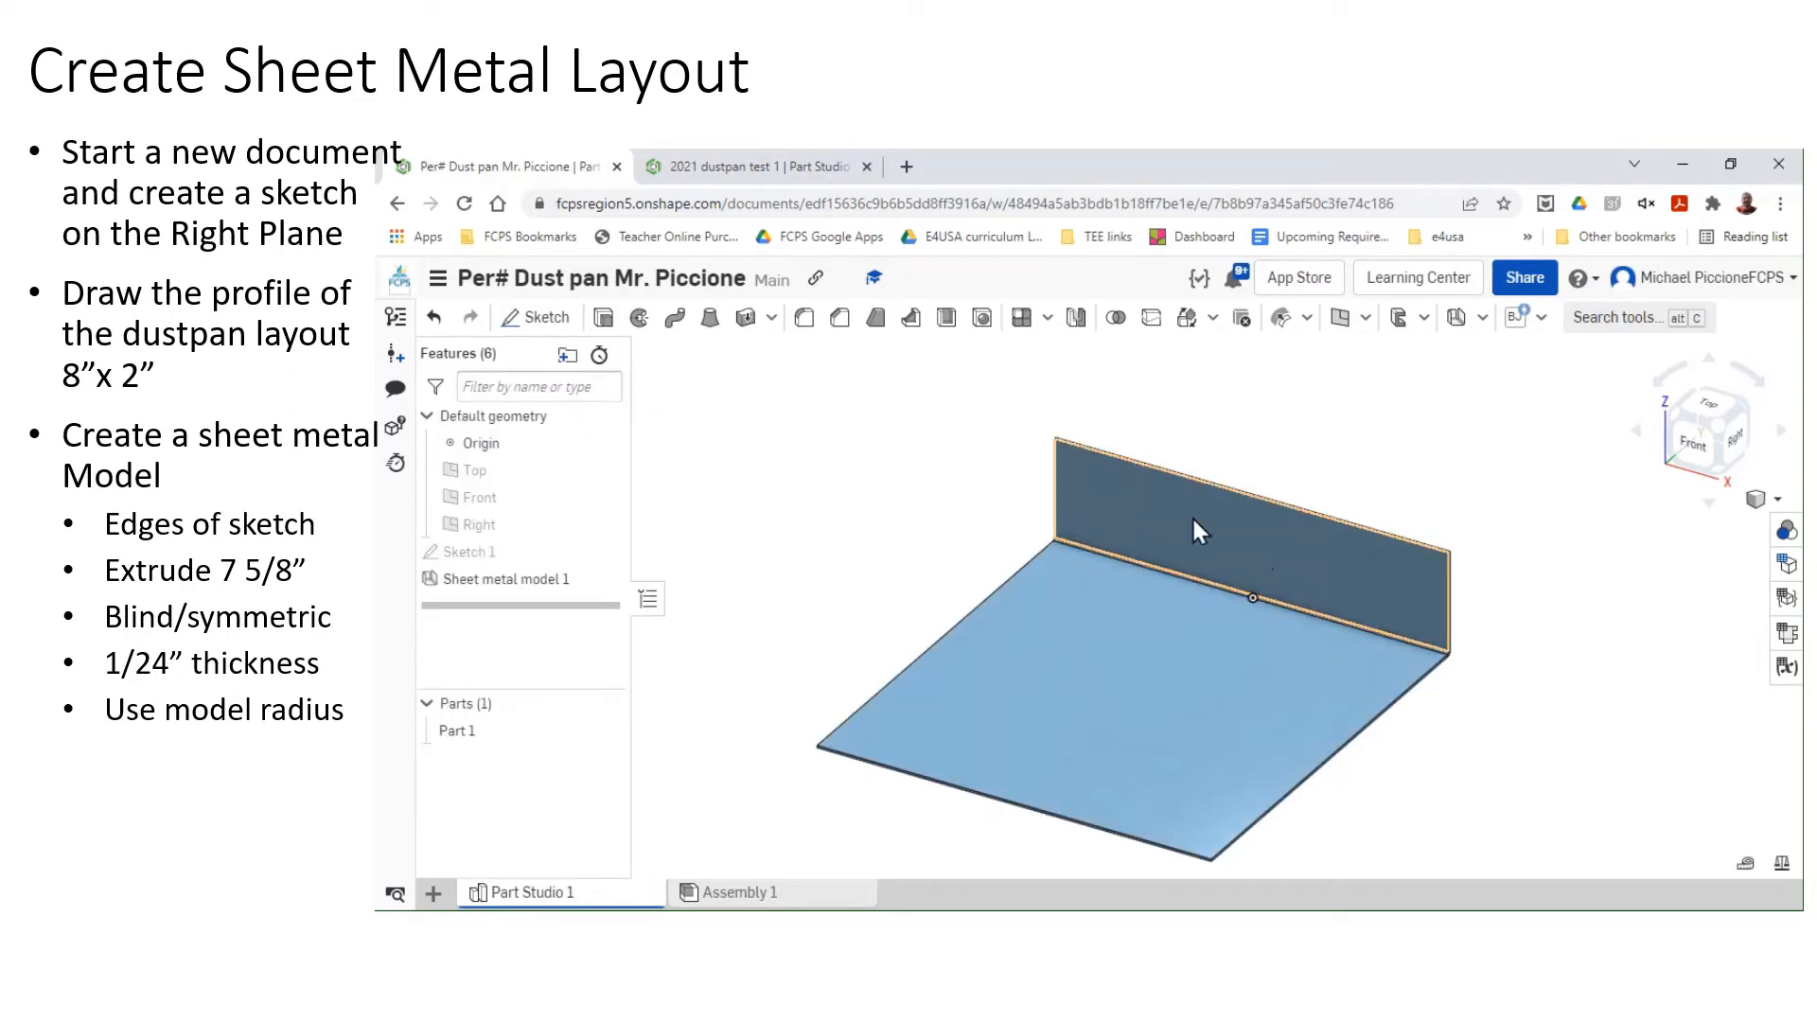
Start a sheet metal flange on both long side edges of the dustpan's bottom.
{"action": "mouse_move", "coordinate": [1179, 583]}
{"action": "right_mouse_down"}
{"action": "mouse_move", "coordinate": [1109, 562]}
{"action": "mouse_move", "coordinate": [1152, 591]}
{"action": "right_mouse_up"}
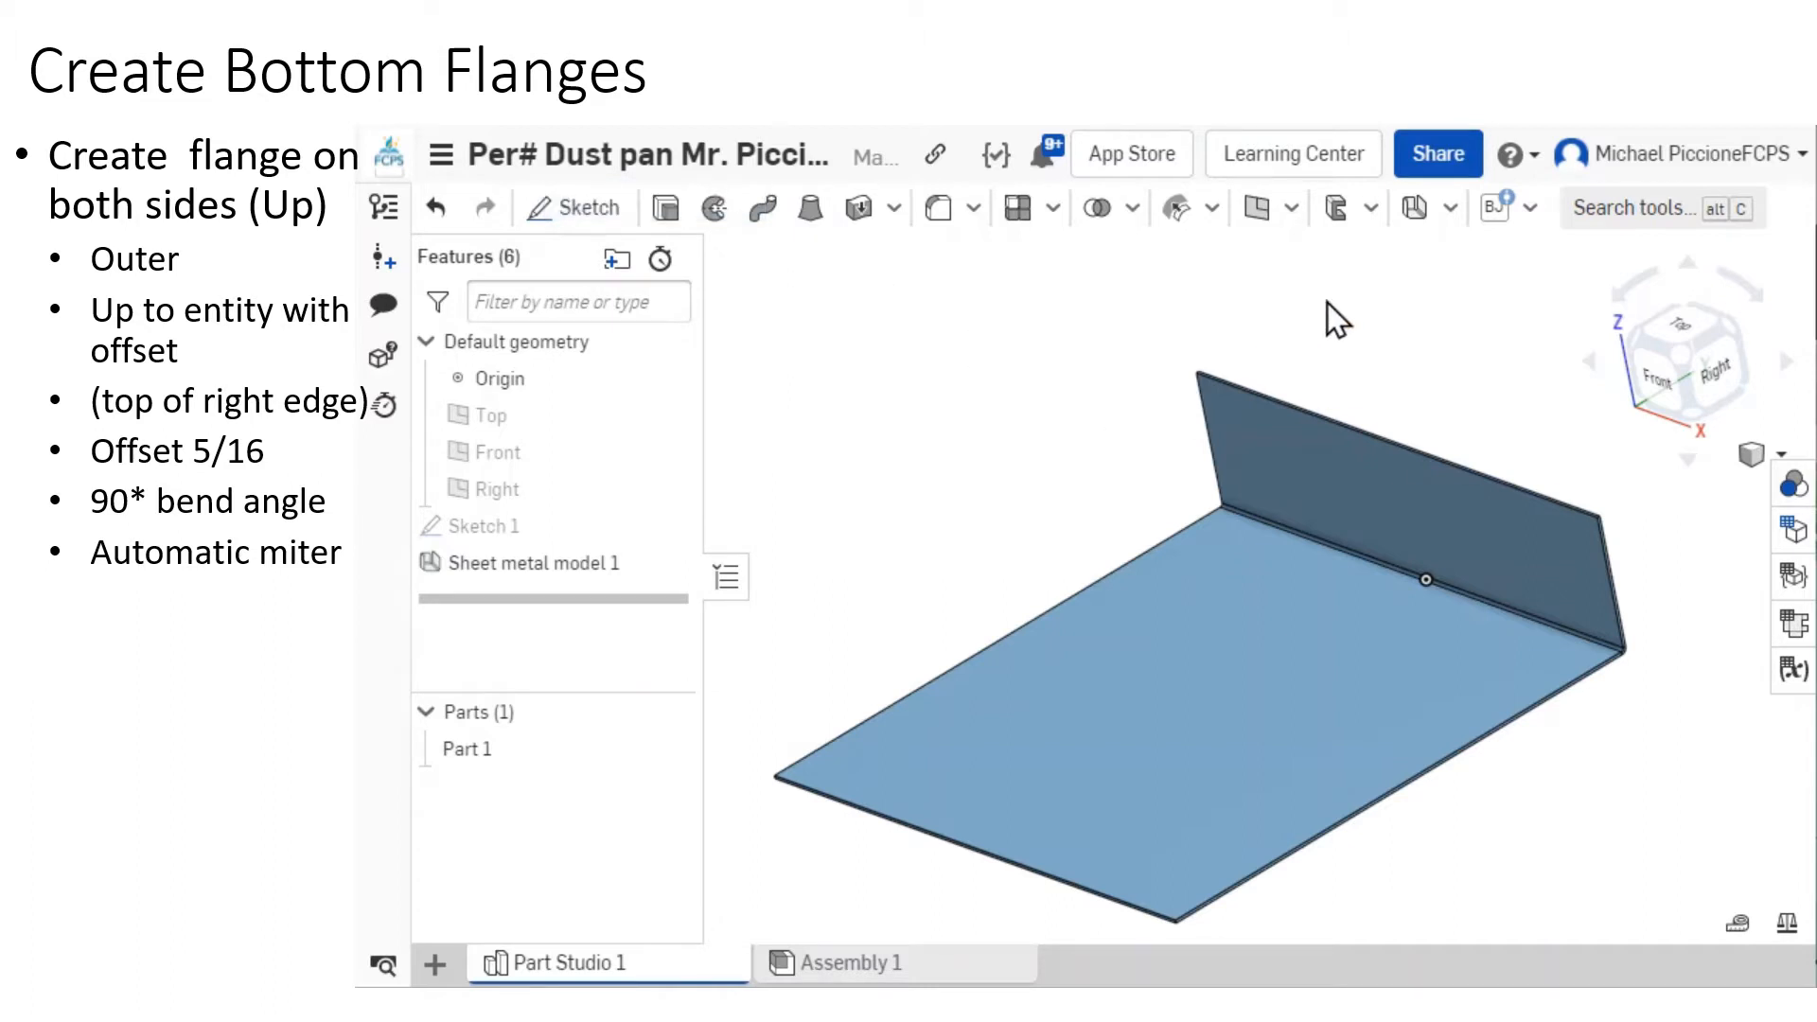
{"action": "left_click", "coordinate": [1454, 212]}
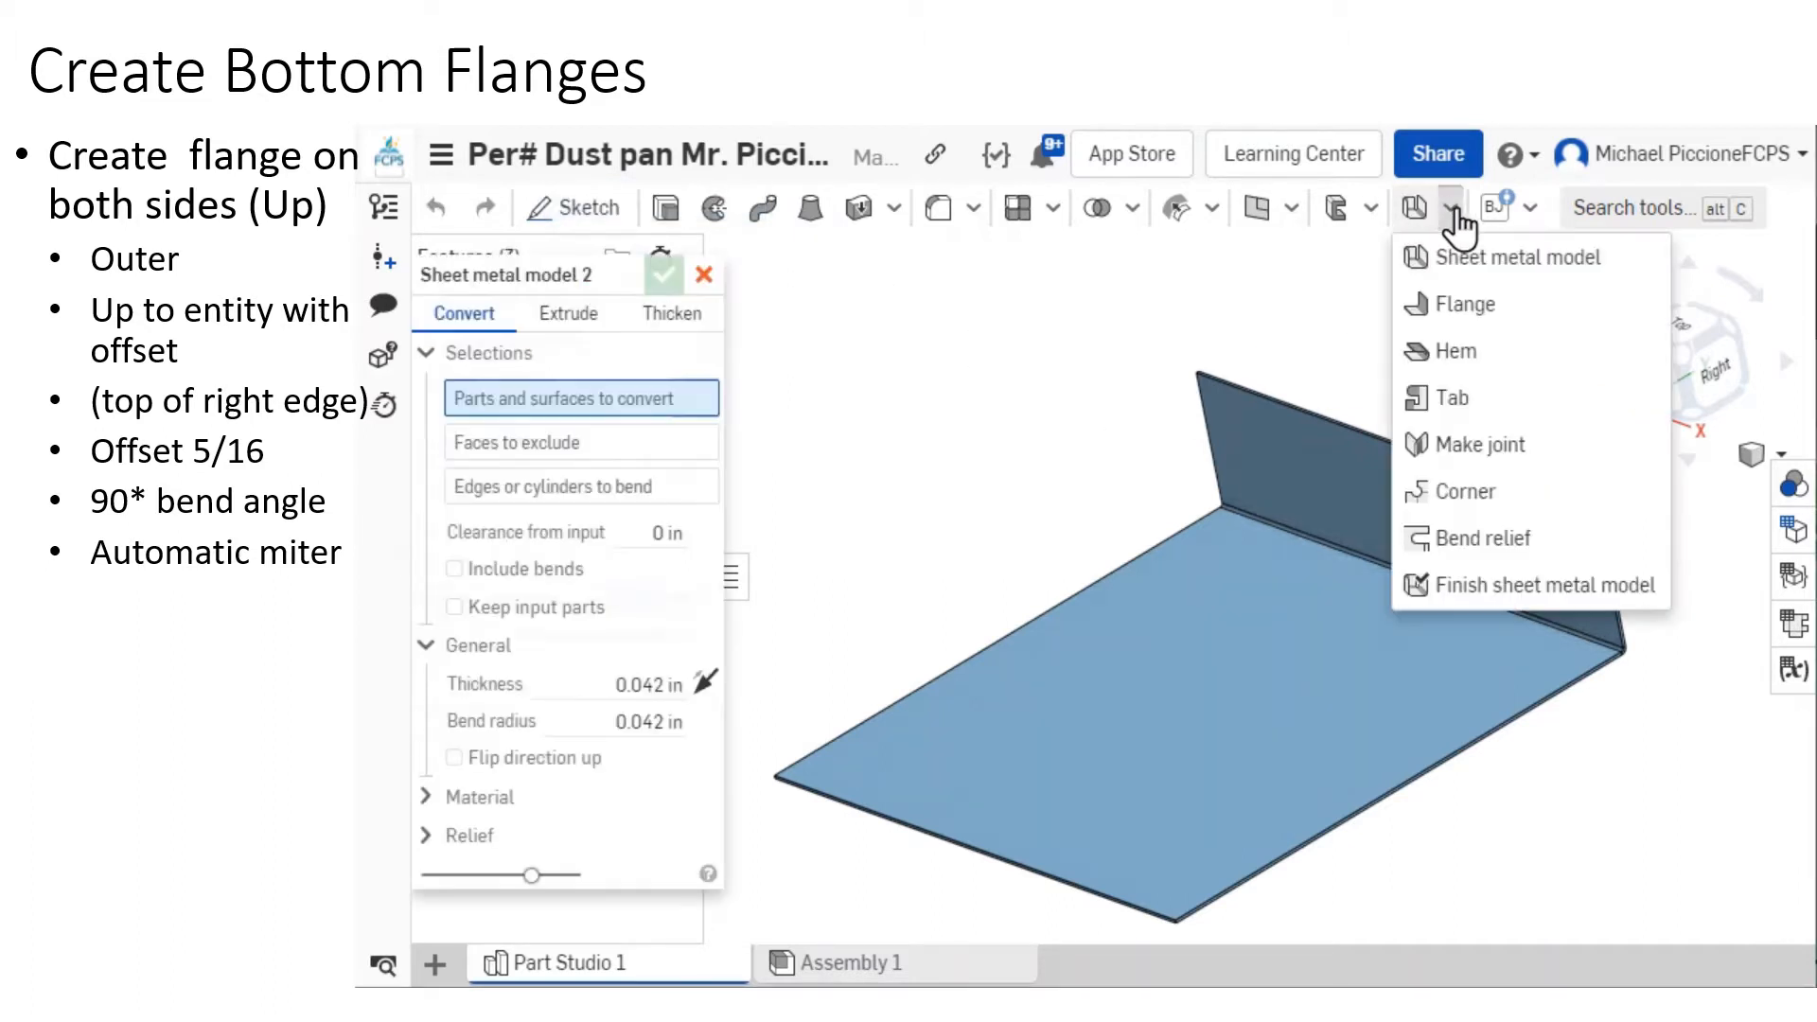
{"action": "left_click", "coordinate": [1467, 305]}
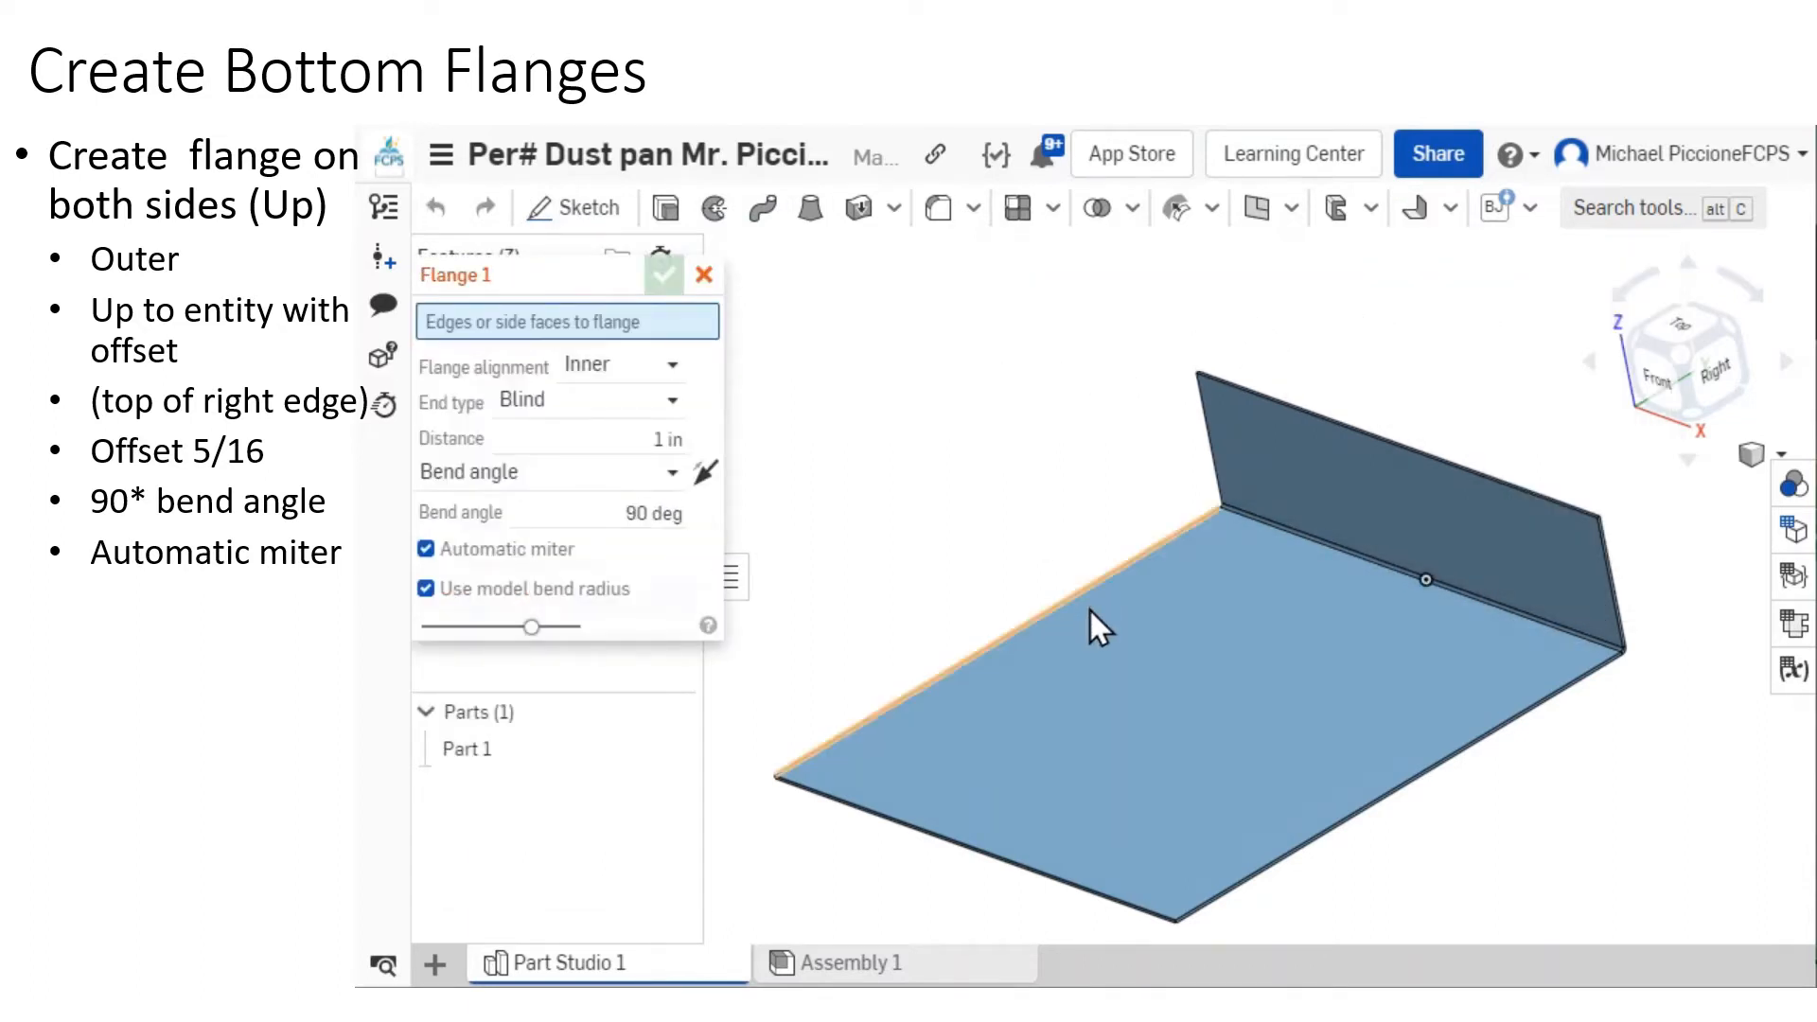
{"action": "left_click", "coordinate": [1039, 615]}
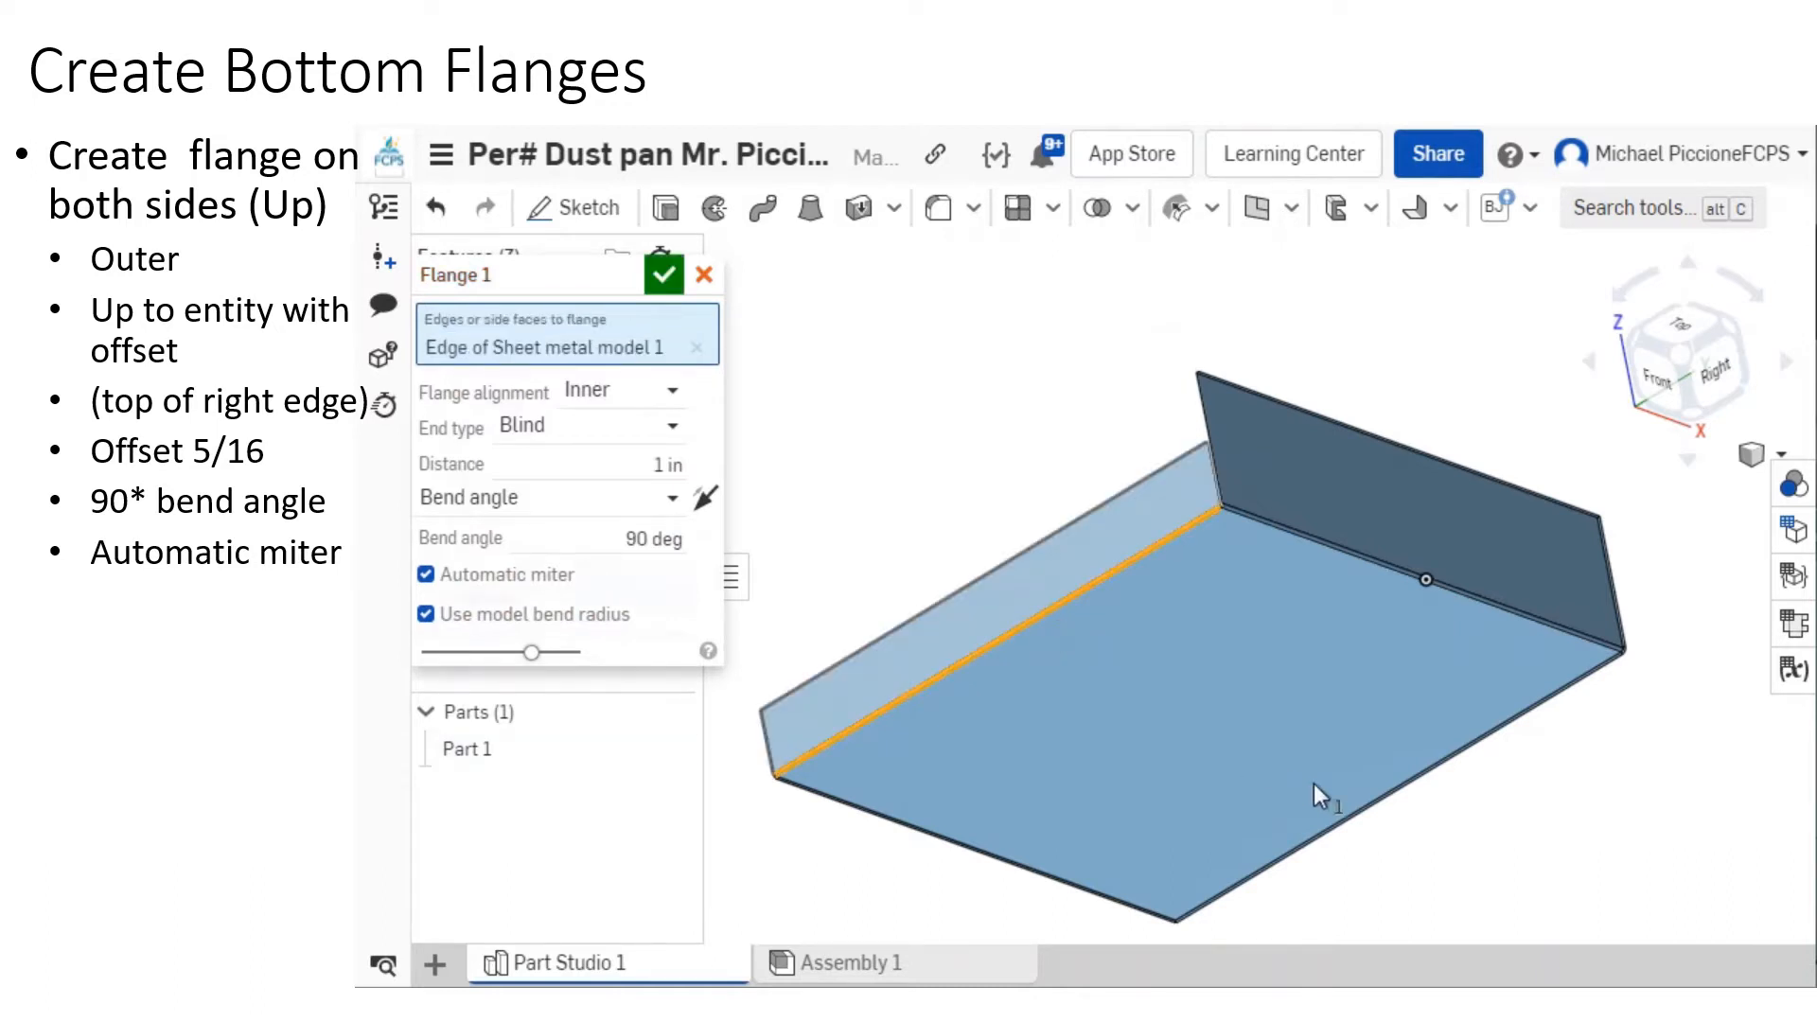
{"action": "left_click", "coordinate": [1359, 808]}
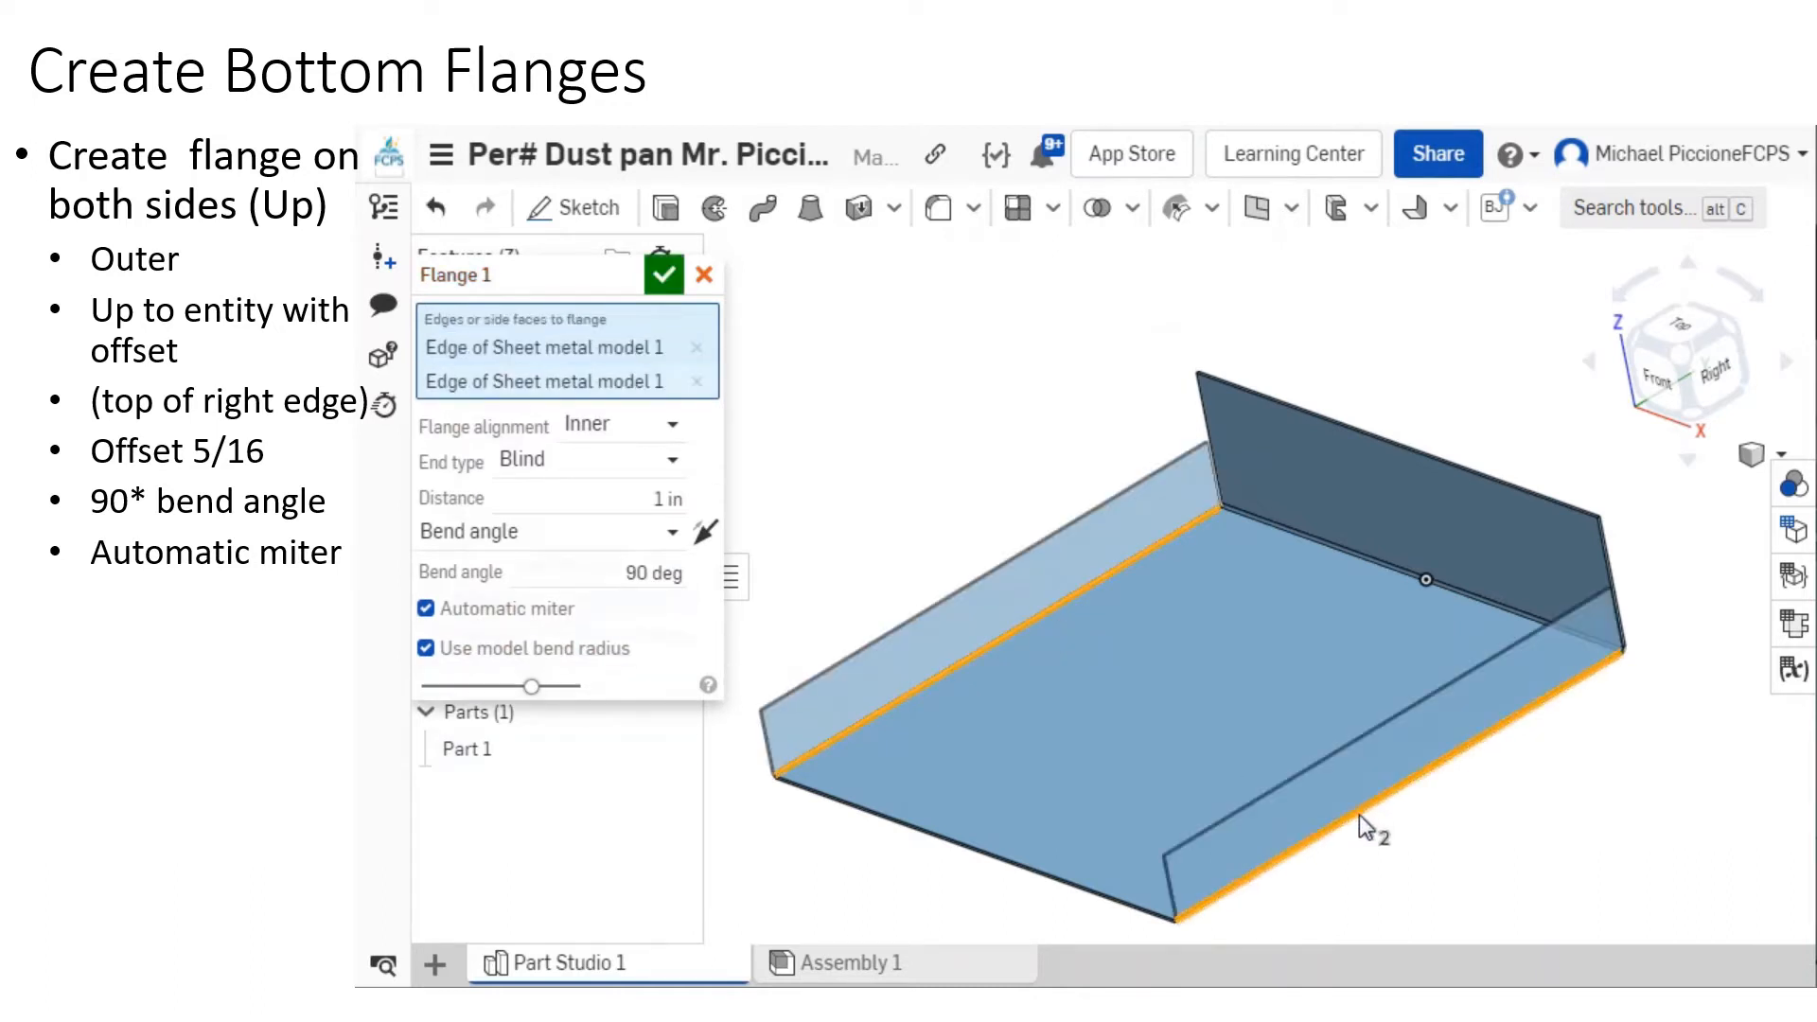
Set the flange alignment to Outer and the end type to Up to entity with offset.
{"action": "left_click", "coordinate": [634, 432]}
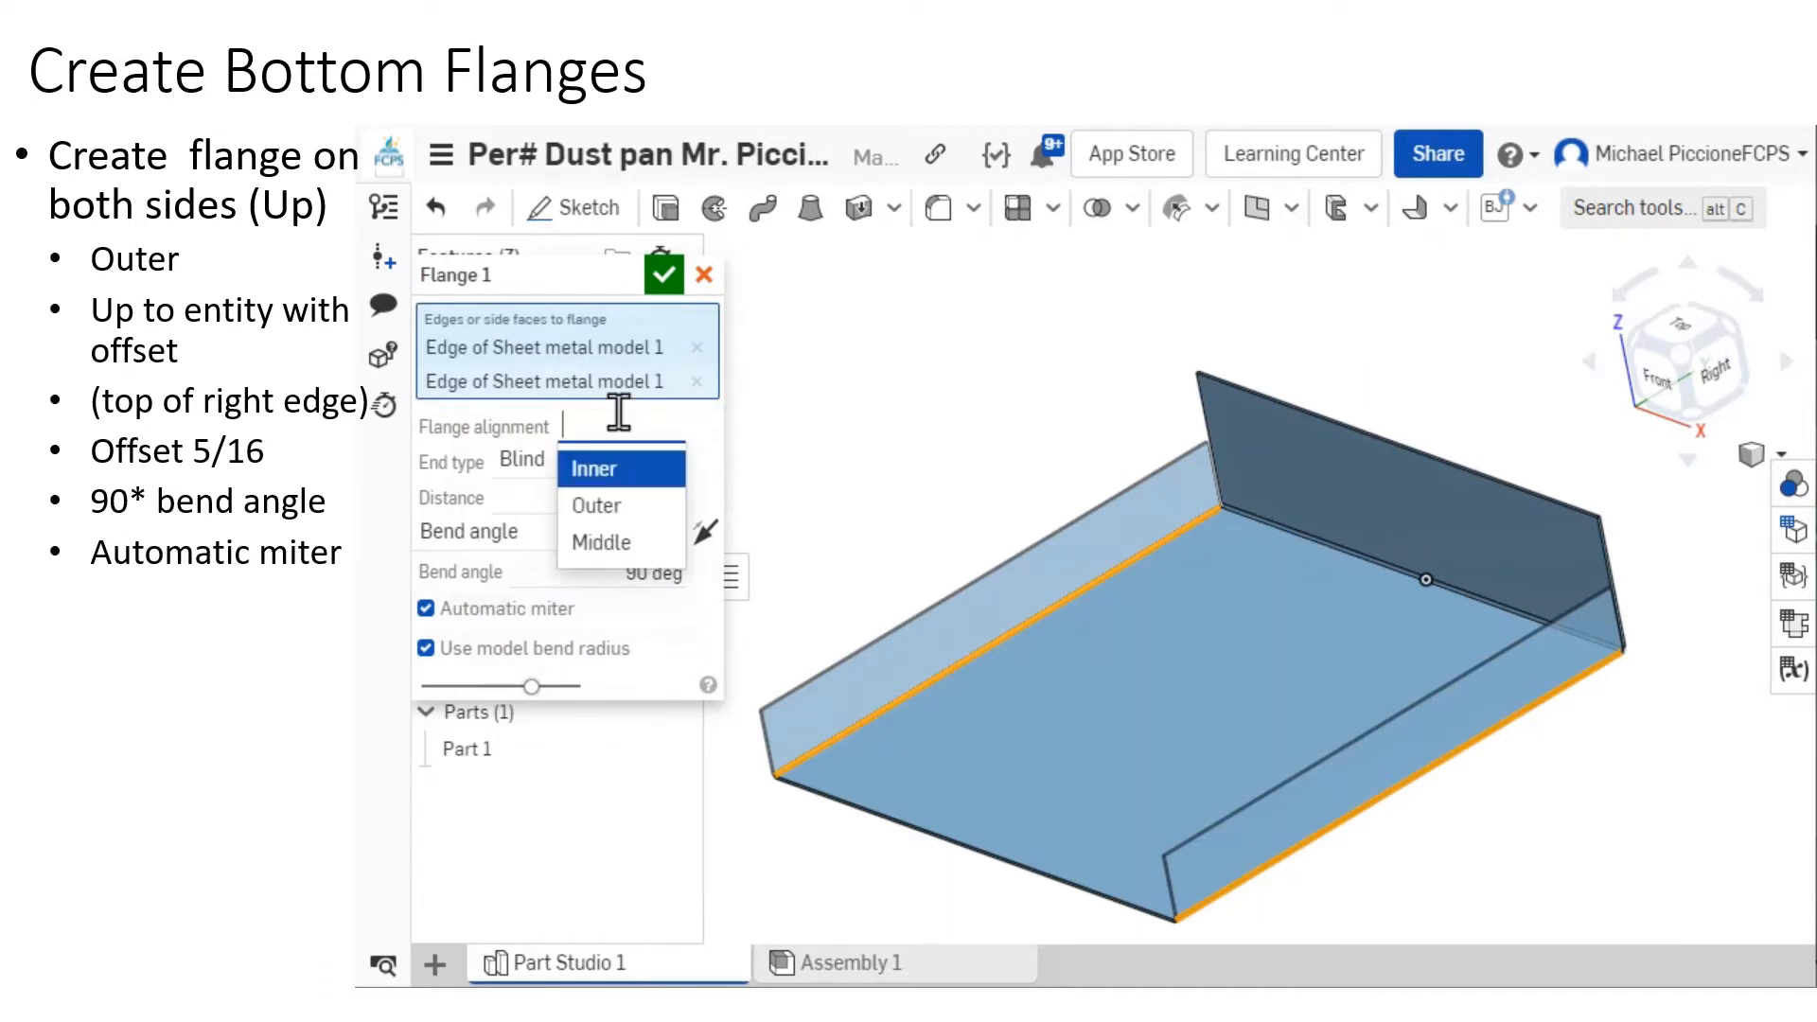
{"action": "left_click", "coordinate": [630, 507]}
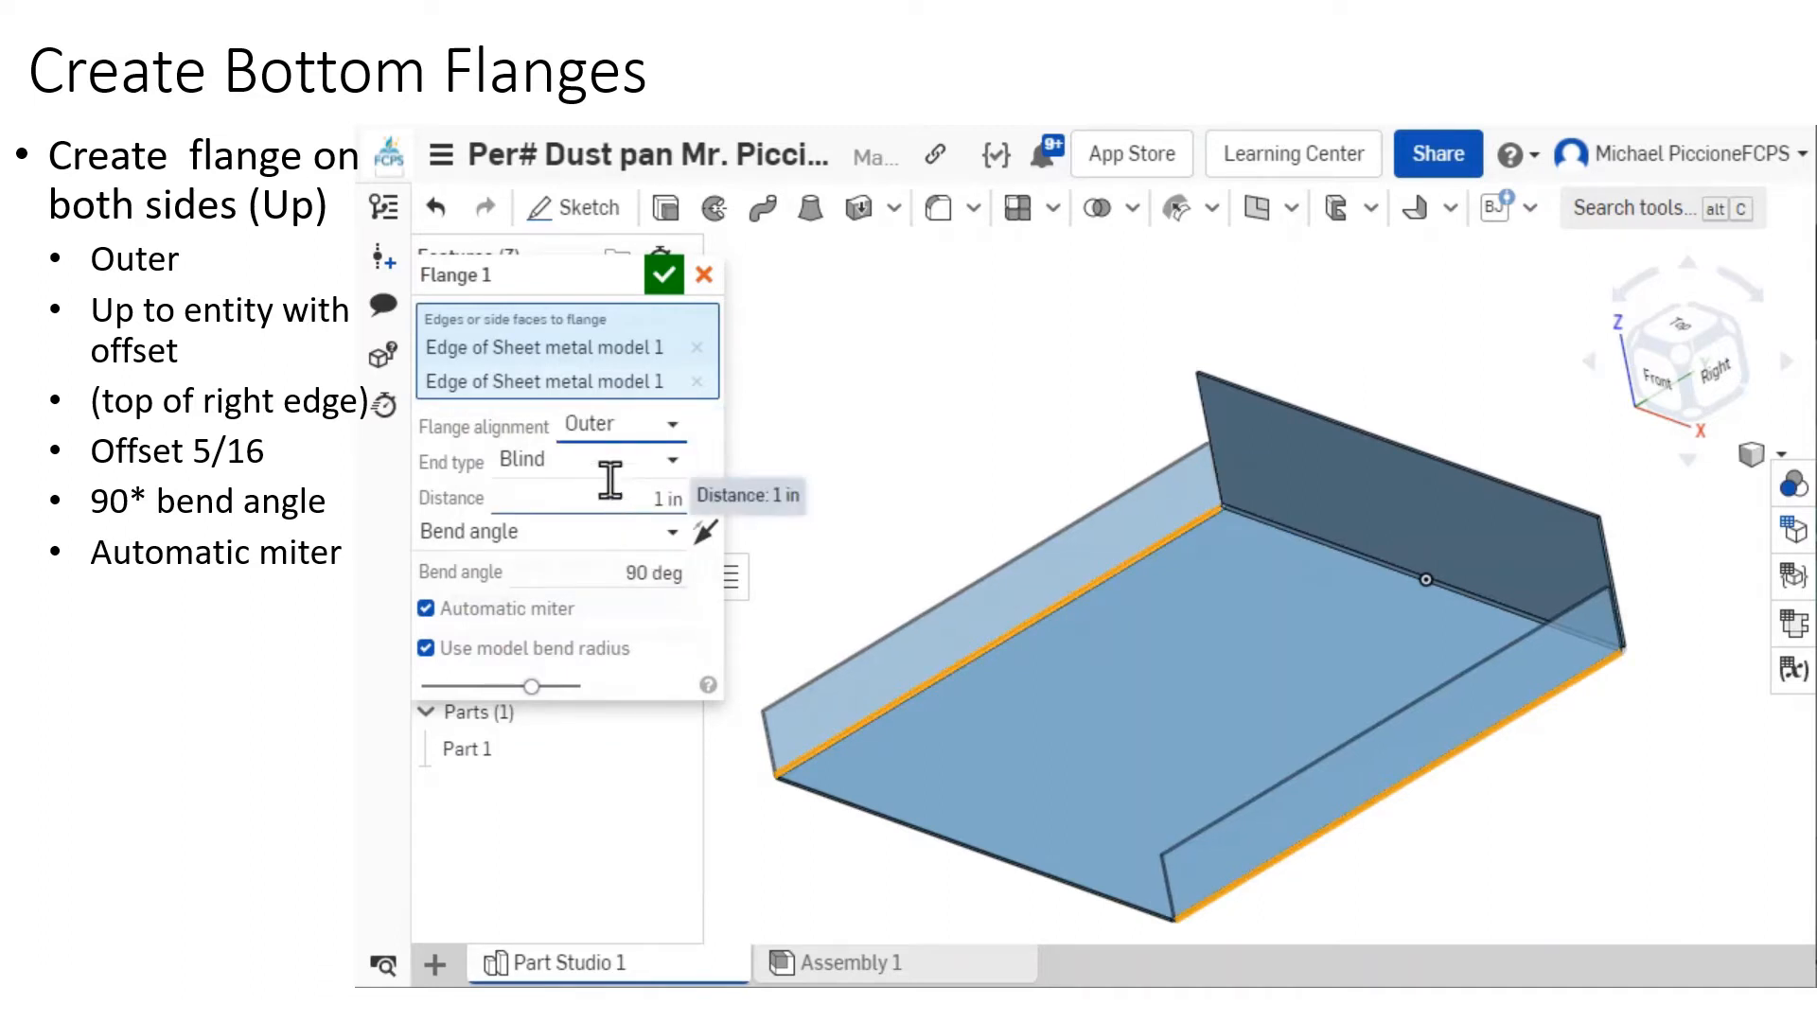
{"action": "left_click", "coordinate": [606, 482]}
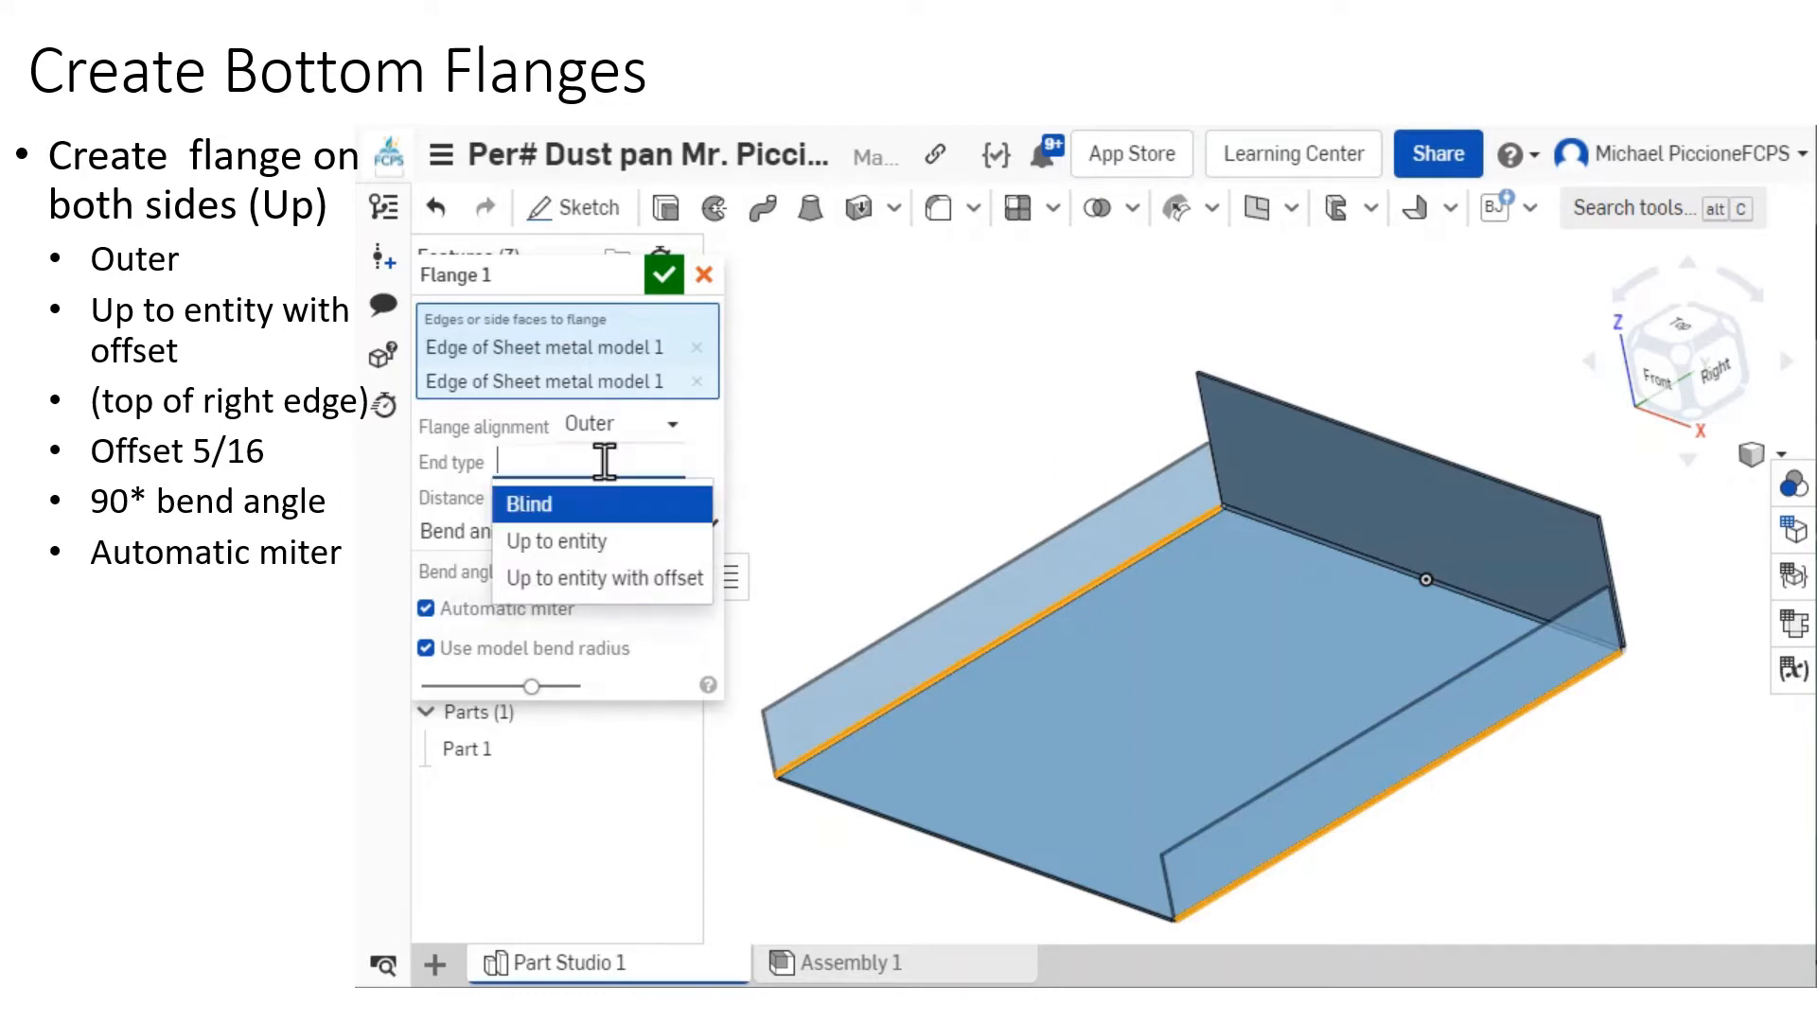
{"action": "left_click", "coordinate": [599, 580]}
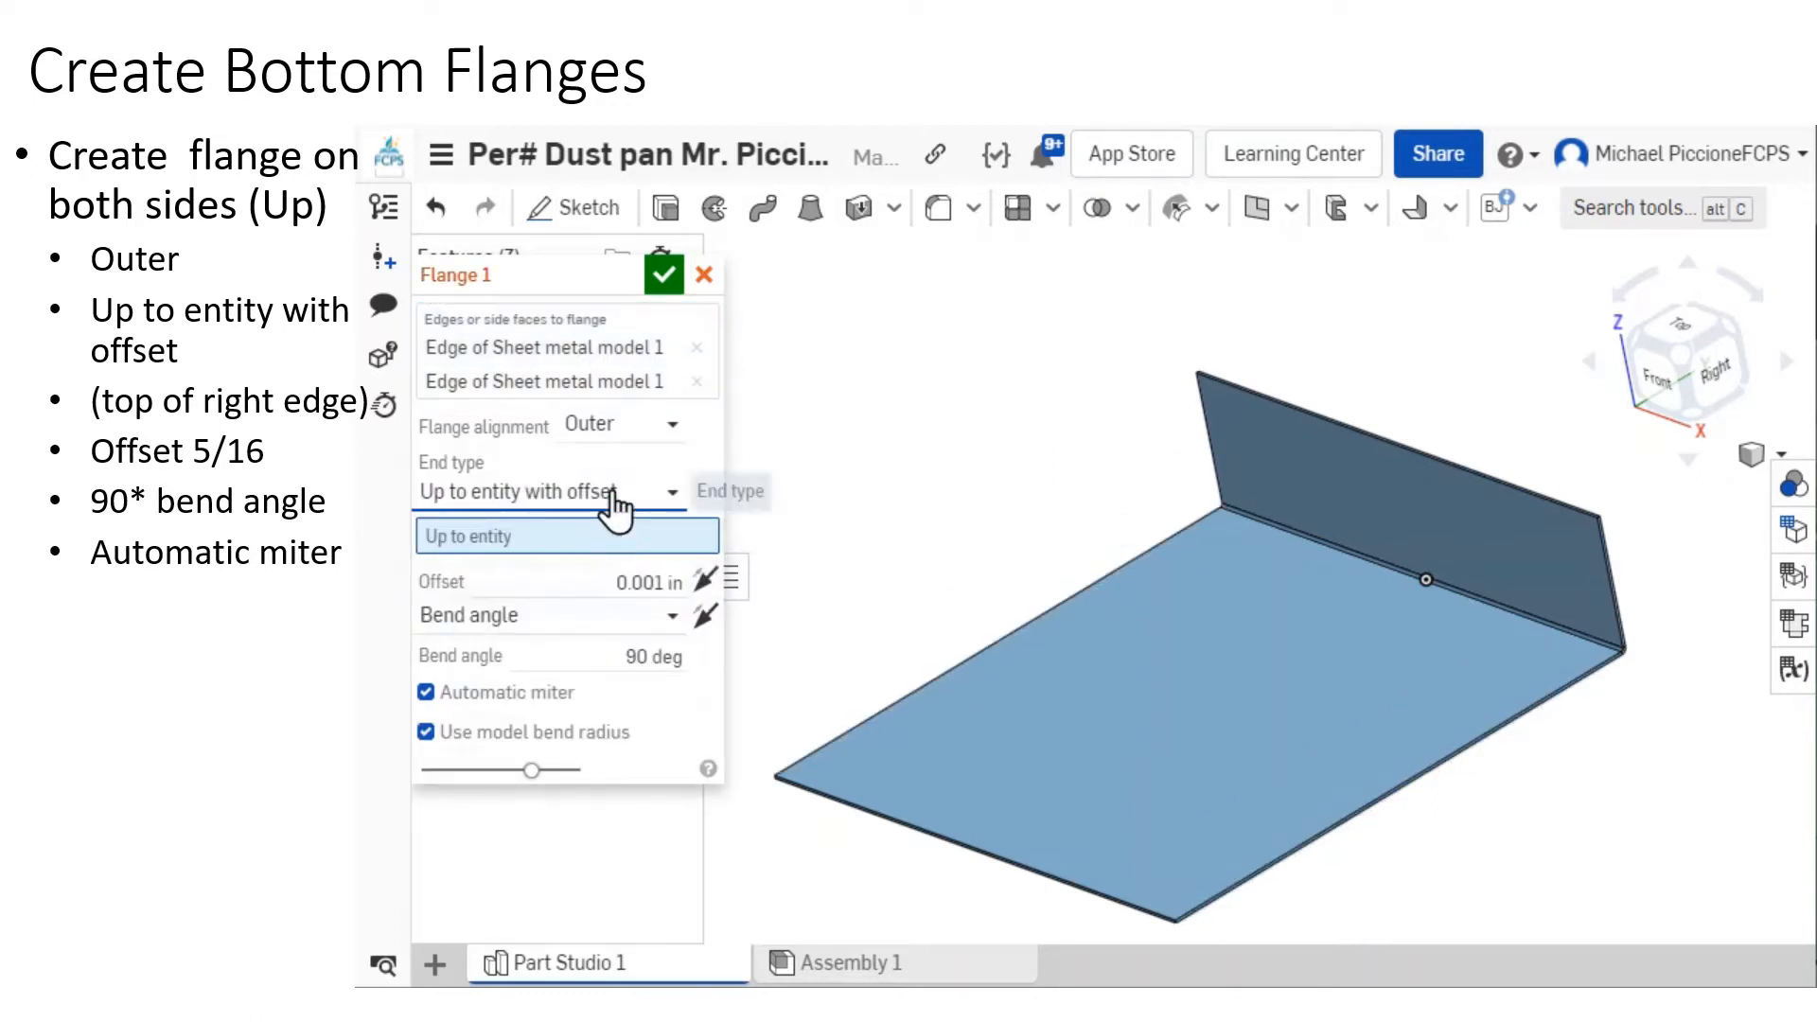
End the side flanges at the back wall's top corner vertex with a reversed 5/16 in offset and accept the flange.
{"action": "left_click", "coordinate": [1592, 522]}
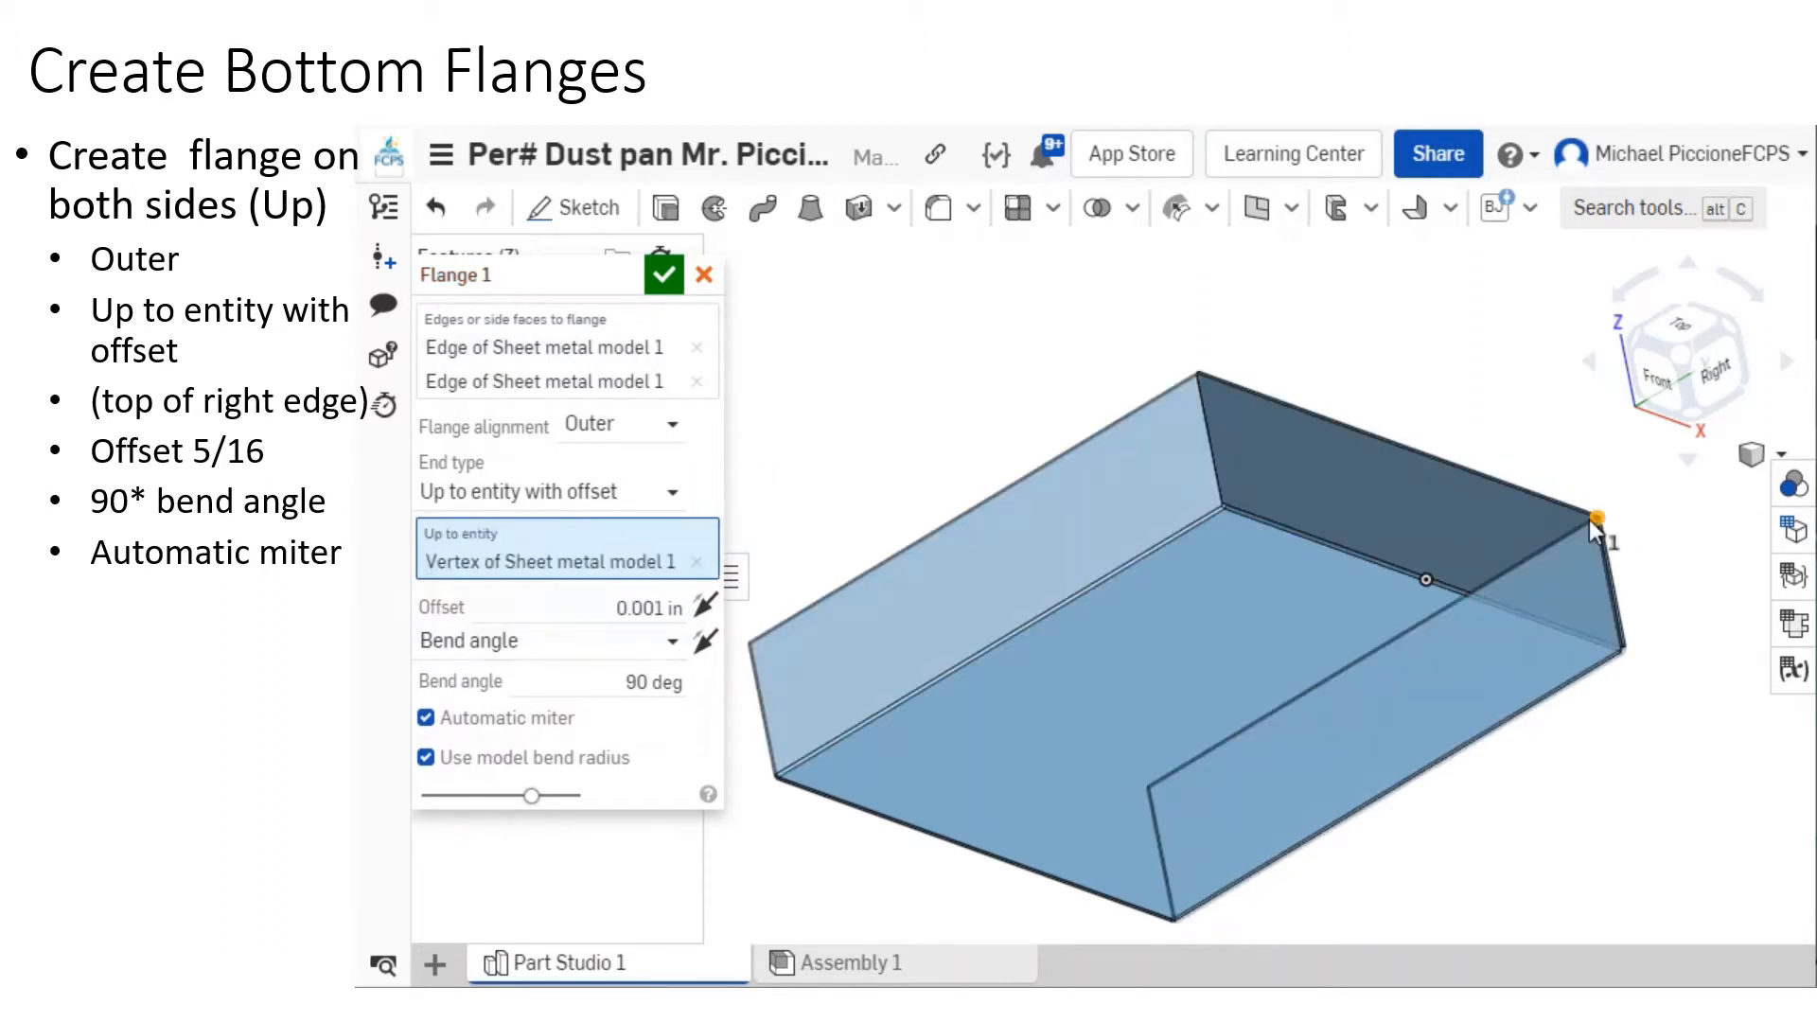
{"action": "left_click", "coordinate": [635, 596]}
{"action": "type", "text": "5/16"}
{"action": "key", "text": "Return"}
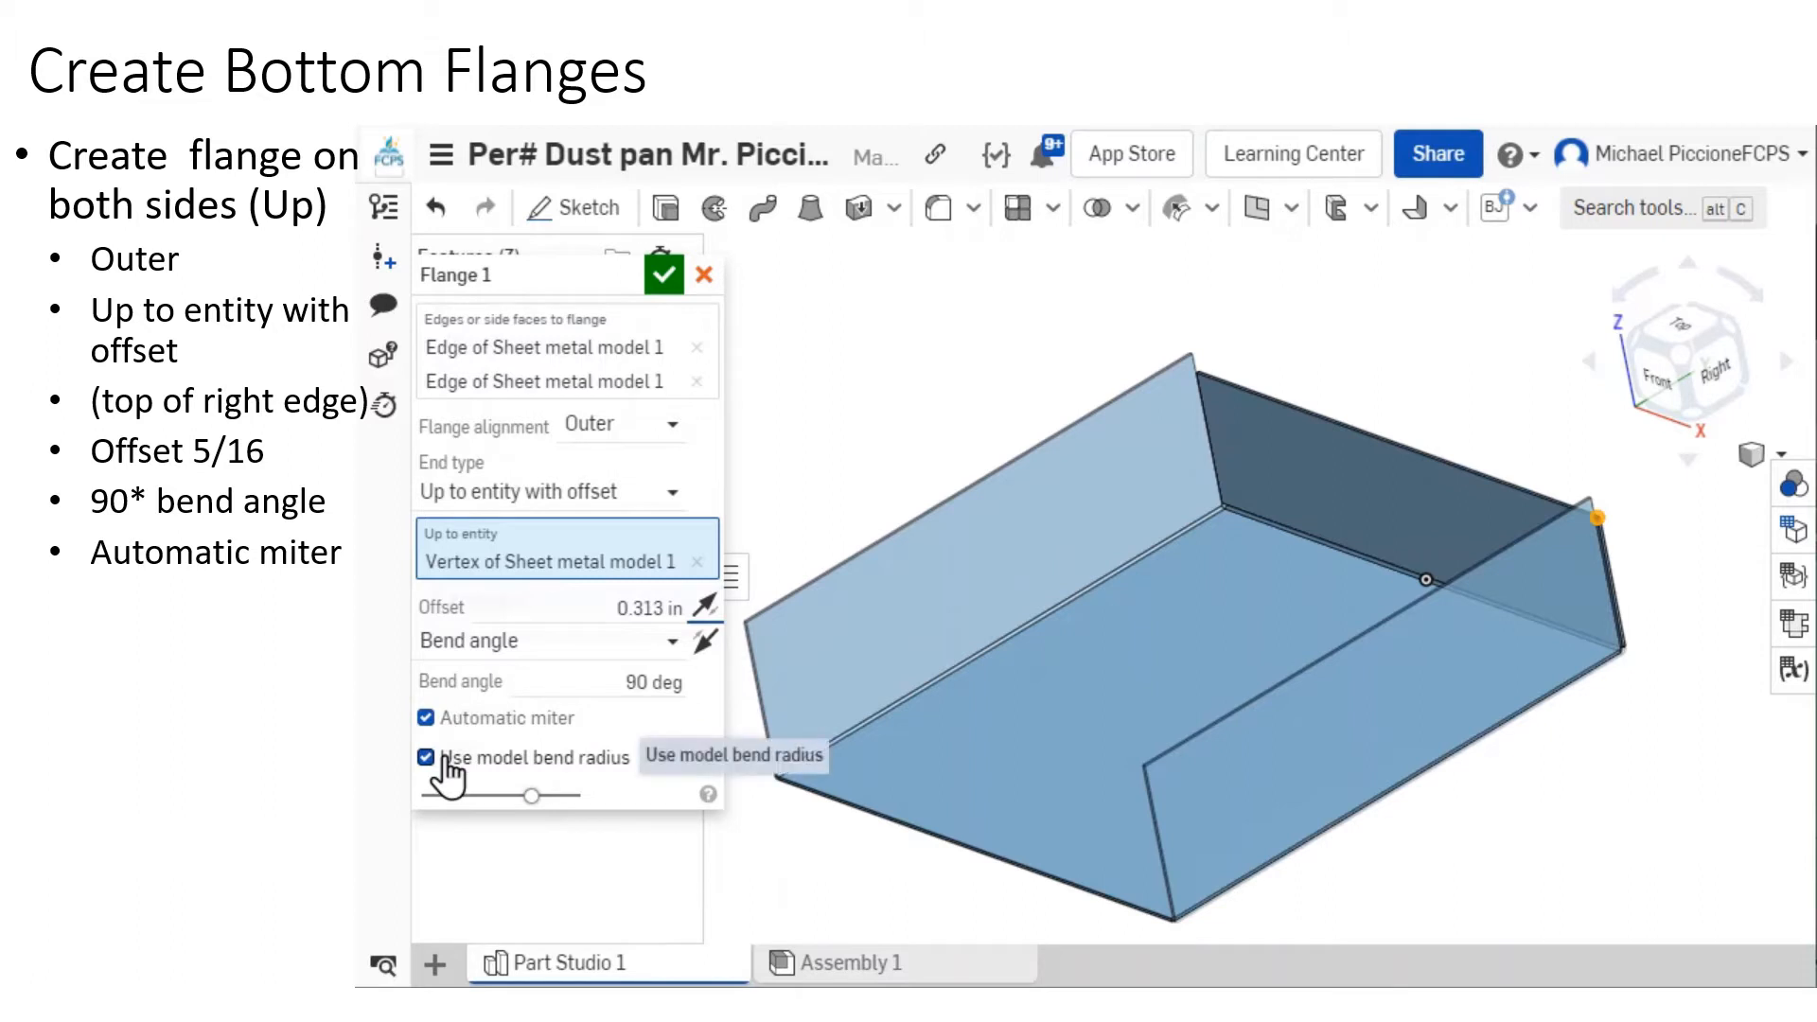
{"action": "left_click", "coordinate": [663, 274]}
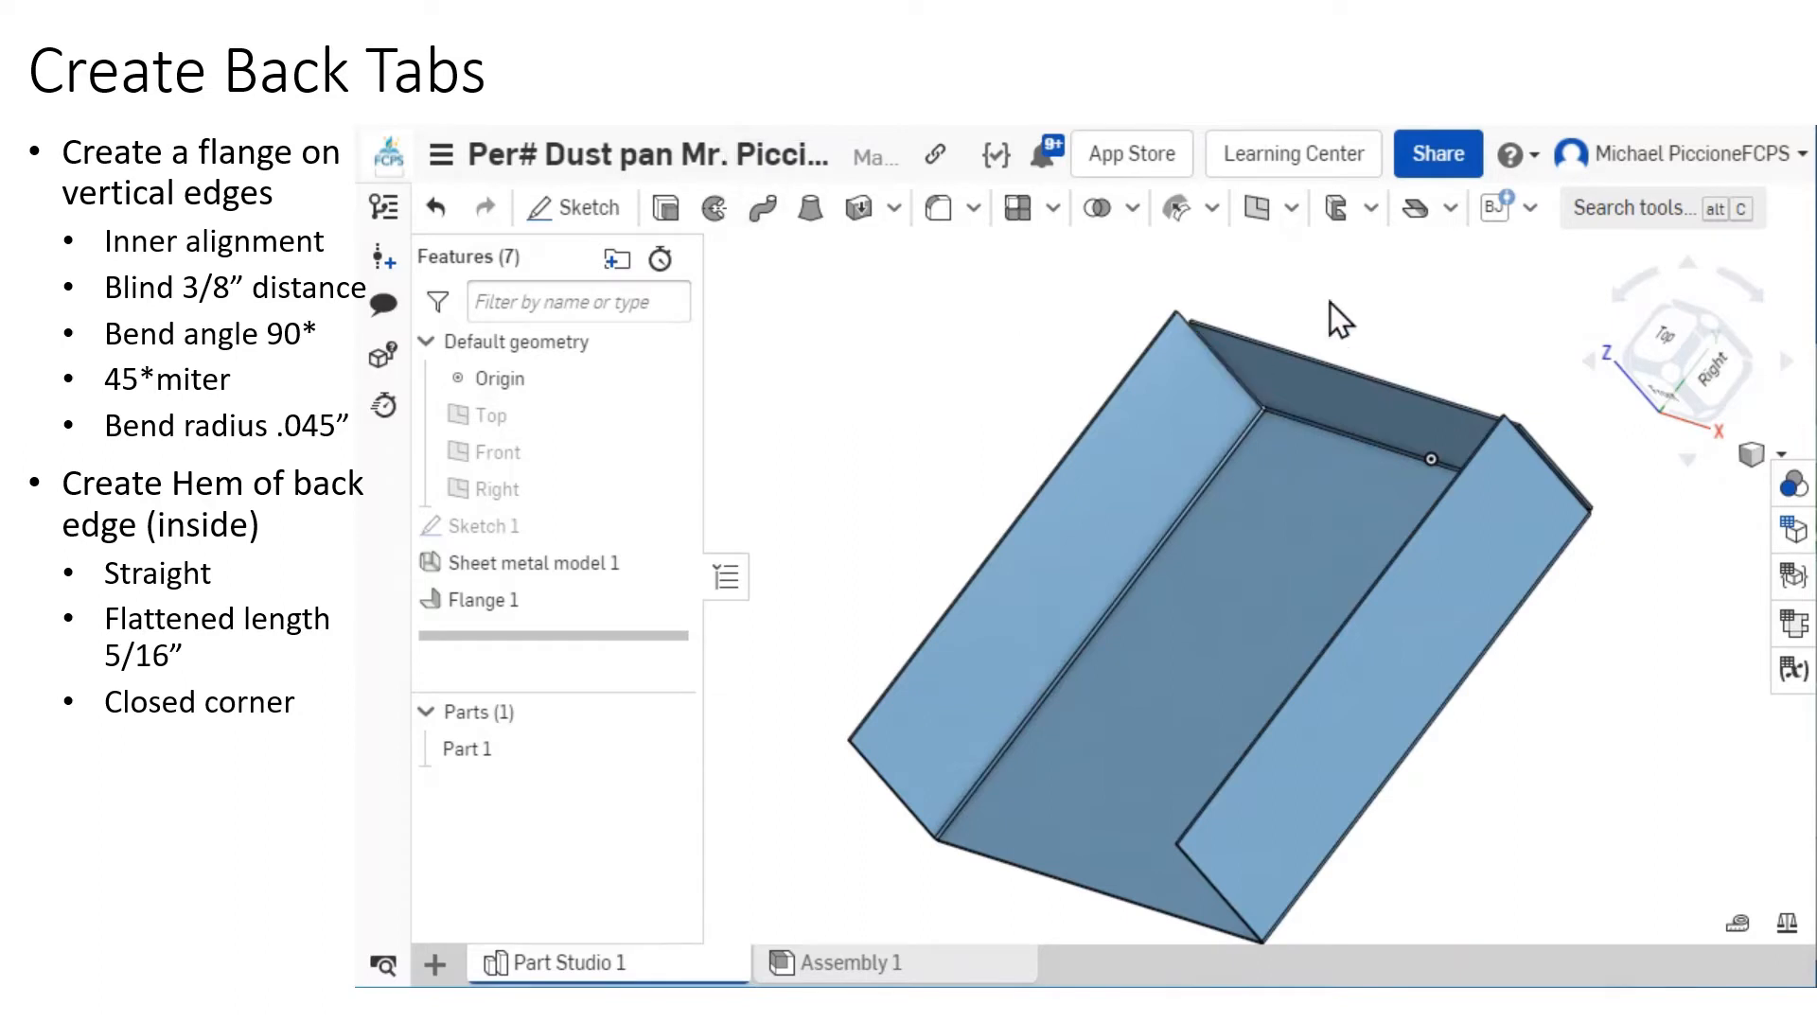
Start another flange on the two vertical edges of the back wall and dismiss the collision message.
{"action": "left_click", "coordinate": [1449, 200]}
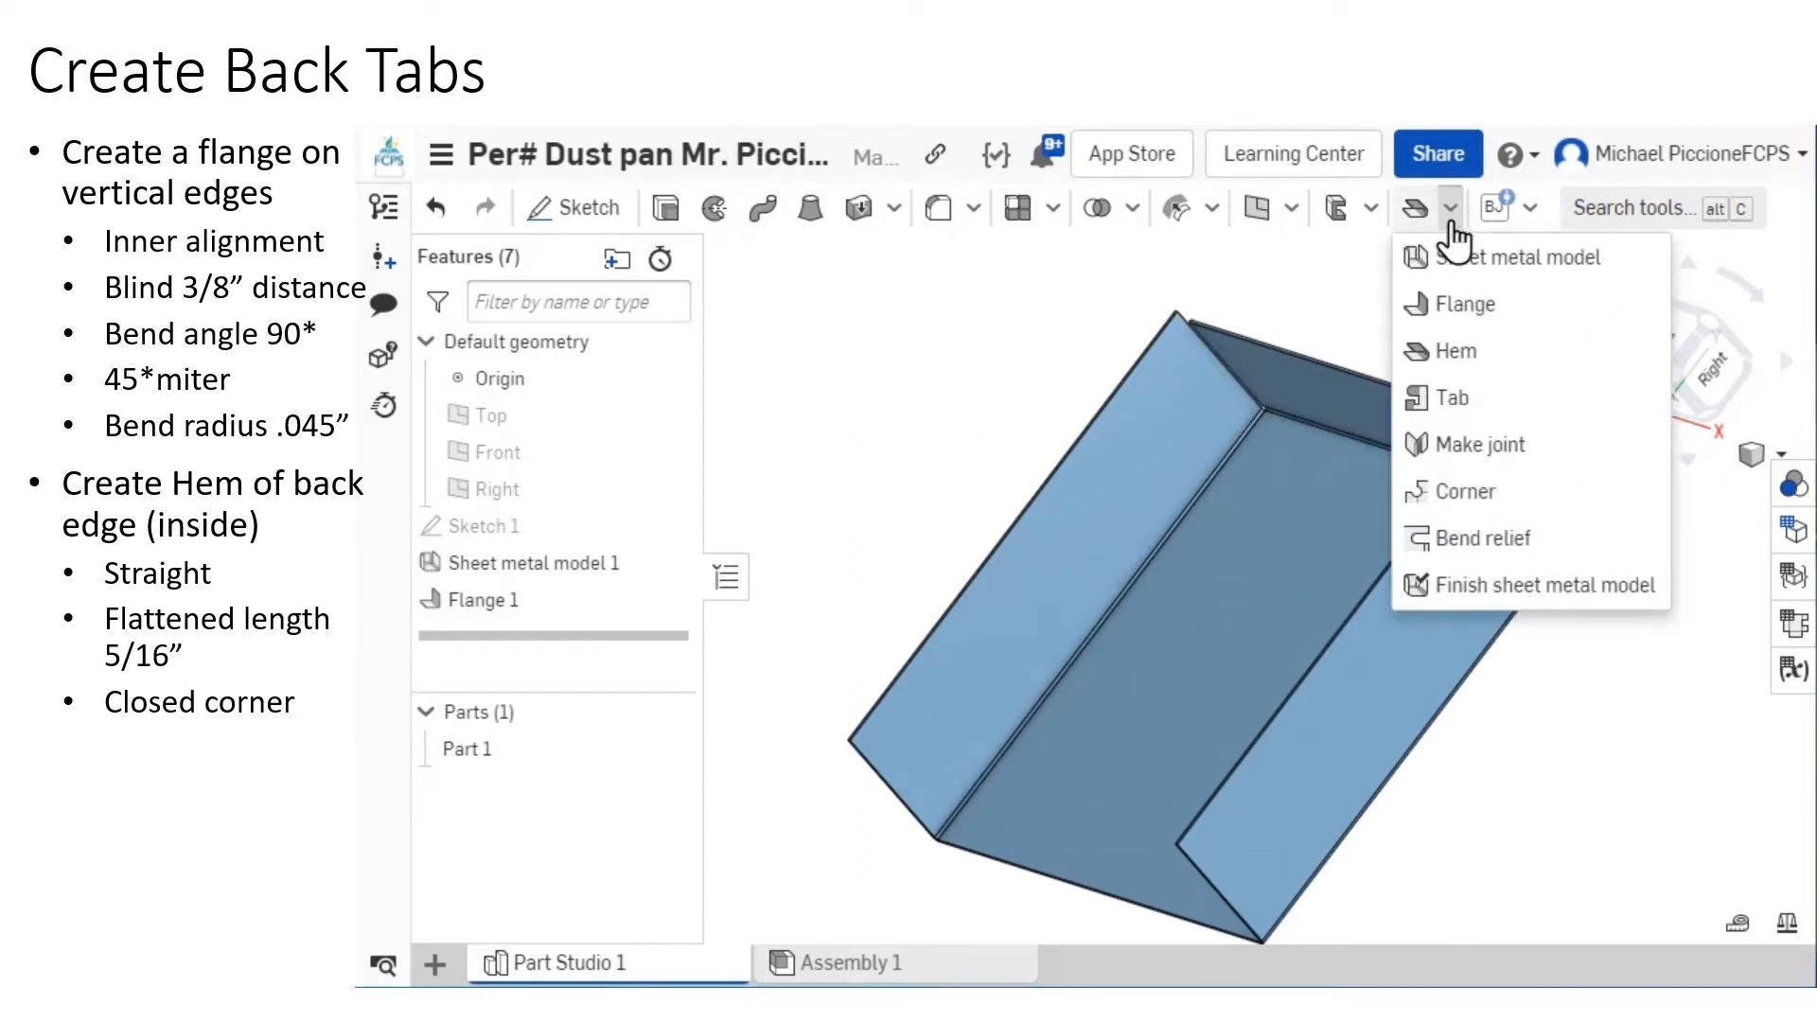
{"action": "left_click", "coordinate": [1459, 308]}
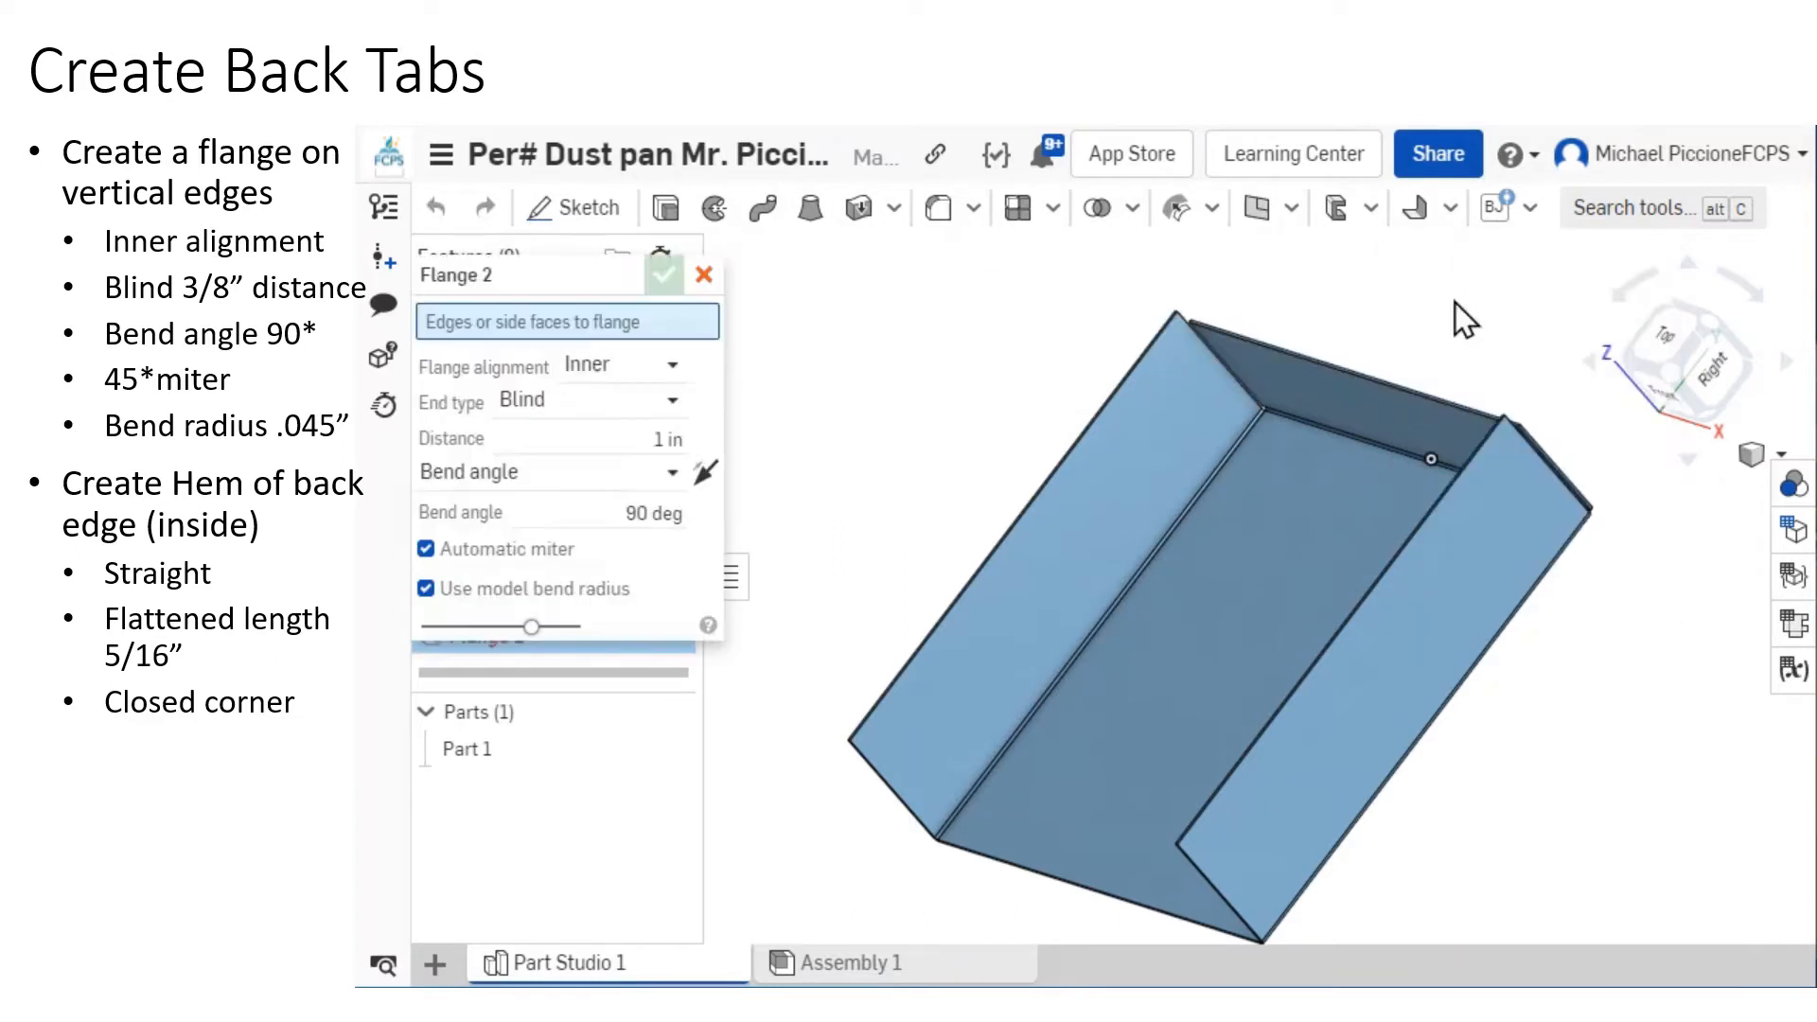
{"action": "scroll", "coordinate": [1587, 454], "scroll_direction": "up", "scroll_amount": 8}
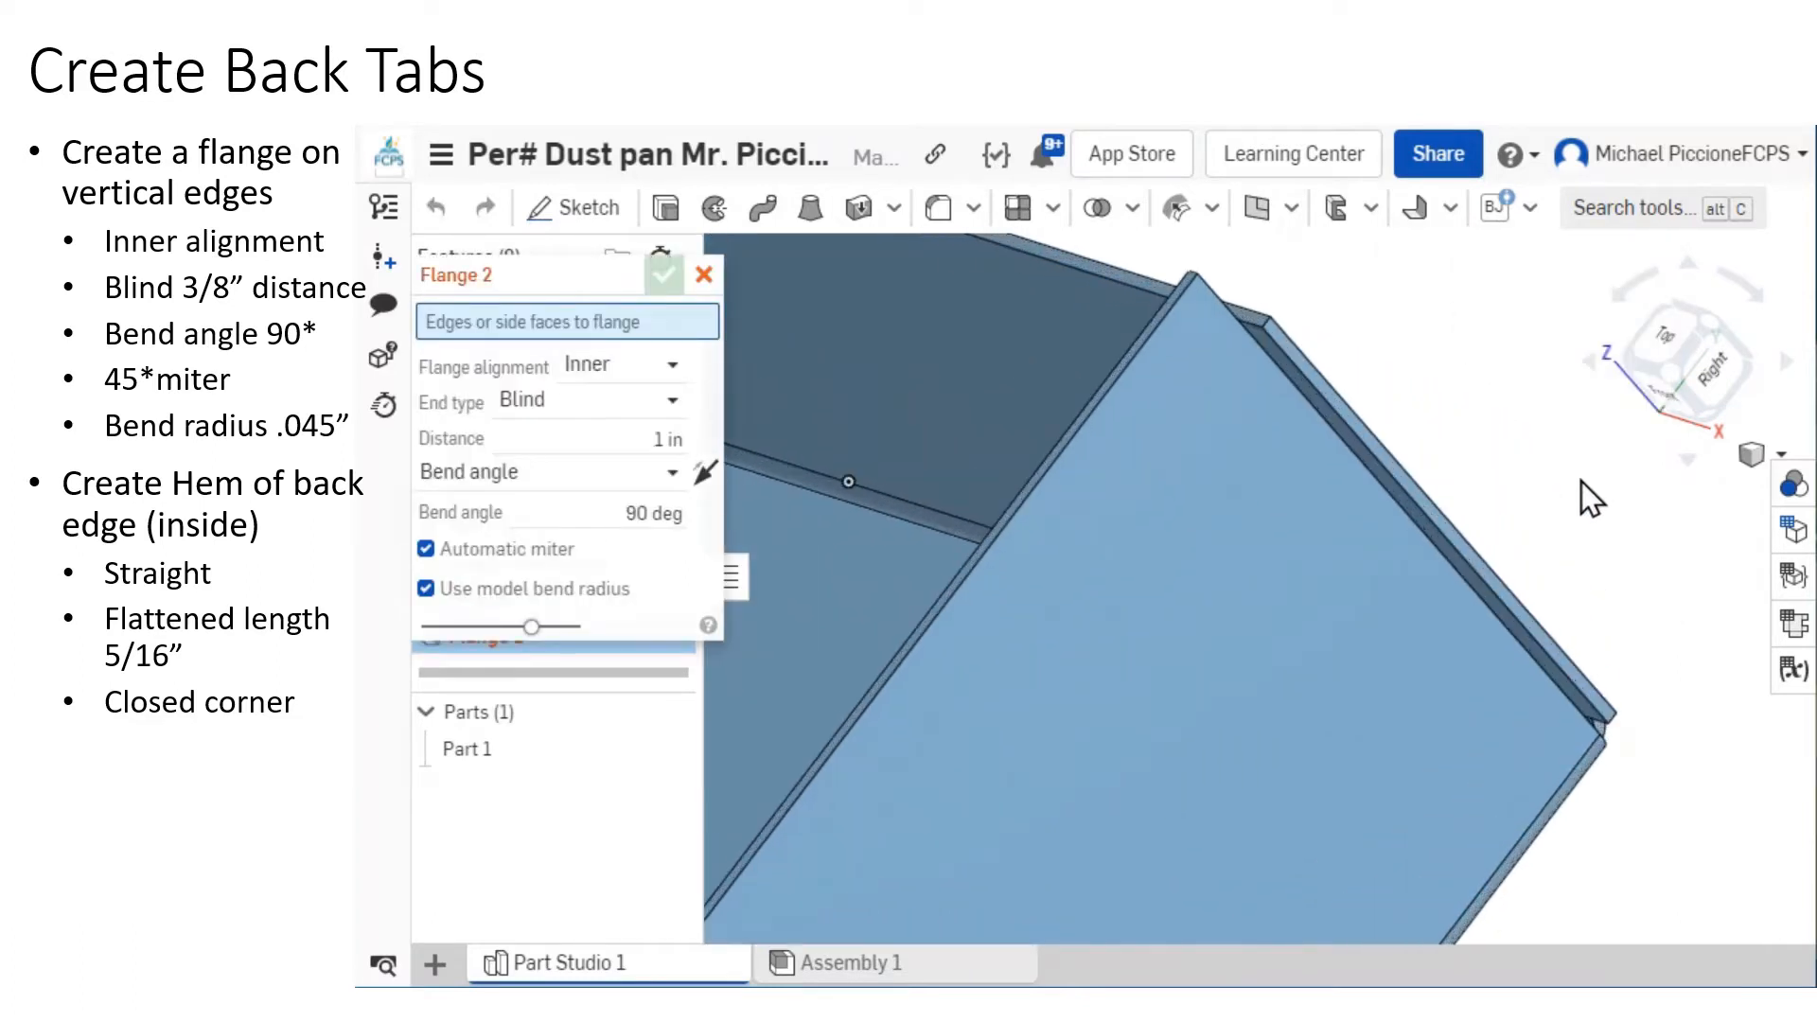
{"action": "left_click", "coordinate": [1493, 585]}
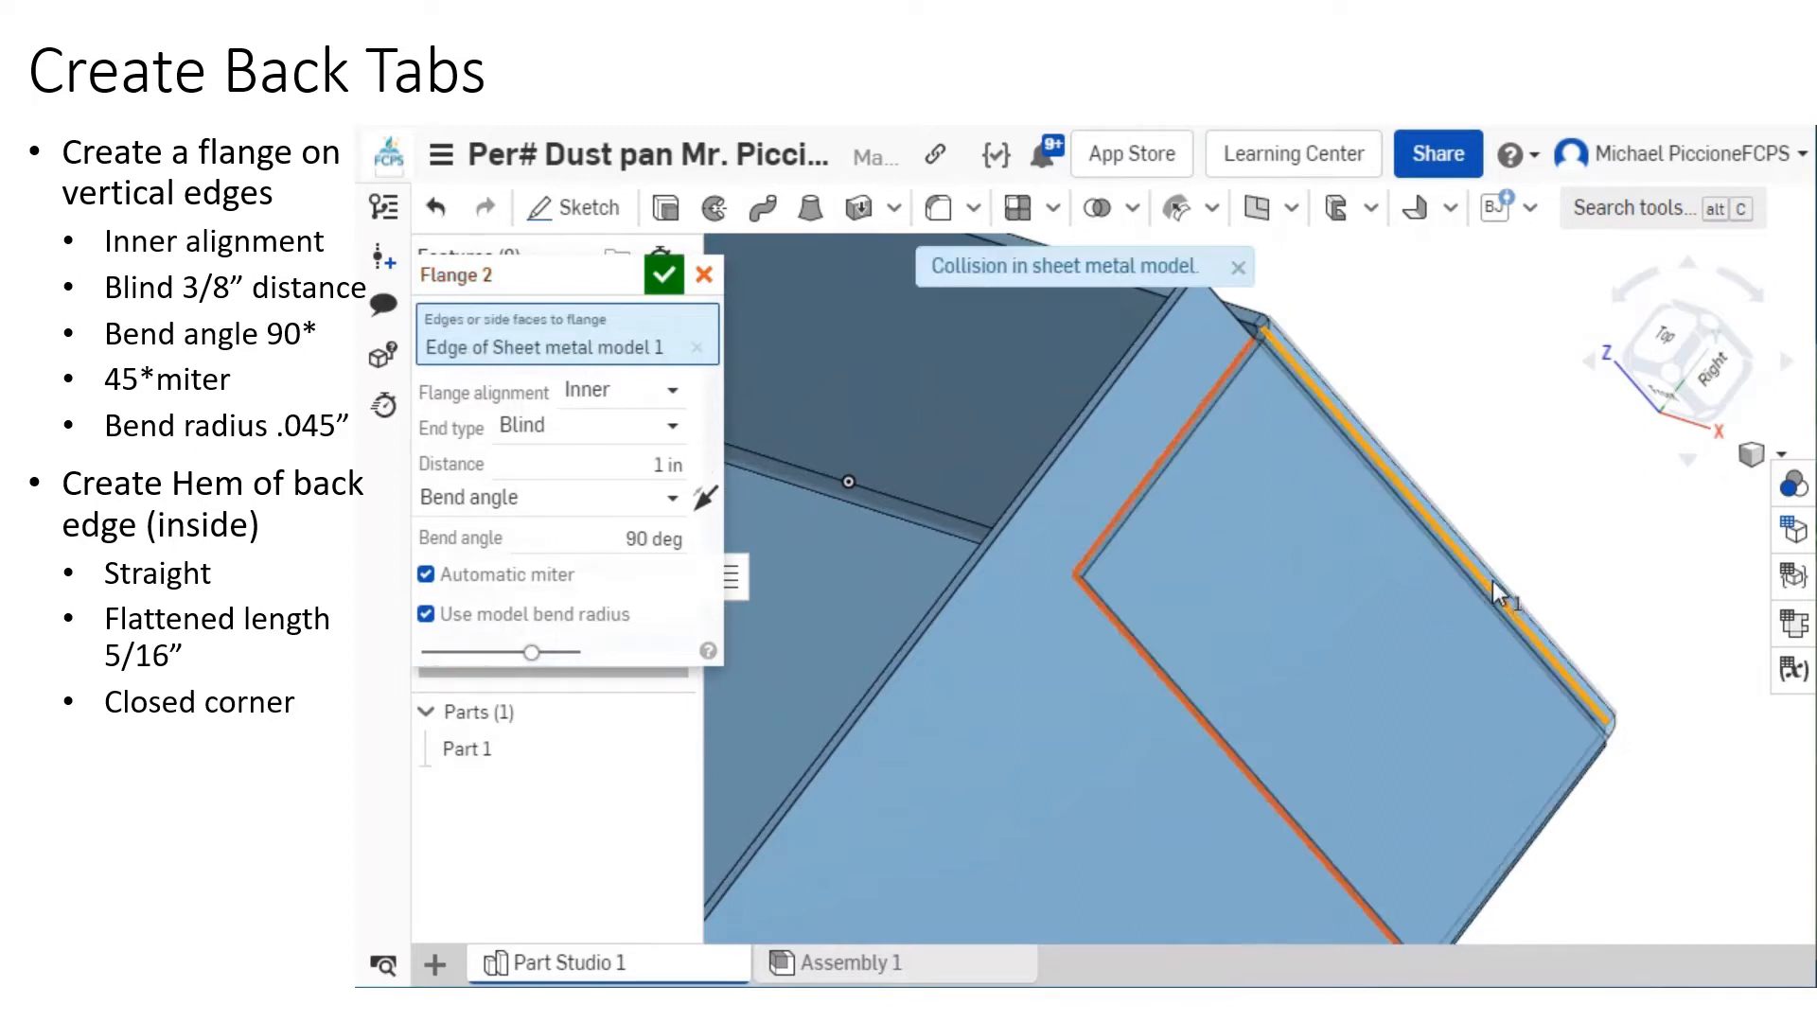
{"action": "right_click_drag", "start_coordinate": [1106, 517], "coordinate": [1066, 528]}
{"action": "left_click", "coordinate": [1081, 547]}
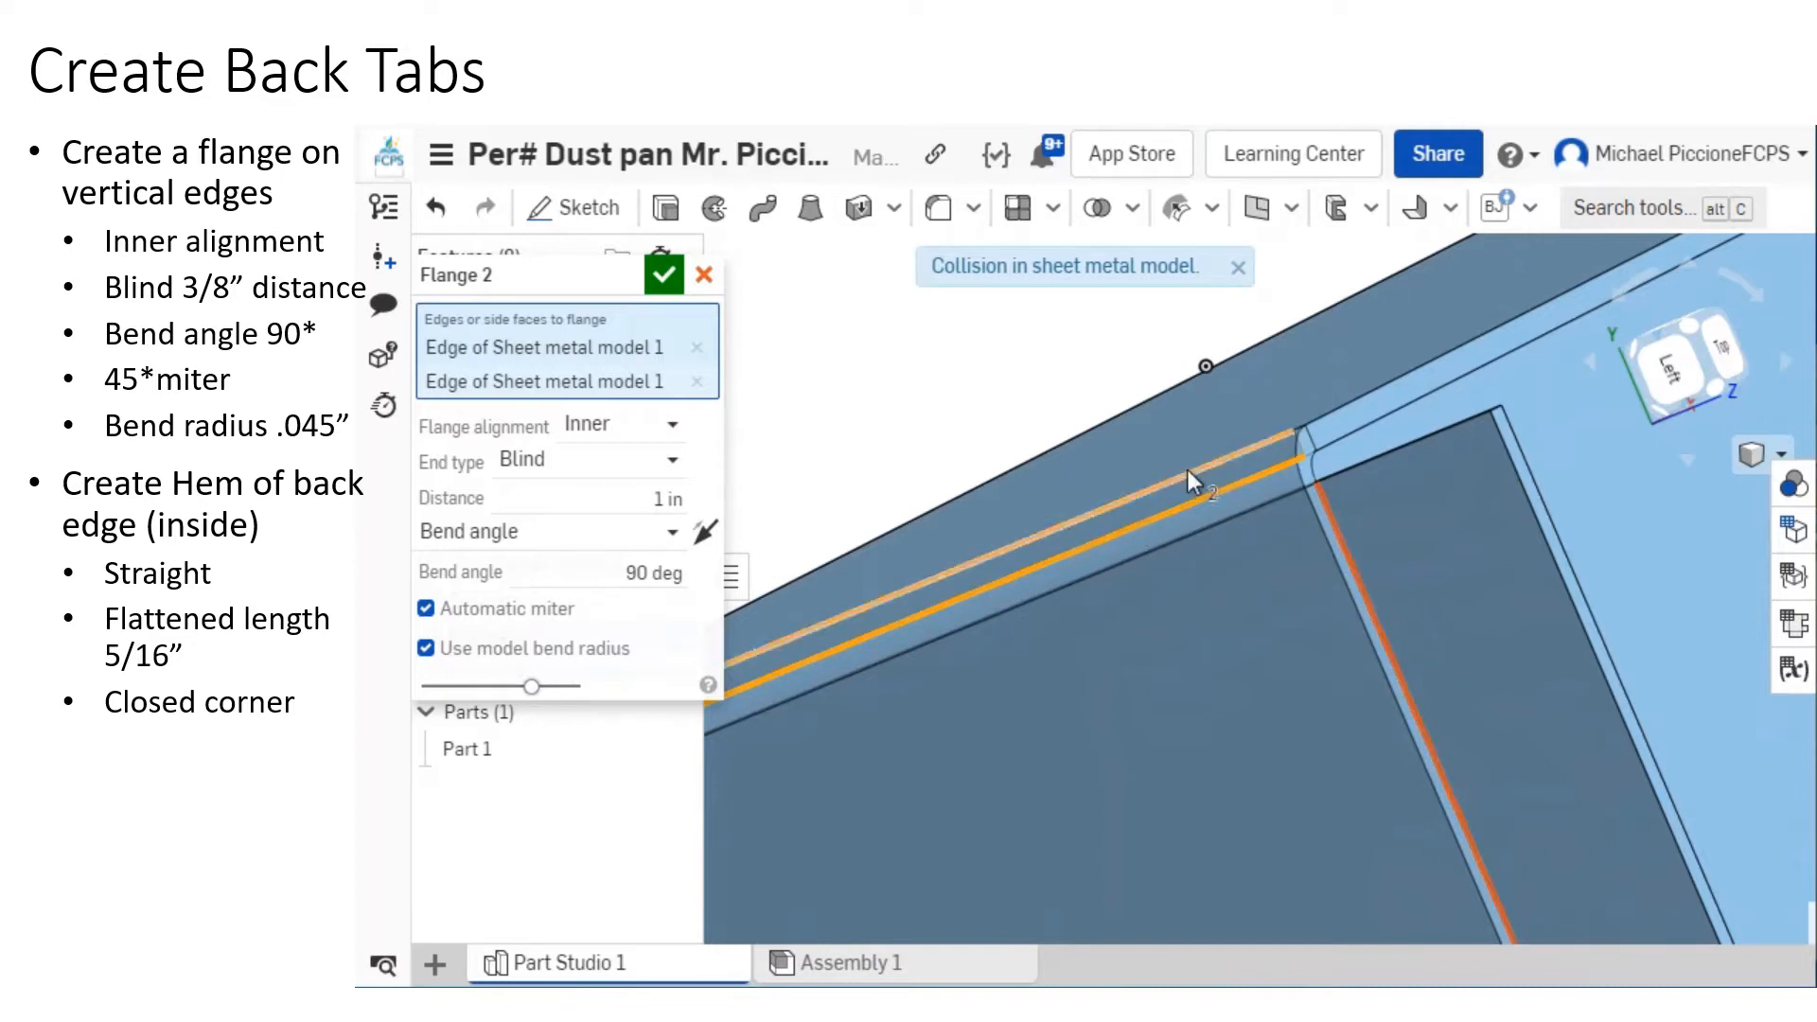
{"action": "scroll", "coordinate": [1149, 502], "scroll_direction": "down", "scroll_amount": 2}
{"action": "scroll", "coordinate": [1149, 501], "scroll_direction": "down", "scroll_amount": 2}
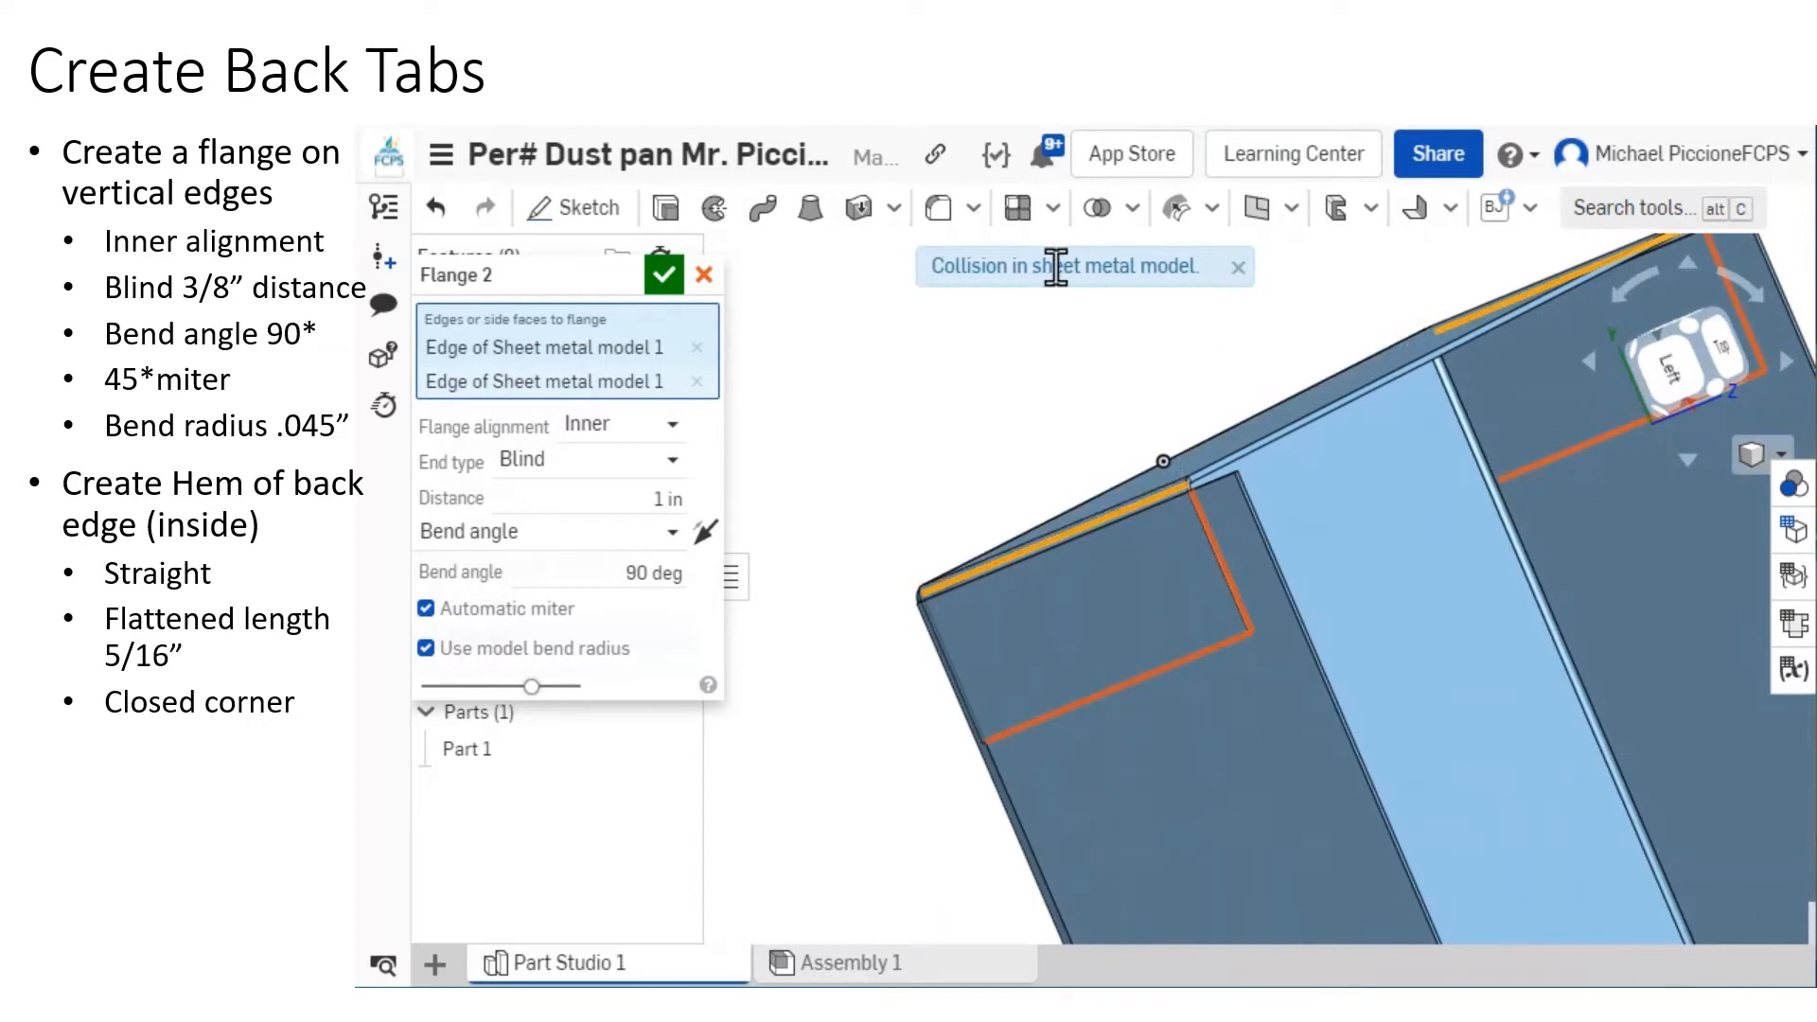
{"action": "left_click", "coordinate": [1236, 268]}
{"action": "right_click_drag", "start_coordinate": [1246, 335], "coordinate": [1061, 325]}
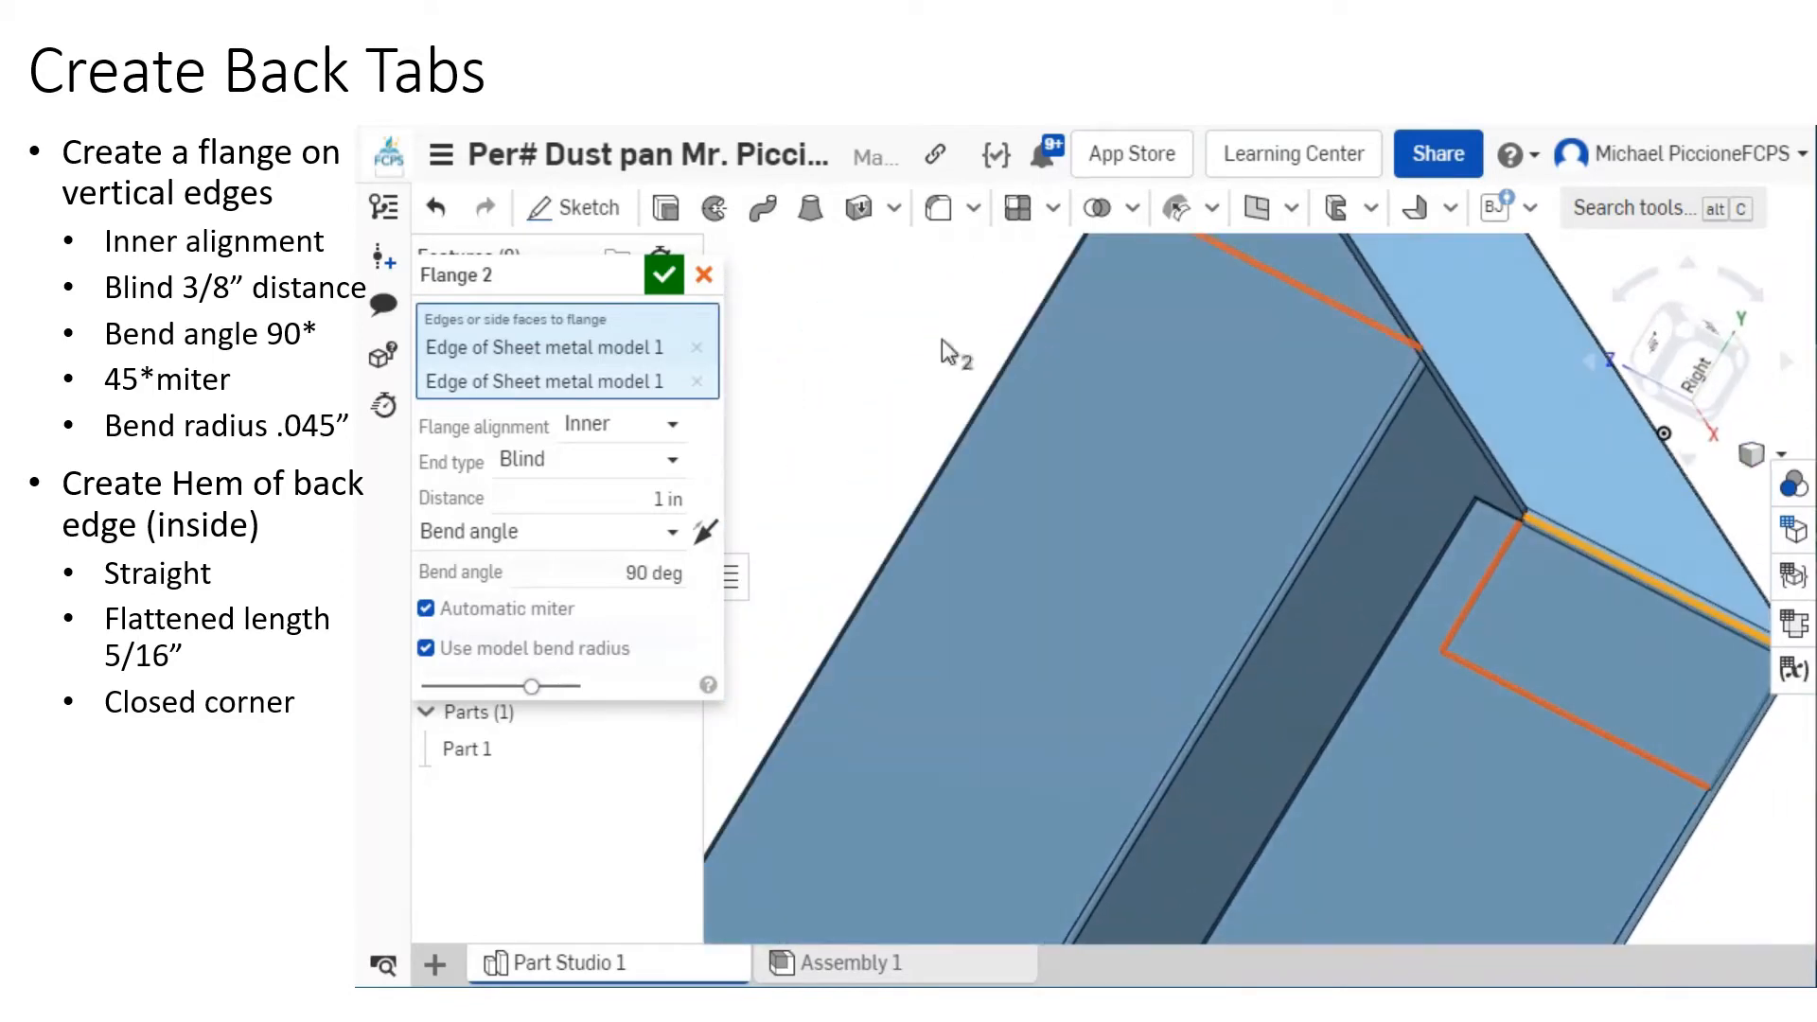
Try the Outer and Middle alignments for the back tab flanges and return the alignment to Inner.
{"action": "left_click", "coordinate": [651, 431]}
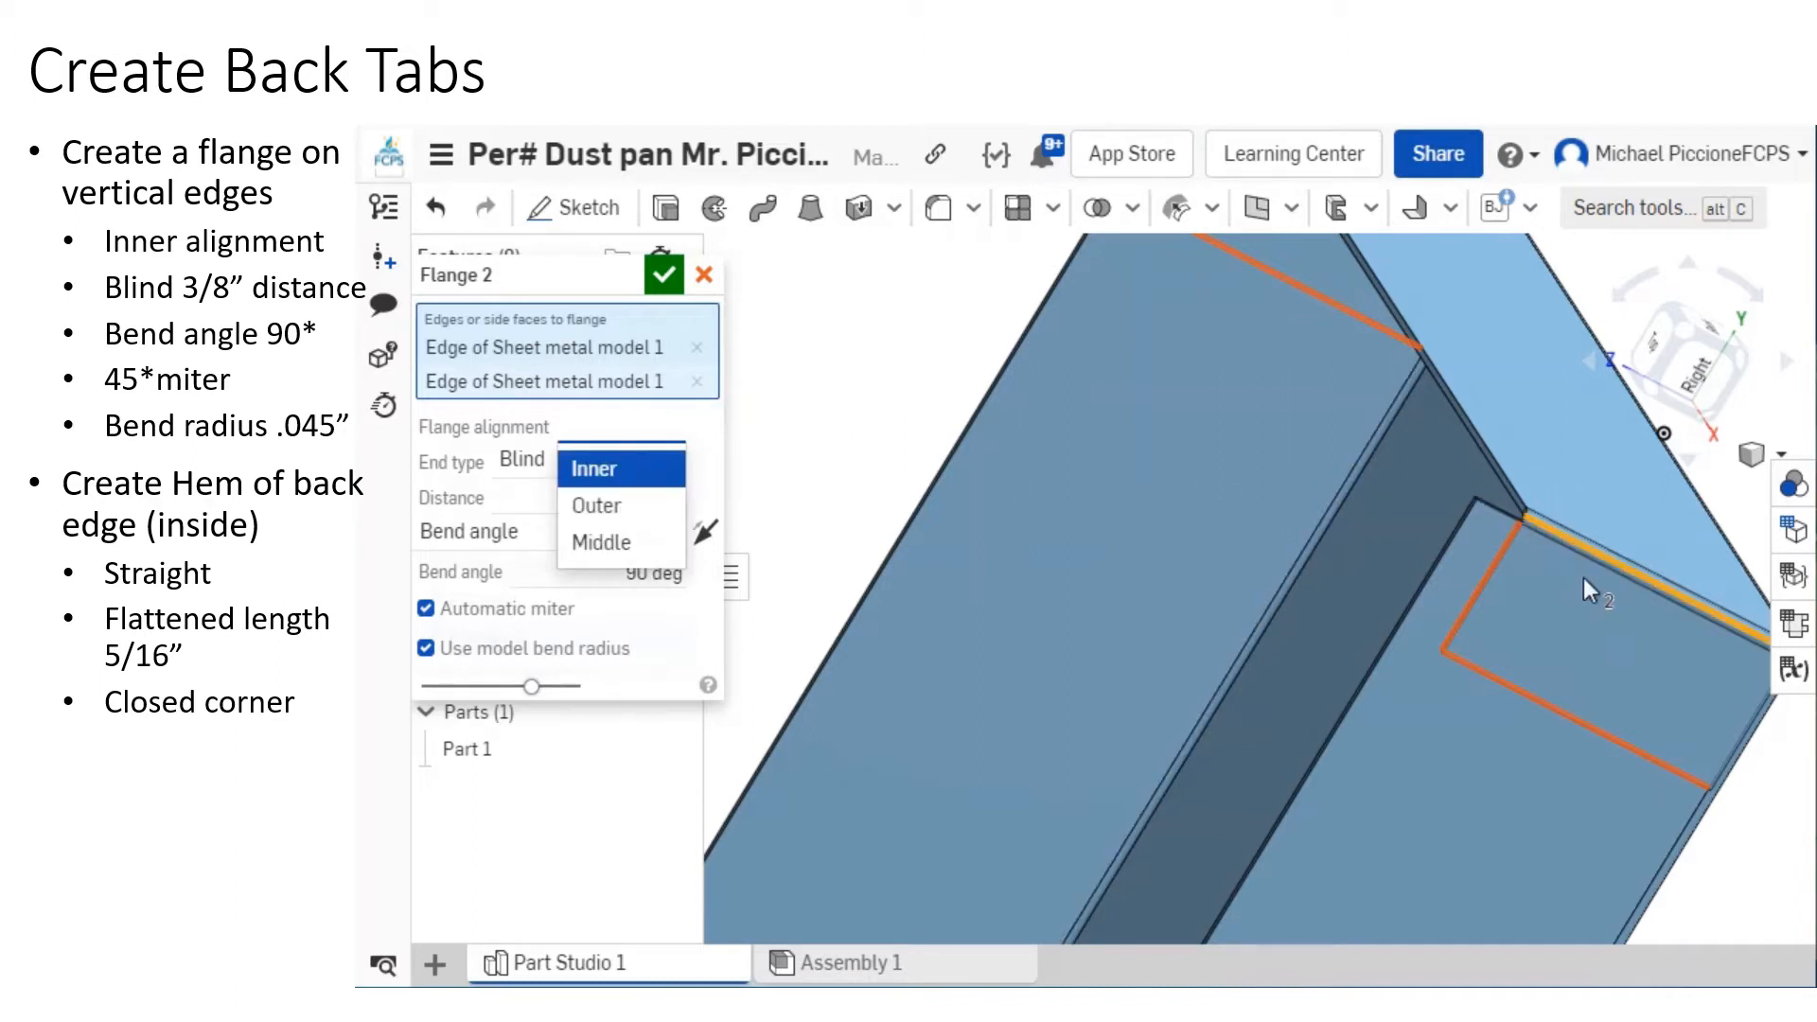
{"action": "scroll", "coordinate": [1552, 580], "scroll_direction": "up", "scroll_amount": 4}
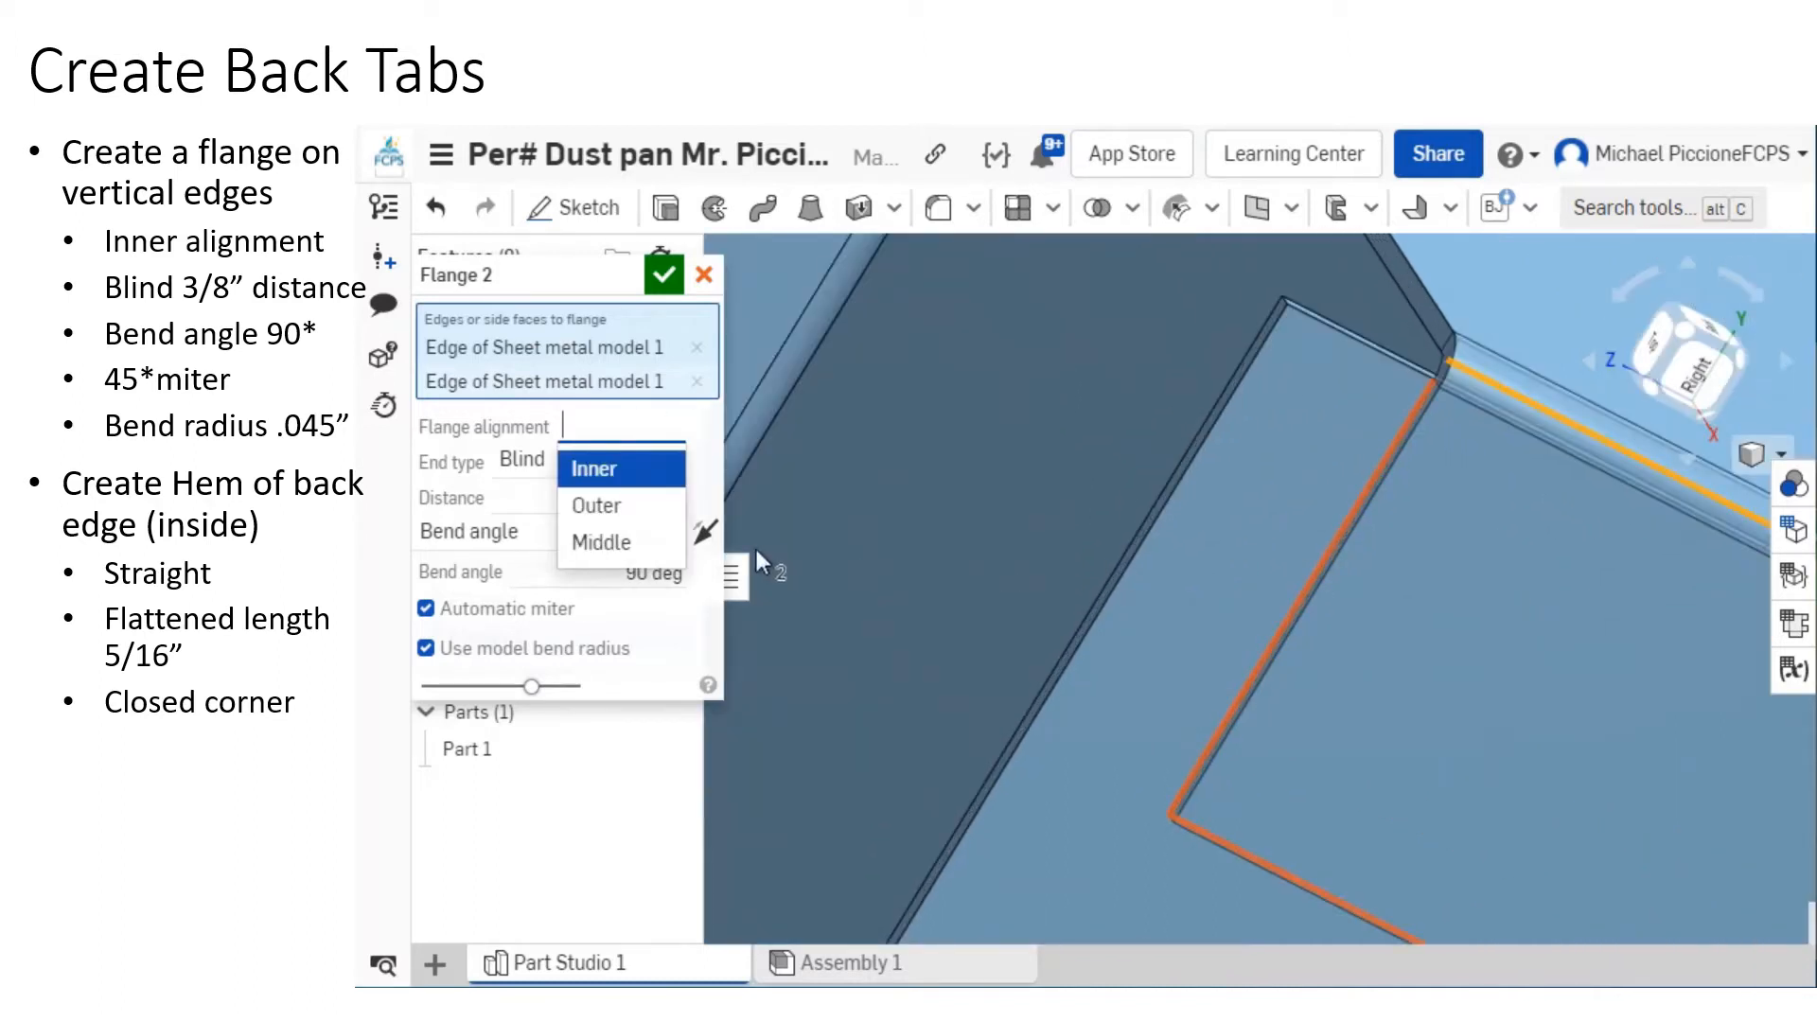
{"action": "left_click", "coordinate": [620, 505]}
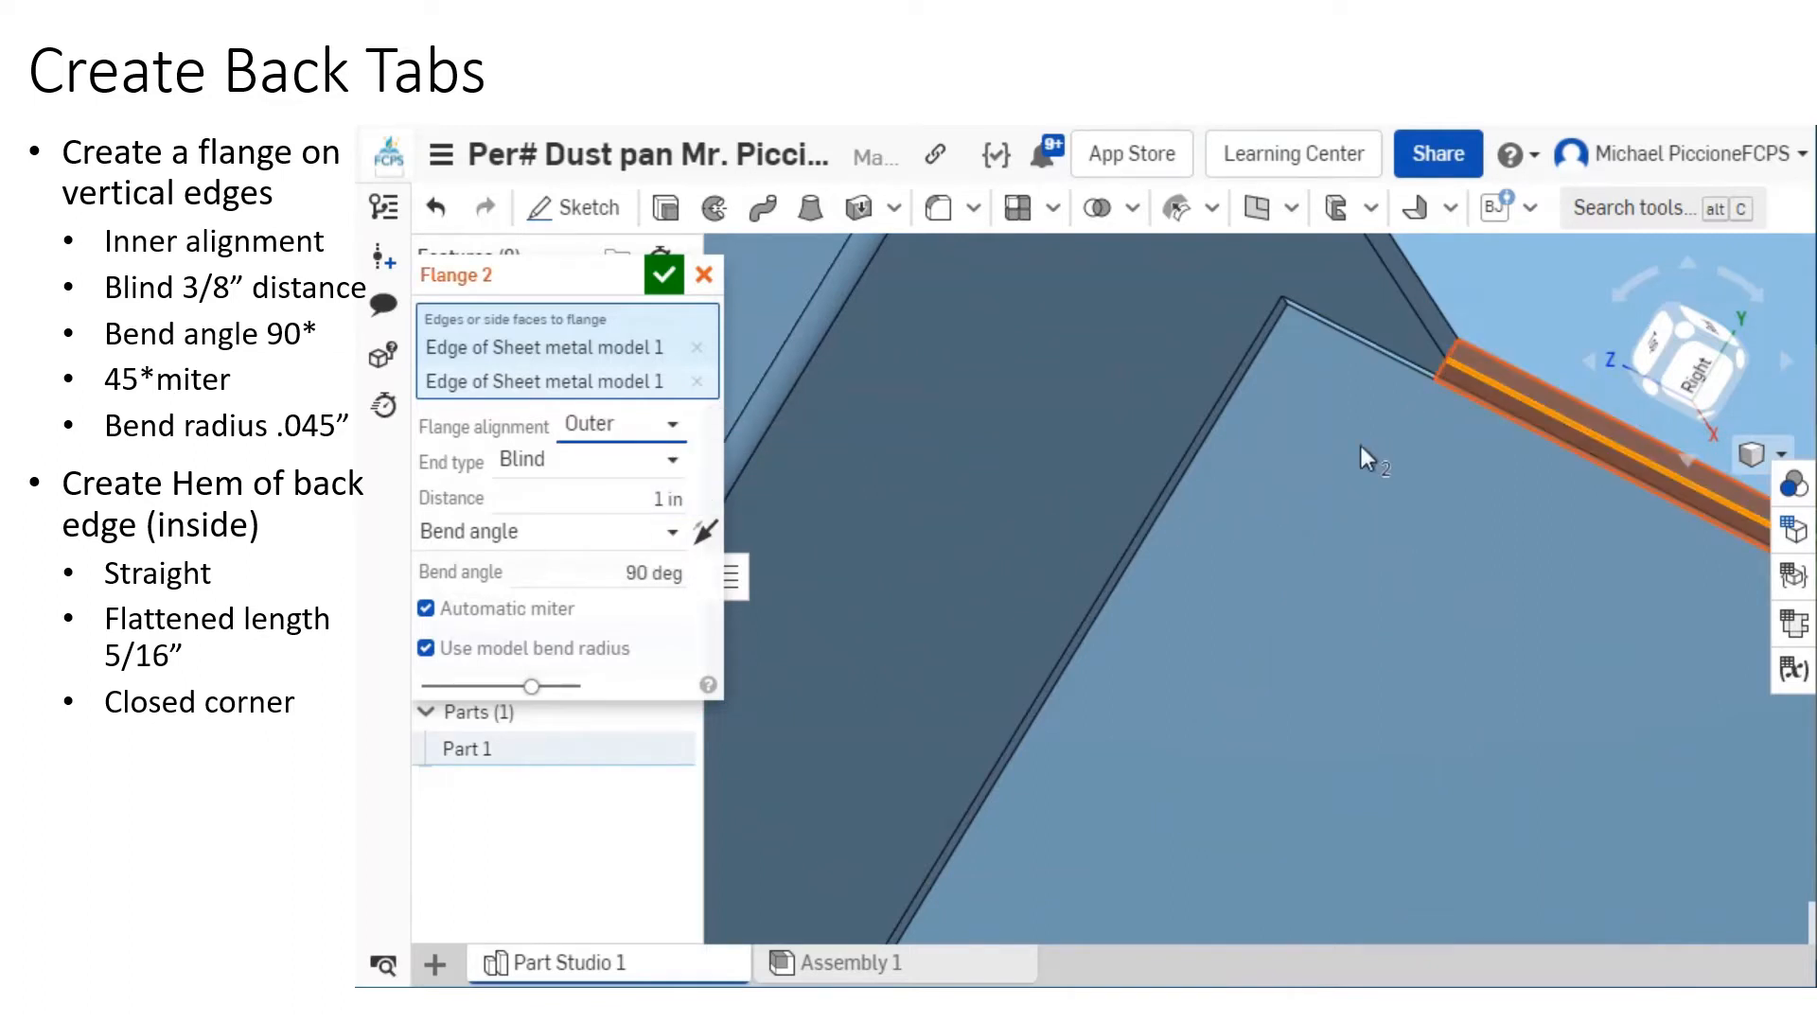
{"action": "mouse_move", "coordinate": [1529, 380]}
{"action": "right_mouse_down"}
{"action": "mouse_move", "coordinate": [1601, 424]}
{"action": "mouse_move", "coordinate": [1557, 399]}
{"action": "right_mouse_up"}
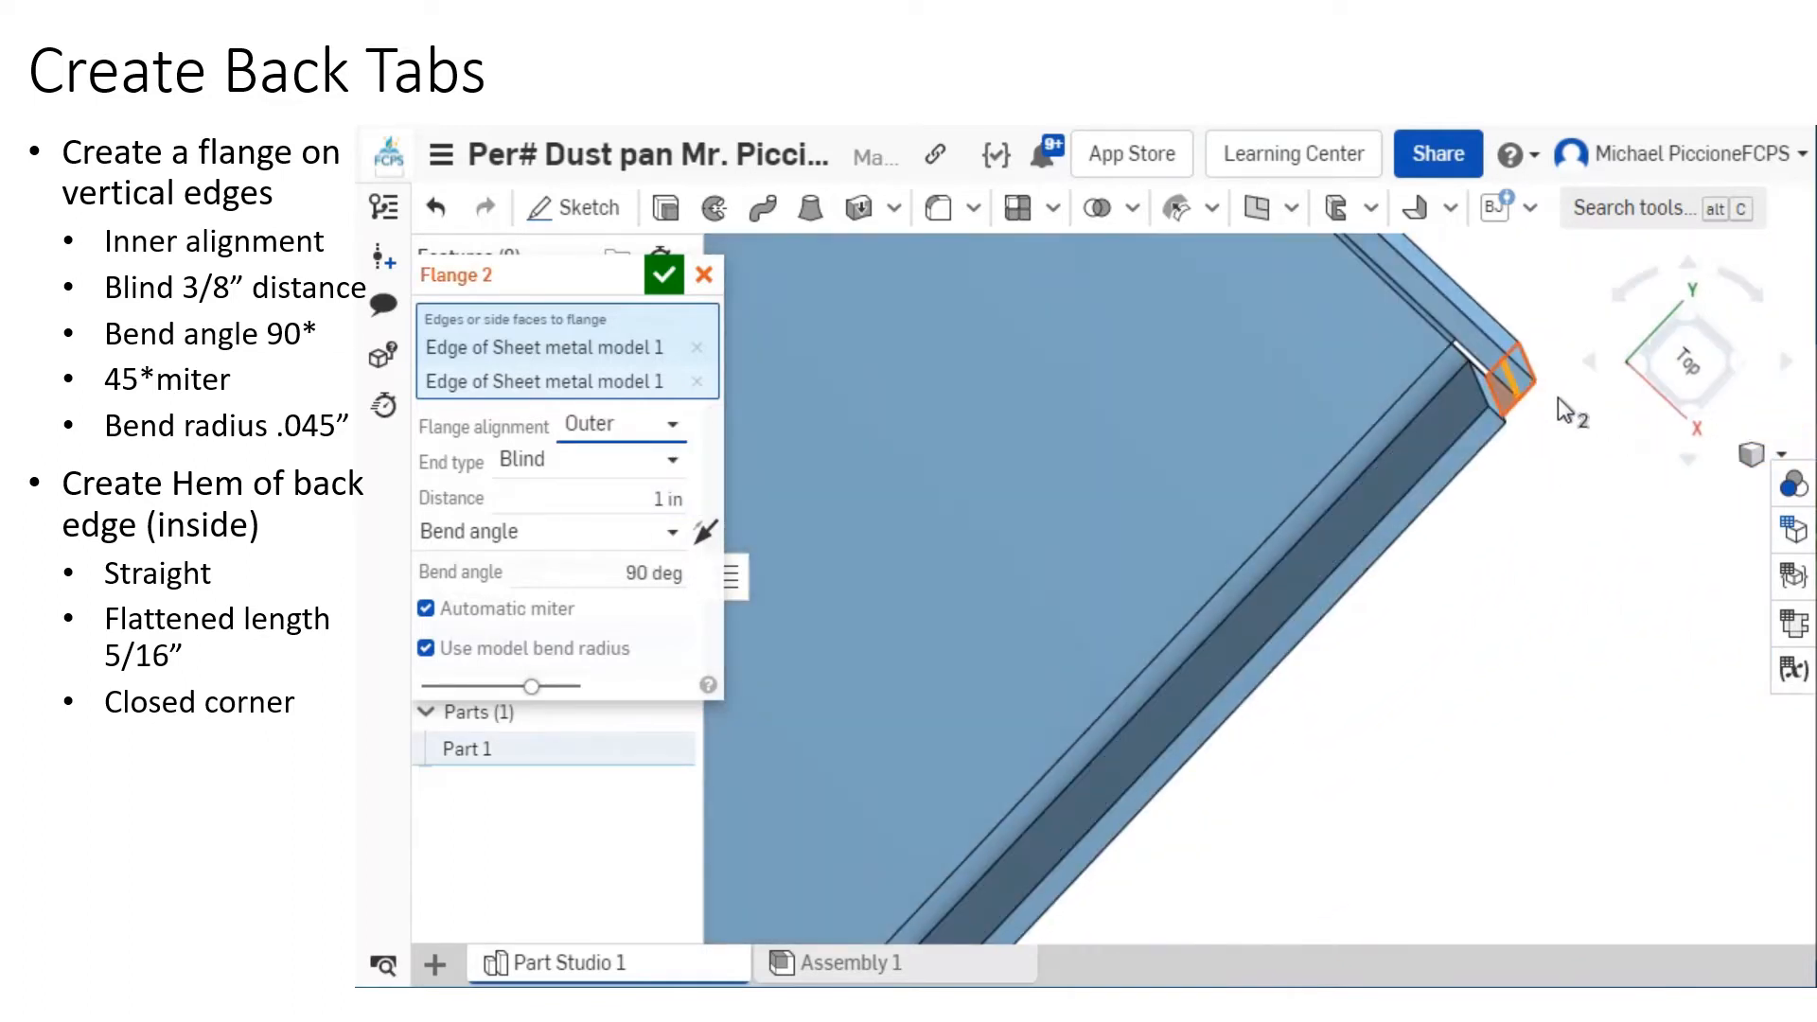
{"action": "left_click", "coordinate": [620, 425]}
{"action": "left_click", "coordinate": [618, 544]}
{"action": "left_click", "coordinate": [622, 425]}
{"action": "left_click", "coordinate": [617, 463]}
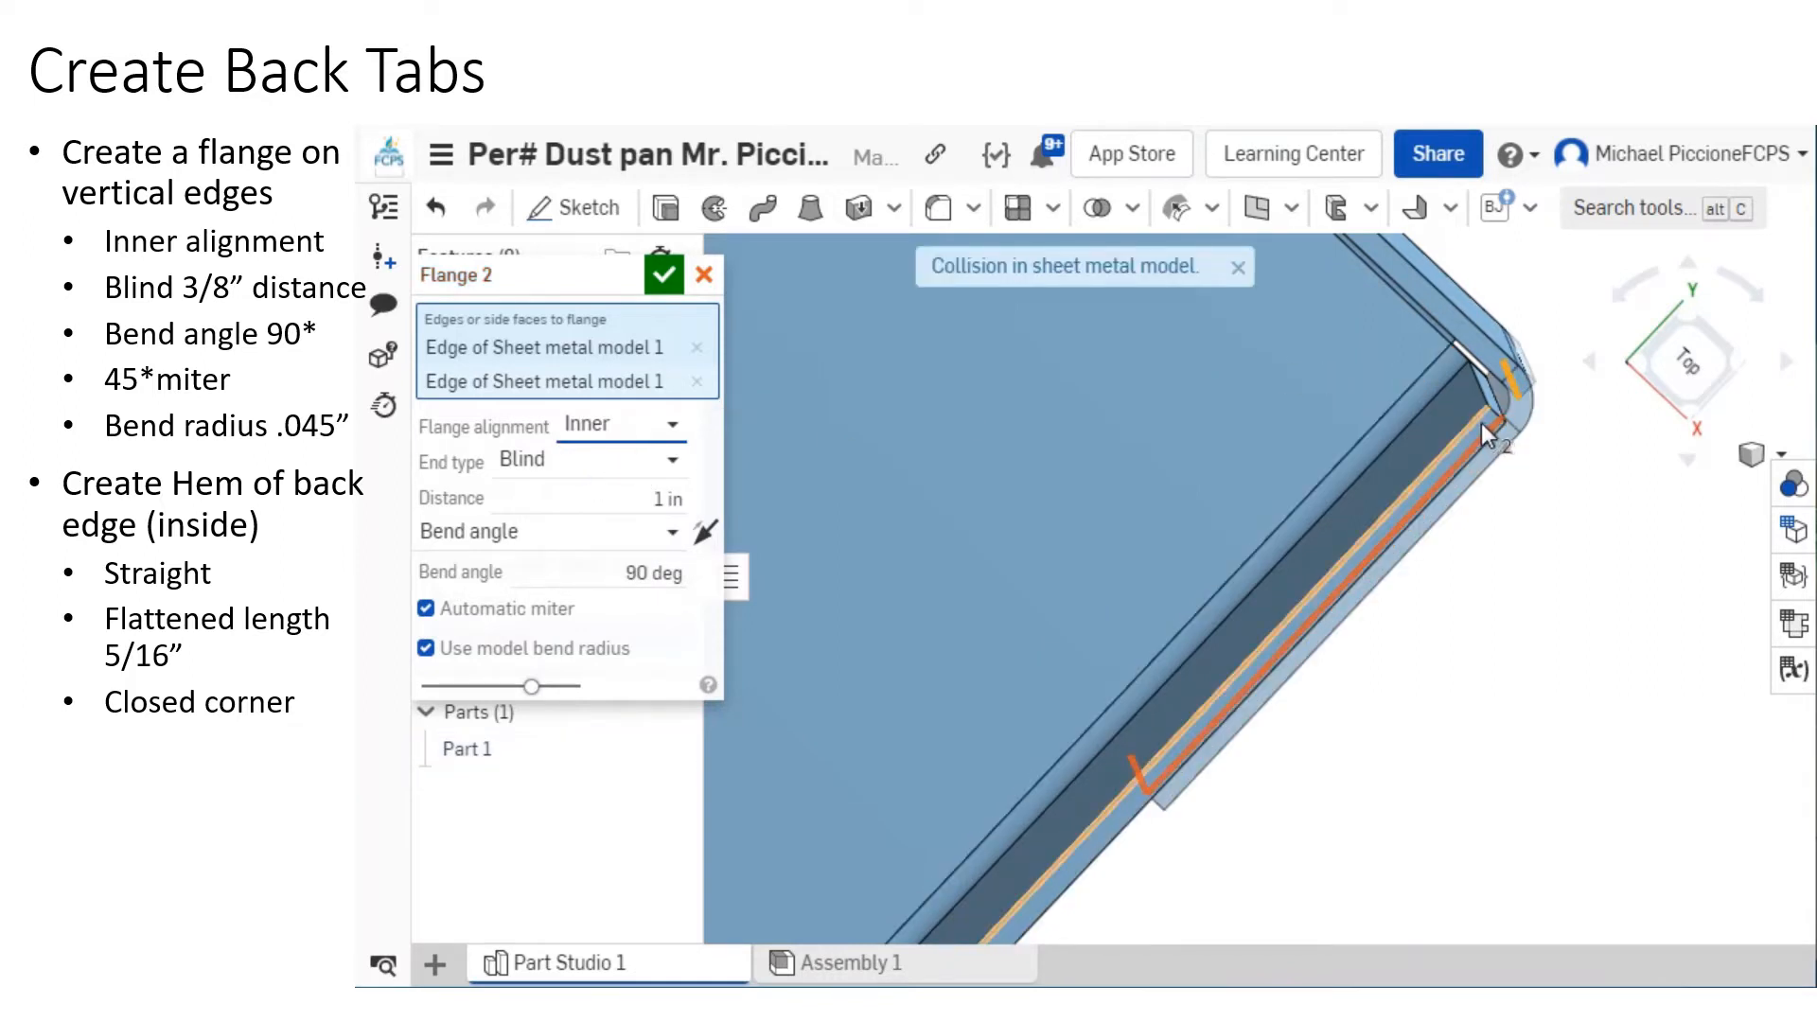
Set the back tab flange distance to 0.375 in and replace the automatic miter with a 45 deg miter angle.
{"action": "right_click_drag", "start_coordinate": [1515, 512], "coordinate": [1502, 477]}
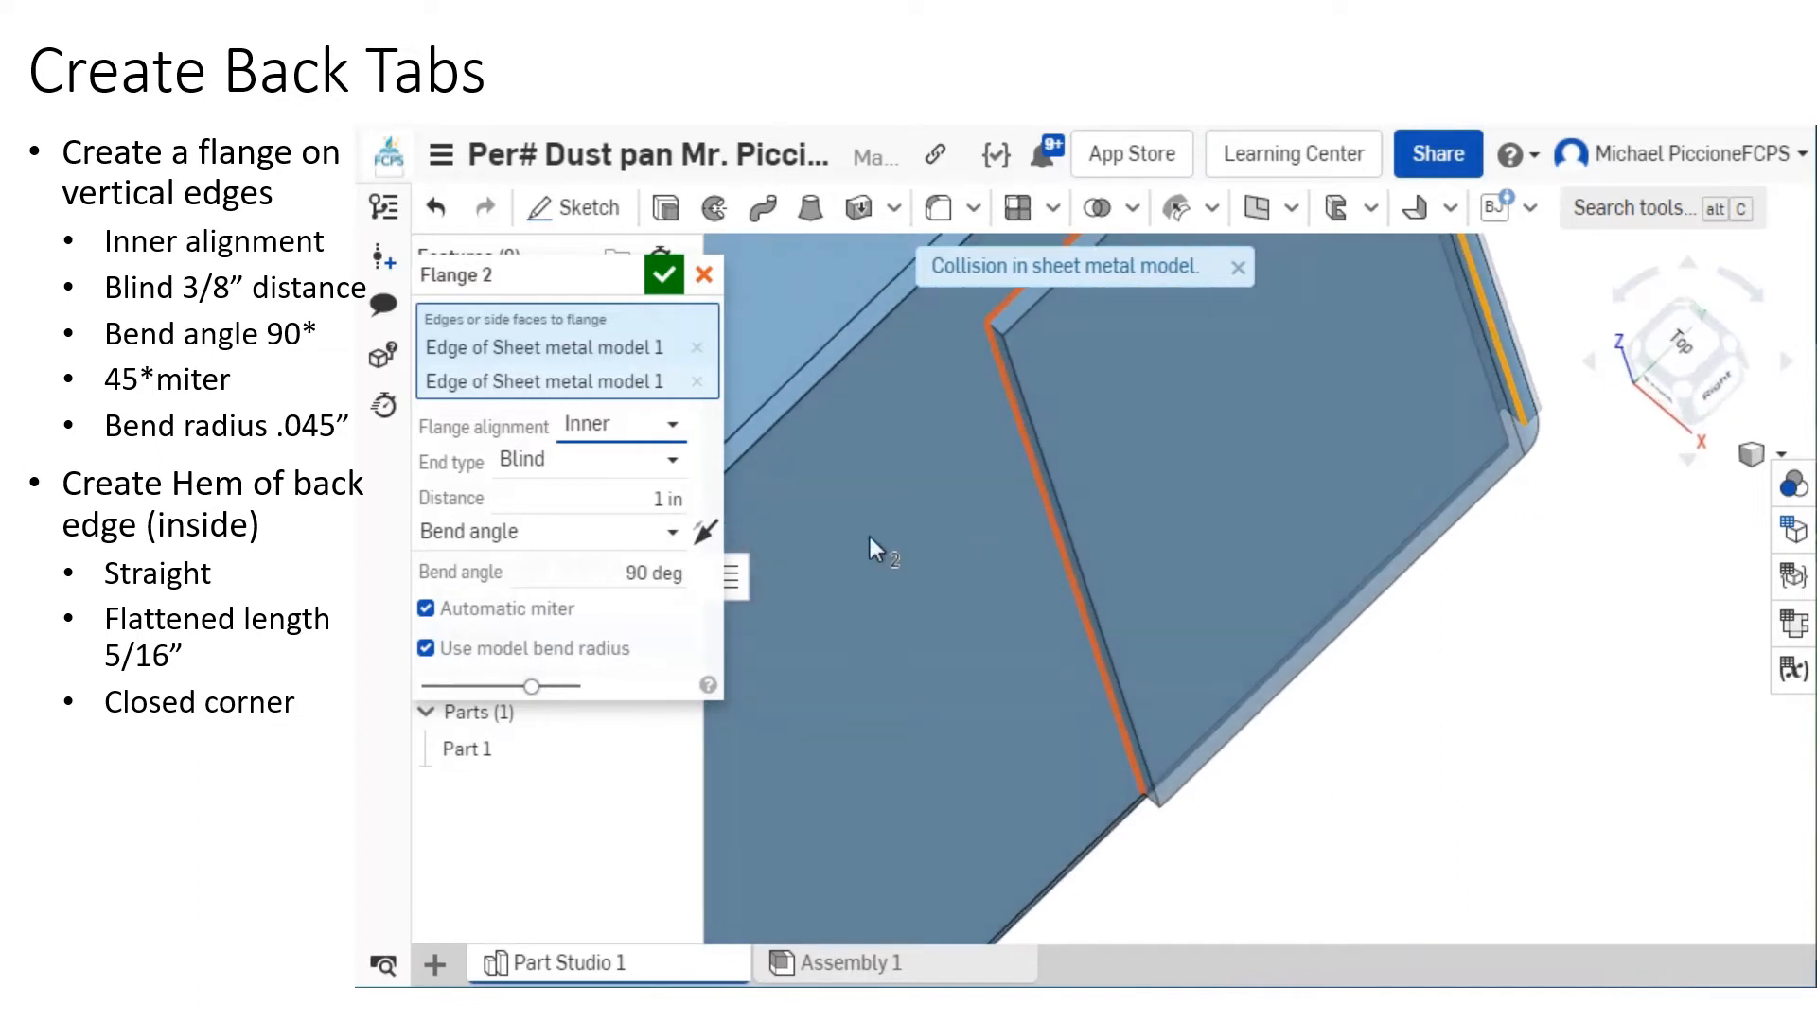
{"action": "left_click", "coordinate": [599, 497]}
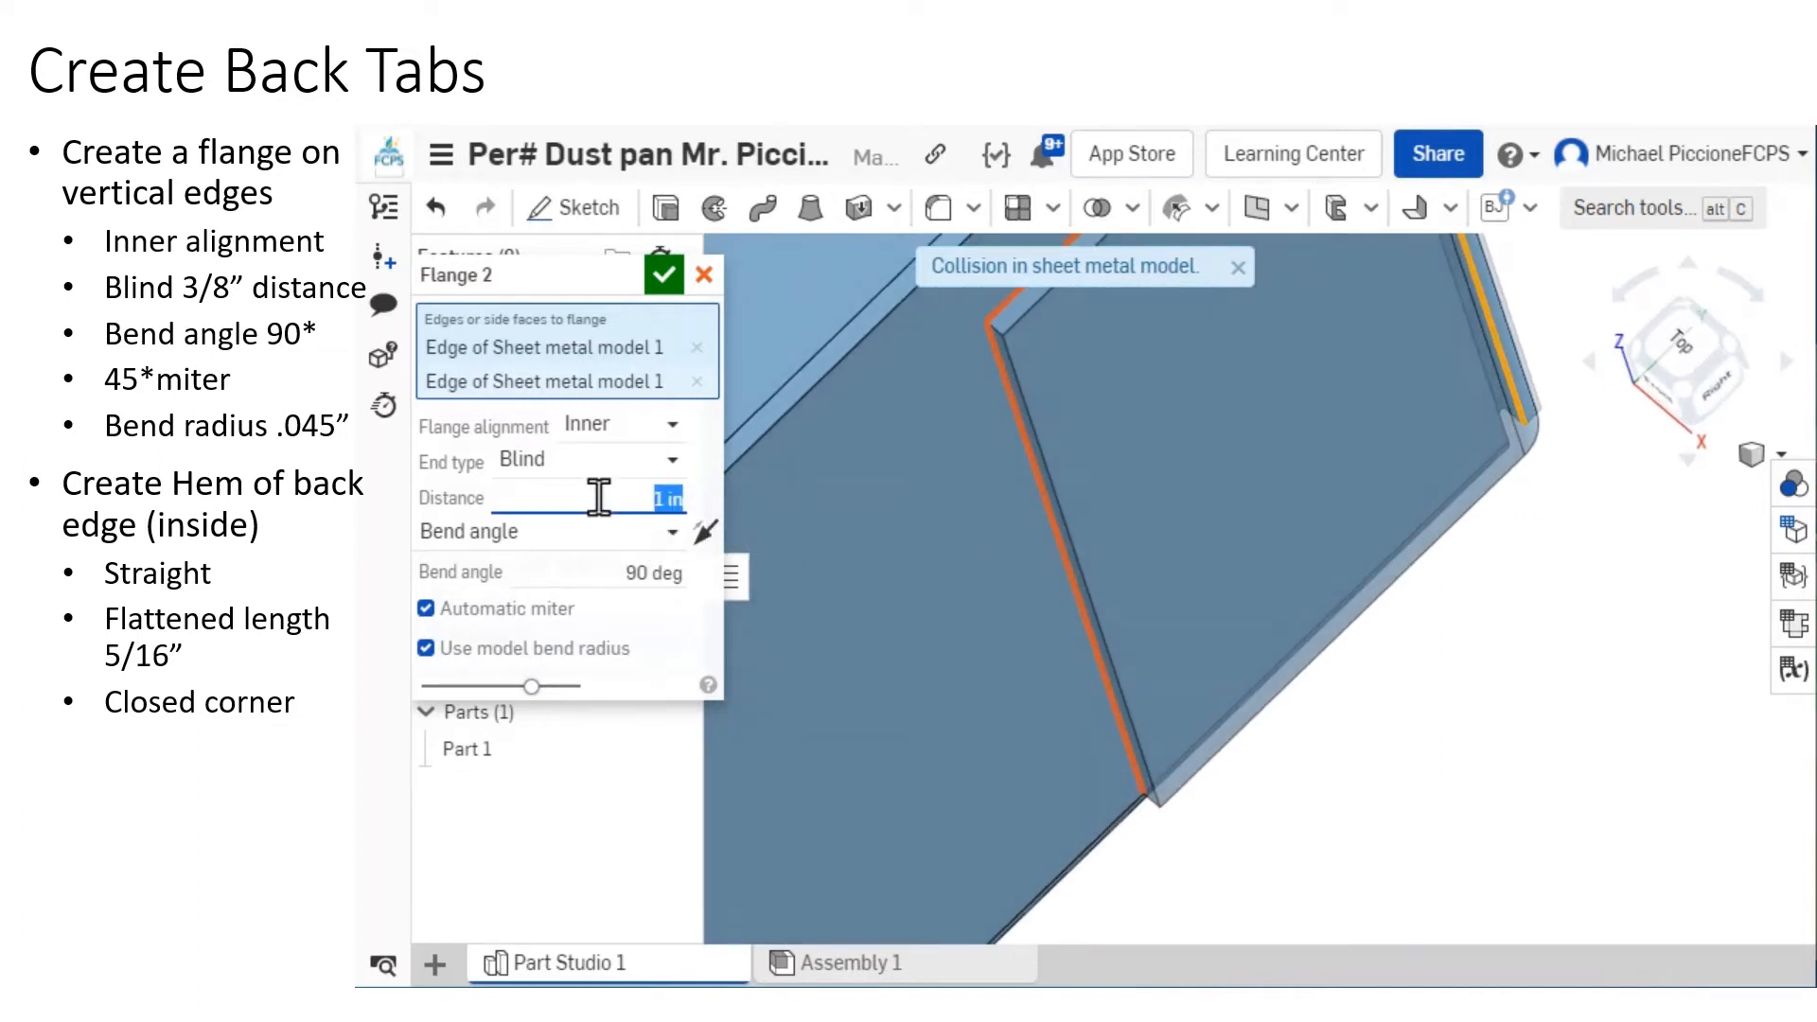
{"action": "key", "text": "BackSpace"}
{"action": "left_click", "coordinate": [595, 573]}
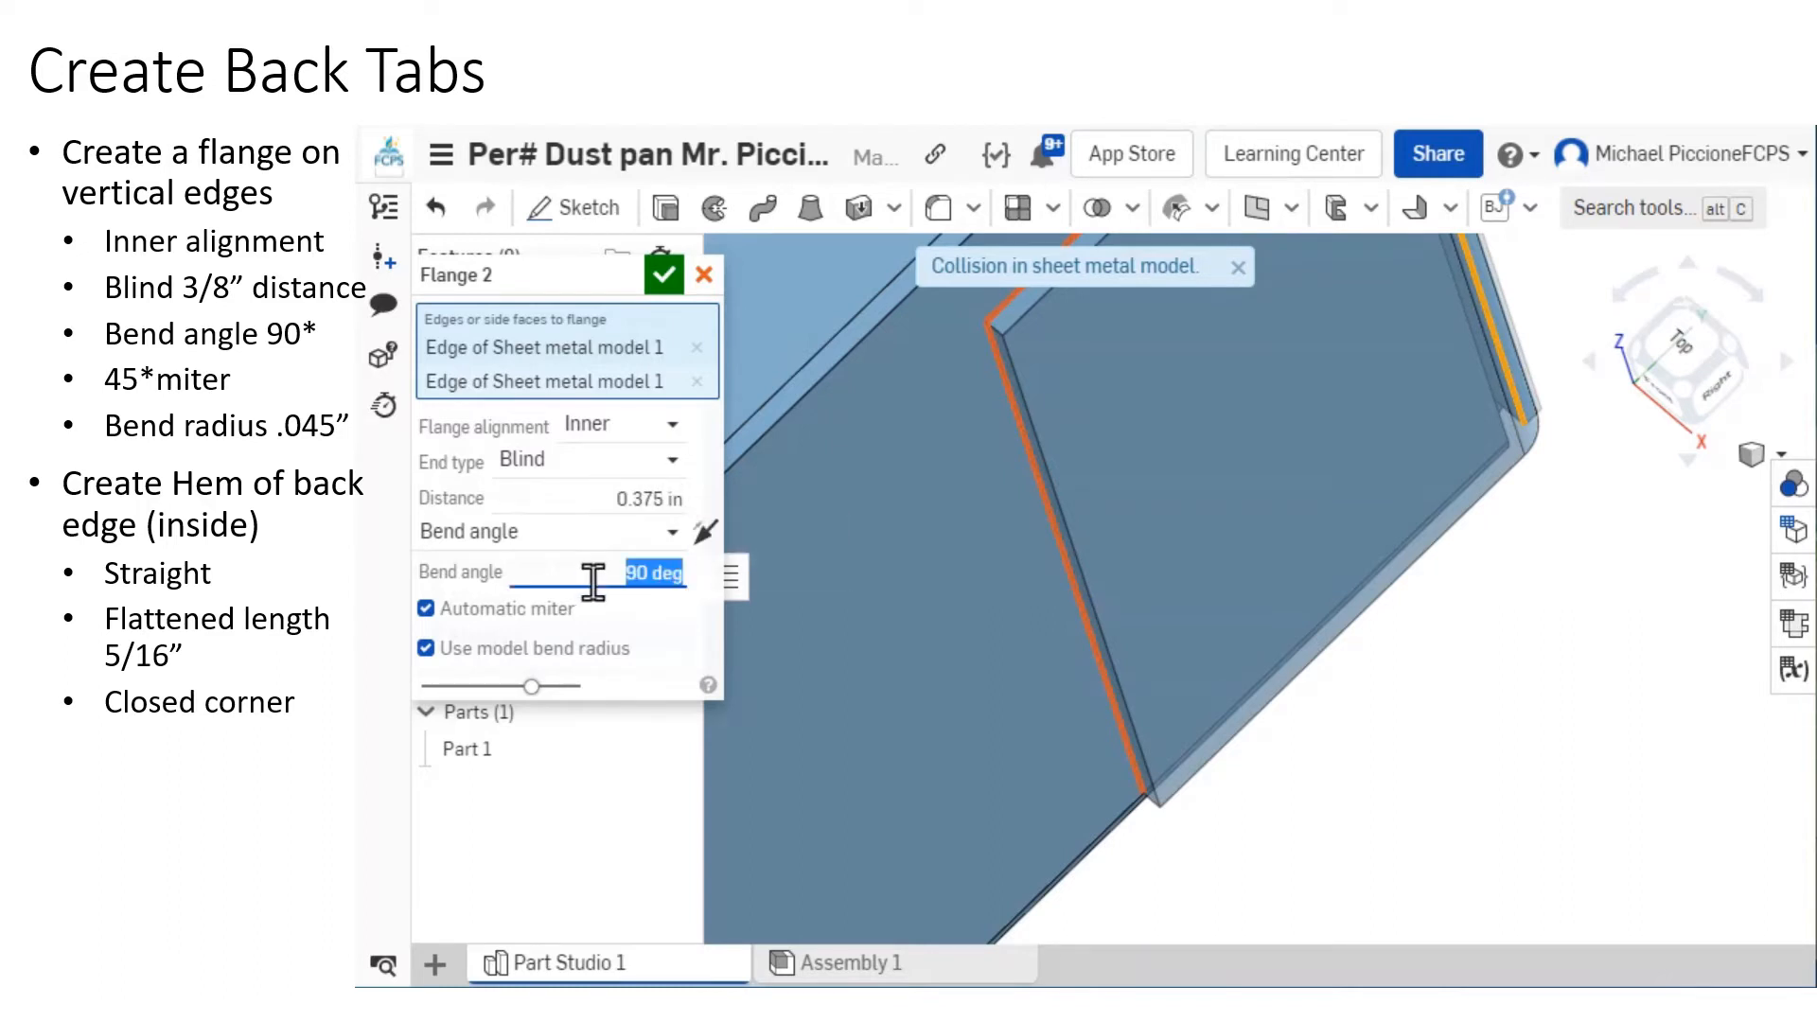
{"action": "left_click", "coordinate": [426, 610]}
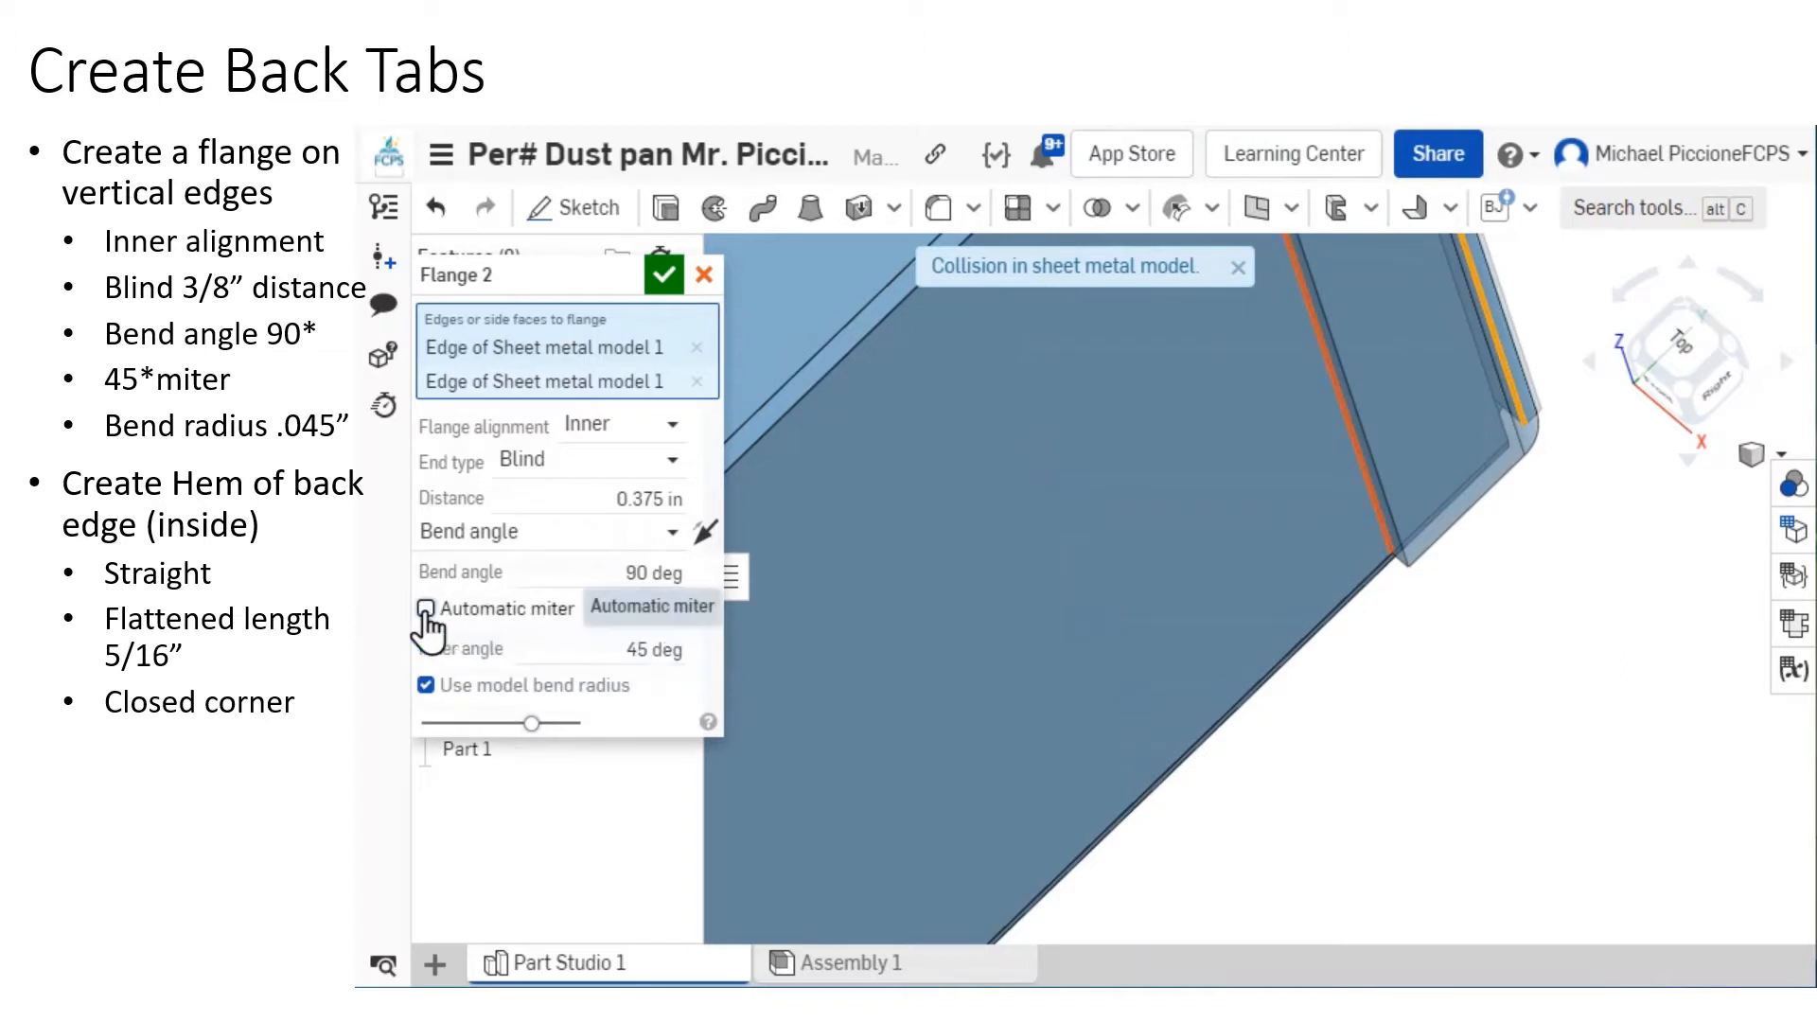
{"action": "middle_click_drag", "start_coordinate": [1173, 546], "coordinate": [1379, 800]}
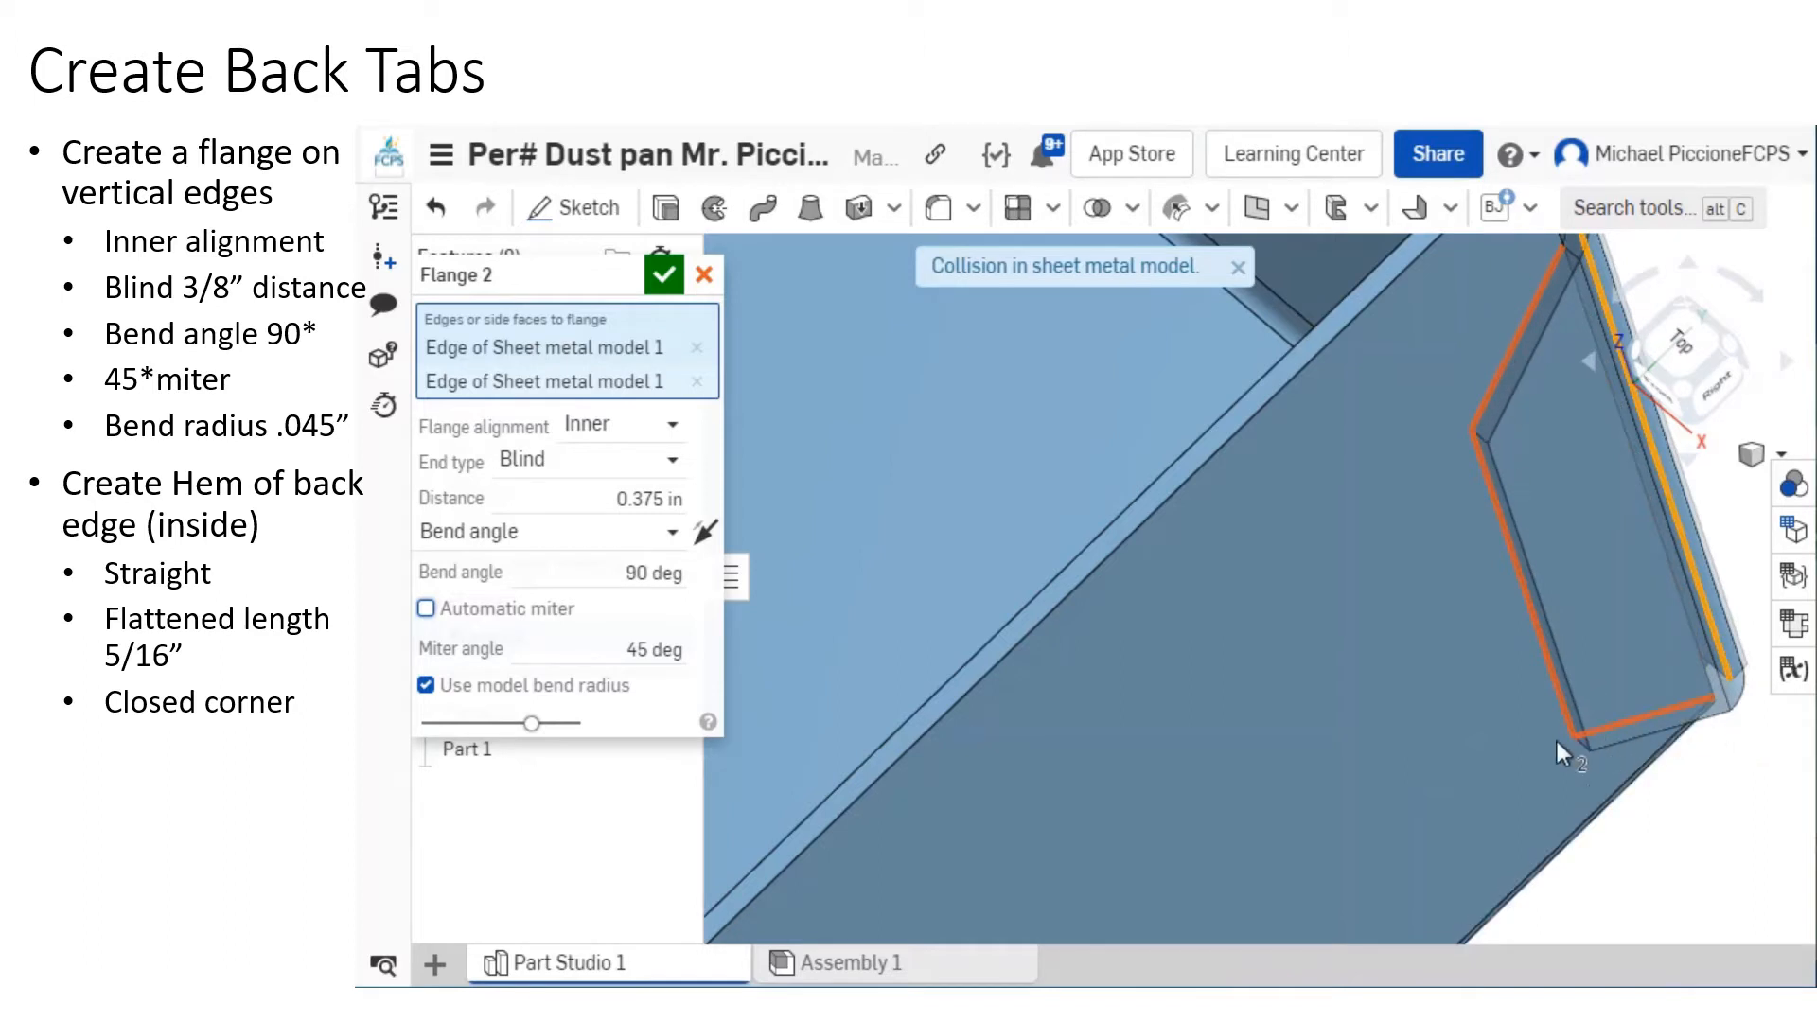
Override the model bend radius with 0.045 in for the back tabs and accept the flange.
{"action": "left_click", "coordinate": [426, 685]}
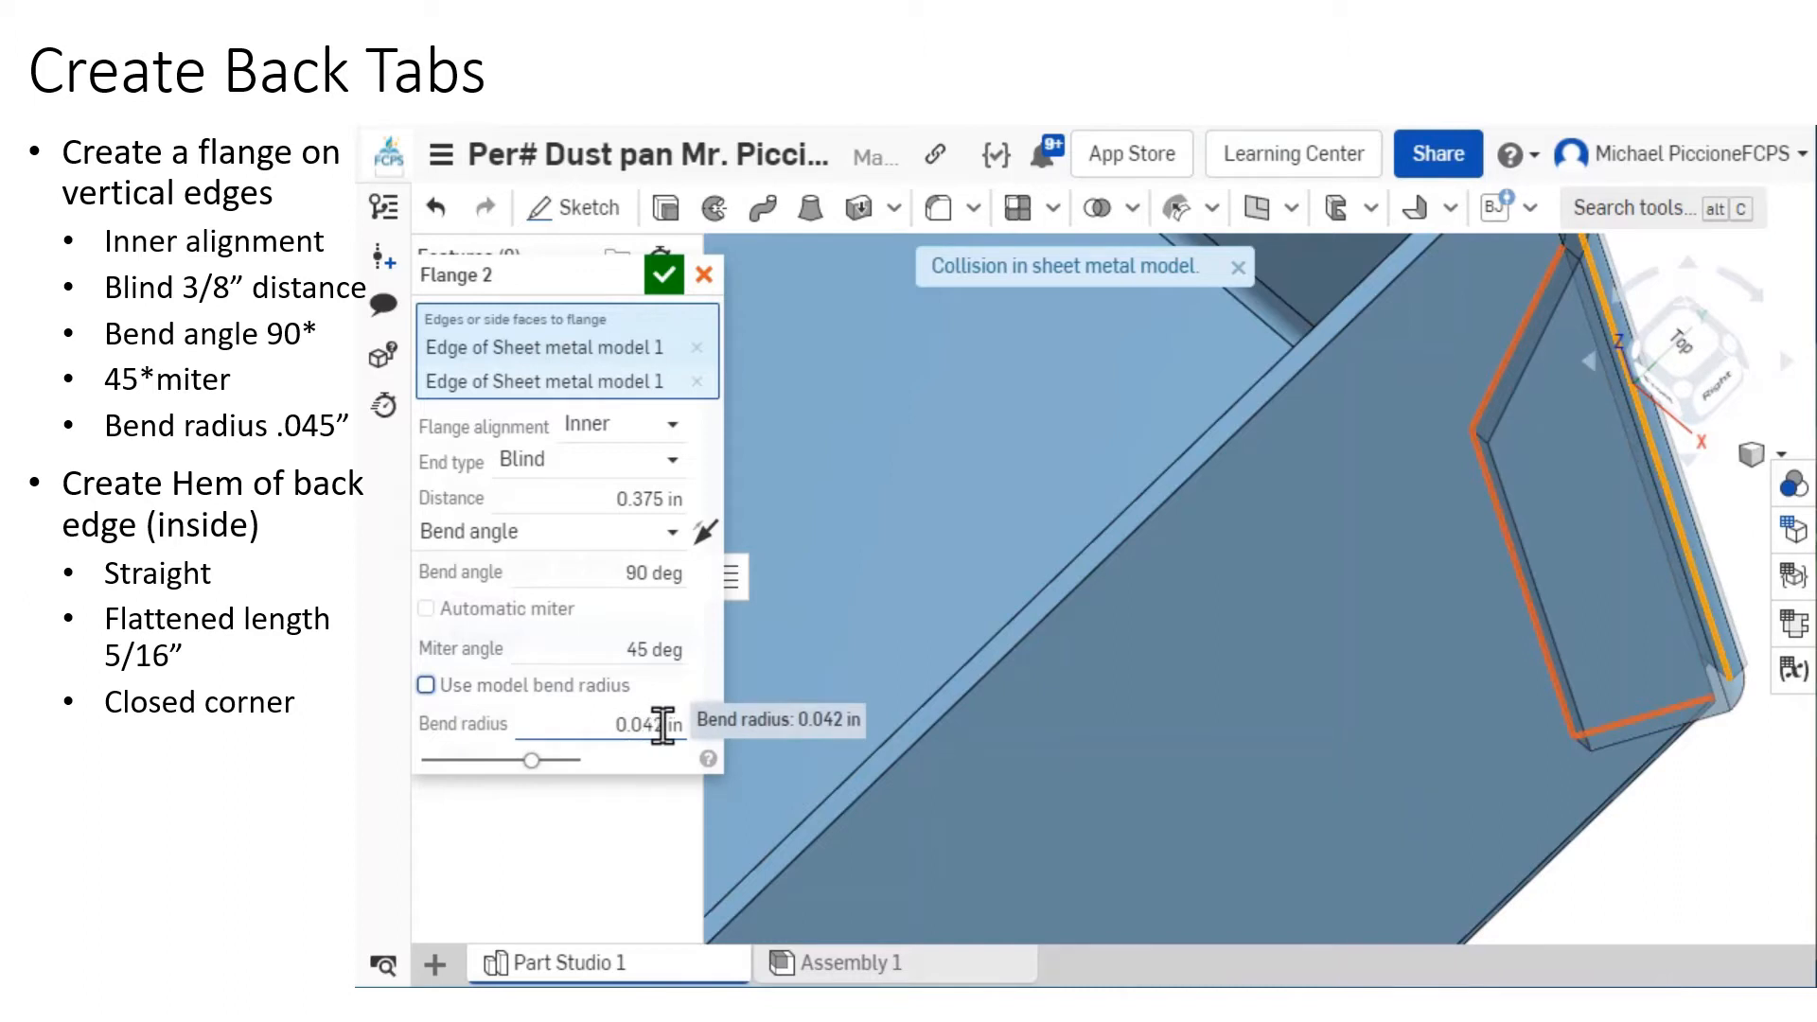
{"action": "left_click", "coordinate": [663, 725]}
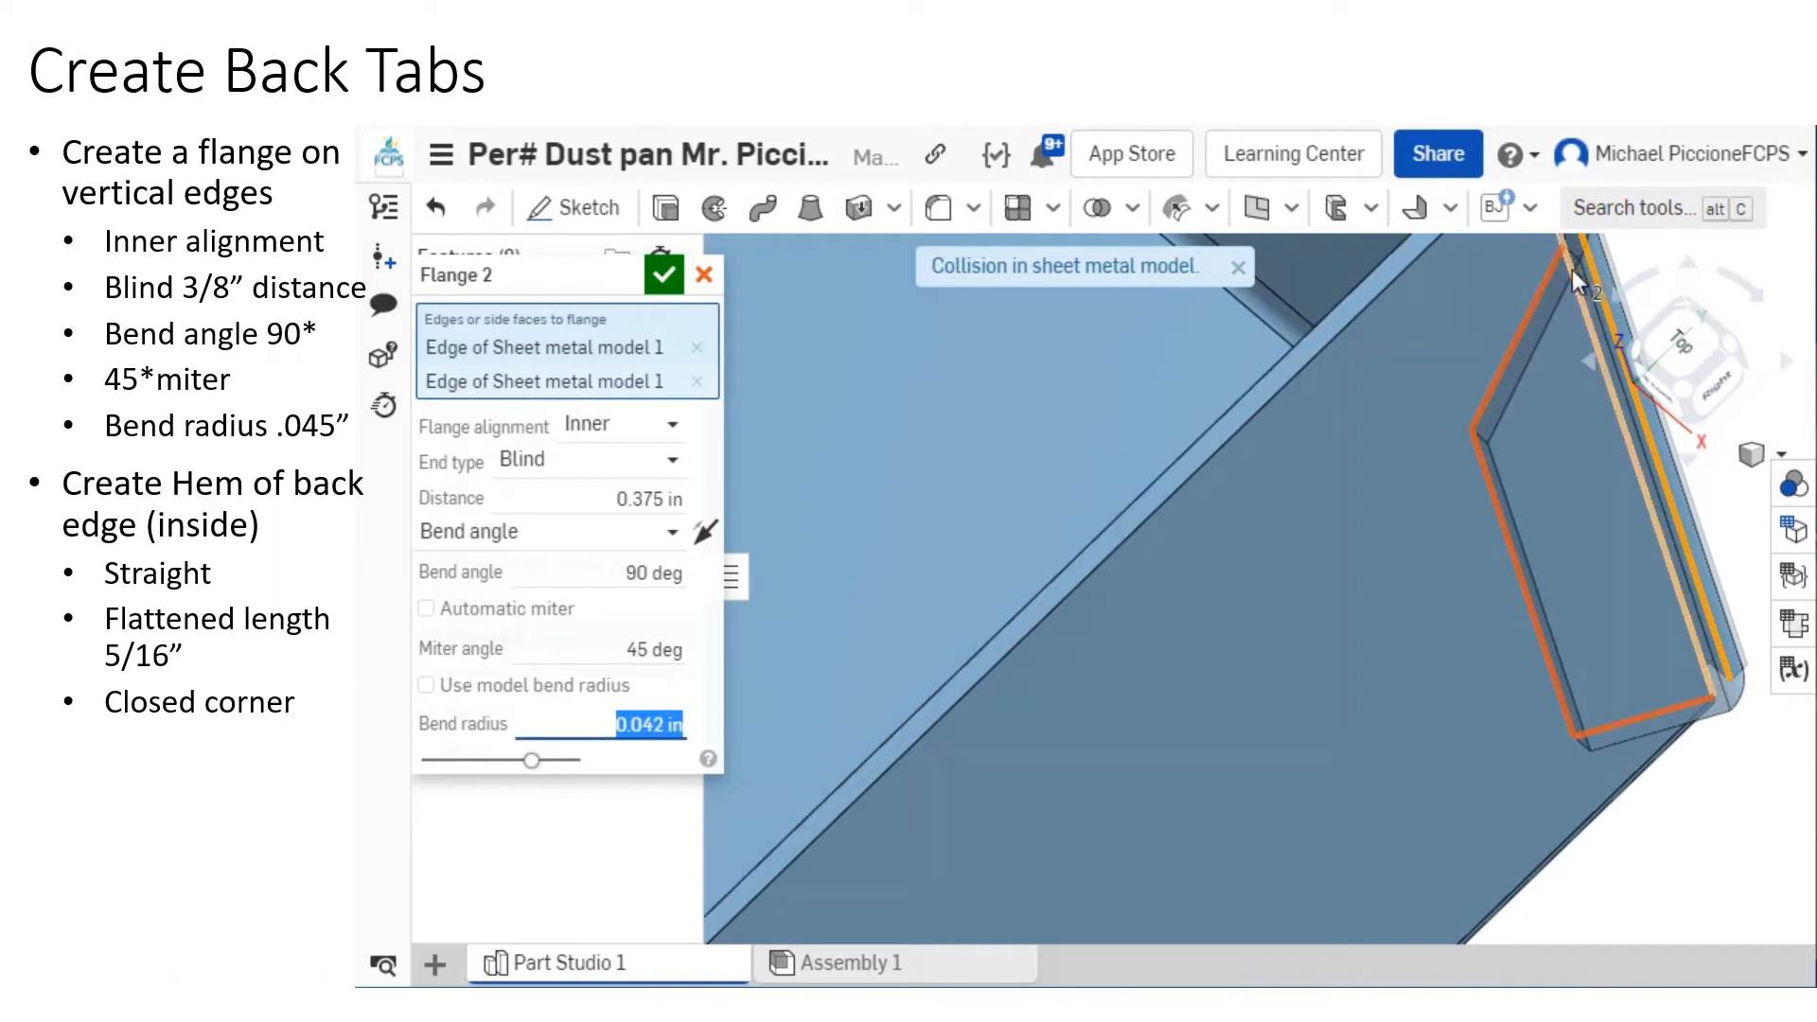
{"action": "left_click", "coordinate": [664, 725]}
{"action": "key", "text": "BackSpace"}
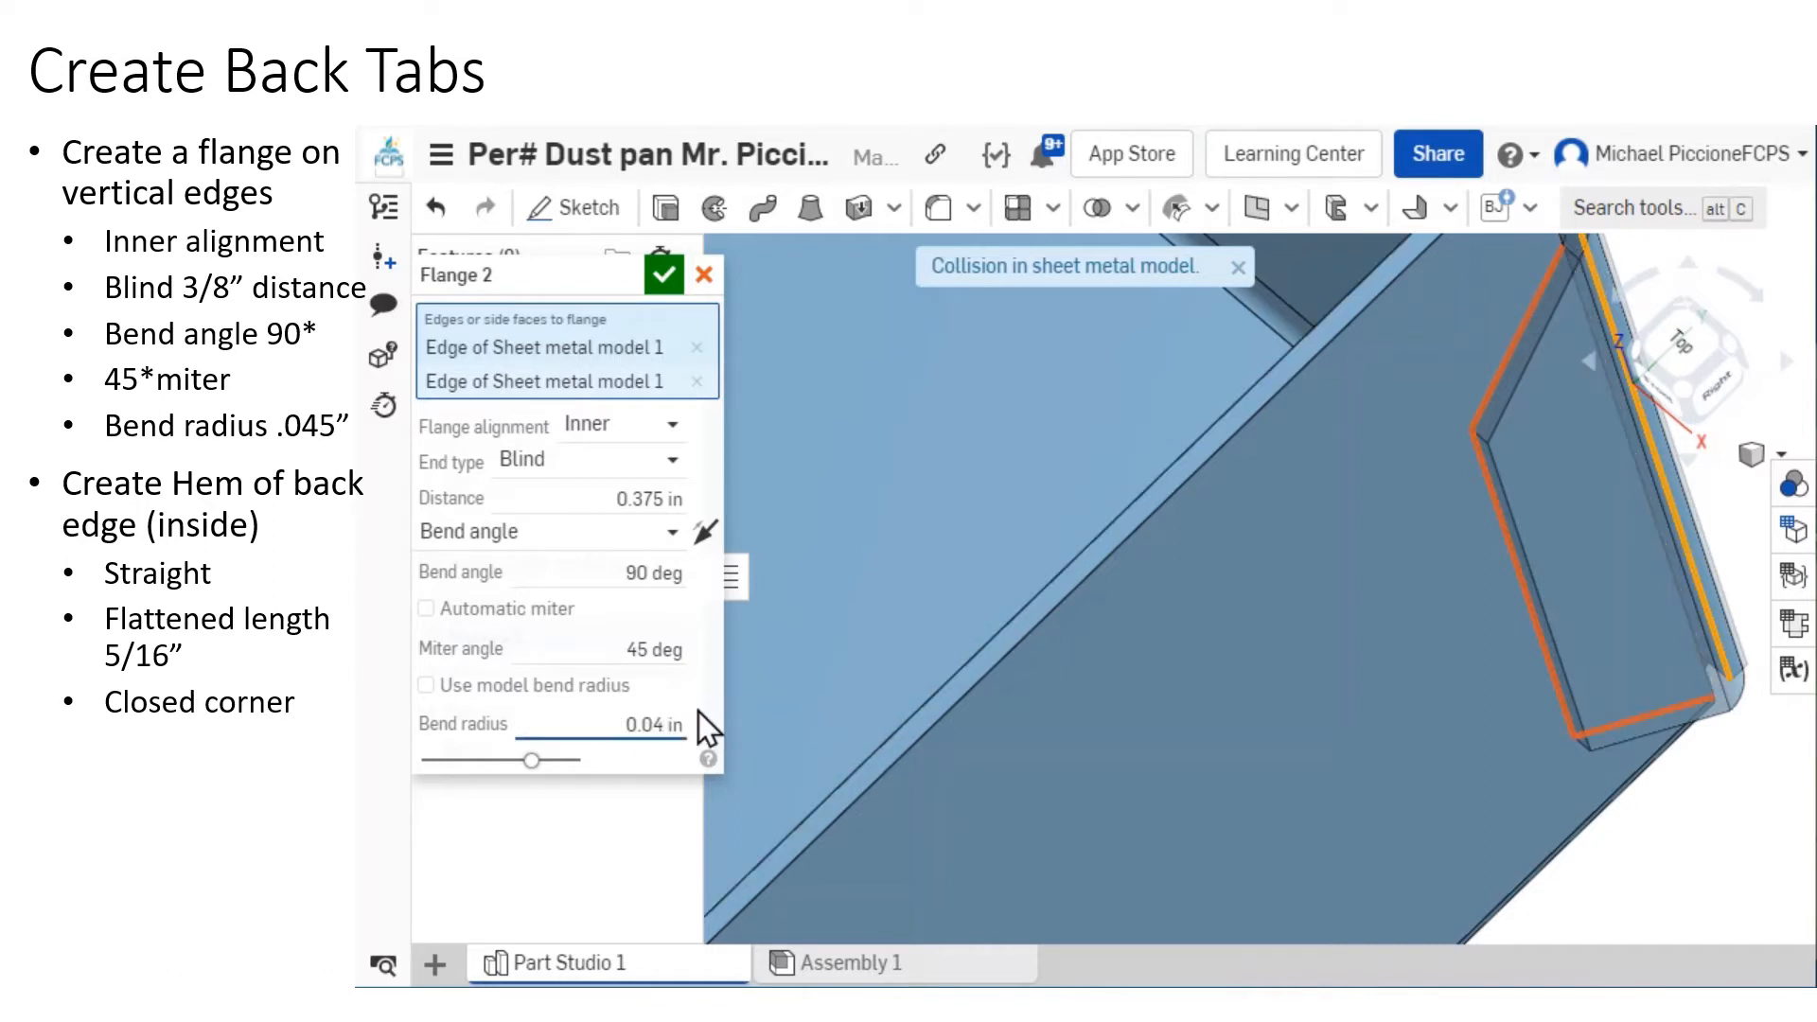
{"action": "type", "text": "5"}
{"action": "scroll", "coordinate": [946, 535], "scroll_direction": "down", "scroll_amount": 2}
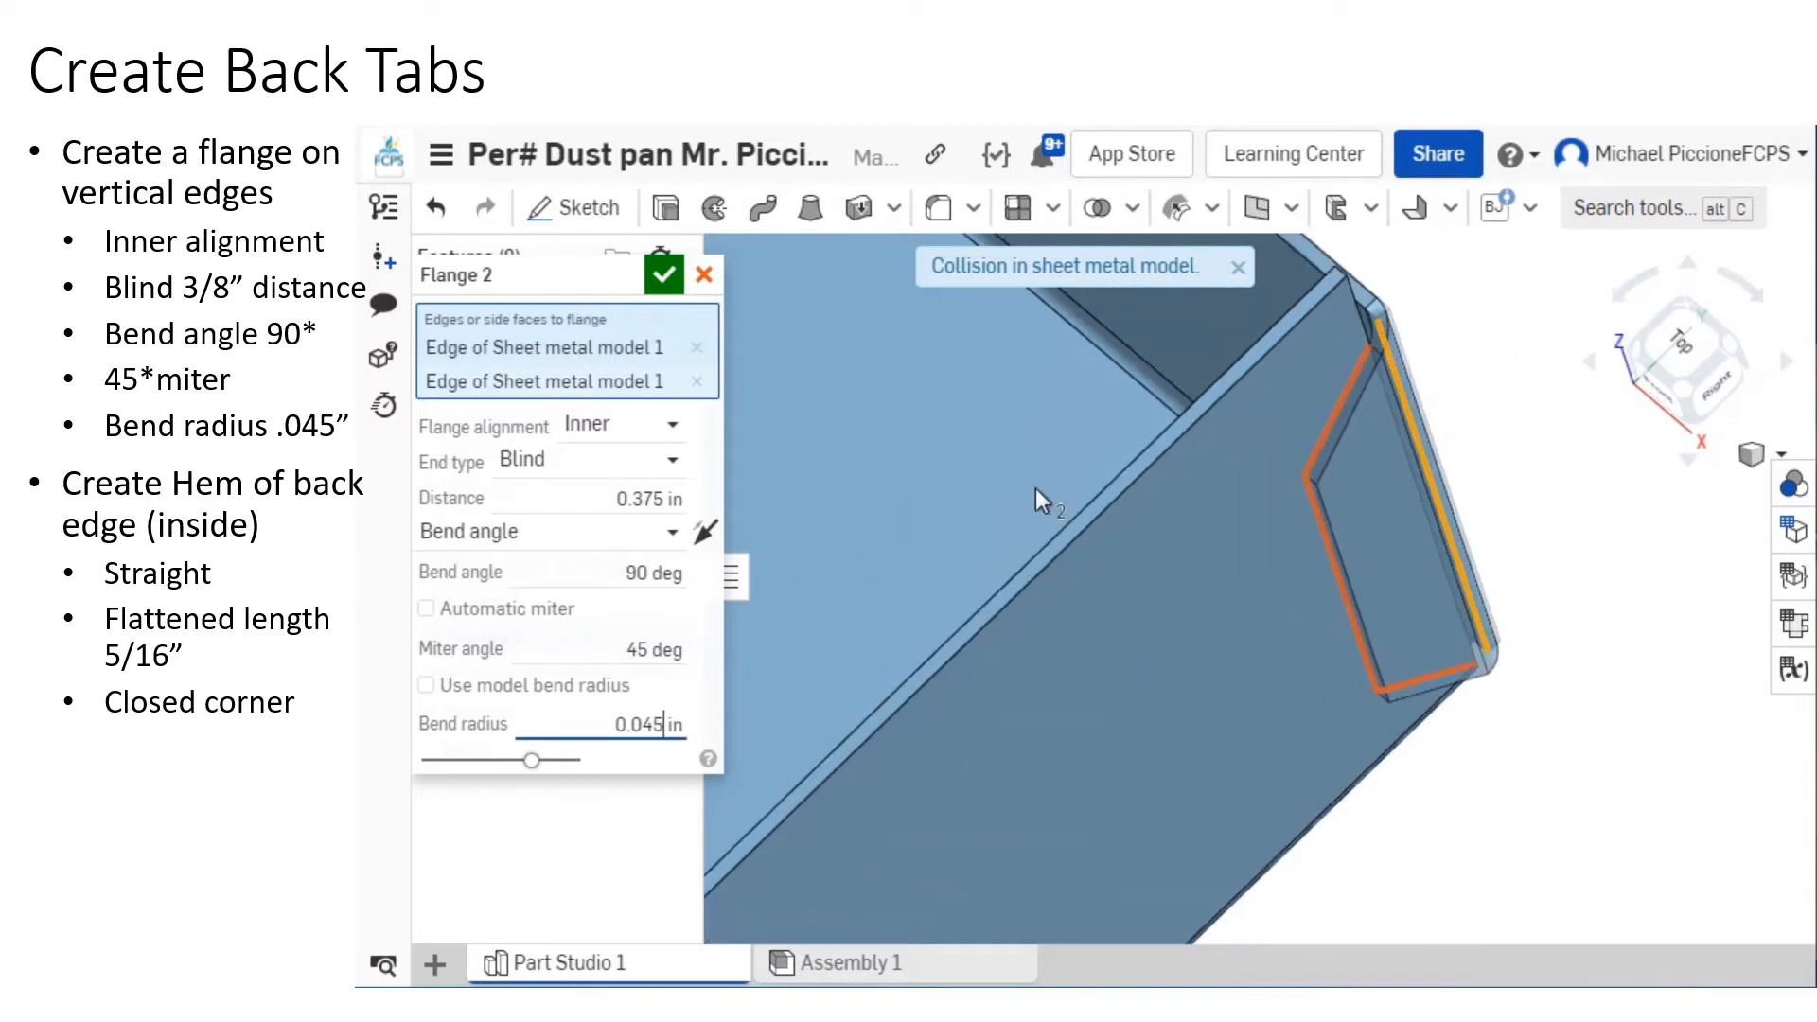
{"action": "left_click", "coordinate": [661, 270]}
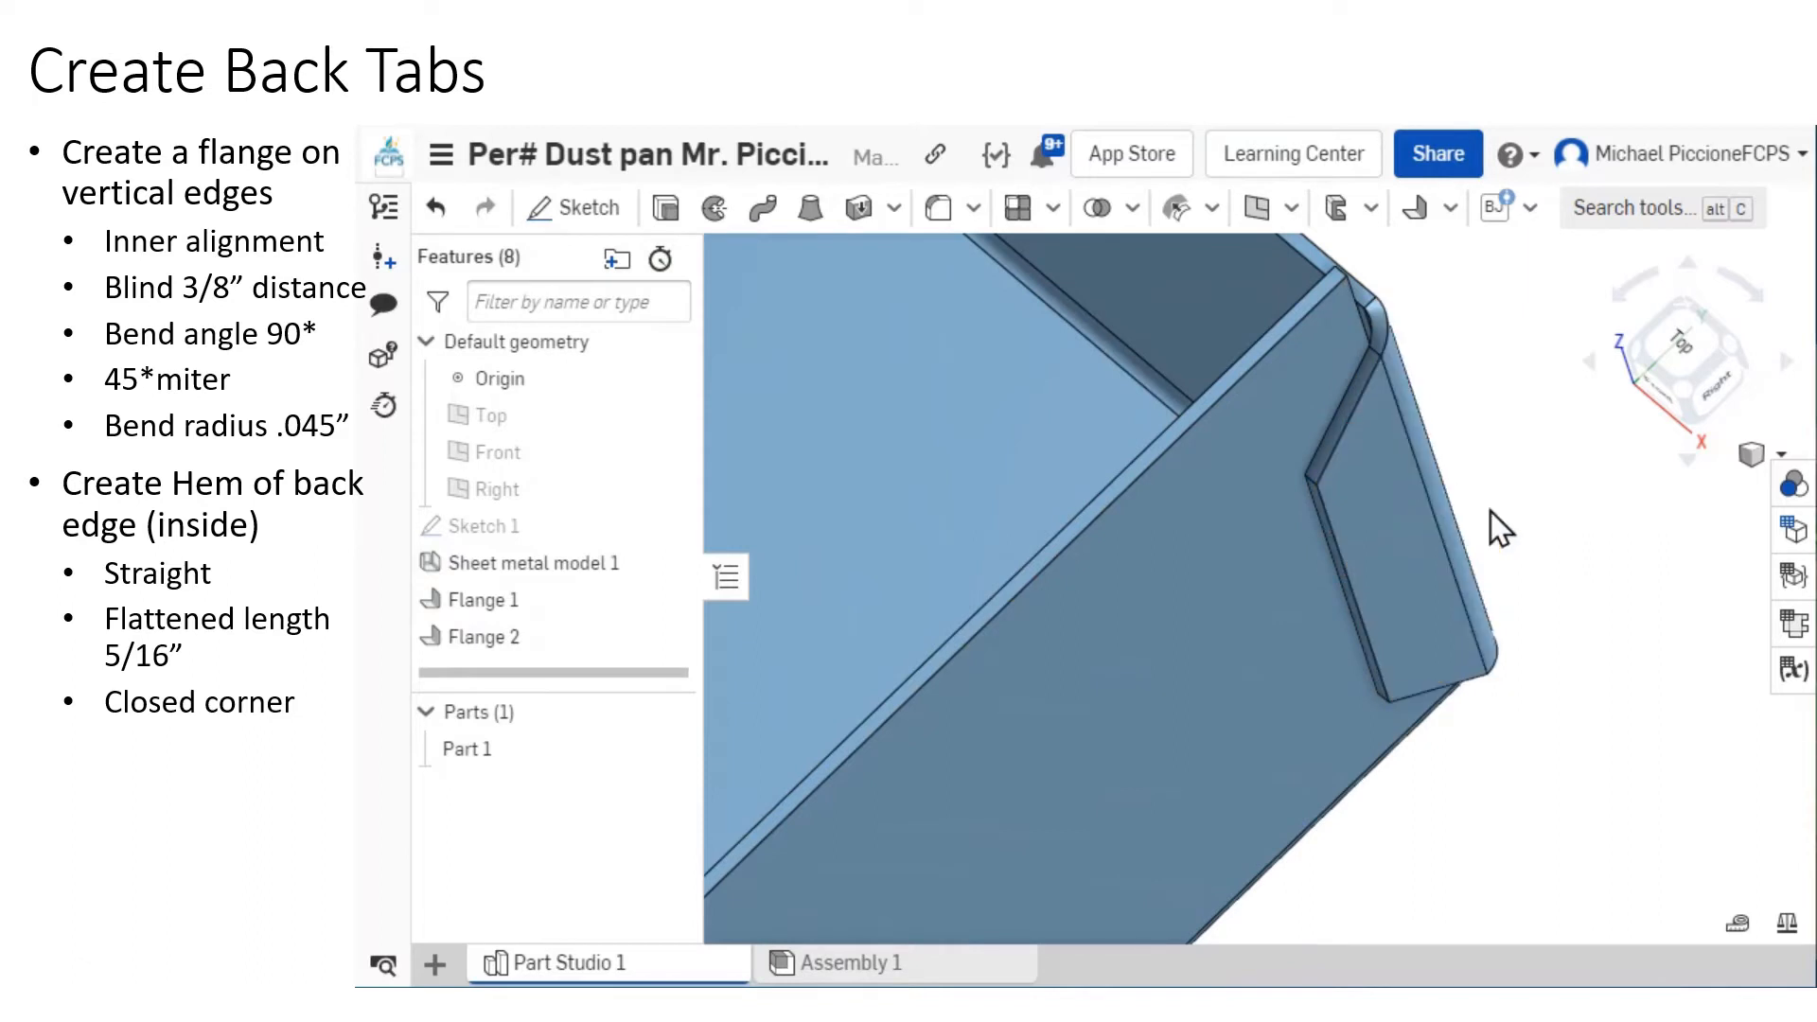
{"action": "middle_click_drag", "start_coordinate": [1490, 511], "coordinate": [1591, 625]}
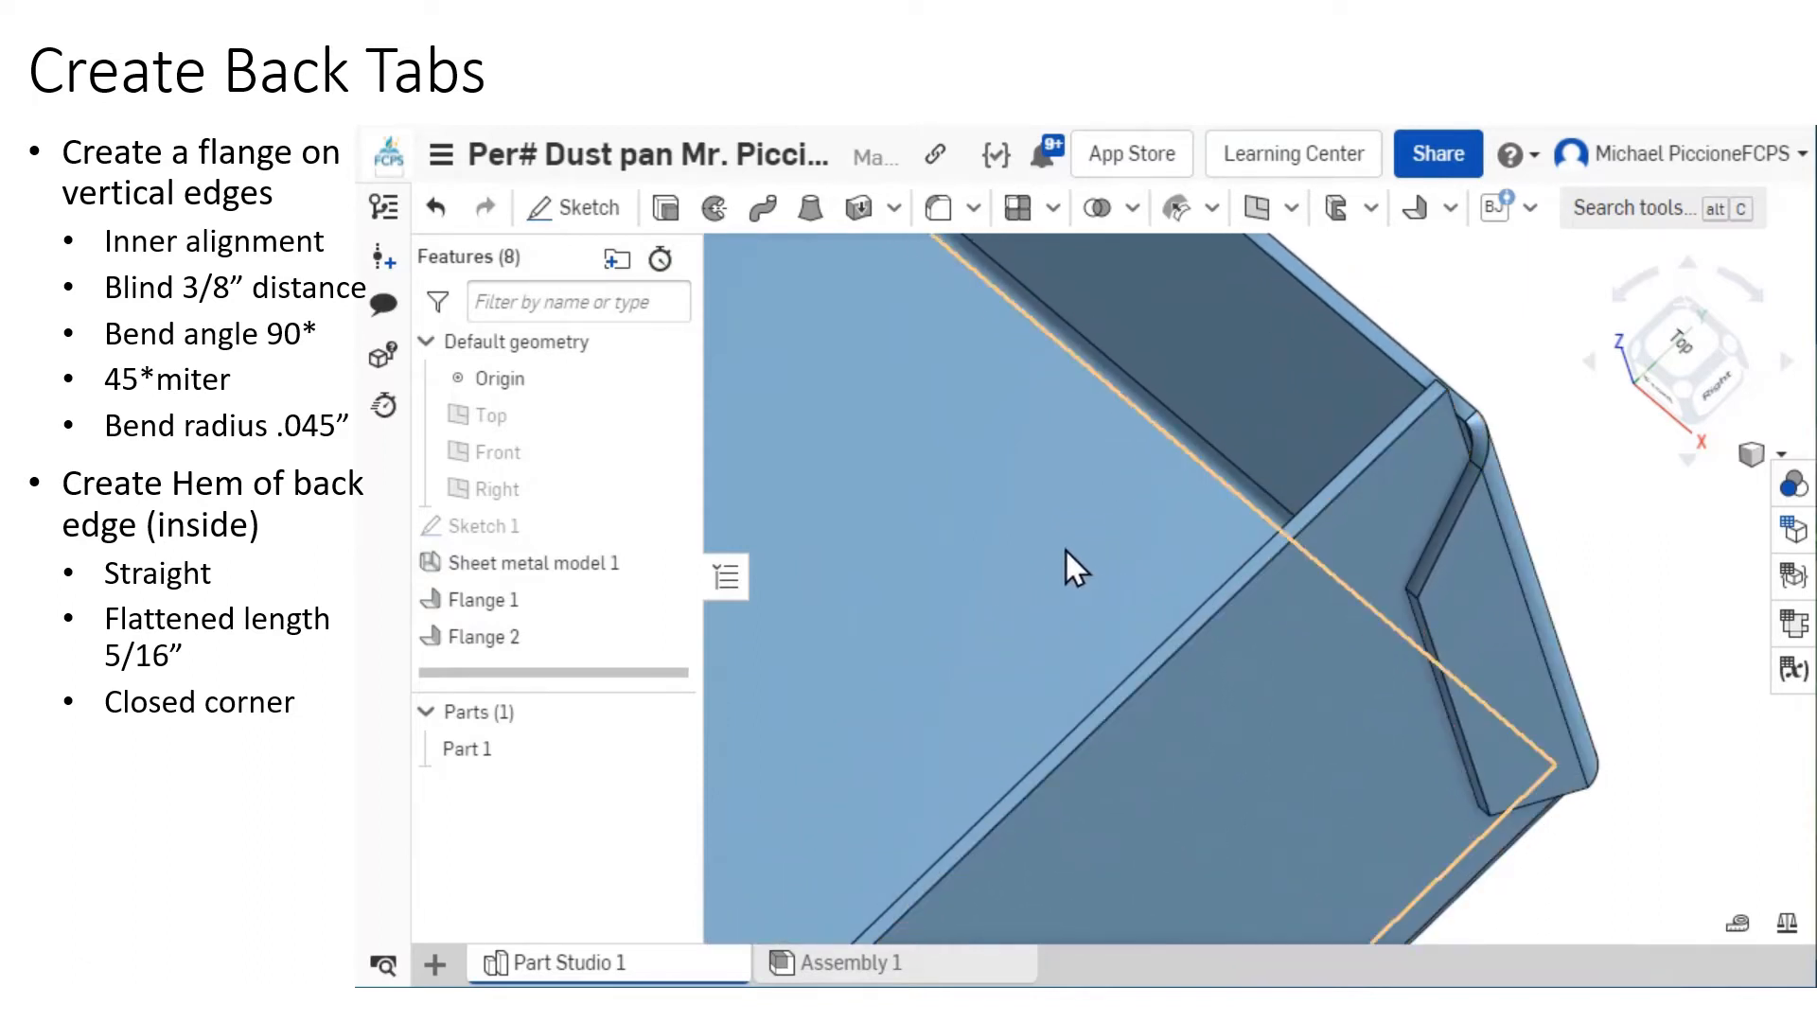
Start a hem on the top inside edge of the dustpan's back wall.
{"action": "scroll", "coordinate": [1075, 511], "scroll_direction": "down", "scroll_amount": 3}
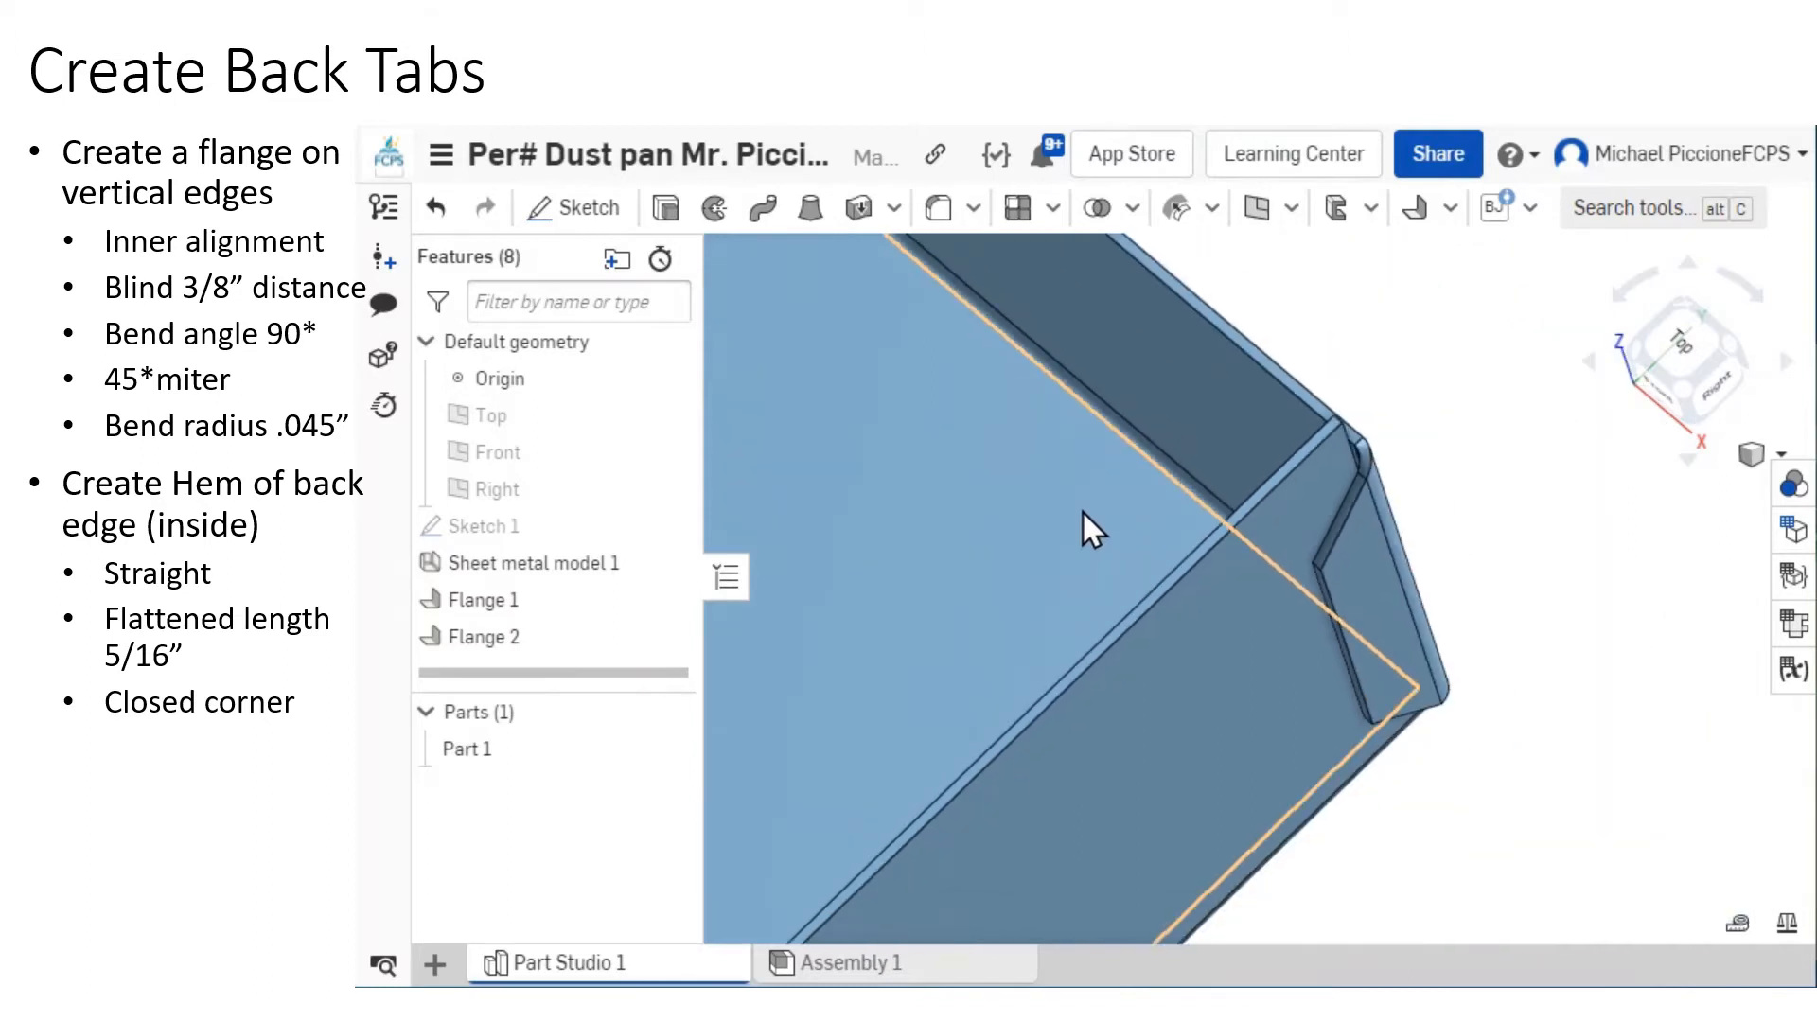
{"action": "middle_click_drag", "start_coordinate": [1081, 509], "coordinate": [1529, 756]}
{"action": "scroll", "coordinate": [1436, 619], "scroll_direction": "down", "scroll_amount": 3}
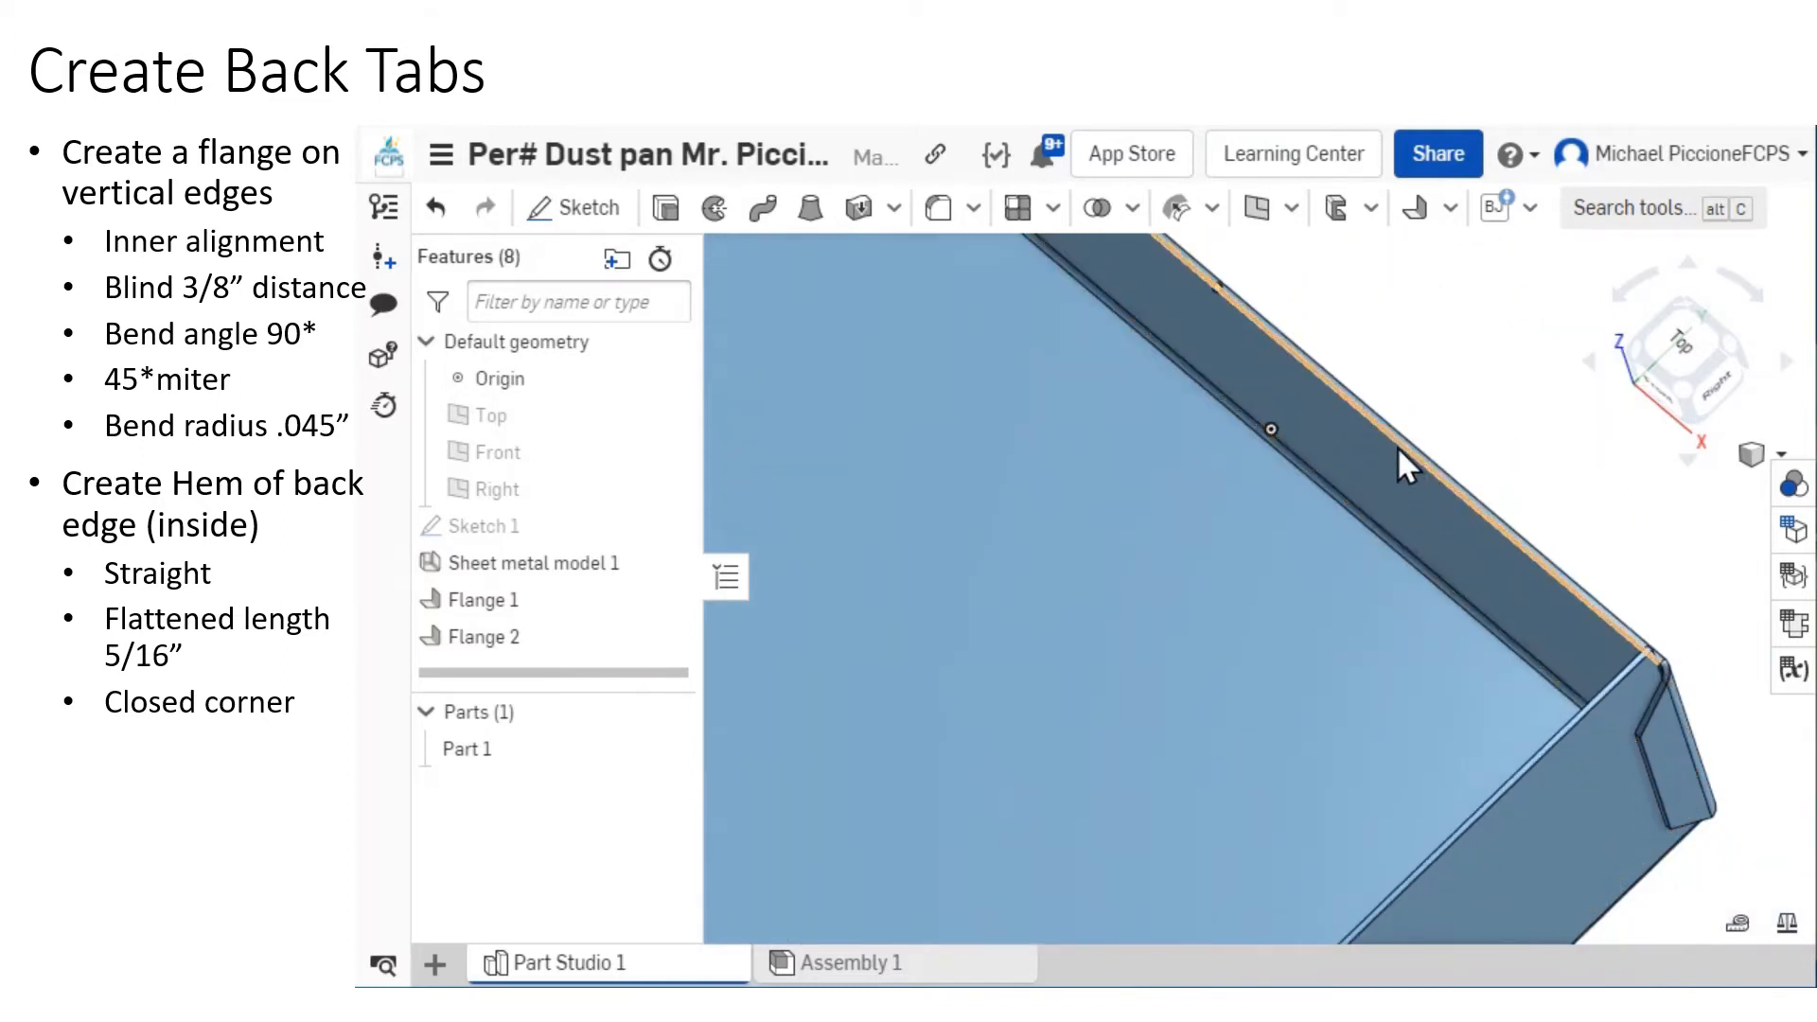
{"action": "middle_click_drag", "start_coordinate": [1391, 441], "coordinate": [1504, 781]}
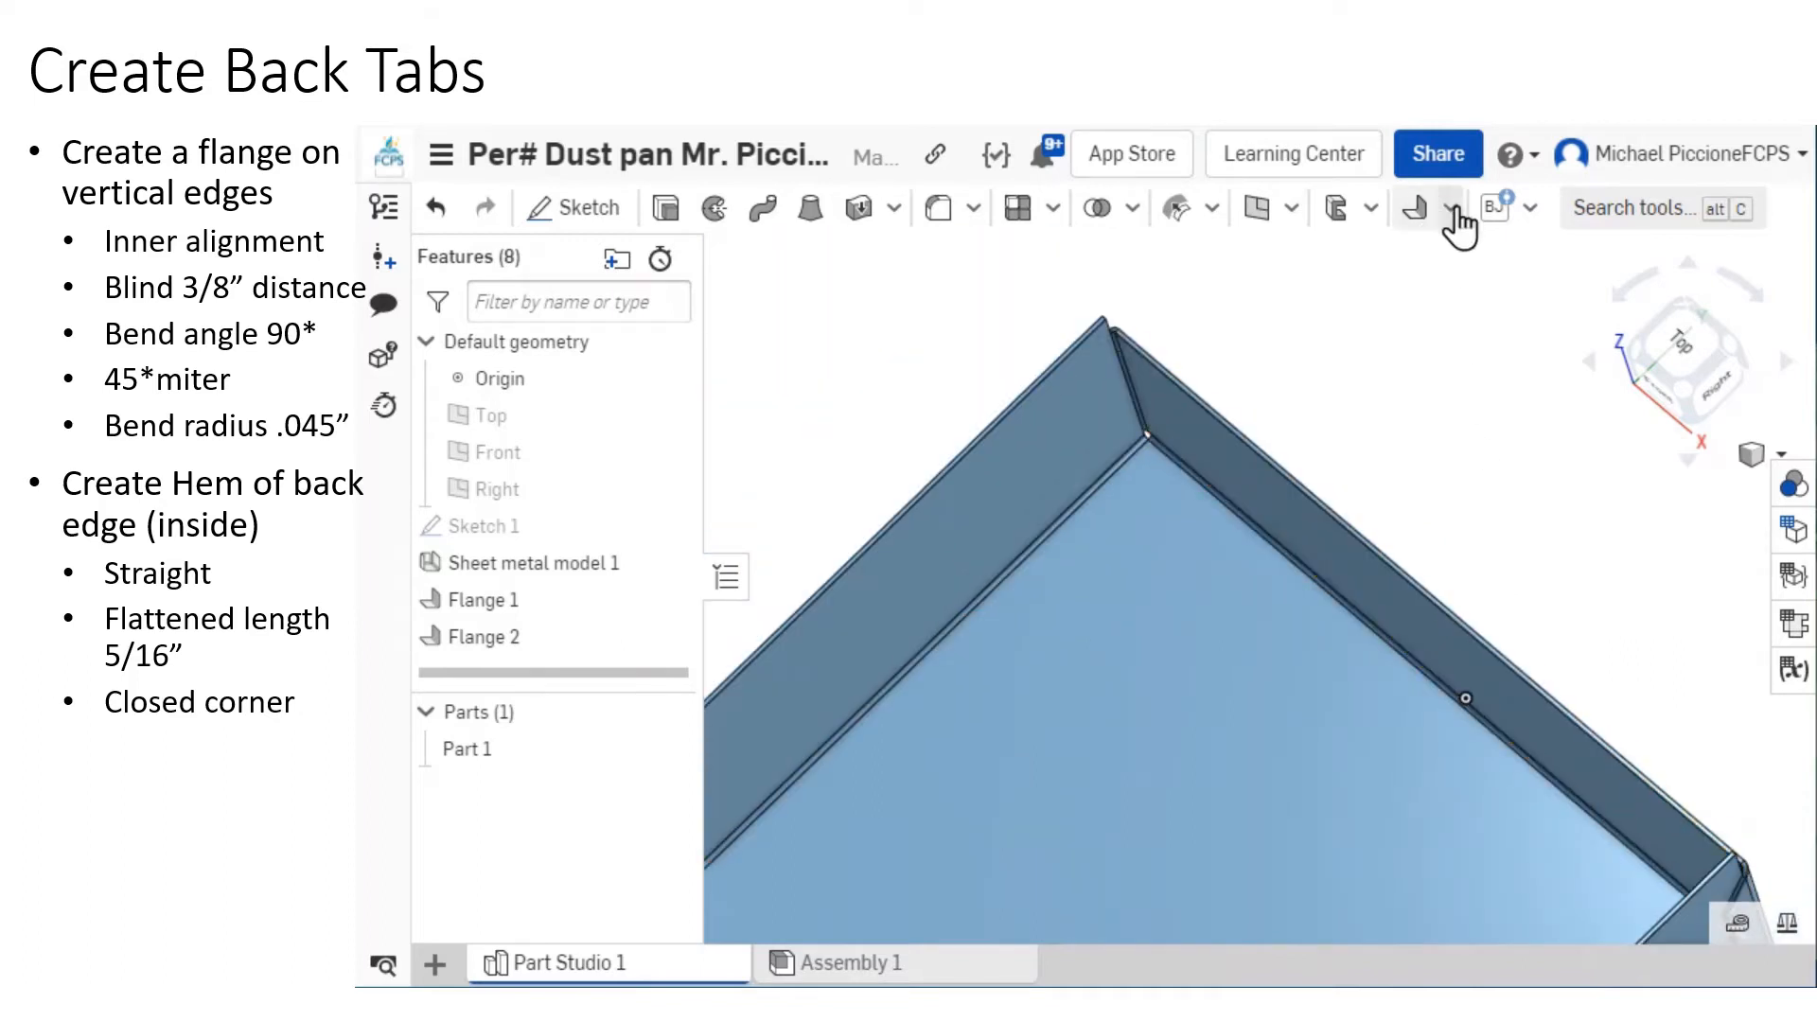
{"action": "left_click", "coordinate": [1450, 209]}
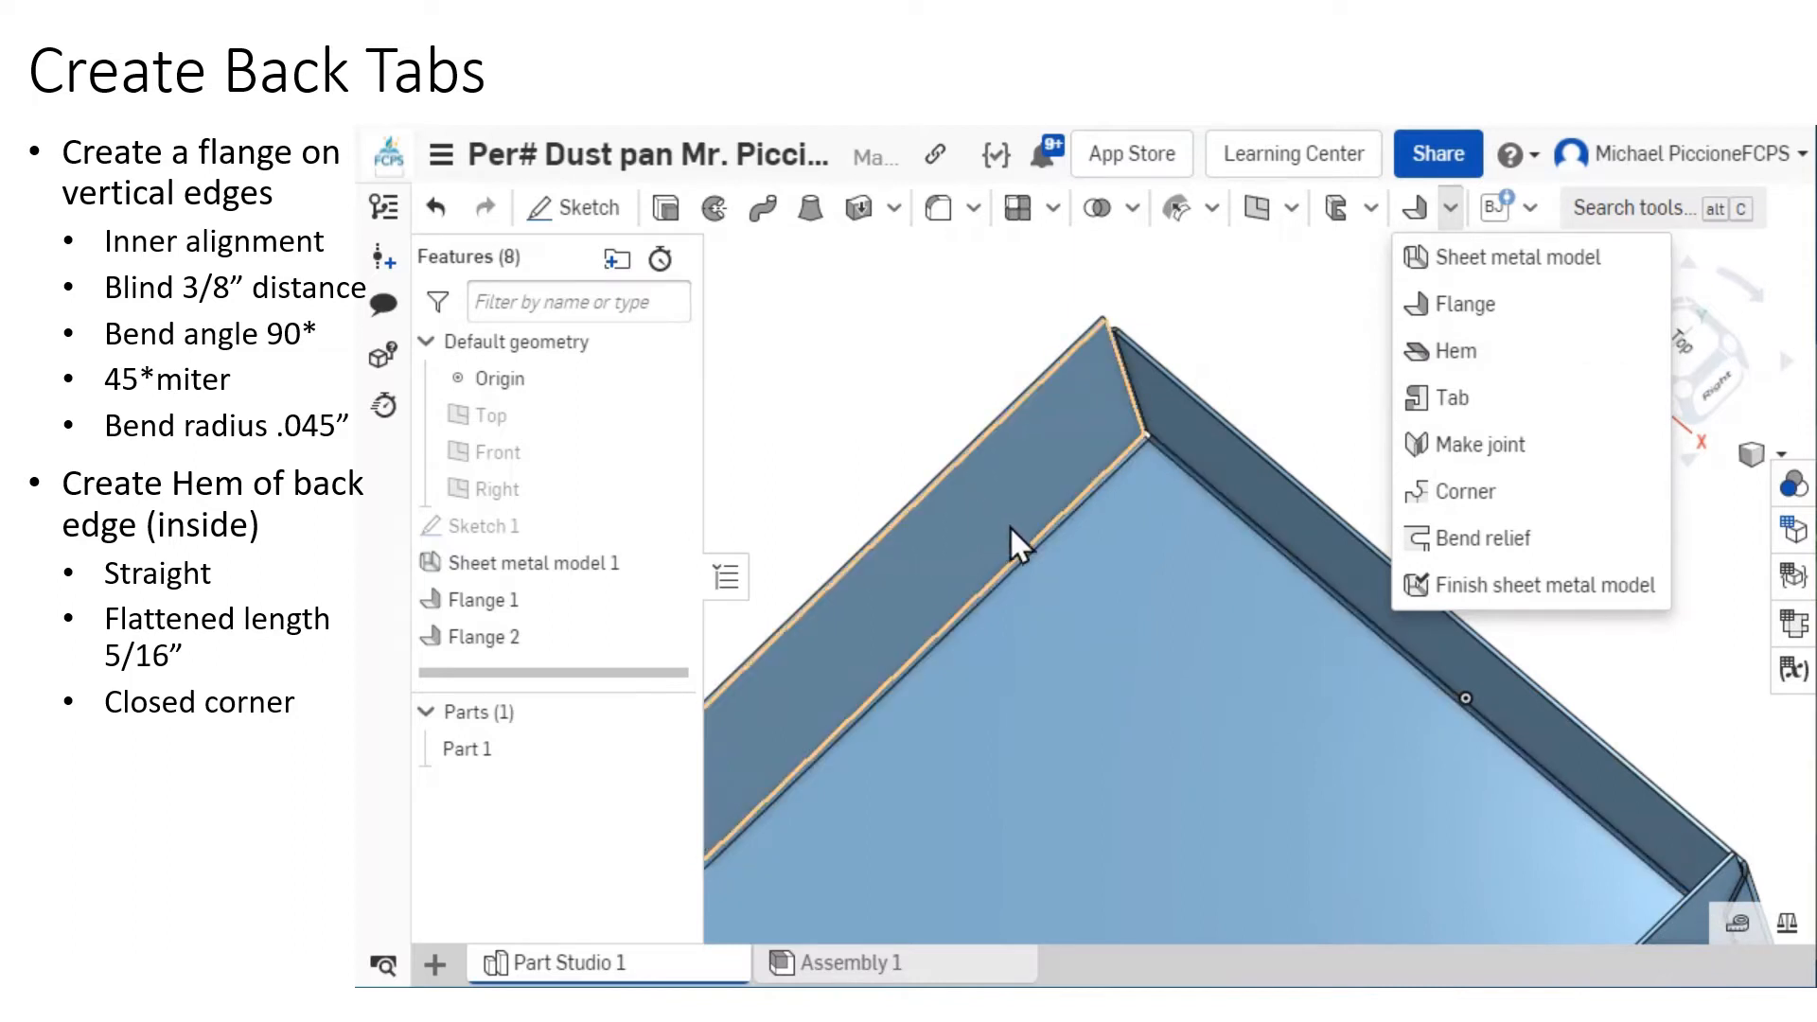
{"action": "left_click", "coordinate": [1448, 352]}
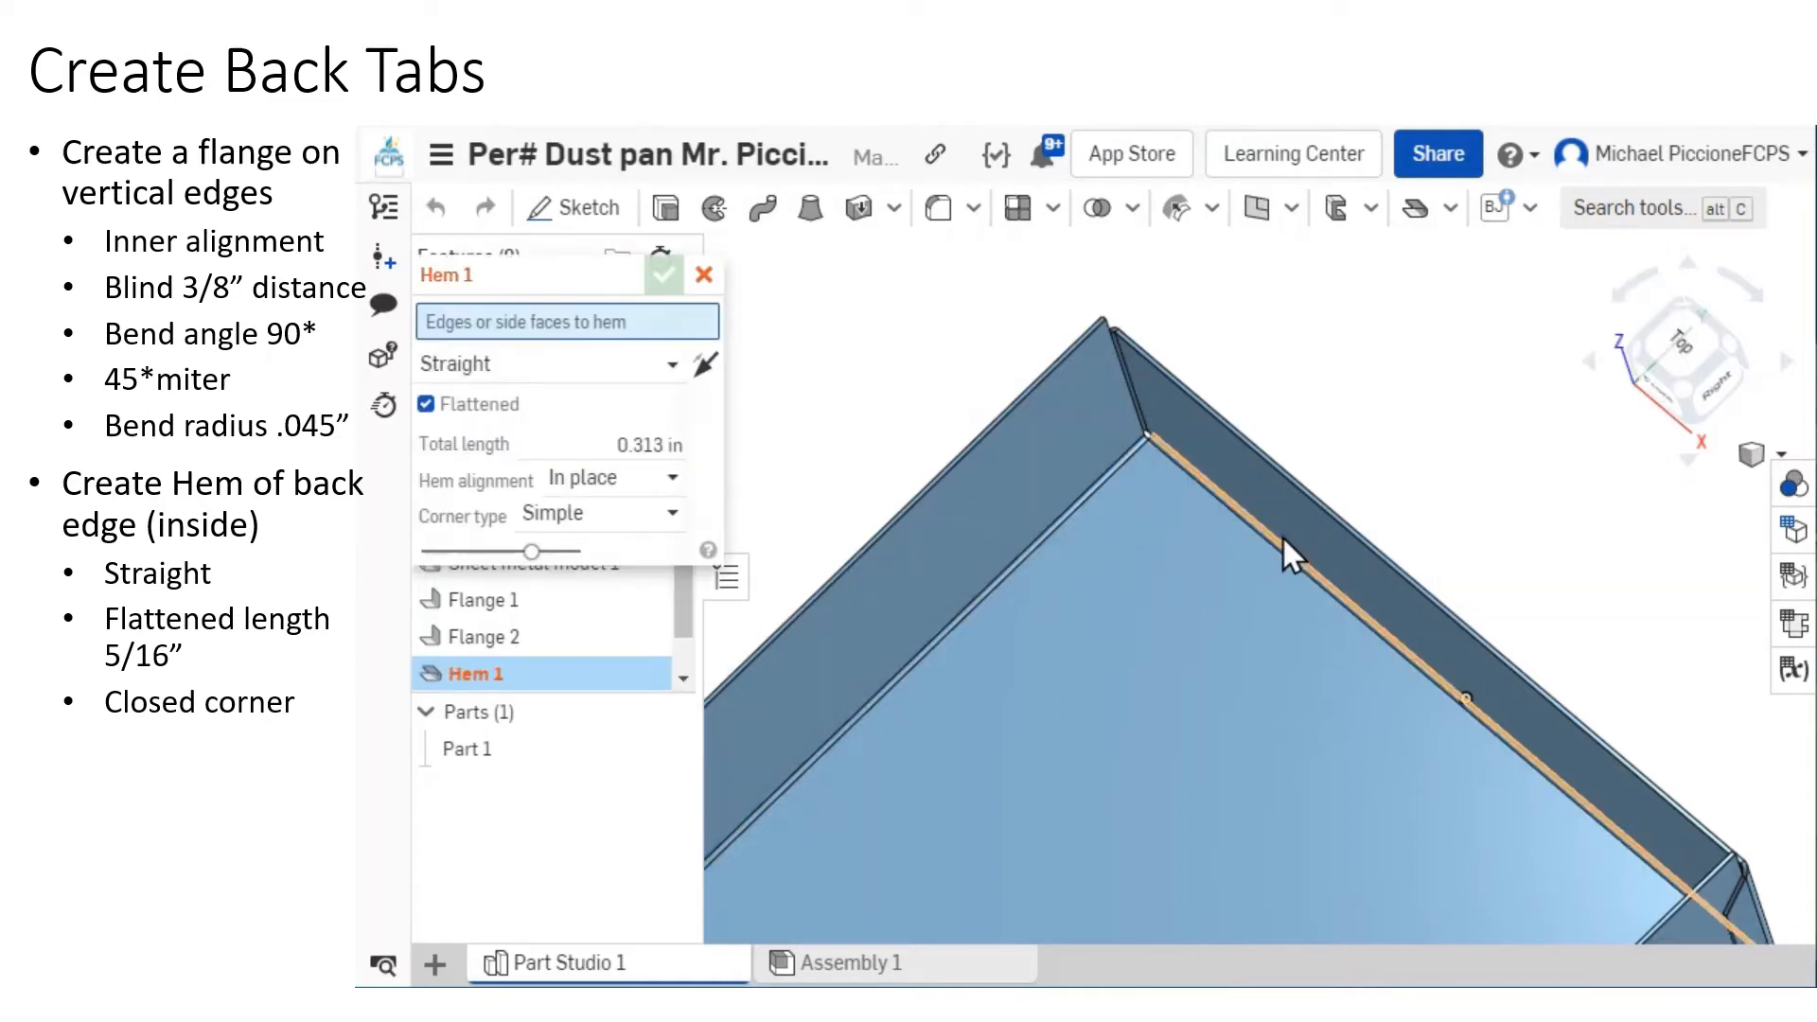
{"action": "middle_click_drag", "start_coordinate": [1342, 559], "coordinate": [1278, 504]}
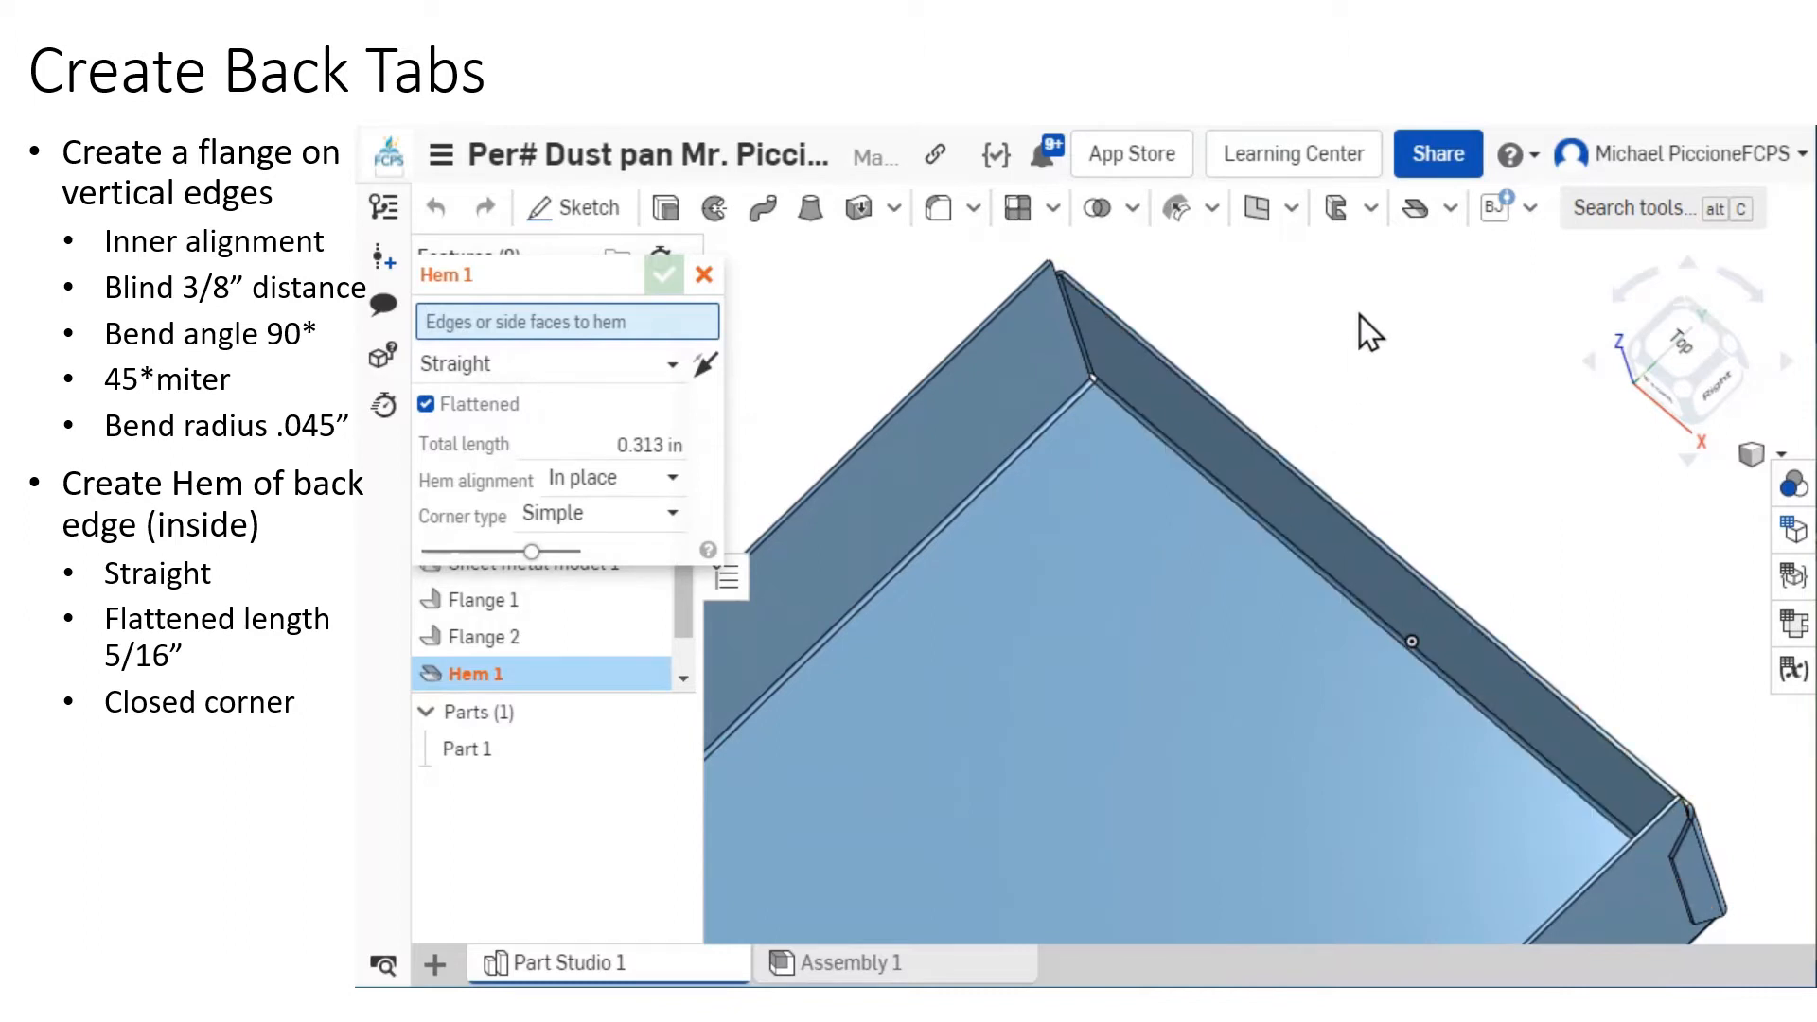
{"action": "left_click", "coordinate": [1318, 505]}
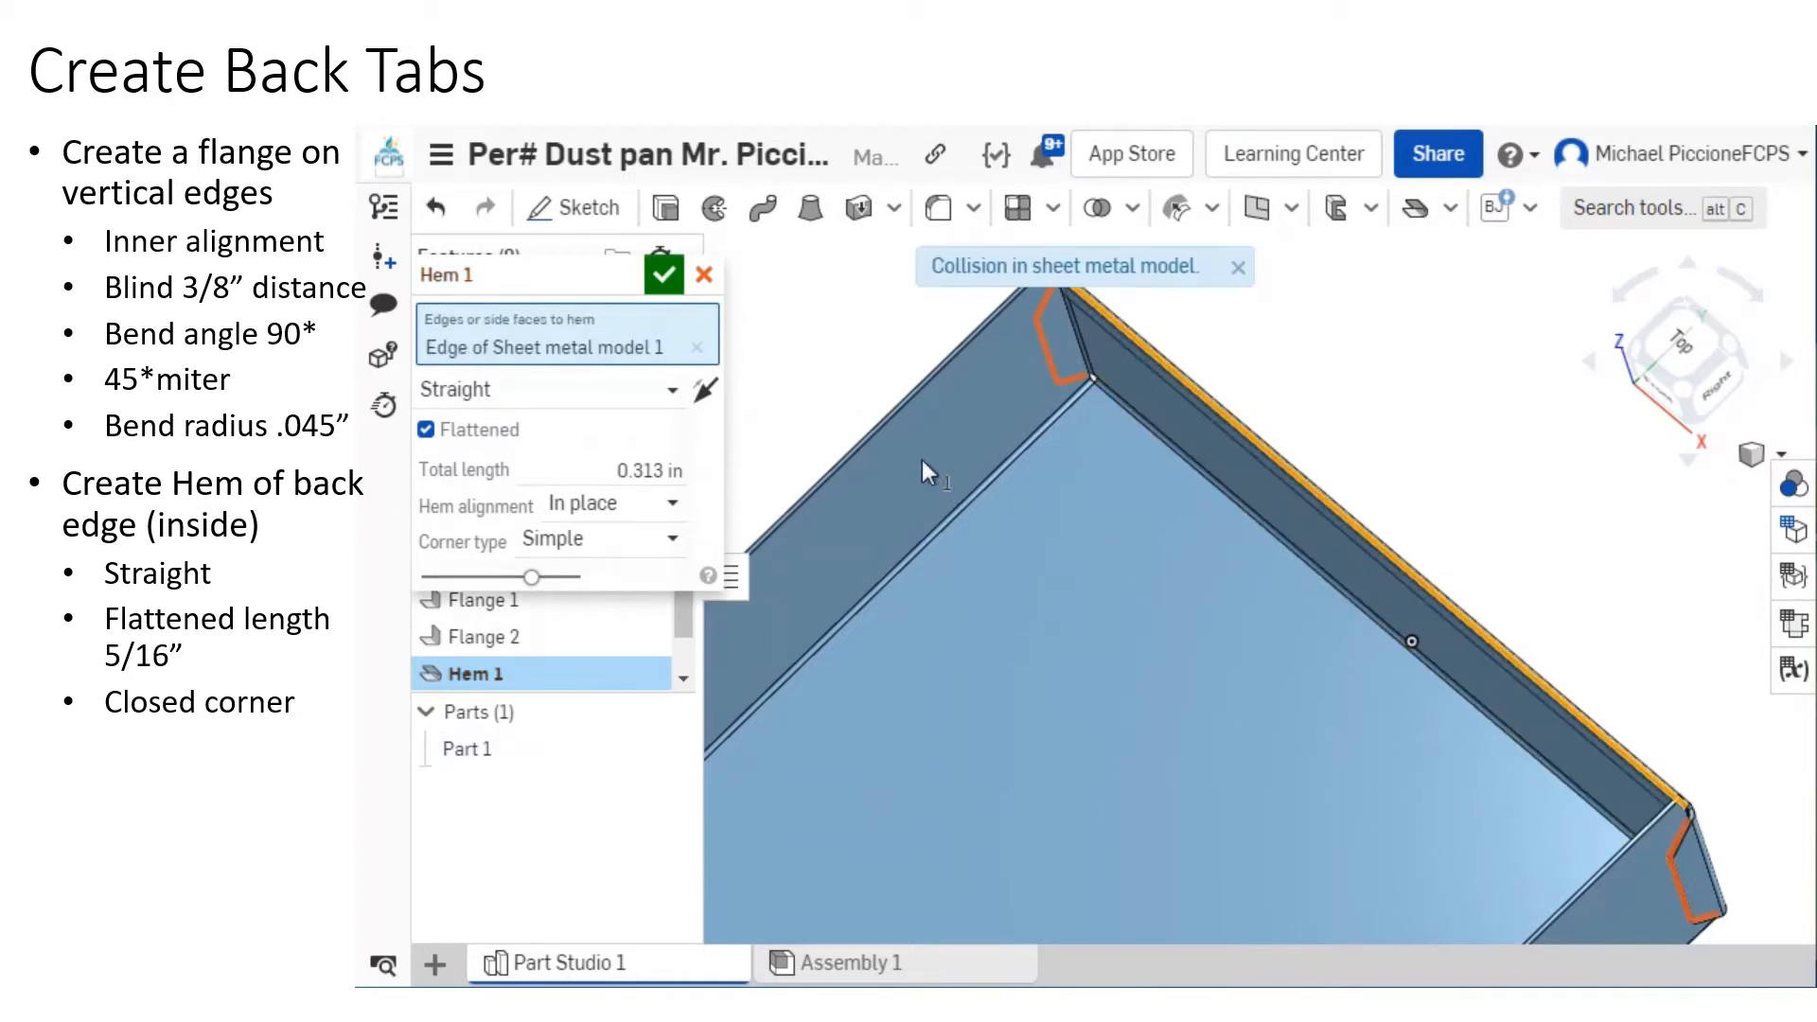
Try the hem's direction flip and its unflattened form, and return it to a flattened hem on the inside.
{"action": "left_click", "coordinate": [532, 395]}
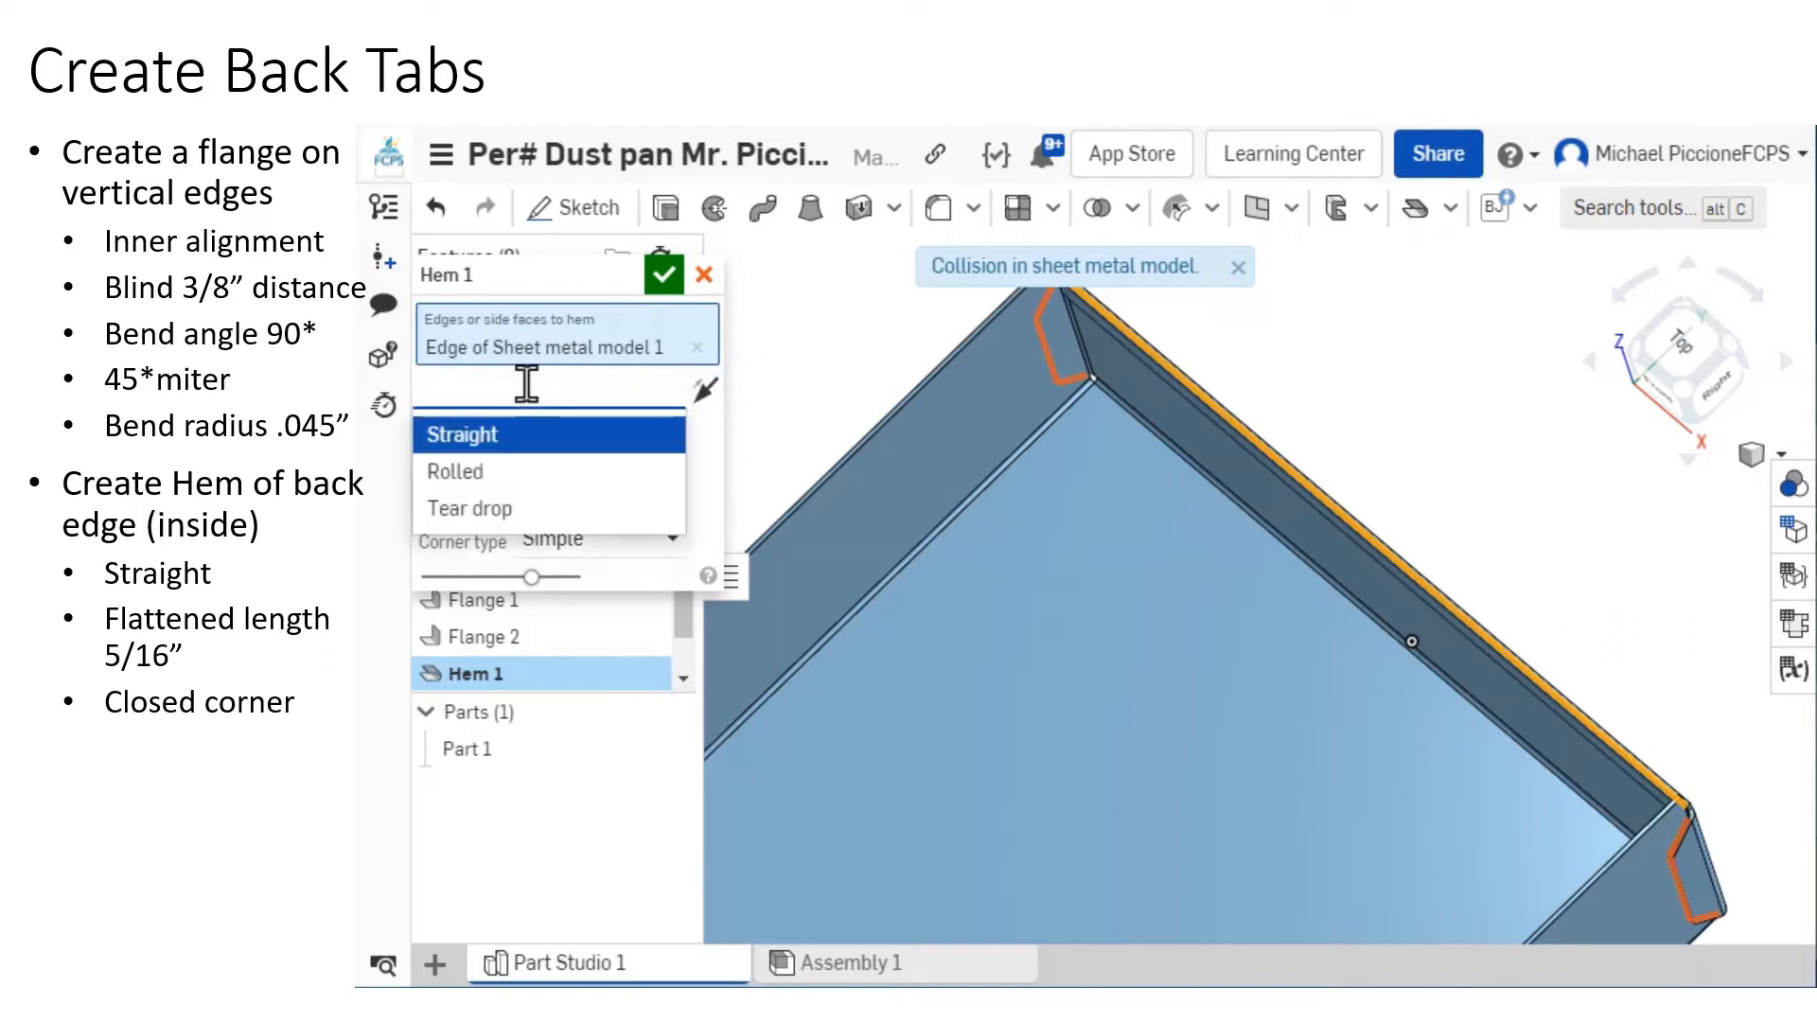
{"action": "left_click", "coordinate": [701, 390]}
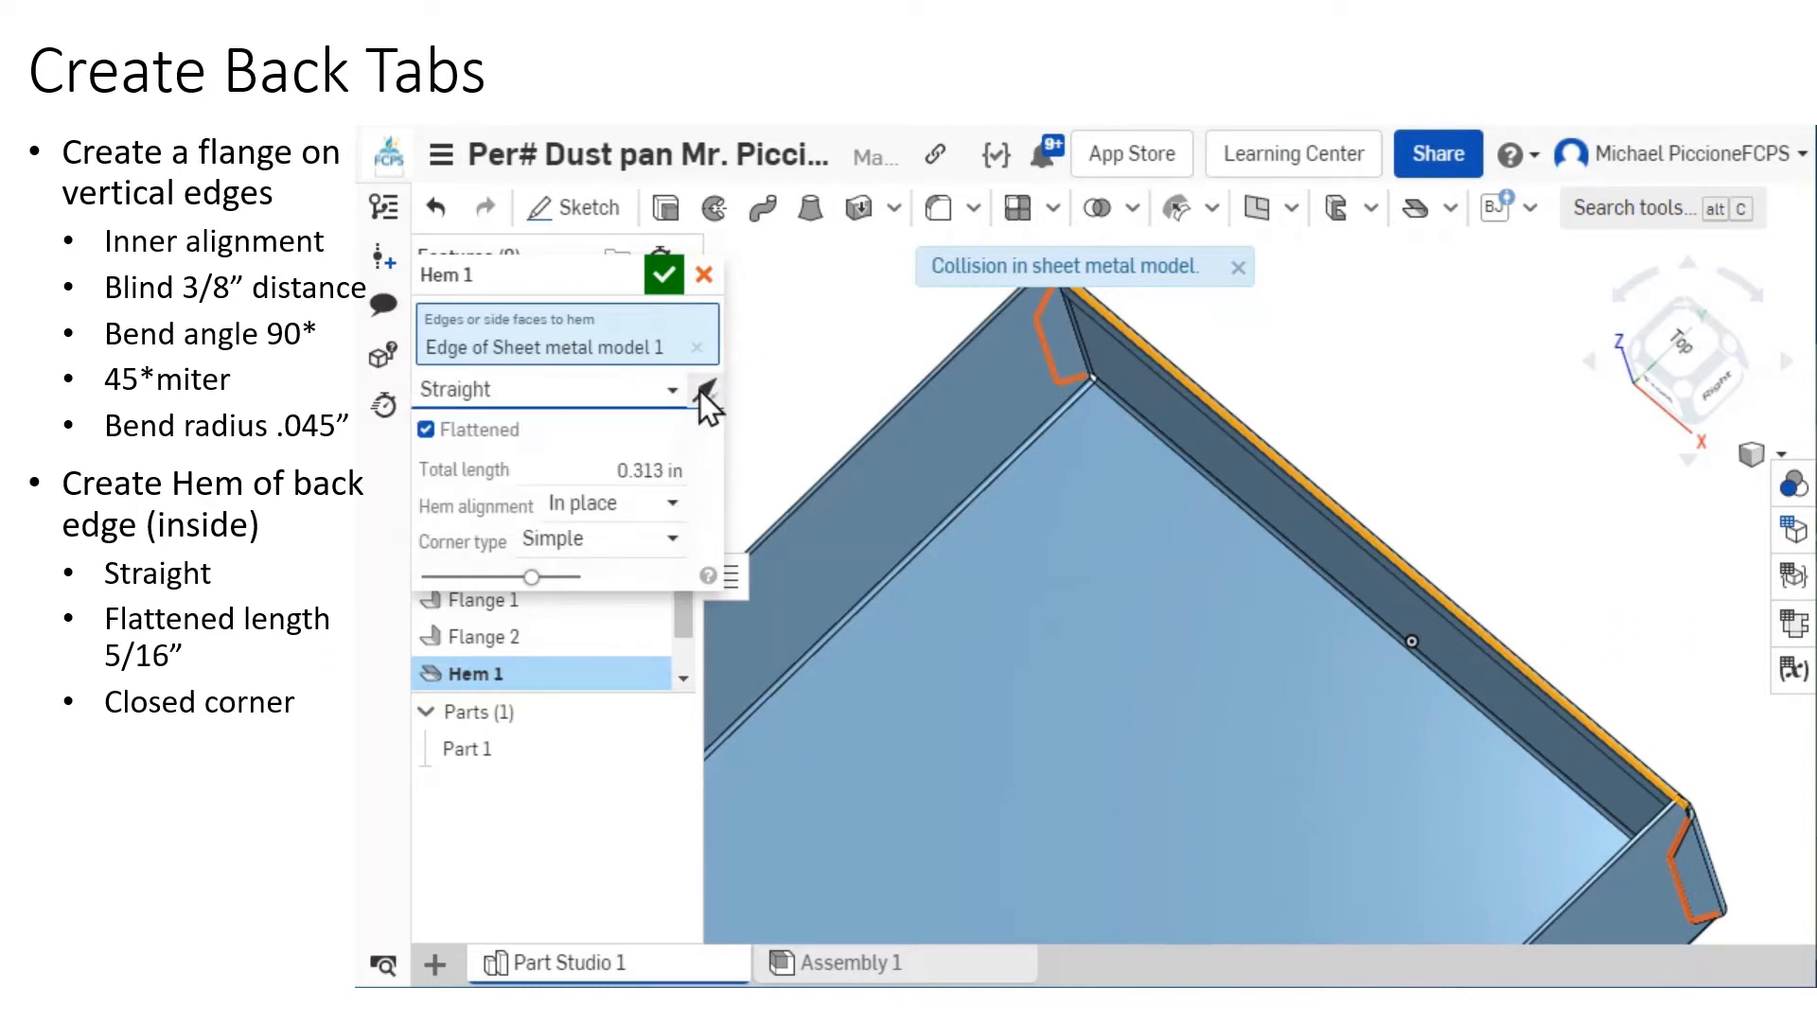
{"action": "left_click", "coordinate": [702, 391]}
{"action": "scroll", "coordinate": [1330, 522], "scroll_direction": "up", "scroll_amount": 3}
{"action": "scroll", "coordinate": [1331, 525], "scroll_direction": "down", "scroll_amount": 2}
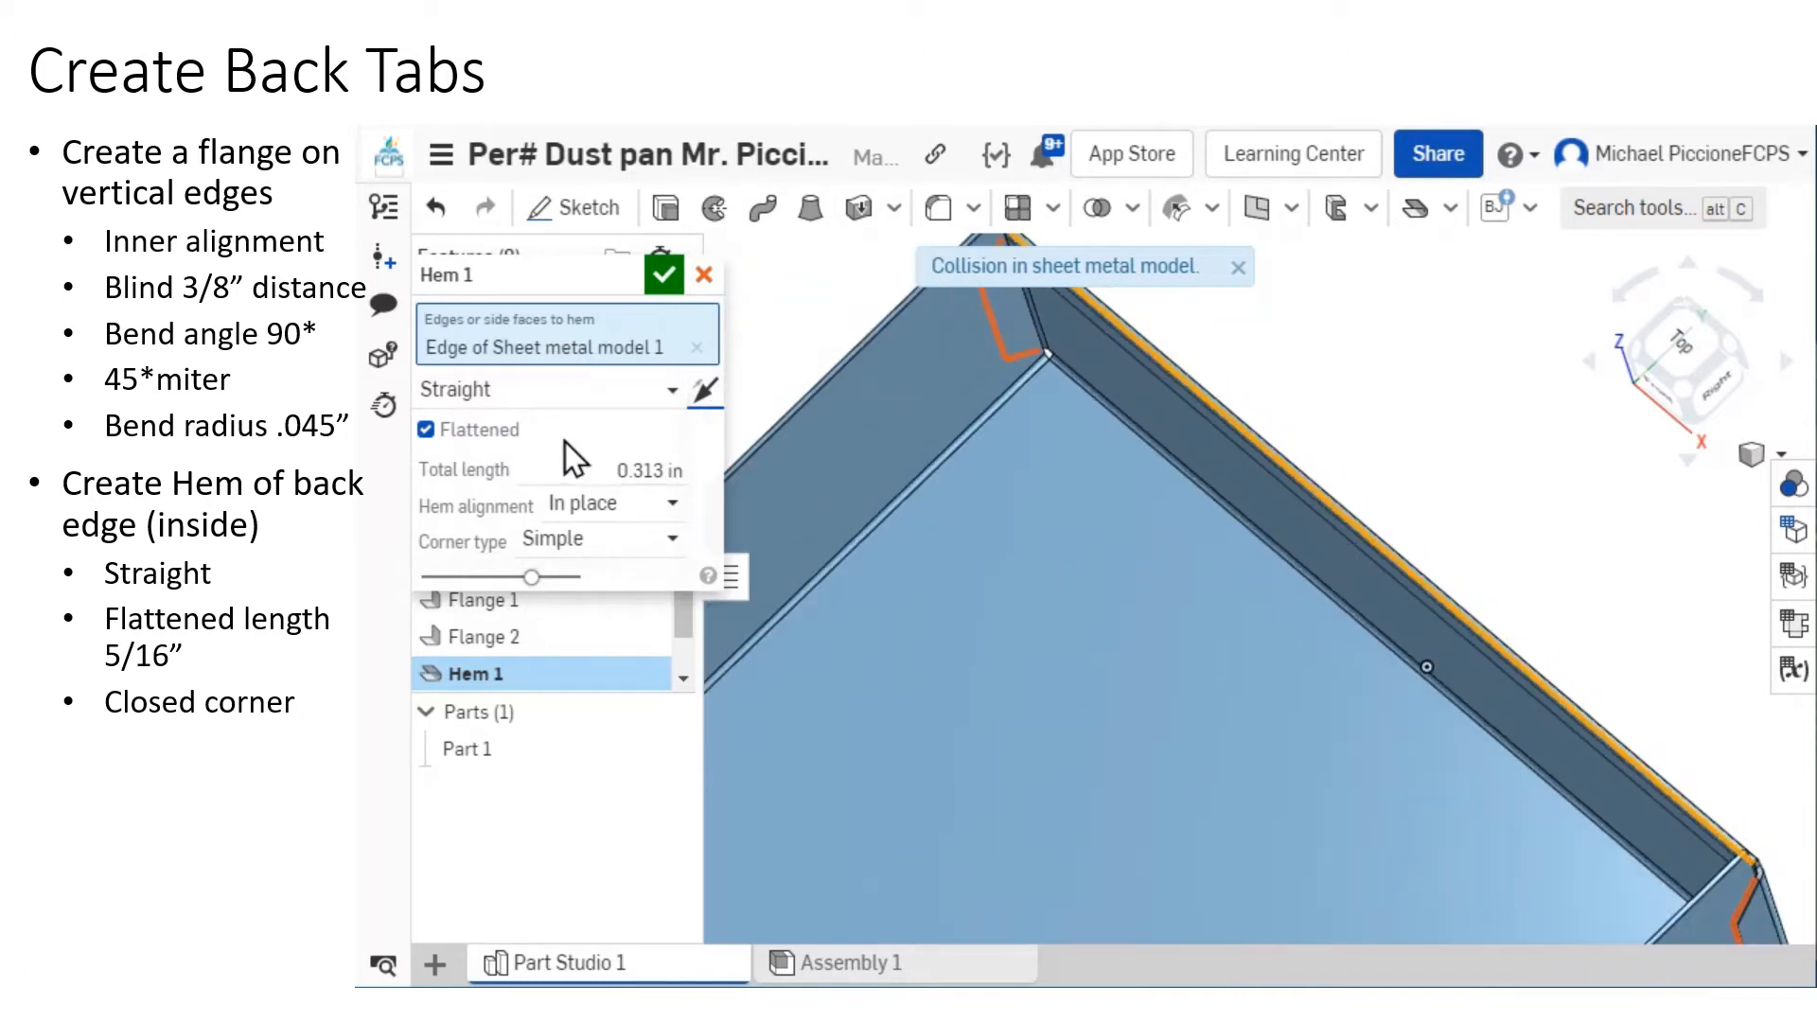
{"action": "left_click", "coordinate": [426, 431]}
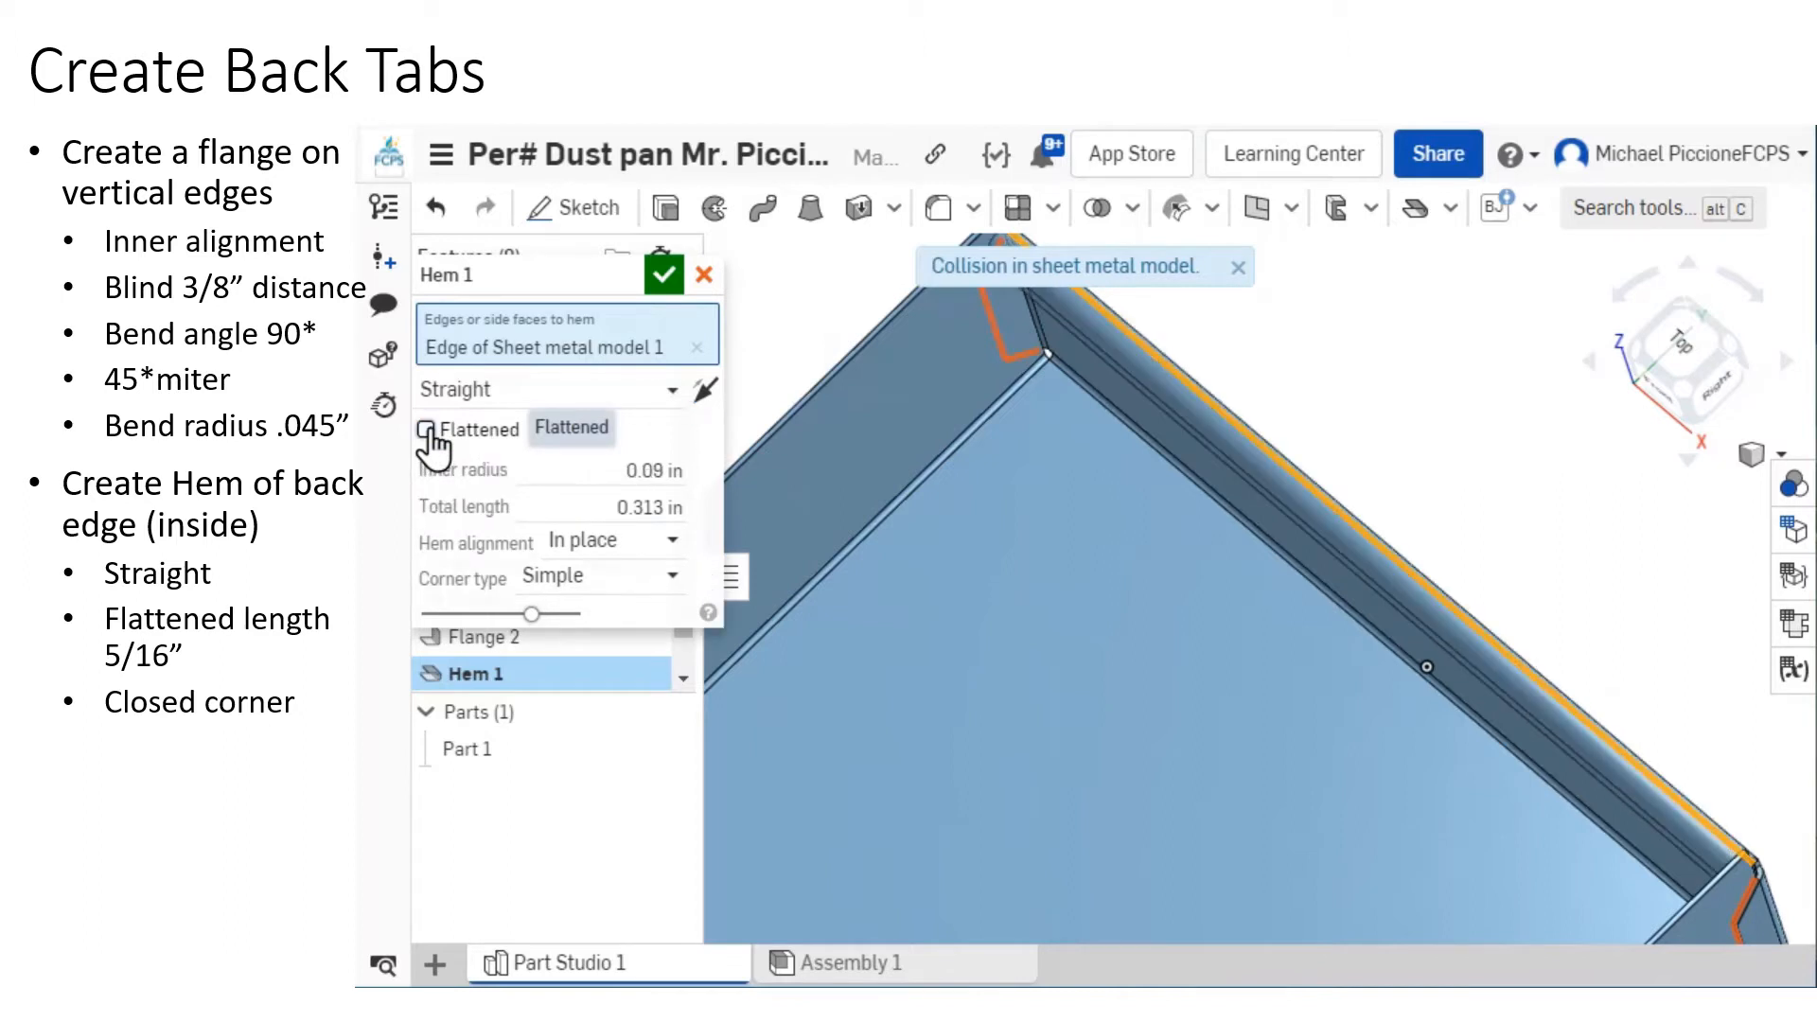
{"action": "left_click", "coordinate": [426, 431]}
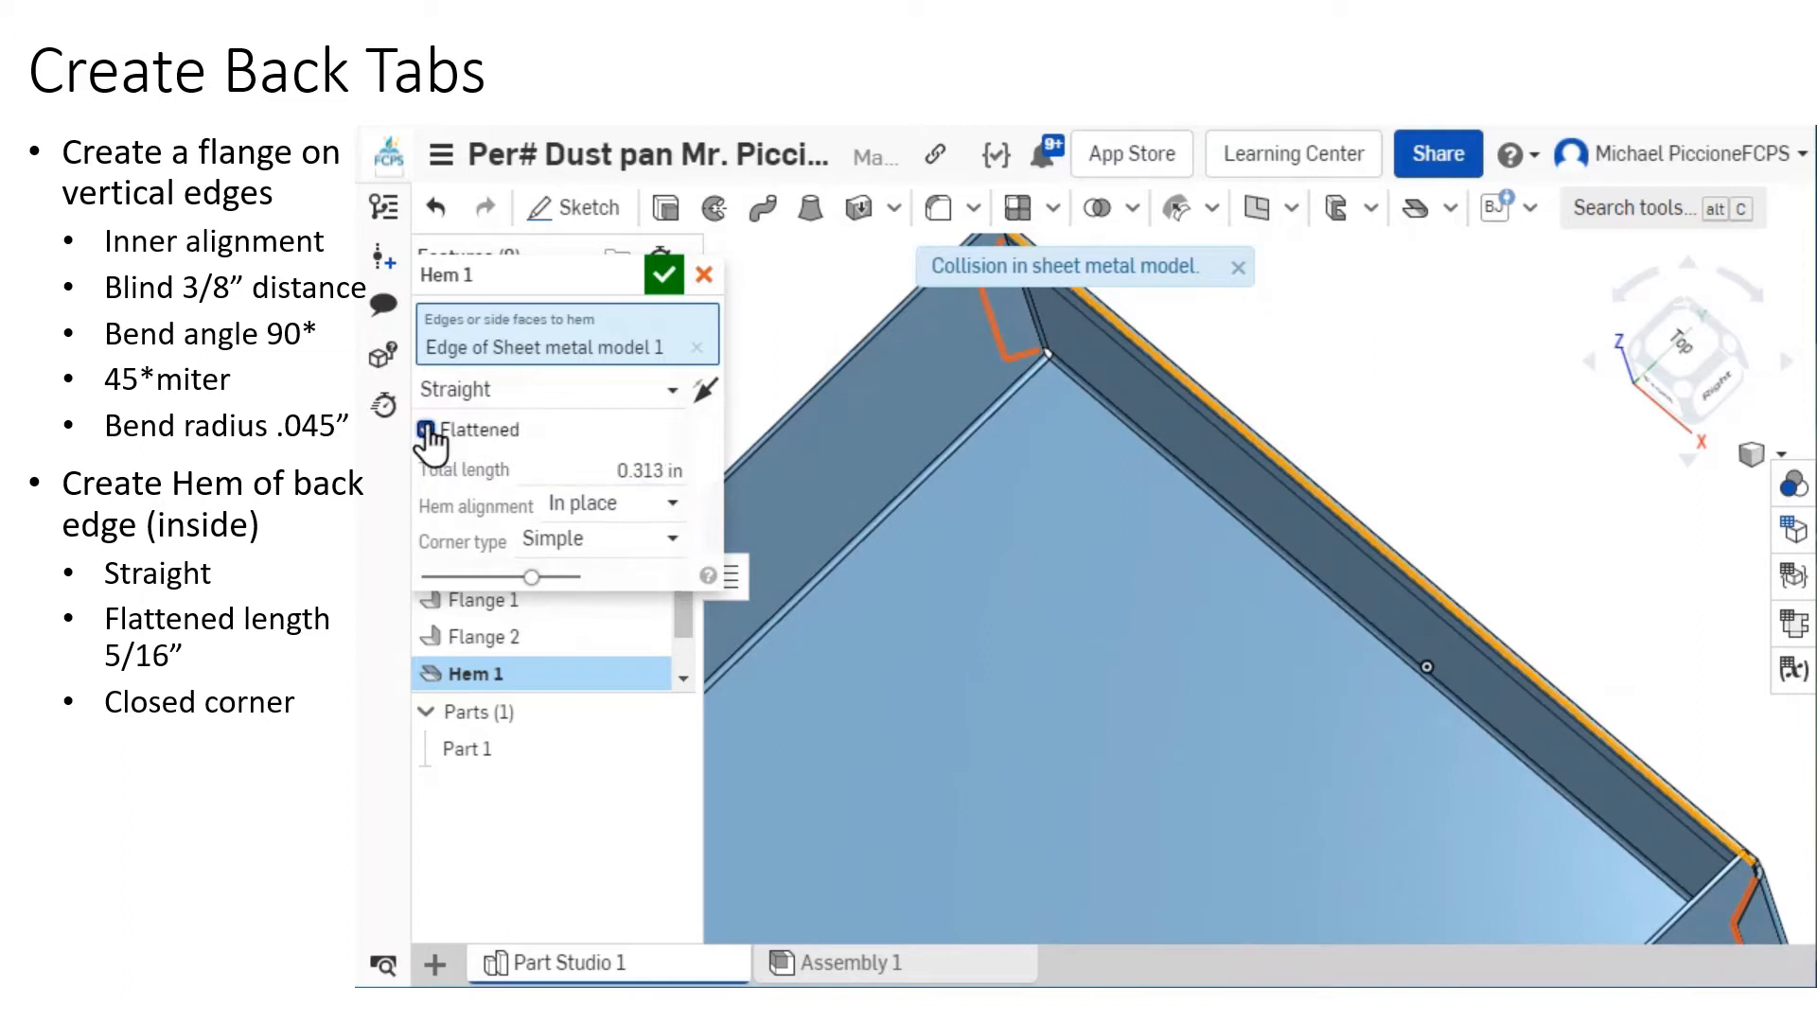
Try the Rolled hem type on the back edge and return the type to Straight.
{"action": "left_click", "coordinate": [592, 390]}
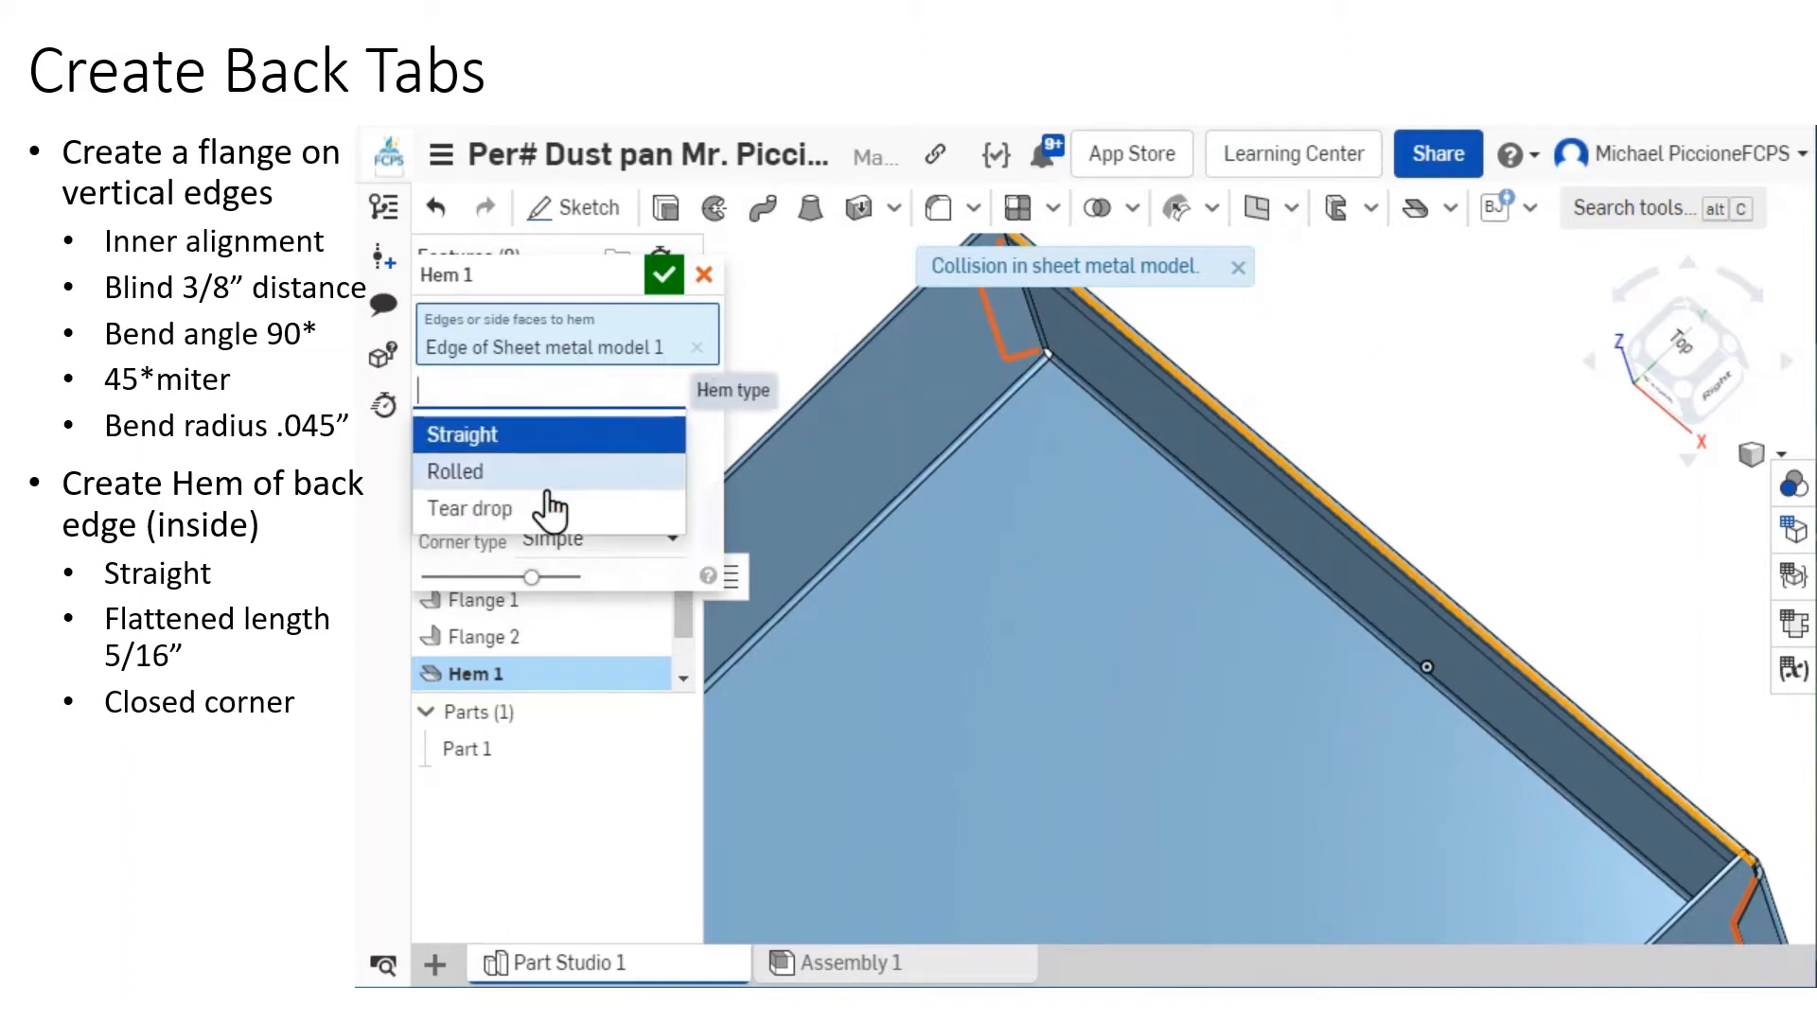
{"action": "left_click", "coordinate": [596, 476]}
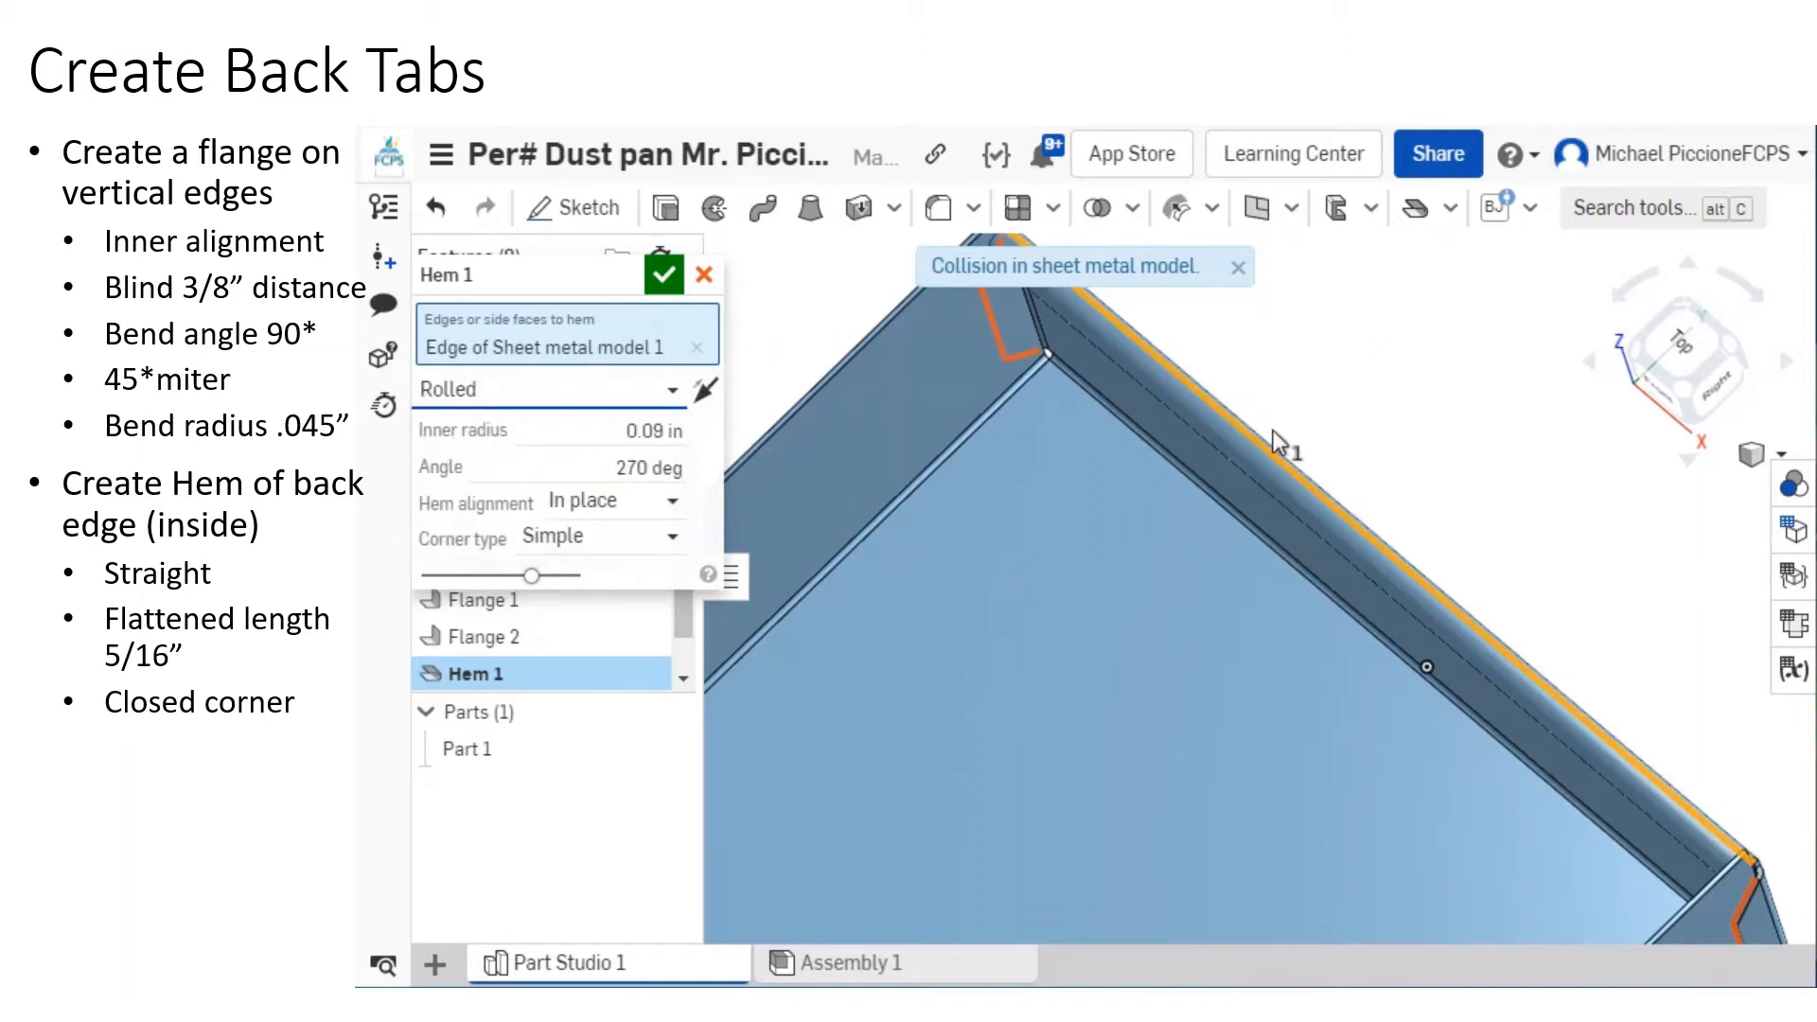
{"action": "right_click_drag", "start_coordinate": [1274, 431], "coordinate": [1247, 388]}
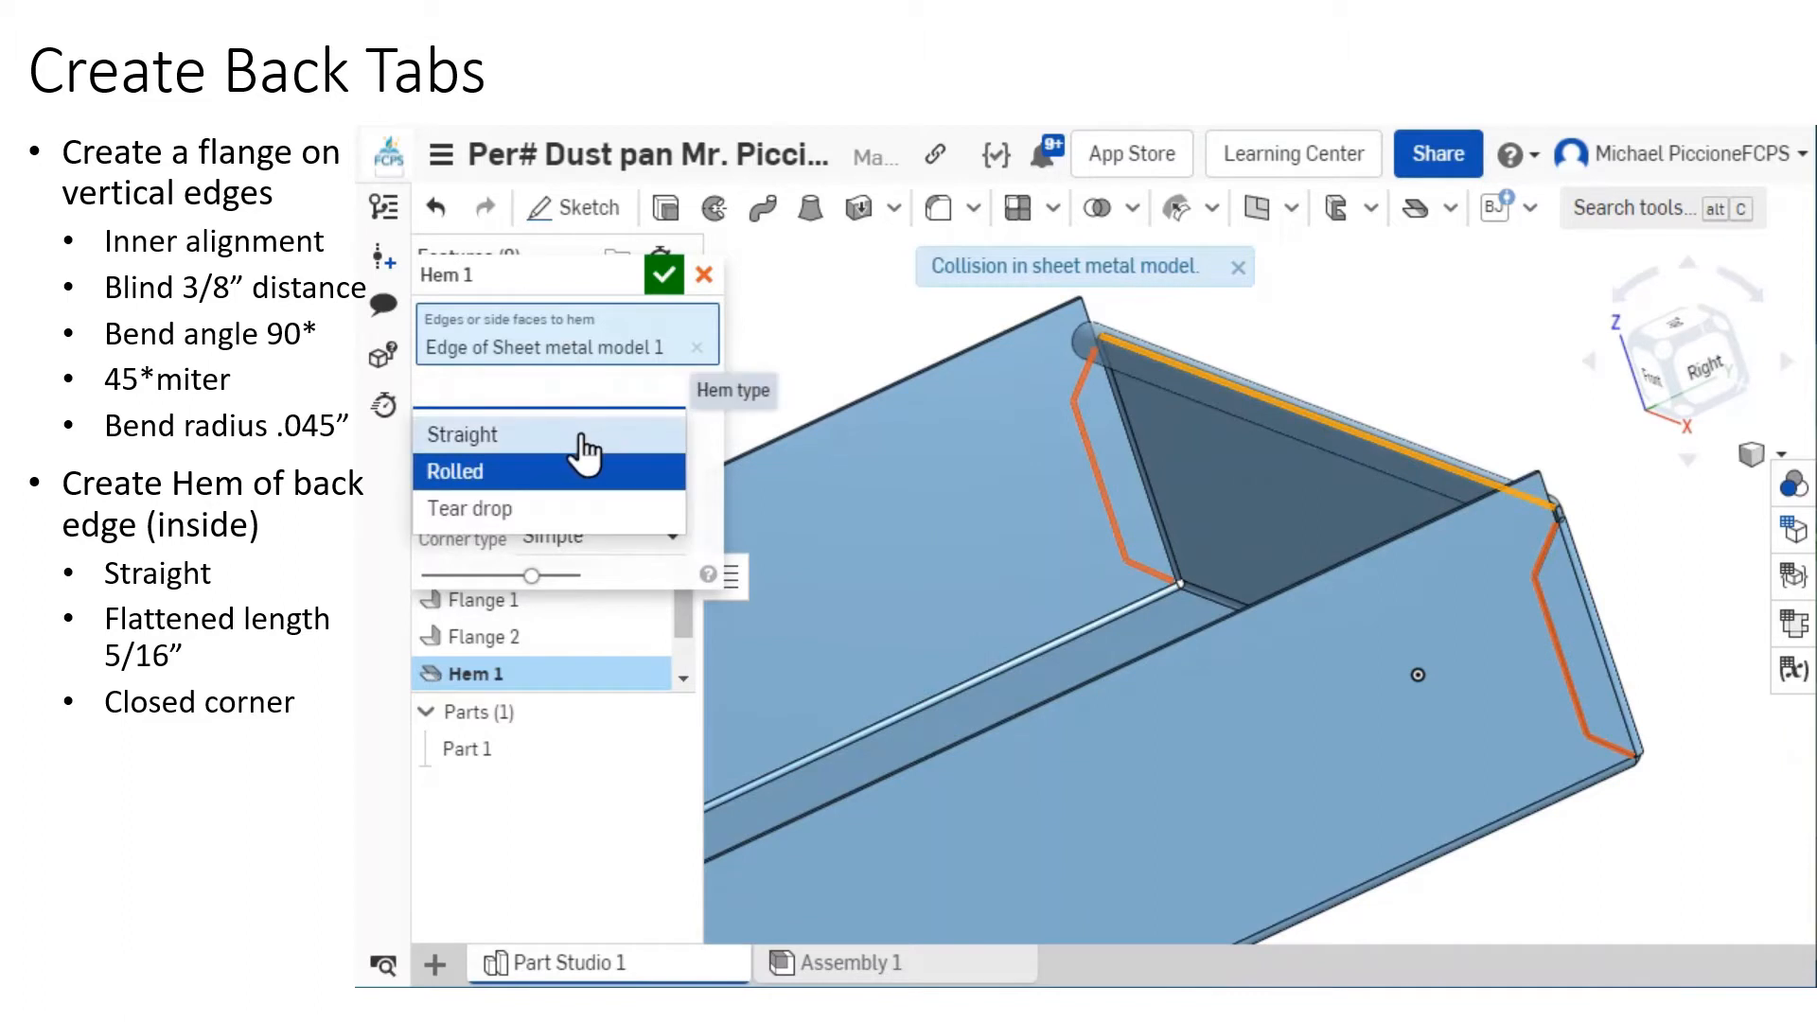
{"action": "left_click", "coordinate": [585, 435]}
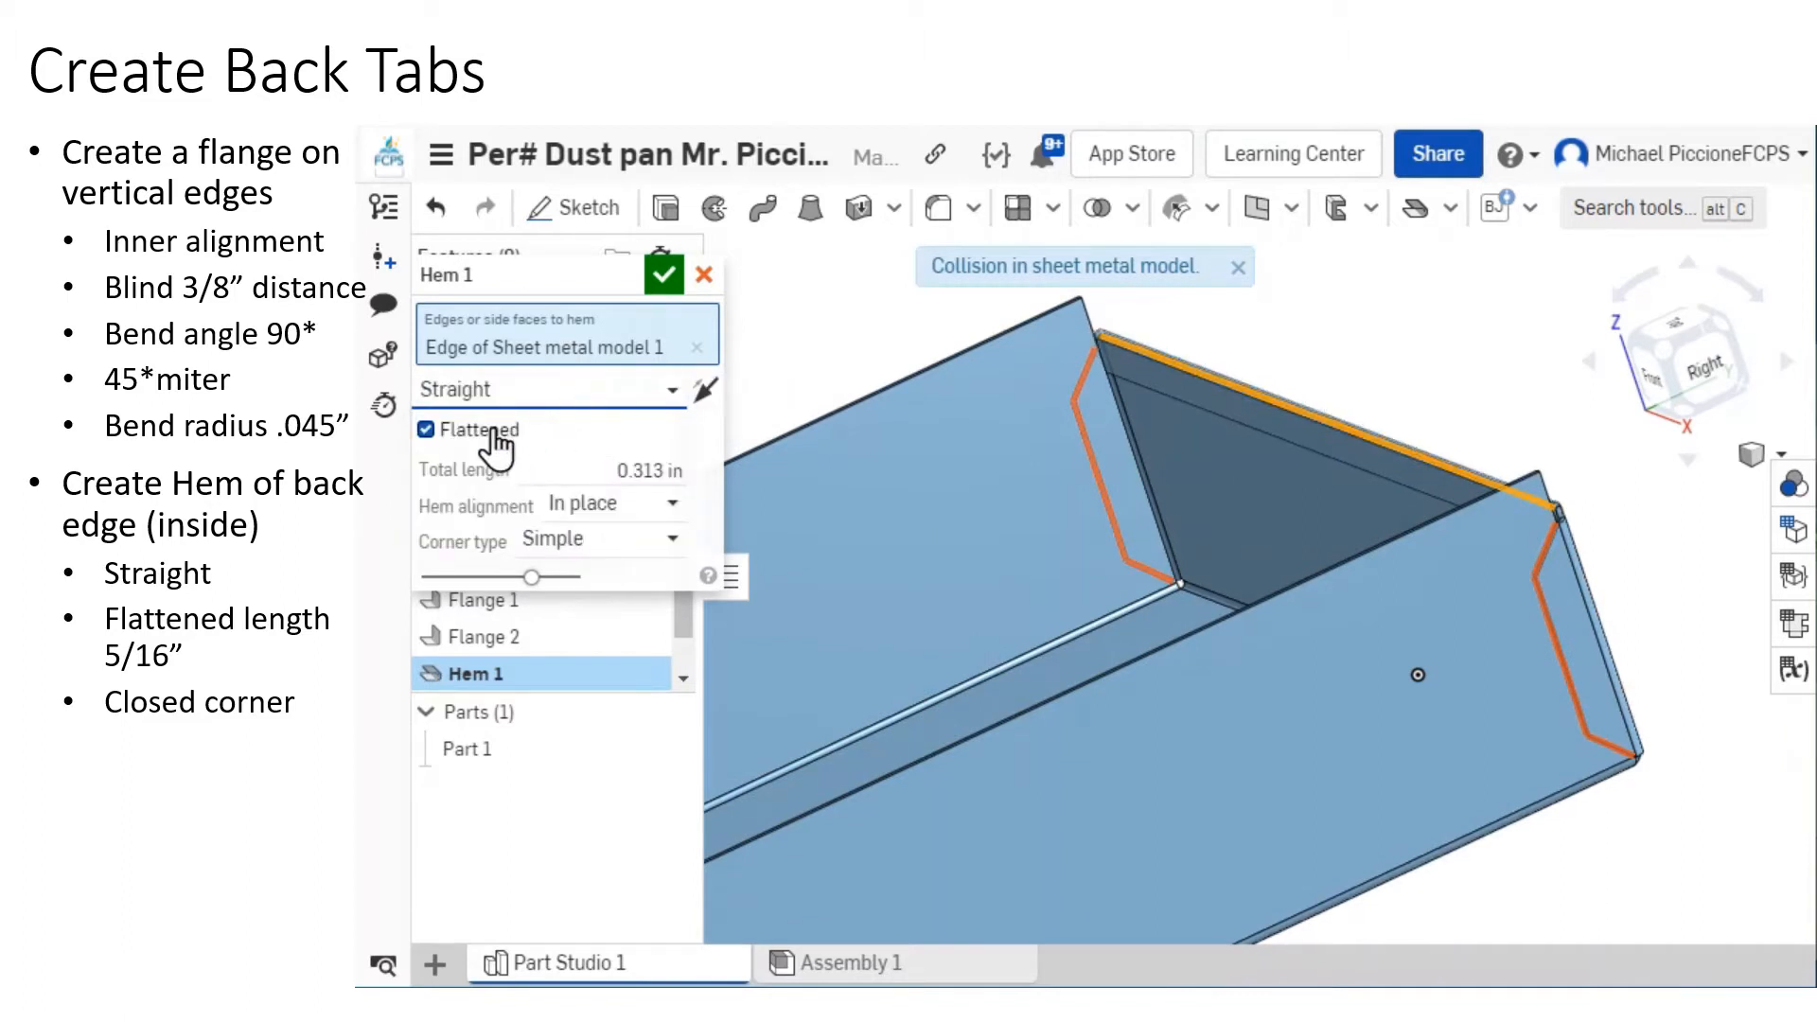
{"action": "left_click", "coordinate": [570, 466]}
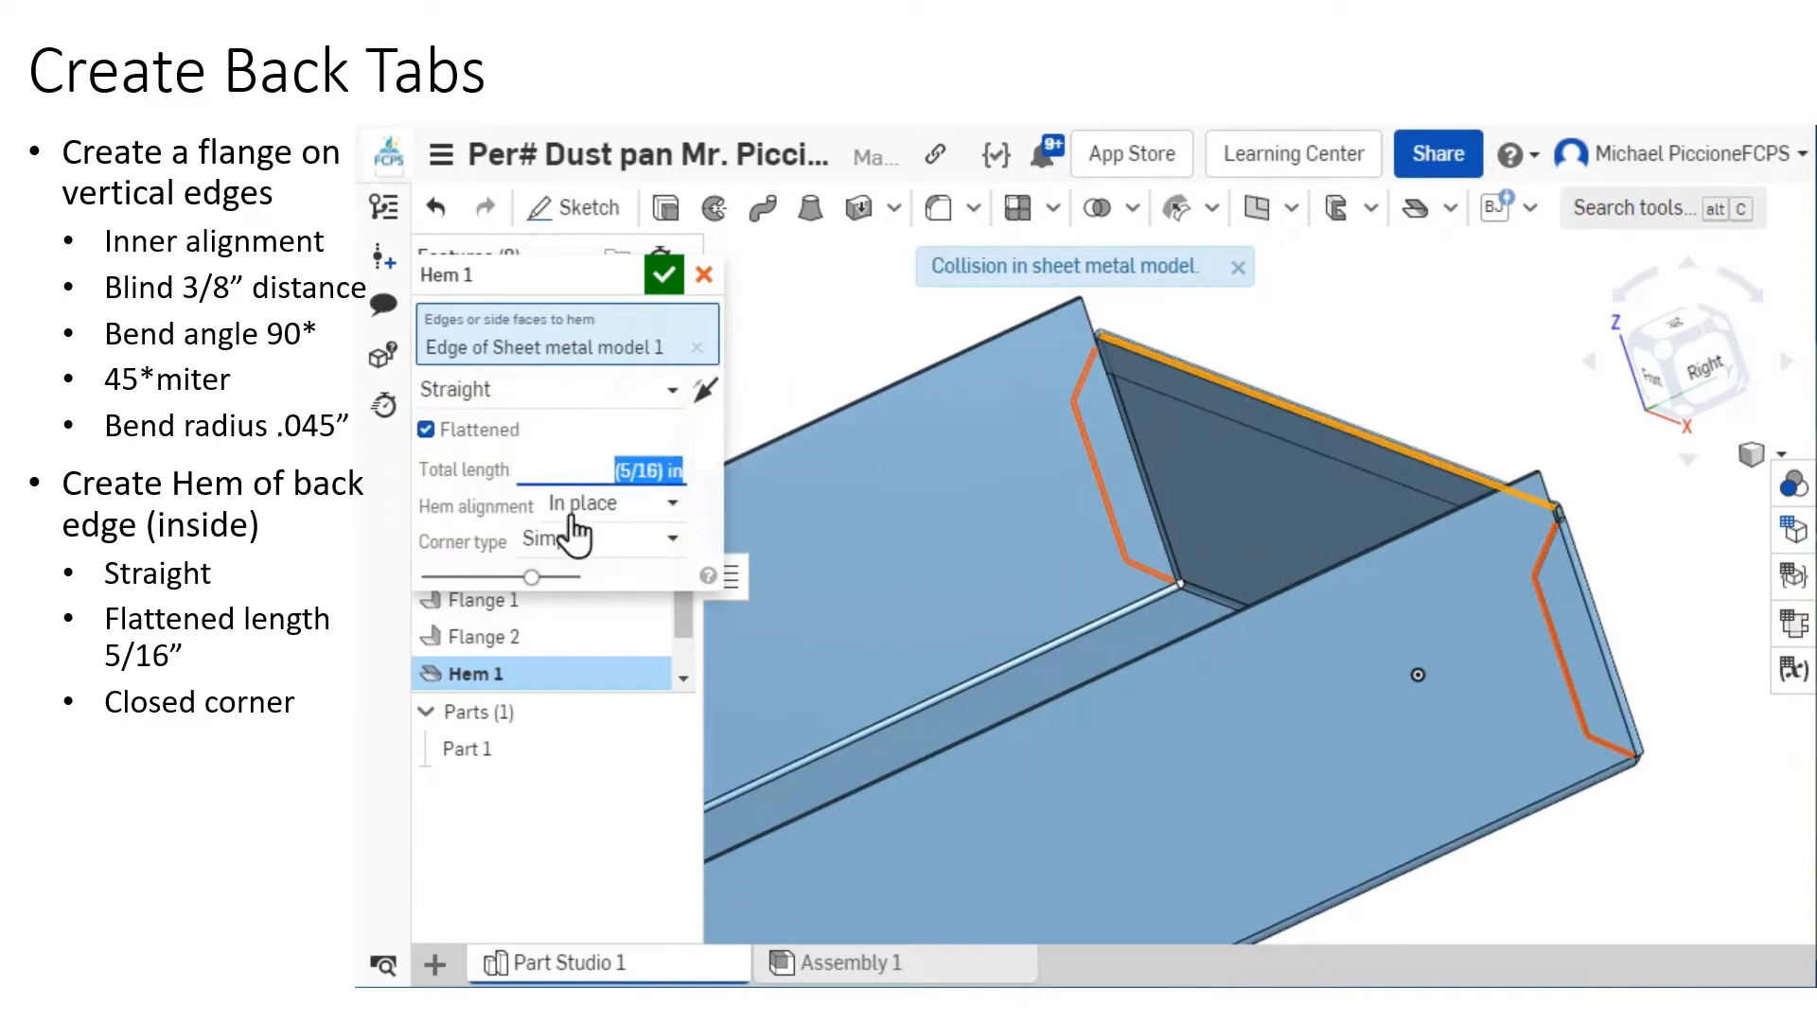
Compare the Outer and In place alignments at the hem's corner and set the hem alignment to Outer.
{"action": "left_click", "coordinate": [579, 508]}
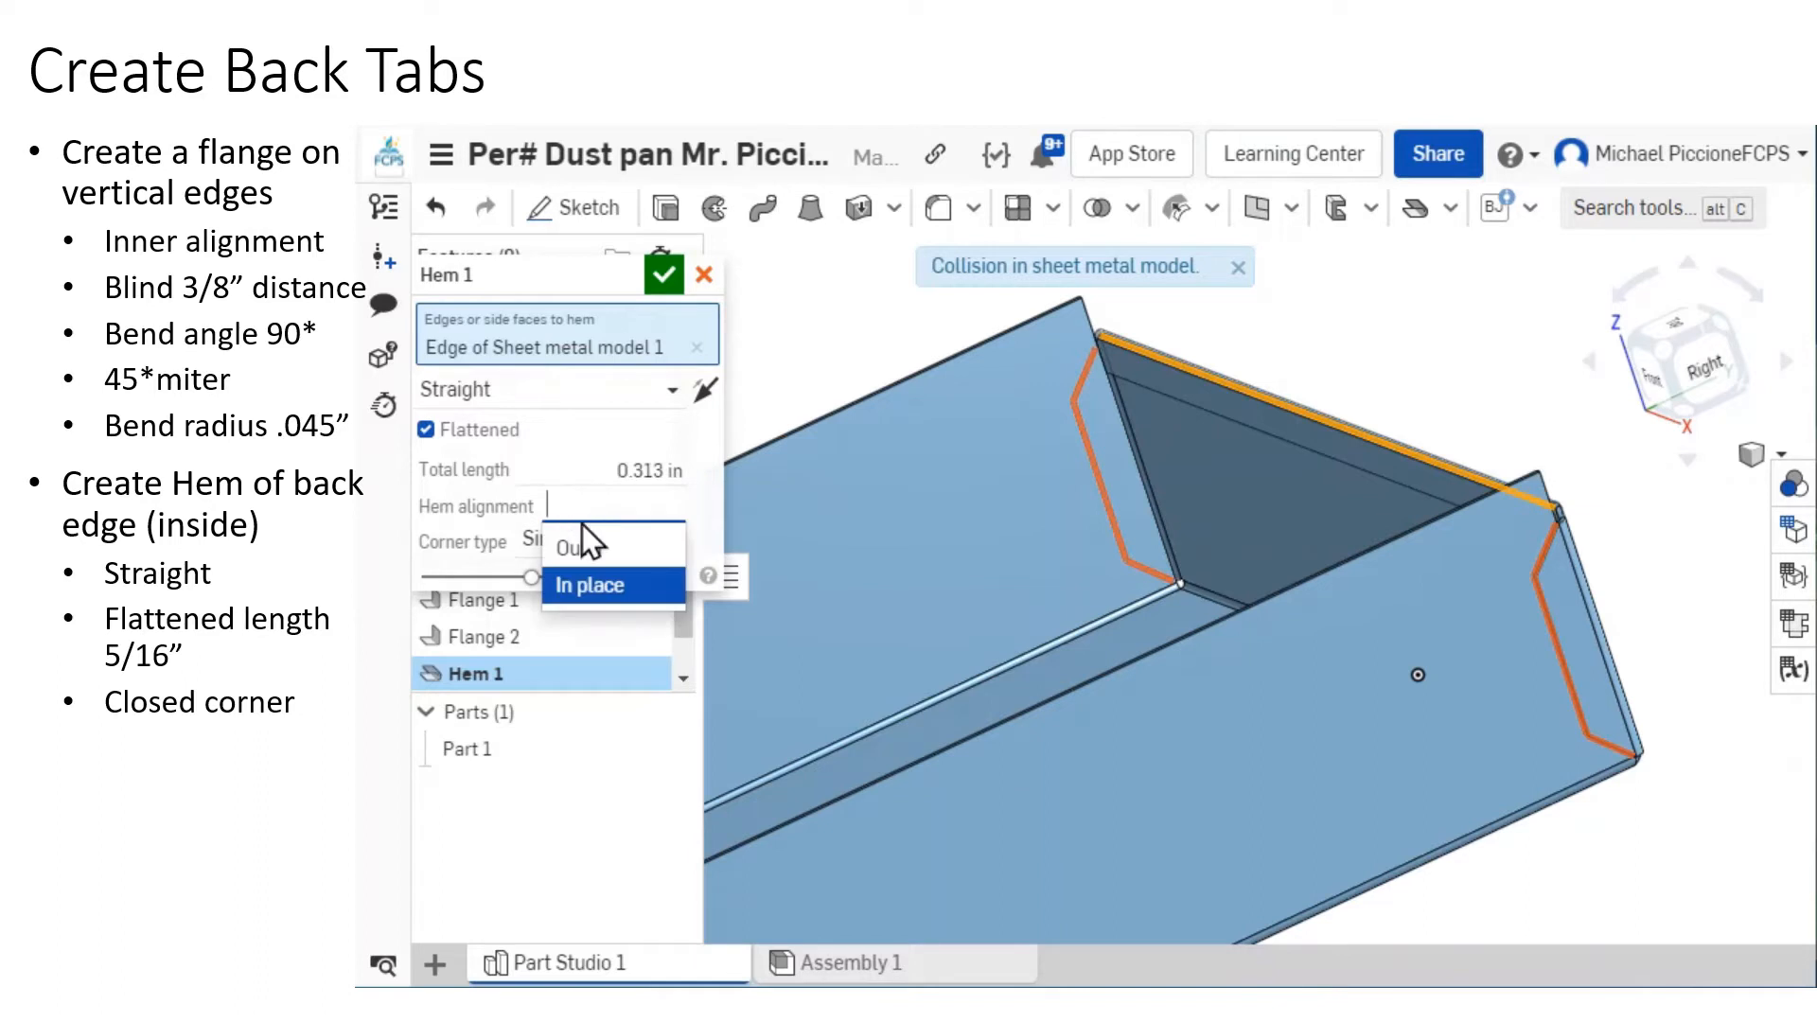
{"action": "left_click", "coordinate": [584, 547]}
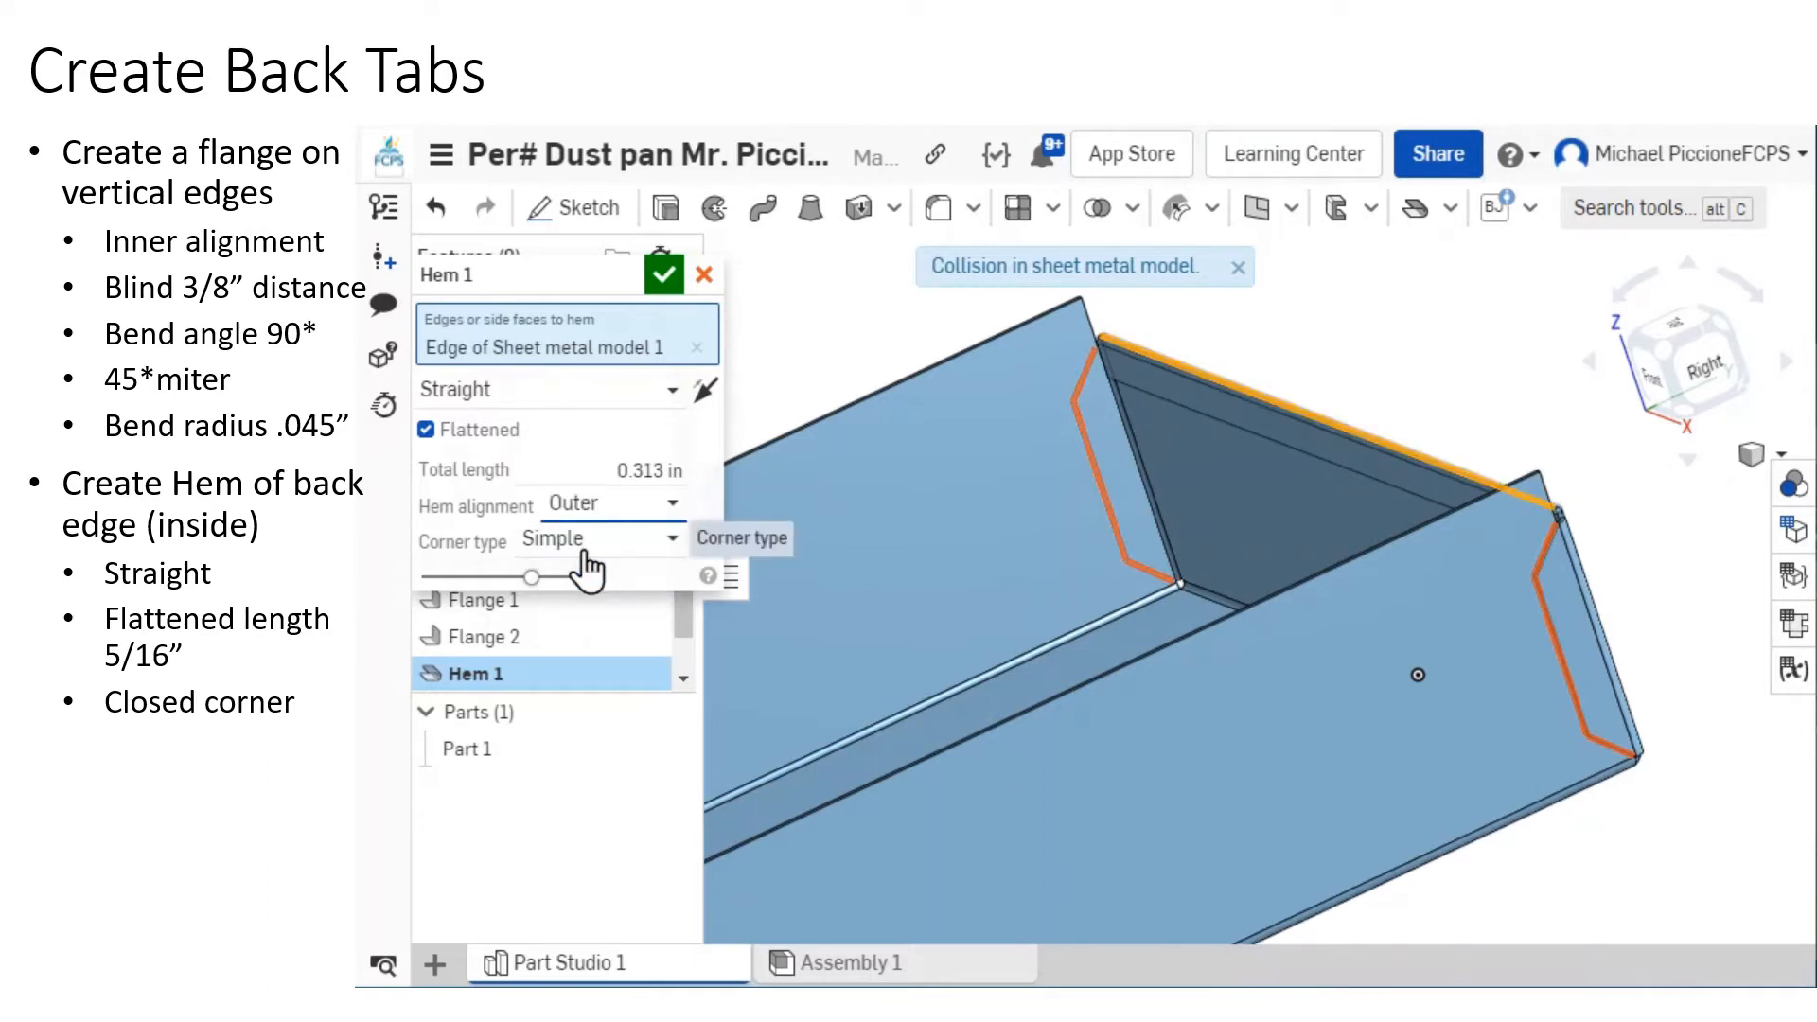
{"action": "right_click_drag", "start_coordinate": [994, 492], "coordinate": [1148, 481]}
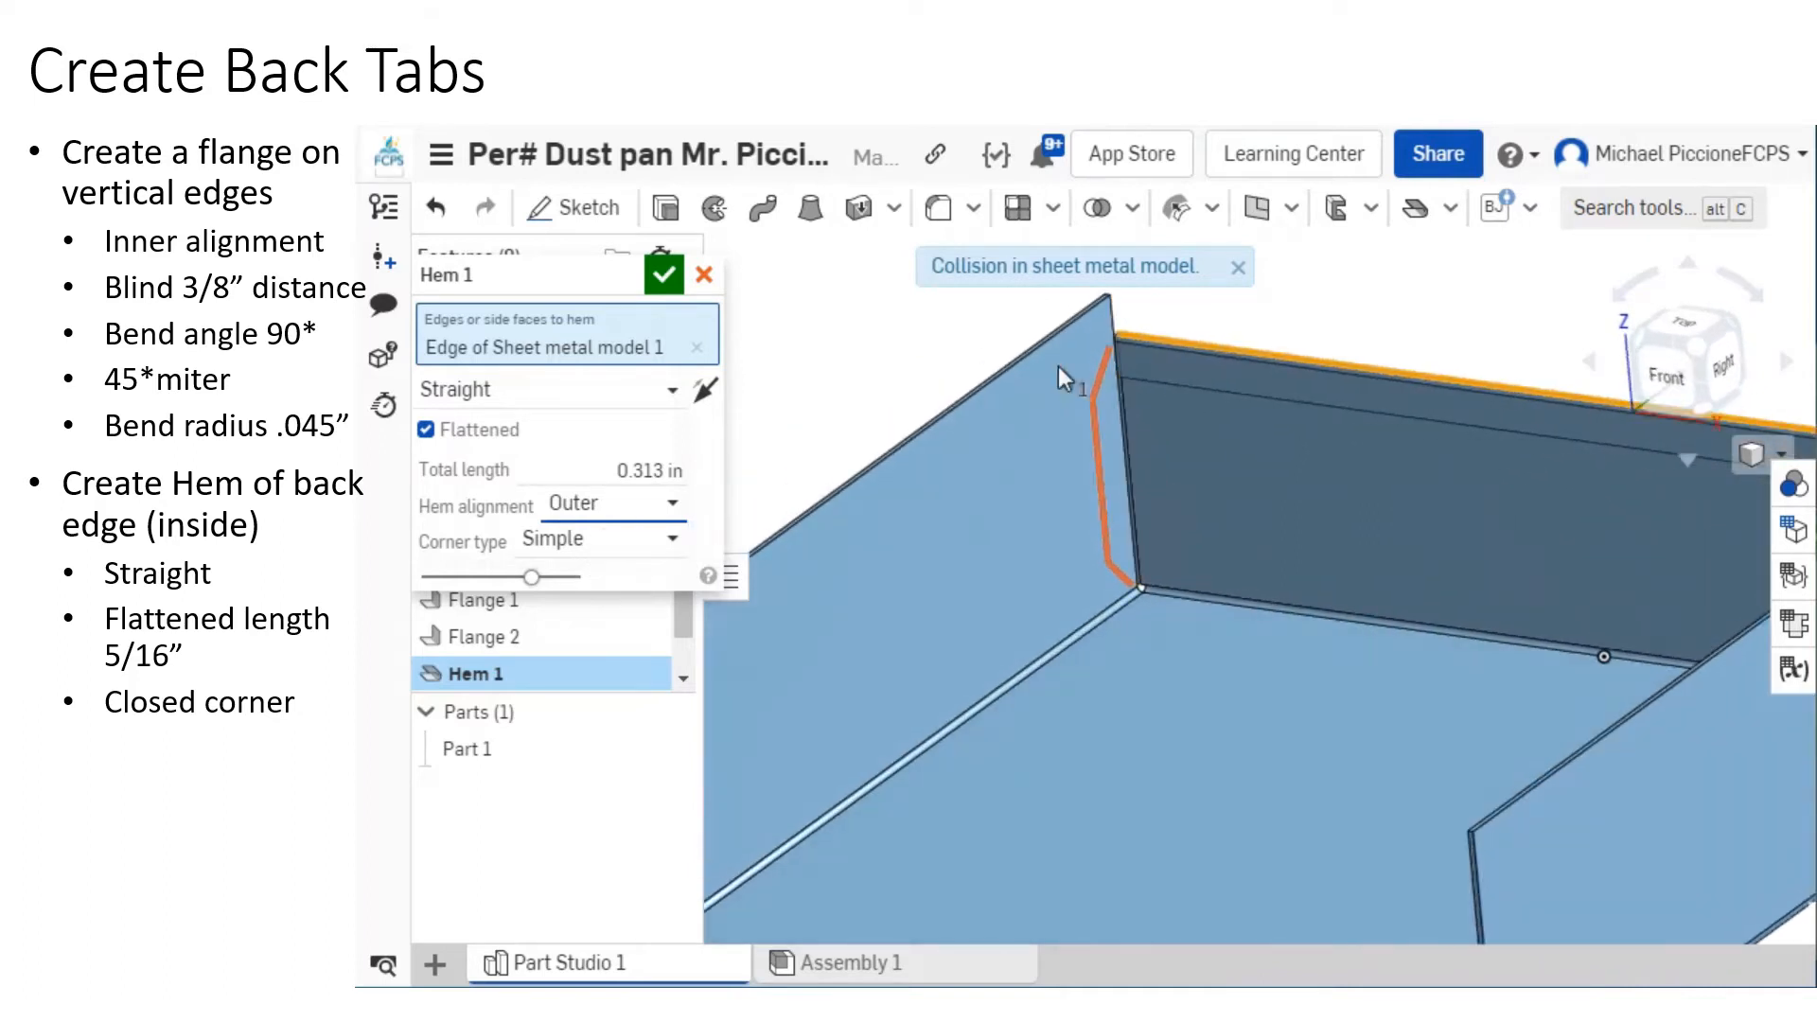
{"action": "scroll", "coordinate": [1094, 350], "scroll_direction": "up", "scroll_amount": 5}
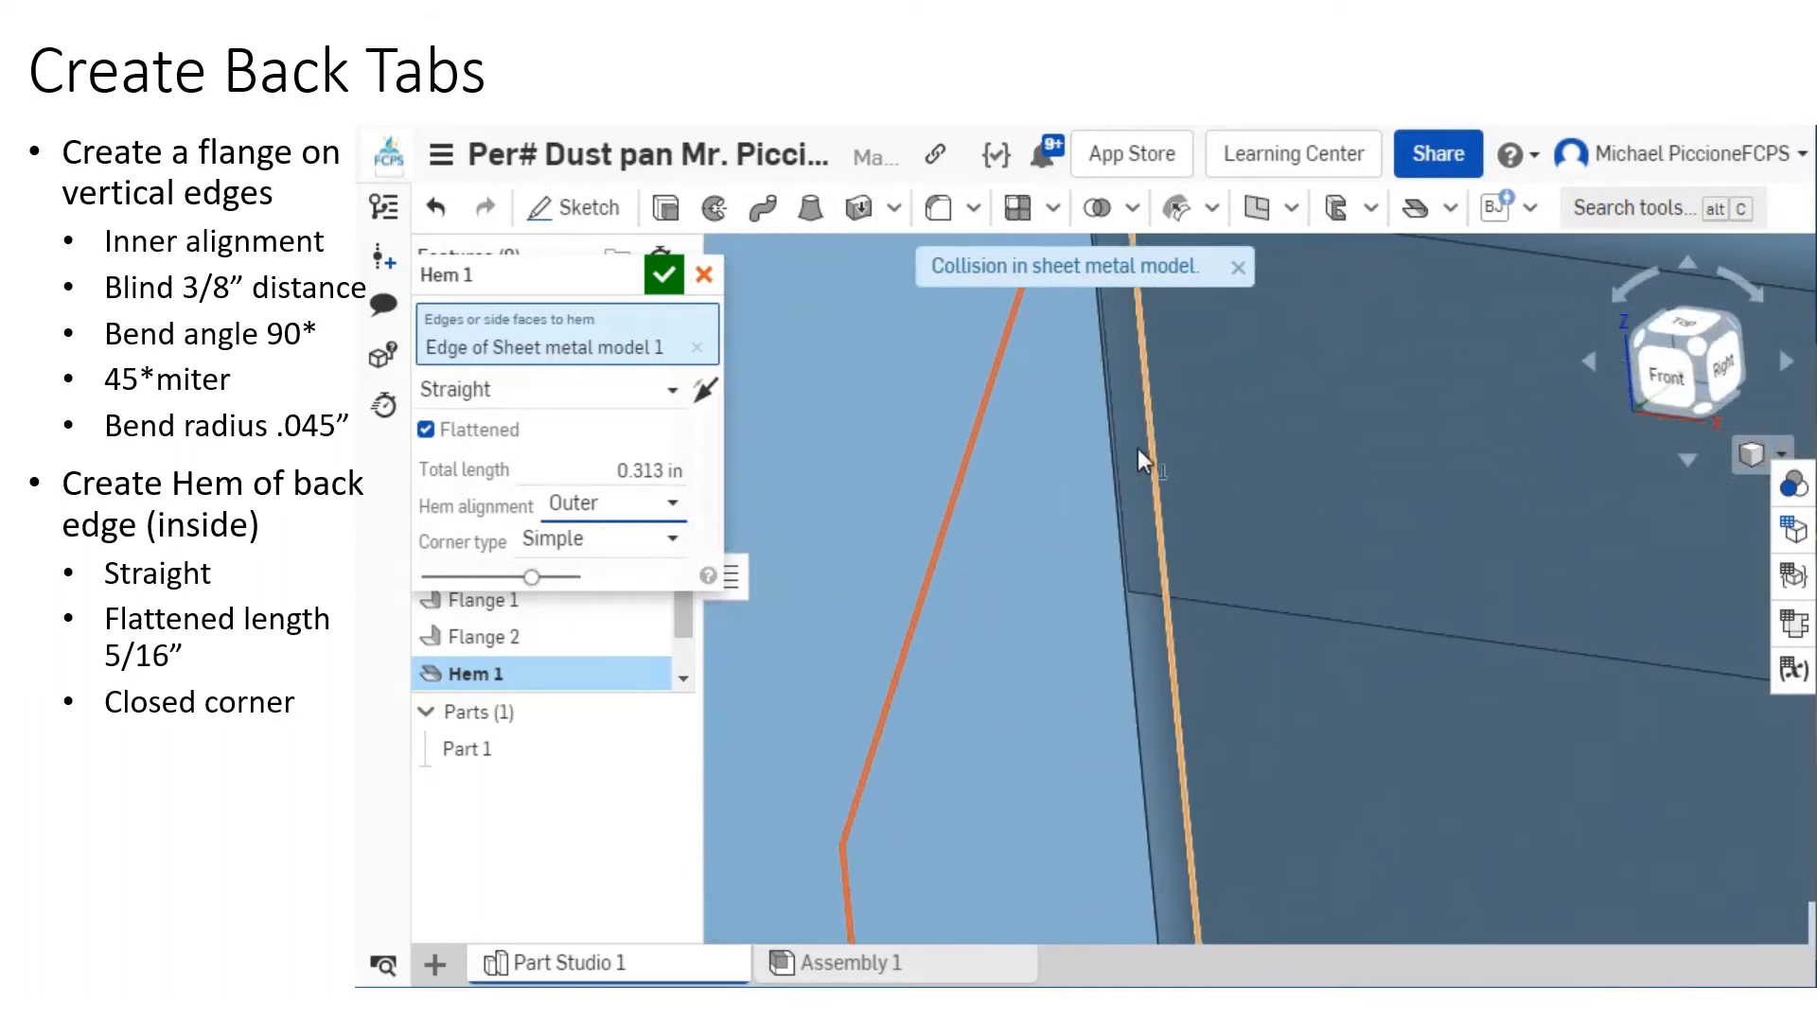
{"action": "left_click", "coordinate": [674, 515]}
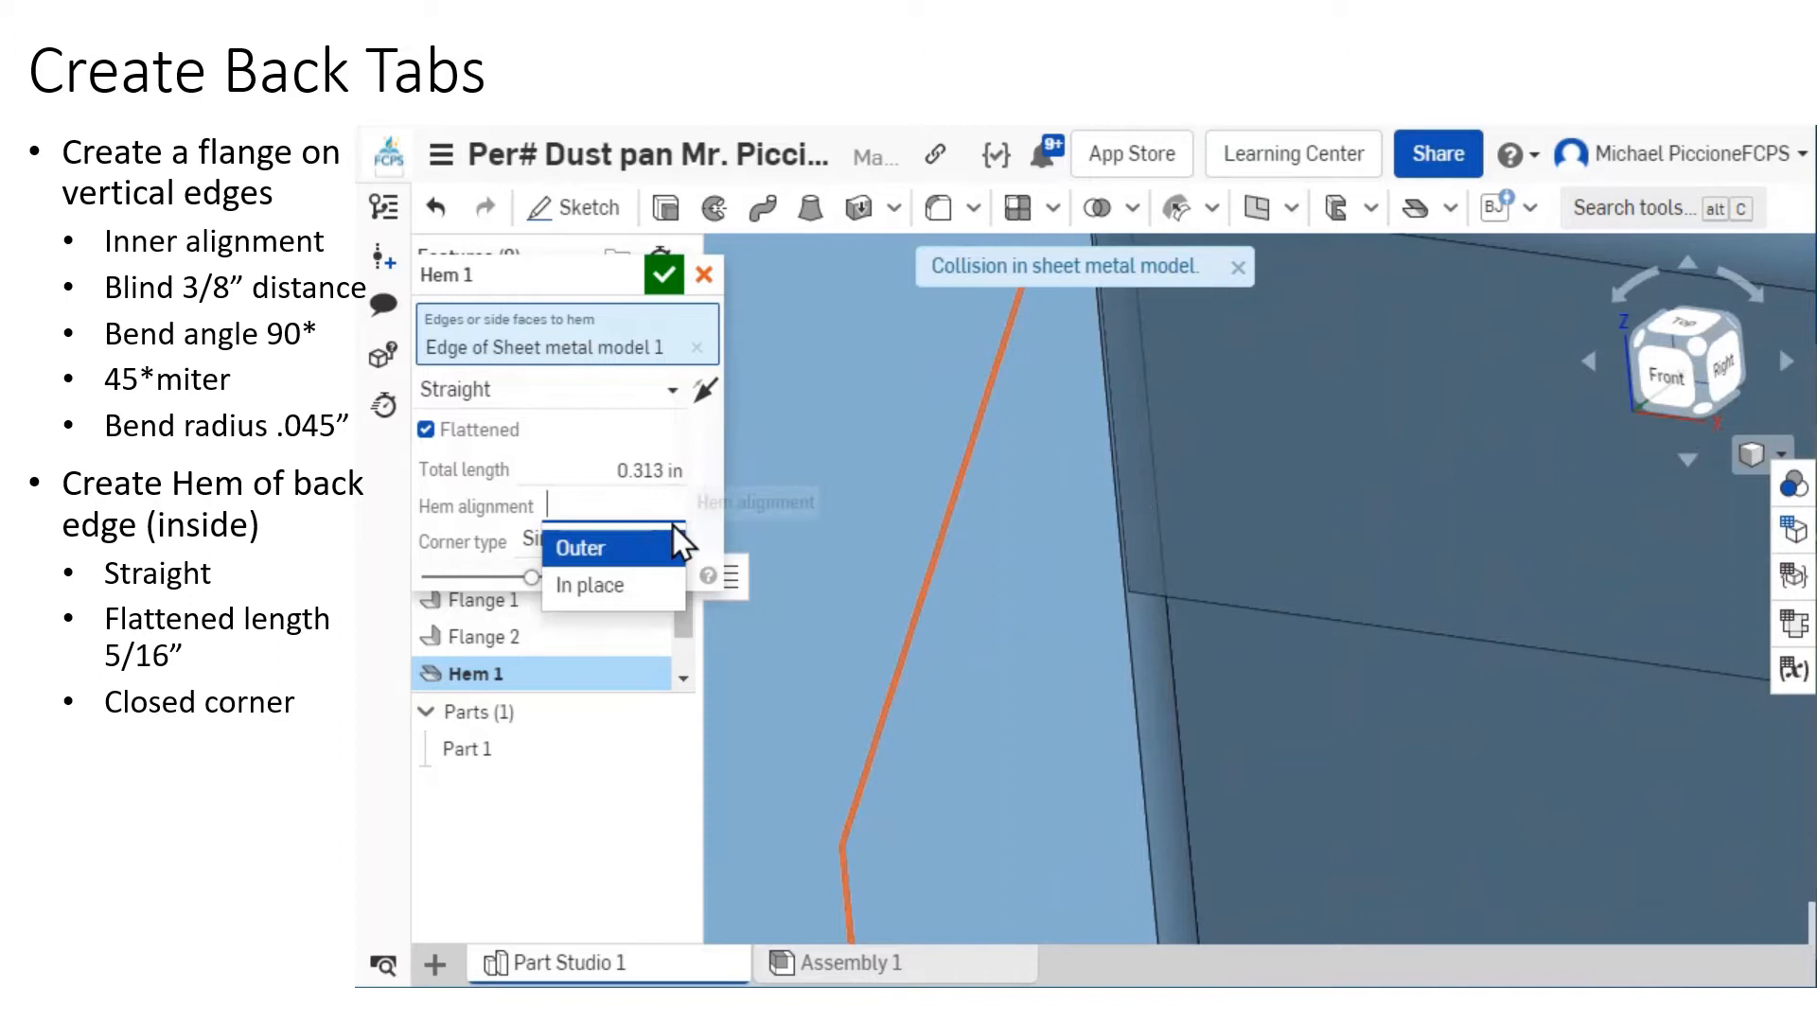
{"action": "left_click", "coordinate": [636, 589]}
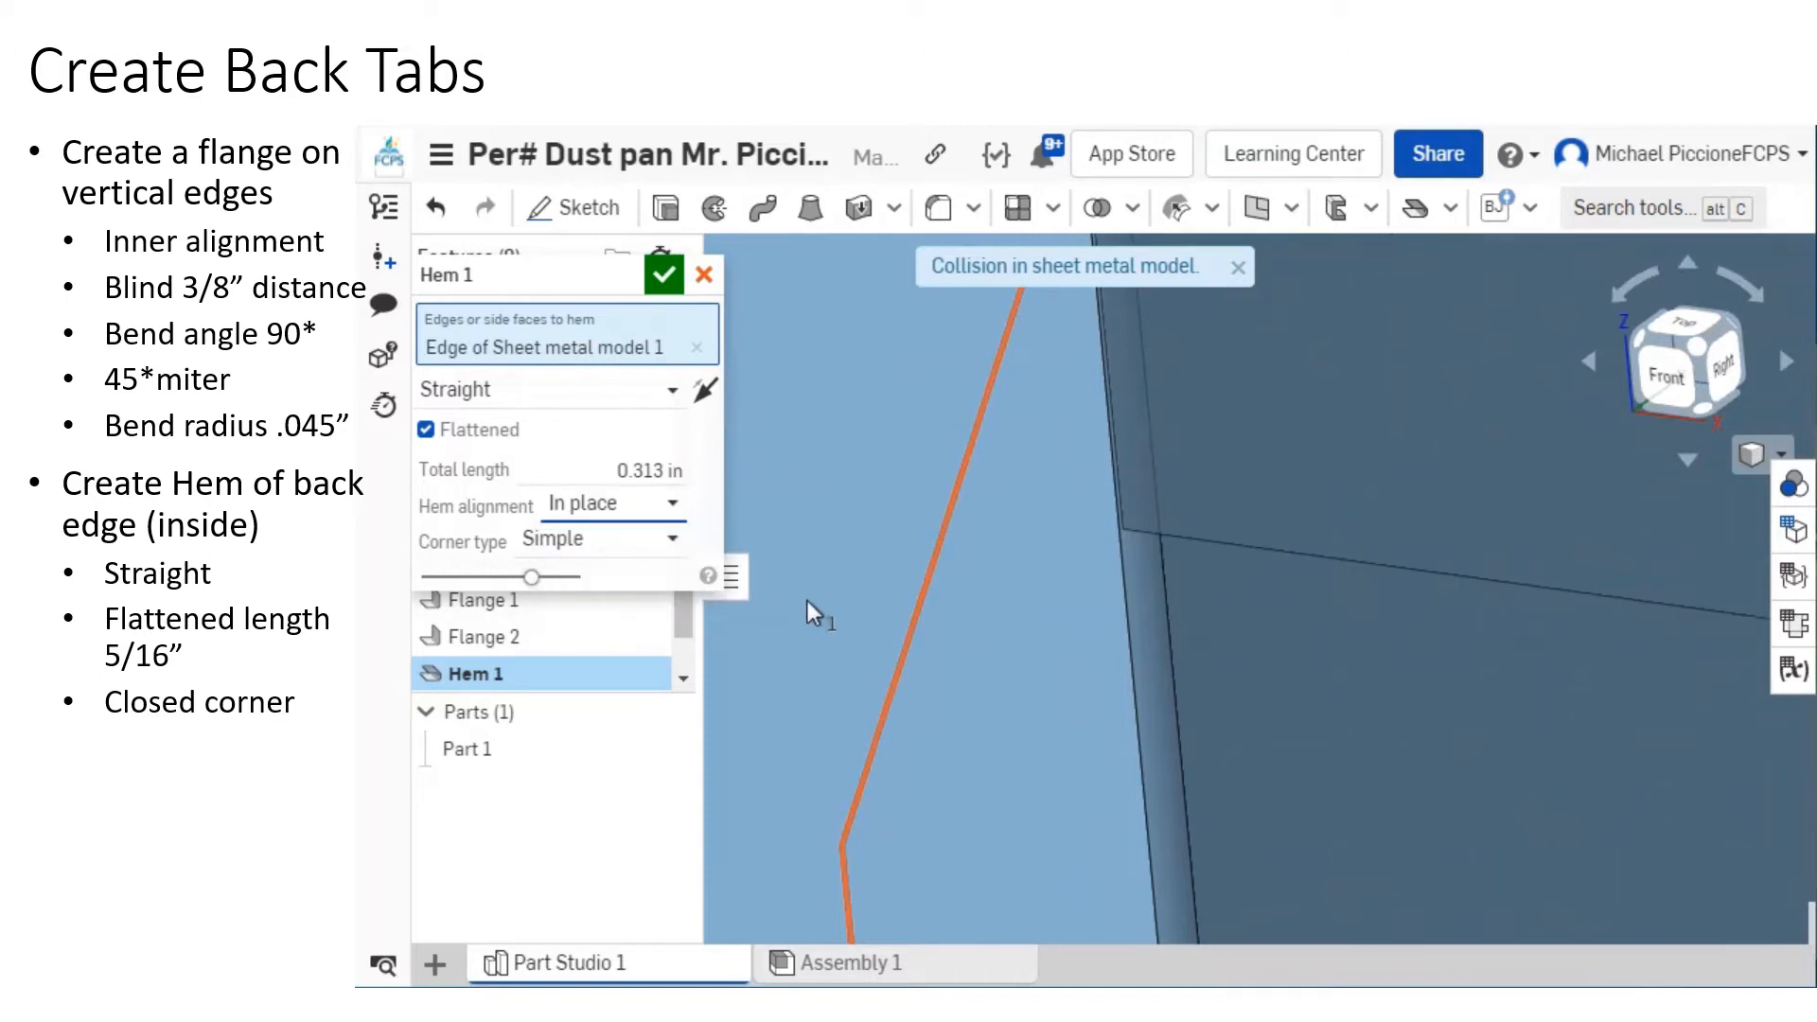
{"action": "scroll", "coordinate": [869, 606], "scroll_direction": "down", "scroll_amount": 3}
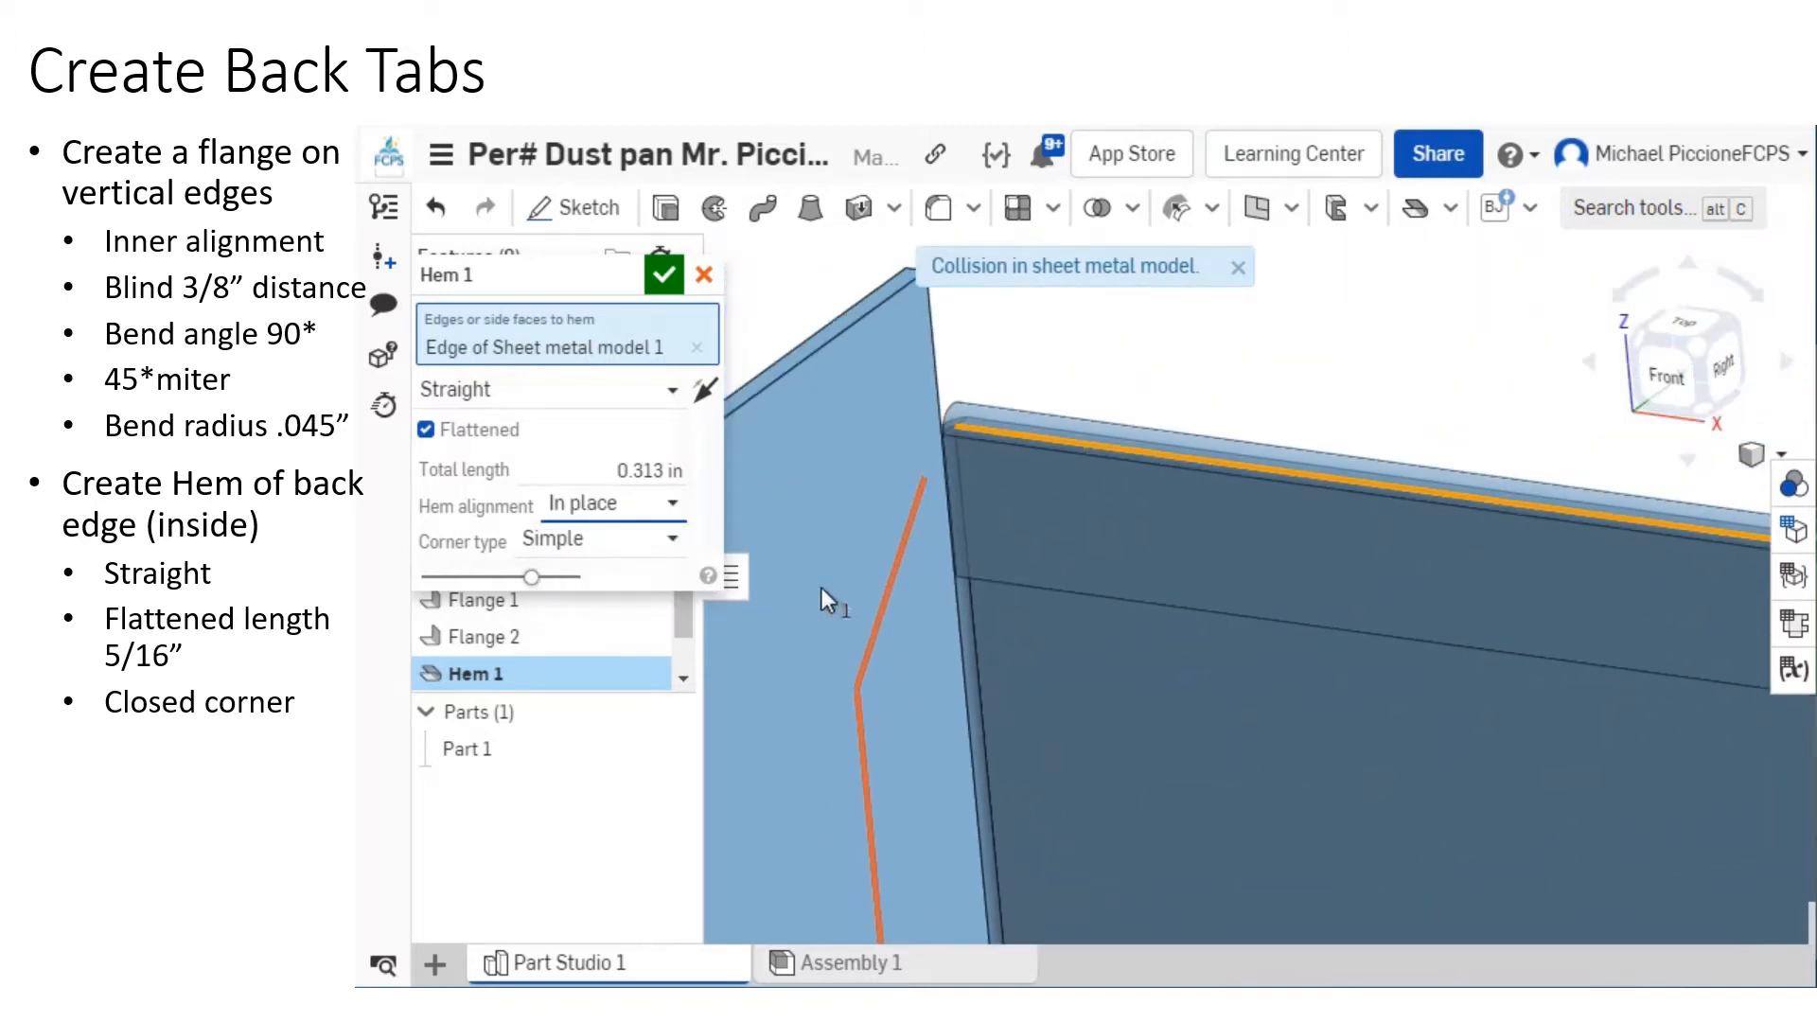
{"action": "left_click", "coordinate": [675, 509]}
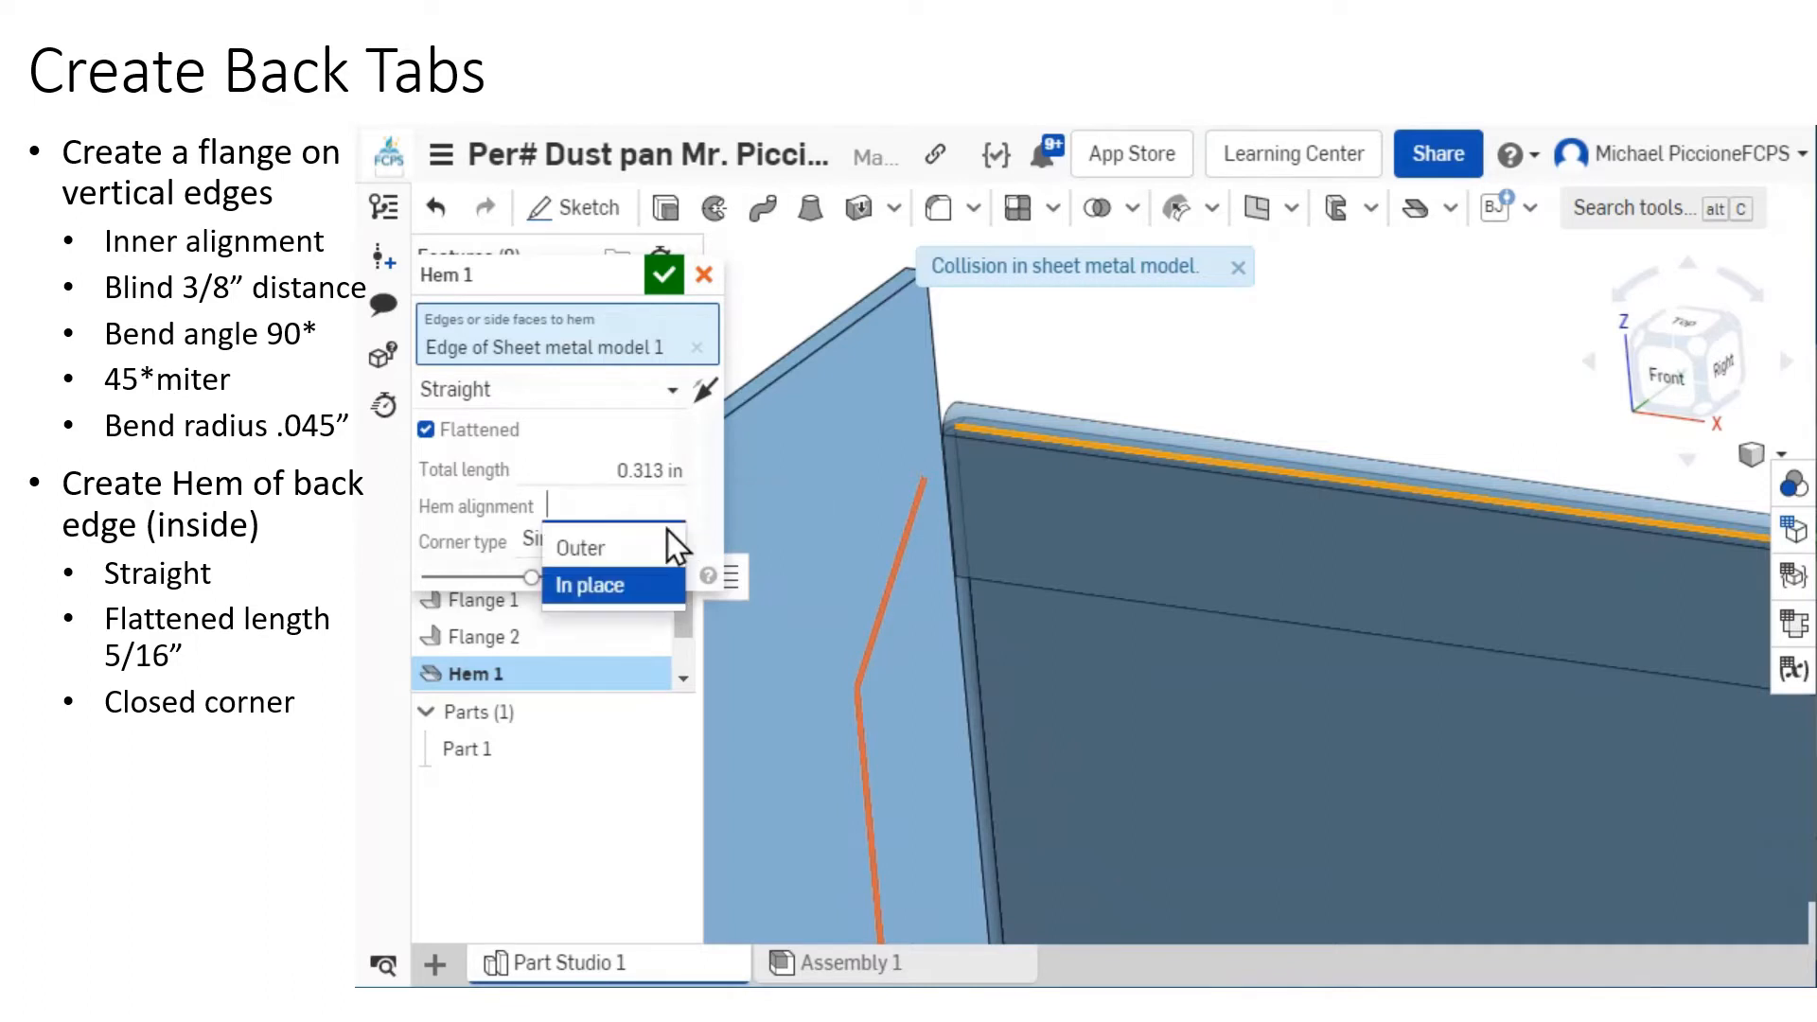
{"action": "left_click", "coordinate": [663, 542]}
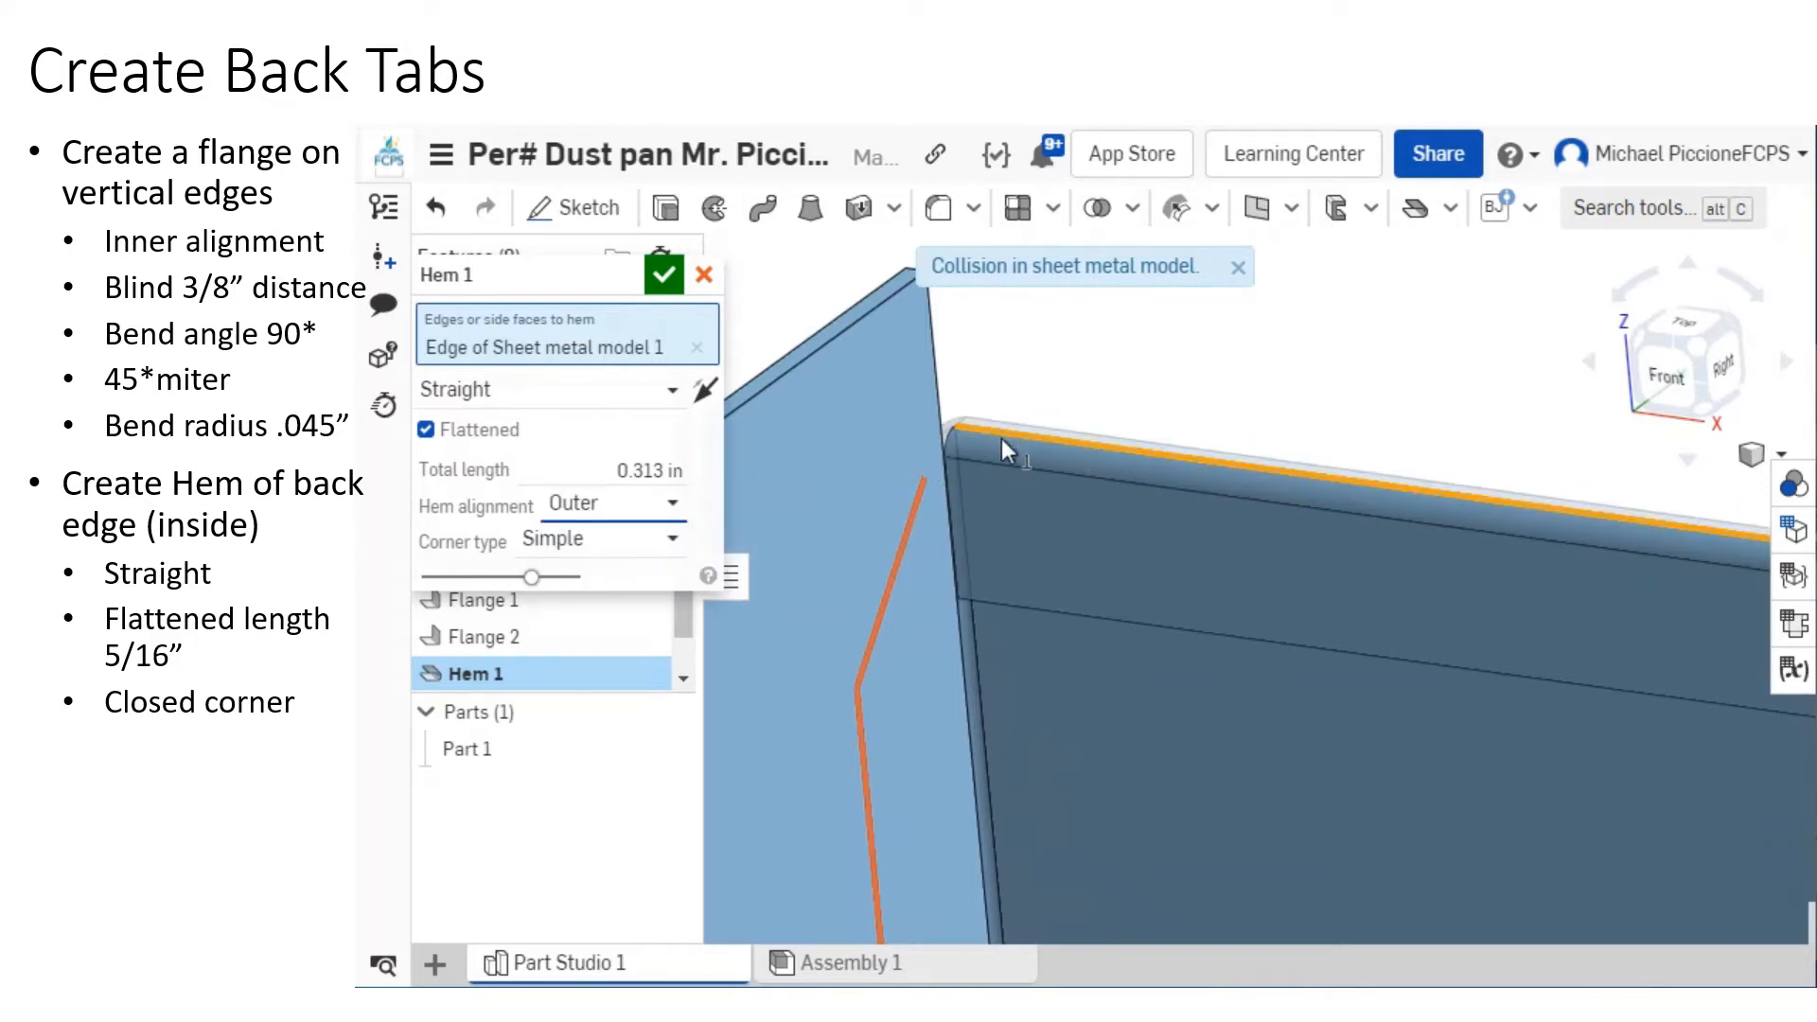
Set the hem's corner type to Closed, dismiss the collision message and accept the hem.
{"action": "left_click", "coordinate": [652, 541]}
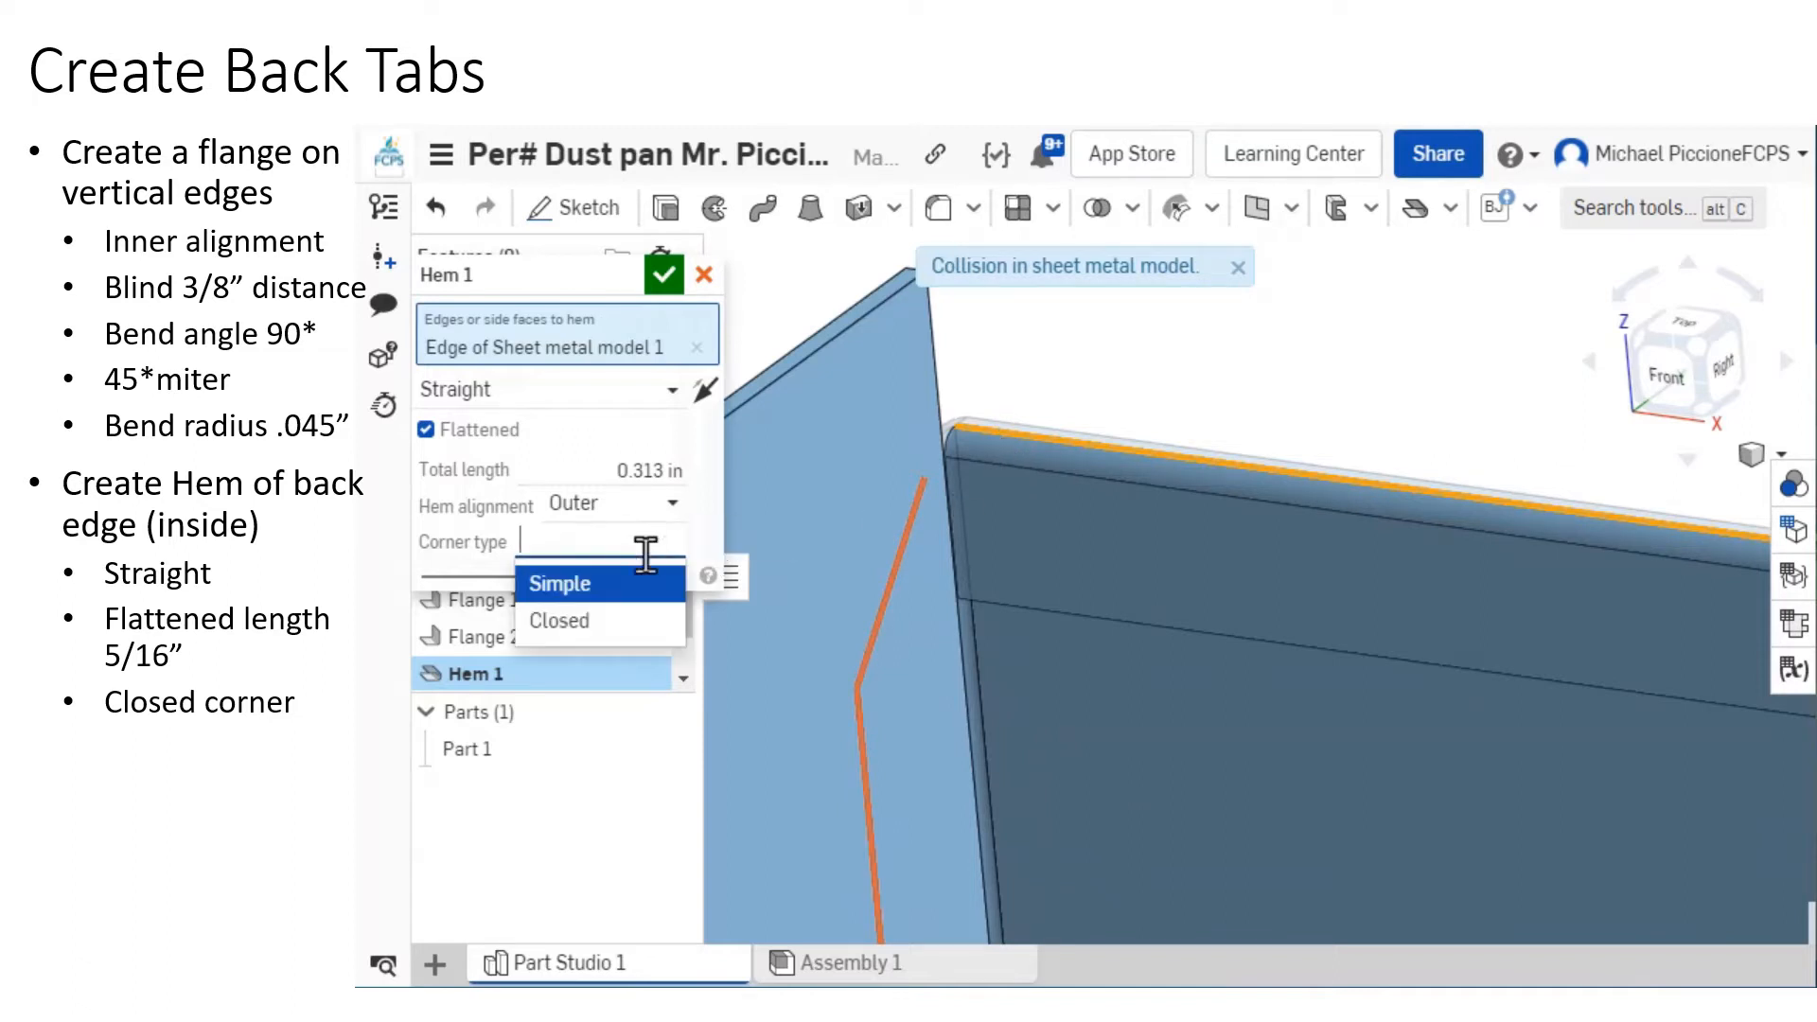
{"action": "left_click", "coordinate": [631, 621]}
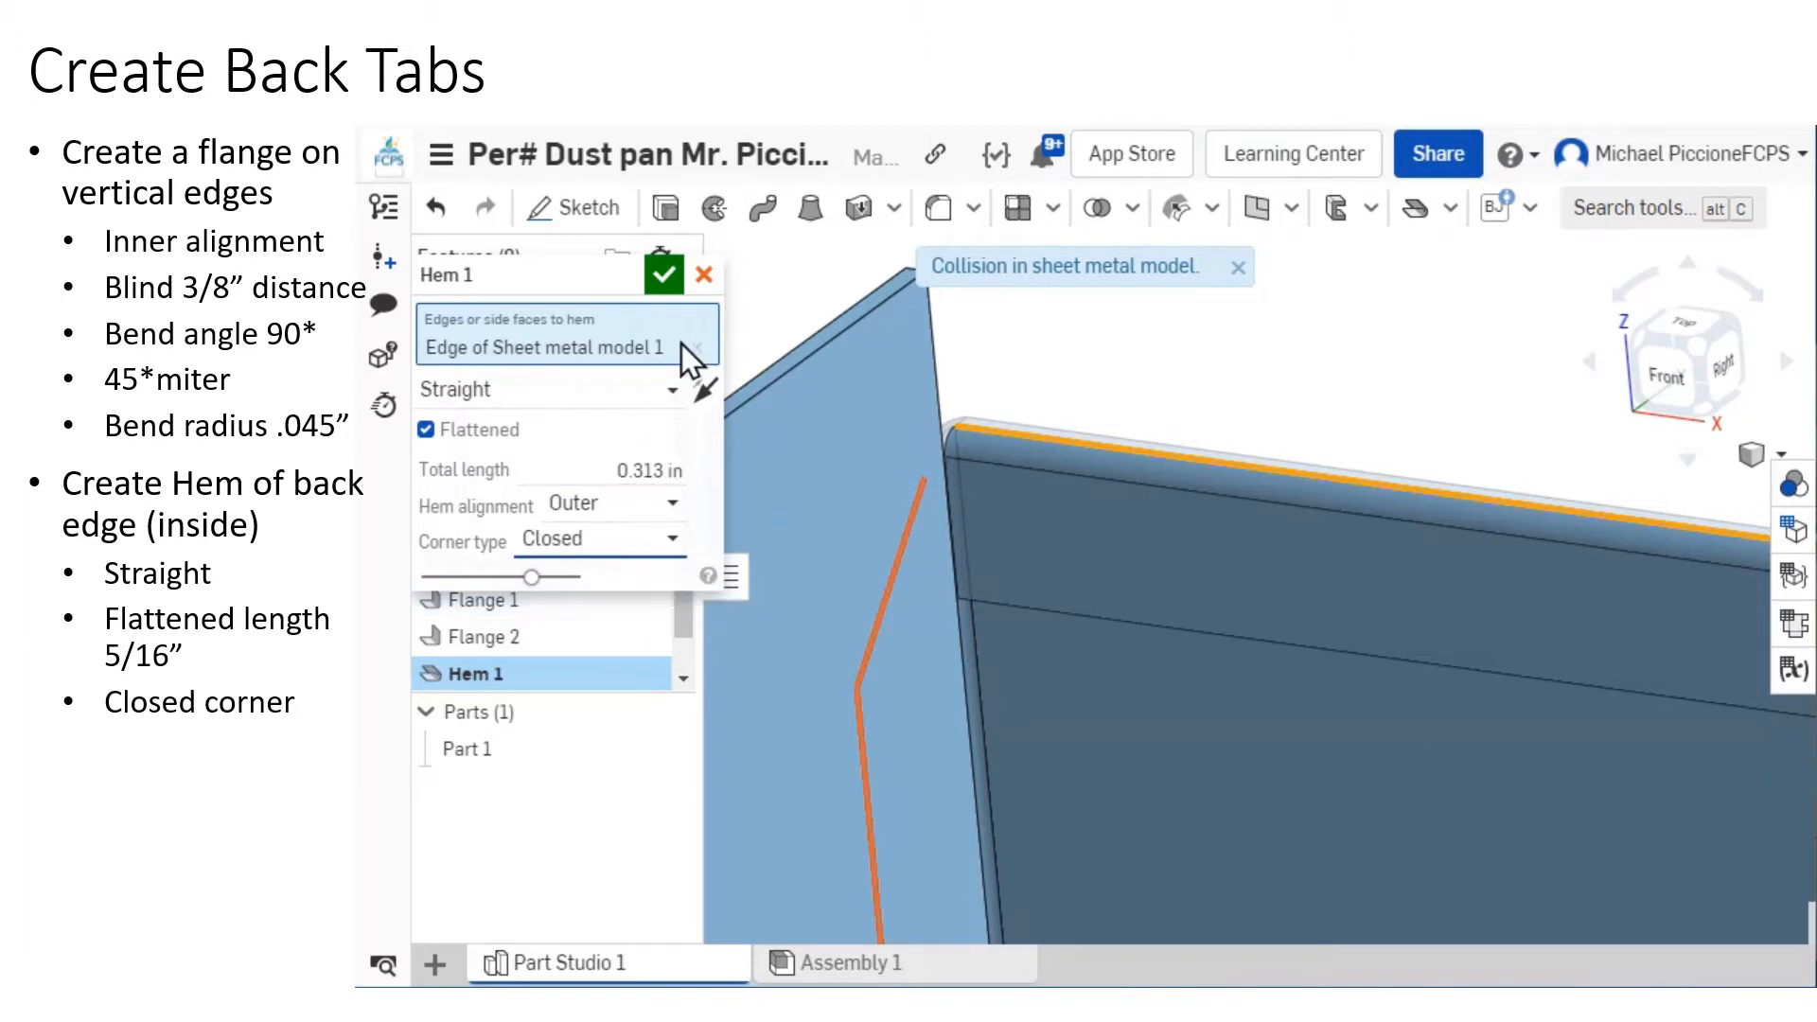
{"action": "left_click", "coordinate": [1236, 268]}
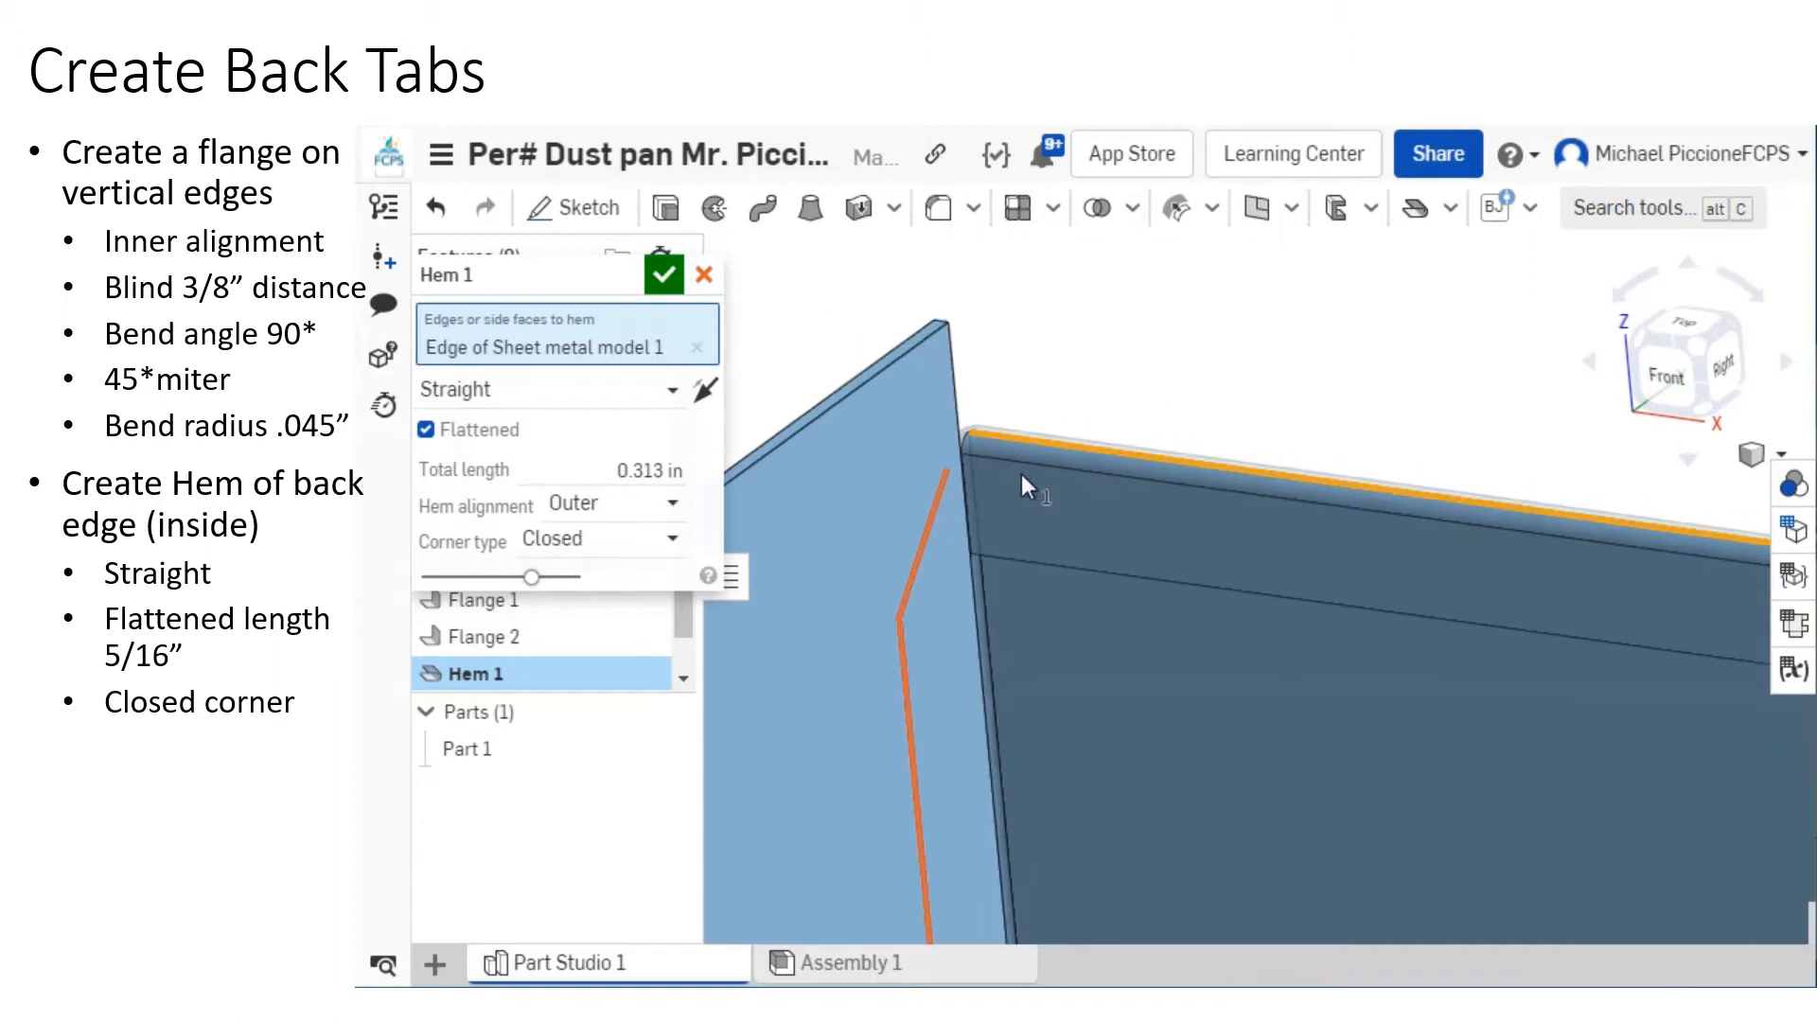
{"action": "left_click", "coordinate": [674, 278]}
Start a new sketch on the outer face of the dustpan's right side flange.
{"action": "scroll", "coordinate": [1294, 520], "scroll_direction": "down", "scroll_amount": 3}
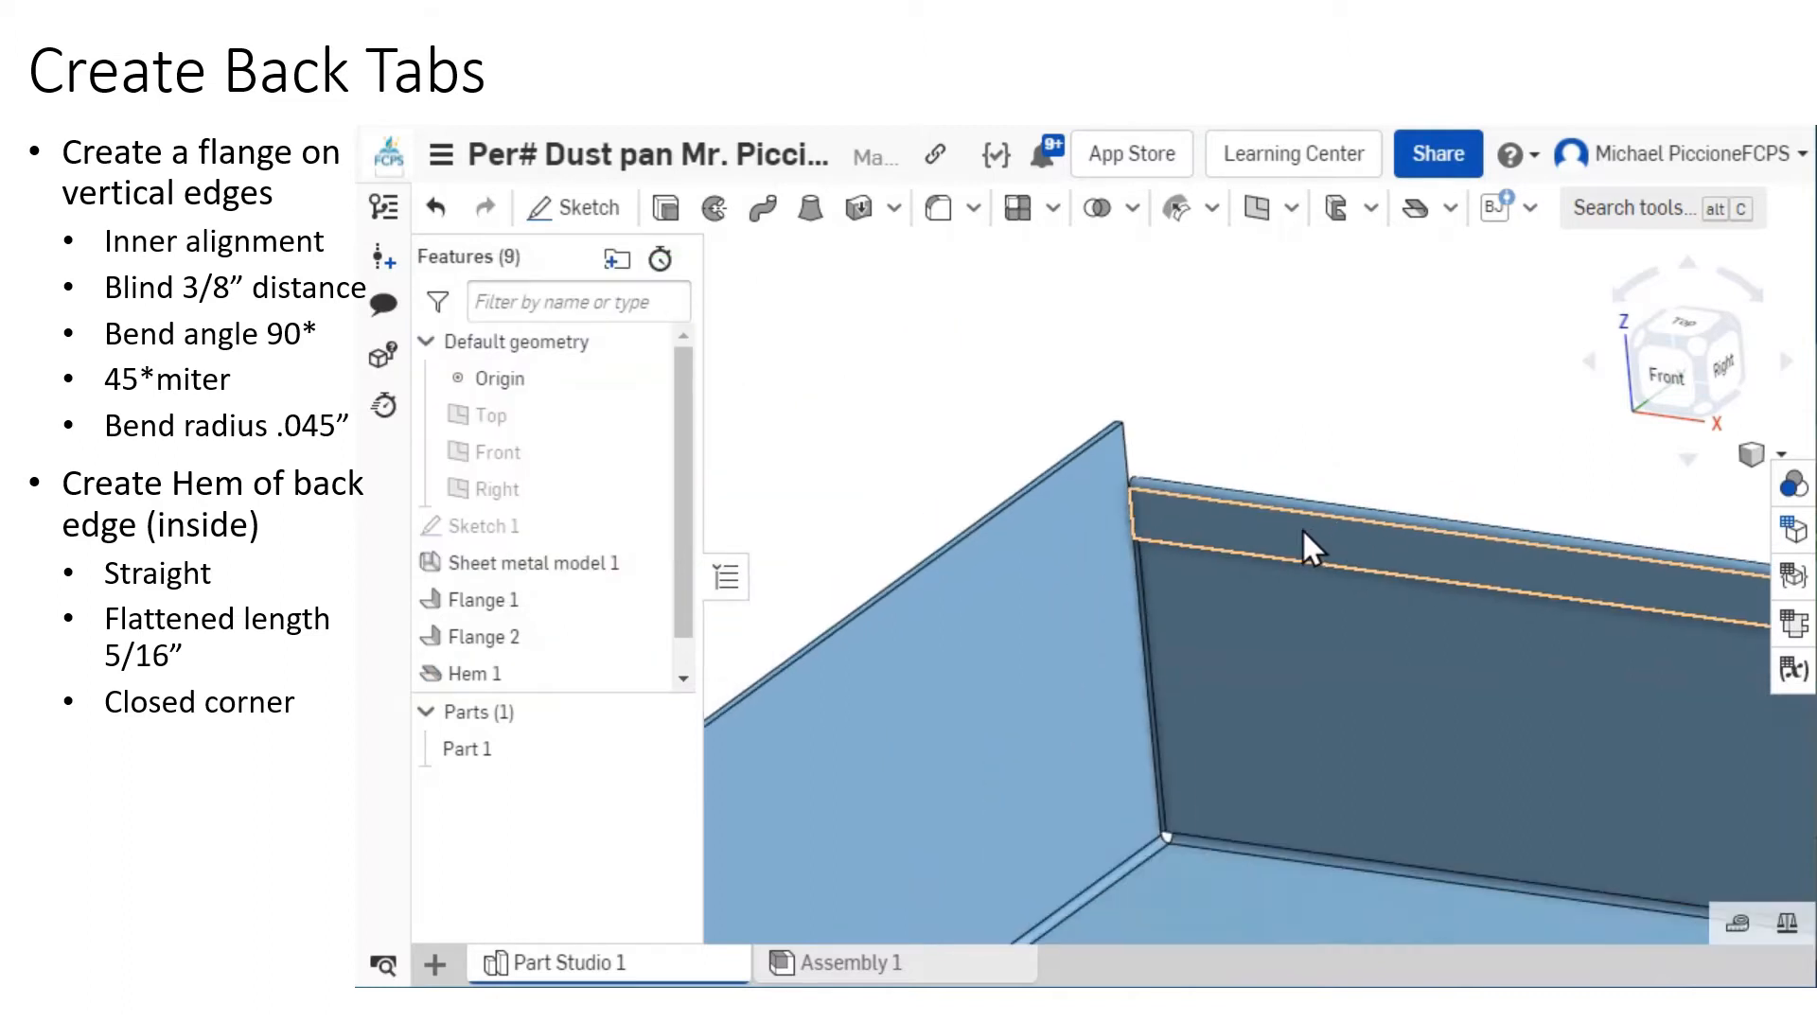
{"action": "middle_click_drag", "start_coordinate": [1302, 528], "coordinate": [1002, 420]}
{"action": "scroll", "coordinate": [1009, 421], "scroll_direction": "down", "scroll_amount": 2}
{"action": "middle_click_drag", "start_coordinate": [1505, 487], "coordinate": [1429, 490]}
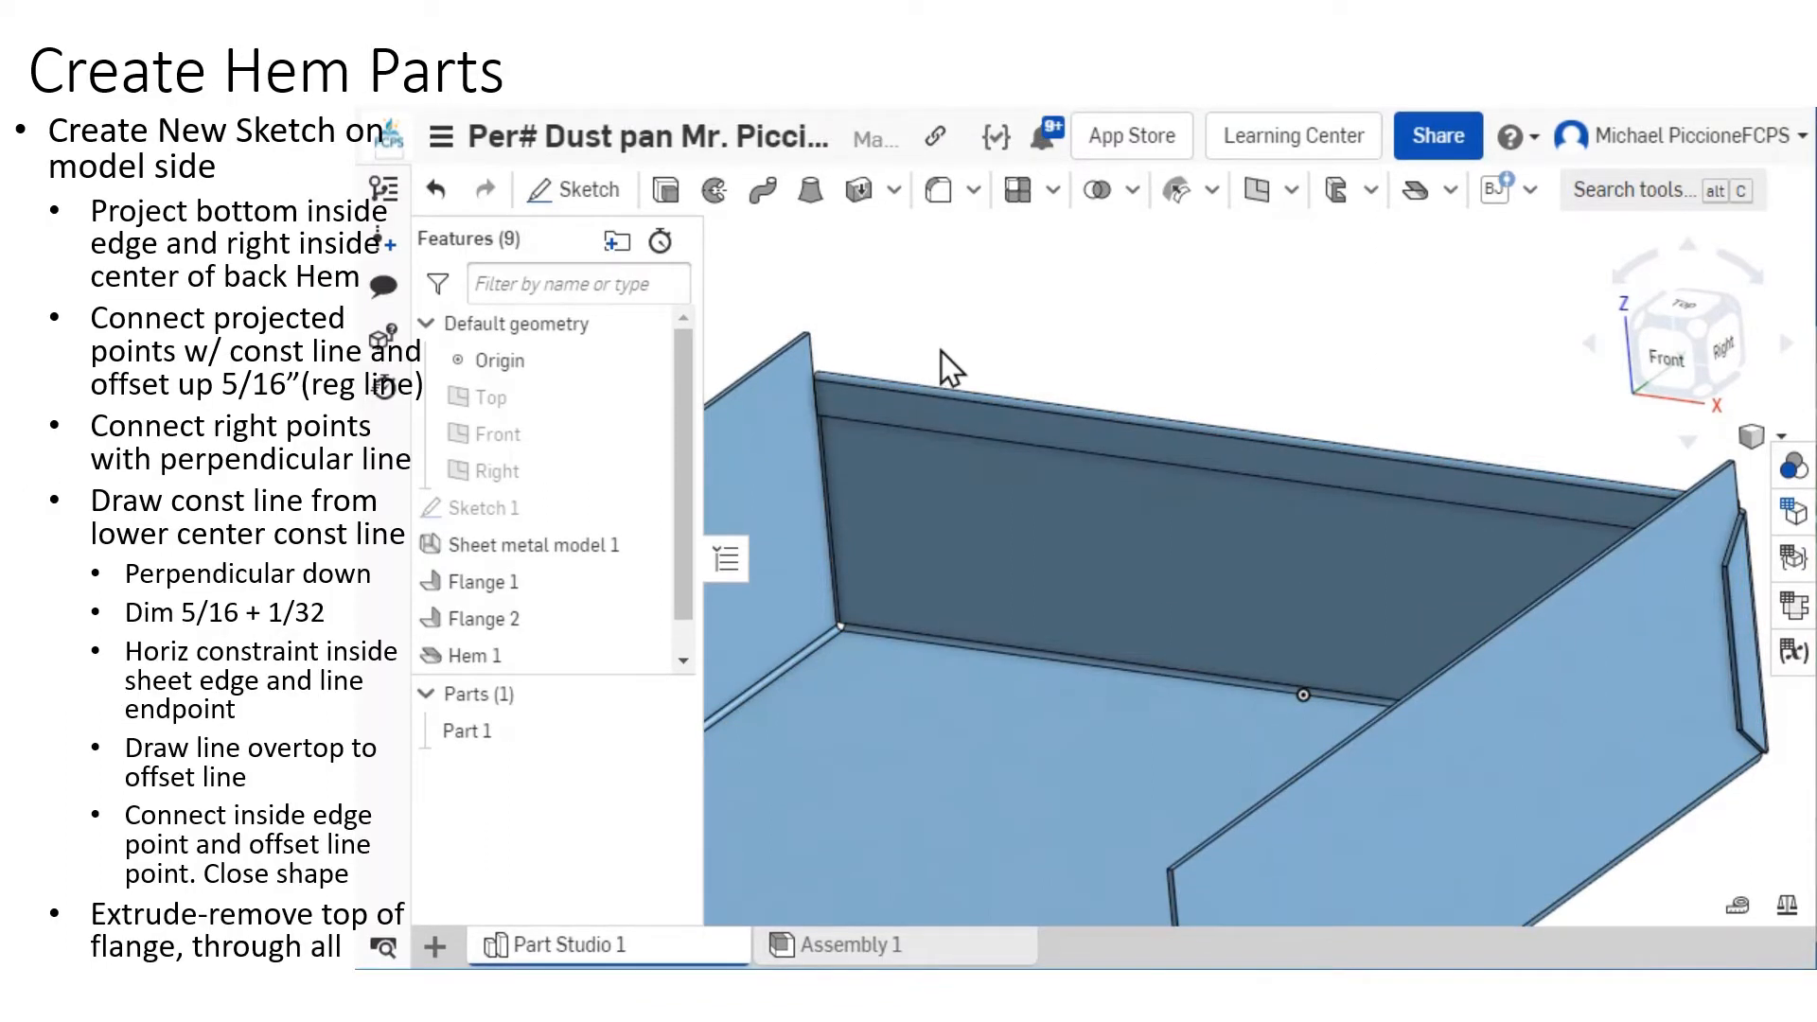
{"action": "scroll", "coordinate": [940, 348], "scroll_direction": "down", "scroll_amount": 2}
{"action": "scroll", "coordinate": [940, 347], "scroll_direction": "down", "scroll_amount": 2}
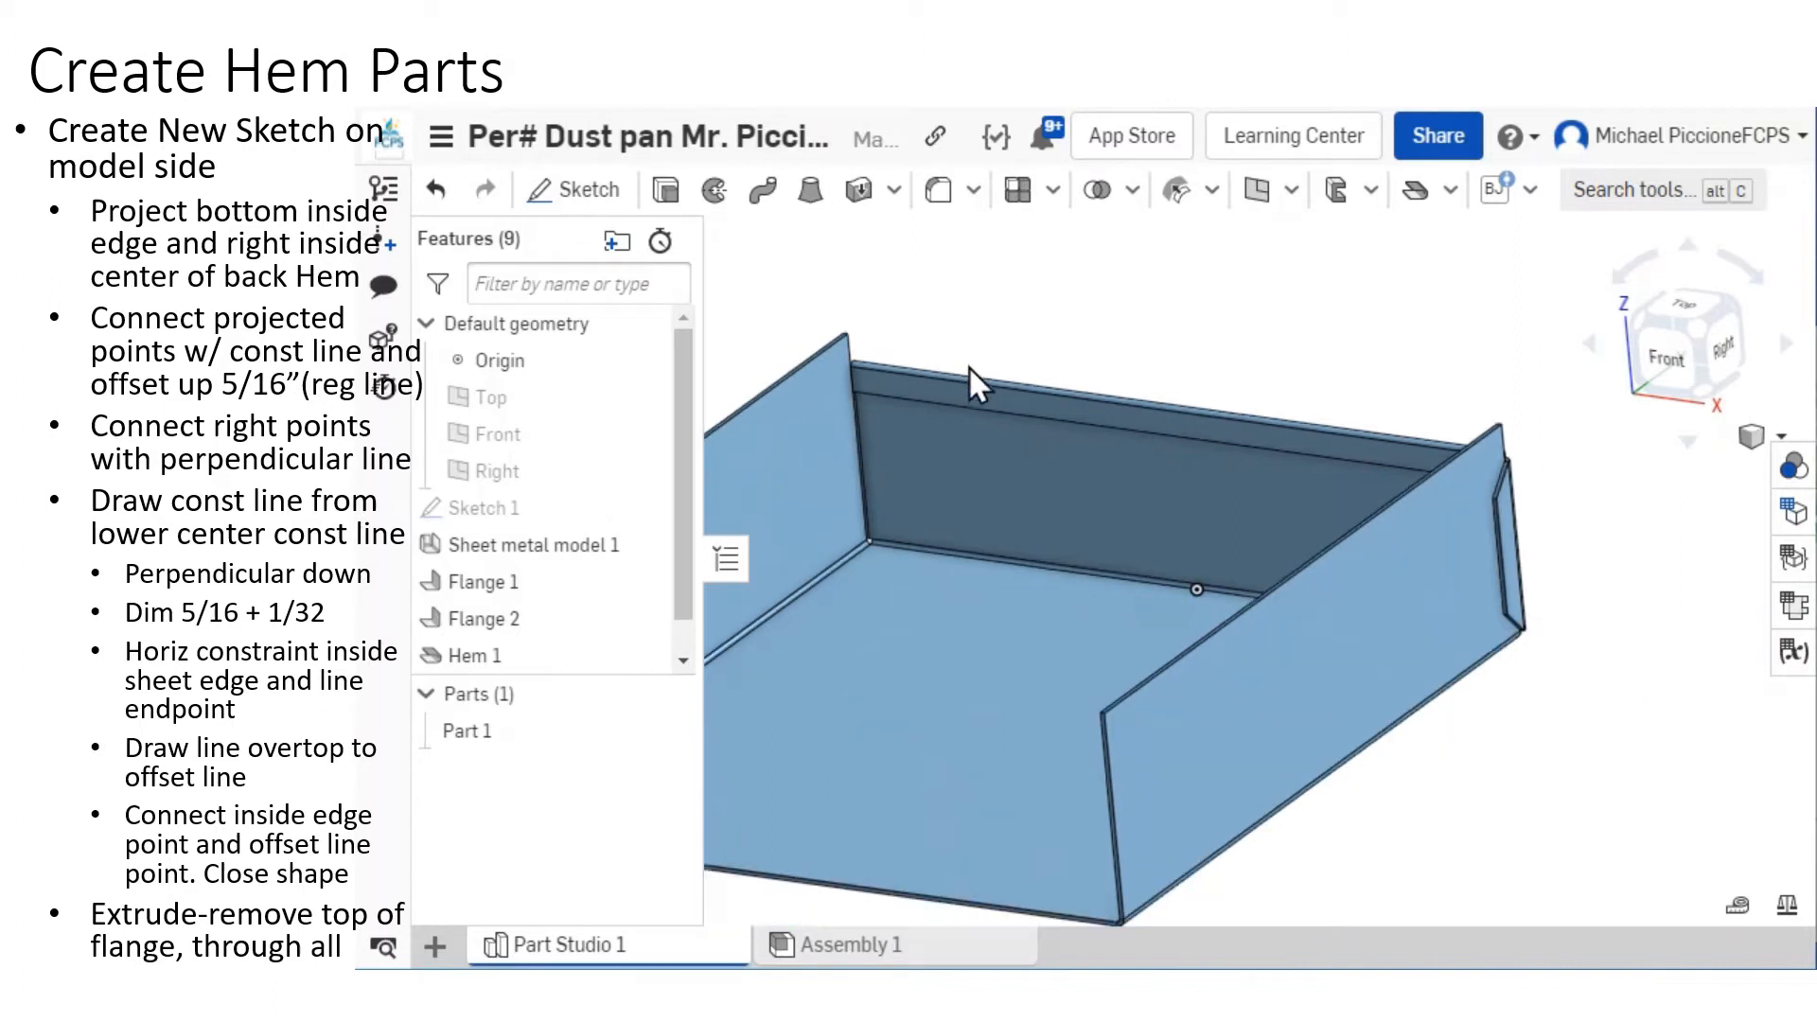
{"action": "scroll", "coordinate": [969, 369], "scroll_direction": "down", "scroll_amount": 2}
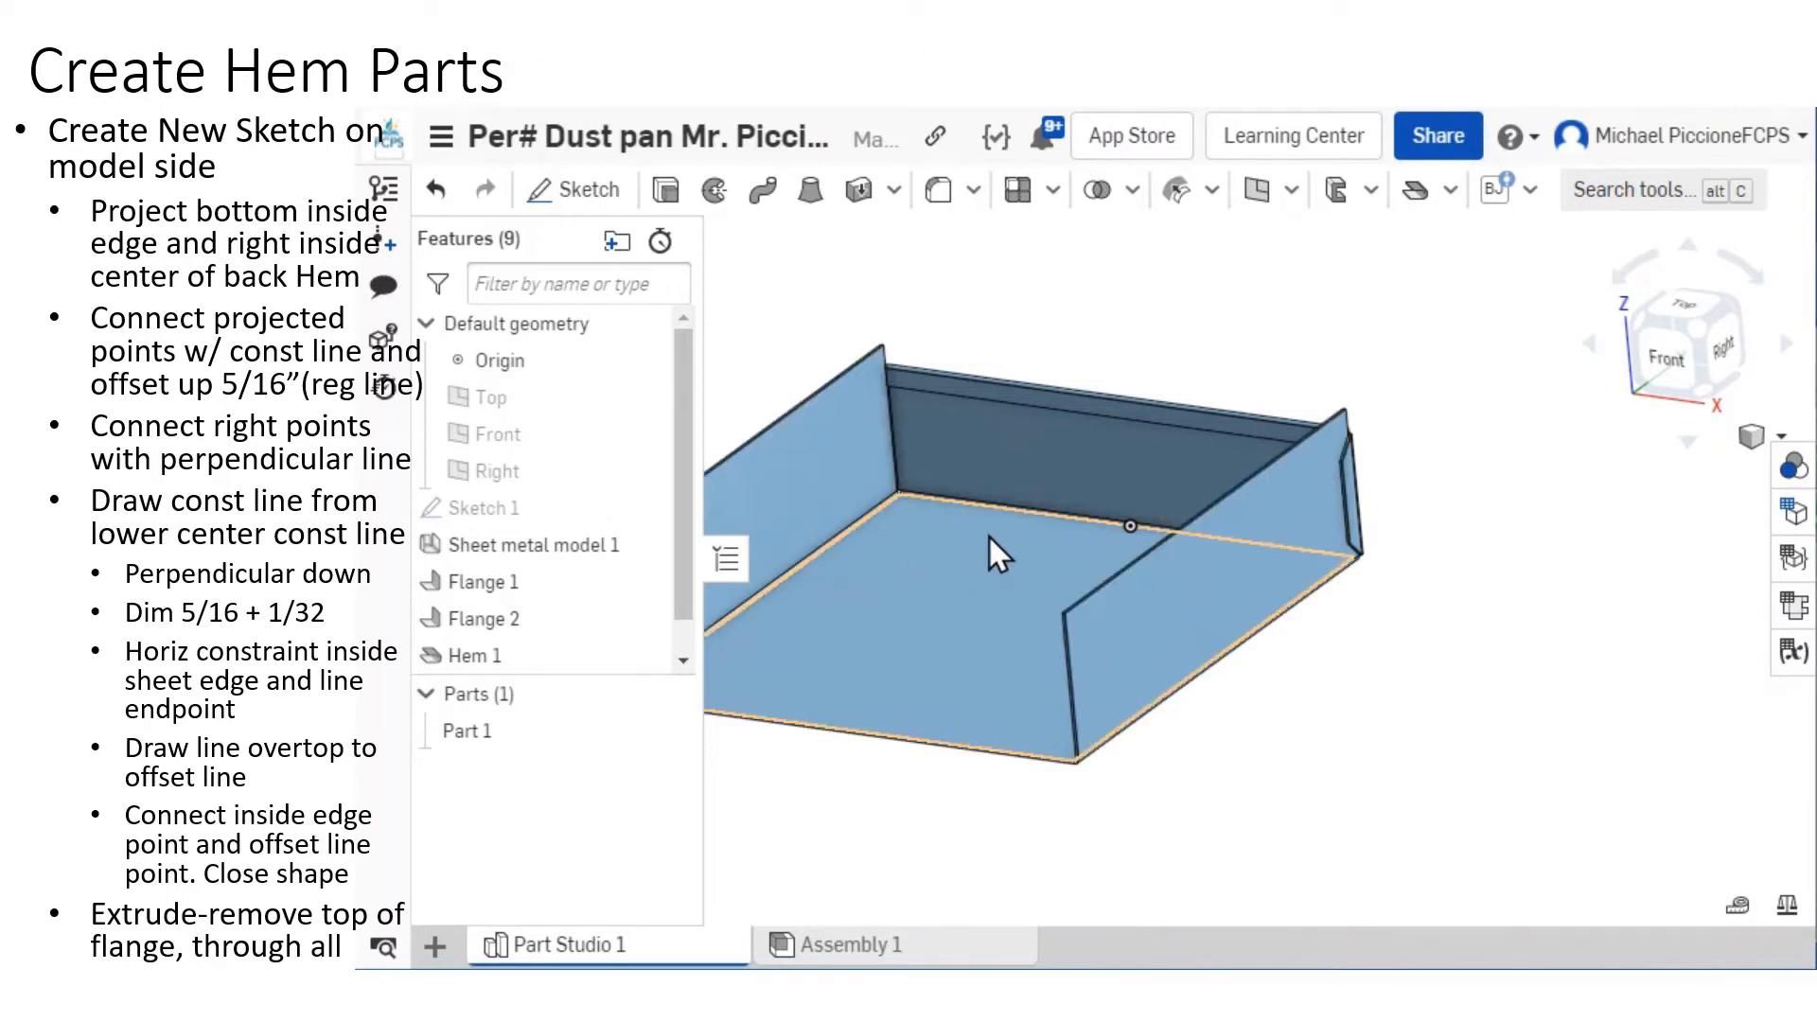
{"action": "middle_click_drag", "start_coordinate": [987, 534], "coordinate": [1235, 508]}
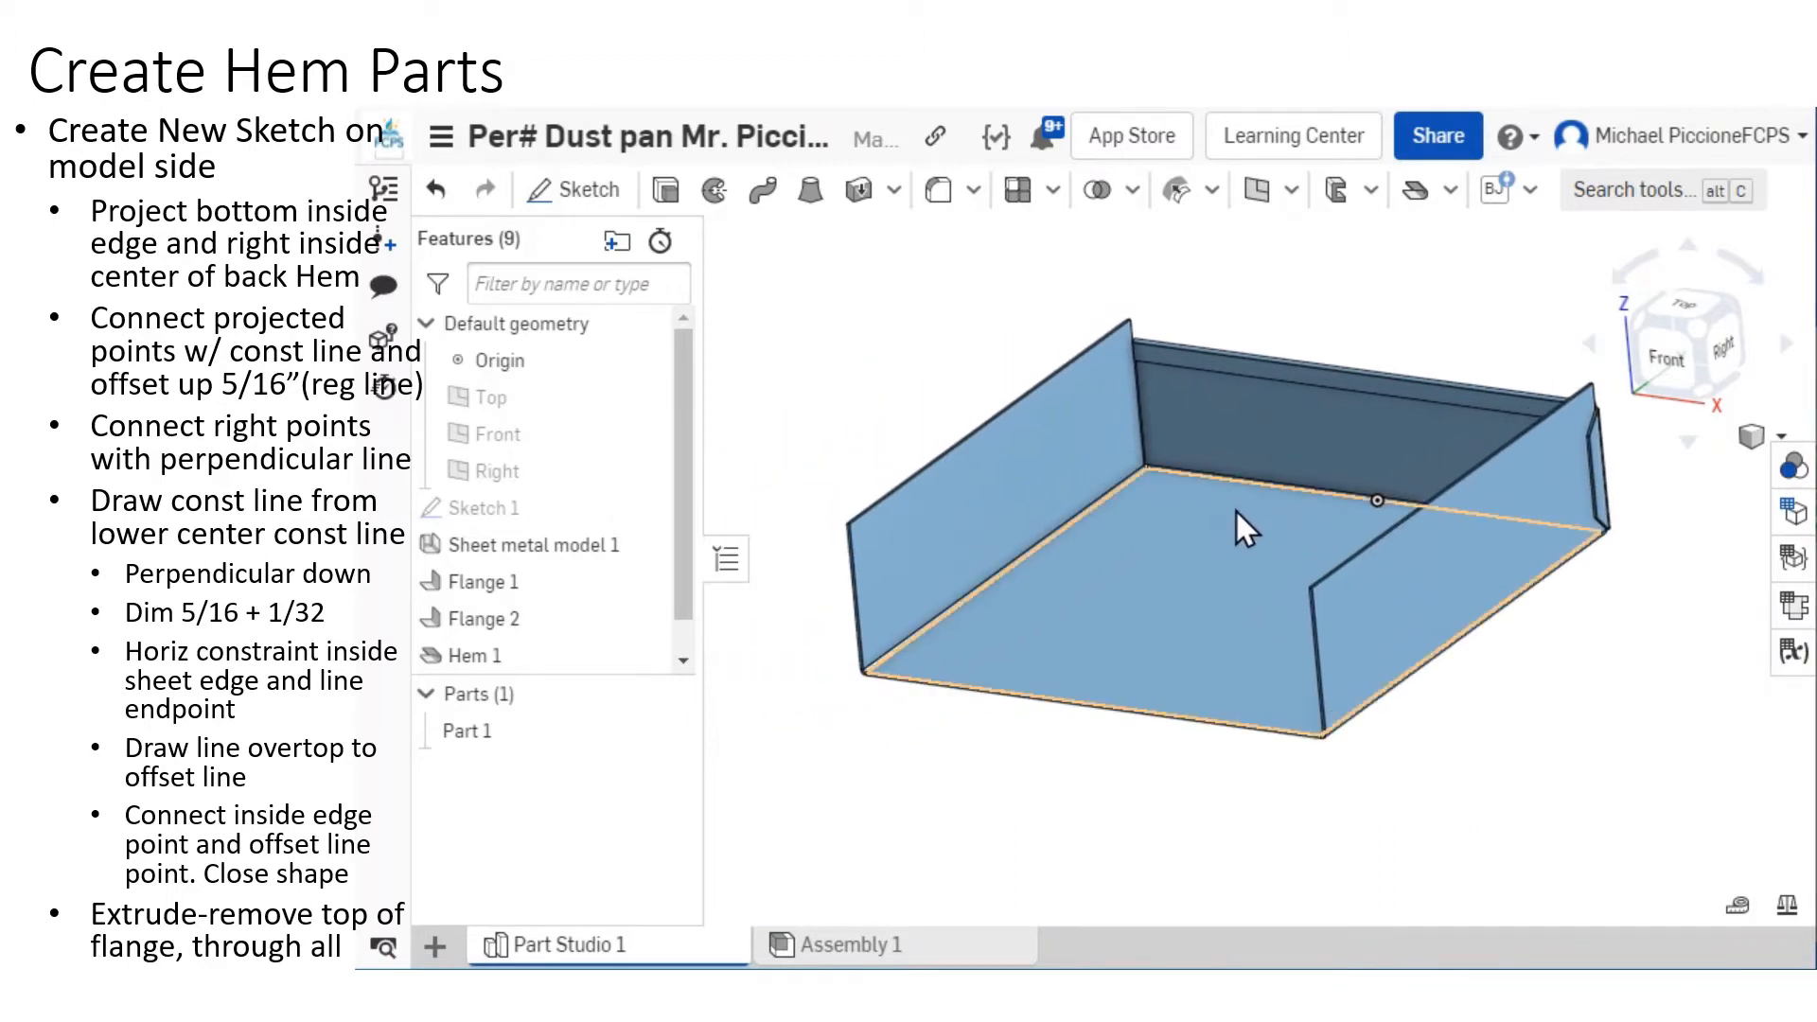
{"action": "right_click", "coordinate": [1394, 600]}
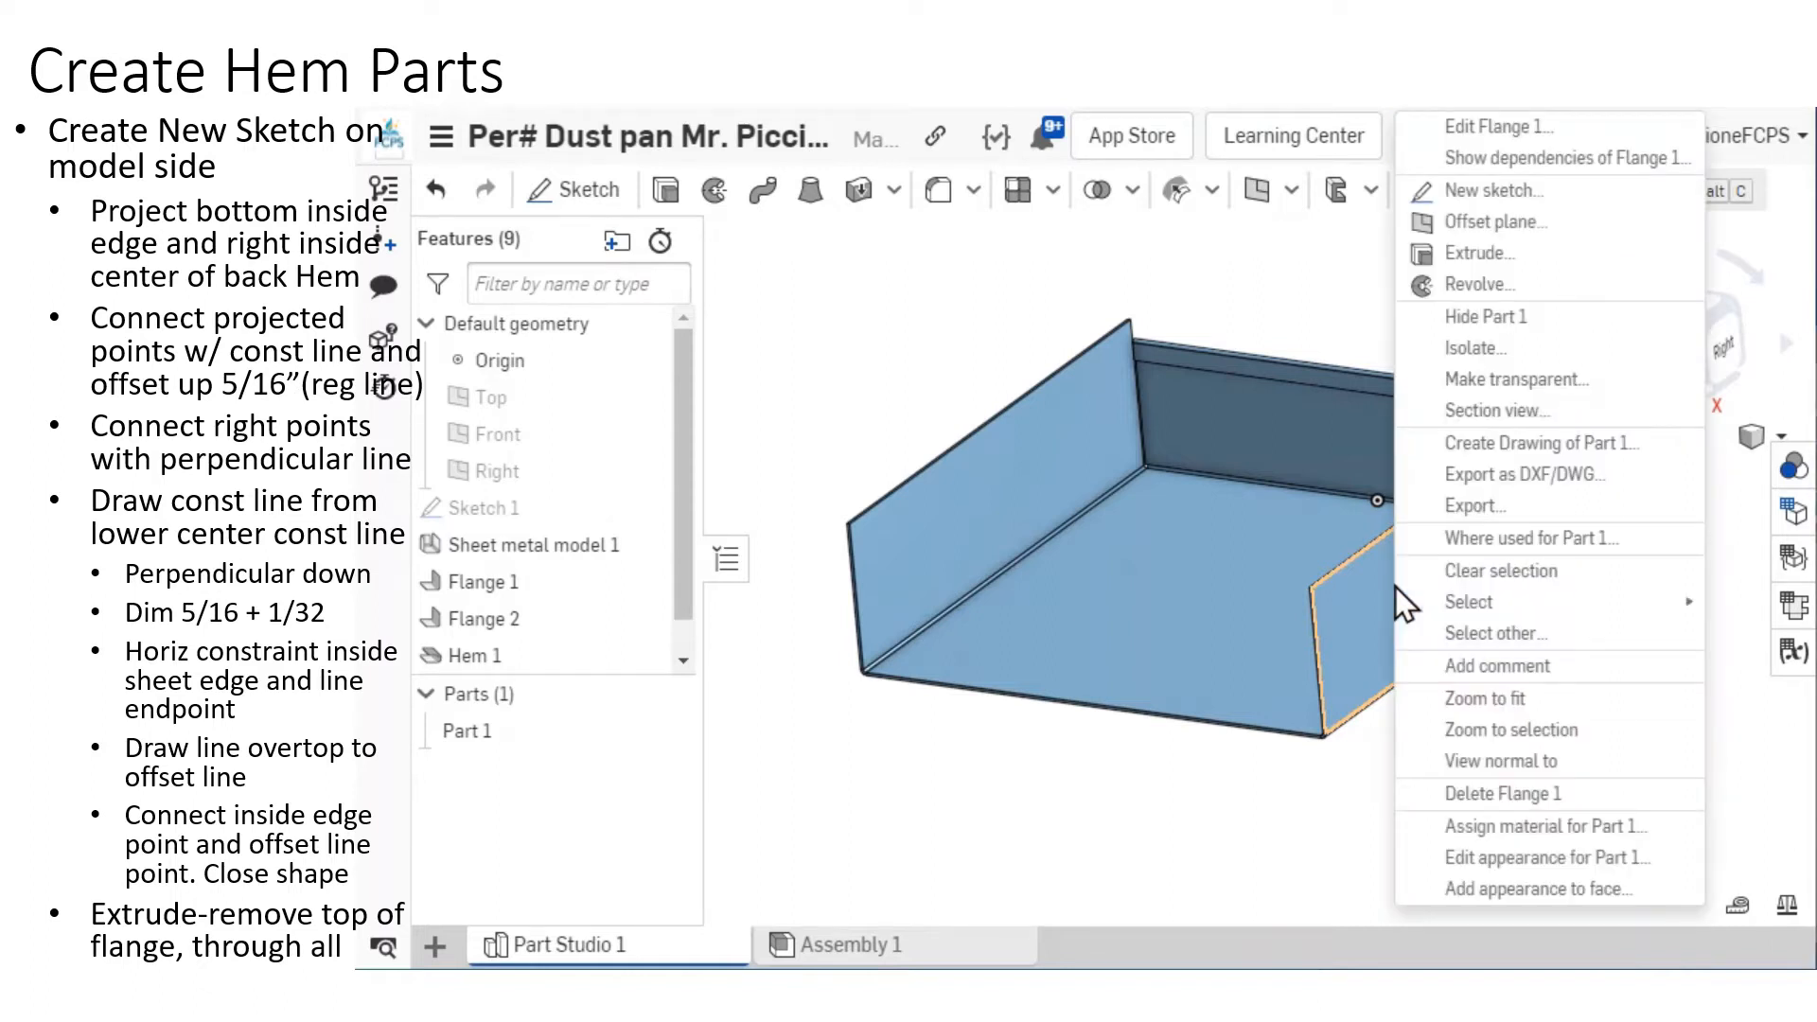
{"action": "left_click", "coordinate": [1488, 190]}
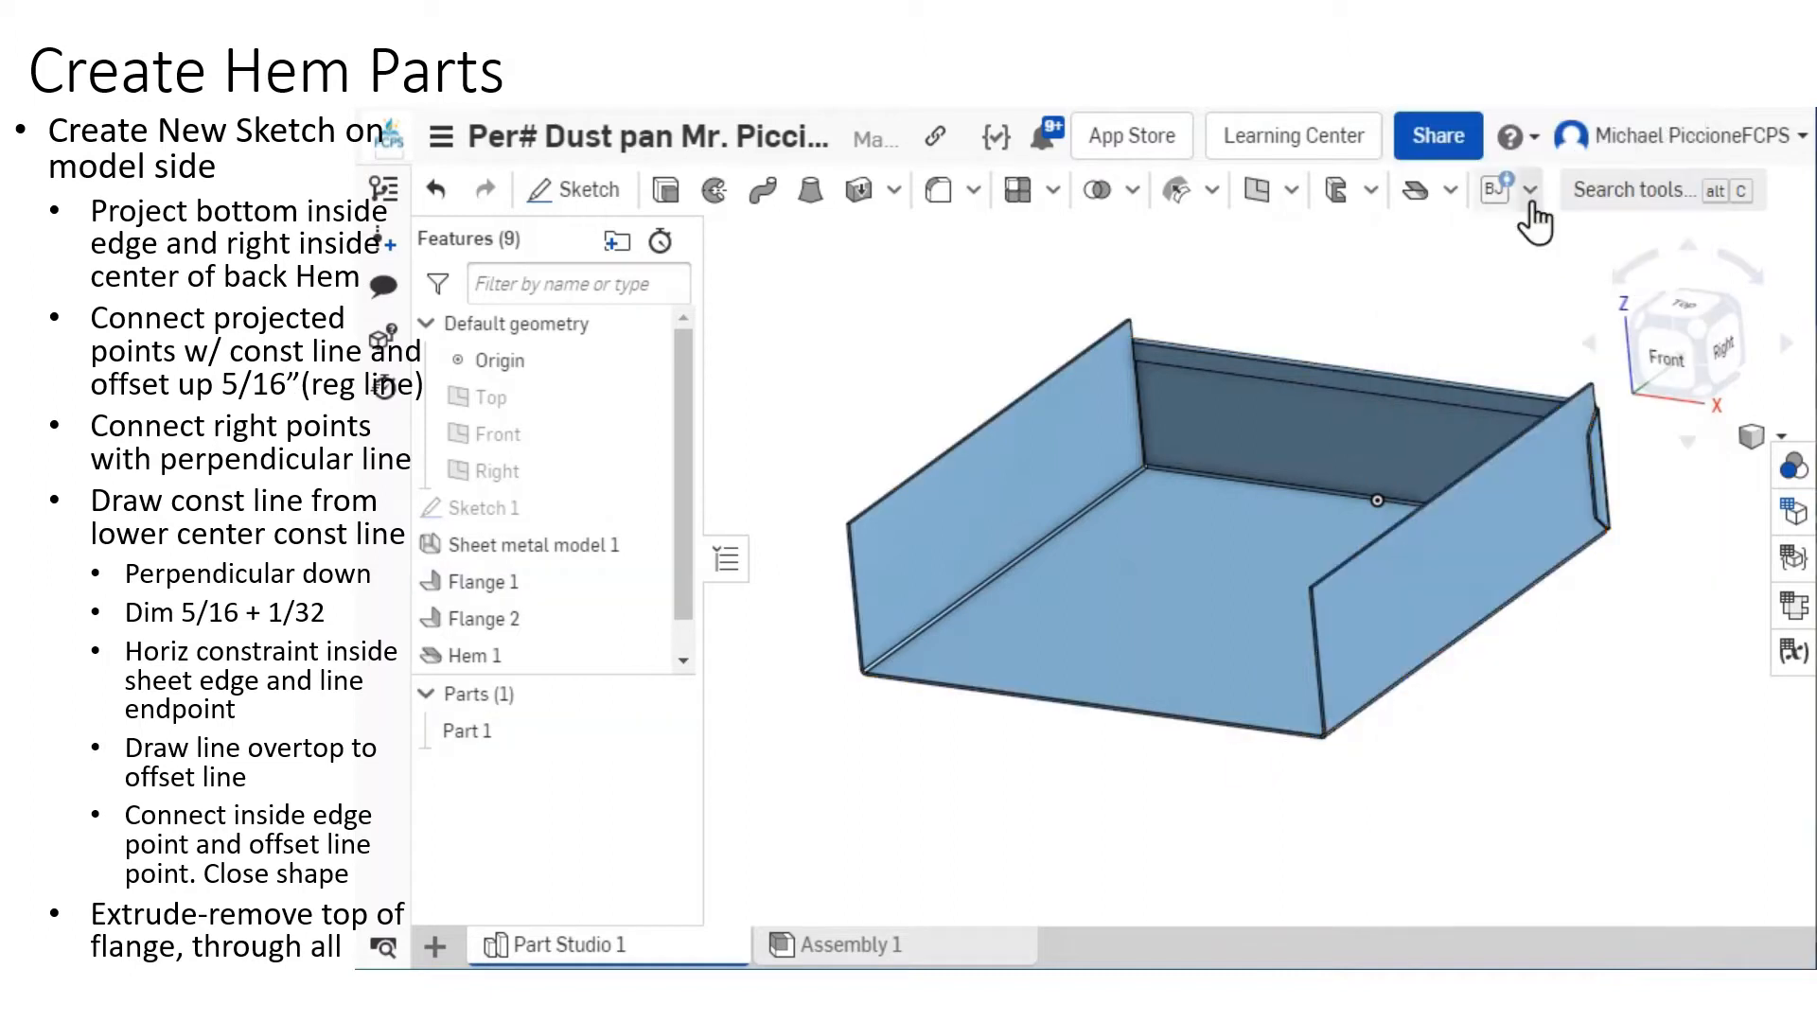
Set the view to Right and clear the feature list and sketch dialog away from the flange.
{"action": "left_click", "coordinate": [1718, 343]}
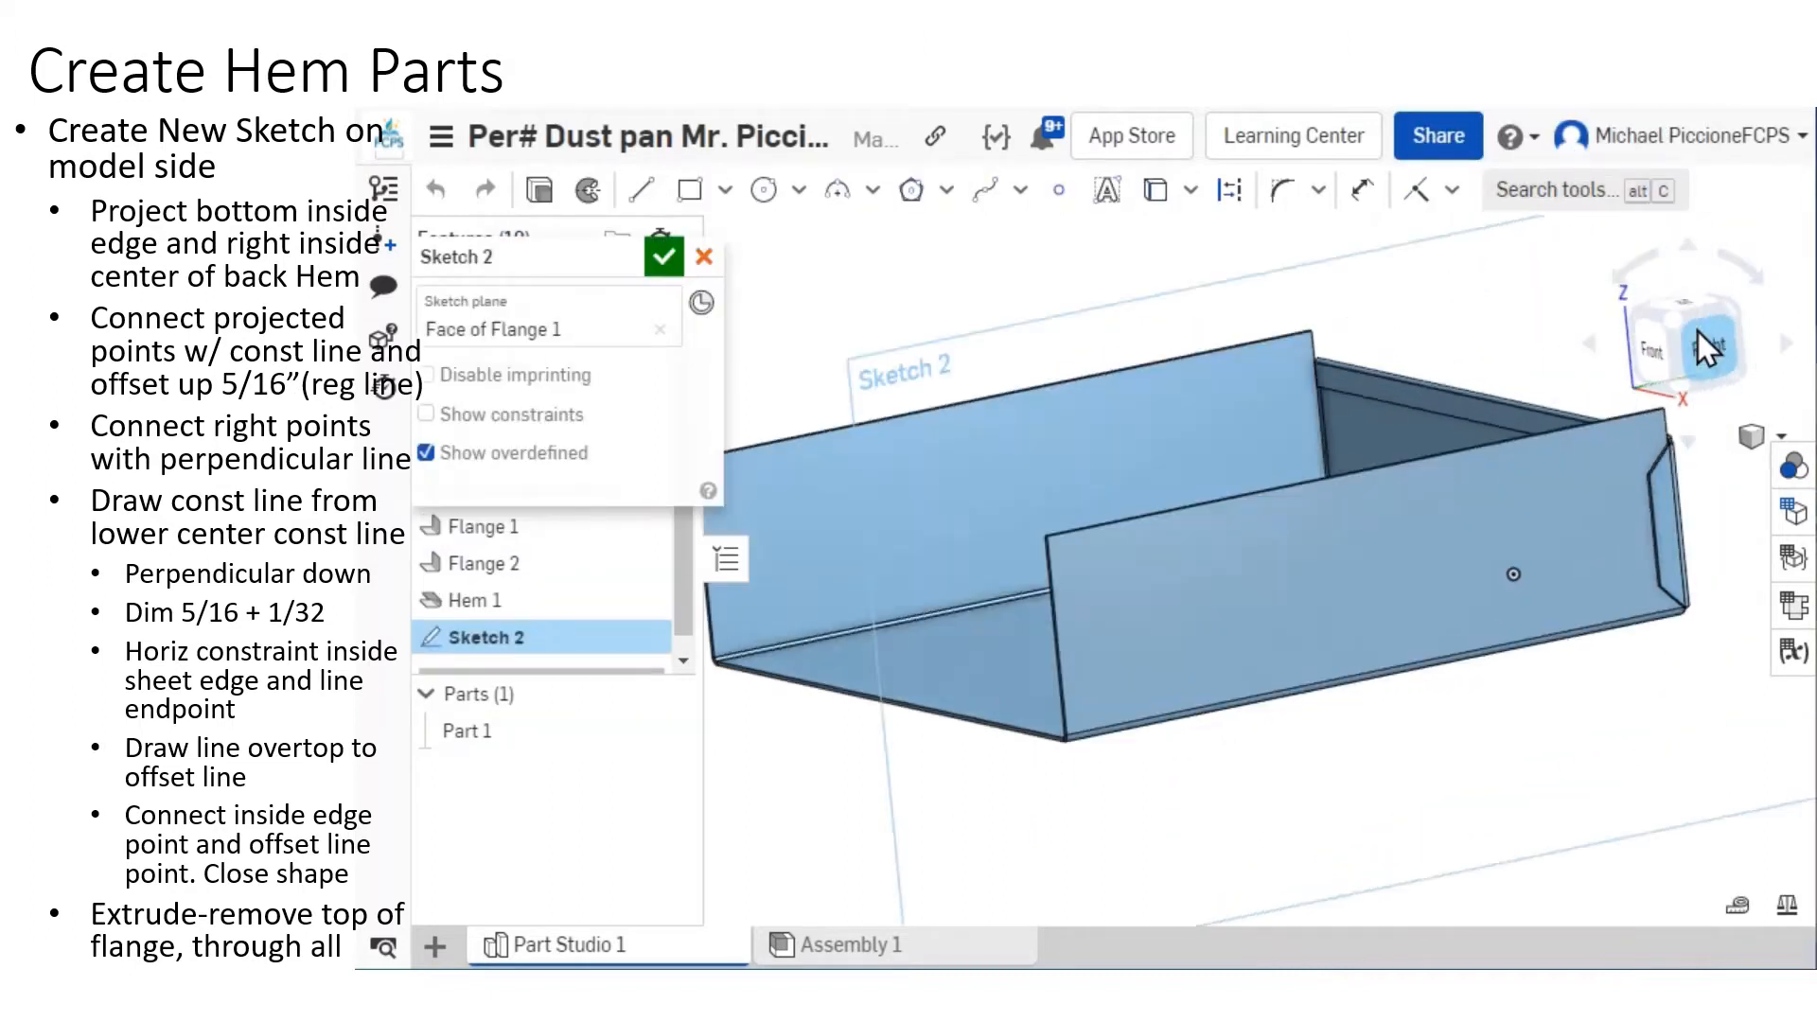
{"action": "left_click", "coordinate": [726, 566]}
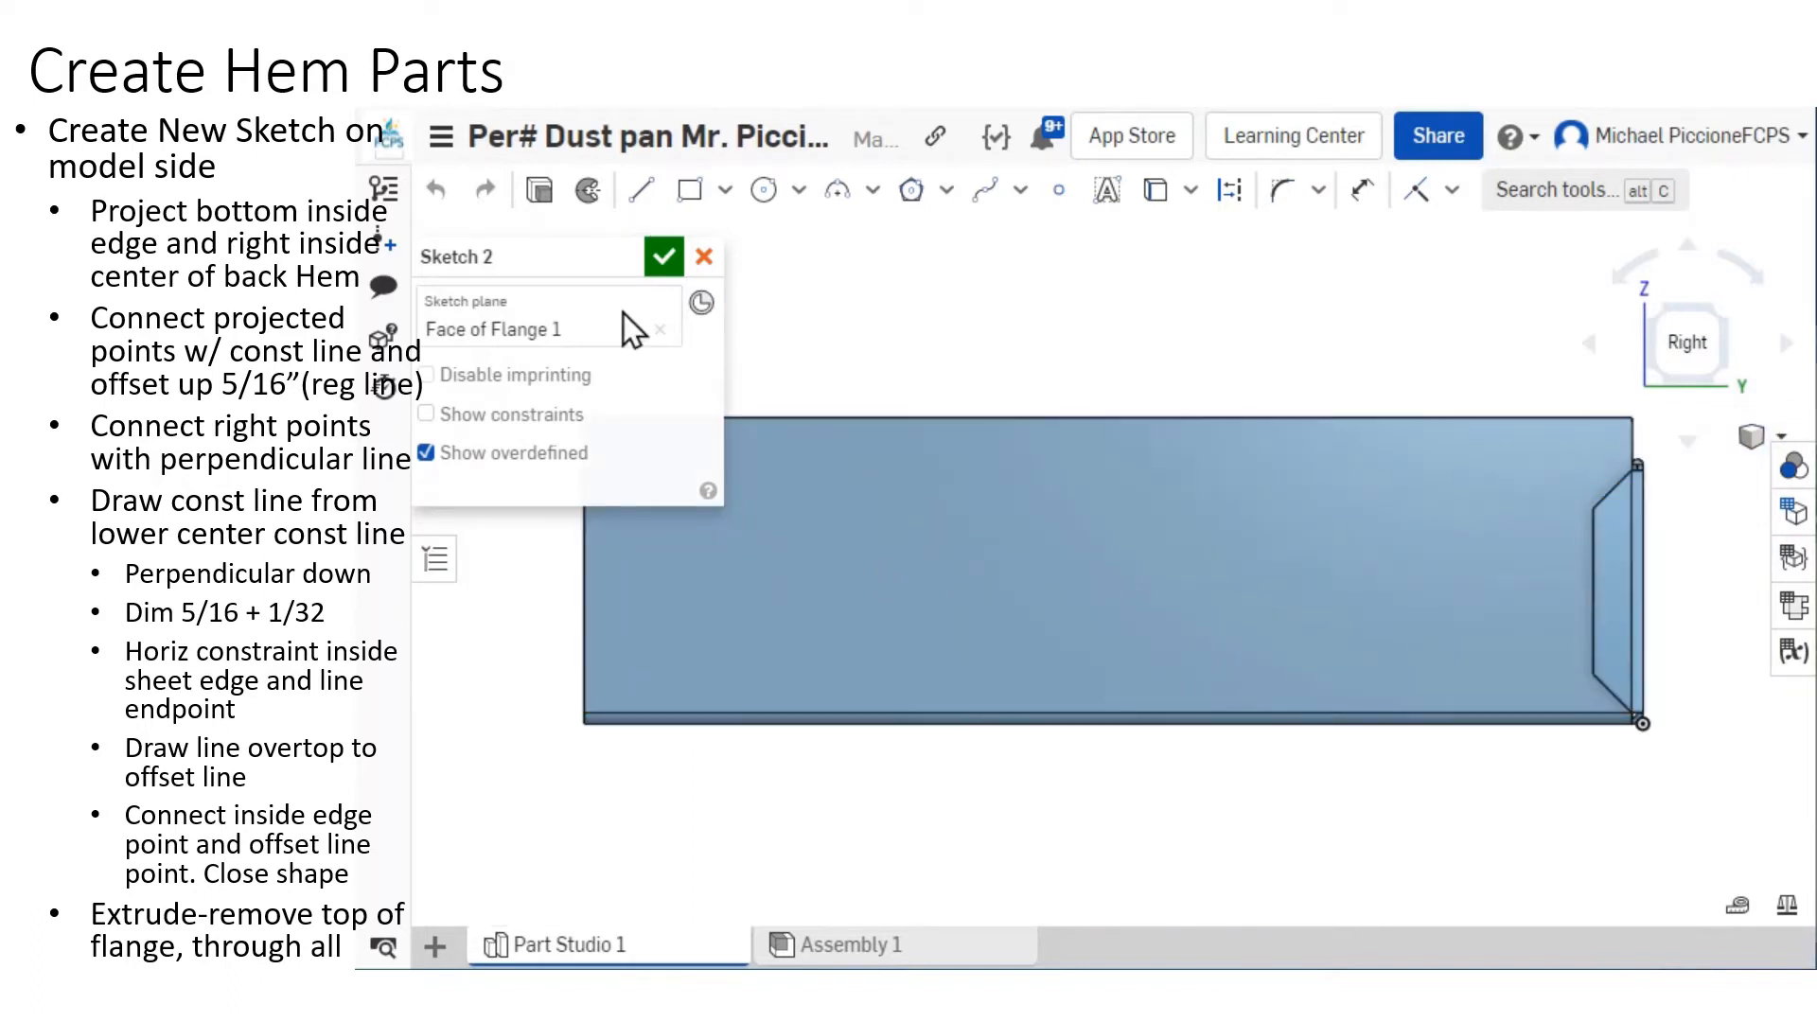
{"action": "left_click_drag", "start_coordinate": [522, 259], "coordinate": [492, 676]}
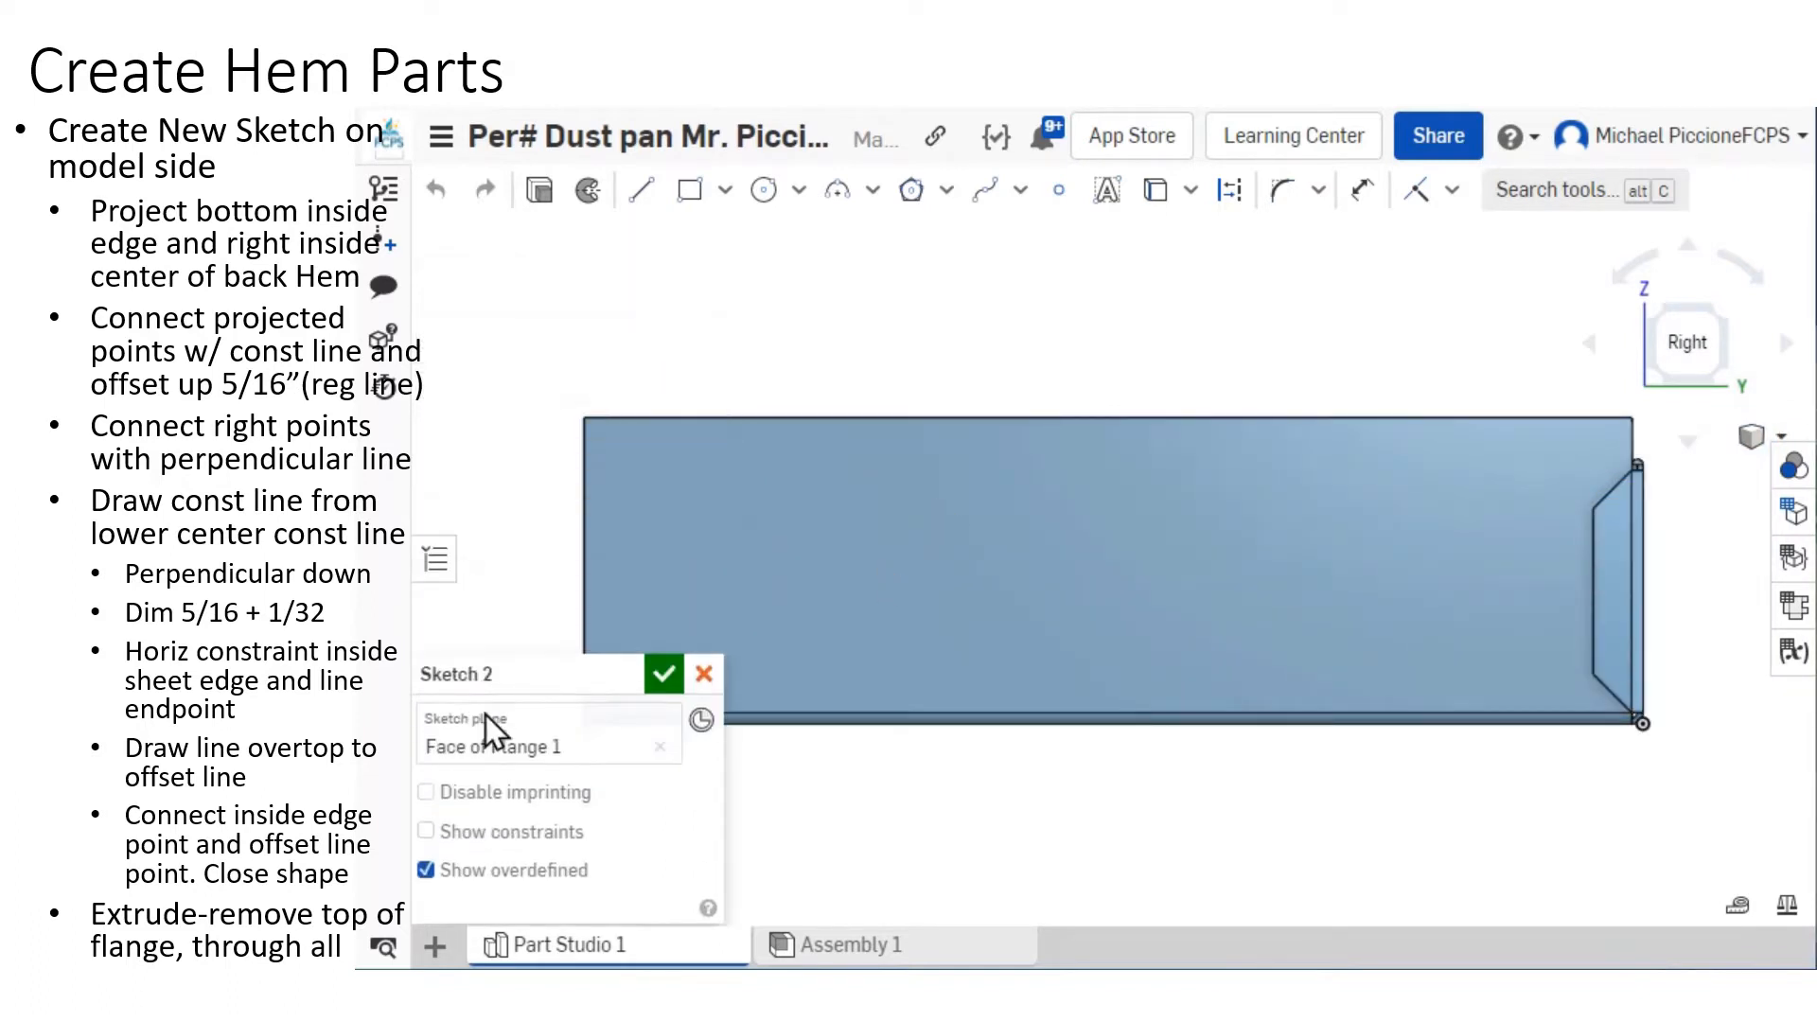
Project the inside face of the dustpan floor into the flange sketch as its bottom inside edge.
{"action": "scroll", "coordinate": [930, 736], "scroll_direction": "up", "scroll_amount": 5}
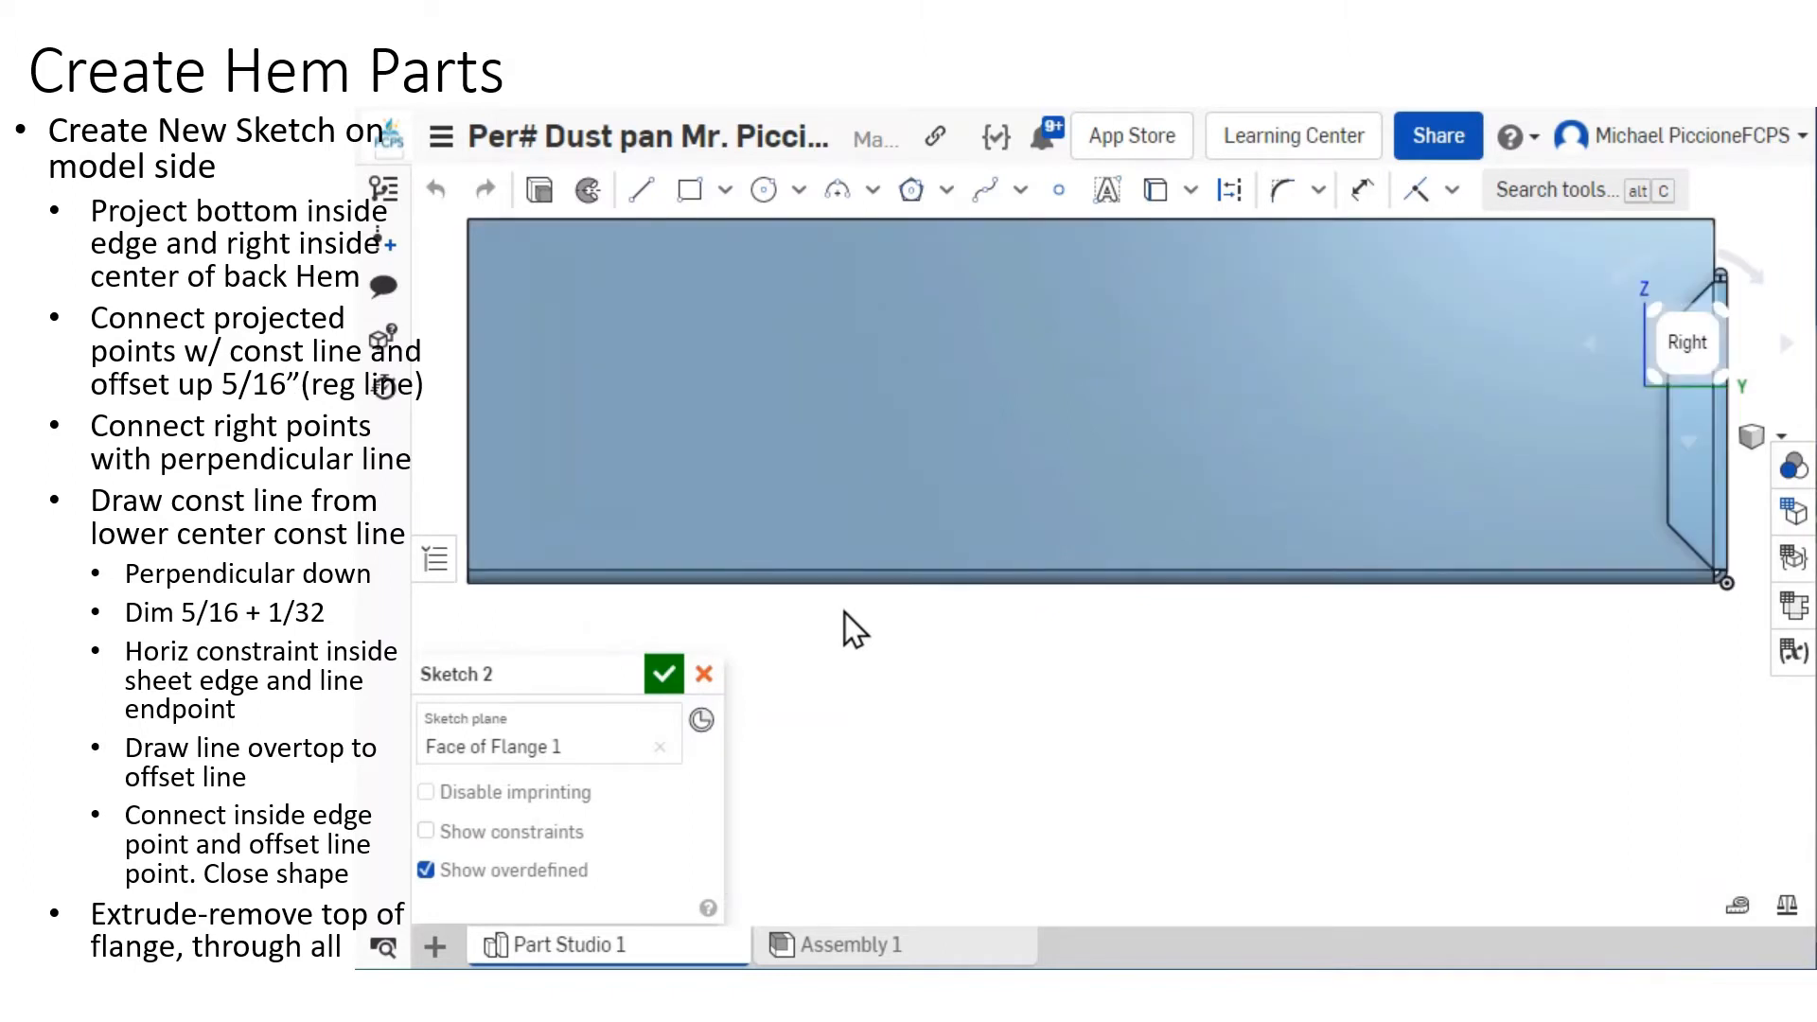
{"action": "scroll", "coordinate": [829, 615], "scroll_direction": "down", "scroll_amount": 1}
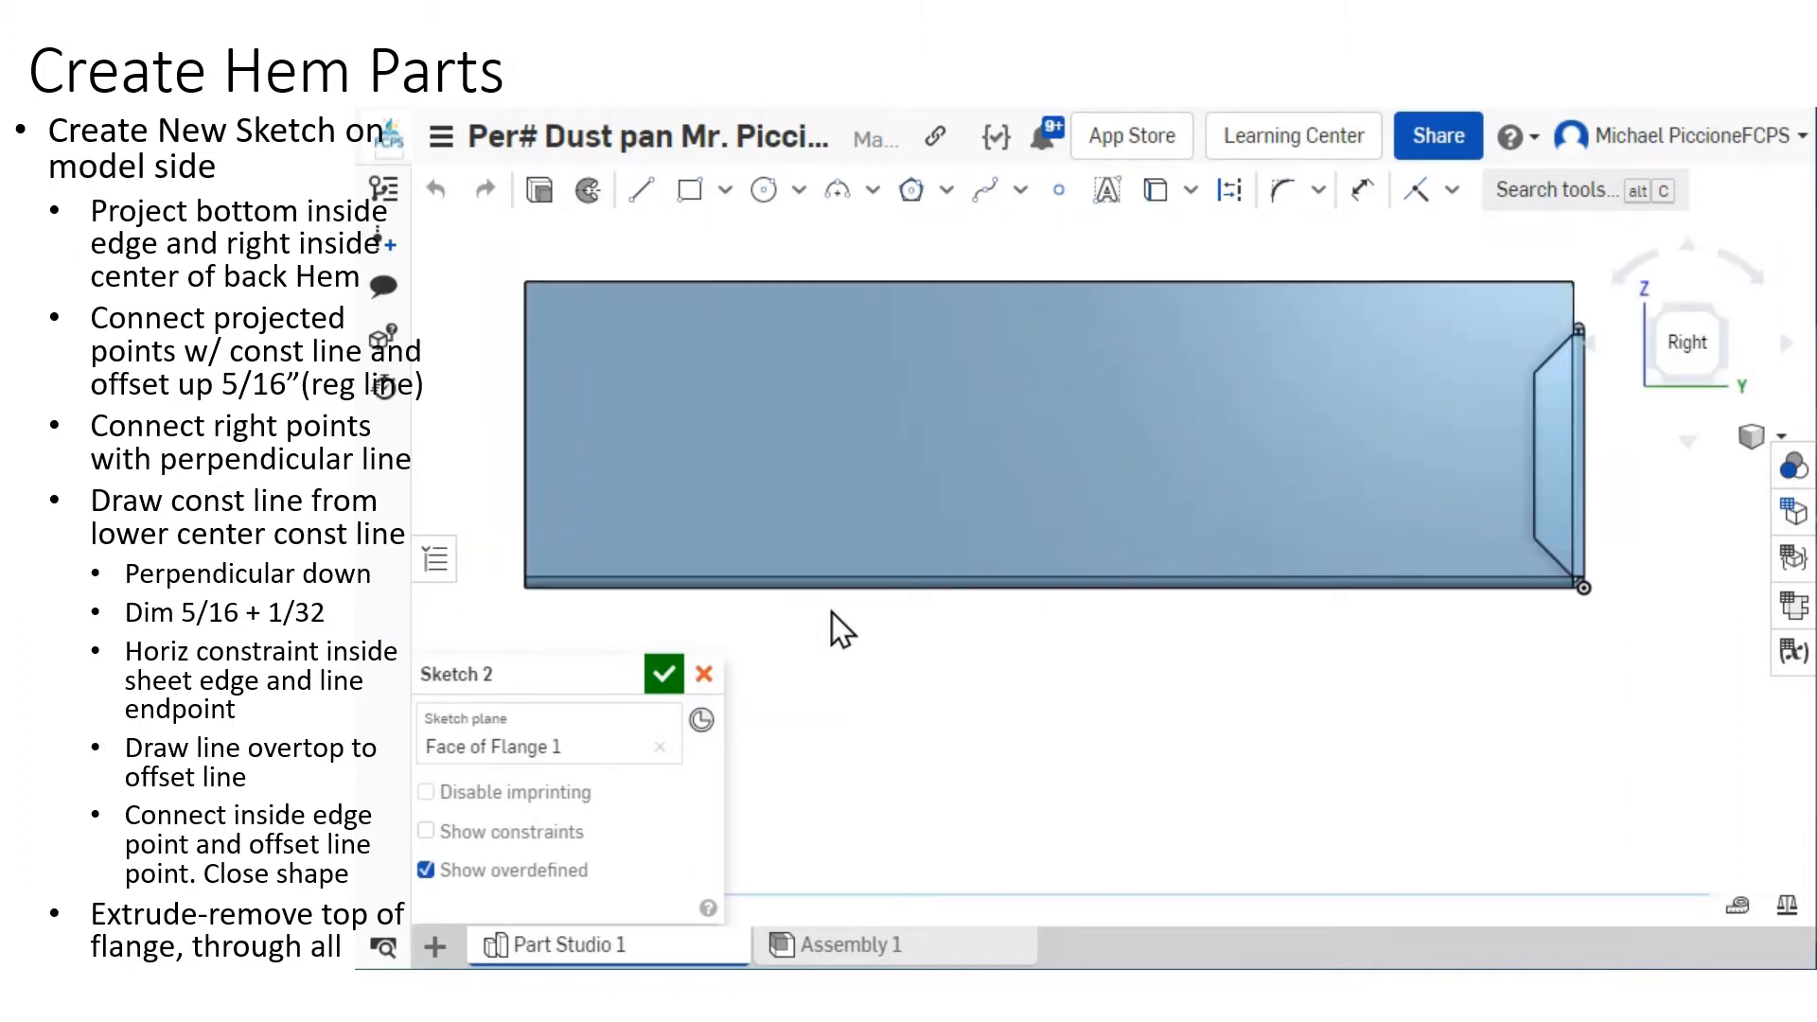
{"action": "right_click_drag", "start_coordinate": [832, 611], "coordinate": [878, 631]}
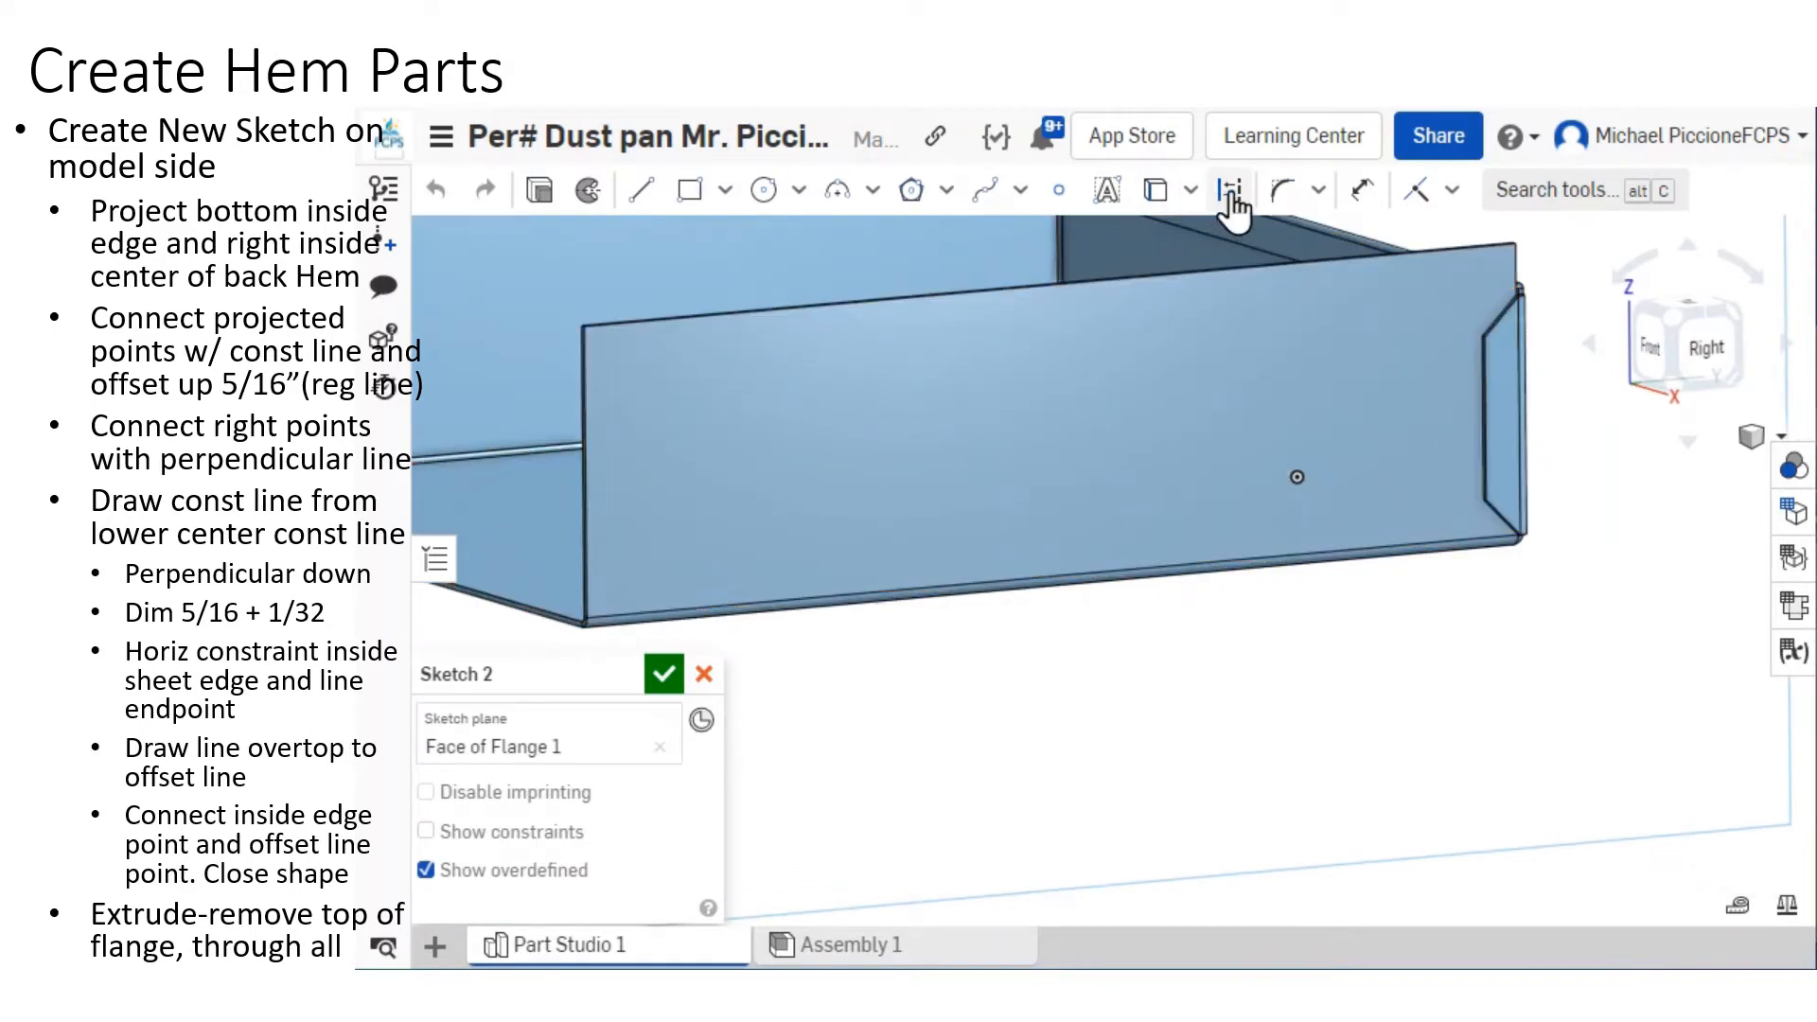
{"action": "left_click", "coordinate": [1156, 190]}
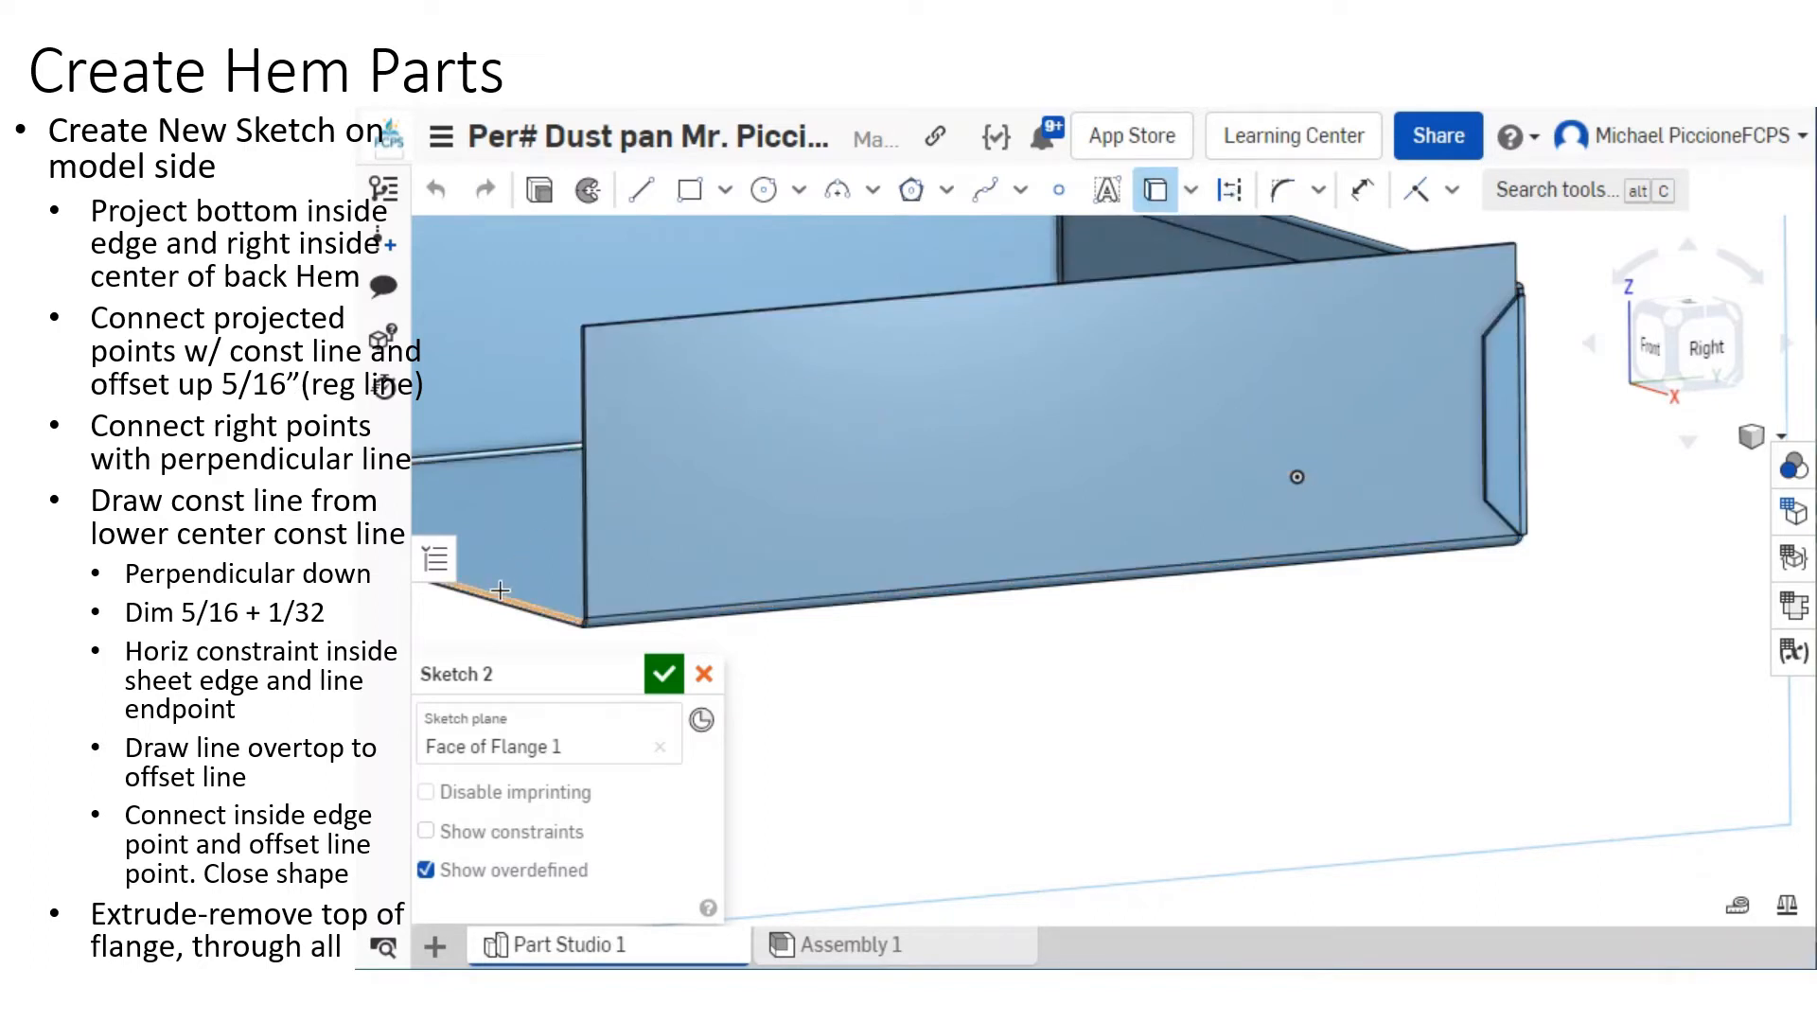
{"action": "left_click", "coordinate": [499, 591]}
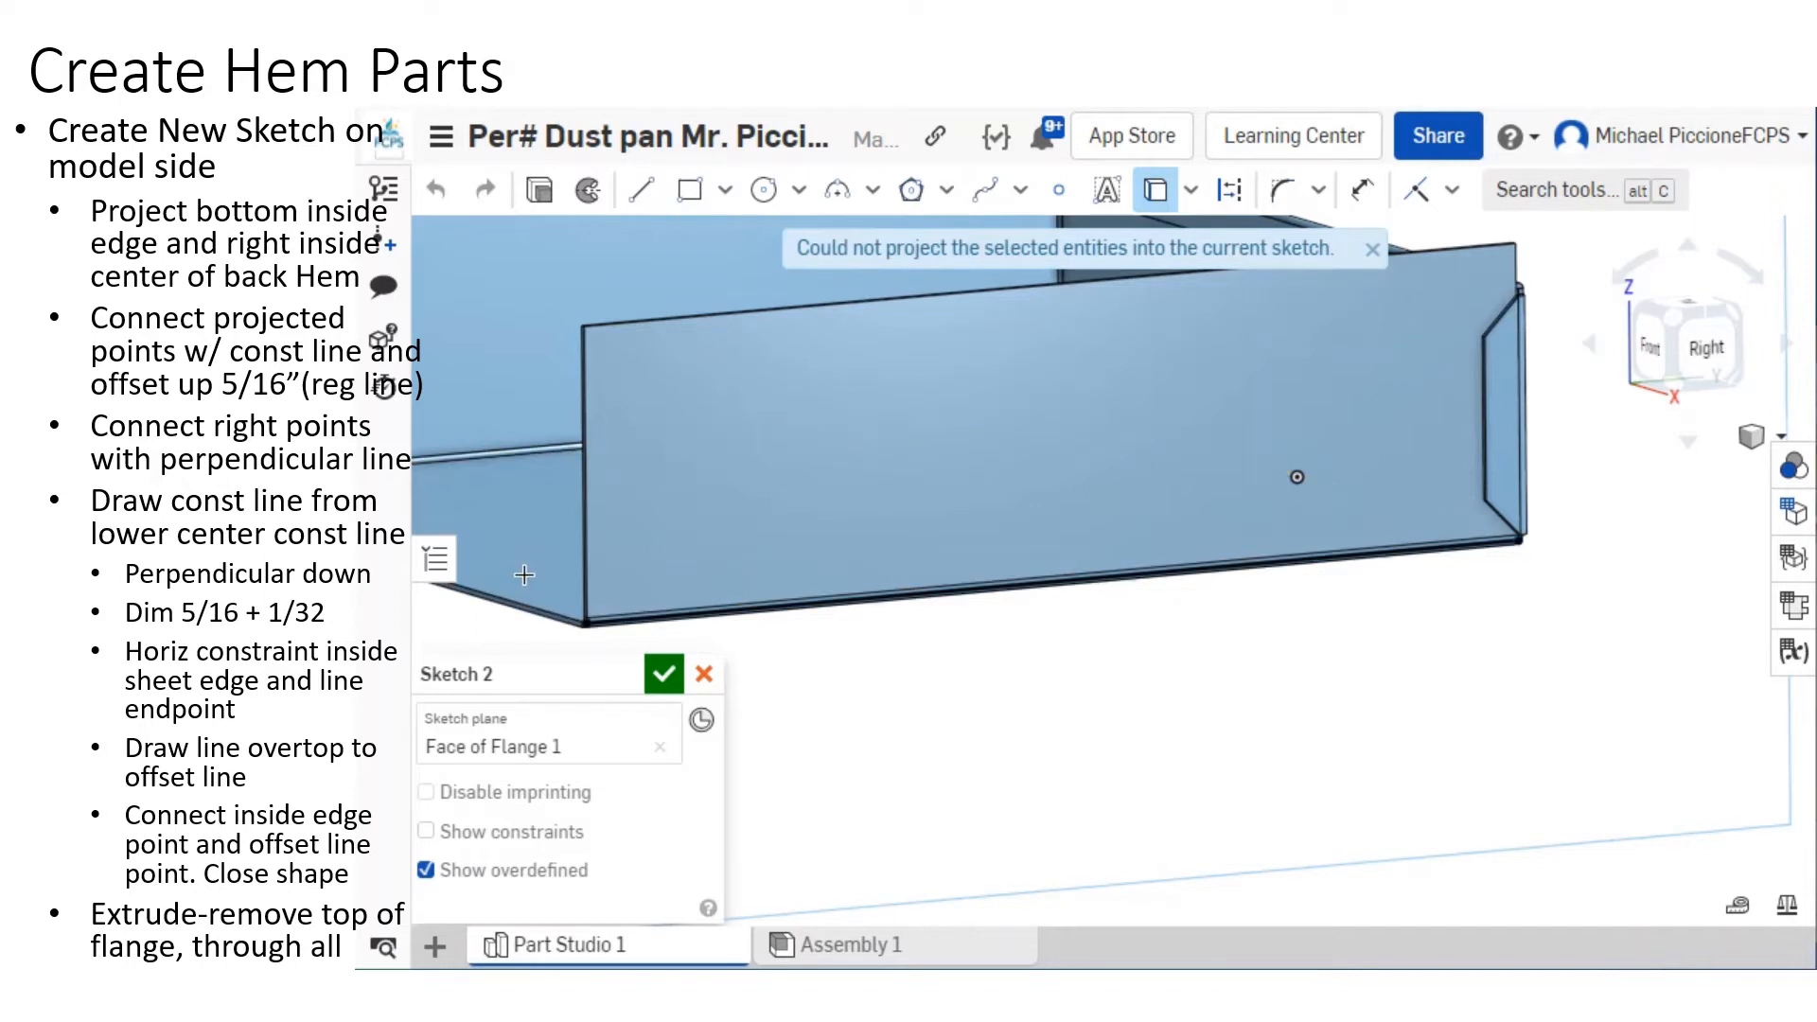
{"action": "left_click", "coordinate": [523, 574]}
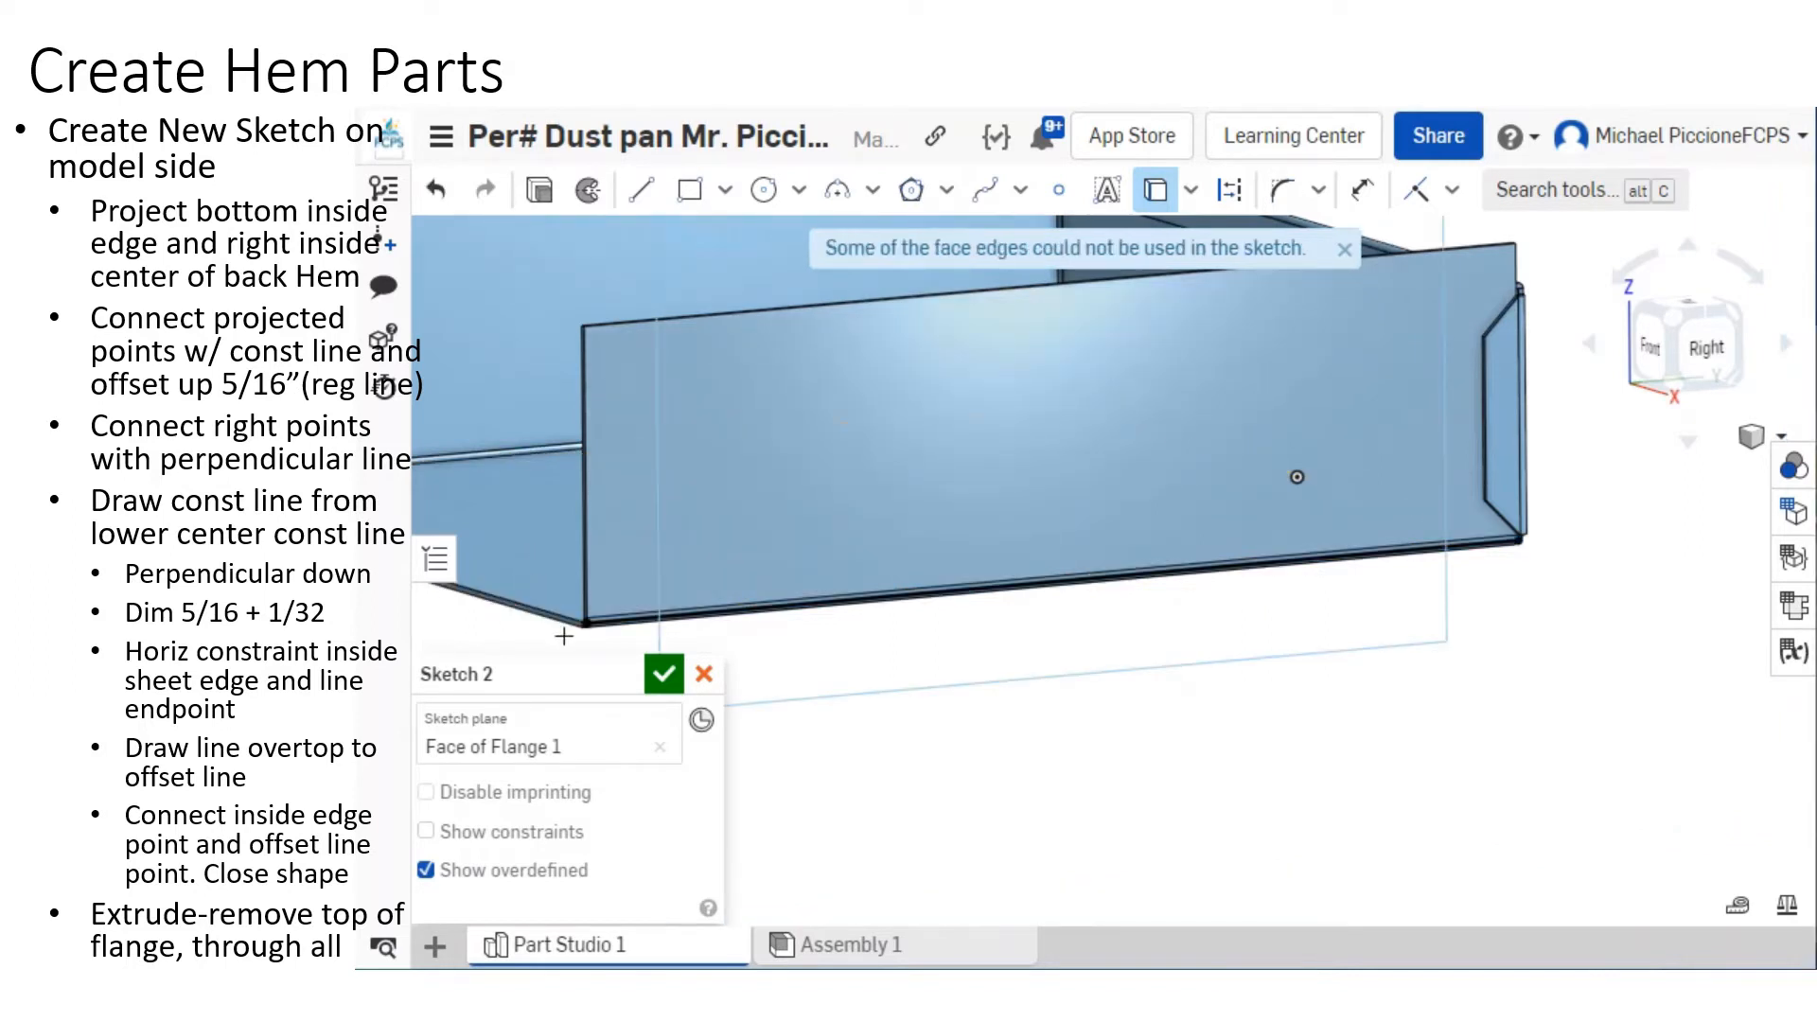
{"action": "scroll", "coordinate": [568, 582], "scroll_direction": "up", "scroll_amount": 3}
{"action": "scroll", "coordinate": [606, 596], "scroll_direction": "up", "scroll_amount": 3}
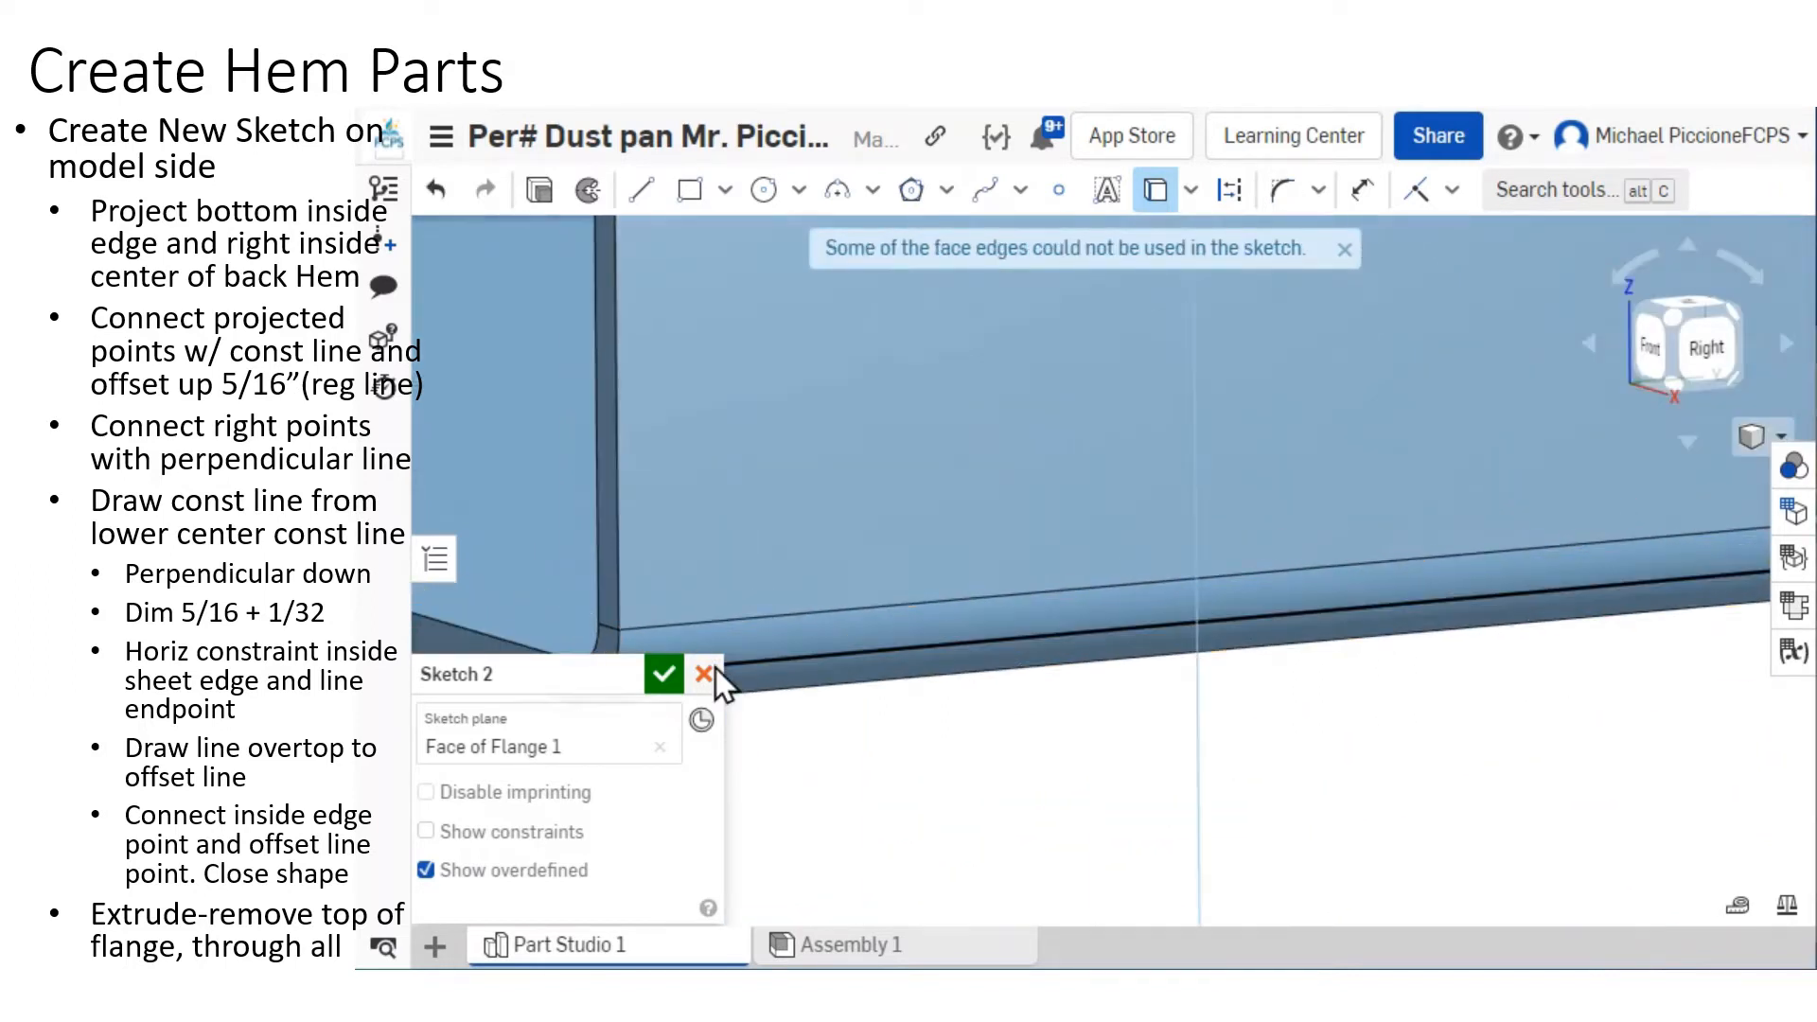
{"action": "scroll", "coordinate": [791, 658], "scroll_direction": "down", "scroll_amount": 5}
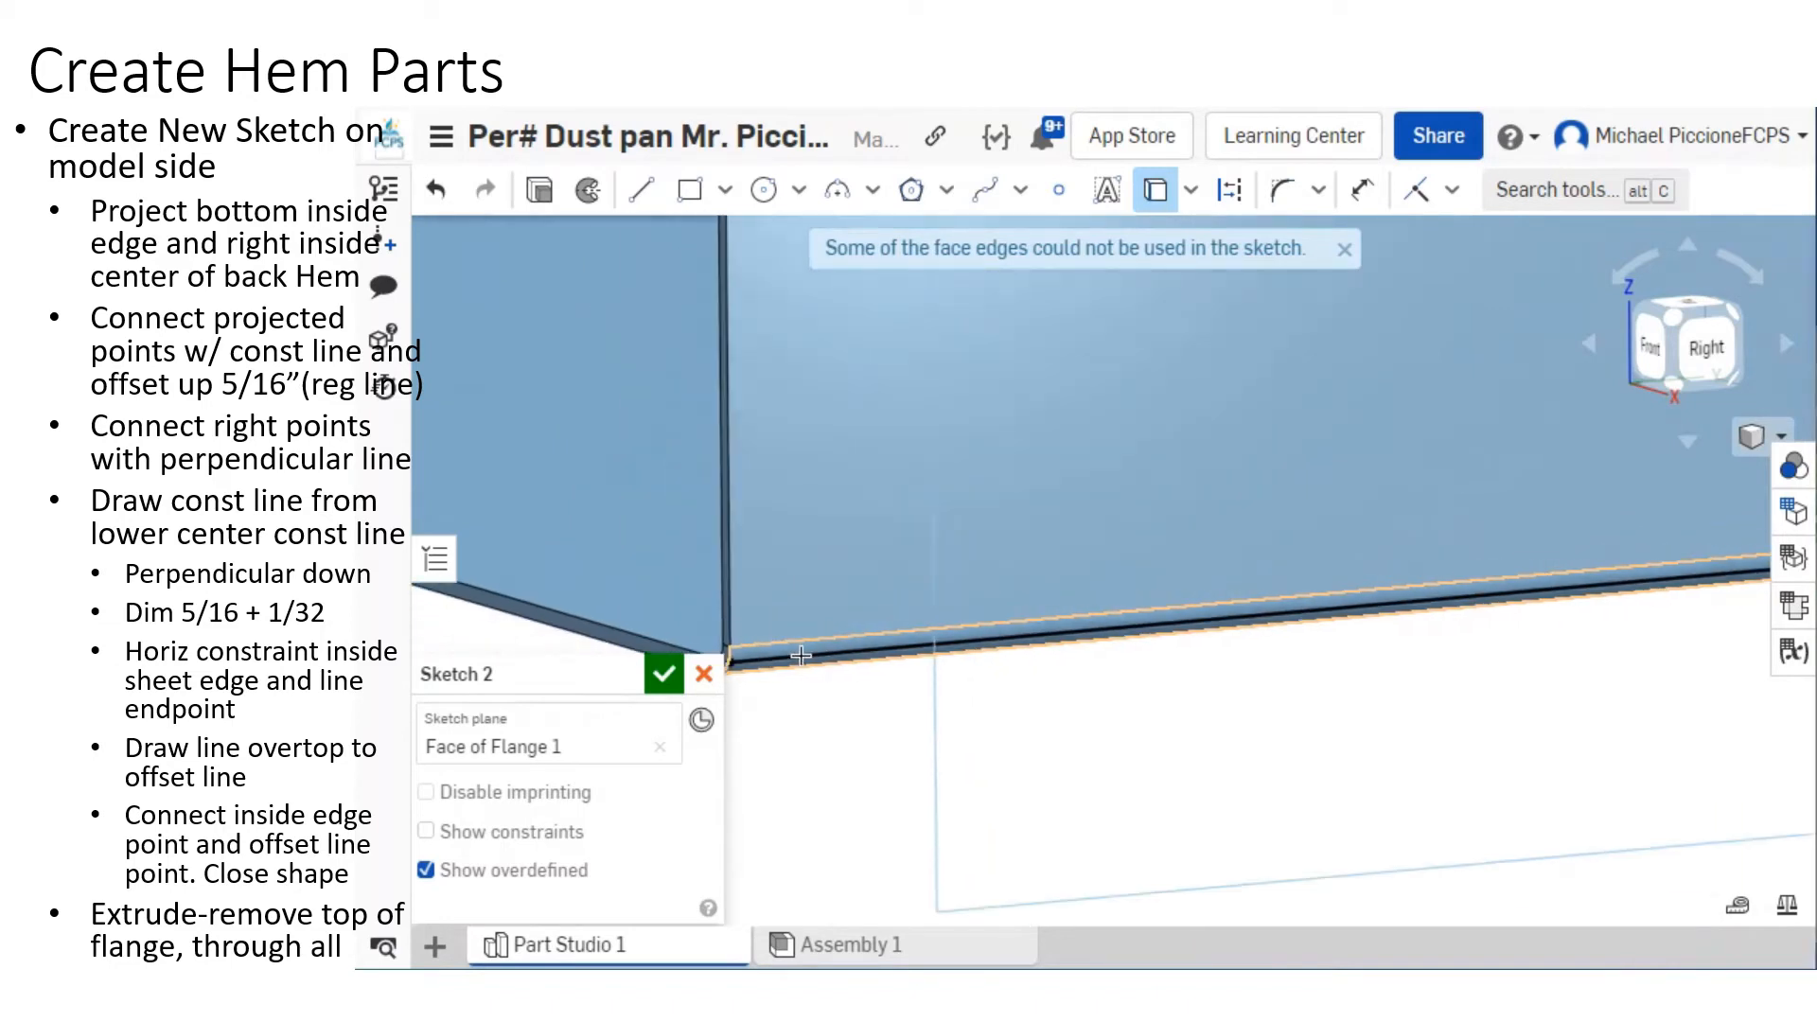
{"action": "scroll", "coordinate": [965, 646], "scroll_direction": "down", "scroll_amount": 3}
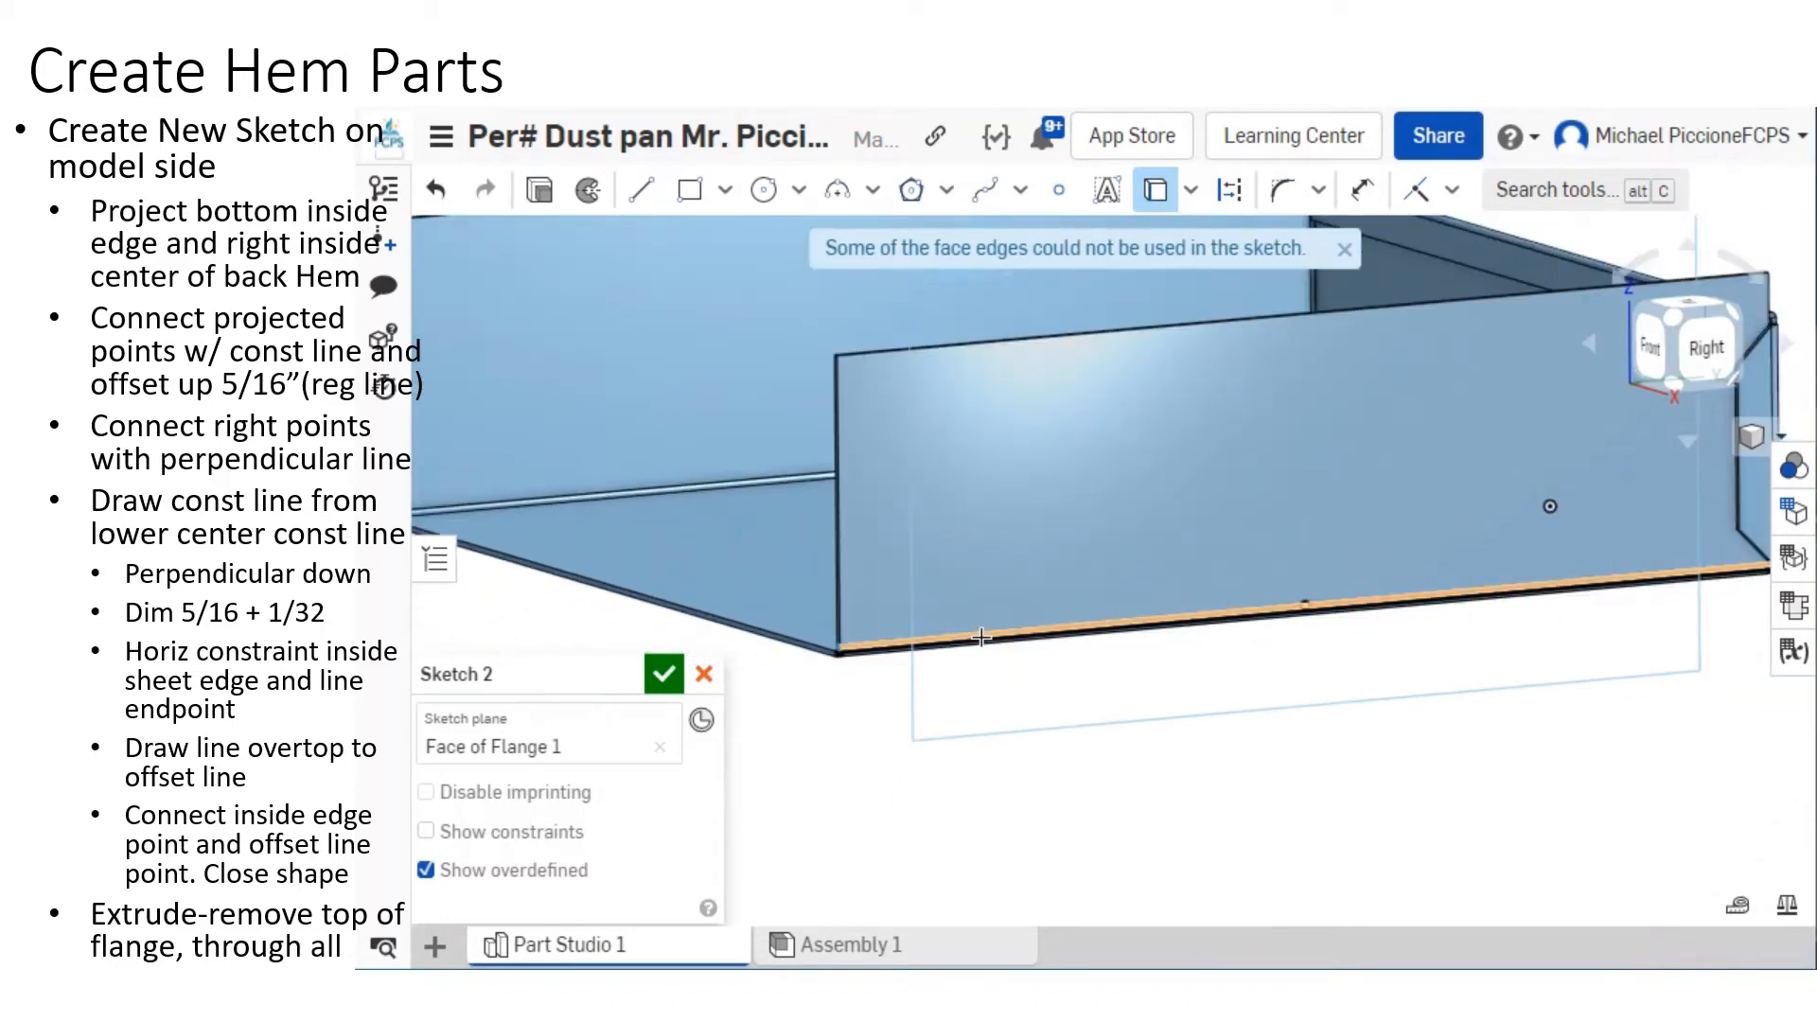
{"action": "scroll", "coordinate": [1087, 589], "scroll_direction": "down", "scroll_amount": 4}
{"action": "scroll", "coordinate": [1476, 453], "scroll_direction": "up", "scroll_amount": 6}
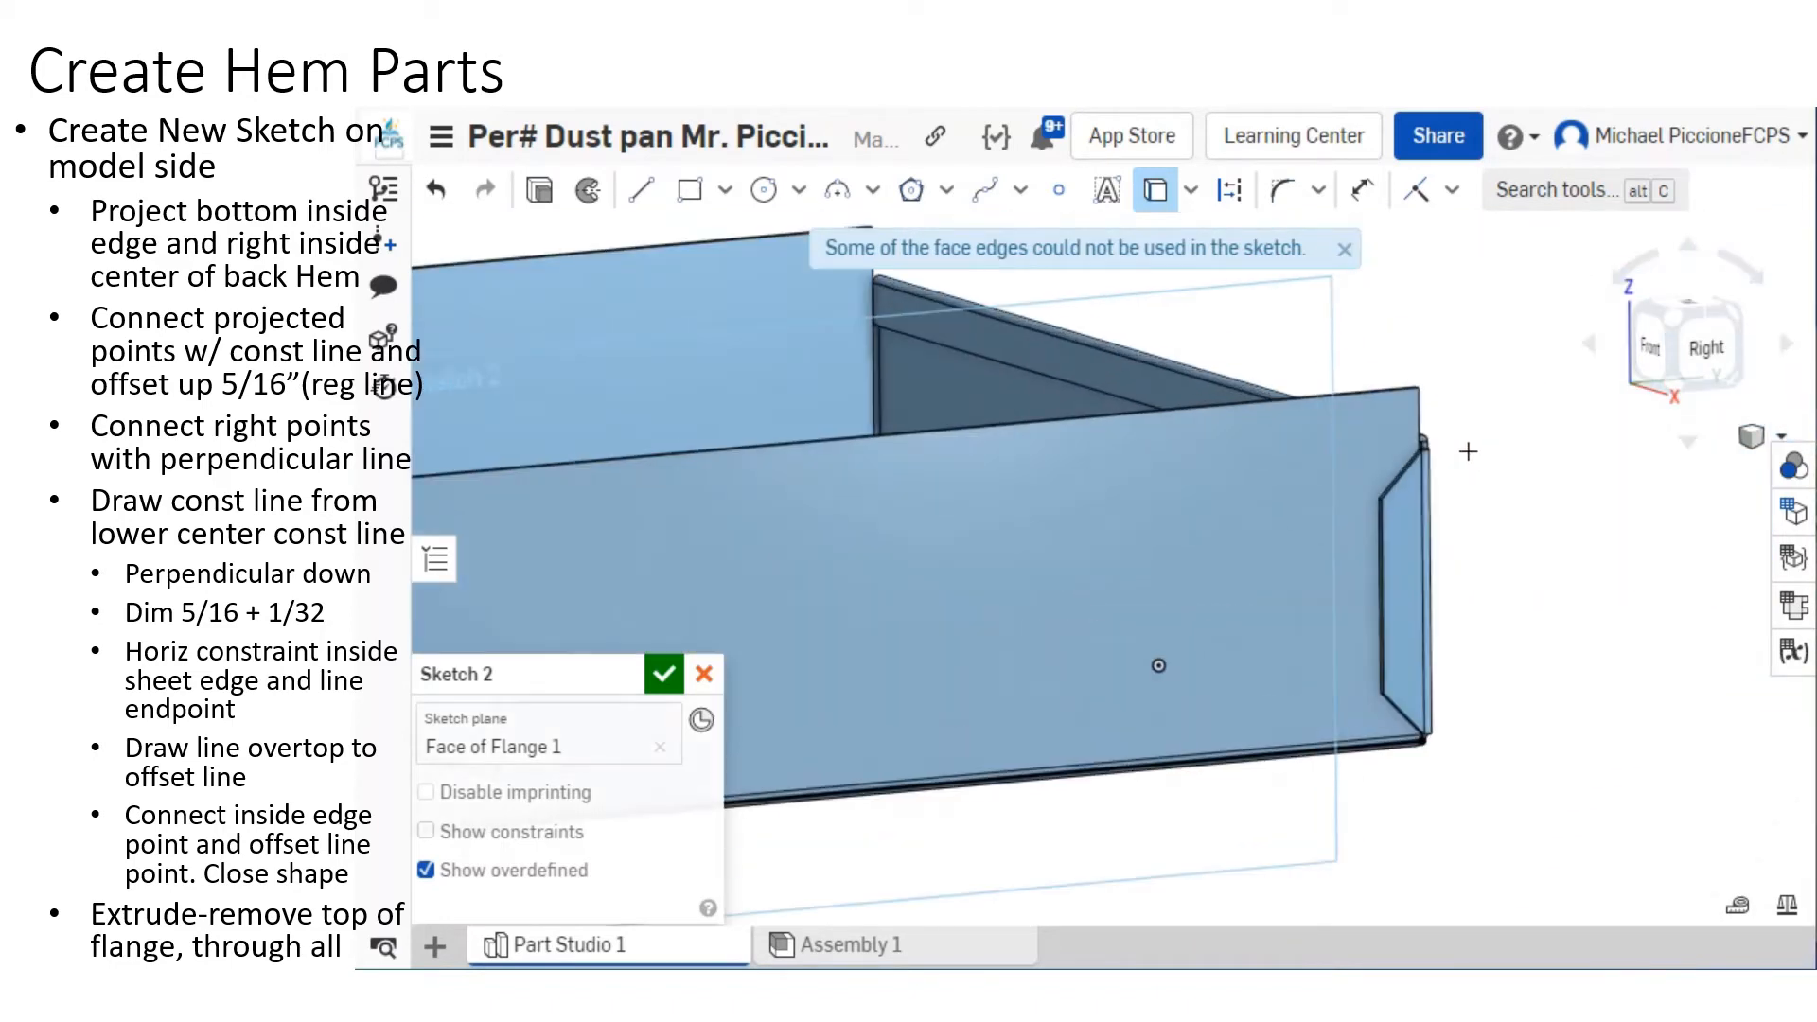
Project the top center point of the back hem's end into the sketch and return to the Right view.
{"action": "right_click_drag", "start_coordinate": [1493, 438], "coordinate": [1454, 434]}
{"action": "scroll", "coordinate": [1343, 421], "scroll_direction": "up", "scroll_amount": 5}
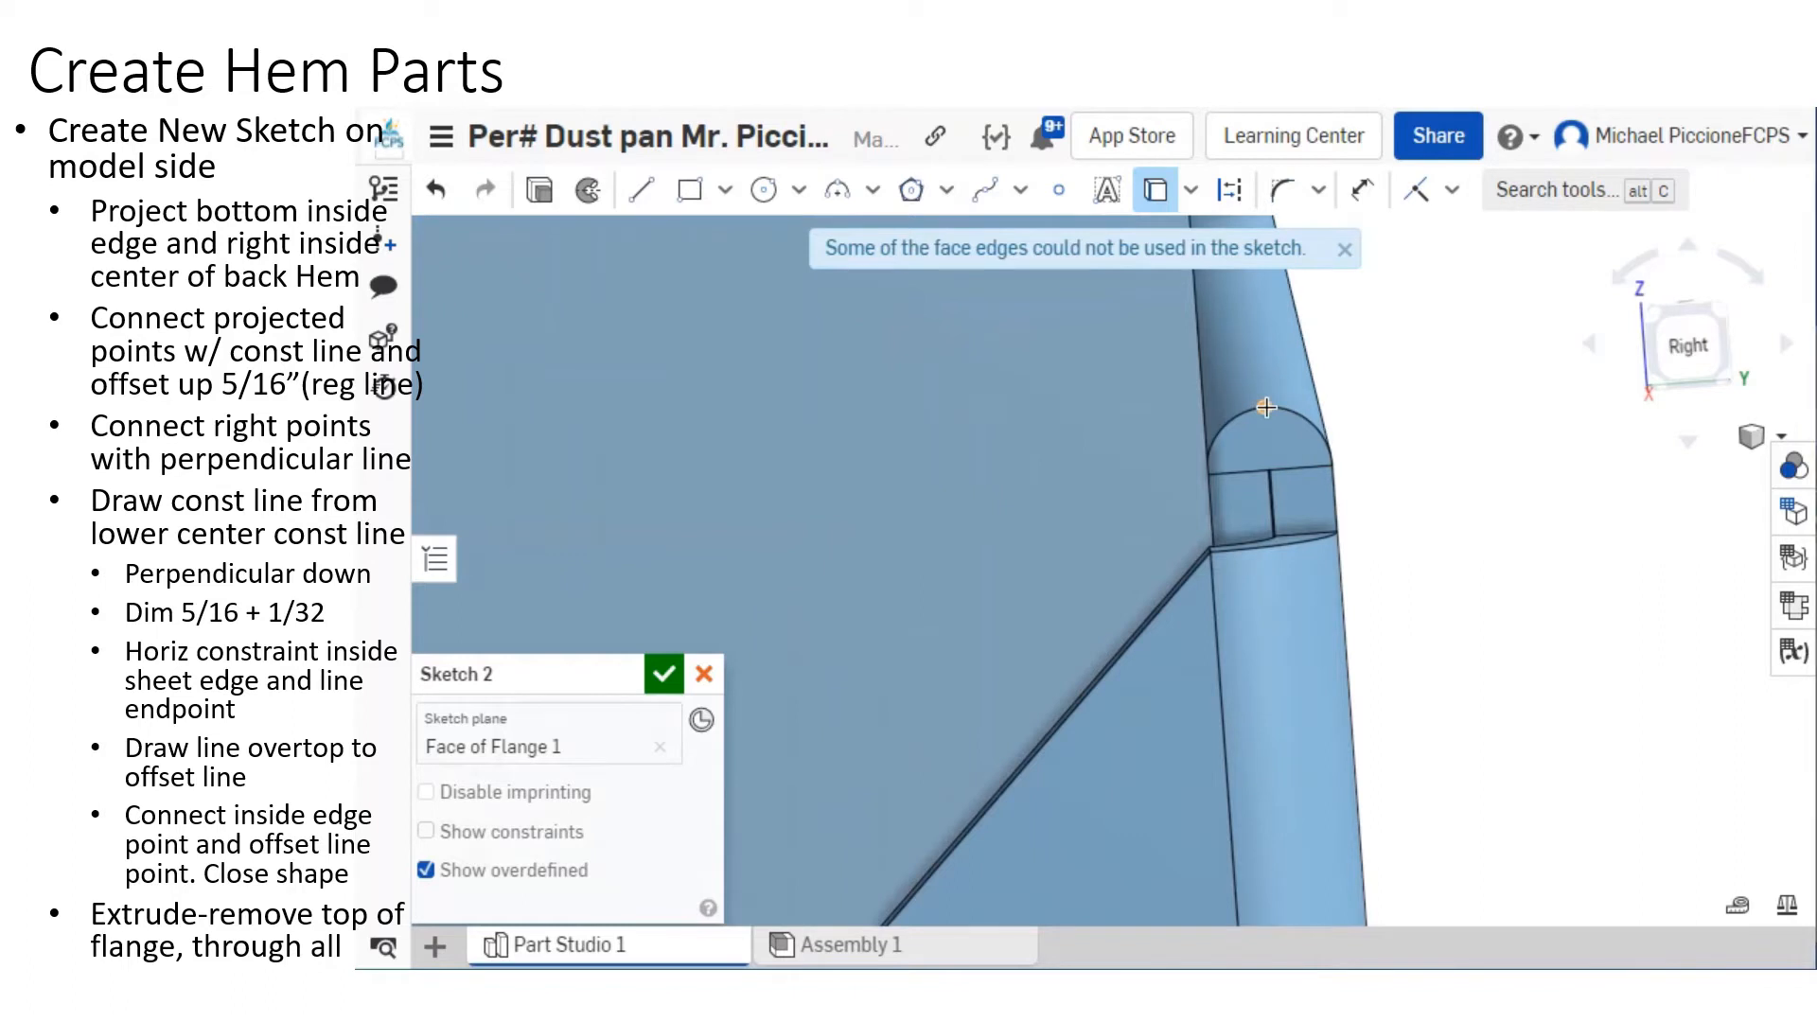
{"action": "left_click", "coordinate": [1266, 406]}
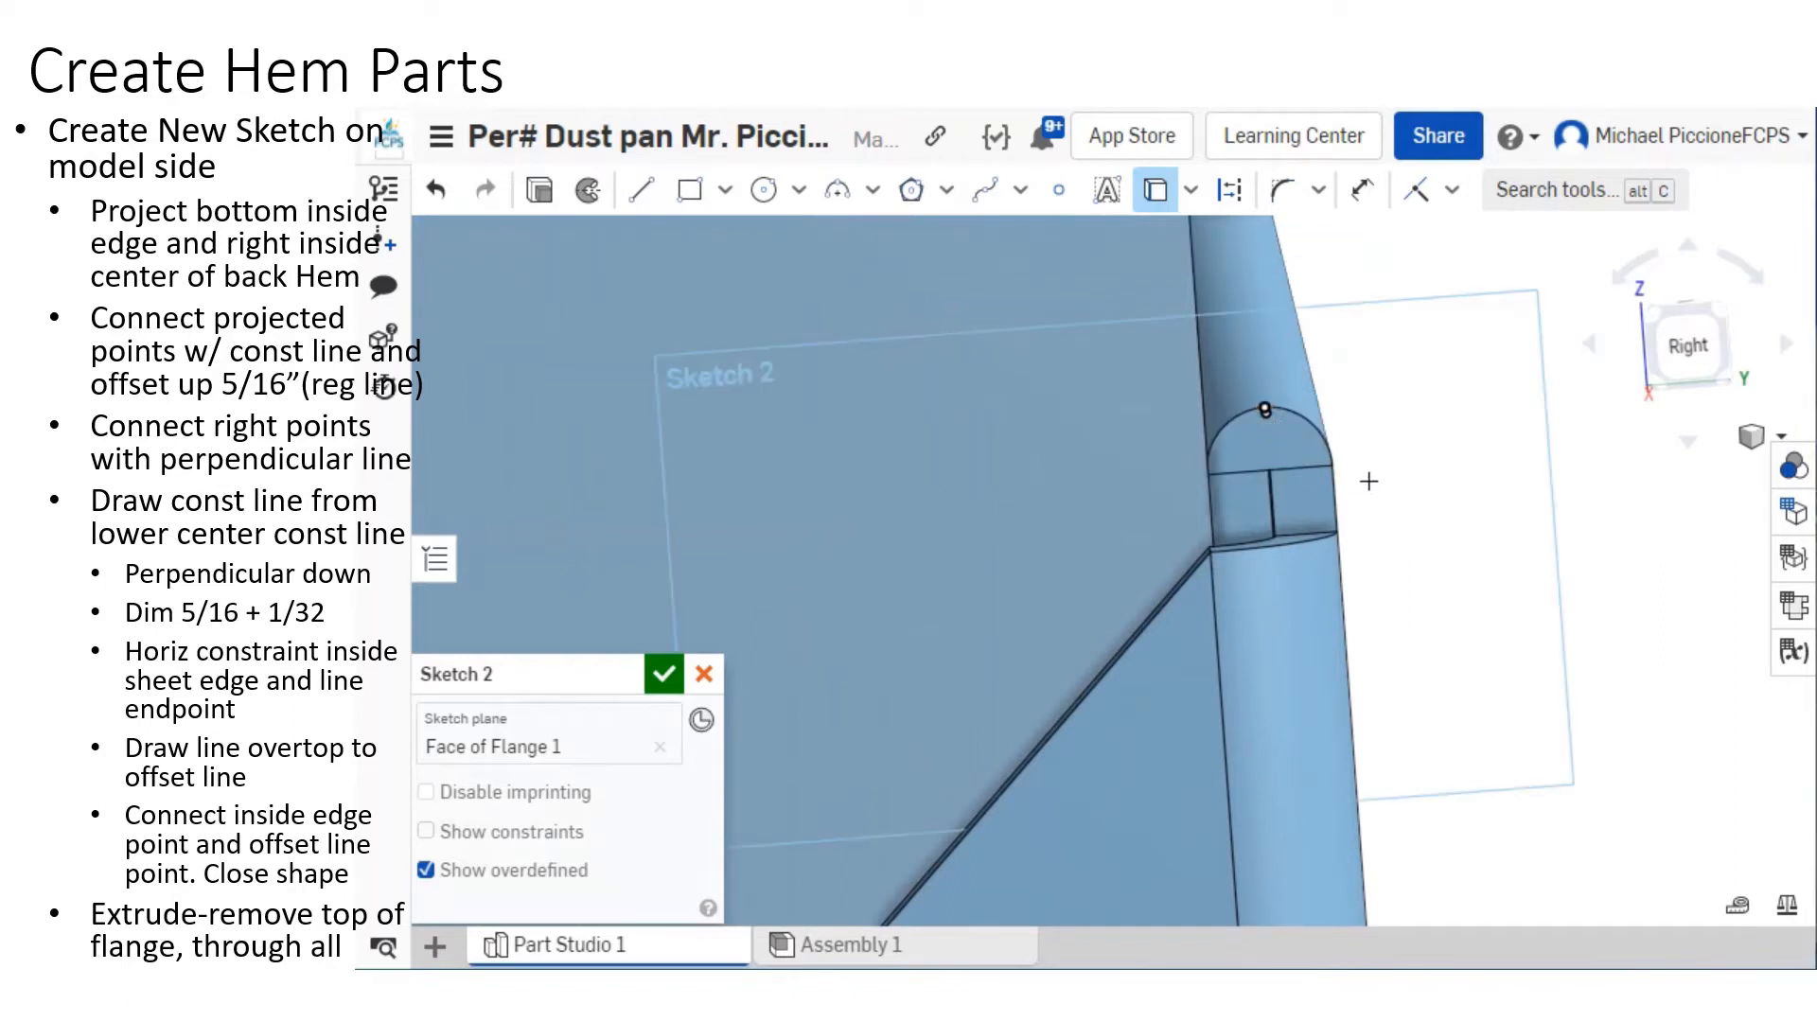
{"action": "scroll", "coordinate": [1410, 485], "scroll_direction": "down", "scroll_amount": 3}
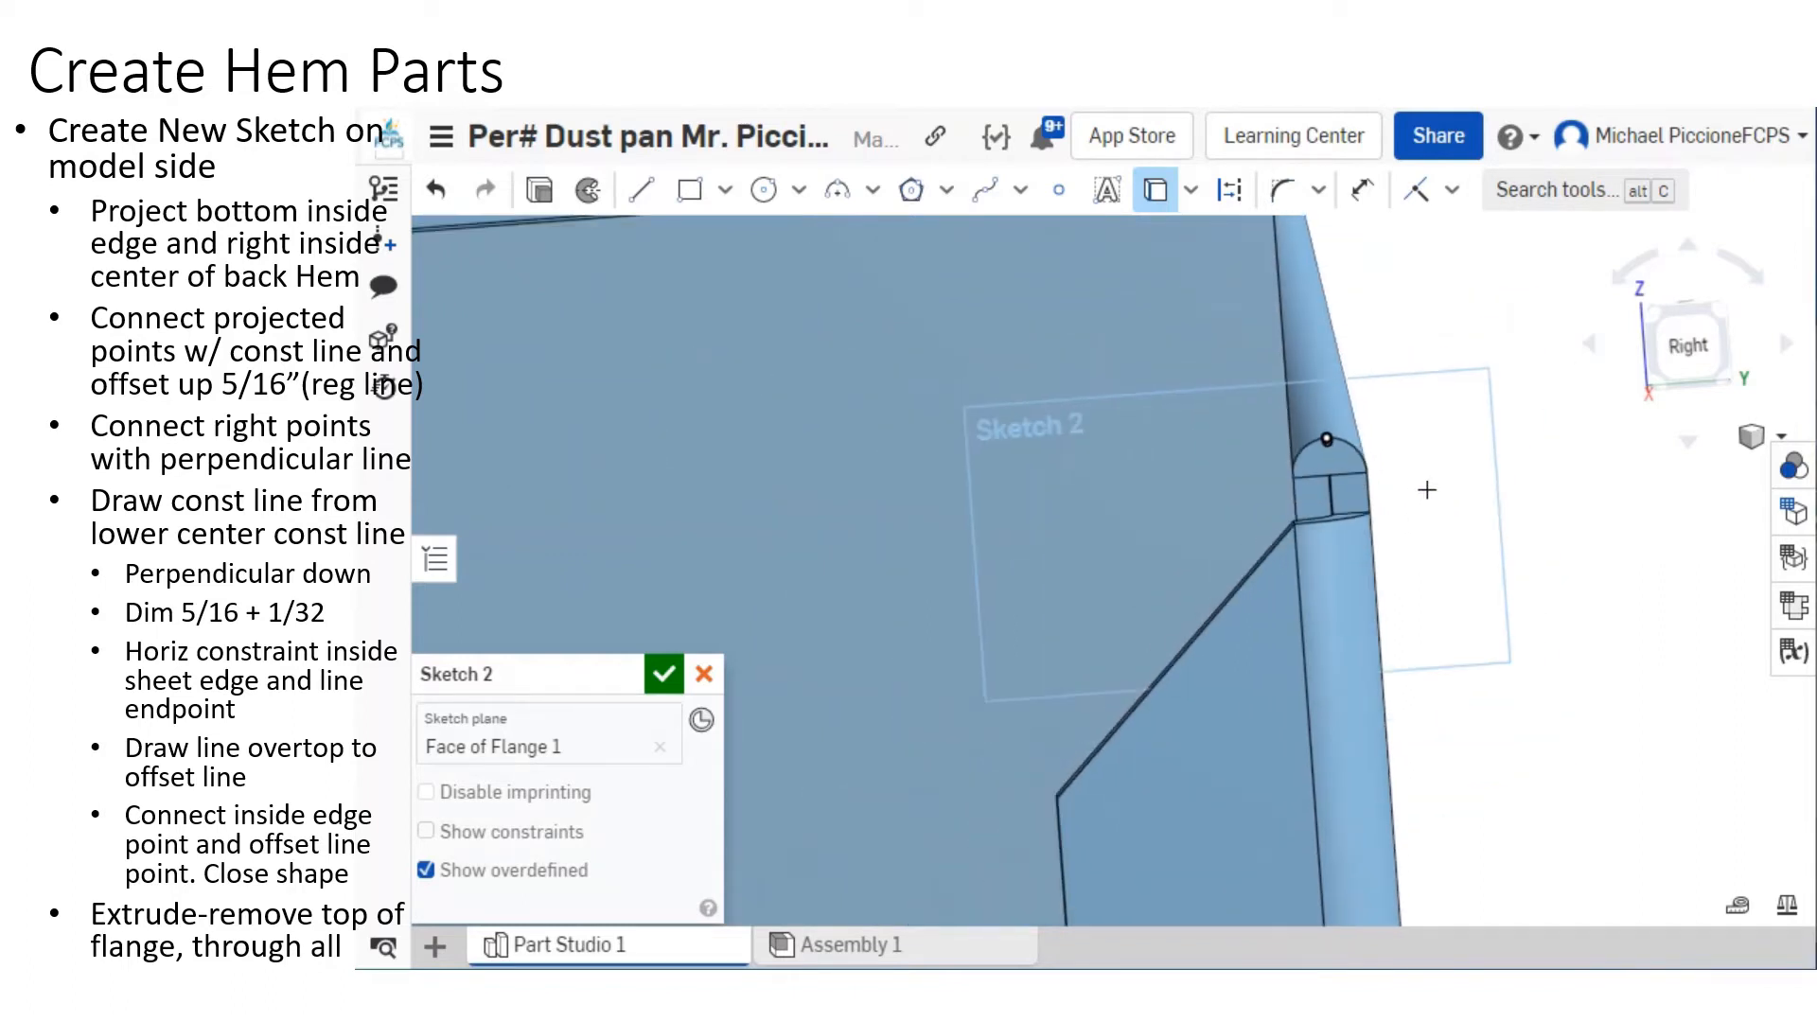
{"action": "left_click", "coordinate": [1687, 346]}
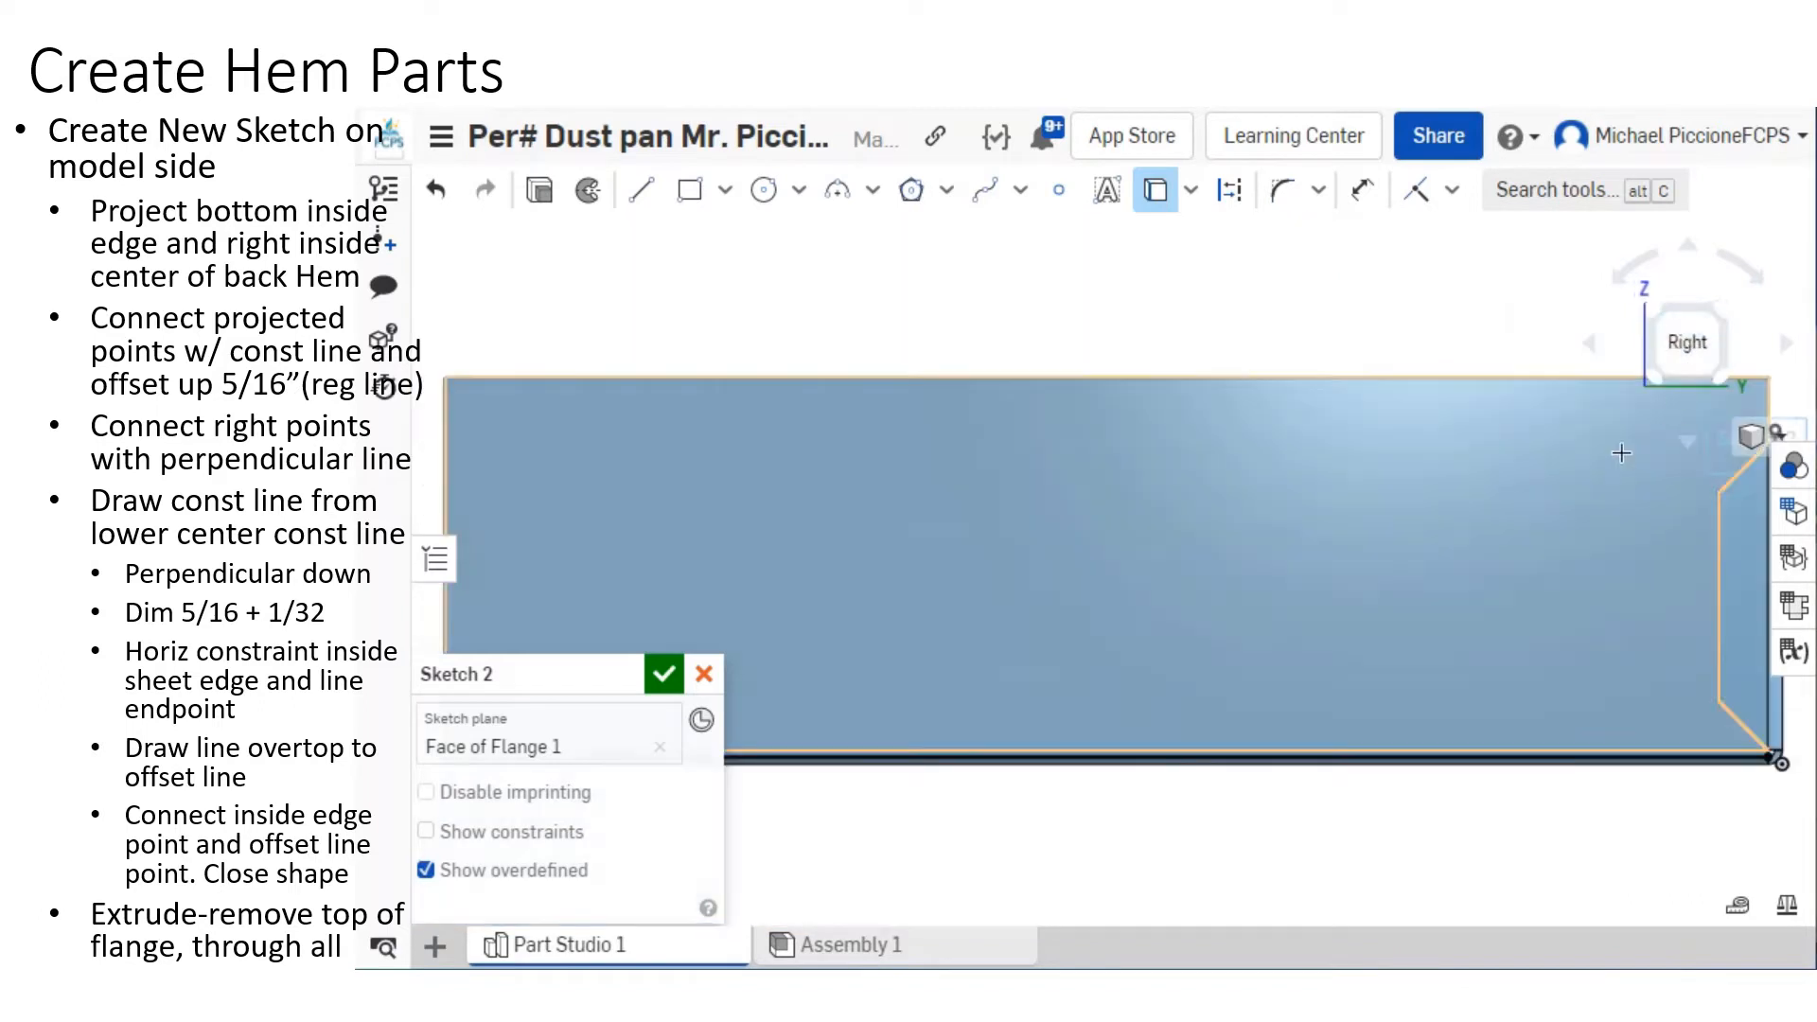
Examine the projected point on the back hem and the front end of the projected bottom edge.
{"action": "scroll", "coordinate": [1374, 476], "scroll_direction": "up", "scroll_amount": 5}
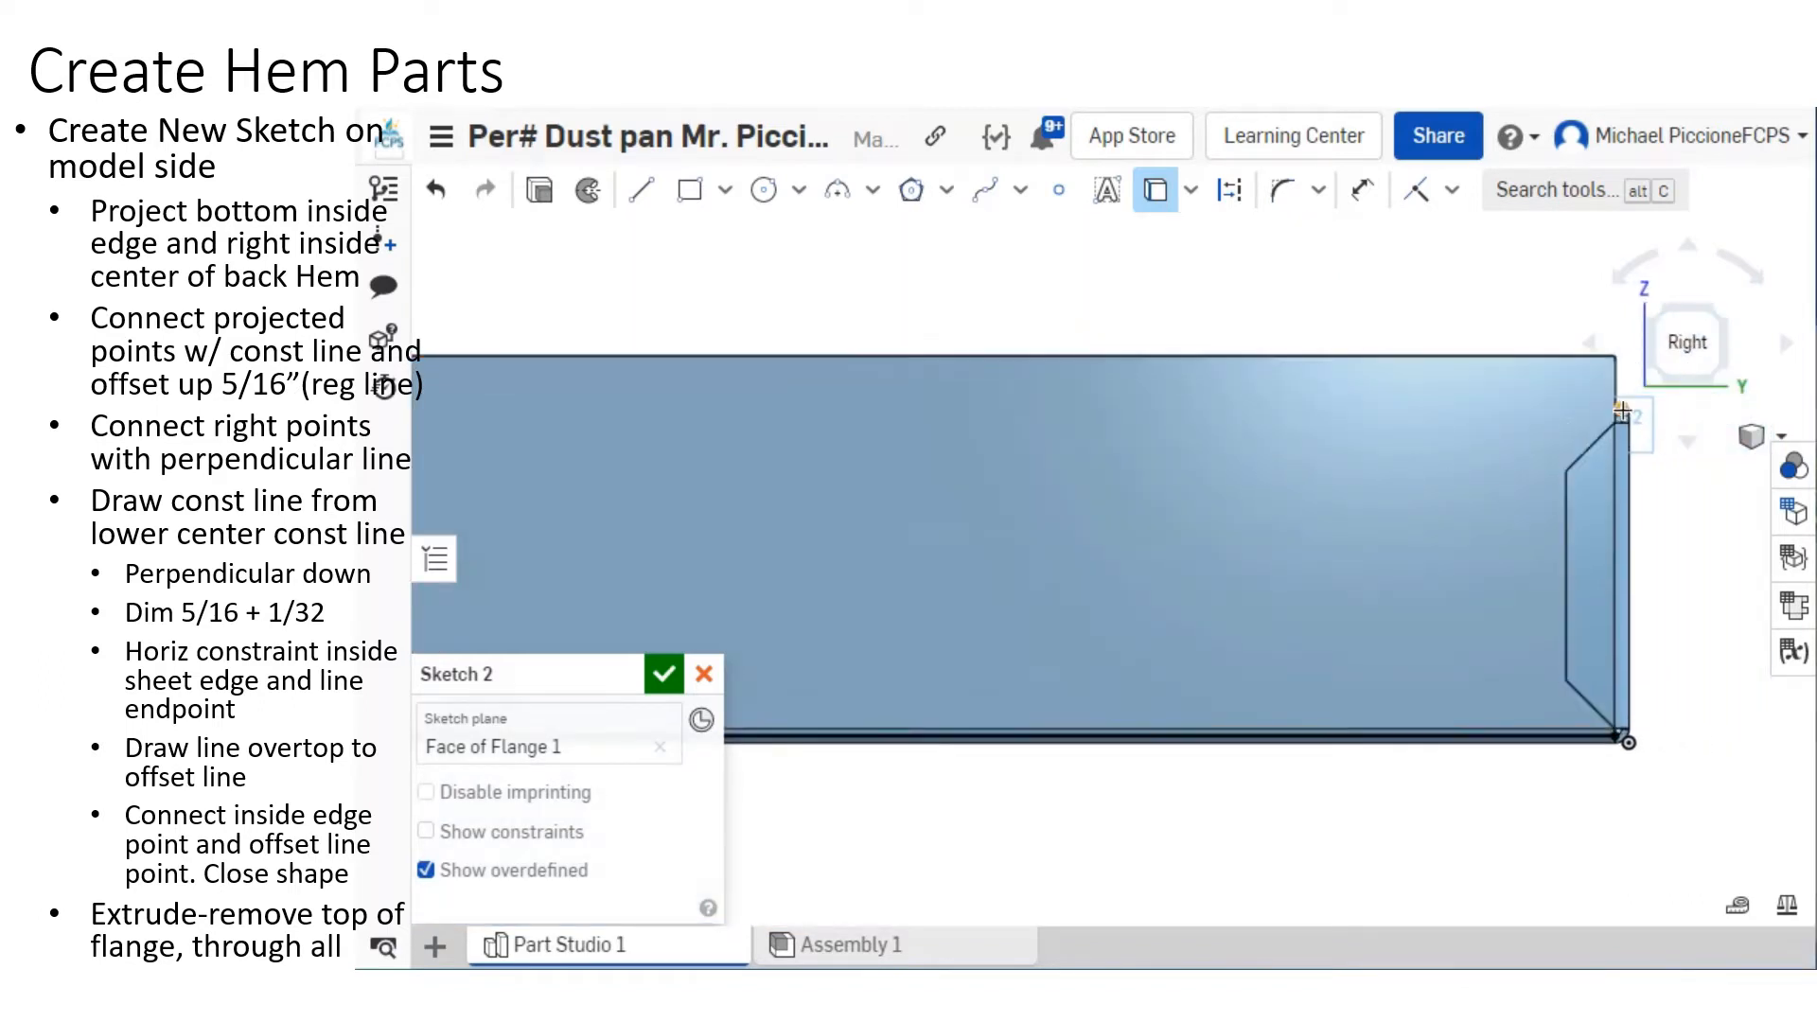
{"action": "scroll", "coordinate": [1620, 411], "scroll_direction": "up", "scroll_amount": 4}
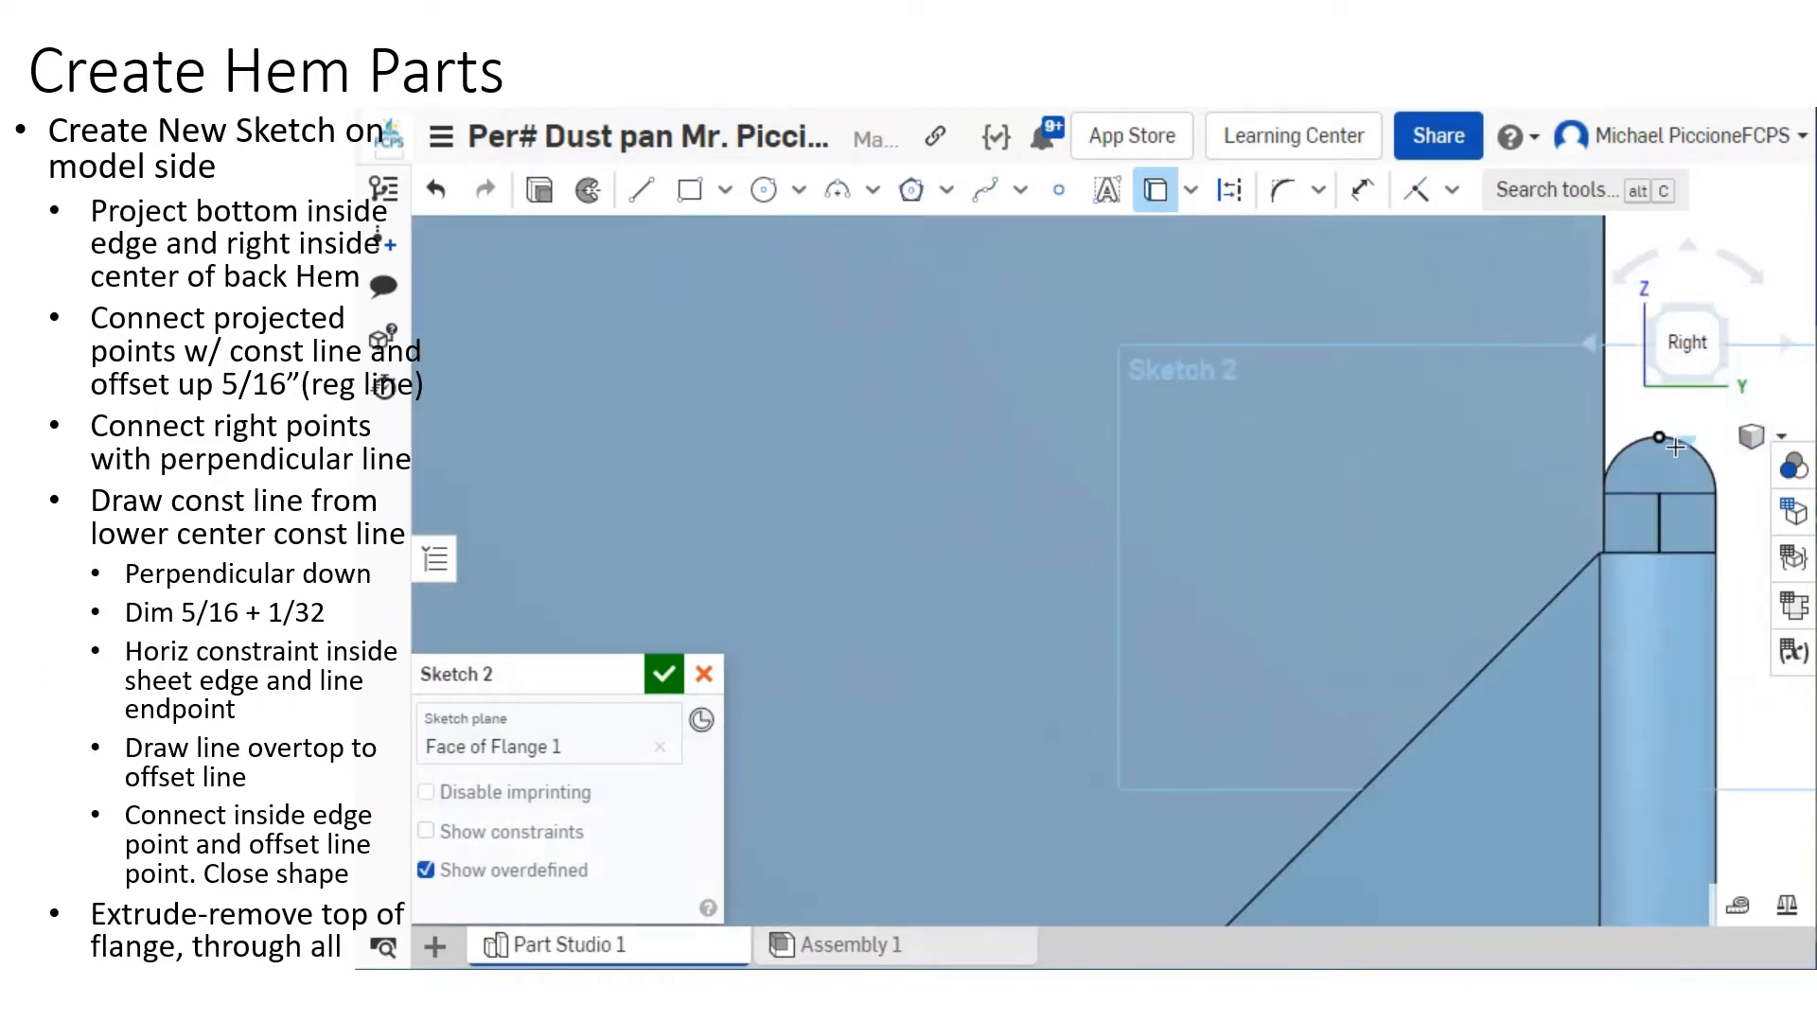
{"action": "scroll", "coordinate": [1514, 444], "scroll_direction": "down", "scroll_amount": 6}
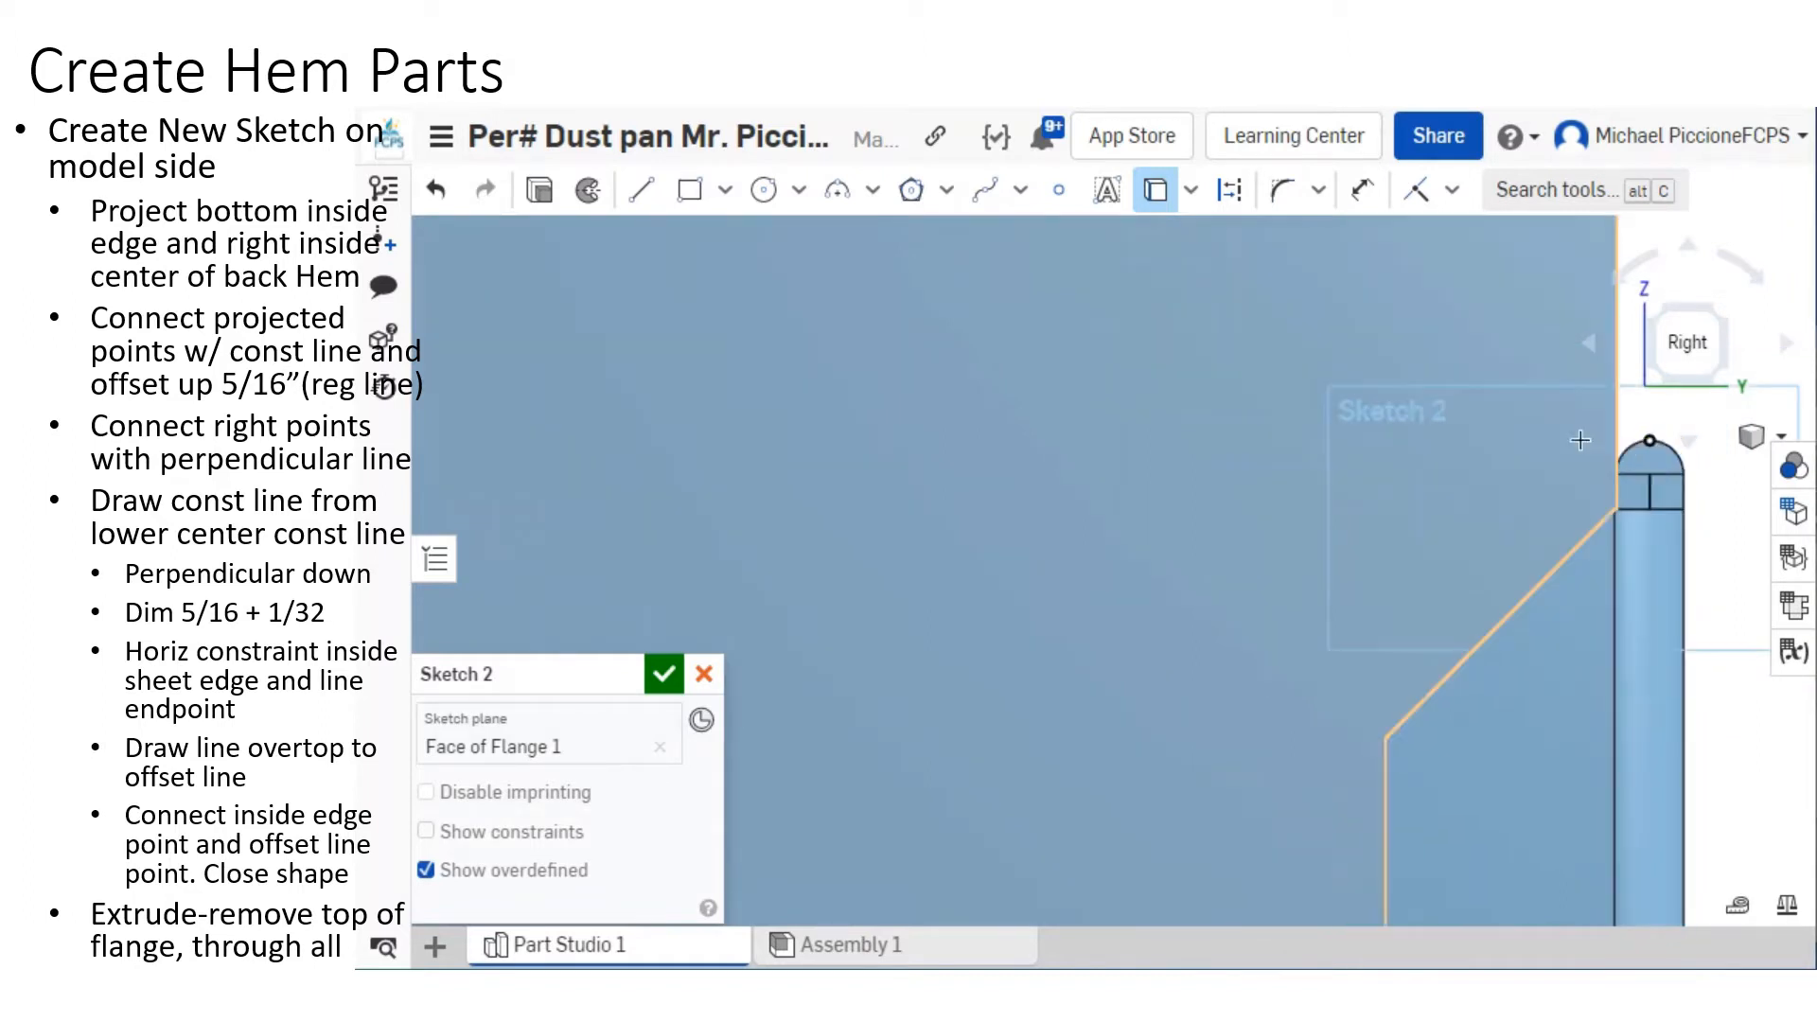
{"action": "middle_click_drag", "start_coordinate": [1061, 492], "coordinate": [1647, 444]}
{"action": "middle_click_drag", "start_coordinate": [872, 542], "coordinate": [1233, 484]}
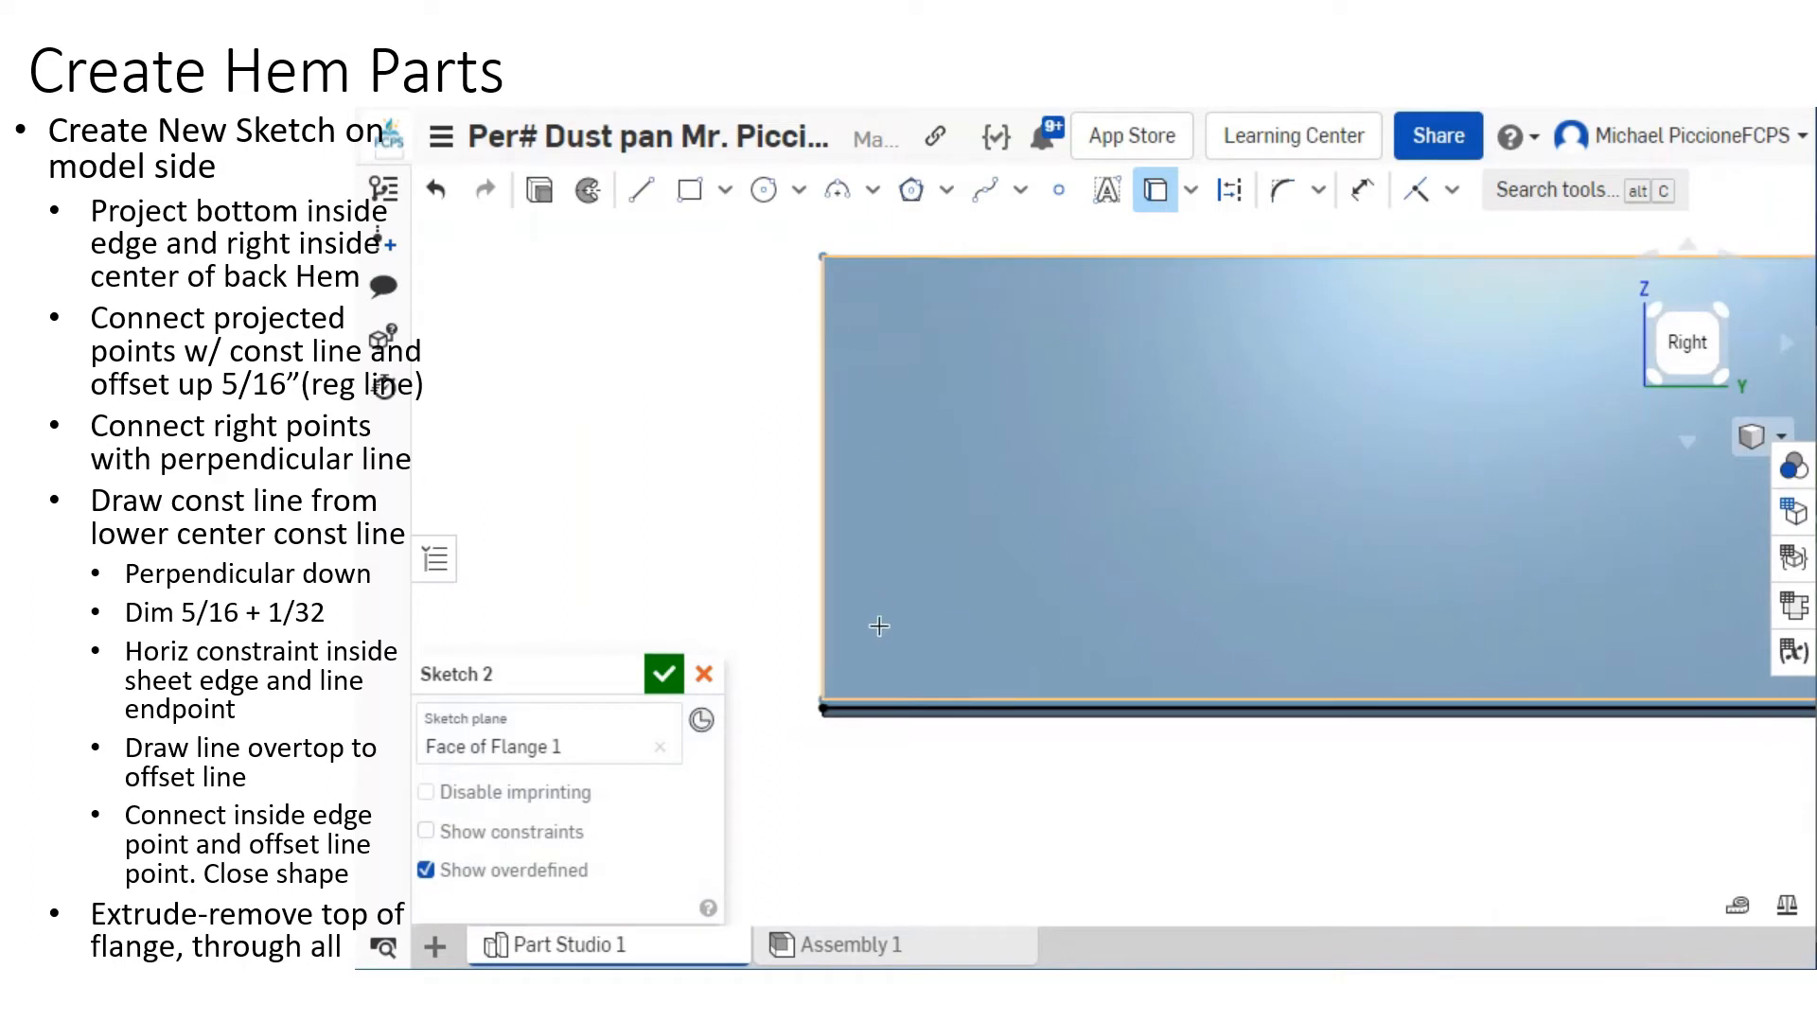
{"action": "scroll", "coordinate": [820, 719], "scroll_direction": "up", "scroll_amount": 6}
{"action": "scroll", "coordinate": [831, 676], "scroll_direction": "up", "scroll_amount": 3}
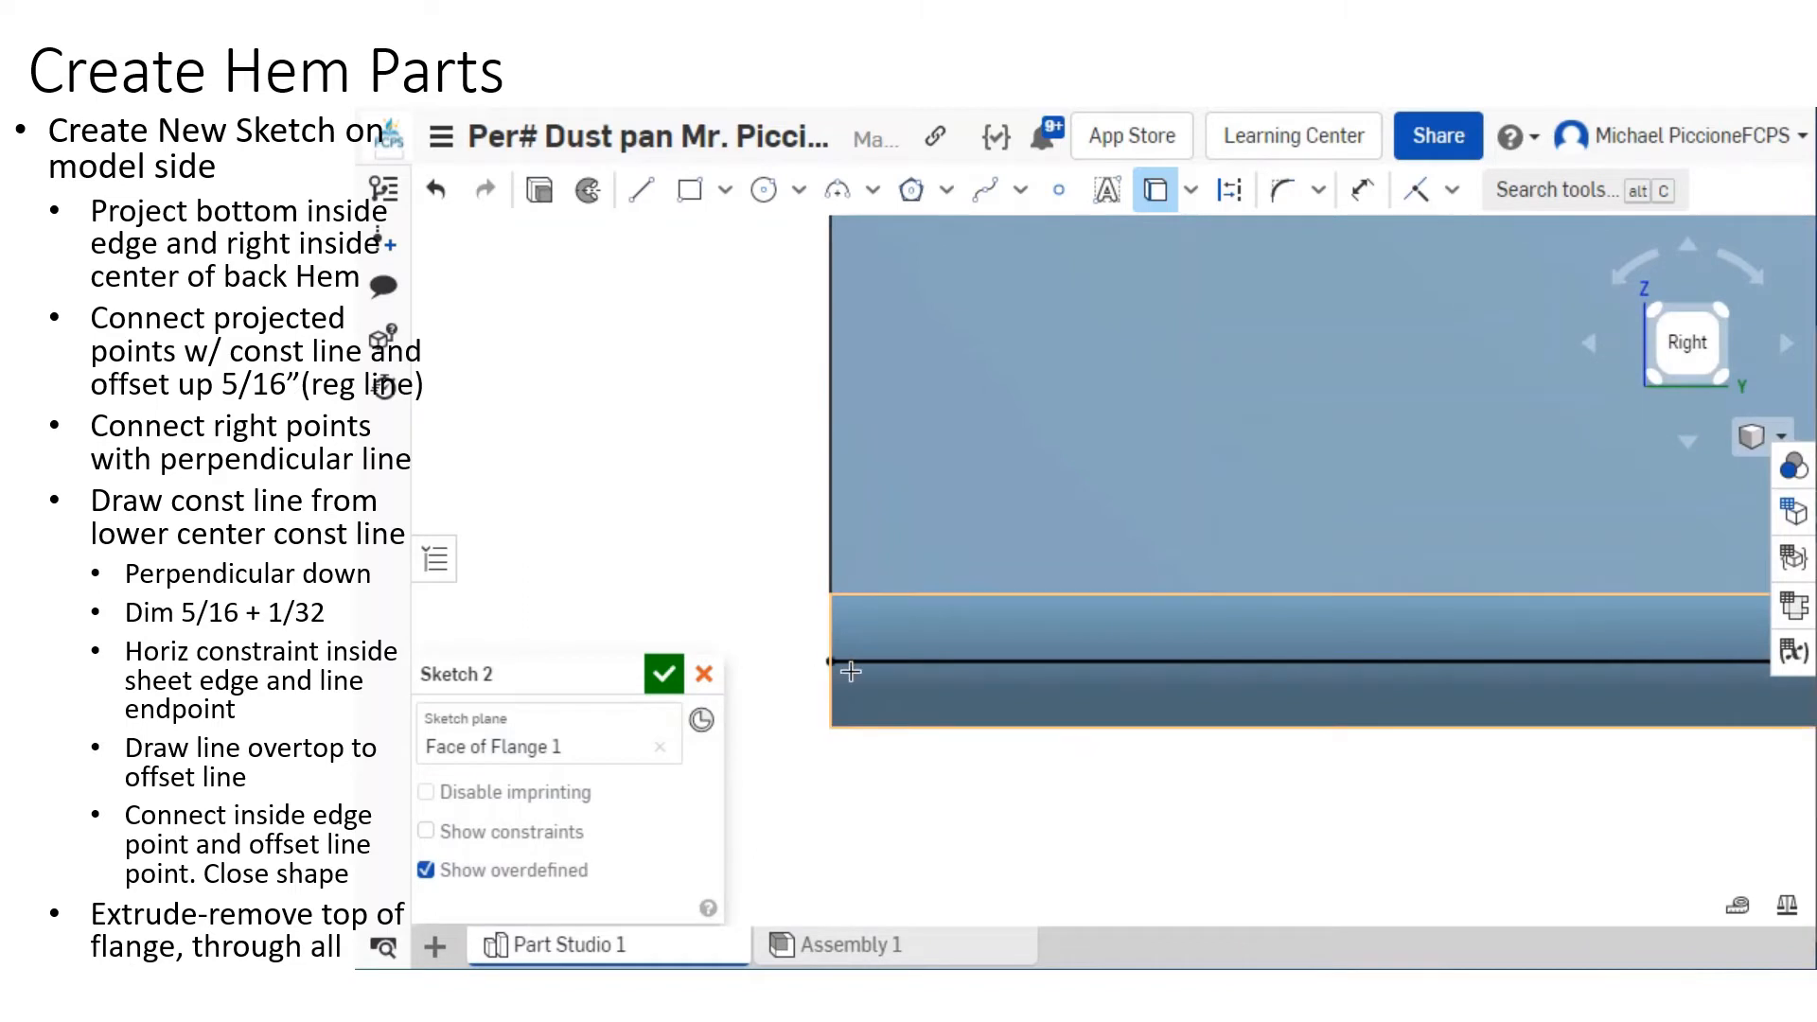
{"action": "scroll", "coordinate": [905, 664], "scroll_direction": "down", "scroll_amount": 3}
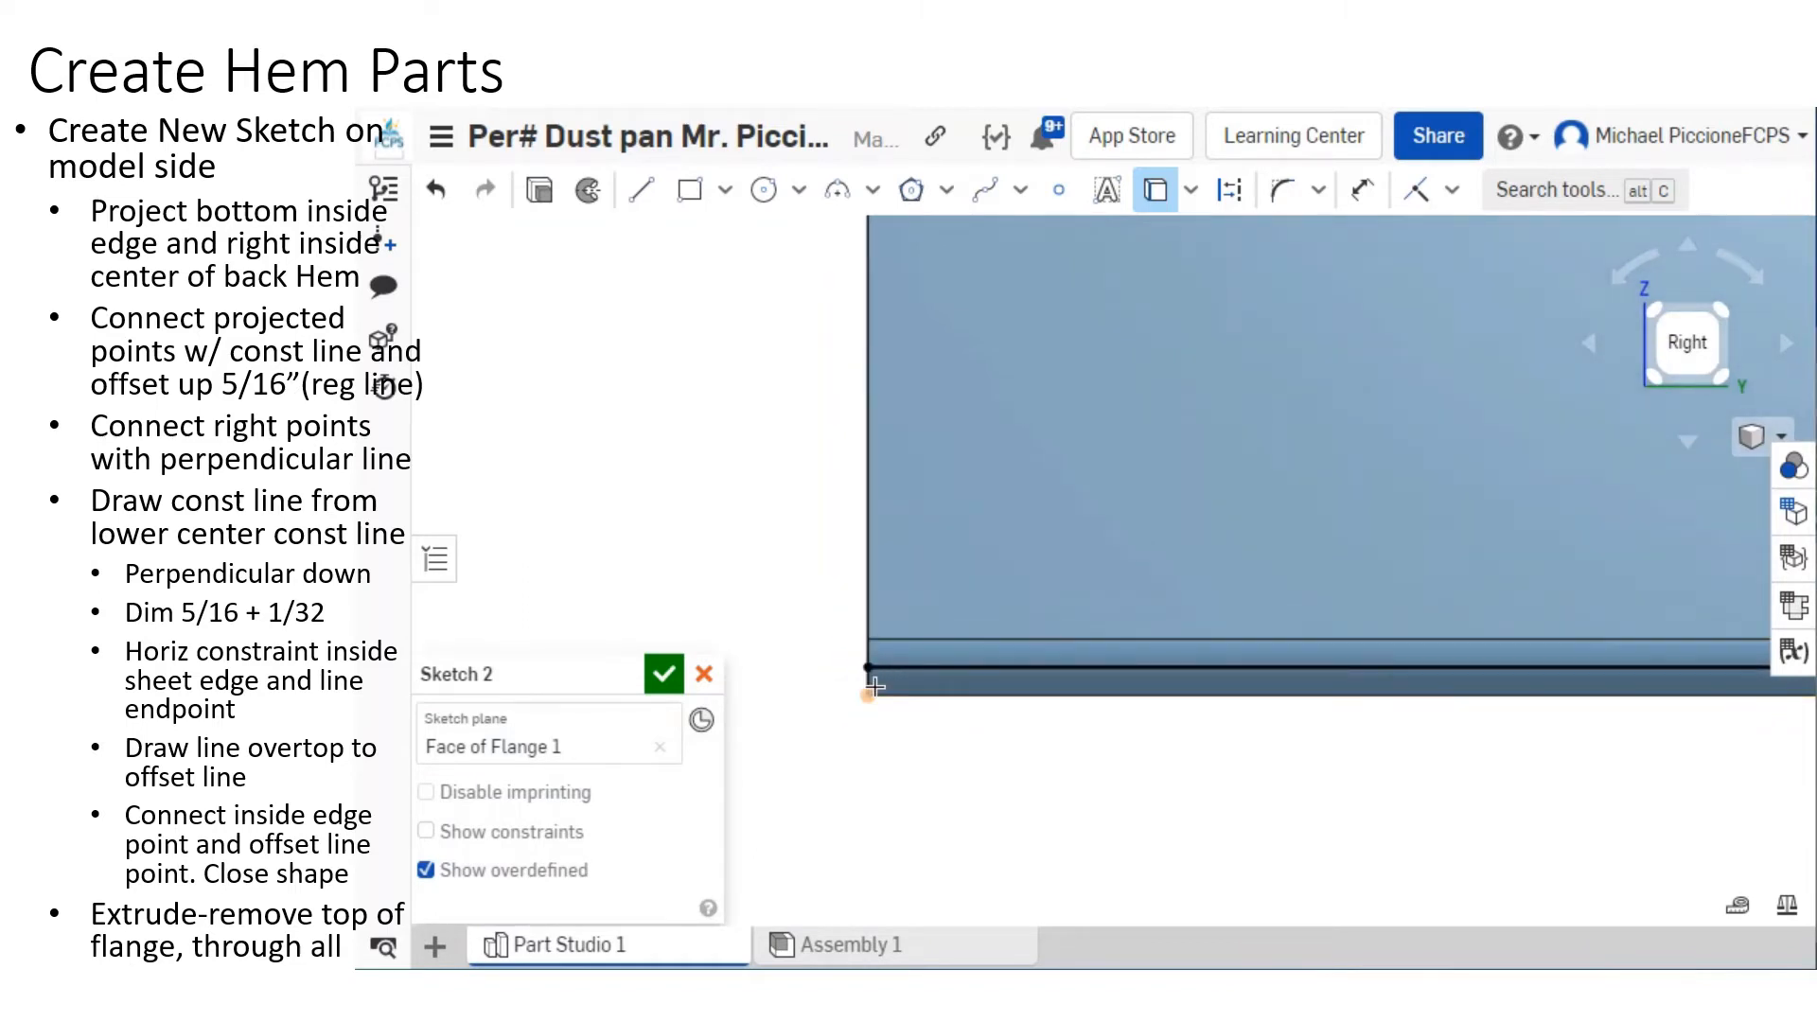
{"action": "scroll", "coordinate": [875, 685], "scroll_direction": "down", "scroll_amount": 1}
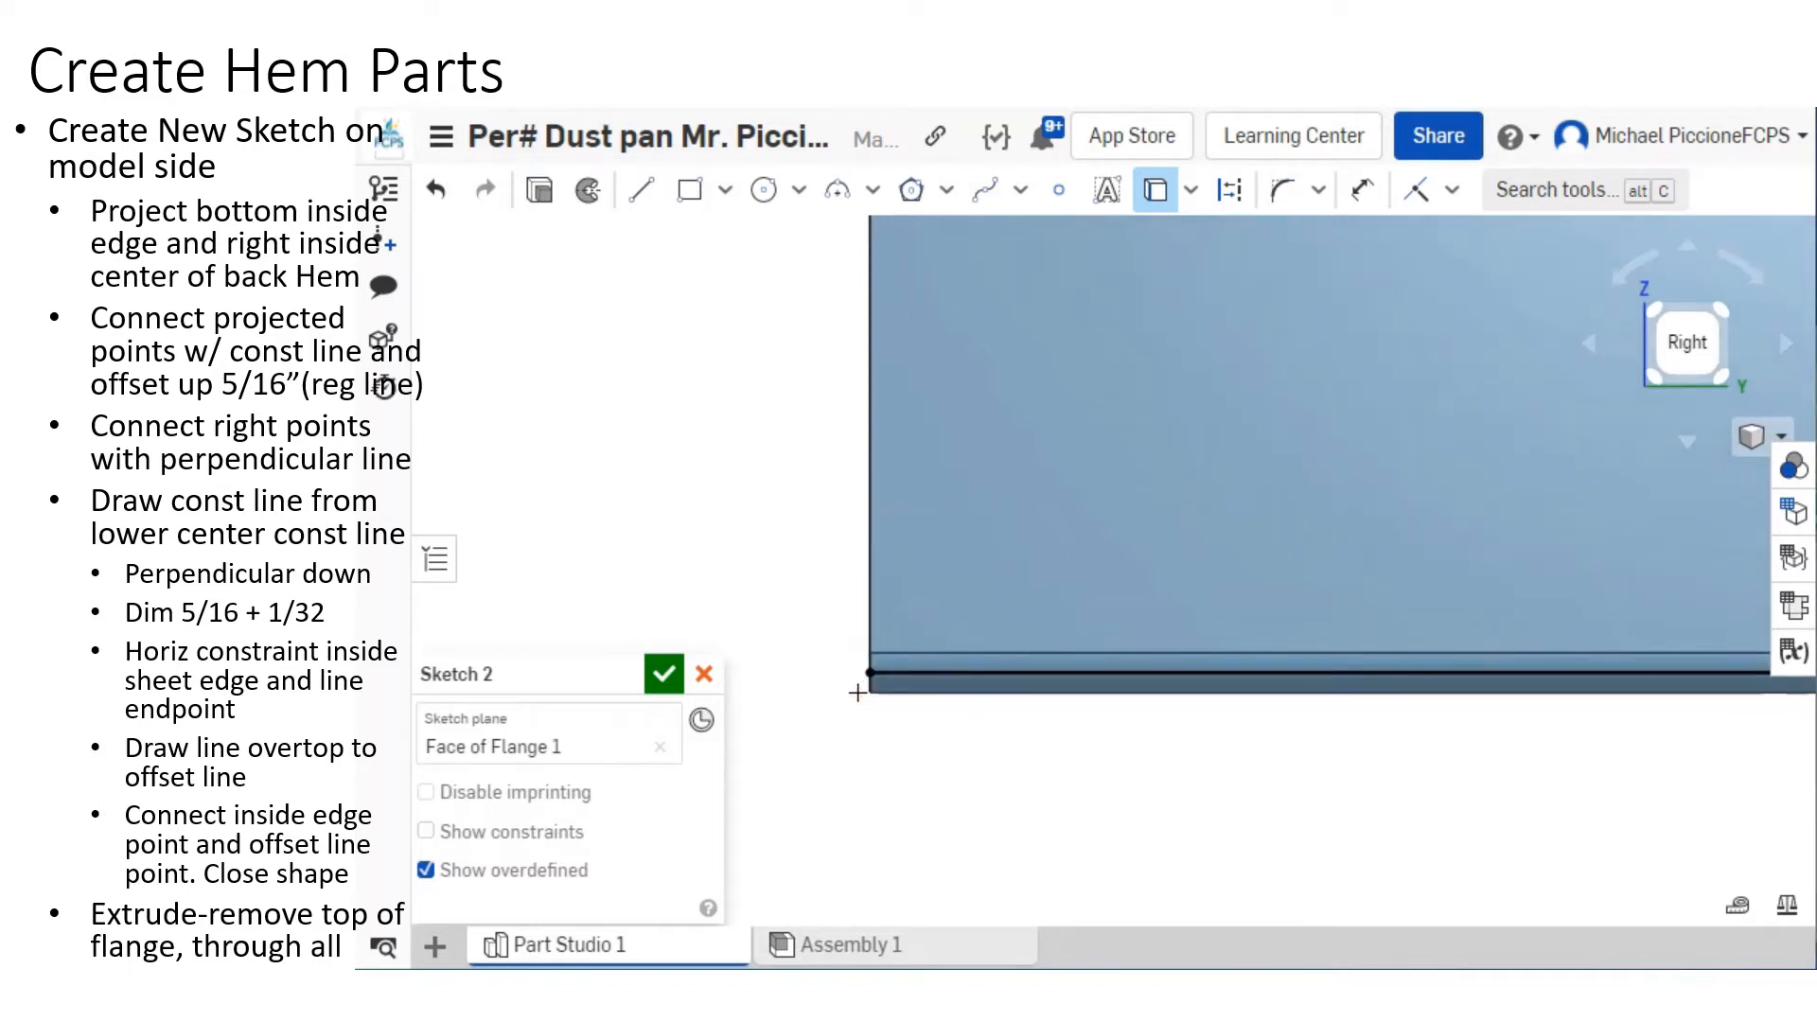
{"action": "scroll", "coordinate": [858, 693], "scroll_direction": "down", "scroll_amount": 2}
{"action": "middle_click_drag", "start_coordinate": [1021, 643], "coordinate": [916, 620]}
{"action": "scroll", "coordinate": [916, 619], "scroll_direction": "down", "scroll_amount": 3}
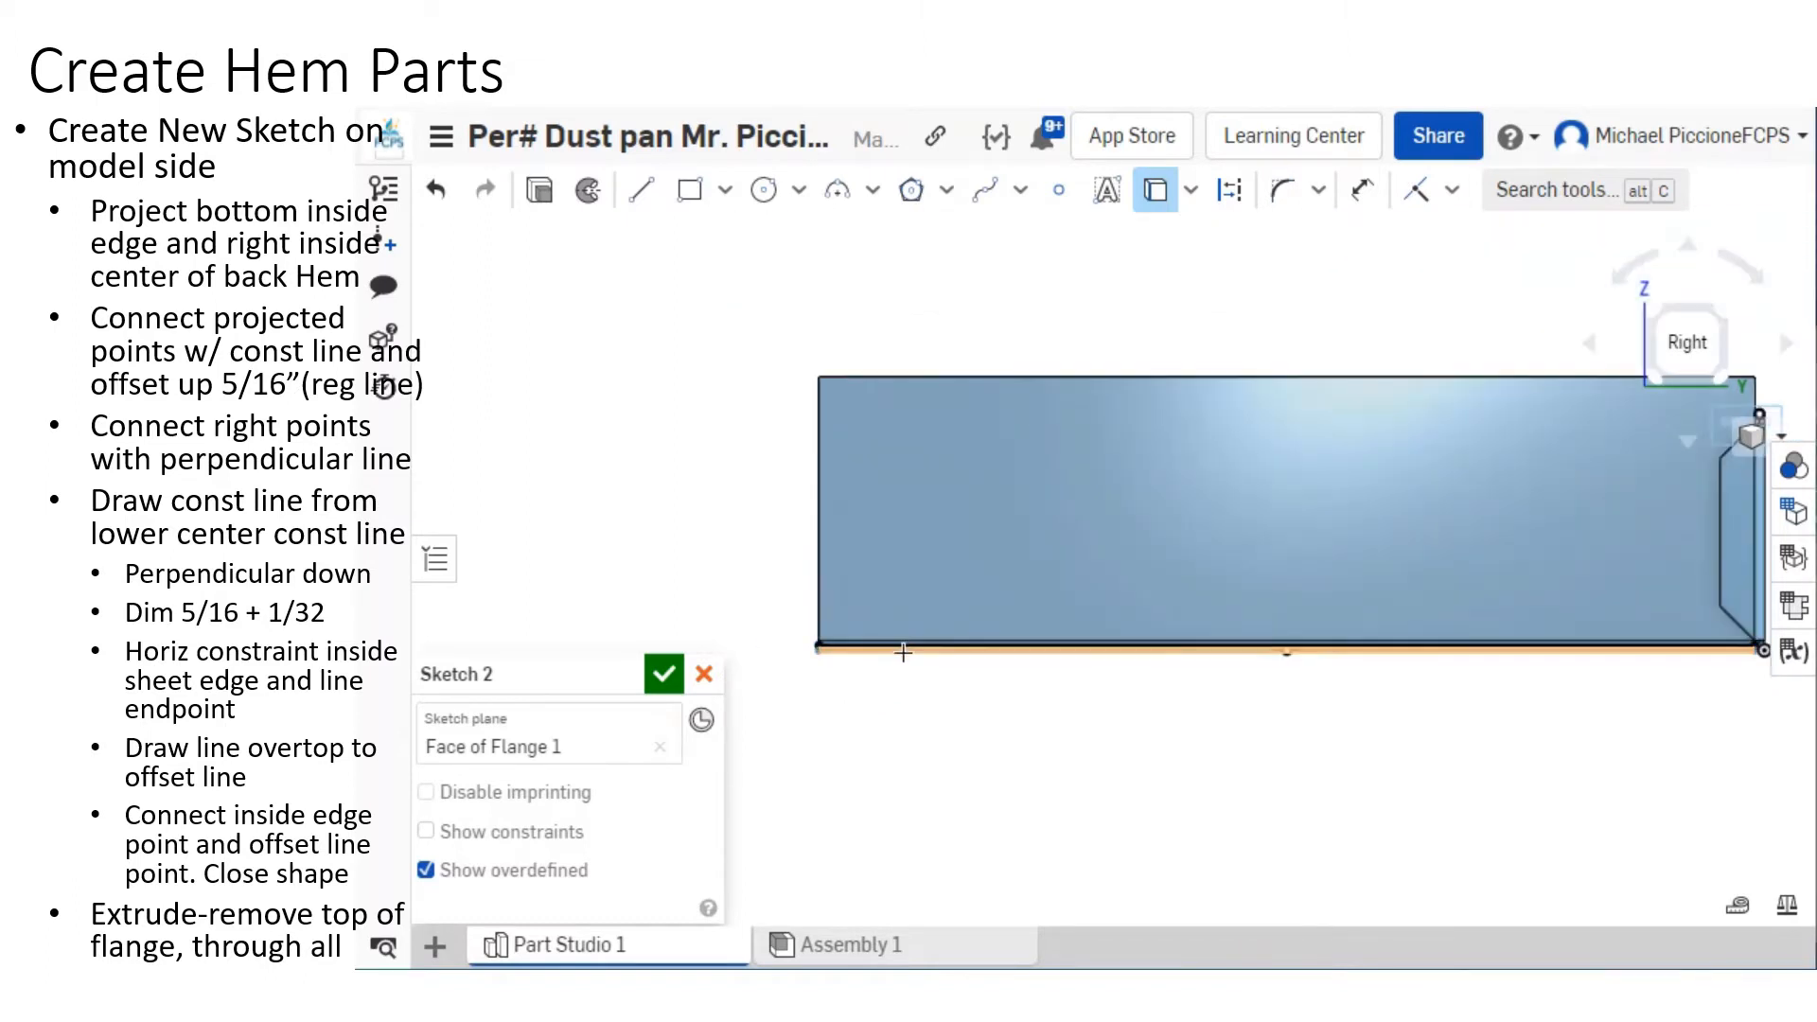
{"action": "mouse_move", "coordinate": [1038, 653]}
{"action": "middle_mouse_down"}
{"action": "mouse_move", "coordinate": [960, 614]}
{"action": "mouse_move", "coordinate": [866, 614]}
{"action": "middle_mouse_up"}
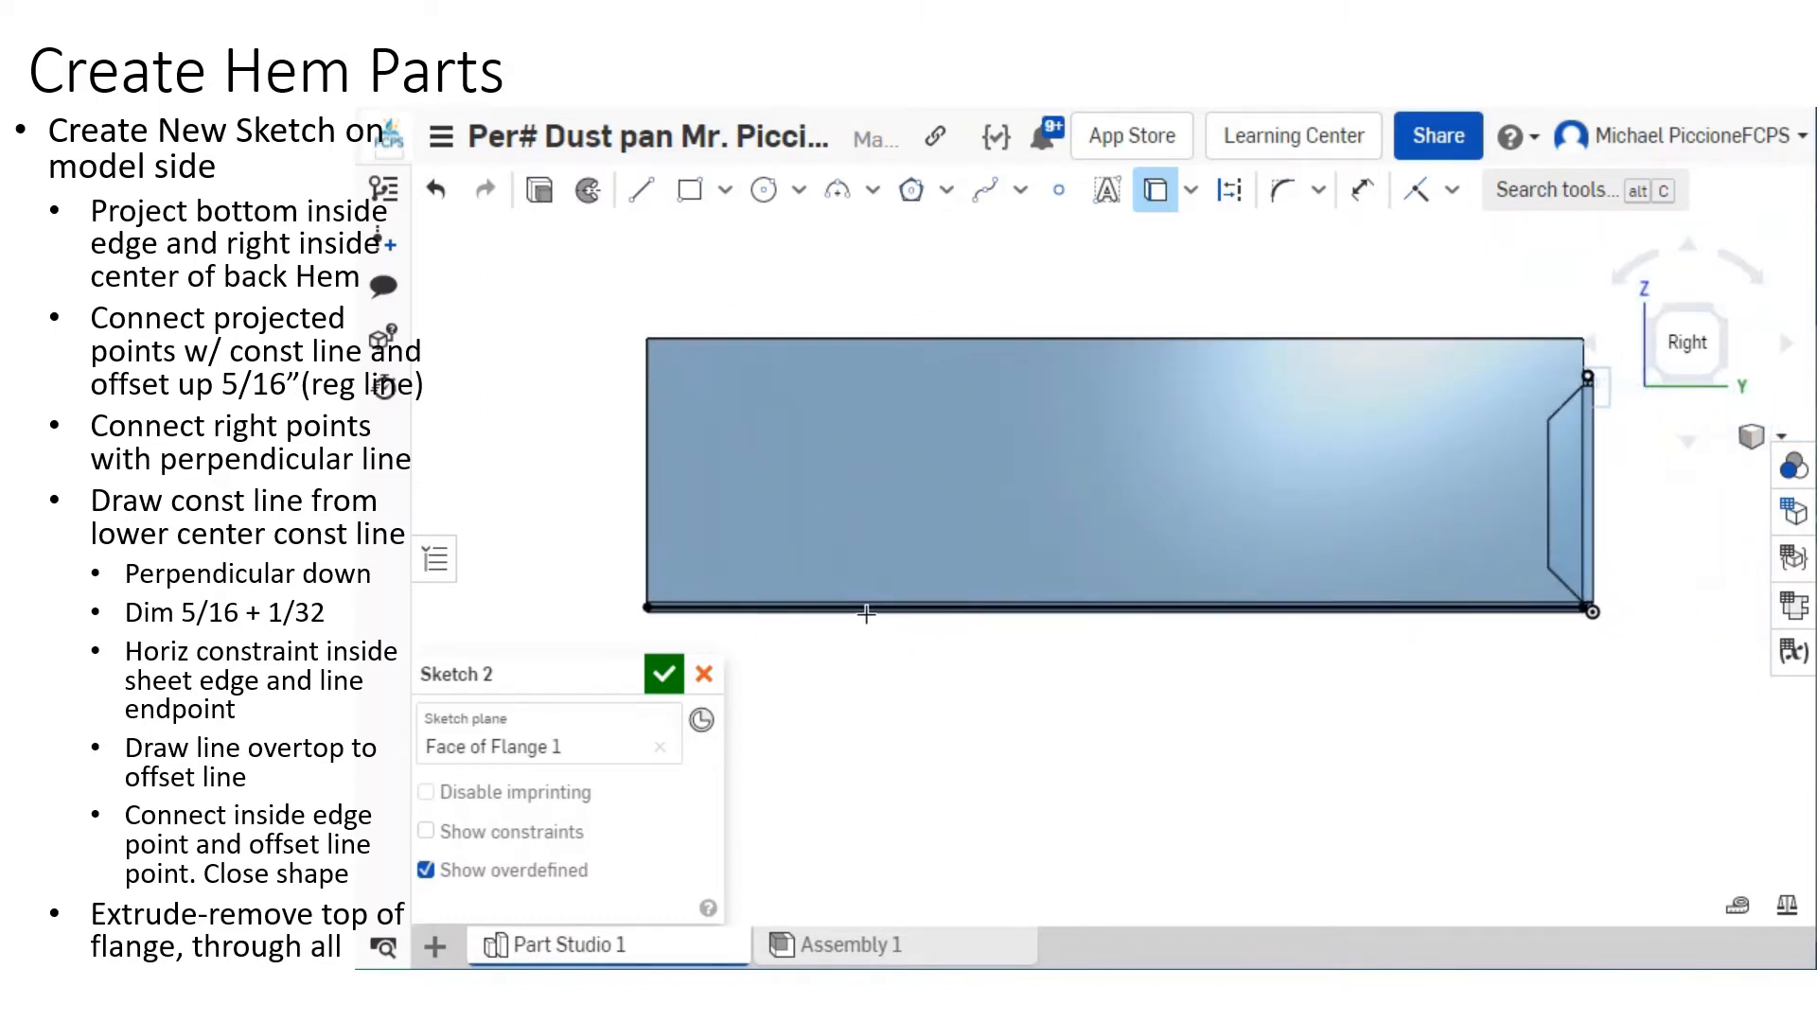
Draw a construction line from the front end of the projected bottom edge to the flange's back edge, level with the projected hem point.
{"action": "left_click", "coordinate": [641, 189]}
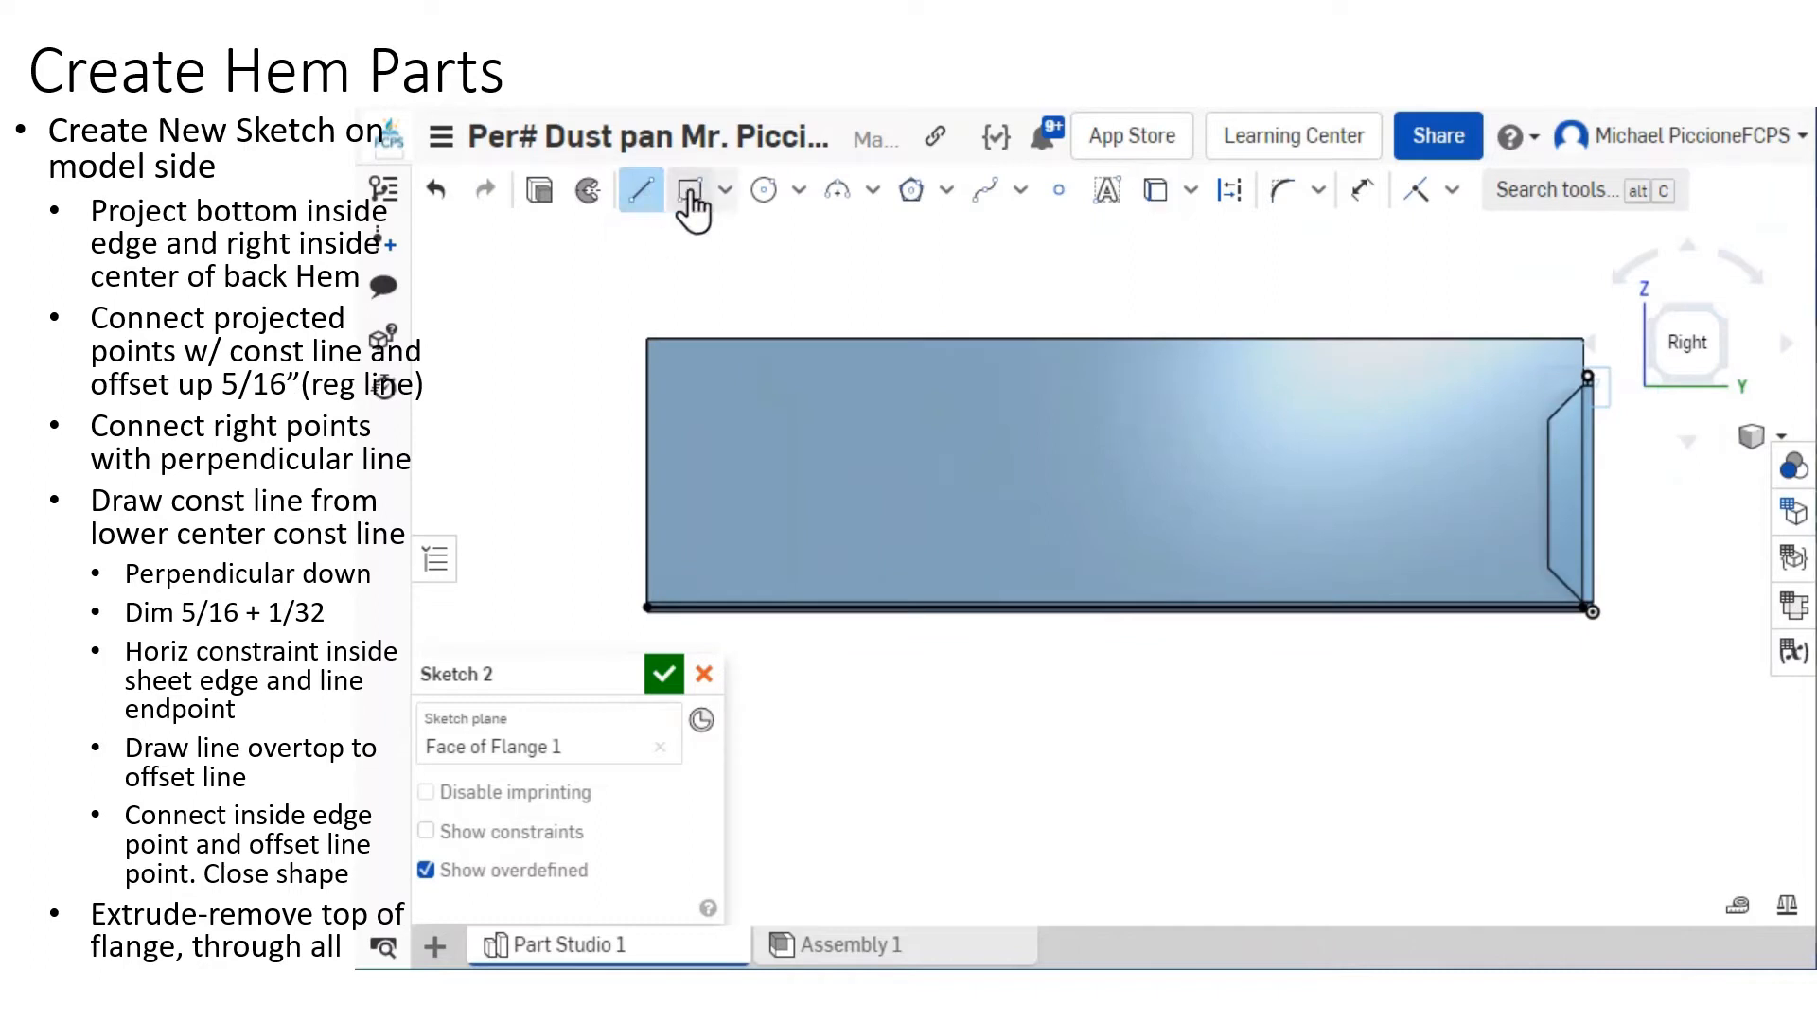
{"action": "left_click", "coordinate": [1231, 199]}
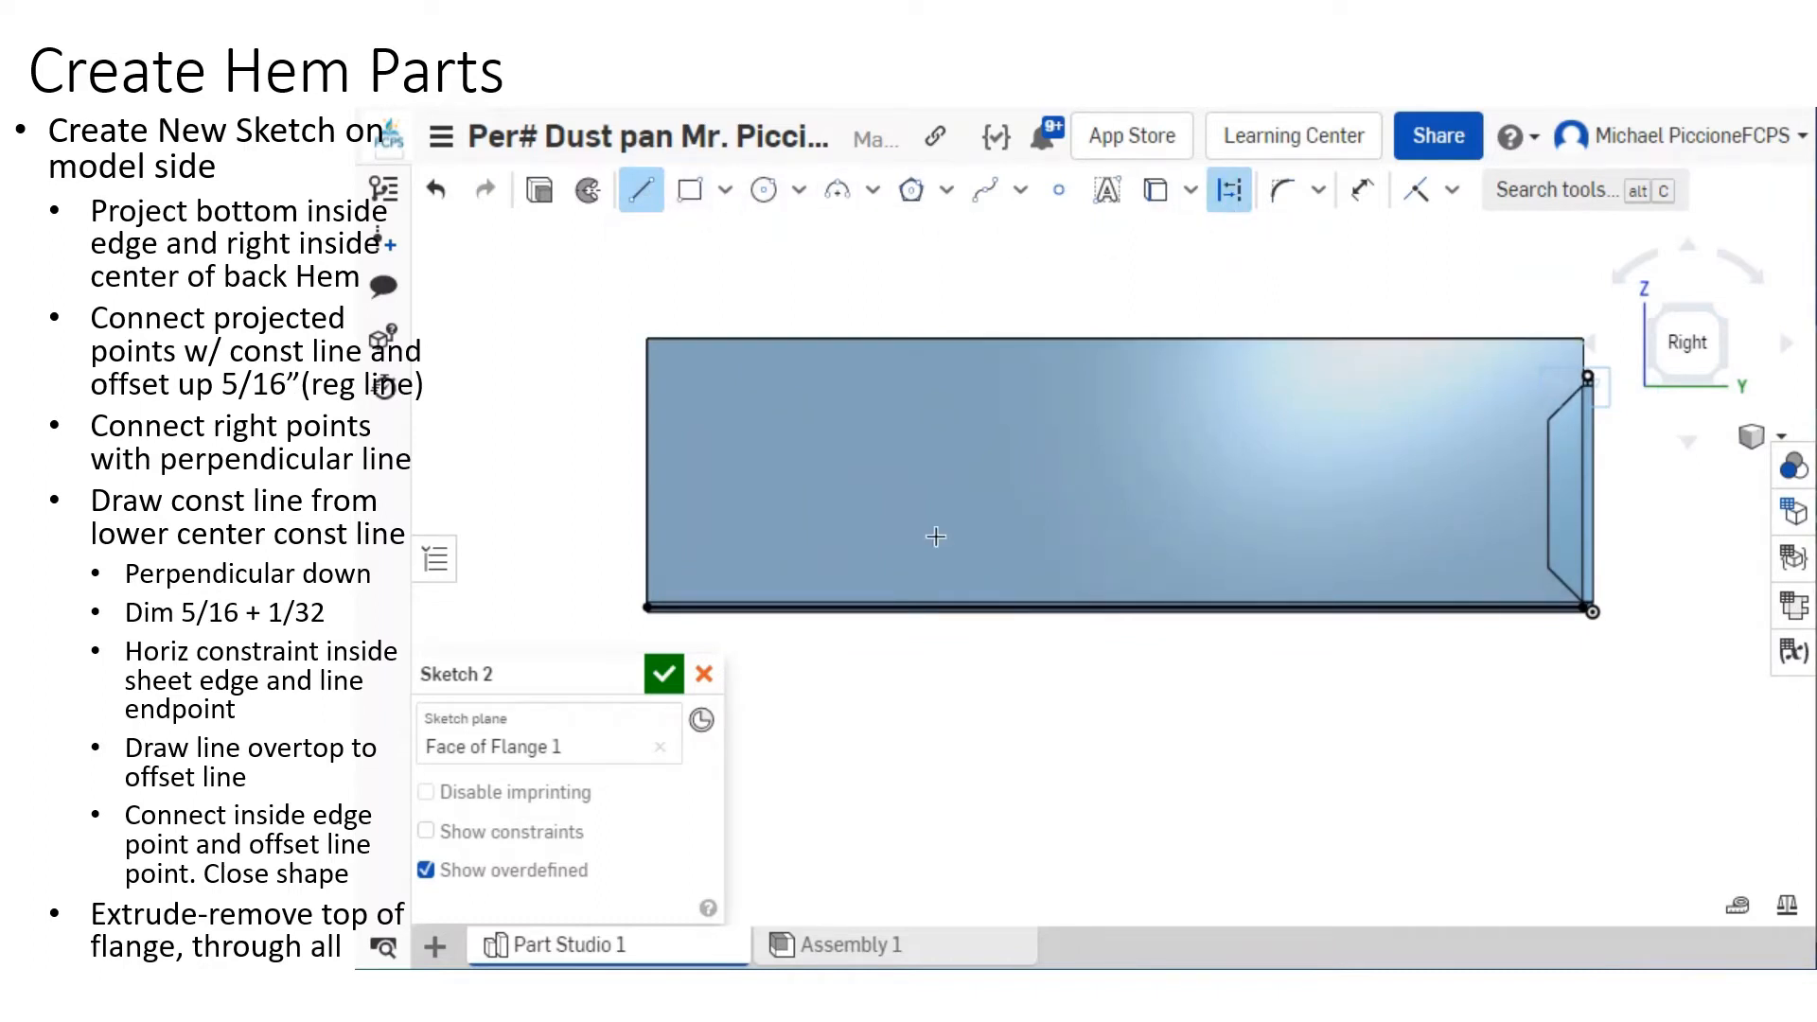
{"action": "left_click", "coordinate": [647, 606]}
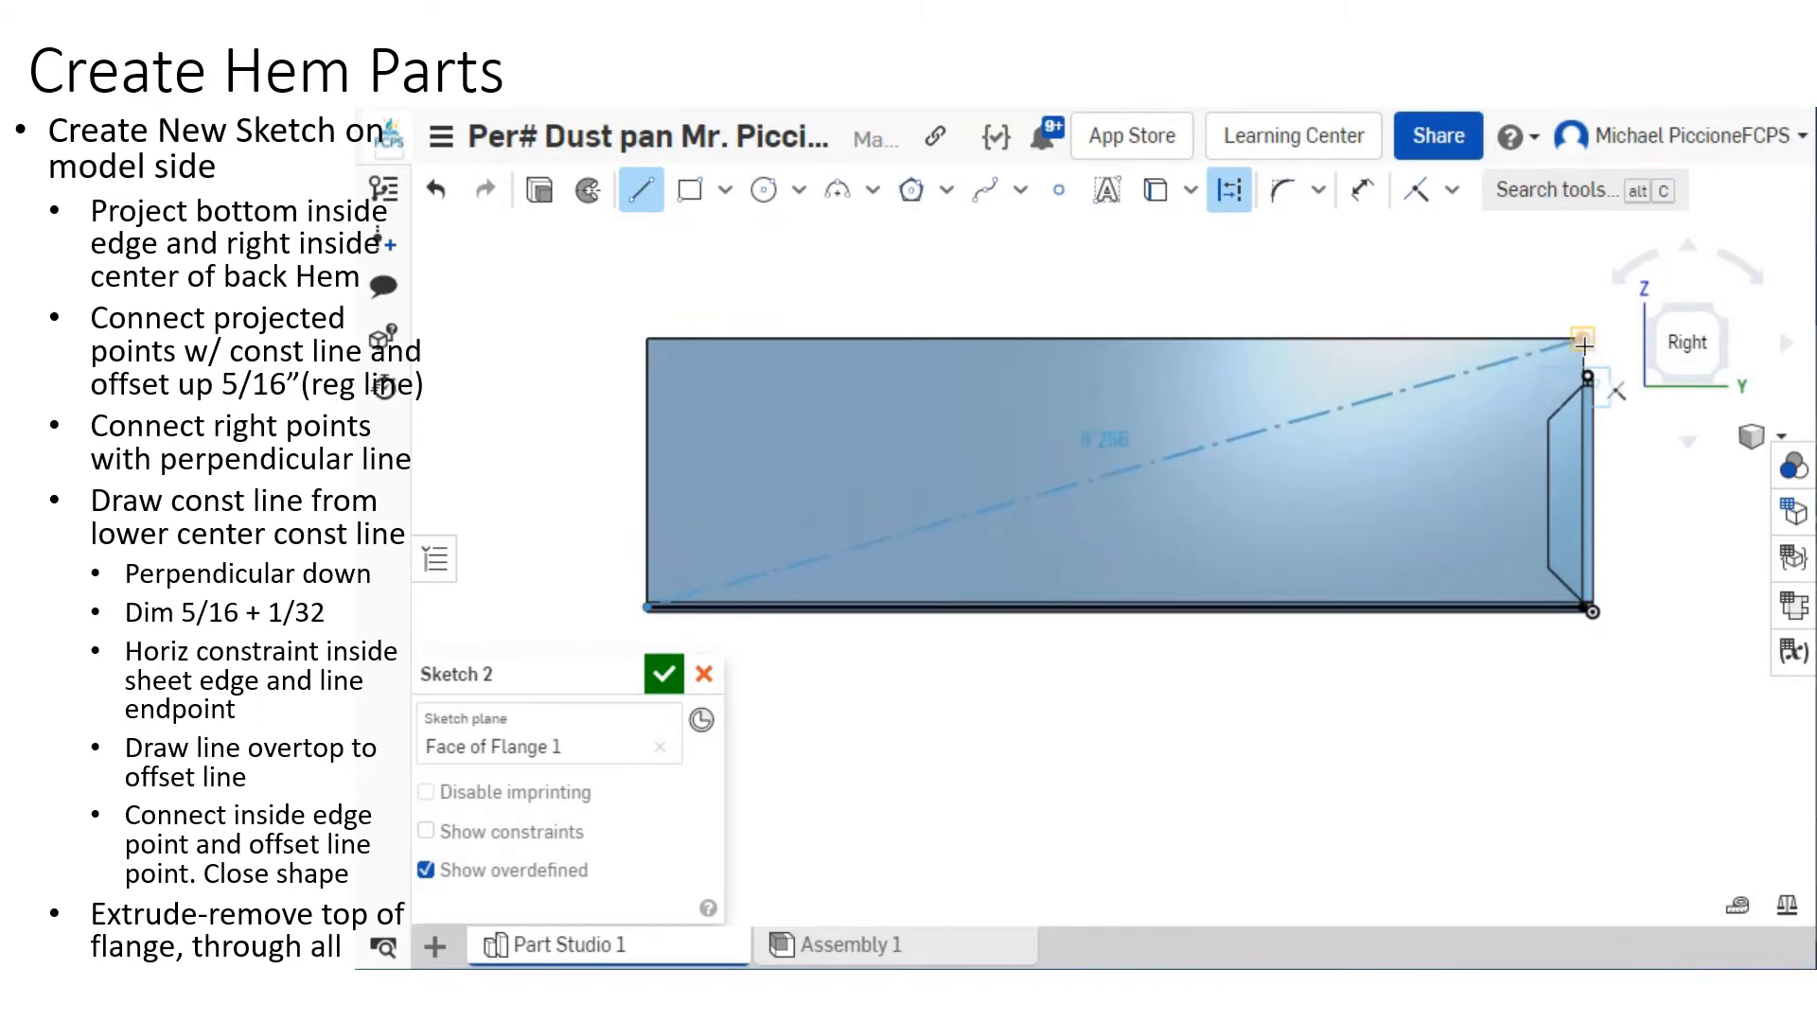
{"action": "scroll", "coordinate": [1609, 364], "scroll_direction": "up", "scroll_amount": 2}
{"action": "scroll", "coordinate": [1567, 379], "scroll_direction": "up", "scroll_amount": 3}
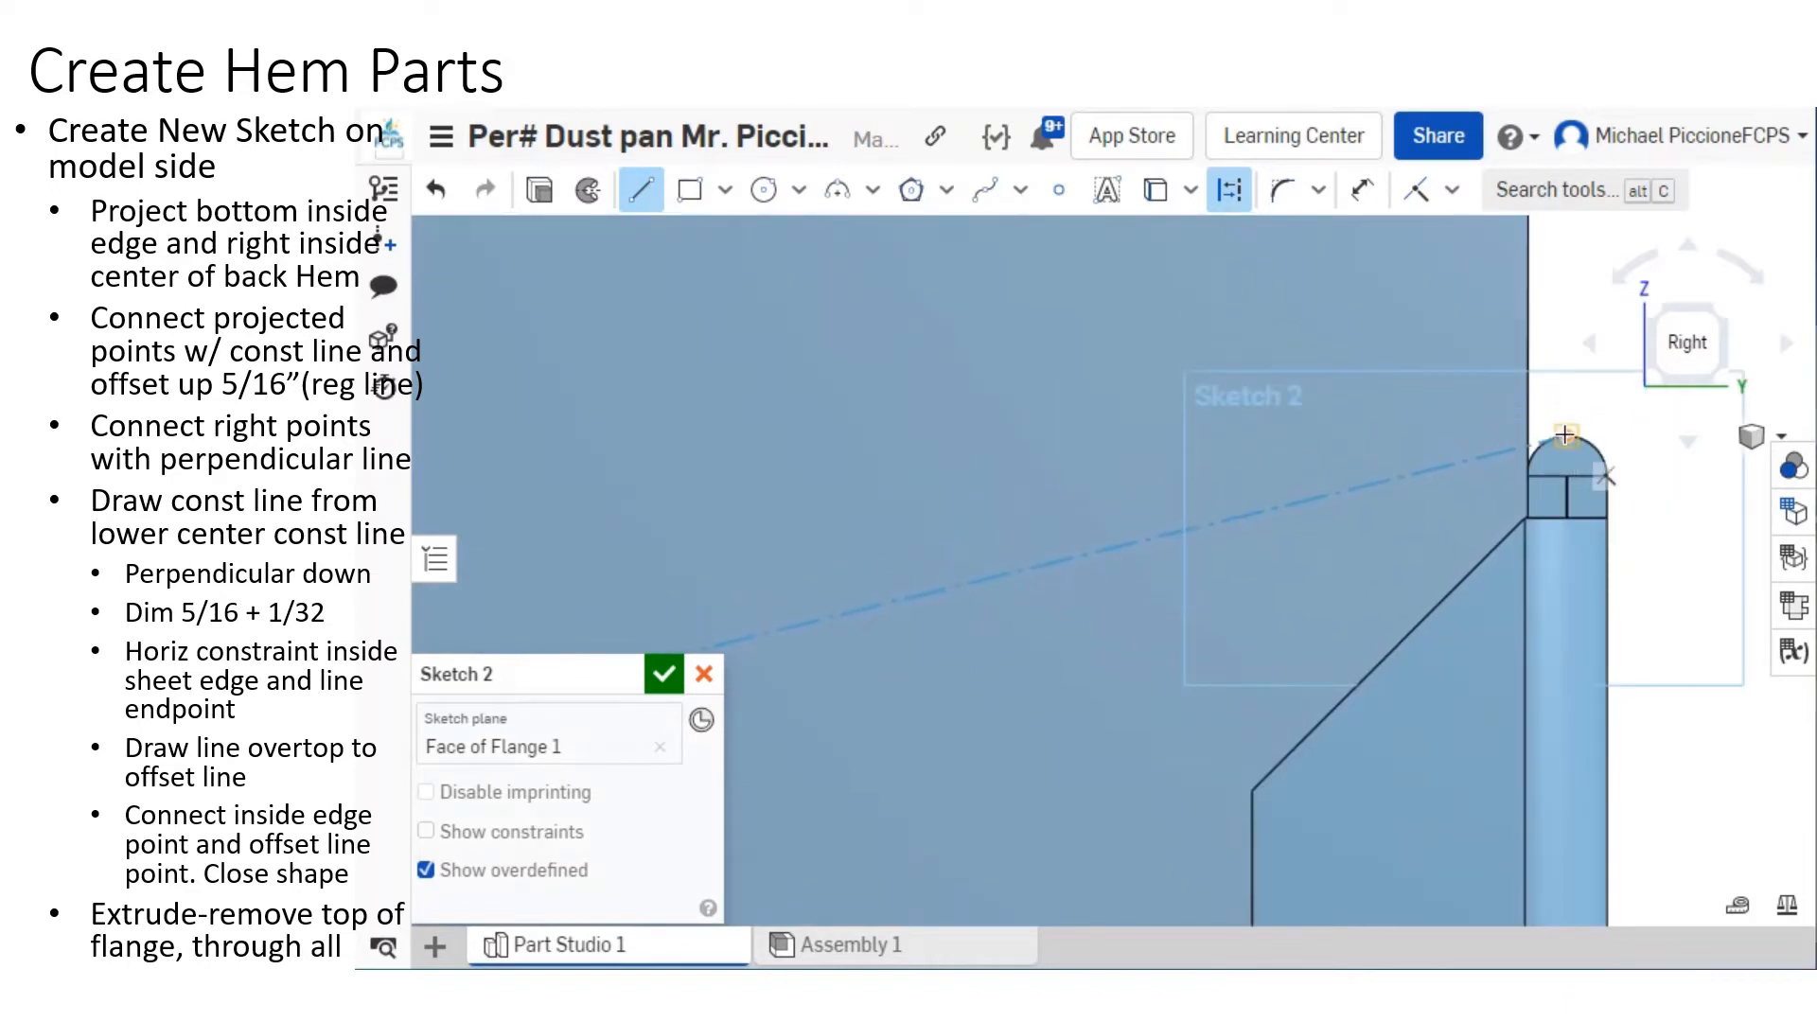
{"action": "scroll", "coordinate": [1562, 429], "scroll_direction": "up", "scroll_amount": 2}
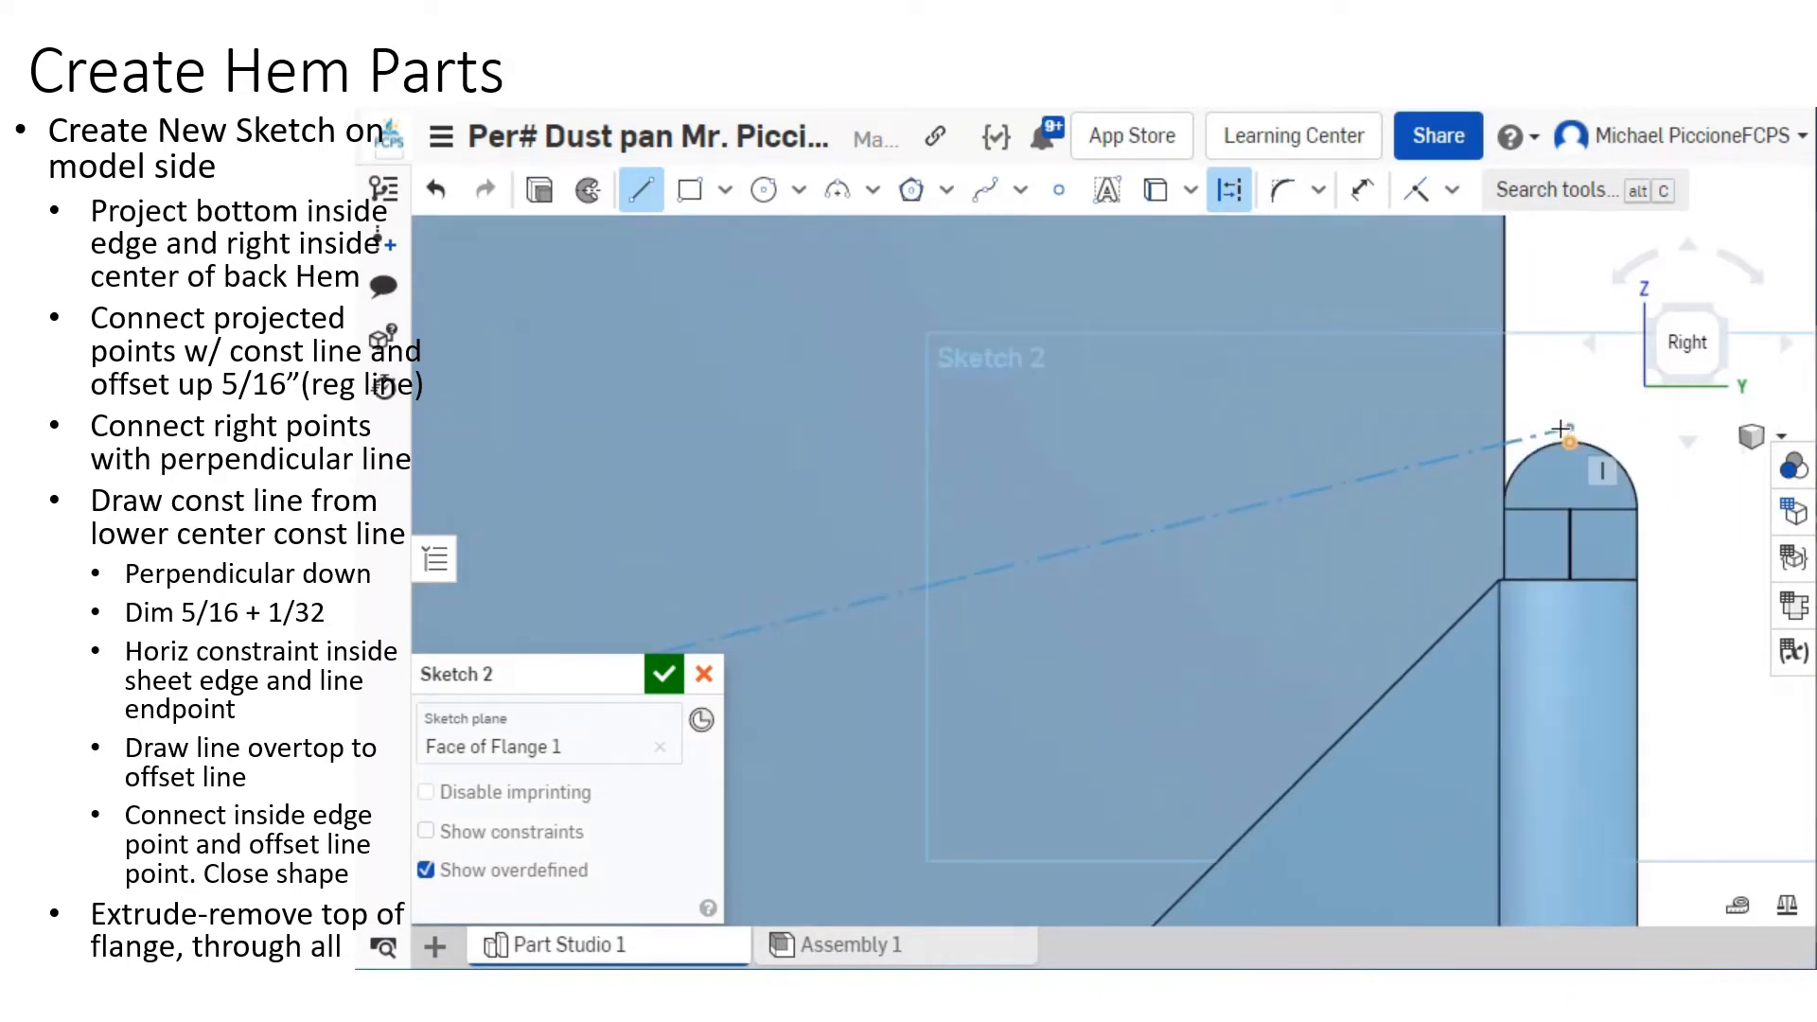
{"action": "left_click", "coordinate": [1506, 444]}
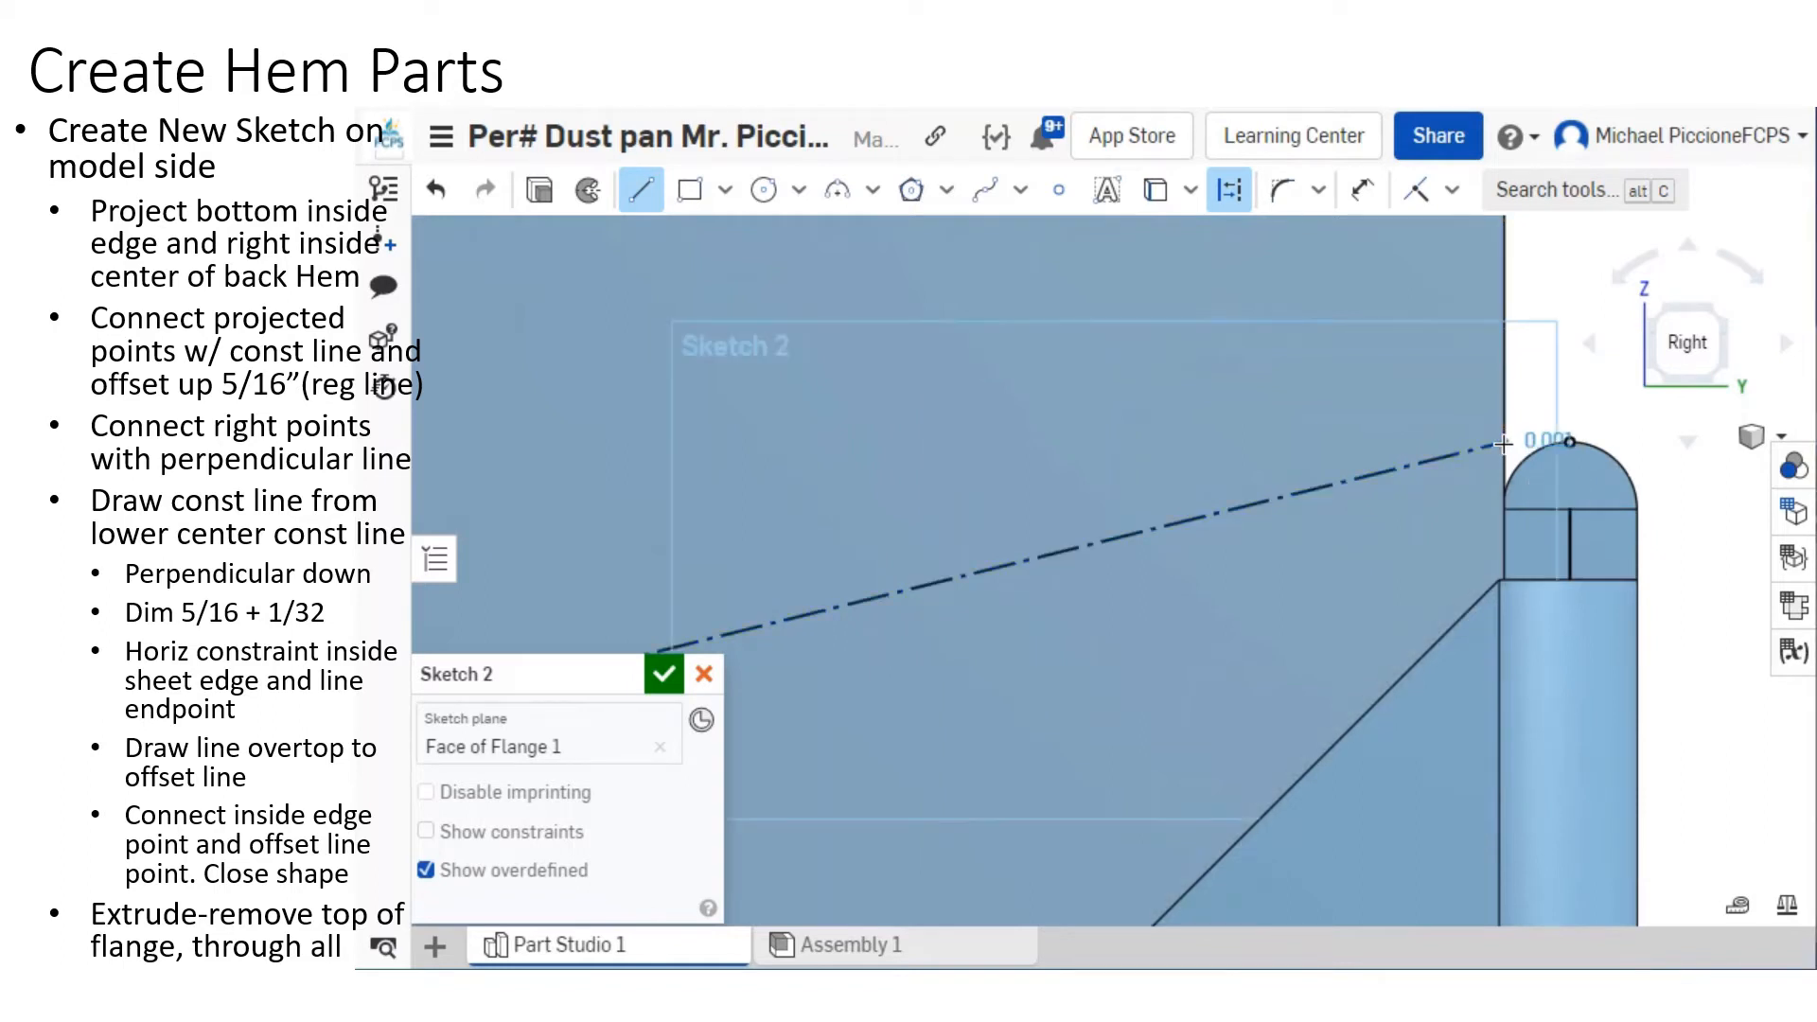
{"action": "scroll", "coordinate": [1470, 482], "scroll_direction": "down", "scroll_amount": 1}
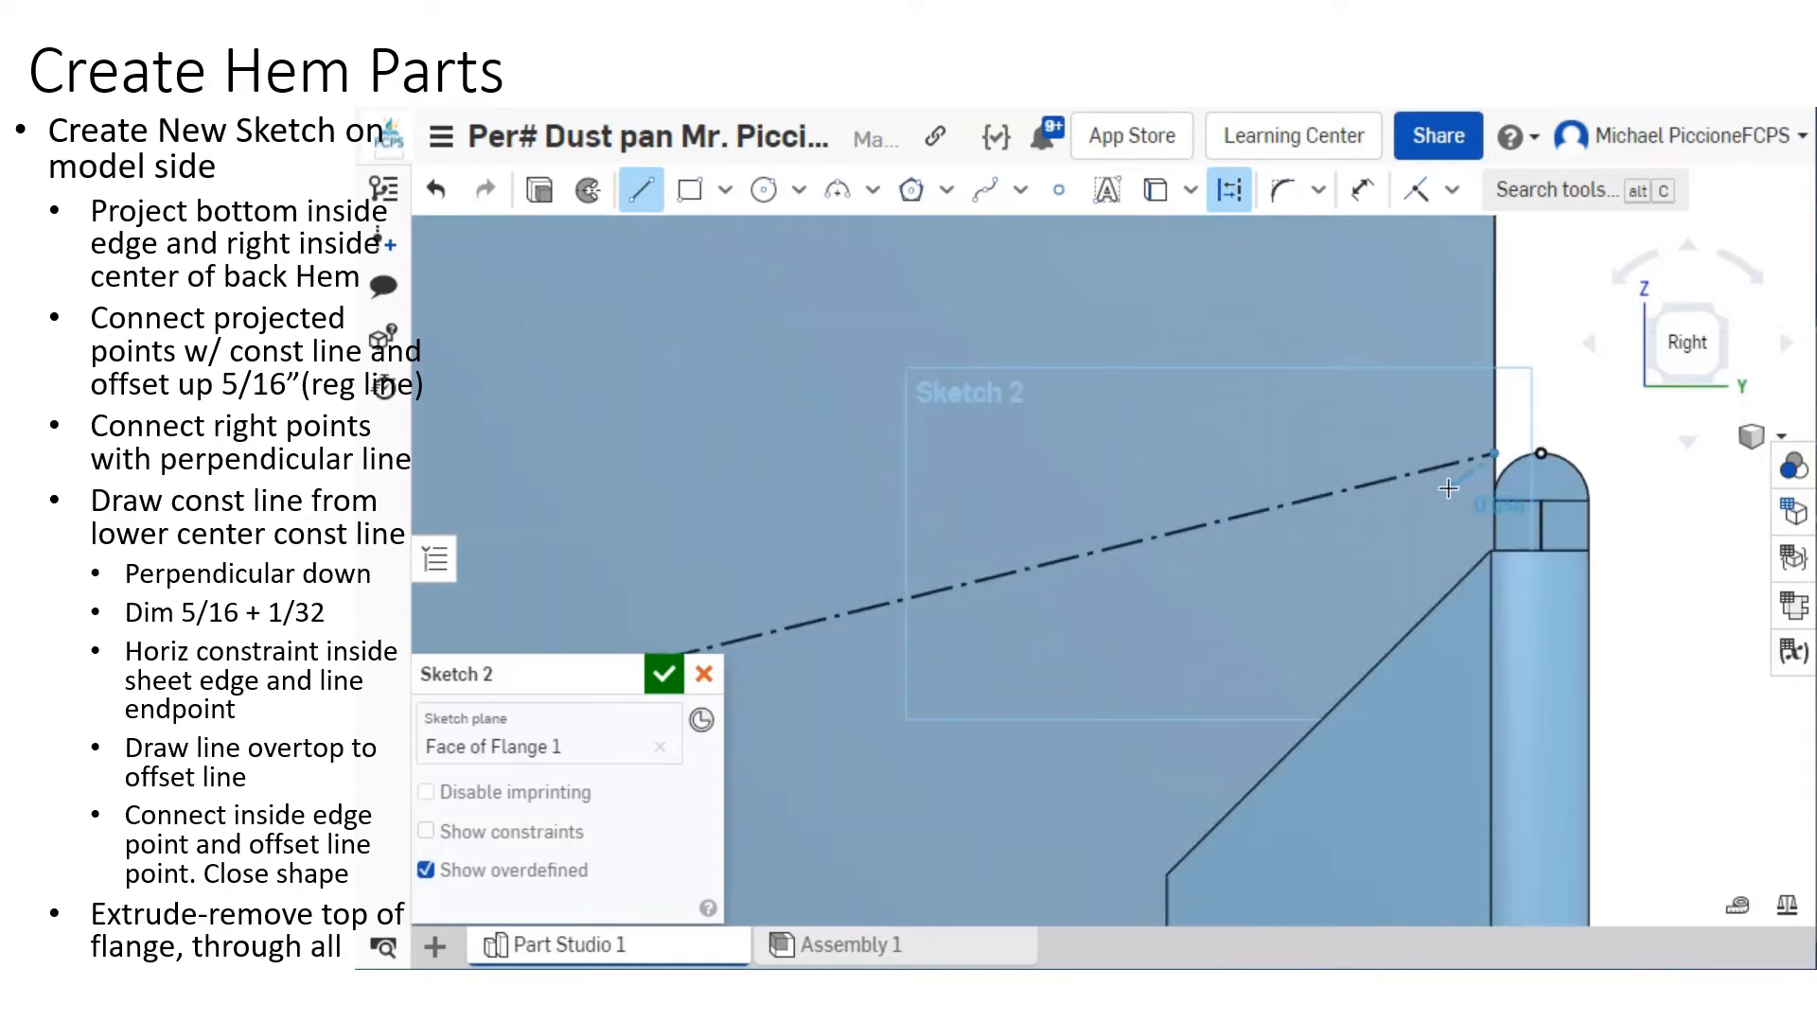
{"action": "scroll", "coordinate": [1233, 429], "scroll_direction": "down", "scroll_amount": 2}
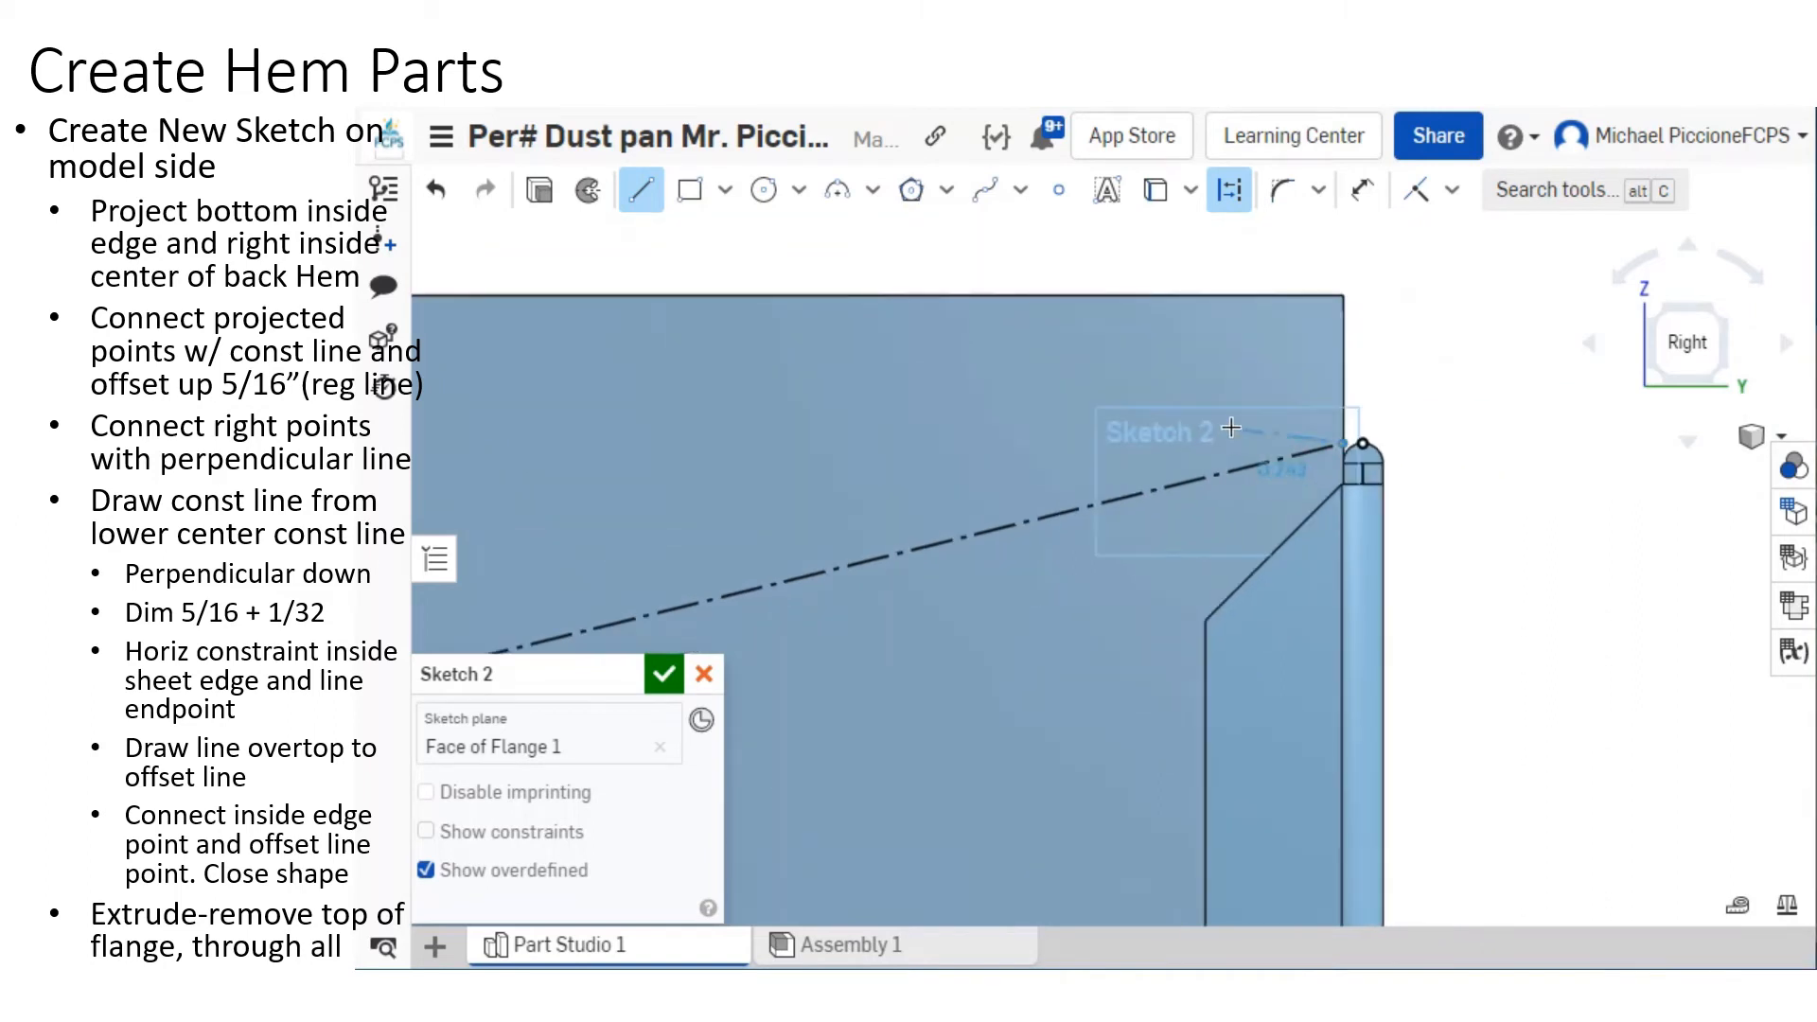
{"action": "key", "text": "Escape"}
{"action": "key", "text": "Escape"}
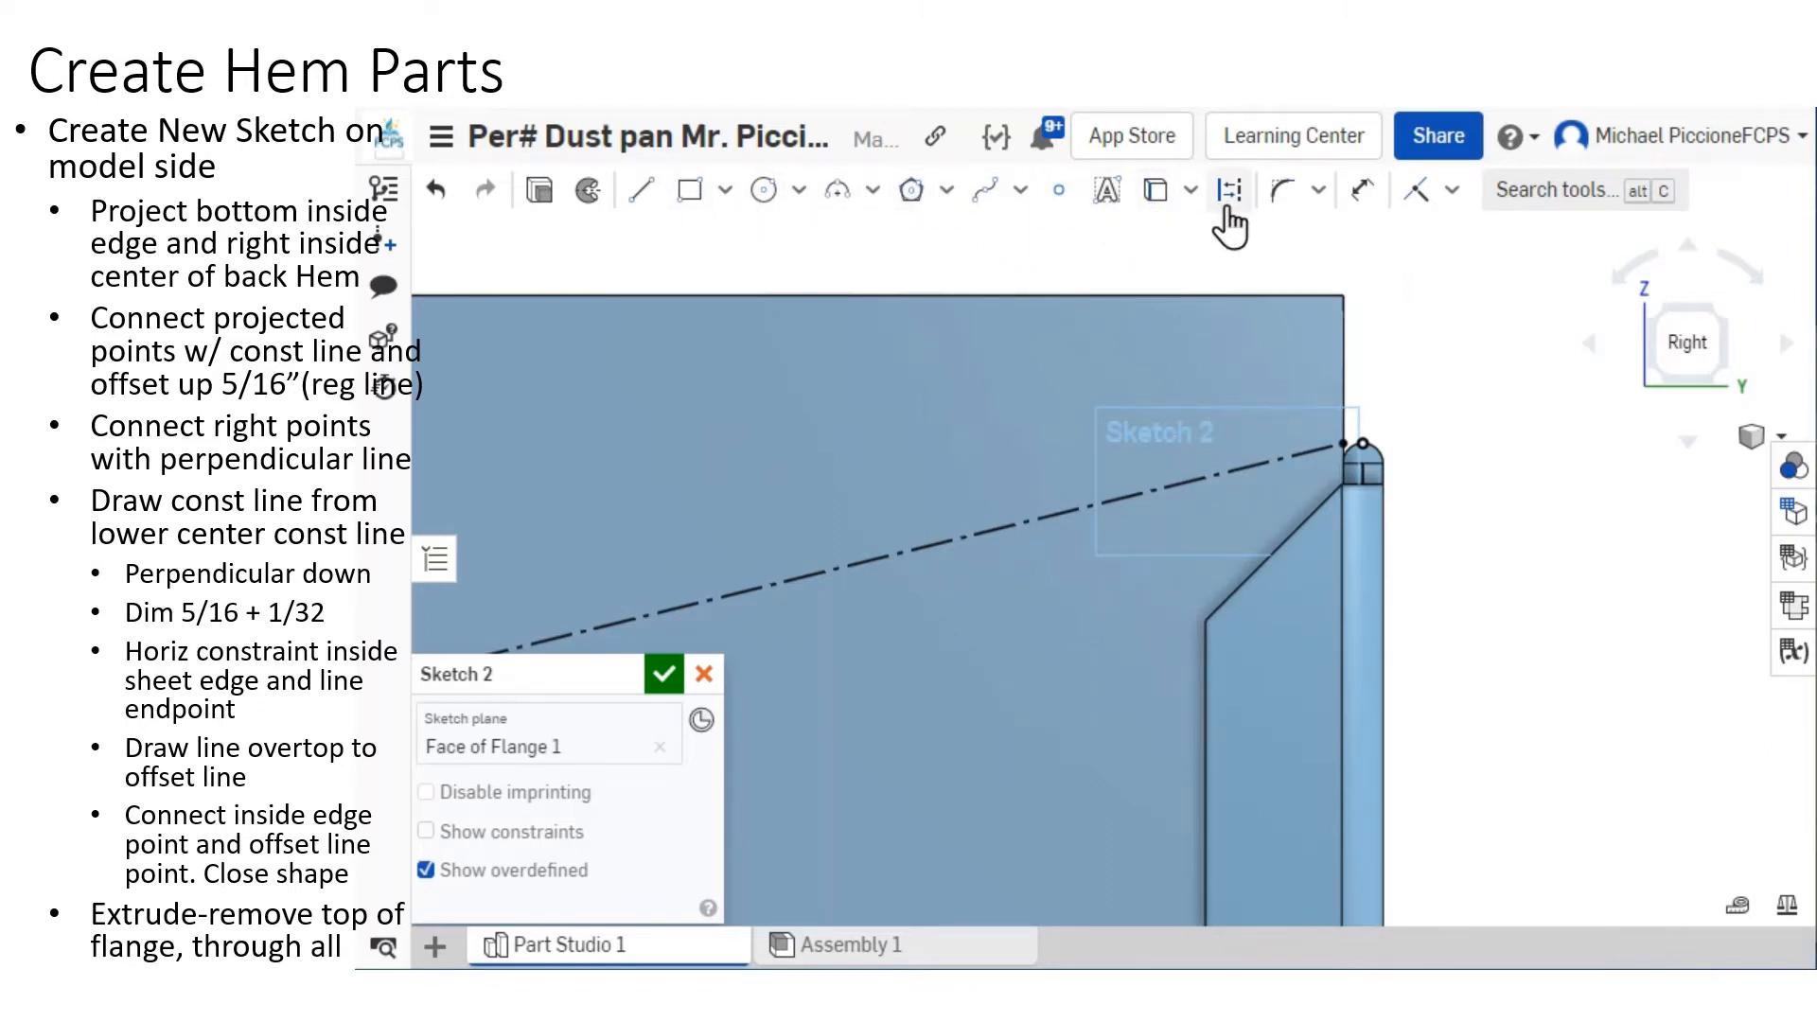
Offset the sloped construction line upward by 5/16 in.
{"action": "left_click", "coordinate": [1193, 201]}
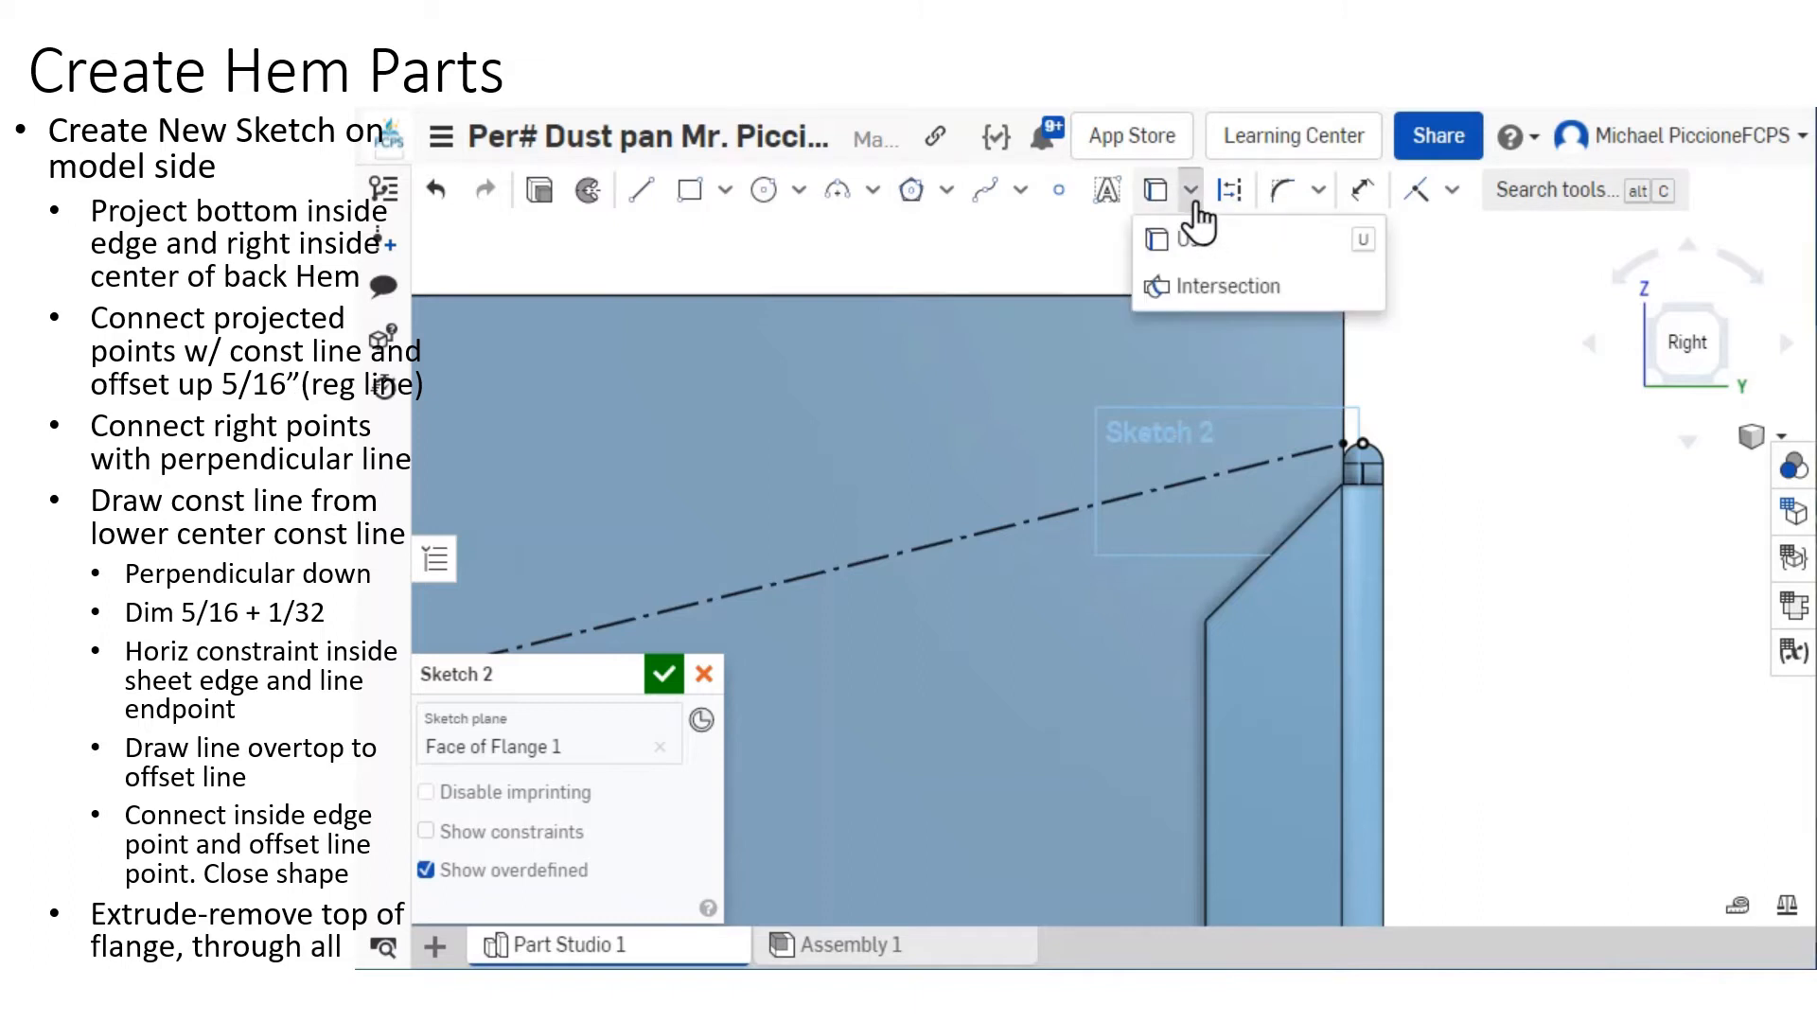
{"action": "left_click", "coordinate": [1317, 193]}
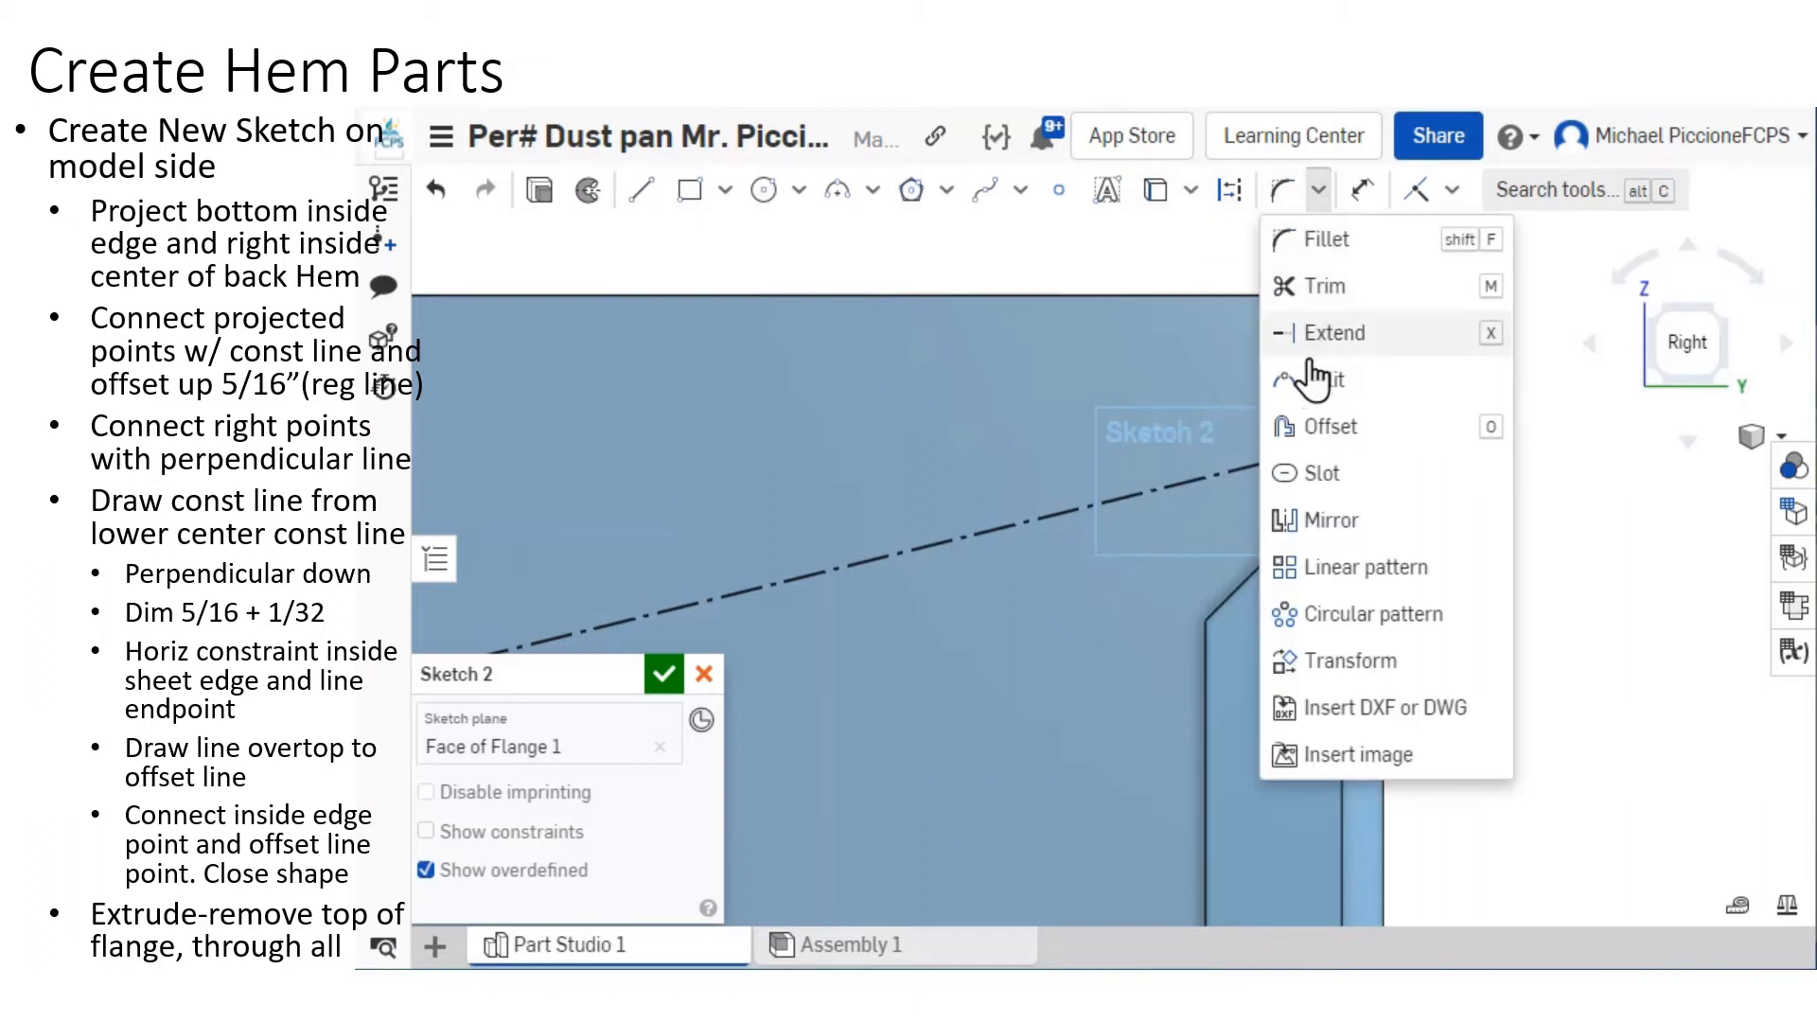
{"action": "left_click", "coordinate": [1325, 426]}
{"action": "left_click", "coordinate": [896, 555]}
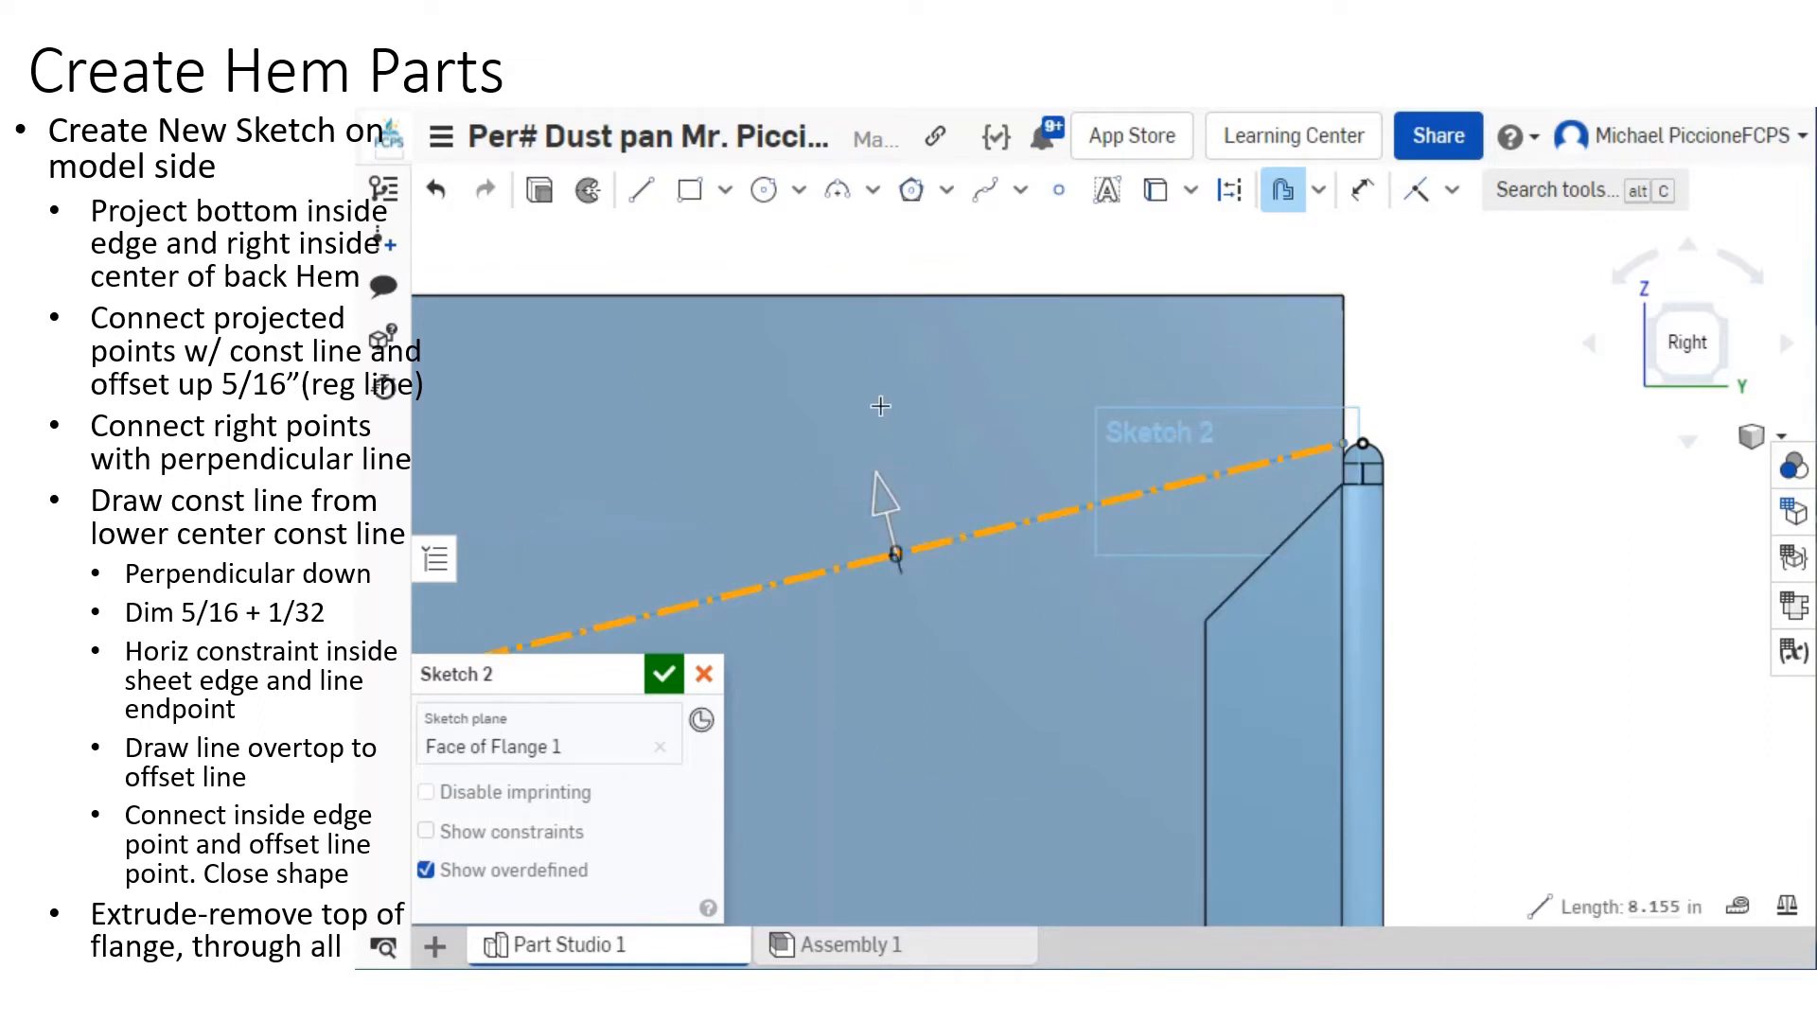
{"action": "scroll", "coordinate": [881, 405], "scroll_direction": "down", "scroll_amount": 3}
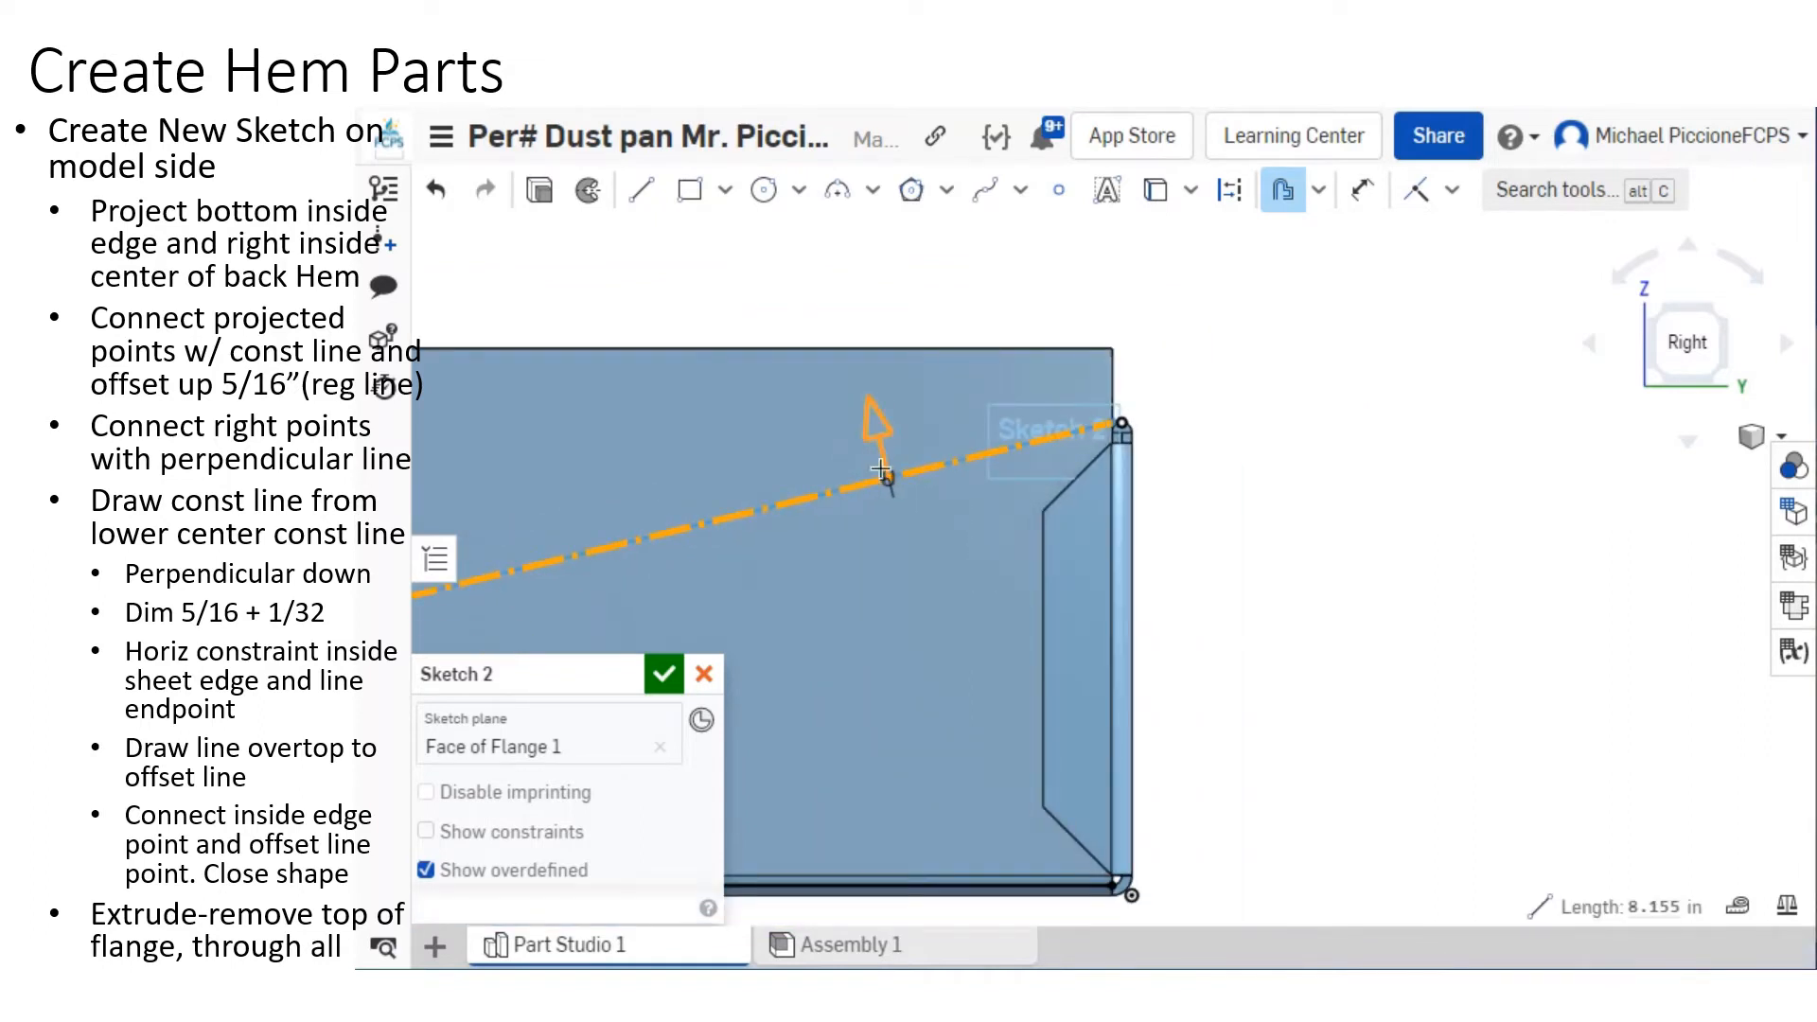
{"action": "left_click_drag", "start_coordinate": [881, 429], "coordinate": [862, 384]}
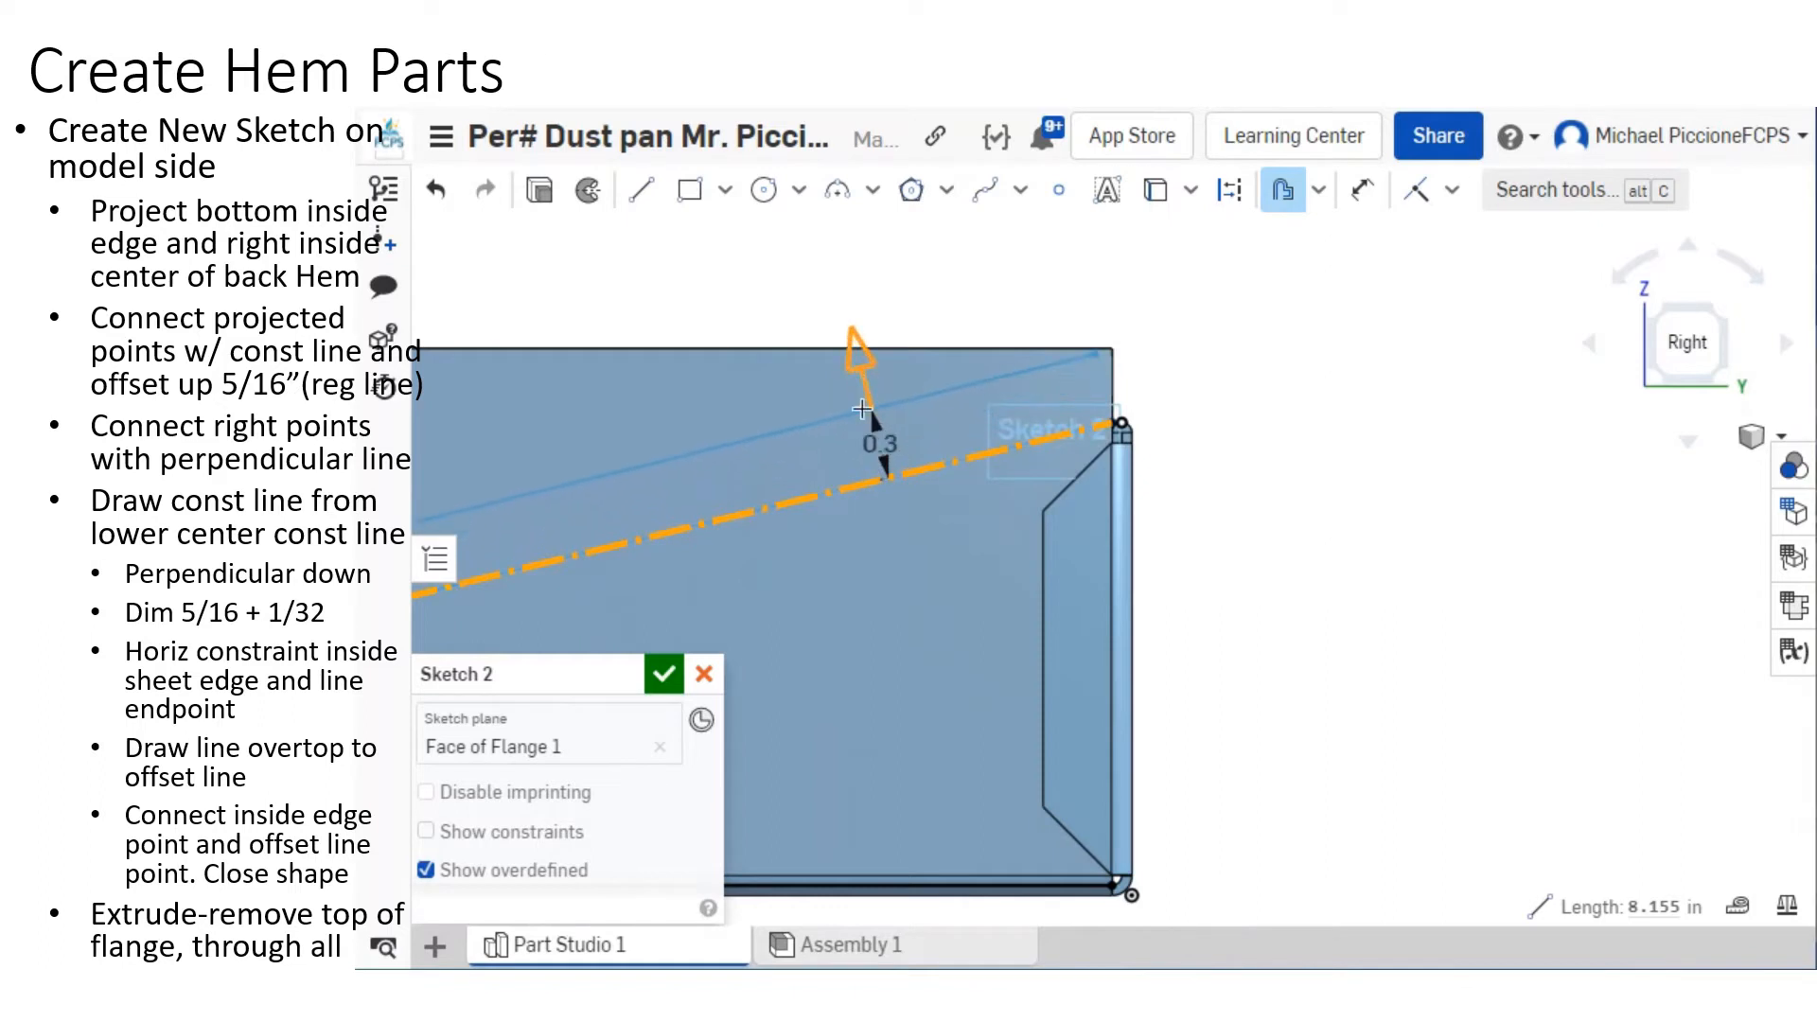
{"action": "left_click", "coordinate": [867, 444]}
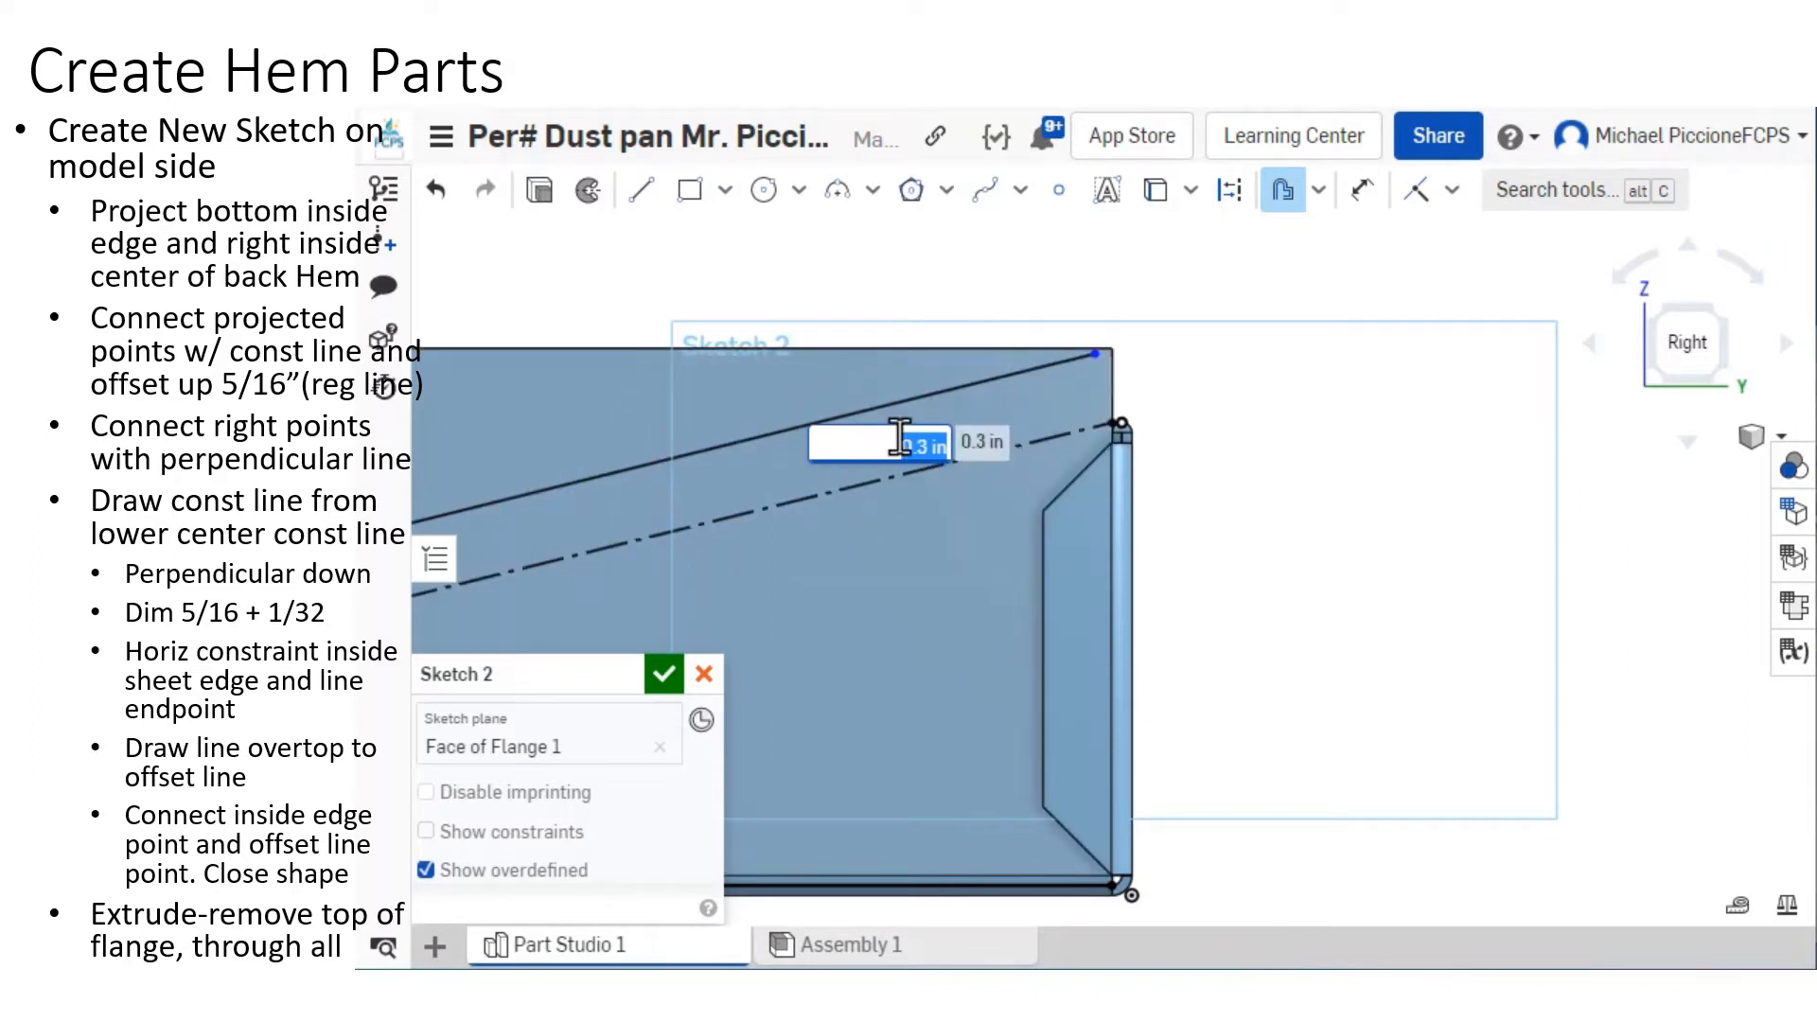
{"action": "type", "text": "5/16"}
{"action": "key", "text": "Return"}
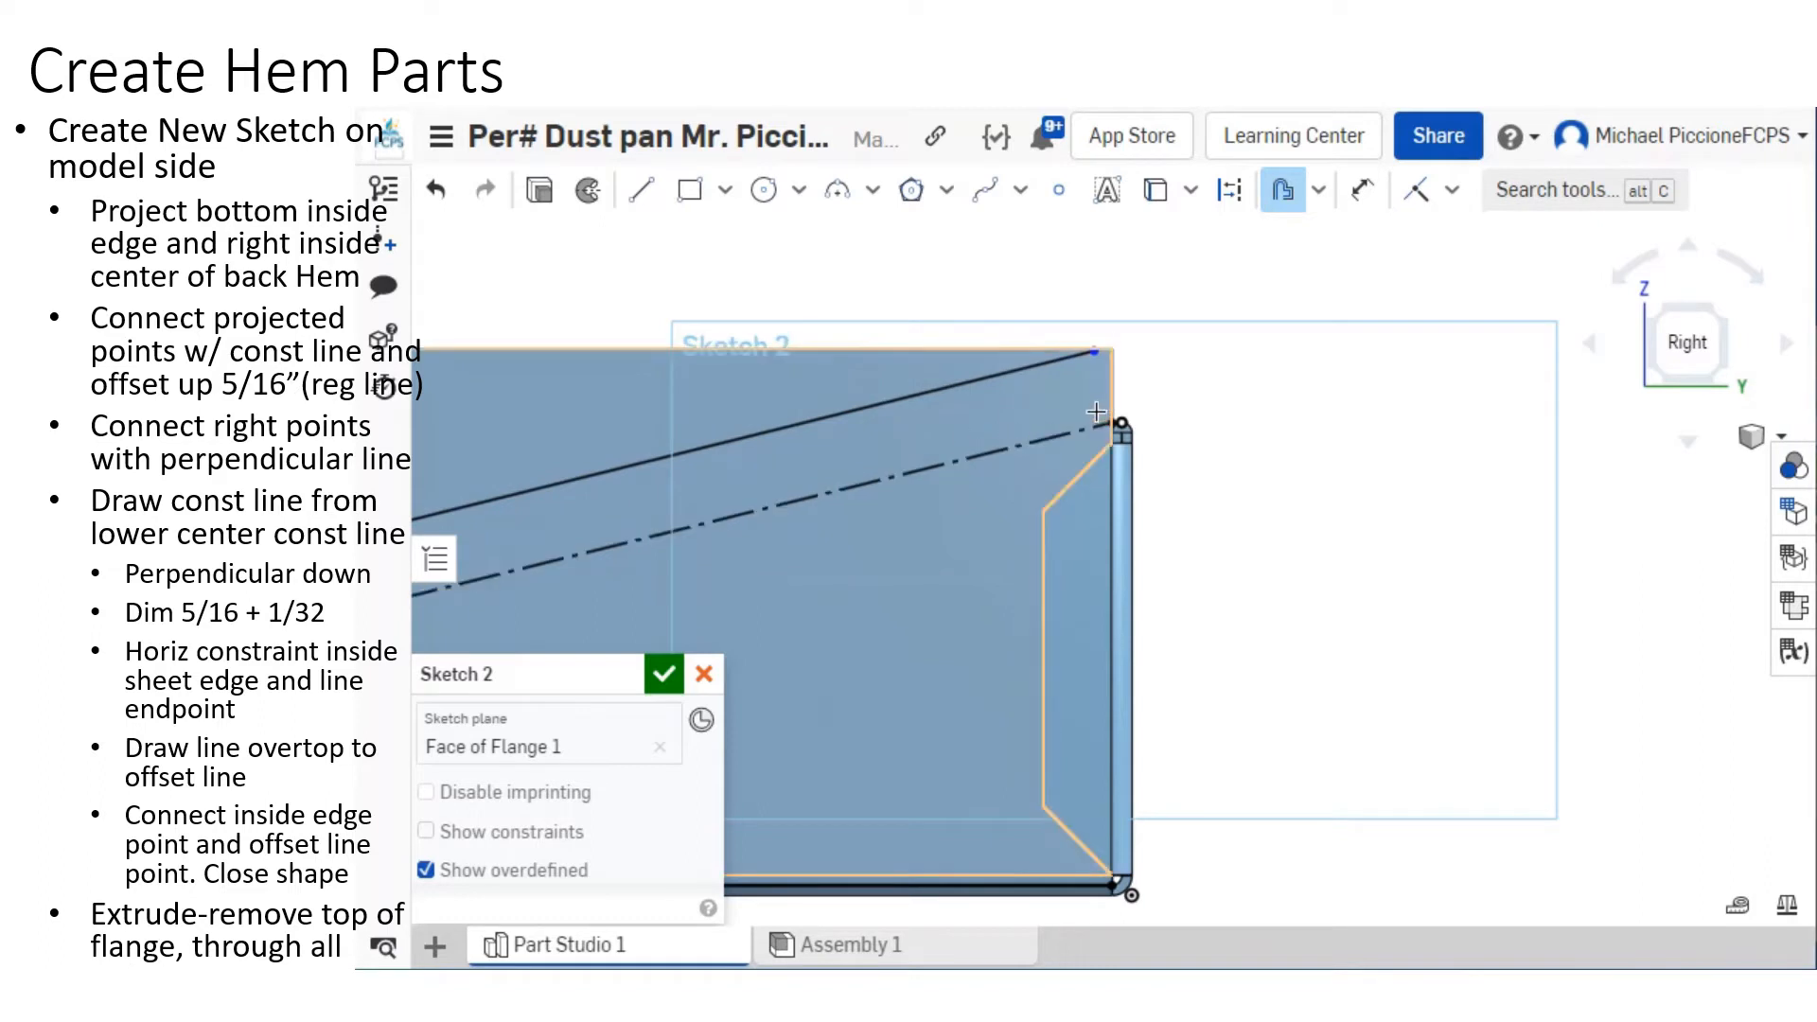
Connect the back end of the offset line to the back end of the sloped construction line with a regular line.
{"action": "scroll", "coordinate": [1117, 402], "scroll_direction": "up", "scroll_amount": 3}
{"action": "middle_click_drag", "start_coordinate": [1123, 399], "coordinate": [1104, 452]}
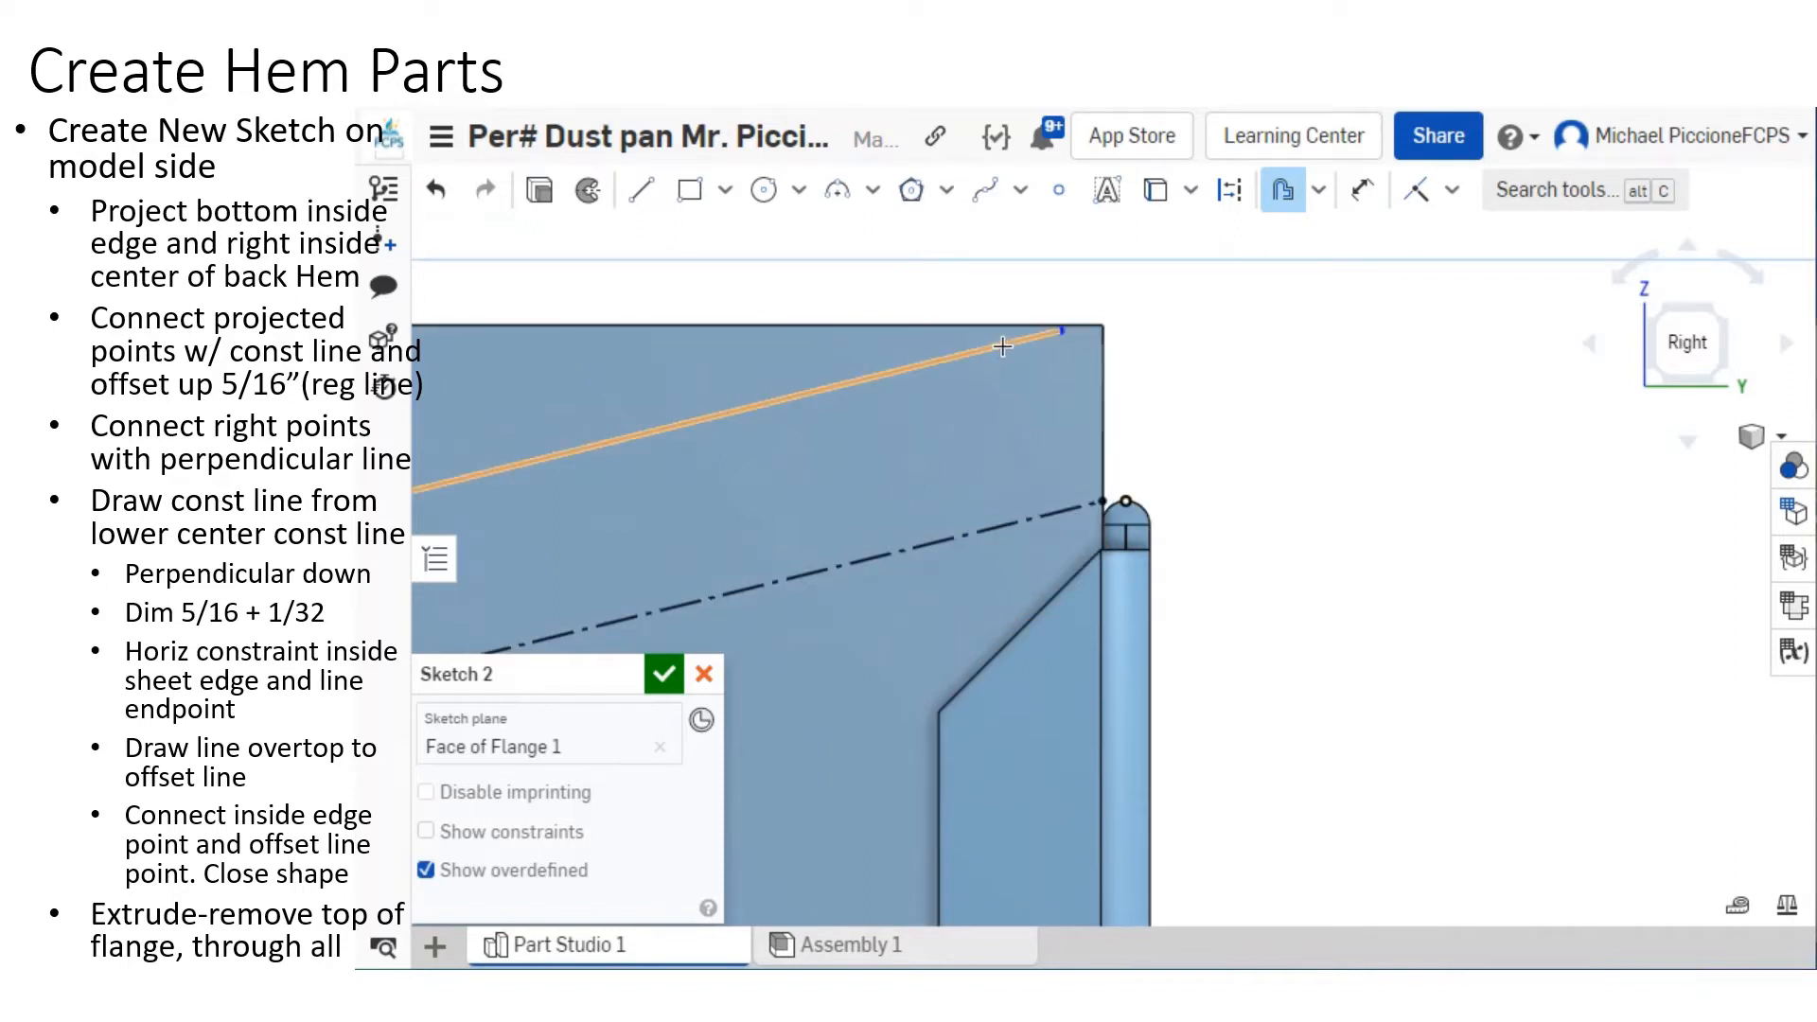
{"action": "left_click", "coordinate": [640, 190]}
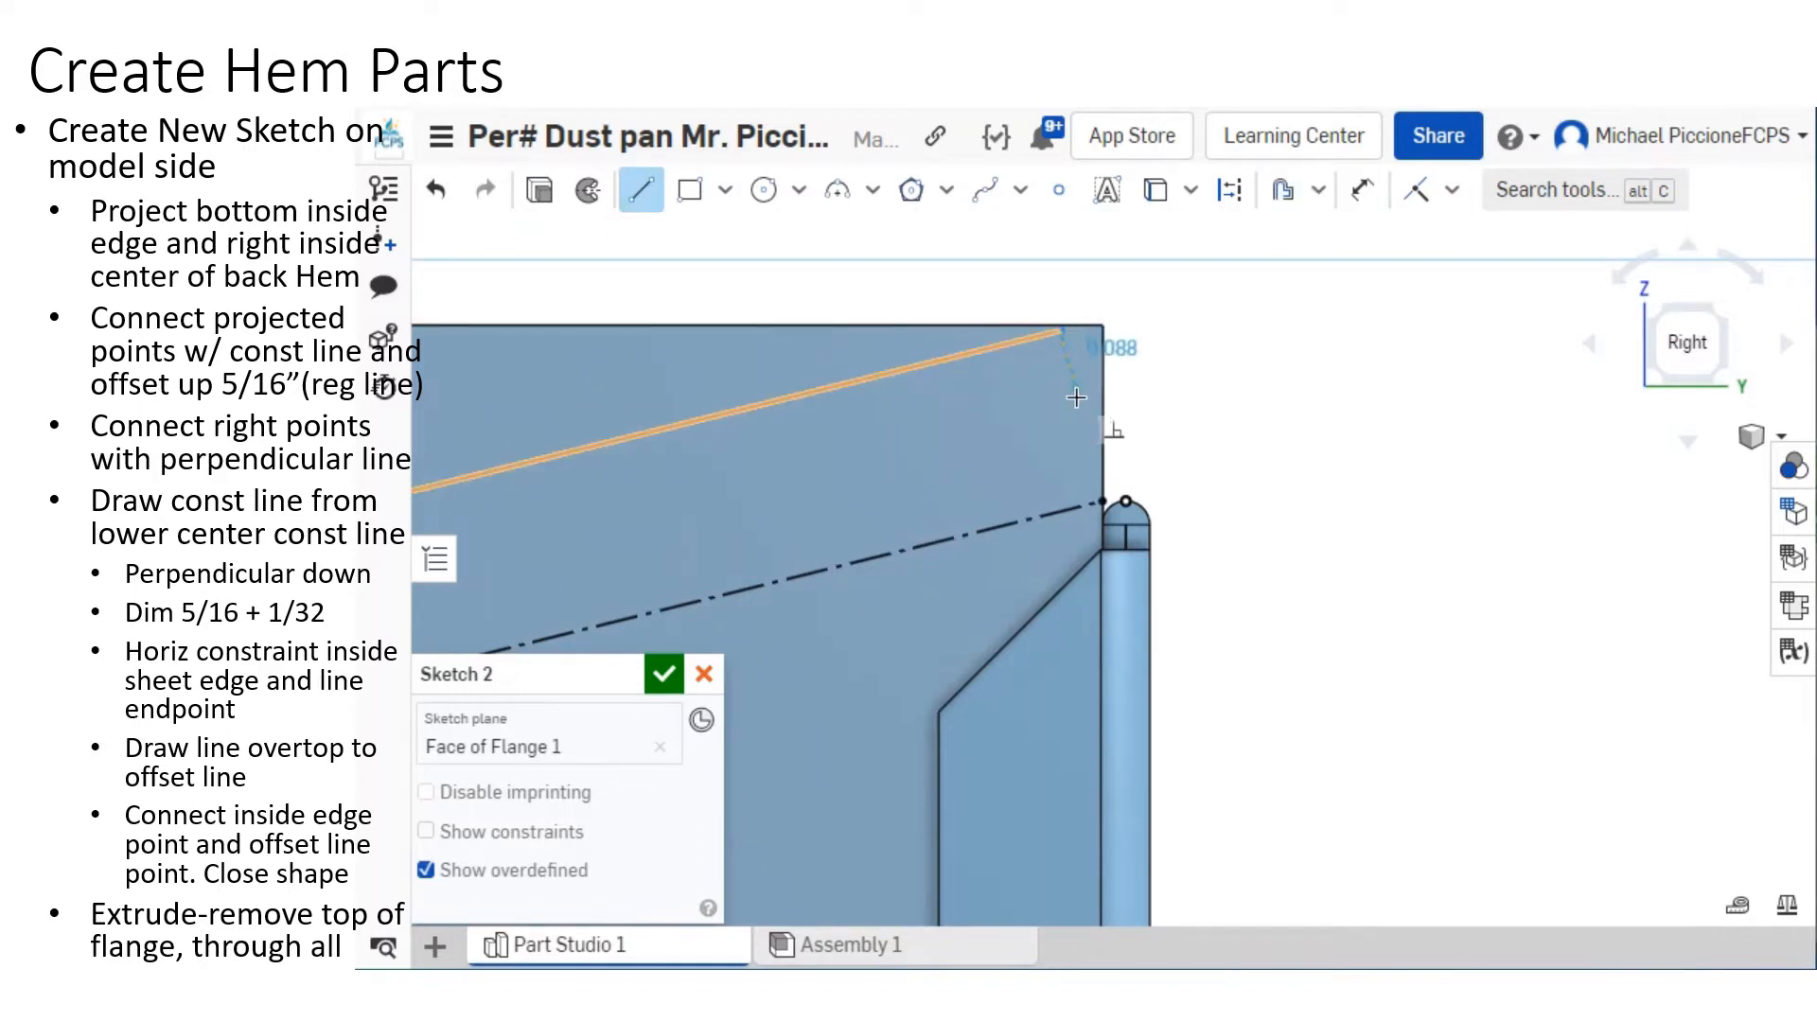
{"action": "left_click", "coordinate": [1060, 333]}
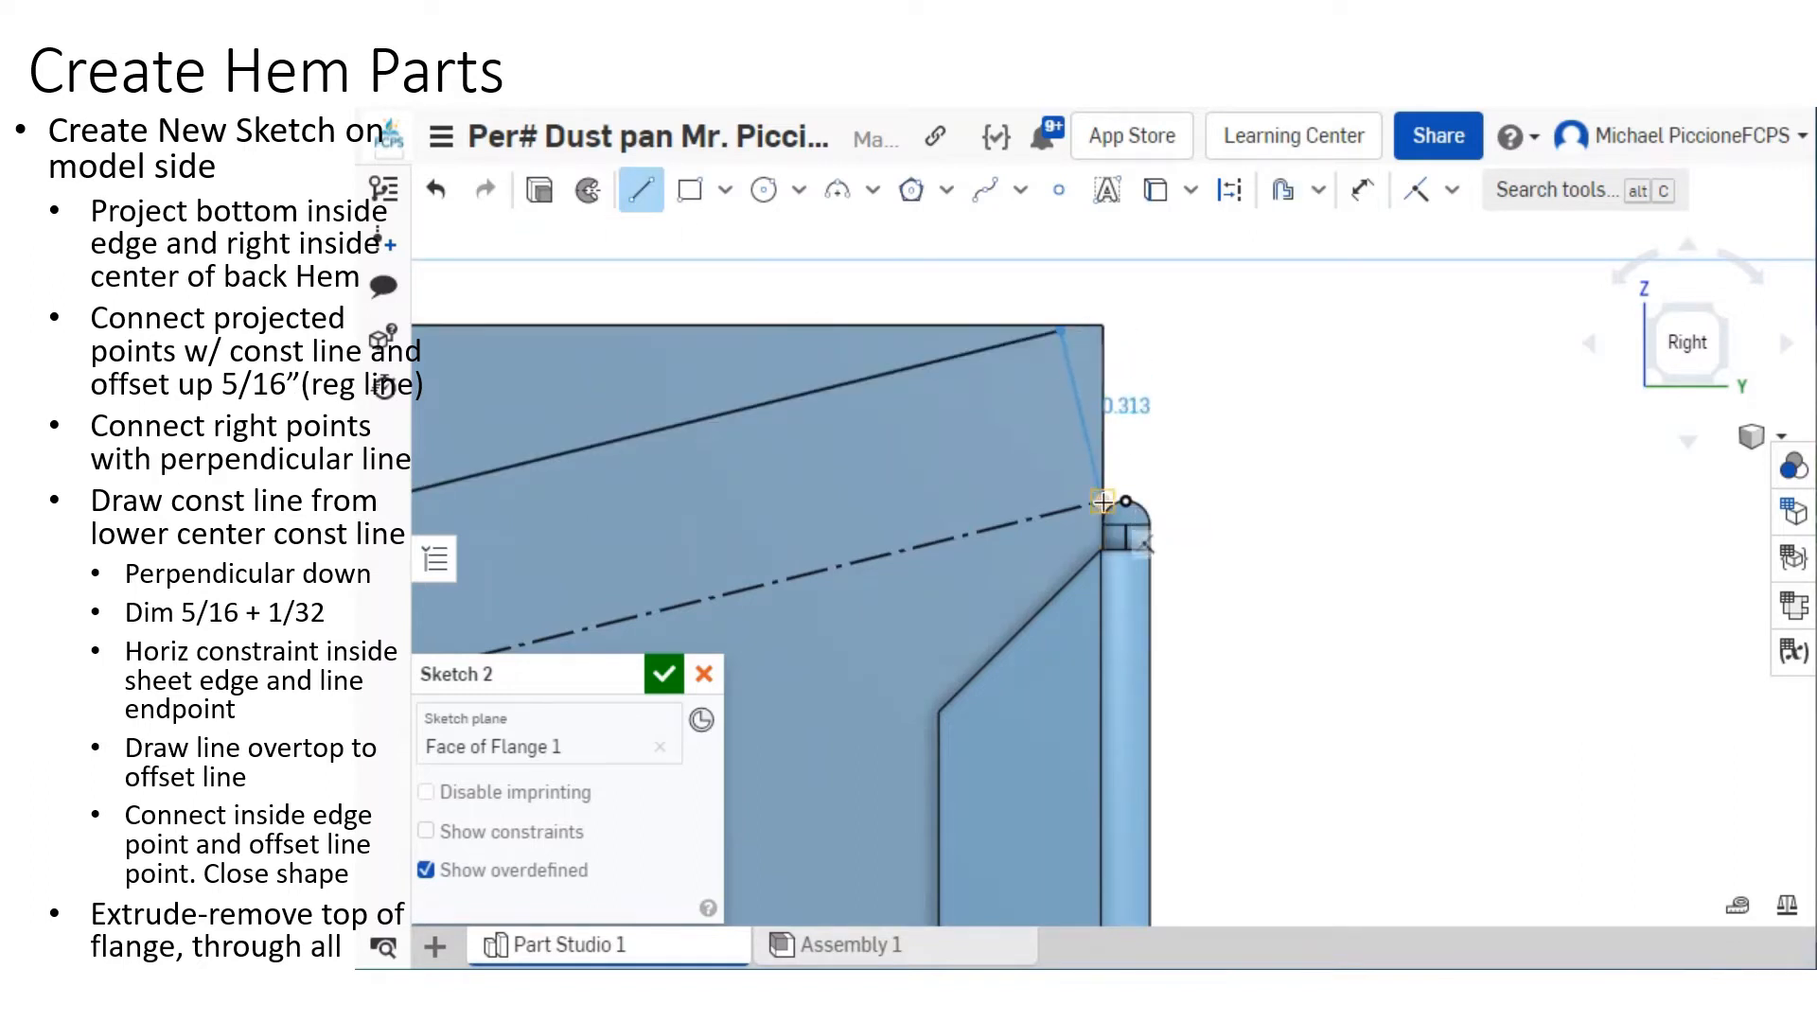
{"action": "left_click", "coordinate": [1102, 501]}
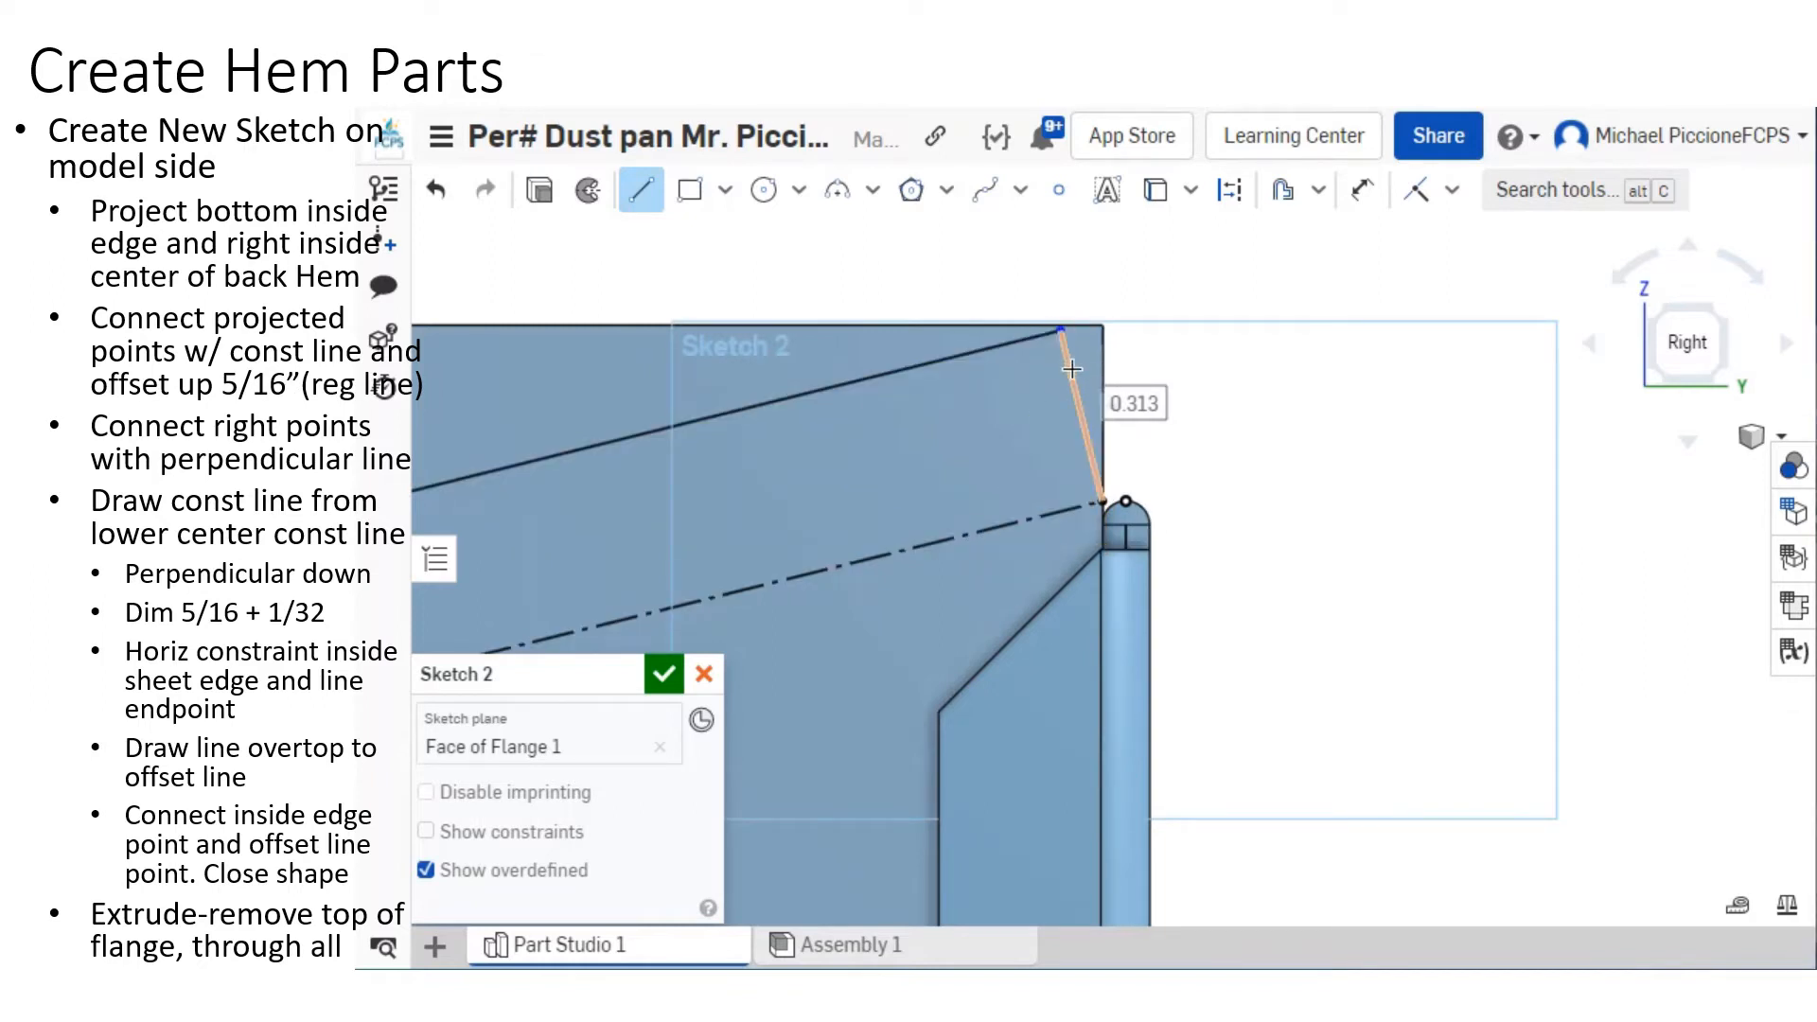
{"action": "scroll", "coordinate": [1069, 307], "scroll_direction": "up", "scroll_amount": 5}
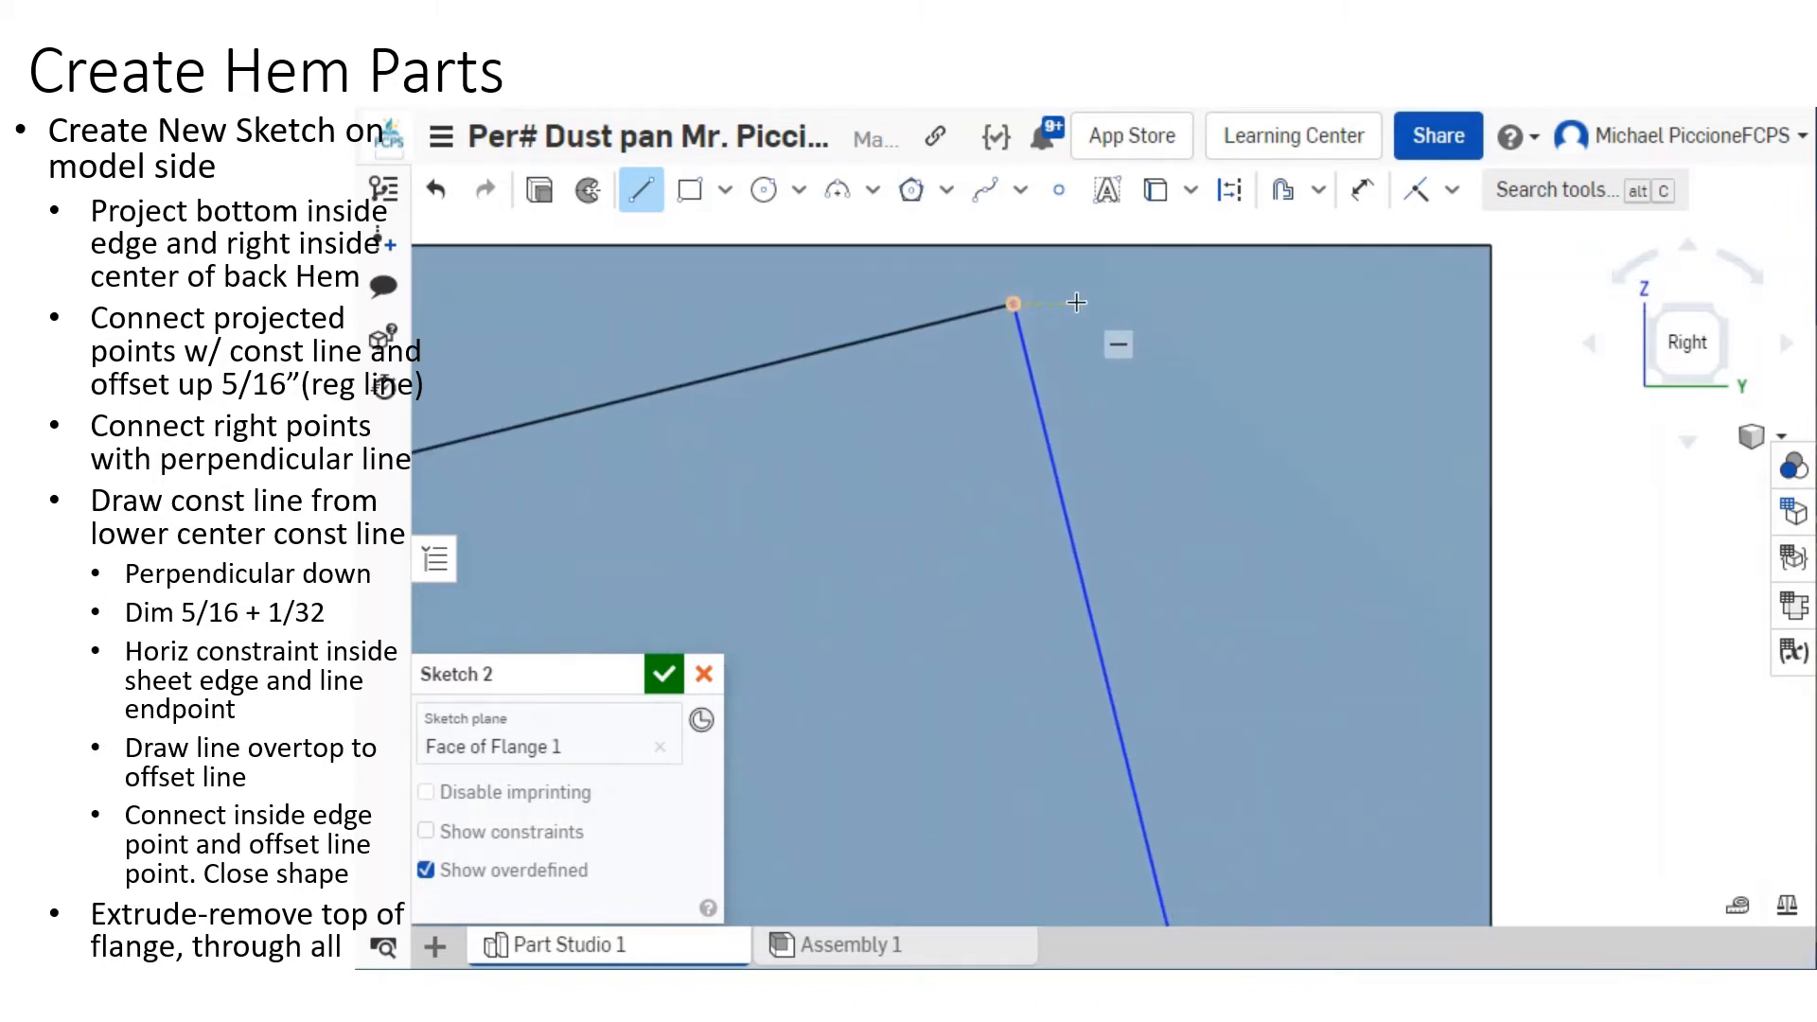
{"action": "scroll", "coordinate": [1084, 320], "scroll_direction": "down", "scroll_amount": 3}
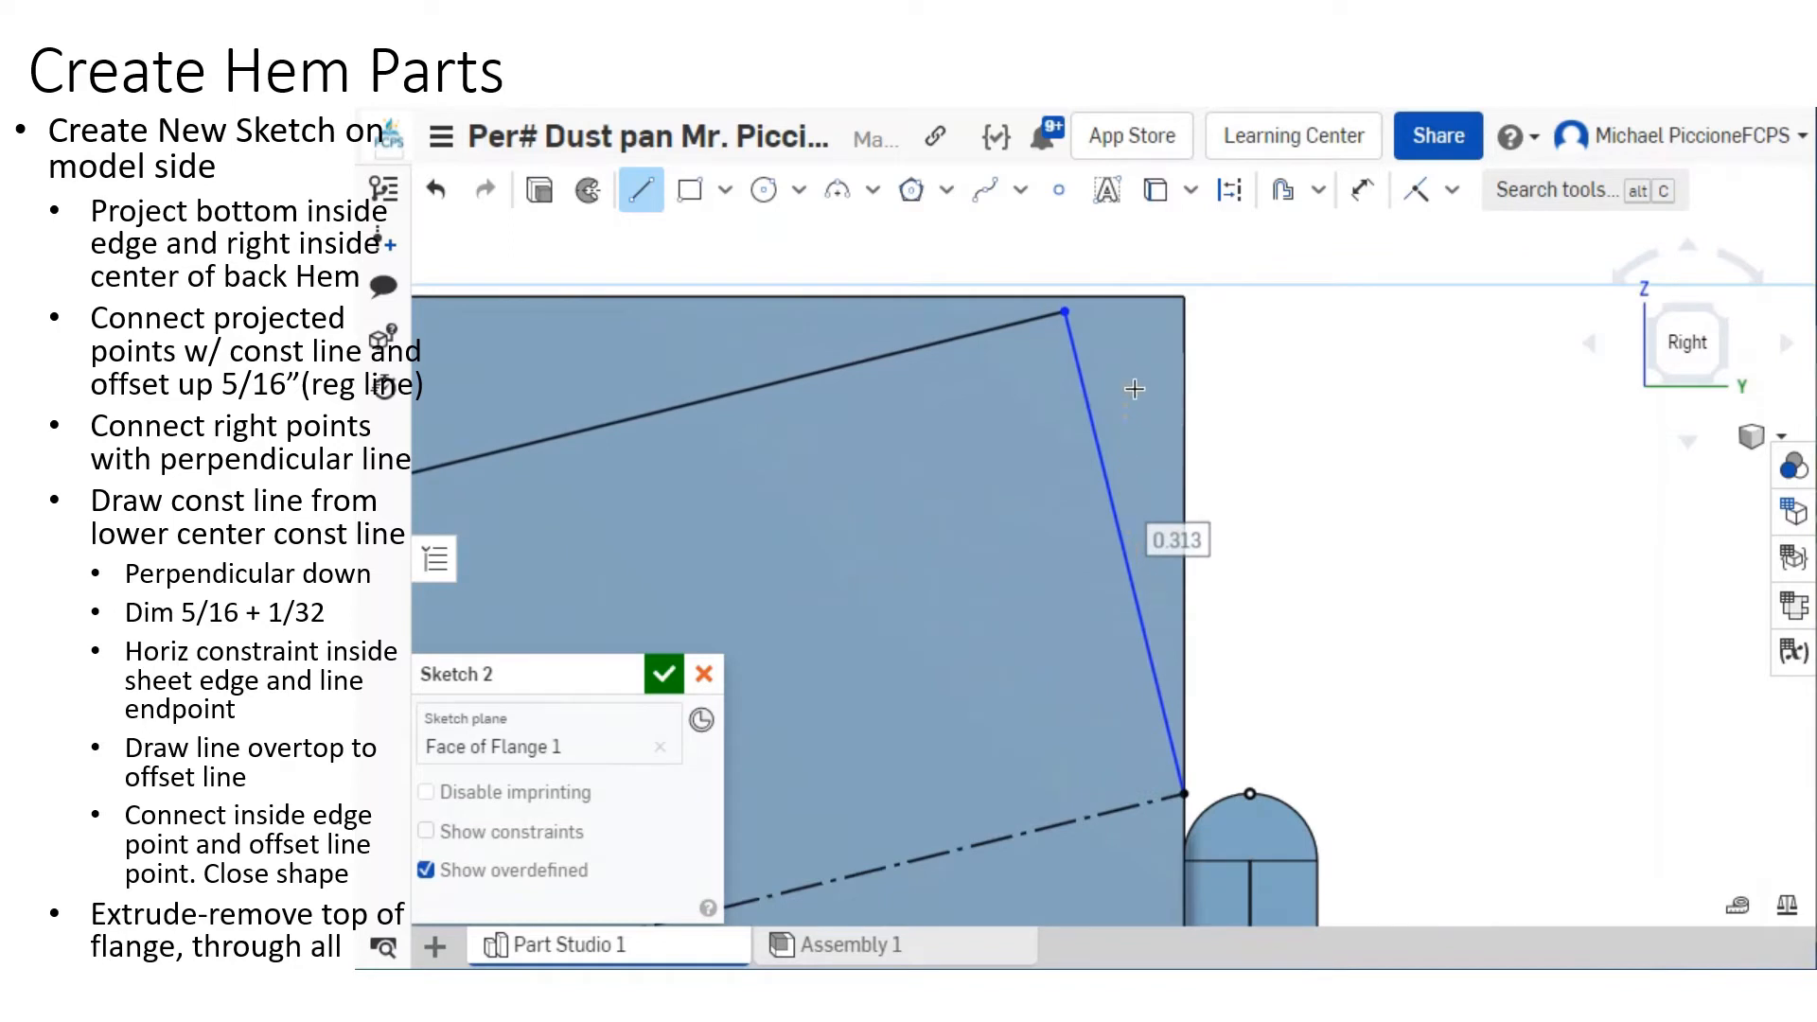
Draw a short line about 0.22 in long downward from the front portion of the sloped construction line.
{"action": "scroll", "coordinate": [1133, 414], "scroll_direction": "down", "scroll_amount": 4}
{"action": "mouse_move", "coordinate": [1042, 464]}
{"action": "middle_mouse_down"}
{"action": "mouse_move", "coordinate": [1305, 447]}
{"action": "mouse_move", "coordinate": [1382, 421]}
{"action": "middle_mouse_up"}
{"action": "scroll", "coordinate": [1309, 435], "scroll_direction": "down", "scroll_amount": 5}
{"action": "scroll", "coordinate": [1139, 464], "scroll_direction": "down", "scroll_amount": 6}
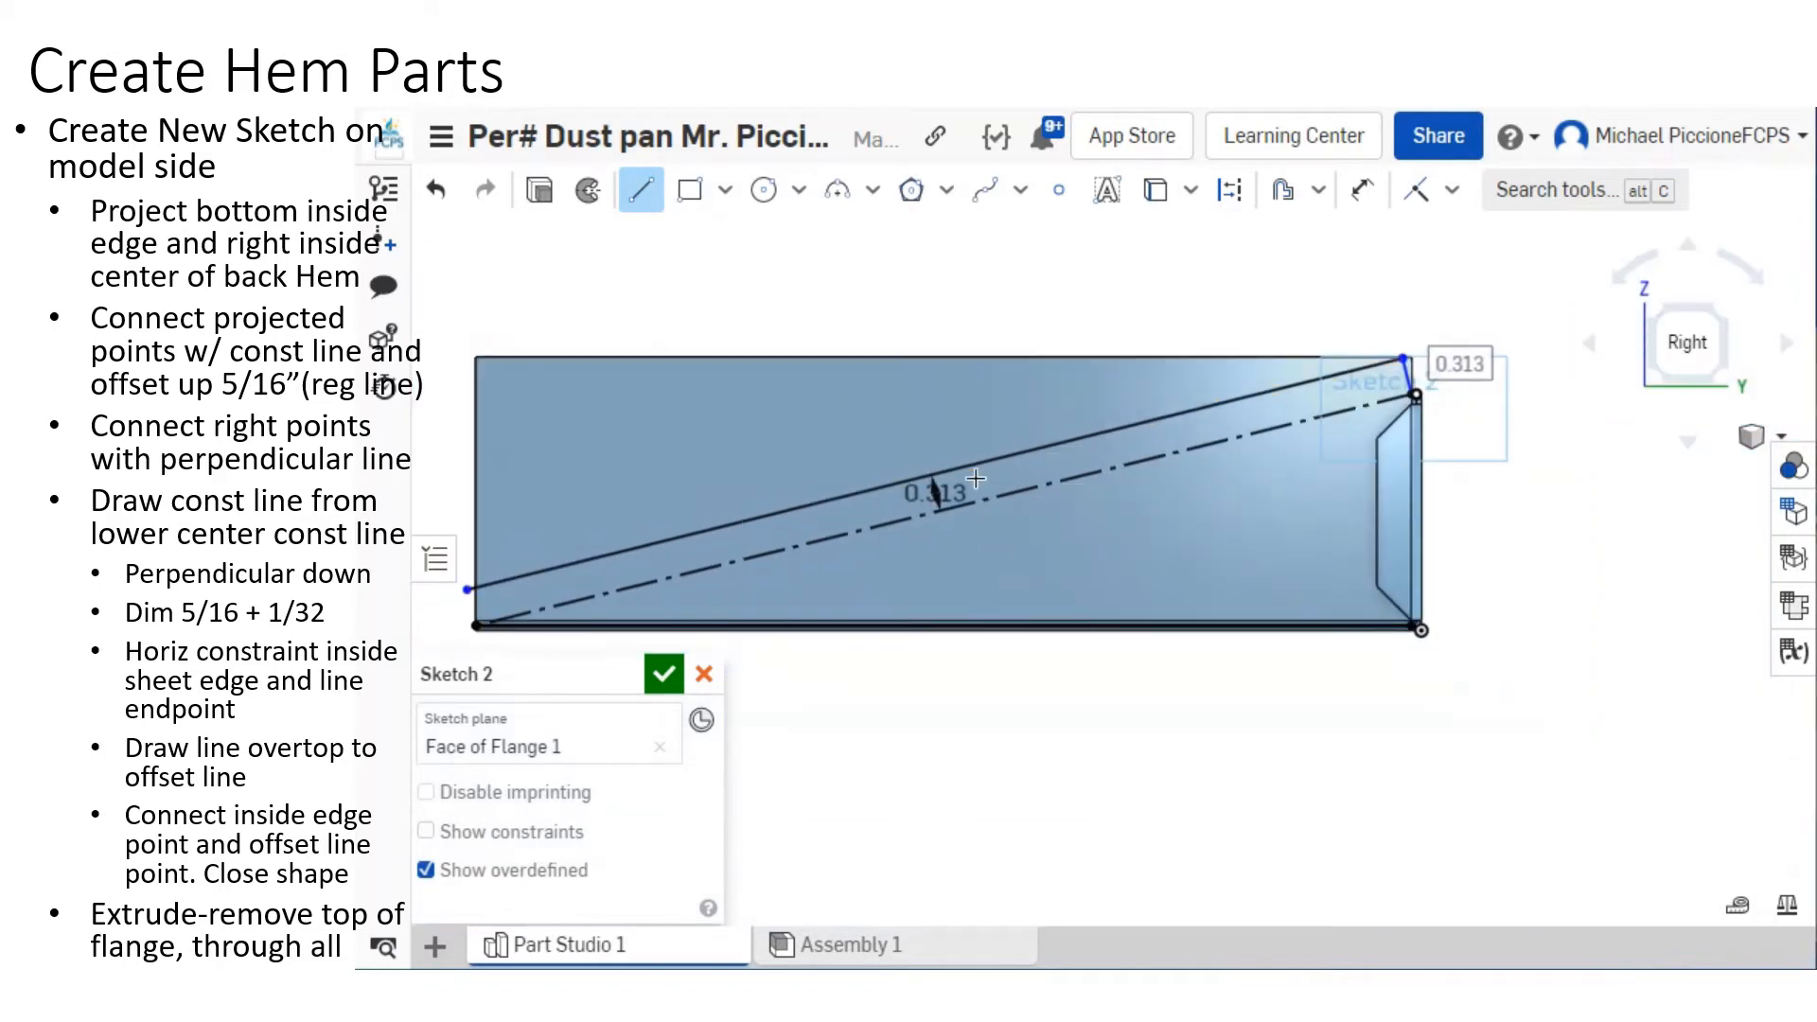
{"action": "middle_click_drag", "start_coordinate": [994, 470], "coordinate": [1291, 389]}
{"action": "scroll", "coordinate": [803, 534], "scroll_direction": "up", "scroll_amount": 5}
{"action": "scroll", "coordinate": [803, 534], "scroll_direction": "up", "scroll_amount": 2}
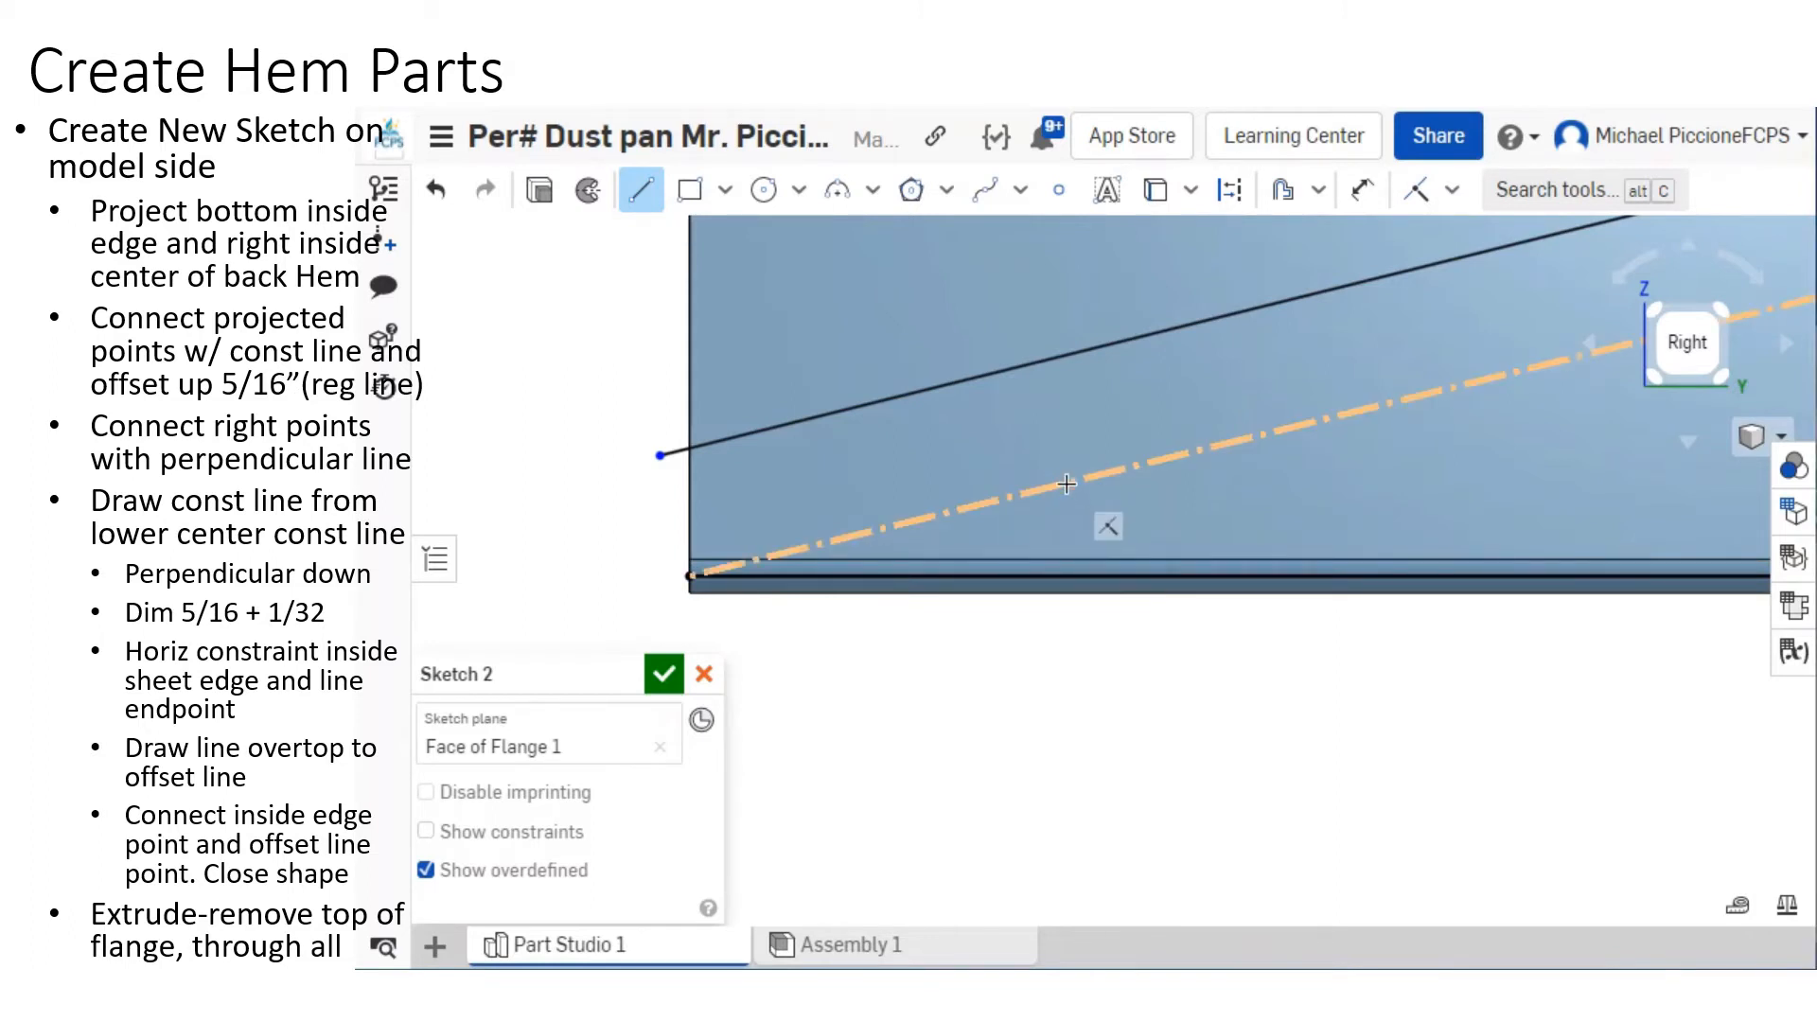
{"action": "left_click", "coordinate": [1178, 458]}
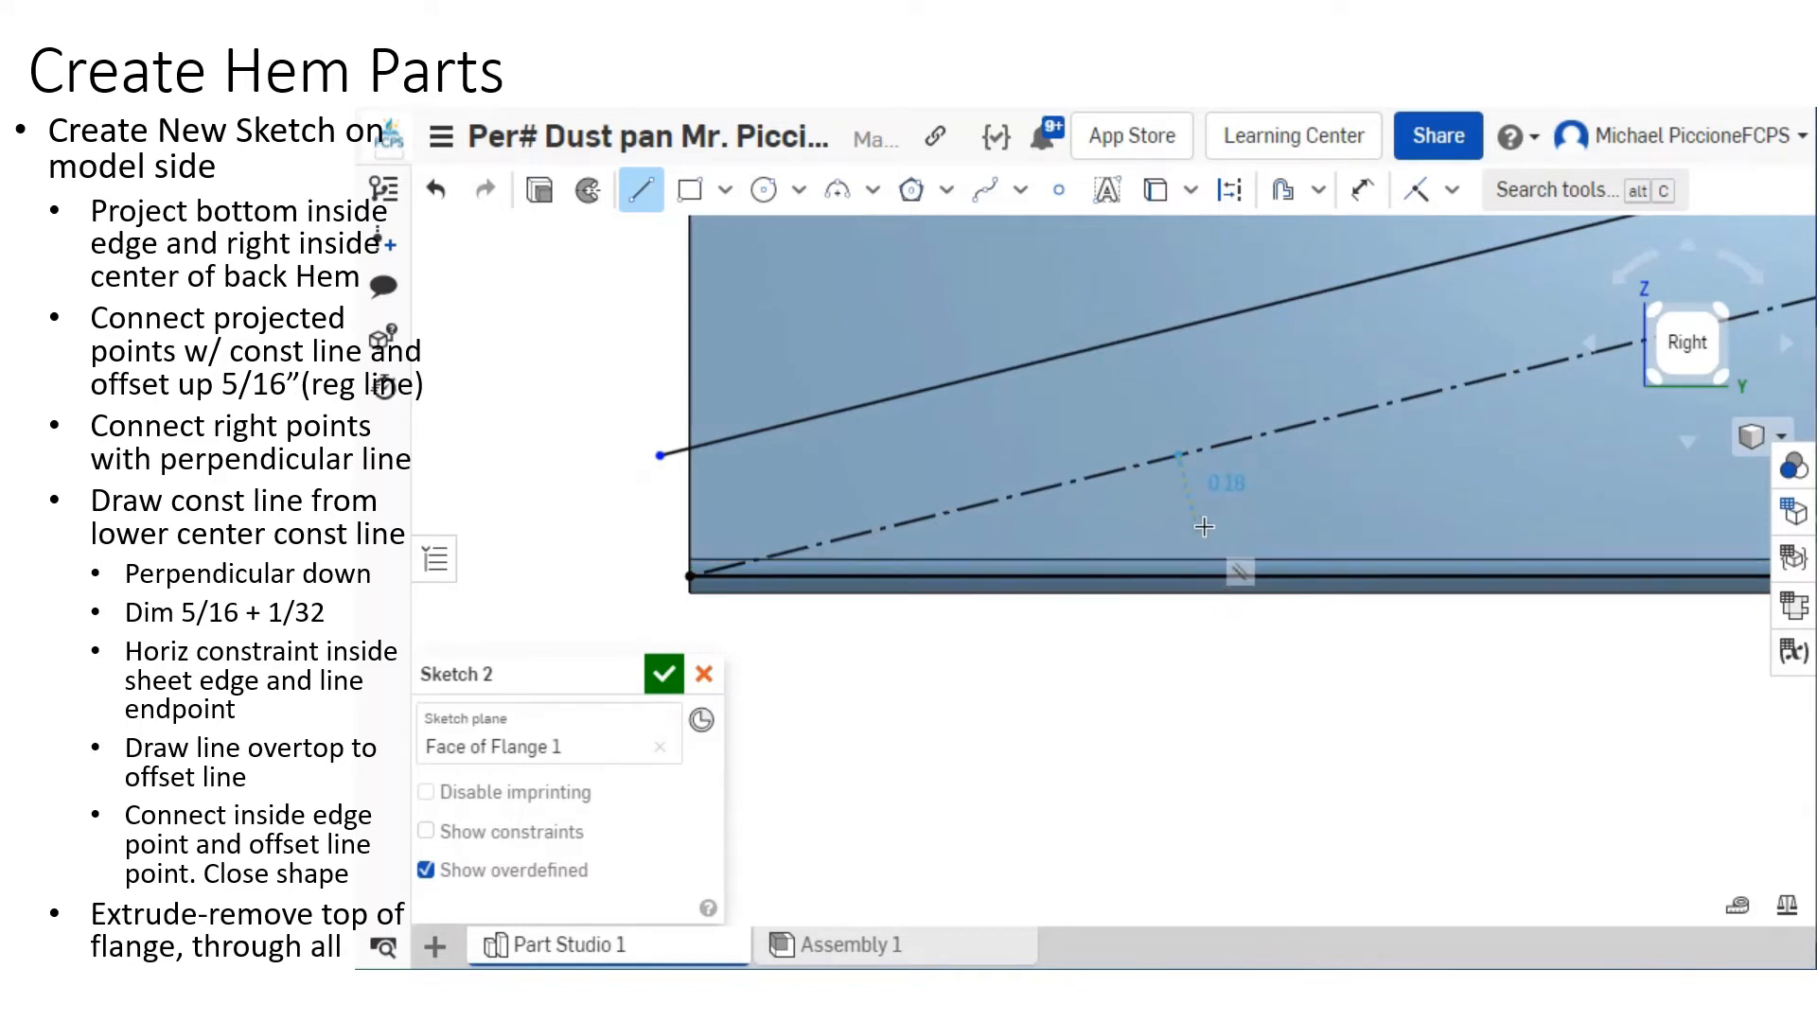
{"action": "left_click", "coordinate": [1210, 533]}
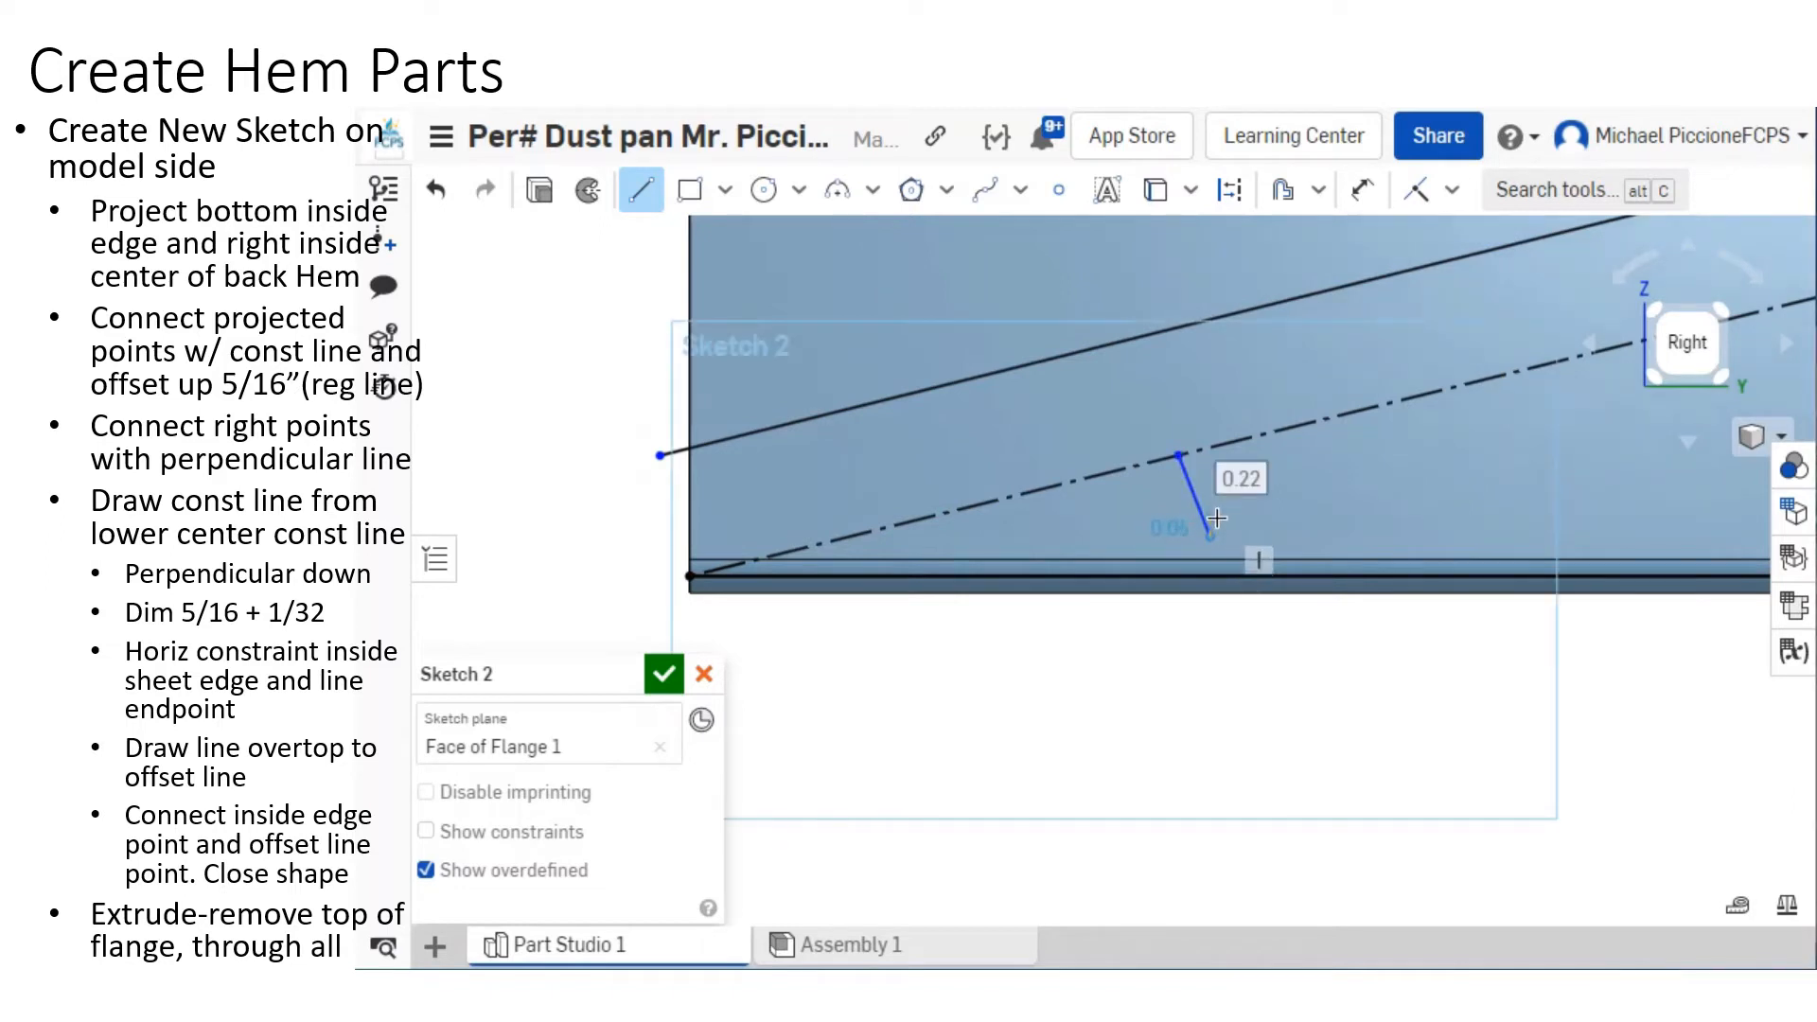
{"action": "key", "text": "Escape"}
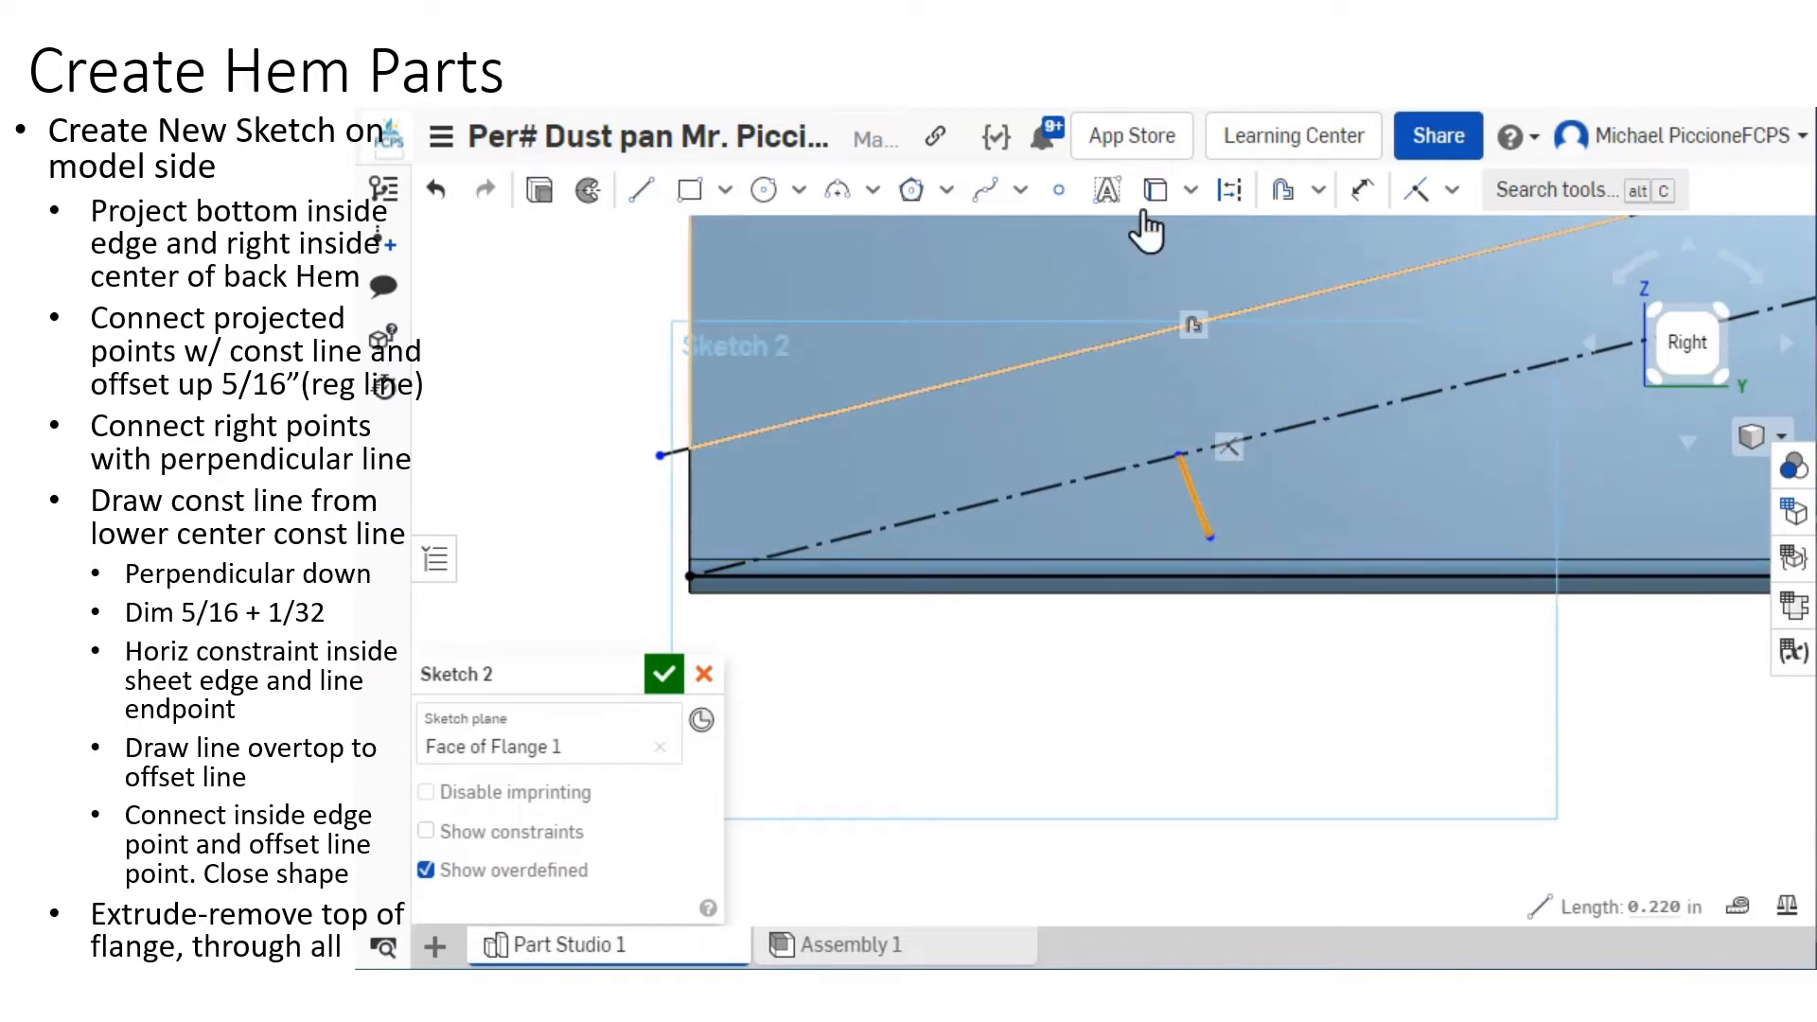
Convert the short line to construction geometry and constrain it perpendicular to the sloped construction line.
{"action": "left_click", "coordinate": [1228, 192]}
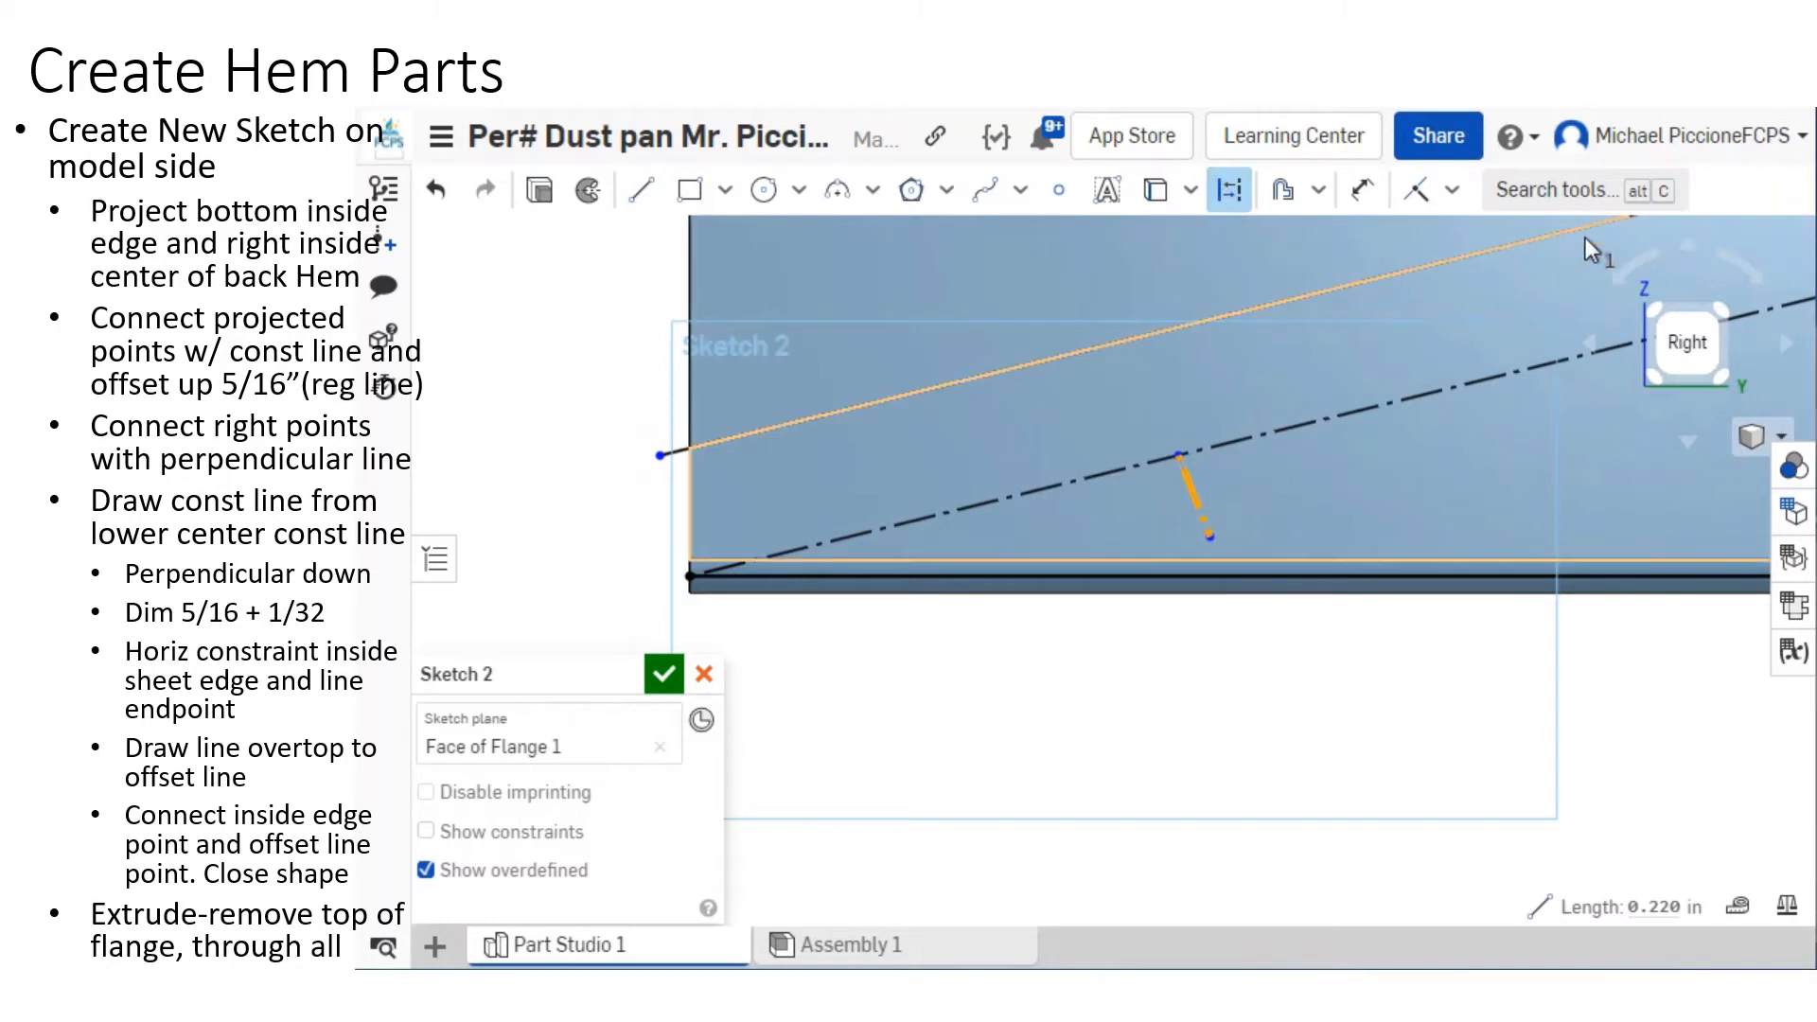
{"action": "left_click", "coordinate": [1451, 190]}
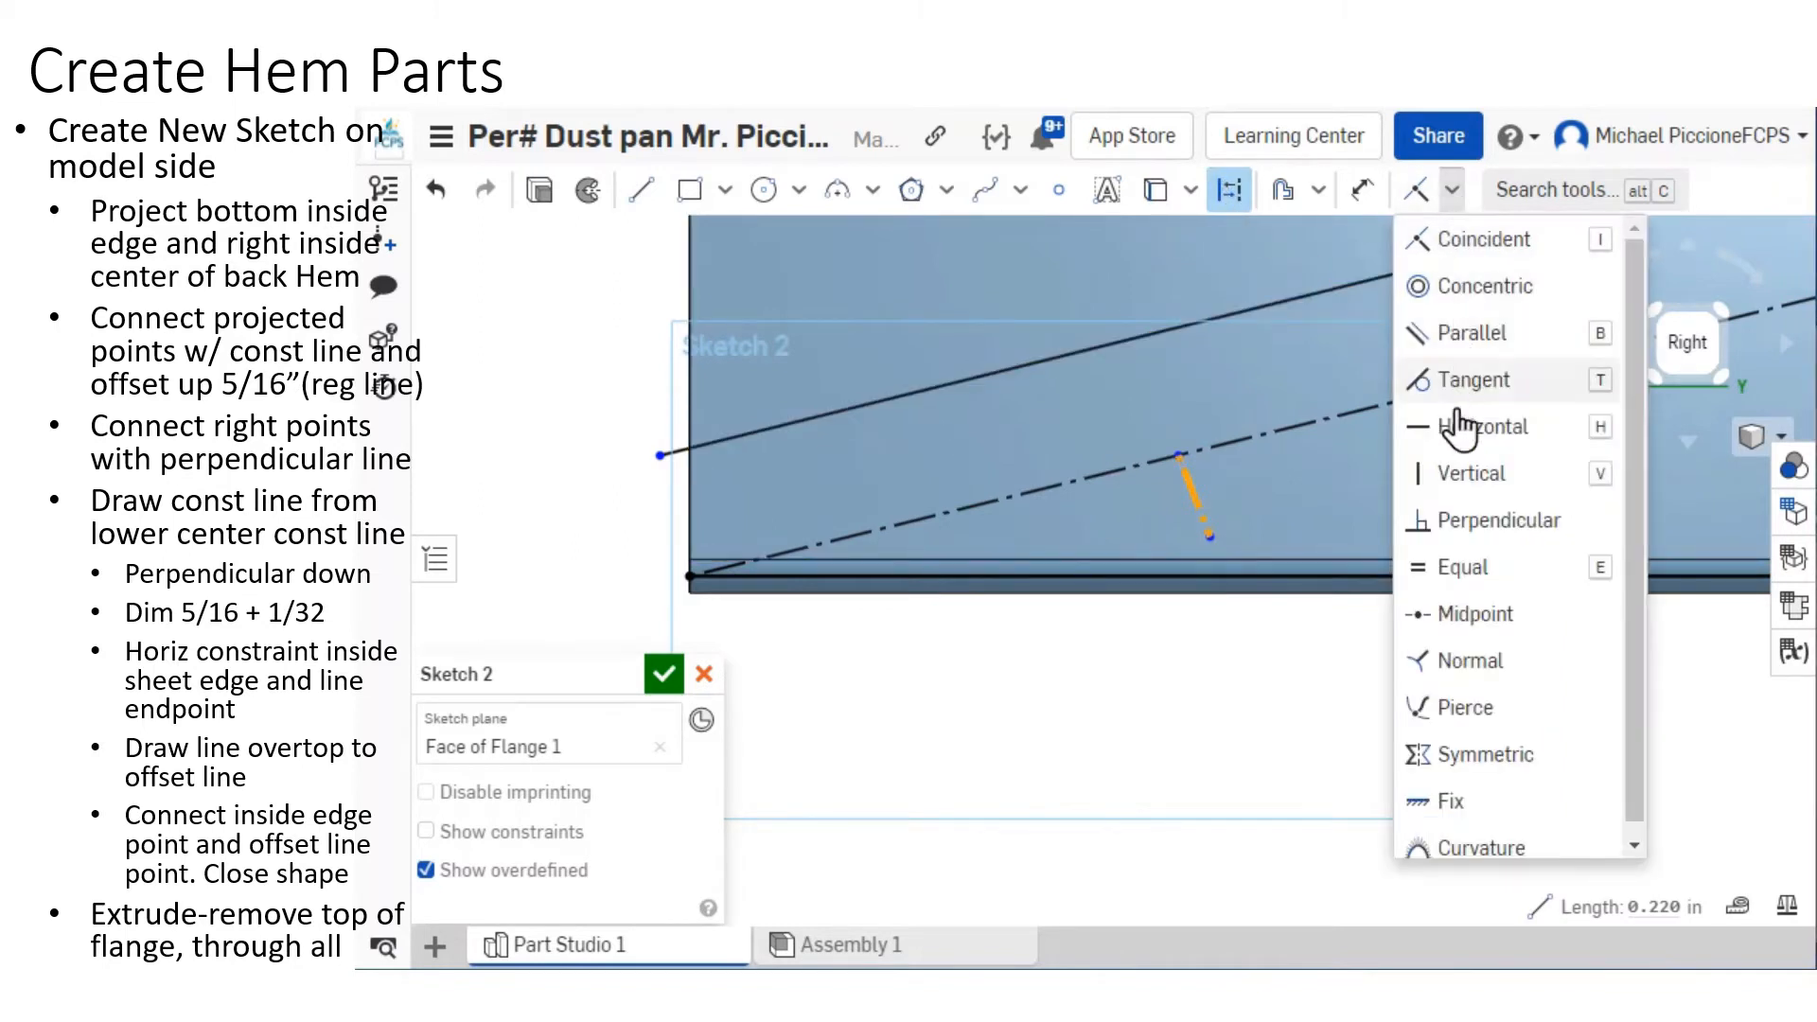
{"action": "left_click", "coordinate": [1461, 519]}
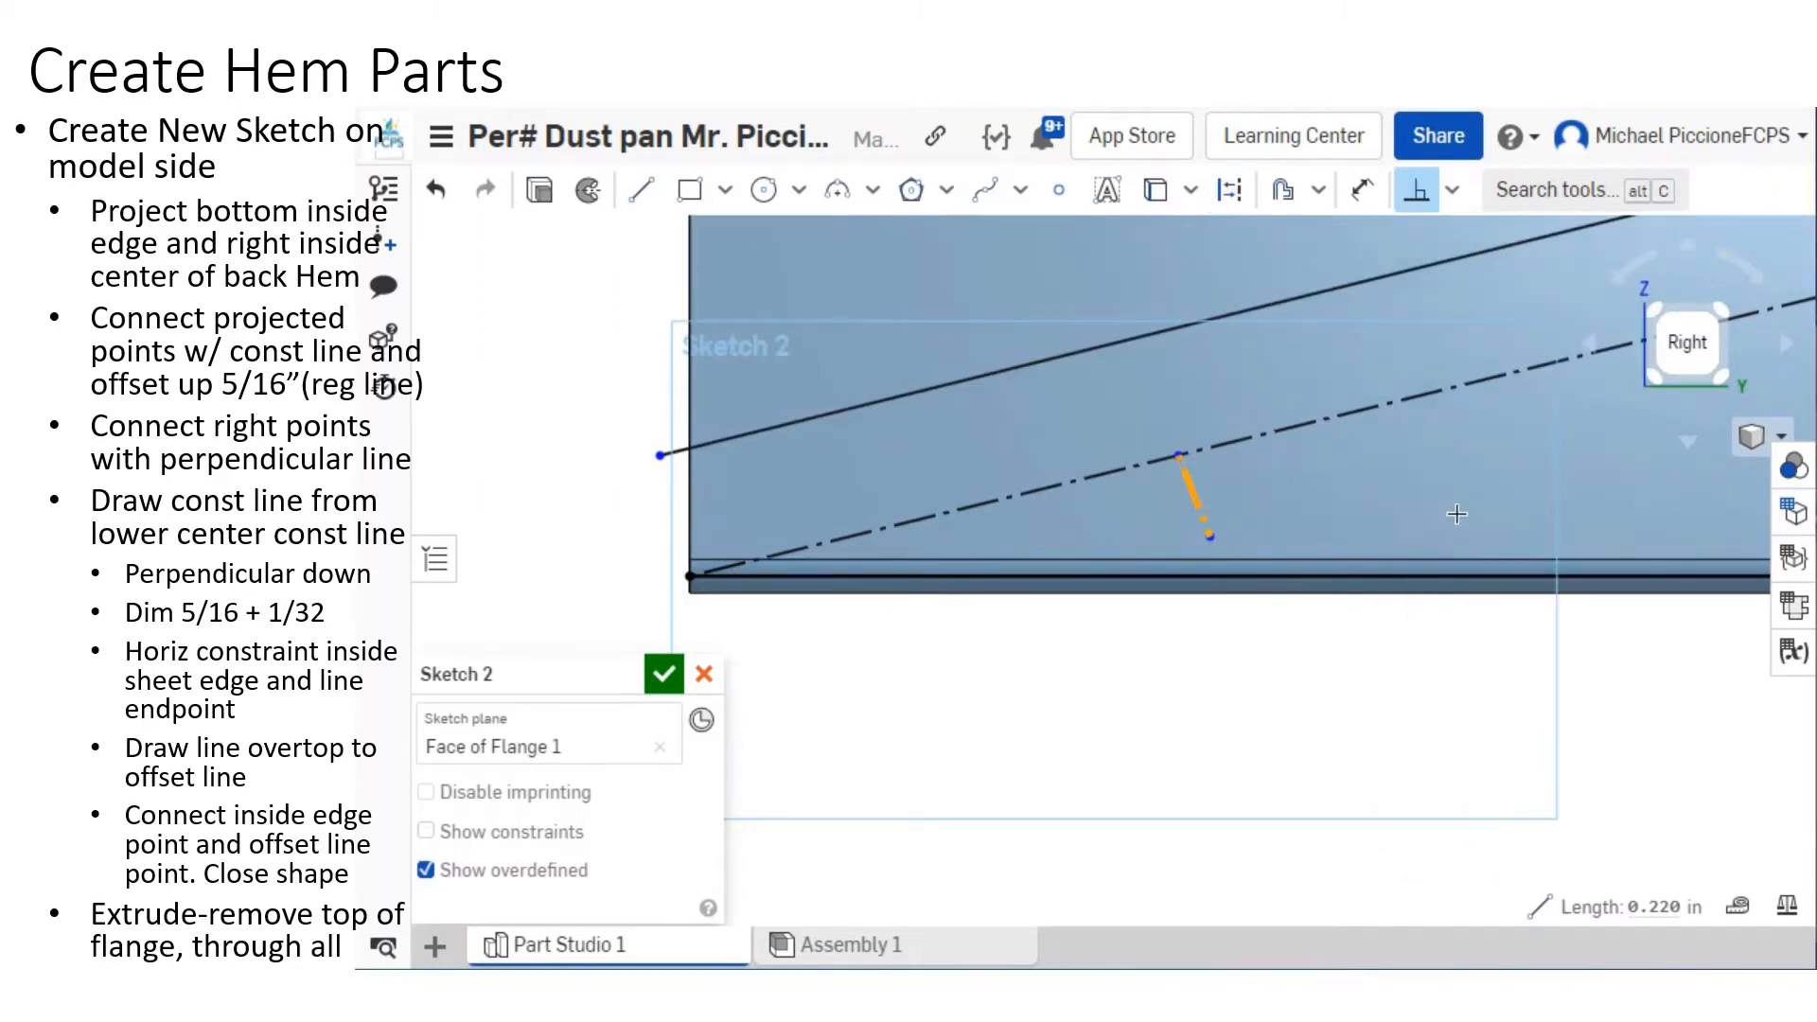
{"action": "left_click", "coordinate": [1183, 445]}
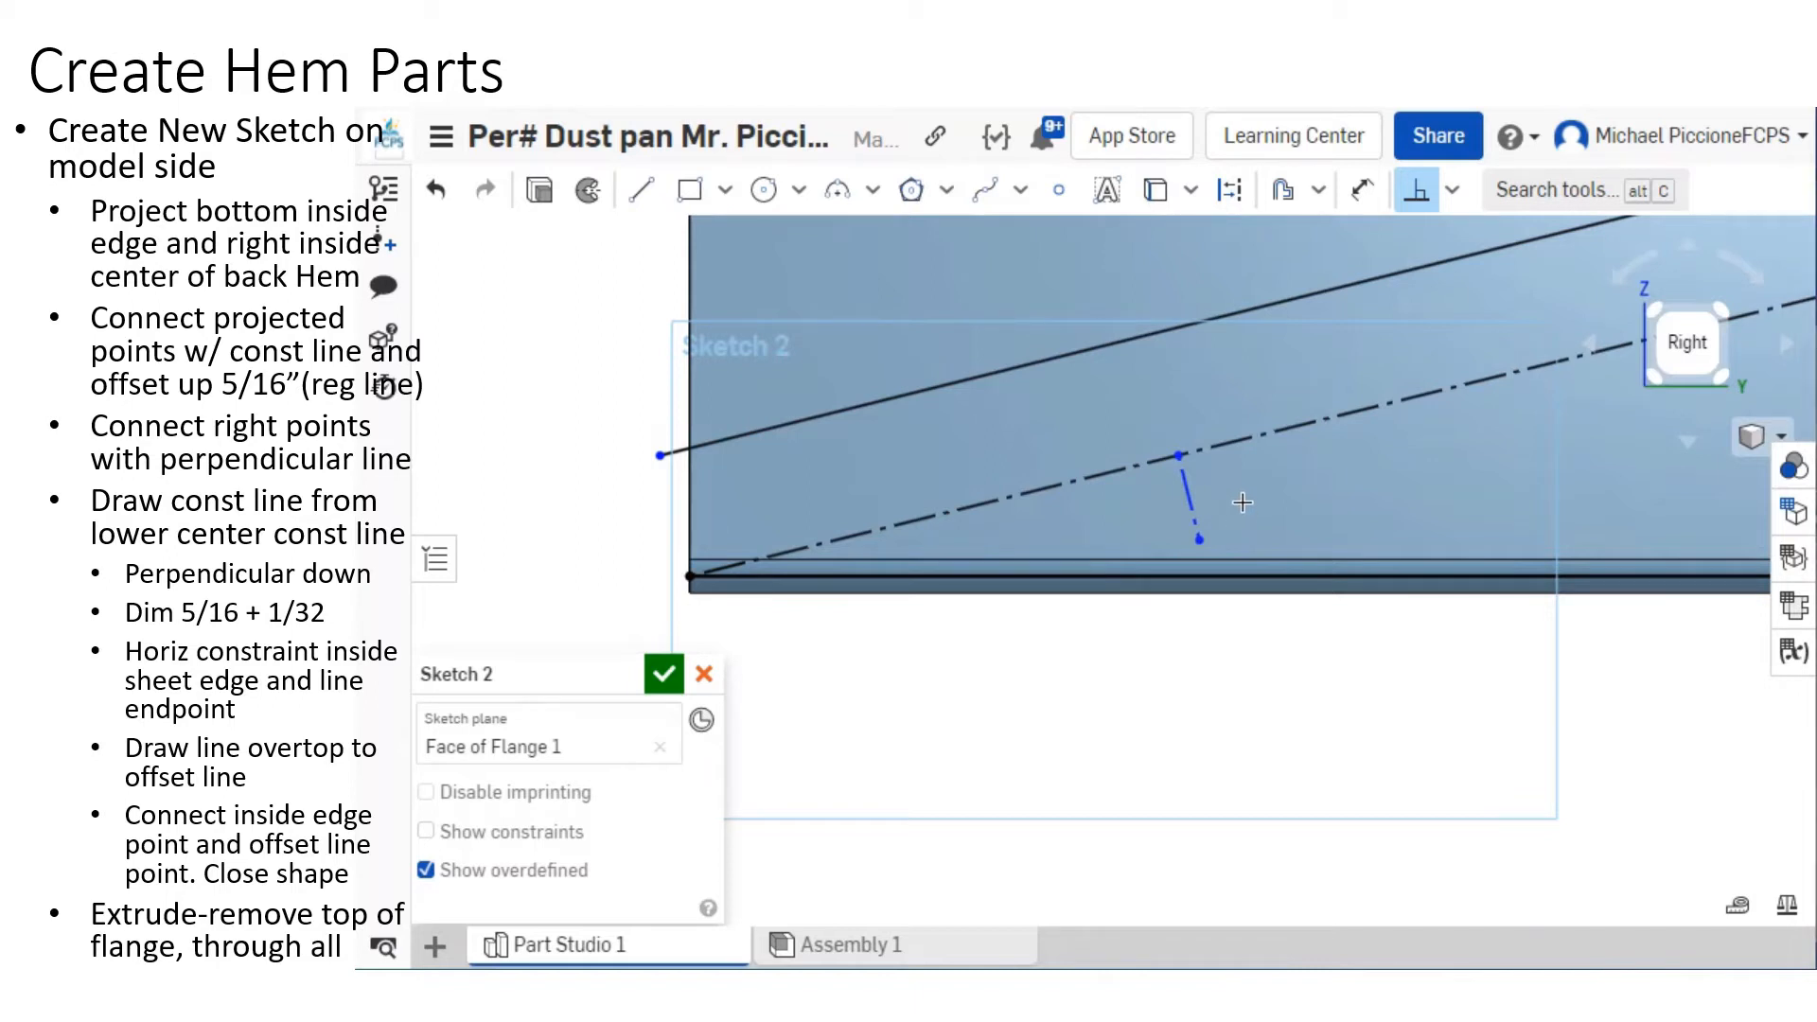
Set the short perpendicular construction line's length to 5/16+1/32 in and attach its lower end to the projected bottom edge.
{"action": "left_click", "coordinate": [1361, 190]}
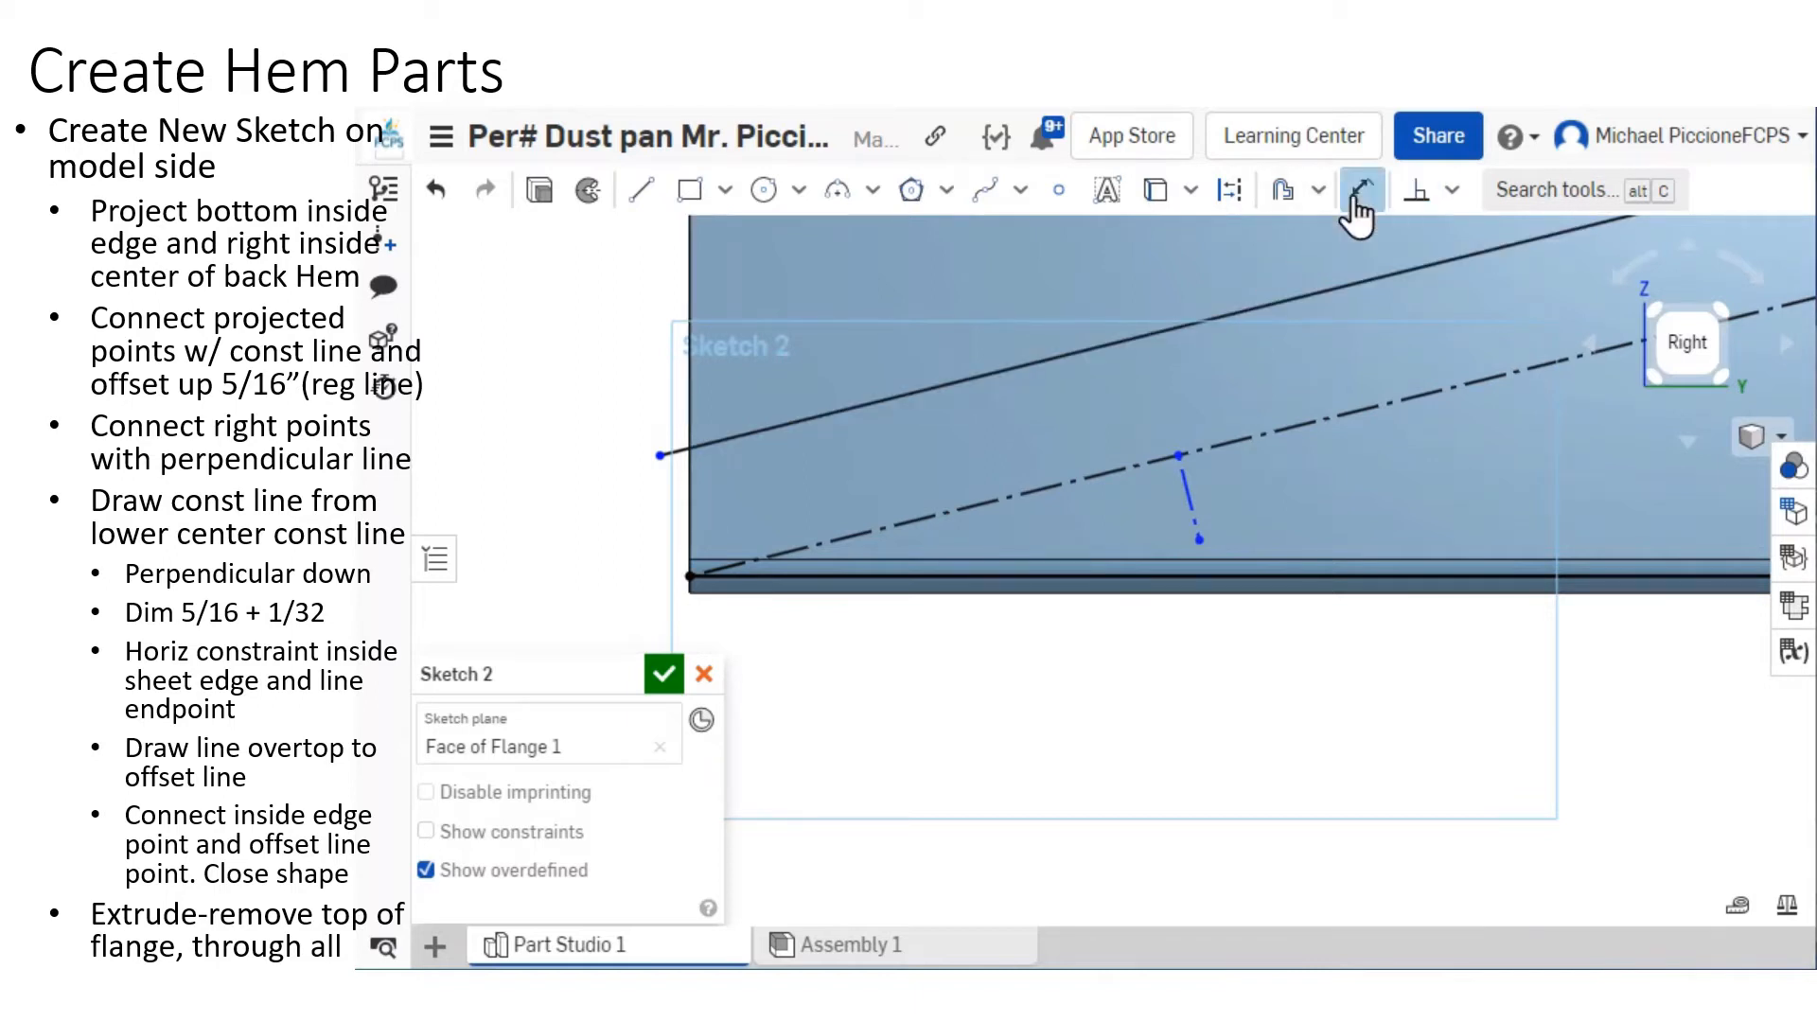
{"action": "left_click", "coordinate": [1198, 492]}
{"action": "left_click", "coordinate": [1287, 473]}
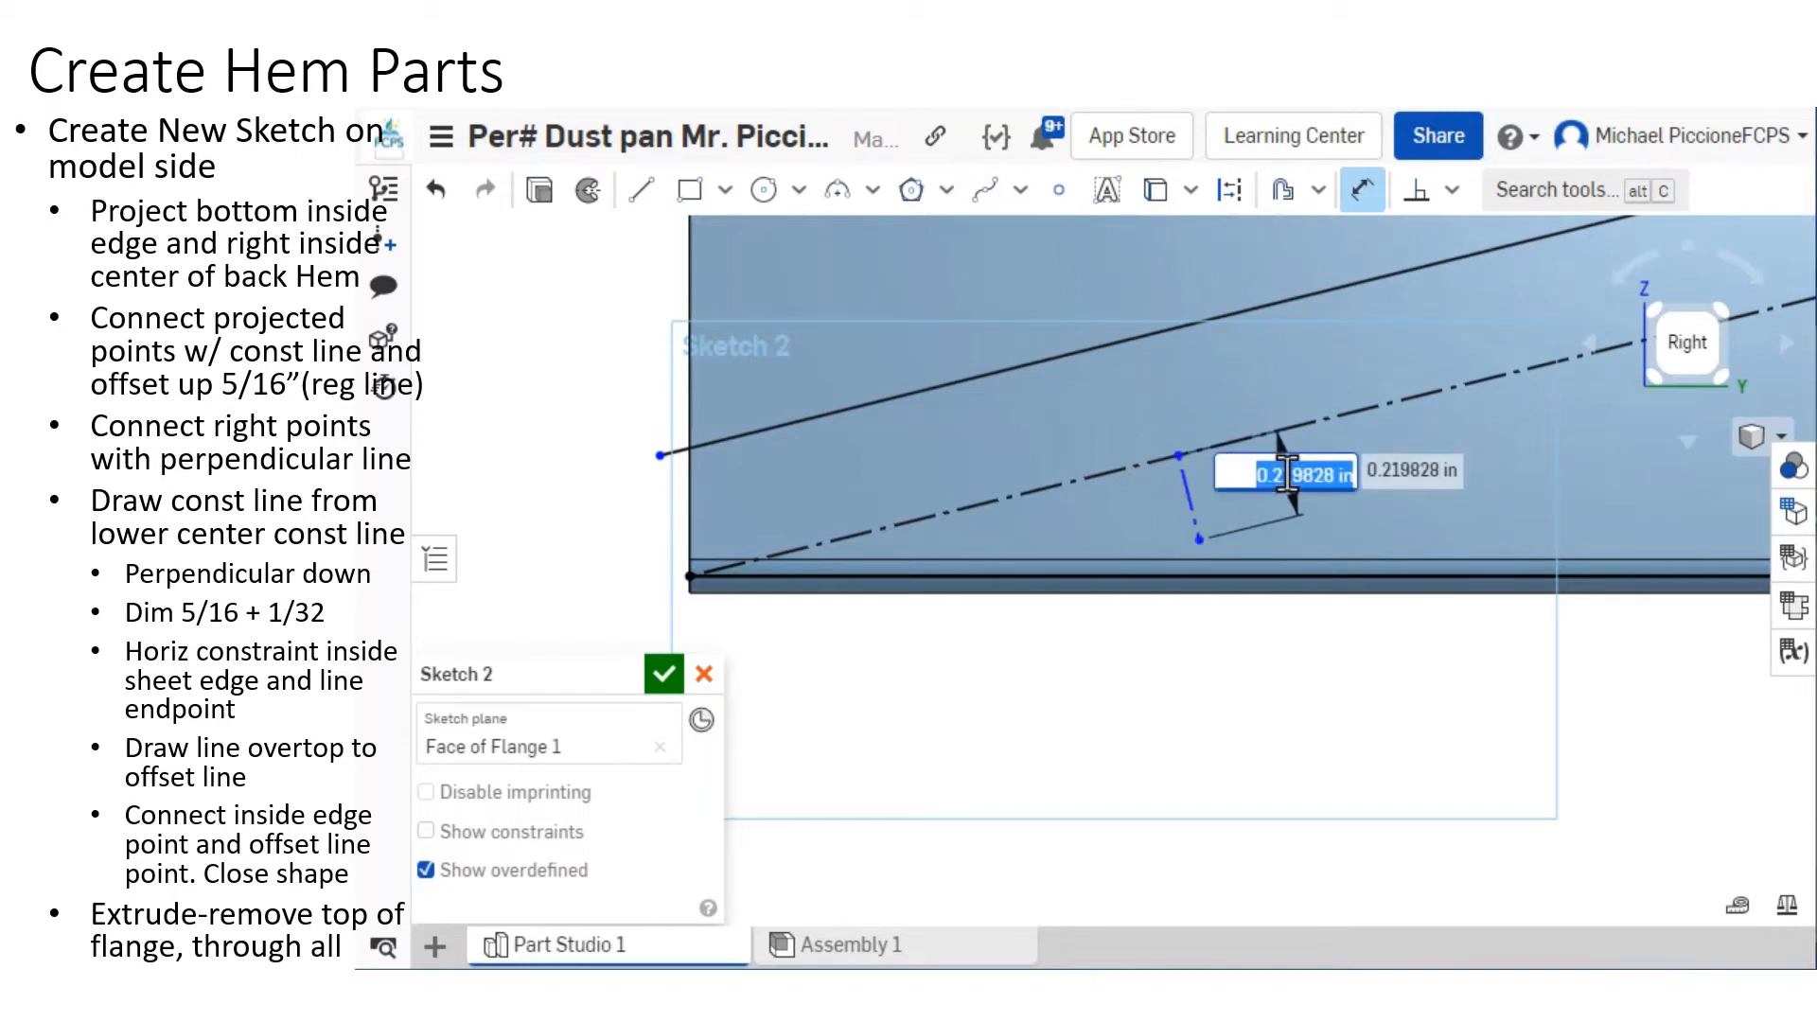
{"action": "type", "text": "5/16="}
{"action": "key", "text": "BackSpace"}
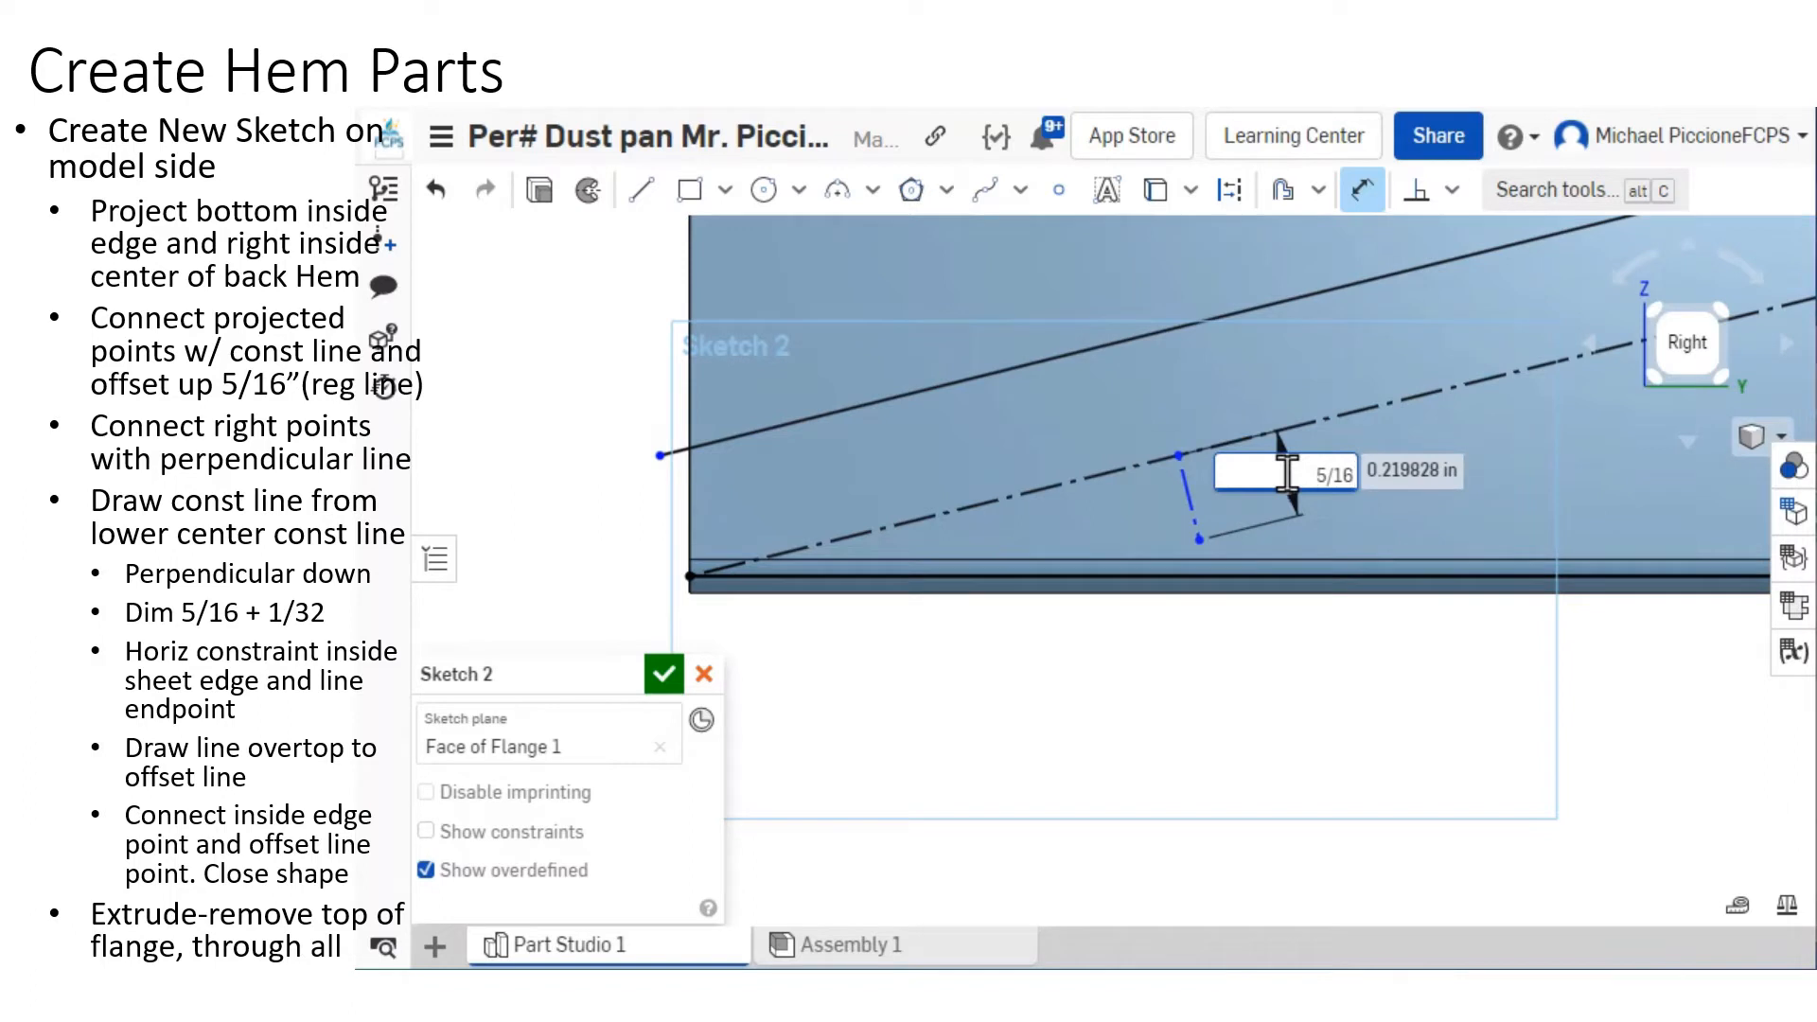
{"action": "type", "text": "+1/32"}
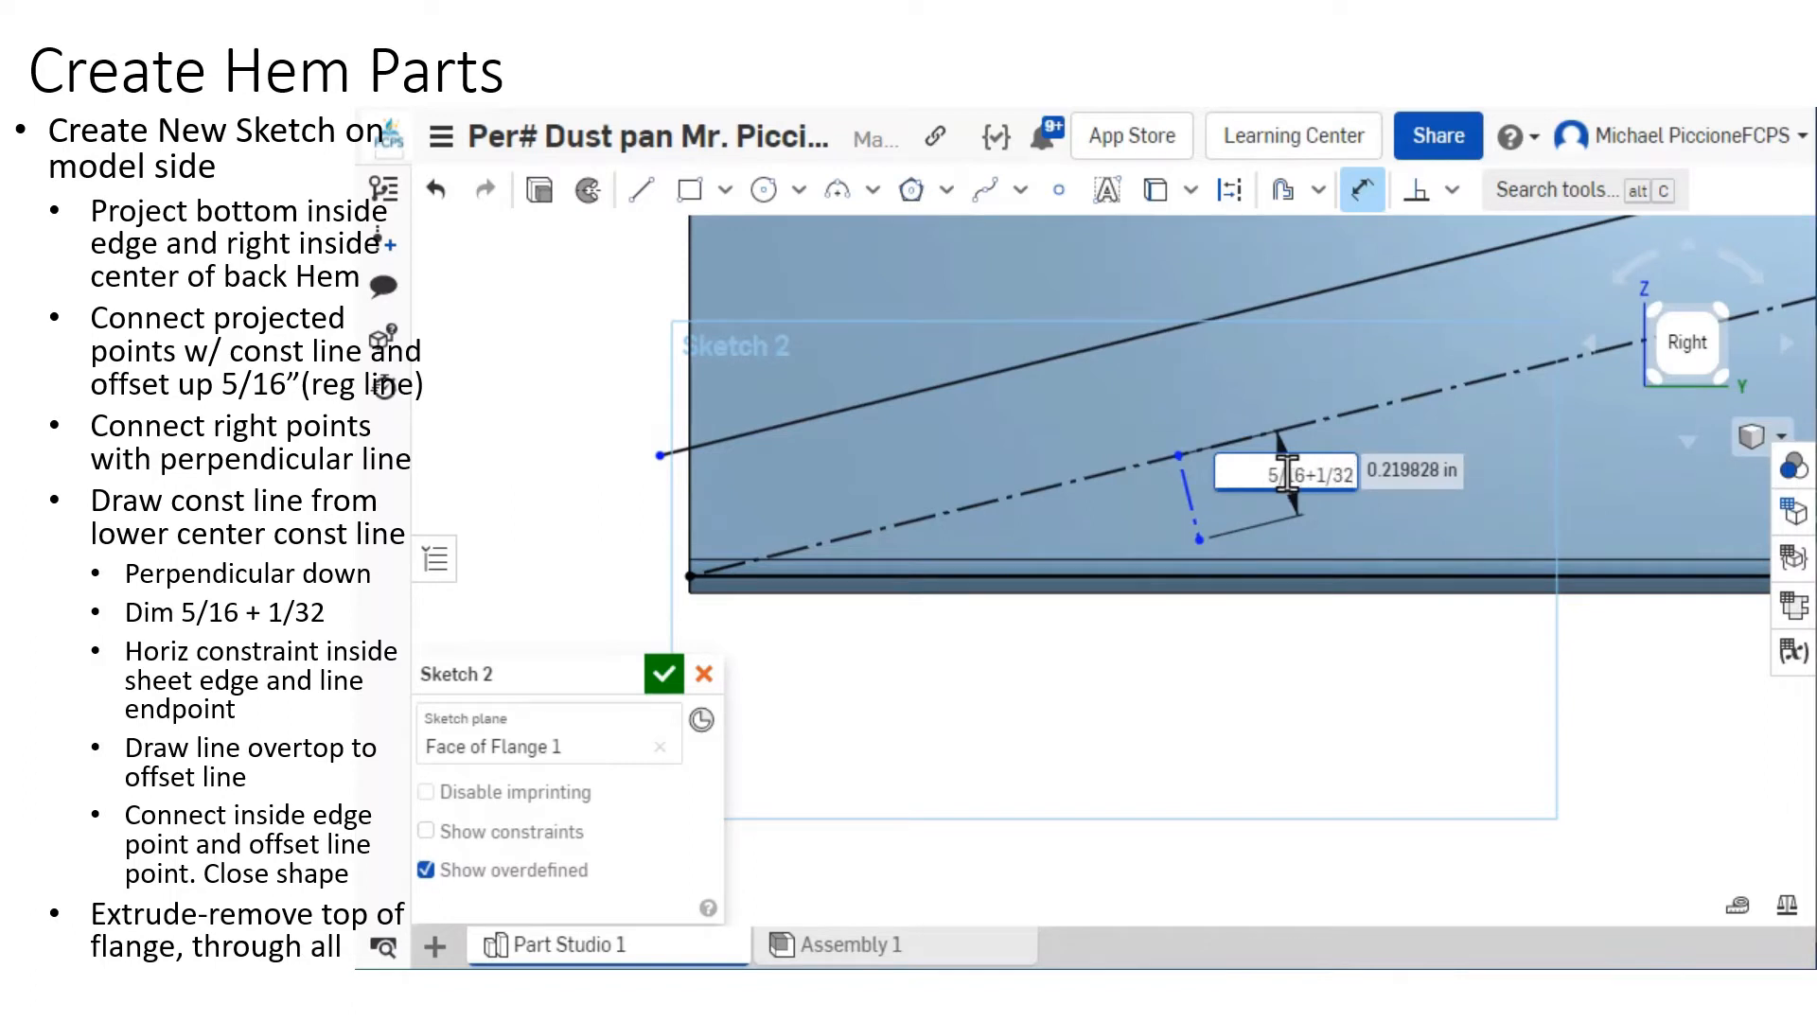
{"action": "key", "text": "Return"}
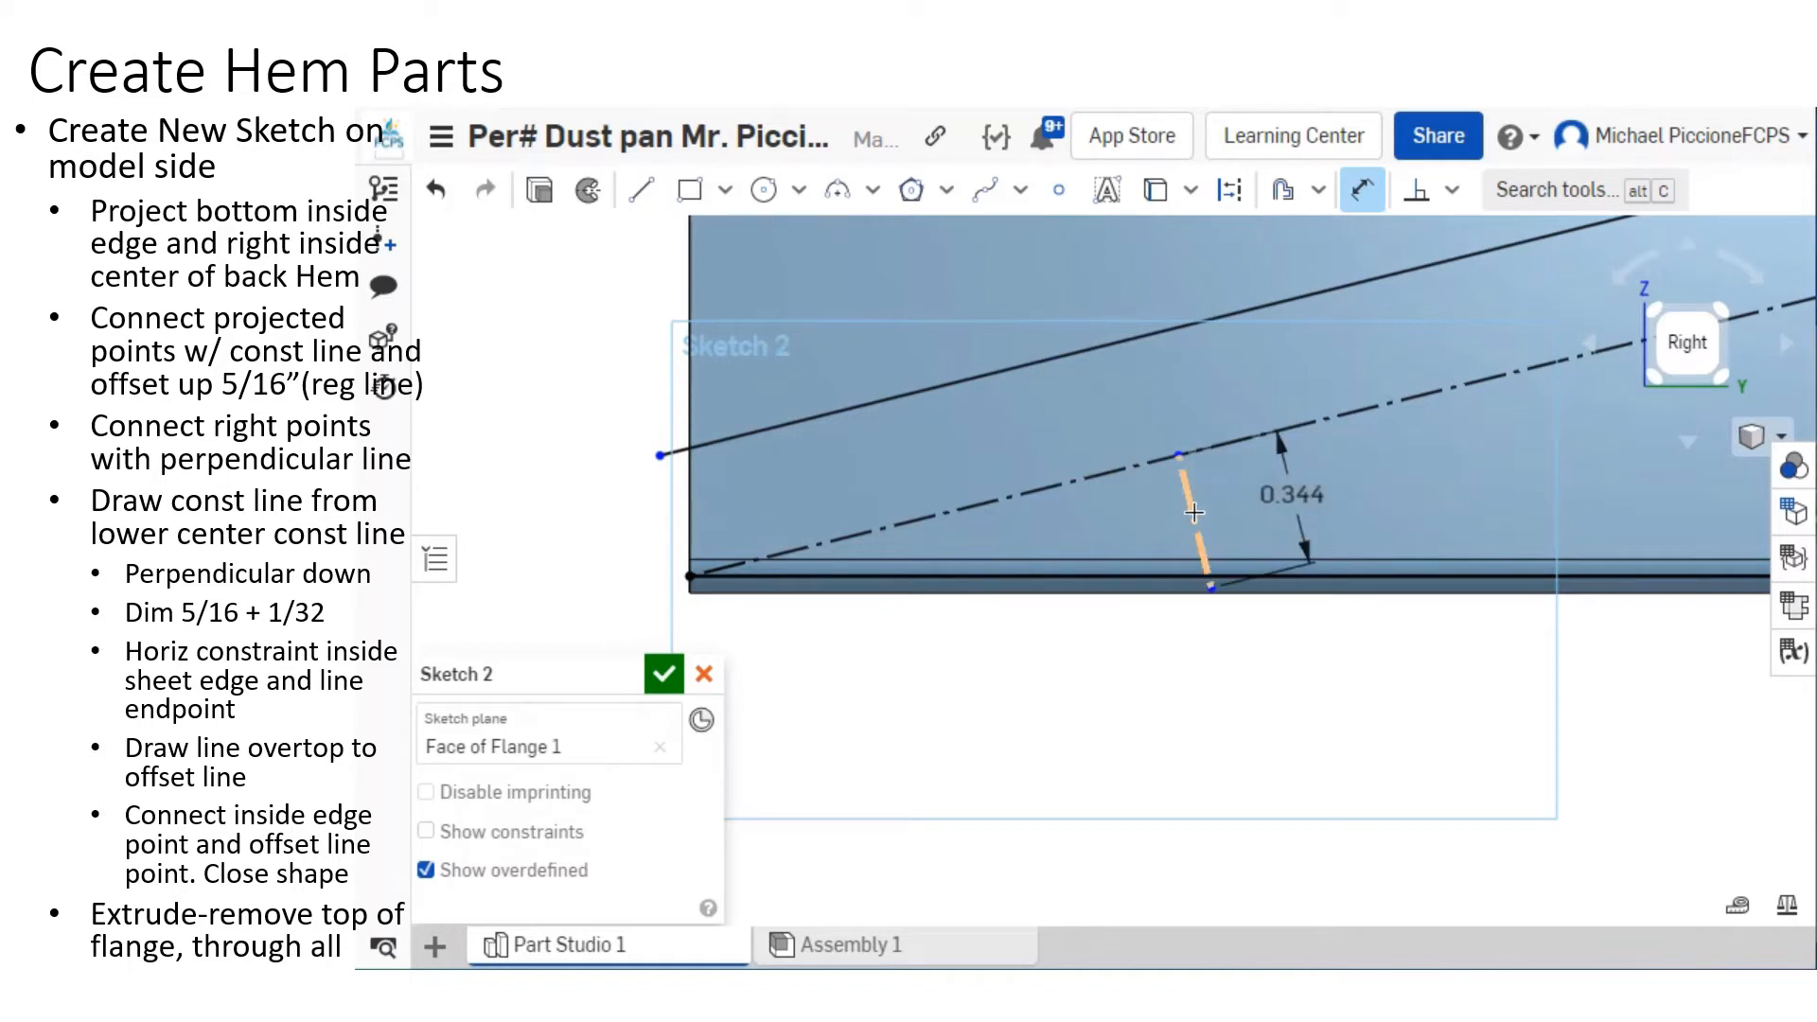
{"action": "key", "text": "Escape"}
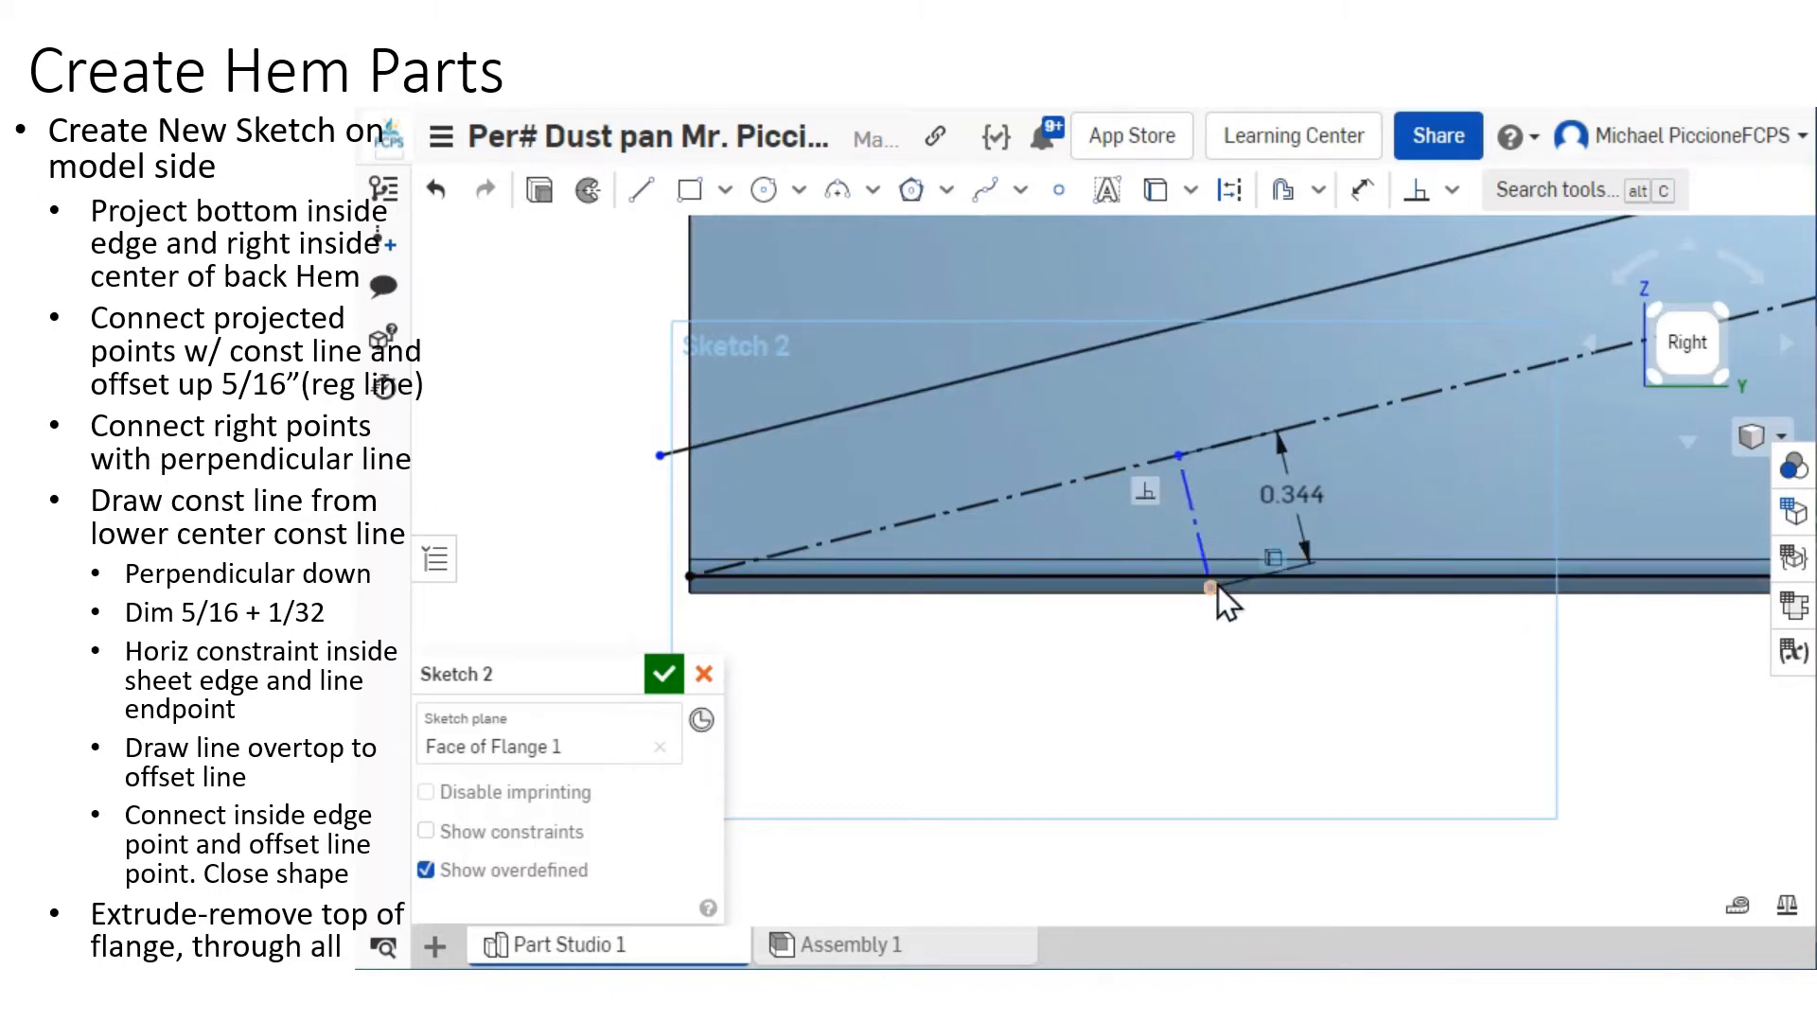
{"action": "left_click_drag", "start_coordinate": [1216, 586], "coordinate": [1271, 582]}
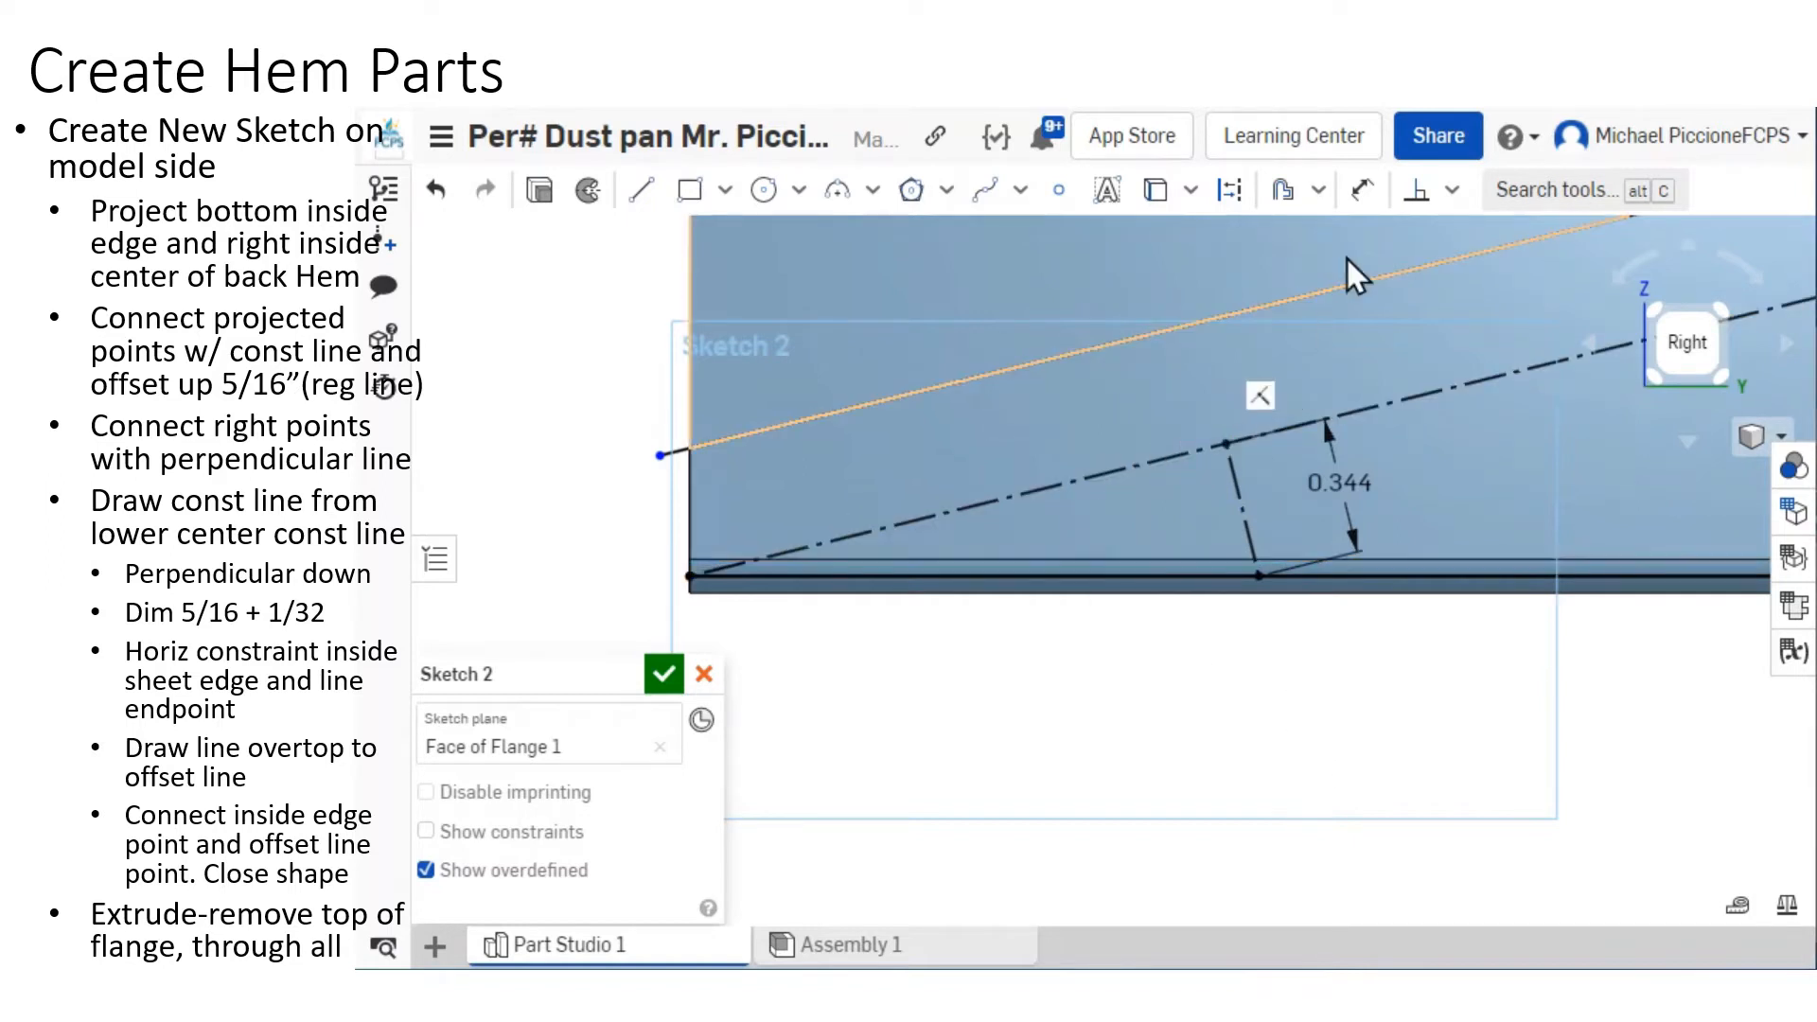
Draw connected lines from the short line's upper end to the offset line and down to the front corner point, making the first segment construction.
{"action": "left_click", "coordinate": [640, 192]}
{"action": "left_click", "coordinate": [1228, 442]}
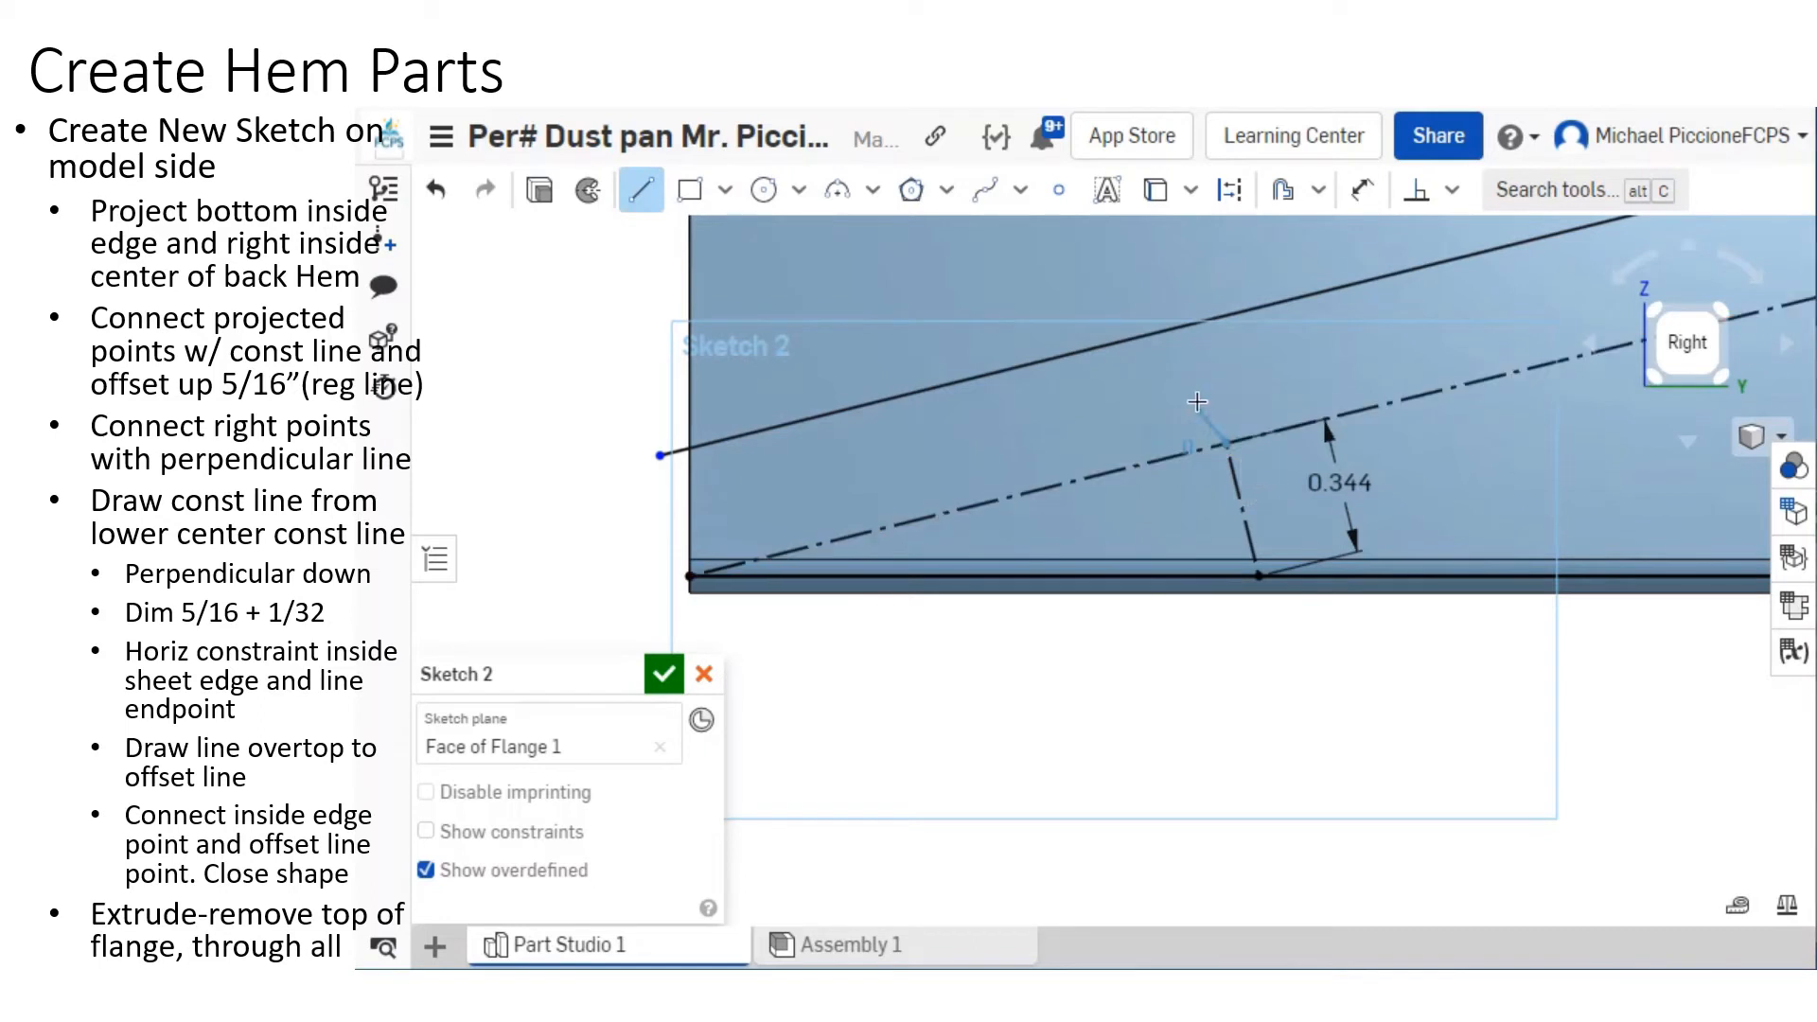
{"action": "left_click", "coordinate": [1191, 323]}
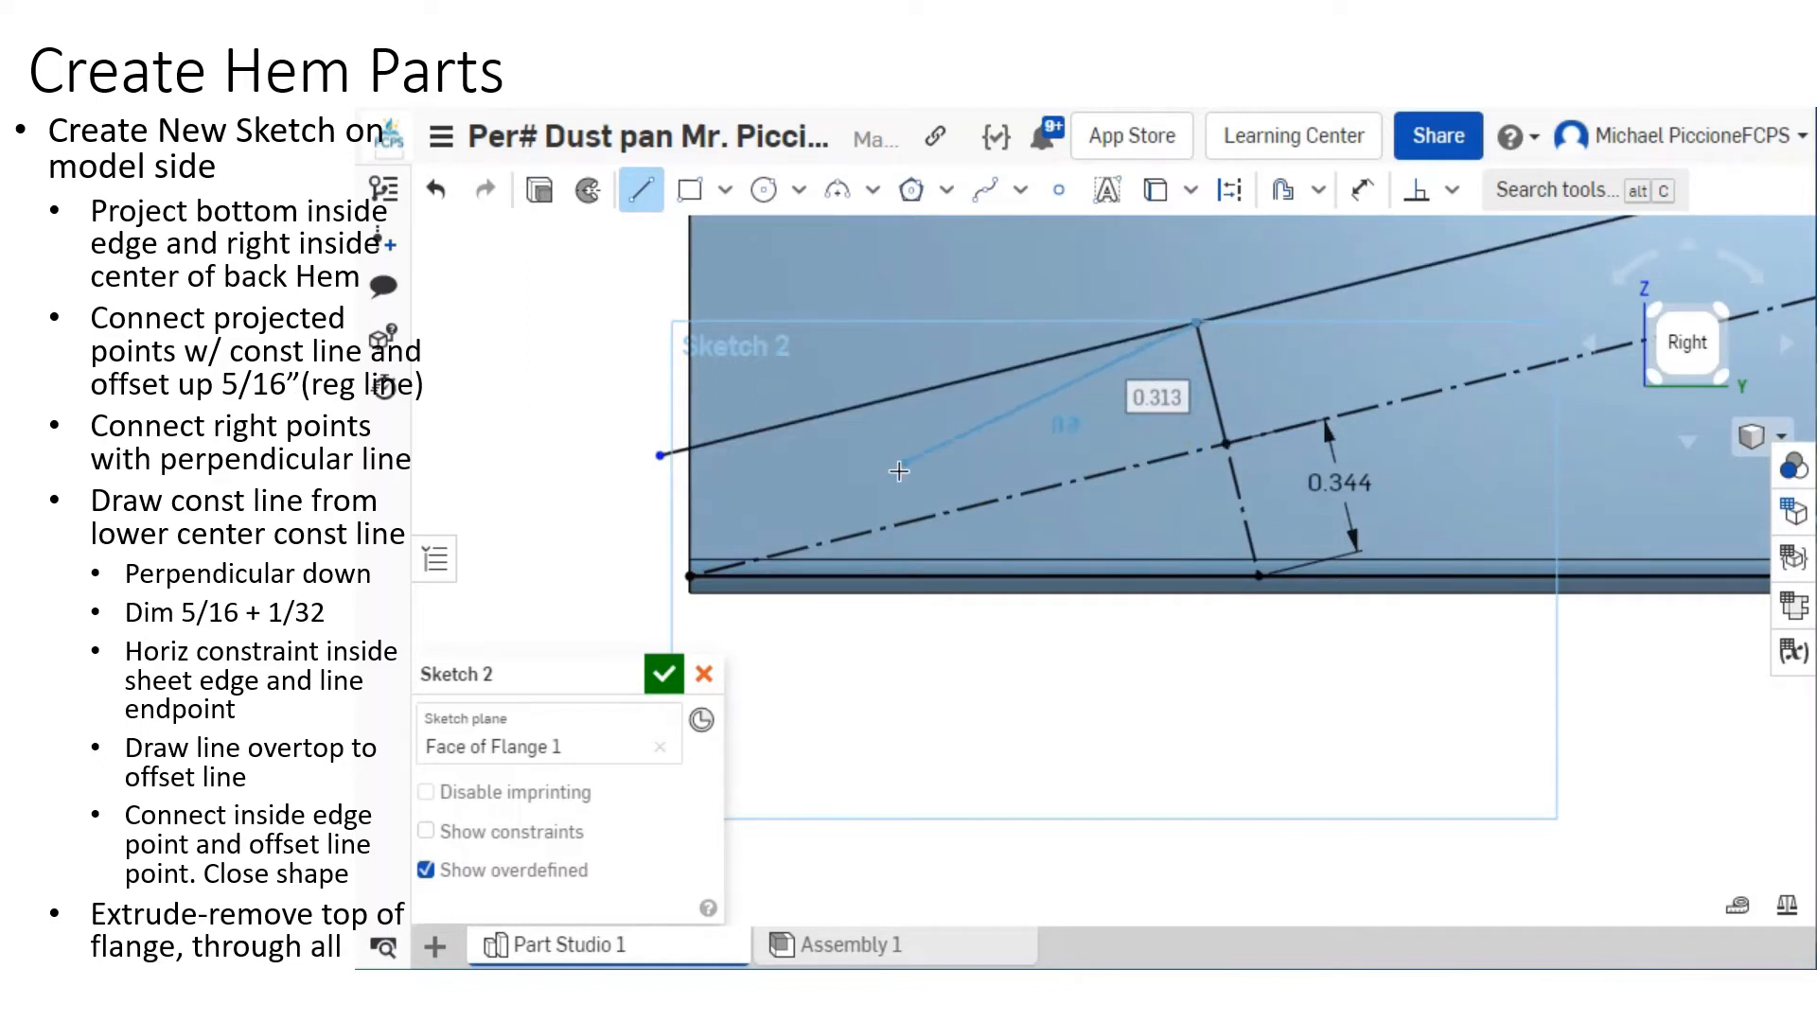
{"action": "left_click", "coordinate": [688, 572]}
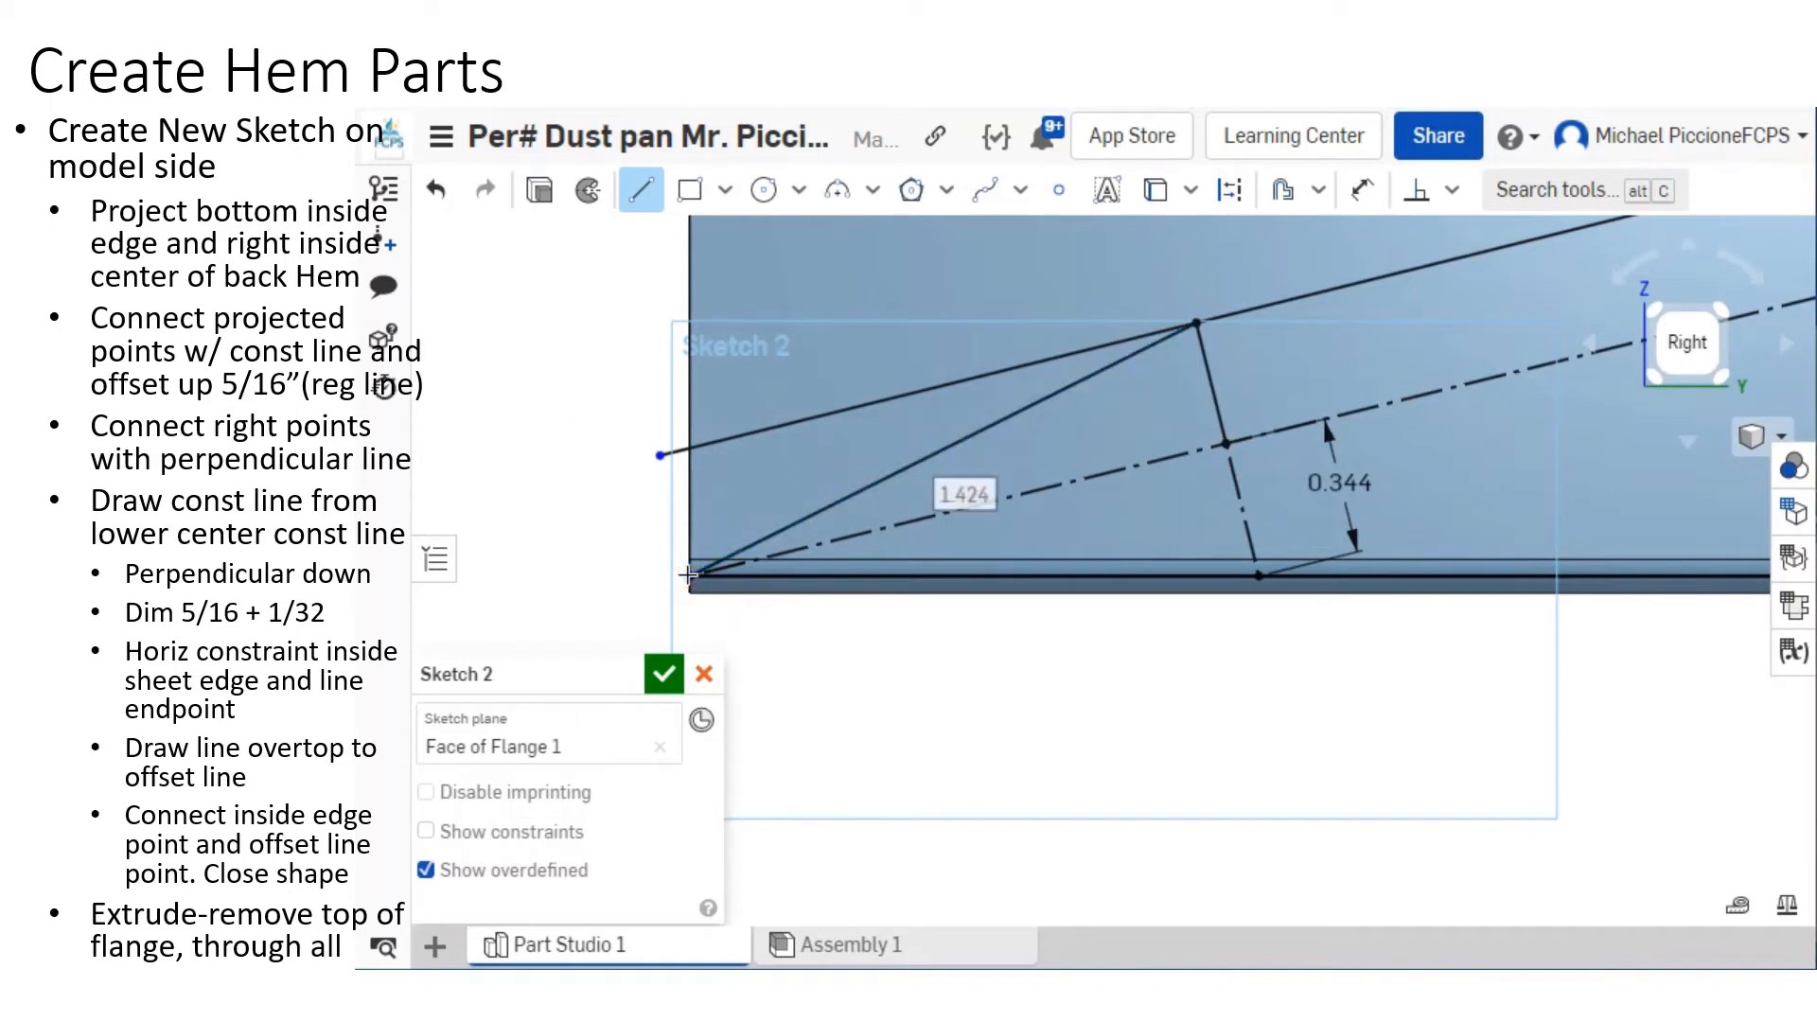
{"action": "key", "text": "Escape"}
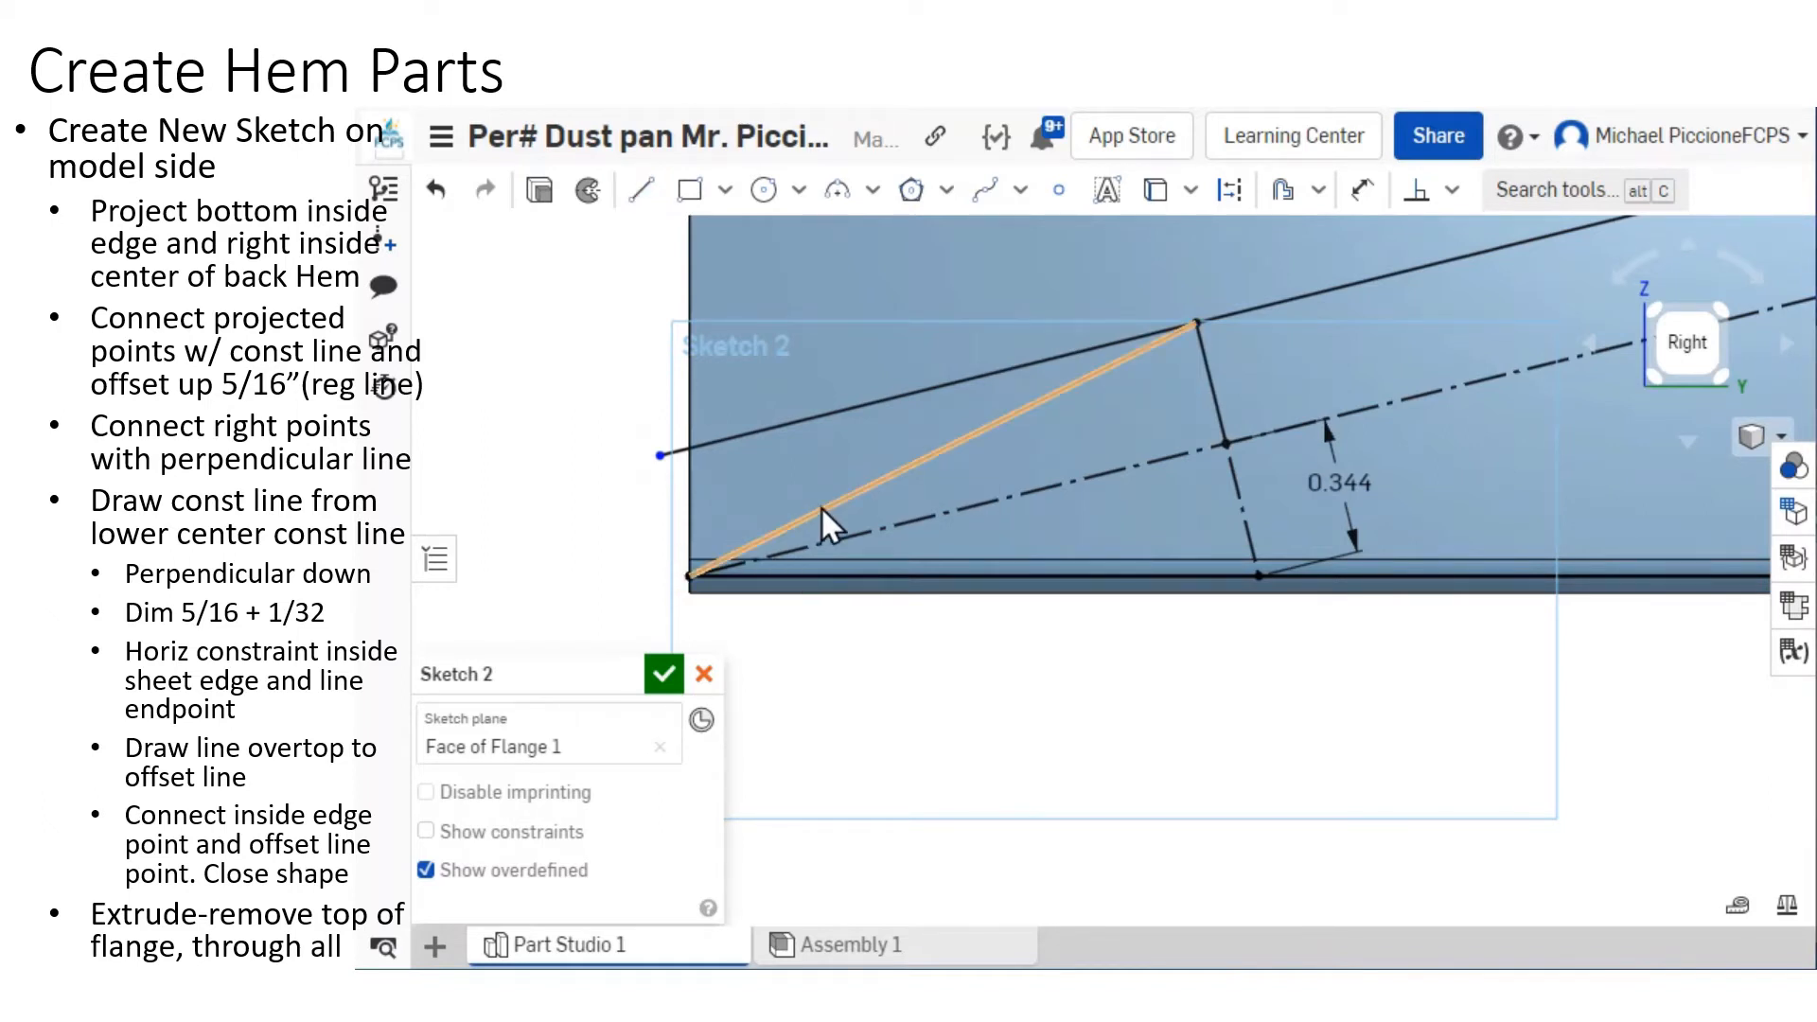
{"action": "left_click", "coordinate": [1211, 383]}
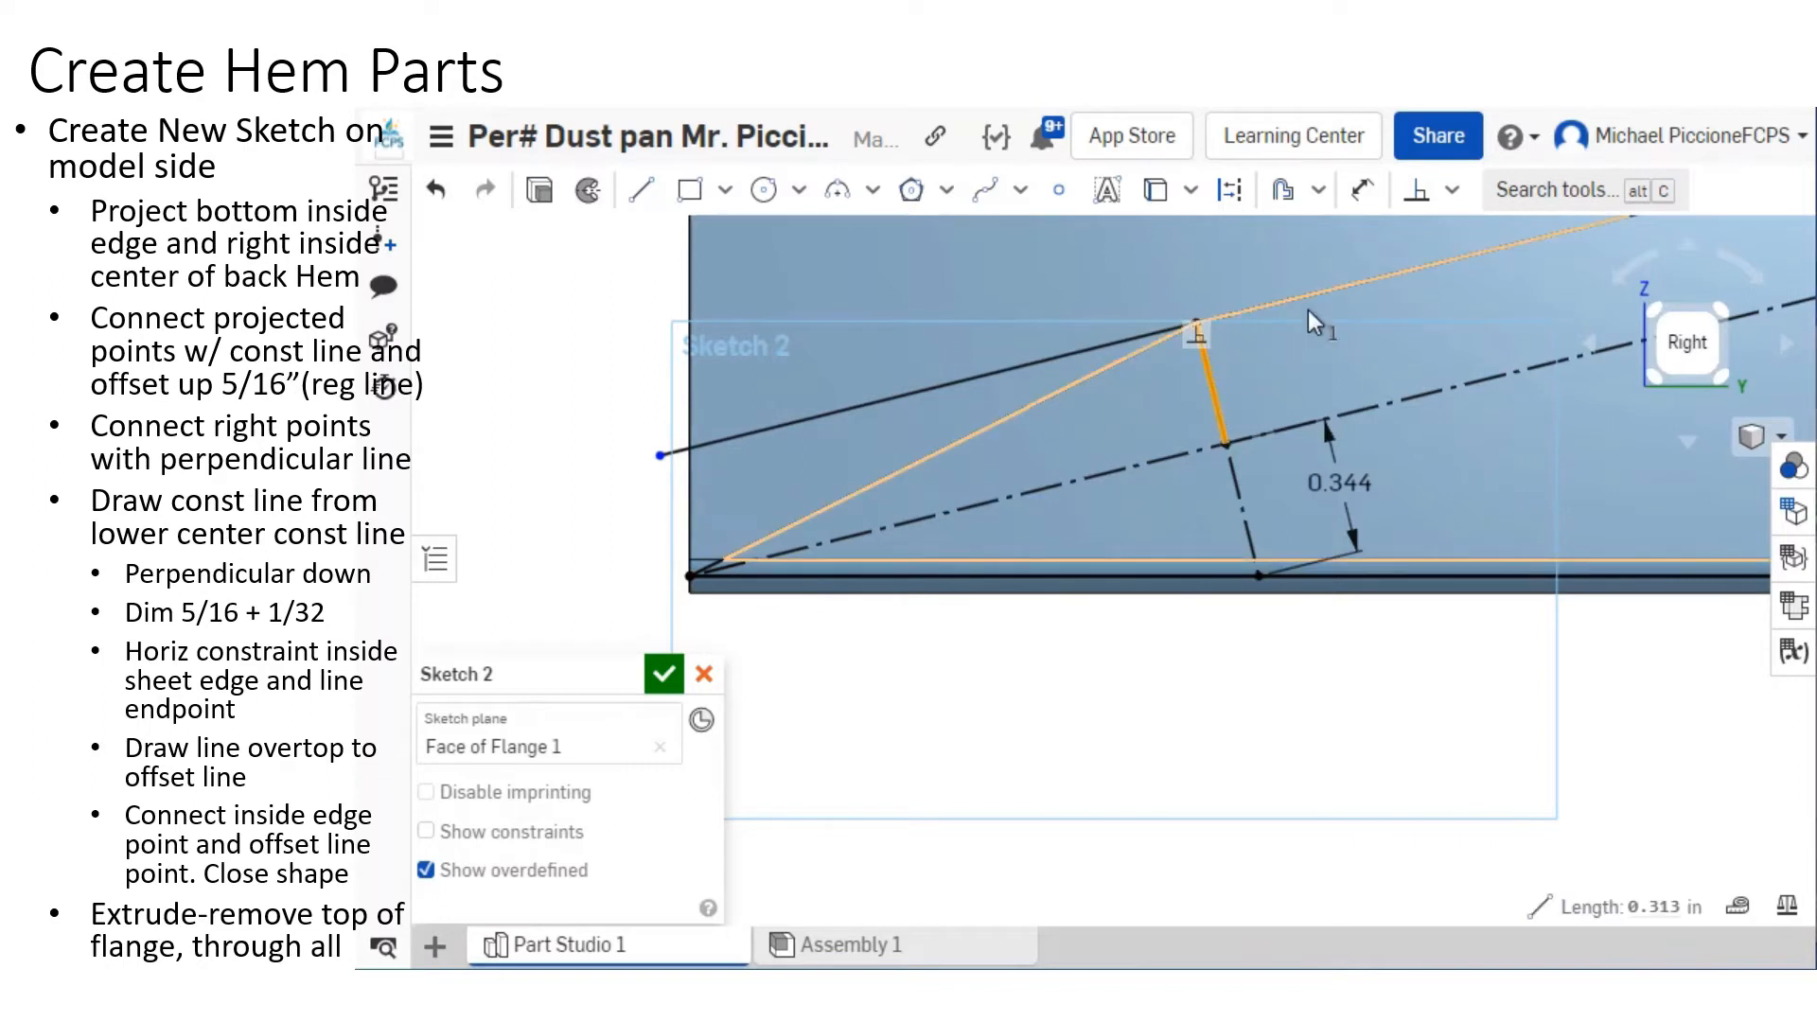
{"action": "left_click", "coordinate": [1220, 212]}
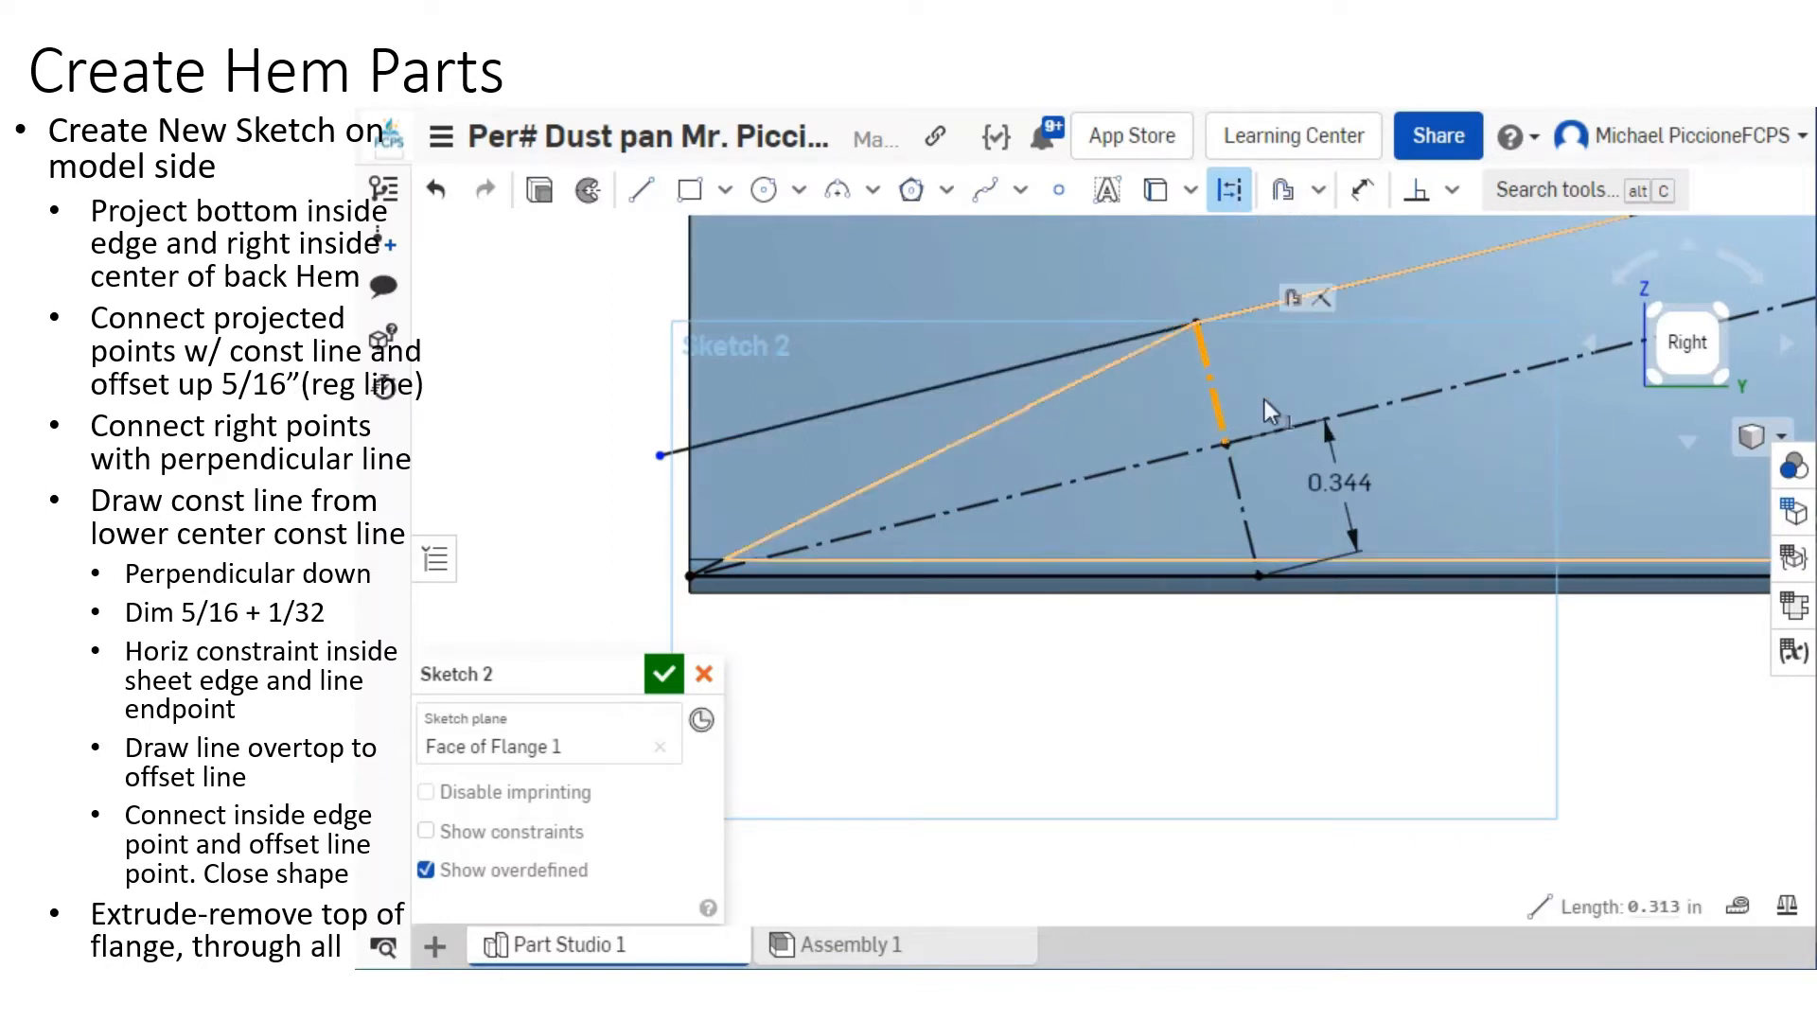
Draw a regular line about 2.71 in long from the front corner point to a spot in front of and above the flange.
{"action": "scroll", "coordinate": [1001, 738], "scroll_direction": "down", "scroll_amount": 3}
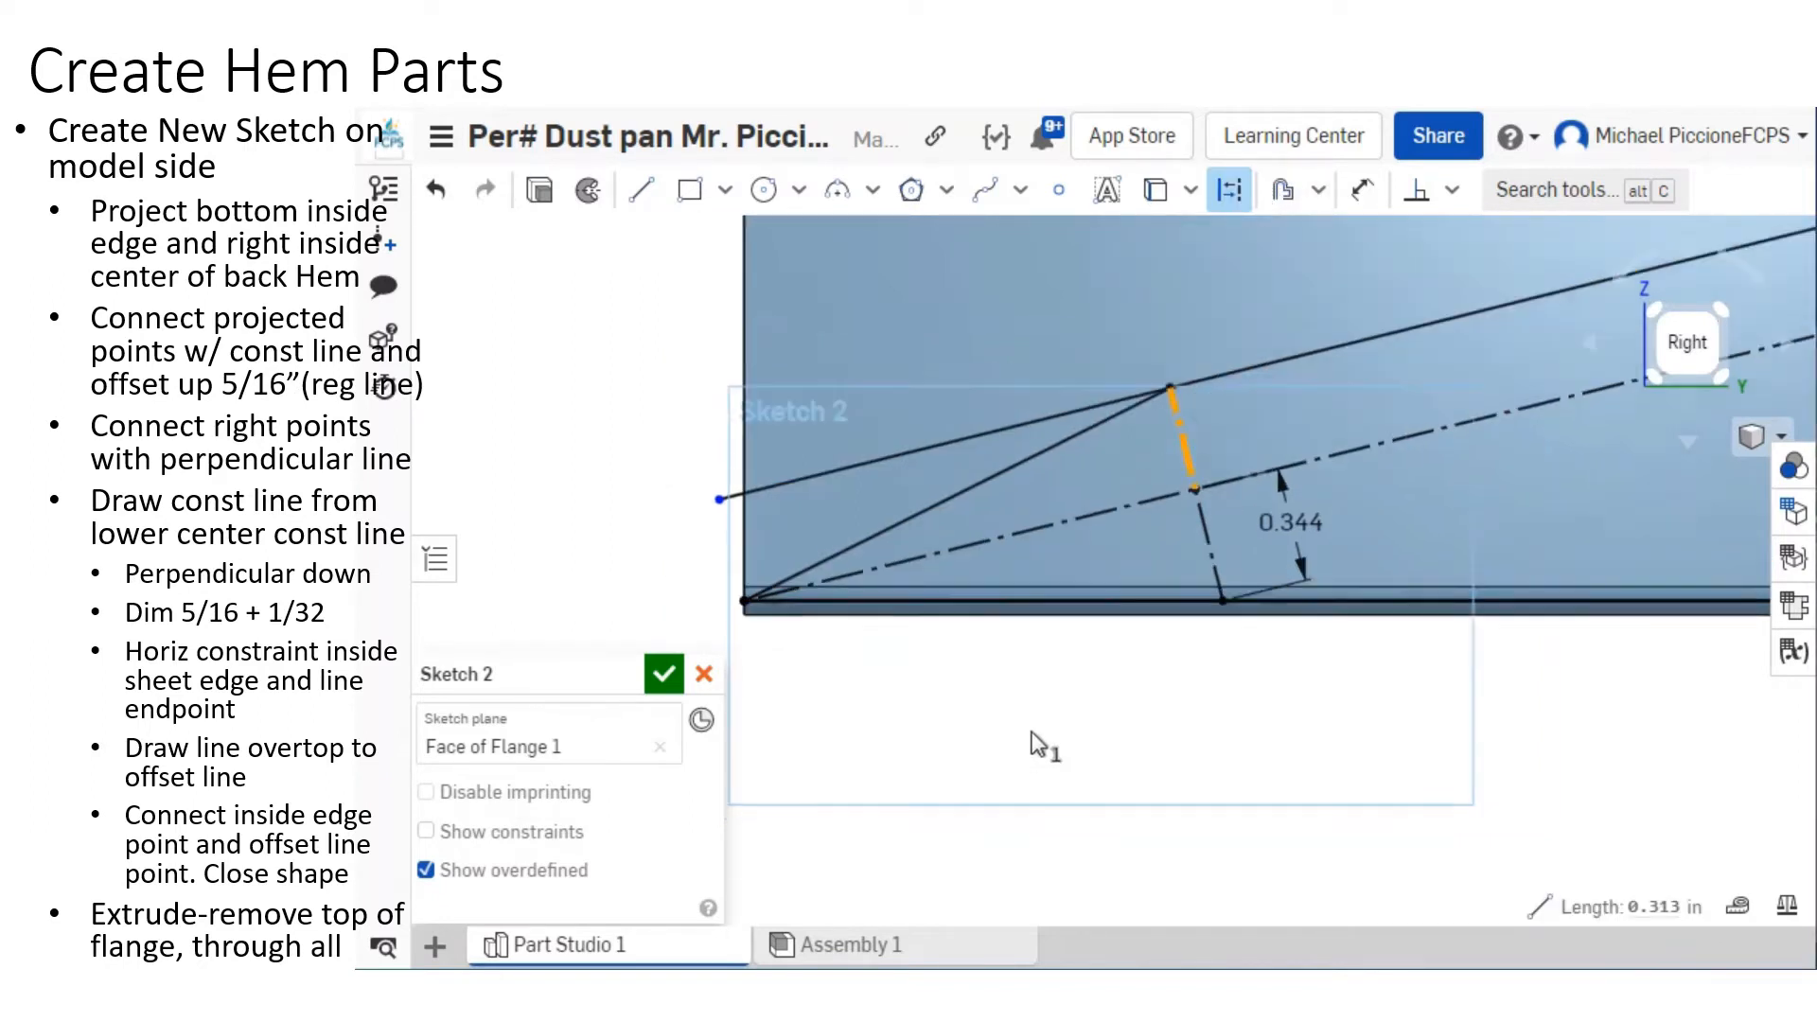
{"action": "scroll", "coordinate": [958, 743], "scroll_direction": "down", "scroll_amount": 3}
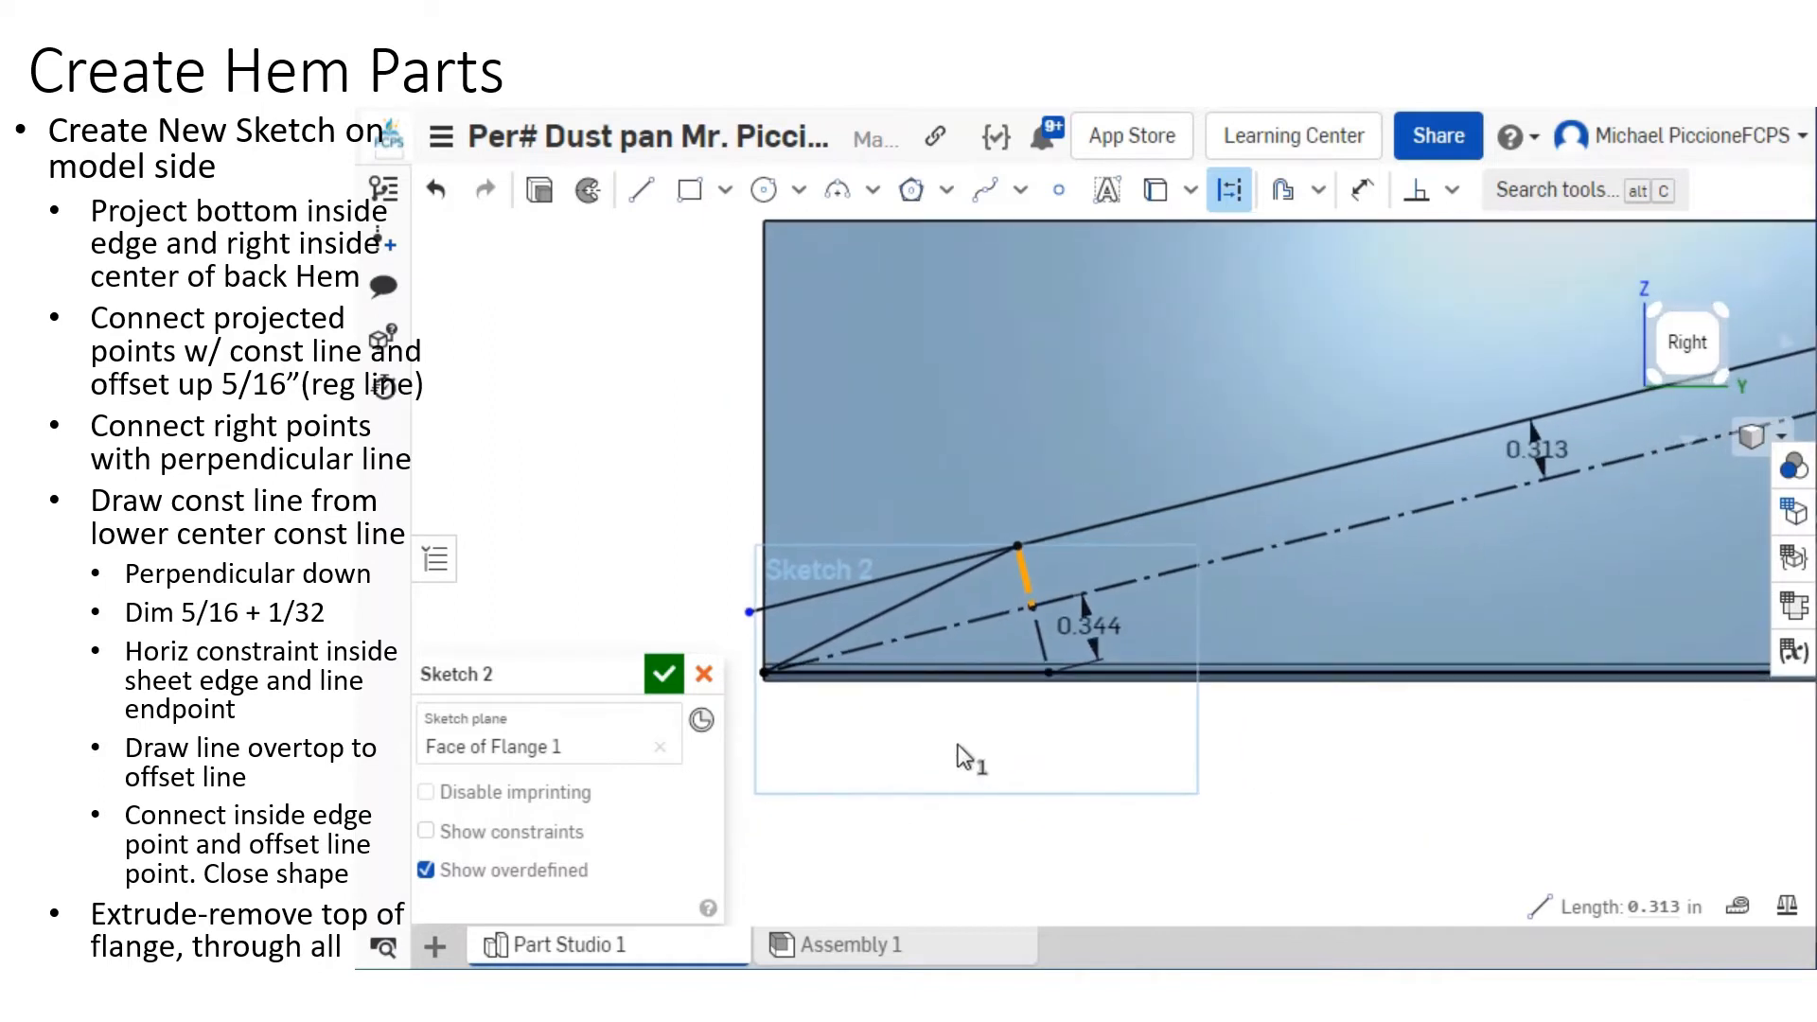
{"action": "mouse_move", "coordinate": [956, 744]}
{"action": "middle_mouse_down"}
{"action": "mouse_move", "coordinate": [793, 679]}
{"action": "mouse_move", "coordinate": [769, 689]}
{"action": "middle_mouse_up"}
{"action": "scroll", "coordinate": [768, 686], "scroll_direction": "down", "scroll_amount": 2}
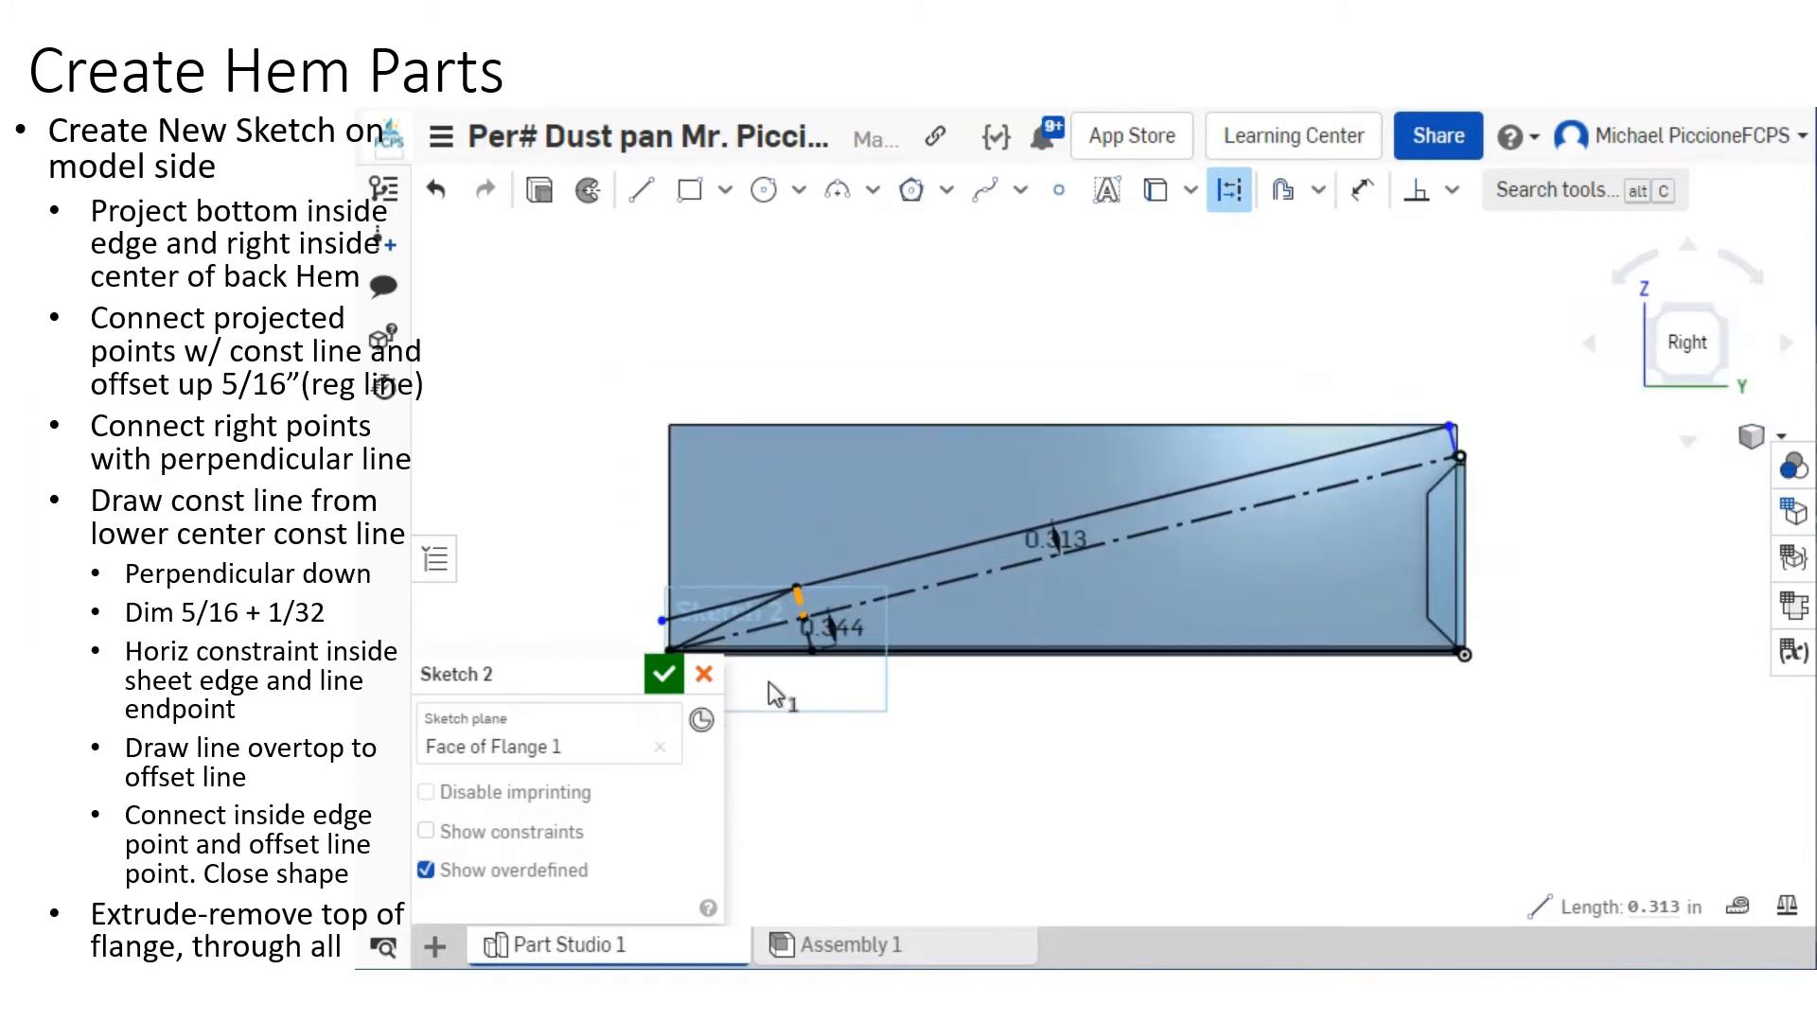
{"action": "scroll", "coordinate": [928, 713], "scroll_direction": "up", "scroll_amount": 1}
{"action": "middle_click_drag", "start_coordinate": [926, 710], "coordinate": [903, 677]}
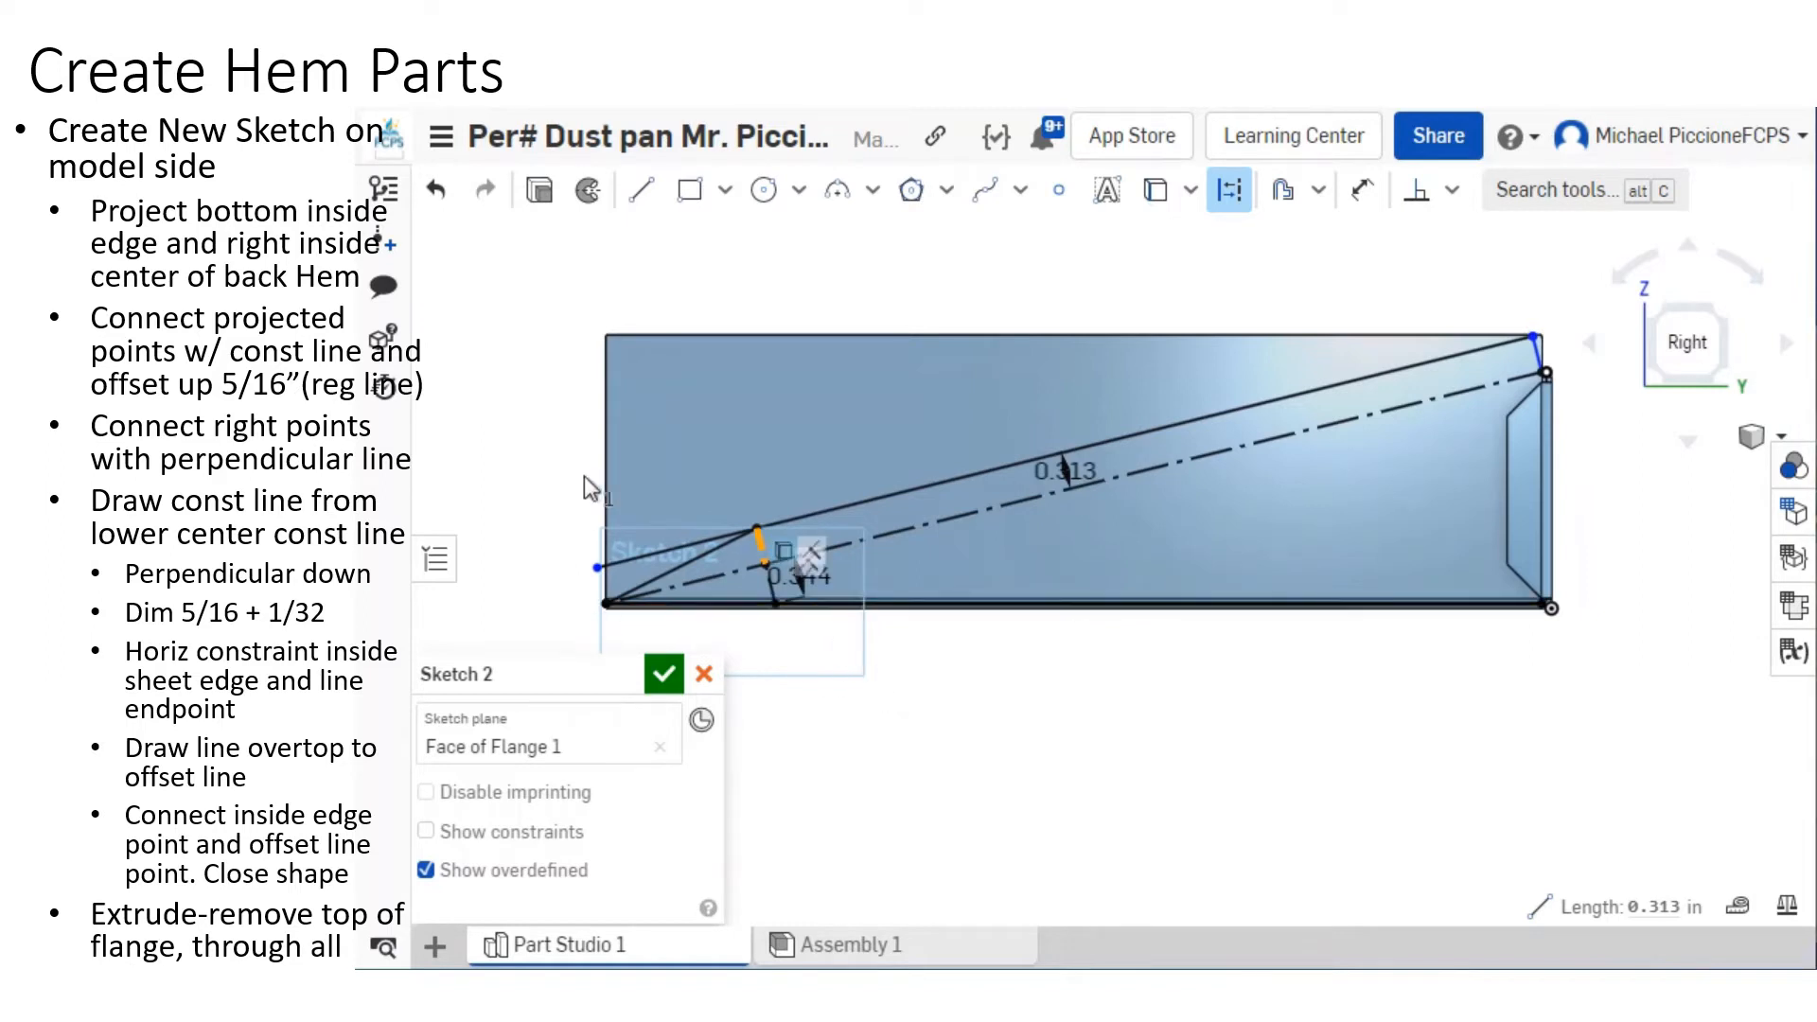
{"action": "left_click", "coordinate": [641, 191]}
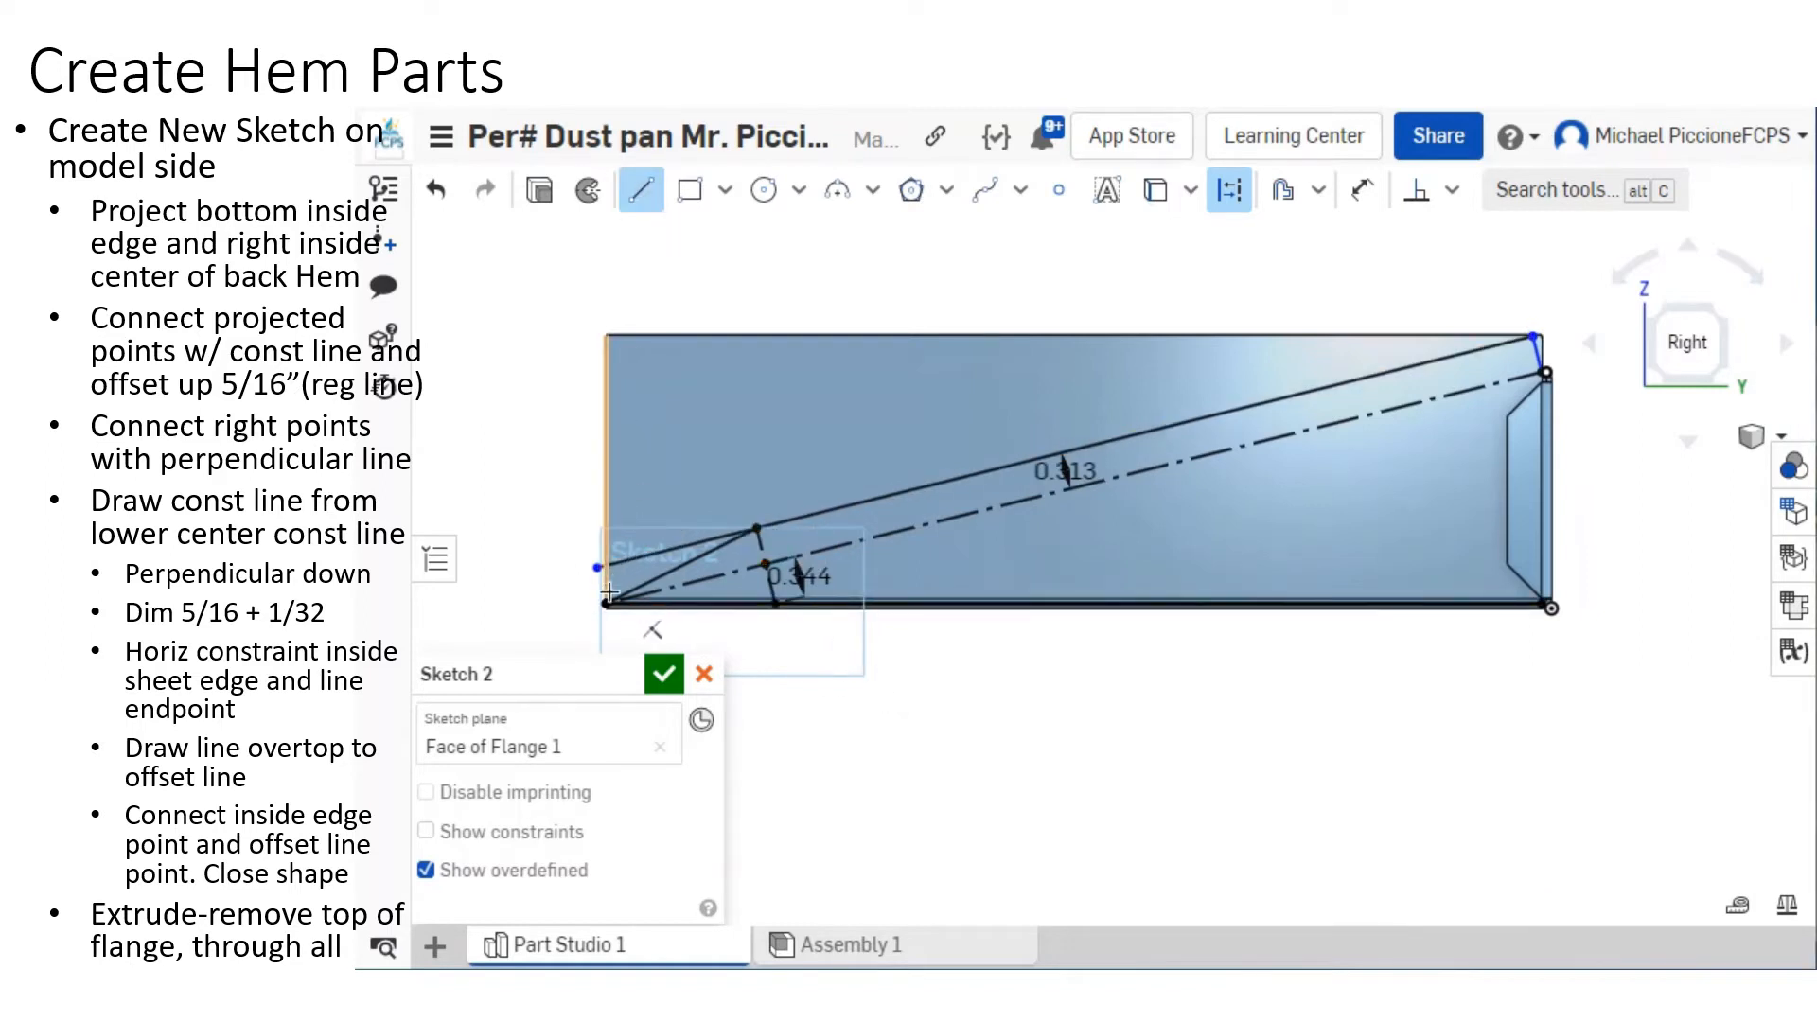
{"action": "scroll", "coordinate": [606, 606], "scroll_direction": "up", "scroll_amount": 4}
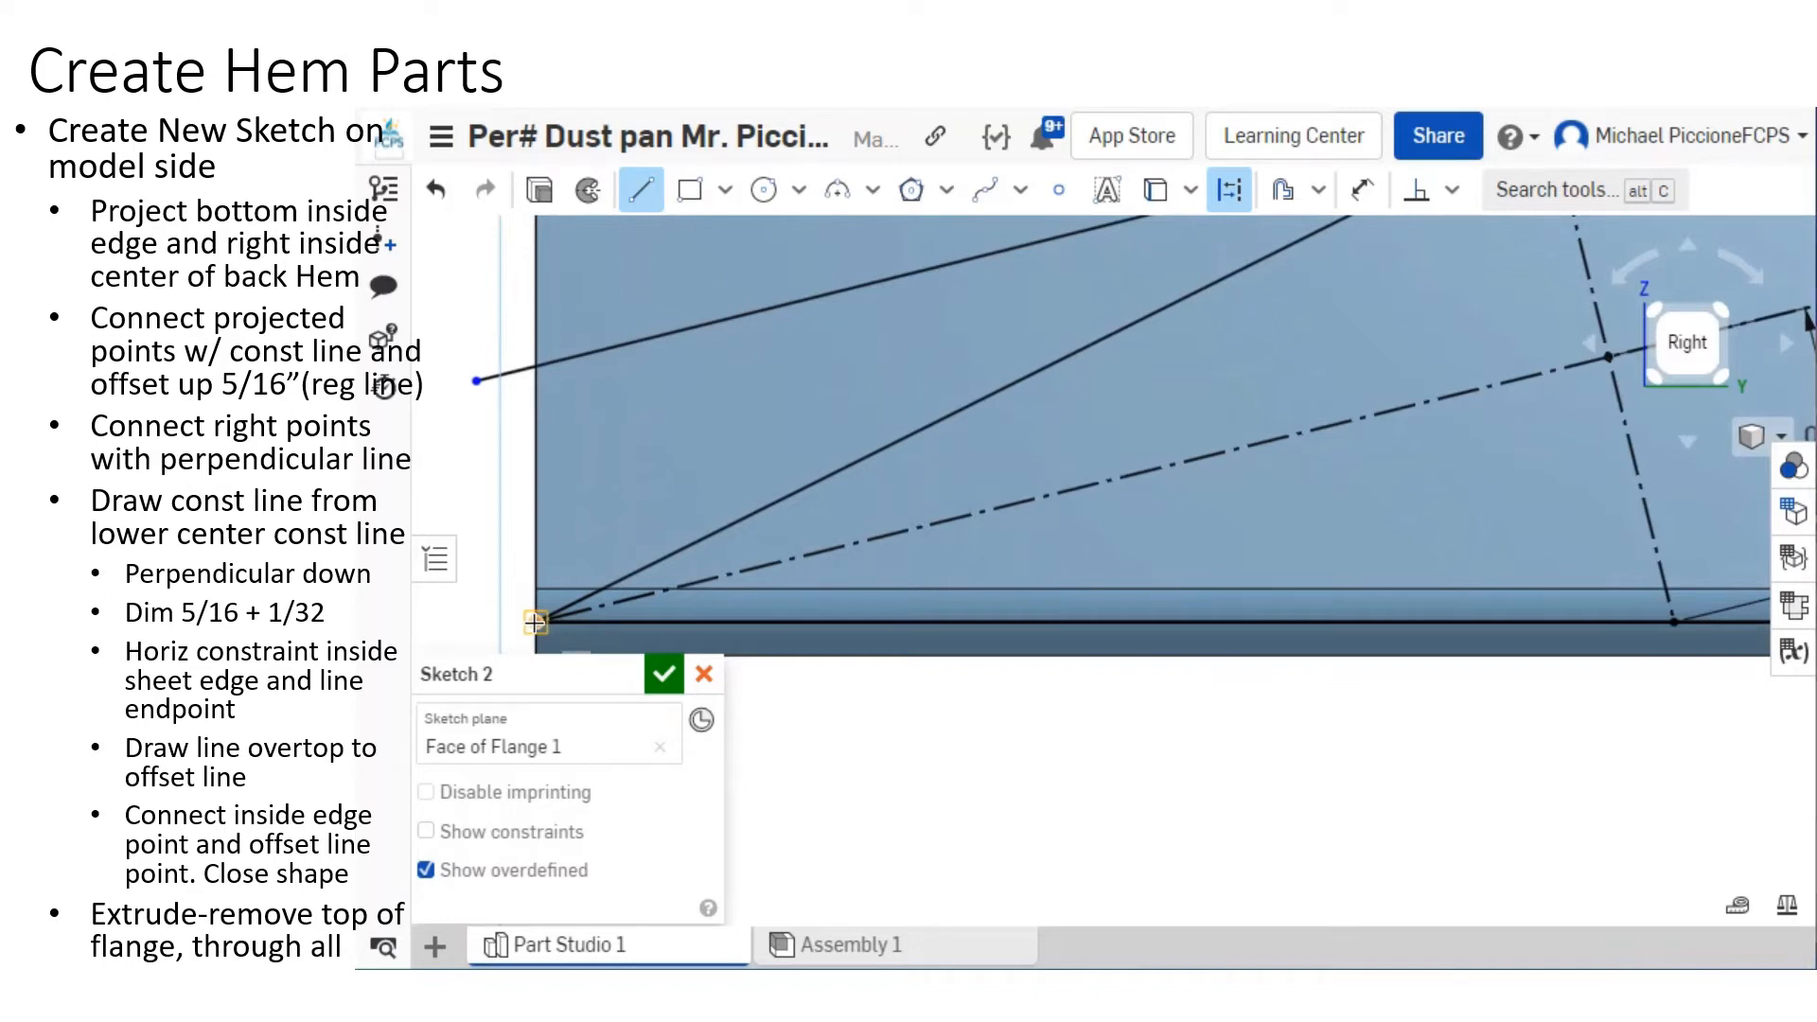
{"action": "scroll", "coordinate": [579, 572], "scroll_direction": "down", "scroll_amount": 3}
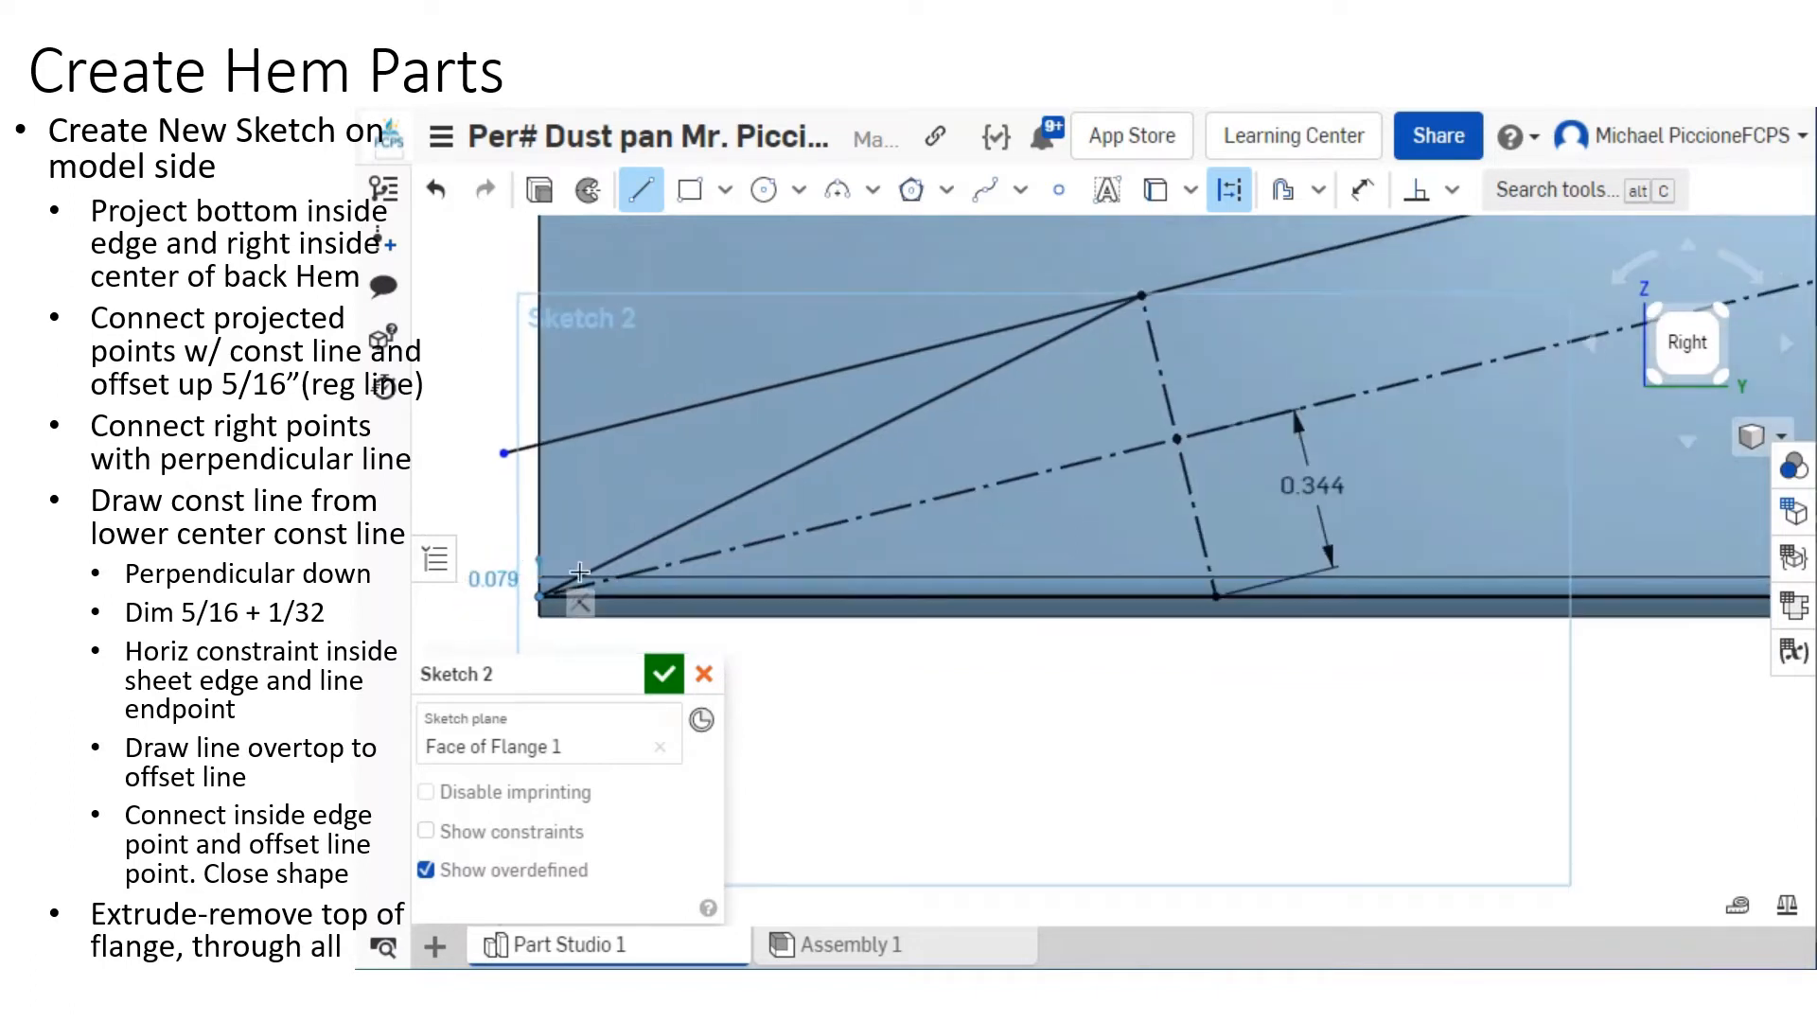
{"action": "middle_click_drag", "start_coordinate": [579, 572], "coordinate": [714, 609]}
{"action": "left_click", "coordinate": [1231, 197]}
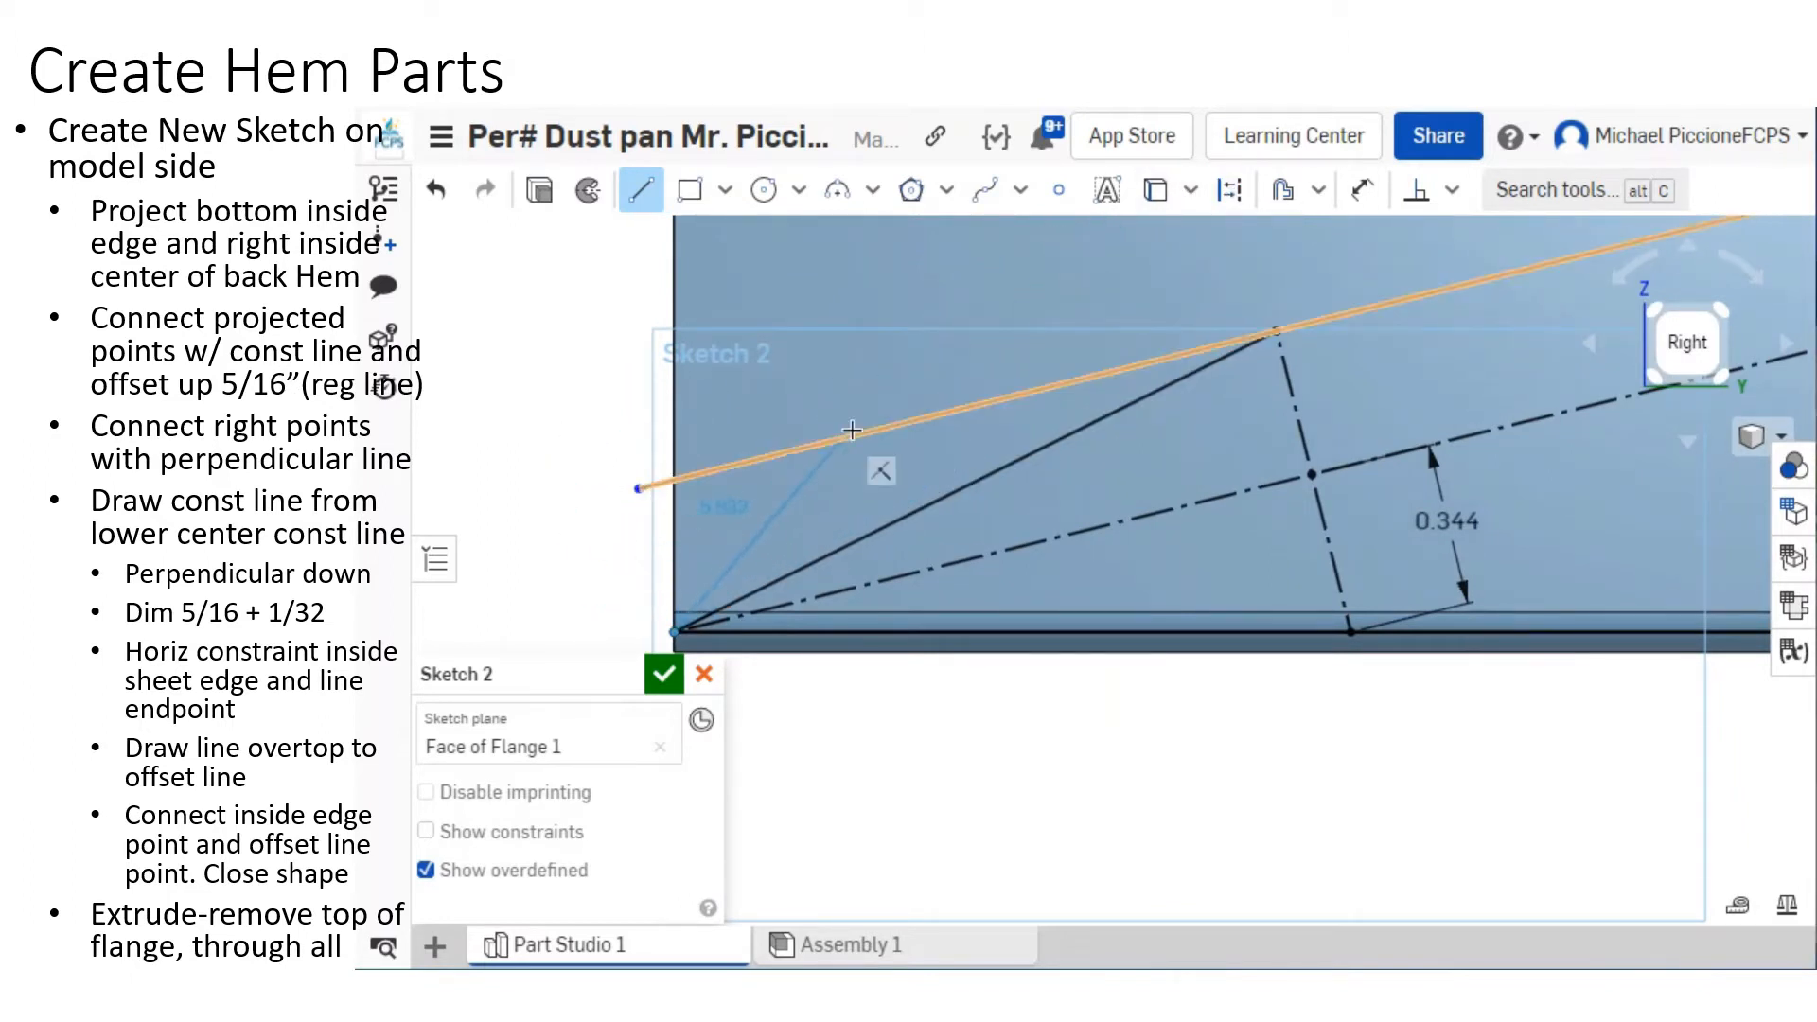
{"action": "scroll", "coordinate": [543, 427], "scroll_direction": "down", "scroll_amount": 3}
{"action": "middle_click_drag", "start_coordinate": [547, 427], "coordinate": [593, 605]}
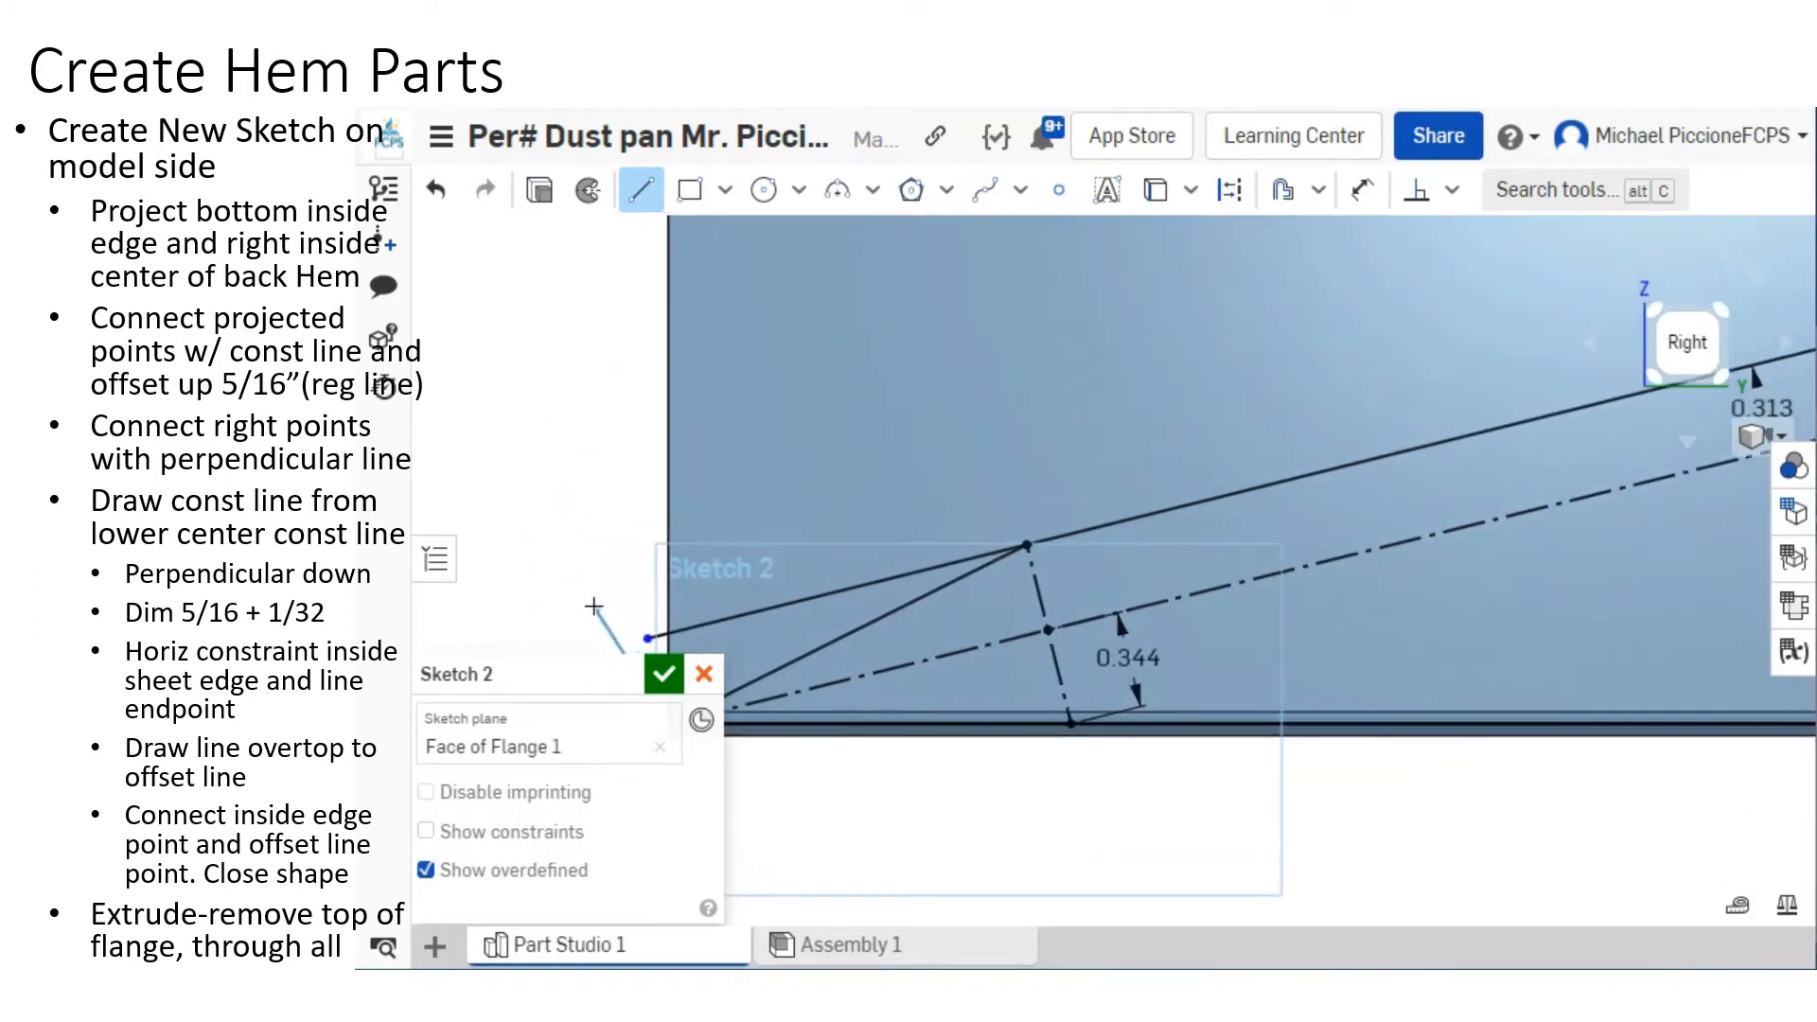
{"action": "middle_click_drag", "start_coordinate": [527, 284], "coordinate": [695, 574]}
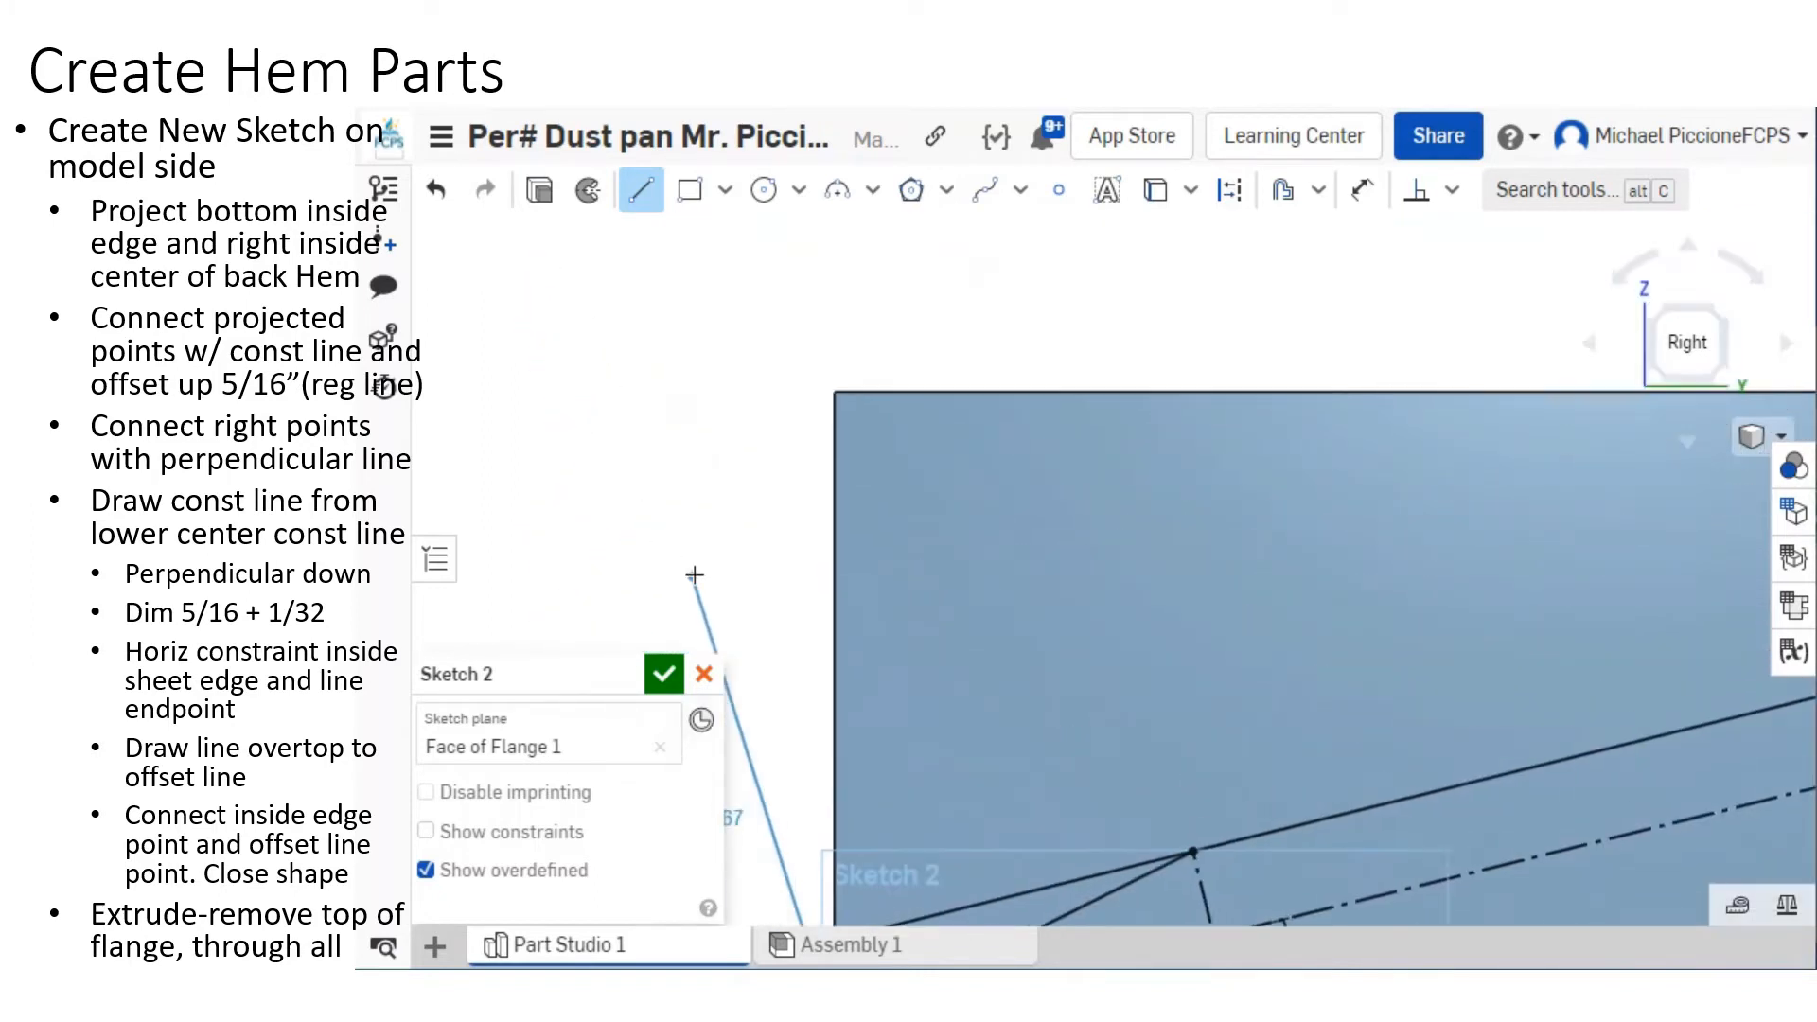
{"action": "scroll", "coordinate": [605, 332], "scroll_direction": "down", "scroll_amount": 2}
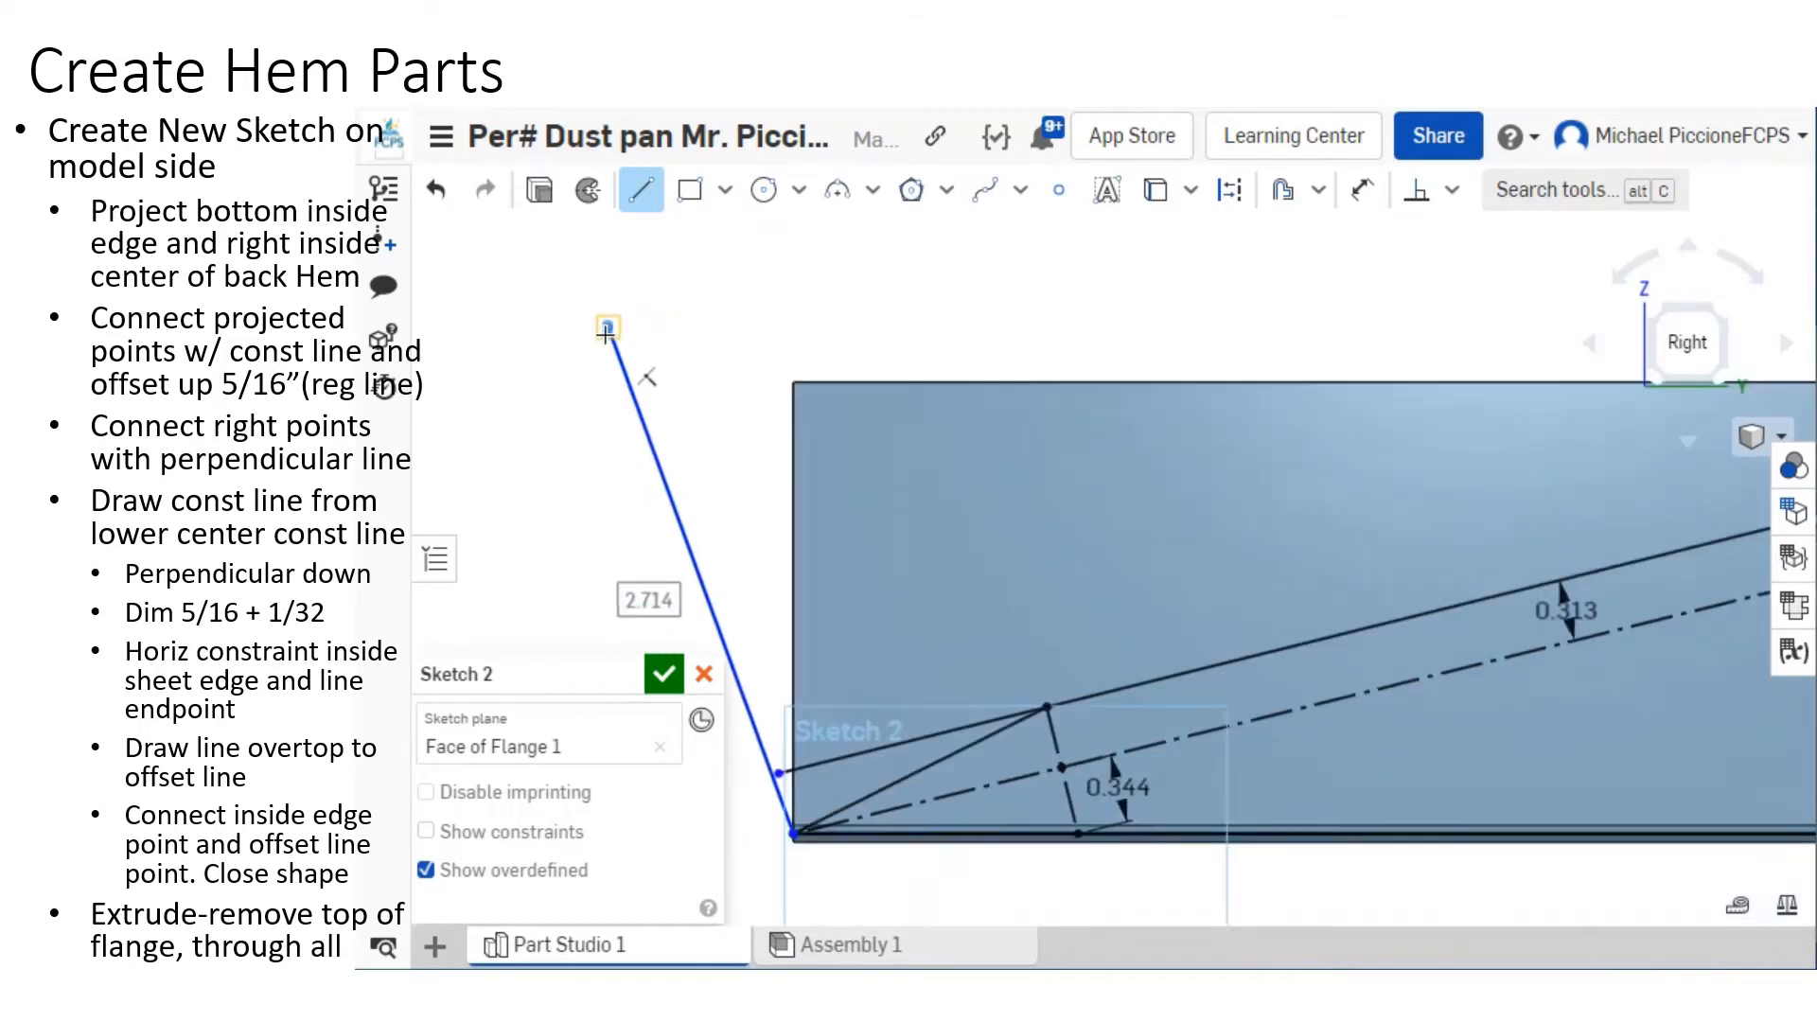
{"action": "scroll", "coordinate": [606, 332], "scroll_direction": "down", "scroll_amount": 2}
{"action": "left_click", "coordinate": [605, 331]}
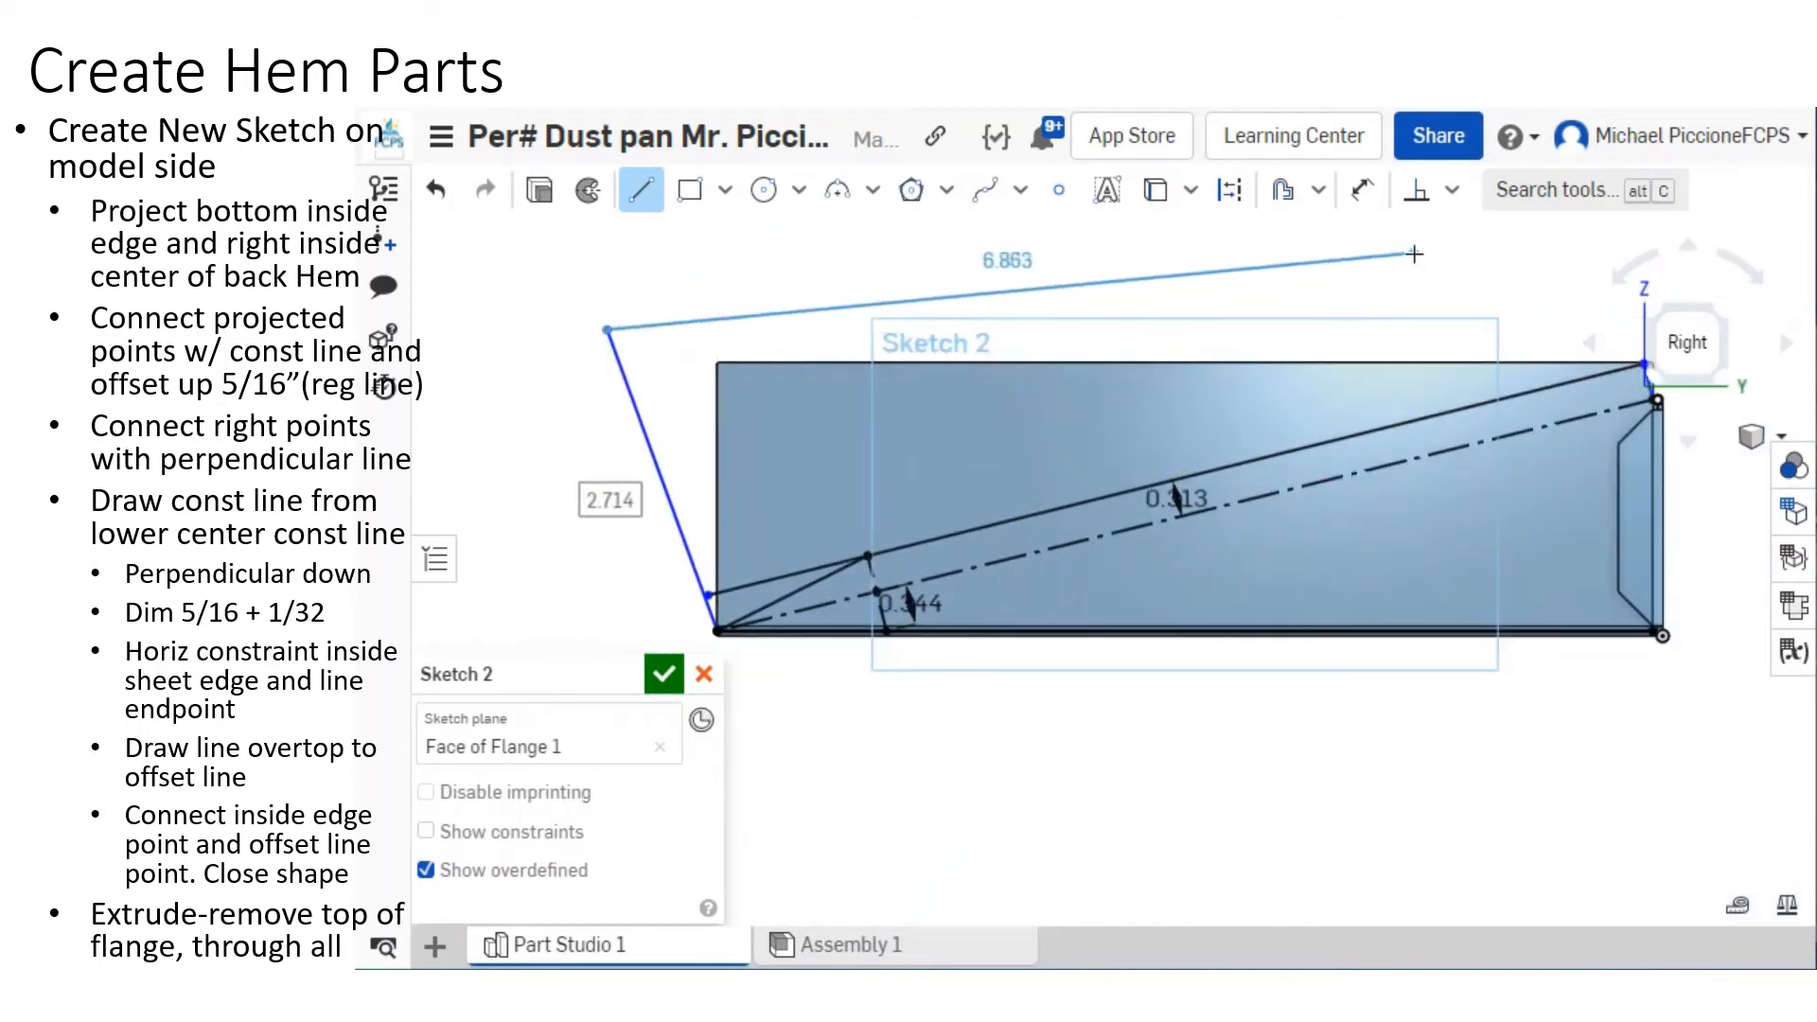
Continue the outline above the flange to beyond its back edge and close it at the back end of the sloped construction line.
{"action": "middle_click_drag", "start_coordinate": [1419, 255], "coordinate": [1142, 298]}
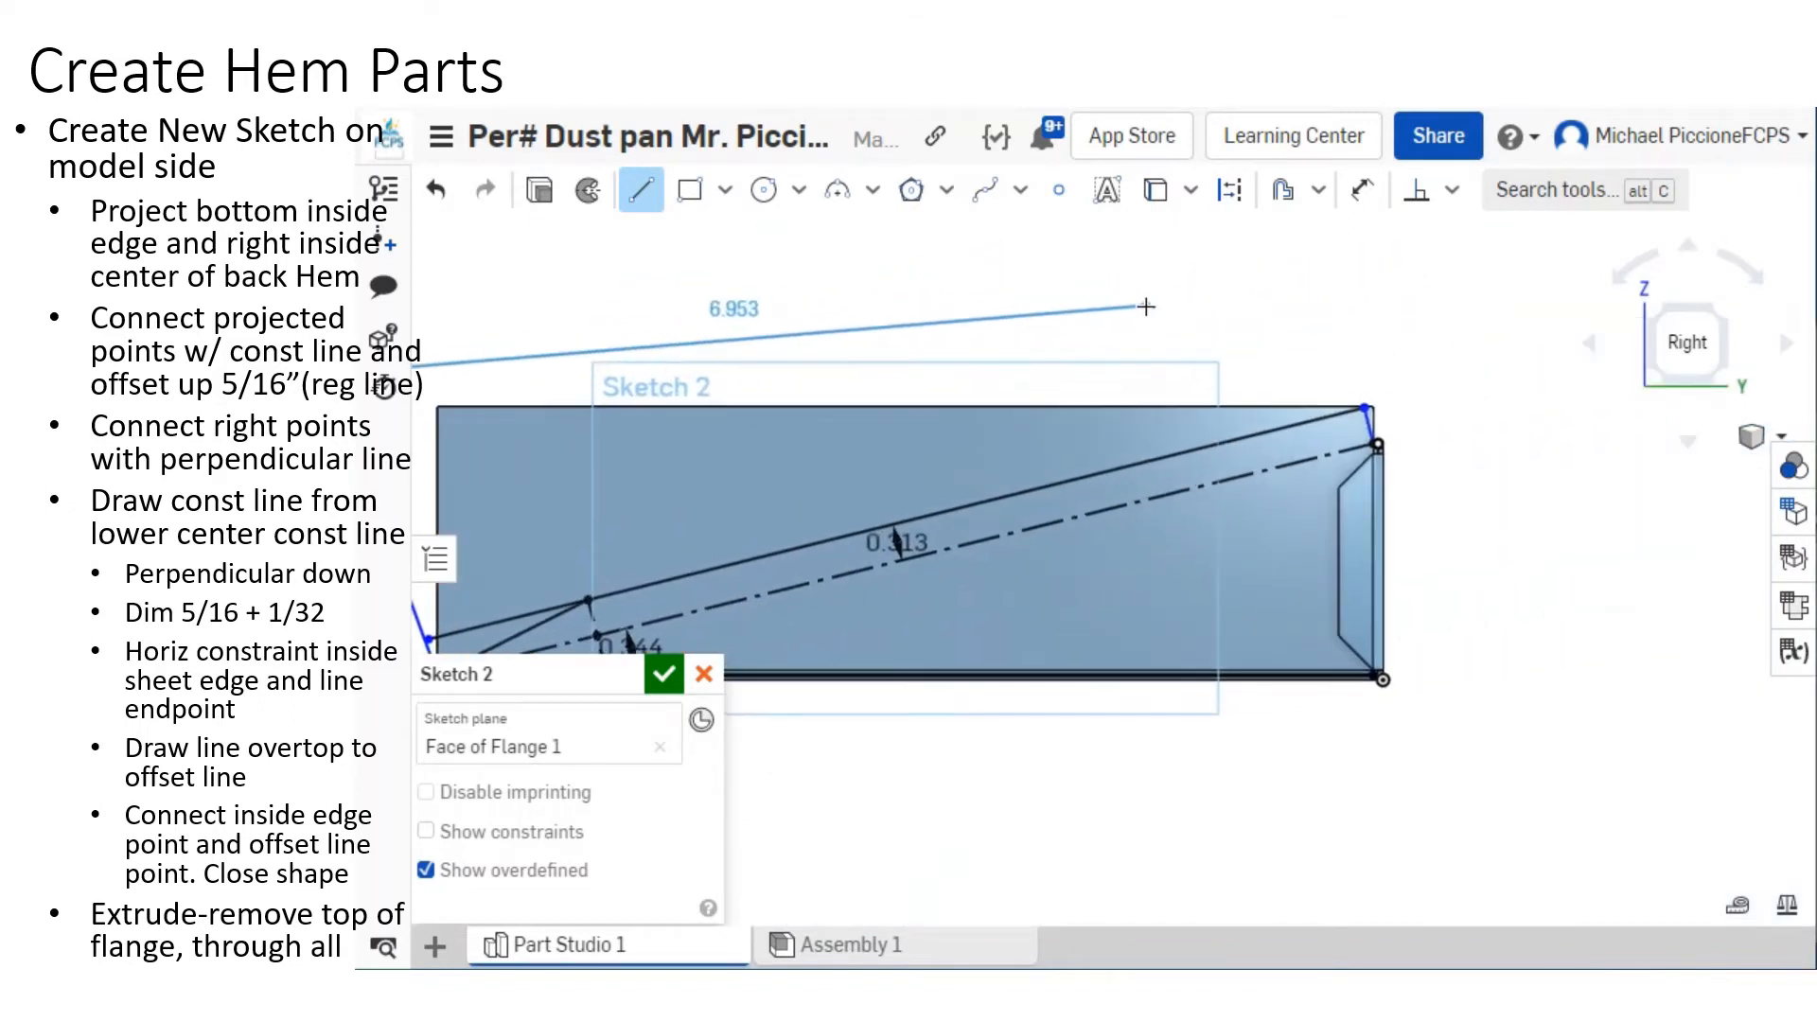
{"action": "left_click", "coordinate": [1450, 340]}
{"action": "scroll", "coordinate": [1387, 450], "scroll_direction": "up", "scroll_amount": 3}
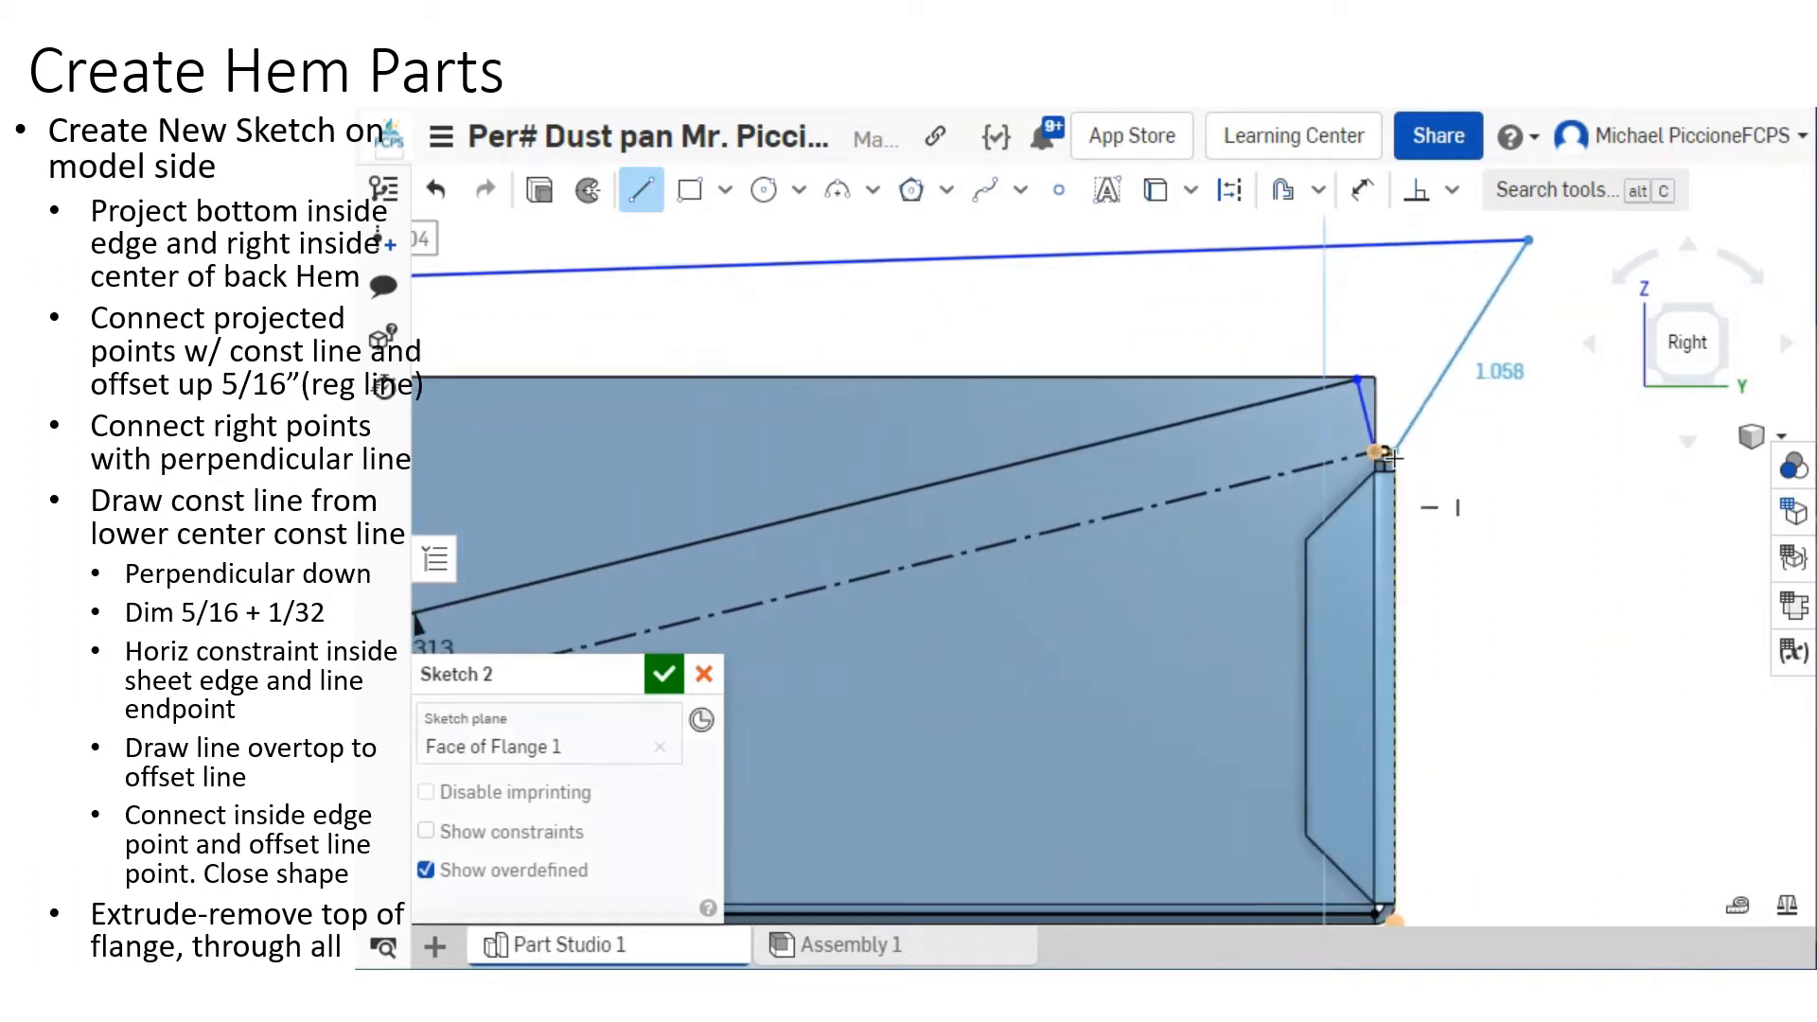
{"action": "scroll", "coordinate": [1387, 454], "scroll_direction": "up", "scroll_amount": 3}
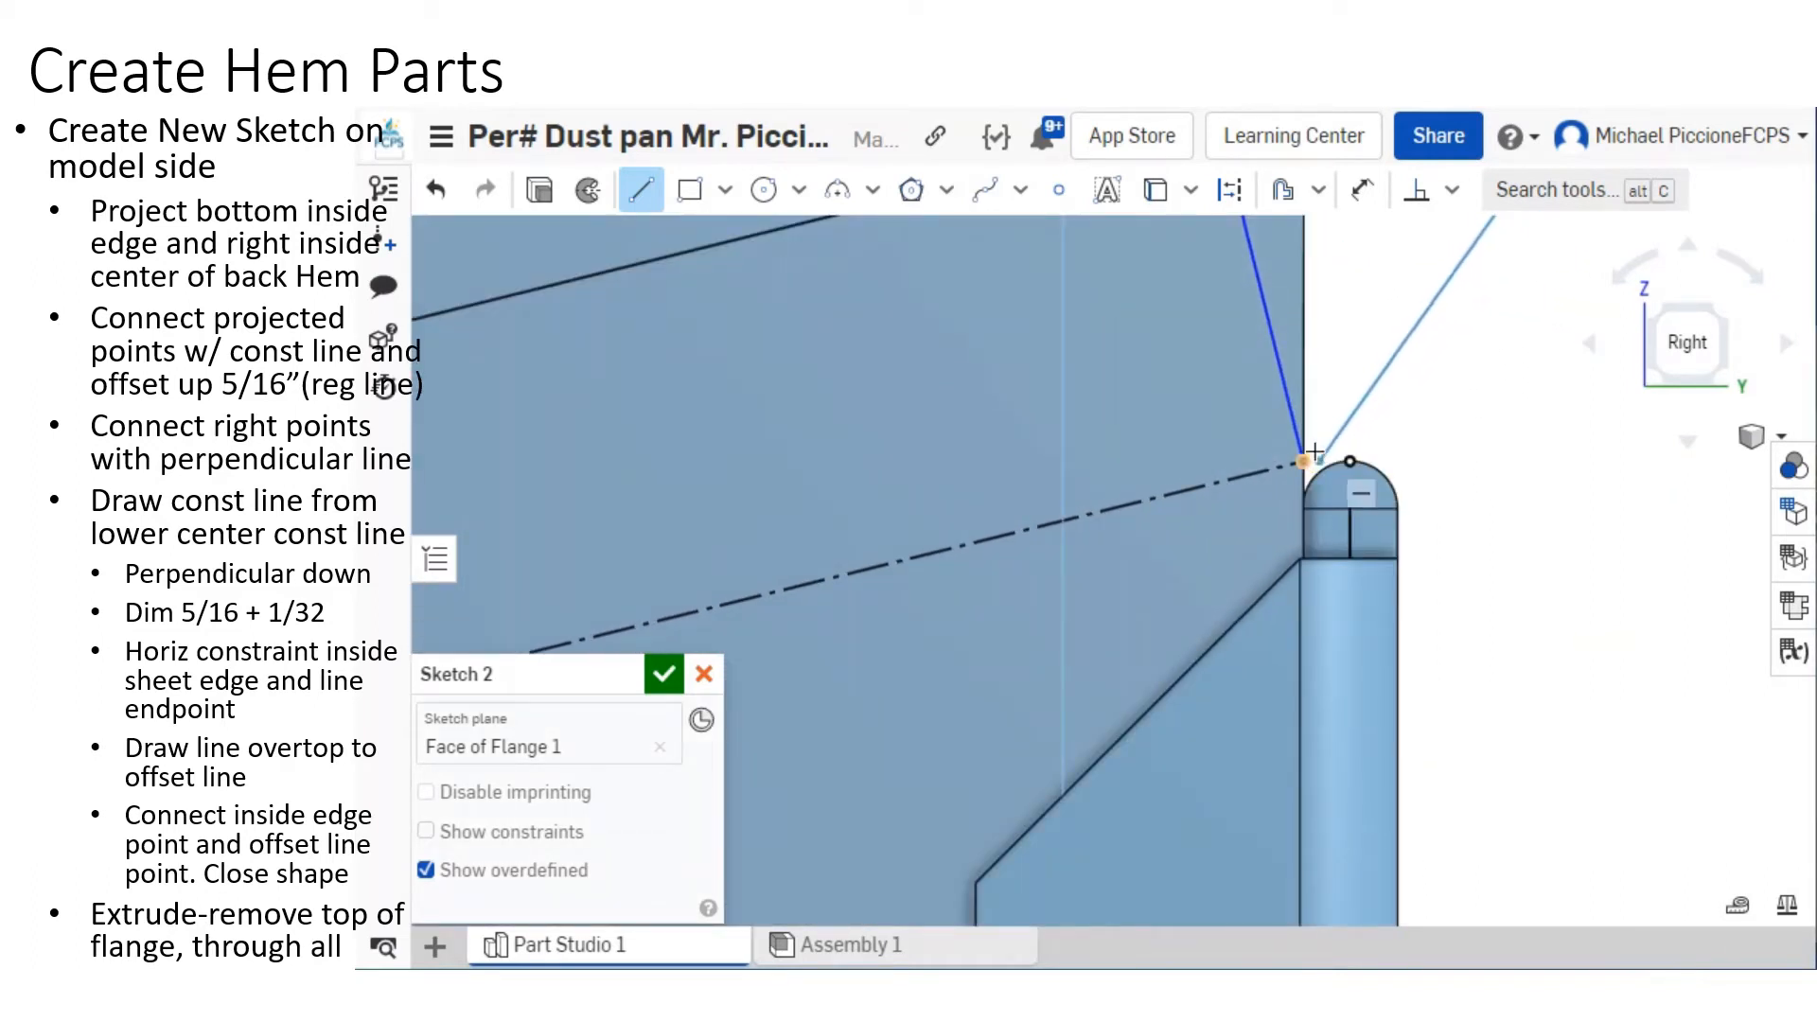
{"action": "scroll", "coordinate": [1299, 459], "scroll_direction": "down", "scroll_amount": 4}
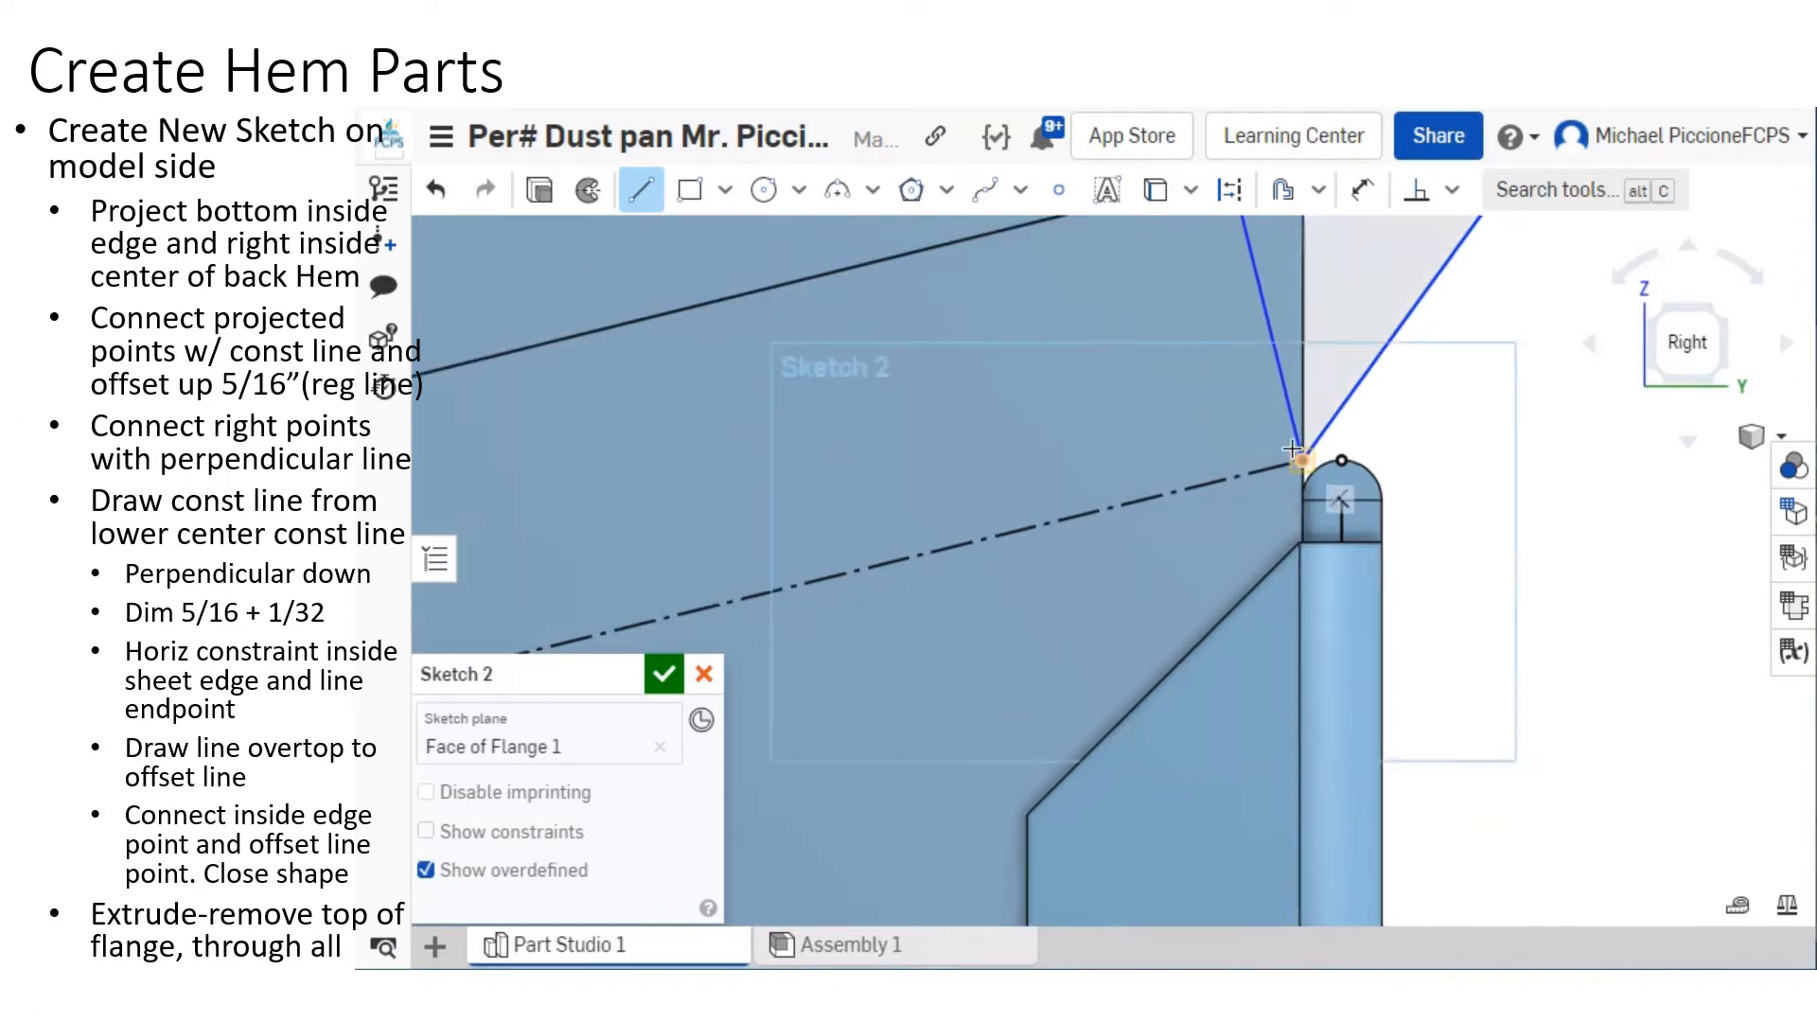
Set up a remove extrude using all Sketch 2 regions above the side flange's sloped profile.
{"action": "scroll", "coordinate": [1291, 450], "scroll_direction": "down", "scroll_amount": 2}
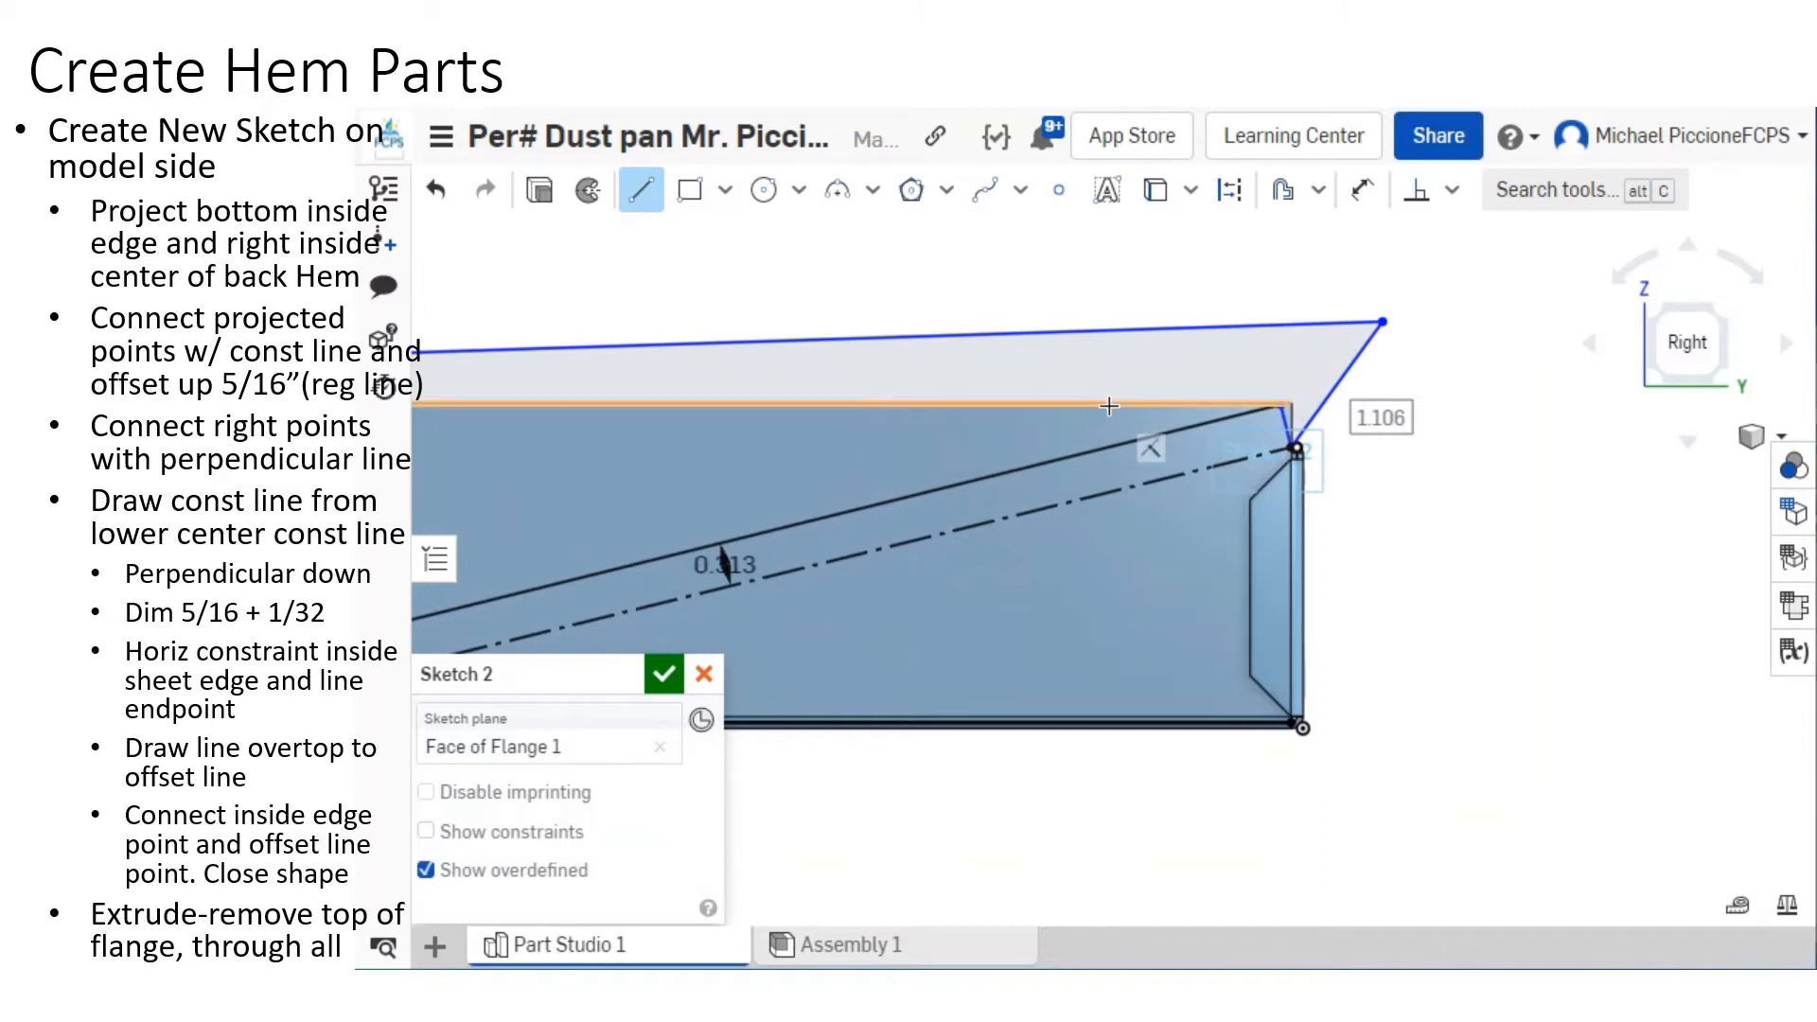
{"action": "scroll", "coordinate": [928, 384], "scroll_direction": "down", "scroll_amount": 2}
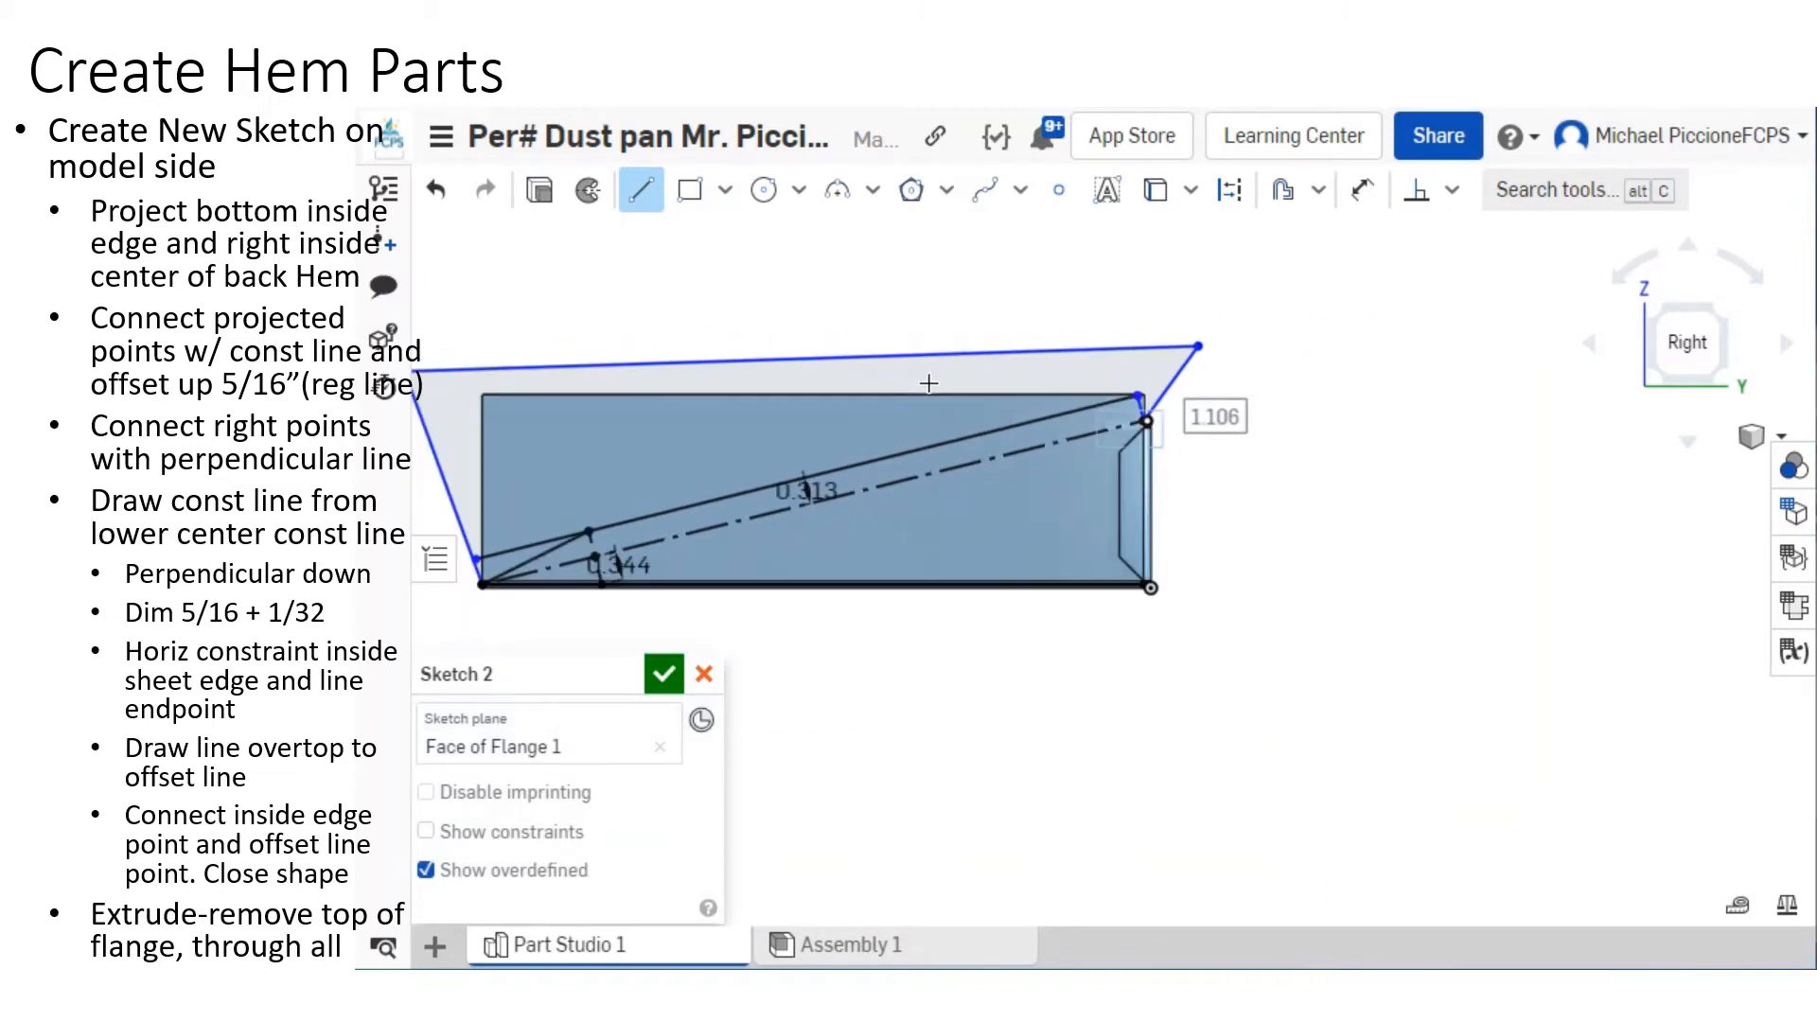
{"action": "middle_click_drag", "start_coordinate": [949, 381], "coordinate": [1167, 385]}
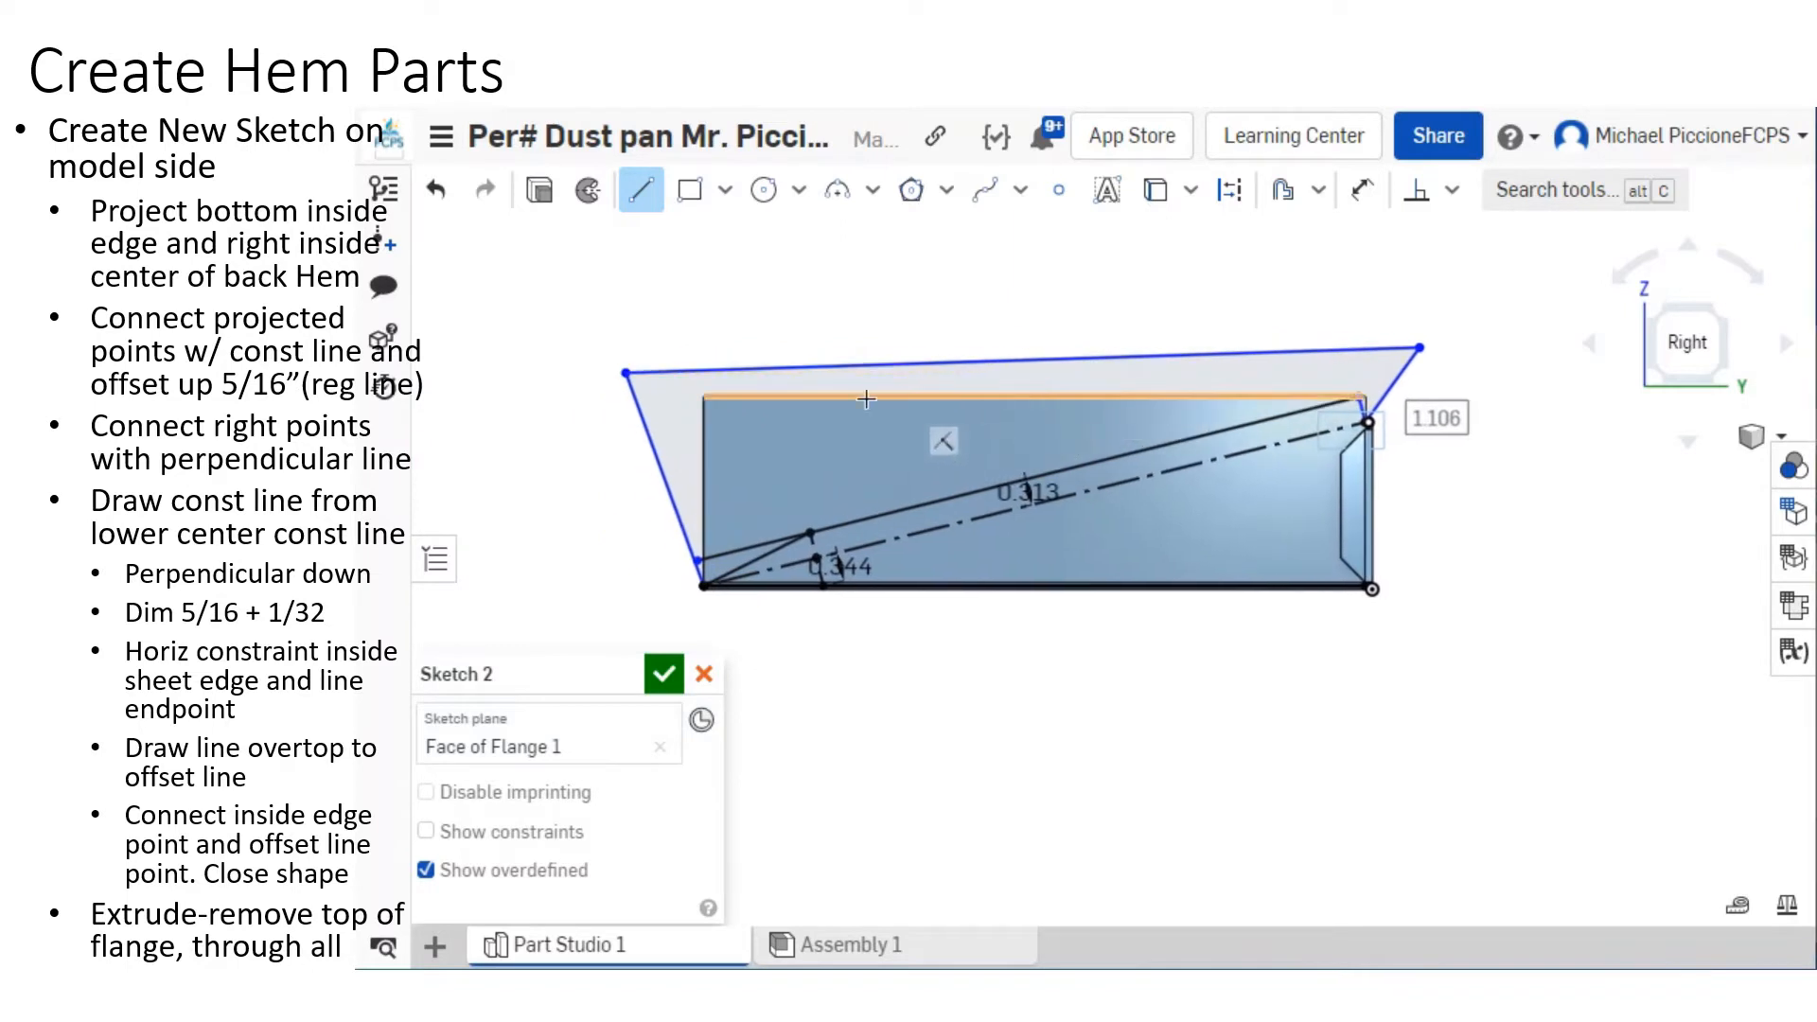
{"action": "left_click", "coordinate": [538, 192]}
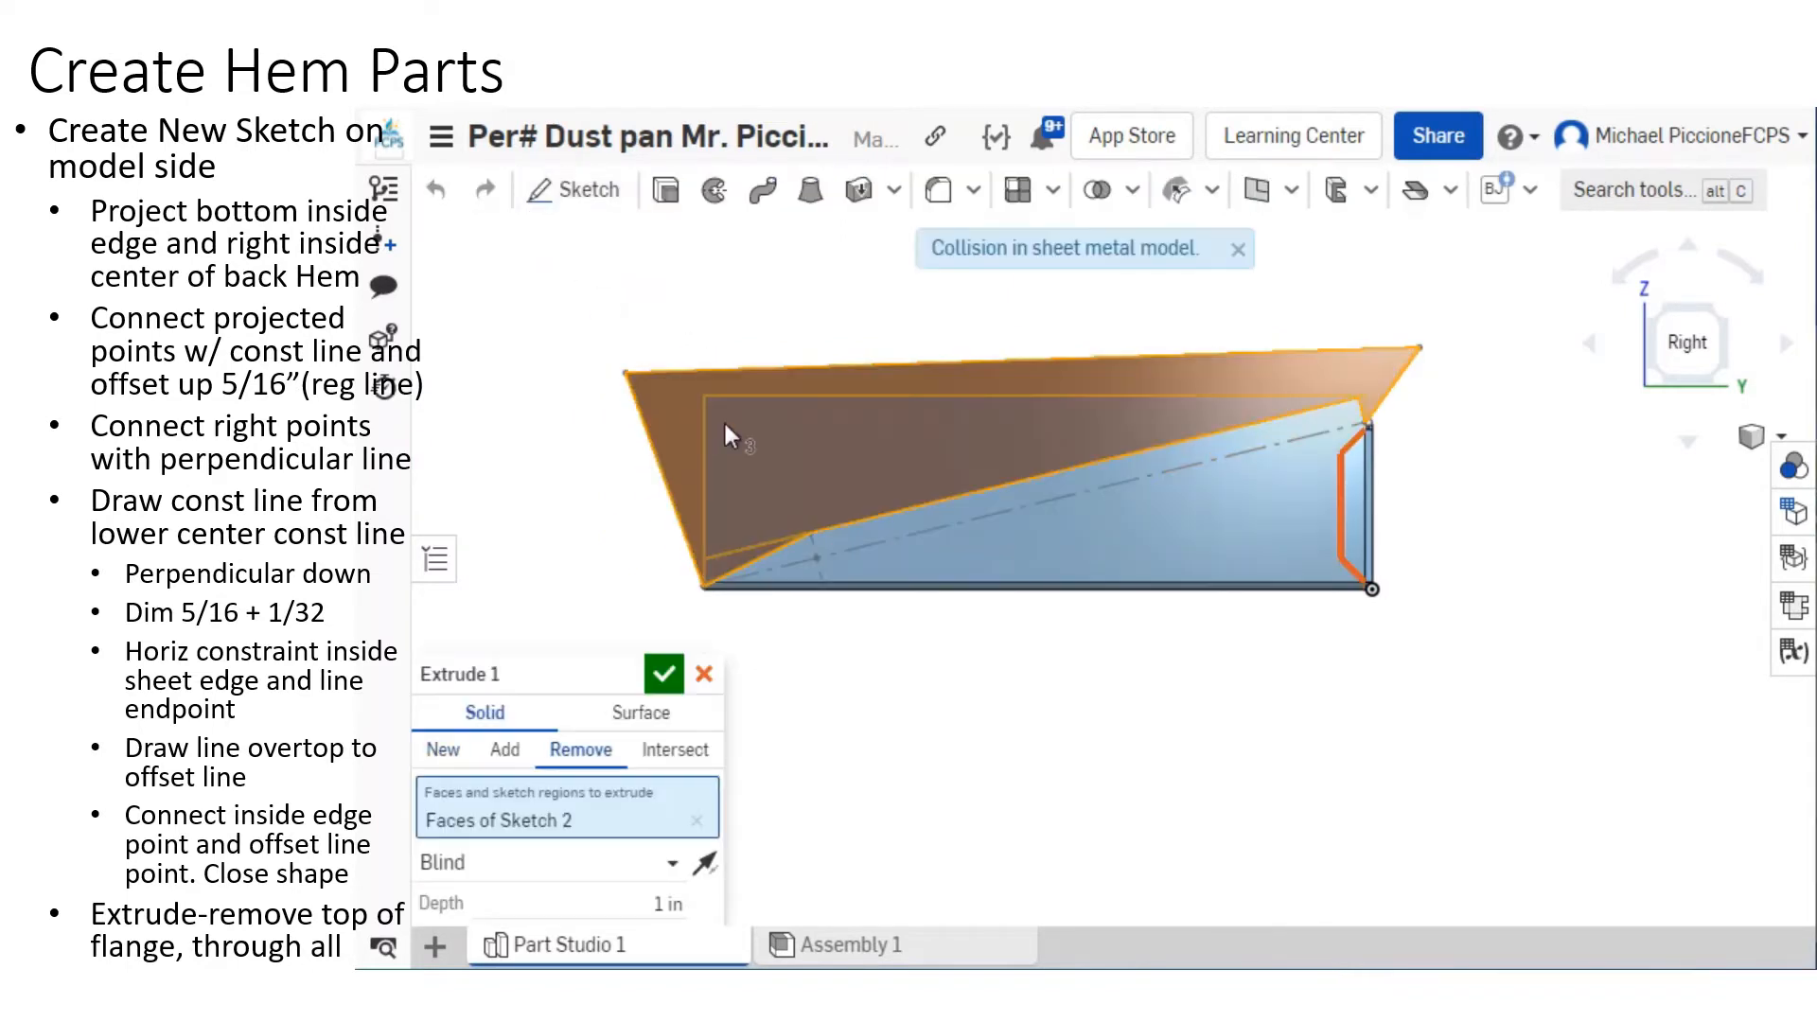
{"action": "left_click", "coordinate": [727, 426]}
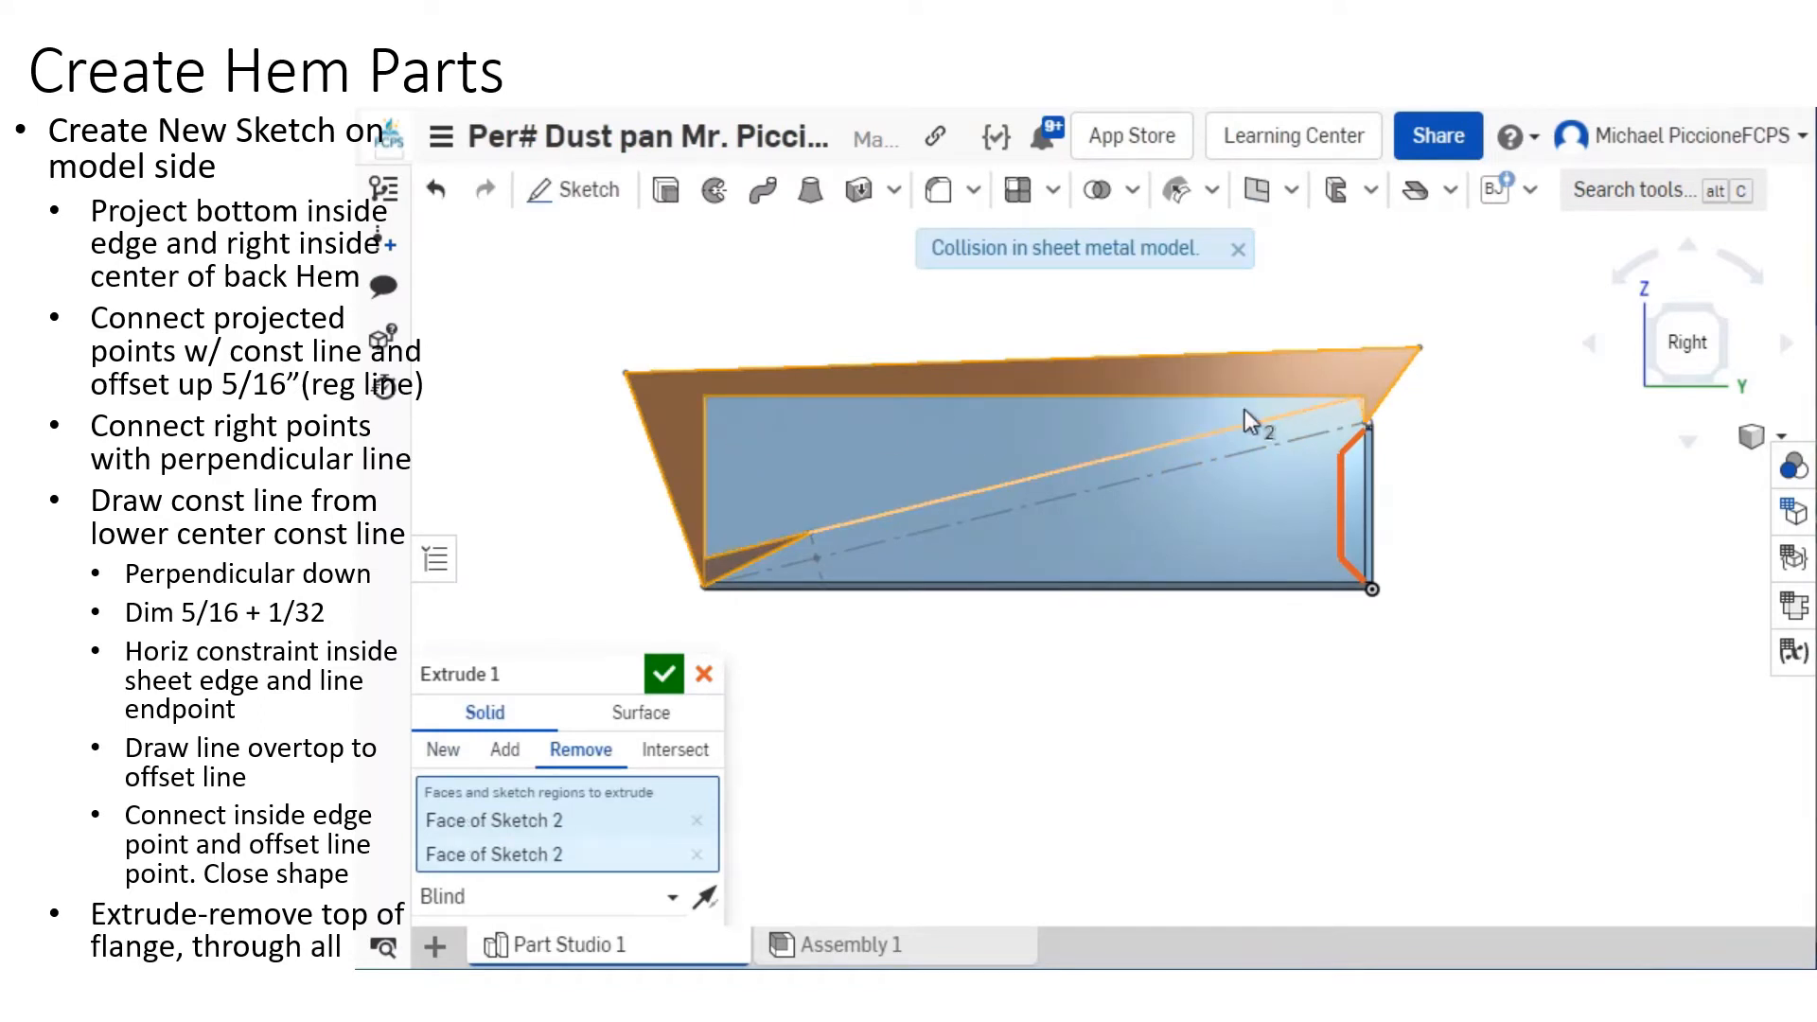
{"action": "left_click", "coordinate": [723, 460]}
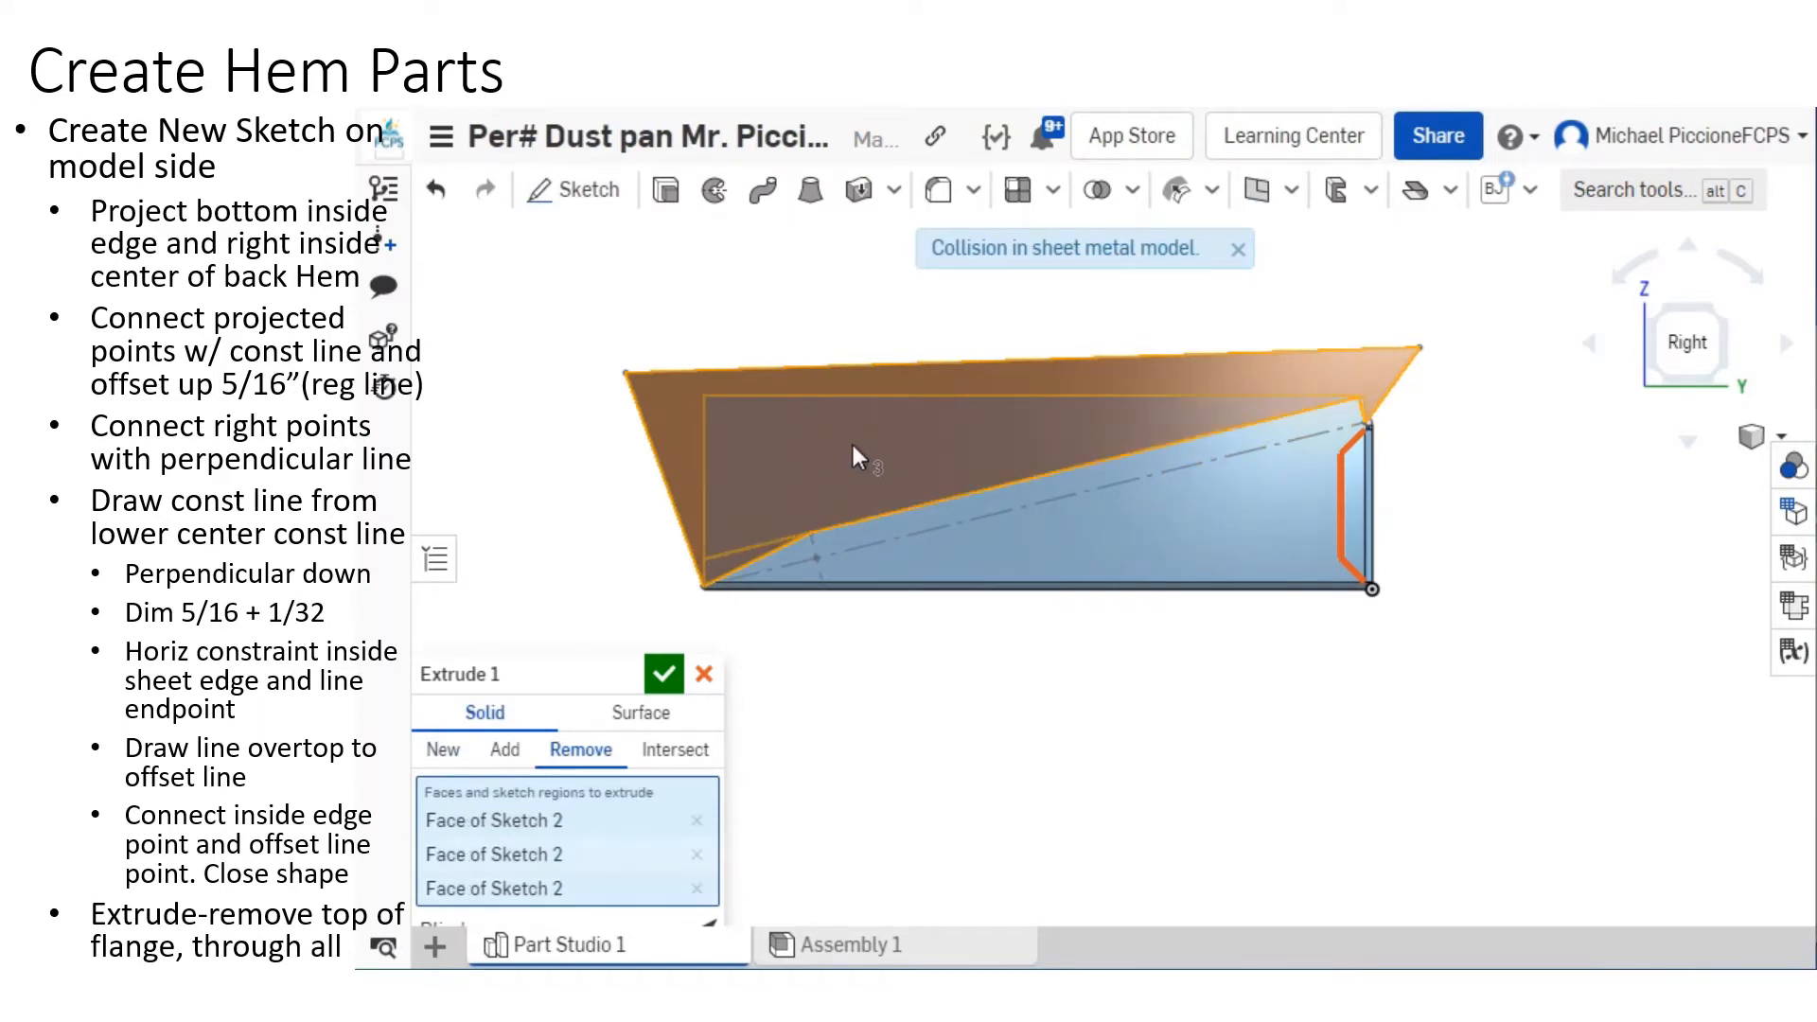
Examine the cut preview at the side flange's front corner and its upper back corner.
{"action": "right_click_drag", "start_coordinate": [580, 458], "coordinate": [617, 477]}
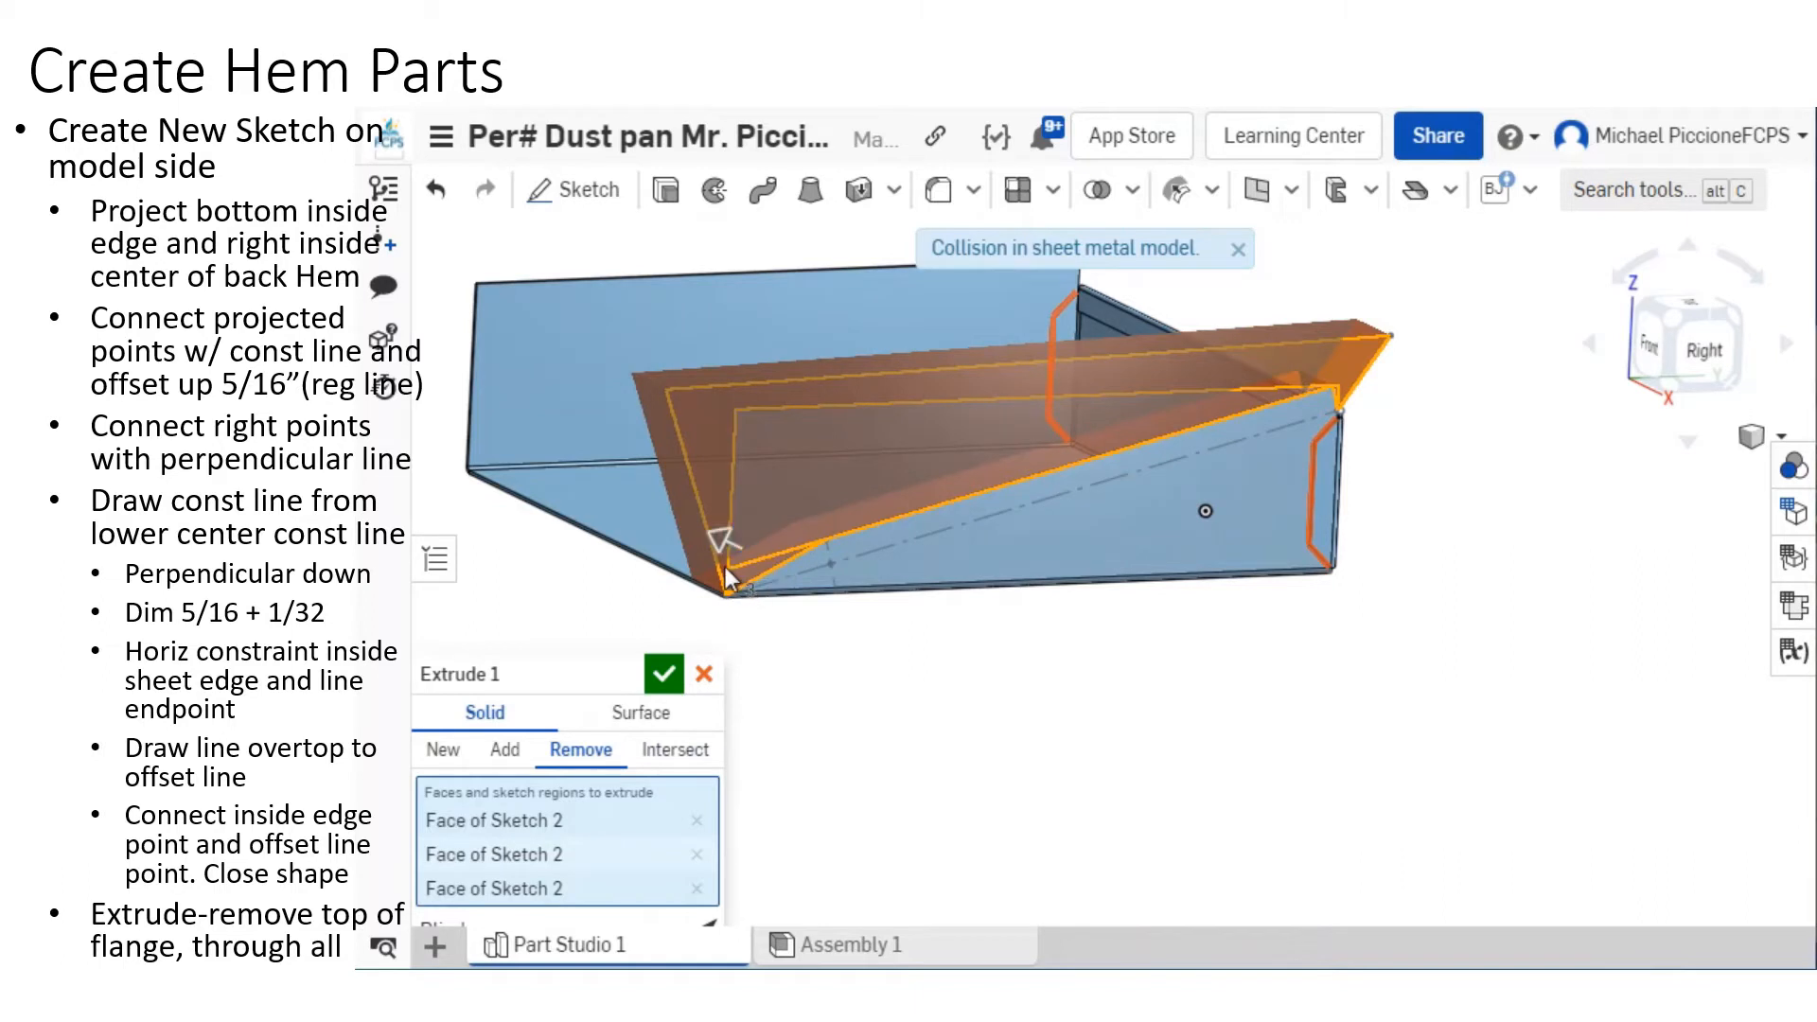
{"action": "scroll", "coordinate": [734, 582], "scroll_direction": "up", "scroll_amount": 3}
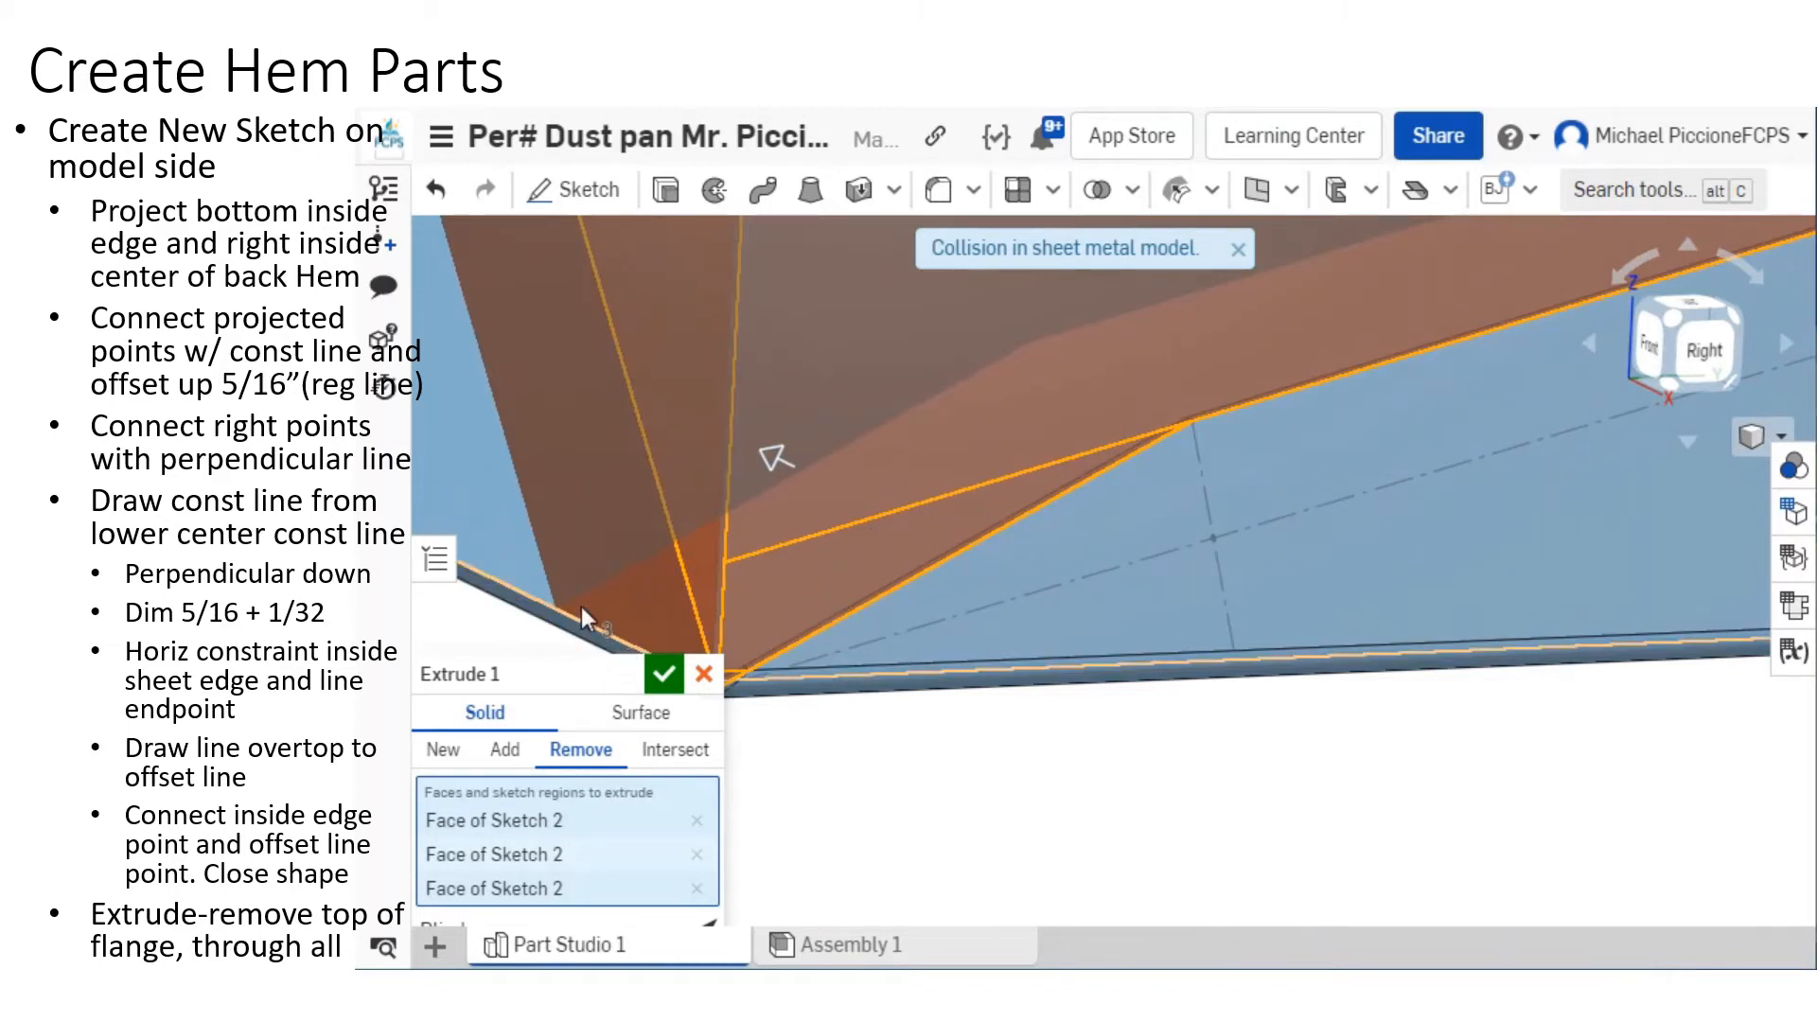
{"action": "scroll", "coordinate": [610, 610], "scroll_direction": "down", "scroll_amount": 5}
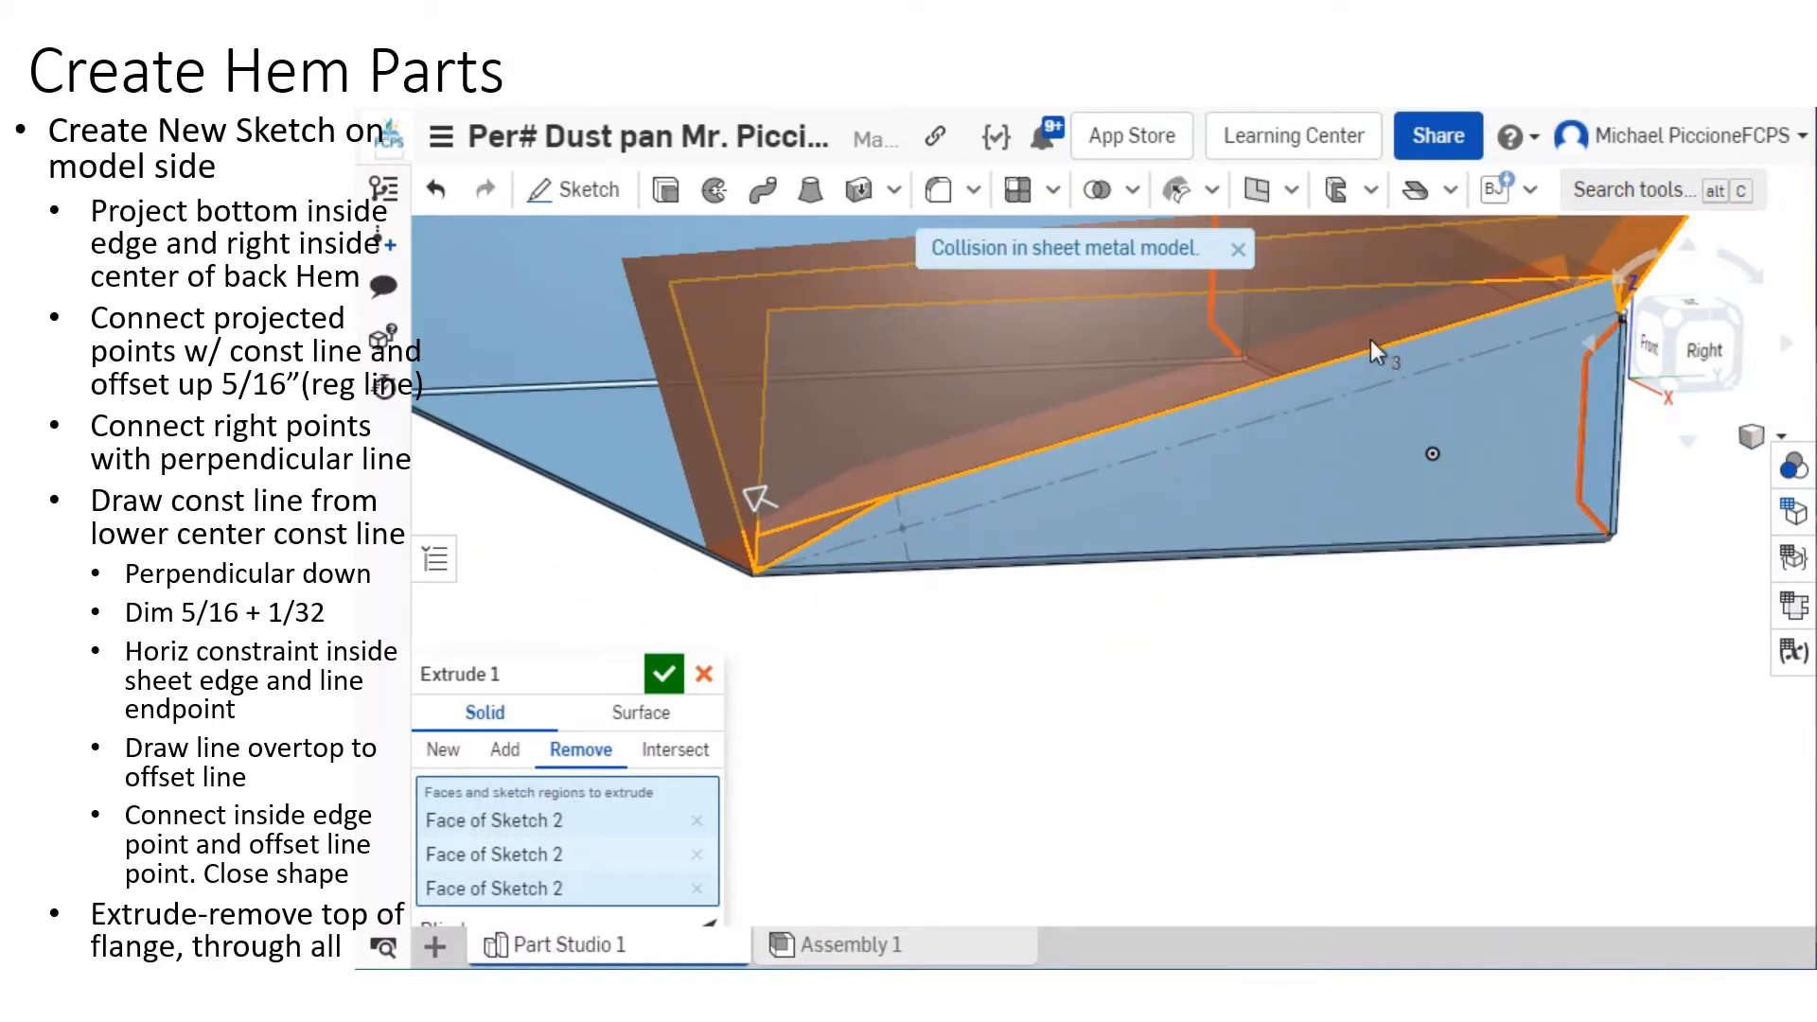
{"action": "right_click_drag", "start_coordinate": [1372, 343], "coordinate": [1148, 479]}
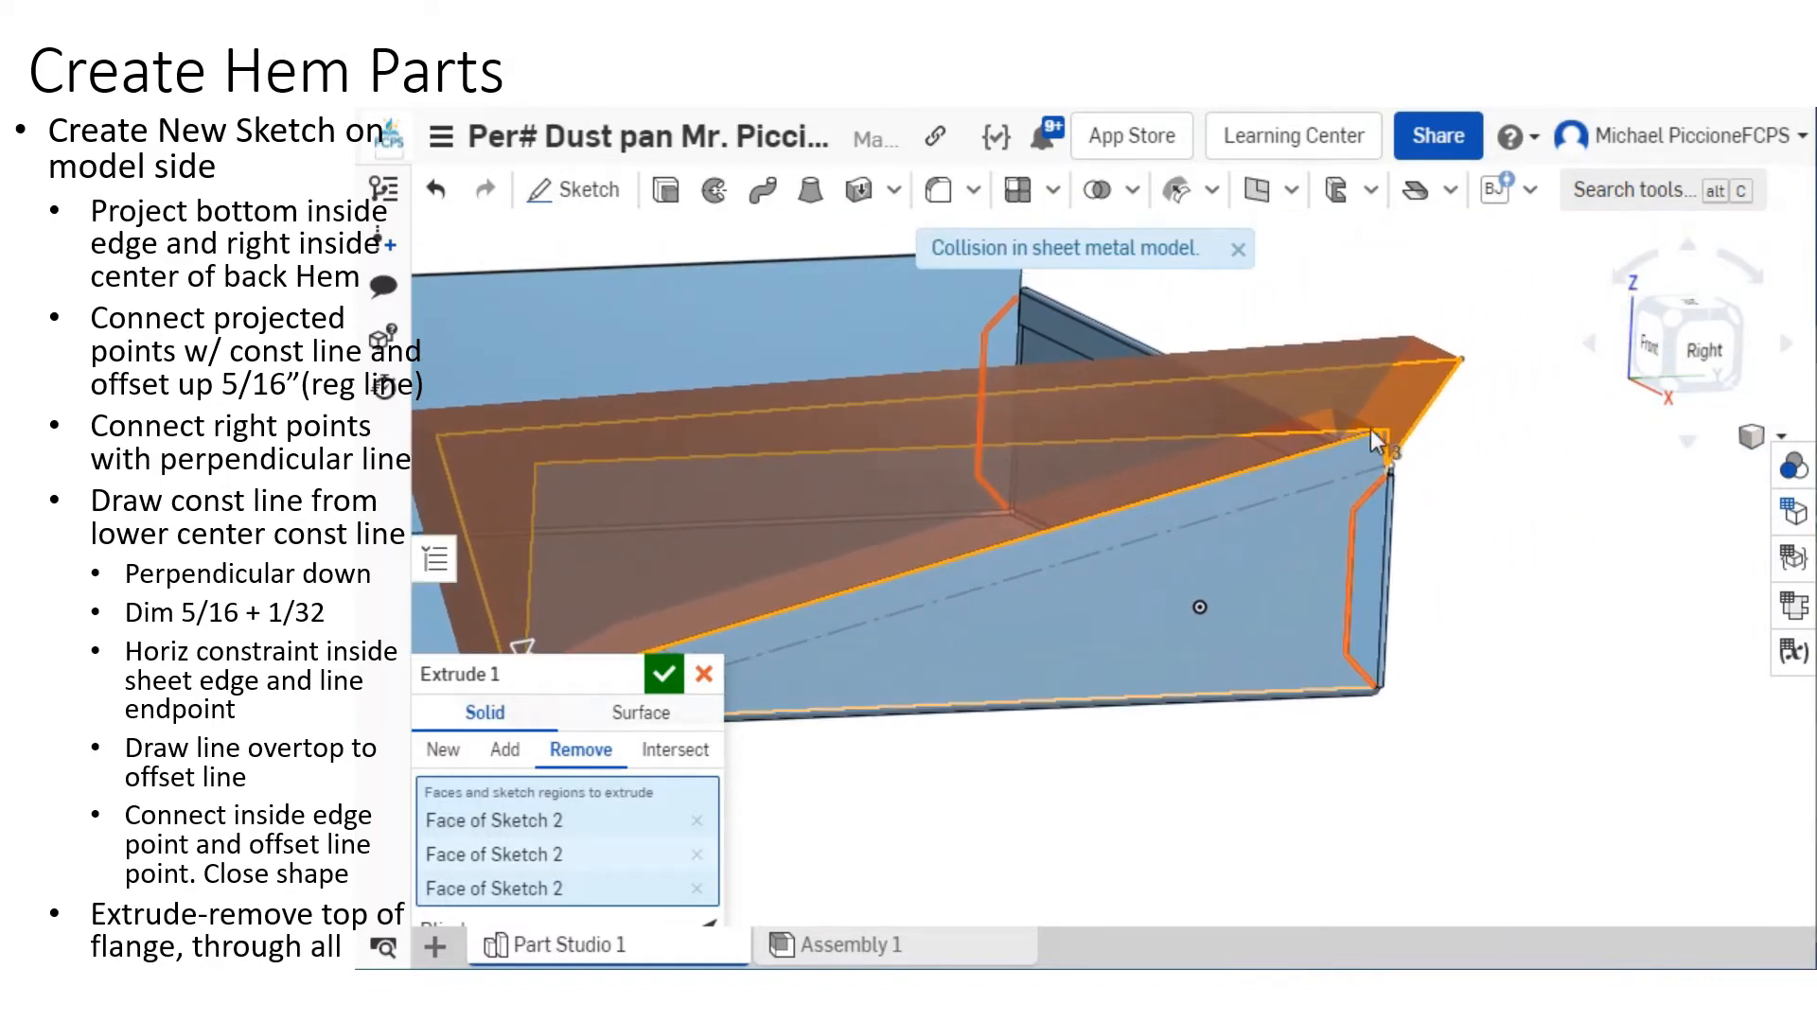
{"action": "scroll", "coordinate": [1382, 436], "scroll_direction": "up", "scroll_amount": 5}
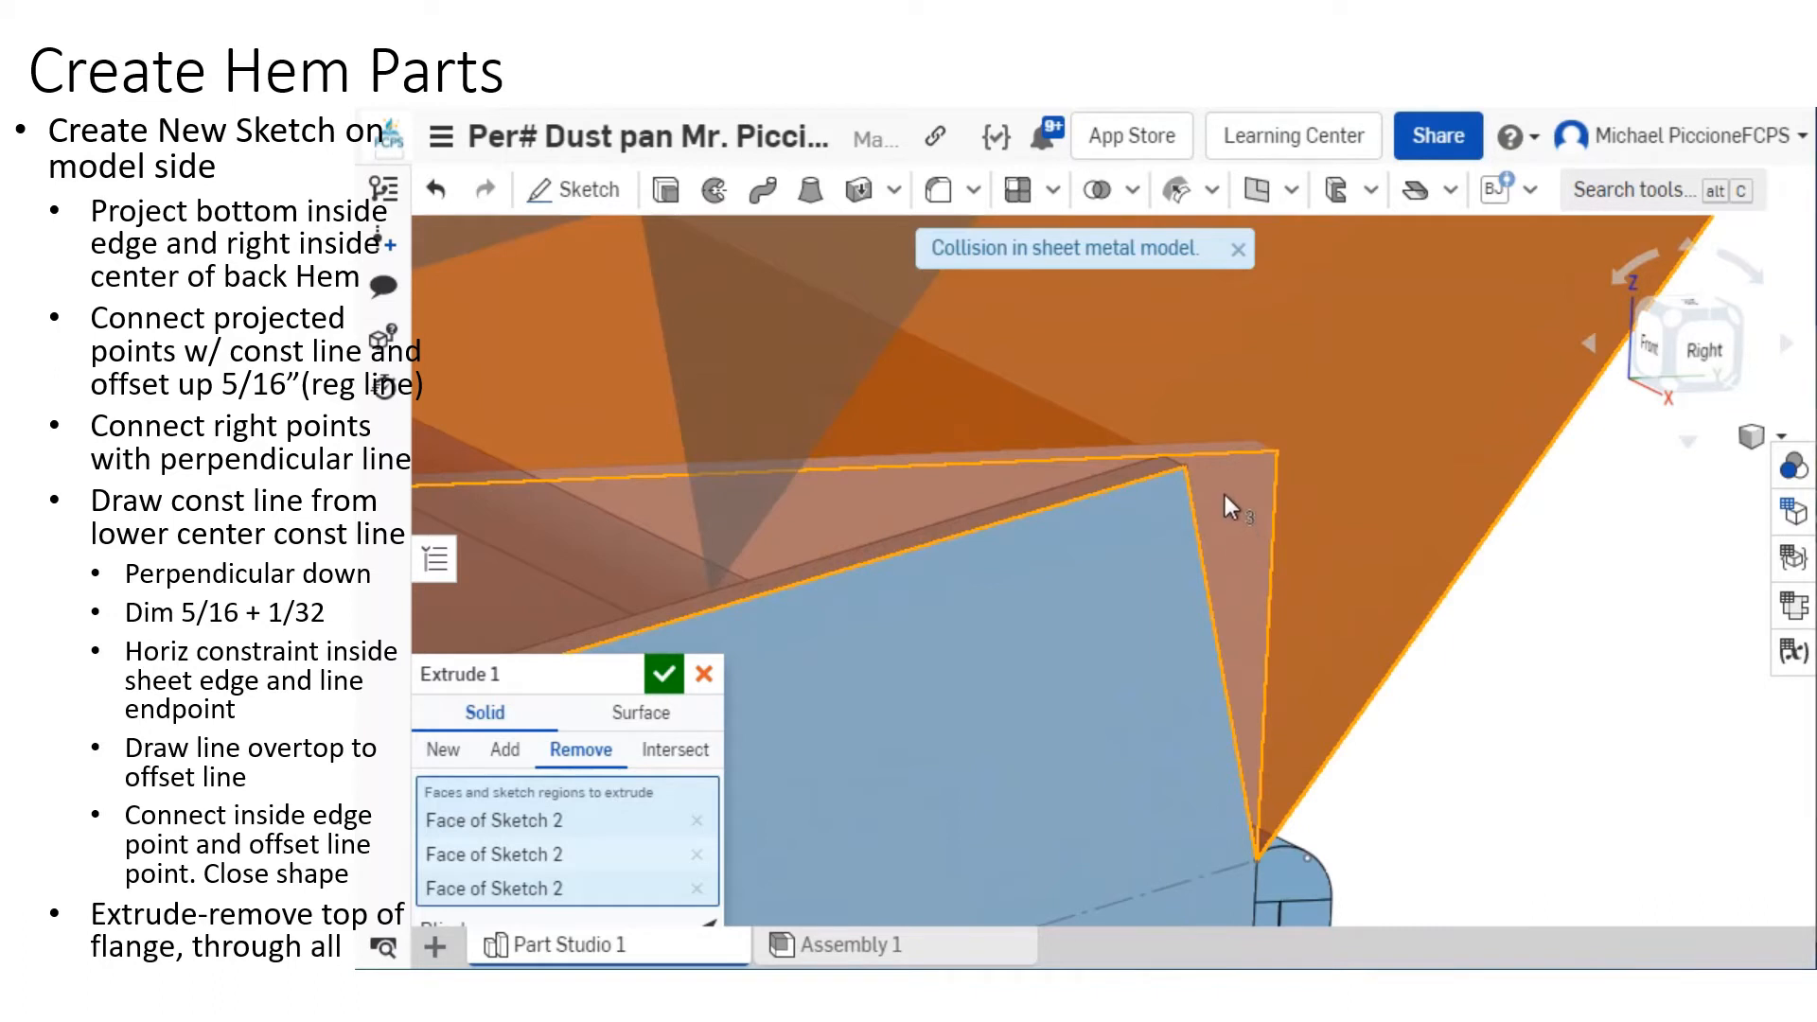
{"action": "scroll", "coordinate": [1225, 494], "scroll_direction": "down", "scroll_amount": 3}
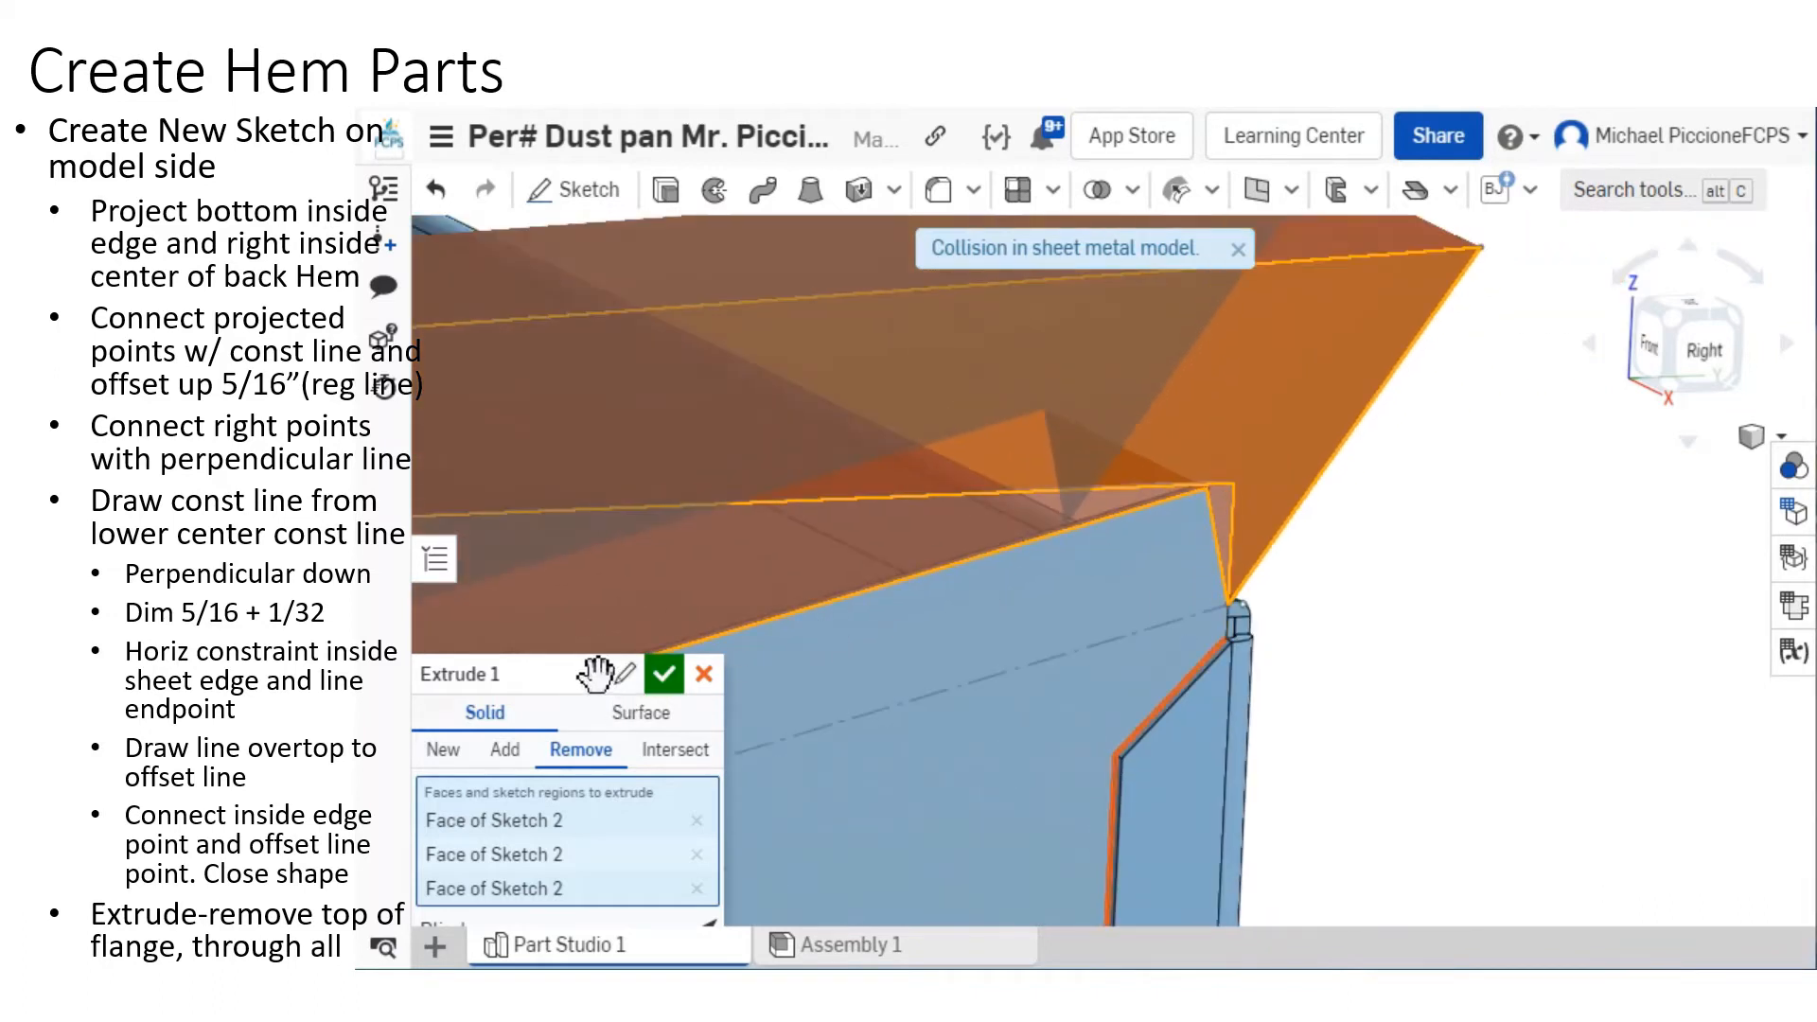
{"action": "scroll", "coordinate": [804, 651], "scroll_direction": "down", "scroll_amount": 2}
{"action": "middle_click_drag", "start_coordinate": [1048, 561], "coordinate": [1552, 490]}
{"action": "scroll", "coordinate": [1480, 490], "scroll_direction": "down", "scroll_amount": 3}
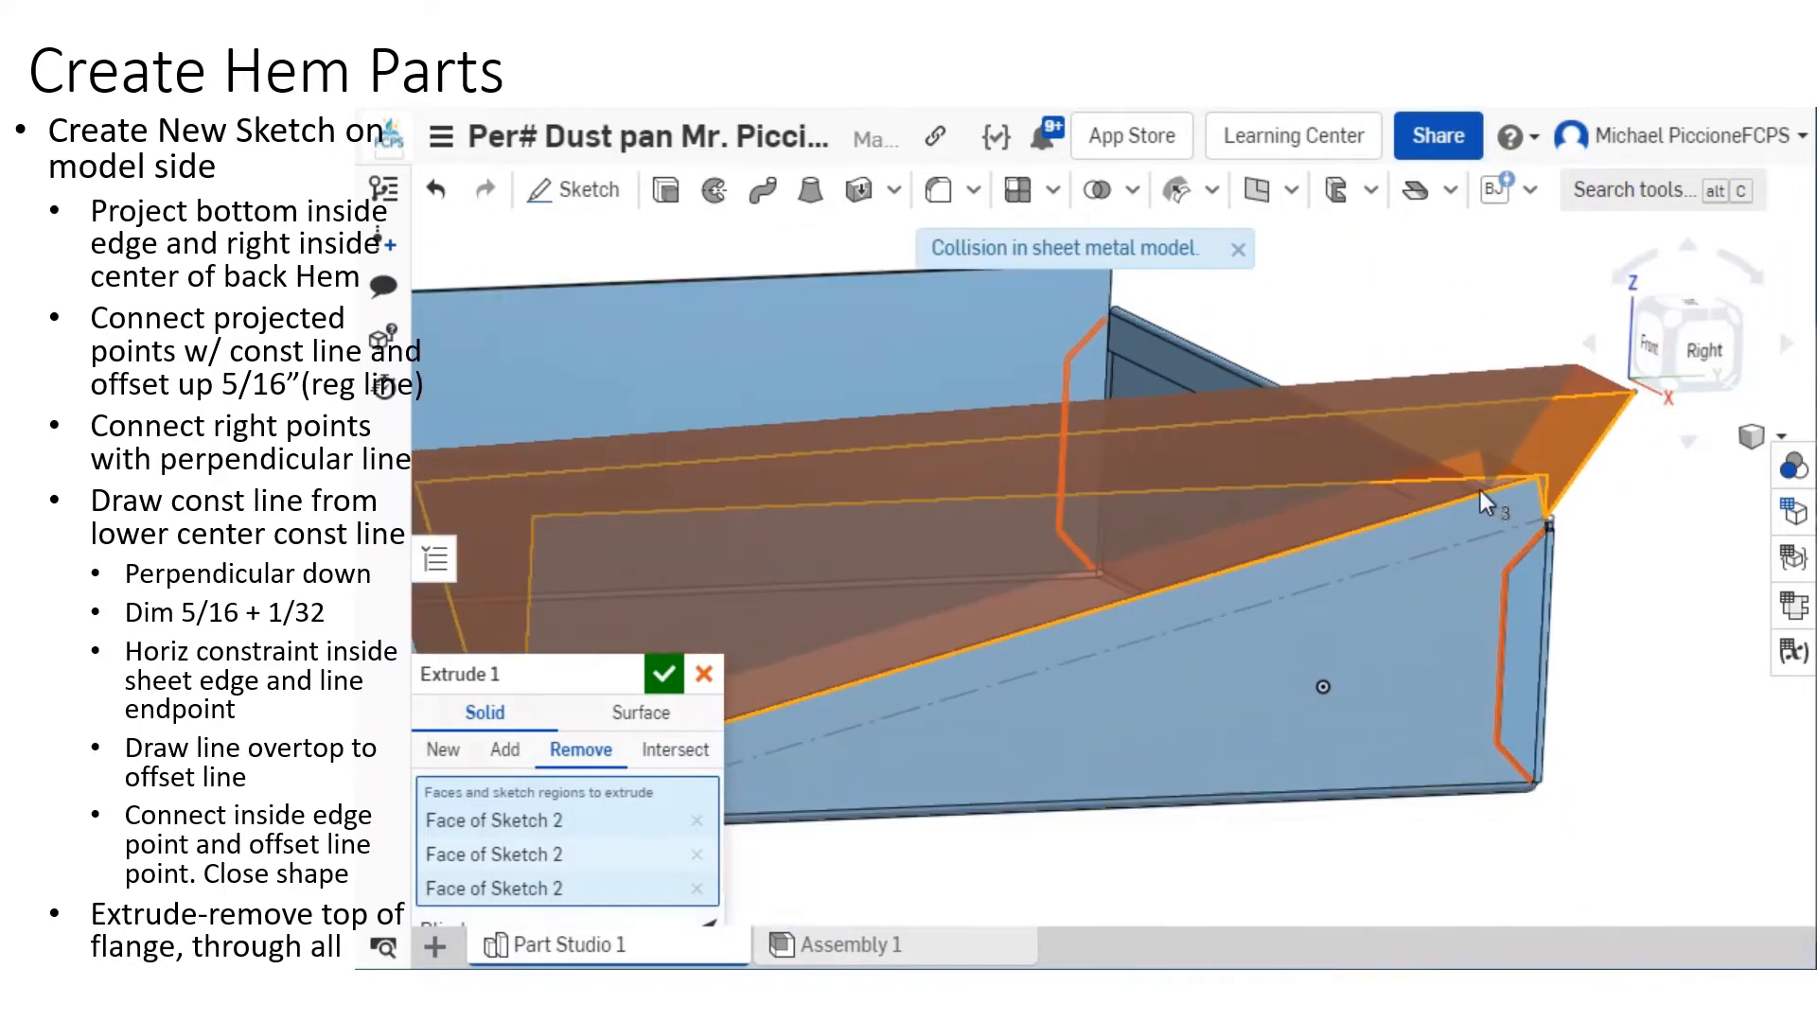
{"action": "scroll", "coordinate": [1463, 490], "scroll_direction": "down", "scroll_amount": 3}
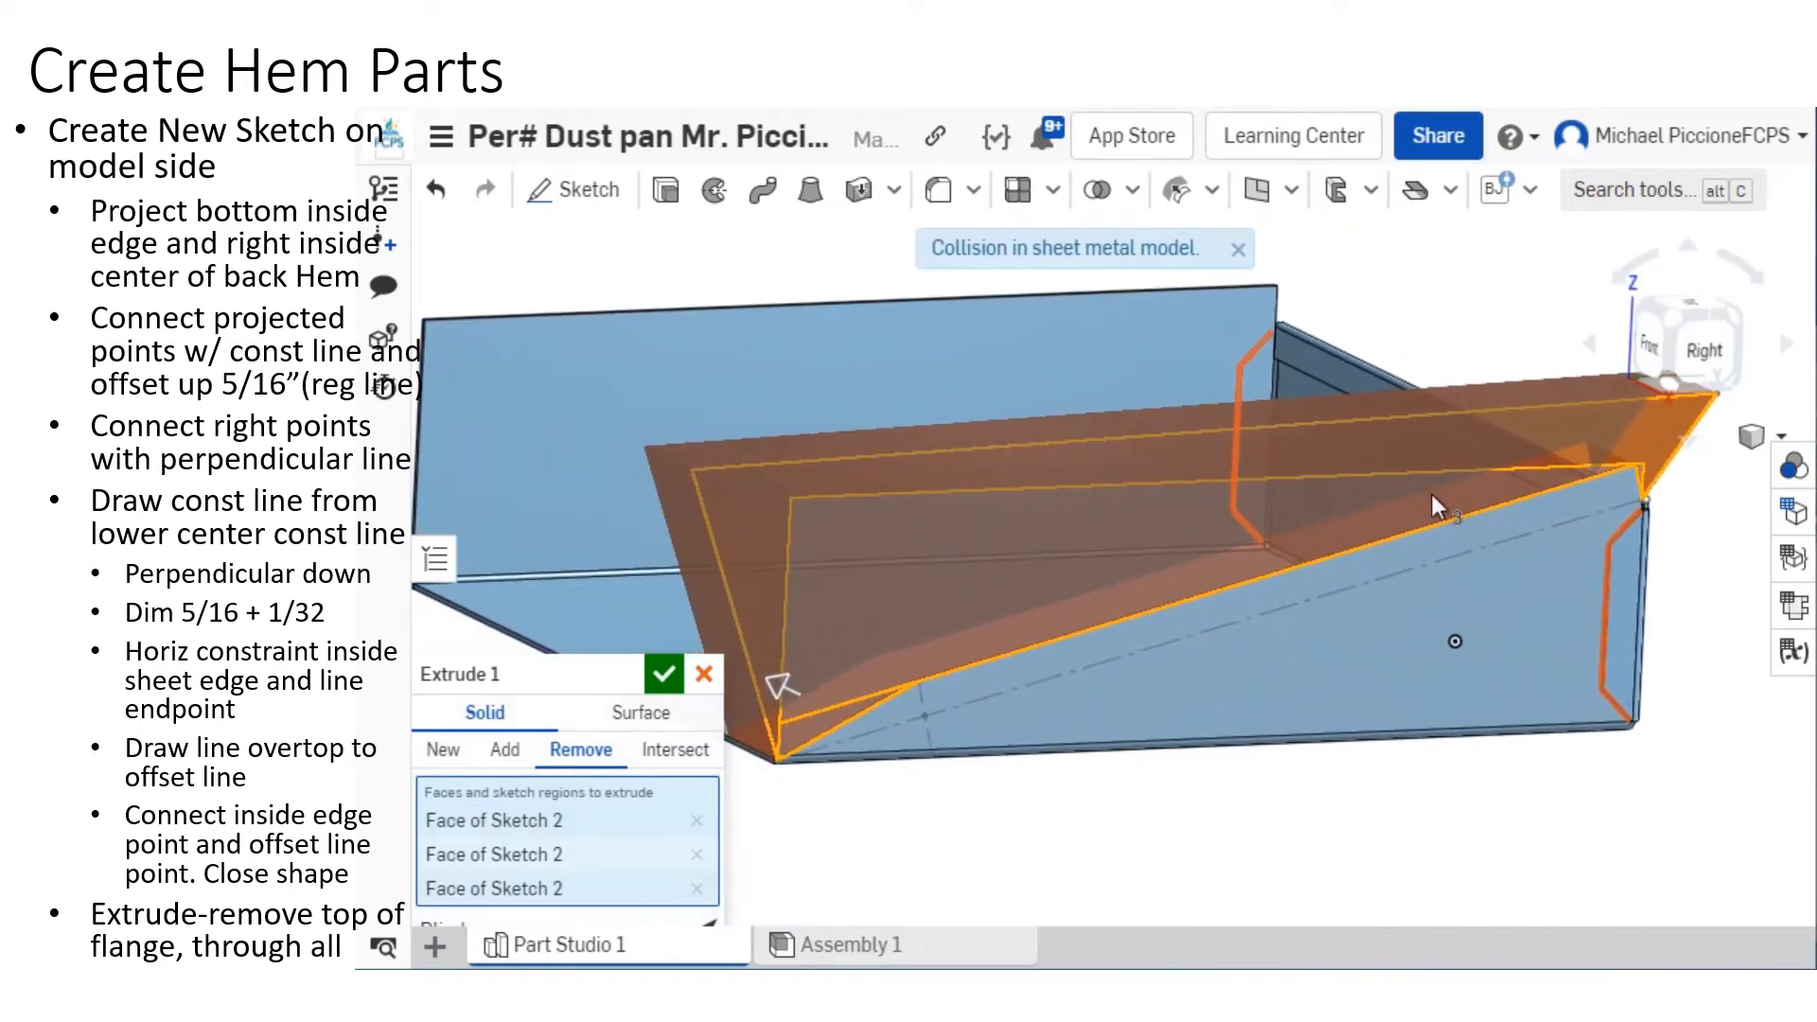
{"action": "scroll", "coordinate": [1431, 496], "scroll_direction": "down", "scroll_amount": 2}
Extend the blind removal to a depth of 8.76 in across the opposite flange and complete the cut.
{"action": "left_click_drag", "start_coordinate": [882, 656], "coordinate": [494, 456]}
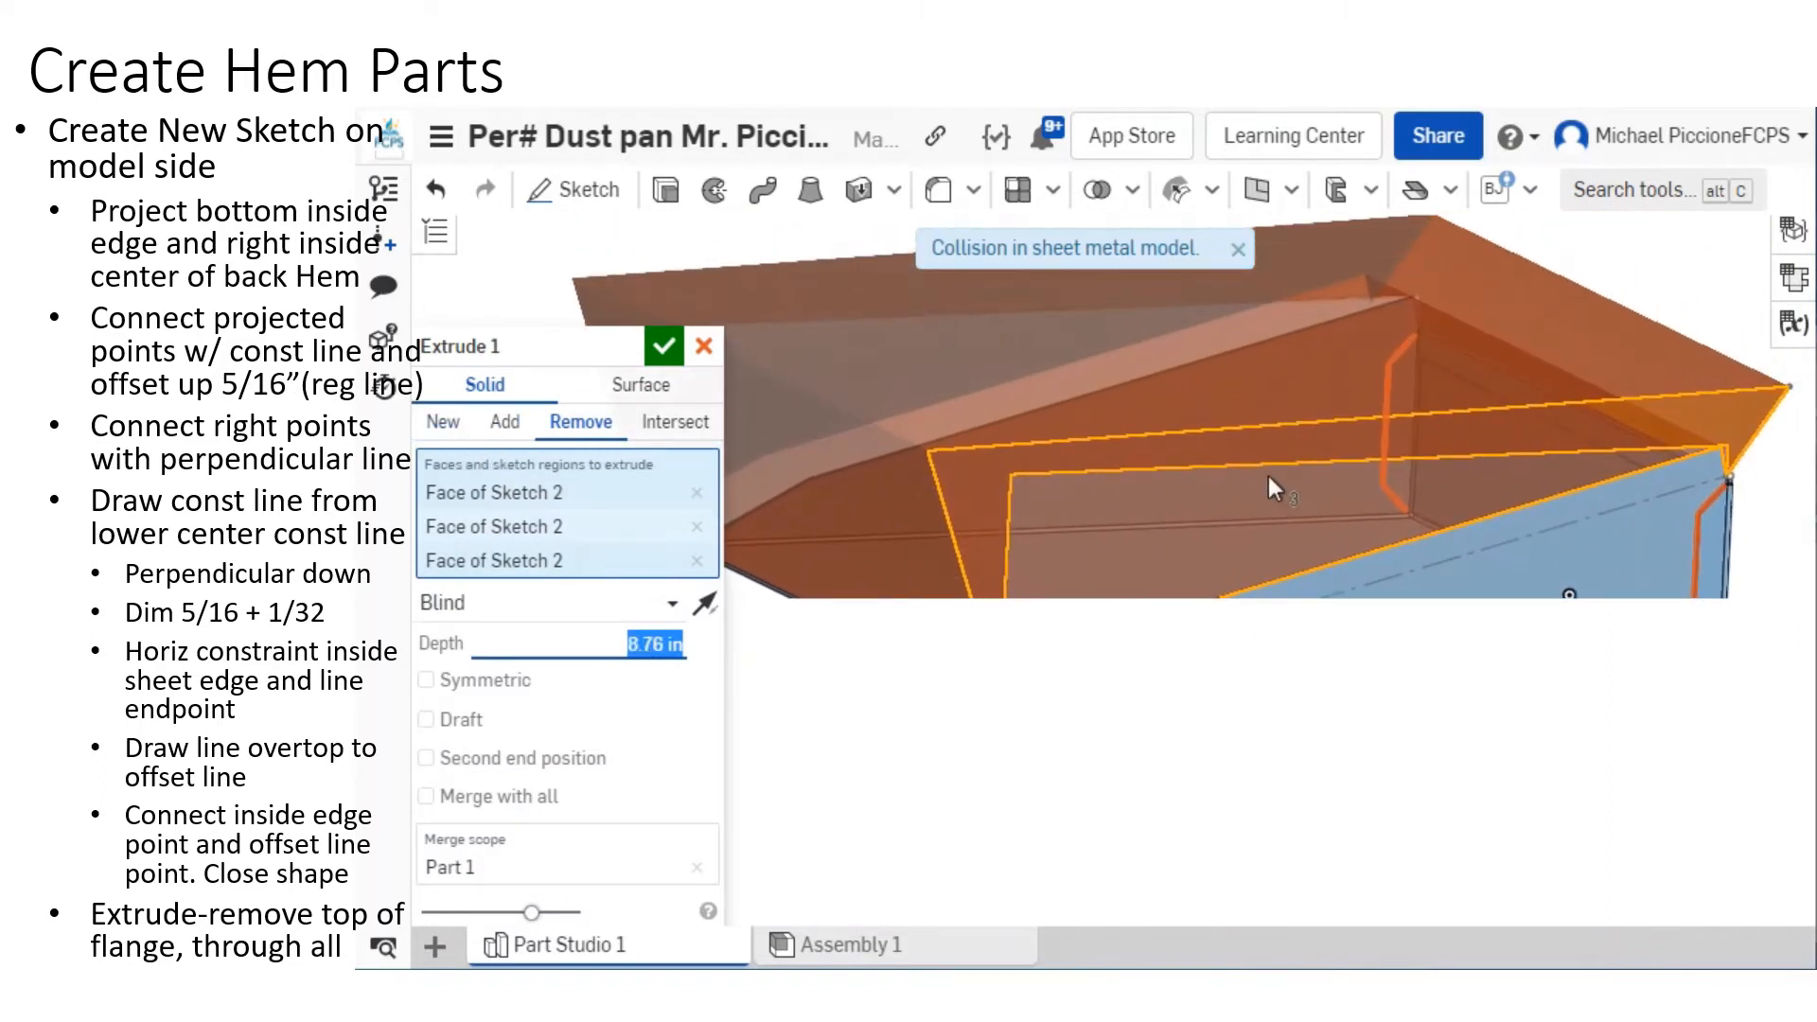
{"action": "scroll", "coordinate": [1270, 475], "scroll_direction": "down", "scroll_amount": 2}
{"action": "scroll", "coordinate": [1319, 388], "scroll_direction": "down", "scroll_amount": 2}
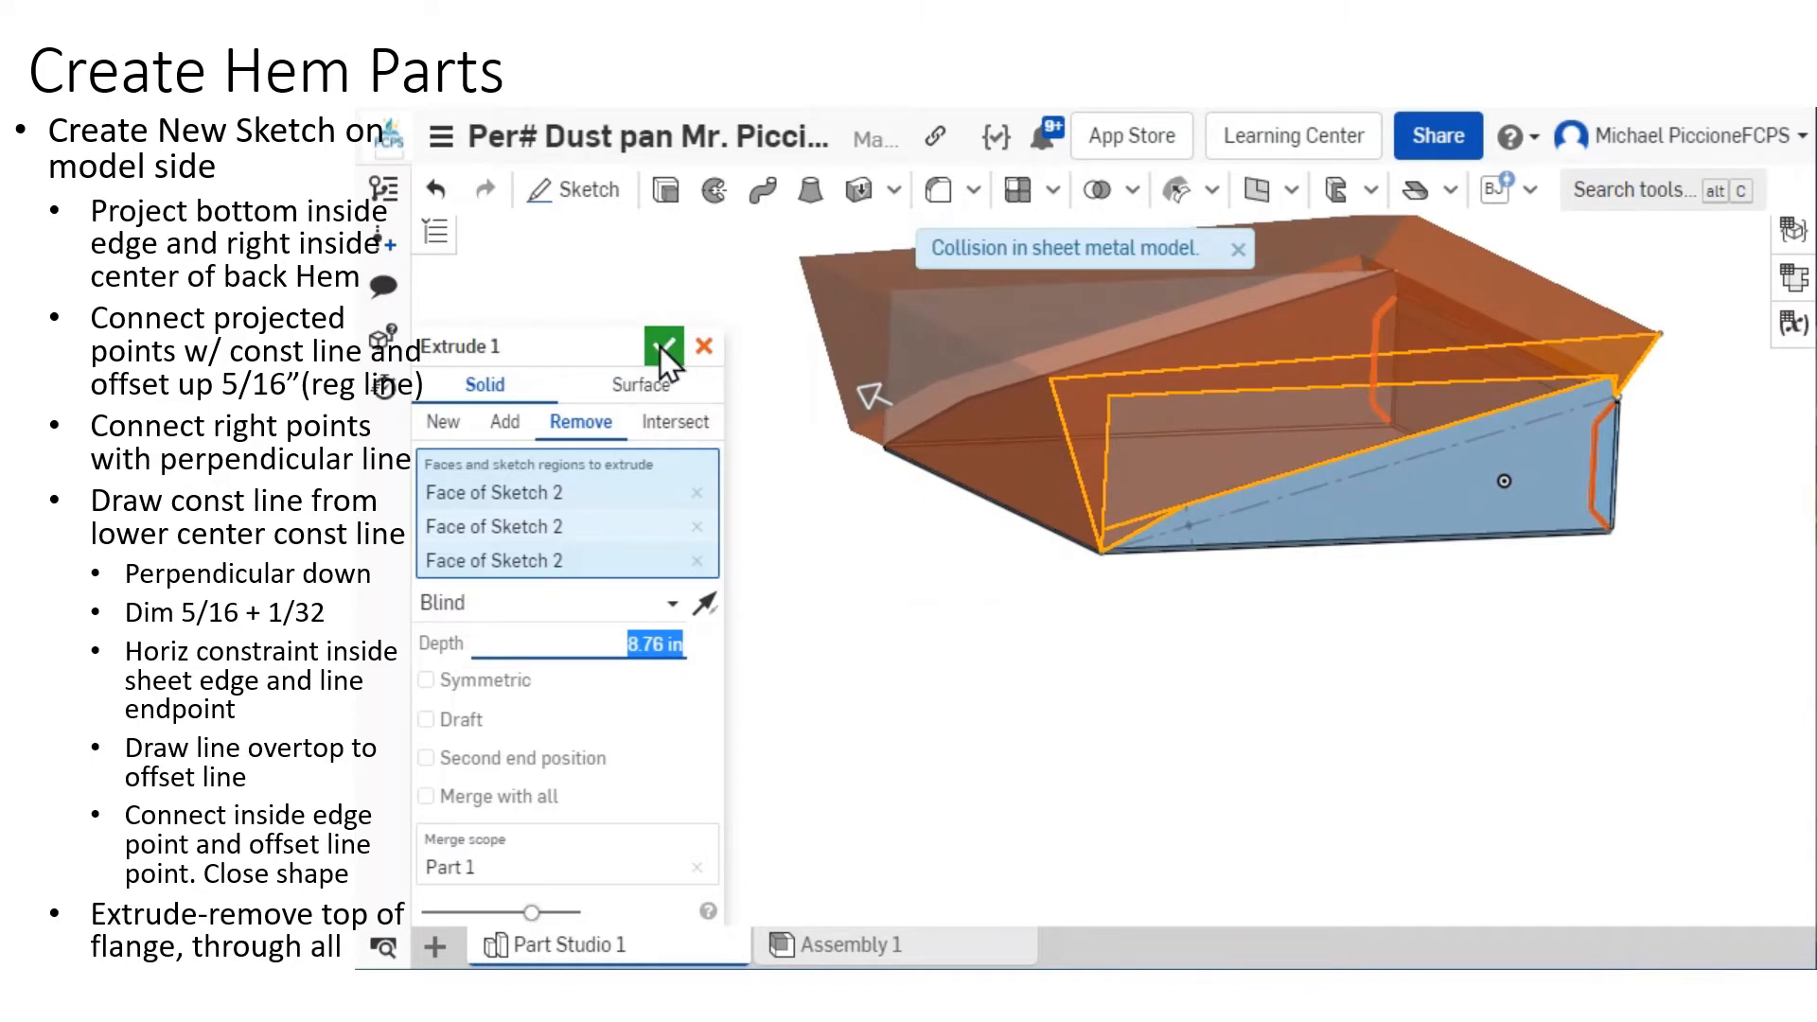
{"action": "left_click", "coordinate": [1236, 249]}
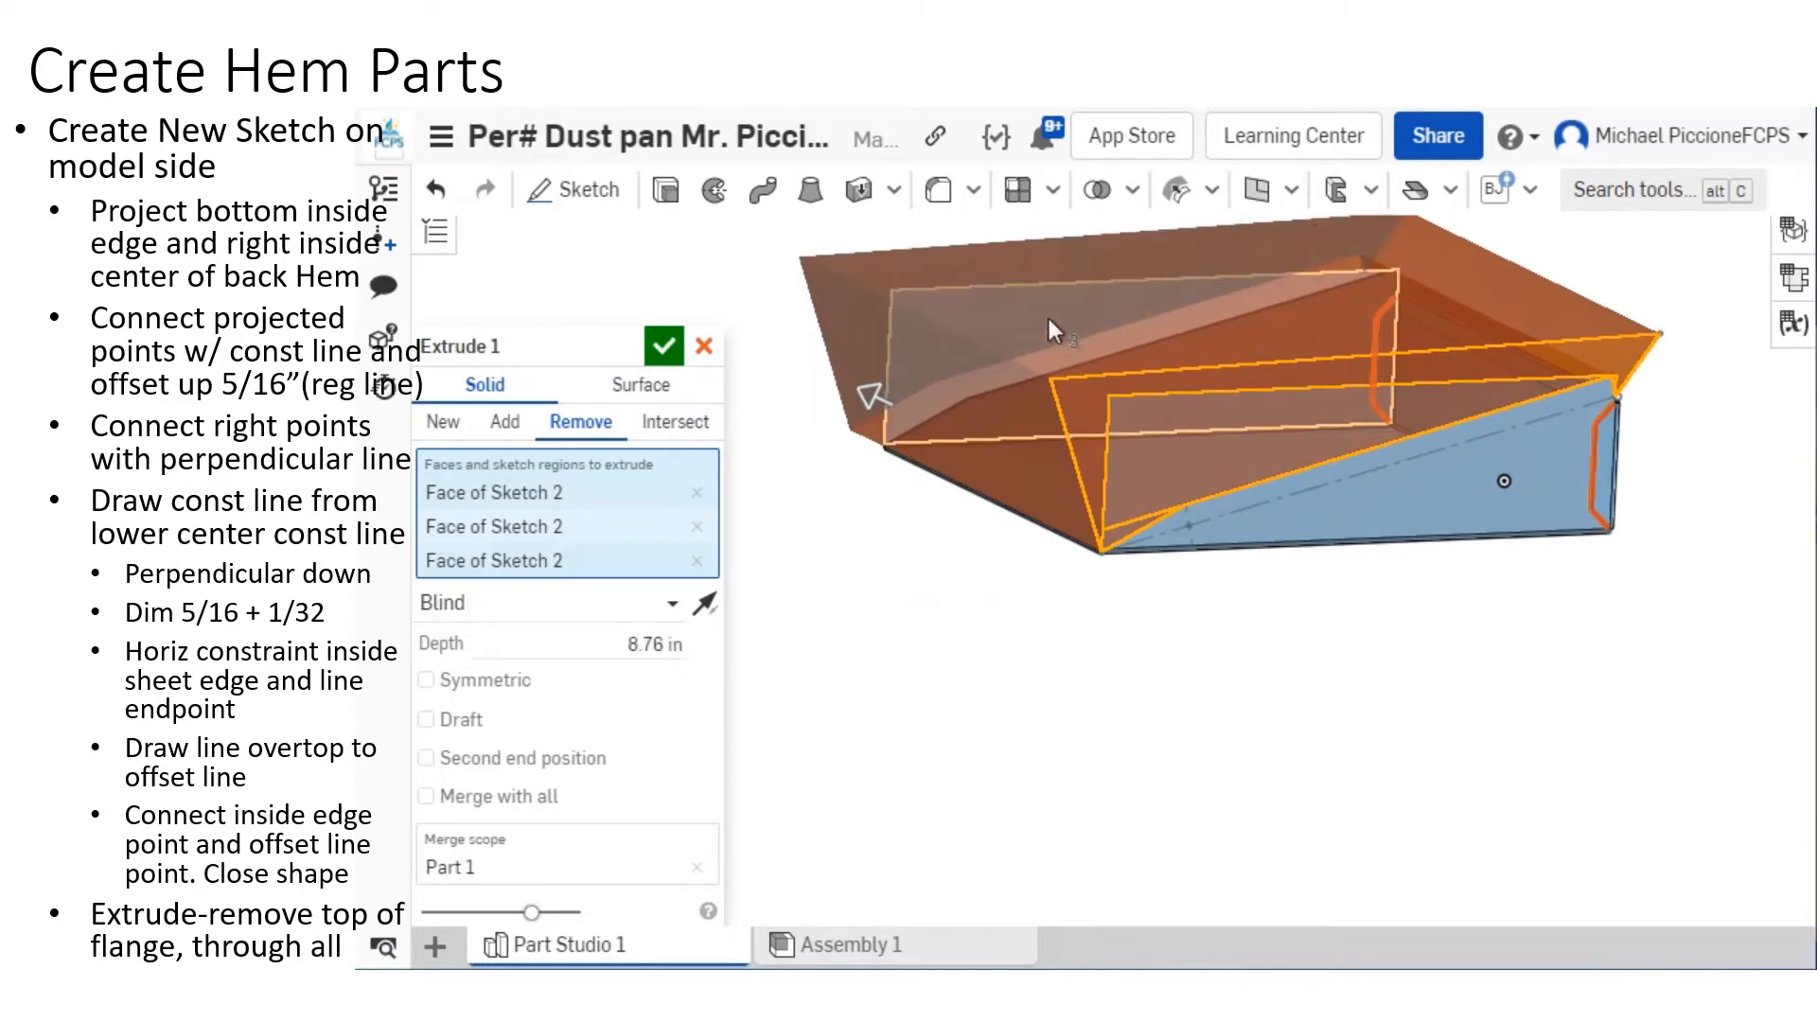
{"action": "left_click", "coordinate": [666, 348]}
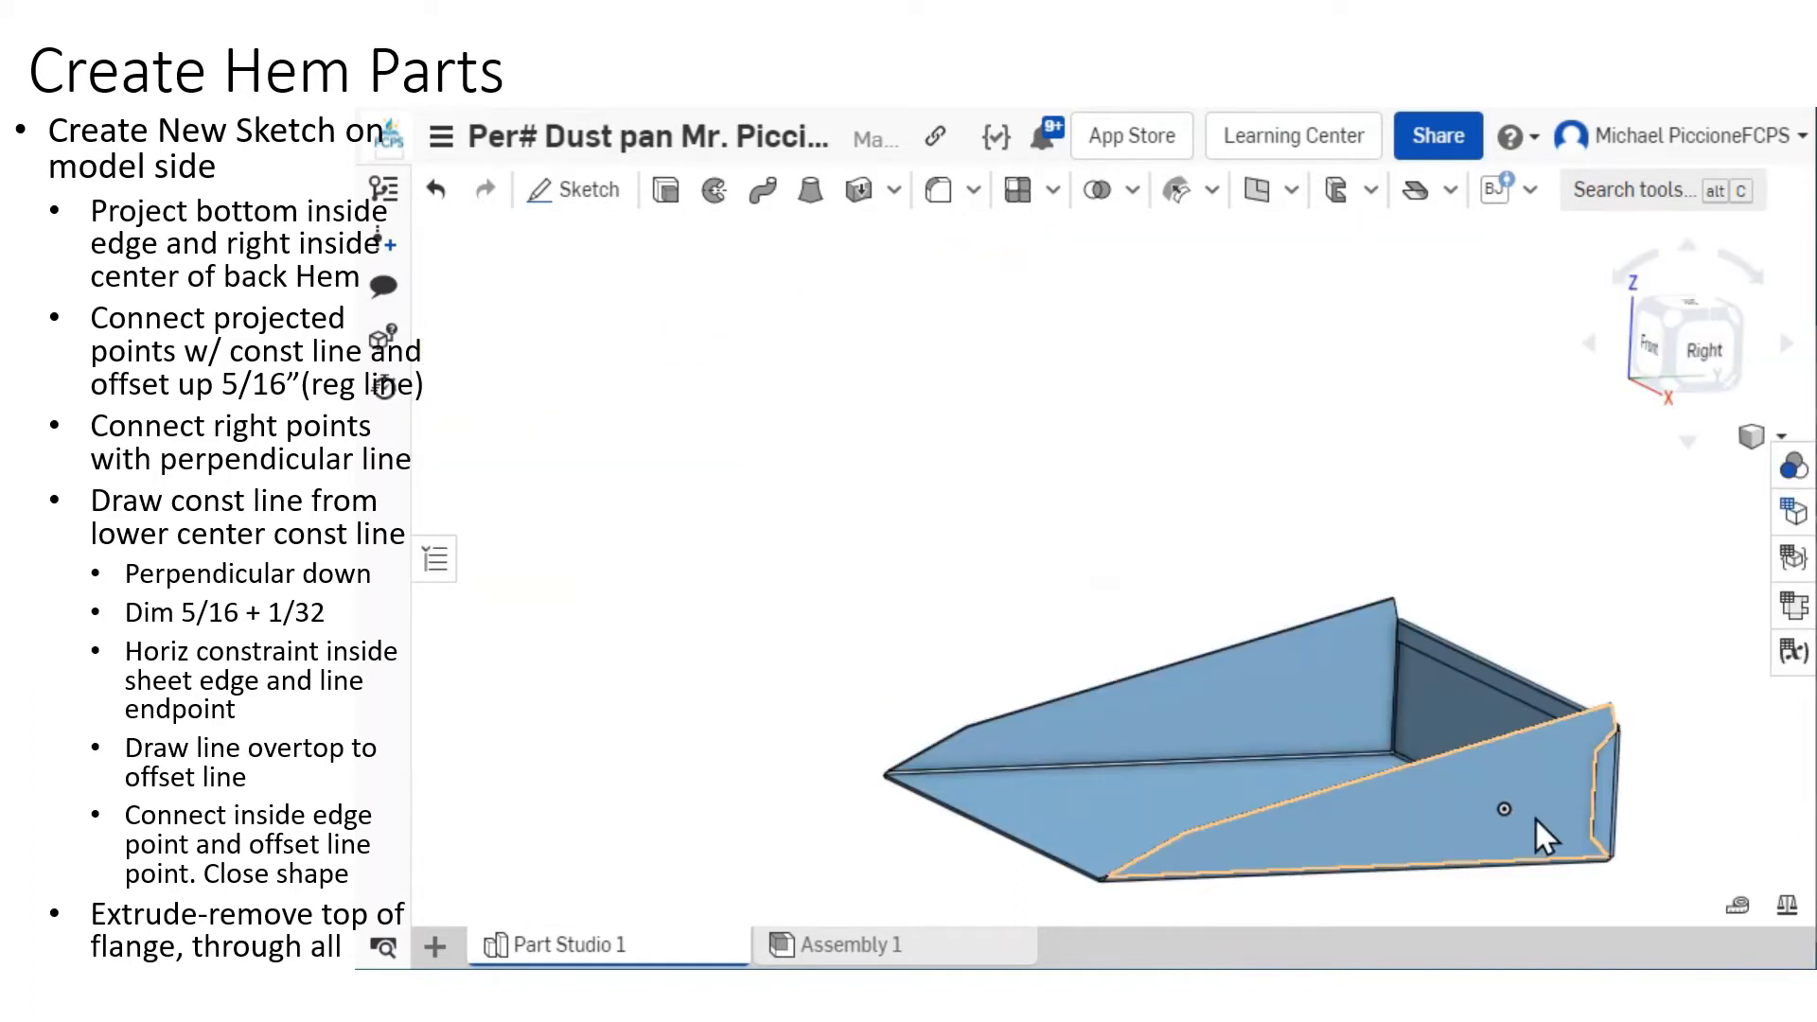
Create a new sketch on the Right plane for the handle.
{"action": "middle_click_drag", "start_coordinate": [1535, 815], "coordinate": [1326, 641]}
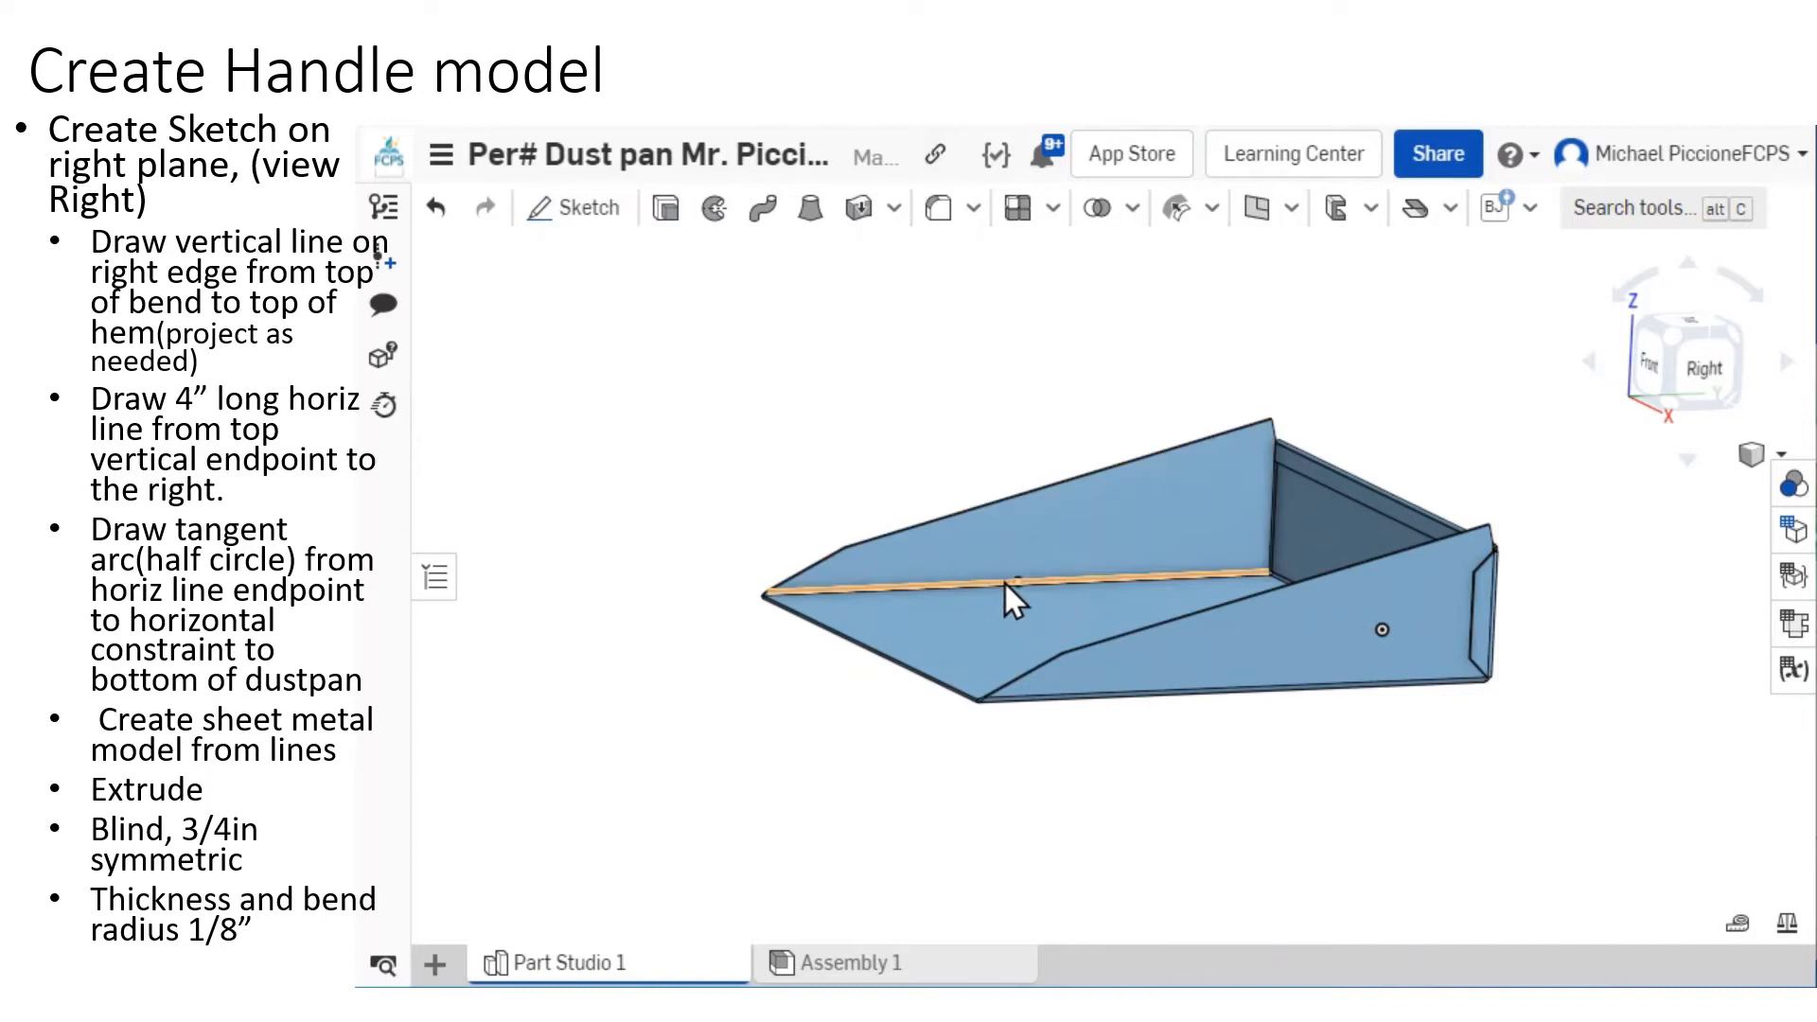
{"action": "left_click", "coordinate": [434, 582]}
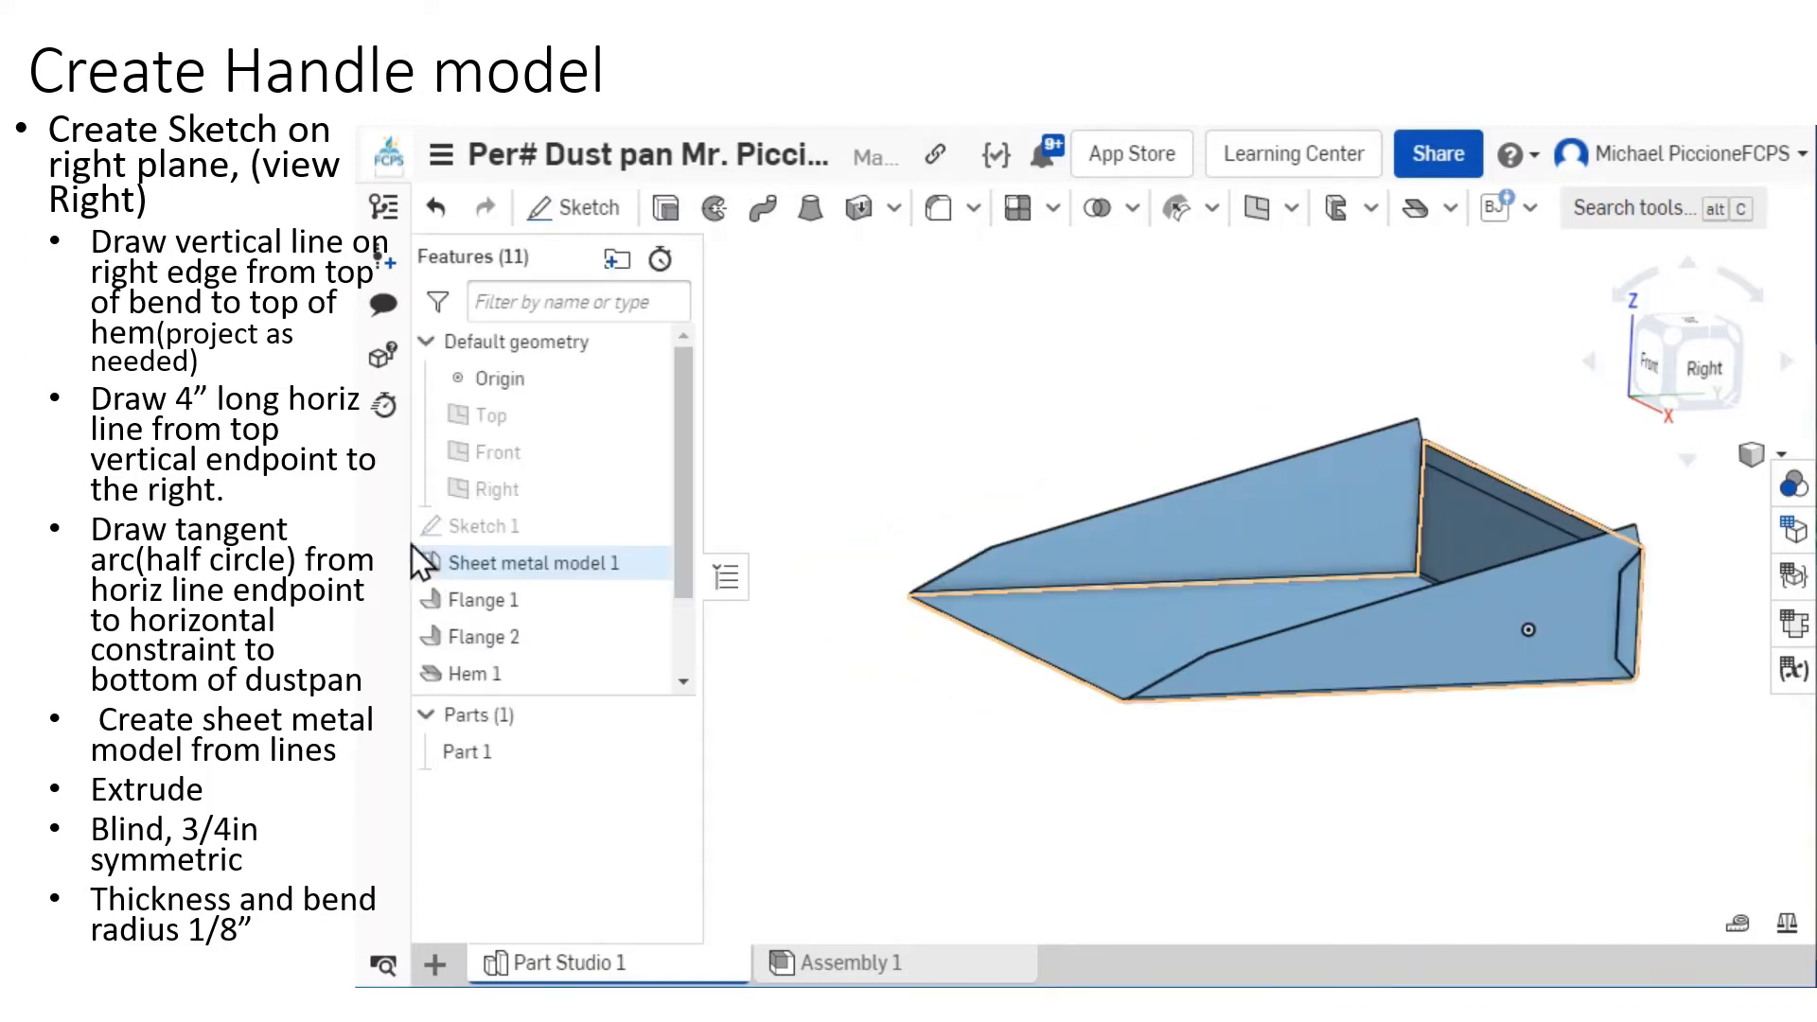
{"action": "right_click", "coordinate": [467, 486]}
{"action": "left_click", "coordinate": [559, 551]}
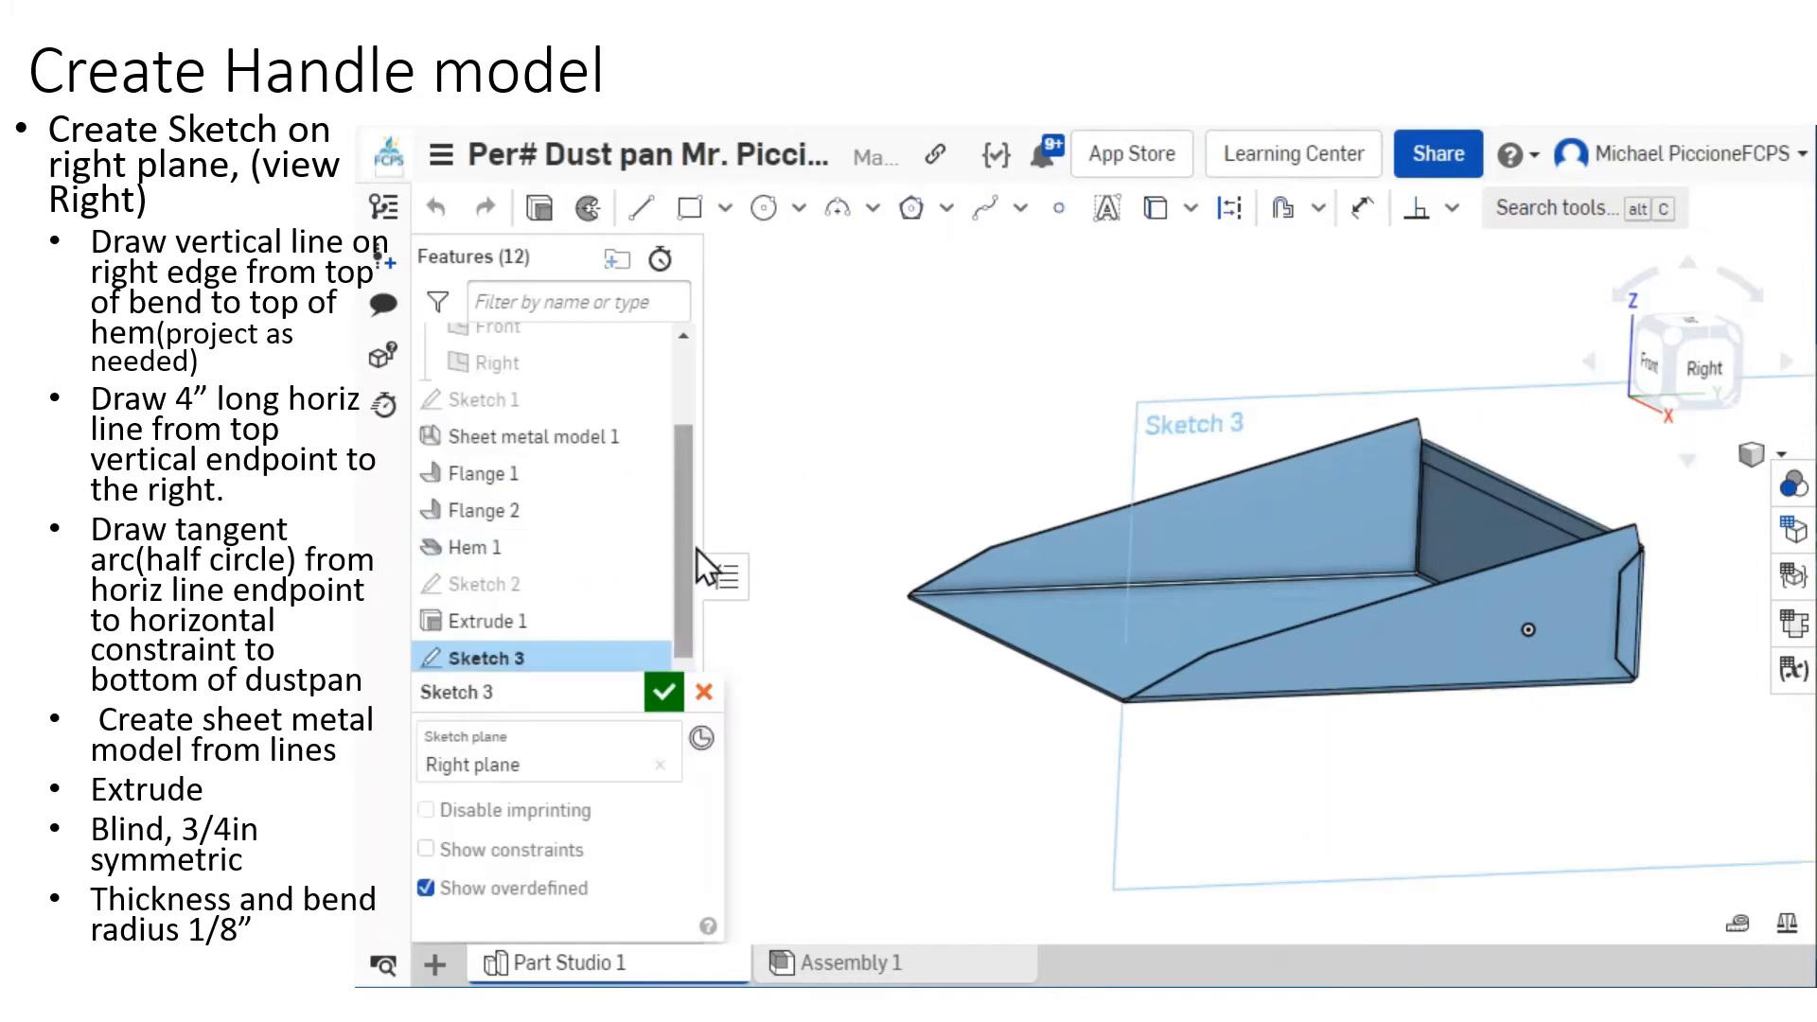
{"action": "left_click", "coordinate": [1707, 368]}
{"action": "scroll", "coordinate": [1548, 619], "scroll_direction": "down", "scroll_amount": 3}
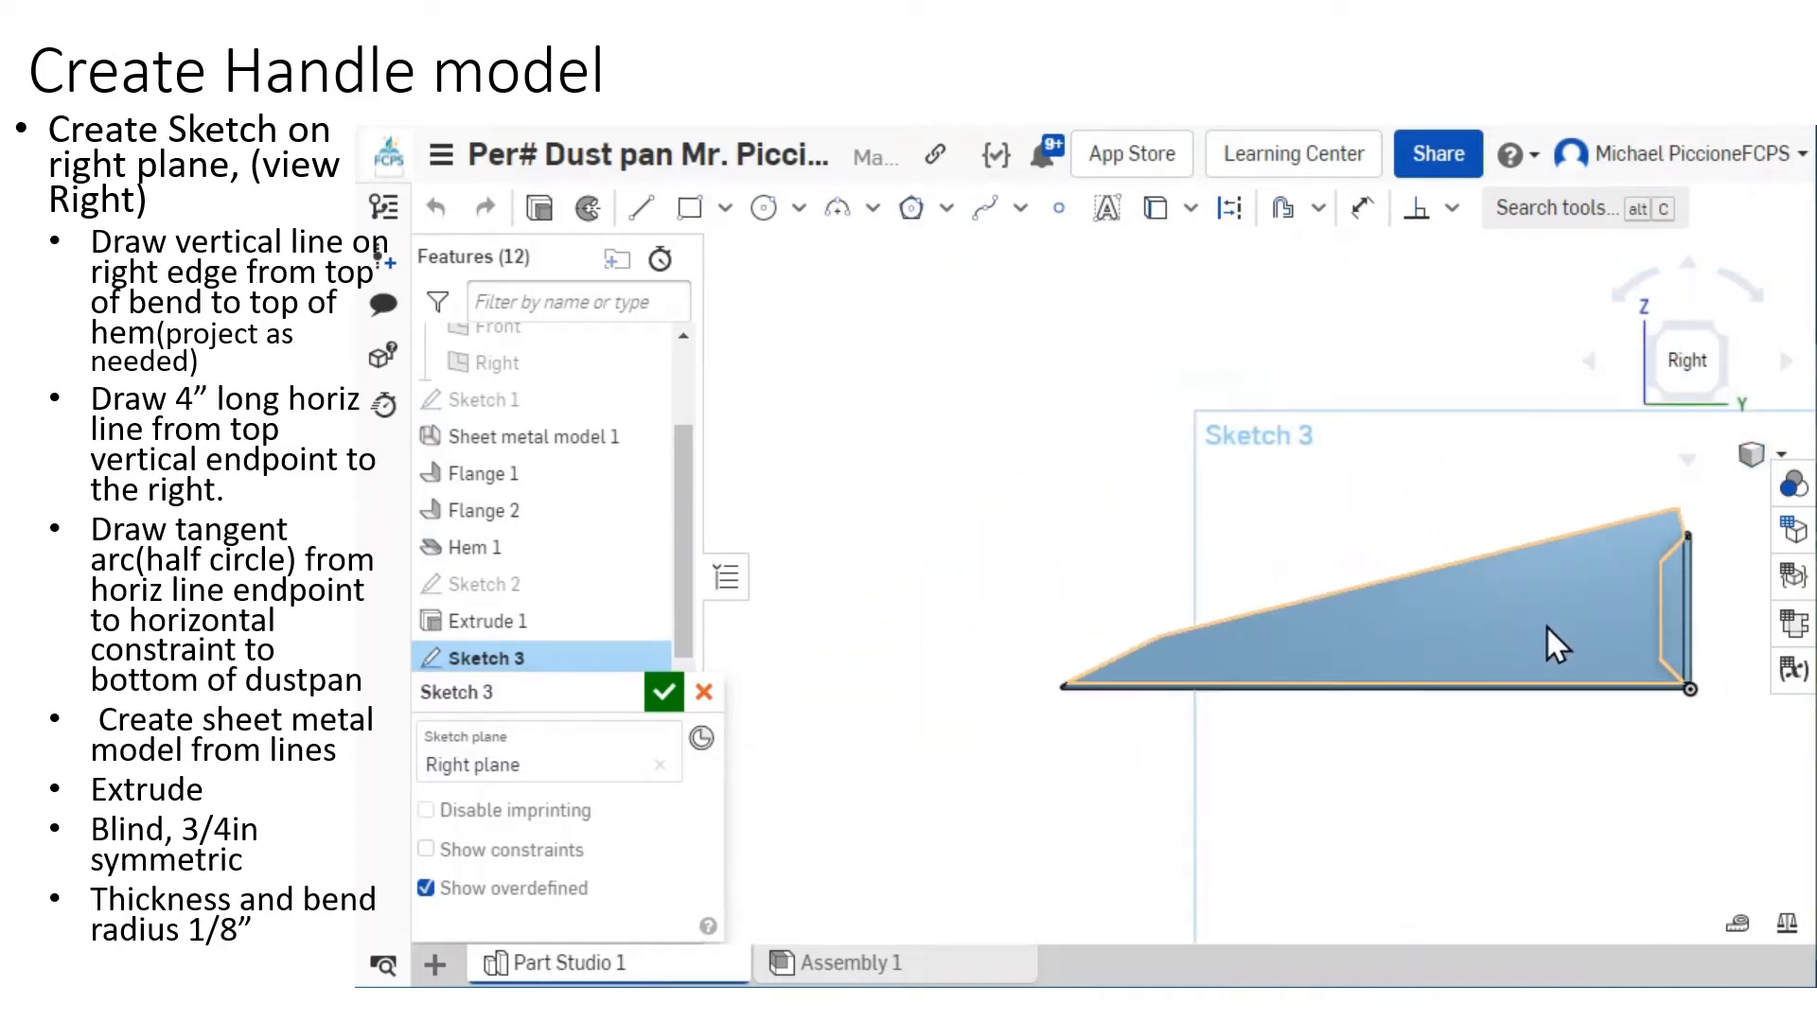
Project the top center point of the back hem into the handle sketch.
{"action": "middle_click_drag", "start_coordinate": [1546, 625], "coordinate": [1084, 579]}
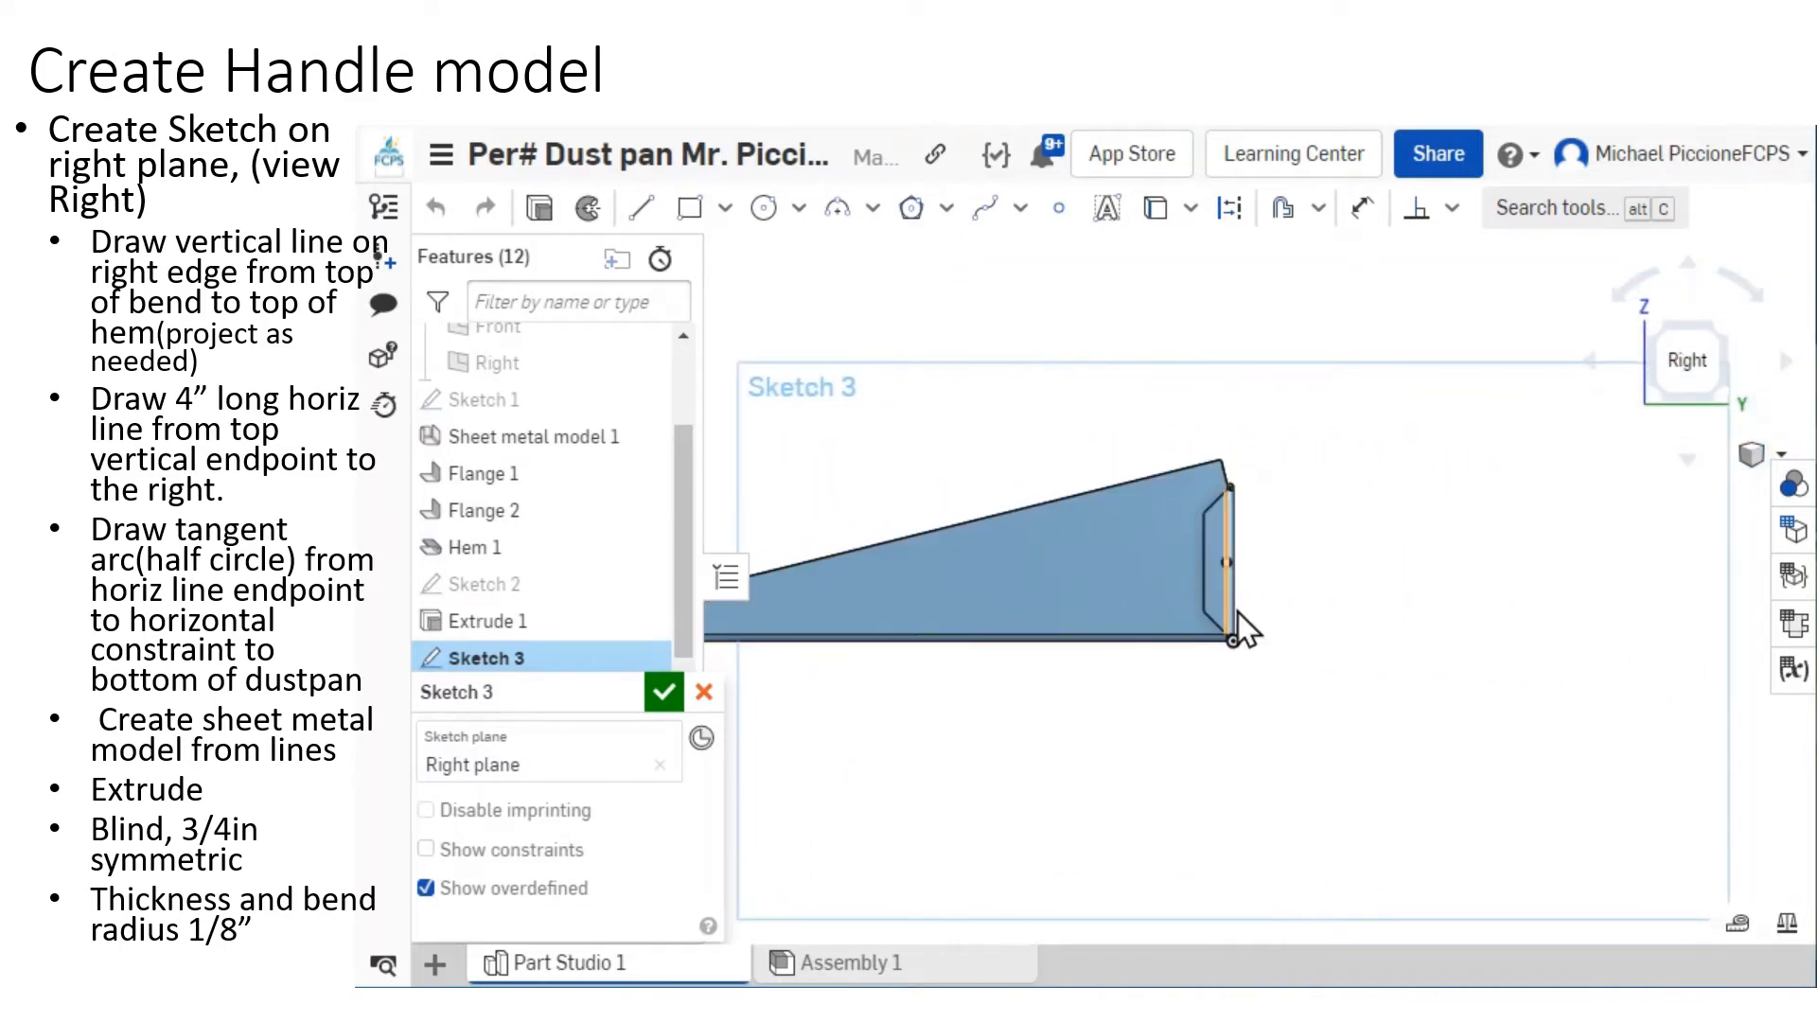
{"action": "middle_click_drag", "start_coordinate": [1356, 575], "coordinate": [1026, 564]}
{"action": "scroll", "coordinate": [1026, 564], "scroll_direction": "up", "scroll_amount": 1}
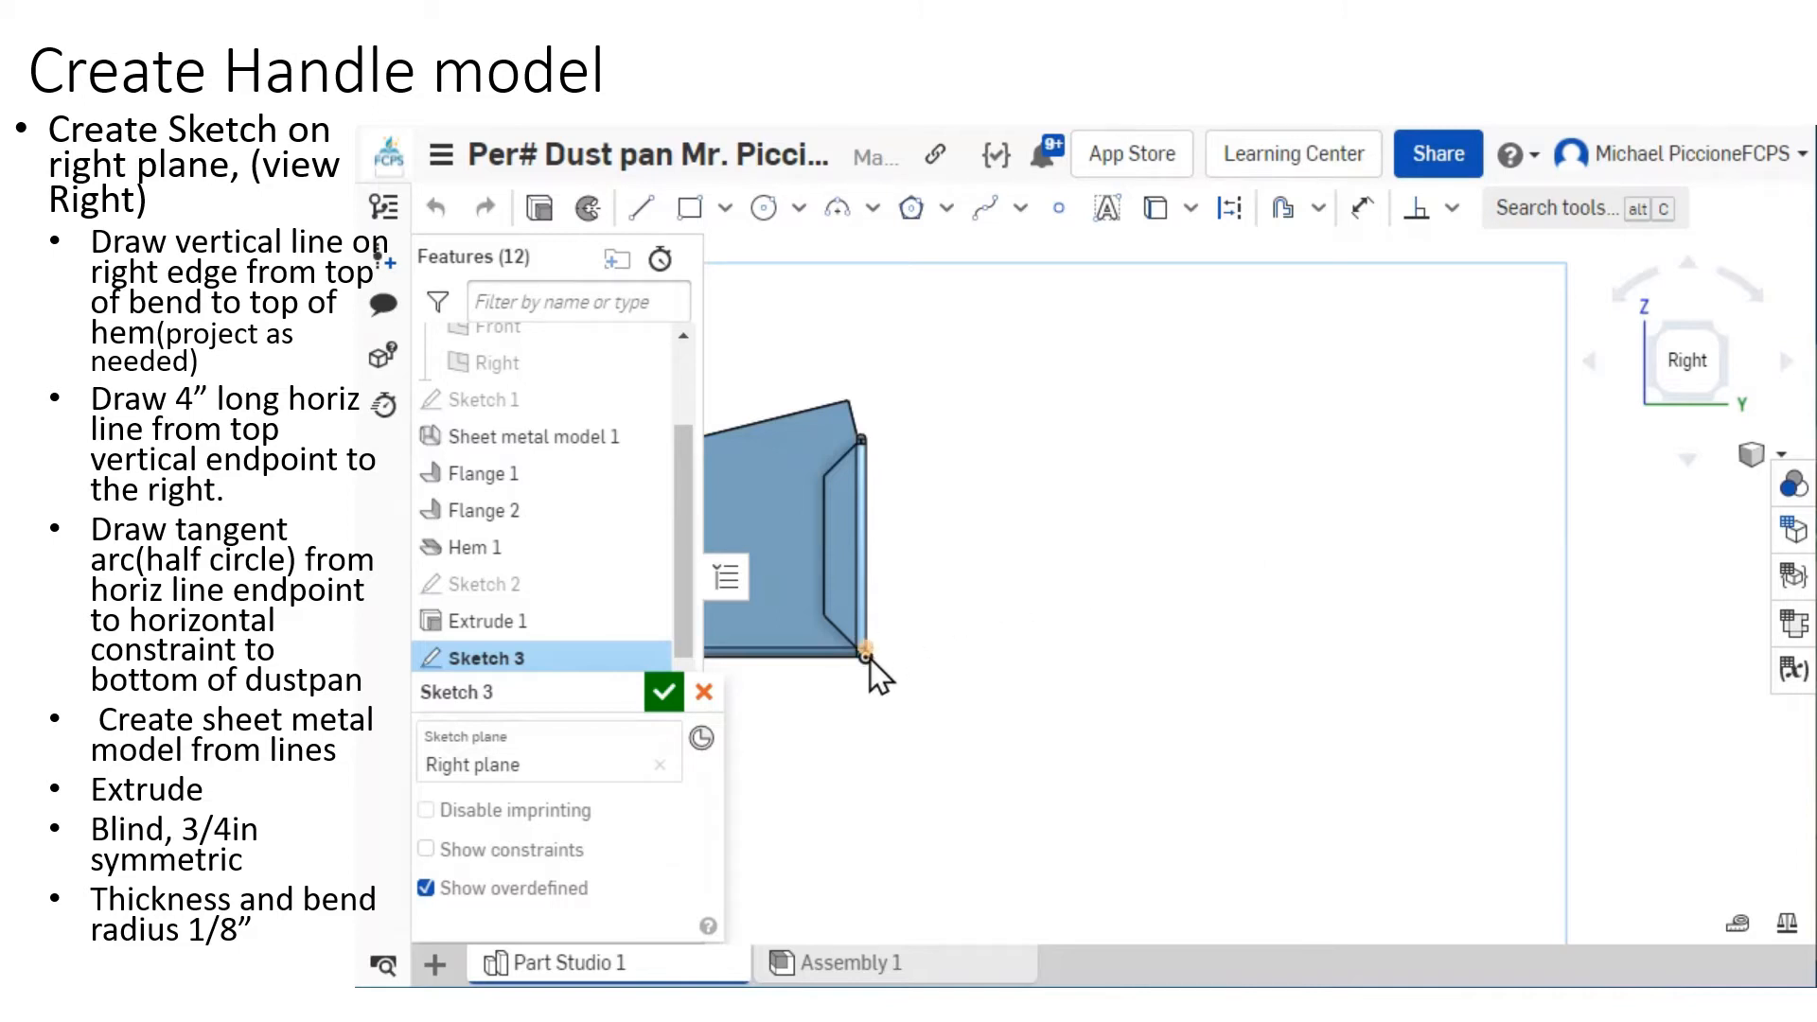
{"action": "scroll", "coordinate": [871, 656], "scroll_direction": "up", "scroll_amount": 5}
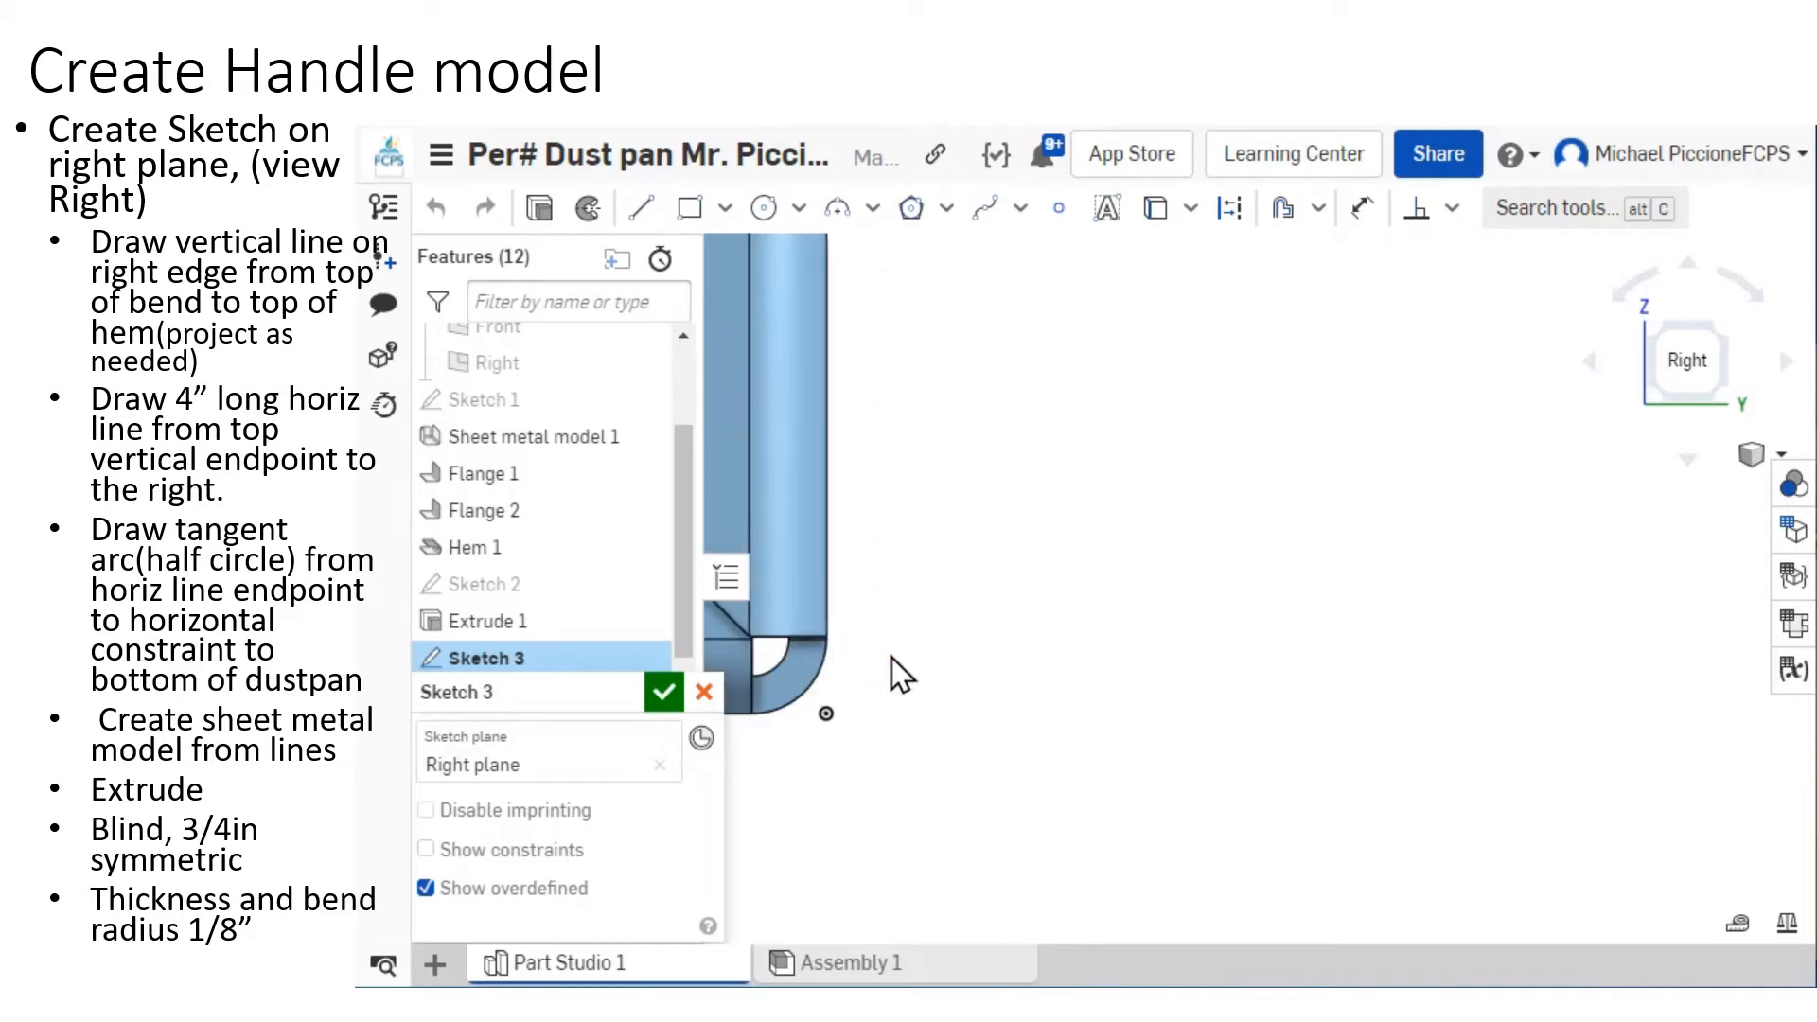
{"action": "scroll", "coordinate": [918, 625], "scroll_direction": "down", "scroll_amount": 2}
{"action": "middle_click_drag", "start_coordinate": [958, 571], "coordinate": [1037, 772]}
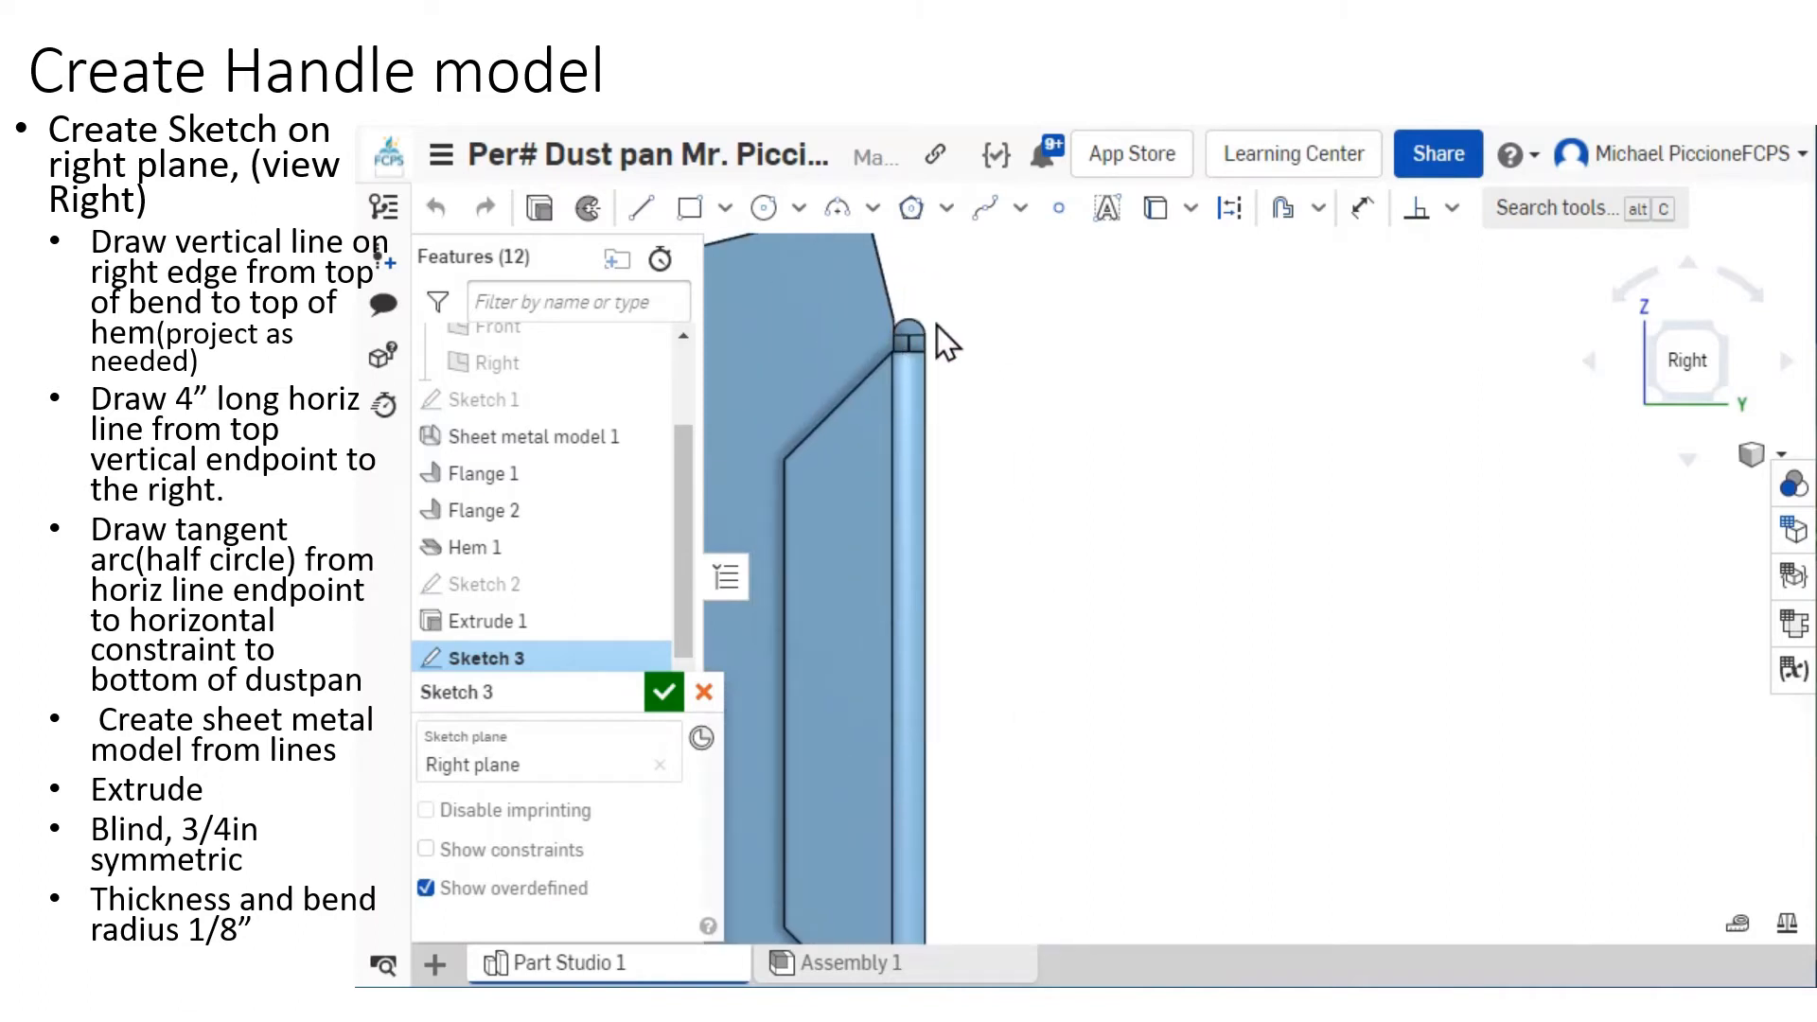
{"action": "scroll", "coordinate": [937, 326], "scroll_direction": "up", "scroll_amount": 1}
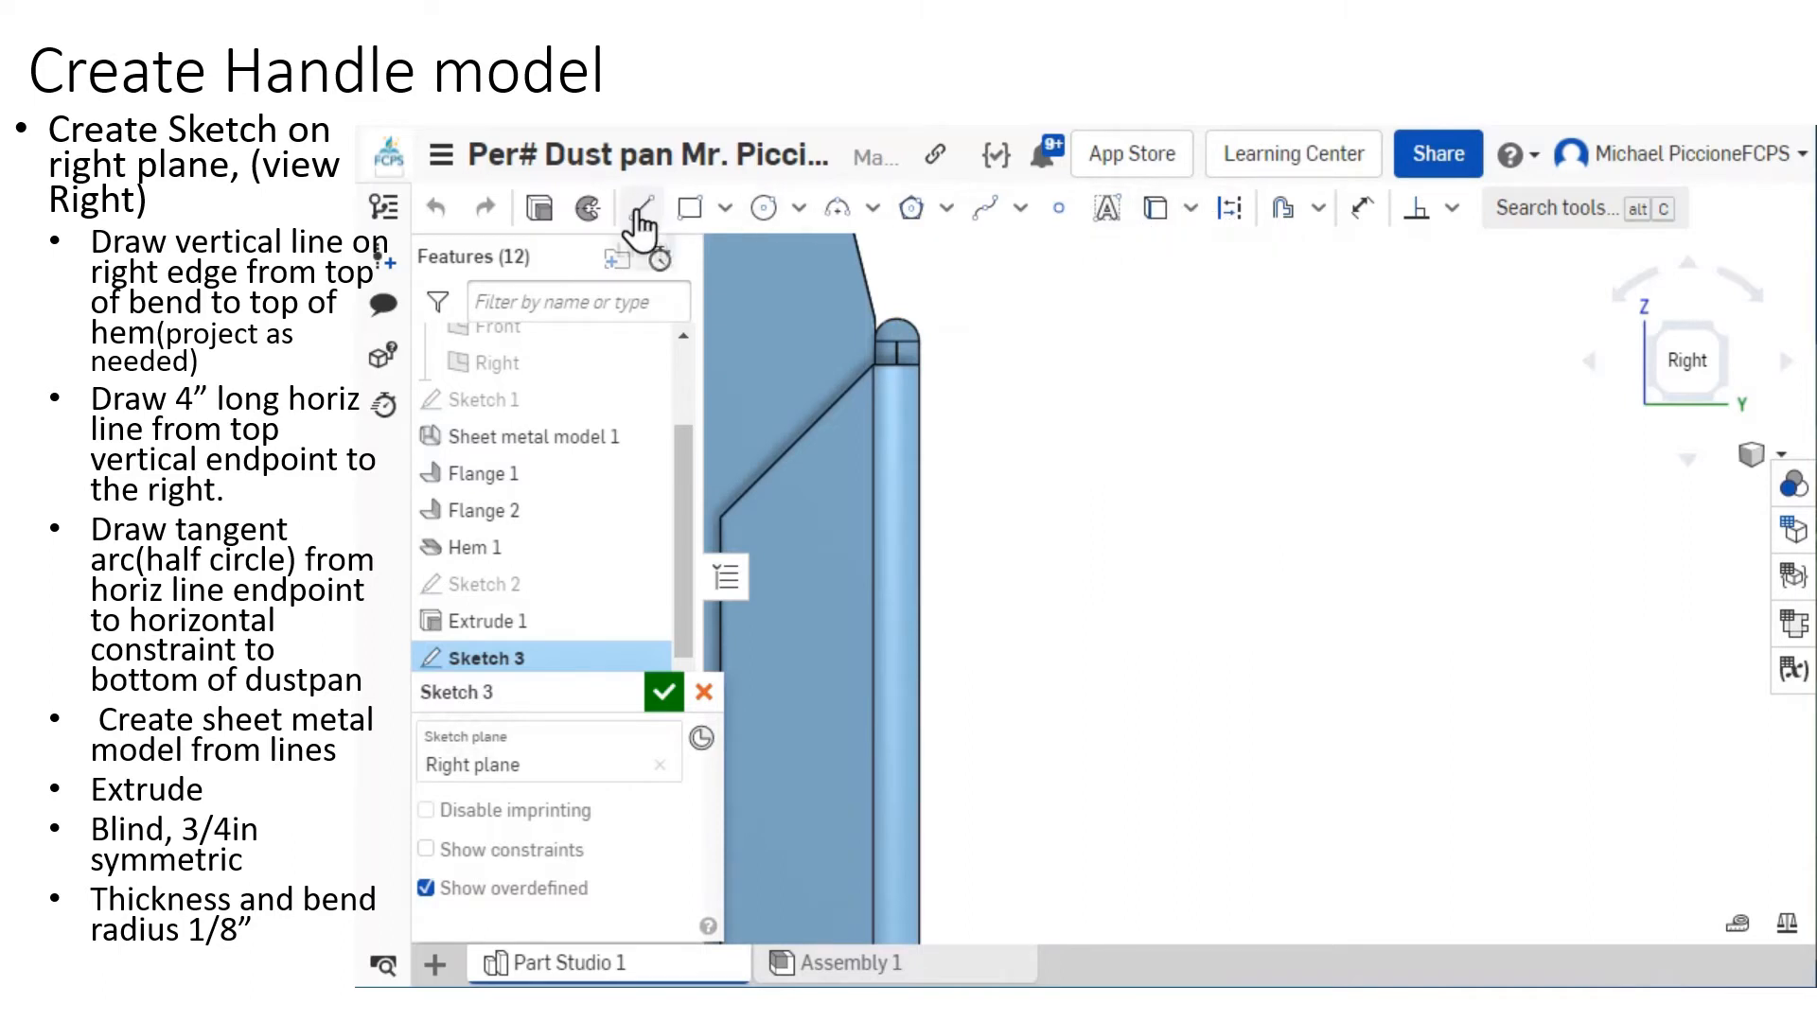
{"action": "left_click", "coordinate": [1058, 213]}
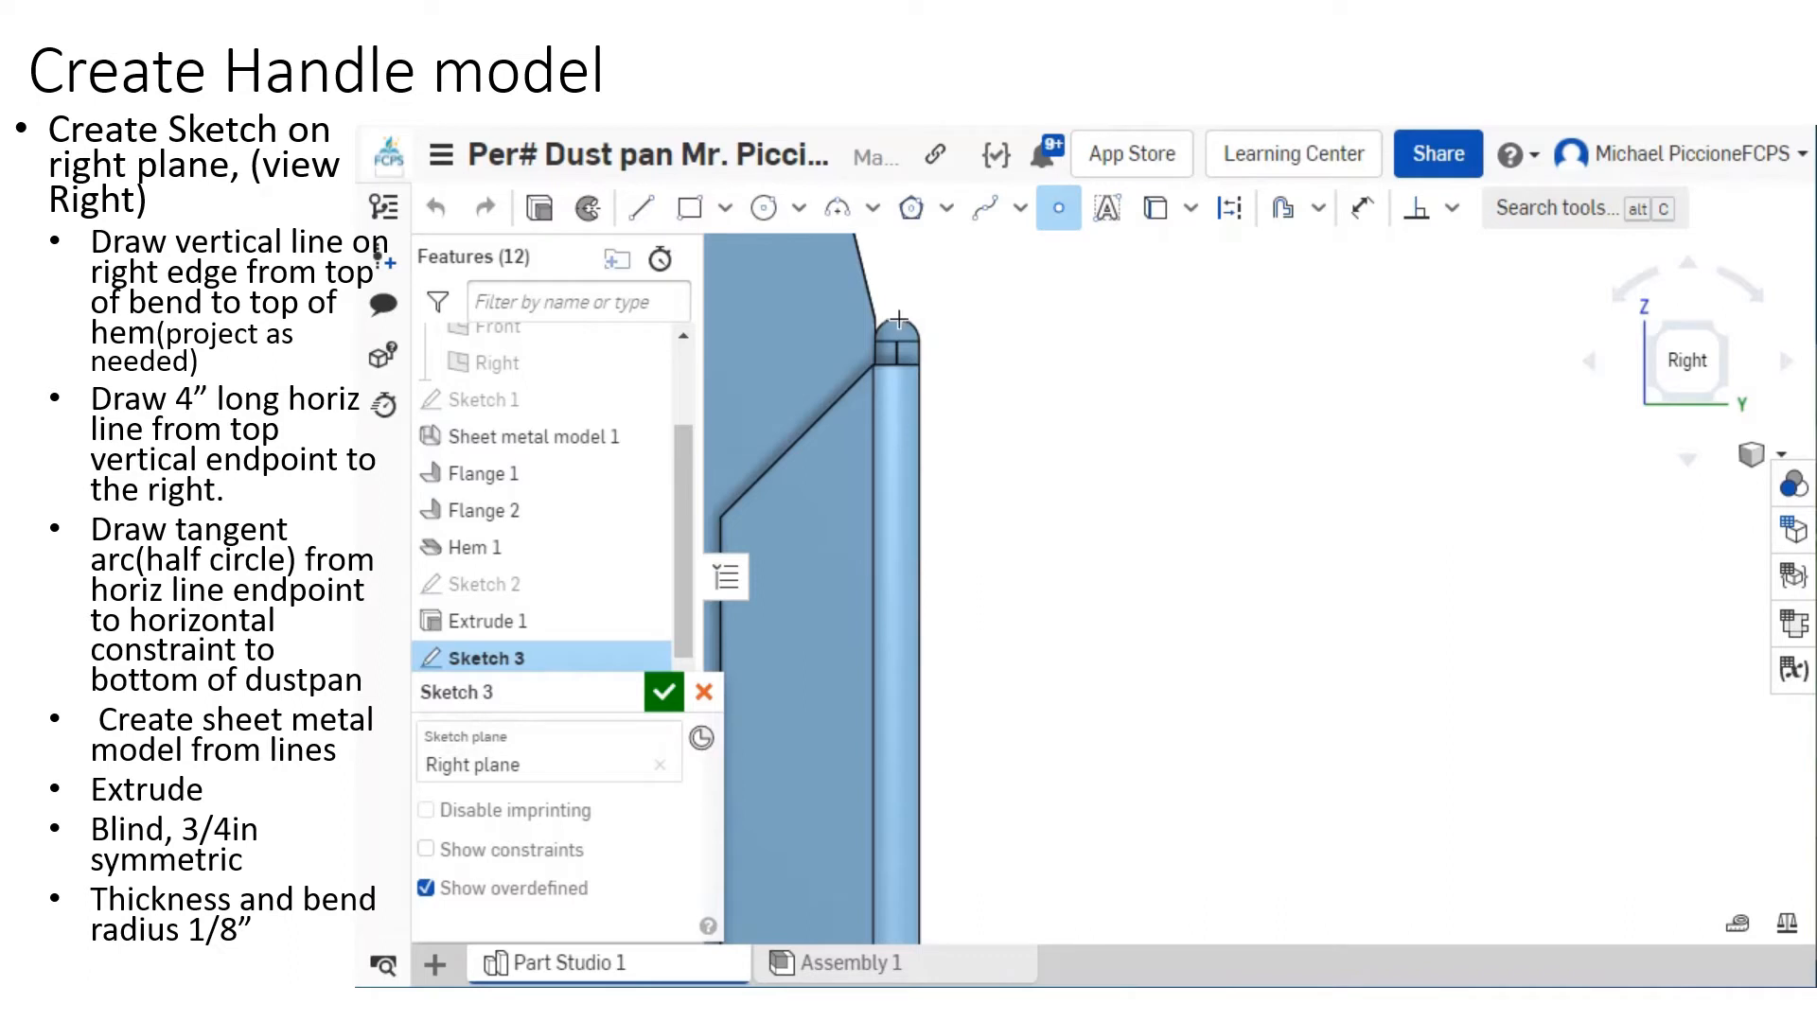
{"action": "scroll", "coordinate": [898, 327], "scroll_direction": "up", "scroll_amount": 3}
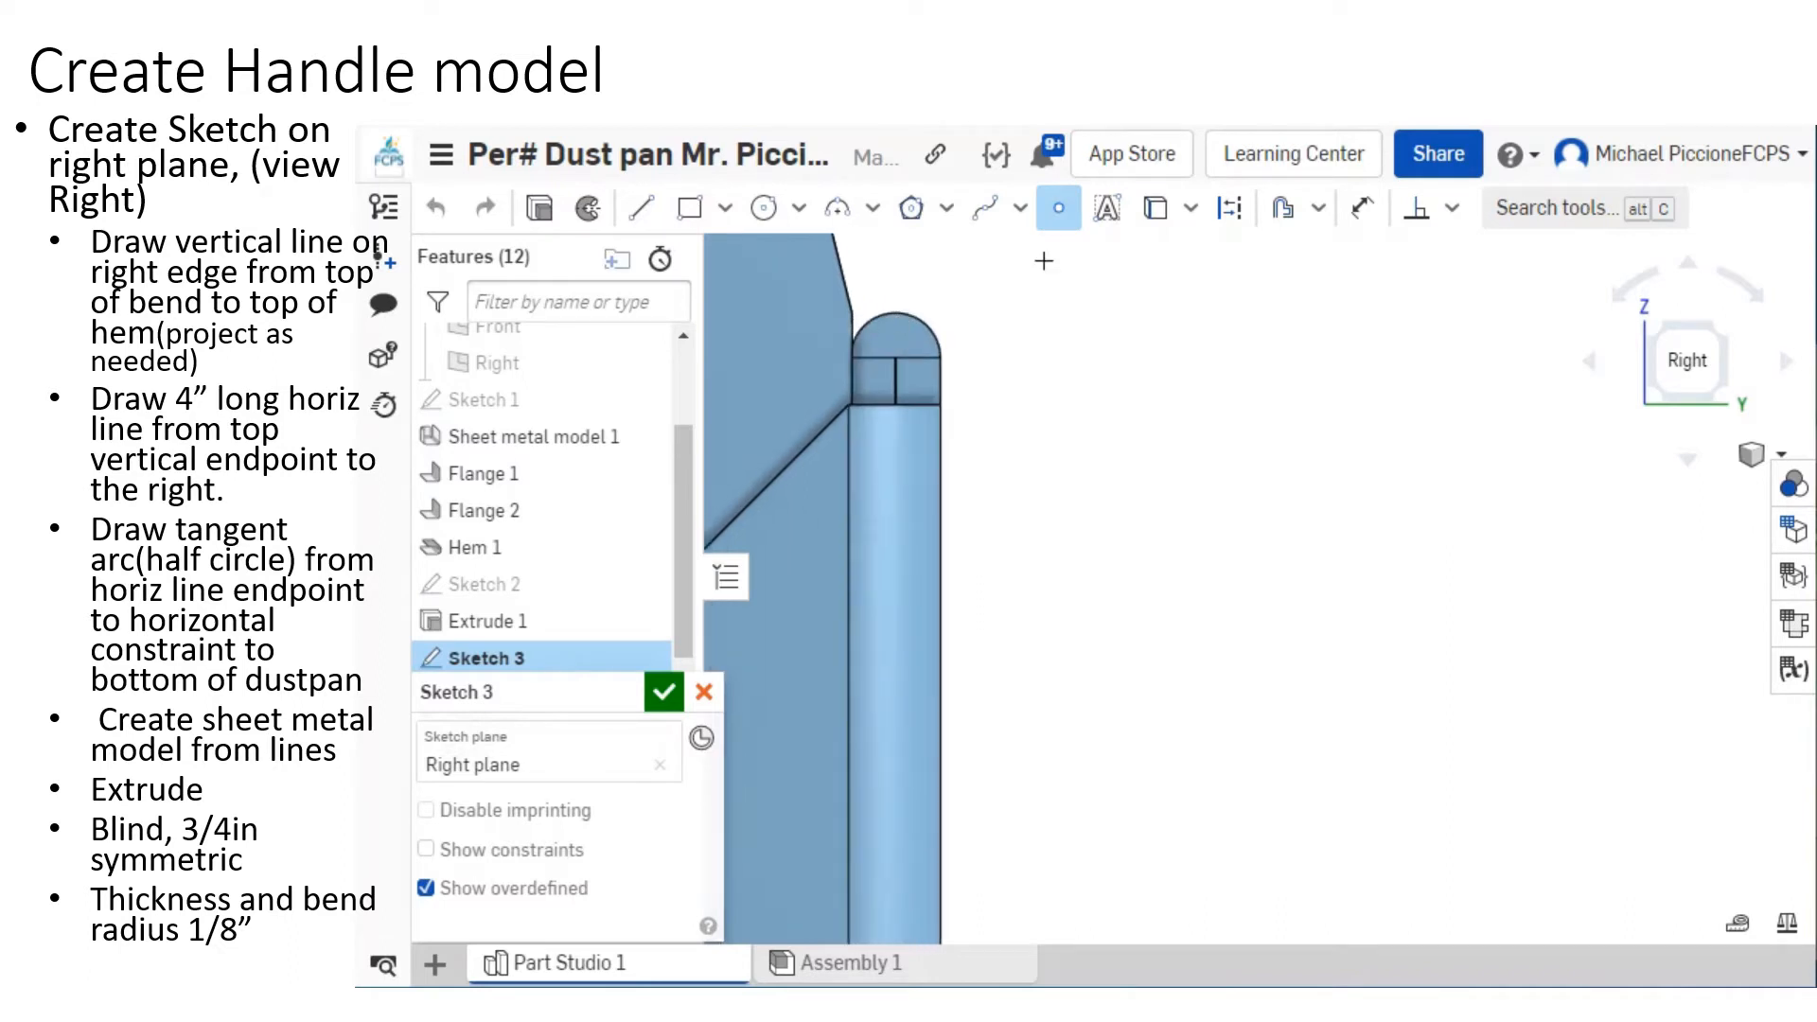
{"action": "left_click", "coordinate": [1156, 208]}
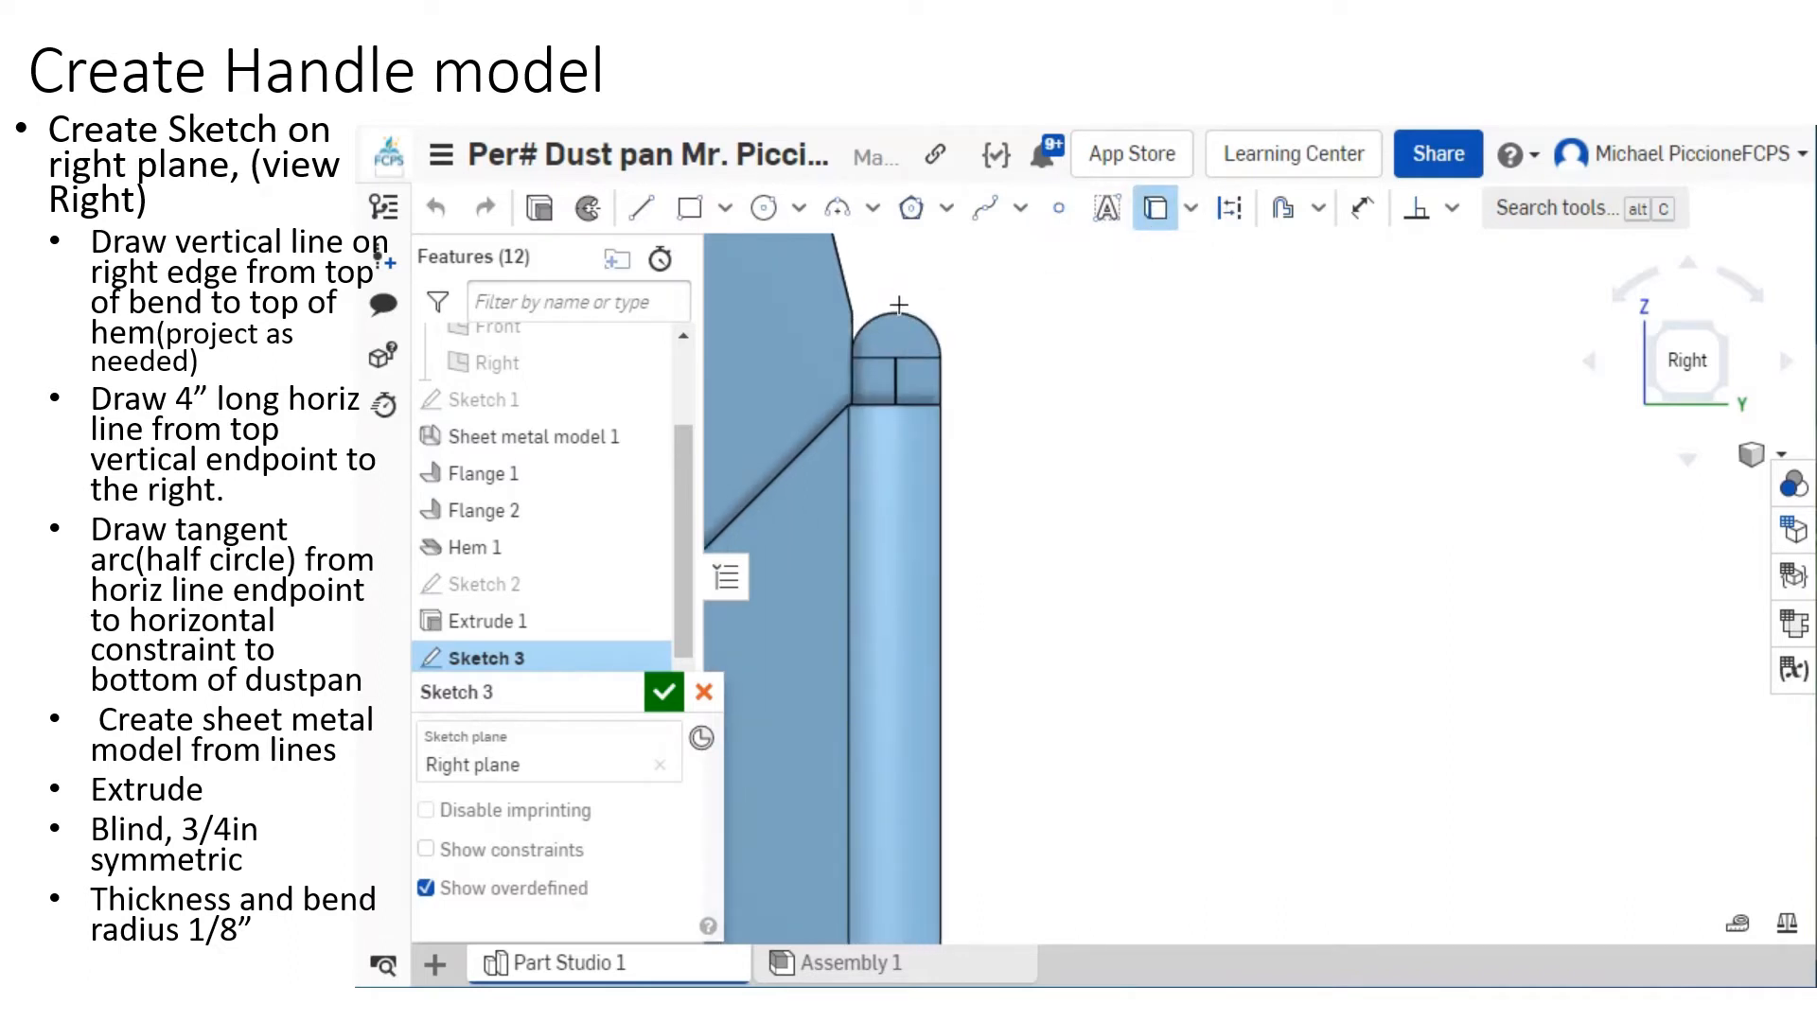
{"action": "scroll", "coordinate": [1003, 426], "scroll_direction": "down", "scroll_amount": 5}
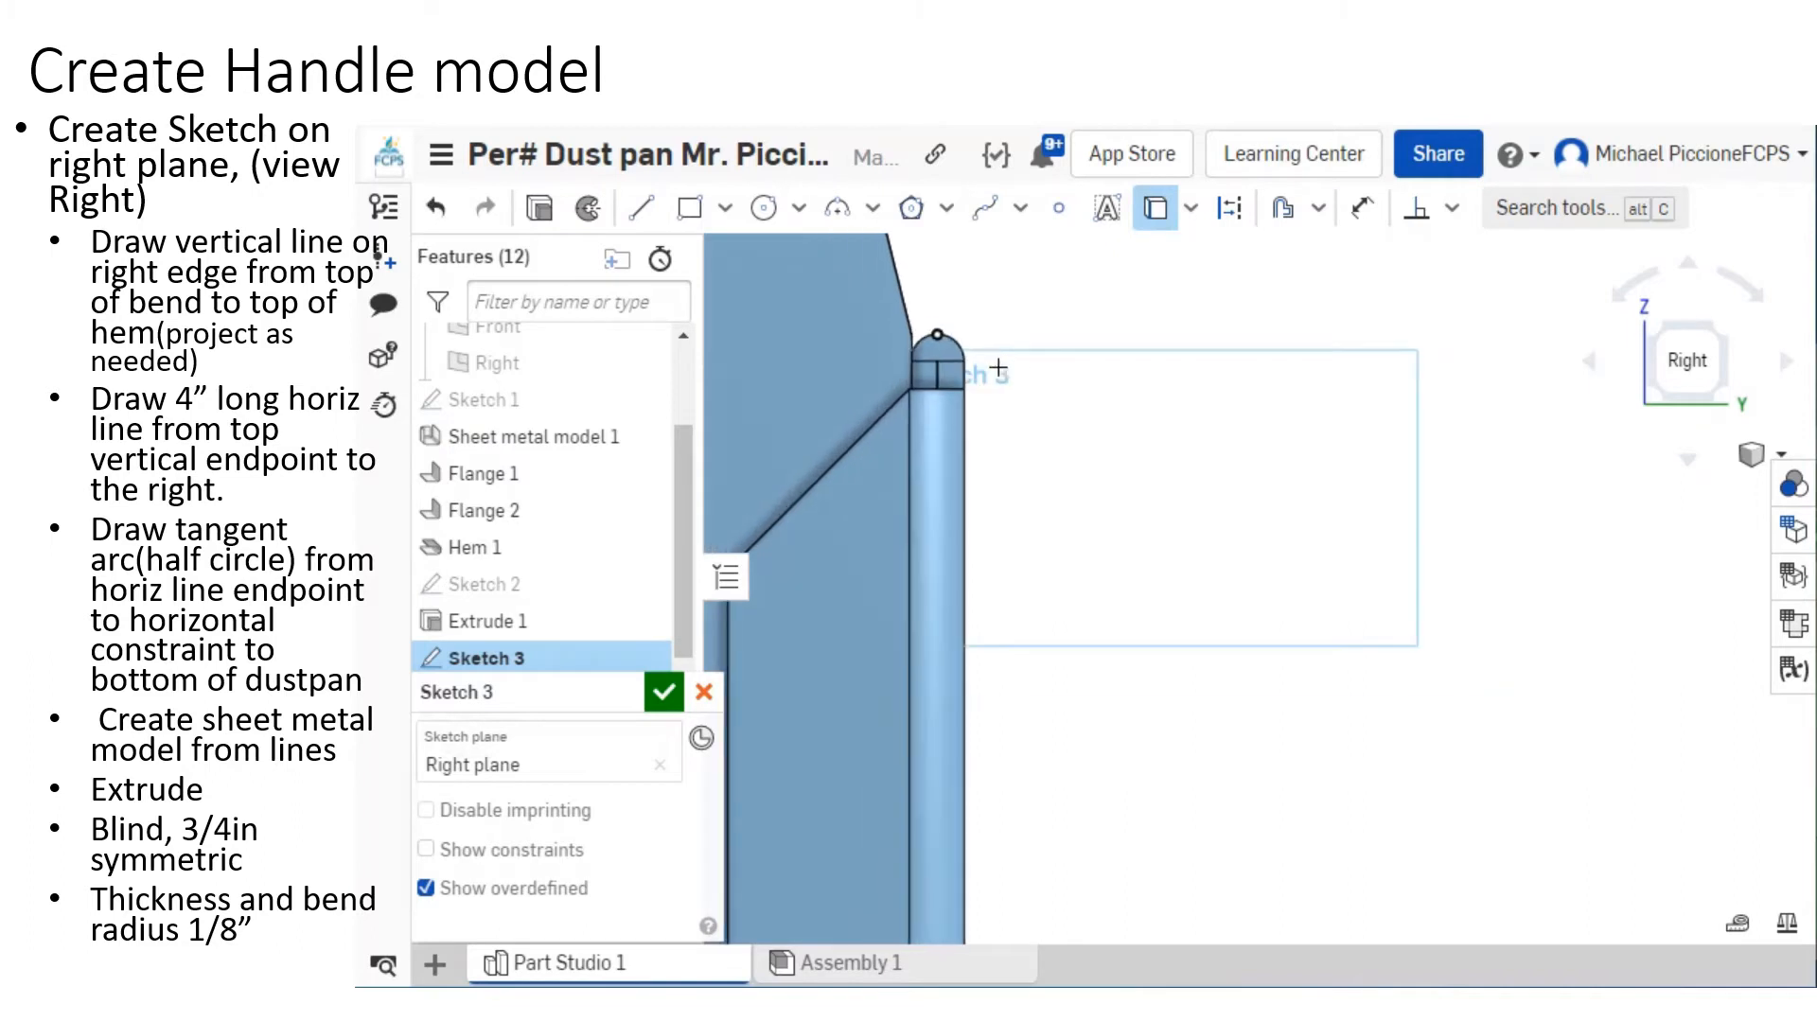
Project the outer point at the top of the dustpan's lower back bend into the handle sketch.
{"action": "middle_click_drag", "start_coordinate": [1078, 552], "coordinate": [1126, 213]}
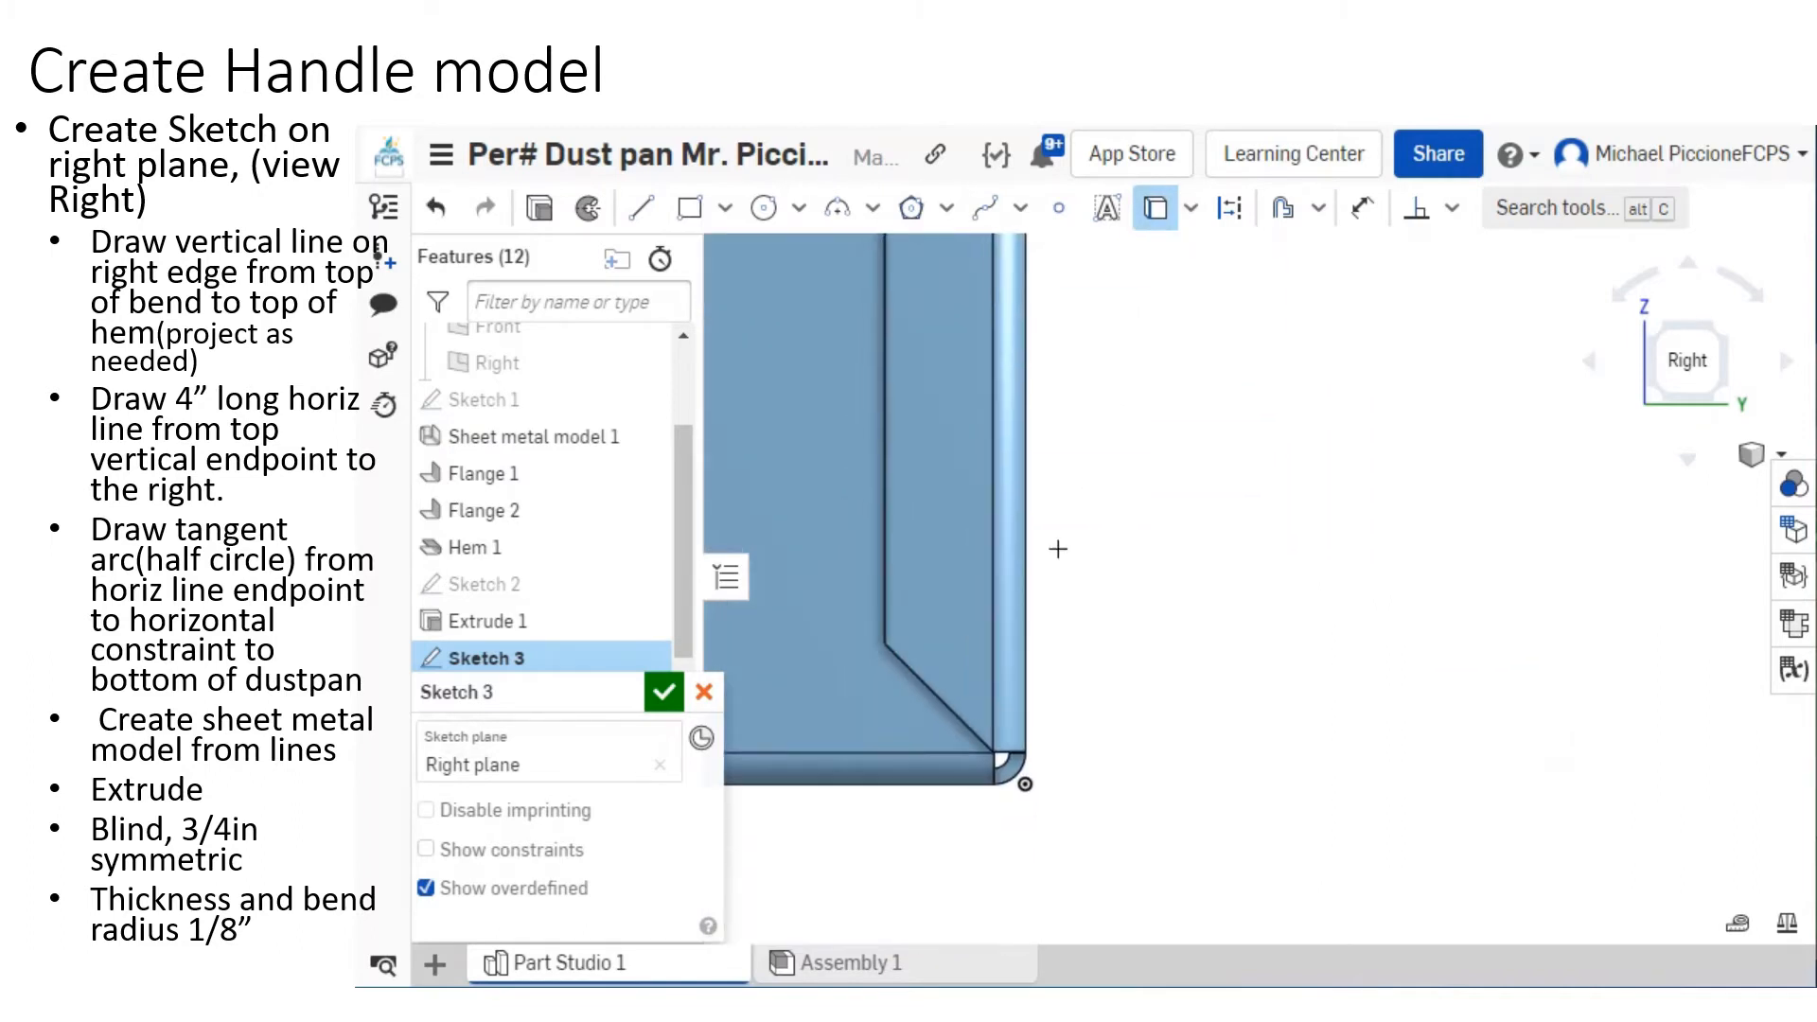
{"action": "scroll", "coordinate": [1047, 767], "scroll_direction": "up", "scroll_amount": 3}
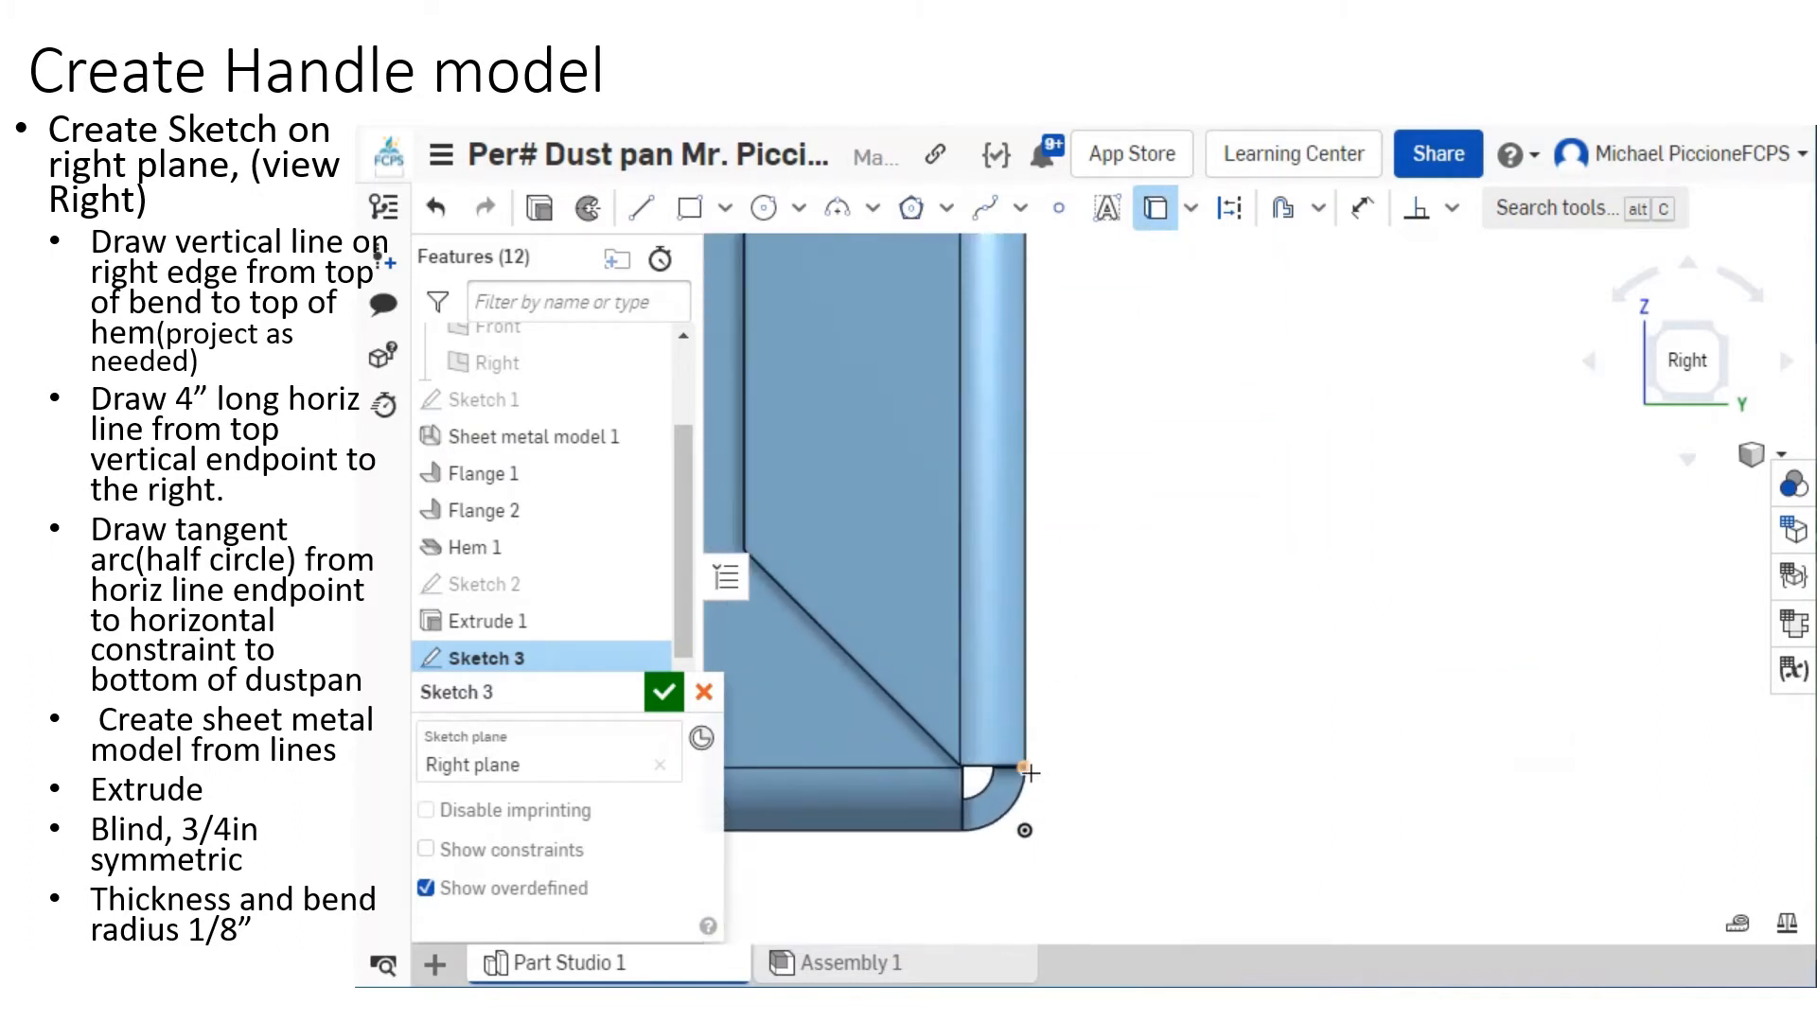
{"action": "scroll", "coordinate": [1150, 790], "scroll_direction": "down", "scroll_amount": 5}
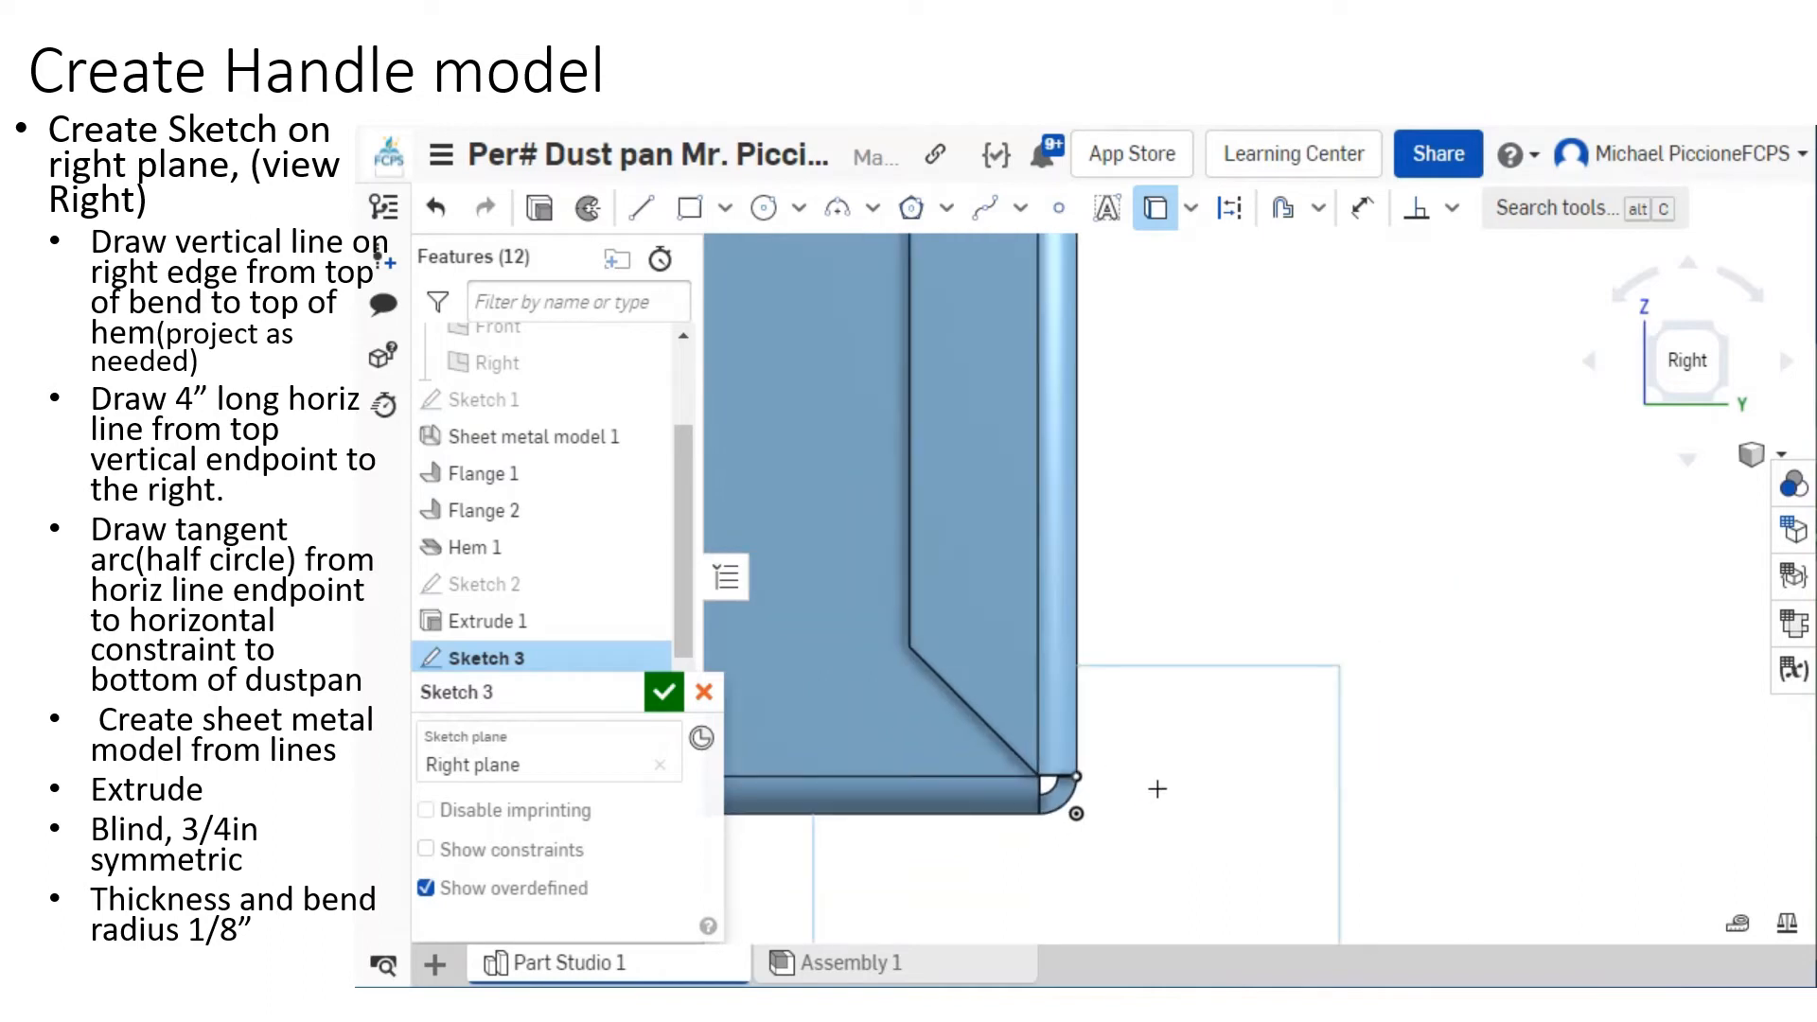
{"action": "middle_click_drag", "start_coordinate": [1172, 719], "coordinate": [1139, 715]}
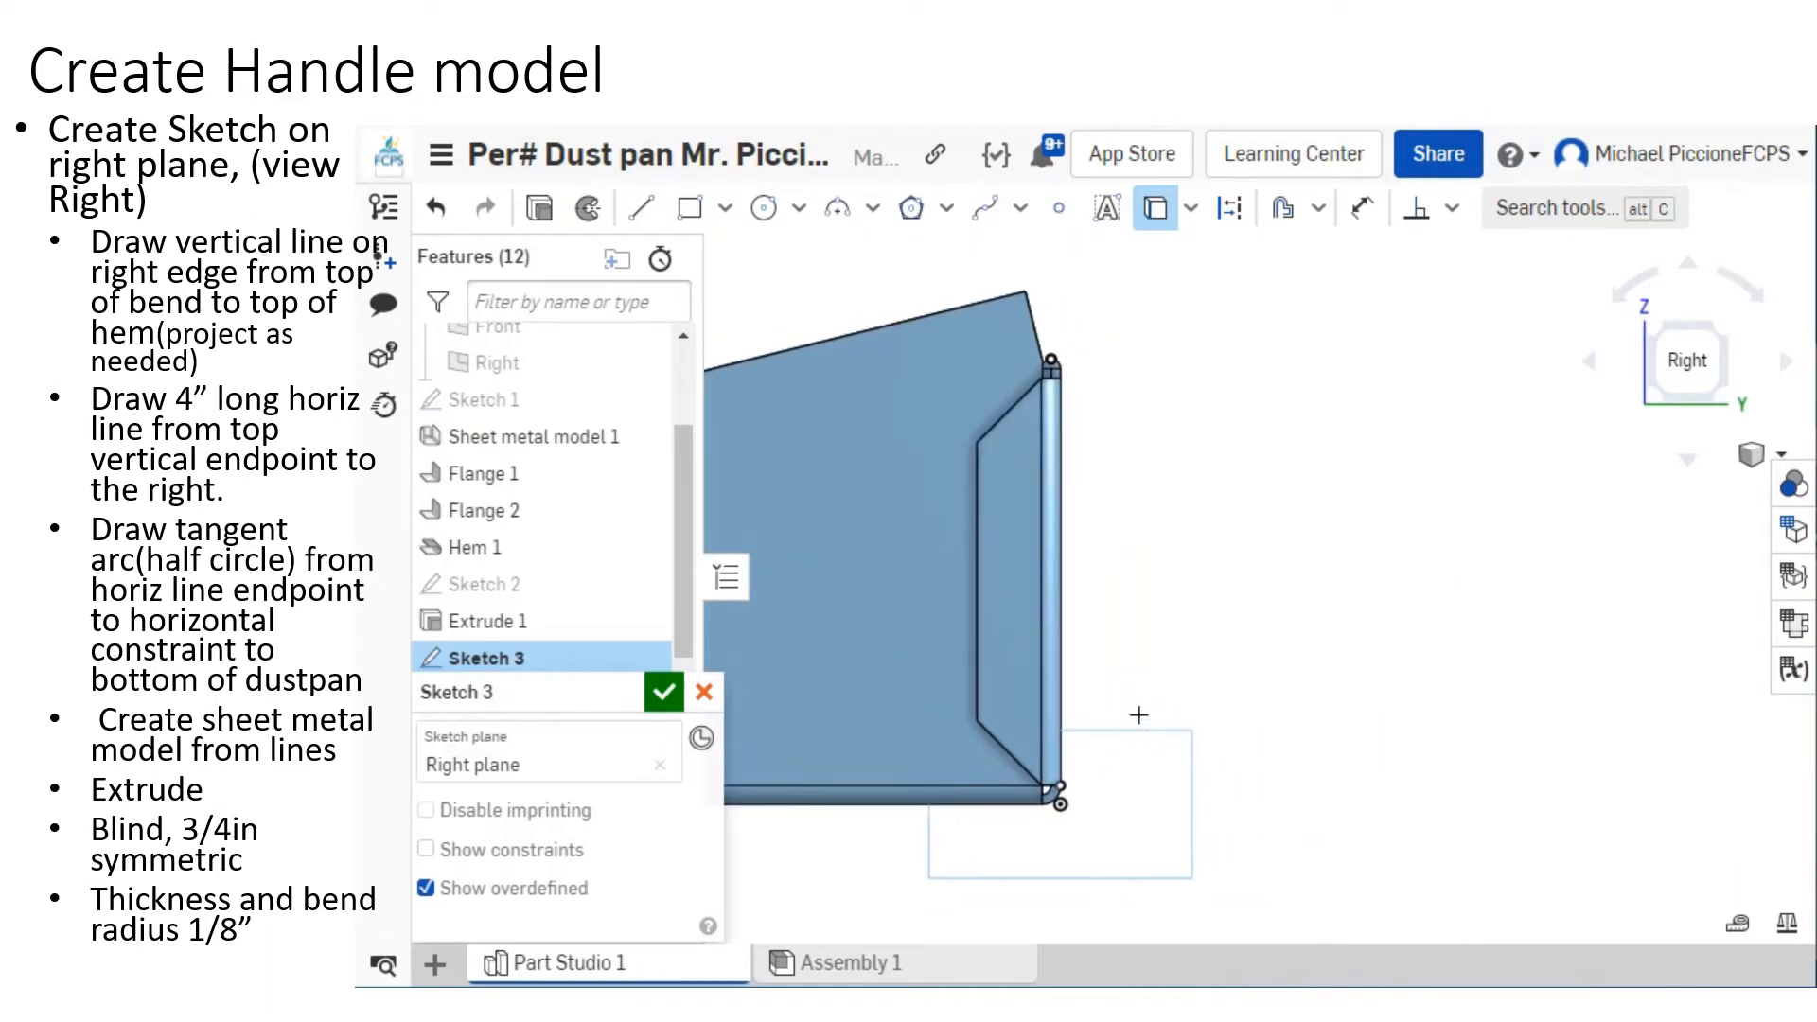
Draw a vertical line from the projected lower bend point up to the level of the projected hem top point.
{"action": "left_click", "coordinate": [640, 207]}
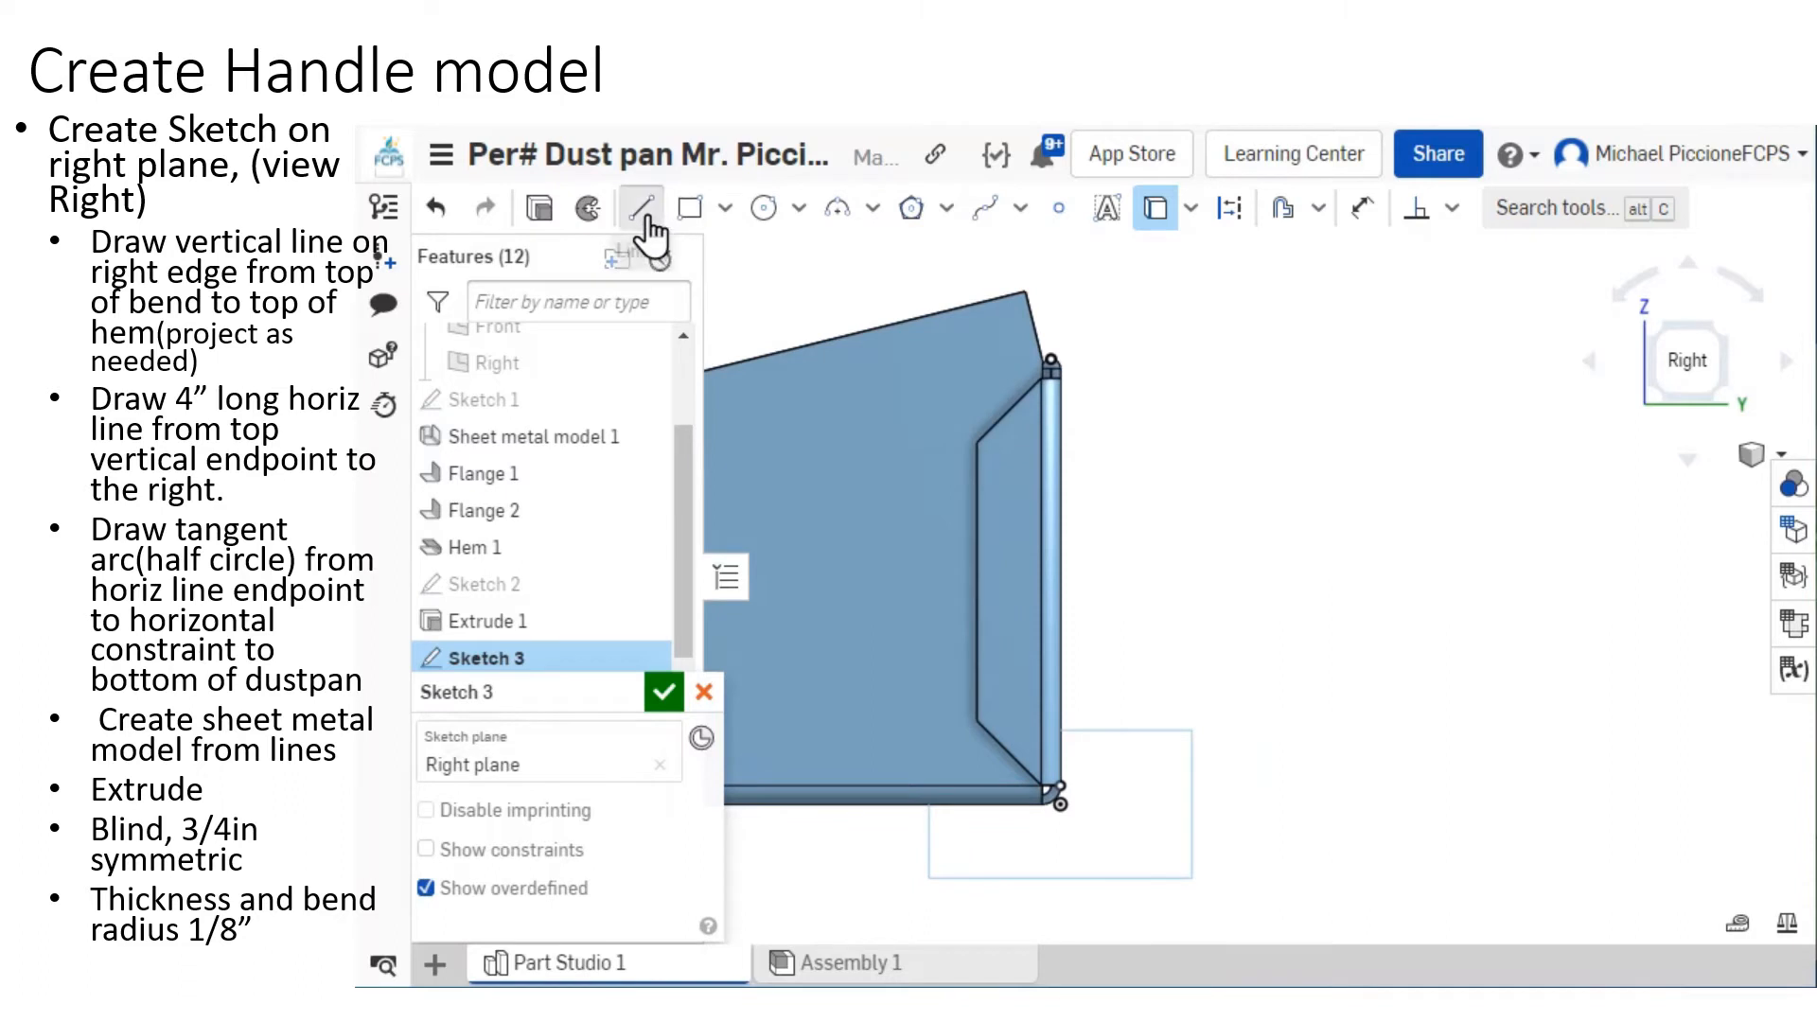
{"action": "left_click", "coordinate": [1061, 784]}
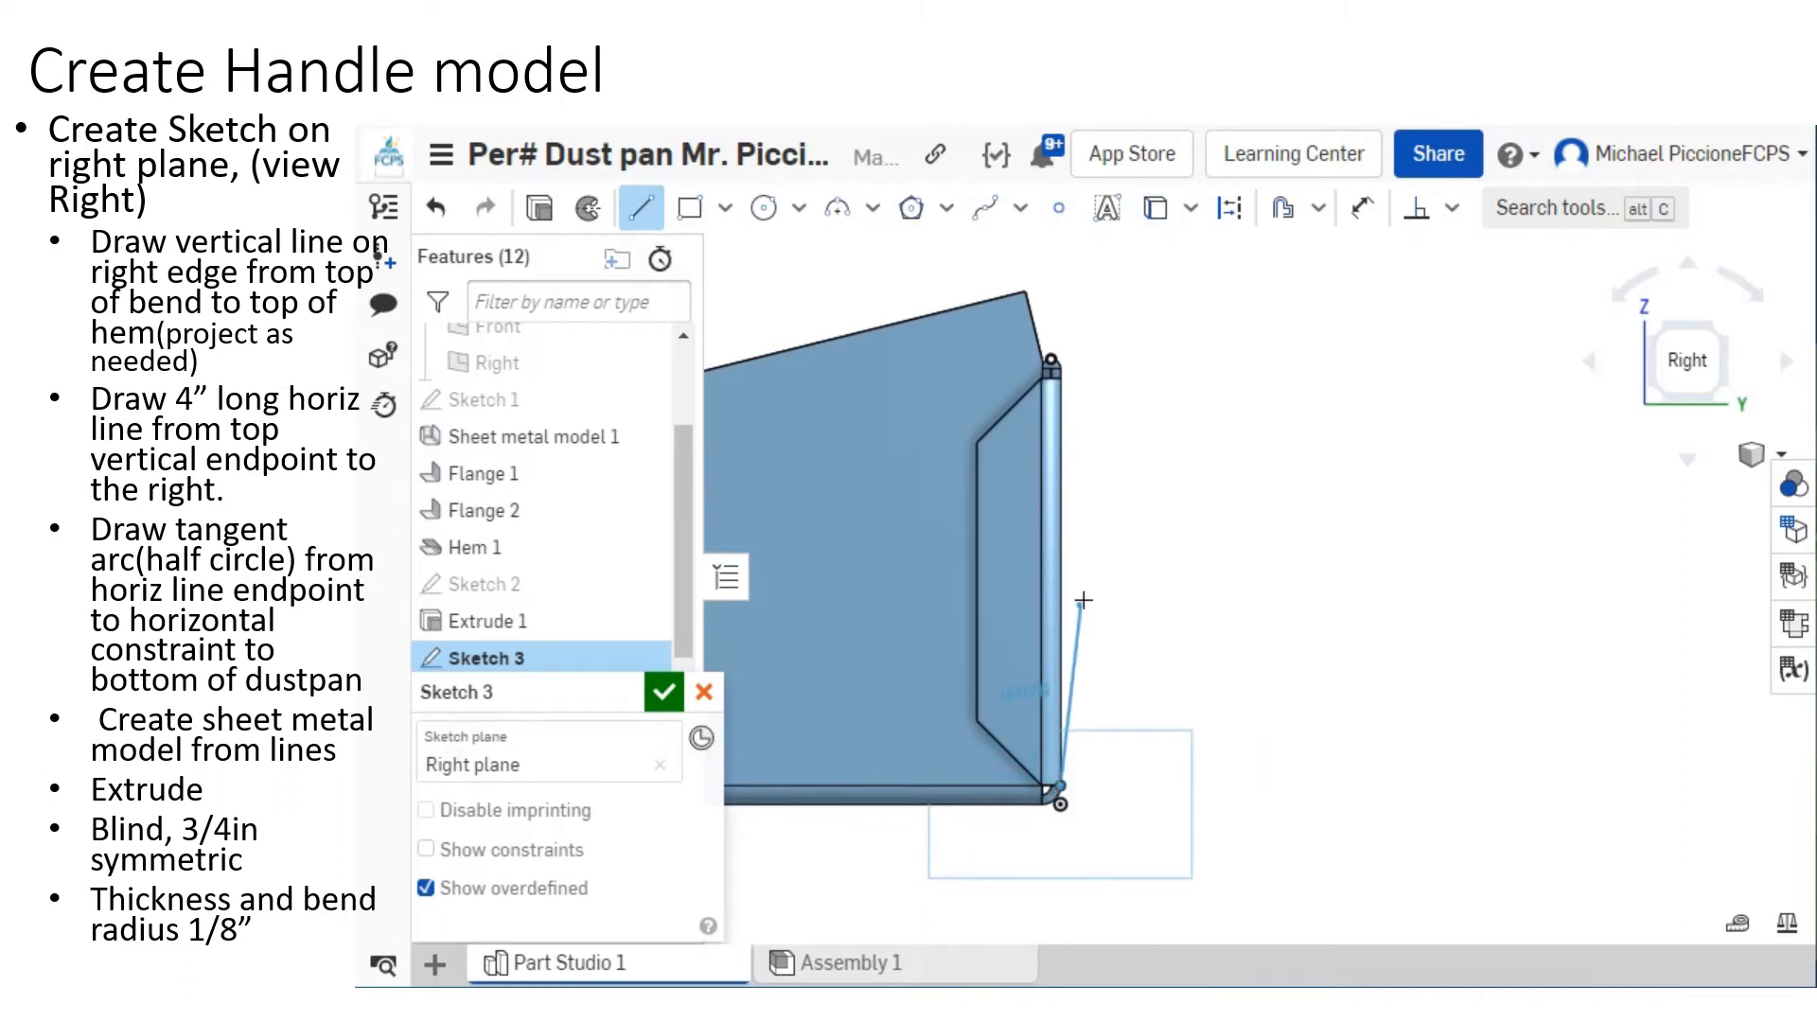
{"action": "scroll", "coordinate": [1086, 347], "scroll_direction": "up", "scroll_amount": 6}
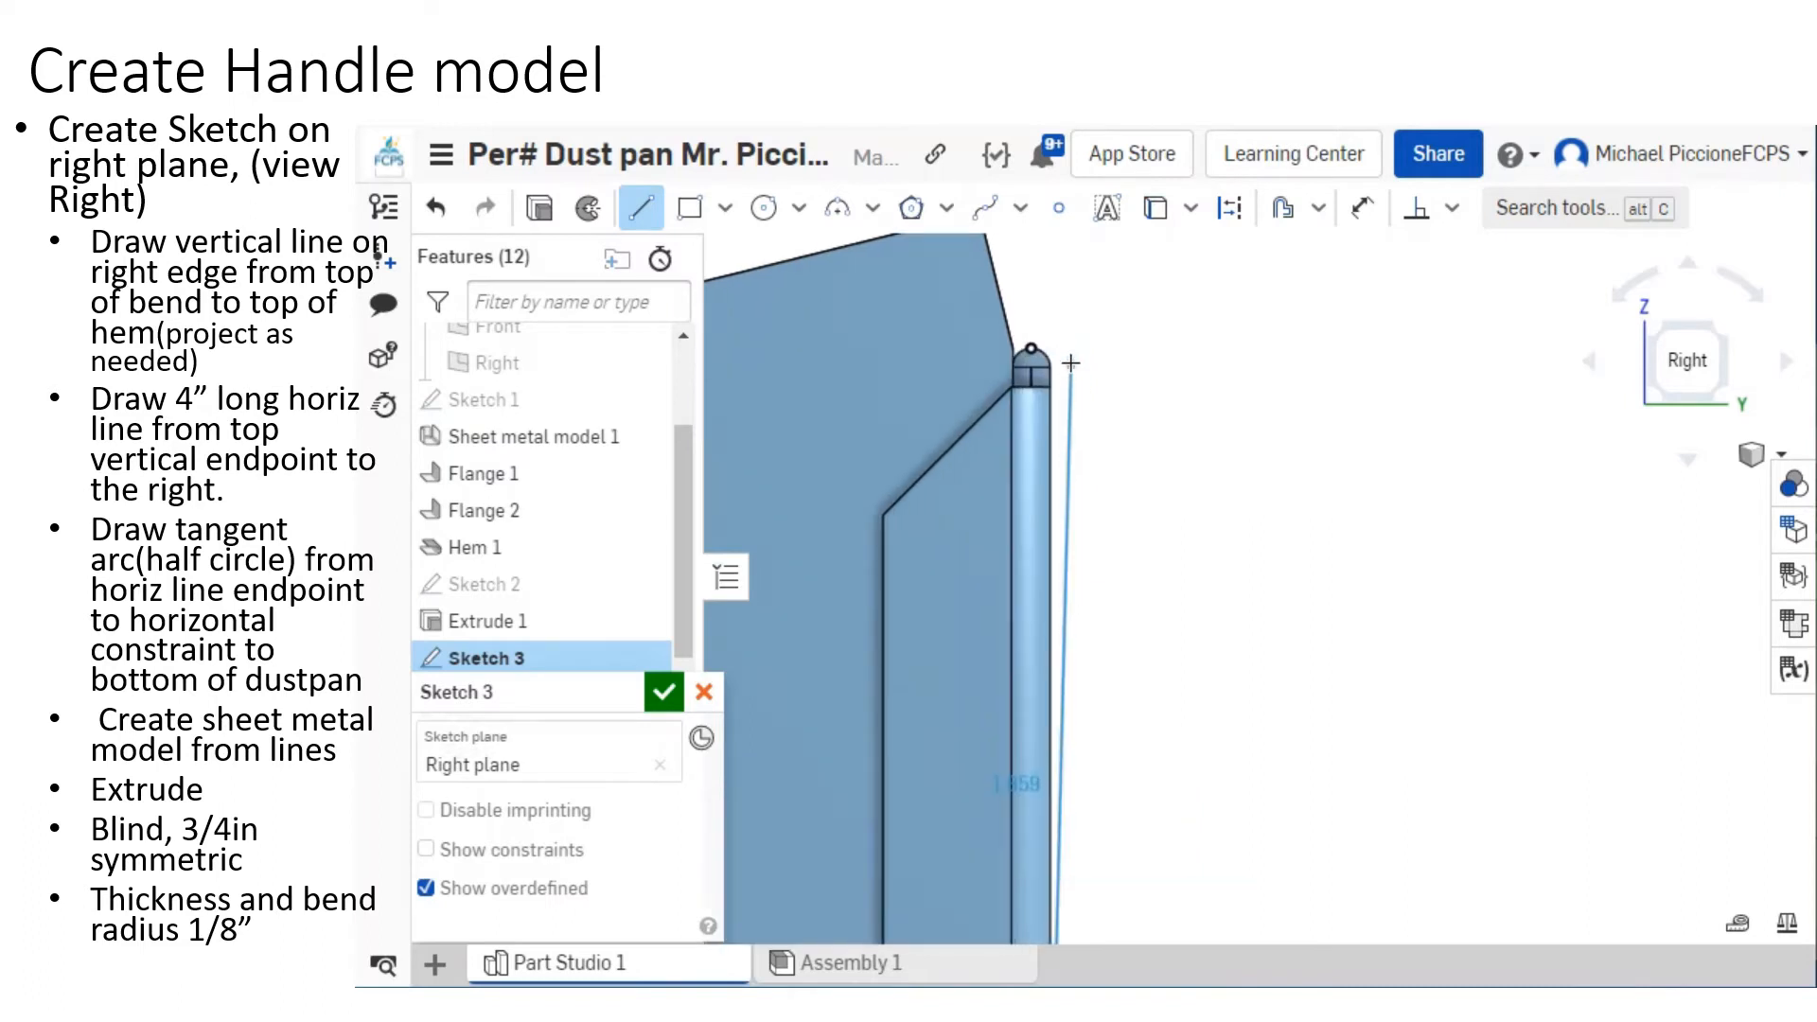
{"action": "scroll", "coordinate": [1041, 365], "scroll_direction": "up", "scroll_amount": 3}
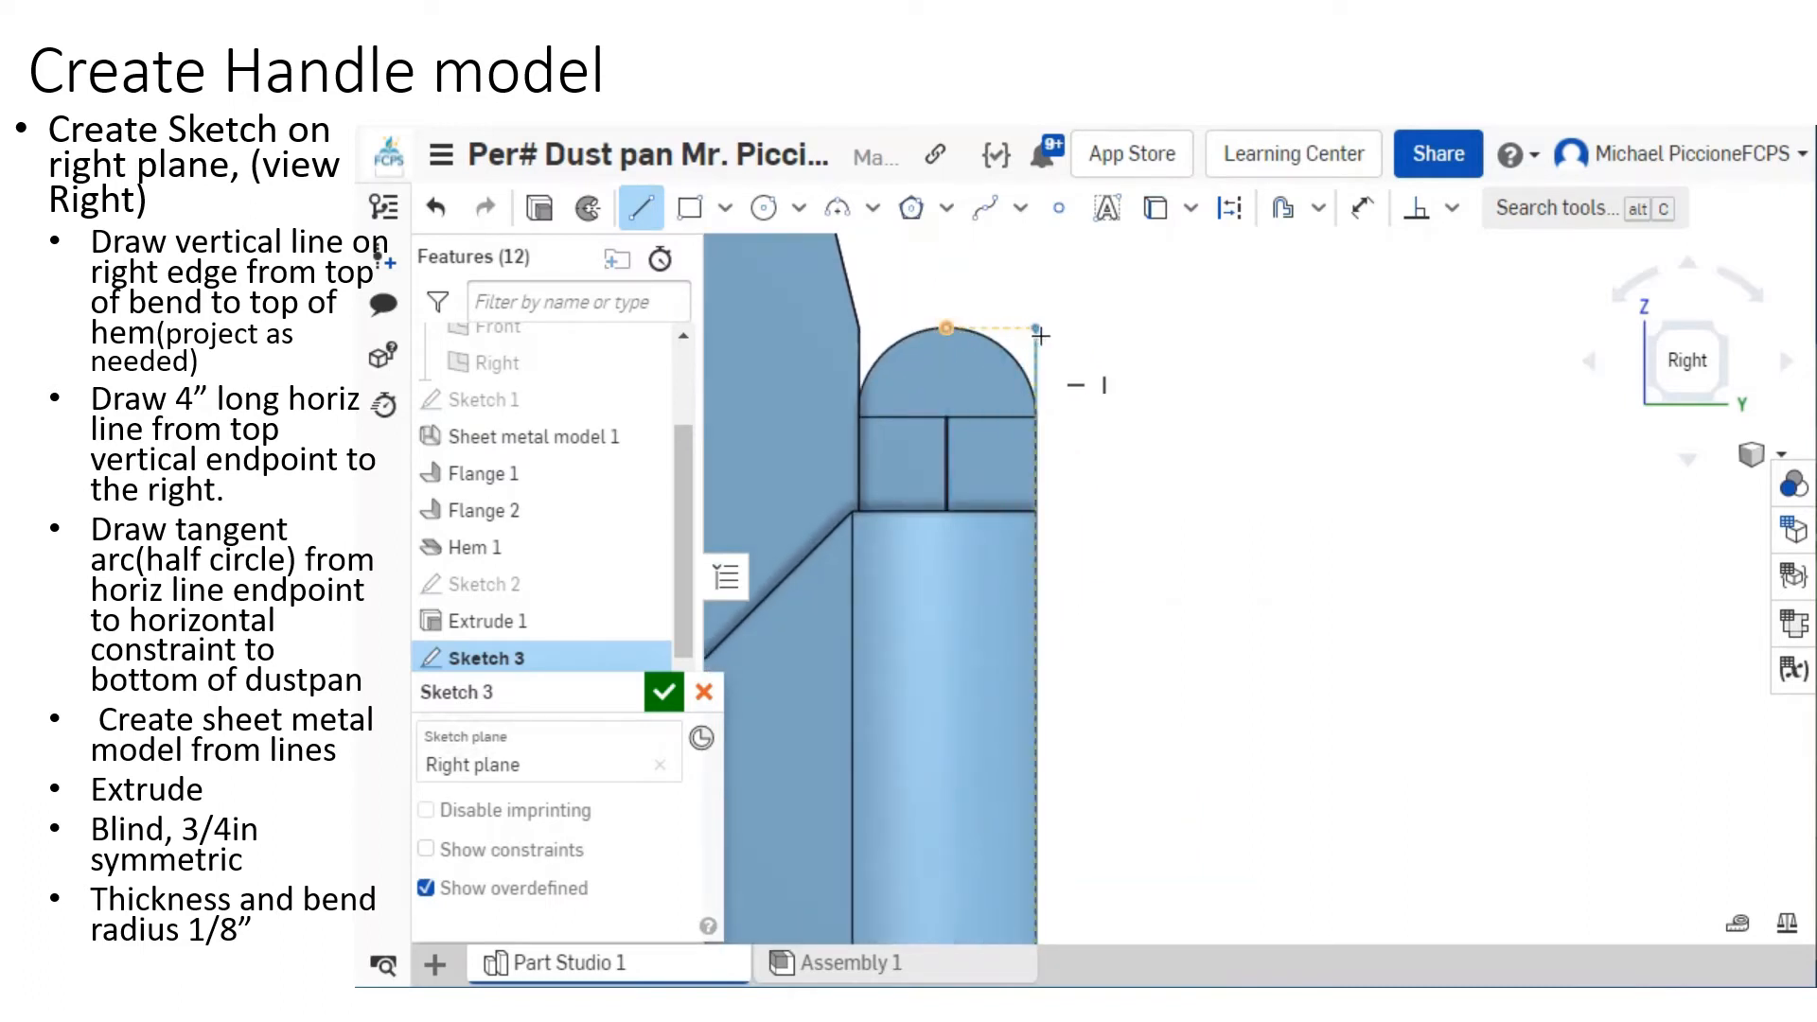
{"action": "left_click", "coordinate": [1038, 331]}
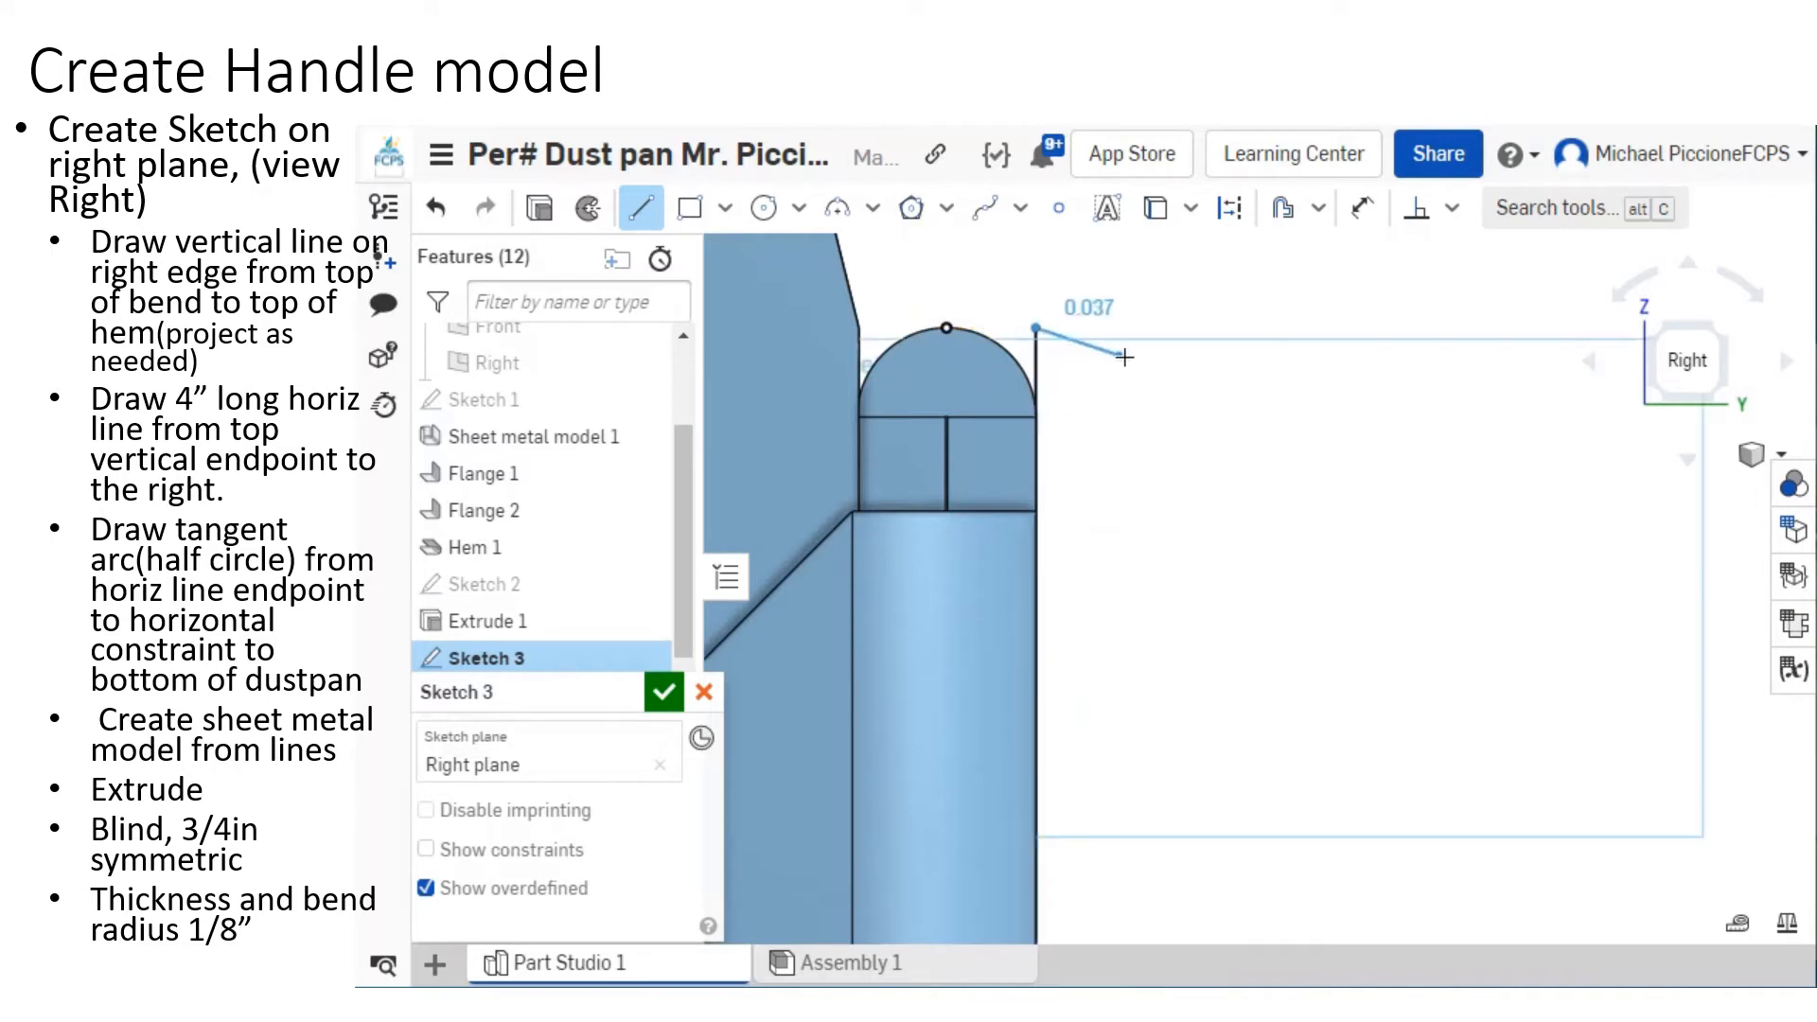
Draw a 4 in horizontal line from the vertical line's upper endpoint, extending away from the dustpan.
{"action": "scroll", "coordinate": [1183, 369], "scroll_direction": "down", "scroll_amount": 3}
{"action": "scroll", "coordinate": [1181, 372], "scroll_direction": "down", "scroll_amount": 4}
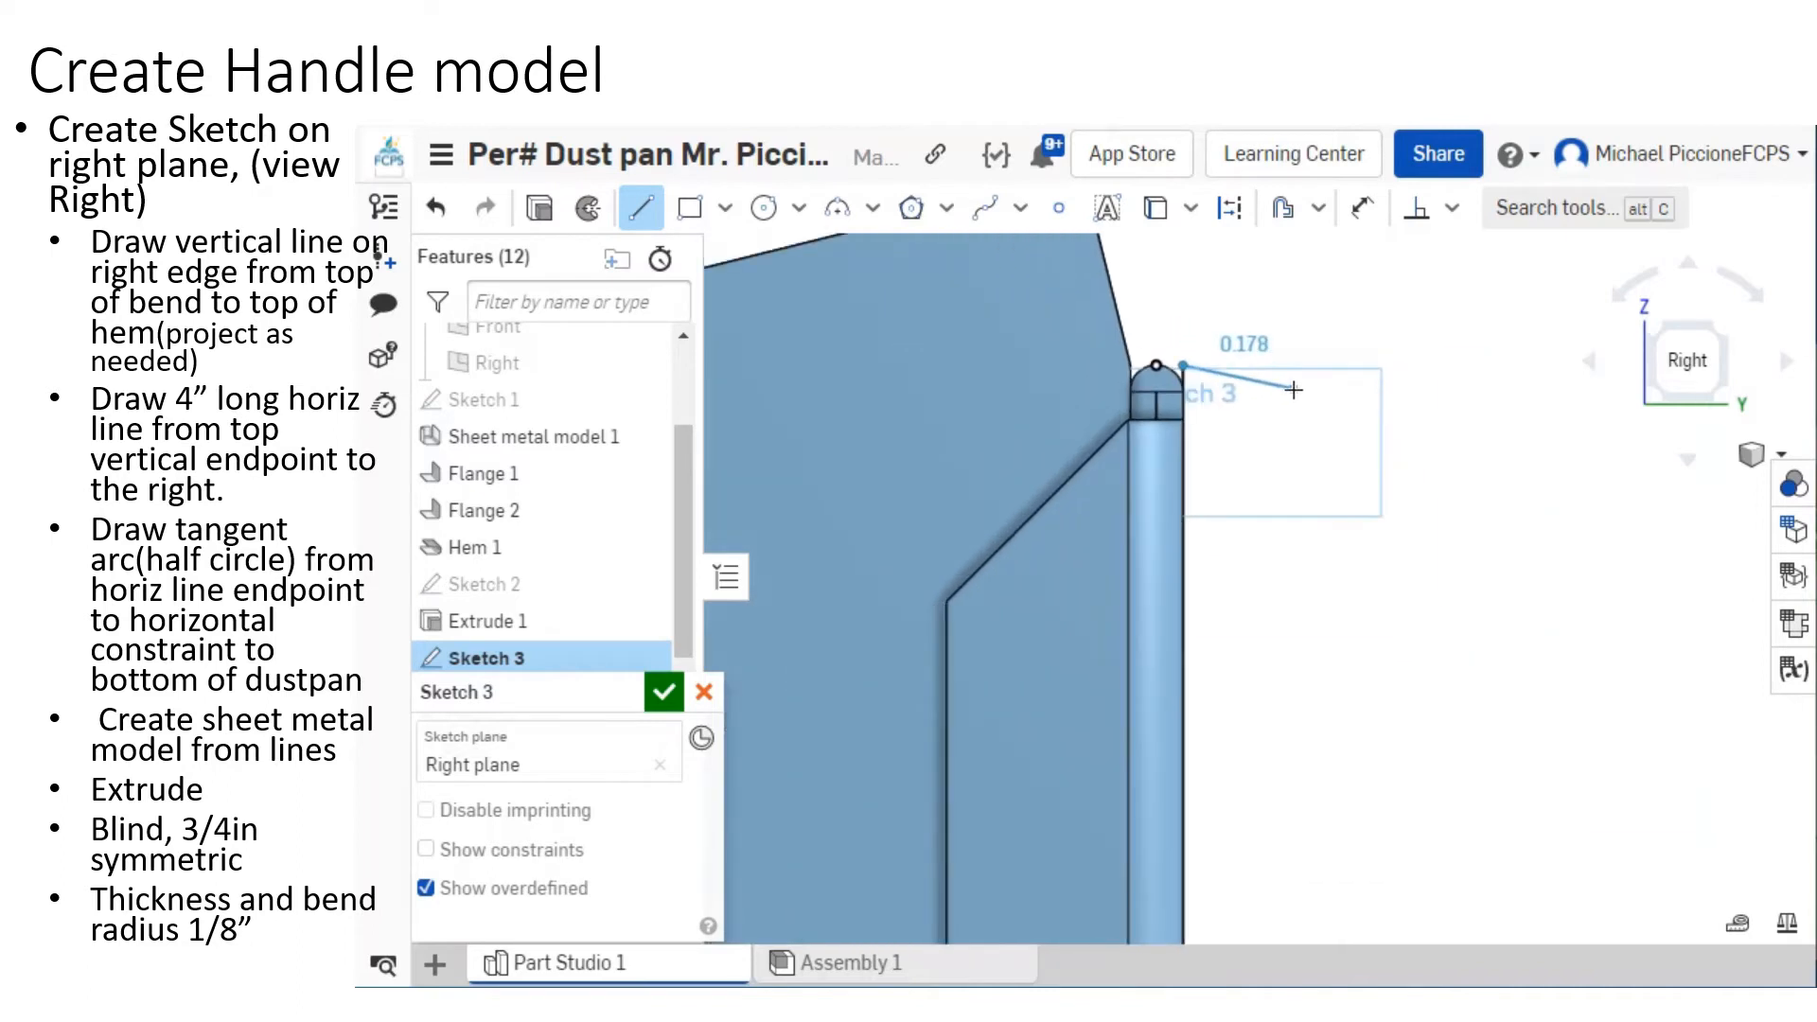
{"action": "scroll", "coordinate": [1107, 351], "scroll_direction": "down", "scroll_amount": 3}
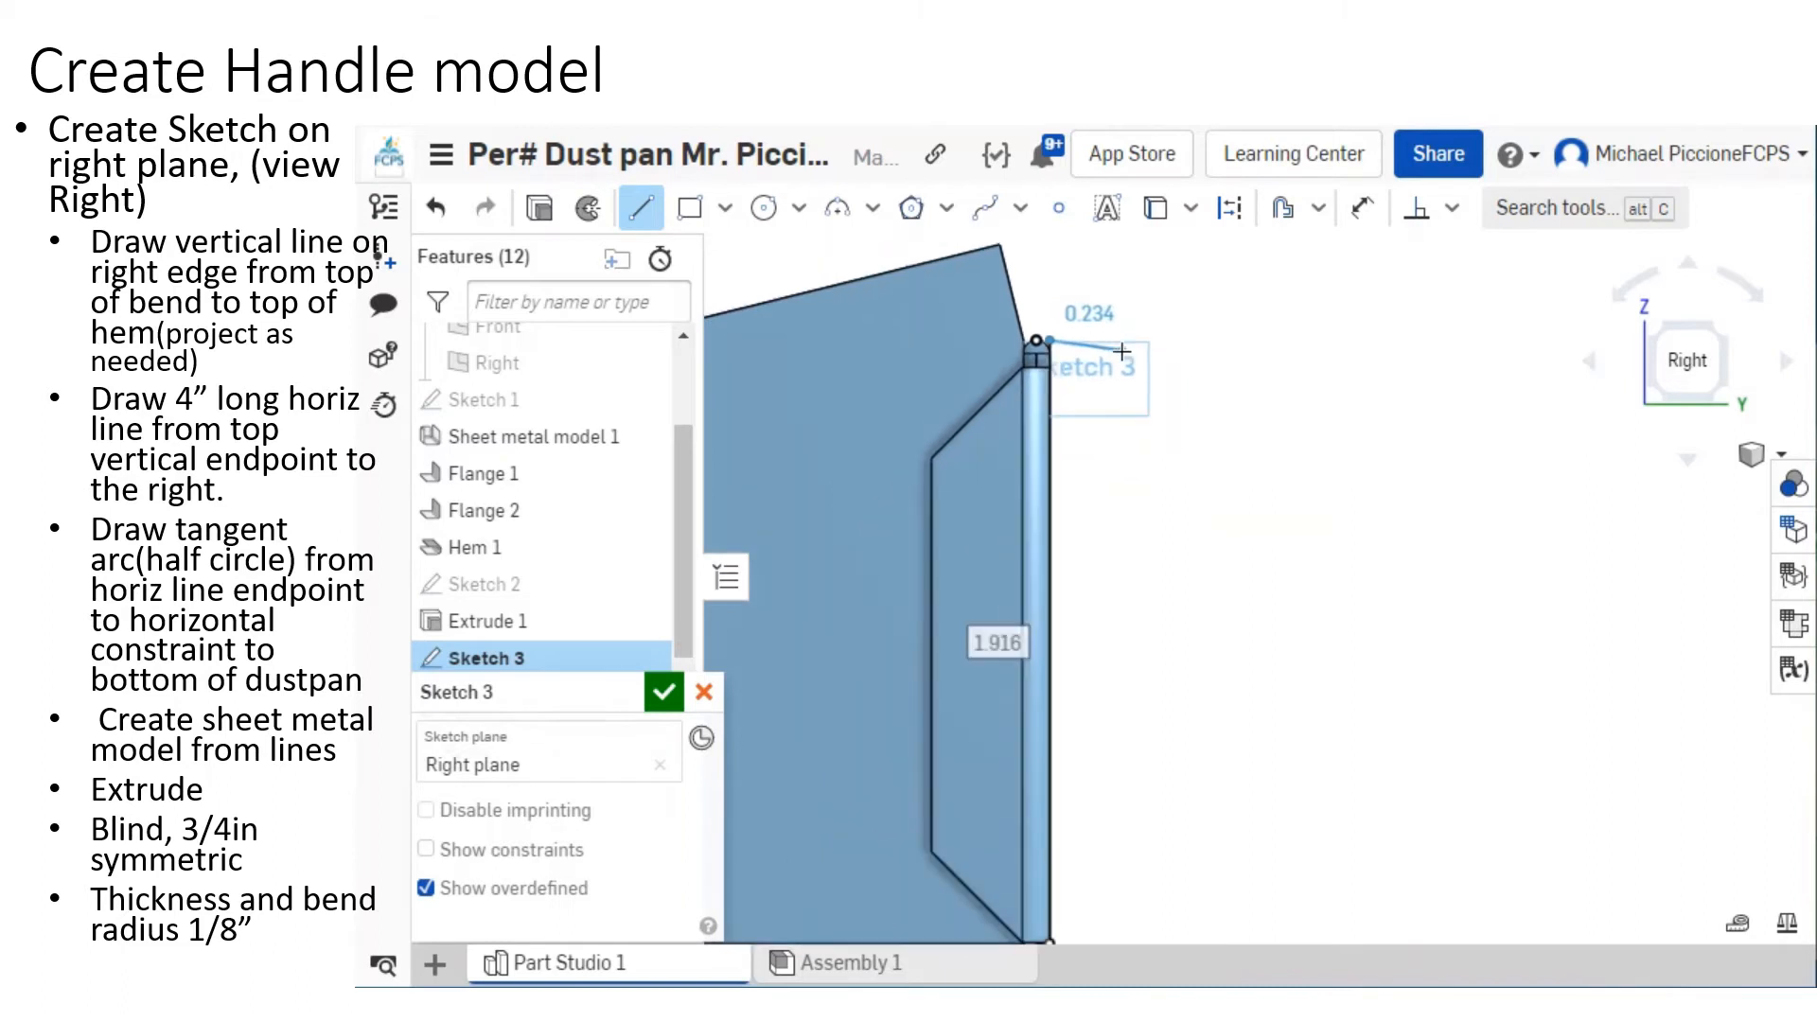
{"action": "scroll", "coordinate": [1122, 352], "scroll_direction": "down", "scroll_amount": 1}
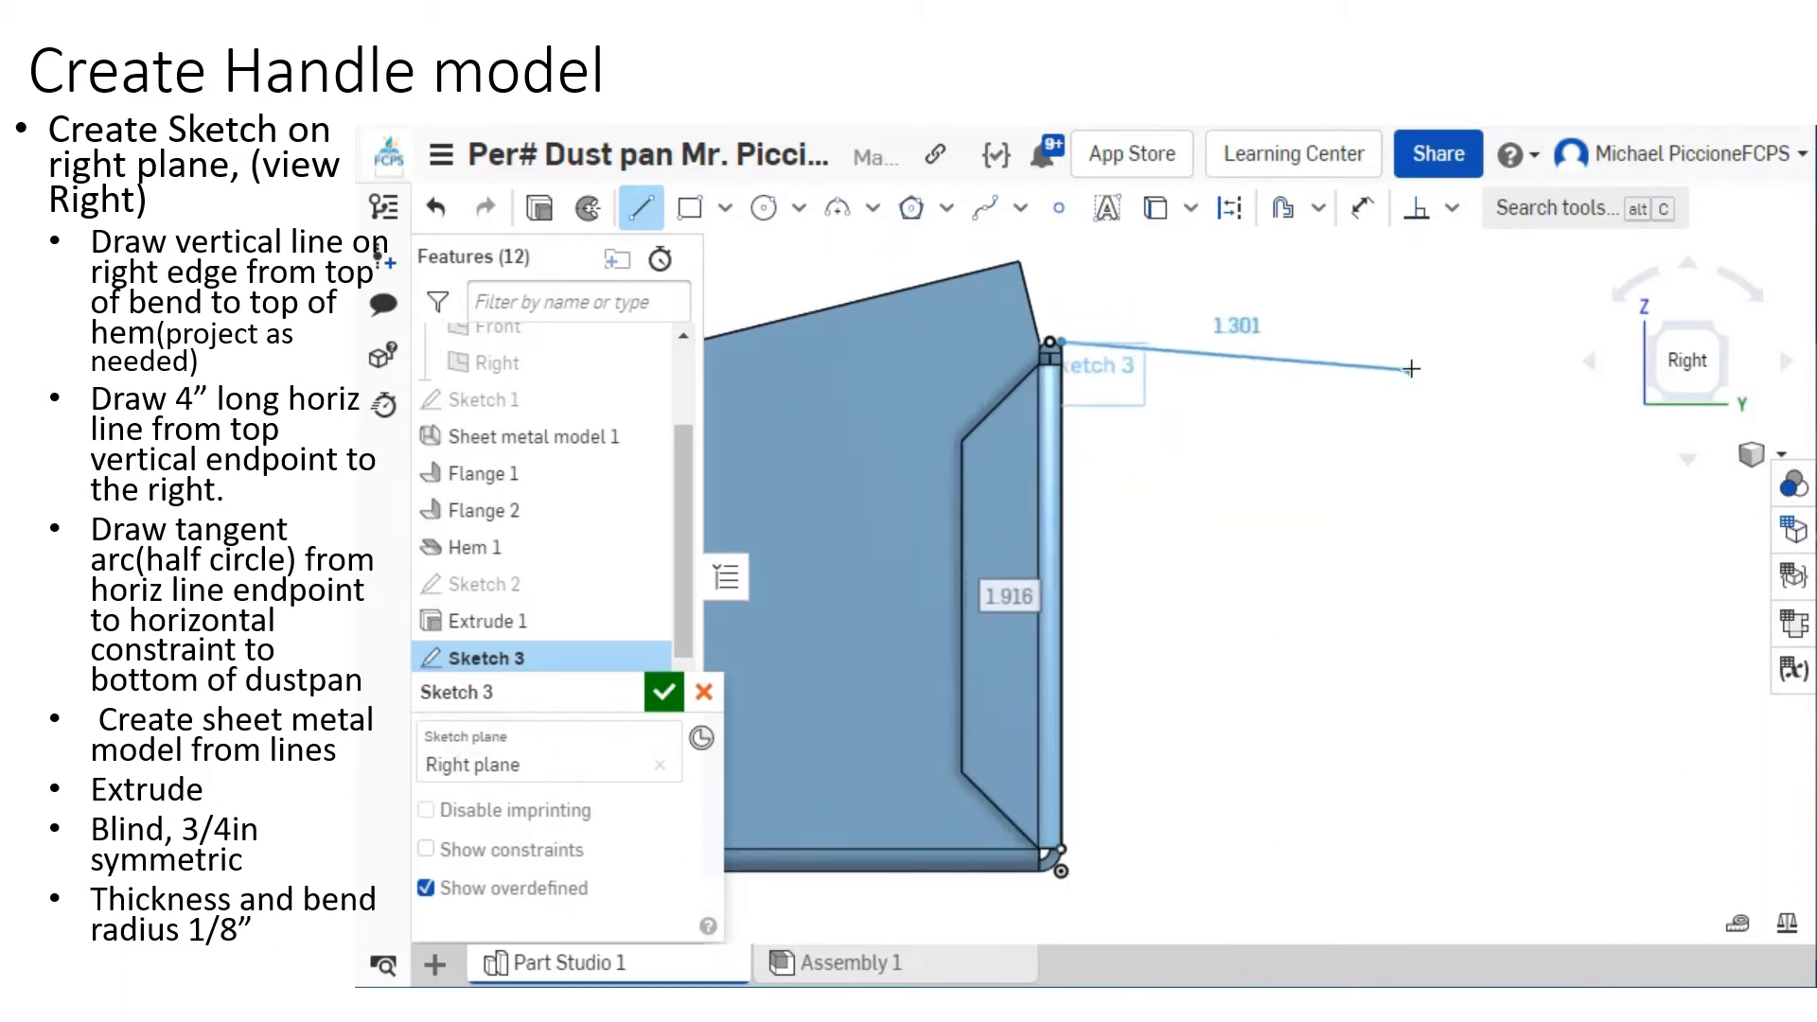
{"action": "middle_click_drag", "start_coordinate": [1414, 352], "coordinate": [1149, 355]}
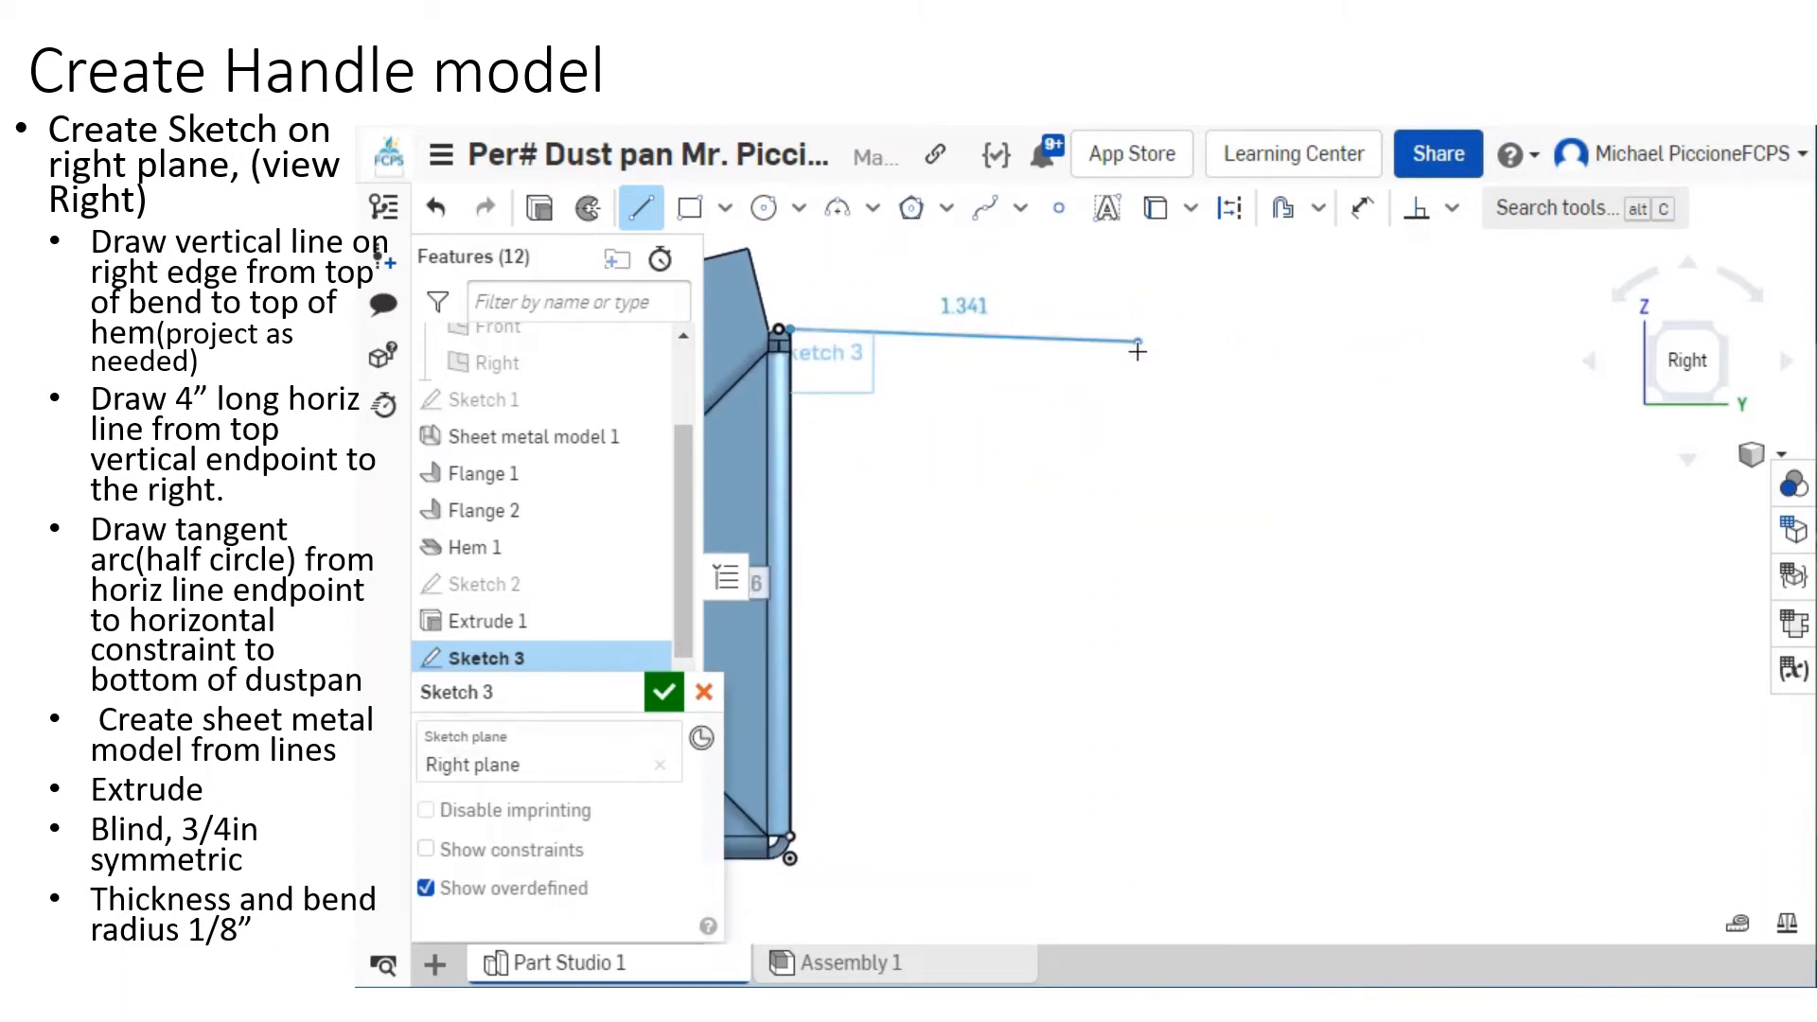
{"action": "scroll", "coordinate": [1193, 356], "scroll_direction": "down", "scroll_amount": 1}
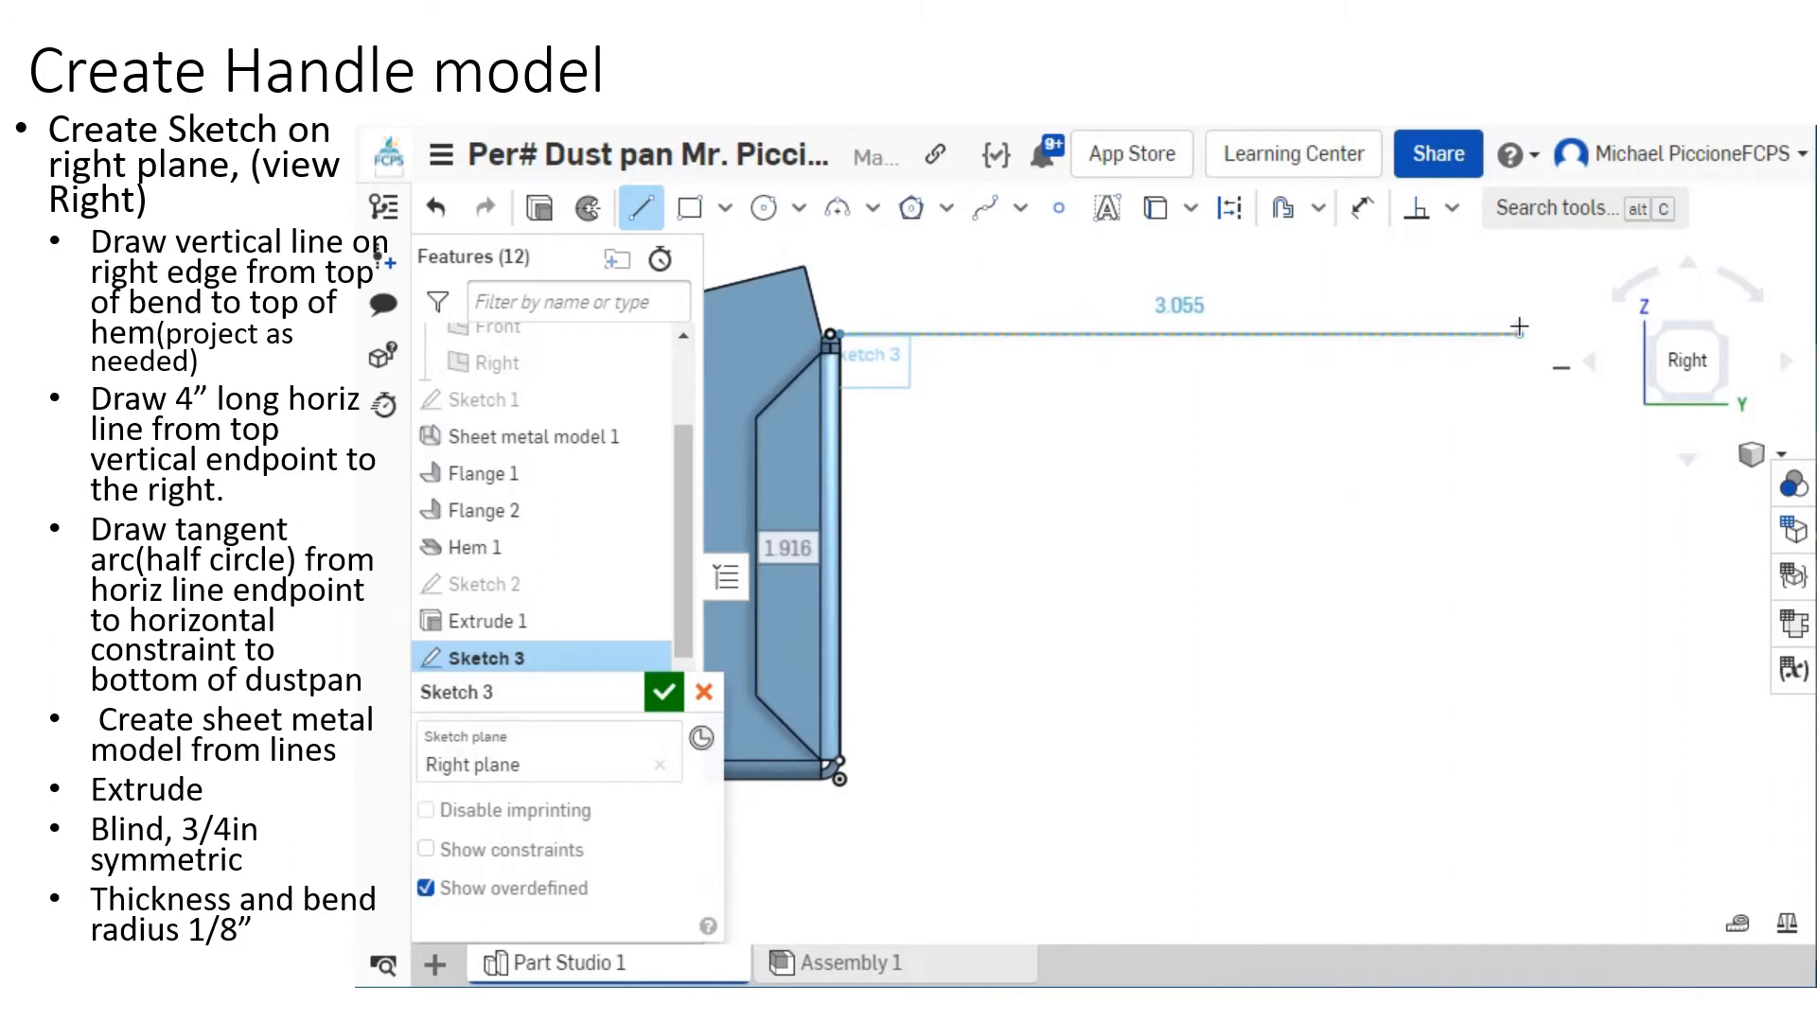
{"action": "left_click", "coordinate": [1518, 335]}
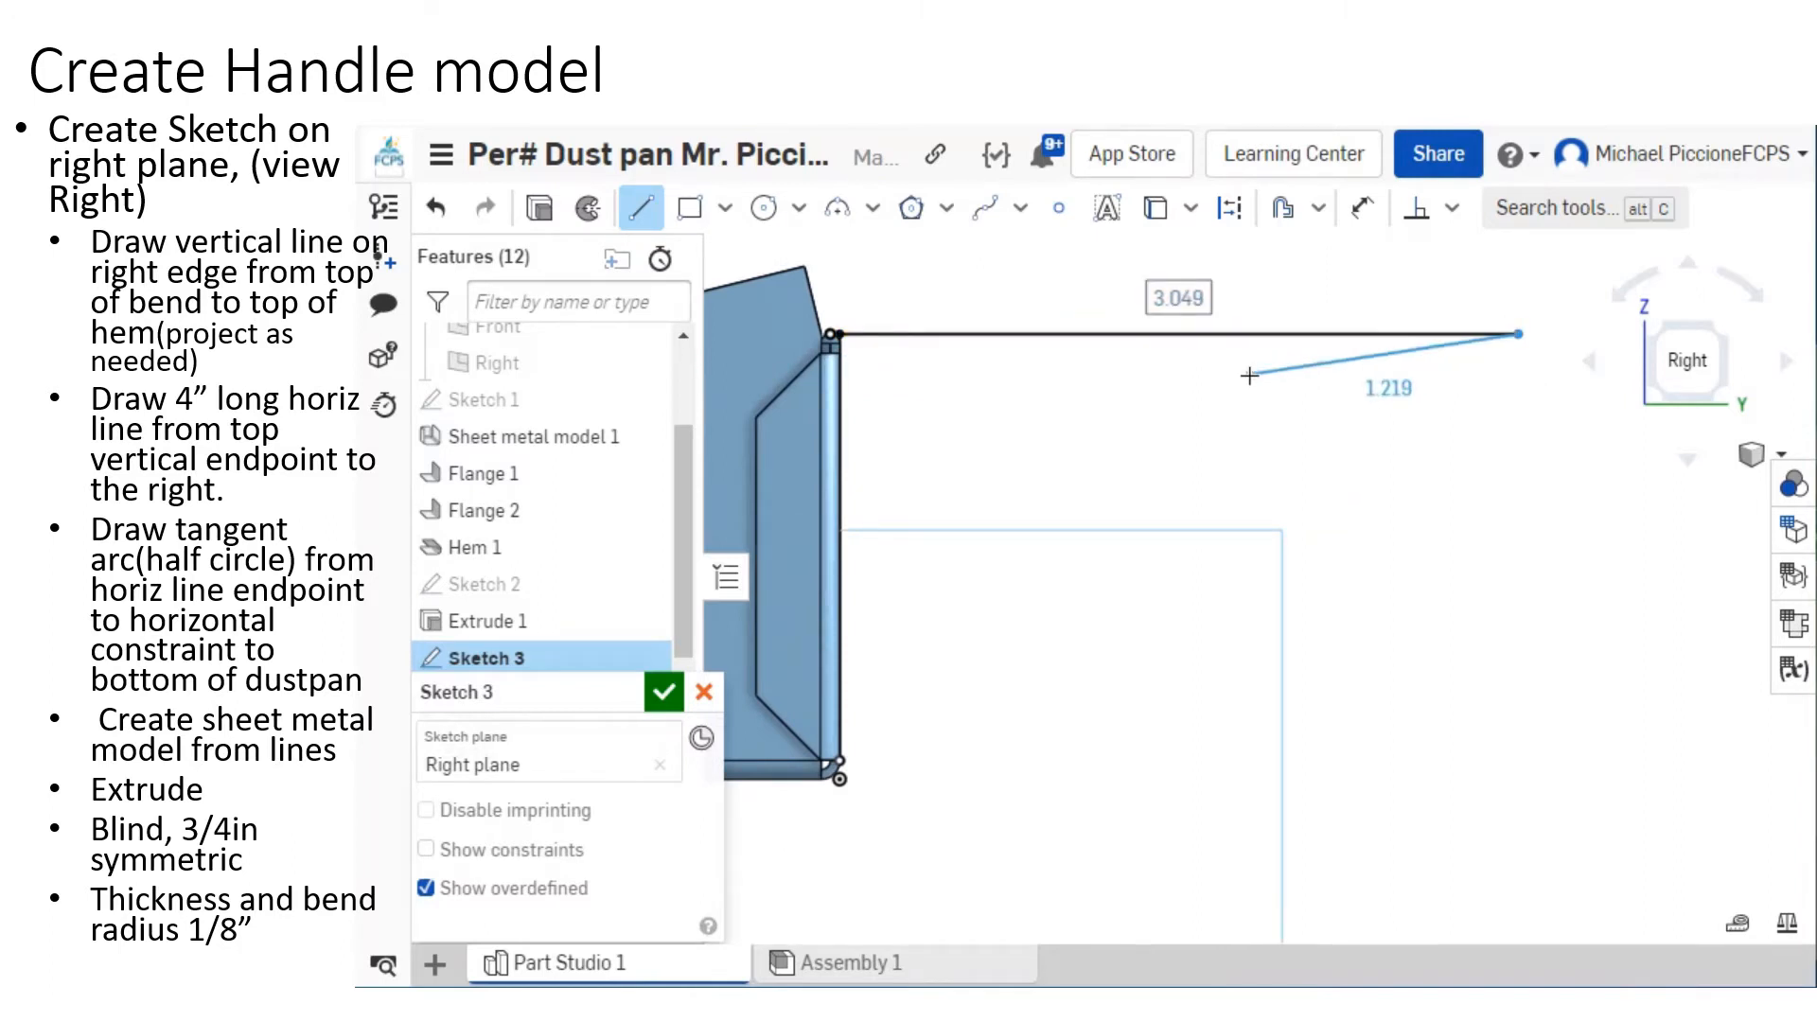
{"action": "type", "text": "4"}
{"action": "key", "text": "Return"}
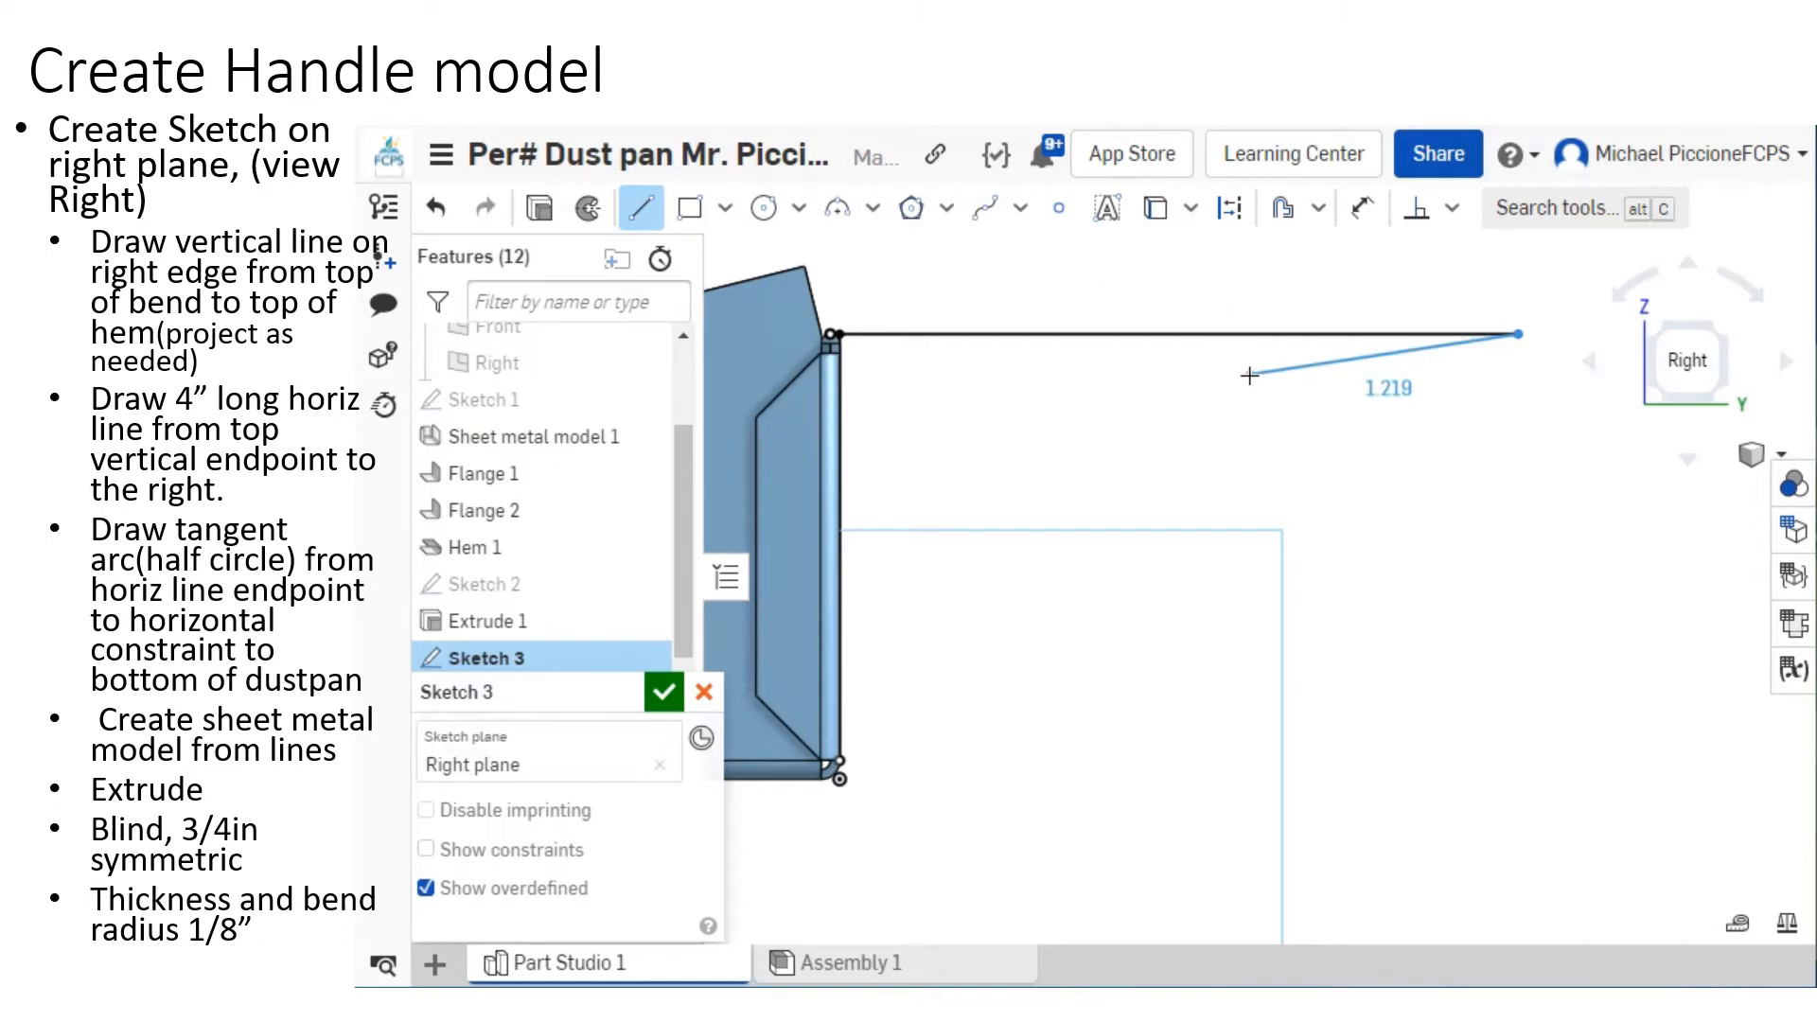
{"action": "scroll", "coordinate": [1255, 376], "scroll_direction": "down", "scroll_amount": 5}
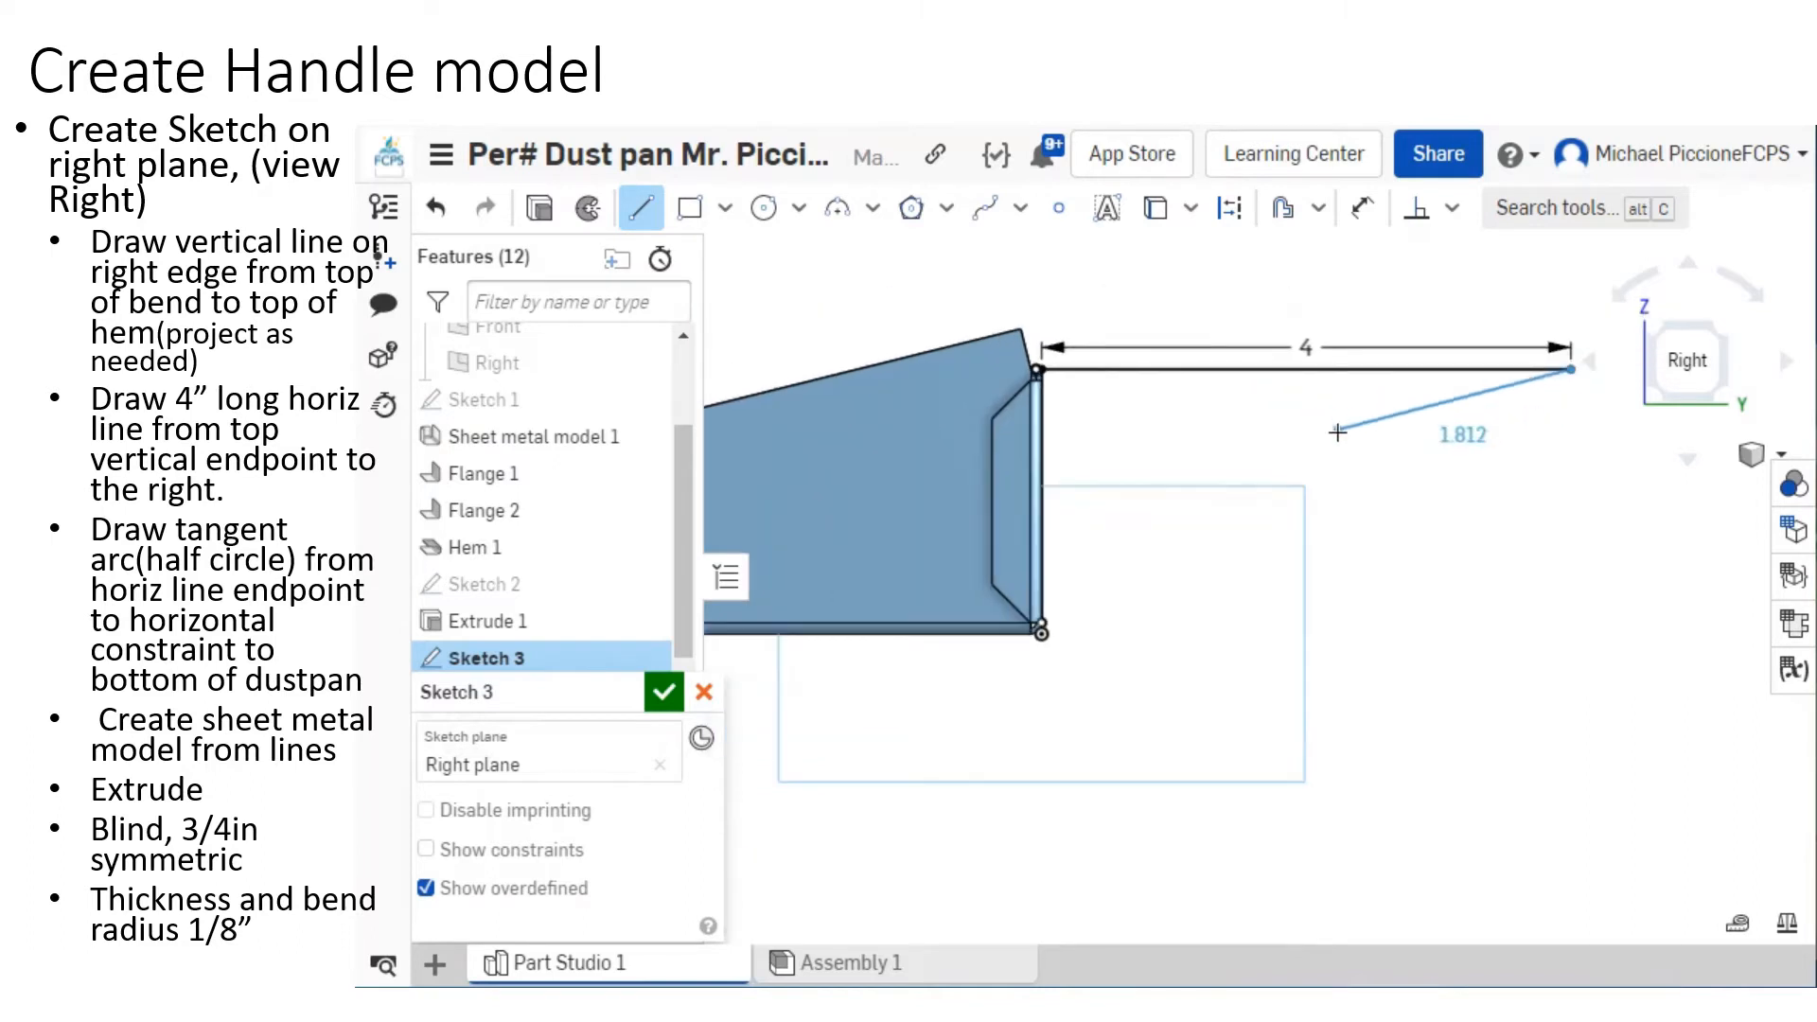
{"action": "scroll", "coordinate": [1103, 440], "scroll_direction": "down", "scroll_amount": 1}
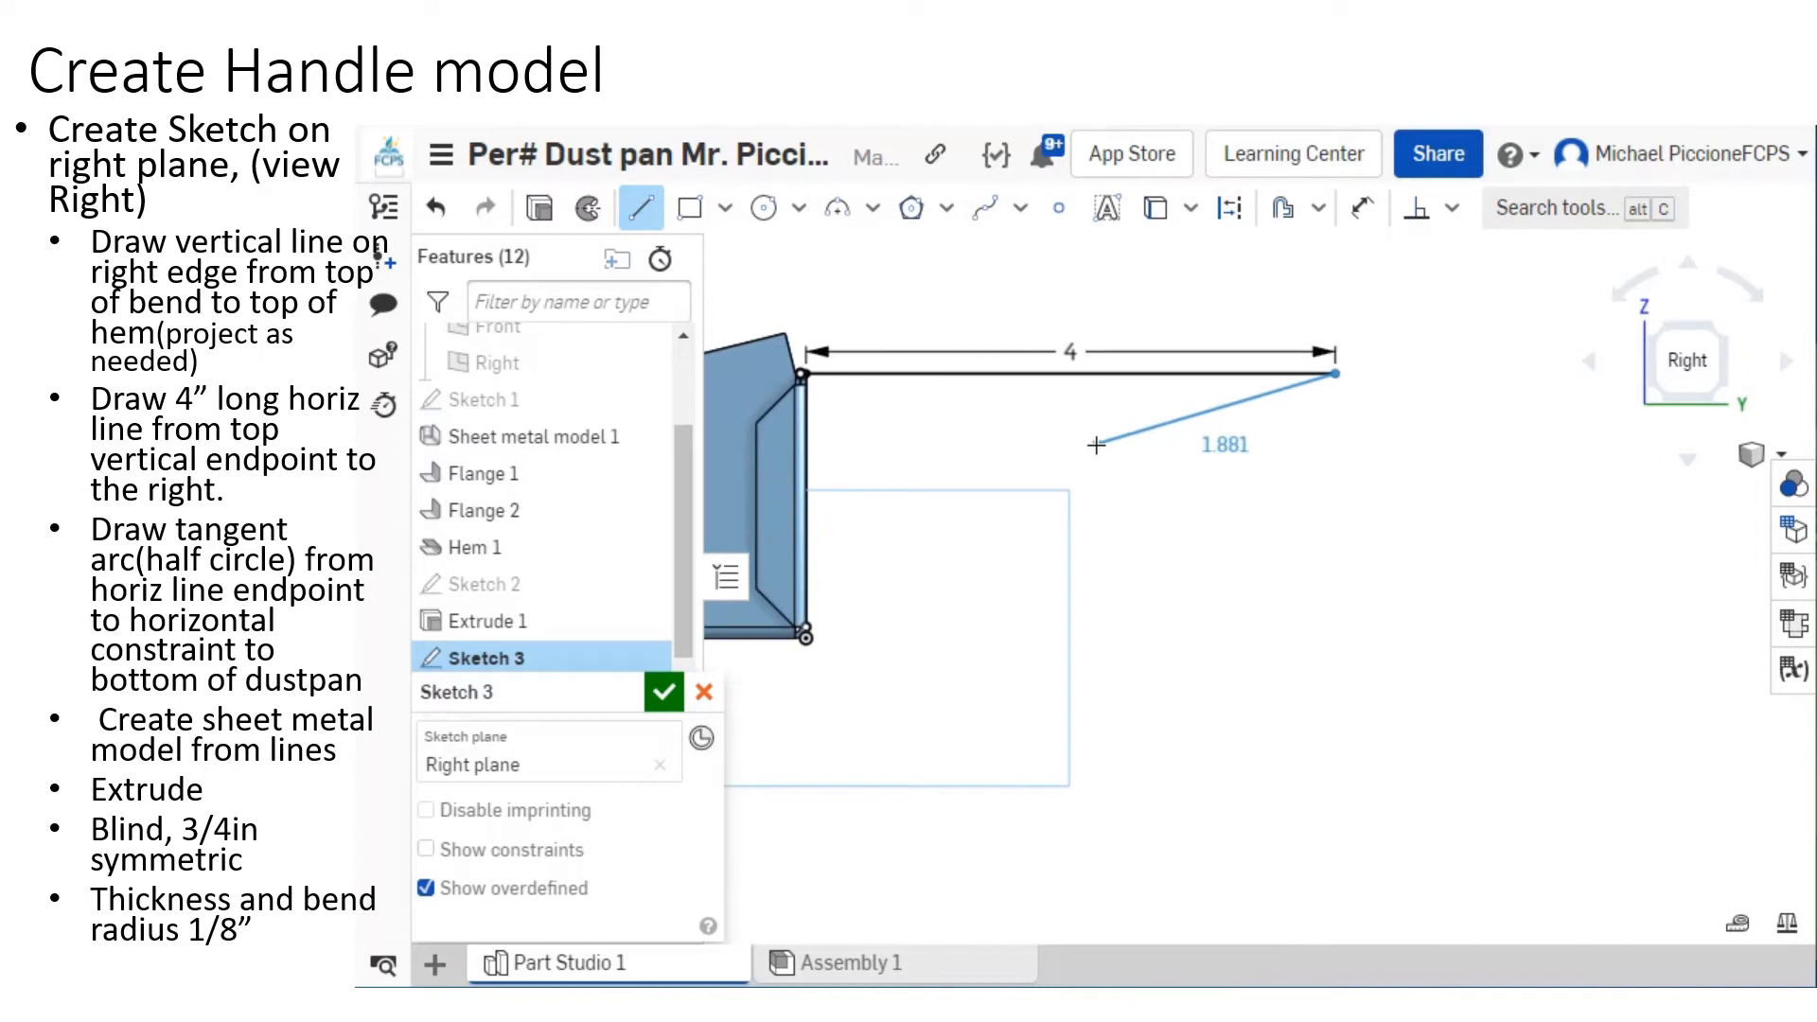
{"action": "key", "text": "Escape"}
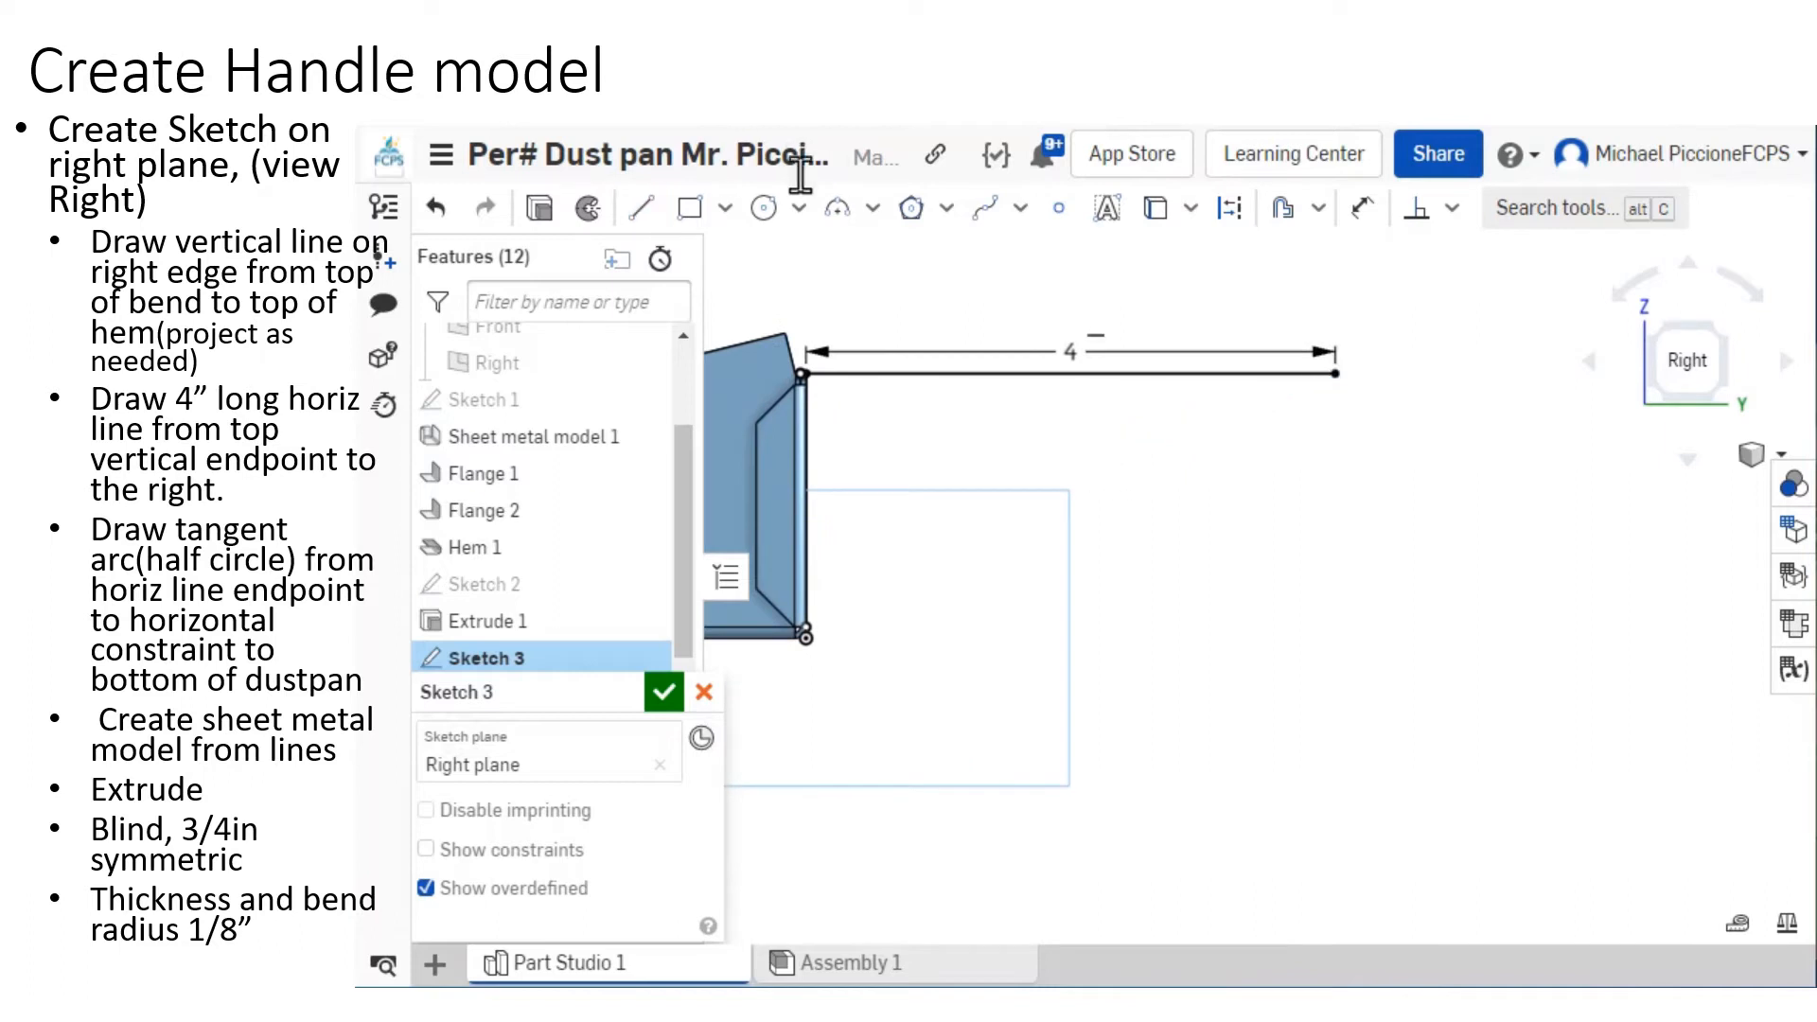
Draw an outward-bulging three-point arc of about 1.15 in radius from the 4 in line's free end to a point level with the dustpan's bottom.
{"action": "left_click", "coordinate": [872, 208]}
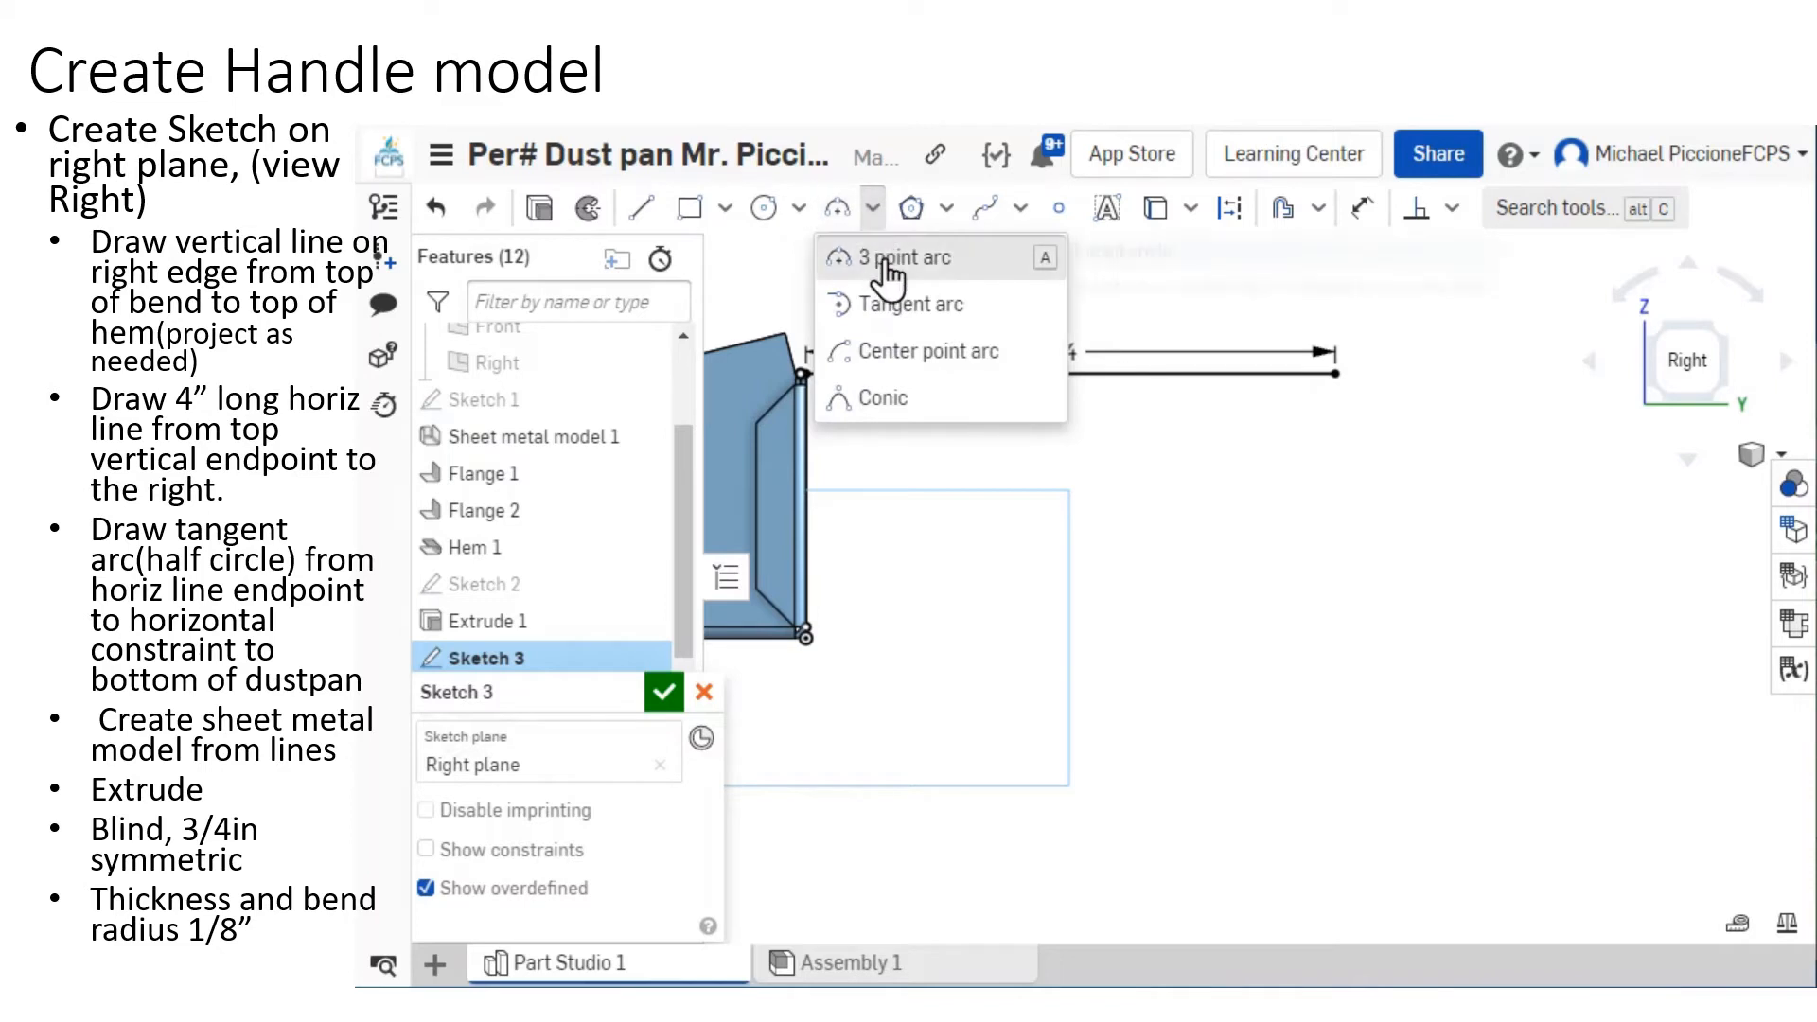
{"action": "left_click", "coordinate": [886, 265]}
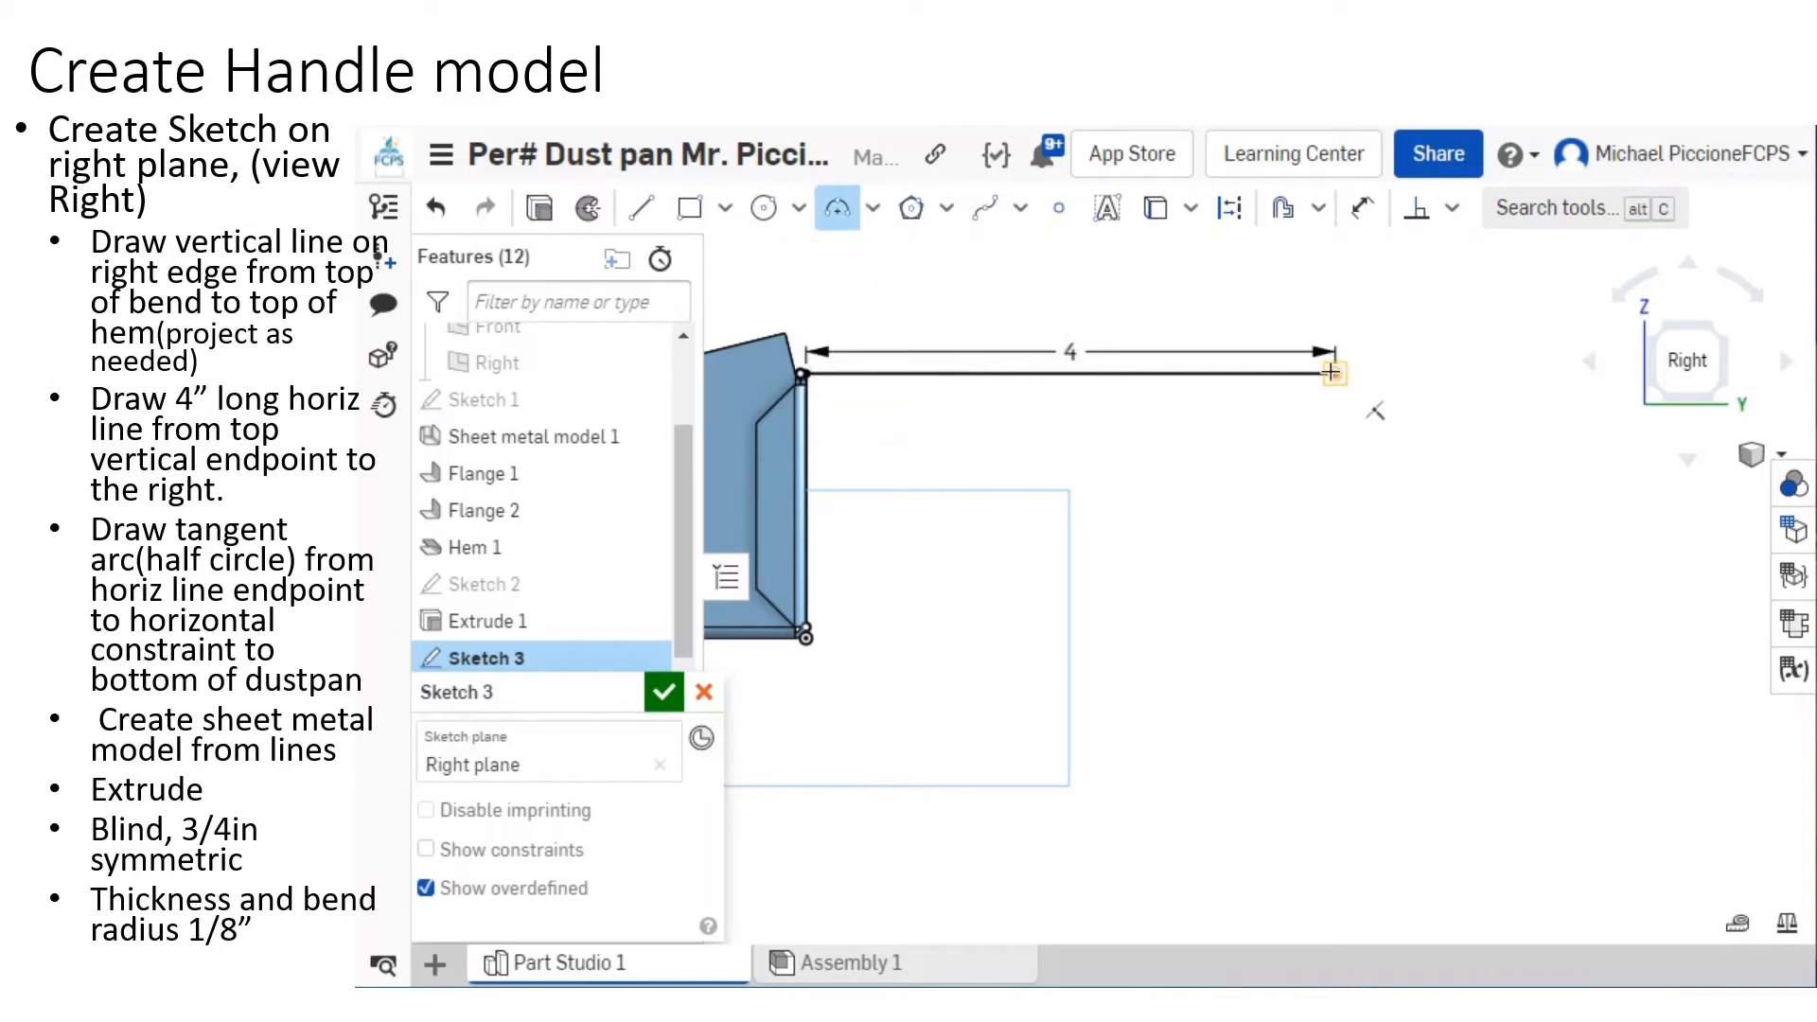
{"action": "left_click", "coordinate": [1334, 374]}
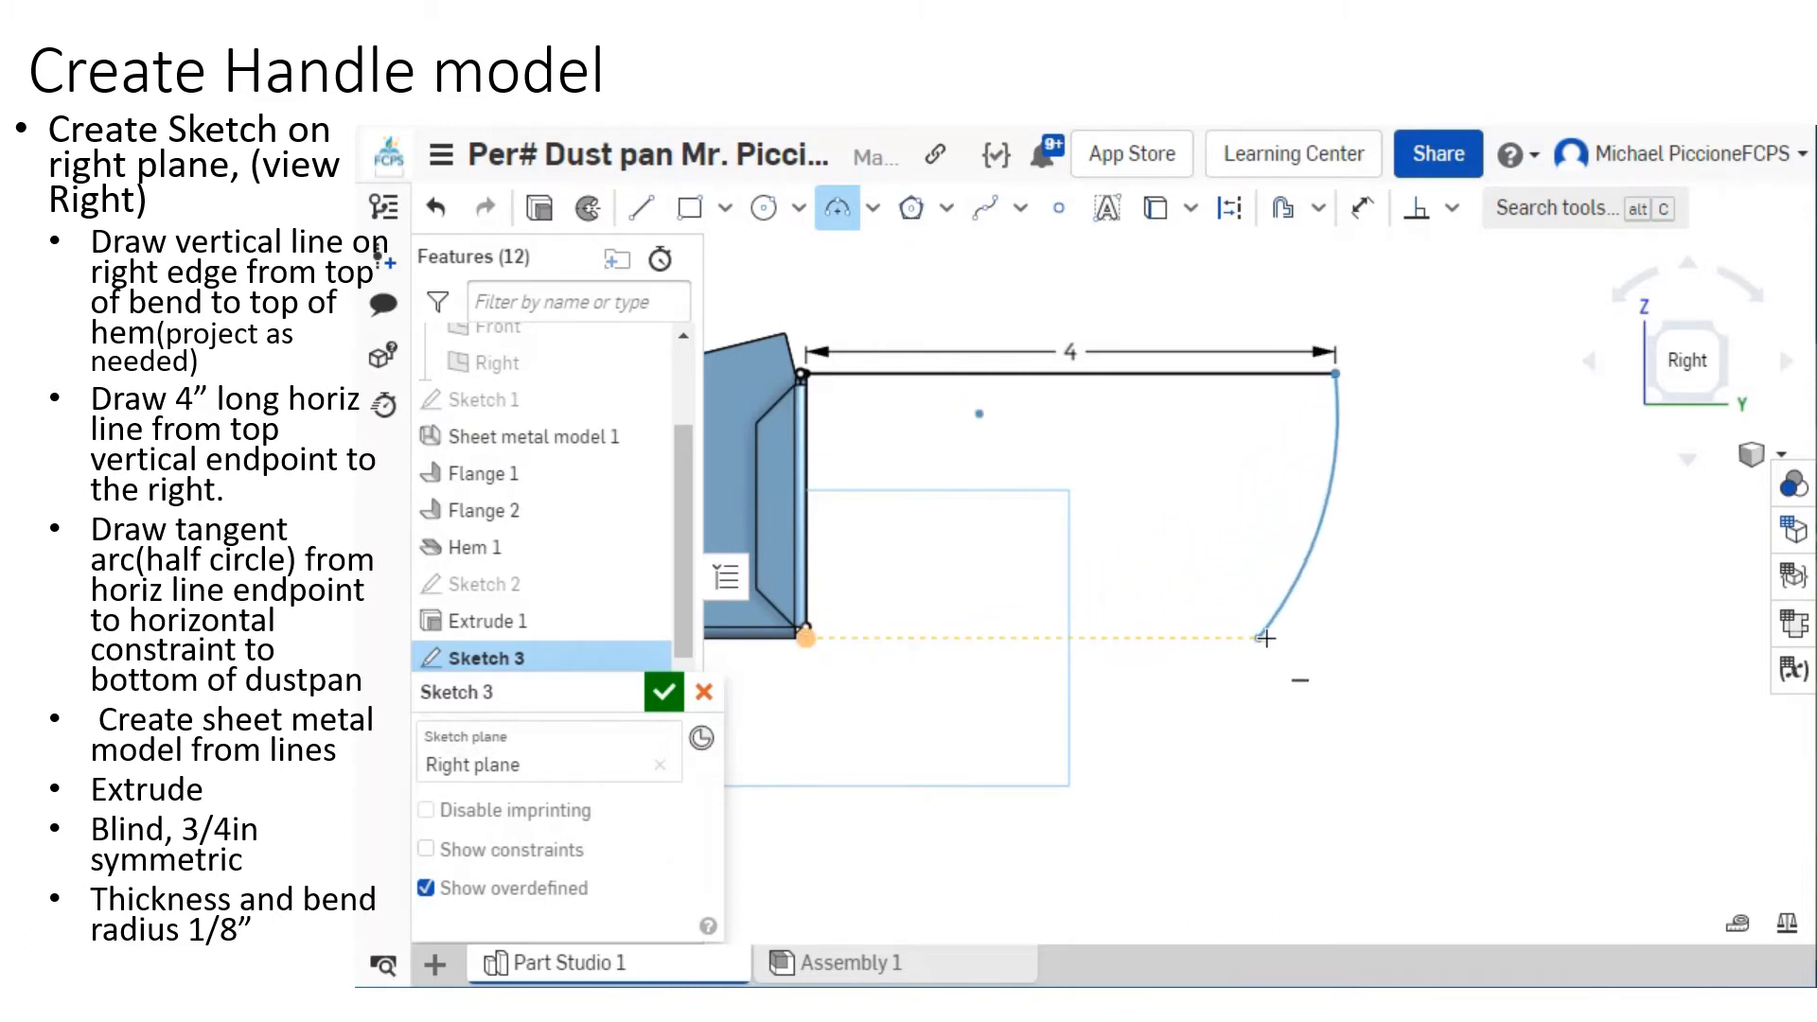
{"action": "left_click", "coordinate": [1332, 638]}
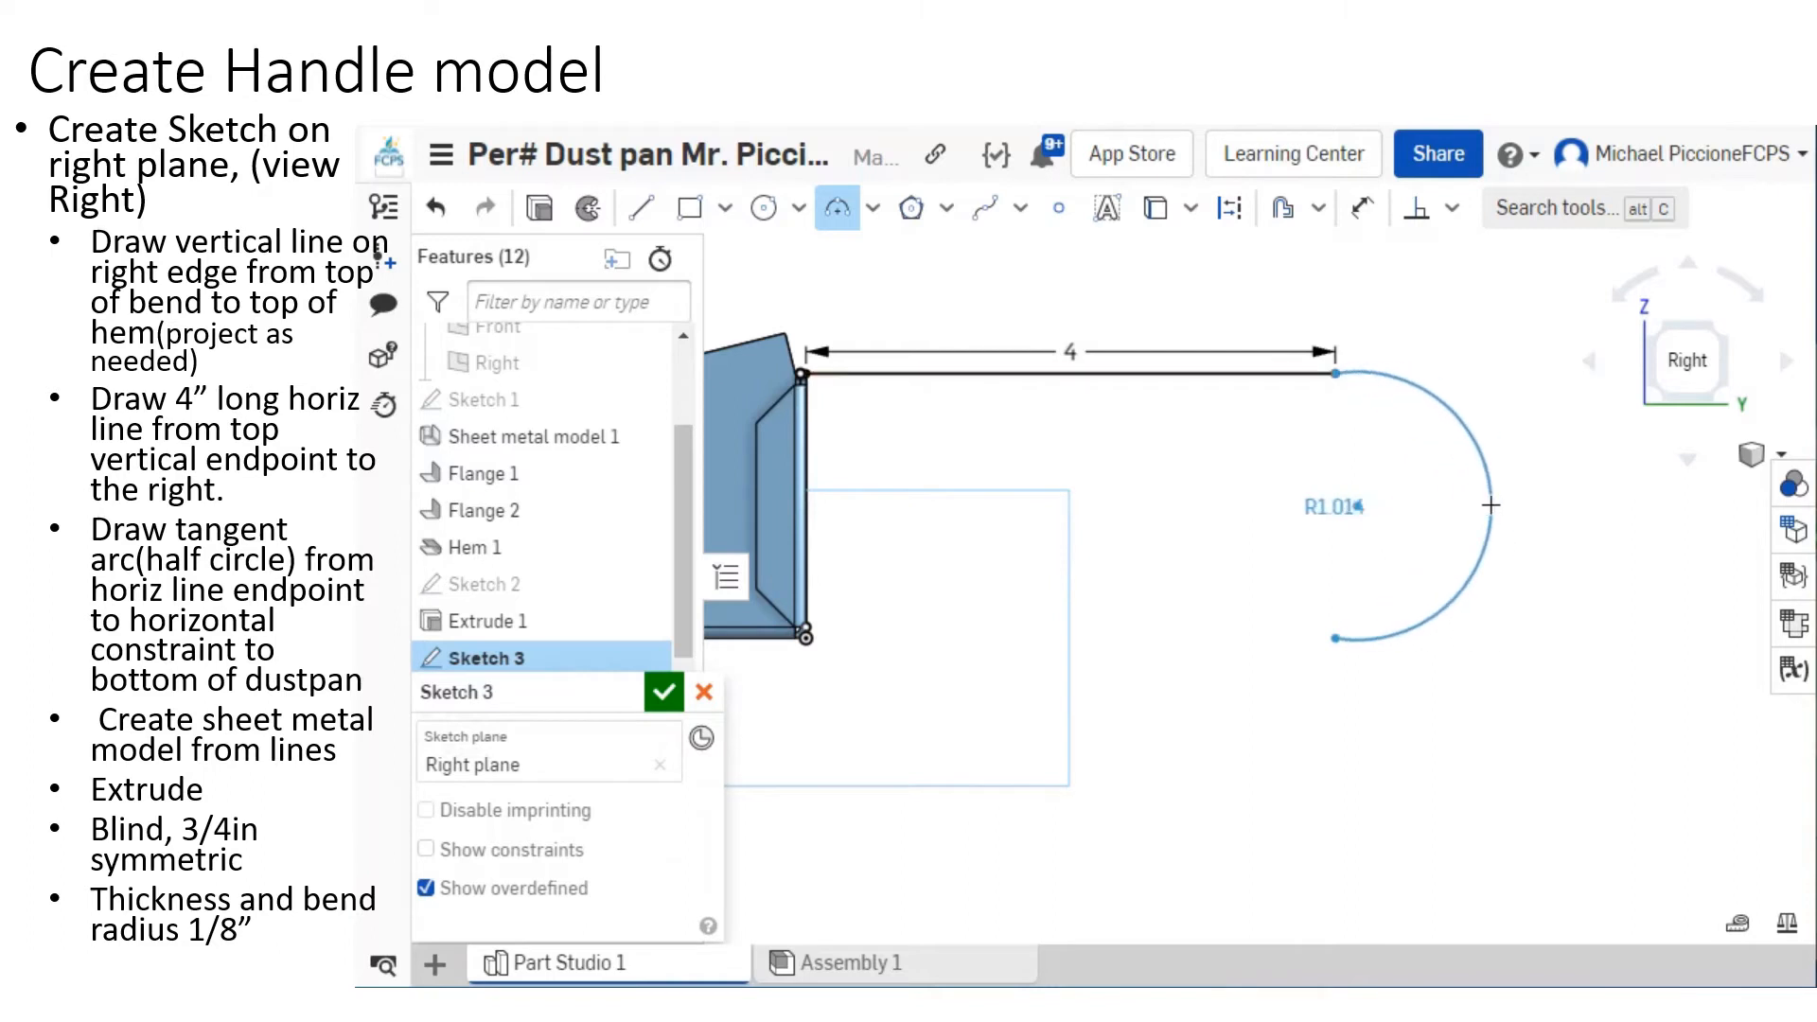
{"action": "left_click_drag", "start_coordinate": [1457, 505], "coordinate": [1430, 514]}
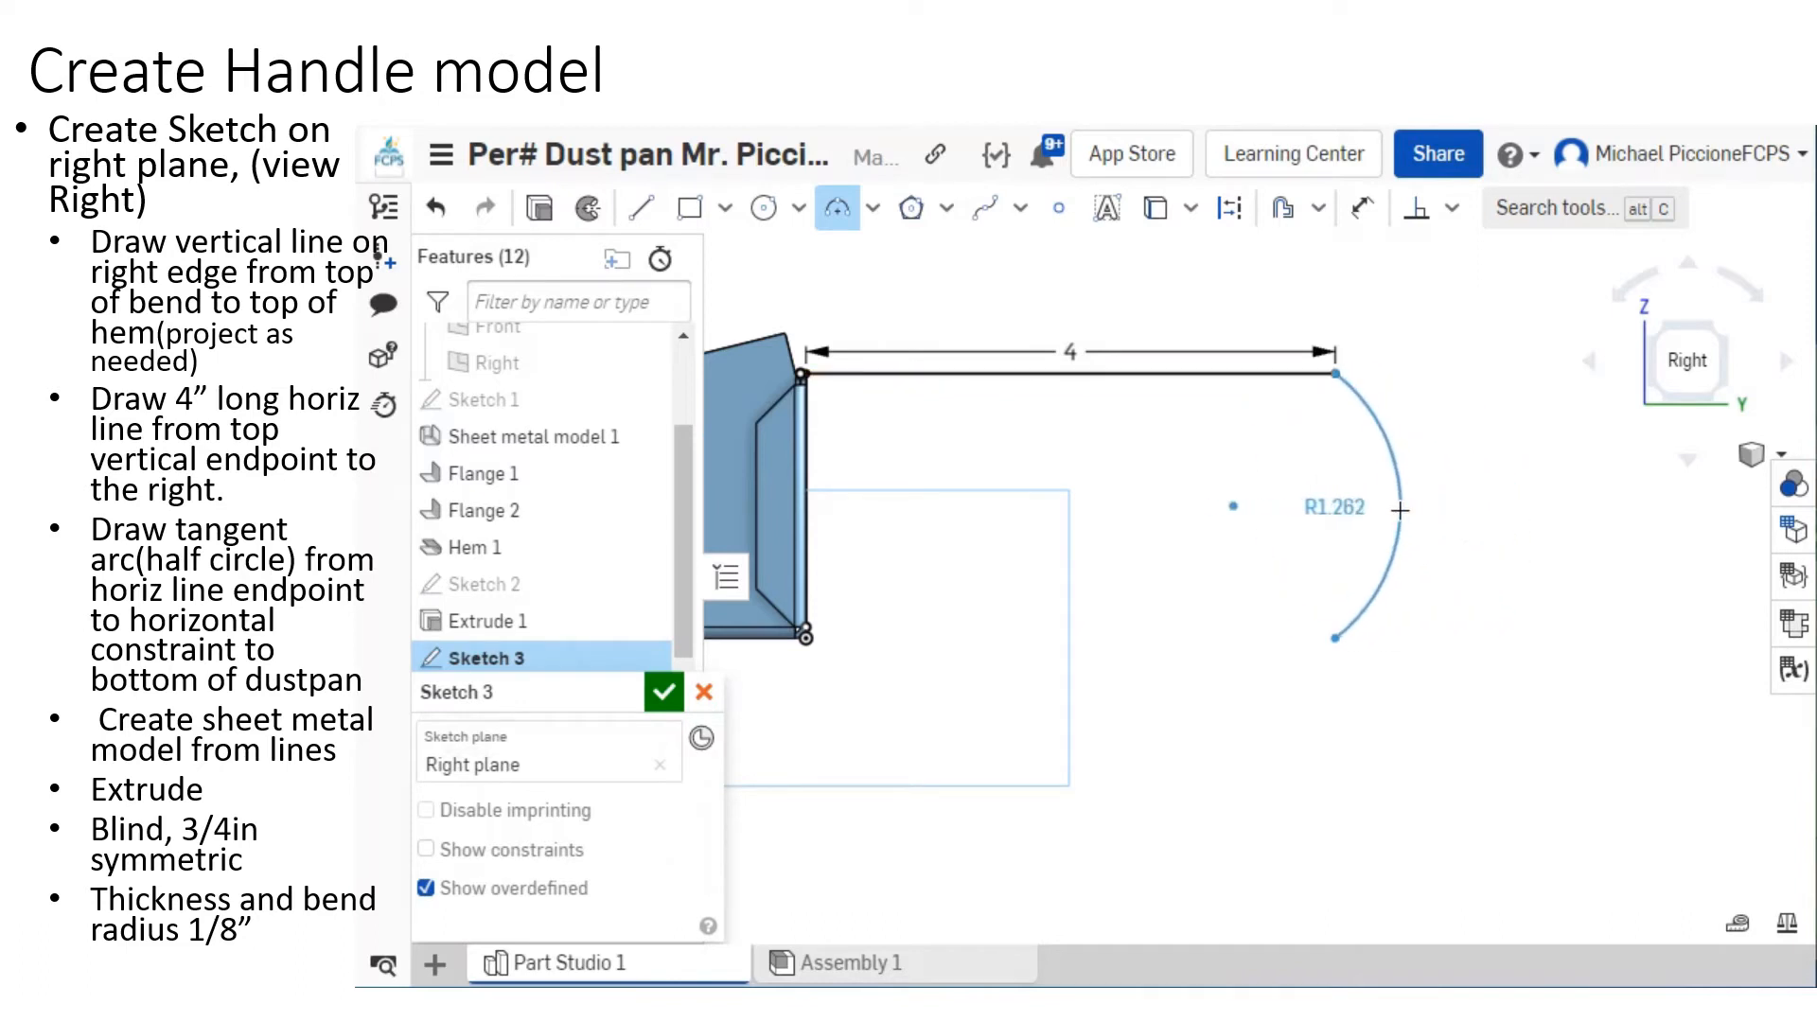
{"action": "left_click", "coordinate": [1411, 511]}
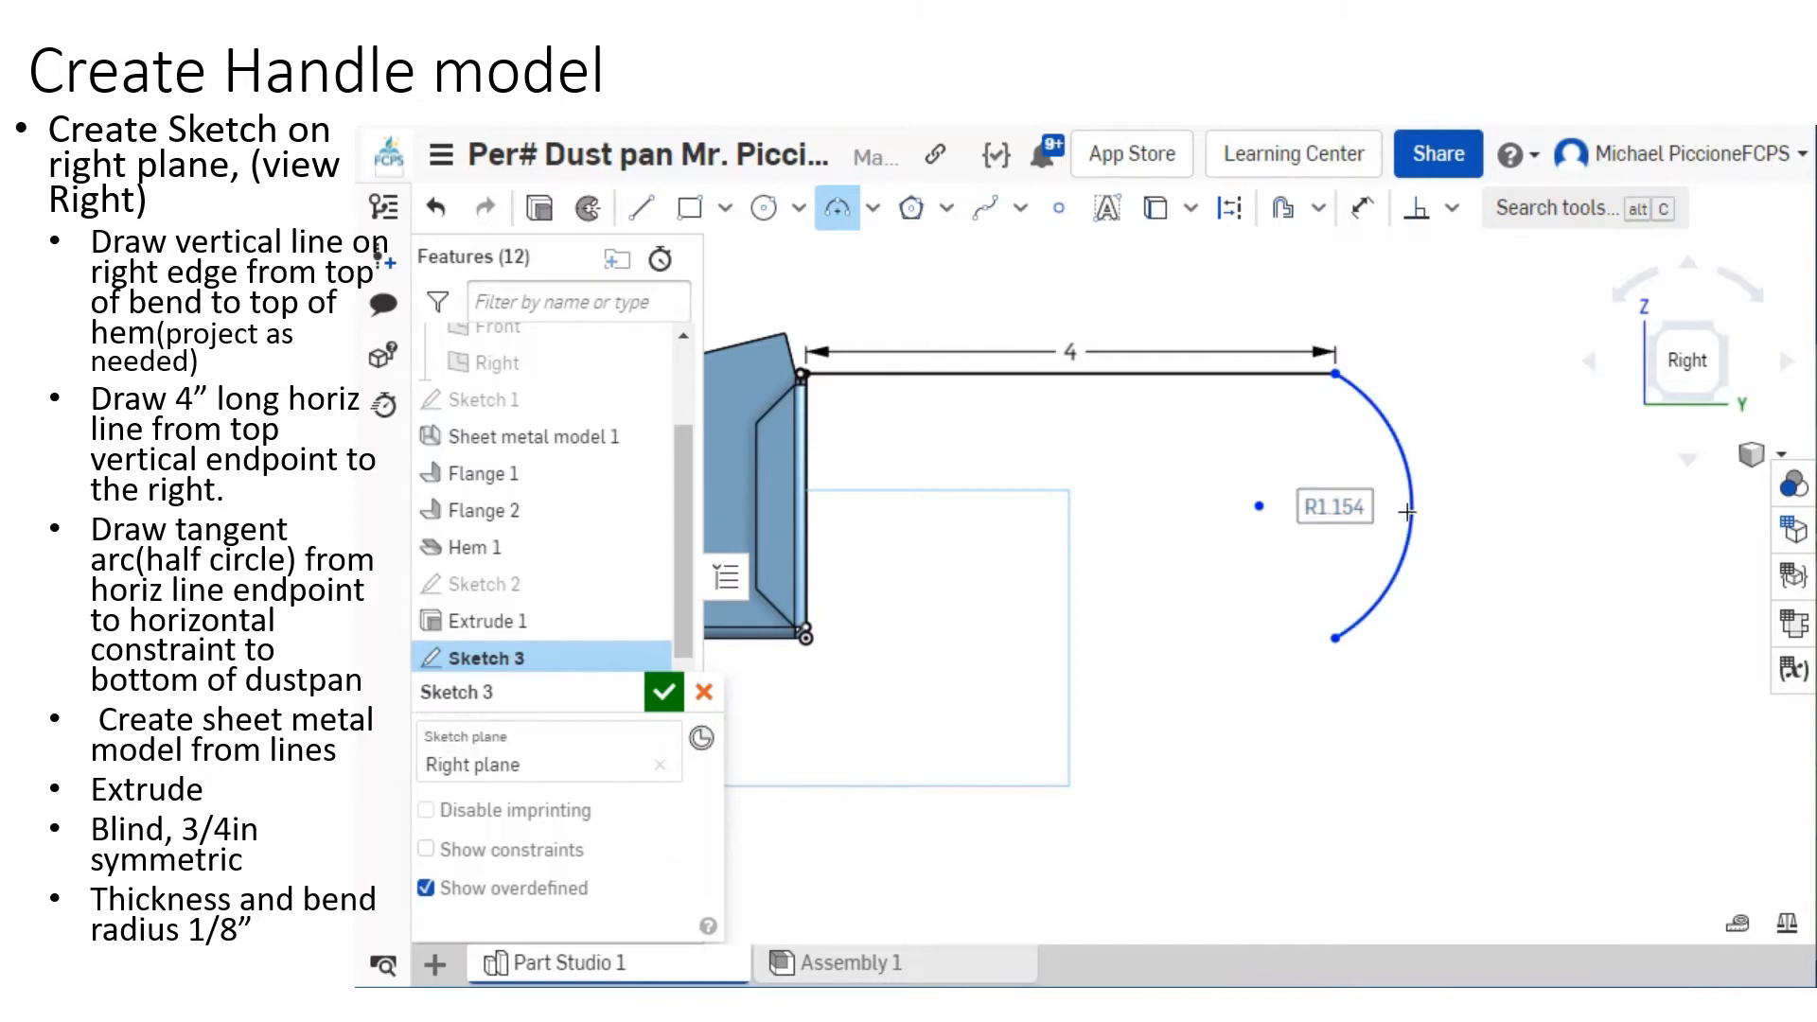
Try to constrain the arc's center vertically to the 4 in line's outer endpoint, and undo the constraint.
{"action": "left_click", "coordinate": [1451, 210]}
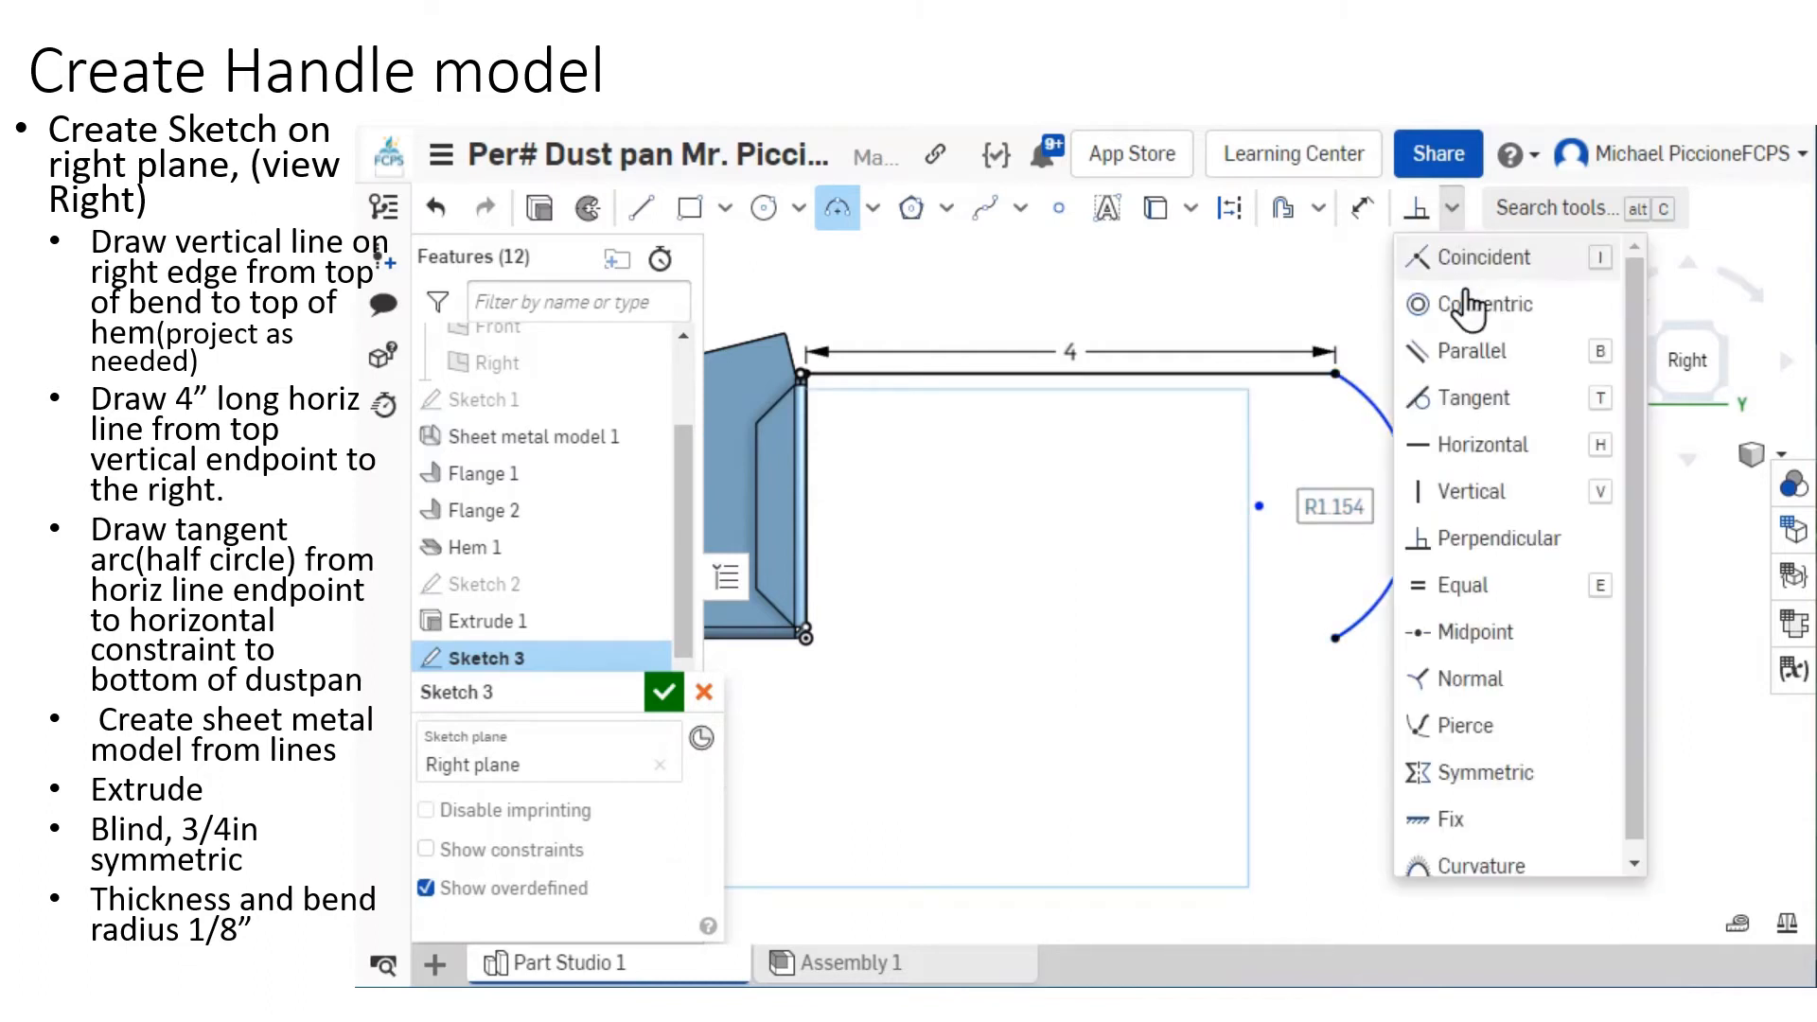
{"action": "left_click", "coordinate": [1467, 493]}
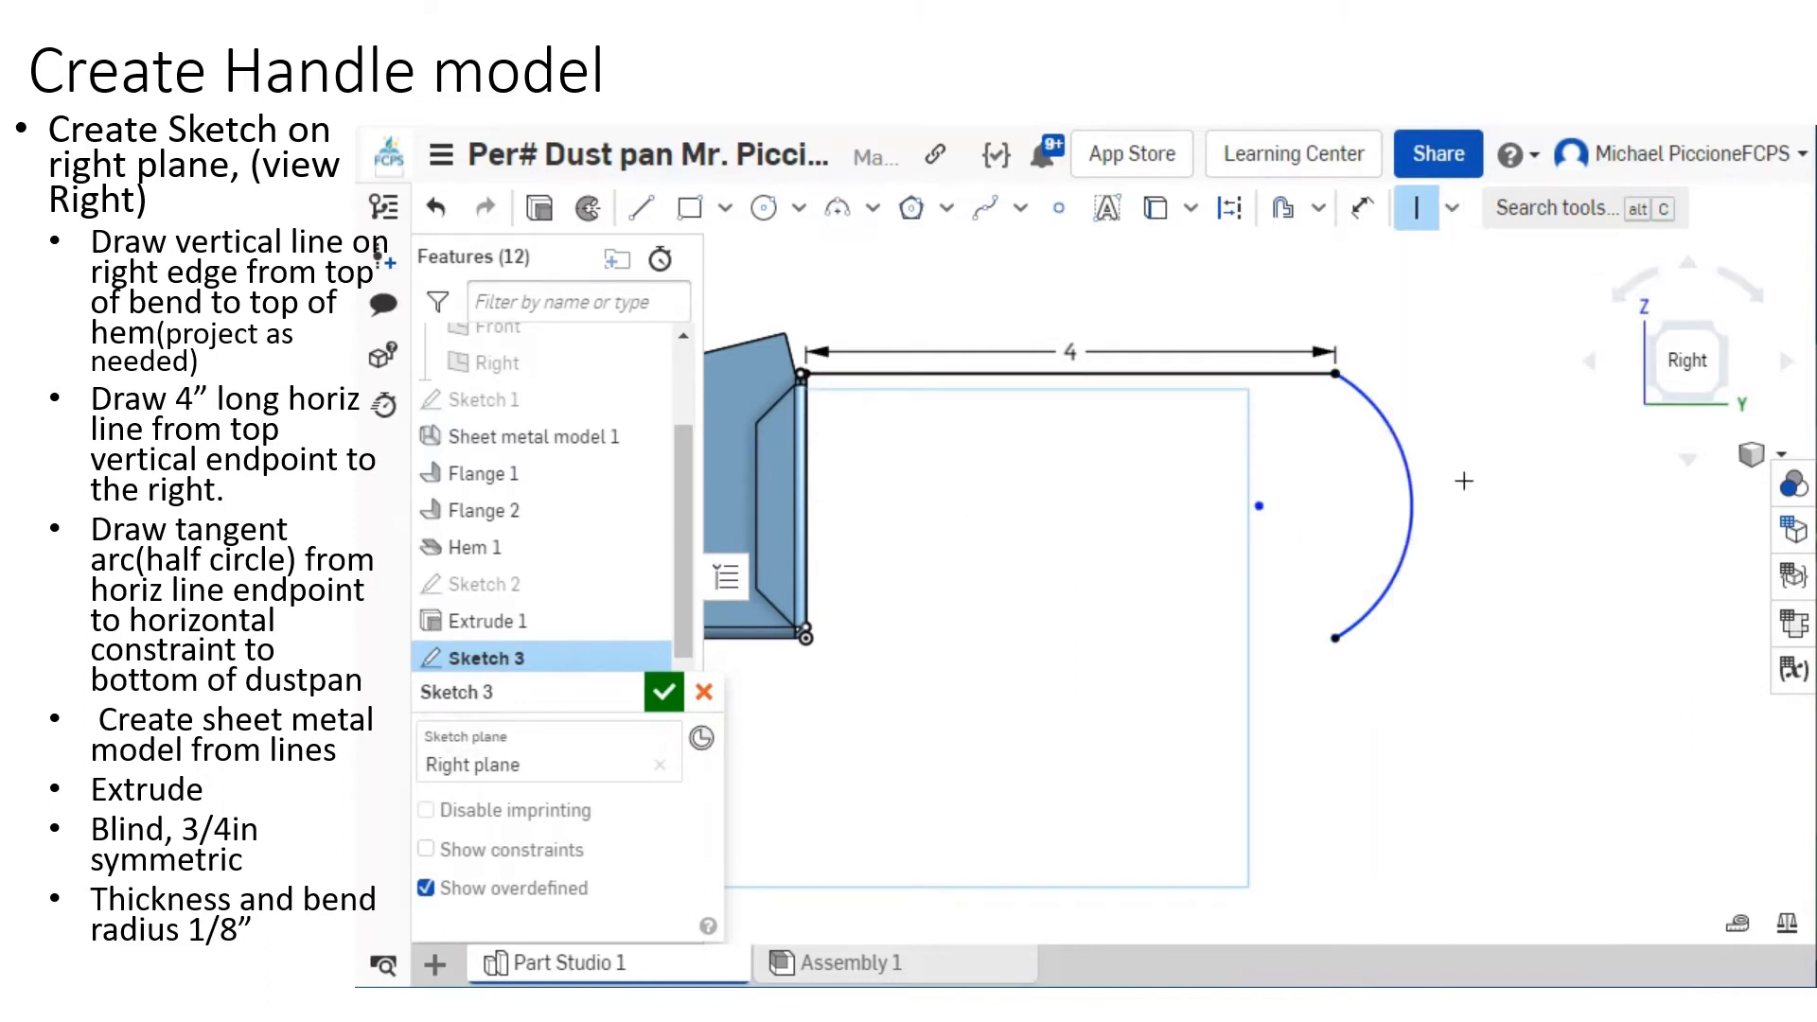
{"action": "left_click", "coordinate": [1260, 508]}
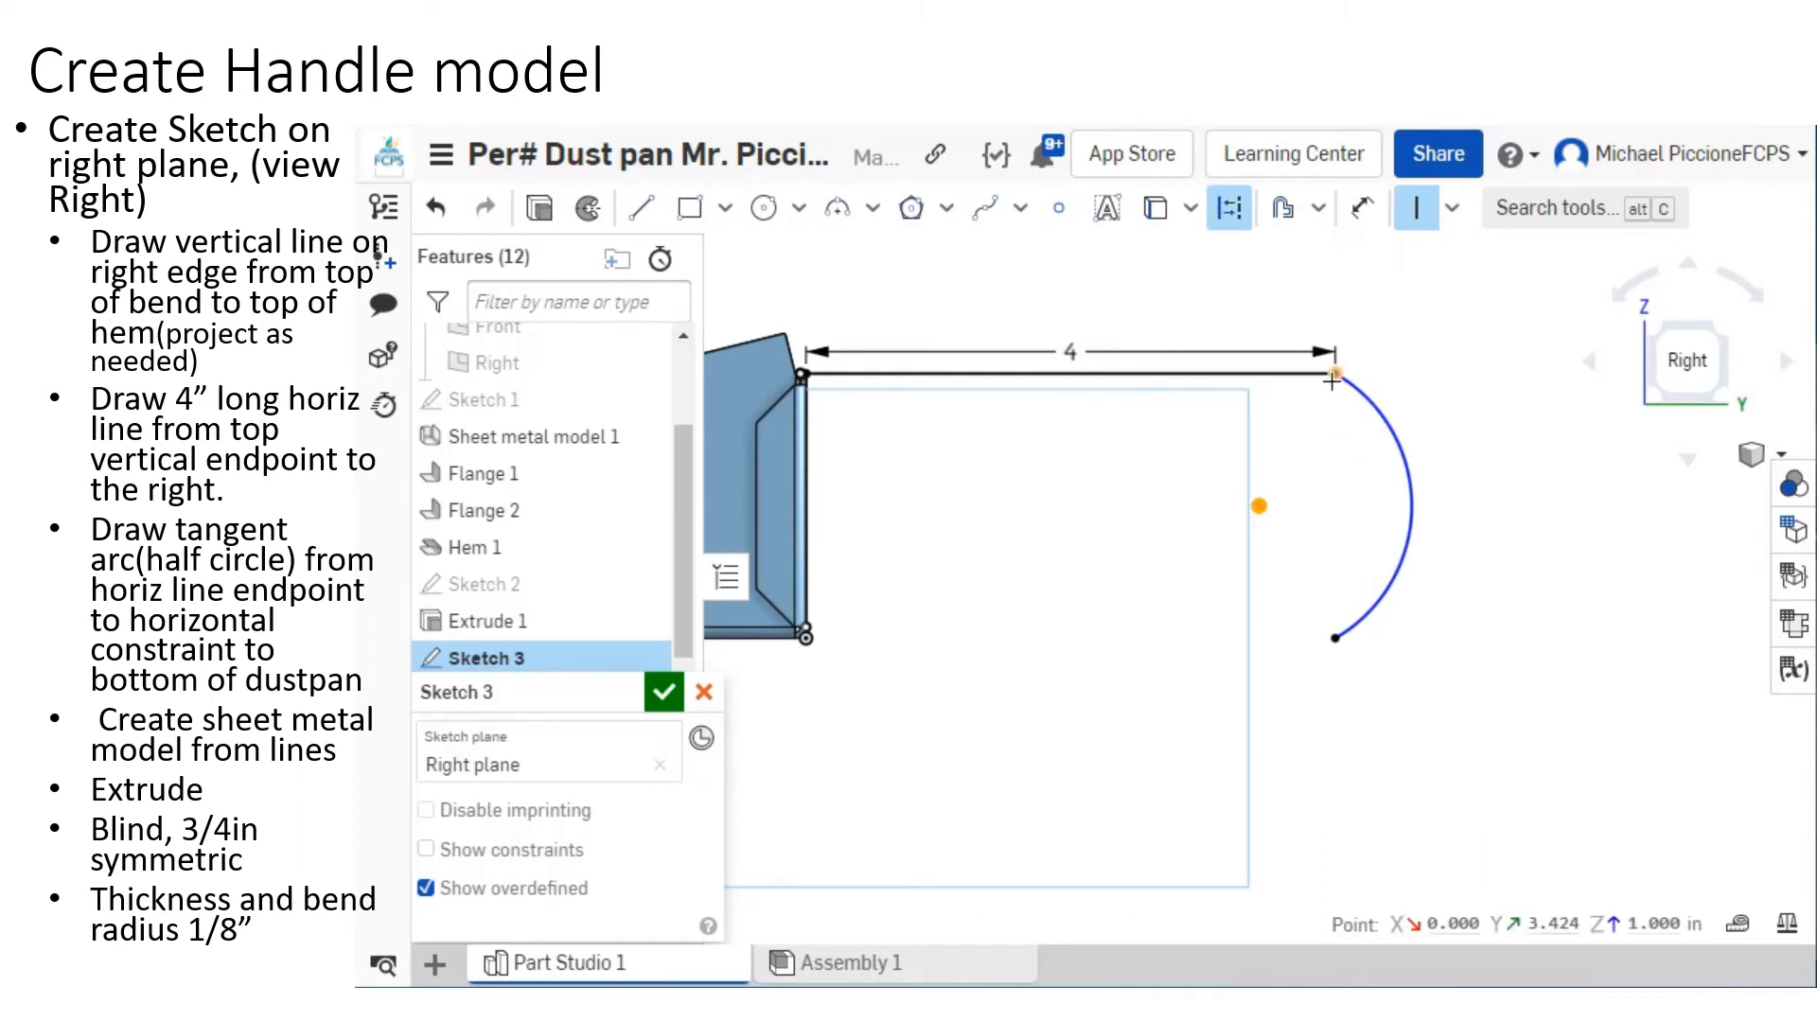
{"action": "left_click", "coordinate": [1333, 378]}
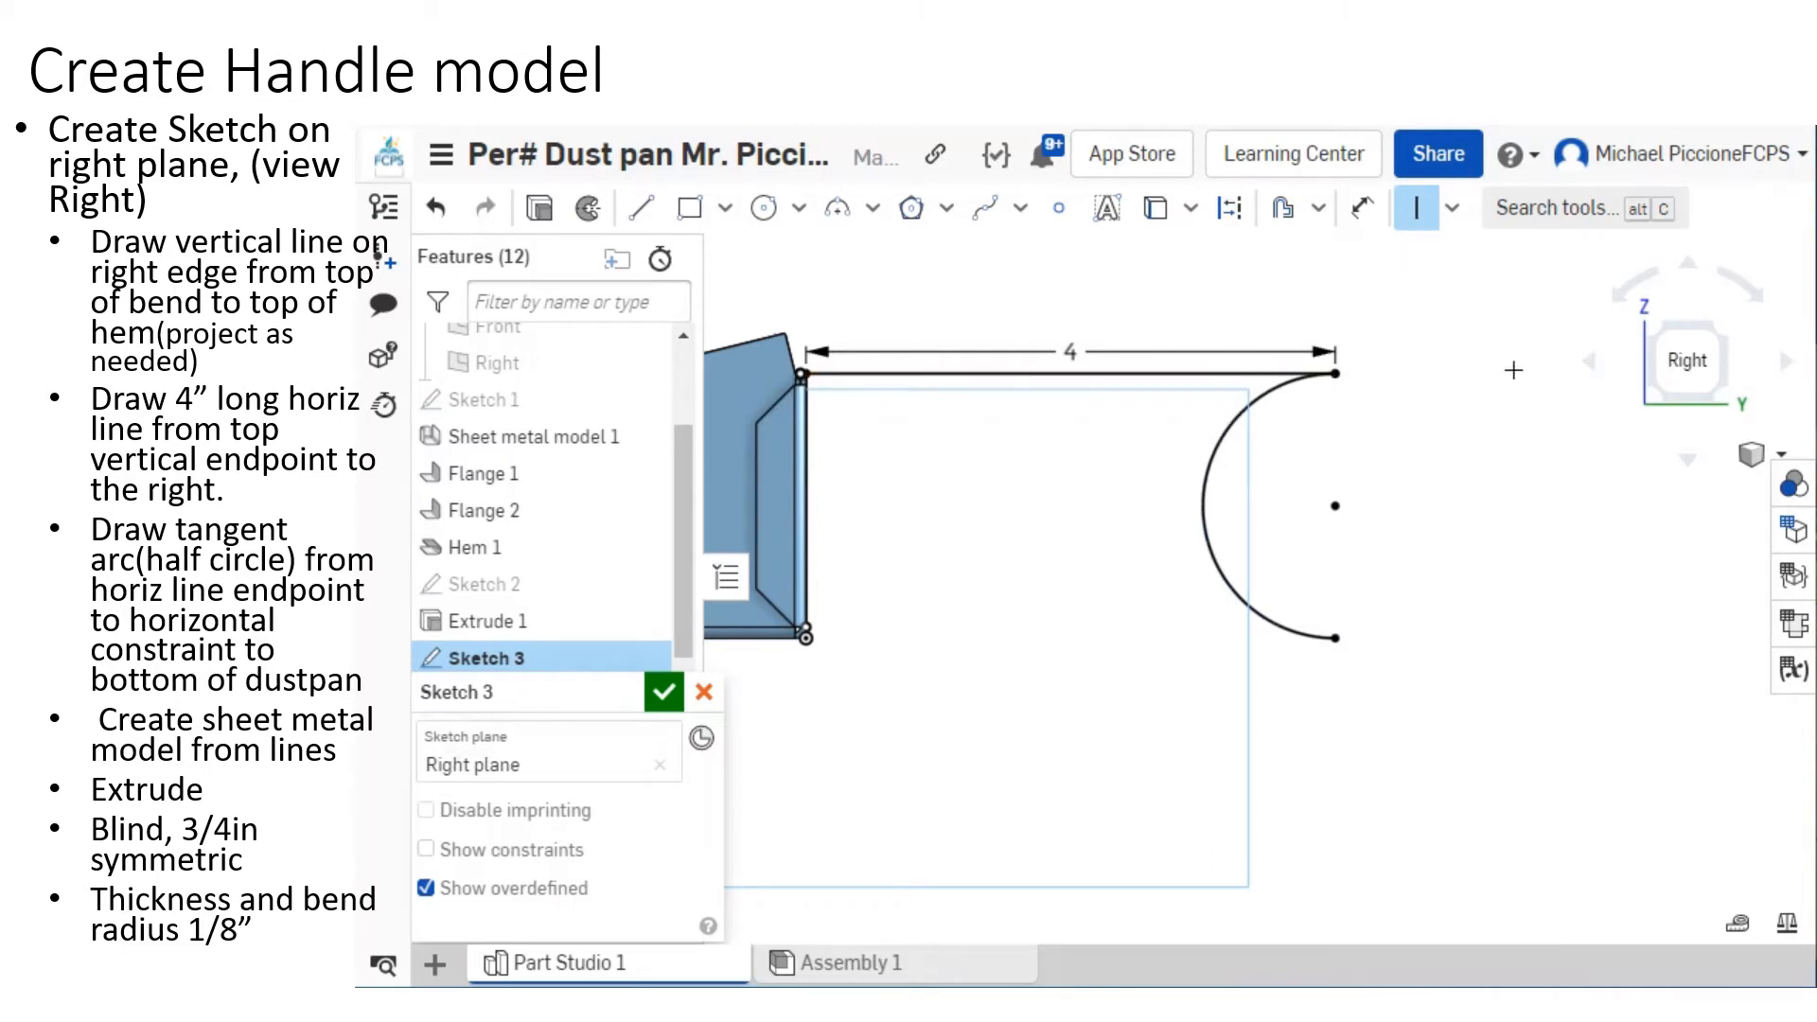
{"action": "key", "text": "Escape"}
{"action": "key", "text": "ctrl+z"}
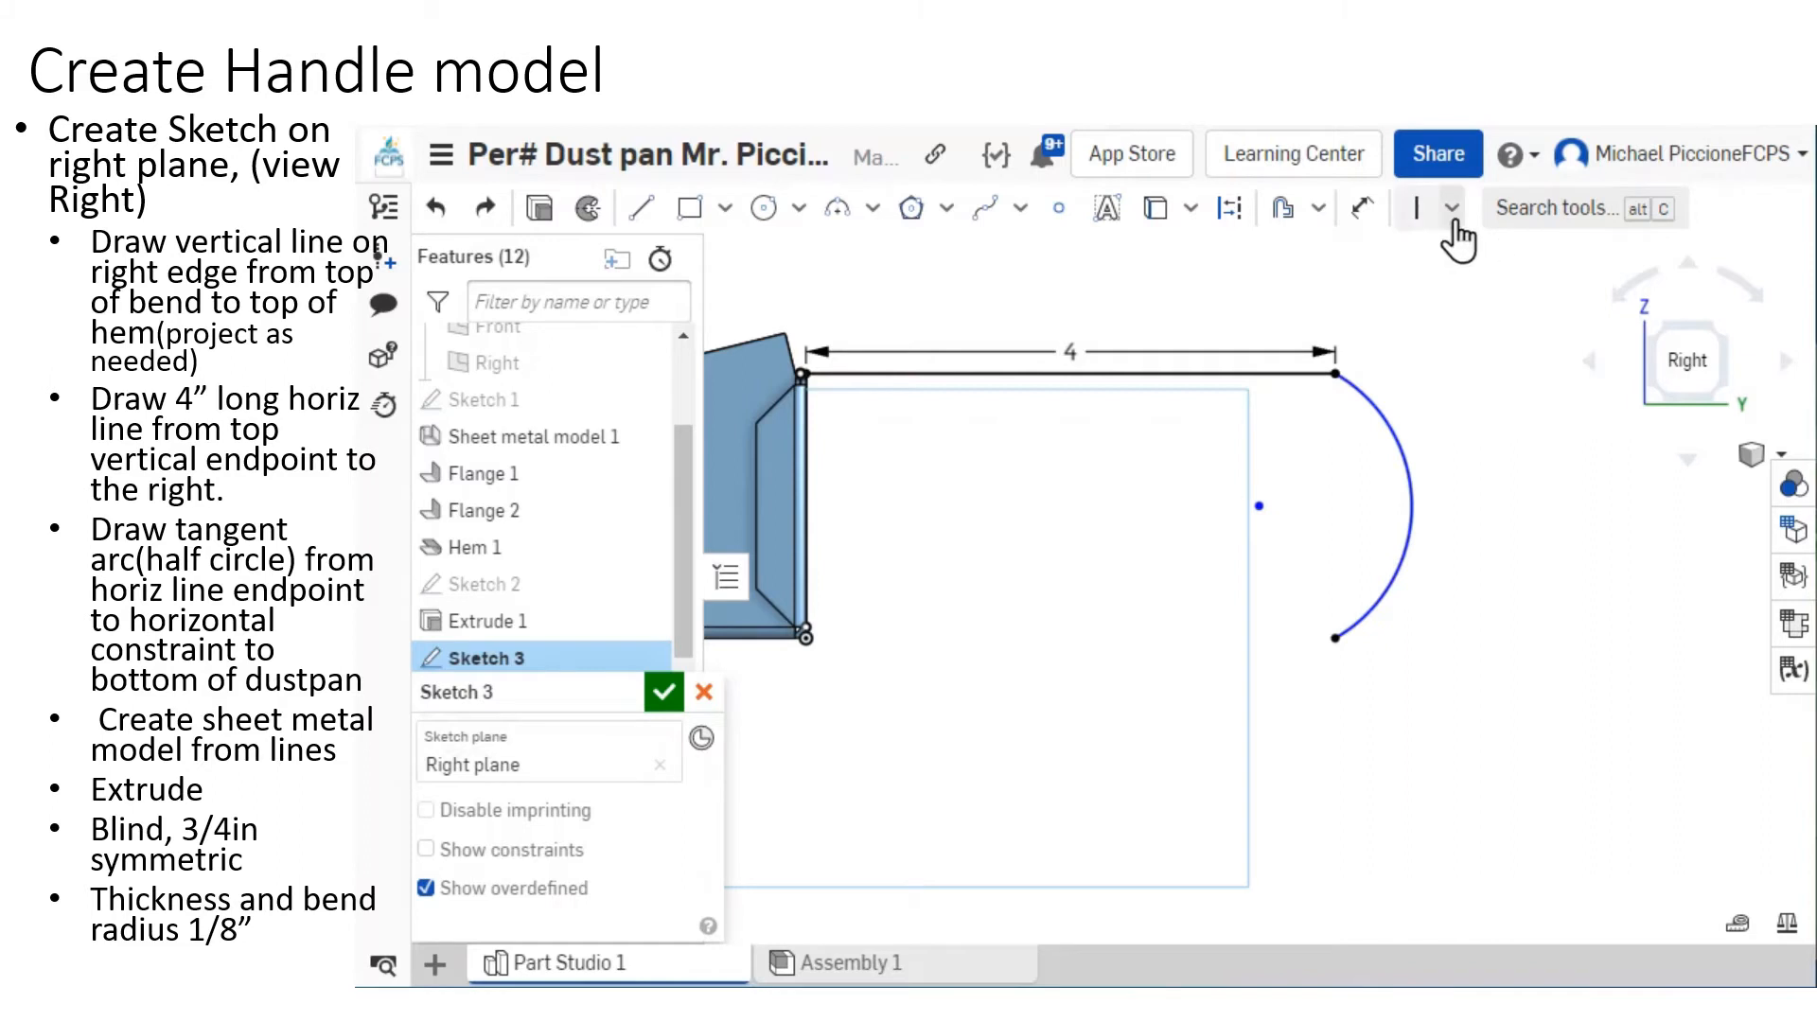
Move the arc's center outward past the 4 in line's end and constrain it vertically to that endpoint, forming an outward half circle.
{"action": "left_click_drag", "start_coordinate": [1258, 506], "coordinate": [1380, 485]}
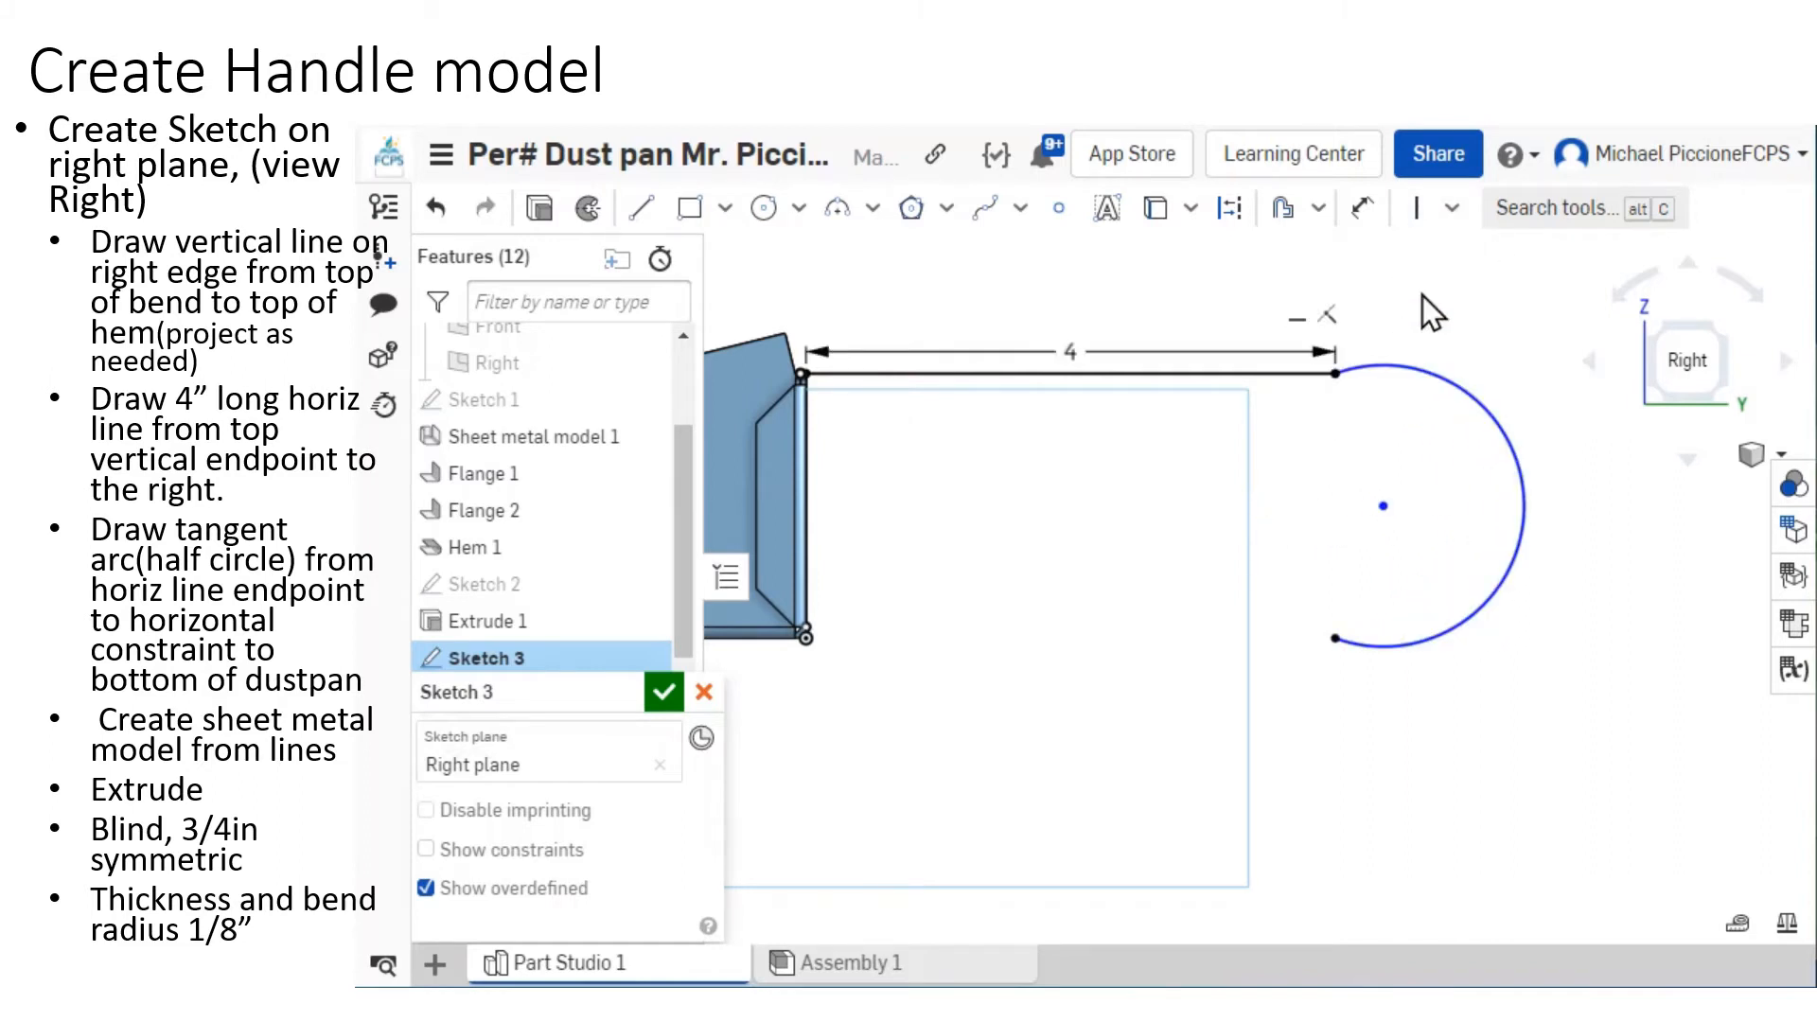
{"action": "left_click", "coordinate": [1418, 210]}
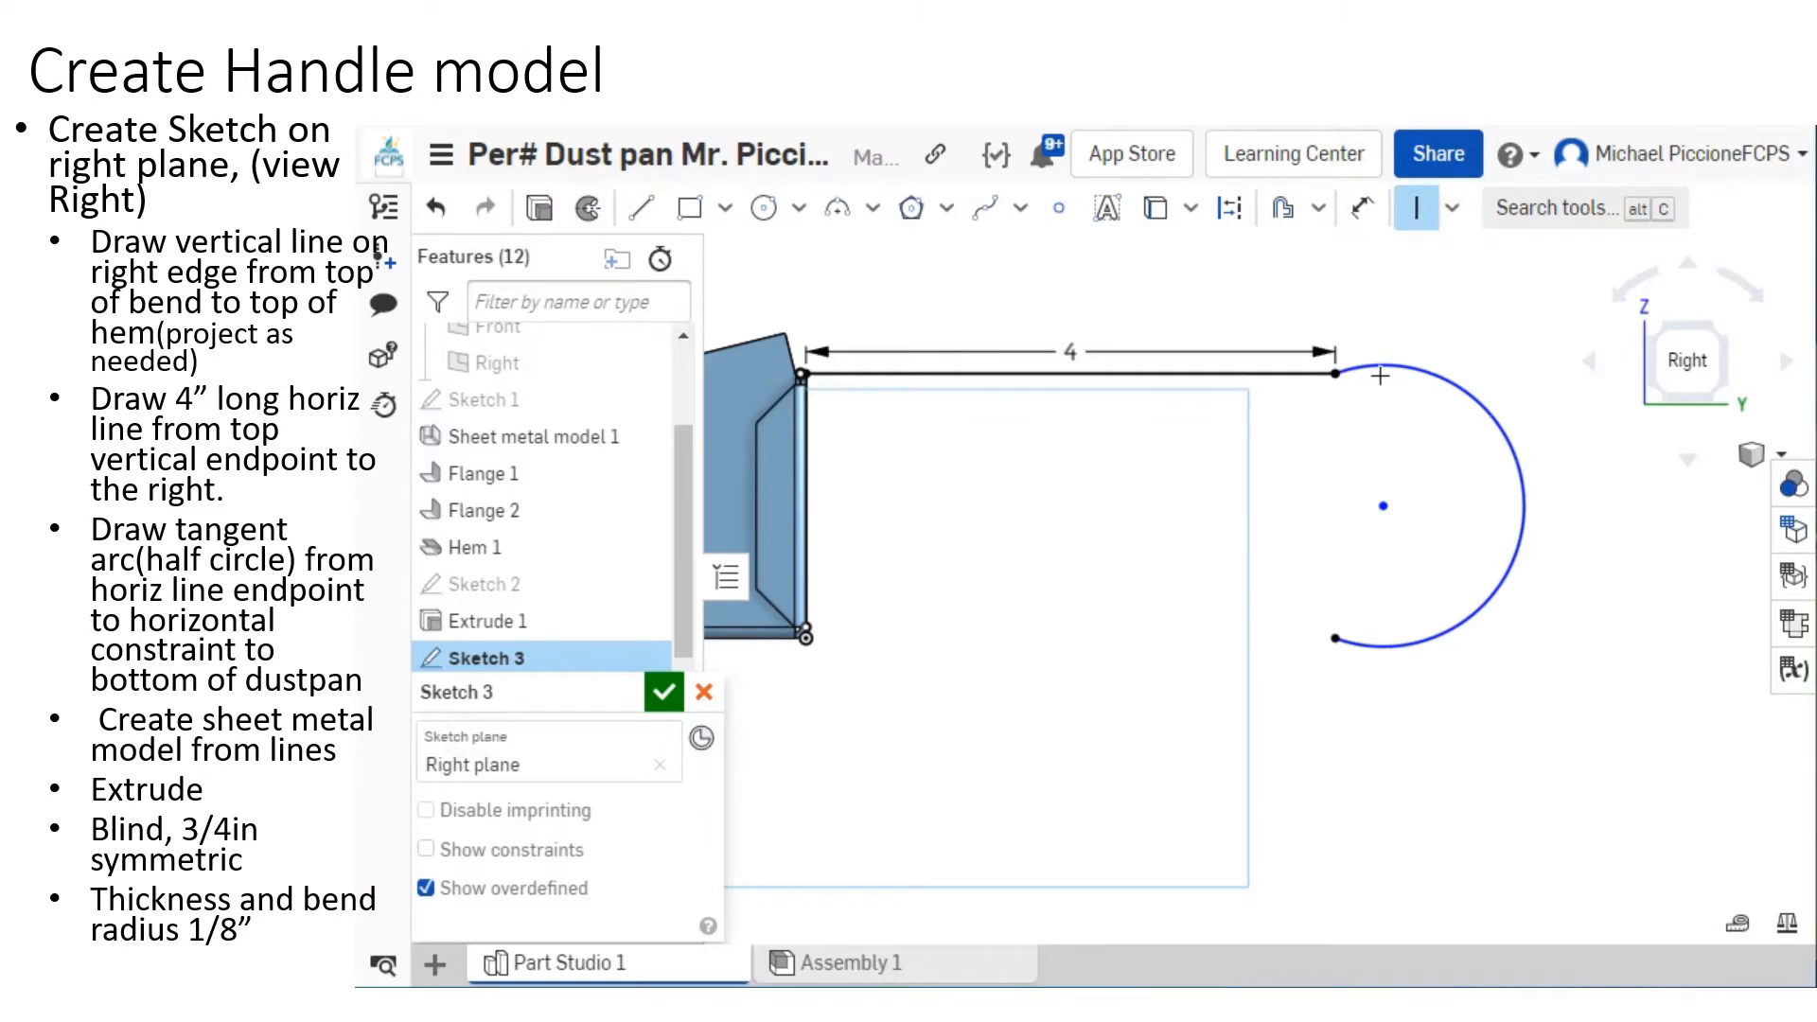
{"action": "key", "text": "h"}
{"action": "left_click", "coordinate": [1383, 506]}
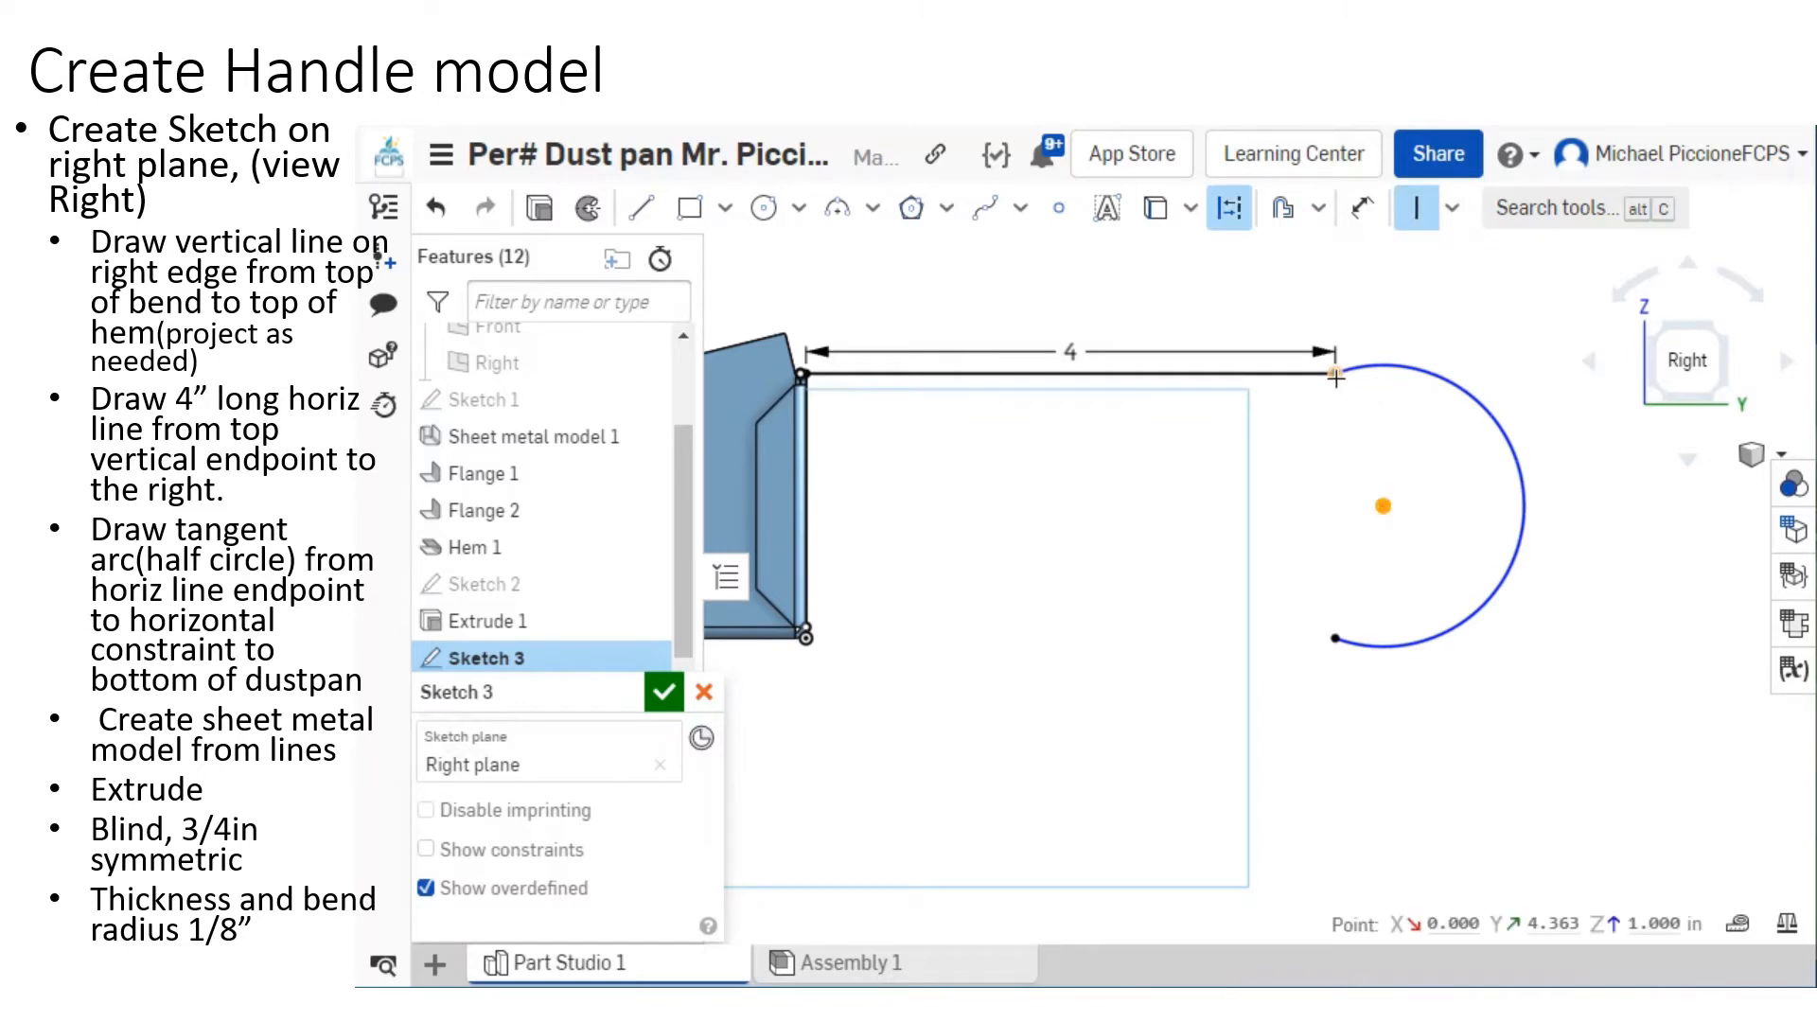
{"action": "left_click", "coordinate": [1335, 377]}
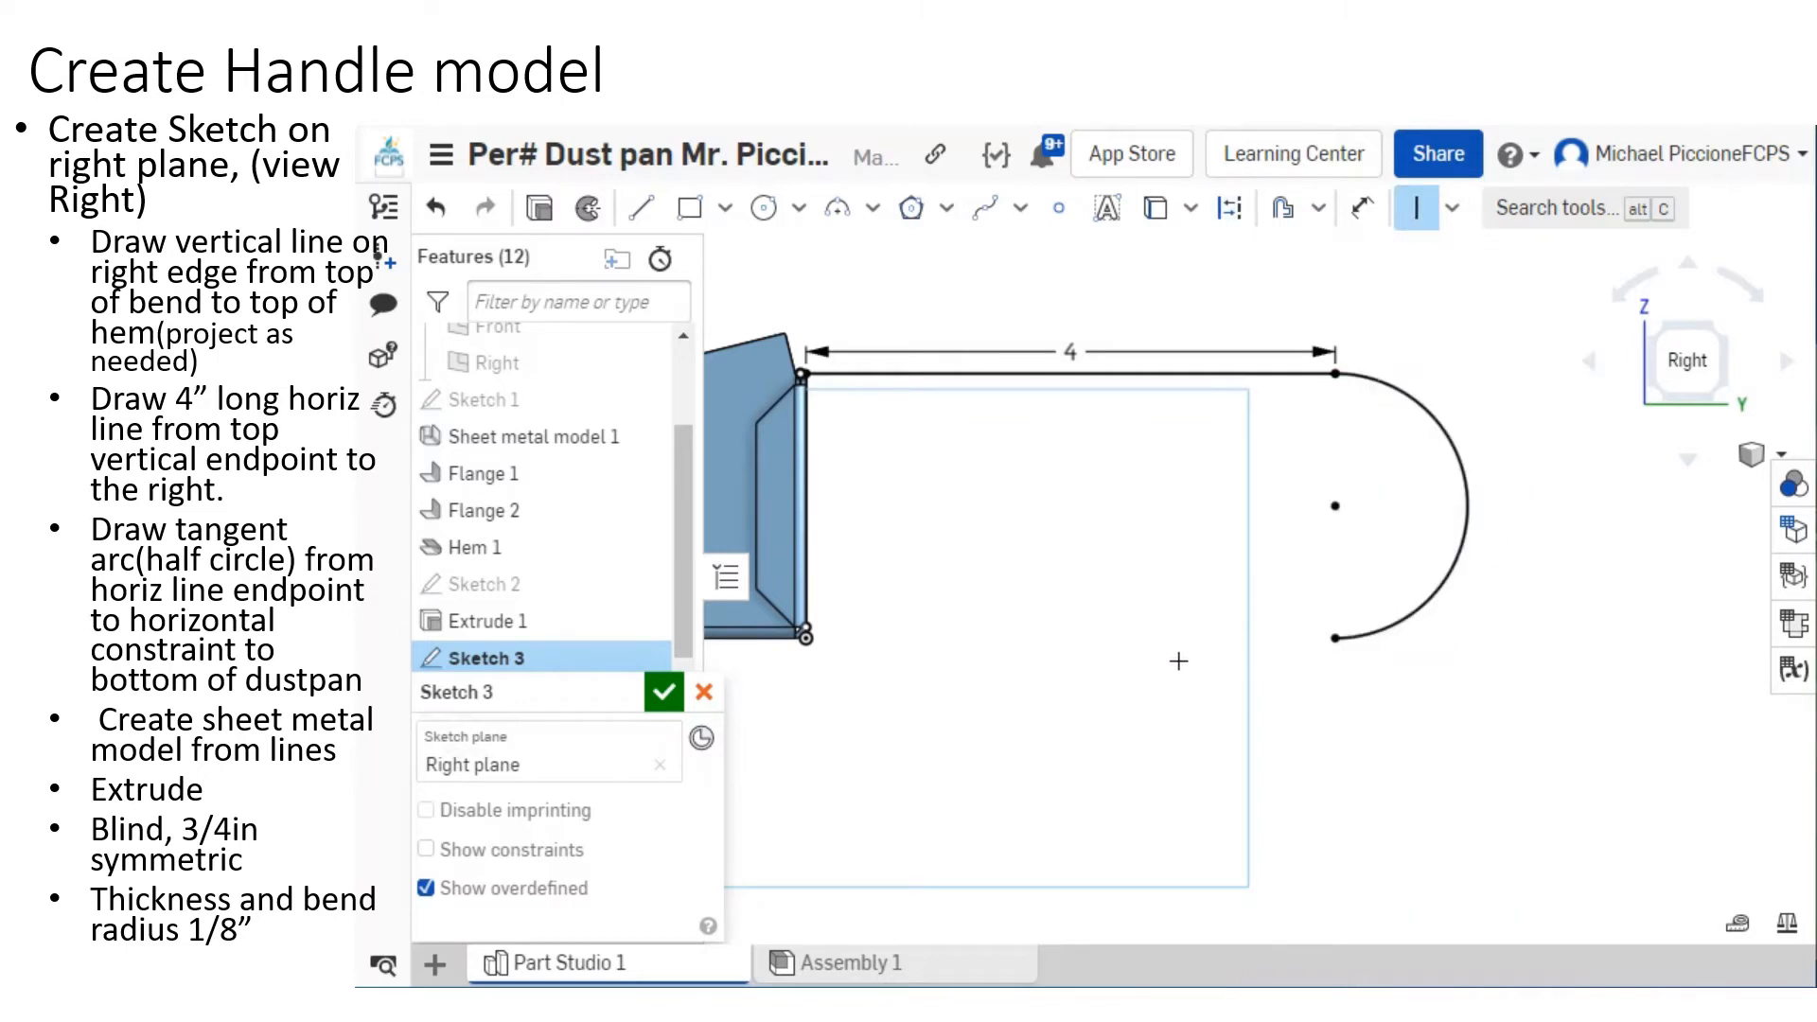
{"action": "key", "text": "Escape"}
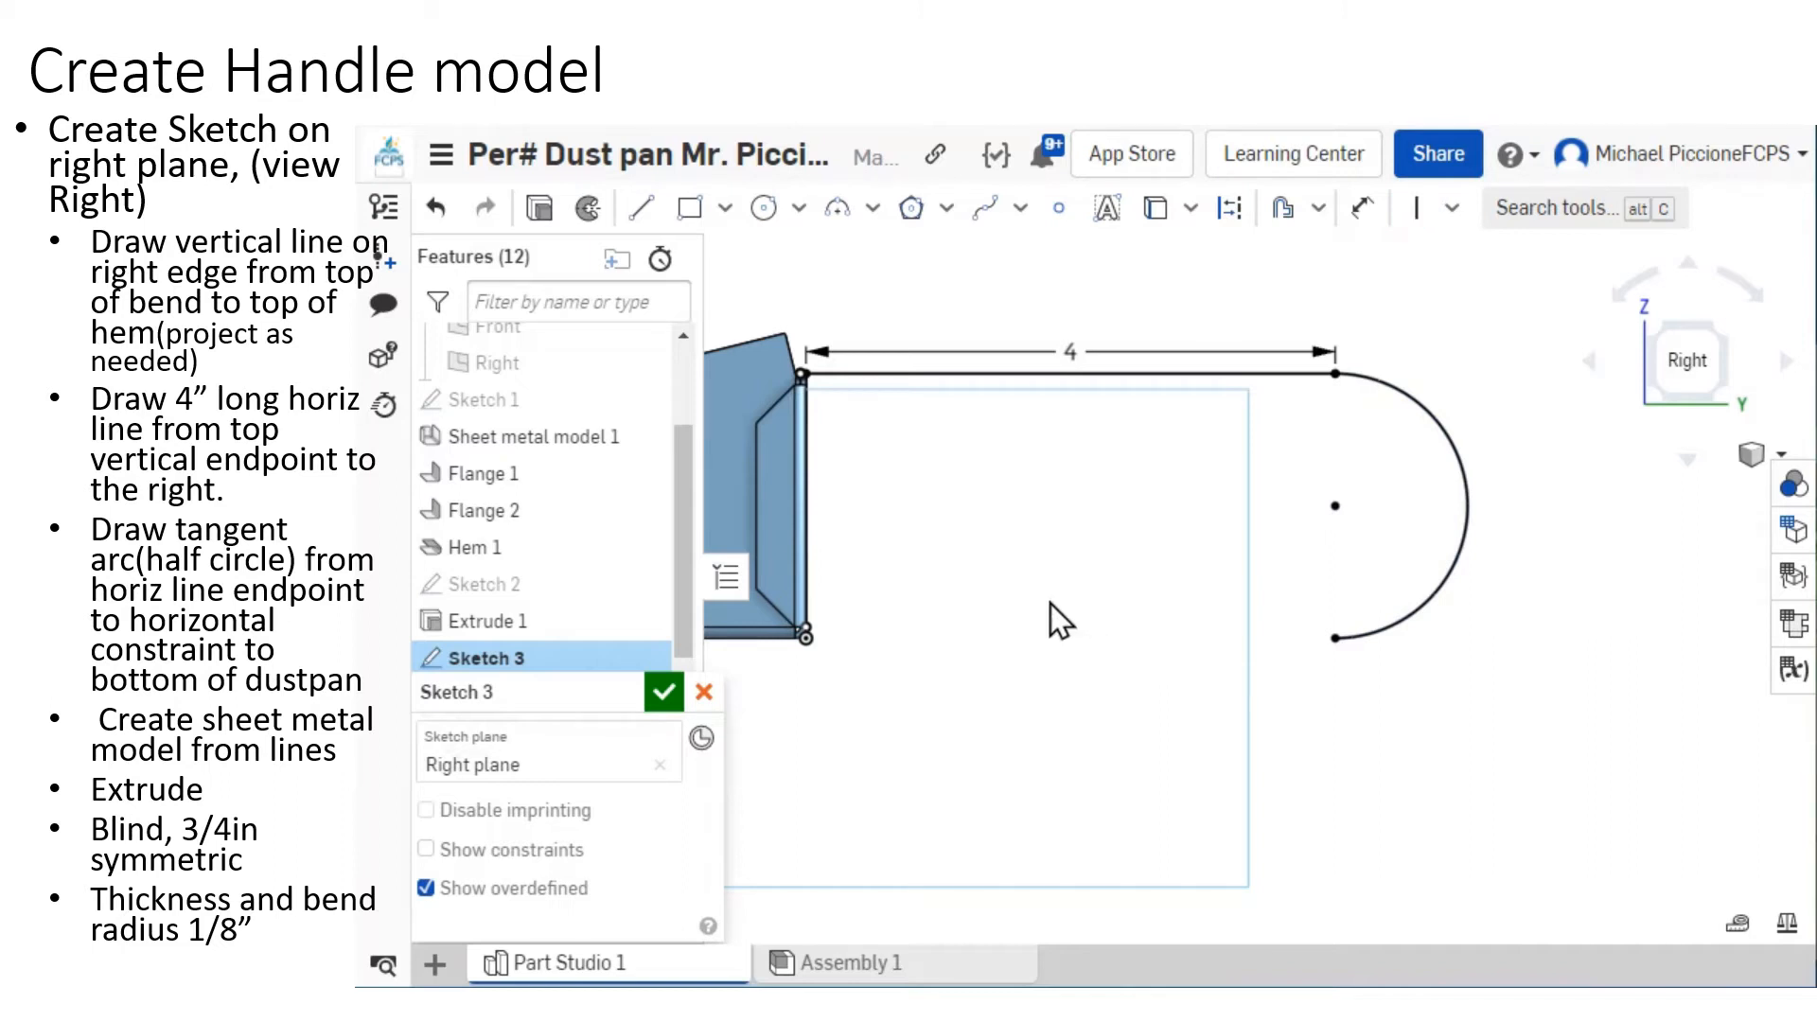
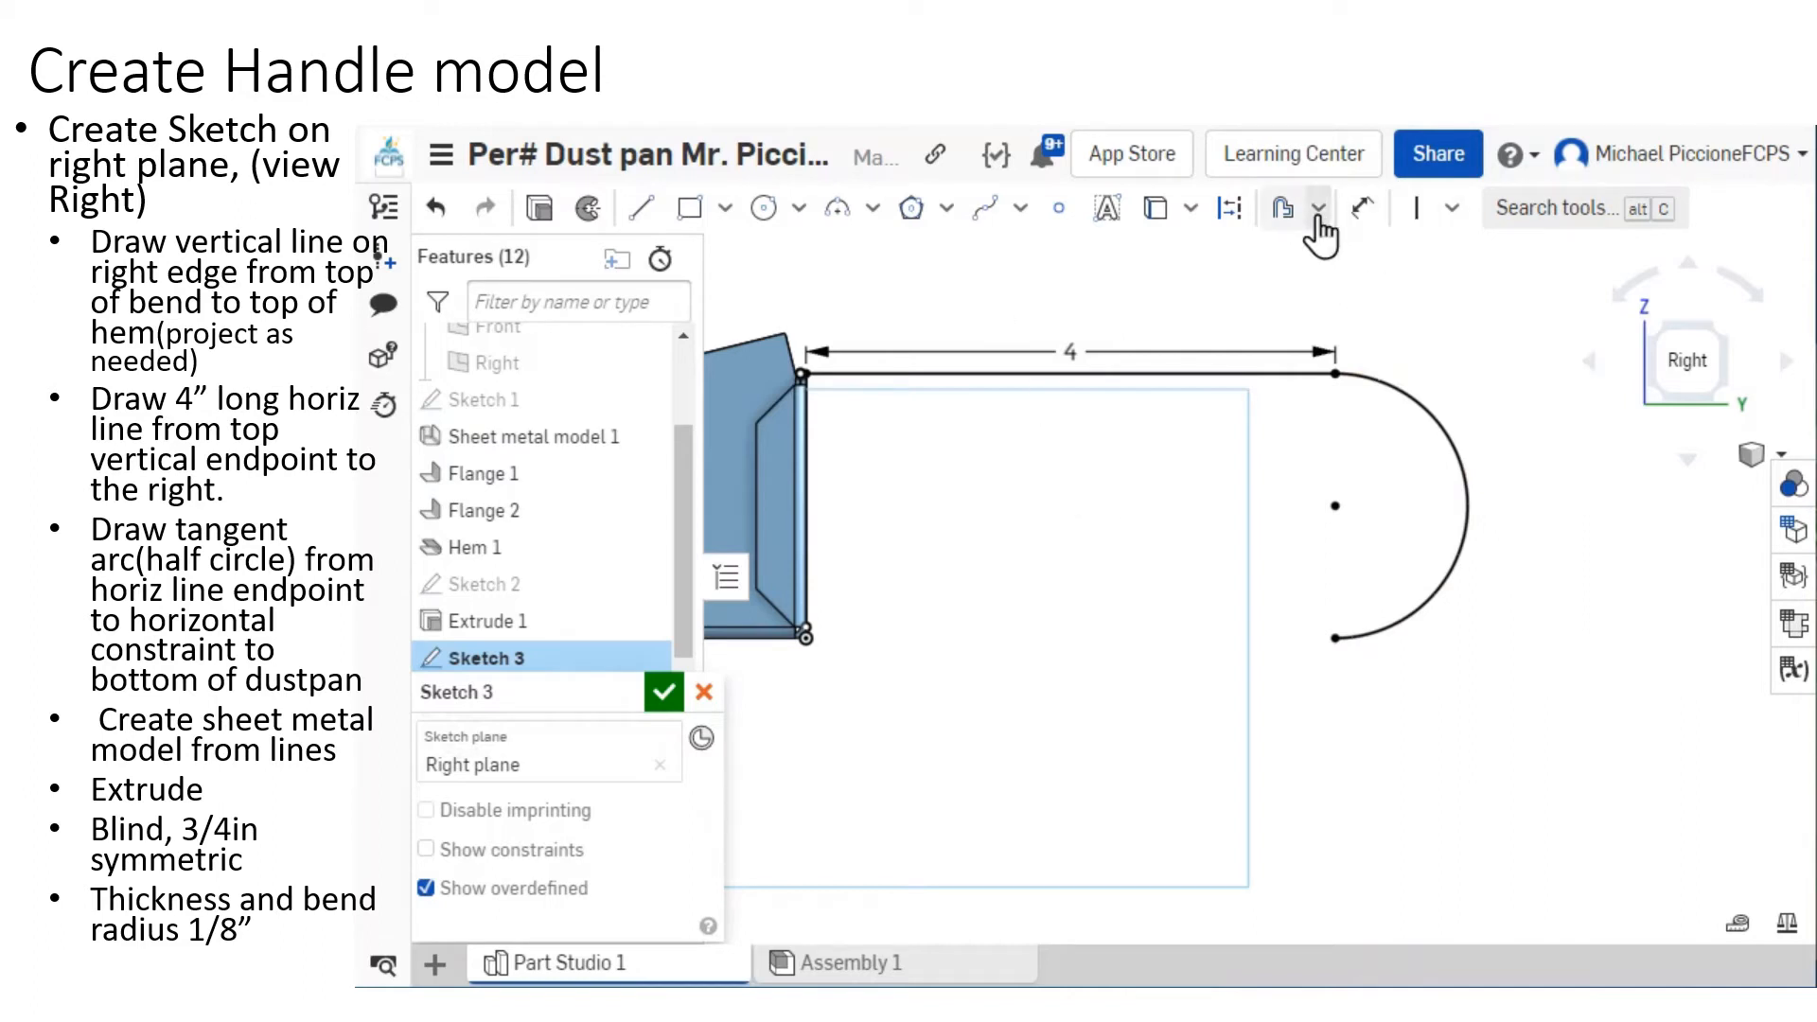
Finish the handle sketch and start an extruded sheet metal model from its vertical line, horizontal line and half-circle arc.
{"action": "left_click", "coordinate": [664, 693]}
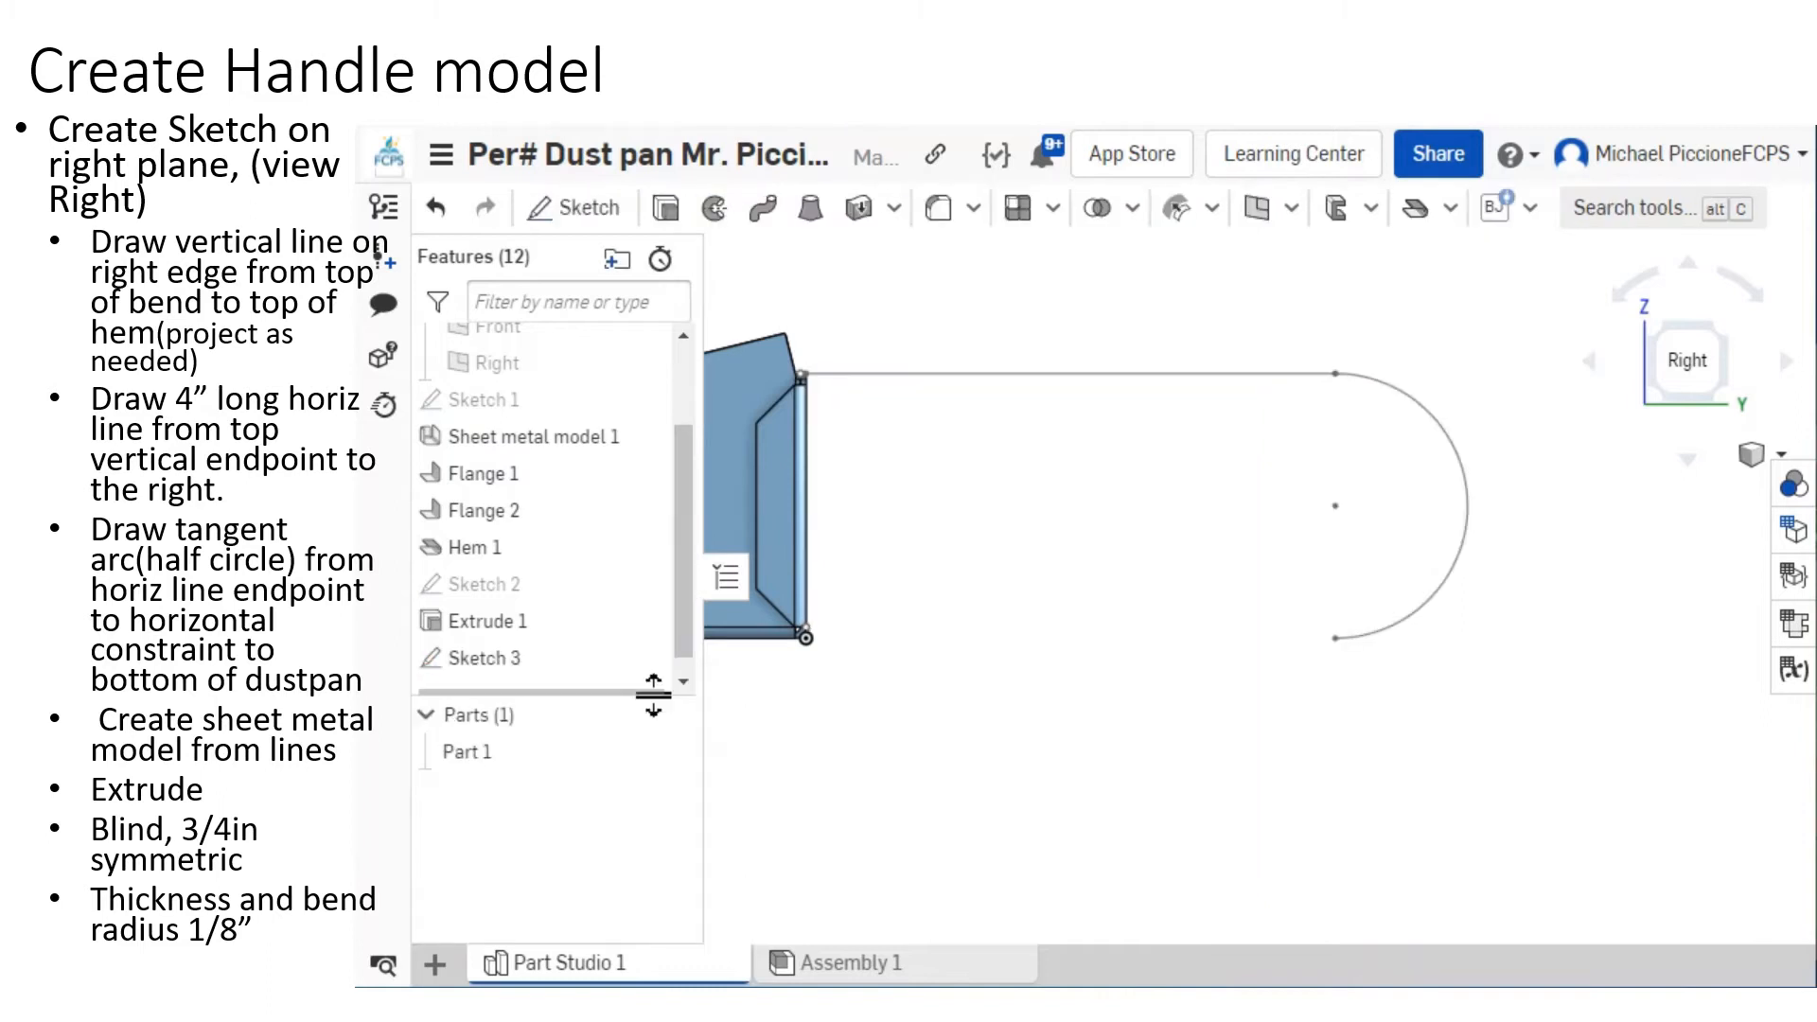
{"action": "left_click", "coordinate": [1458, 210]}
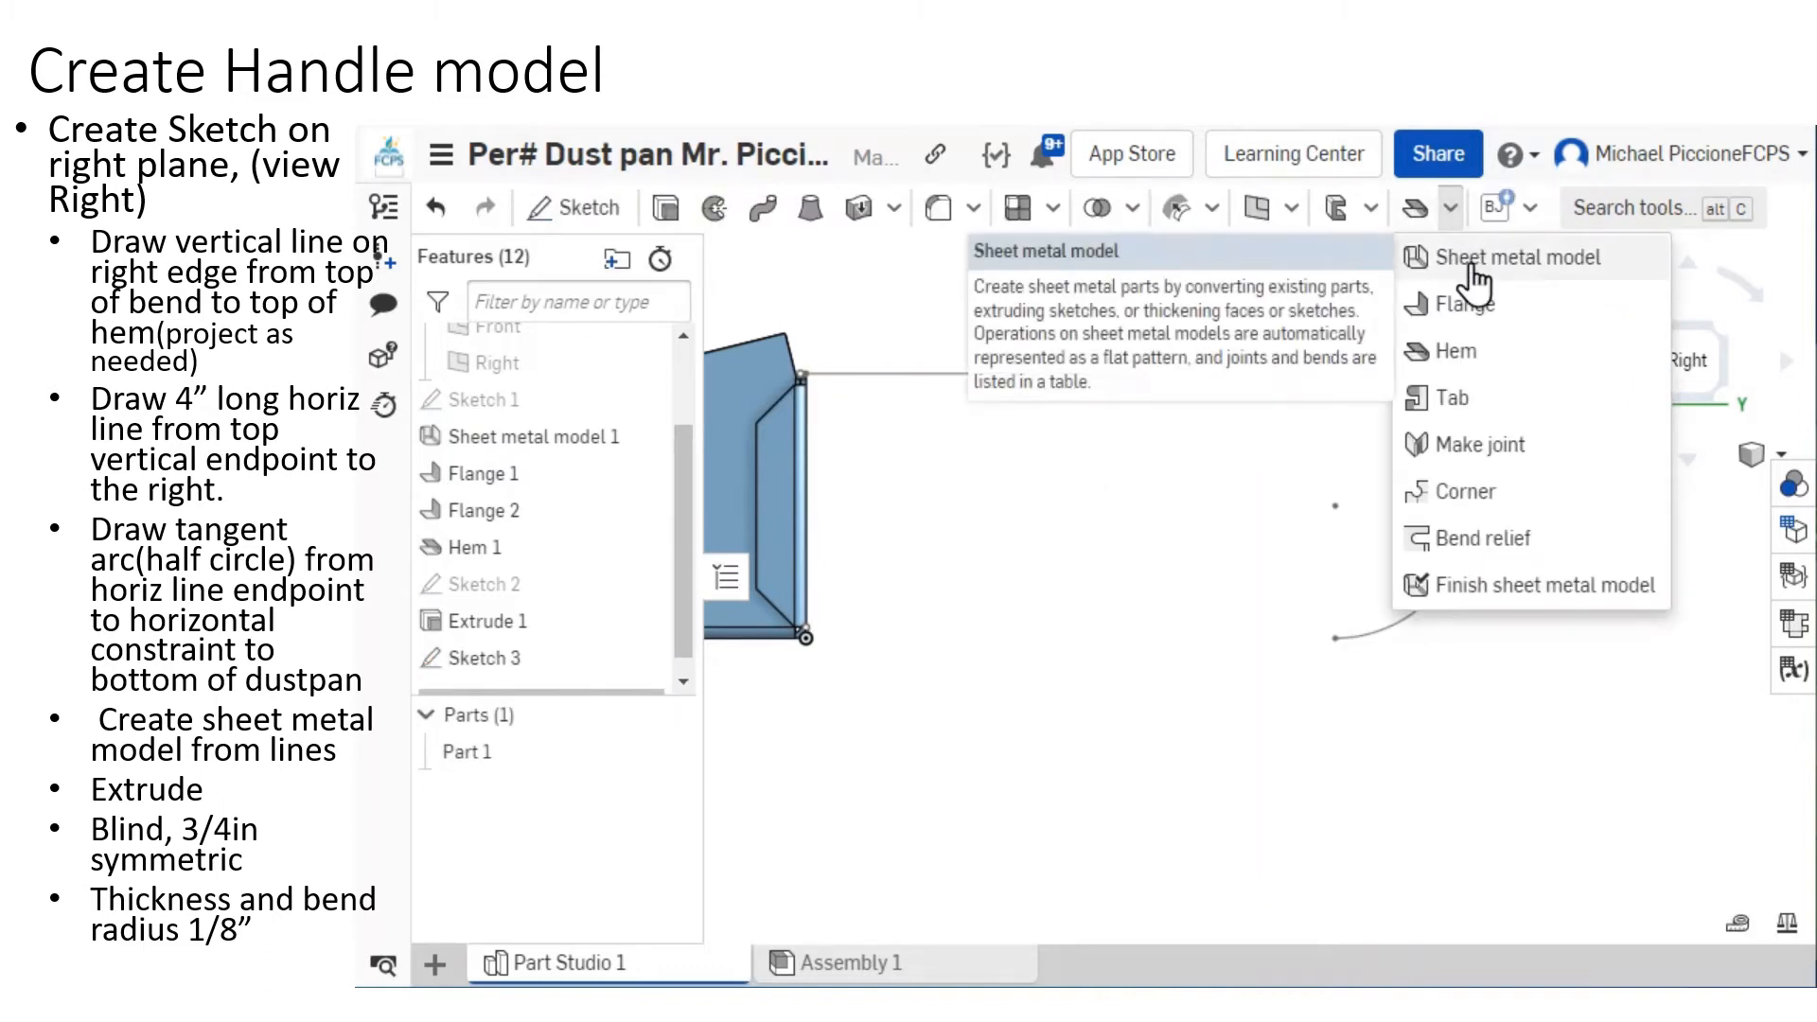
{"action": "left_click", "coordinate": [1473, 265]}
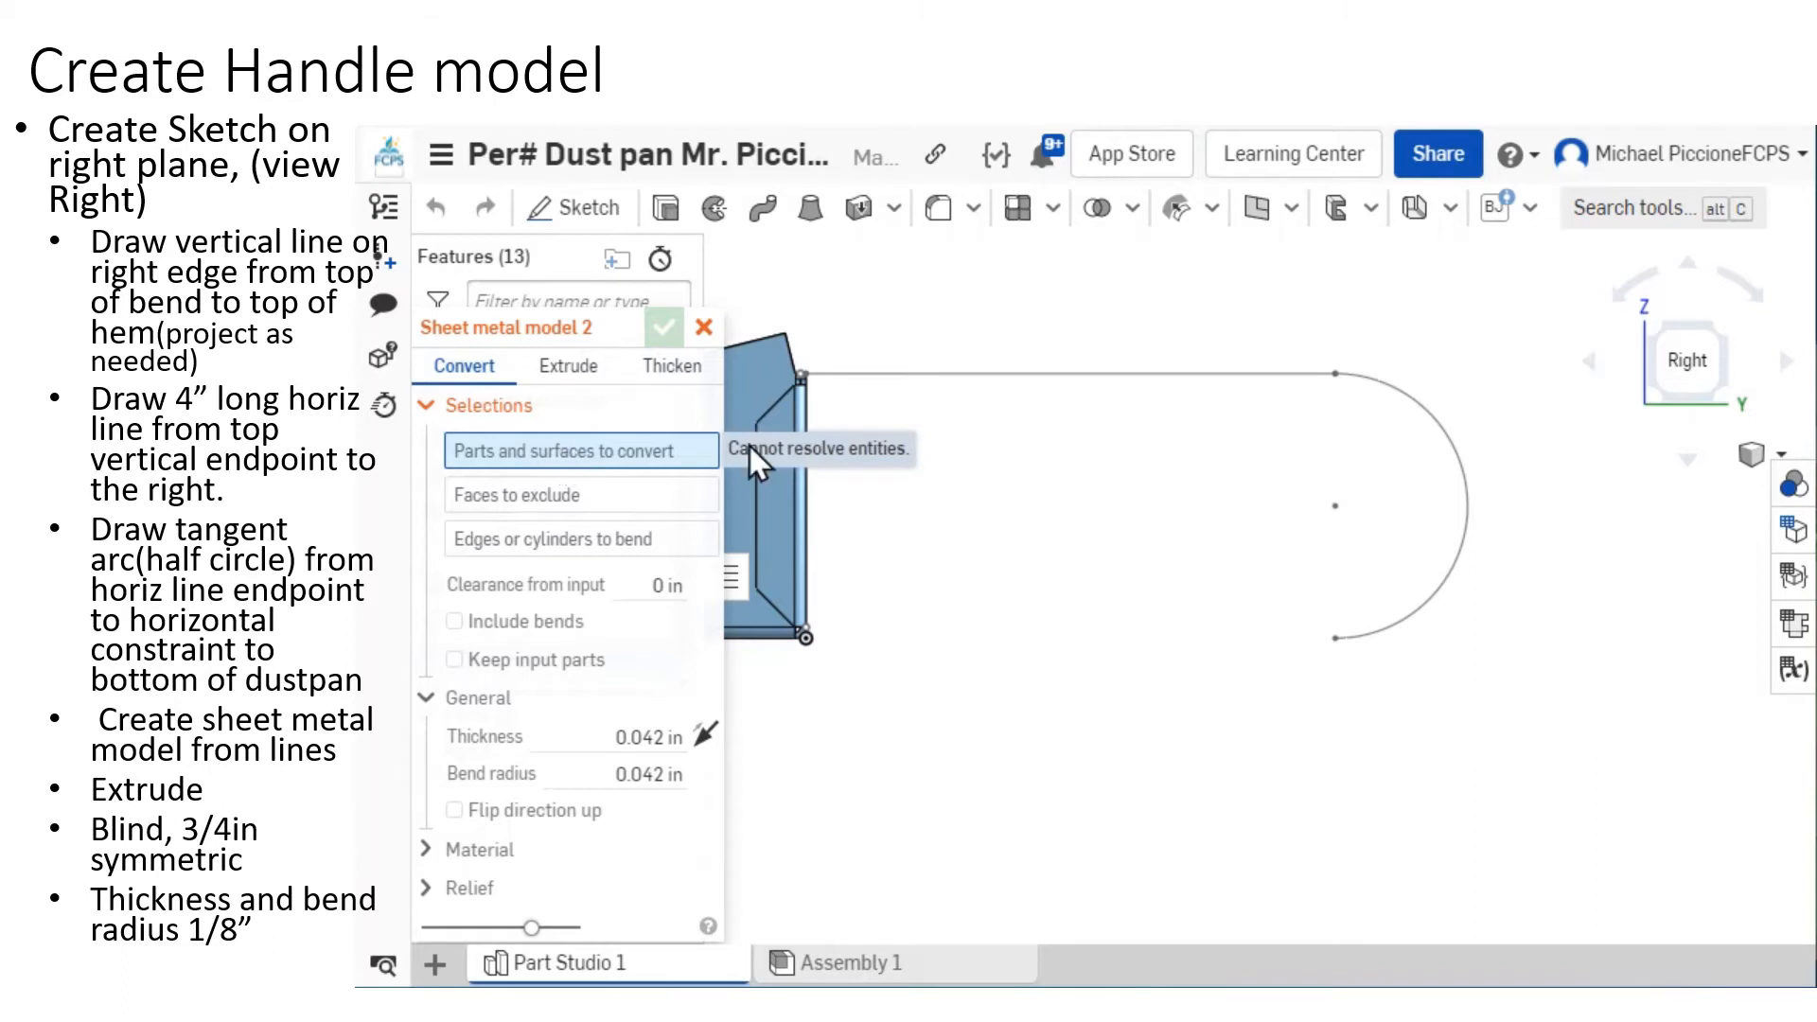
{"action": "left_click", "coordinate": [632, 545]}
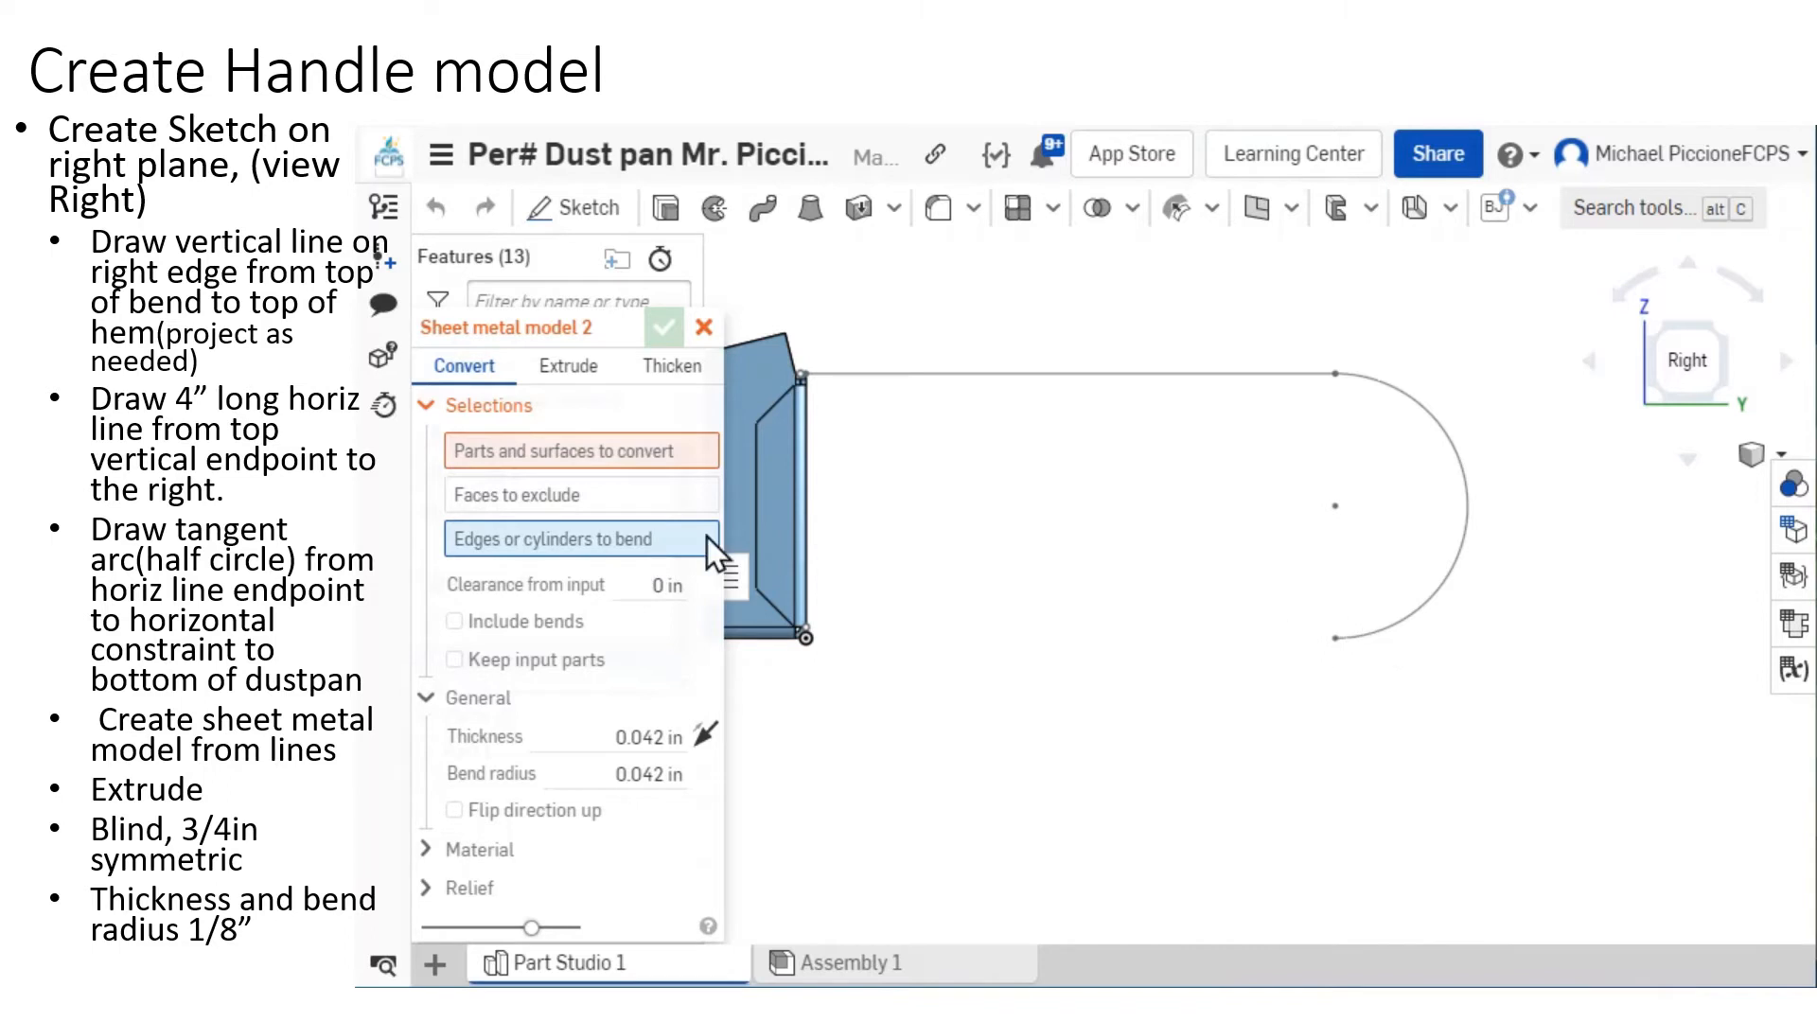
{"action": "left_click", "coordinate": [592, 460]}
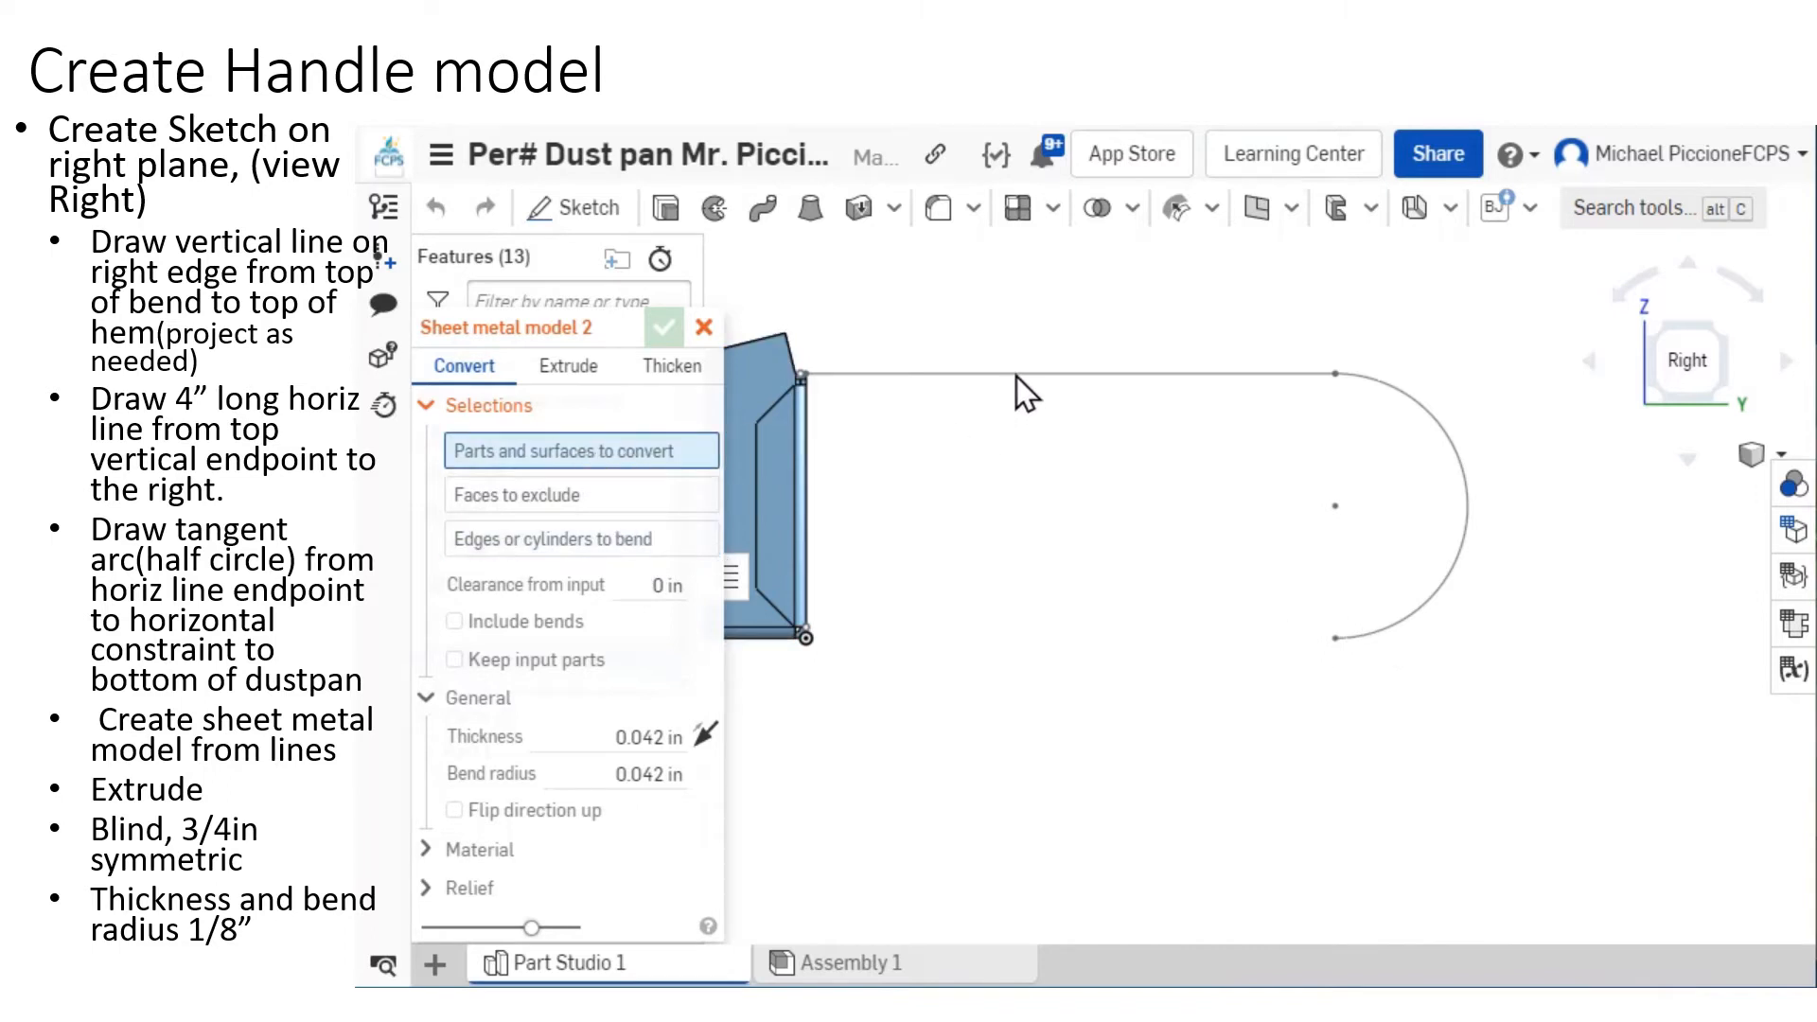
{"action": "left_click", "coordinate": [567, 371]}
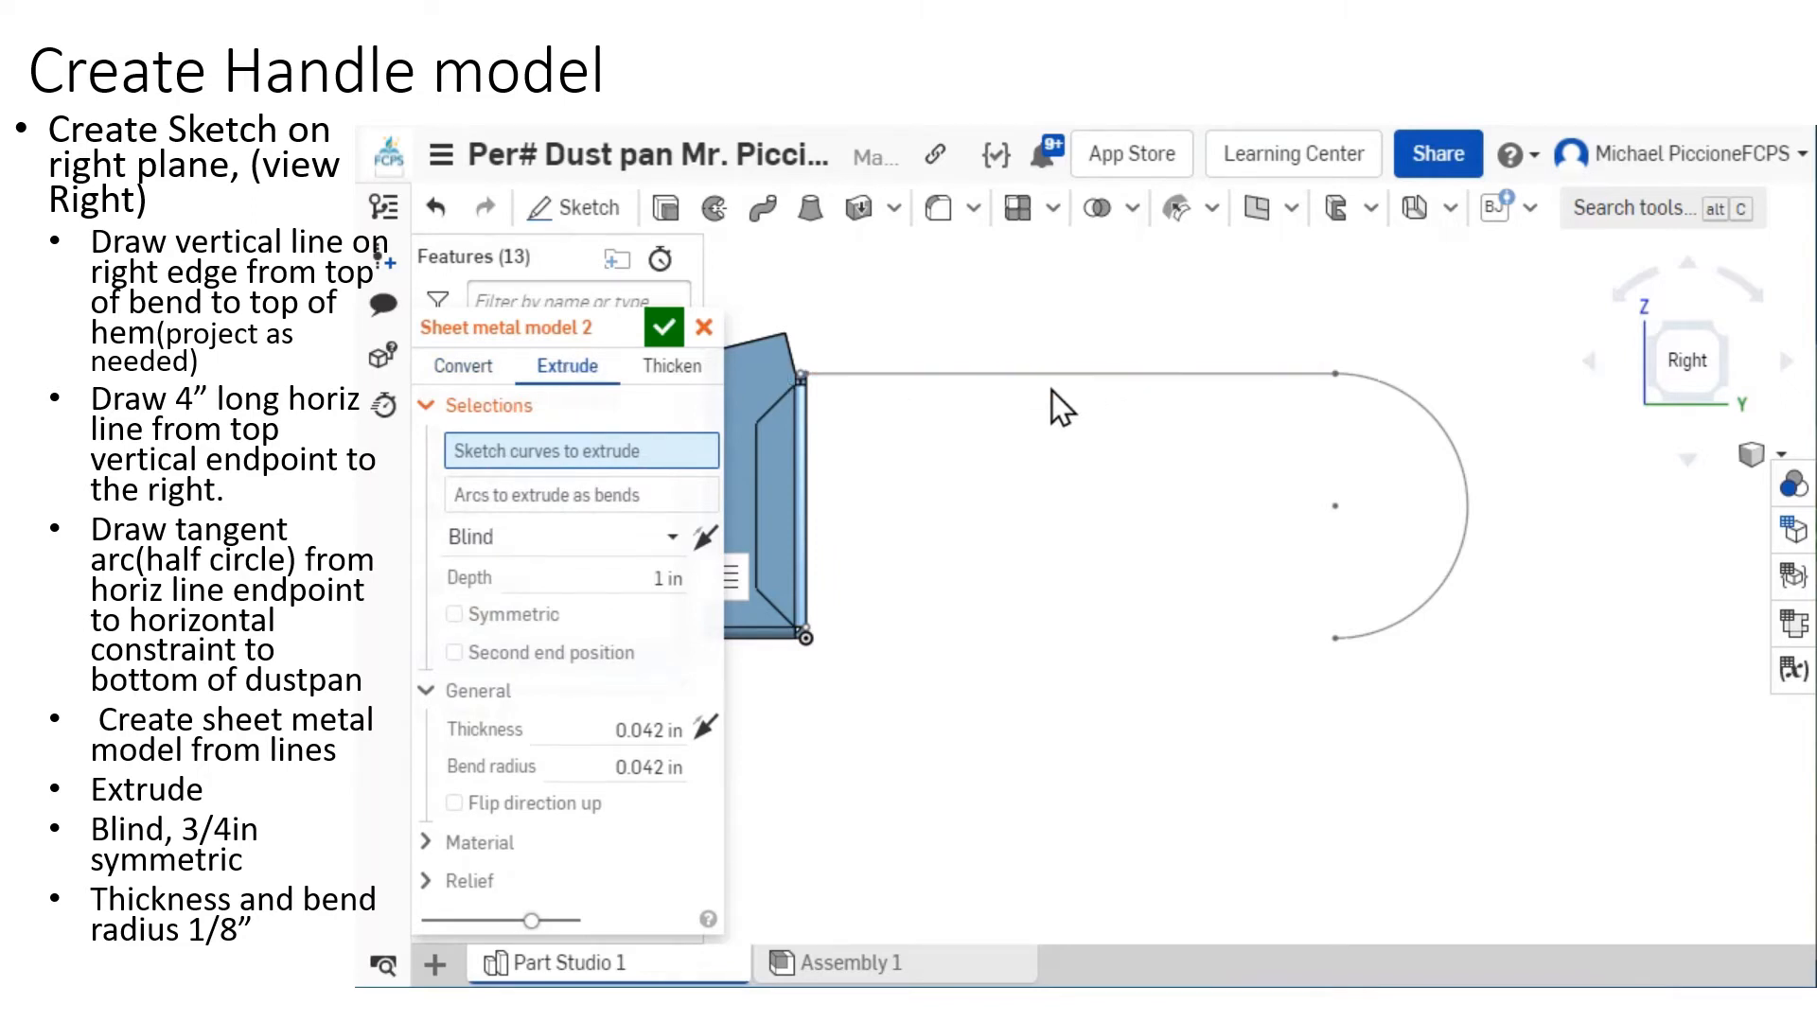
{"action": "left_click", "coordinate": [810, 477]}
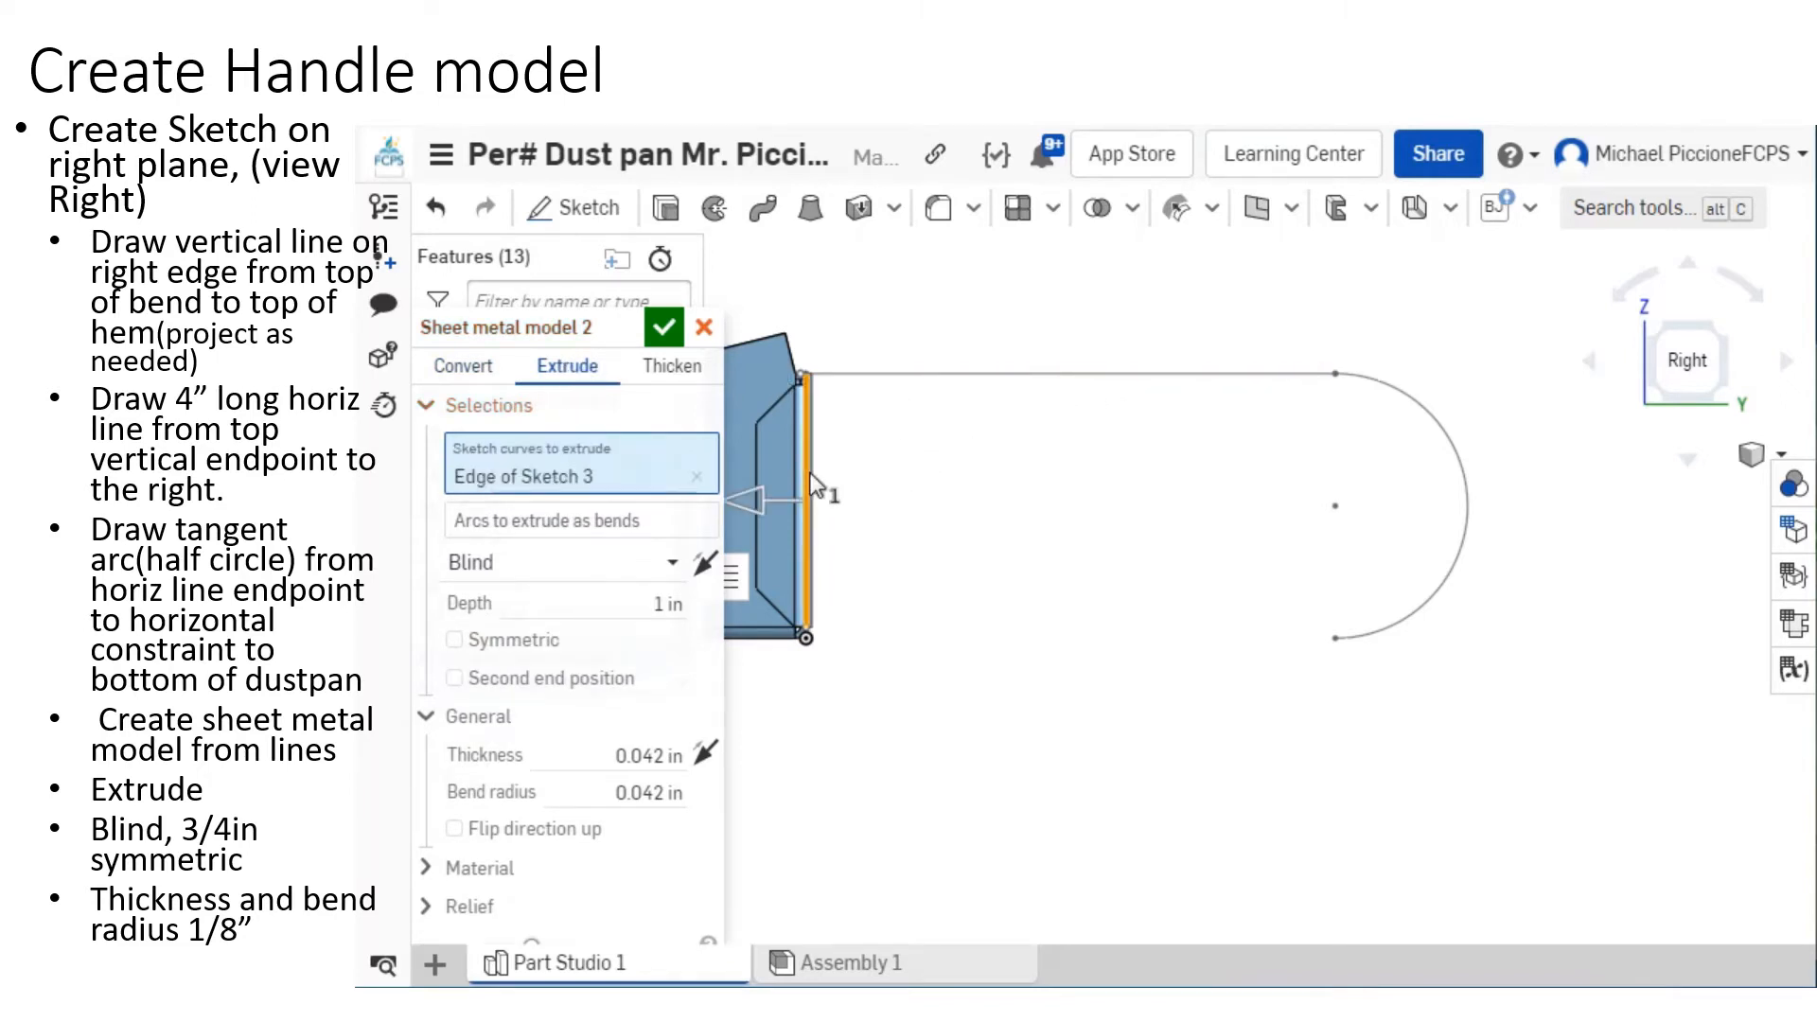
{"action": "left_click", "coordinate": [884, 376]}
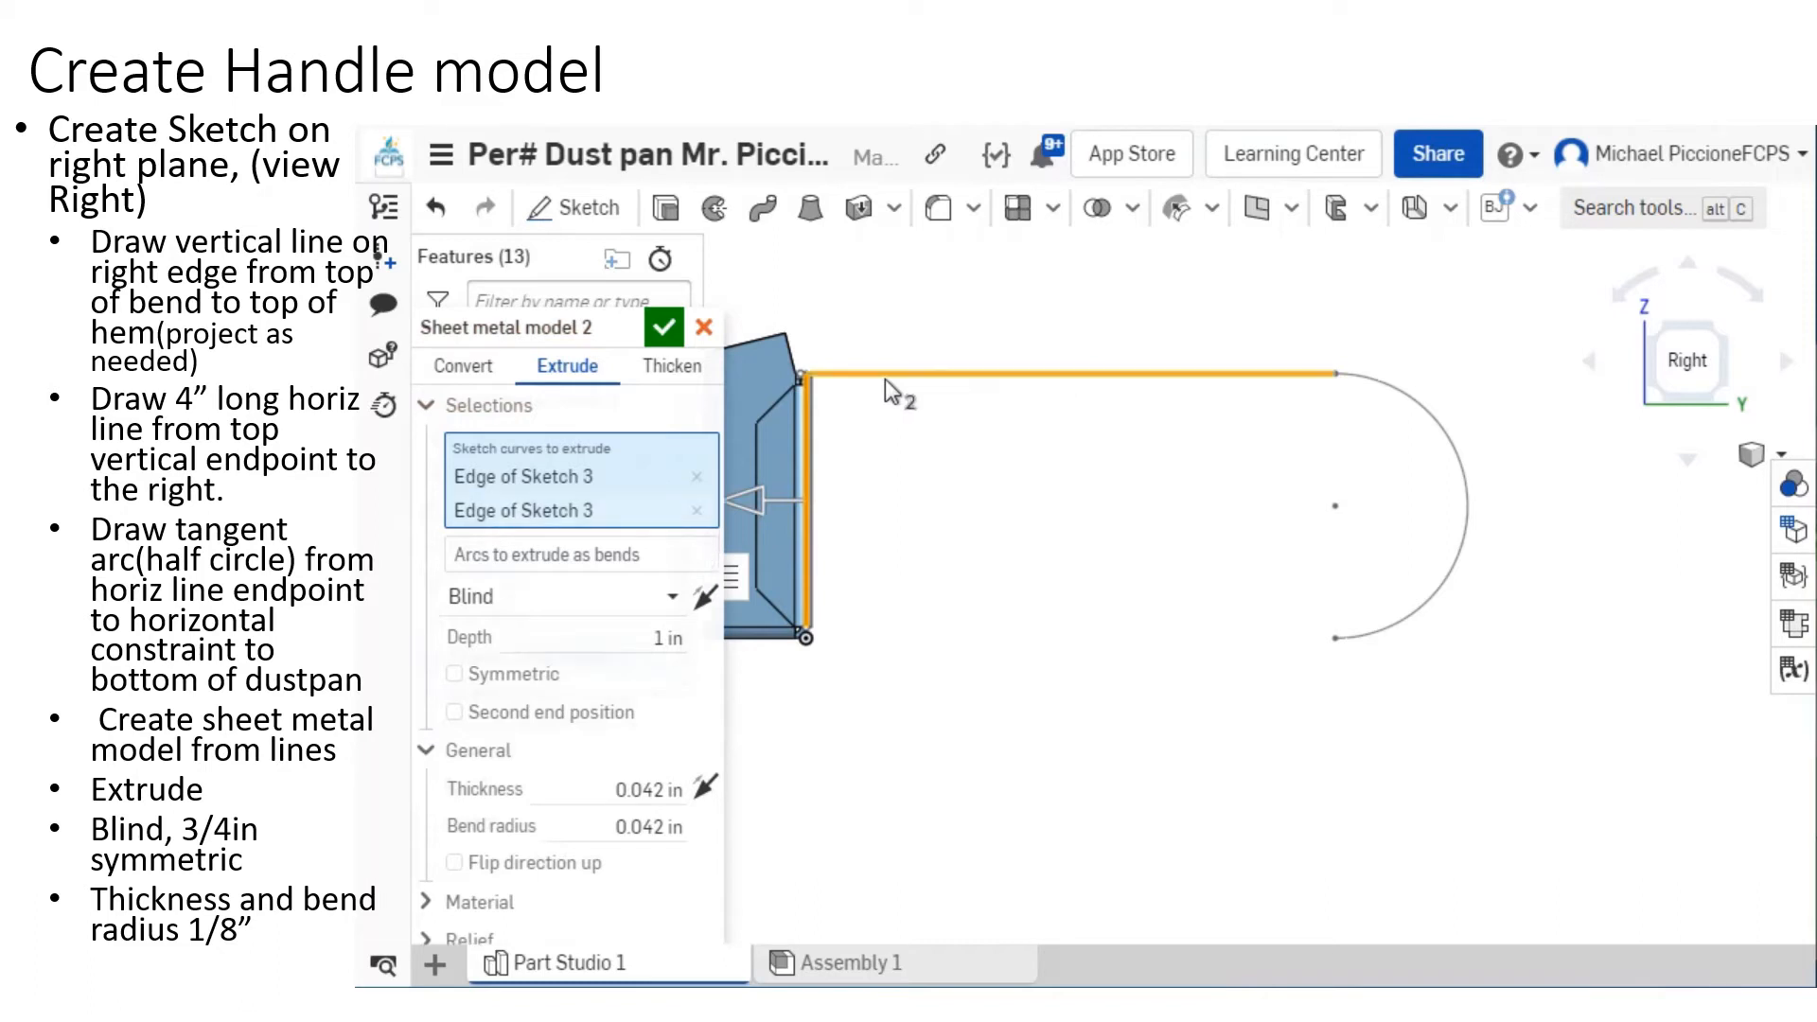
{"action": "left_click", "coordinate": [1410, 414]}
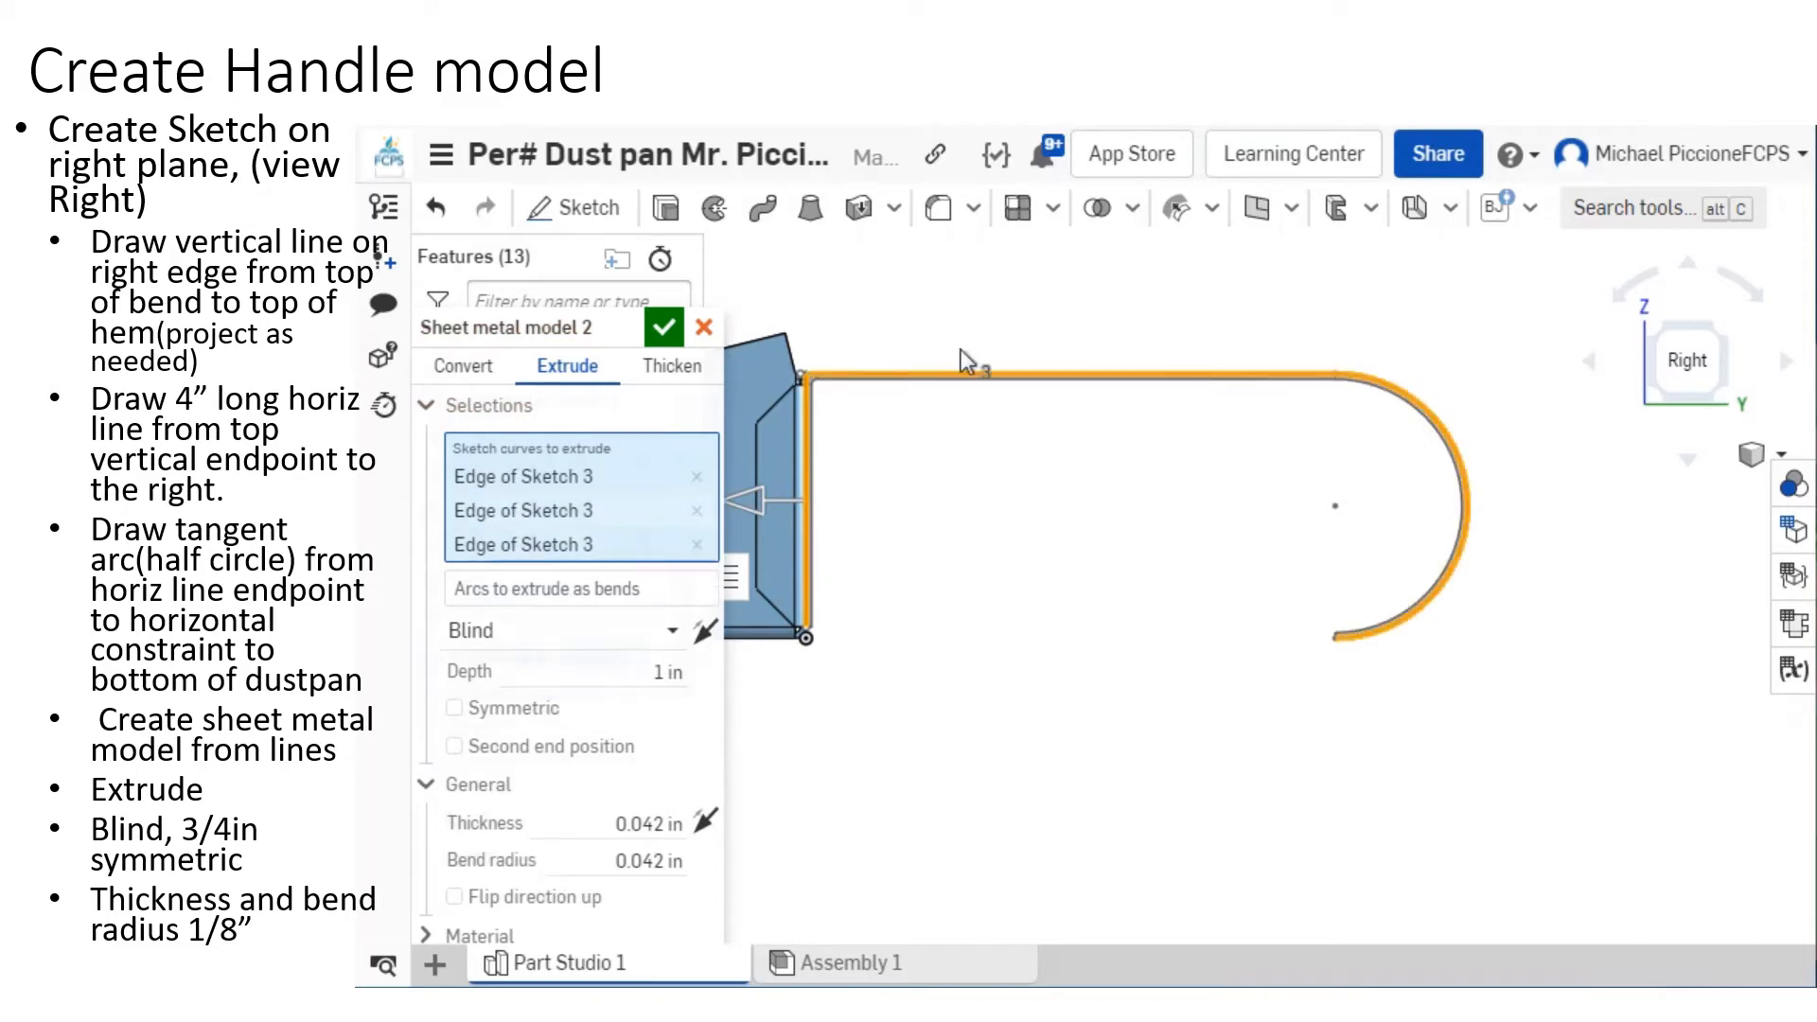
Make the handle's sheet metal extrusion symmetric with a blind depth of 3/4 in.
{"action": "scroll", "coordinate": [806, 449], "scroll_direction": "up", "scroll_amount": 3}
{"action": "scroll", "coordinate": [802, 449], "scroll_direction": "down", "scroll_amount": 2}
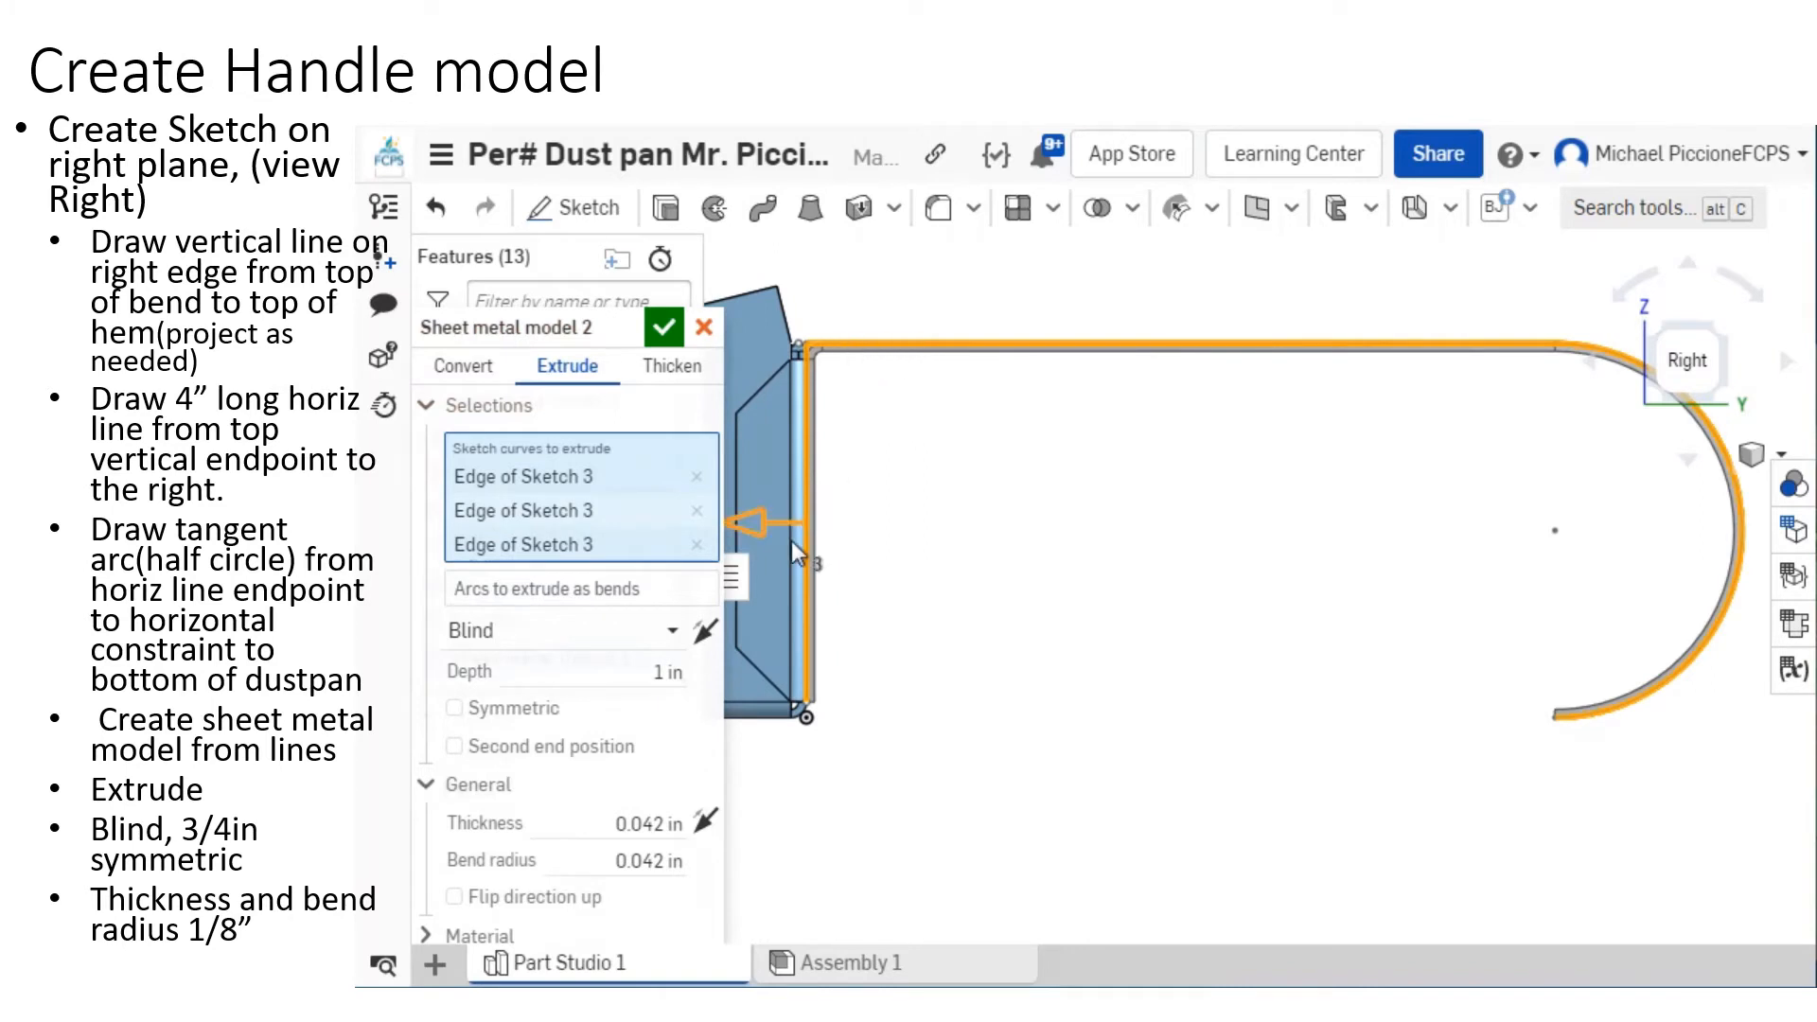
{"action": "left_click", "coordinate": [455, 708]}
{"action": "left_click", "coordinate": [597, 676]}
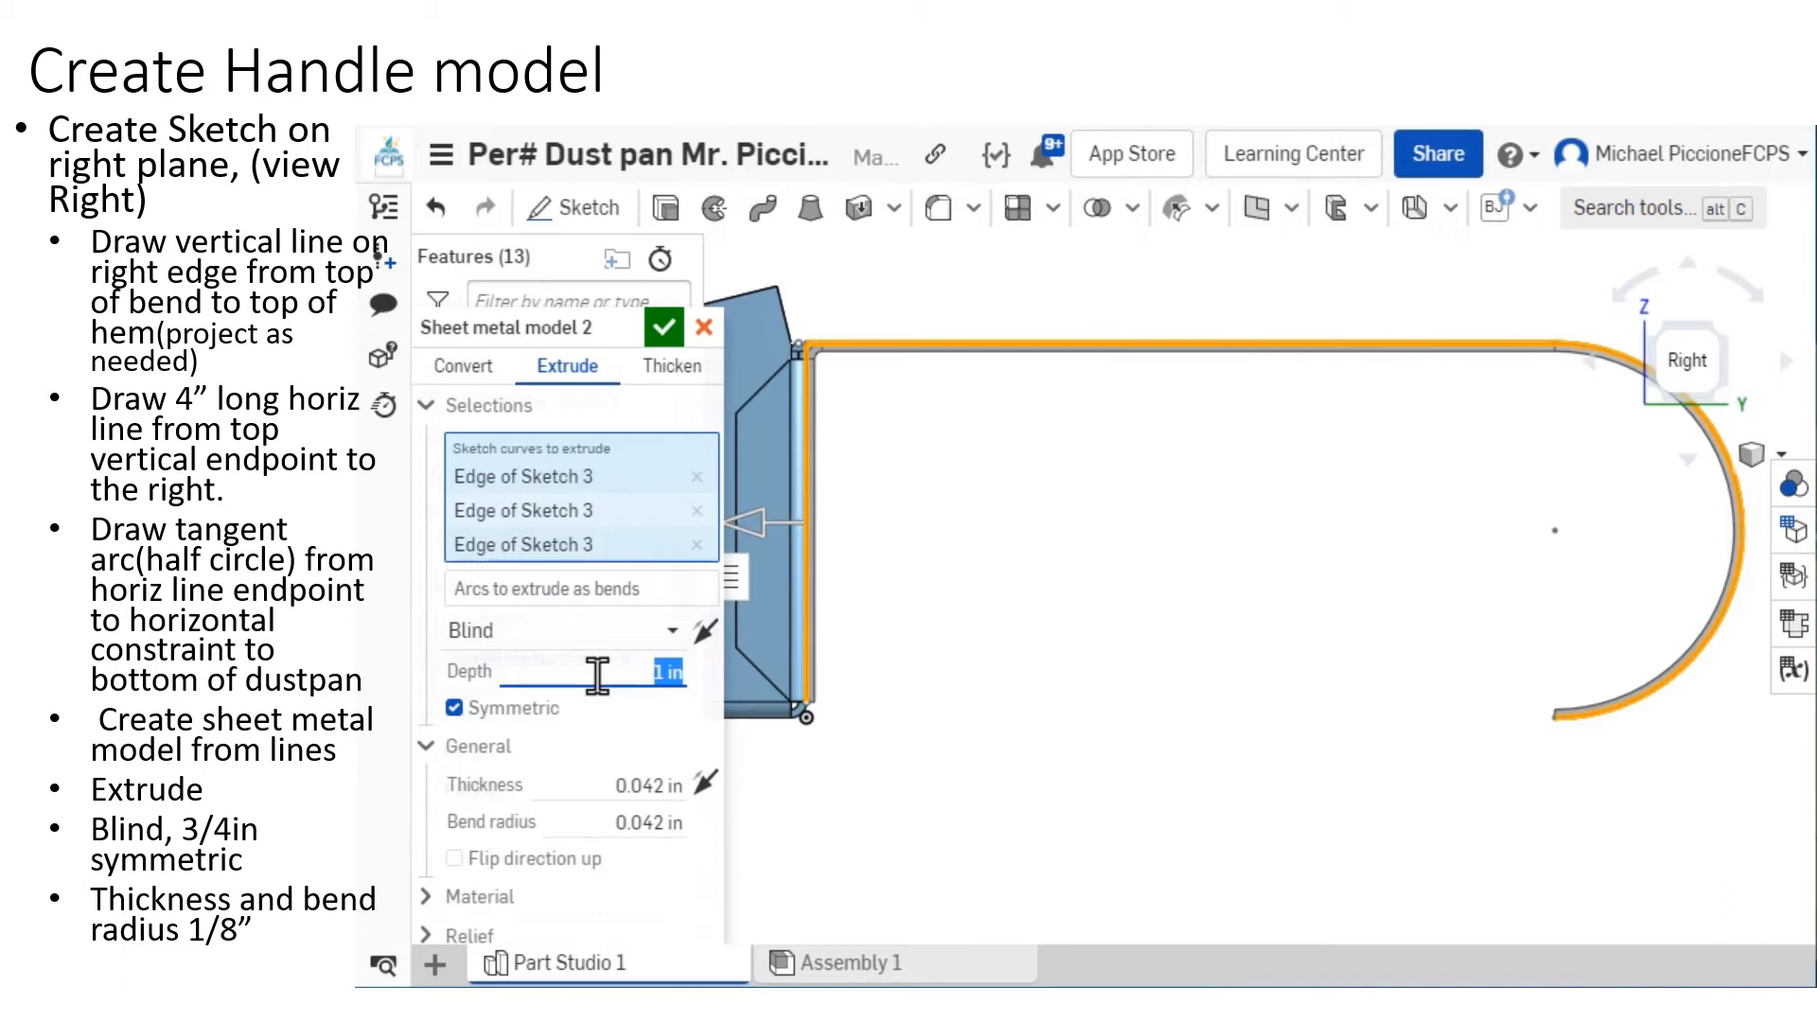
{"action": "type", "text": "3/4"}
{"action": "key", "text": "Return"}
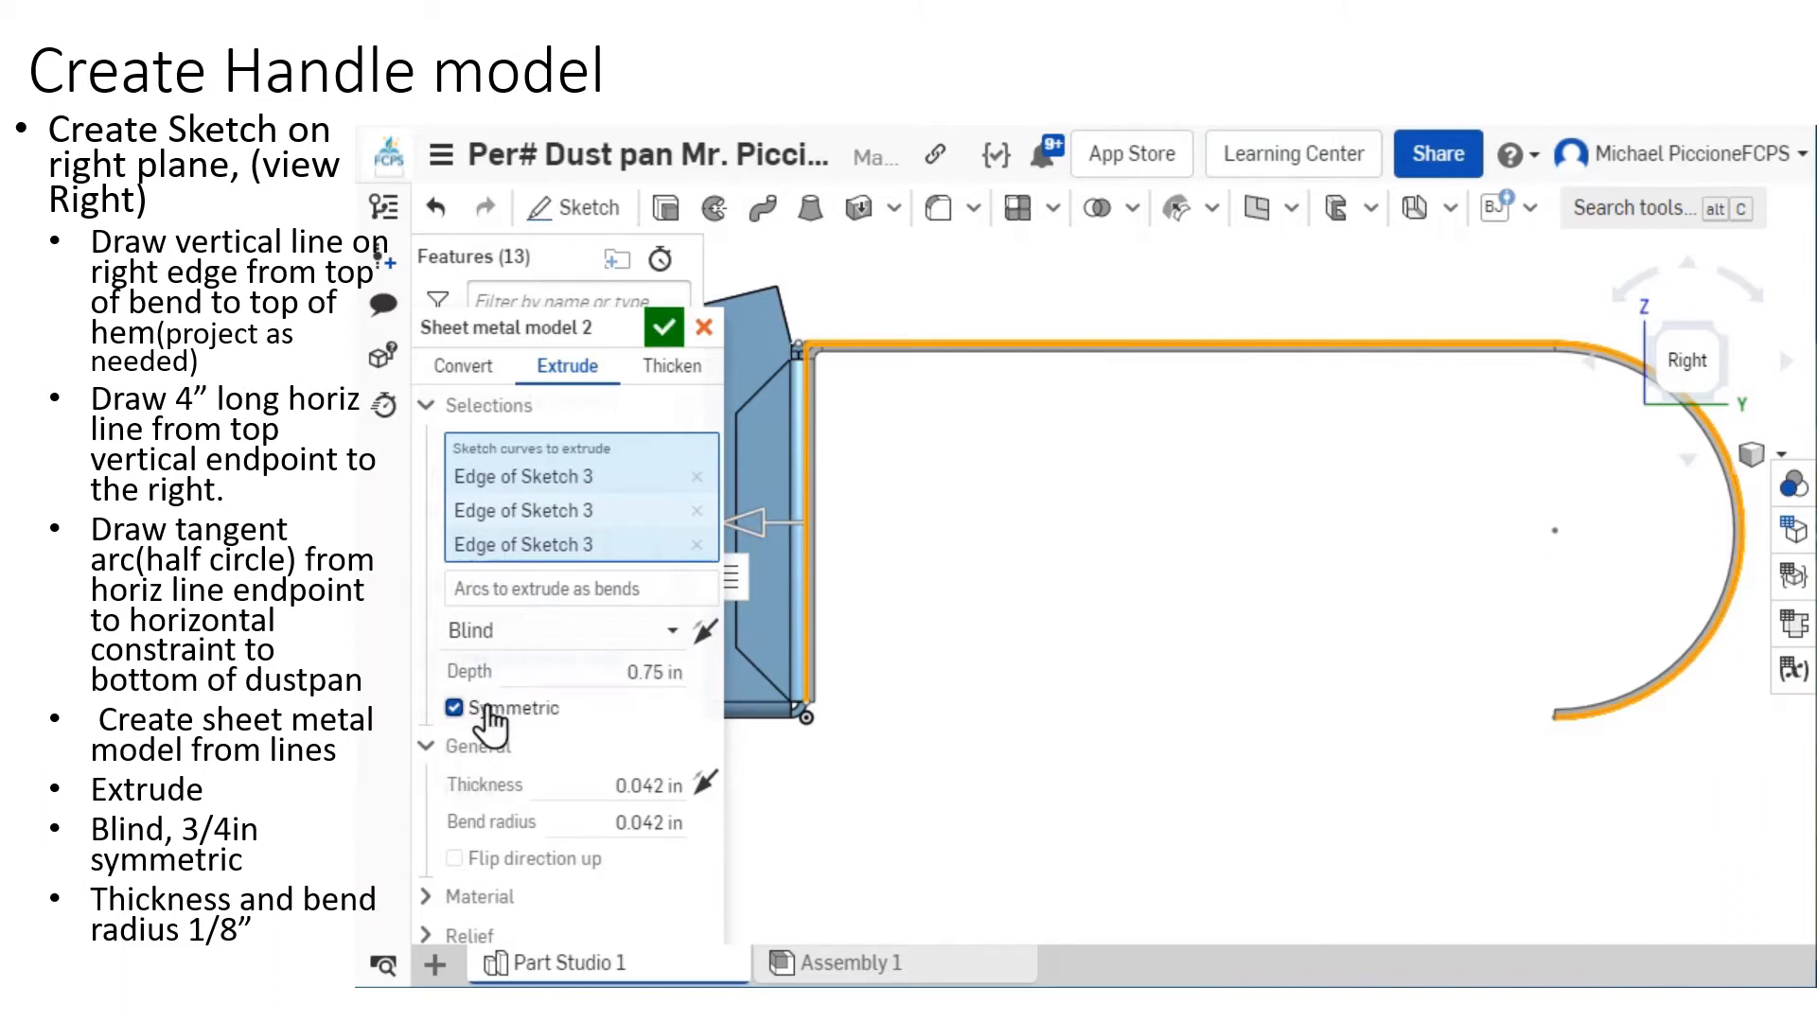
Set the handle's sheet metal thickness to 1/8 in and bend radius to 1/16 in, and accept the model.
{"action": "left_click", "coordinate": [630, 785]}
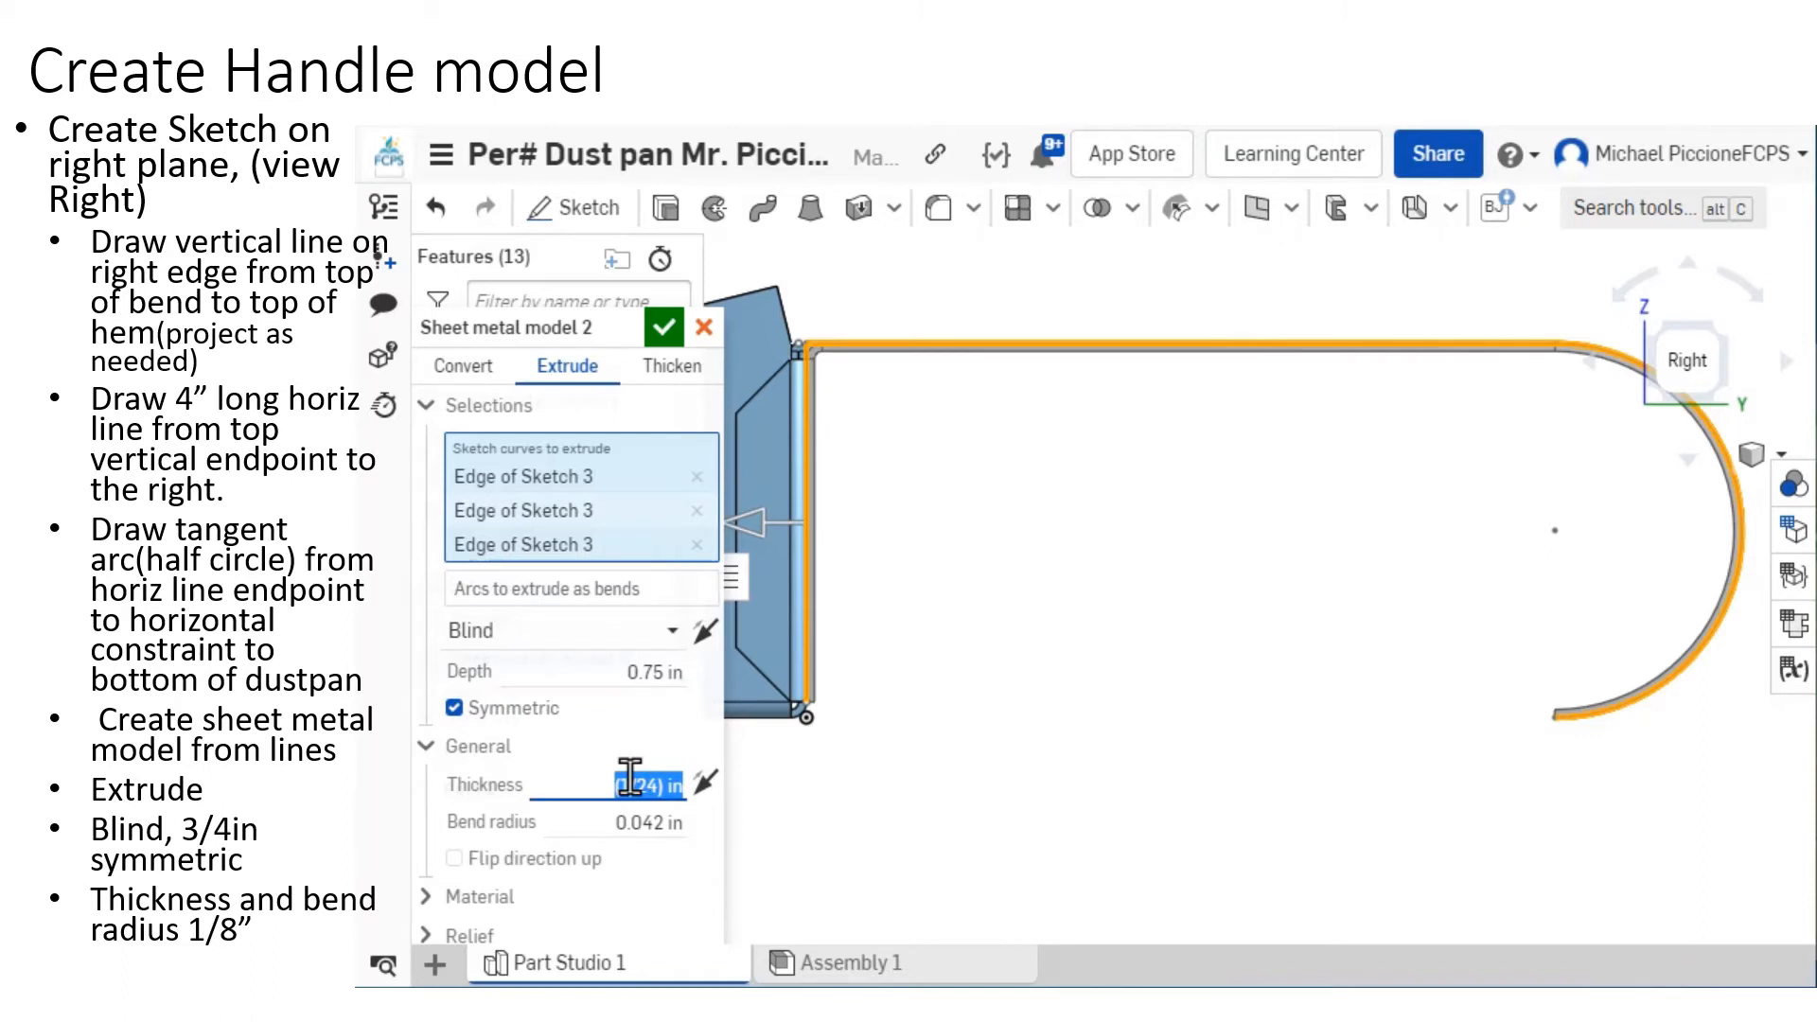
{"action": "type", "text": "1/8"}
{"action": "left_click", "coordinate": [853, 759]}
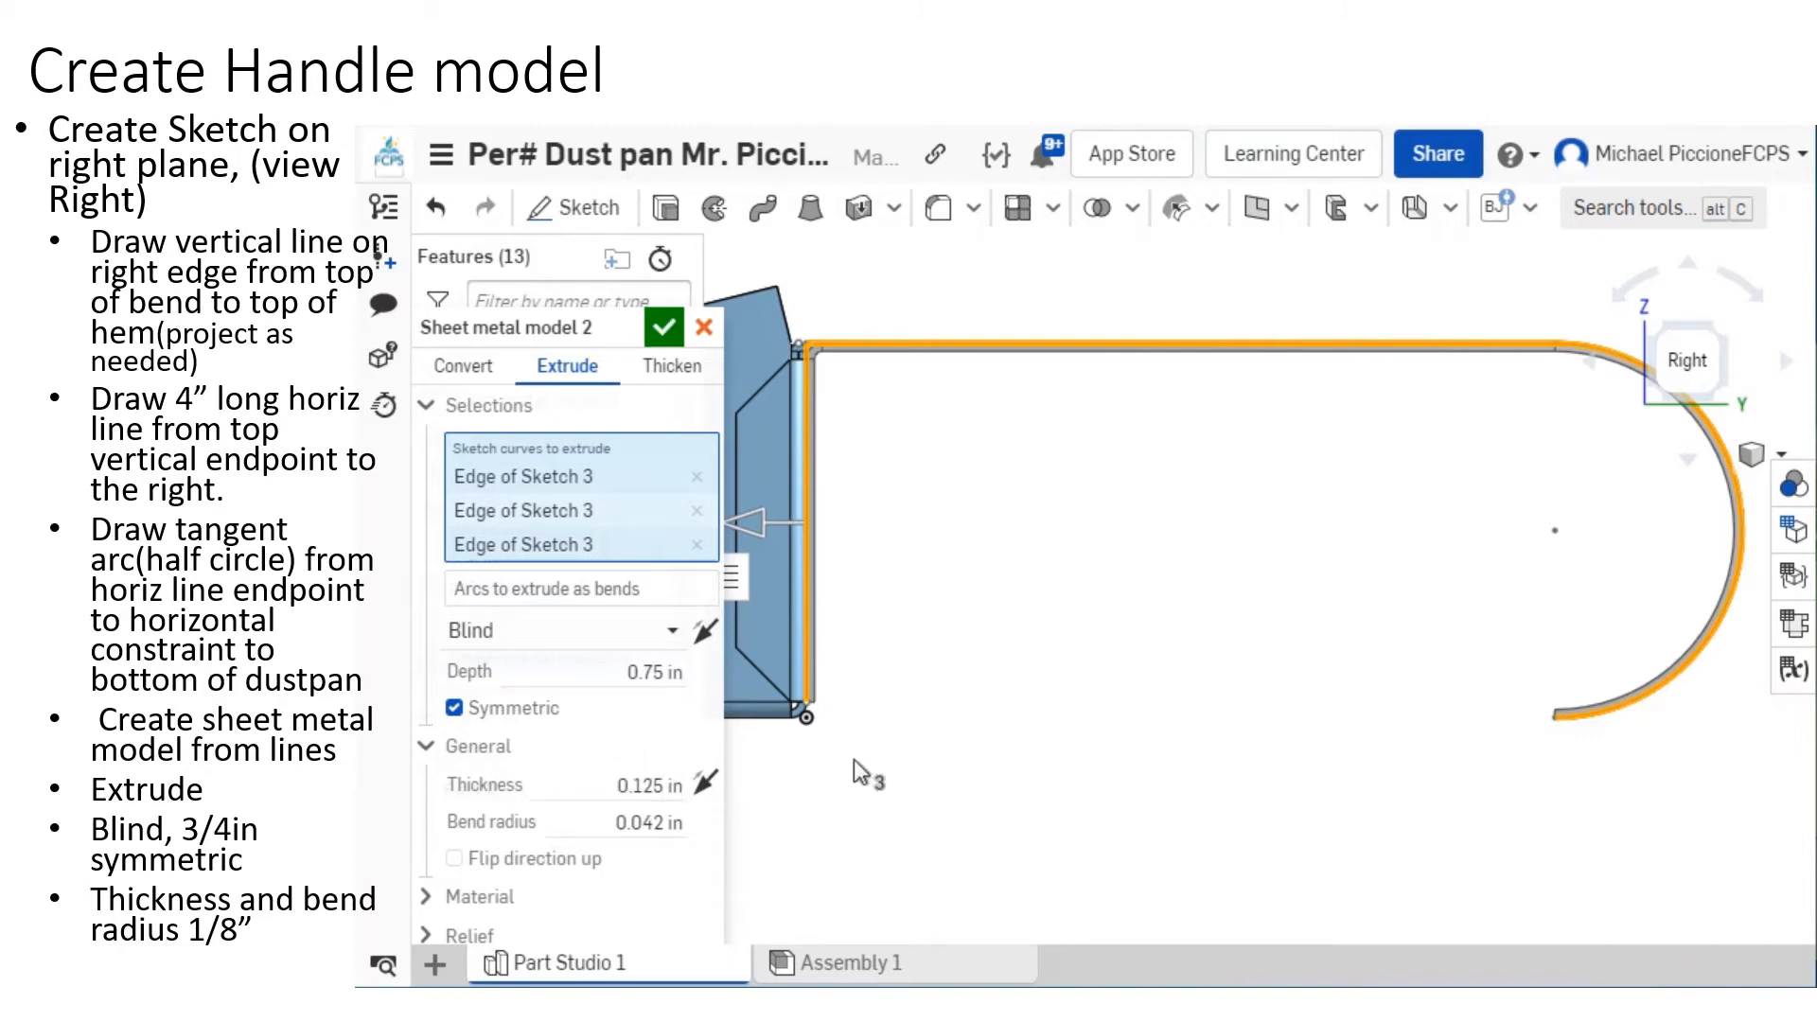
{"action": "left_click", "coordinate": [636, 820]}
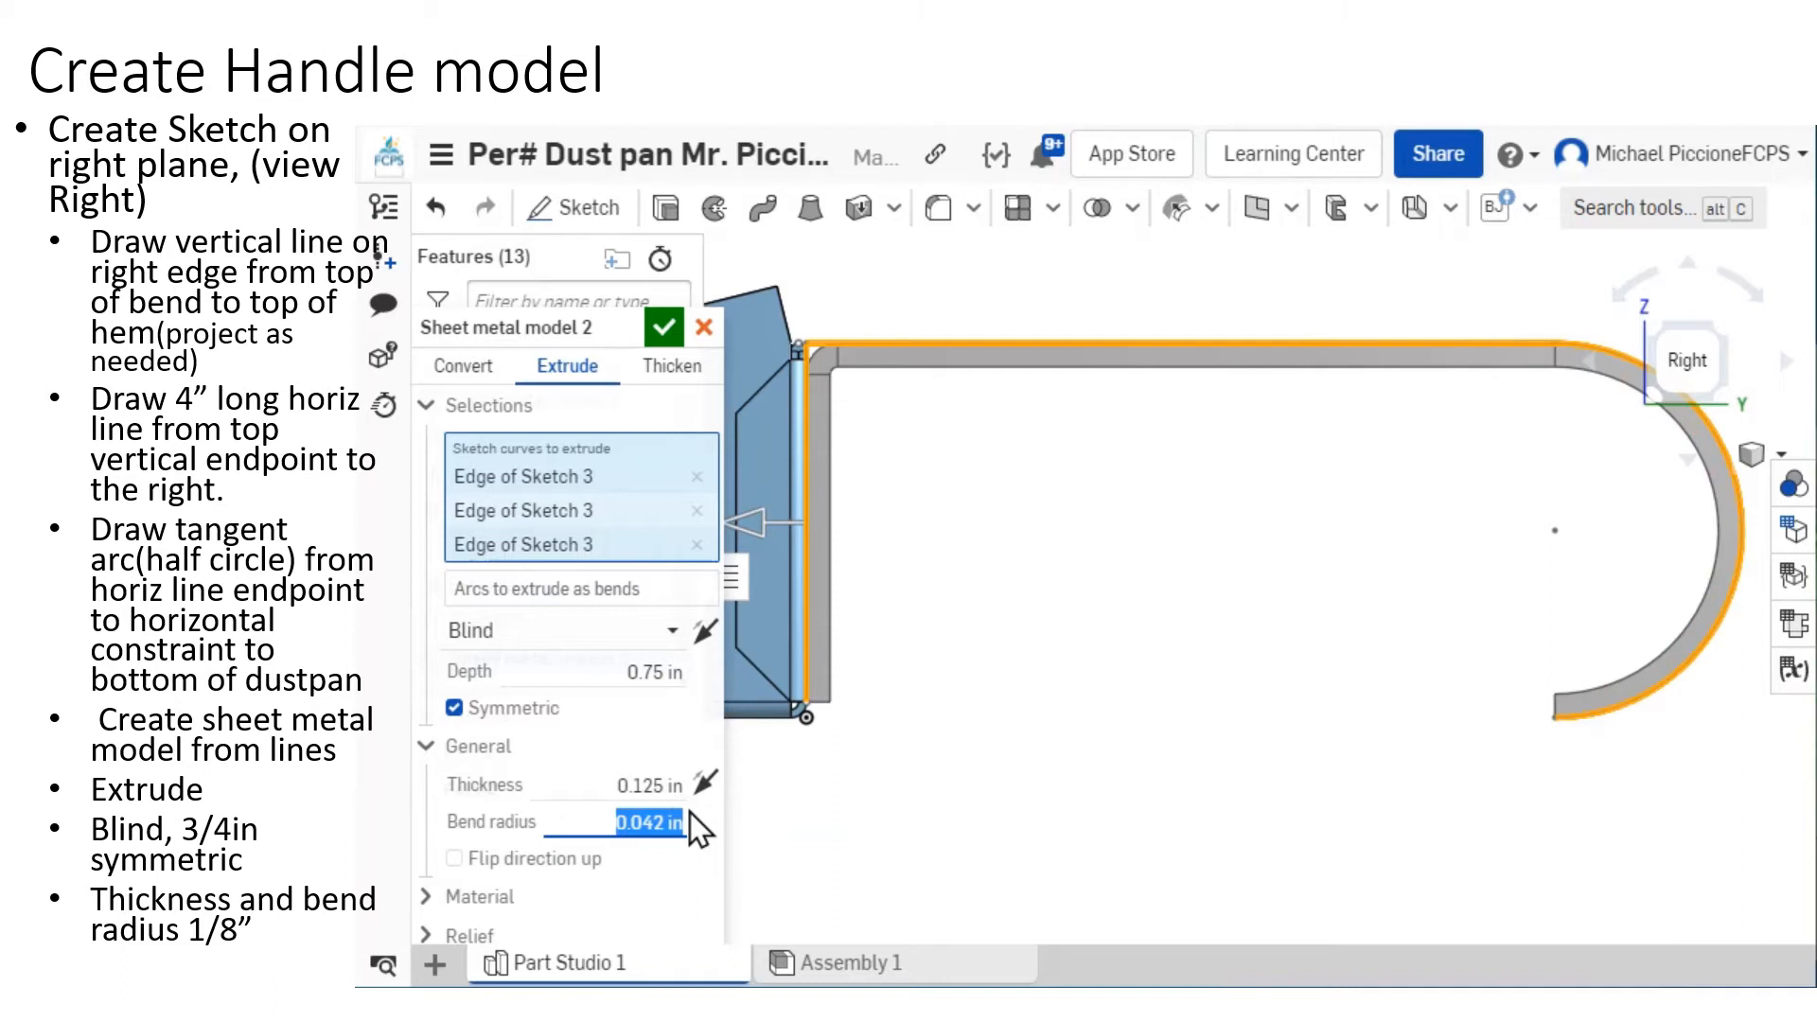
{"action": "type", "text": "1/16"}
{"action": "key", "text": "Tab"}
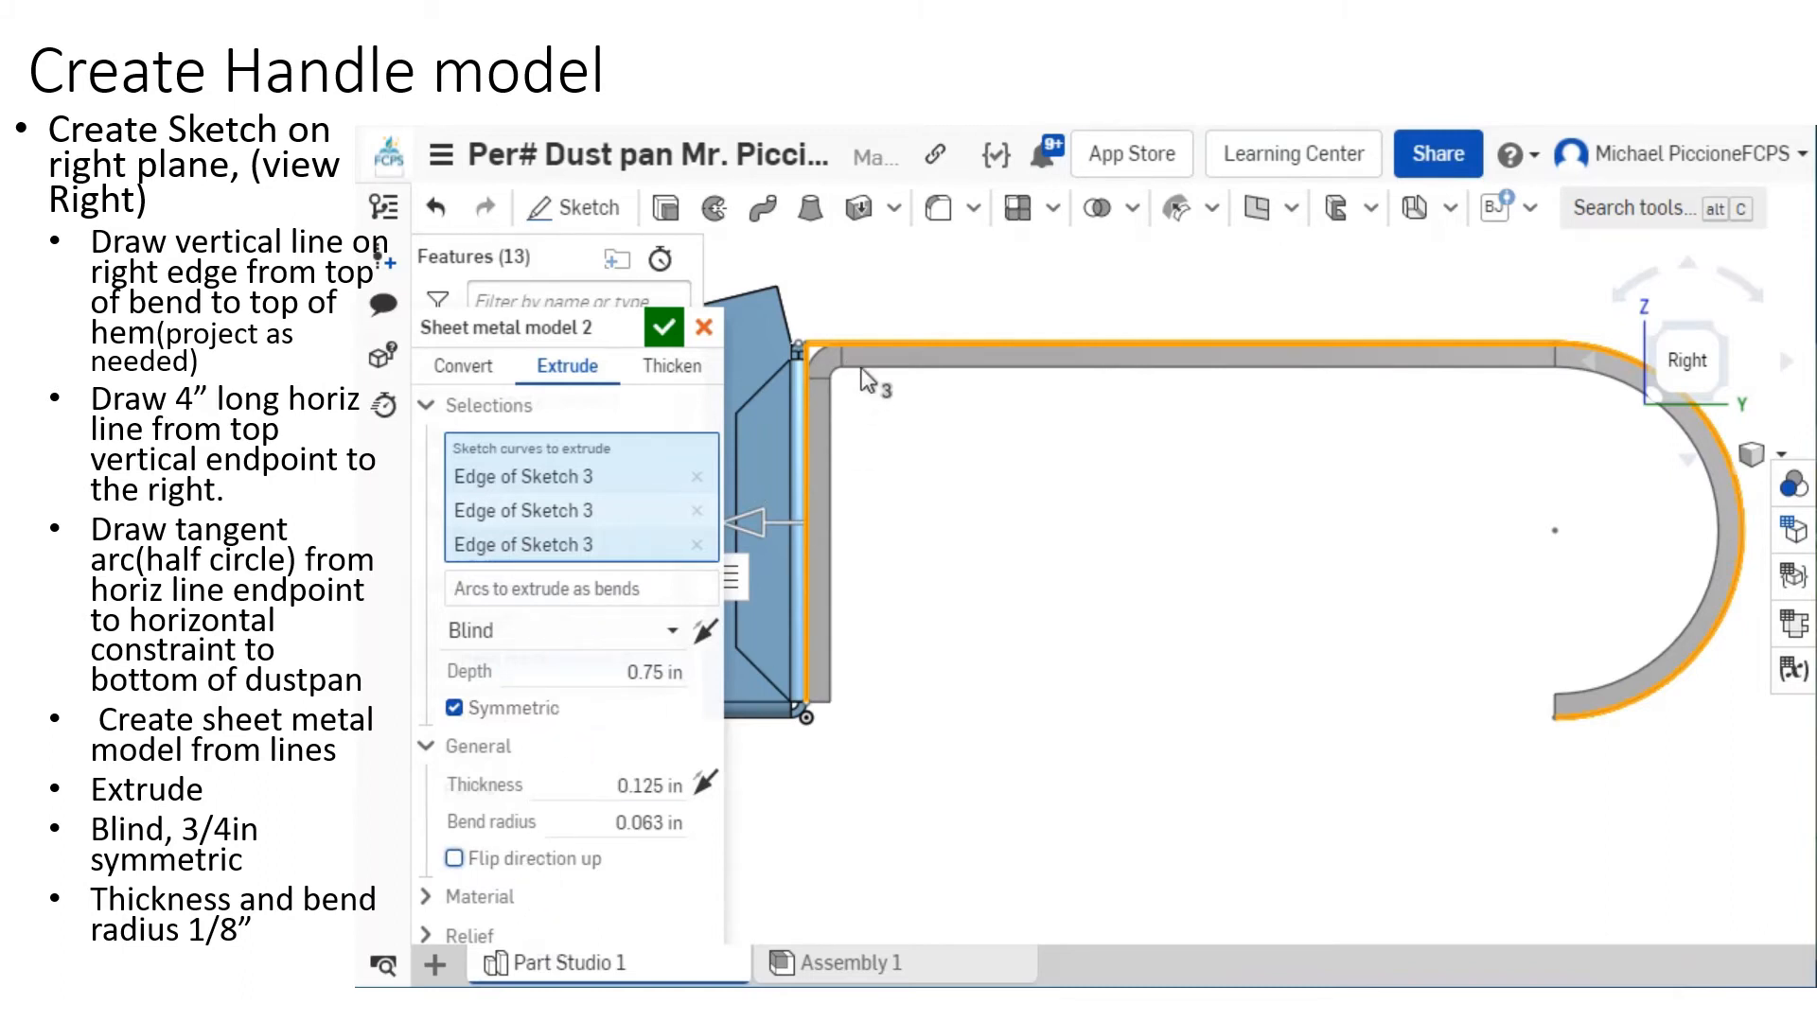
{"action": "left_click", "coordinate": [665, 328]}
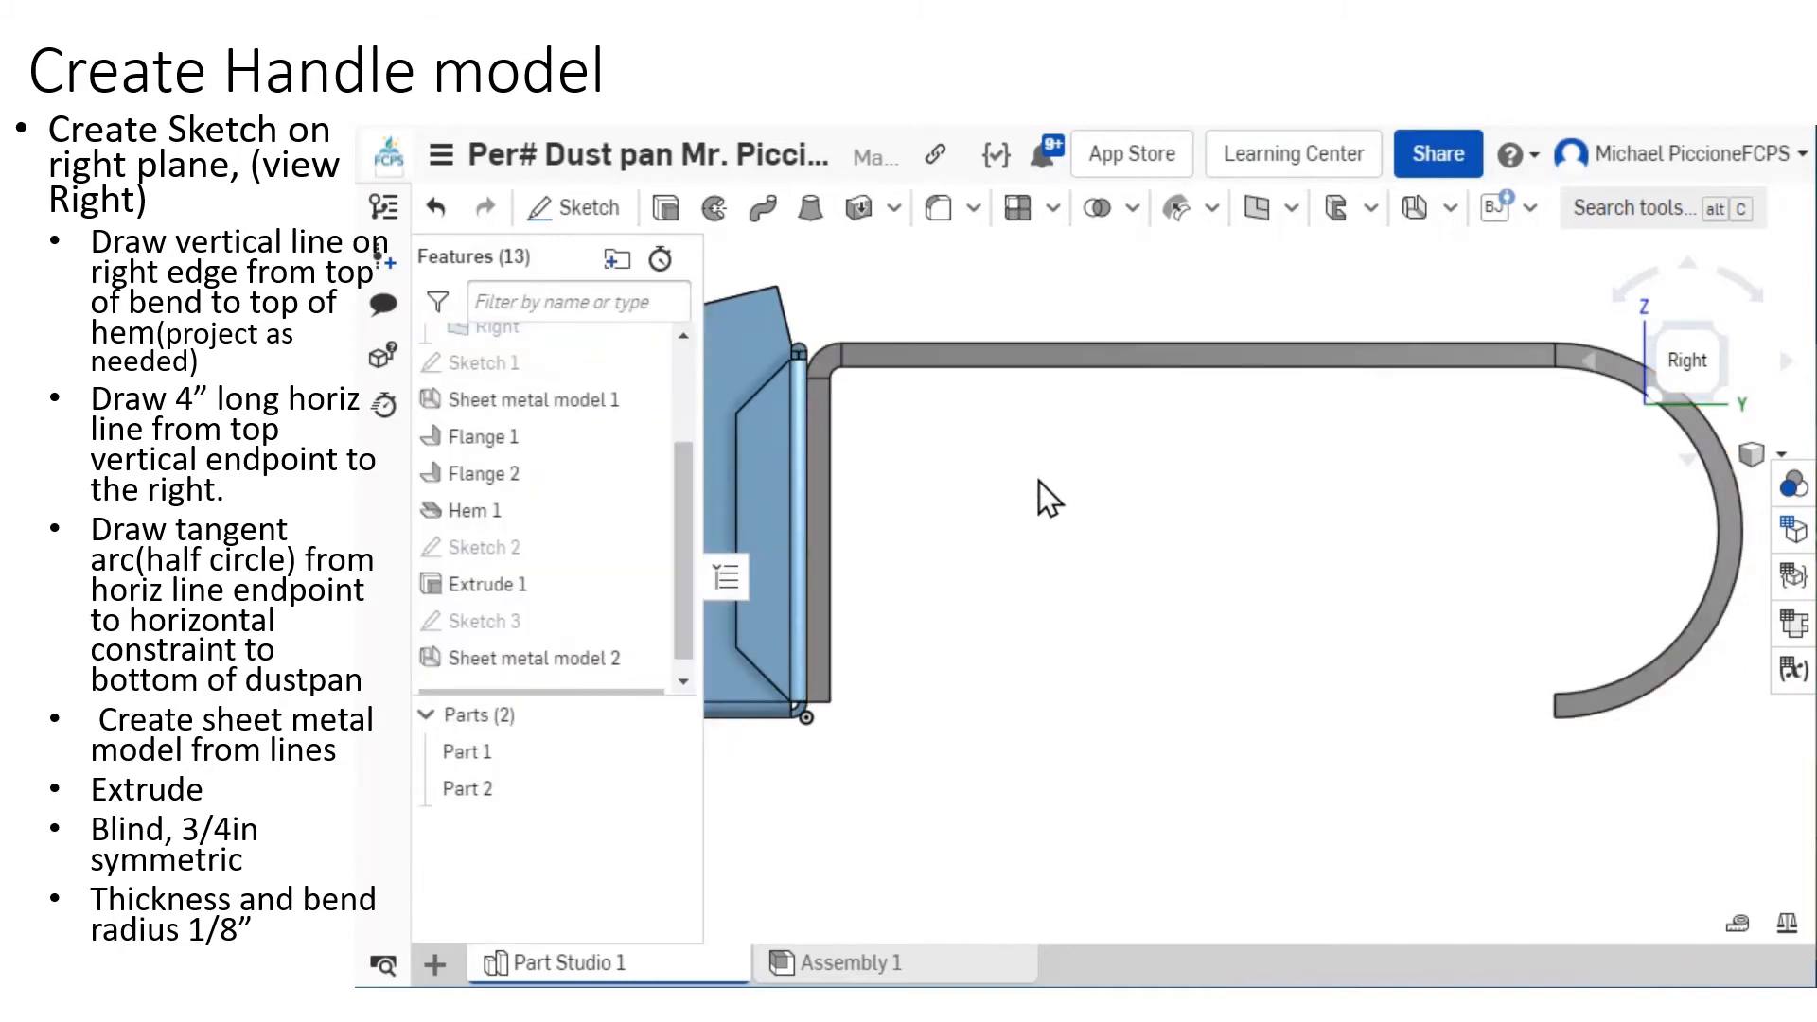
Create a new sketch on the inside face of the dustpan's back wall.
{"action": "right_click_drag", "start_coordinate": [1039, 481], "coordinate": [1010, 496]}
{"action": "scroll", "coordinate": [1008, 498], "scroll_direction": "down", "scroll_amount": 5}
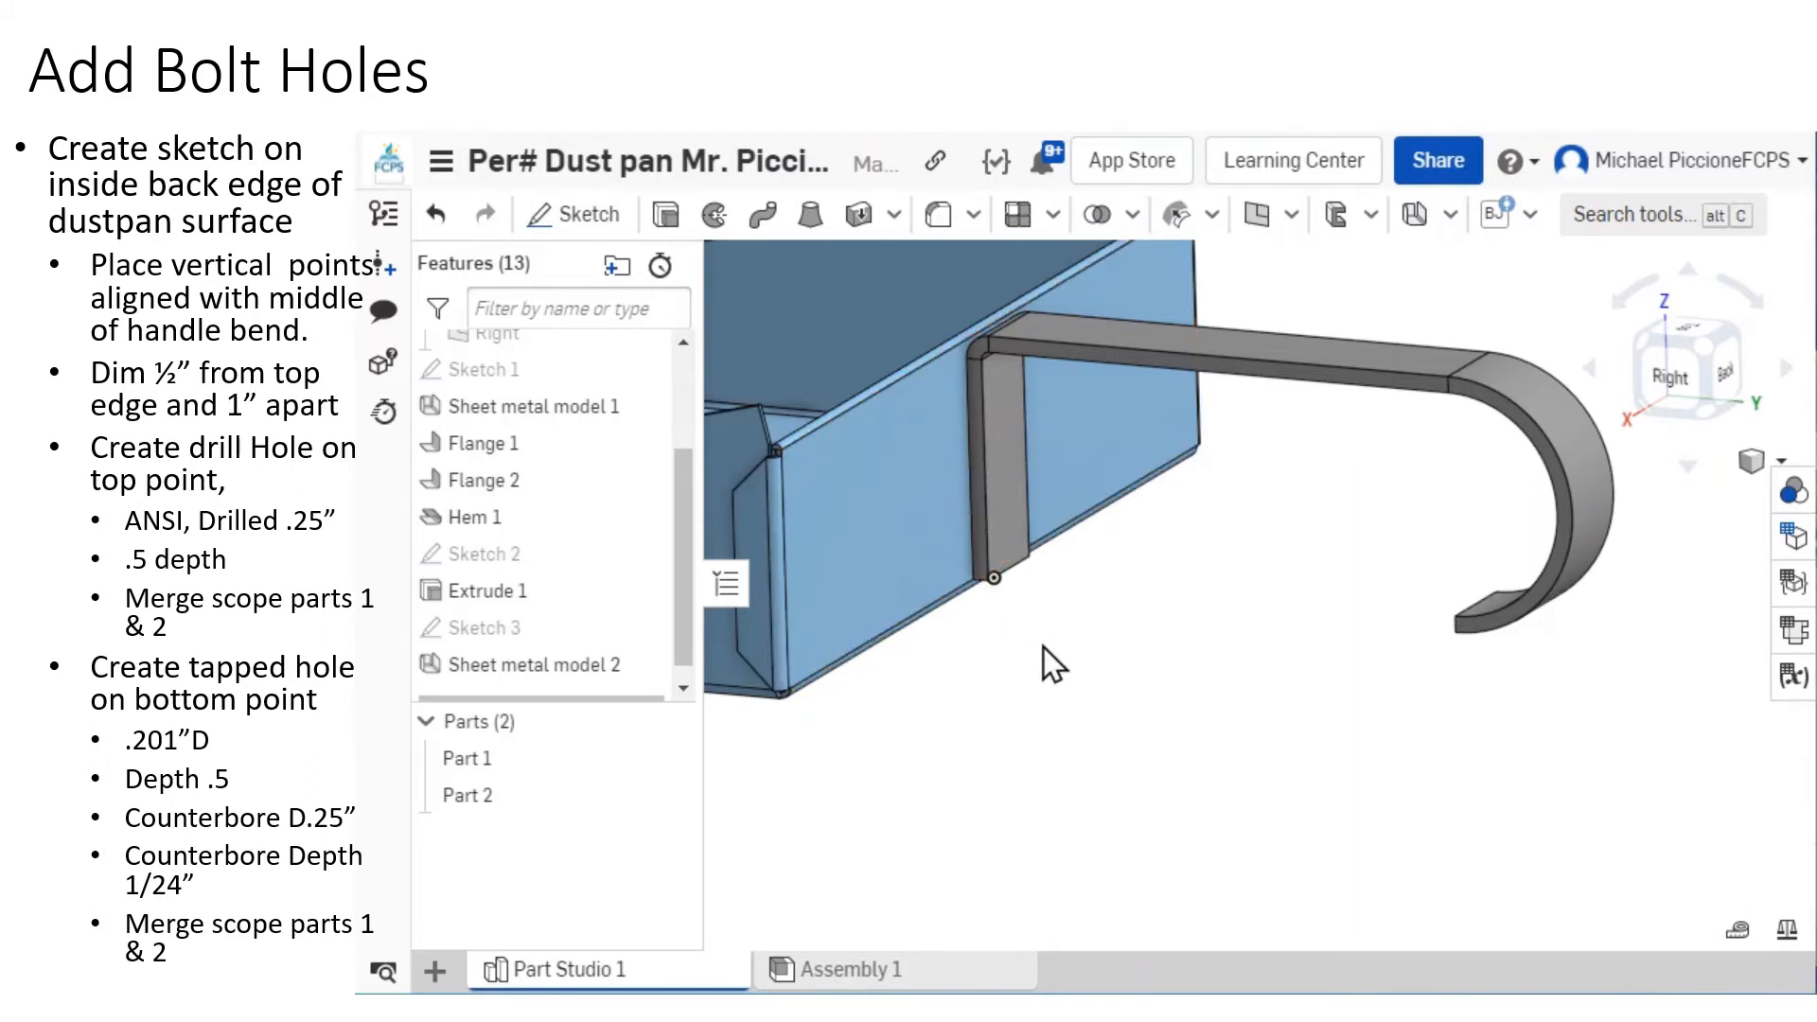
{"action": "scroll", "coordinate": [1043, 645], "scroll_direction": "down", "scroll_amount": 1}
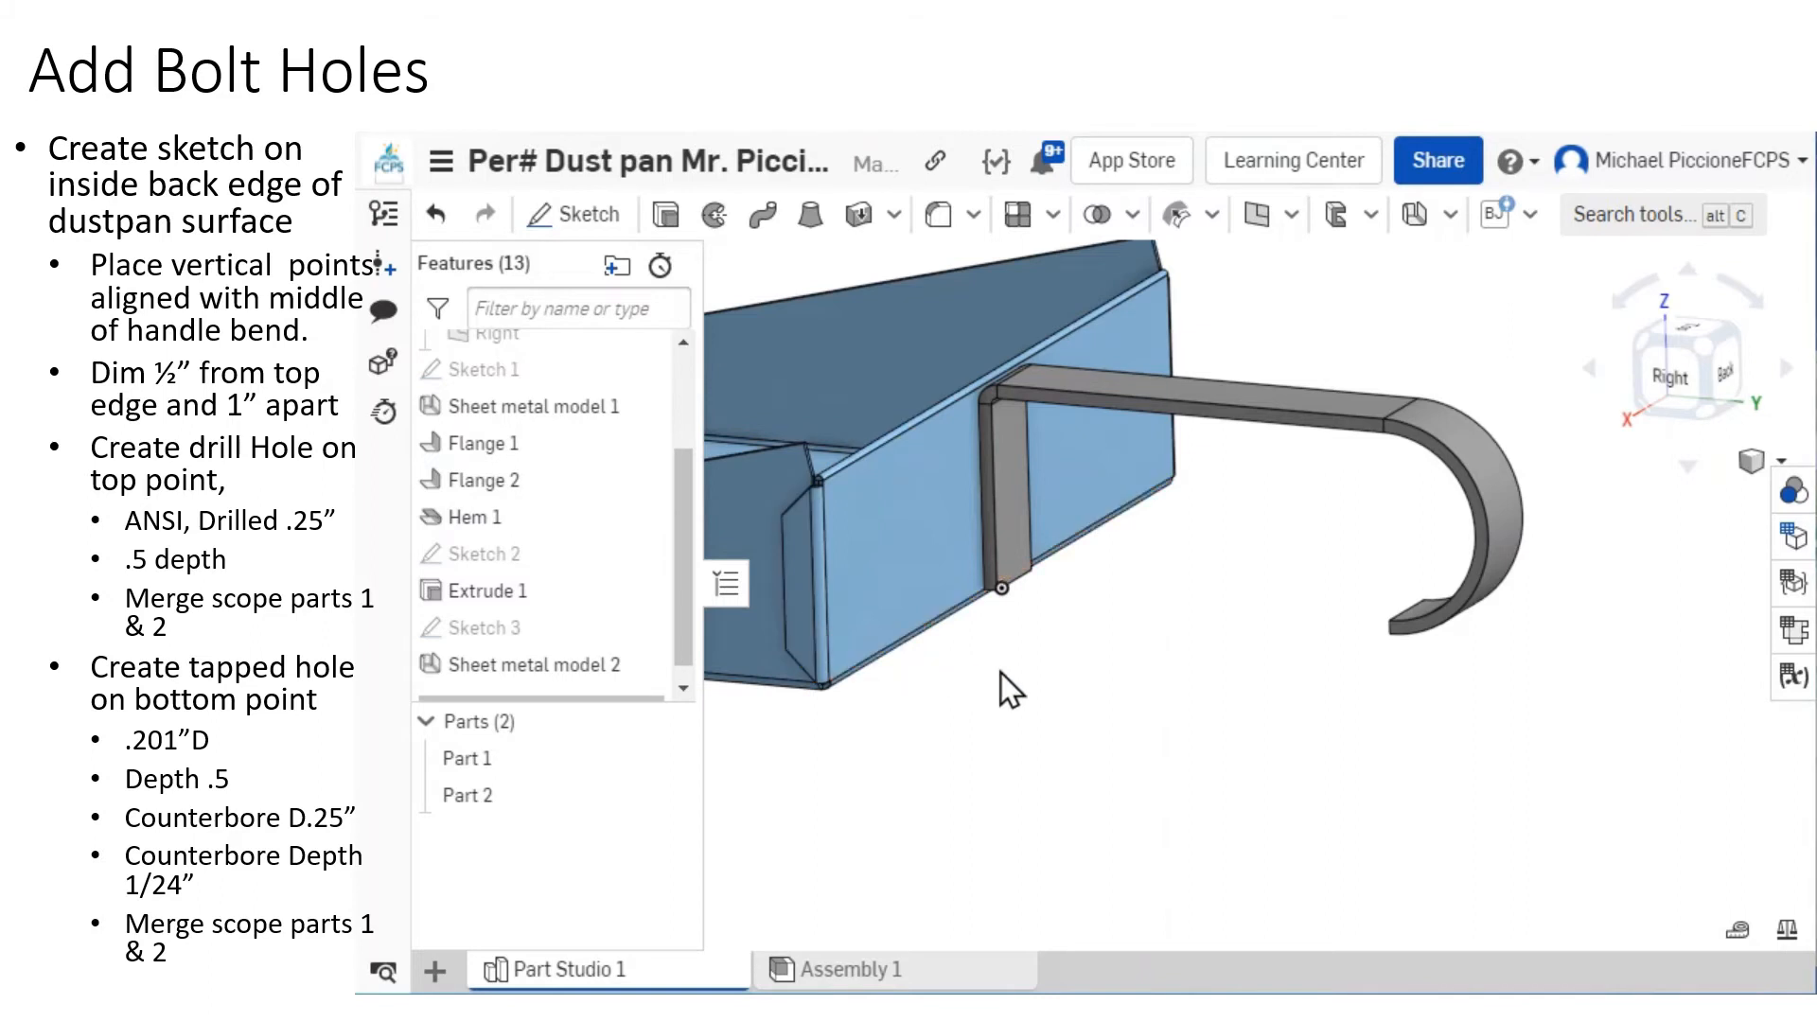
{"action": "right_click_drag", "start_coordinate": [1001, 672], "coordinate": [1115, 670]}
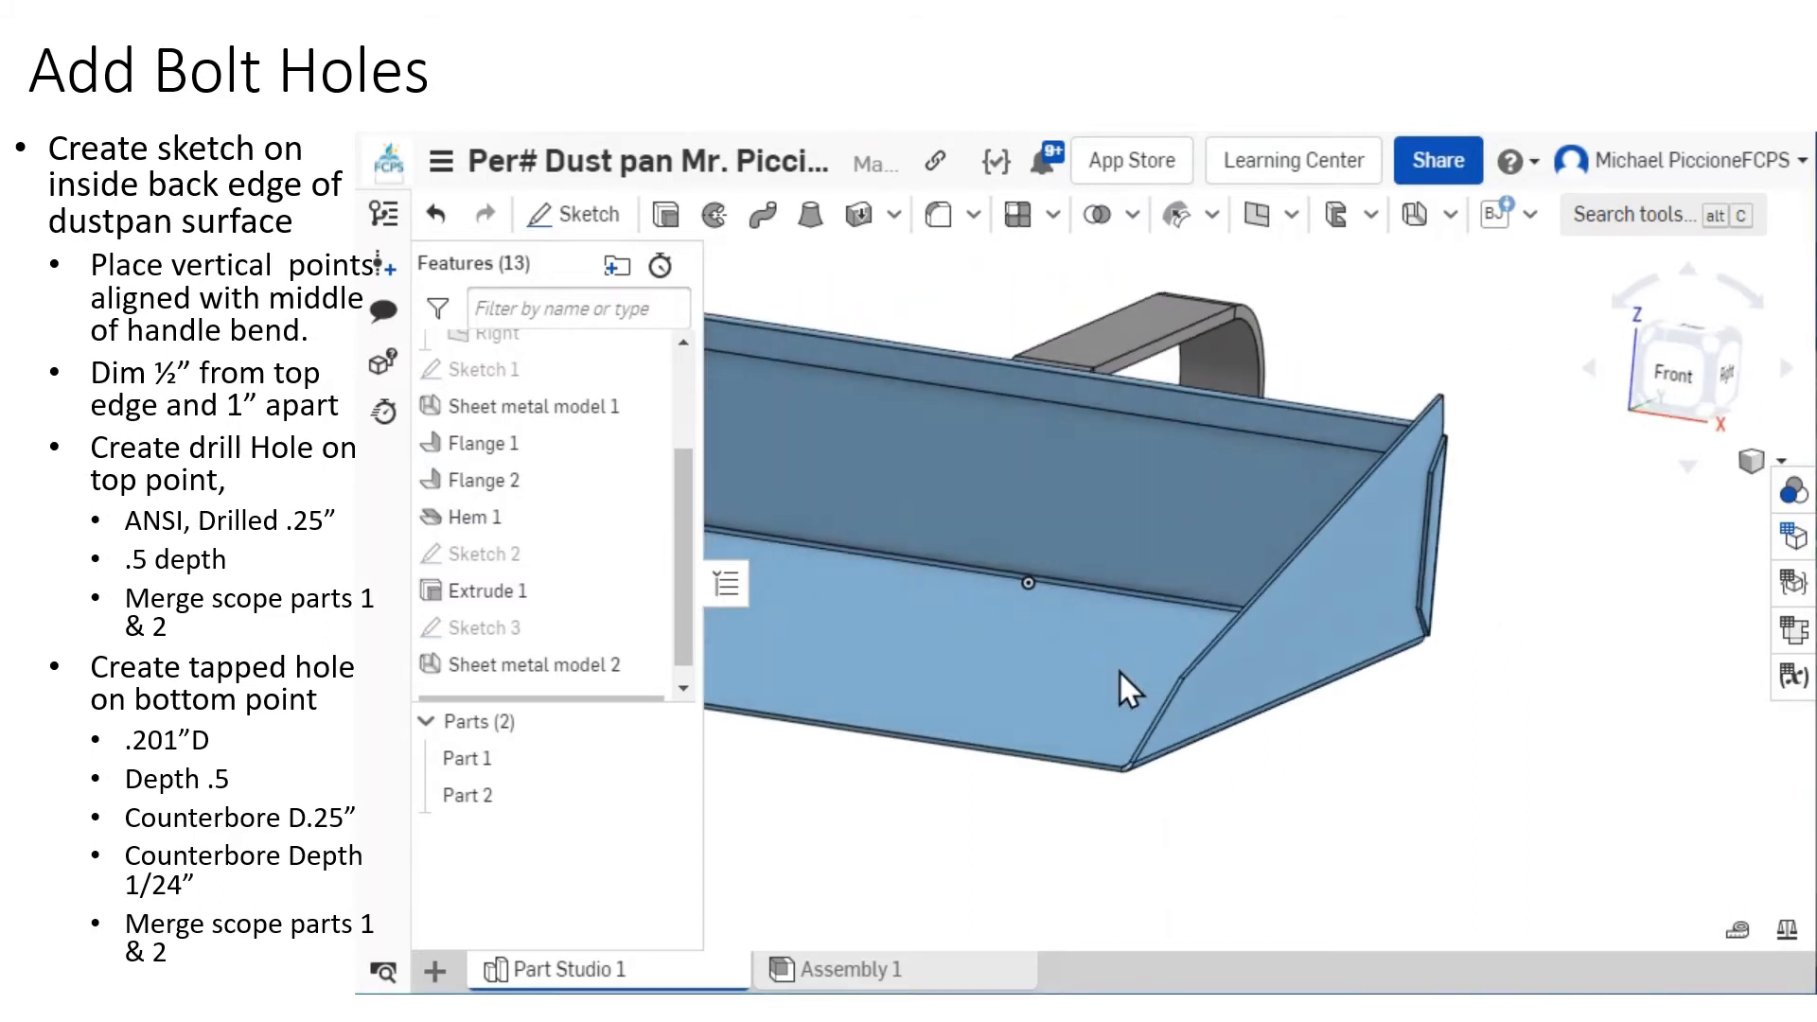
{"action": "left_click", "coordinate": [1030, 487]}
{"action": "right_click", "coordinate": [1031, 487]}
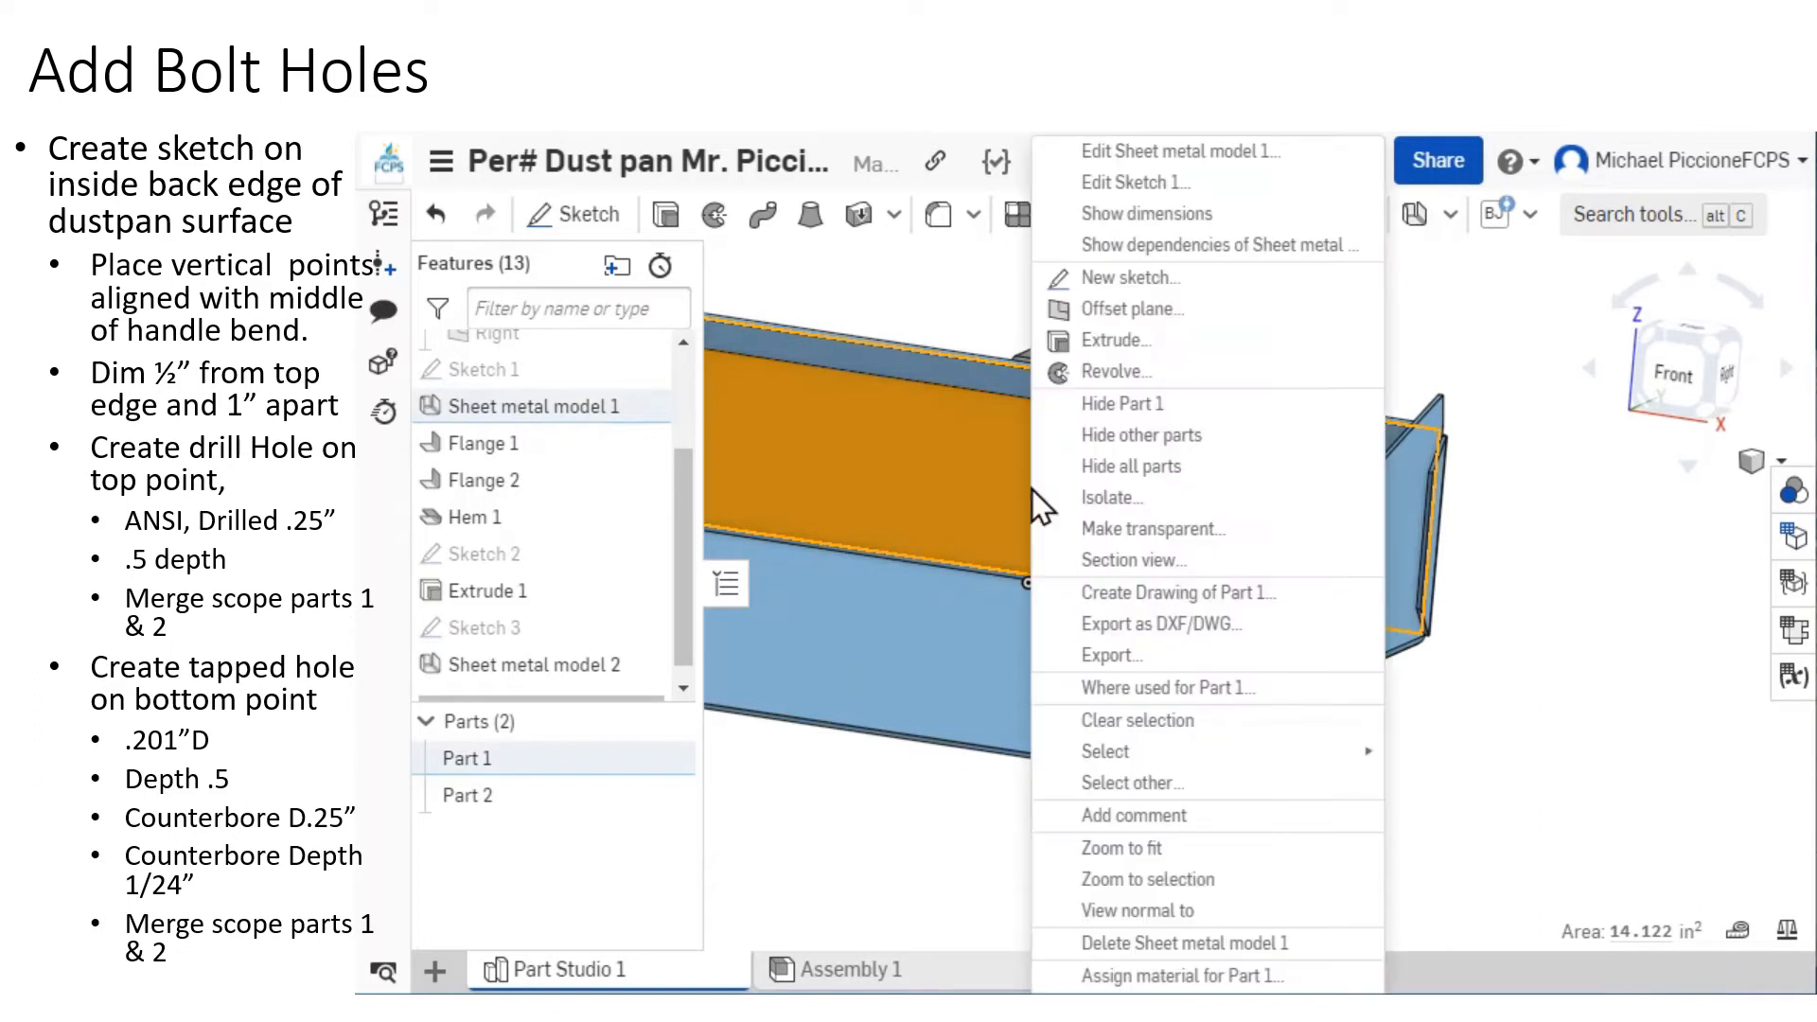
{"action": "left_click", "coordinate": [1156, 301]}
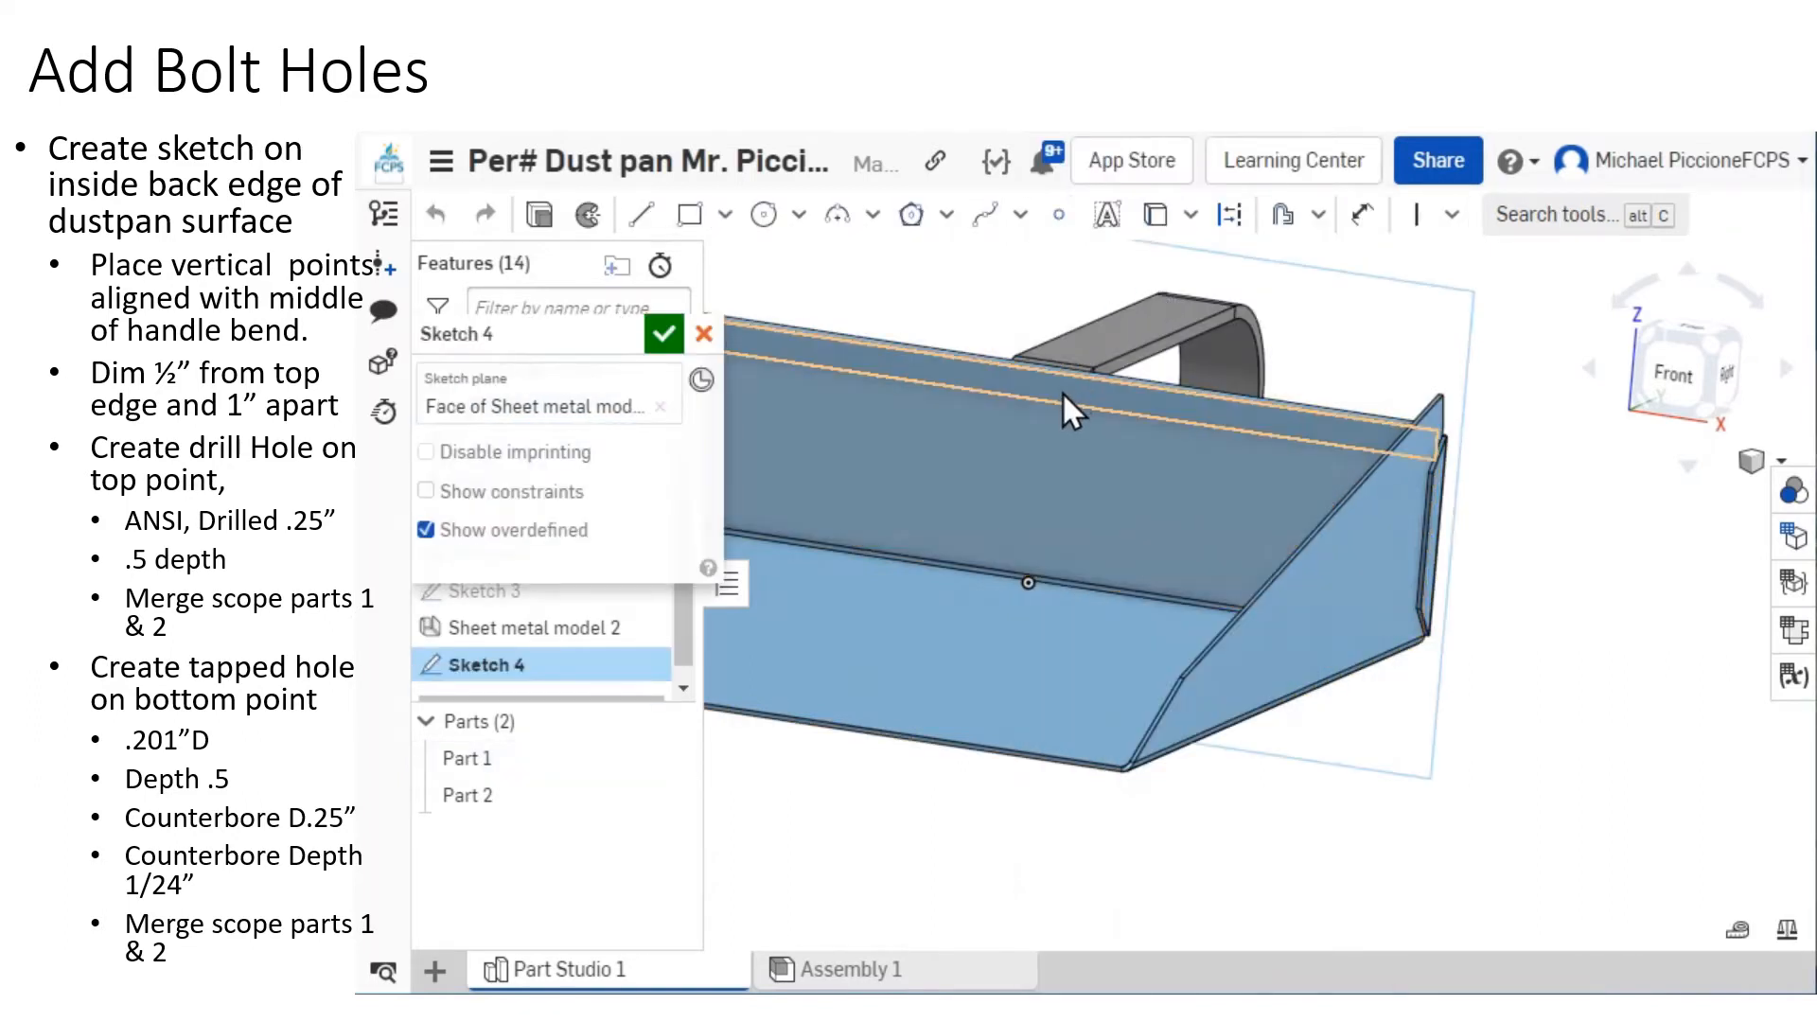
Place two sketch points on the back wall, one above the other, vertically aligned with the origin.
{"action": "scroll", "coordinate": [918, 430], "scroll_direction": "up", "scroll_amount": 3}
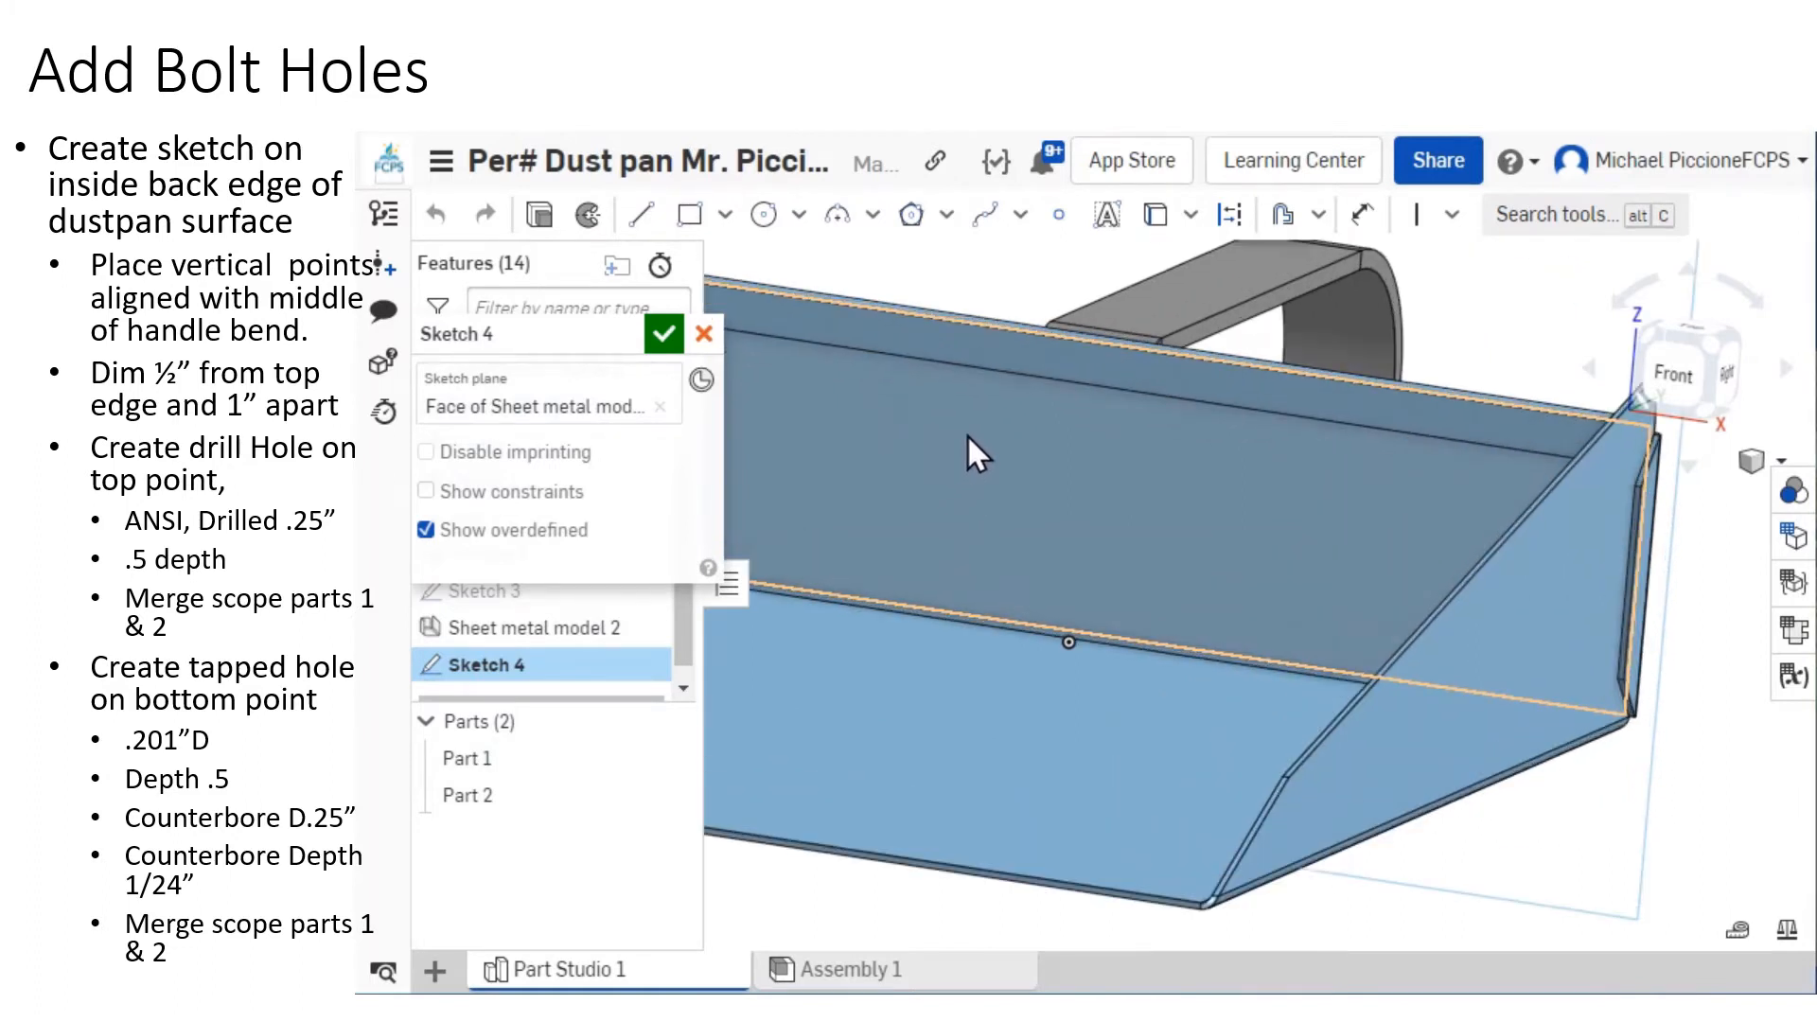
{"action": "left_click", "coordinate": [1680, 378]}
{"action": "scroll", "coordinate": [1261, 581], "scroll_direction": "up", "scroll_amount": 2}
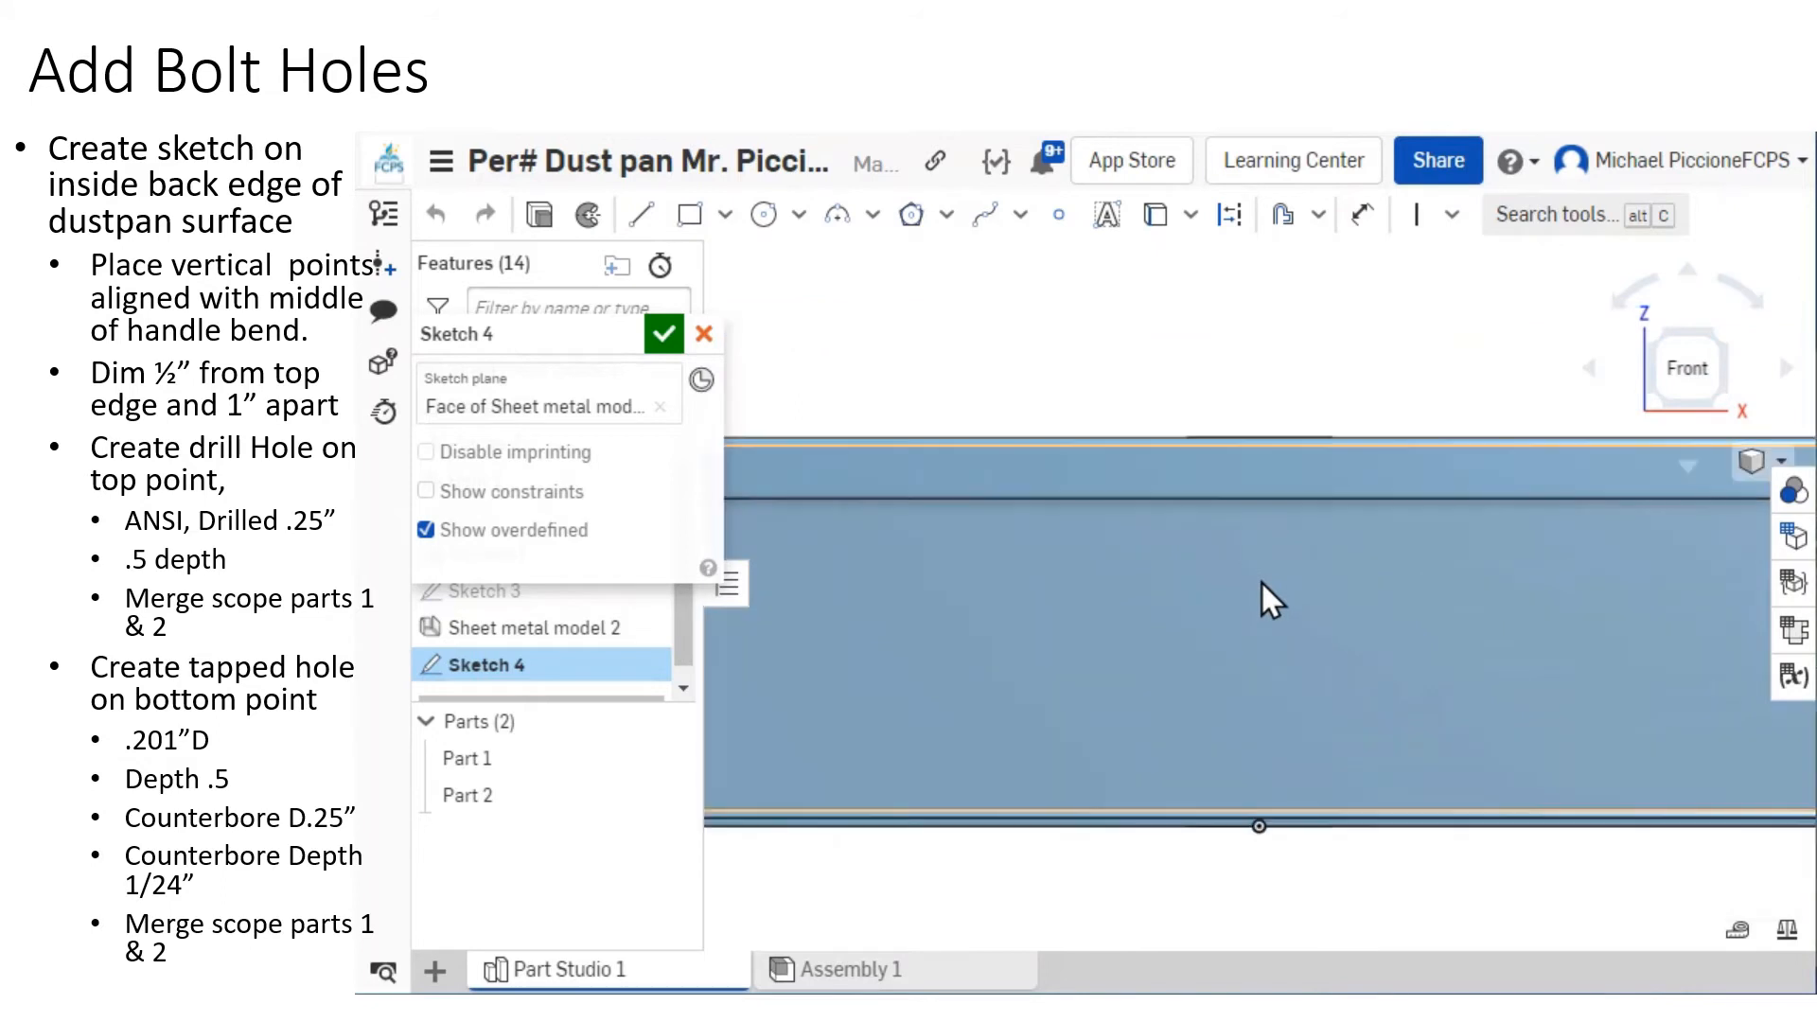
{"action": "left_click", "coordinate": [1060, 216]}
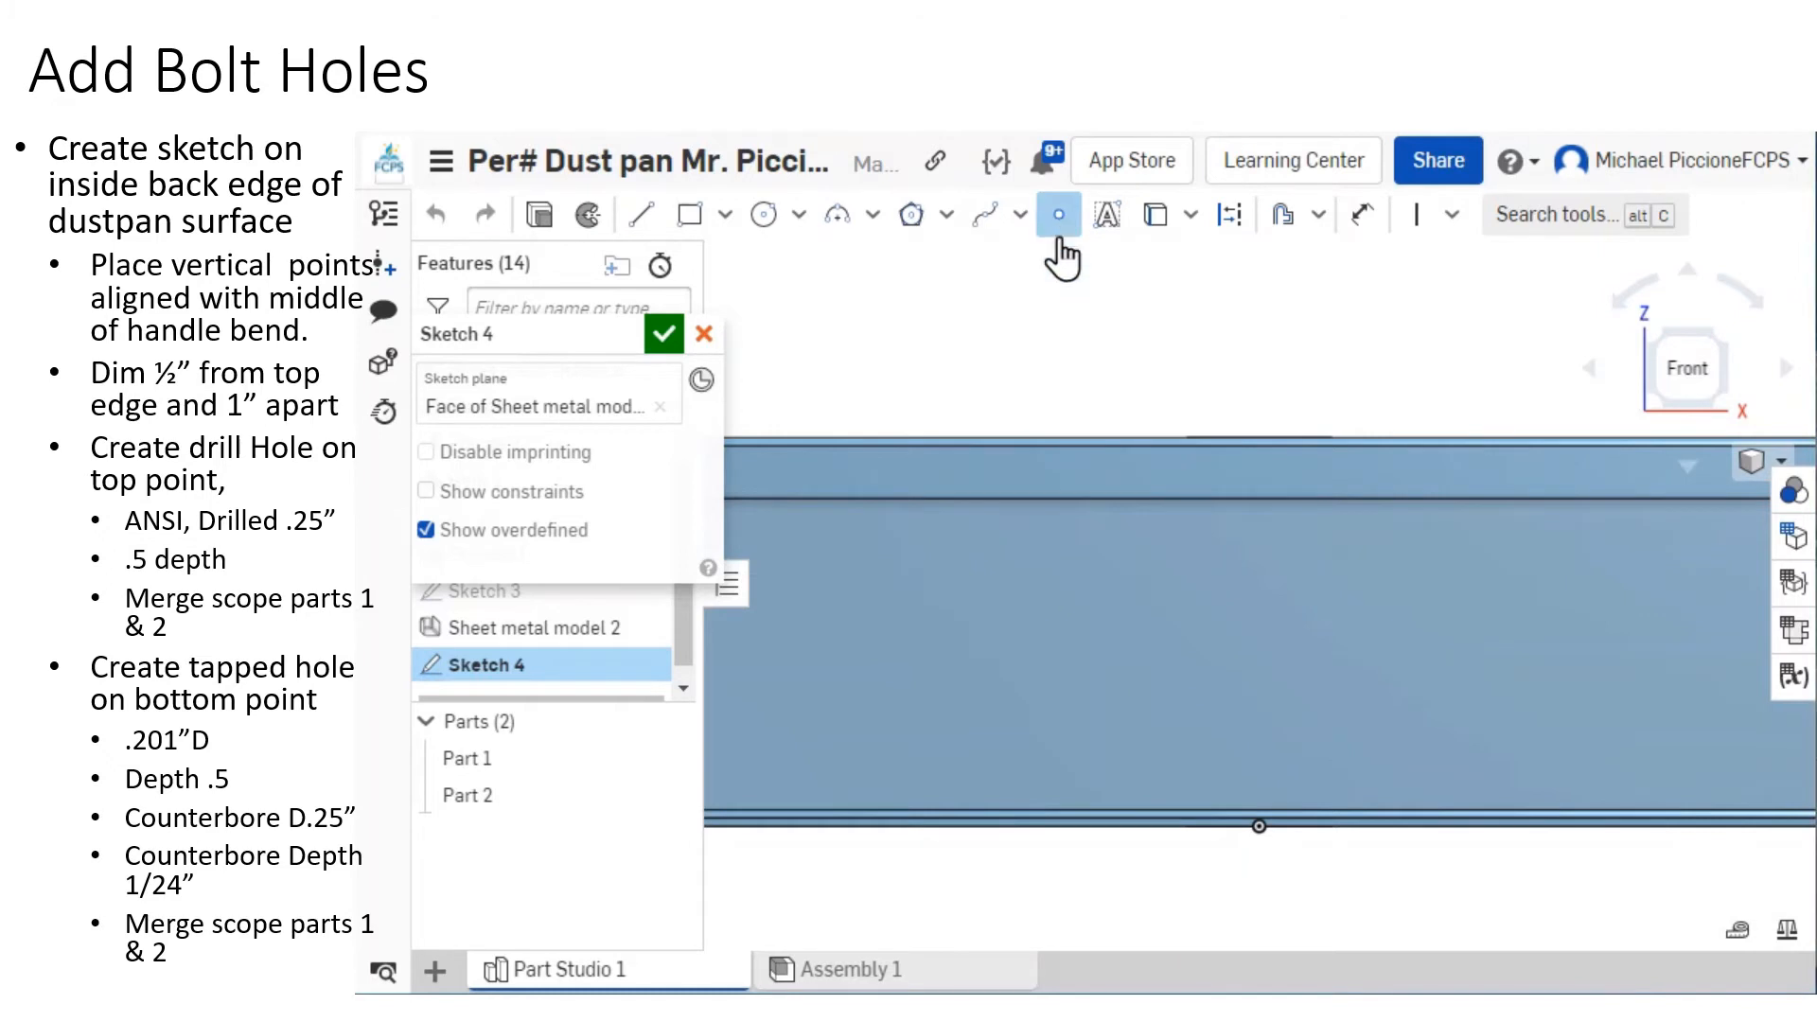
{"action": "left_click", "coordinate": [1261, 777]}
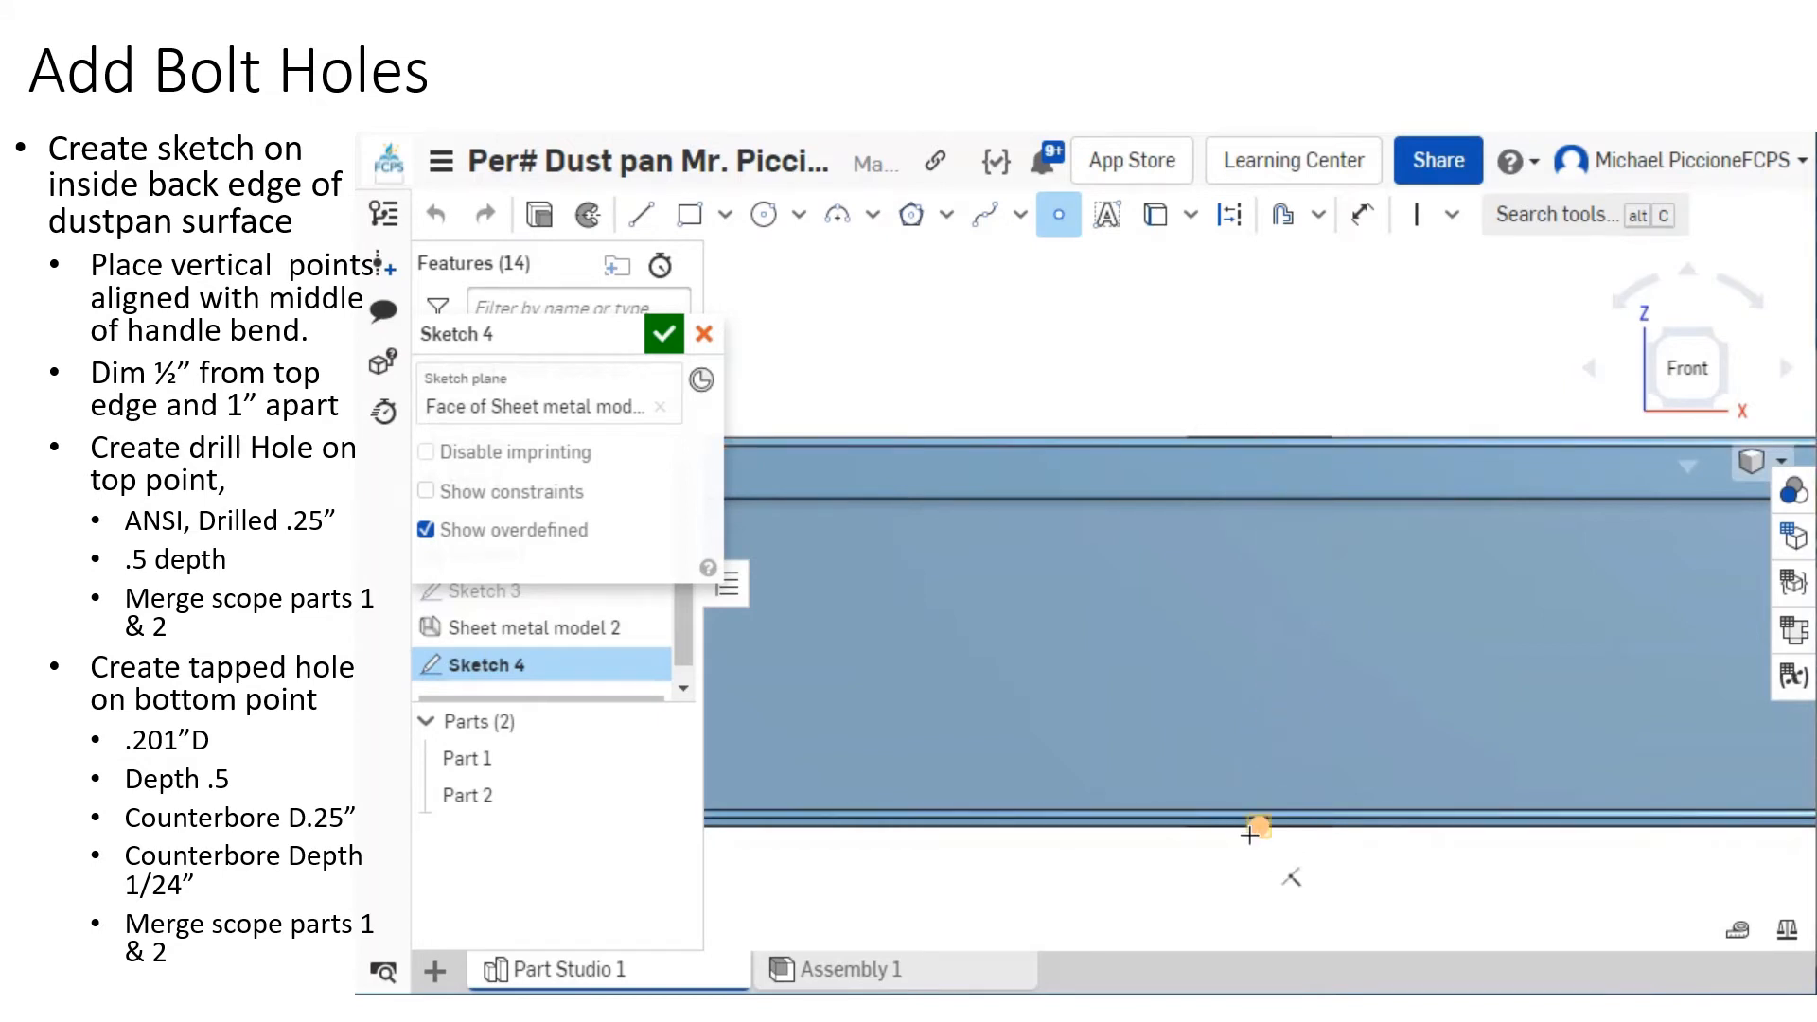
{"action": "left_click", "coordinate": [1259, 748]}
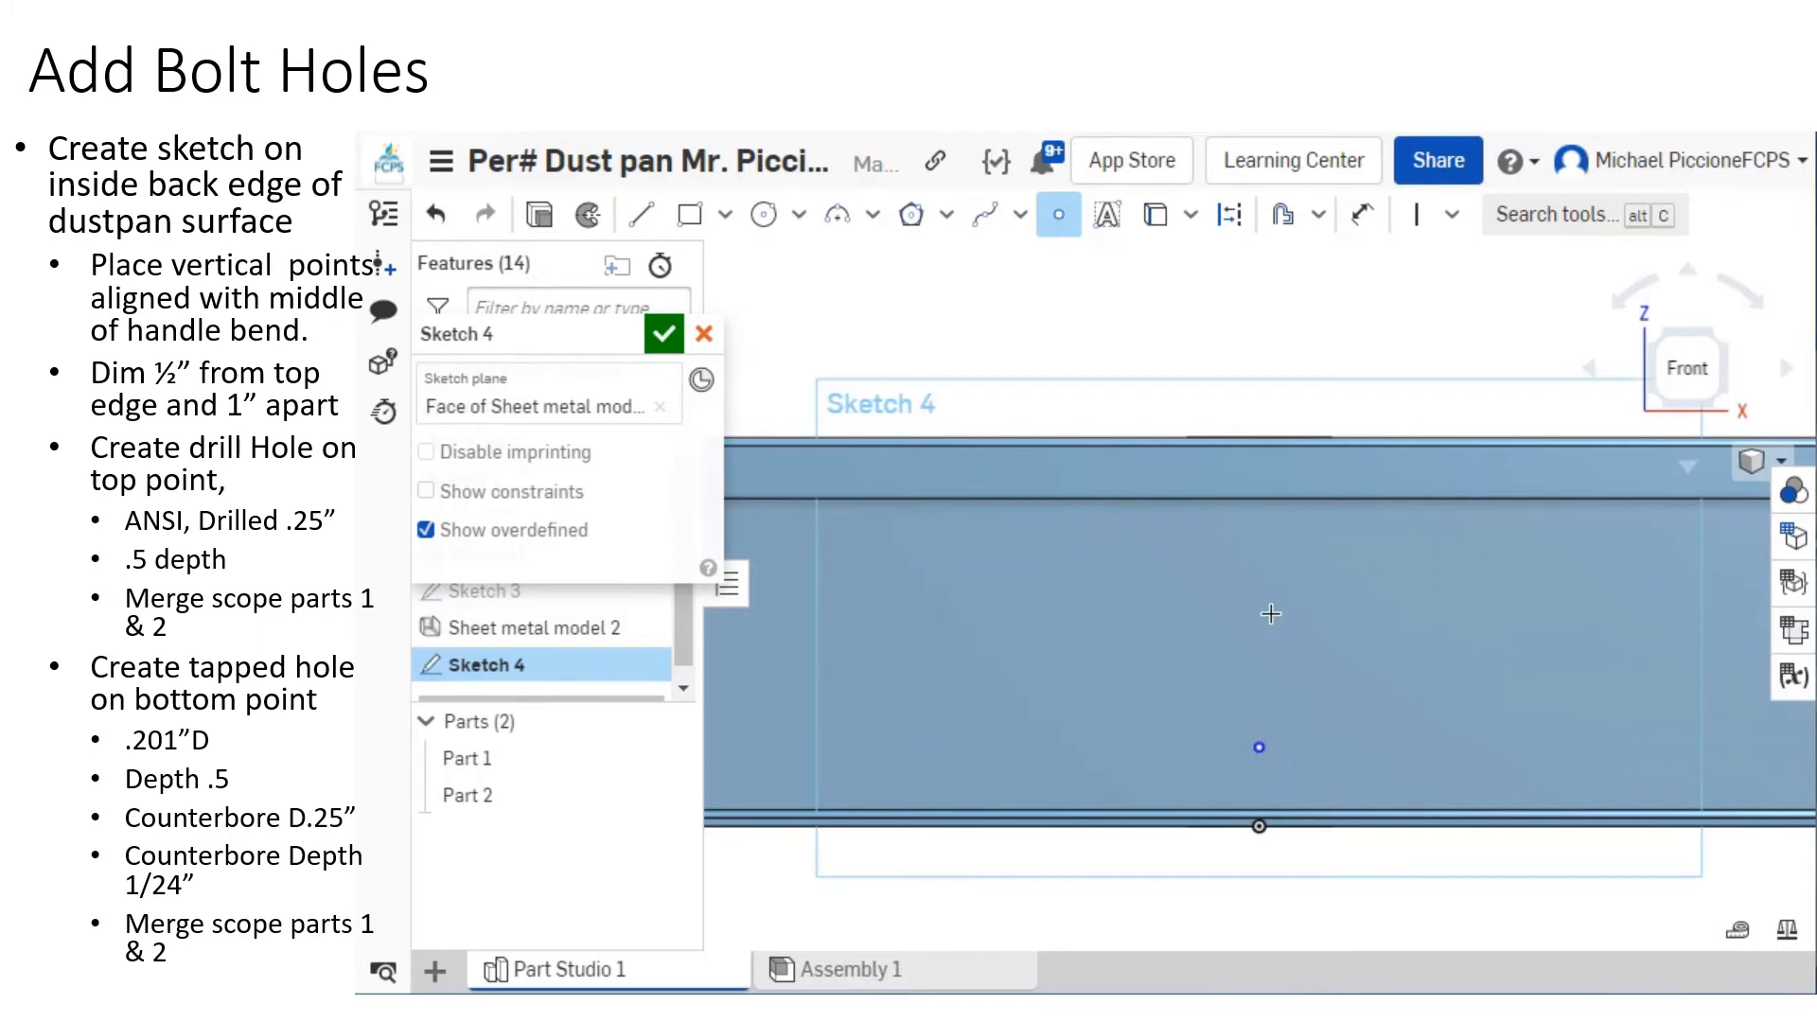
{"action": "left_click", "coordinate": [1259, 542]}
{"action": "left_click", "coordinate": [1259, 825]}
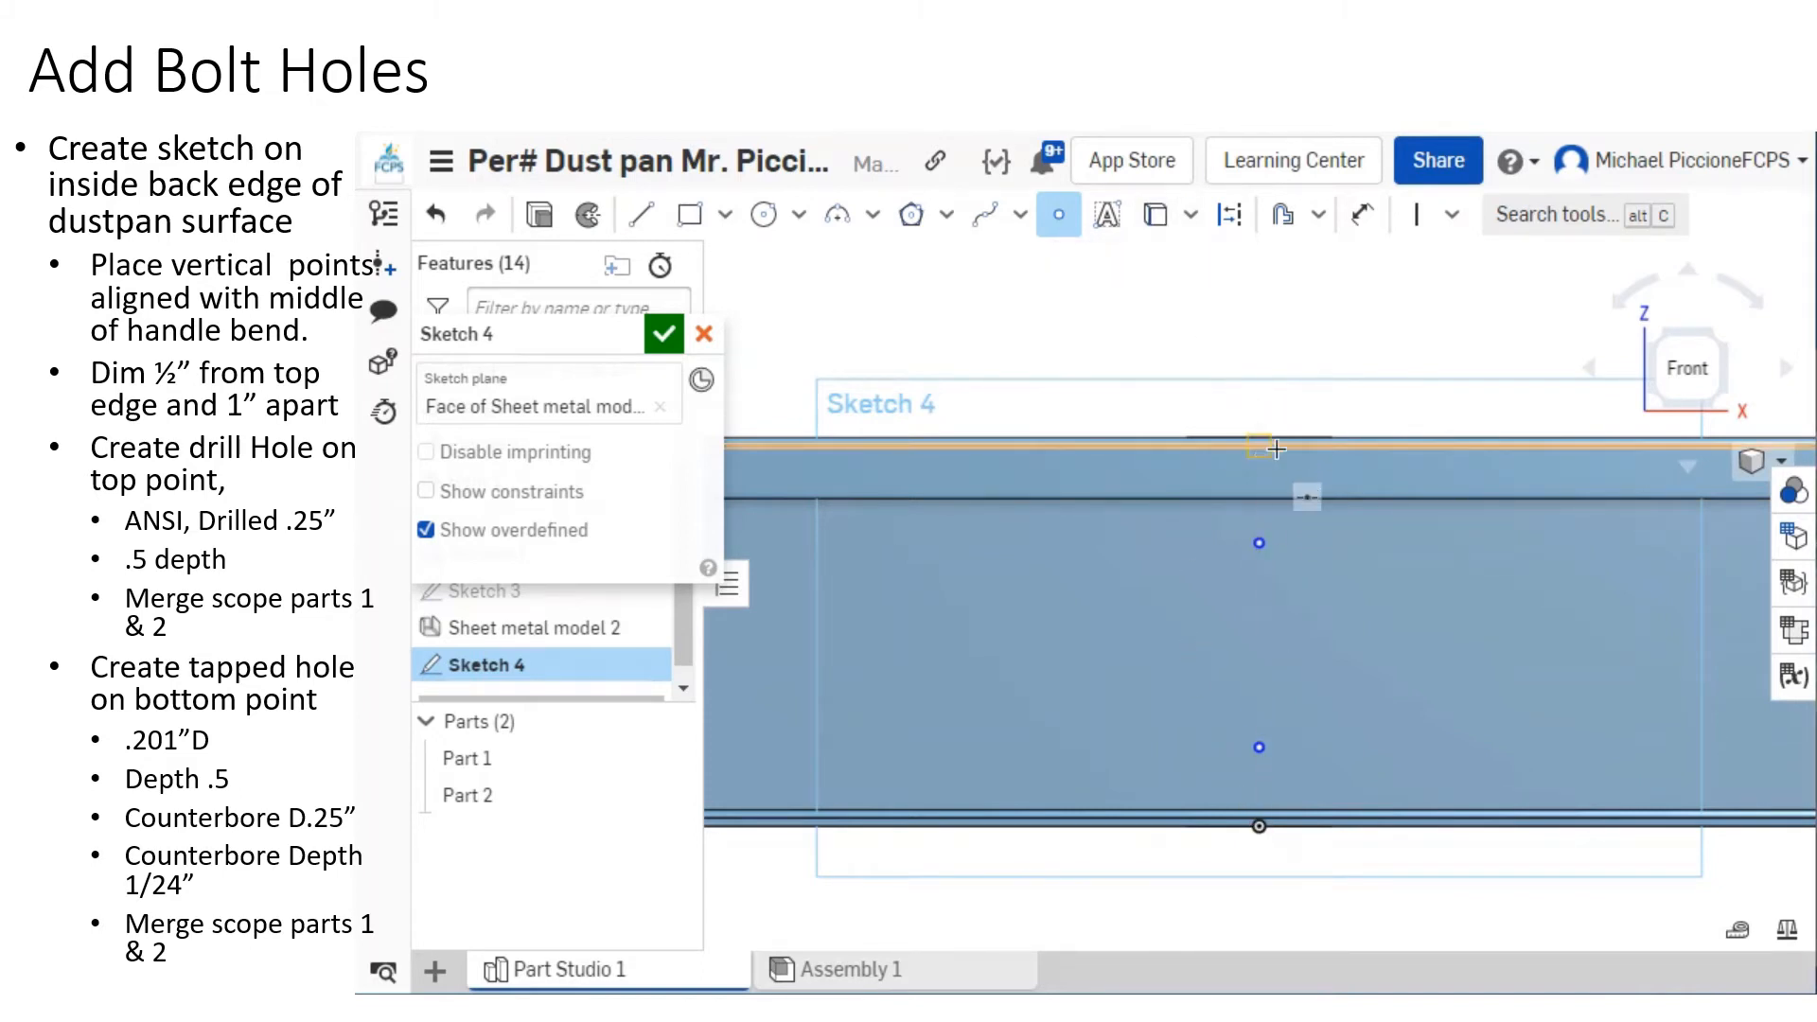
Dimension the upper sketch point 0.5 in below the top edge at the handle.
{"action": "right_click_drag", "start_coordinate": [1356, 367], "coordinate": [1350, 374]}
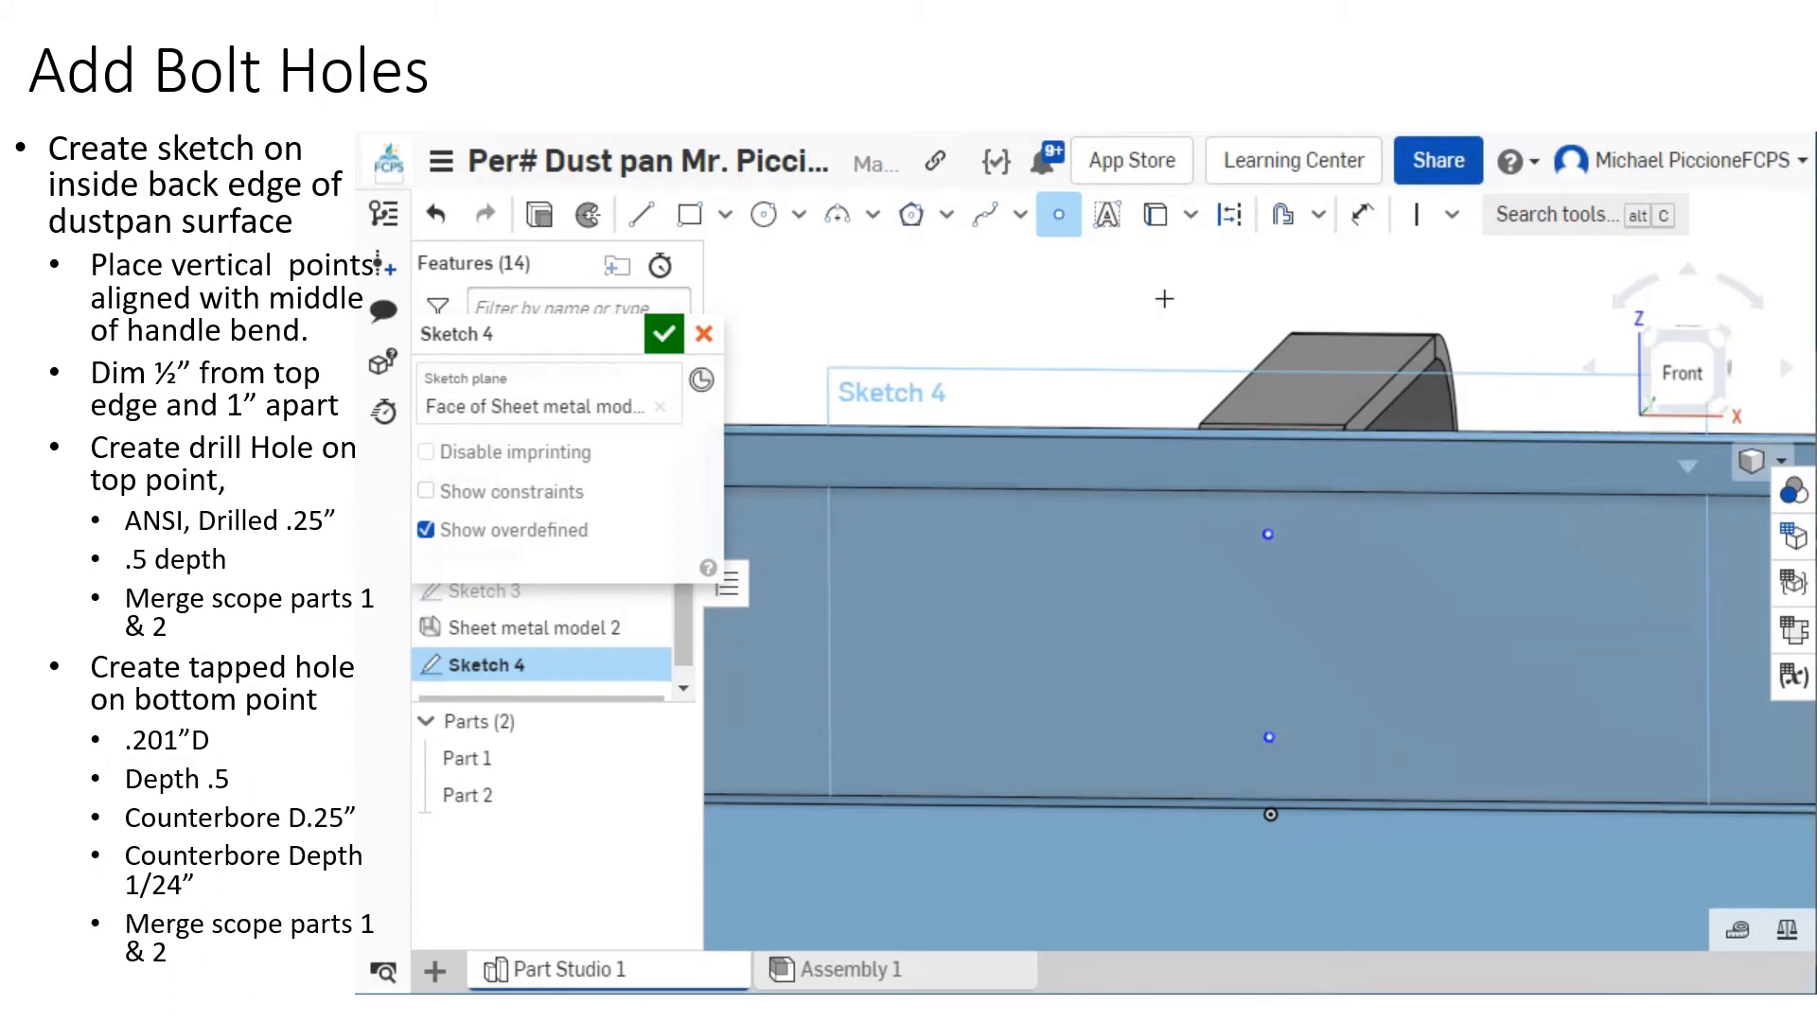
{"action": "left_click", "coordinate": [1682, 374]}
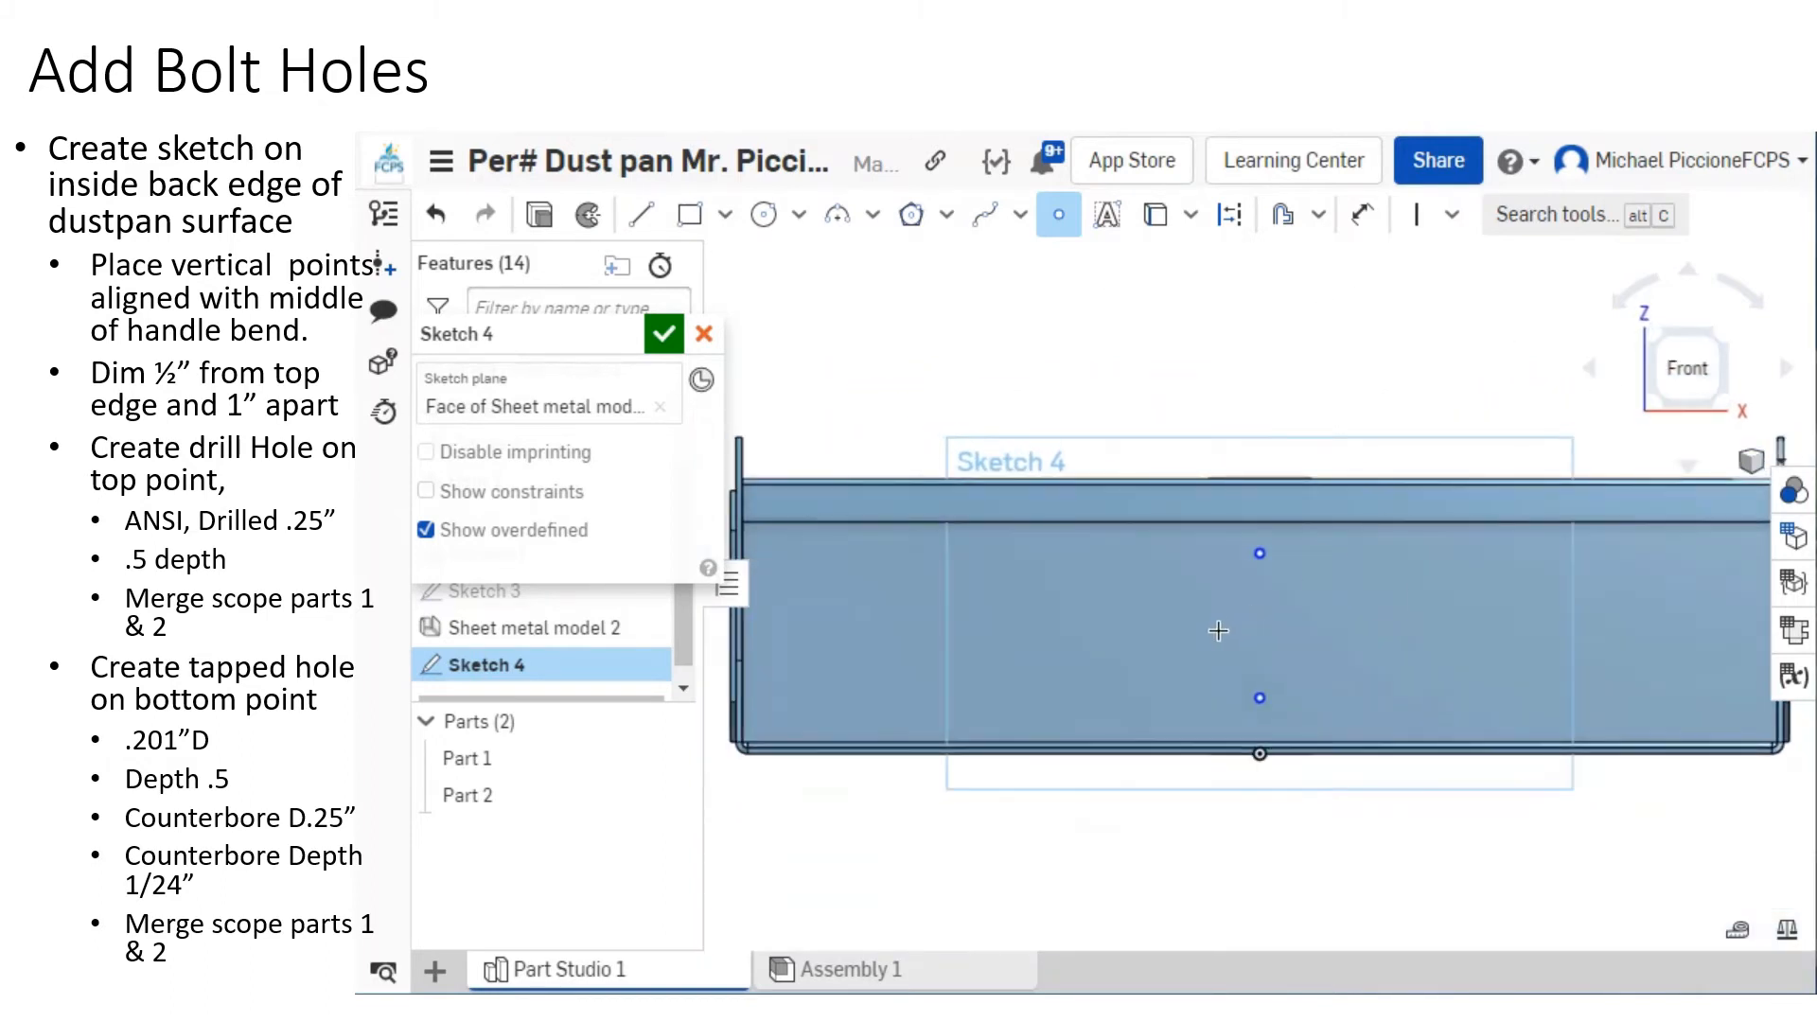
{"action": "left_click", "coordinate": [1363, 224]}
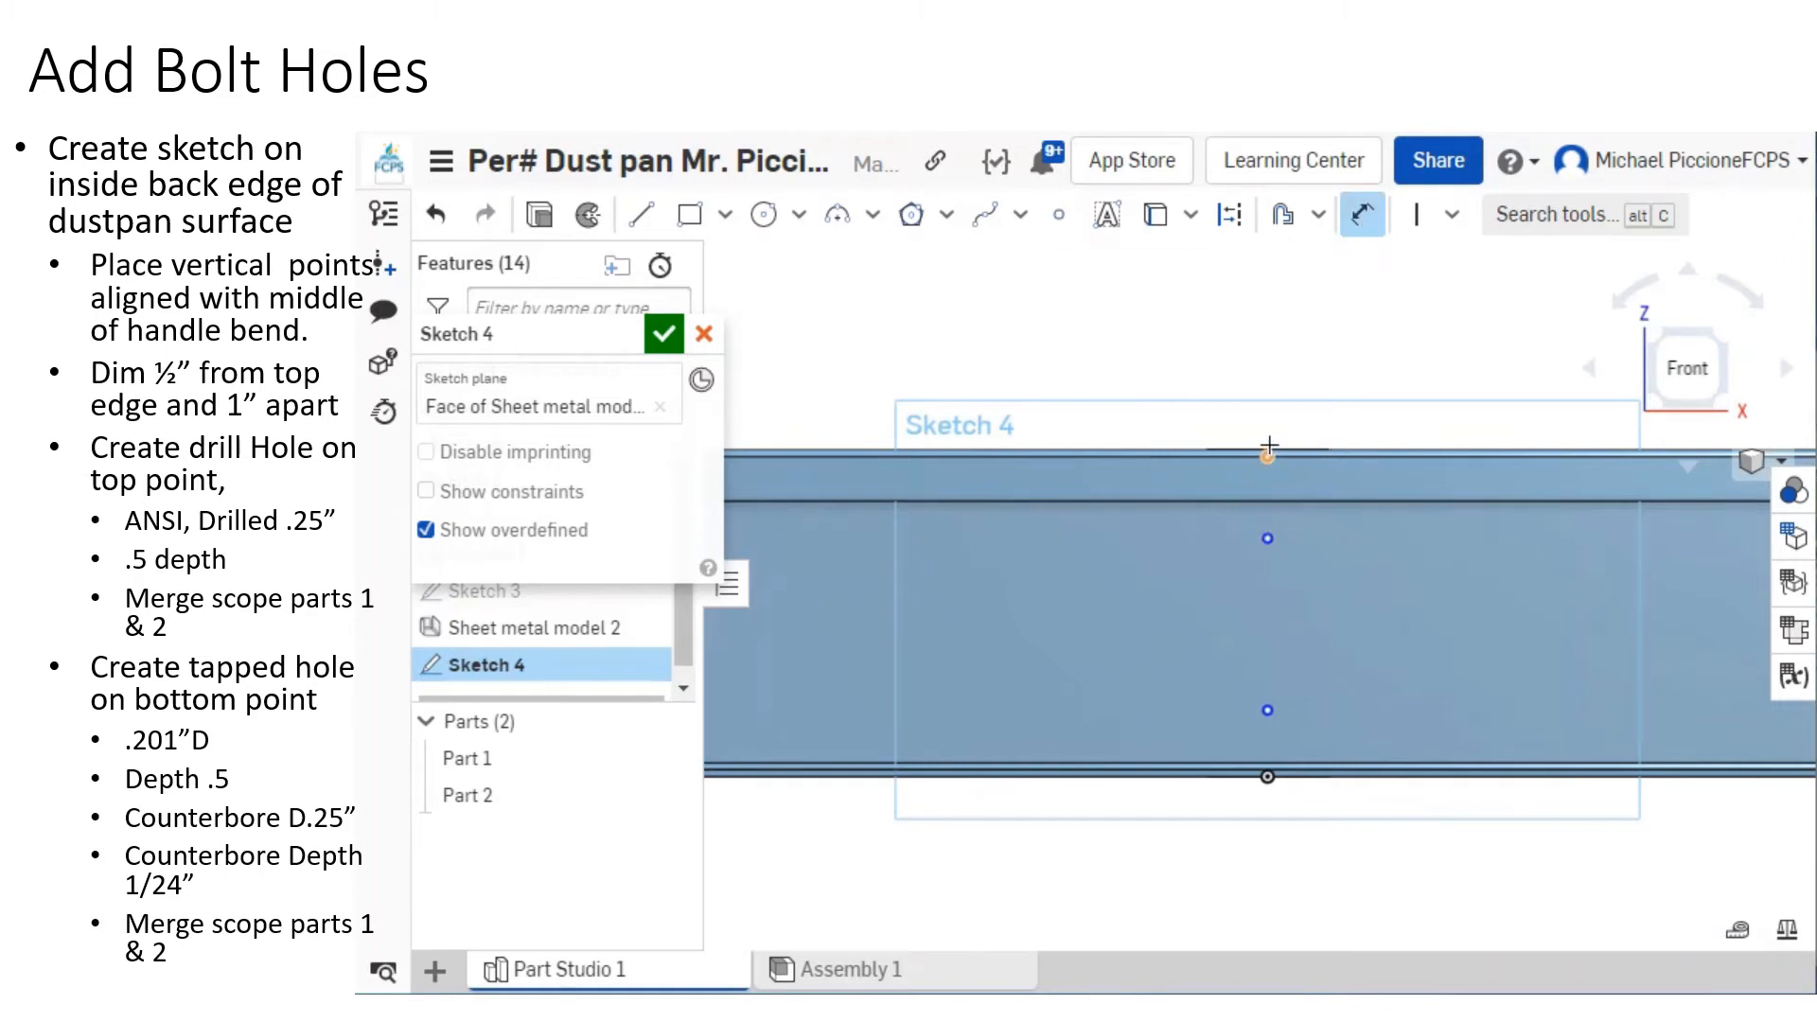
{"action": "scroll", "coordinate": [1269, 453], "scroll_direction": "up", "scroll_amount": 3}
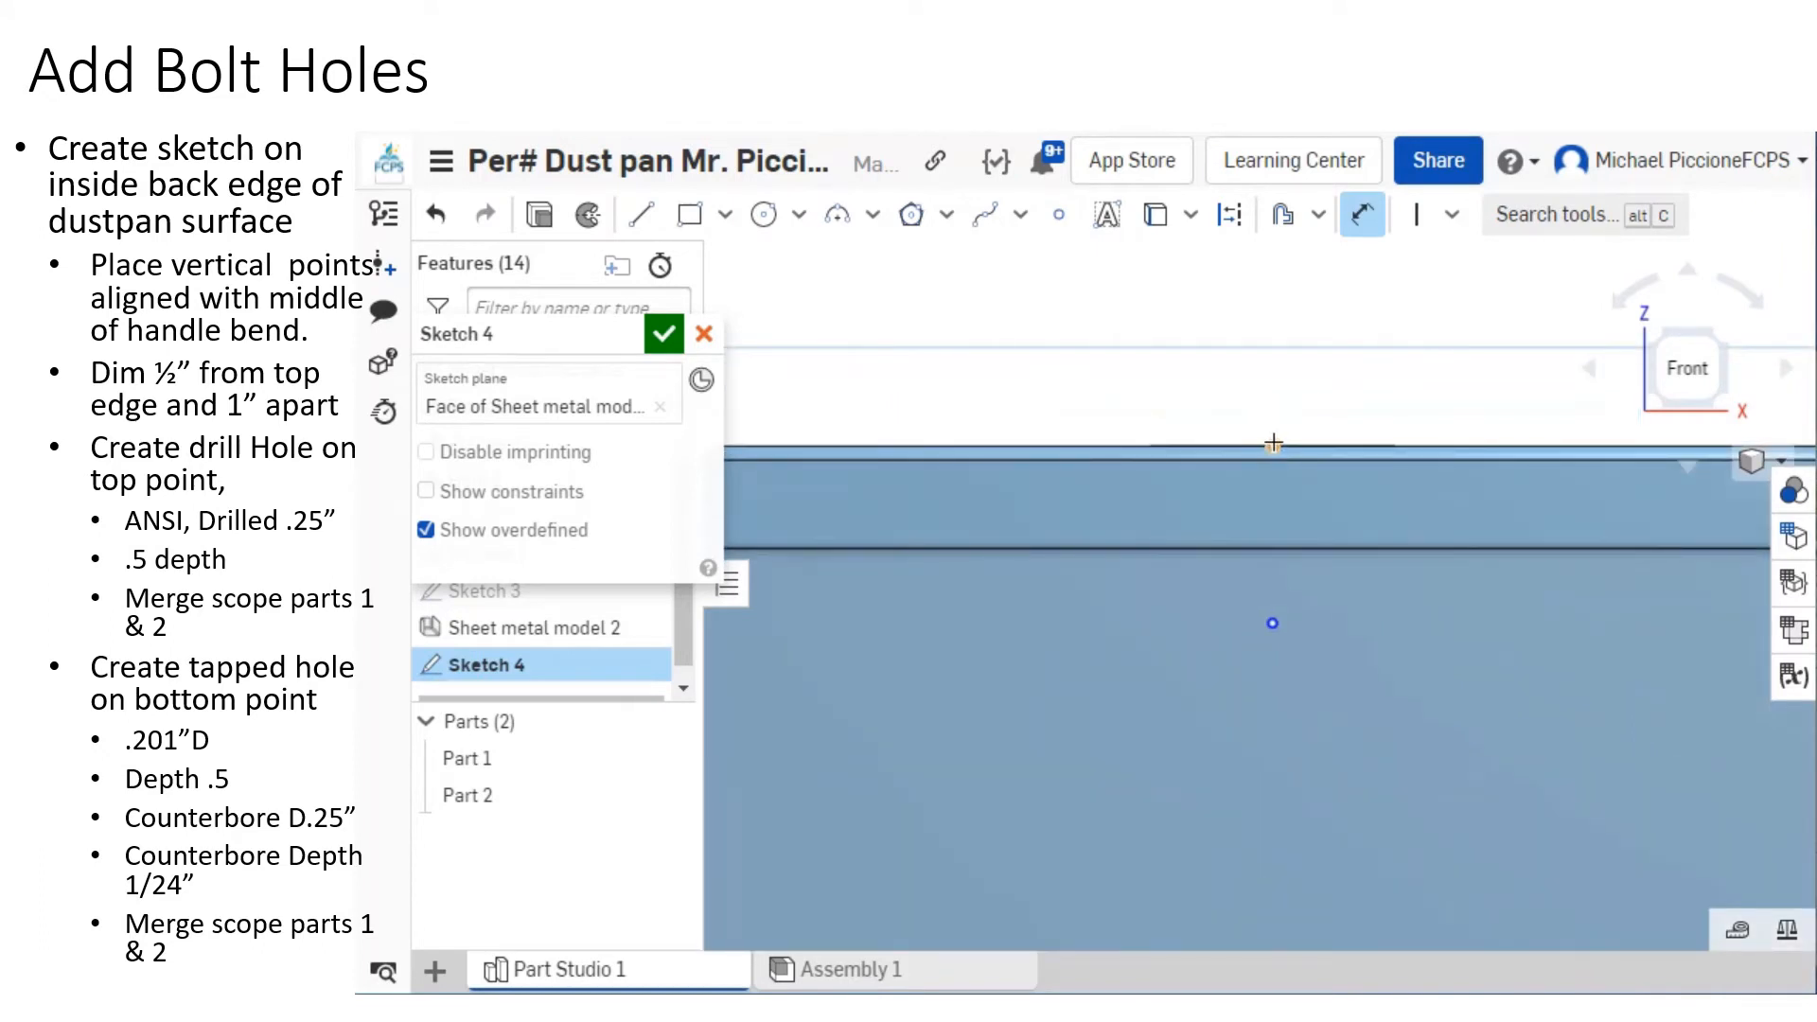
{"action": "left_click", "coordinate": [1269, 451]}
{"action": "left_click", "coordinate": [1176, 505]}
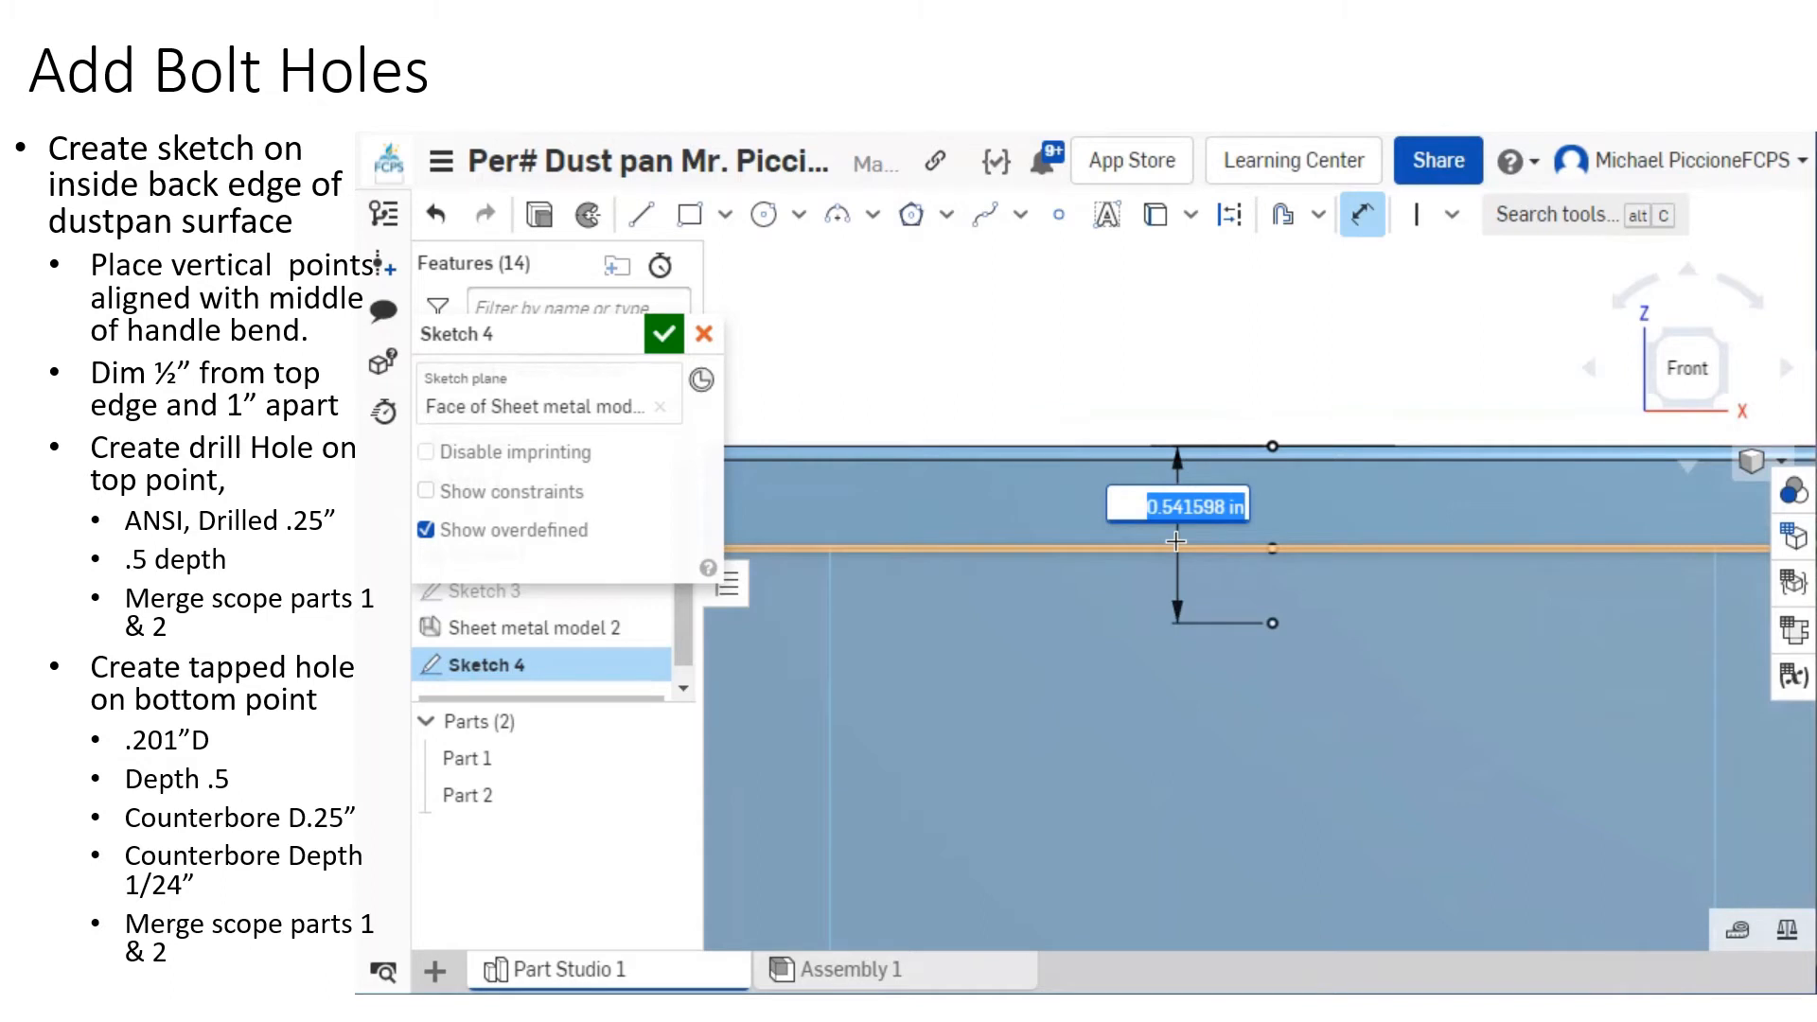
{"action": "type", "text": ".5"}
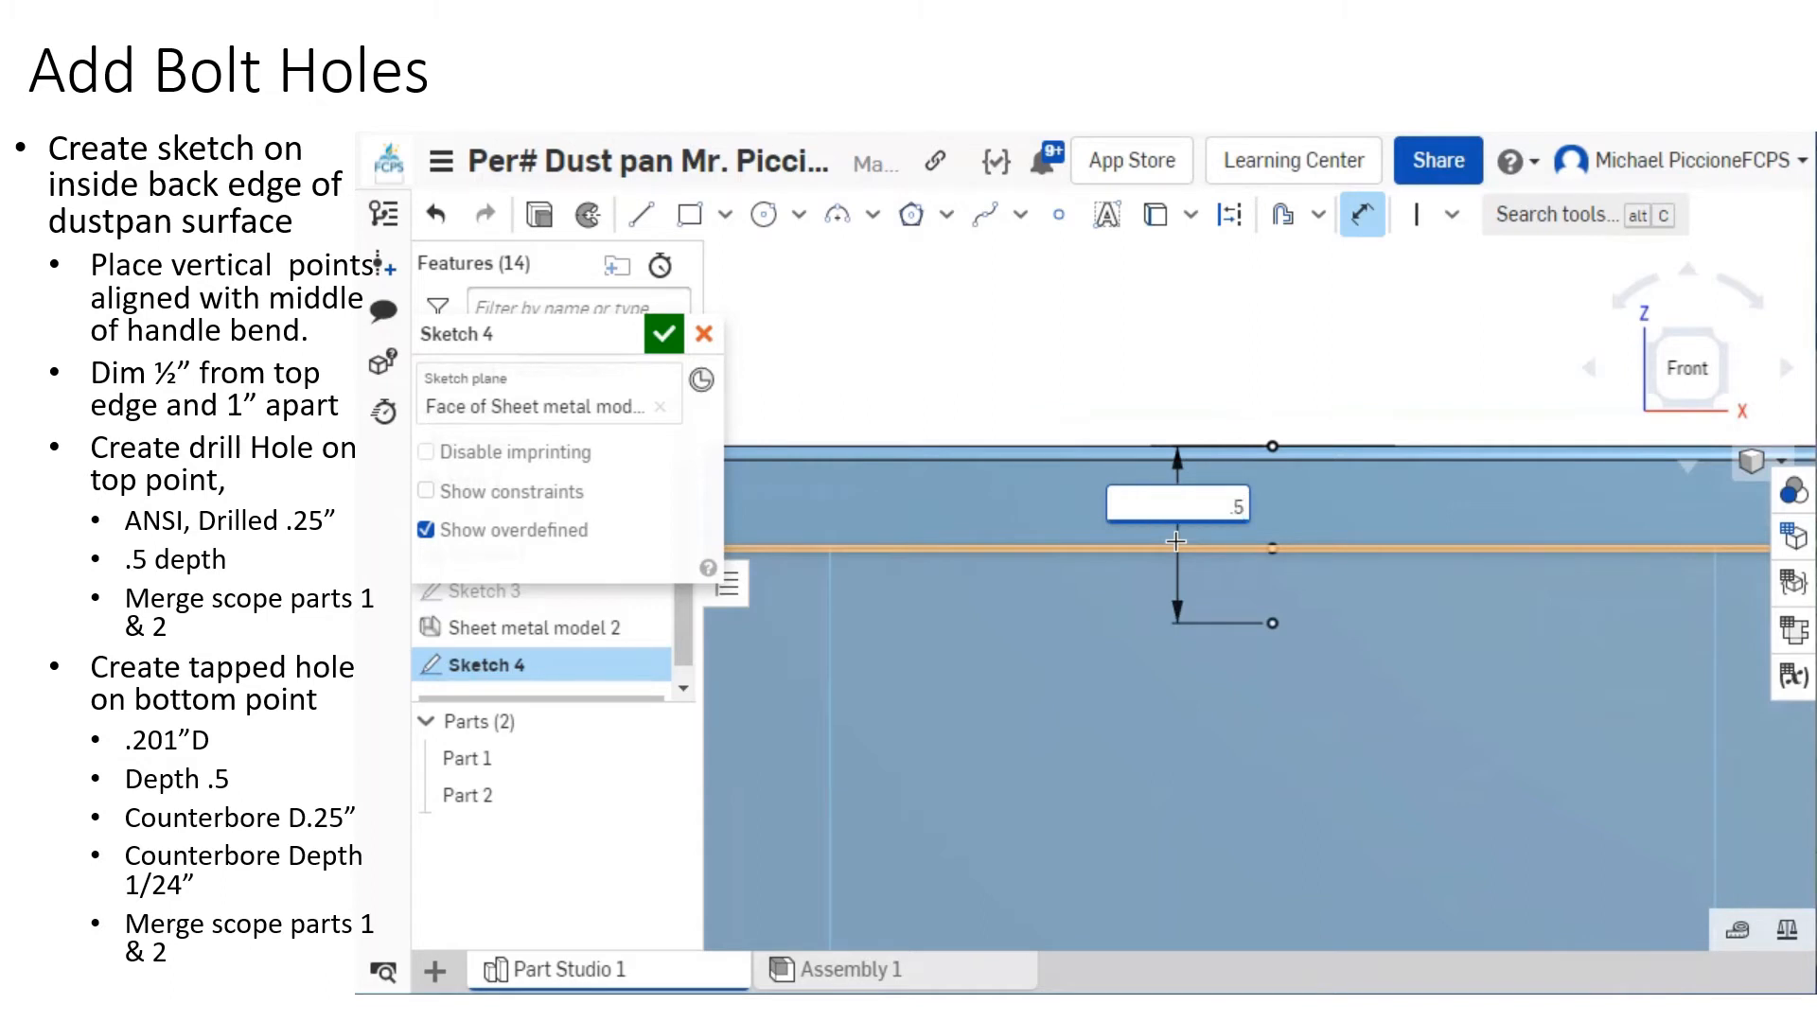
{"action": "key", "text": "Return"}
Dimension the vertical spacing between the two sketch points as 1 in.
{"action": "scroll", "coordinate": [1233, 559], "scroll_direction": "down", "scroll_amount": 2}
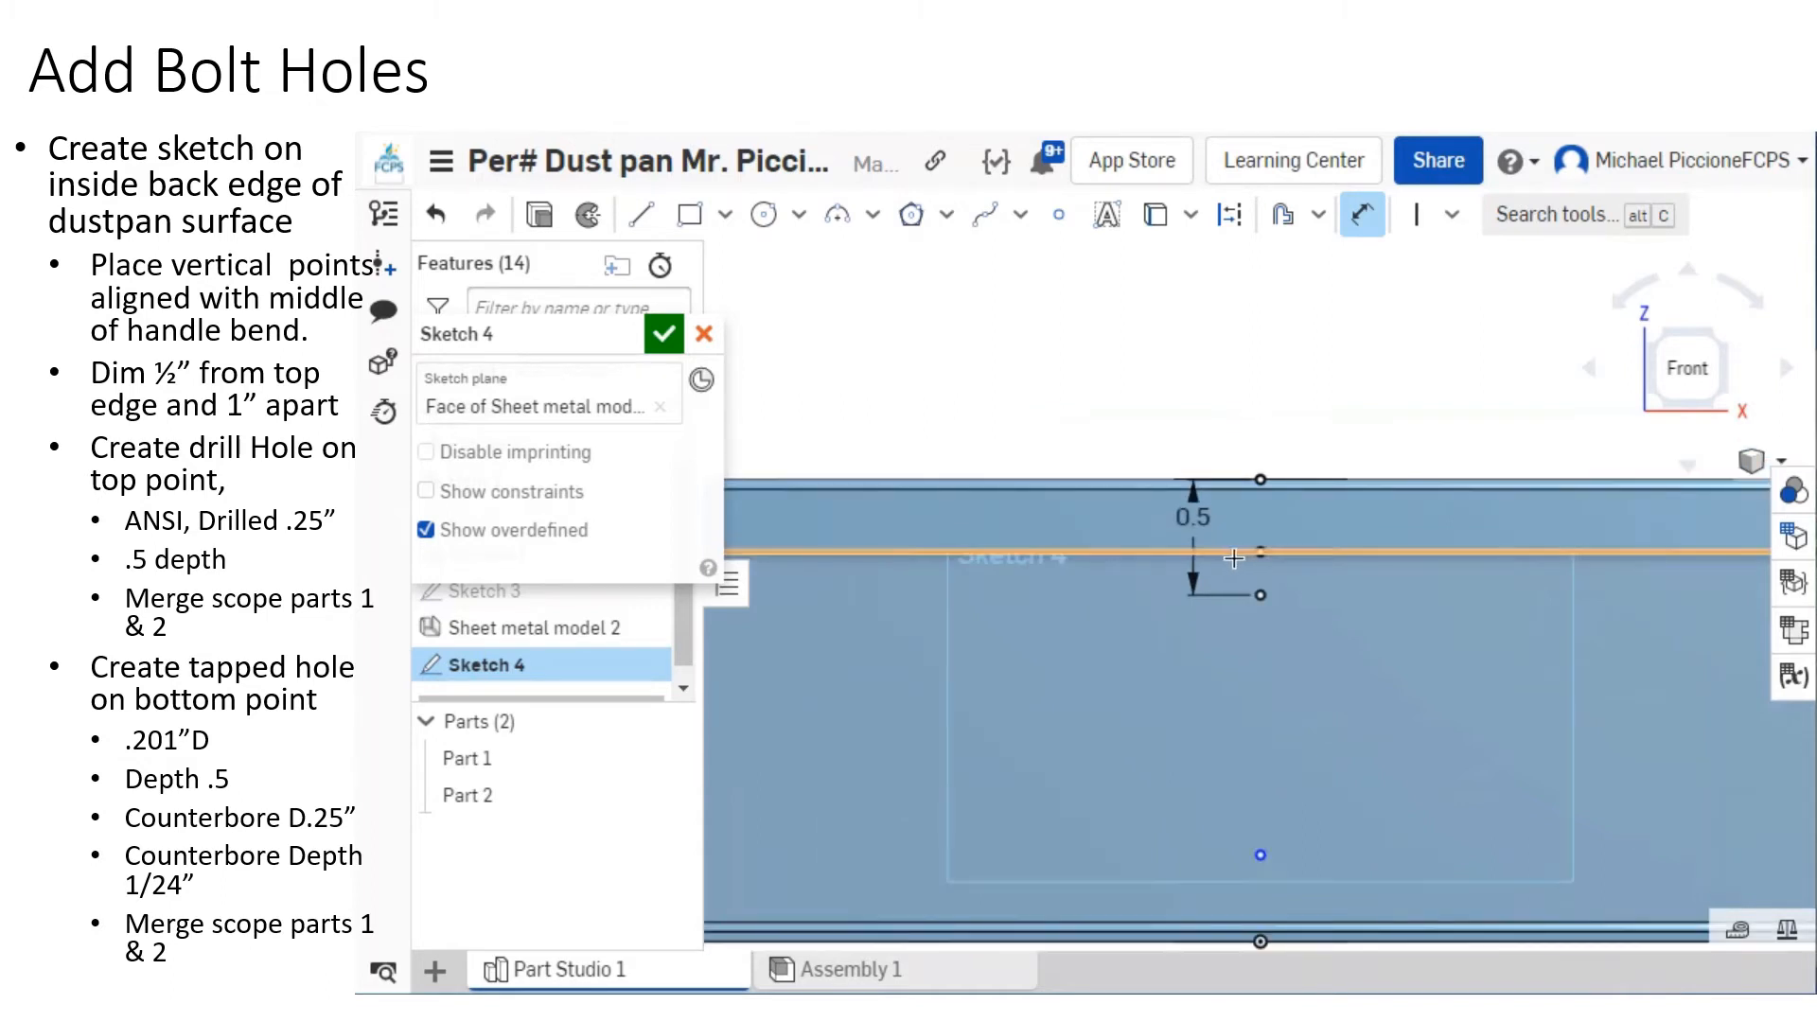
{"action": "left_click", "coordinate": [1263, 851]}
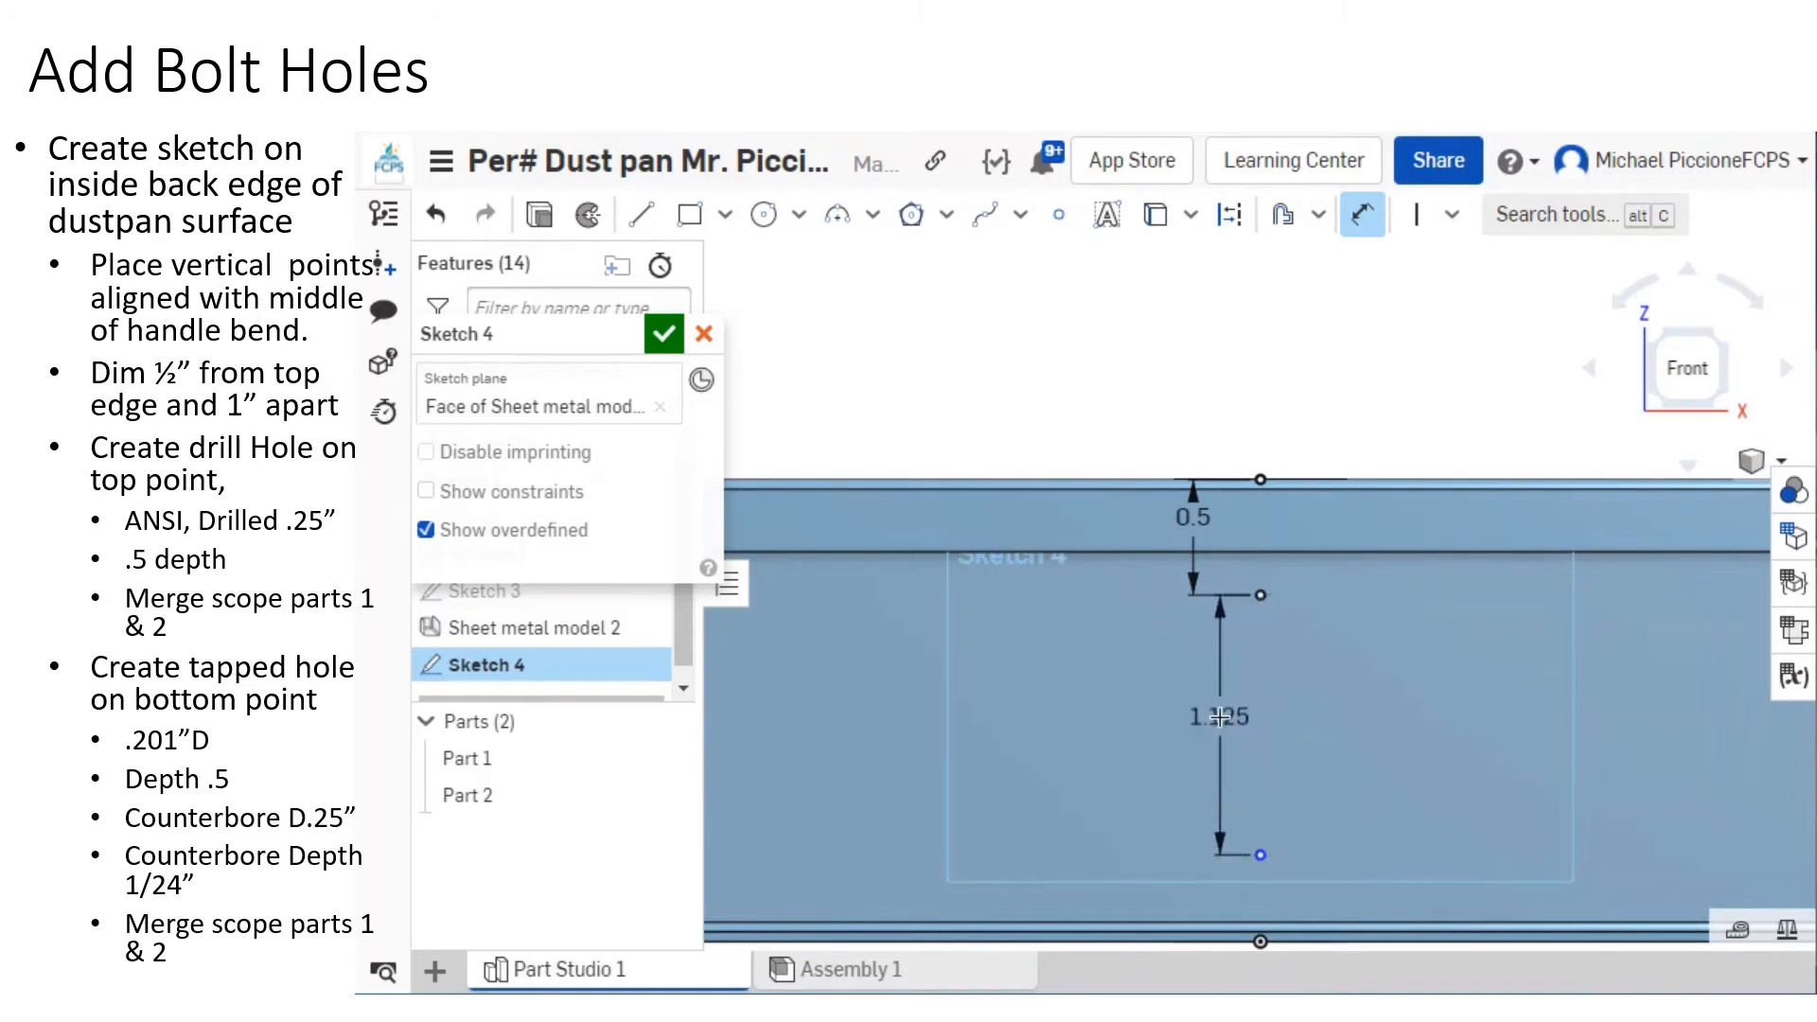
{"action": "left_click", "coordinate": [1193, 716]}
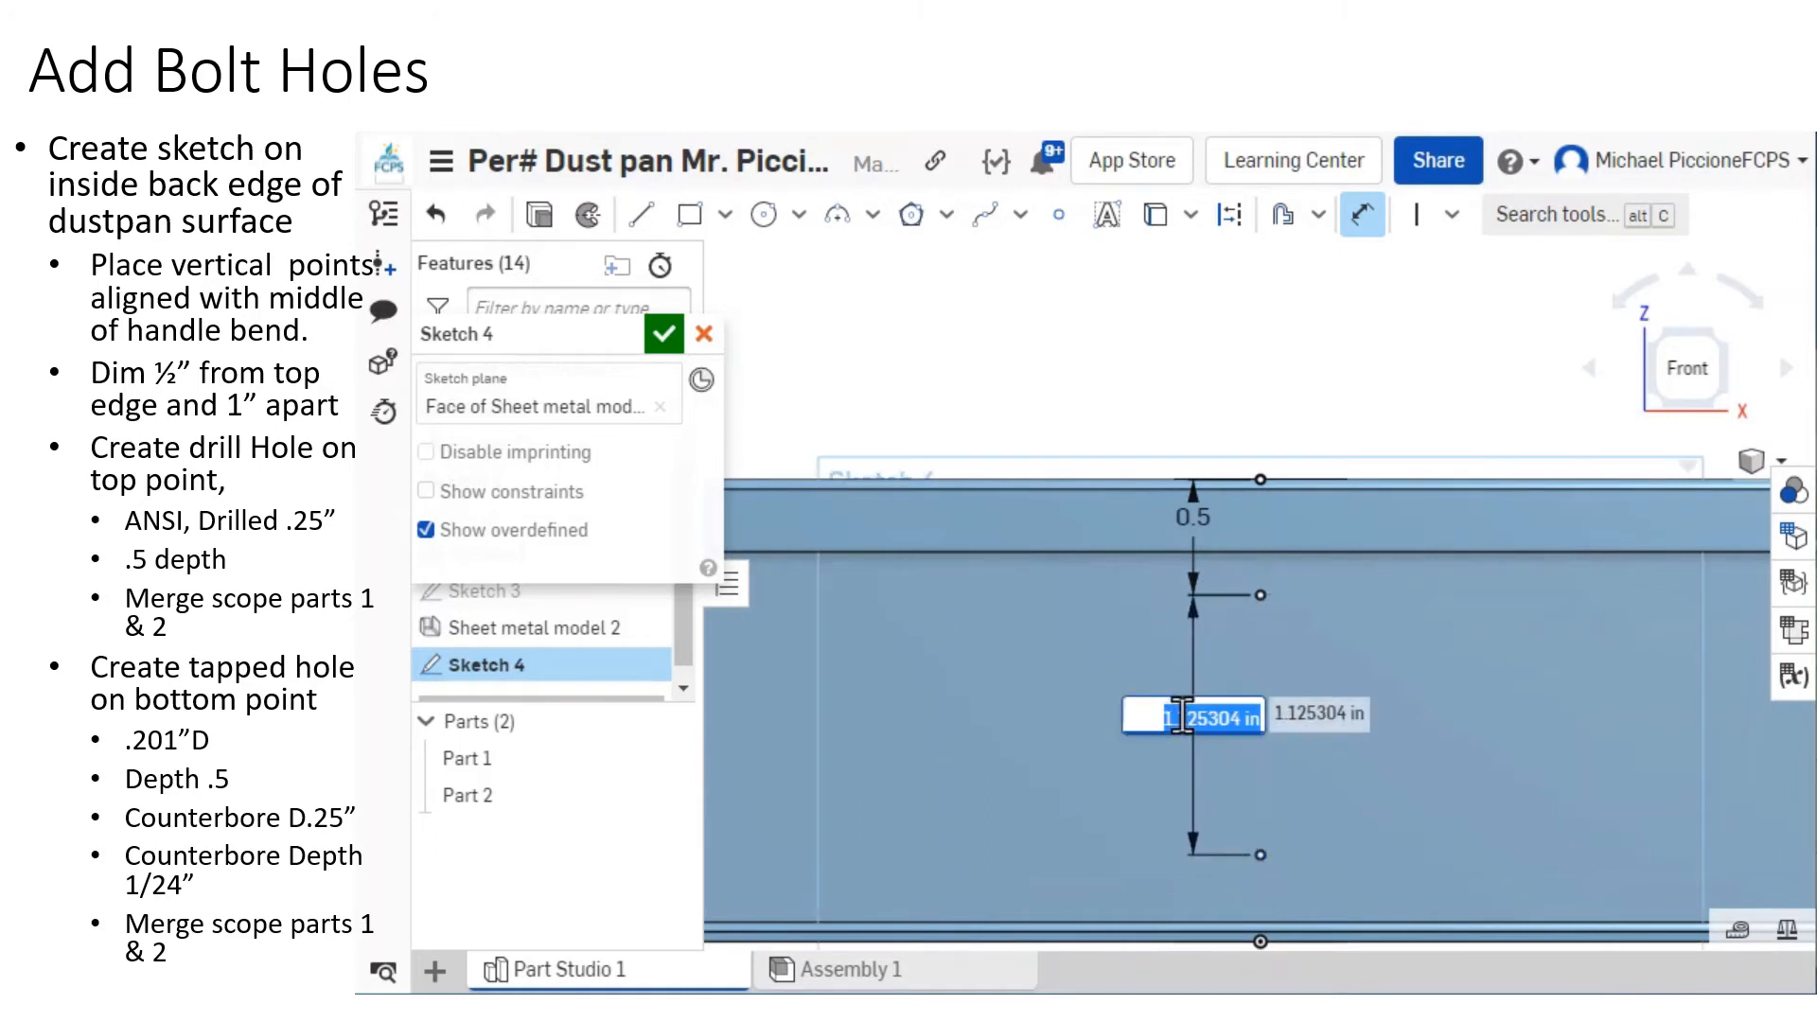
{"action": "type", "text": "1"}
{"action": "key", "text": "Return"}
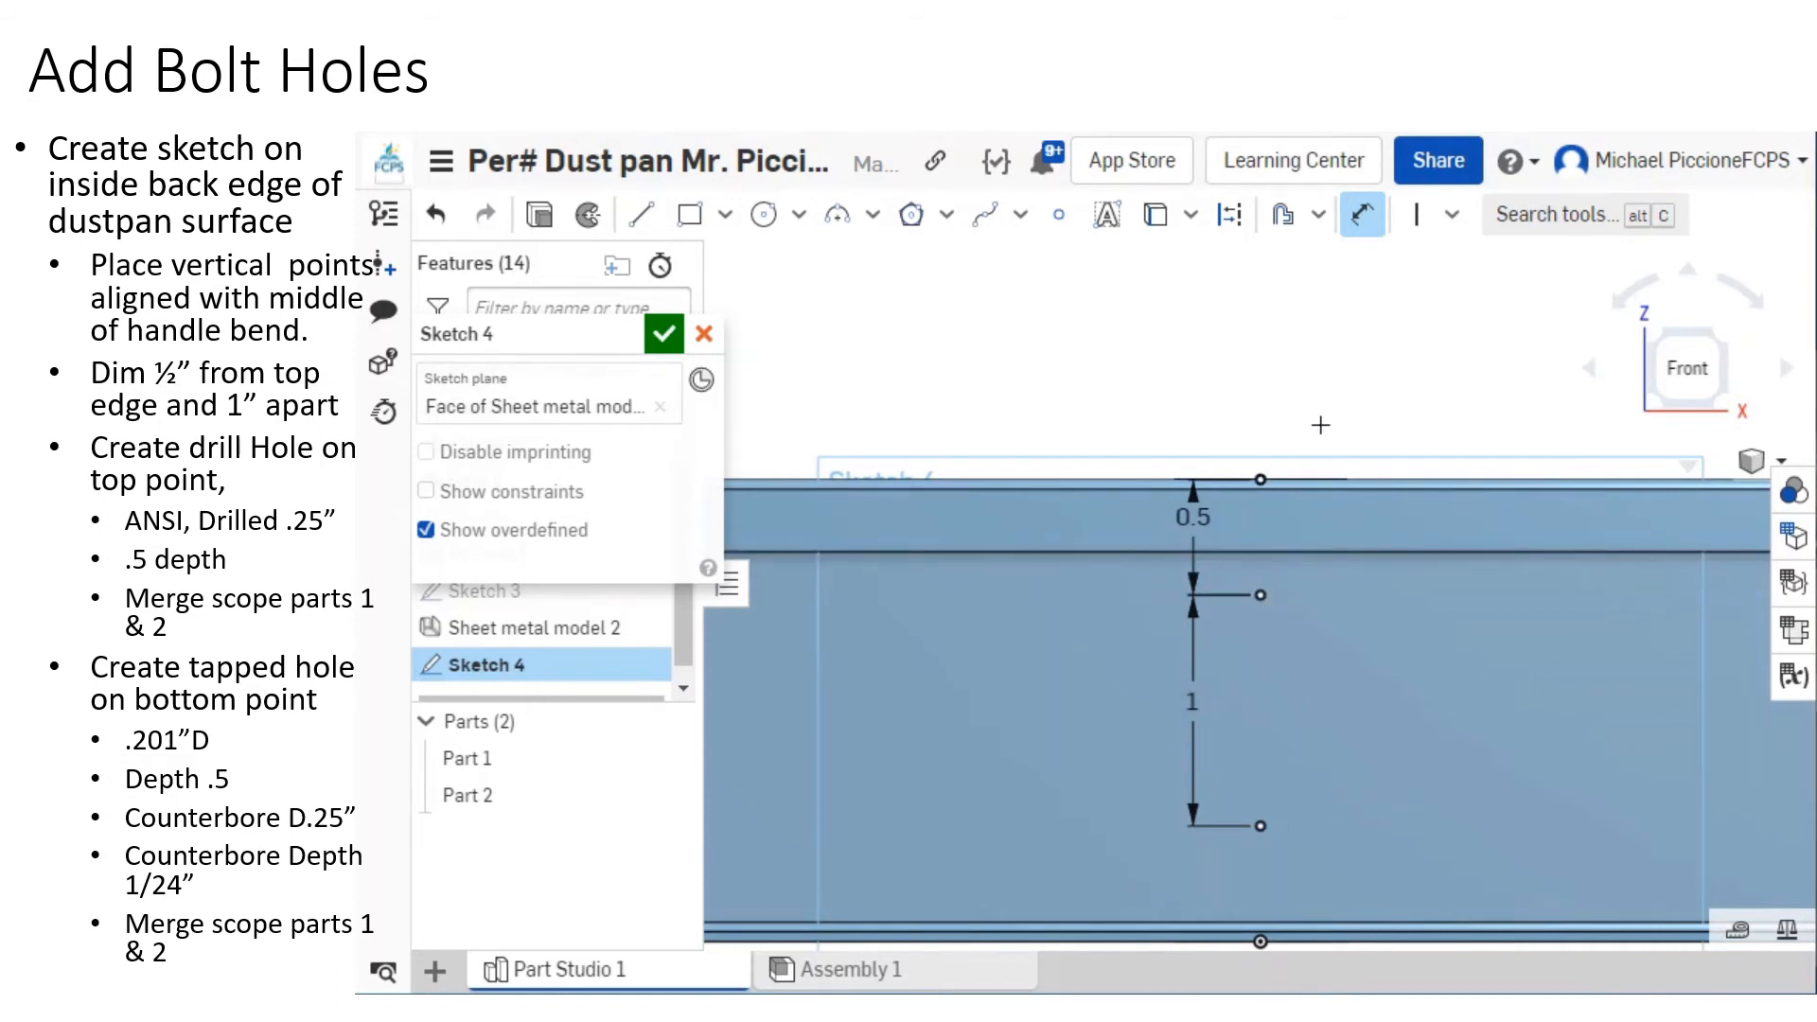
{"action": "left_click", "coordinate": [1260, 594]}
{"action": "left_click", "coordinate": [1260, 552]}
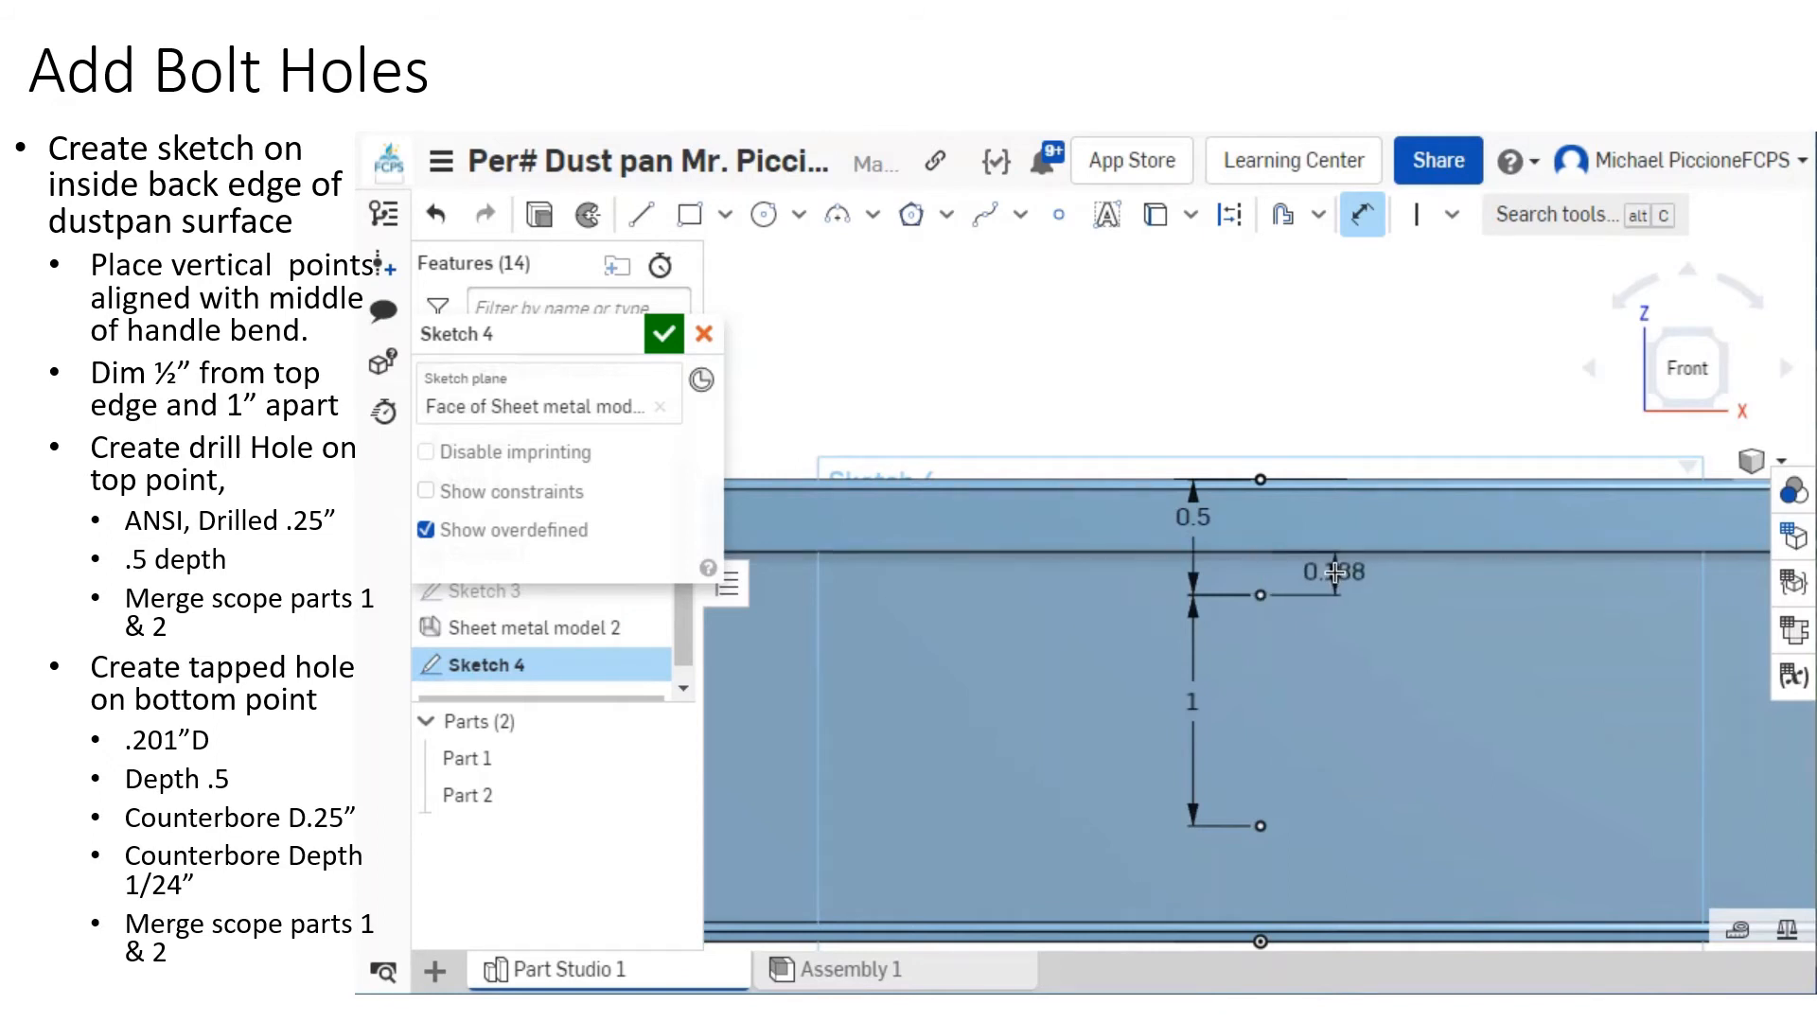
{"action": "left_click", "coordinate": [1334, 571]}
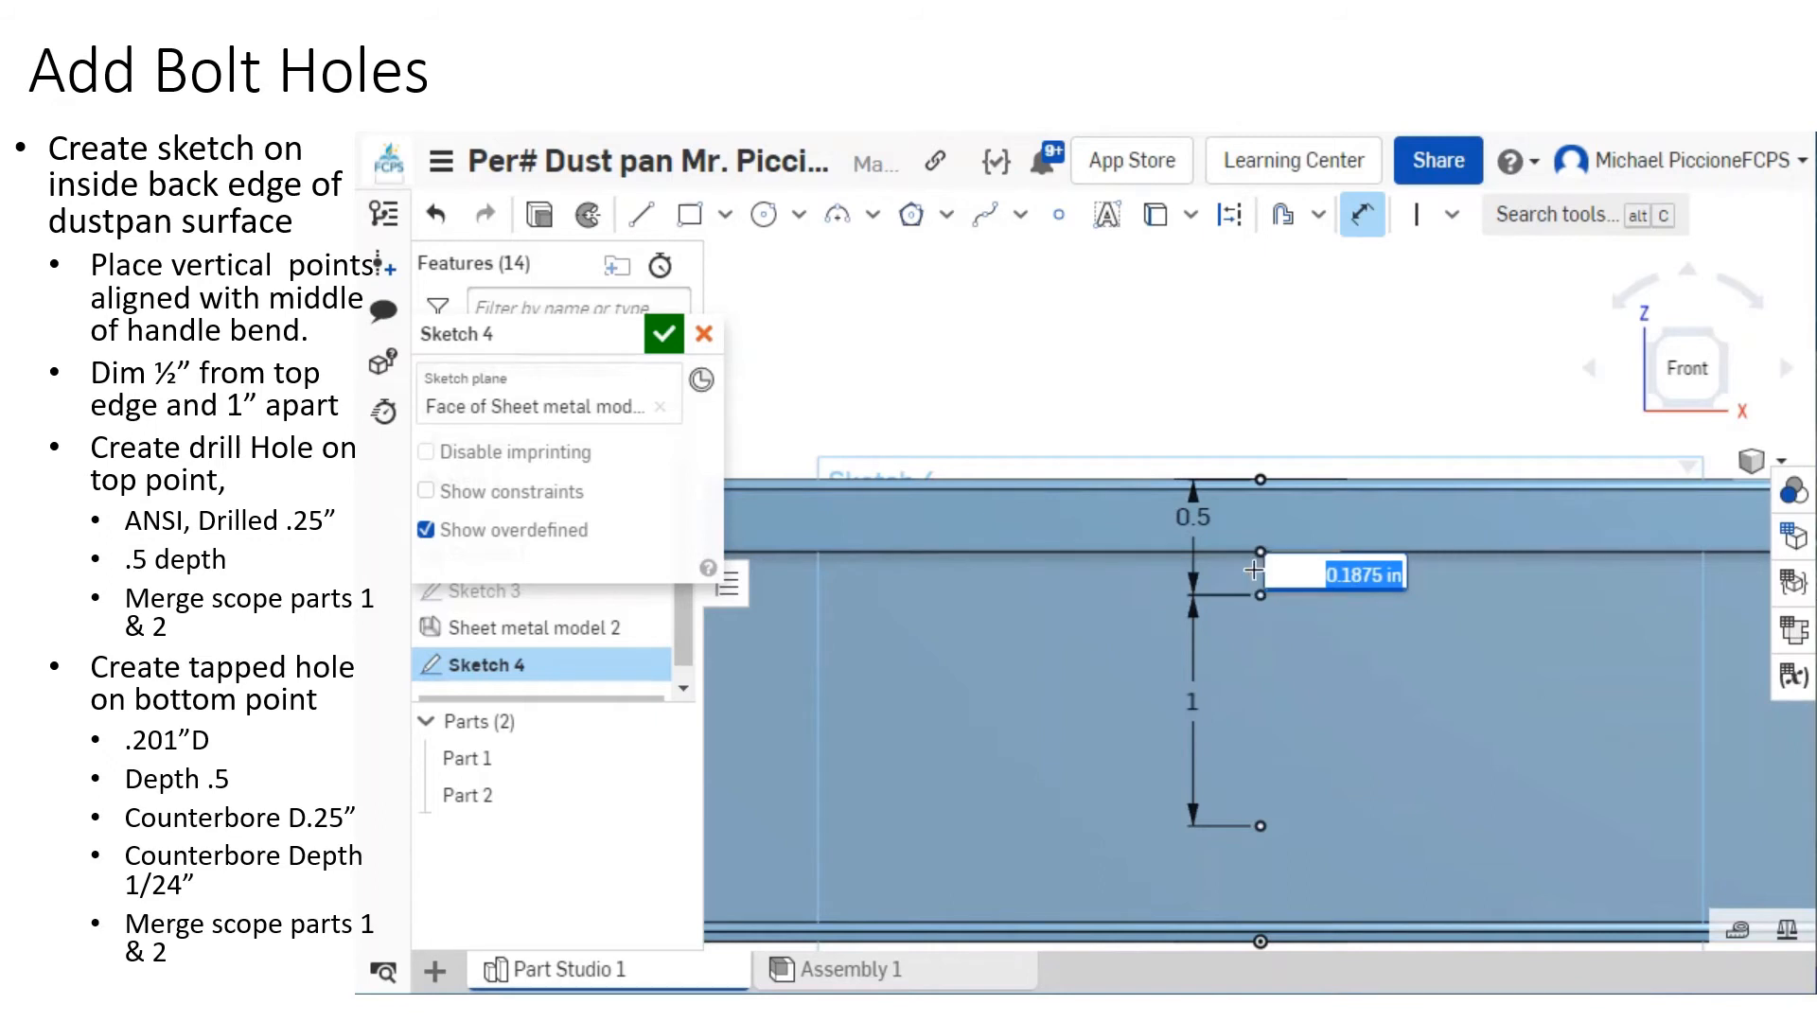
{"action": "key", "text": "Escape"}
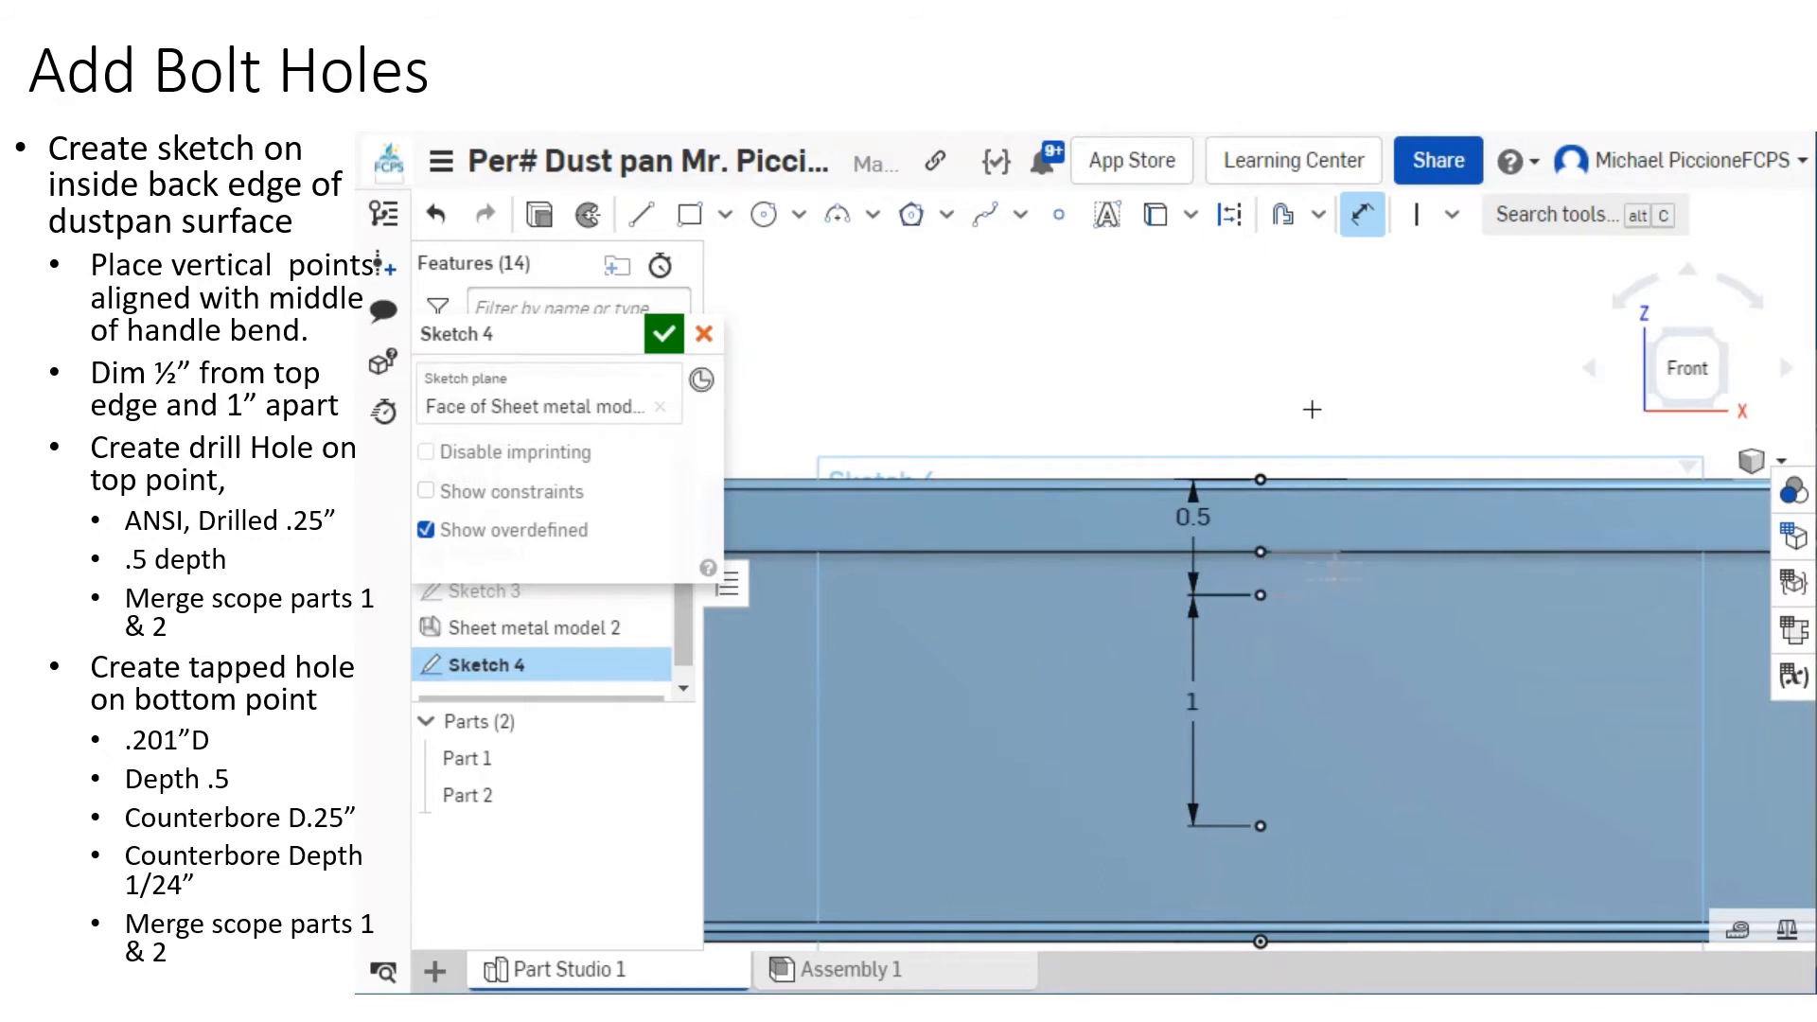
{"action": "left_click", "coordinate": [1259, 551]}
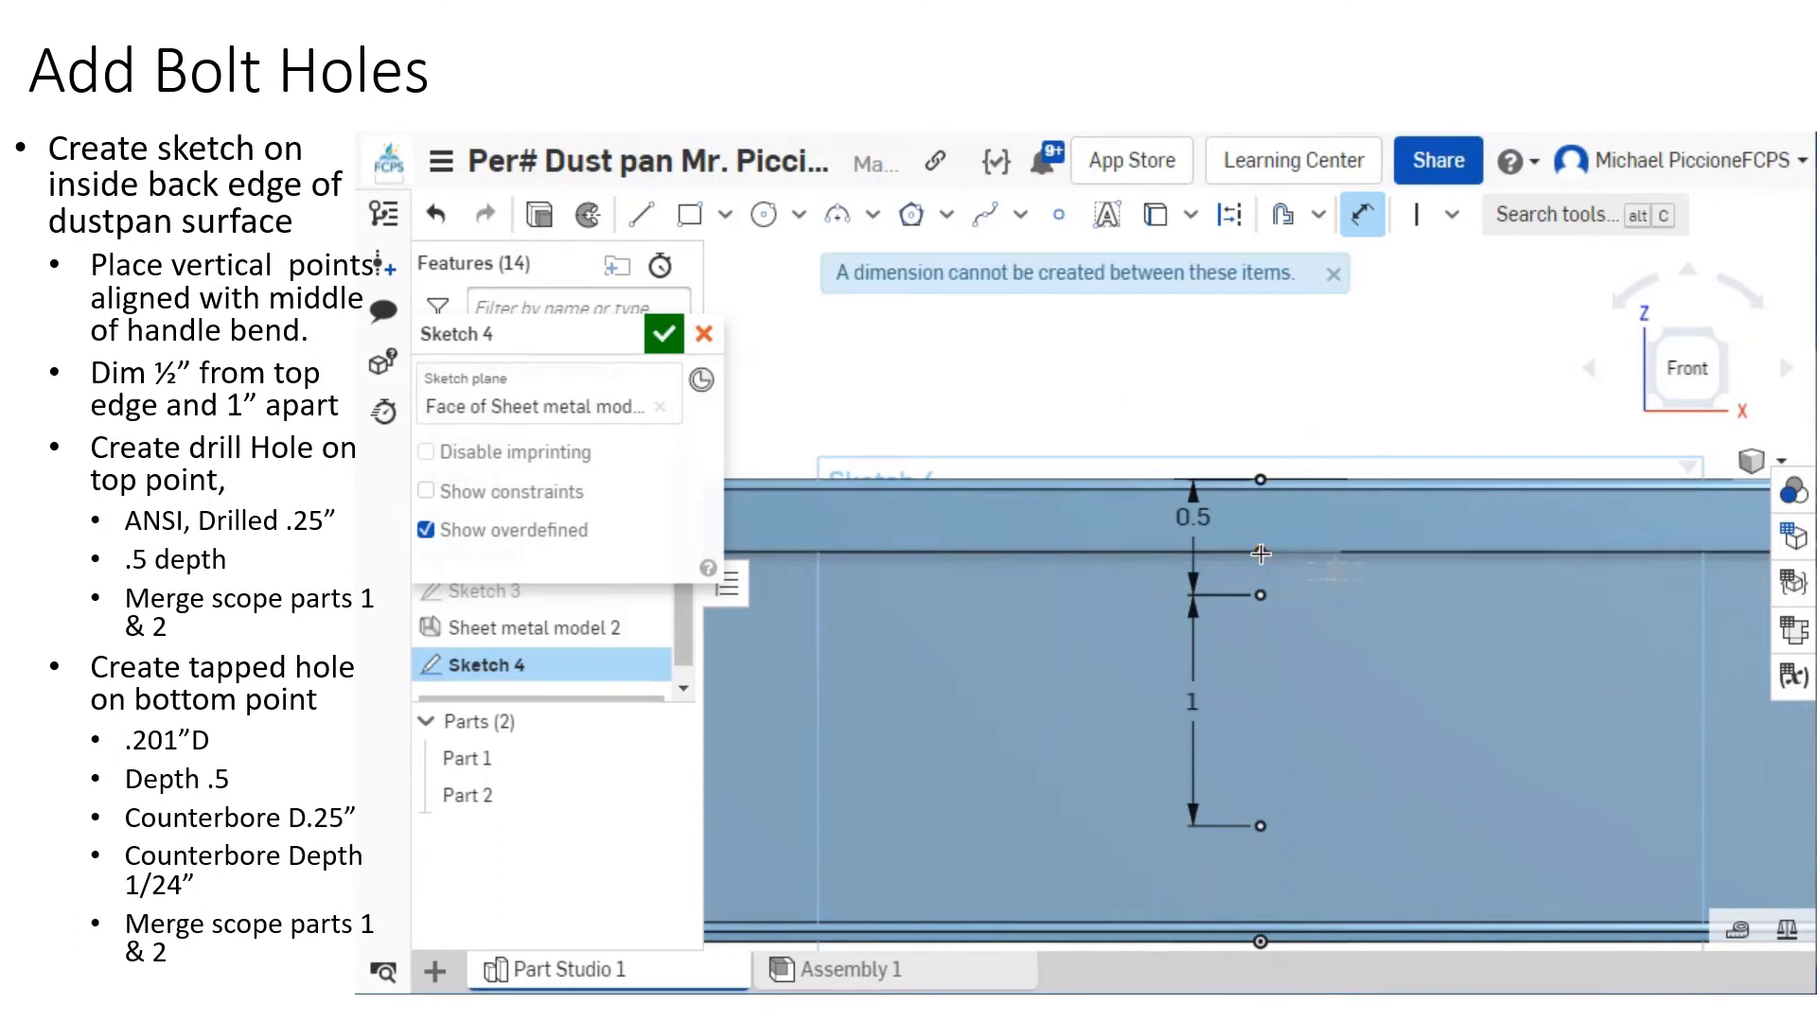
{"action": "left_click", "coordinate": [1332, 274]}
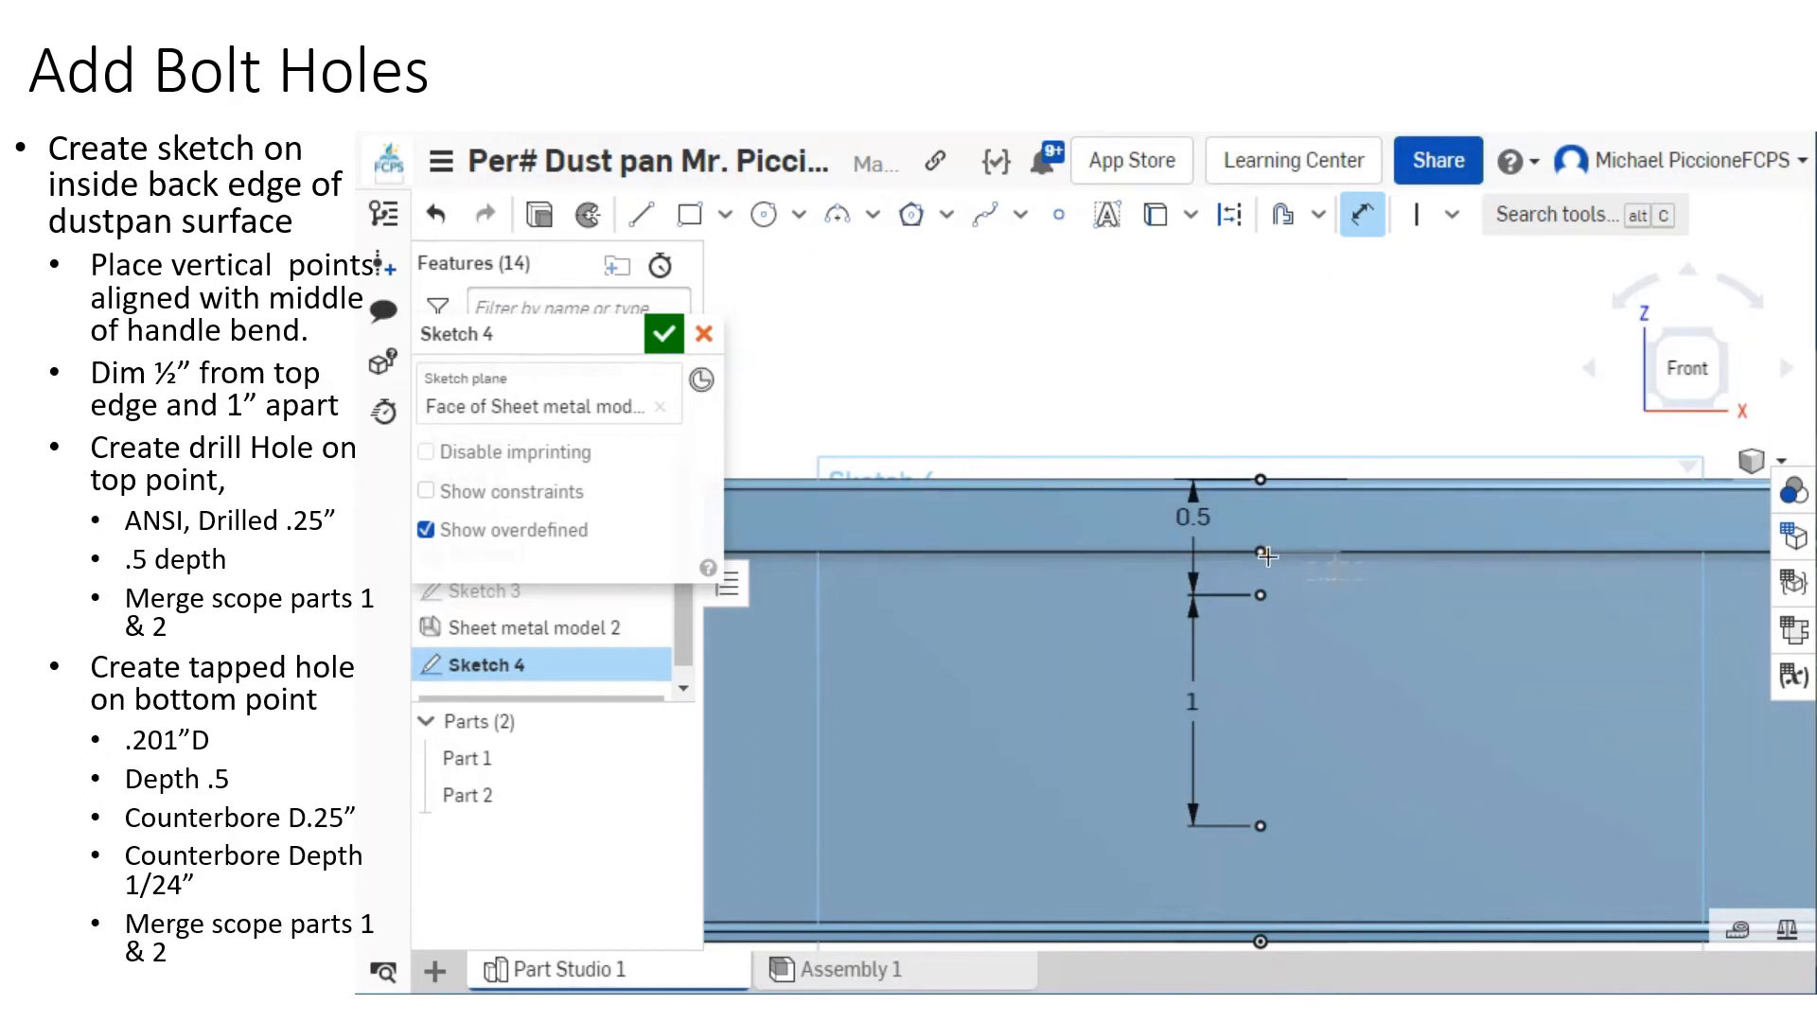
{"action": "key", "text": "Escape"}
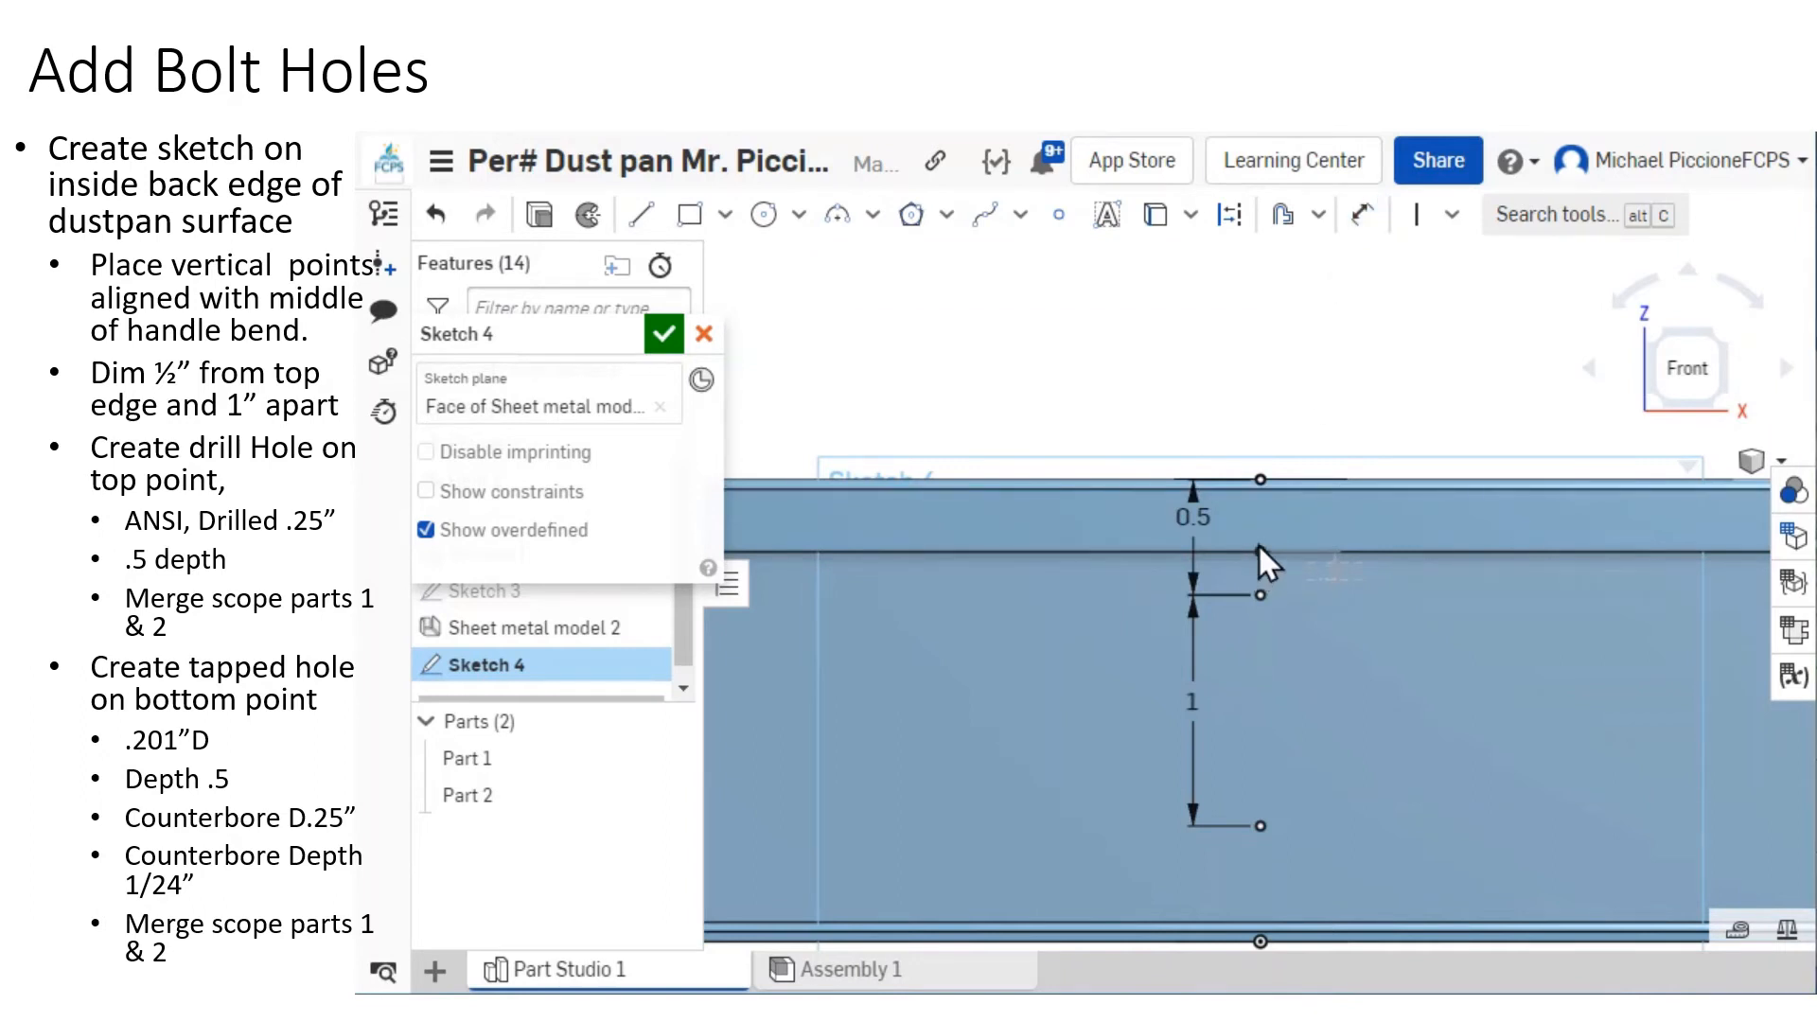
{"action": "left_click", "coordinate": [1259, 552]}
{"action": "left_click", "coordinate": [1255, 552]}
{"action": "scroll", "coordinate": [1219, 534], "scroll_direction": "up", "scroll_amount": 3}
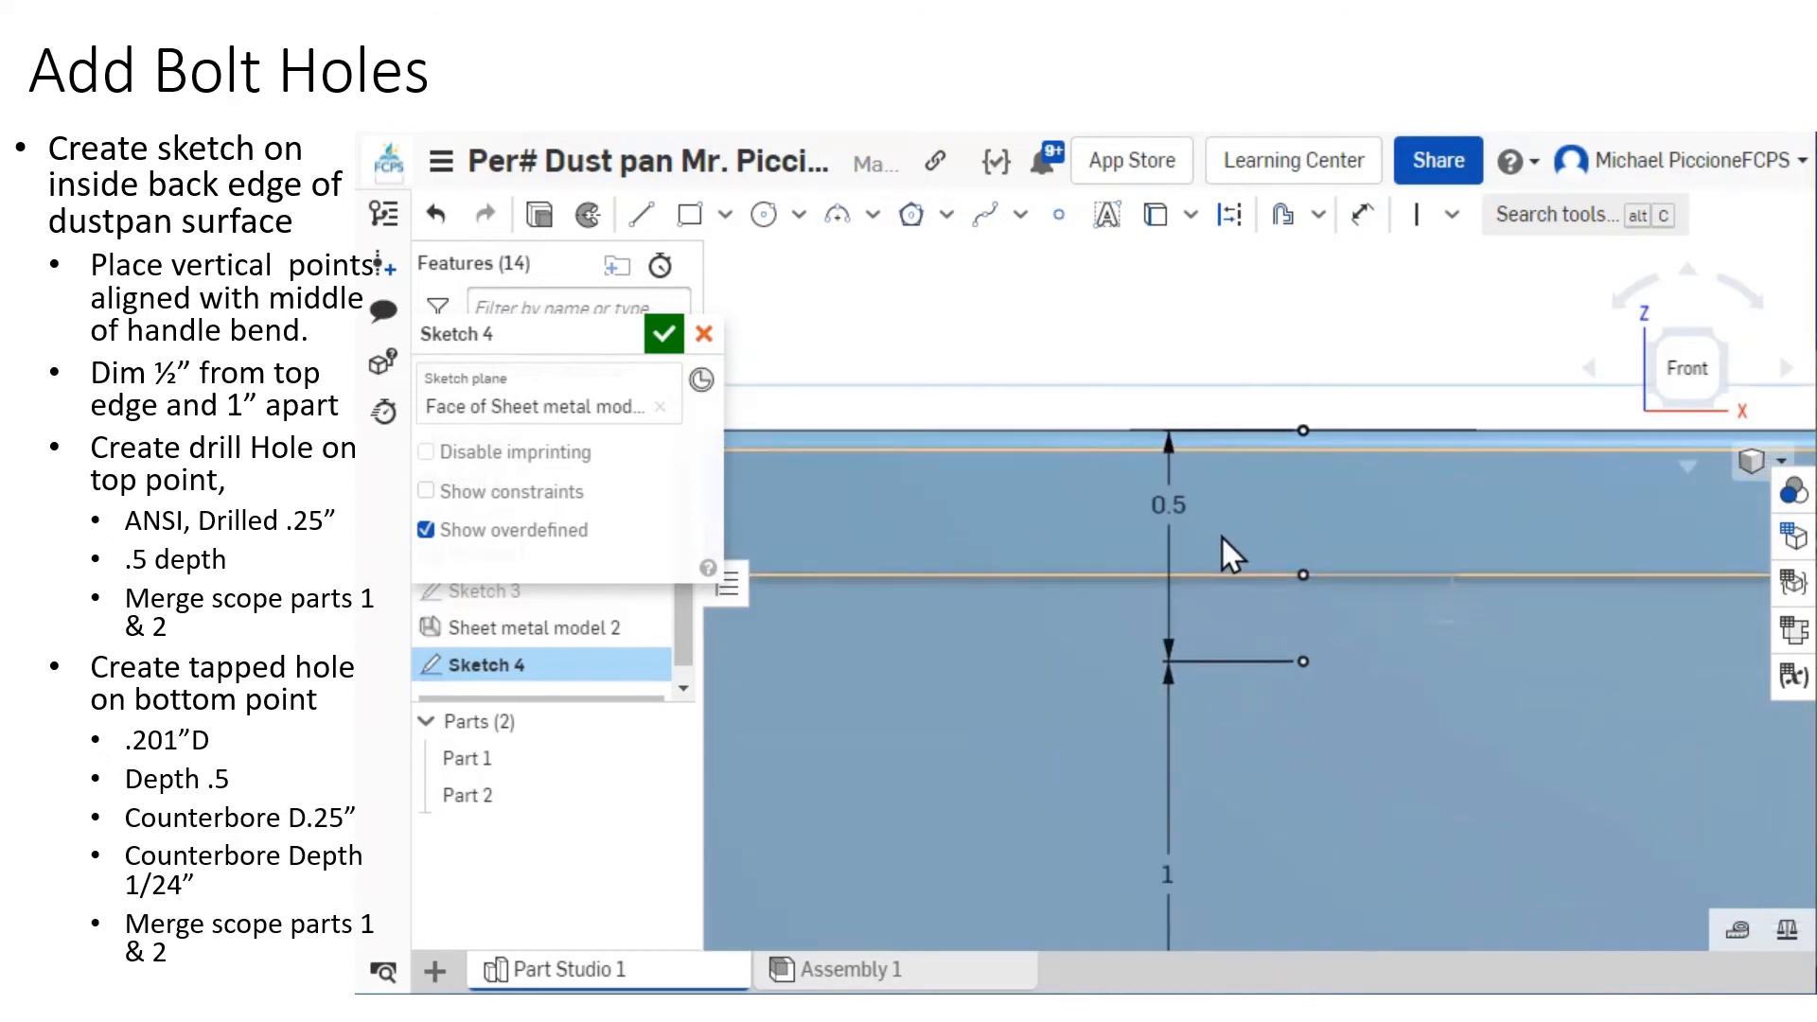
{"action": "left_click", "coordinate": [1304, 575]}
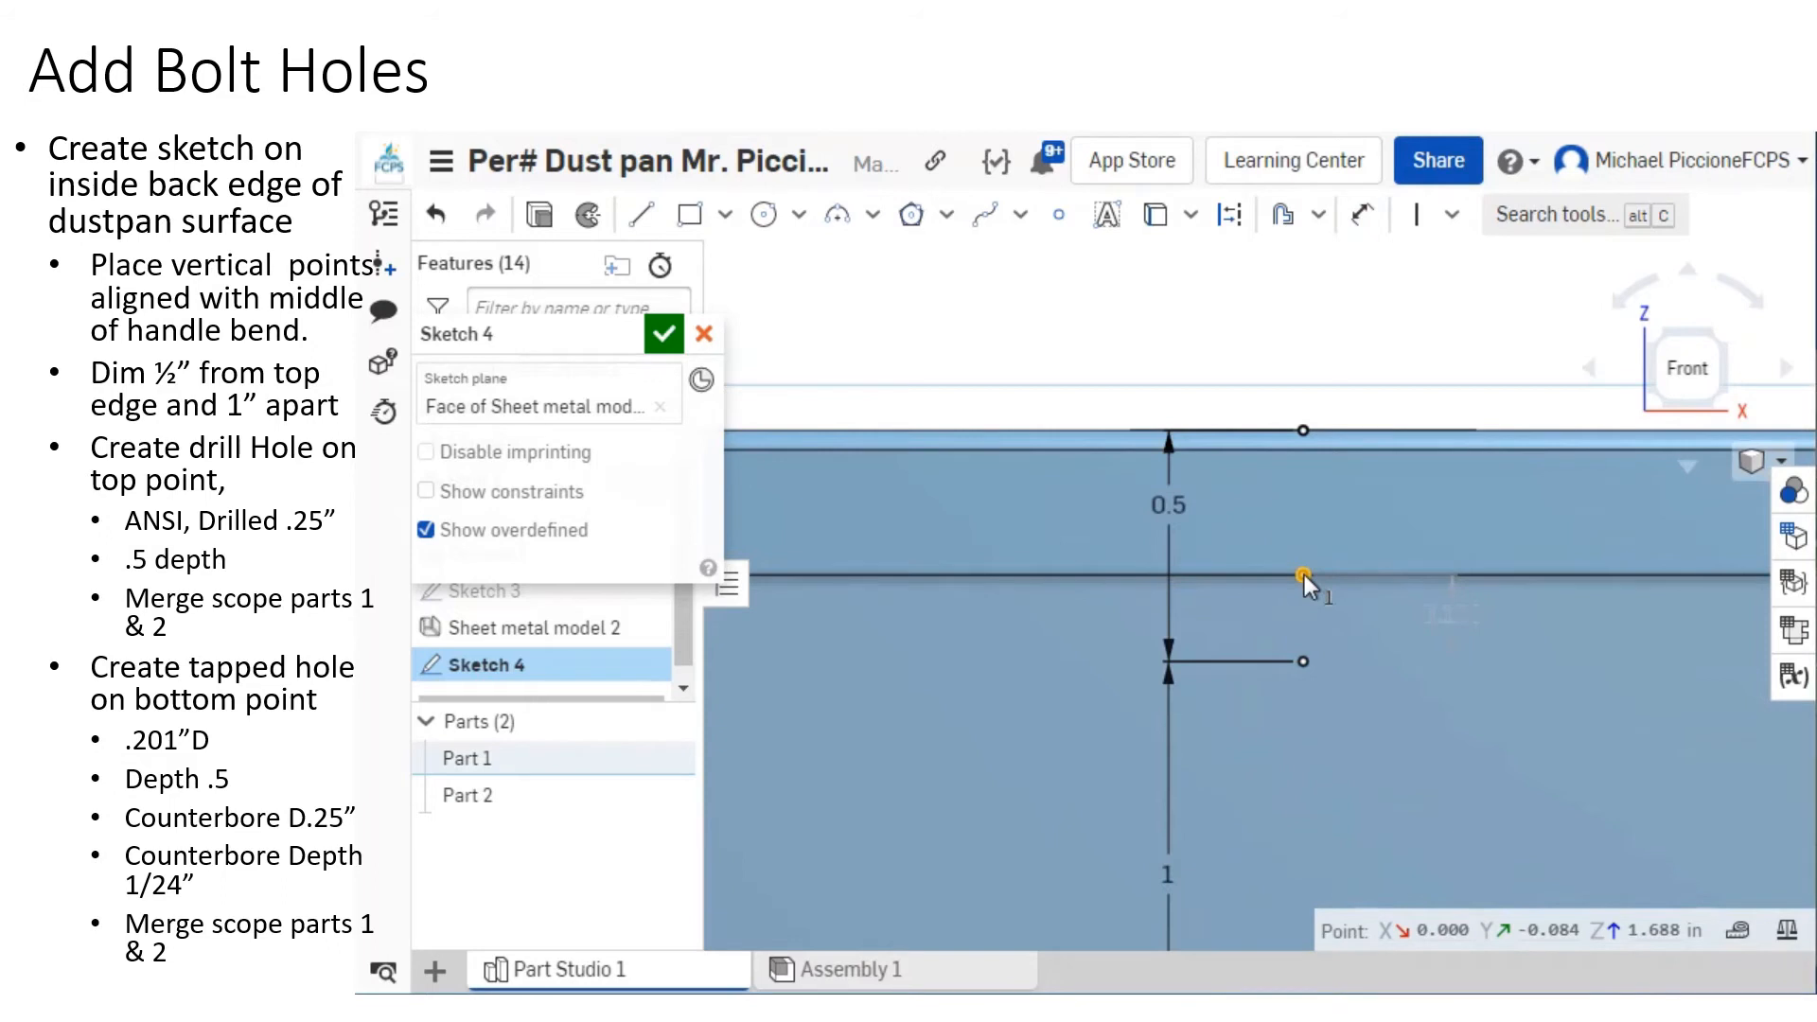
{"action": "left_click", "coordinate": [1234, 322]}
{"action": "key", "text": "ctrl+z"}
Accept the sketch containing the two bolt hole points on the back wall.
{"action": "scroll", "coordinate": [1221, 358], "scroll_direction": "down", "scroll_amount": 3}
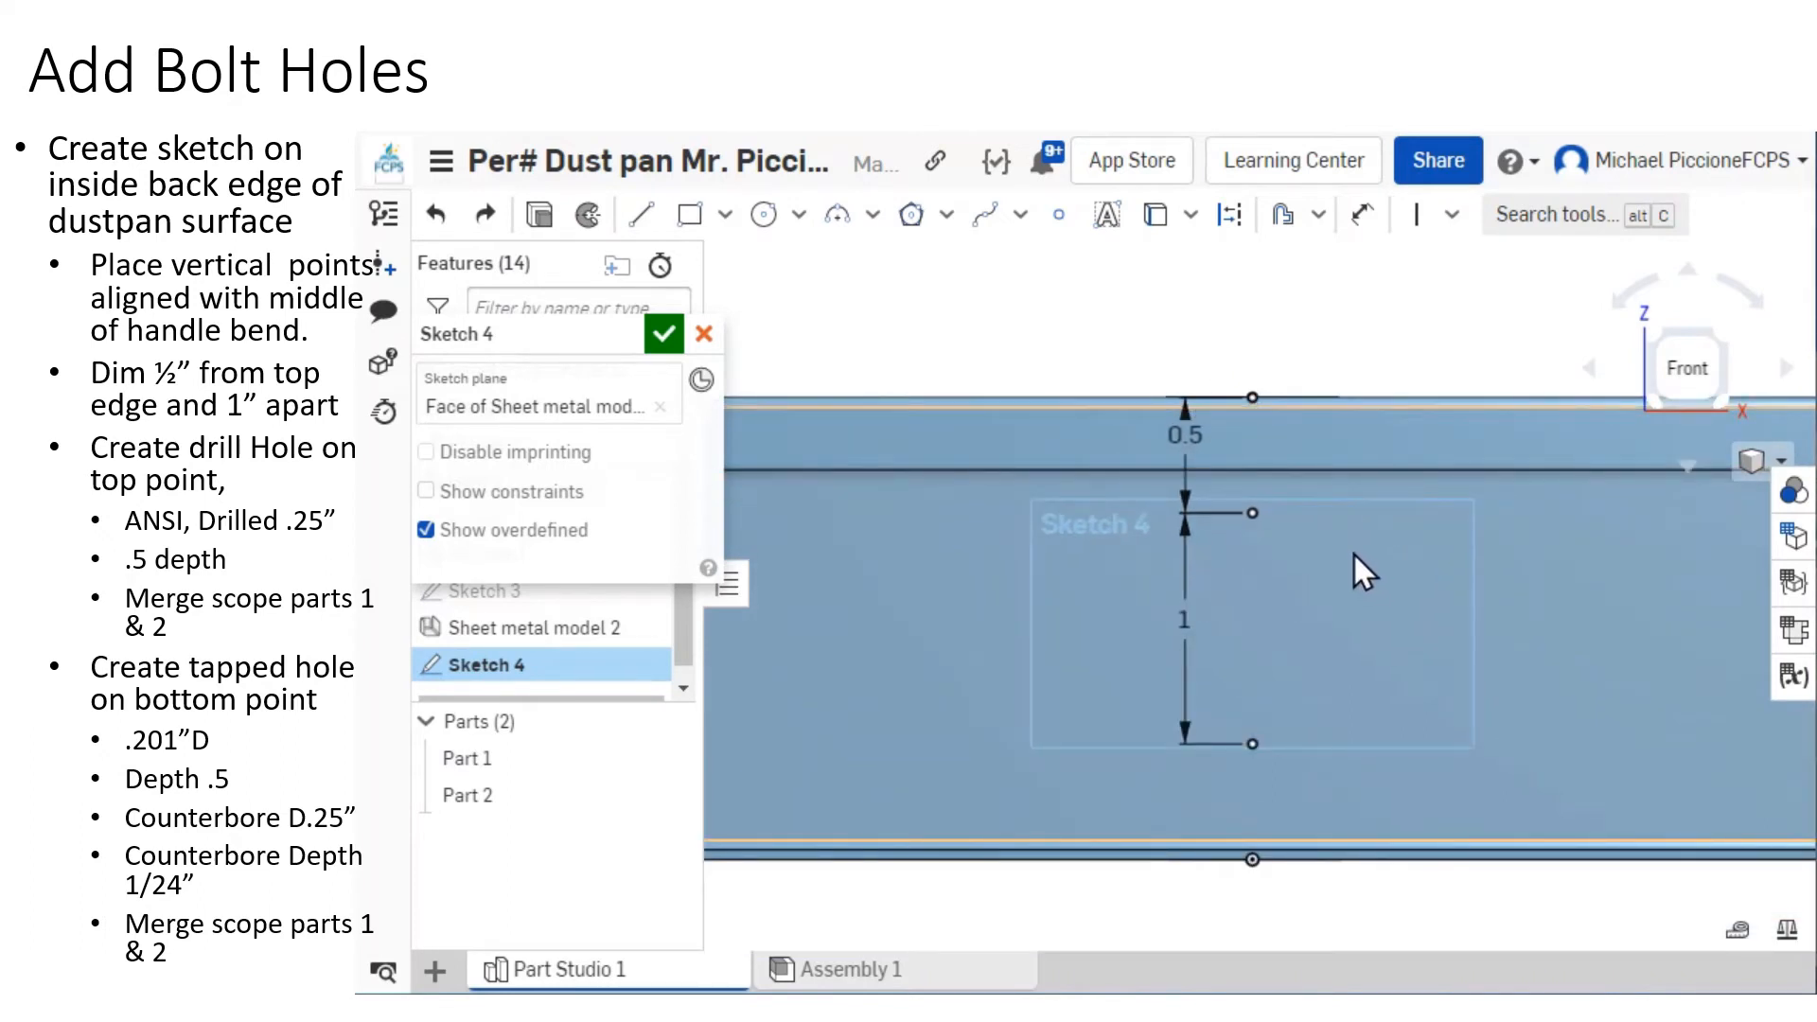
{"action": "right_click_drag", "start_coordinate": [1353, 552], "coordinate": [1343, 565]}
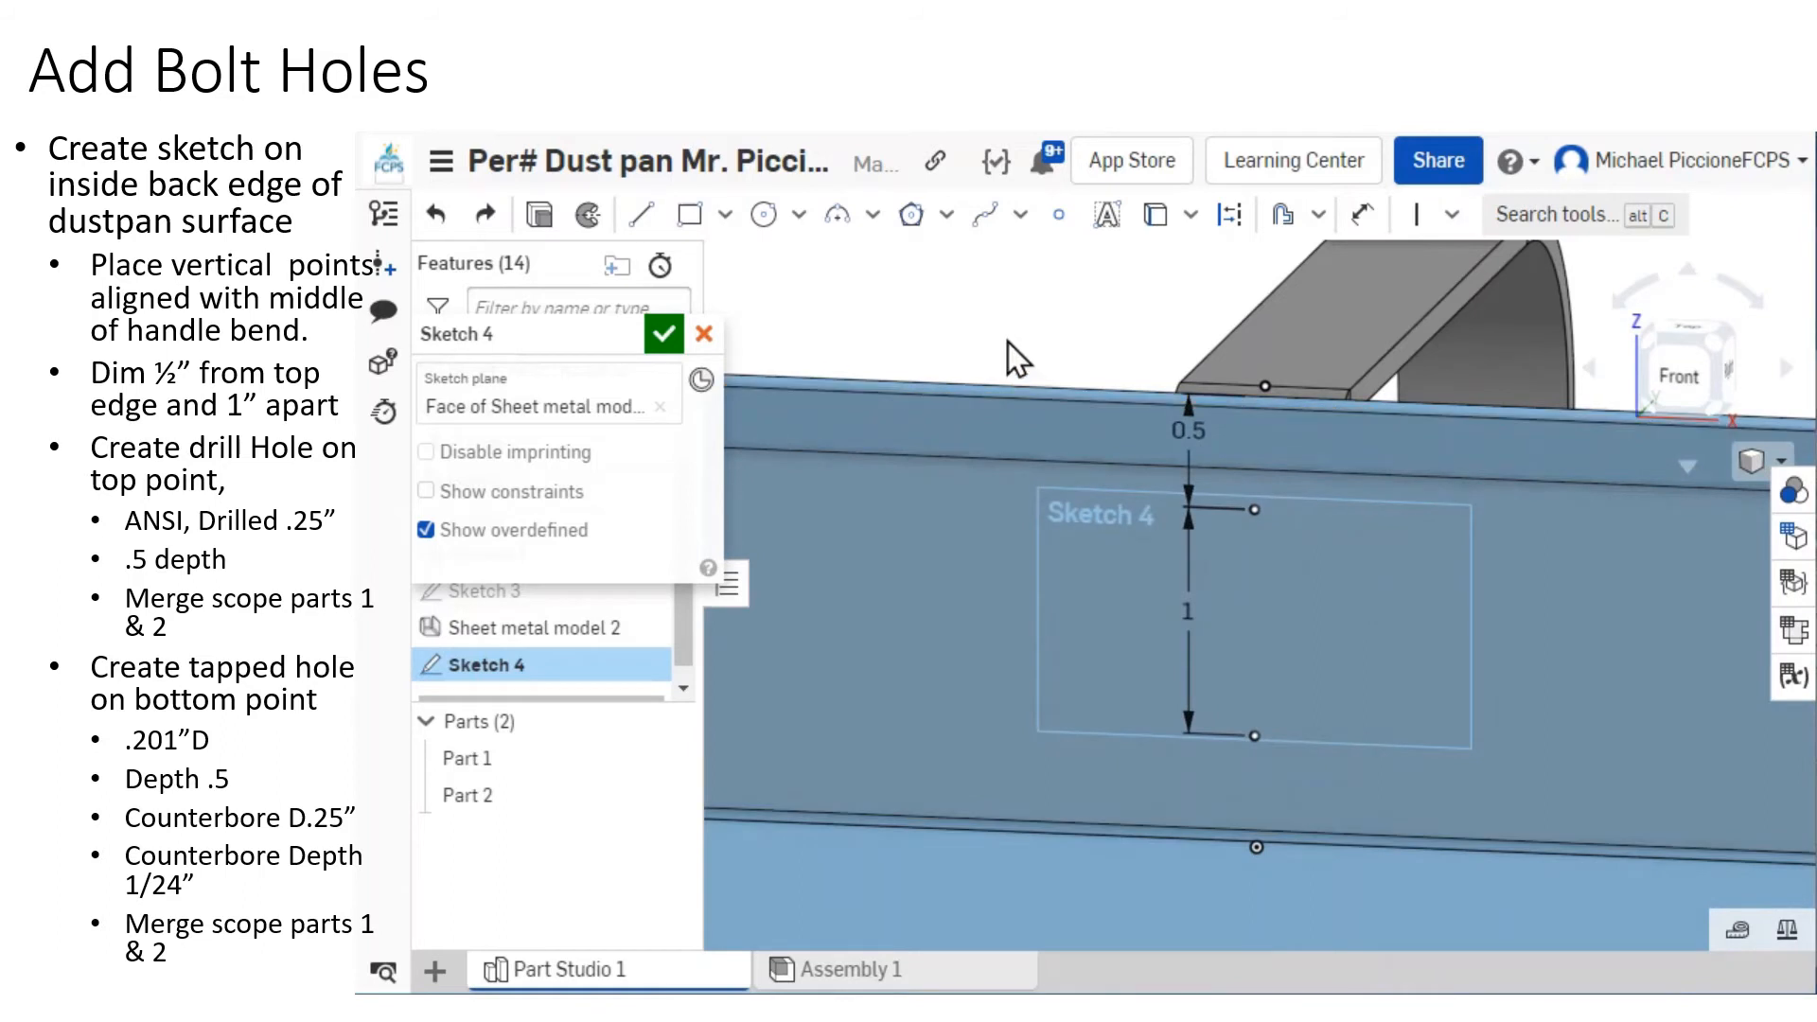
{"action": "left_click", "coordinate": [662, 333]}
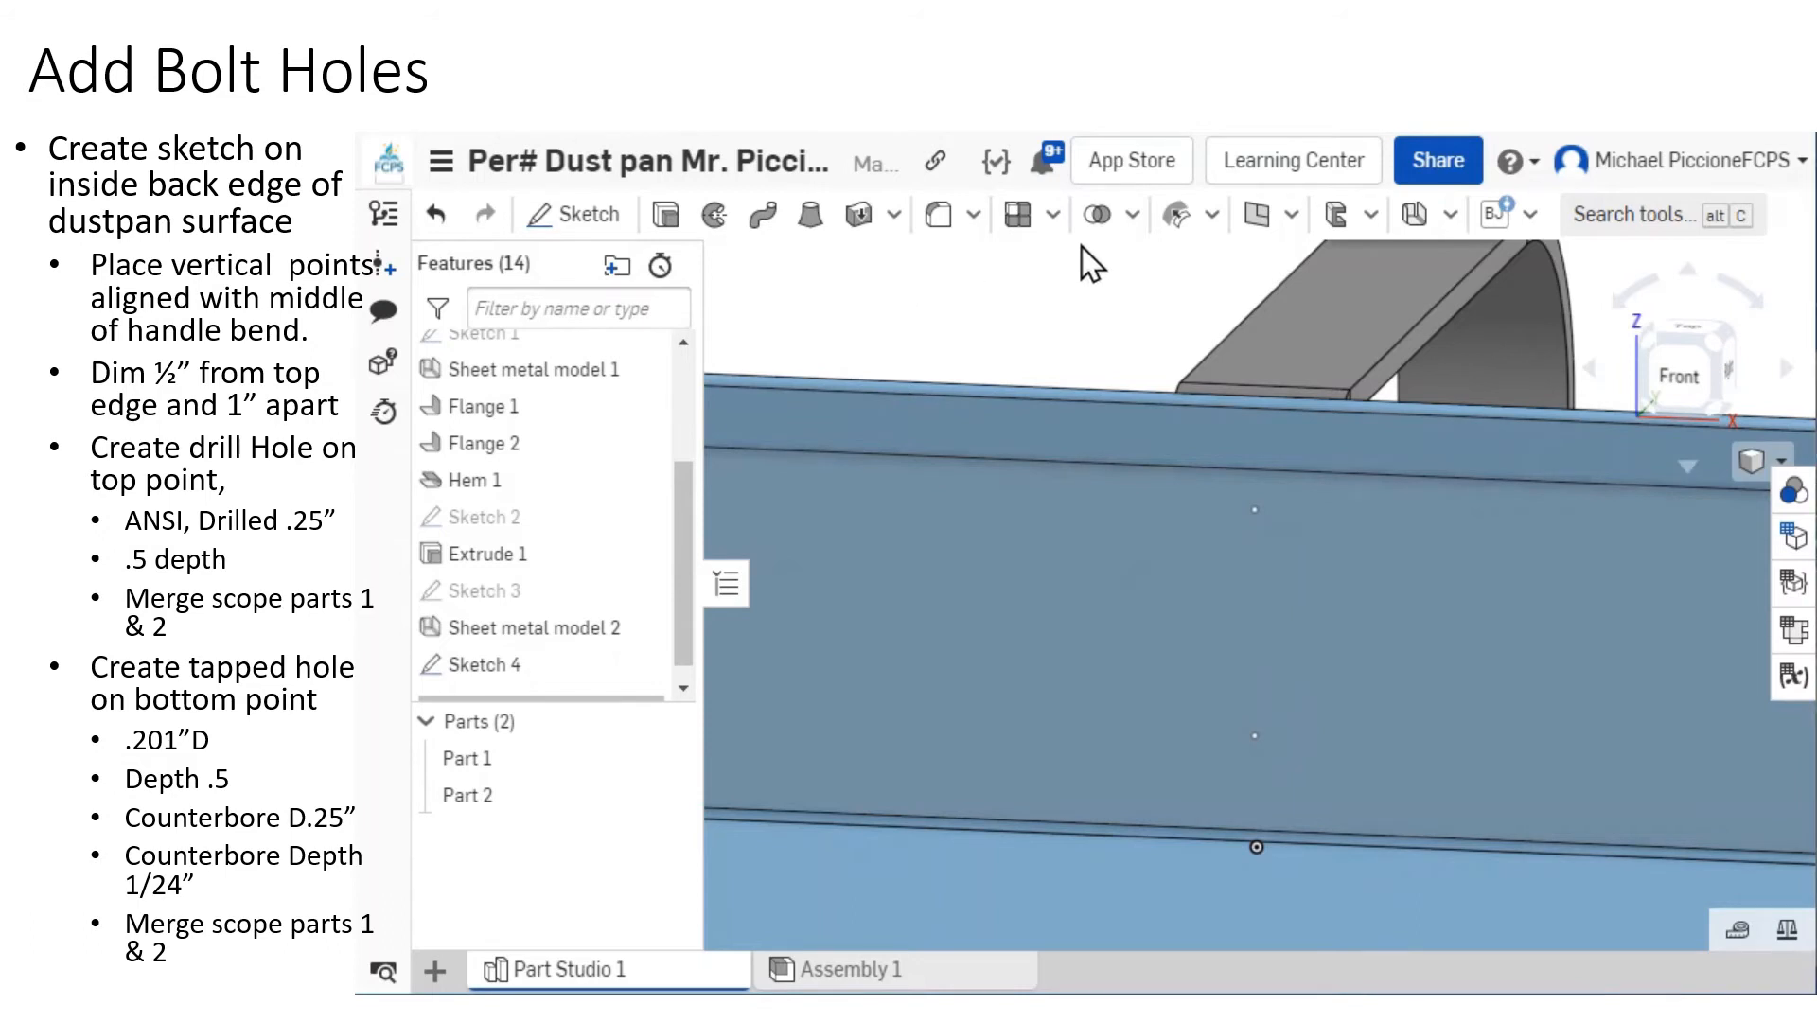
{"action": "left_click", "coordinate": [893, 216]}
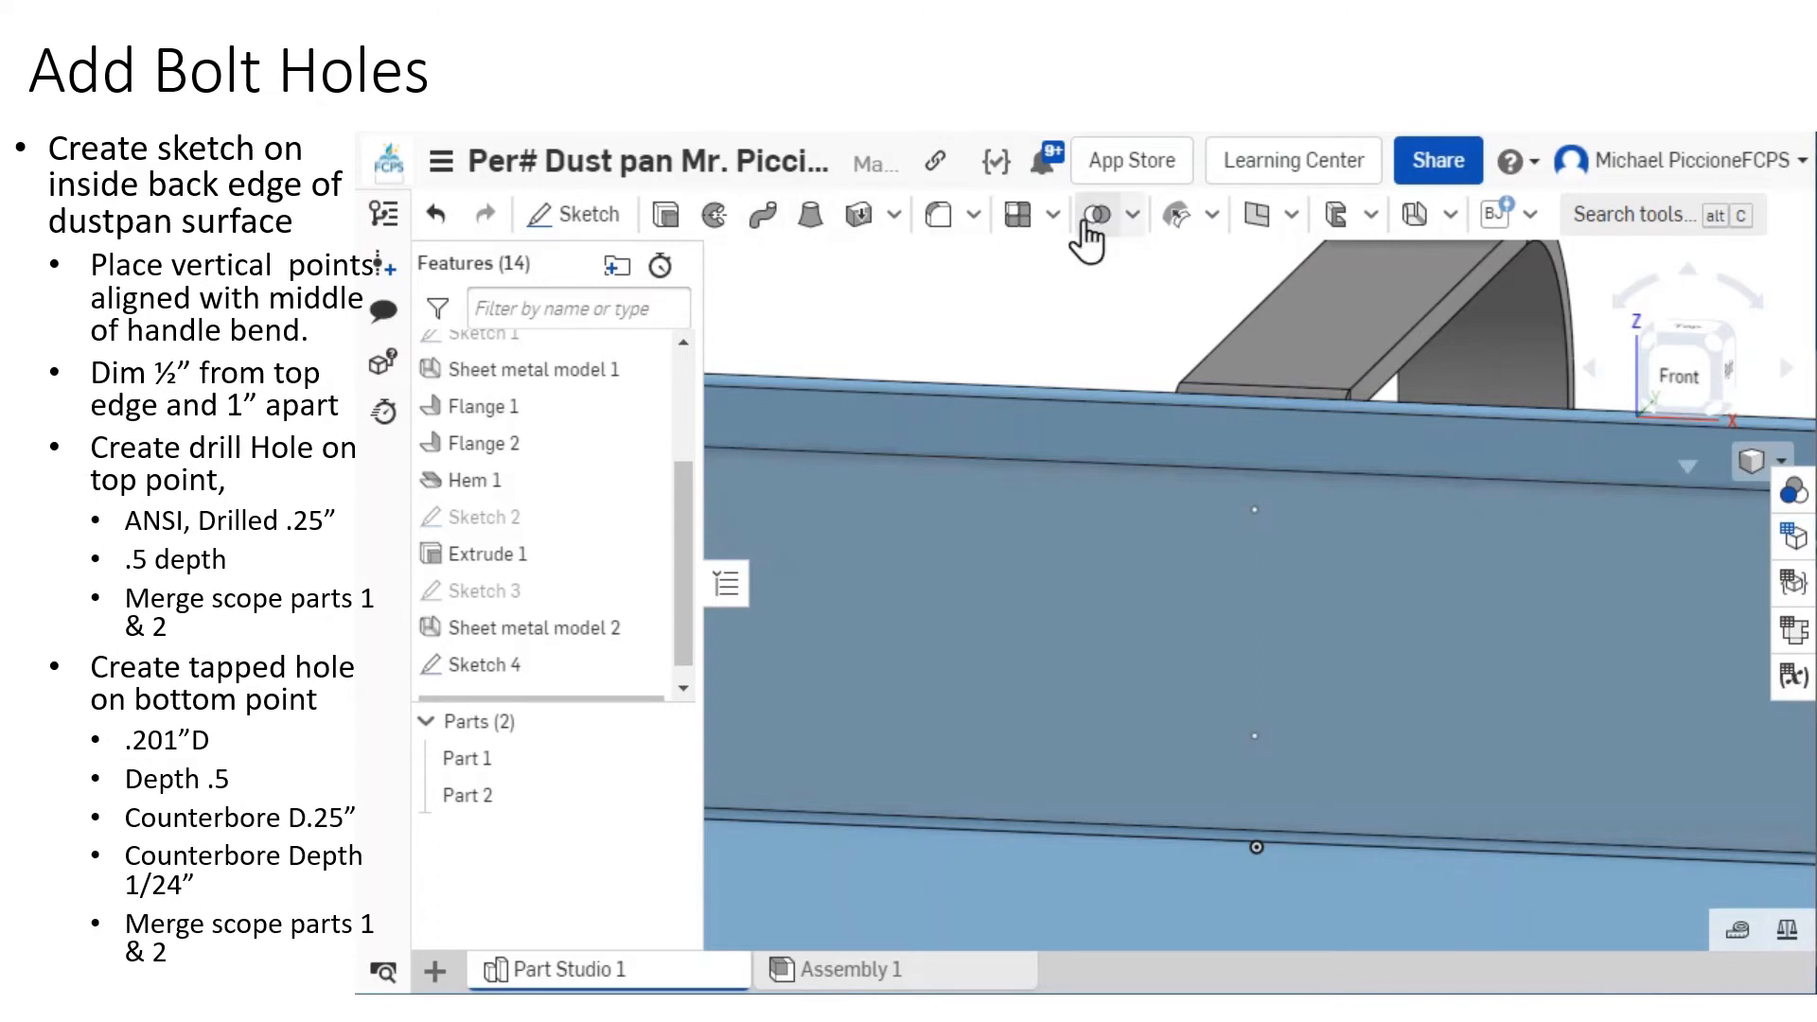
{"action": "left_click", "coordinate": [1054, 220]}
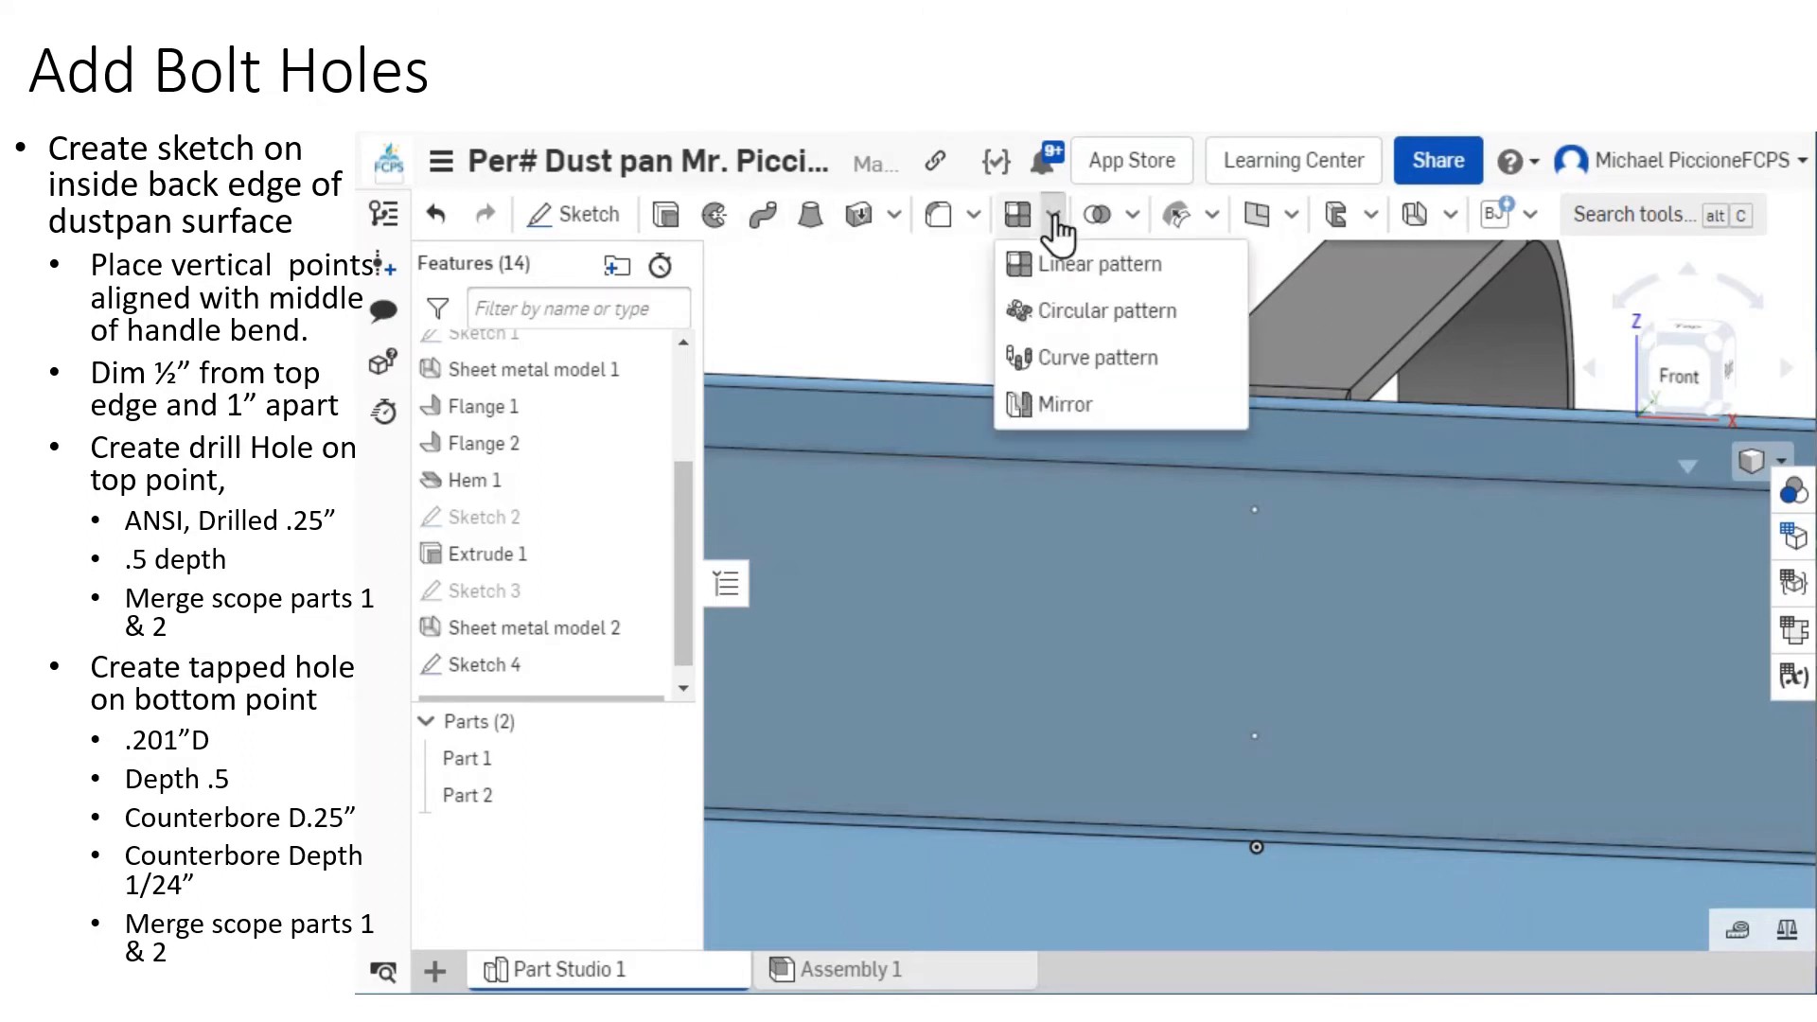
{"action": "left_click", "coordinate": [1136, 216]}
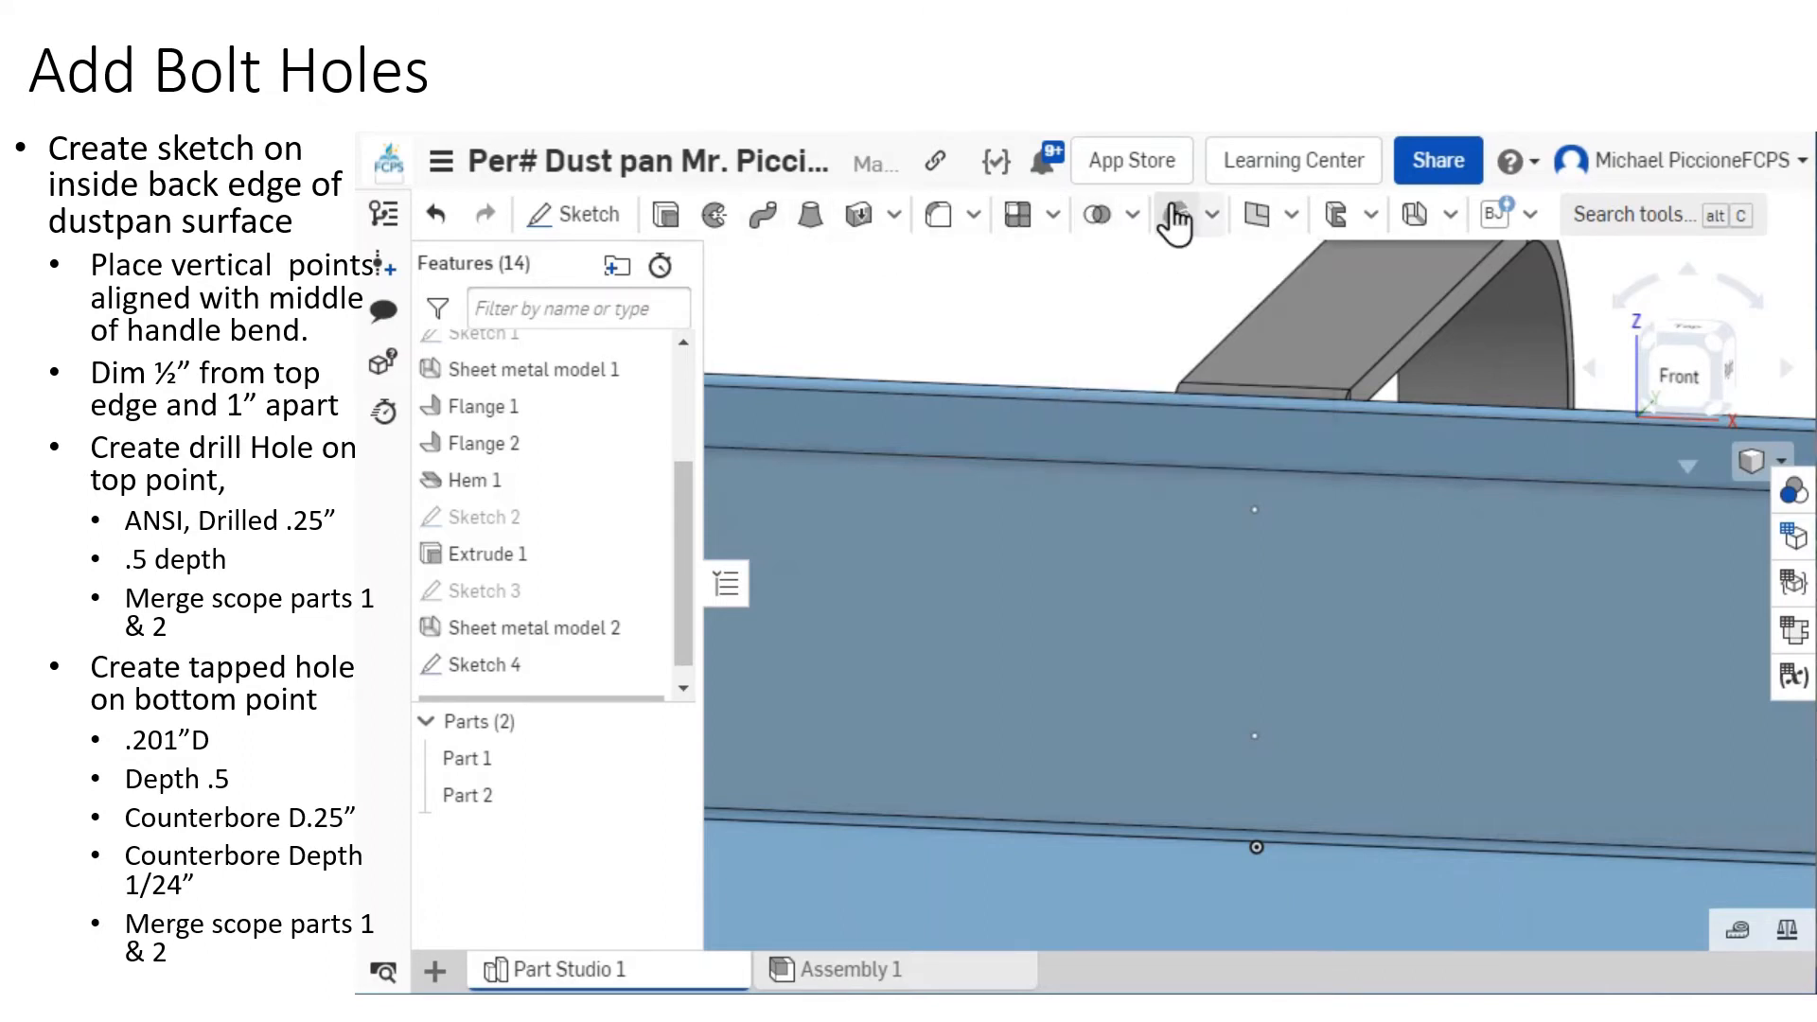
{"action": "left_click", "coordinate": [1211, 218]}
{"action": "left_click", "coordinate": [1214, 217]}
{"action": "left_click", "coordinate": [1382, 224]}
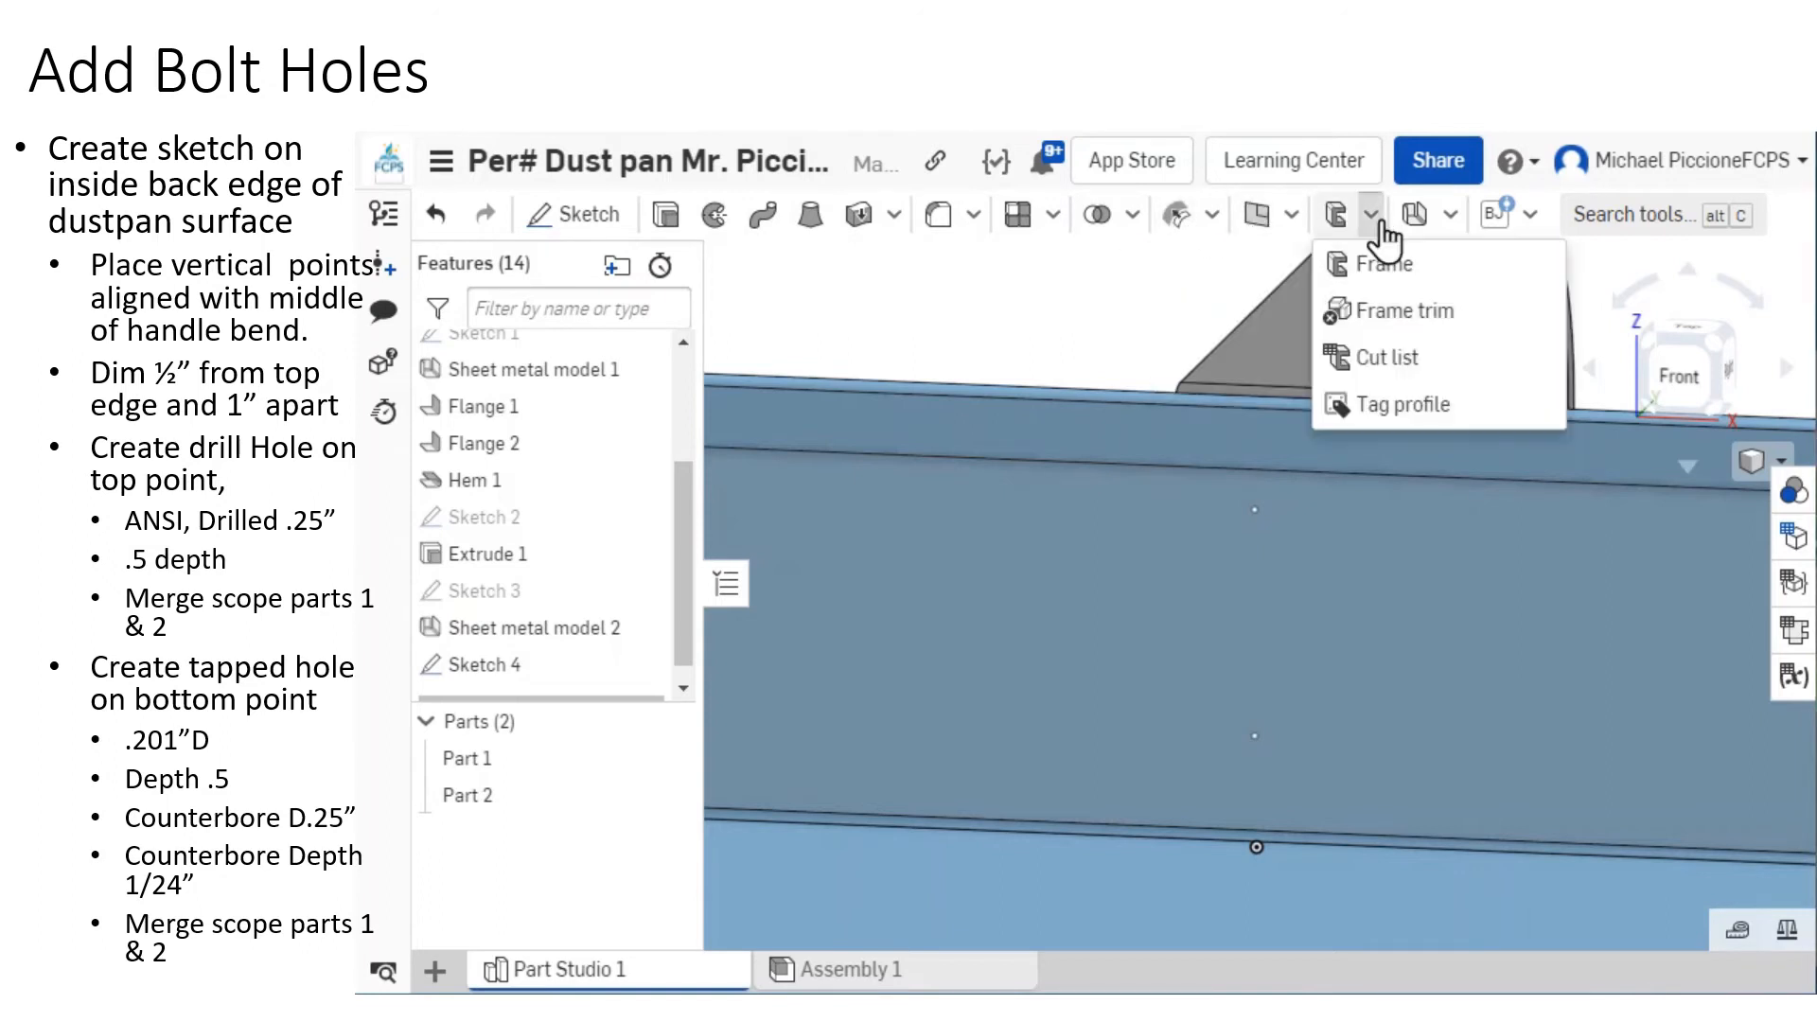
{"action": "left_click", "coordinate": [1295, 222]}
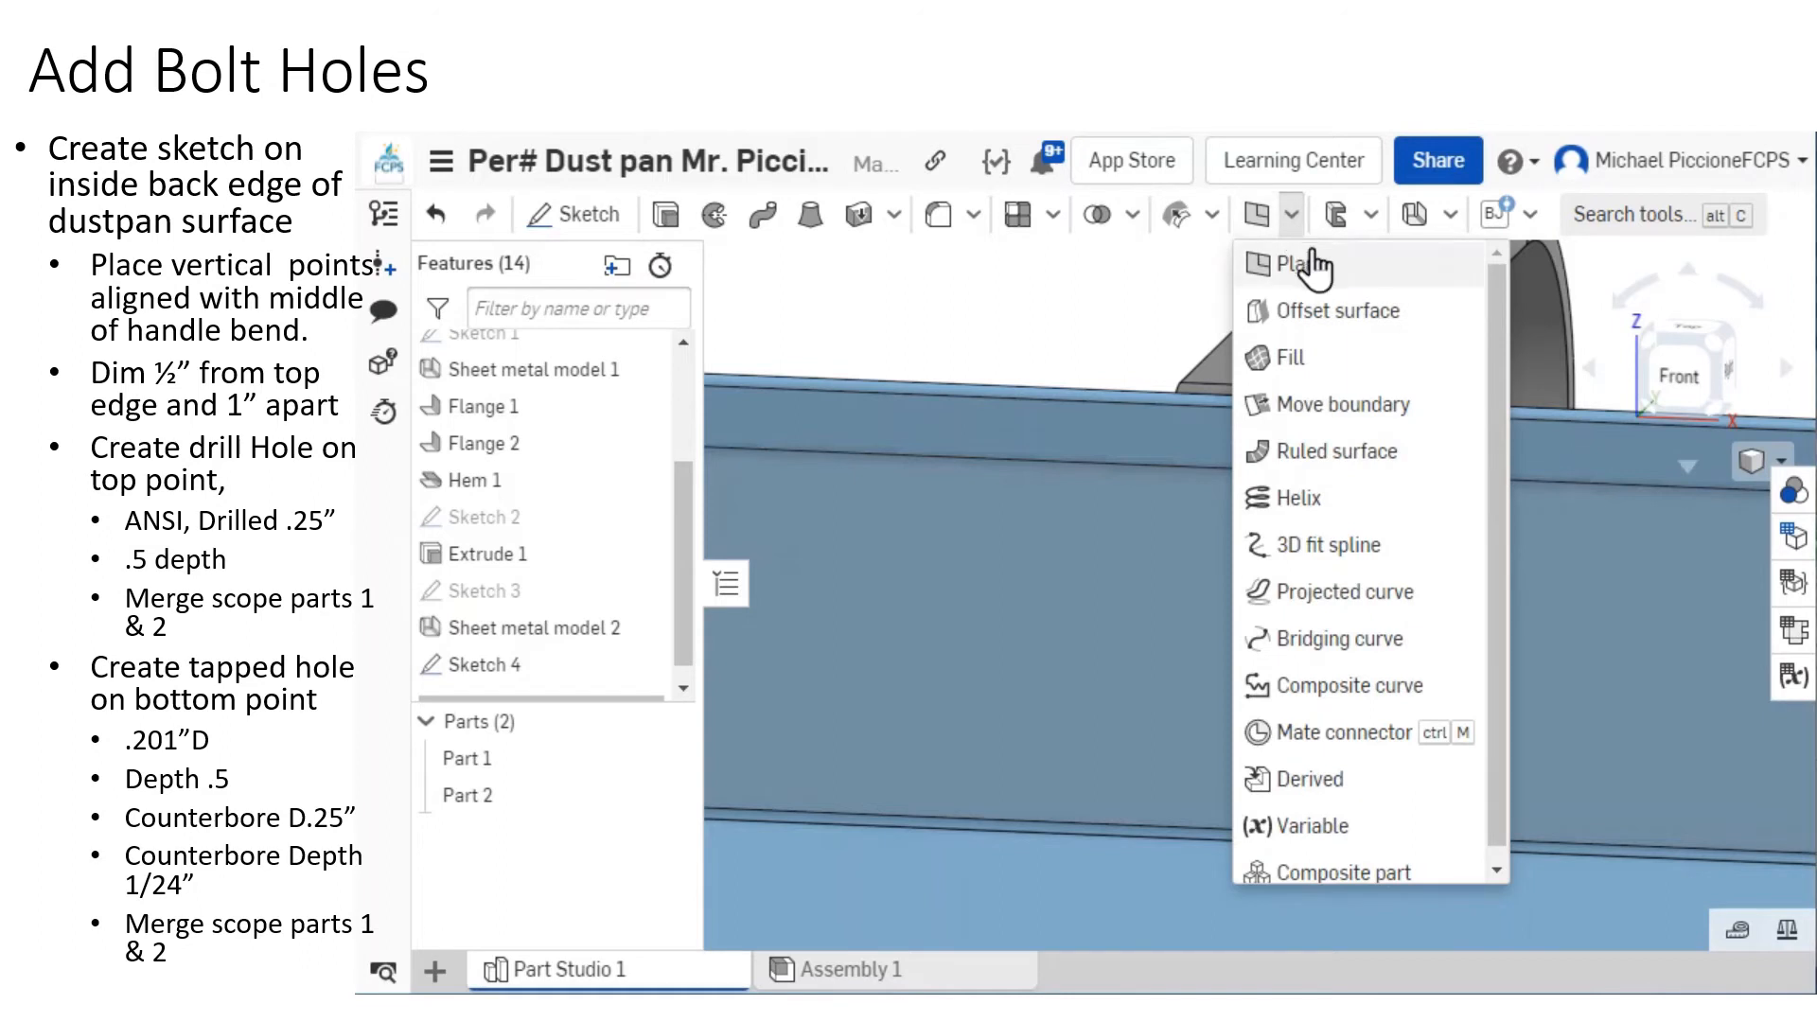
{"action": "scroll", "coordinate": [1344, 322], "scroll_direction": "down", "scroll_amount": 1}
{"action": "left_click", "coordinate": [894, 281]}
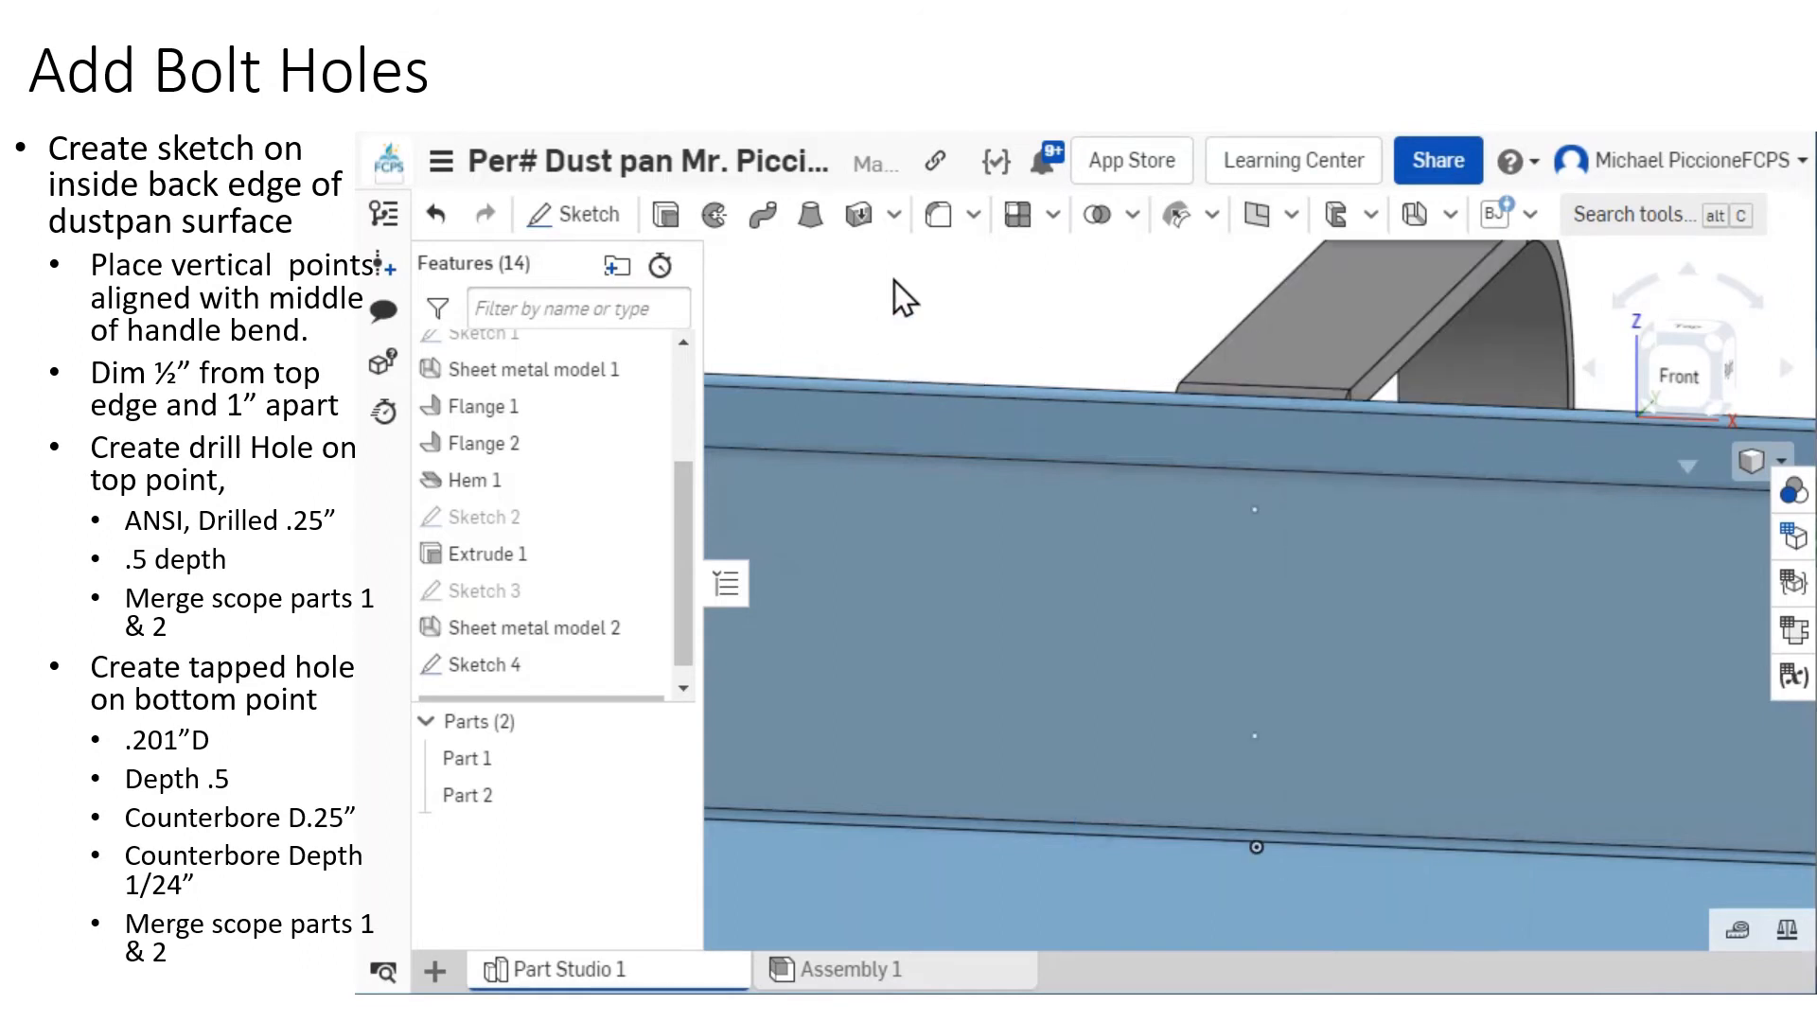
{"action": "left_click", "coordinate": [891, 221]}
Start a Hole feature and place it on the upper sketch point.
{"action": "left_click", "coordinate": [975, 222]}
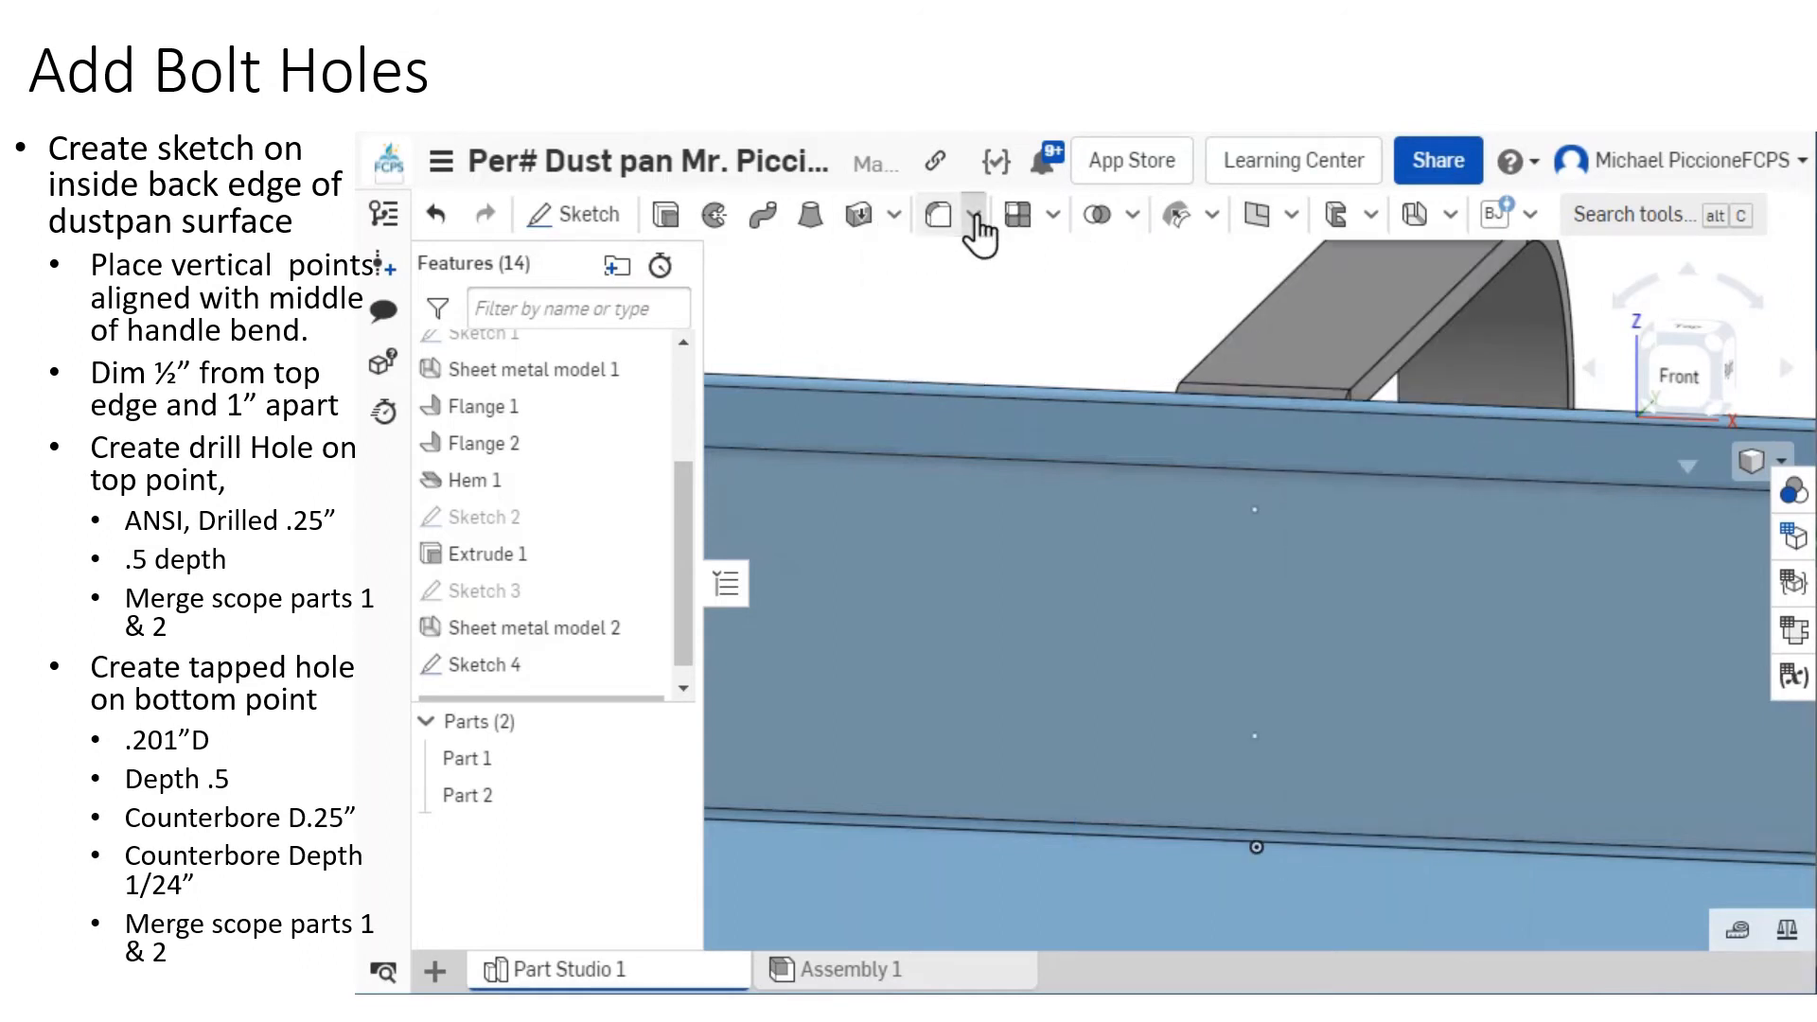
{"action": "left_click", "coordinate": [963, 498]}
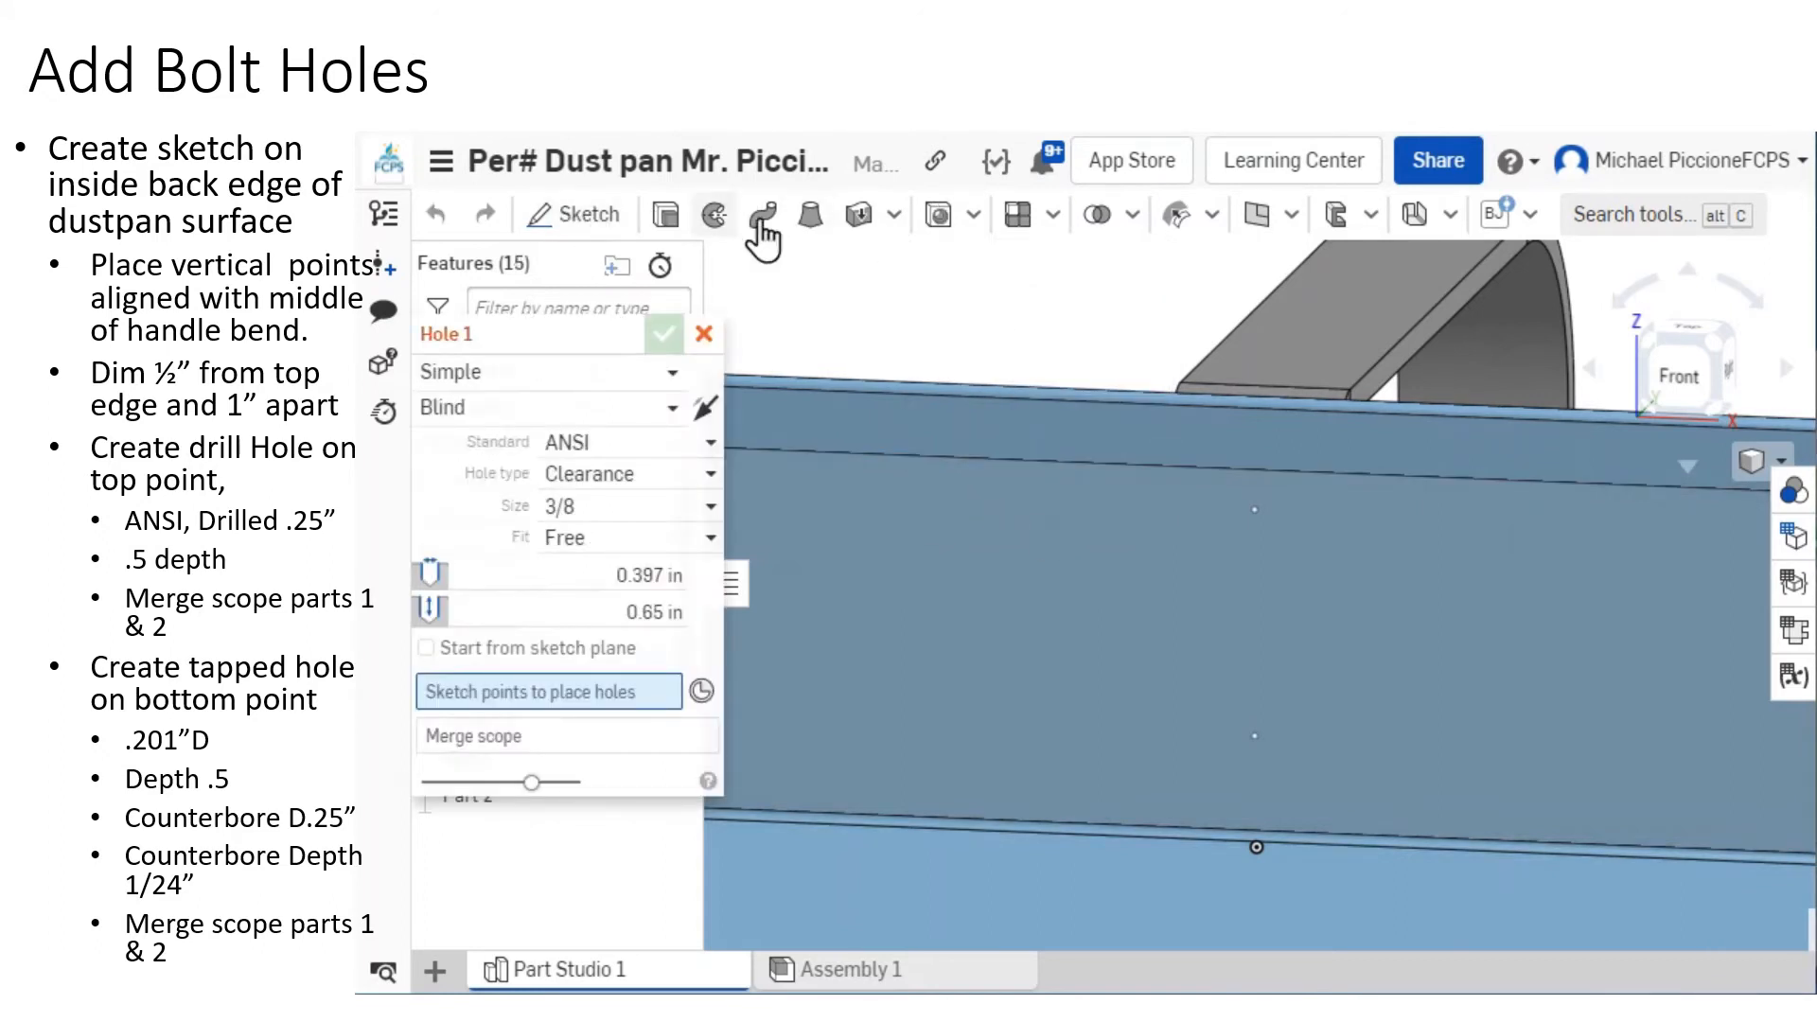
{"action": "left_click", "coordinate": [1253, 510]}
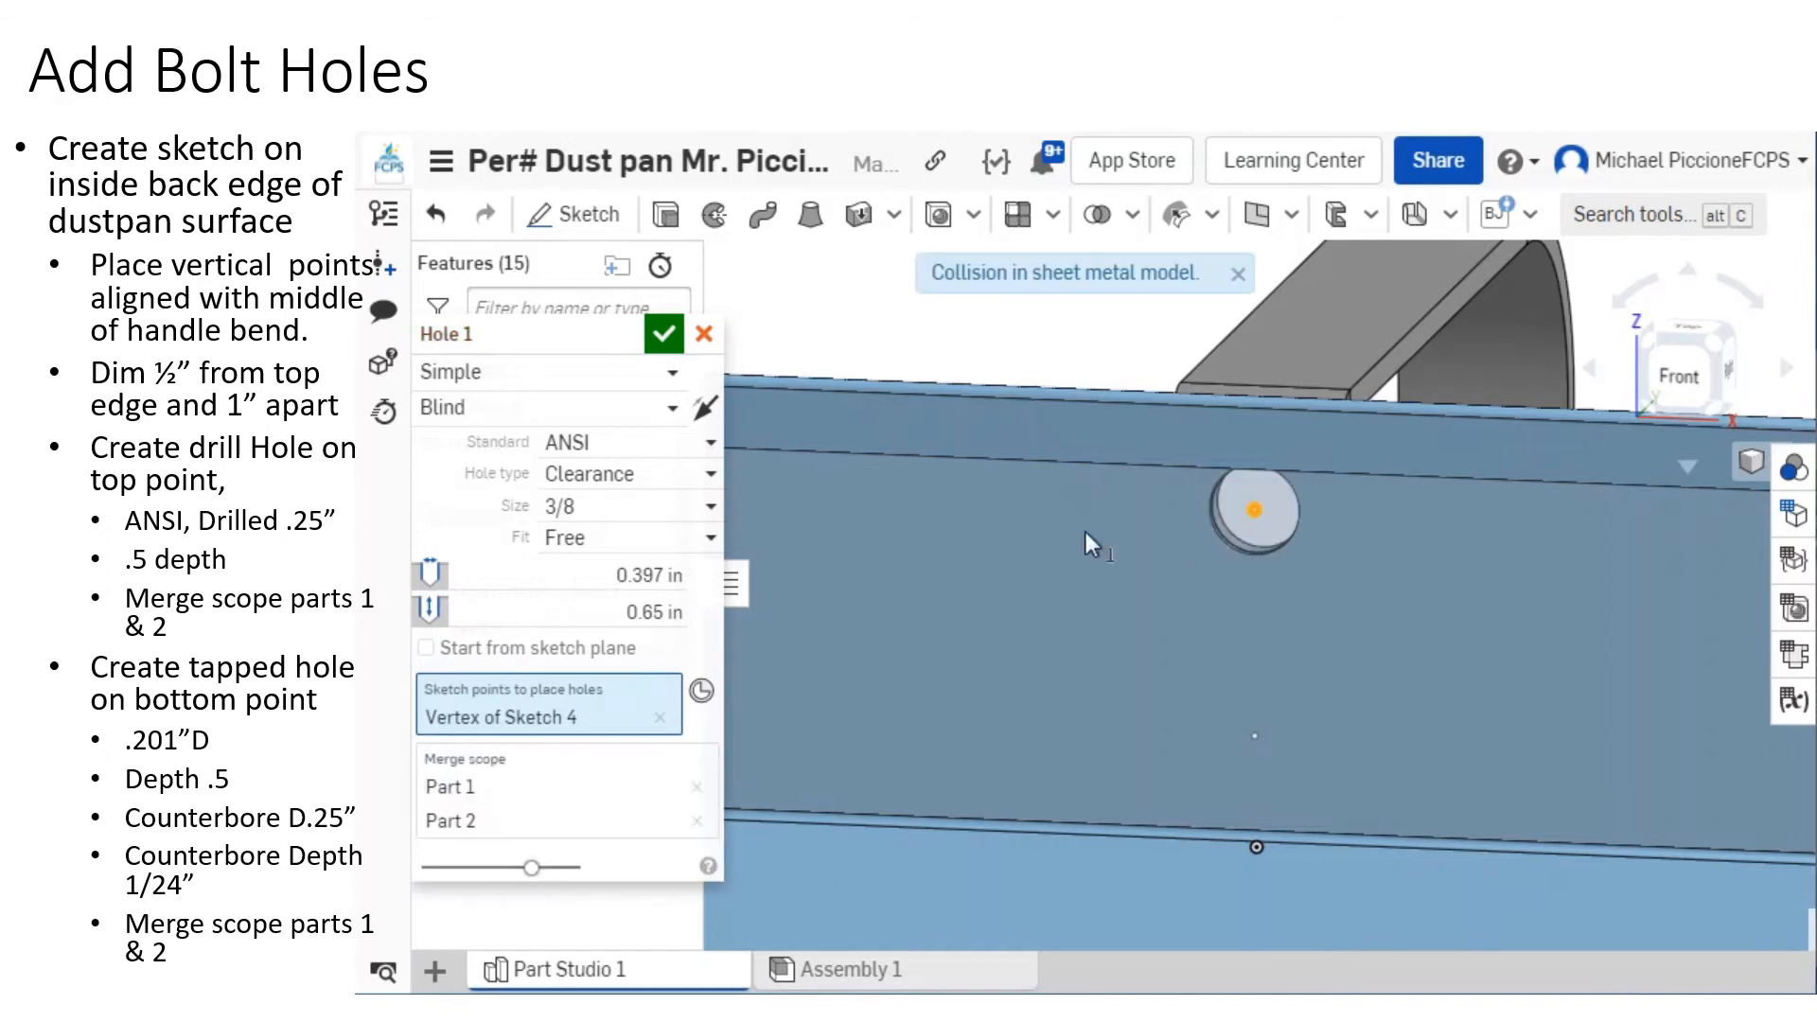
Keep the hole style Simple and set its hole type to Drilled.
{"action": "left_click", "coordinate": [544, 372]}
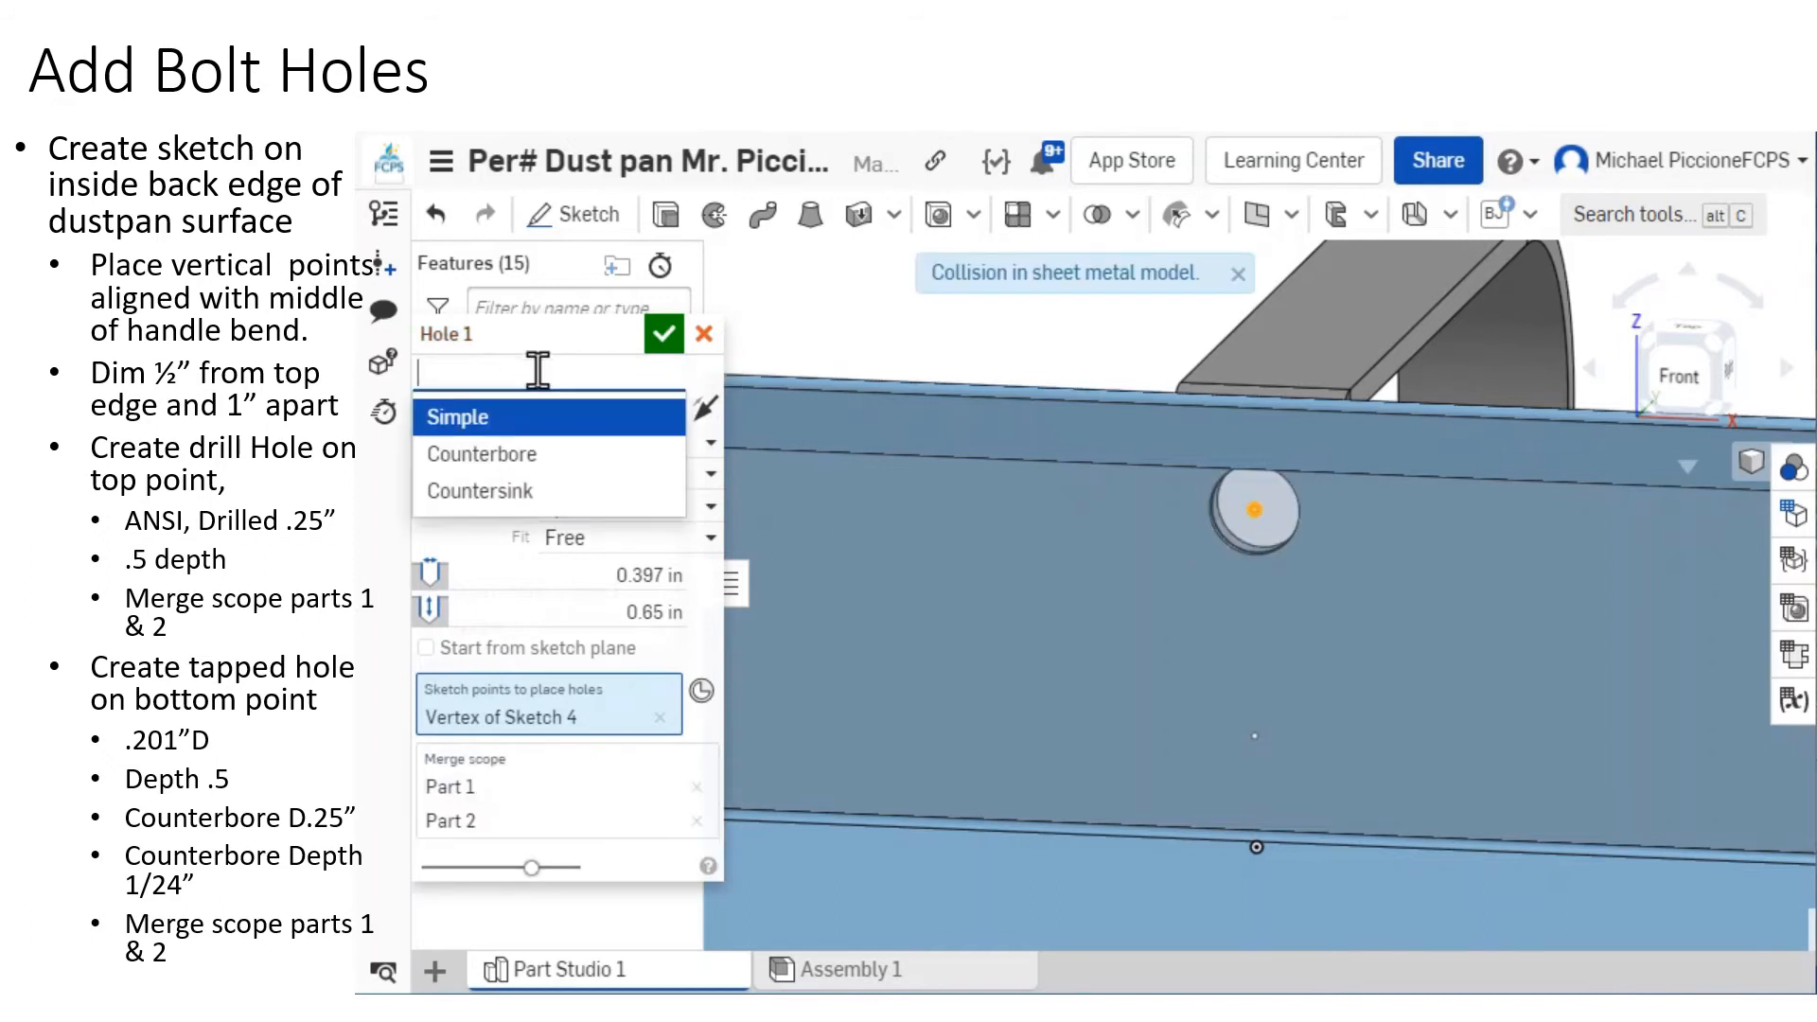
{"action": "left_click", "coordinate": [565, 418]}
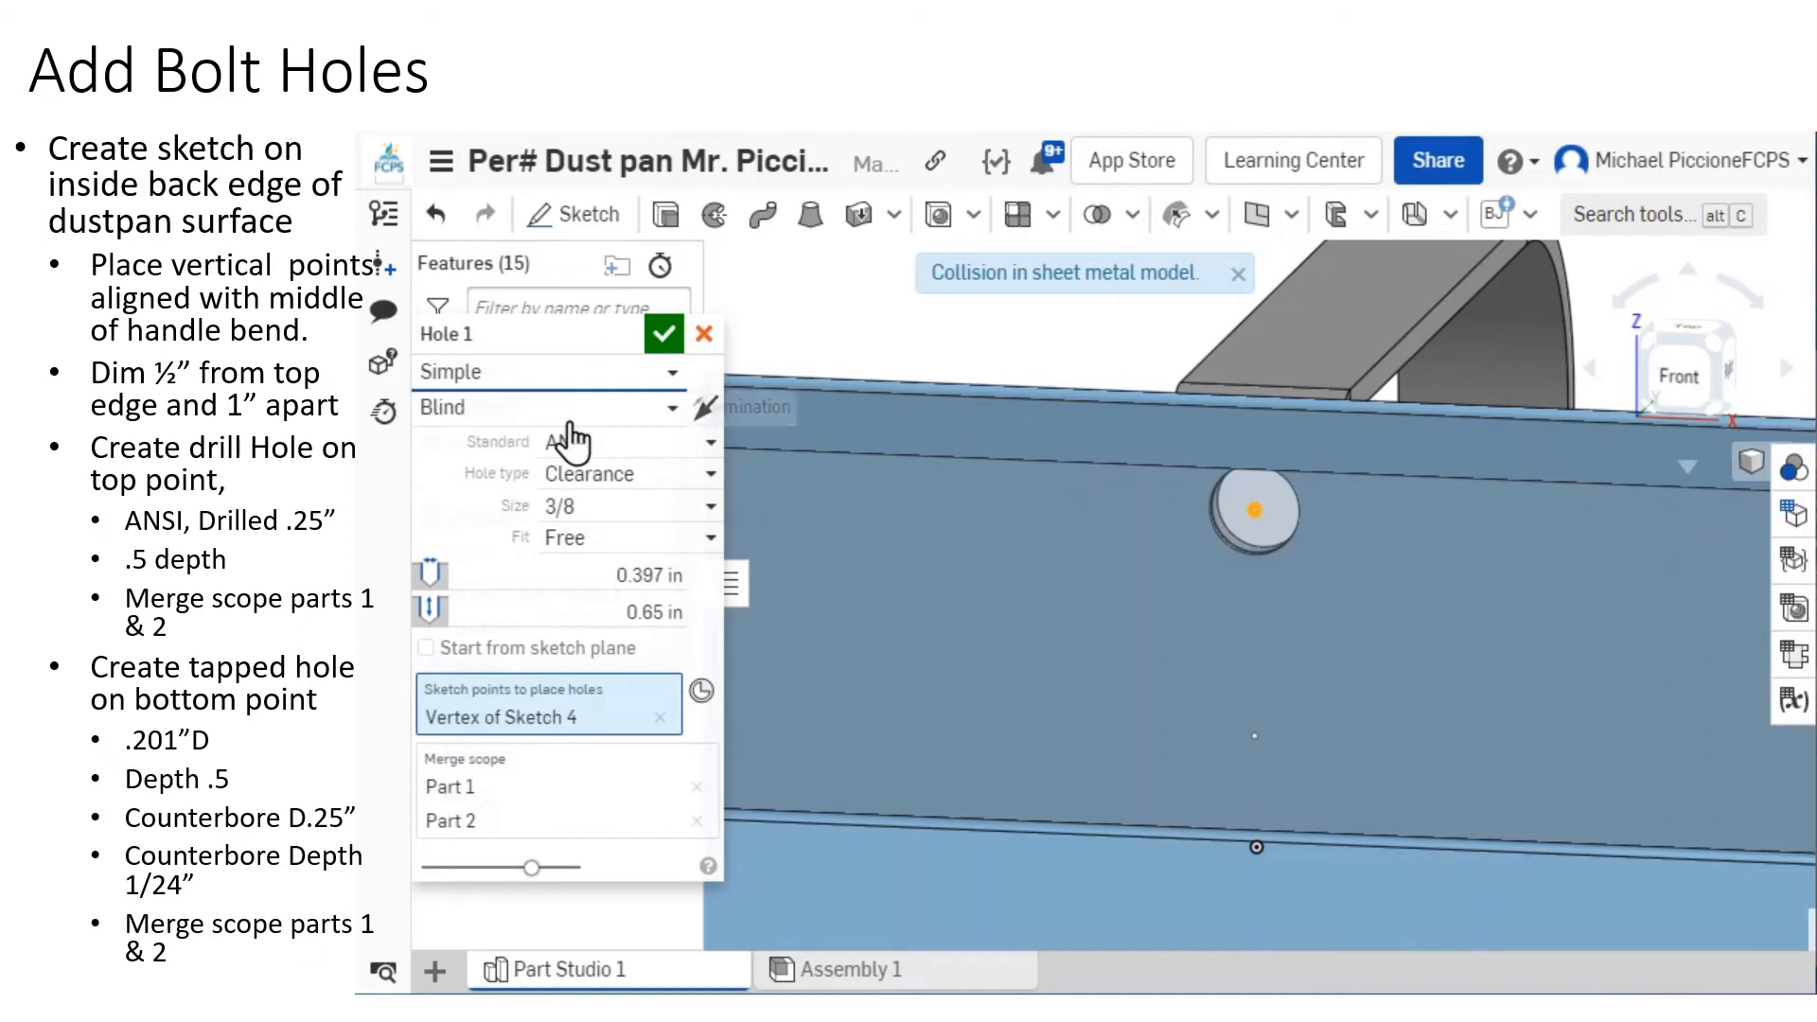
{"action": "left_click", "coordinate": [619, 478]}
{"action": "left_click", "coordinate": [611, 591]}
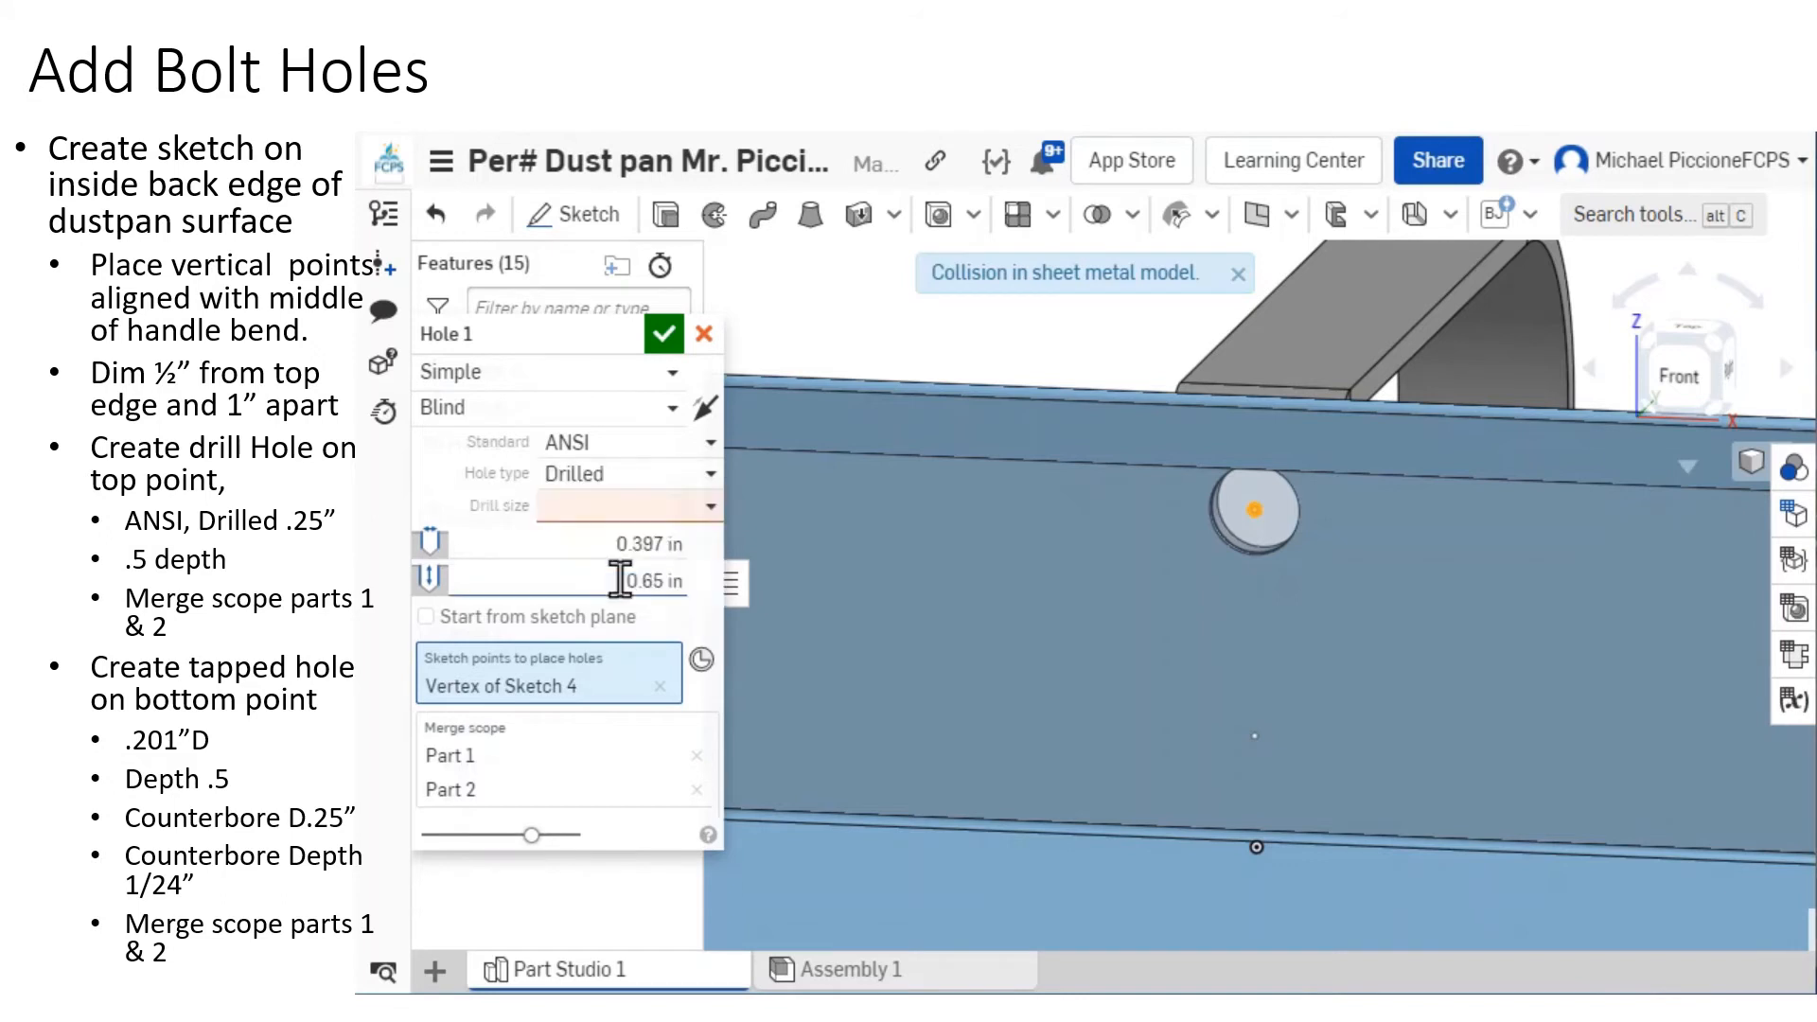
Set the drill size of the upper hole to 1/4 (0.25).
{"action": "left_click", "coordinate": [634, 511]}
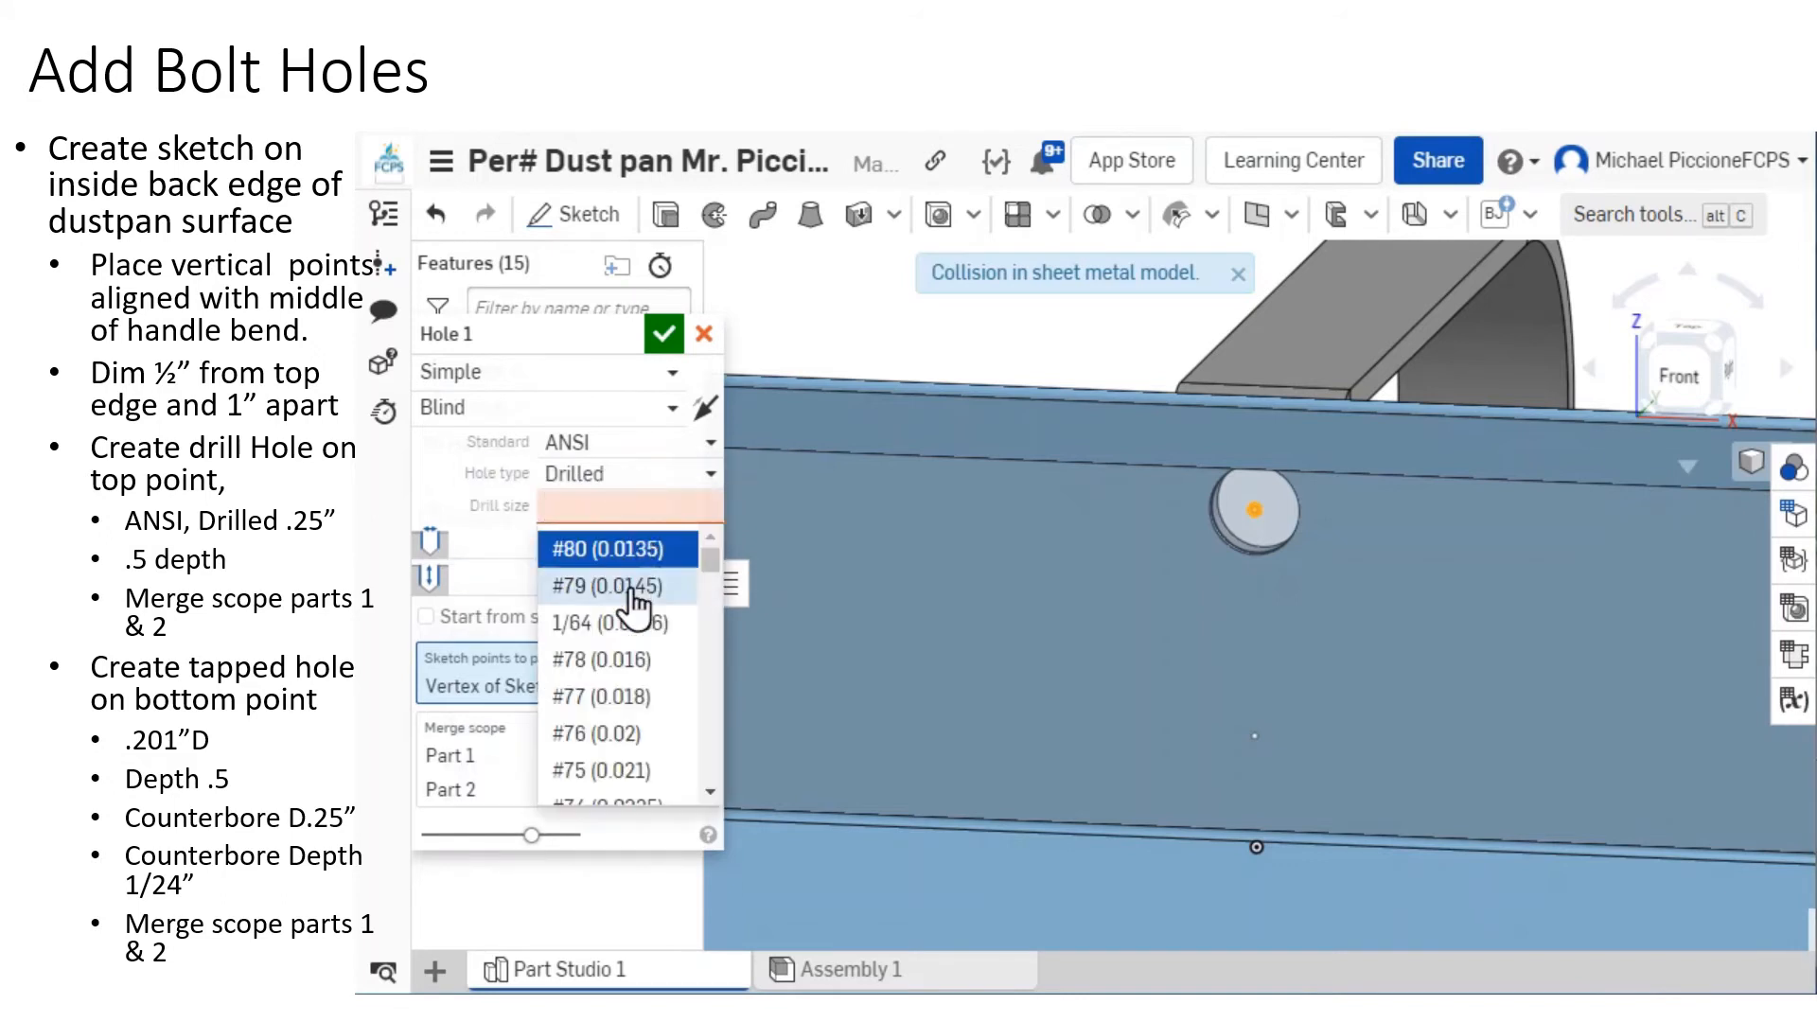
{"action": "scroll", "coordinate": [653, 653], "scroll_direction": "down", "scroll_amount": 5}
{"action": "scroll", "coordinate": [651, 649], "scroll_direction": "down", "scroll_amount": 15}
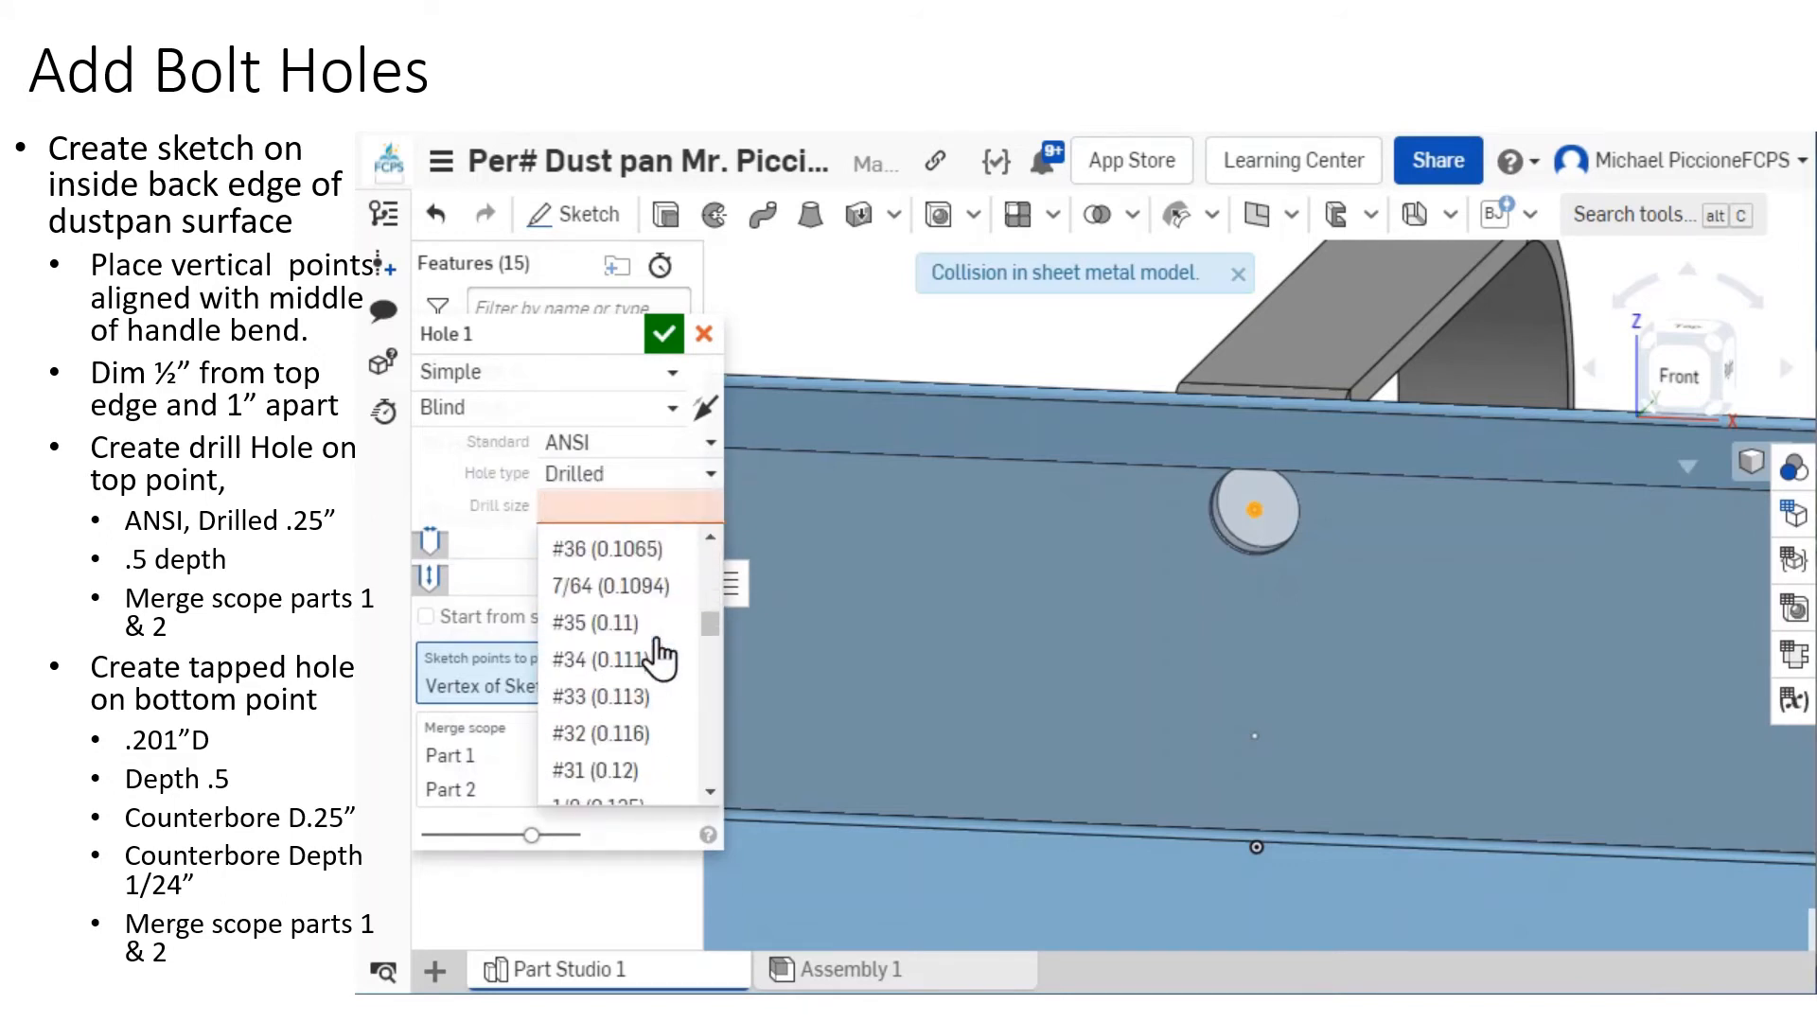
{"action": "type", "text": "."}
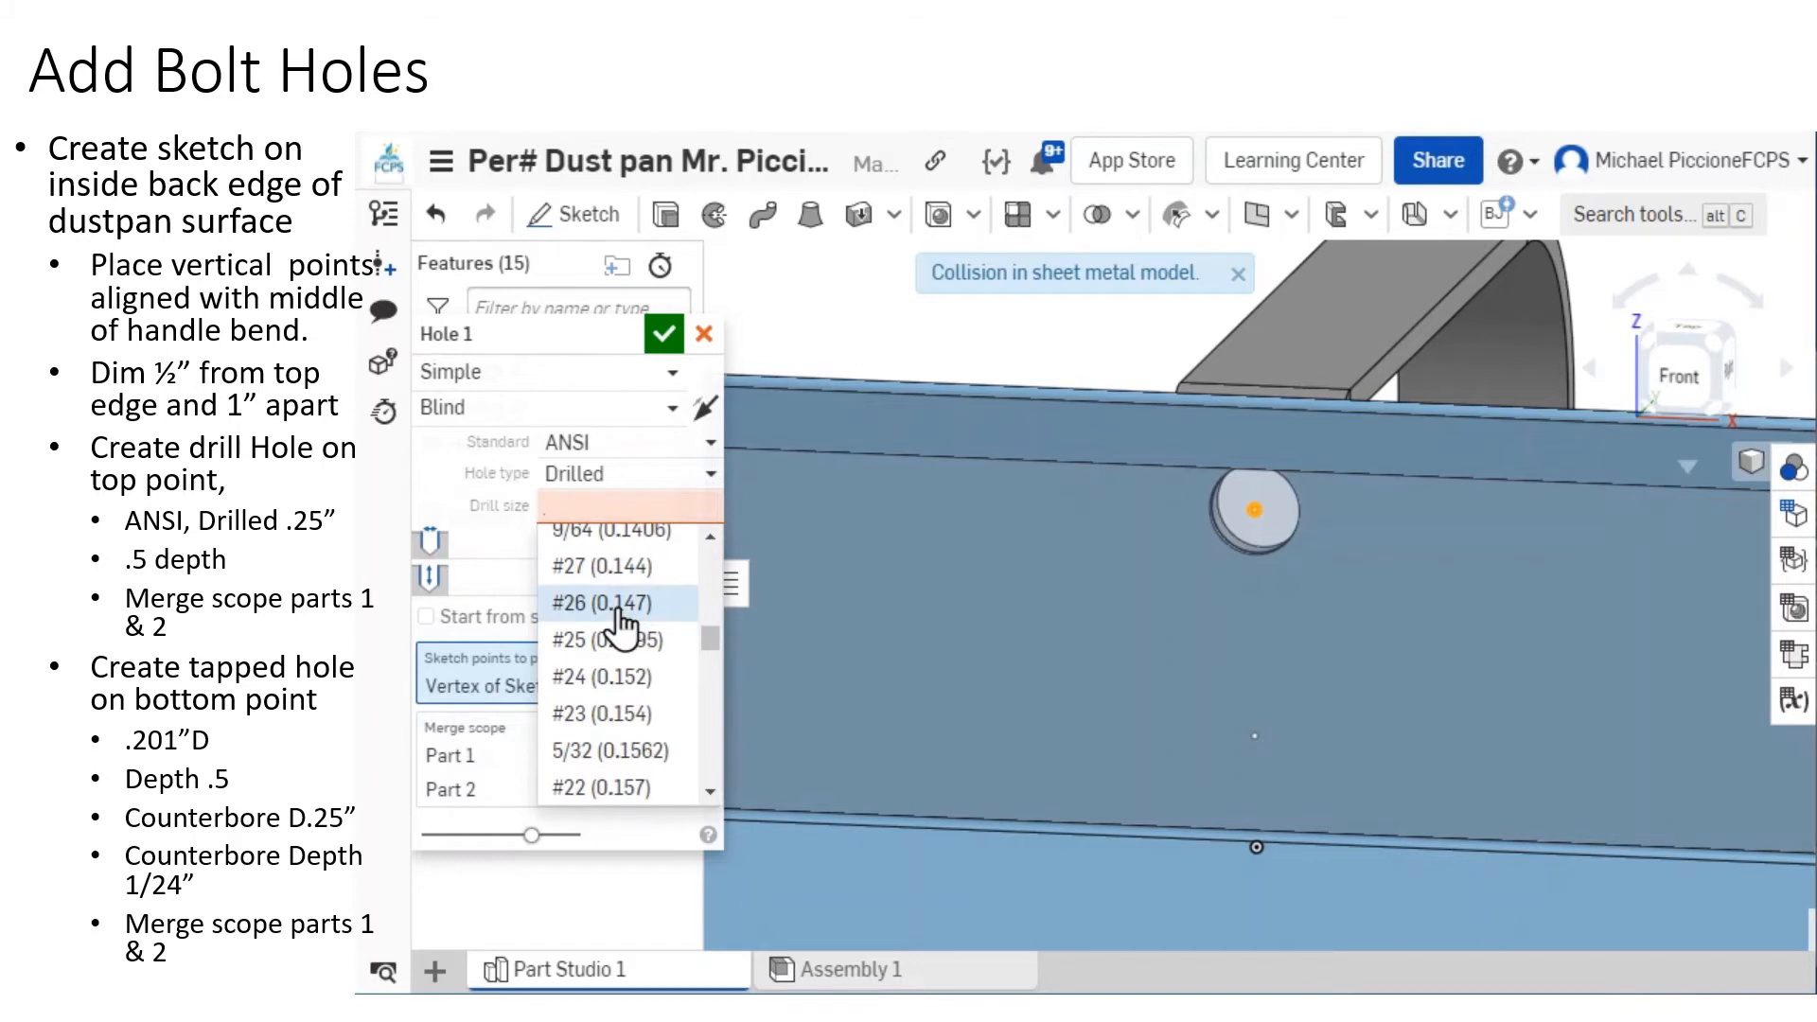
{"action": "type", "text": "25"}
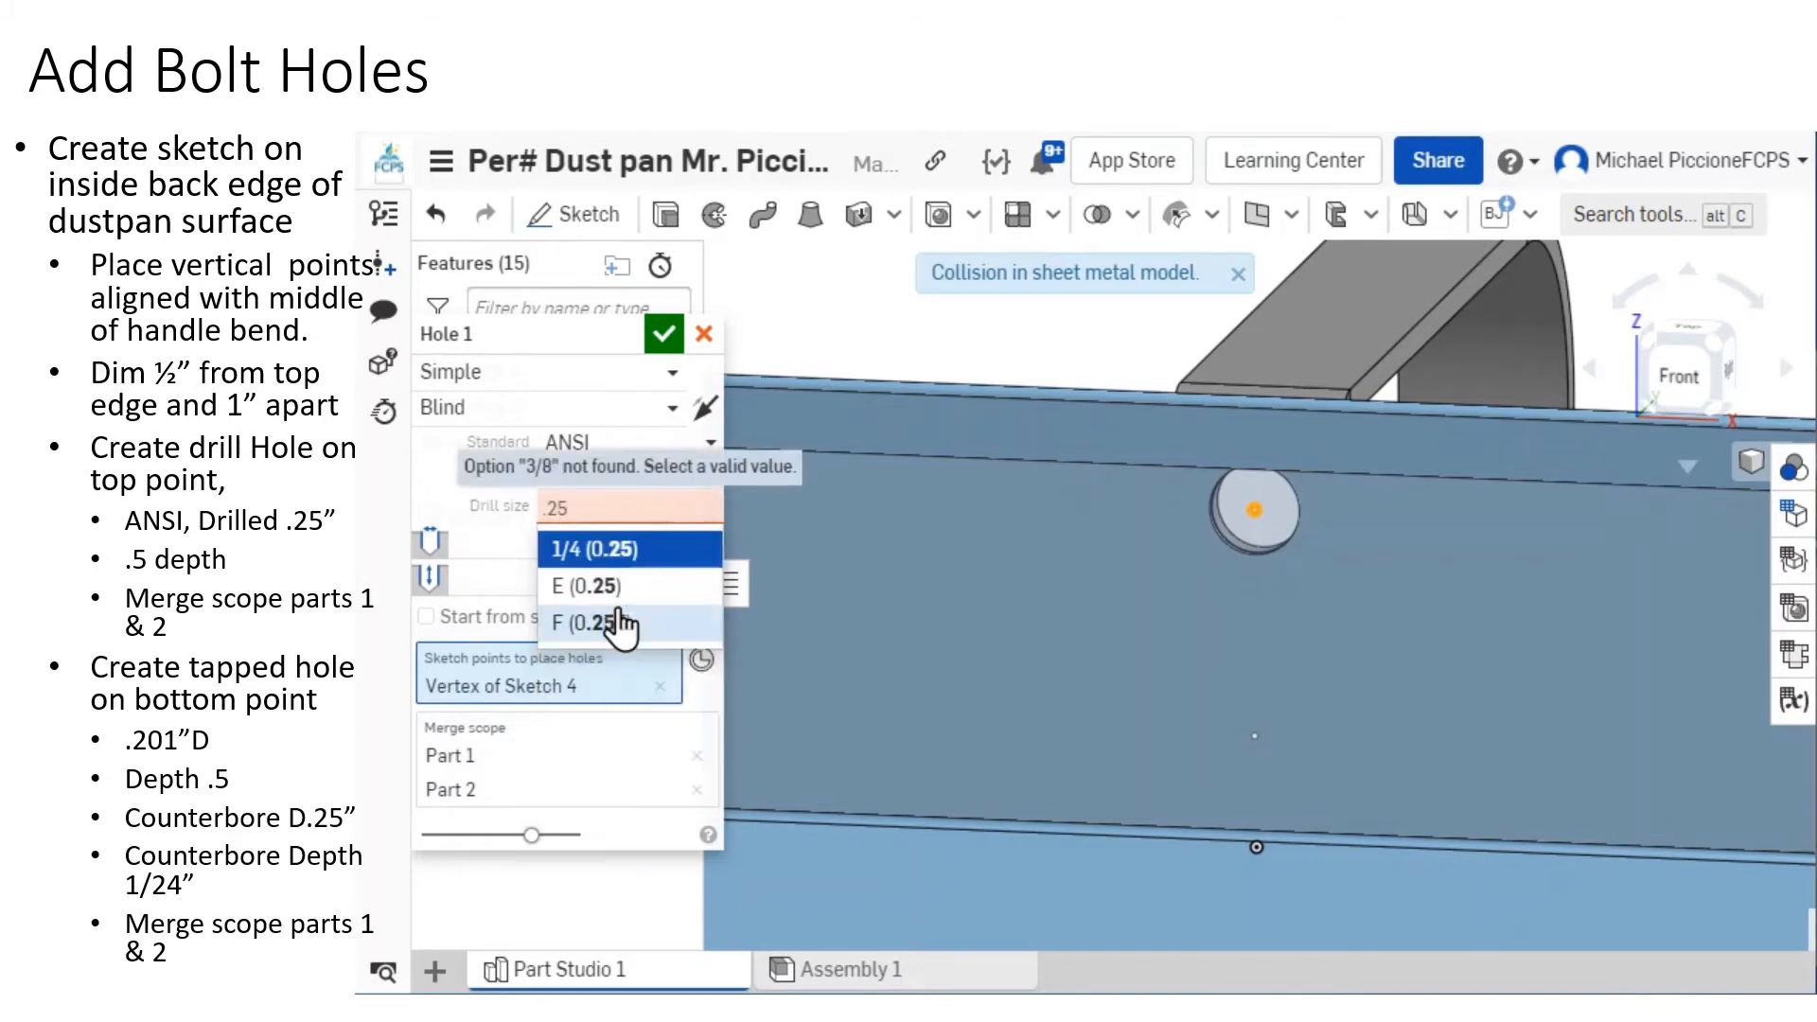
{"action": "left_click", "coordinate": [615, 549]}
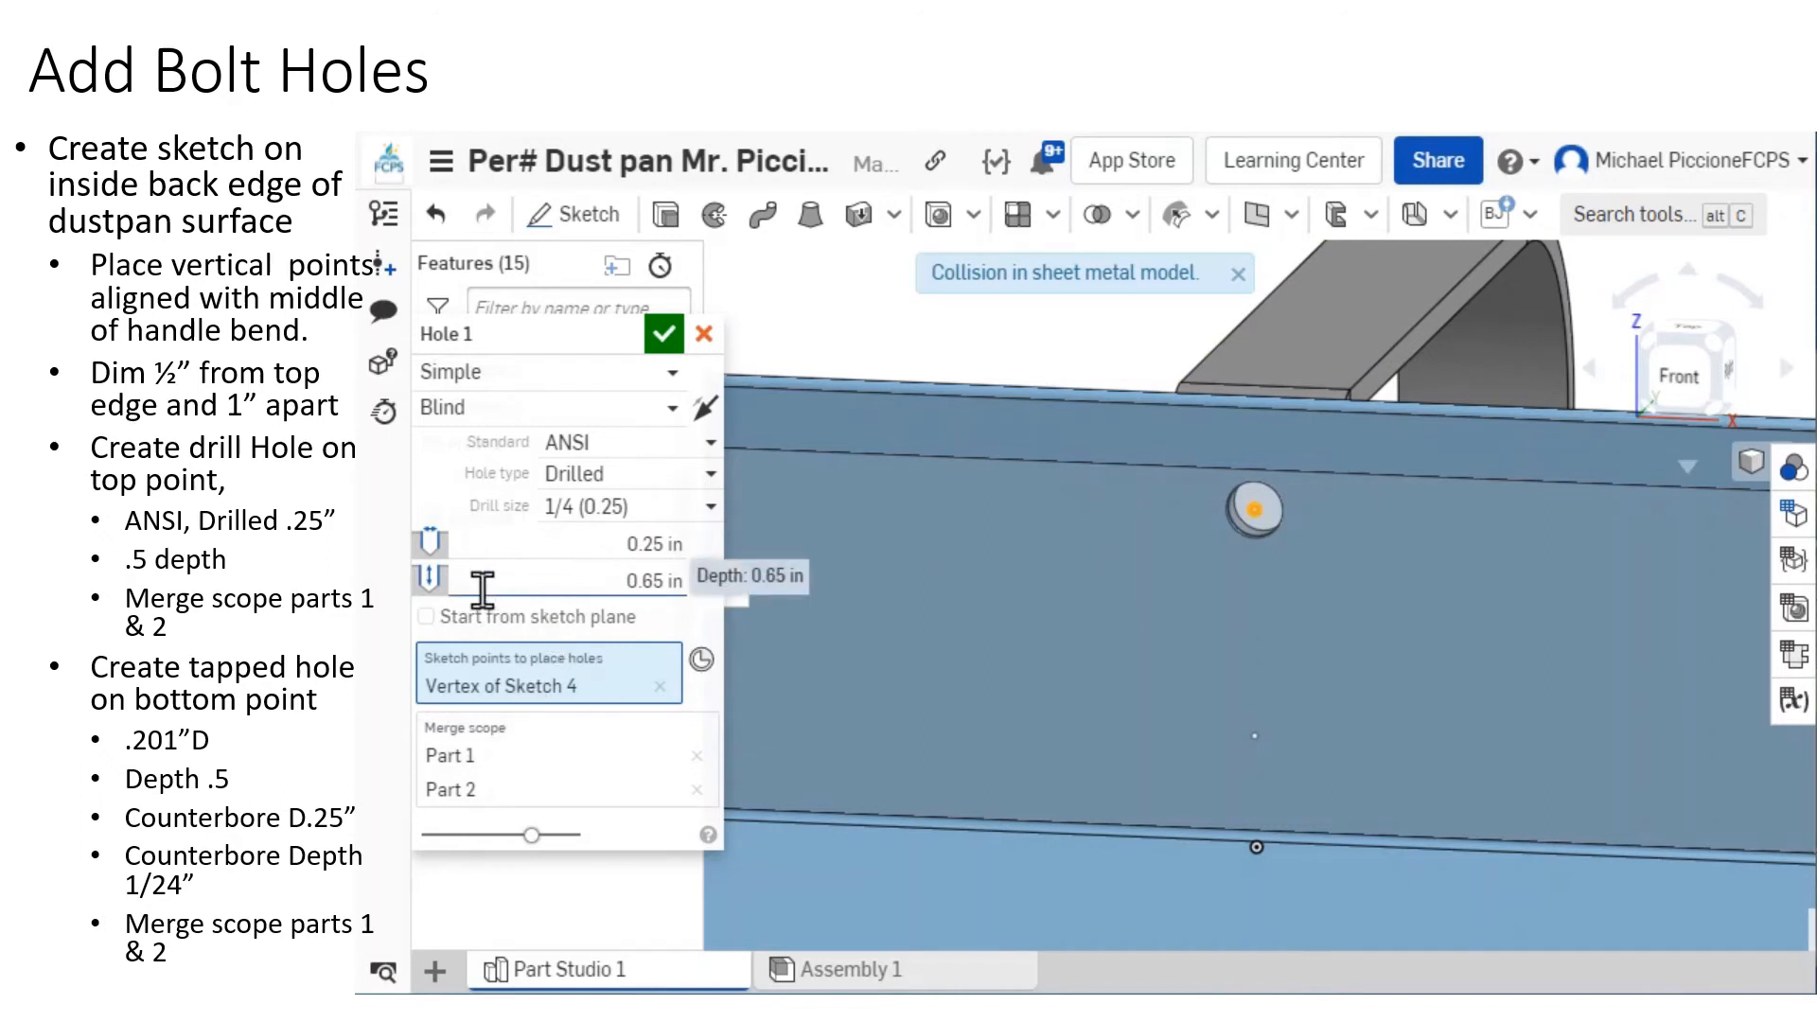
Set the upper hole's depth to 0.5 in and accept the drilled hole.
{"action": "left_click", "coordinate": [551, 582]}
{"action": "key", "text": "BackSpace"}
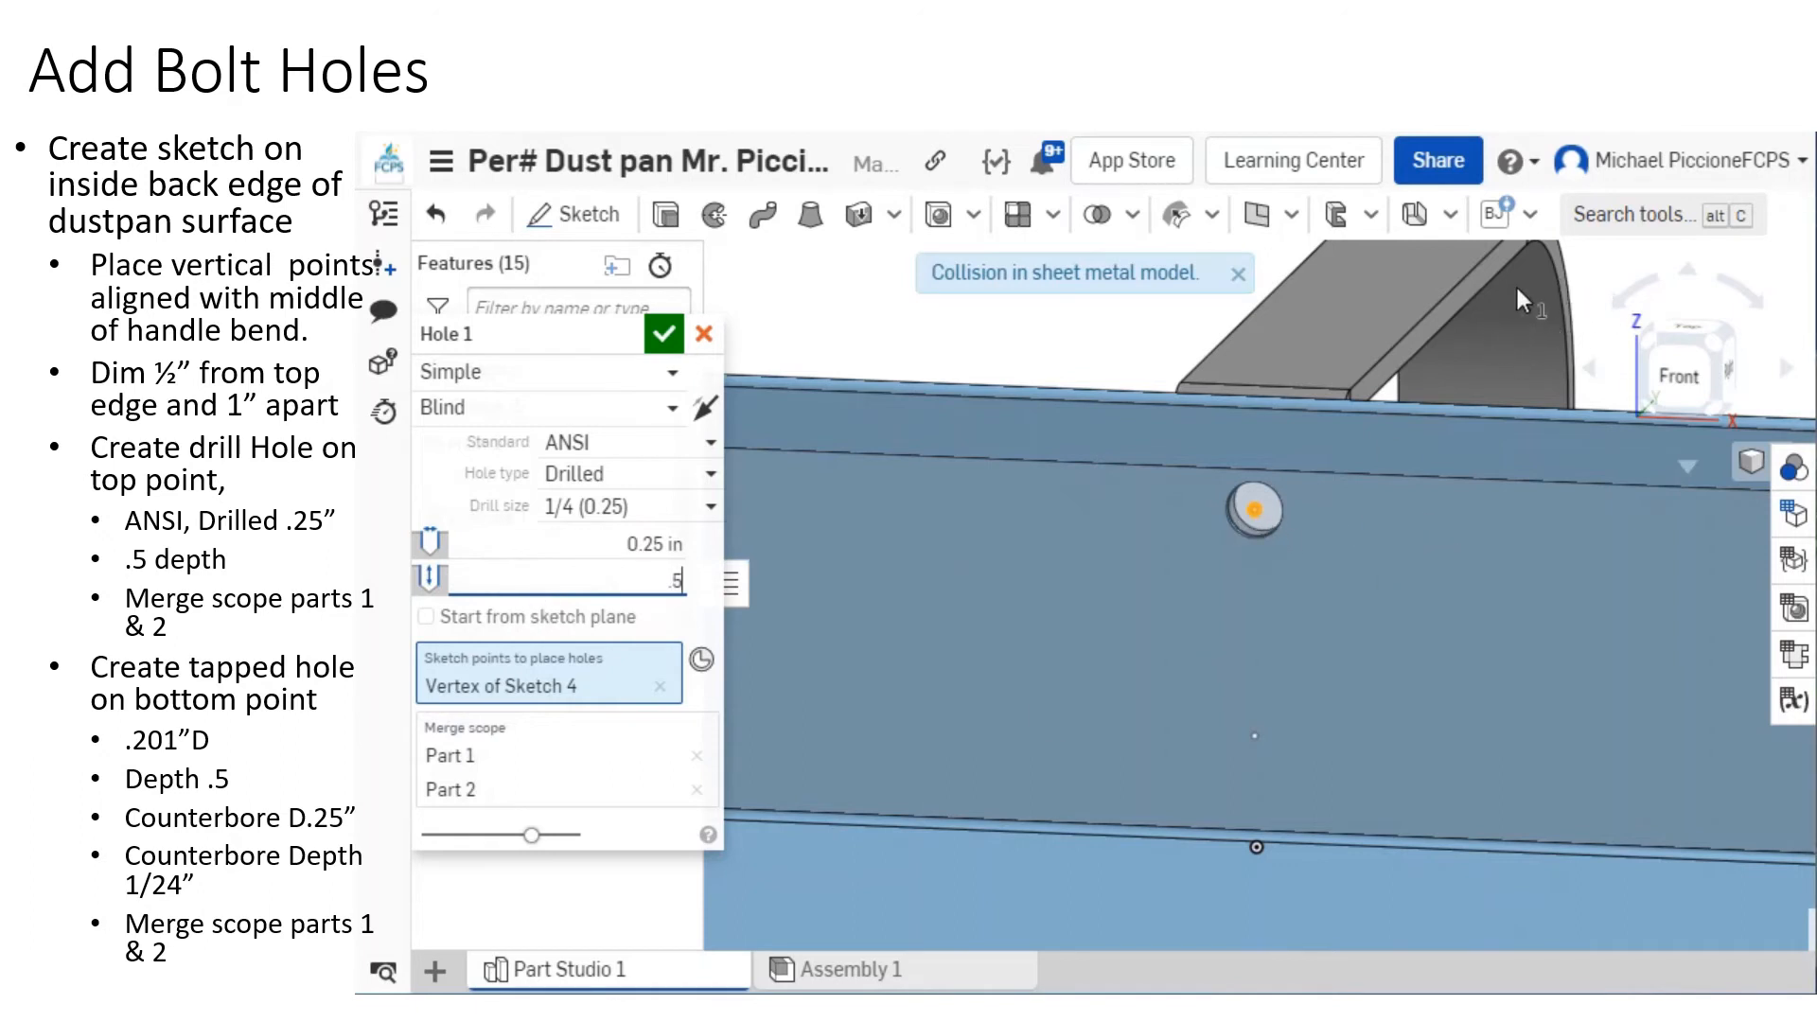
{"action": "left_click", "coordinate": [665, 339]}
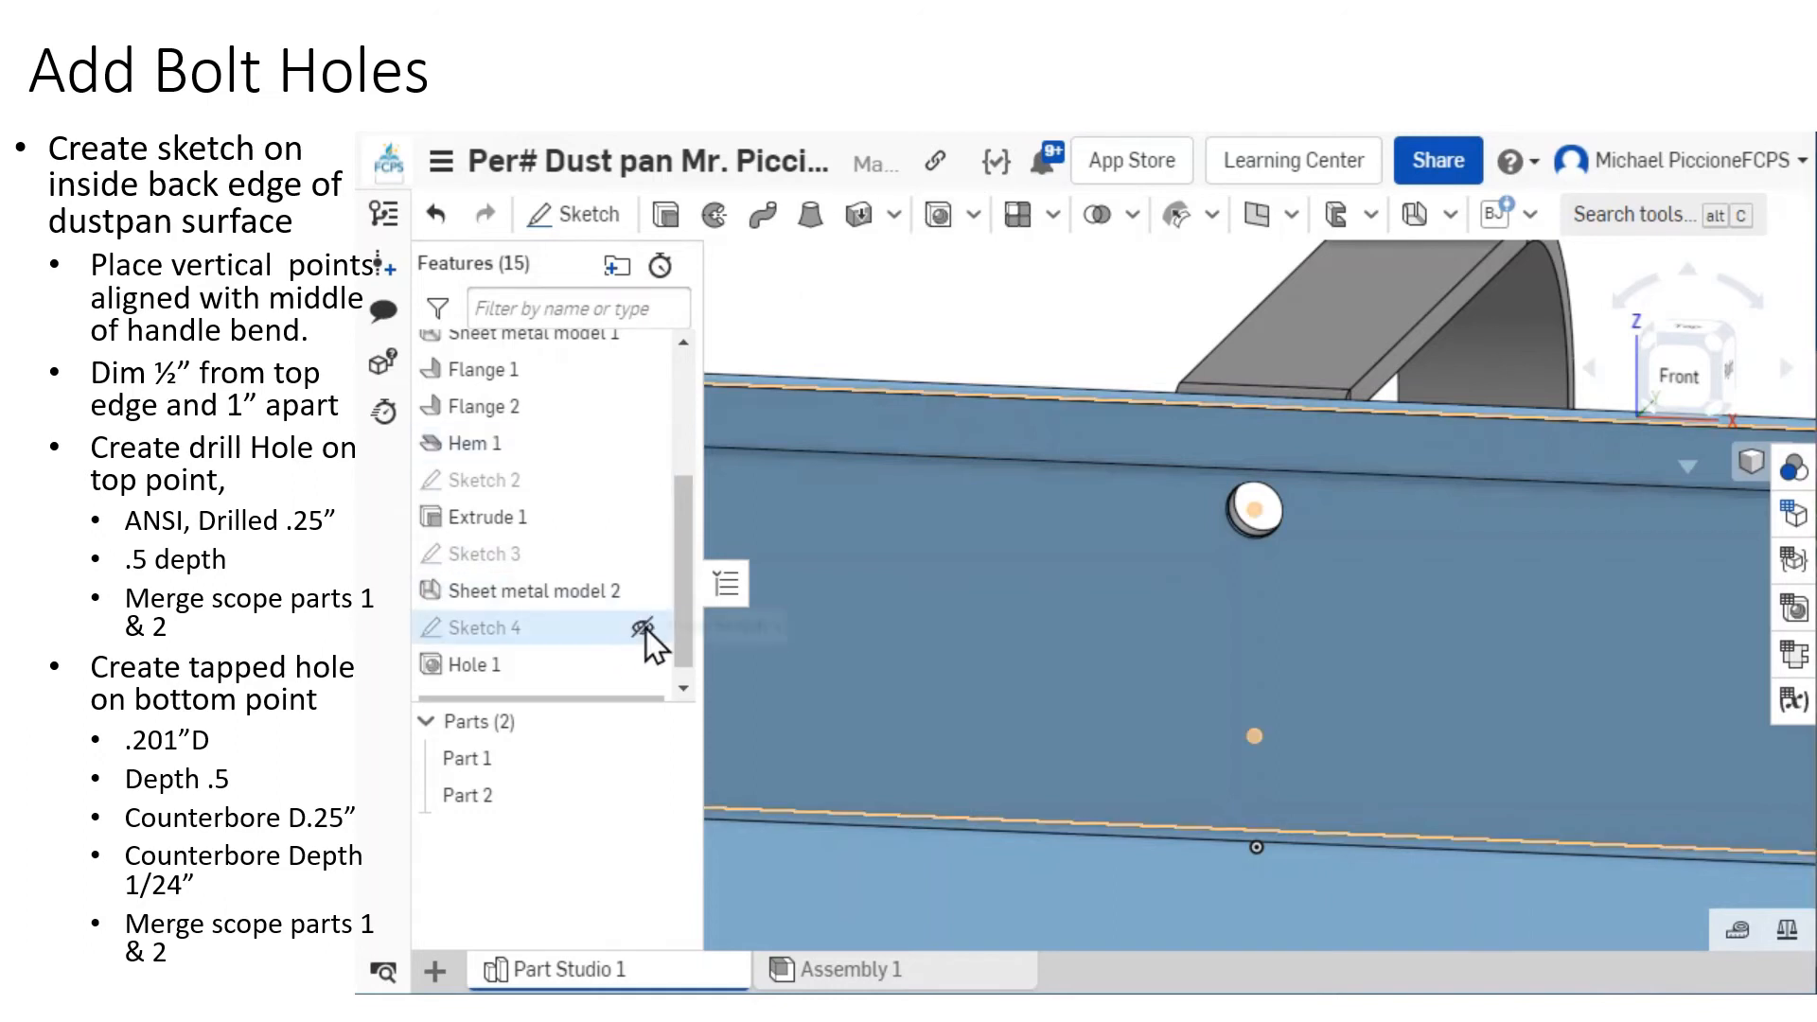
Show Sketch 4 and start a second hole on its lower point, using the Counterbore style.
{"action": "left_click", "coordinate": [642, 627]}
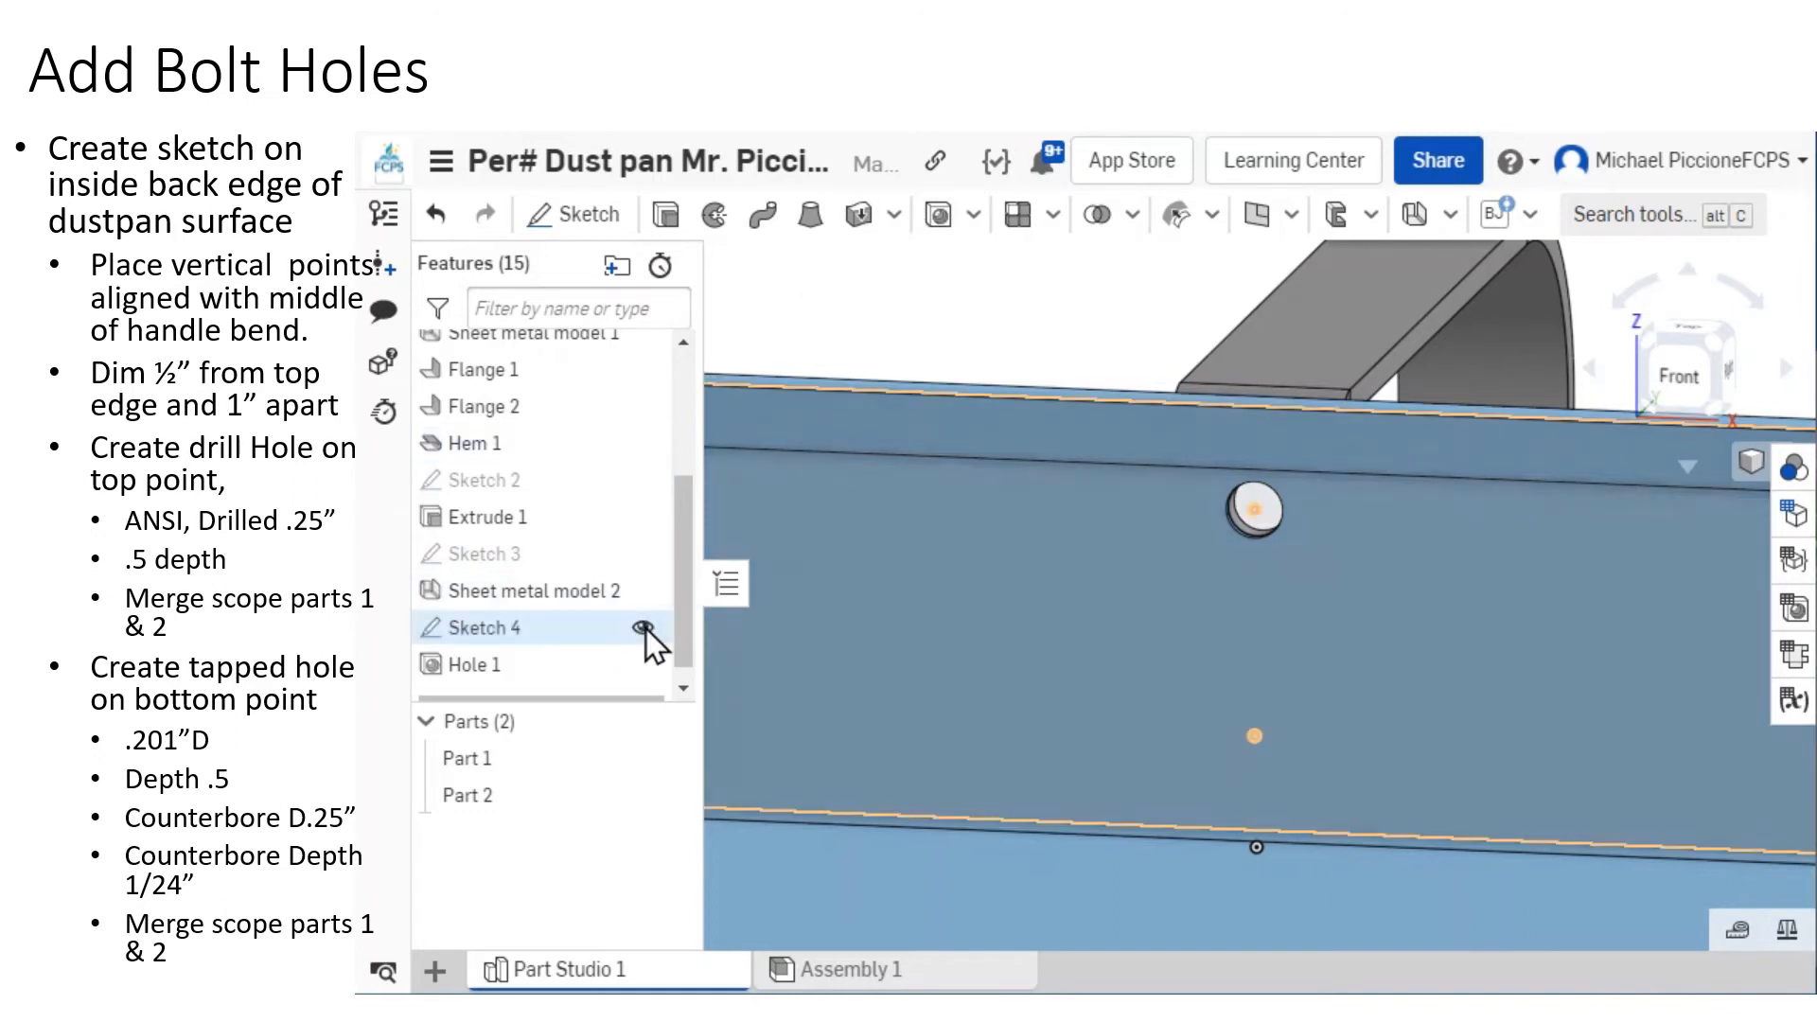
{"action": "left_click", "coordinate": [940, 217]}
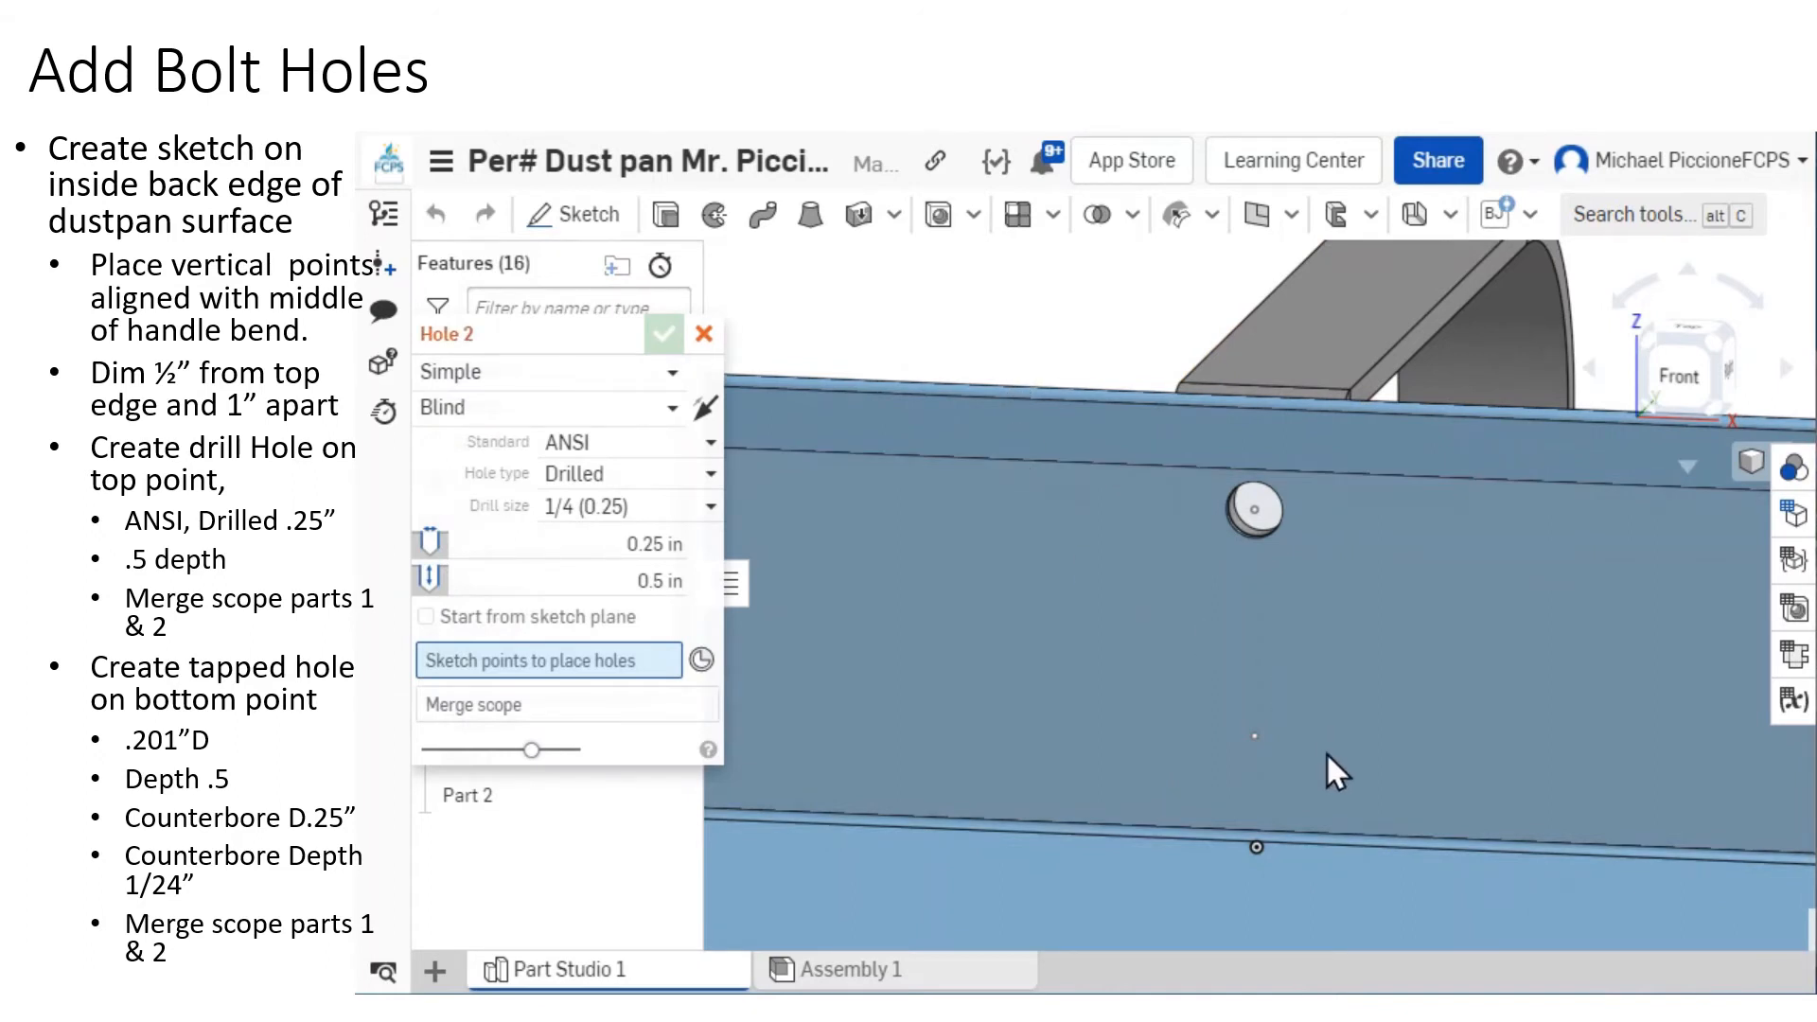
{"action": "left_click", "coordinate": [1253, 736]}
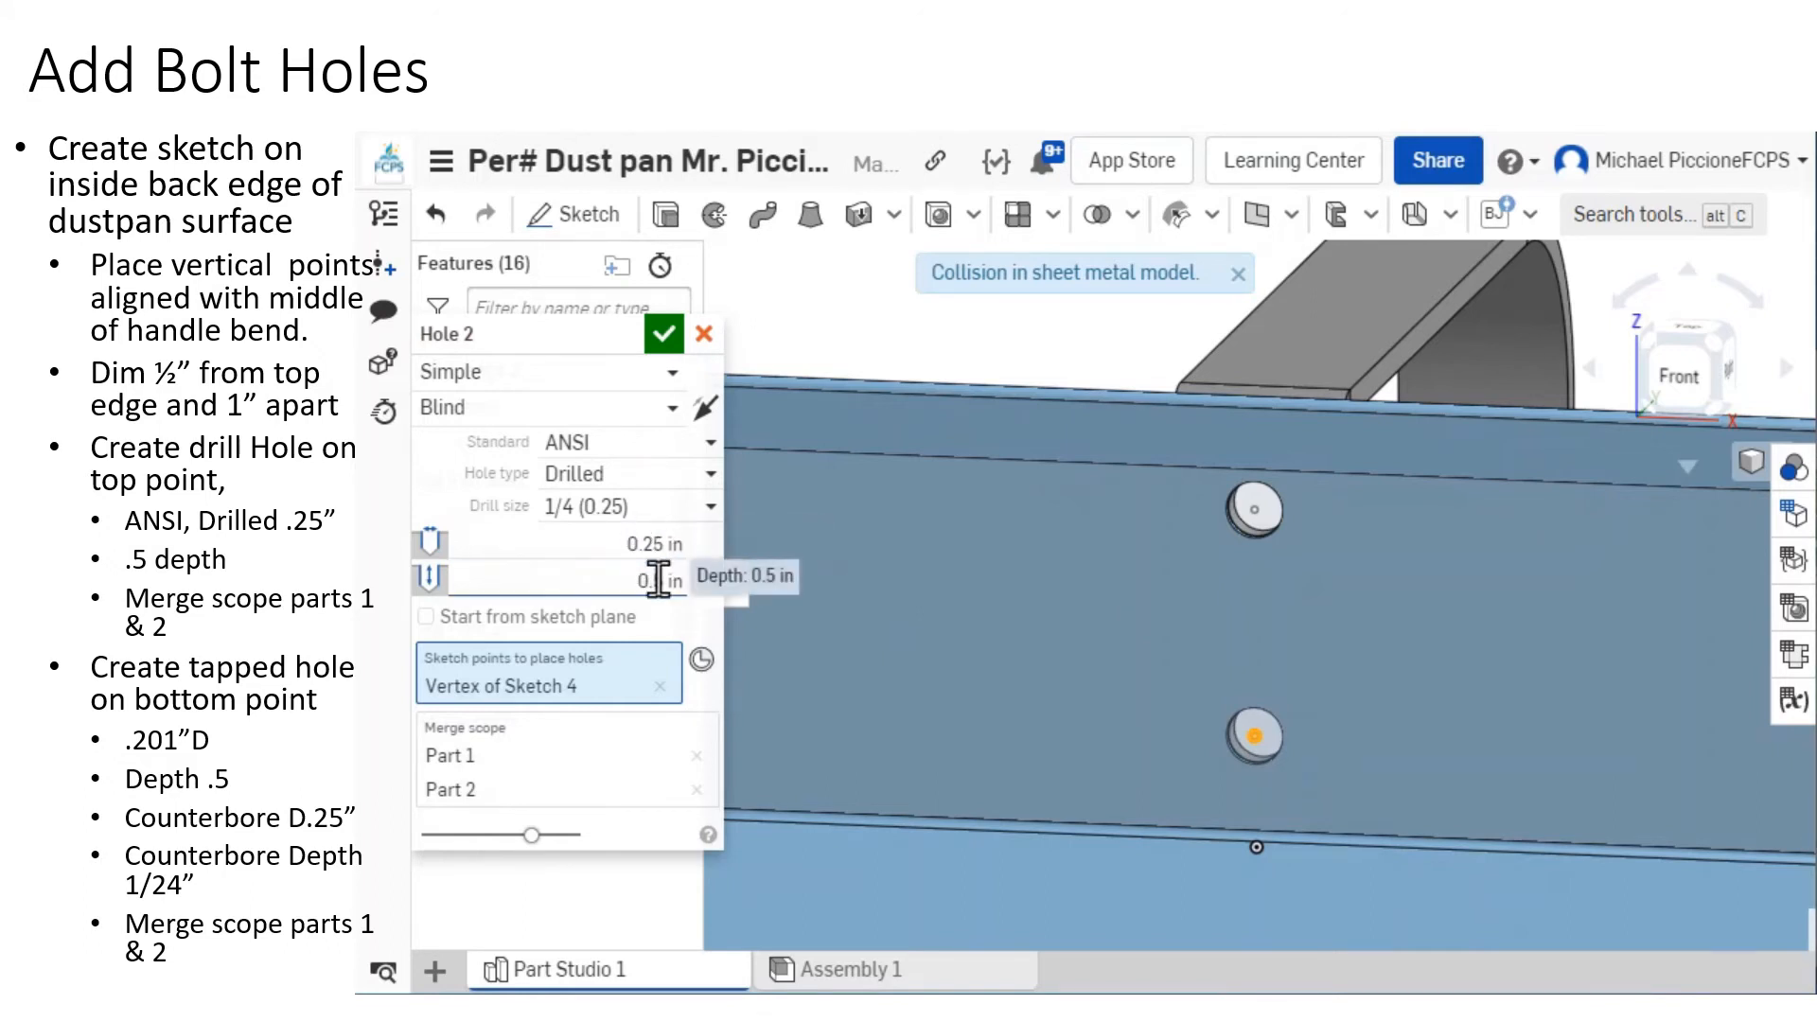
{"action": "left_click", "coordinate": [562, 371]}
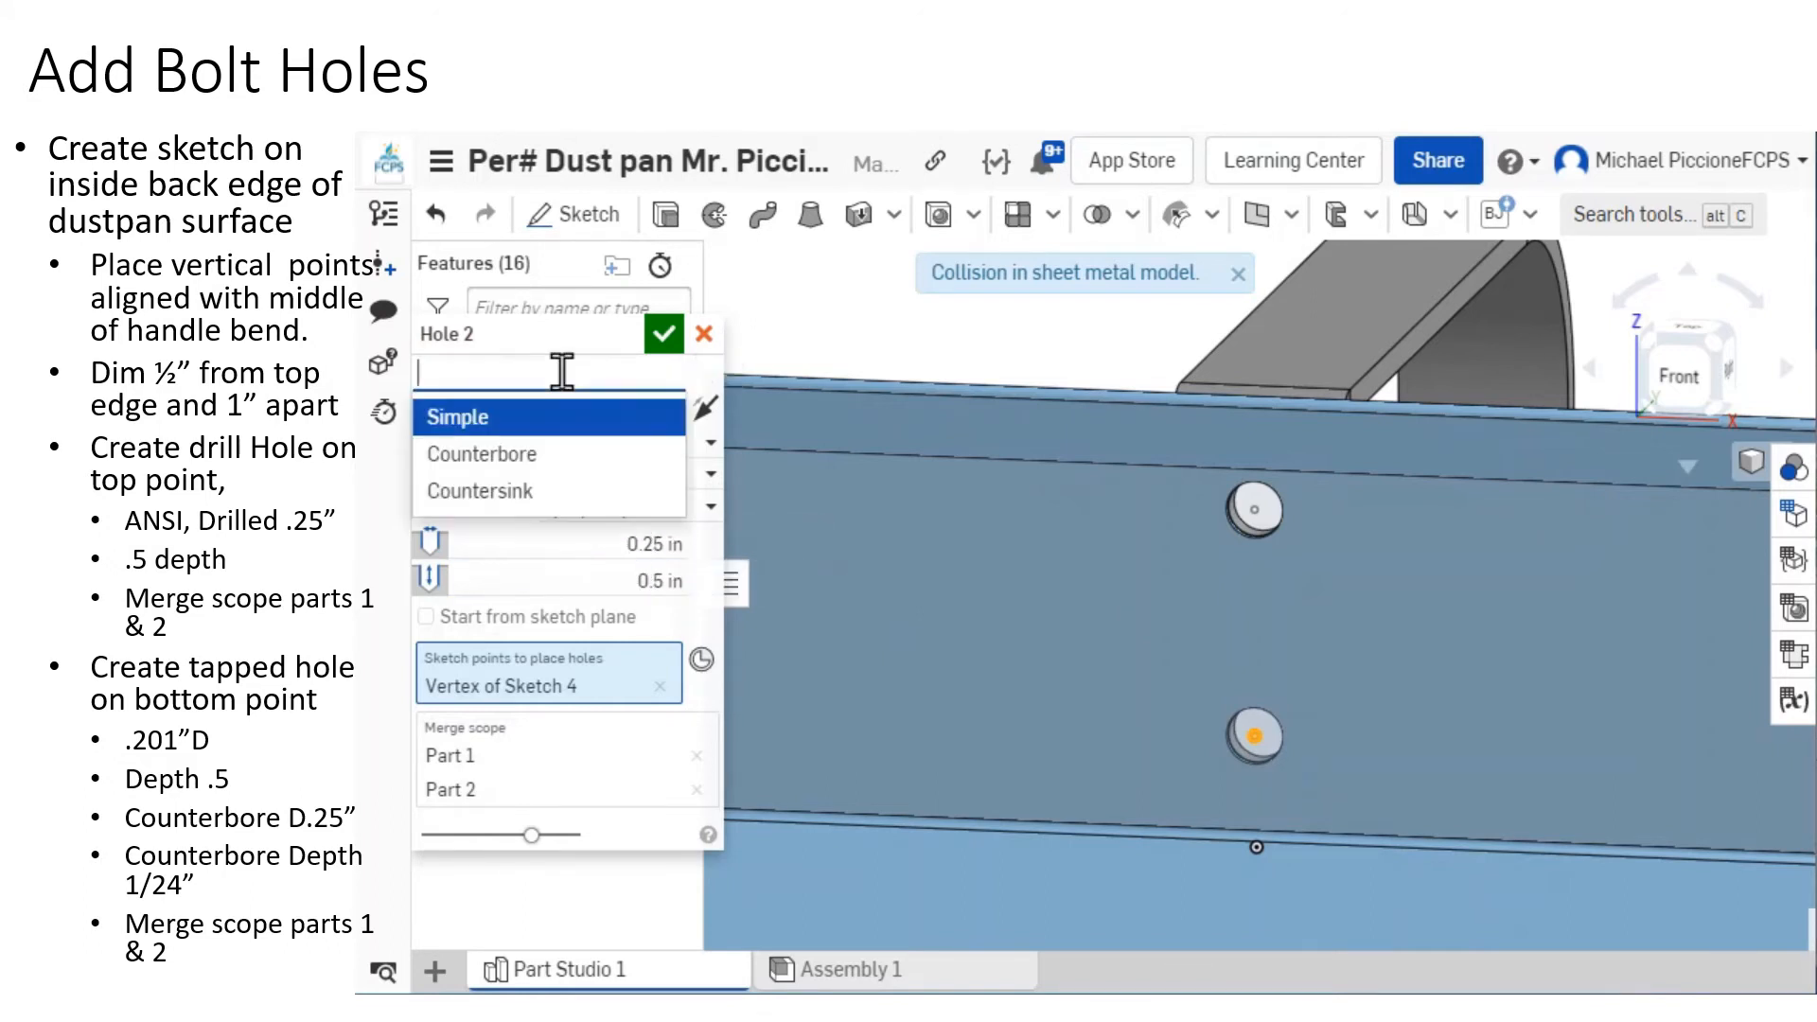
{"action": "left_click", "coordinate": [528, 457]}
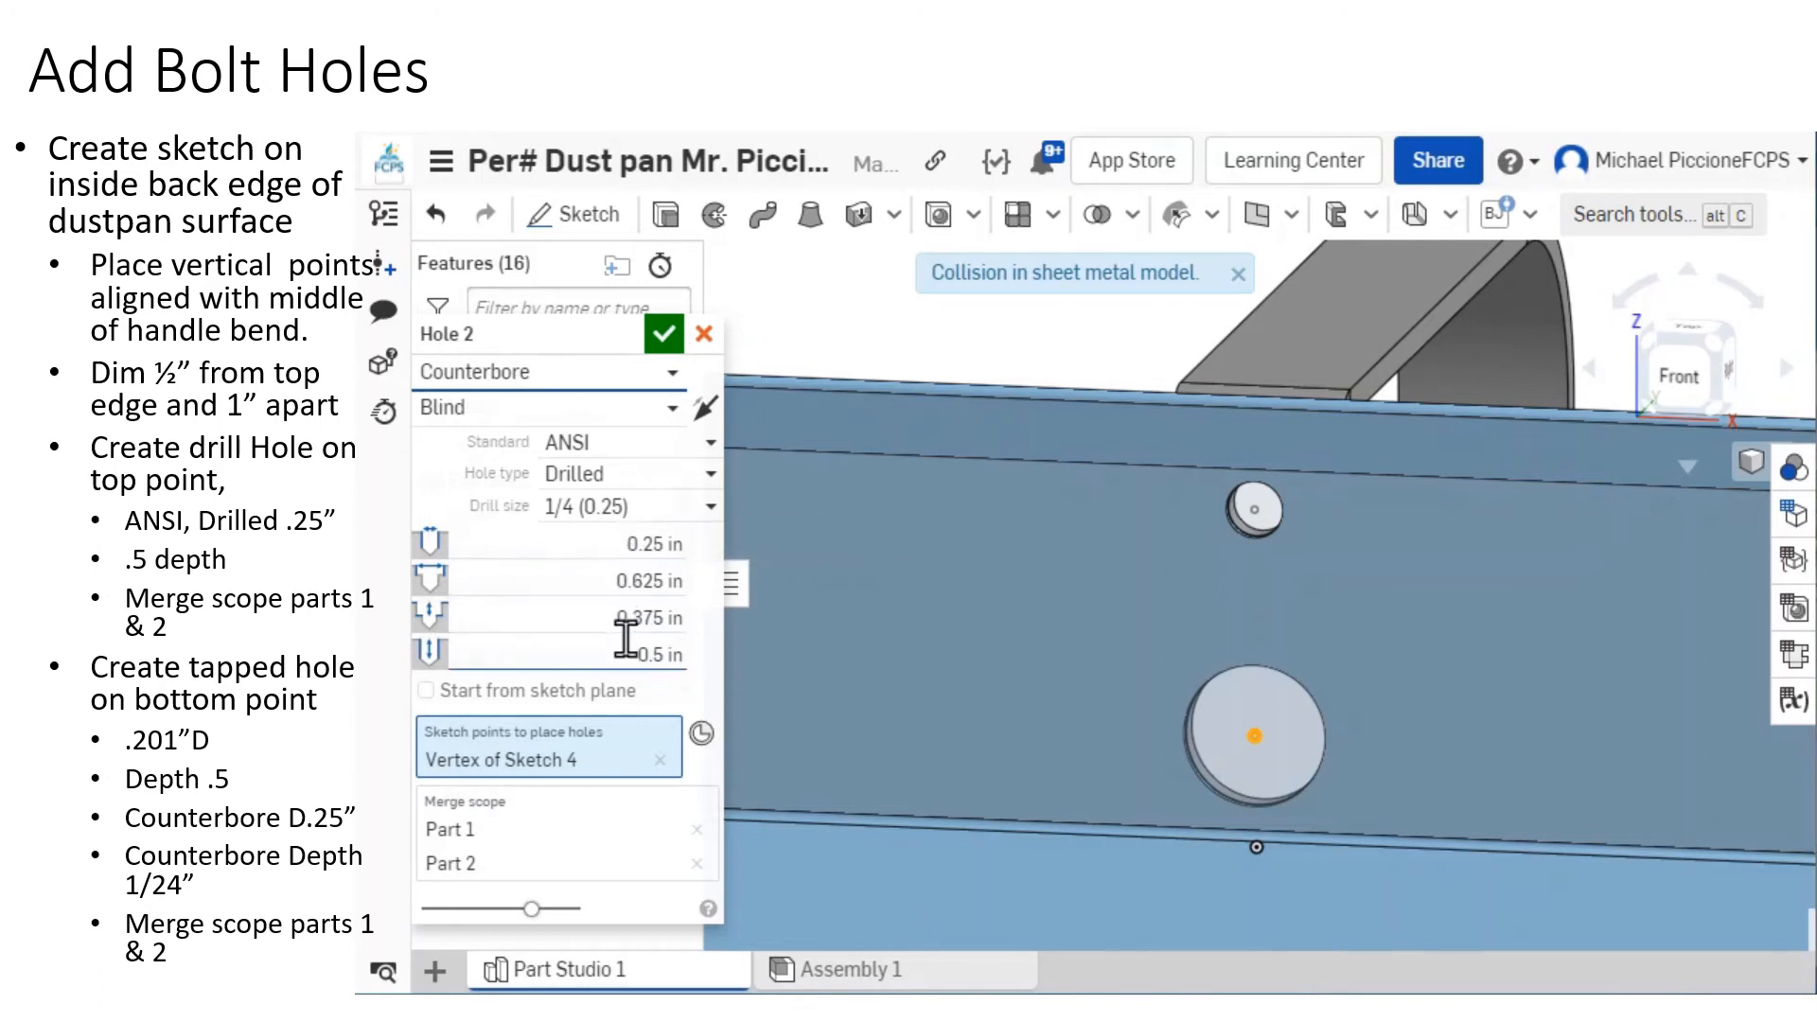
Set the lower hole's counterbore diameter to 0.25 in and its counterbore depth to 1/24 in.
{"action": "left_click", "coordinate": [617, 575]}
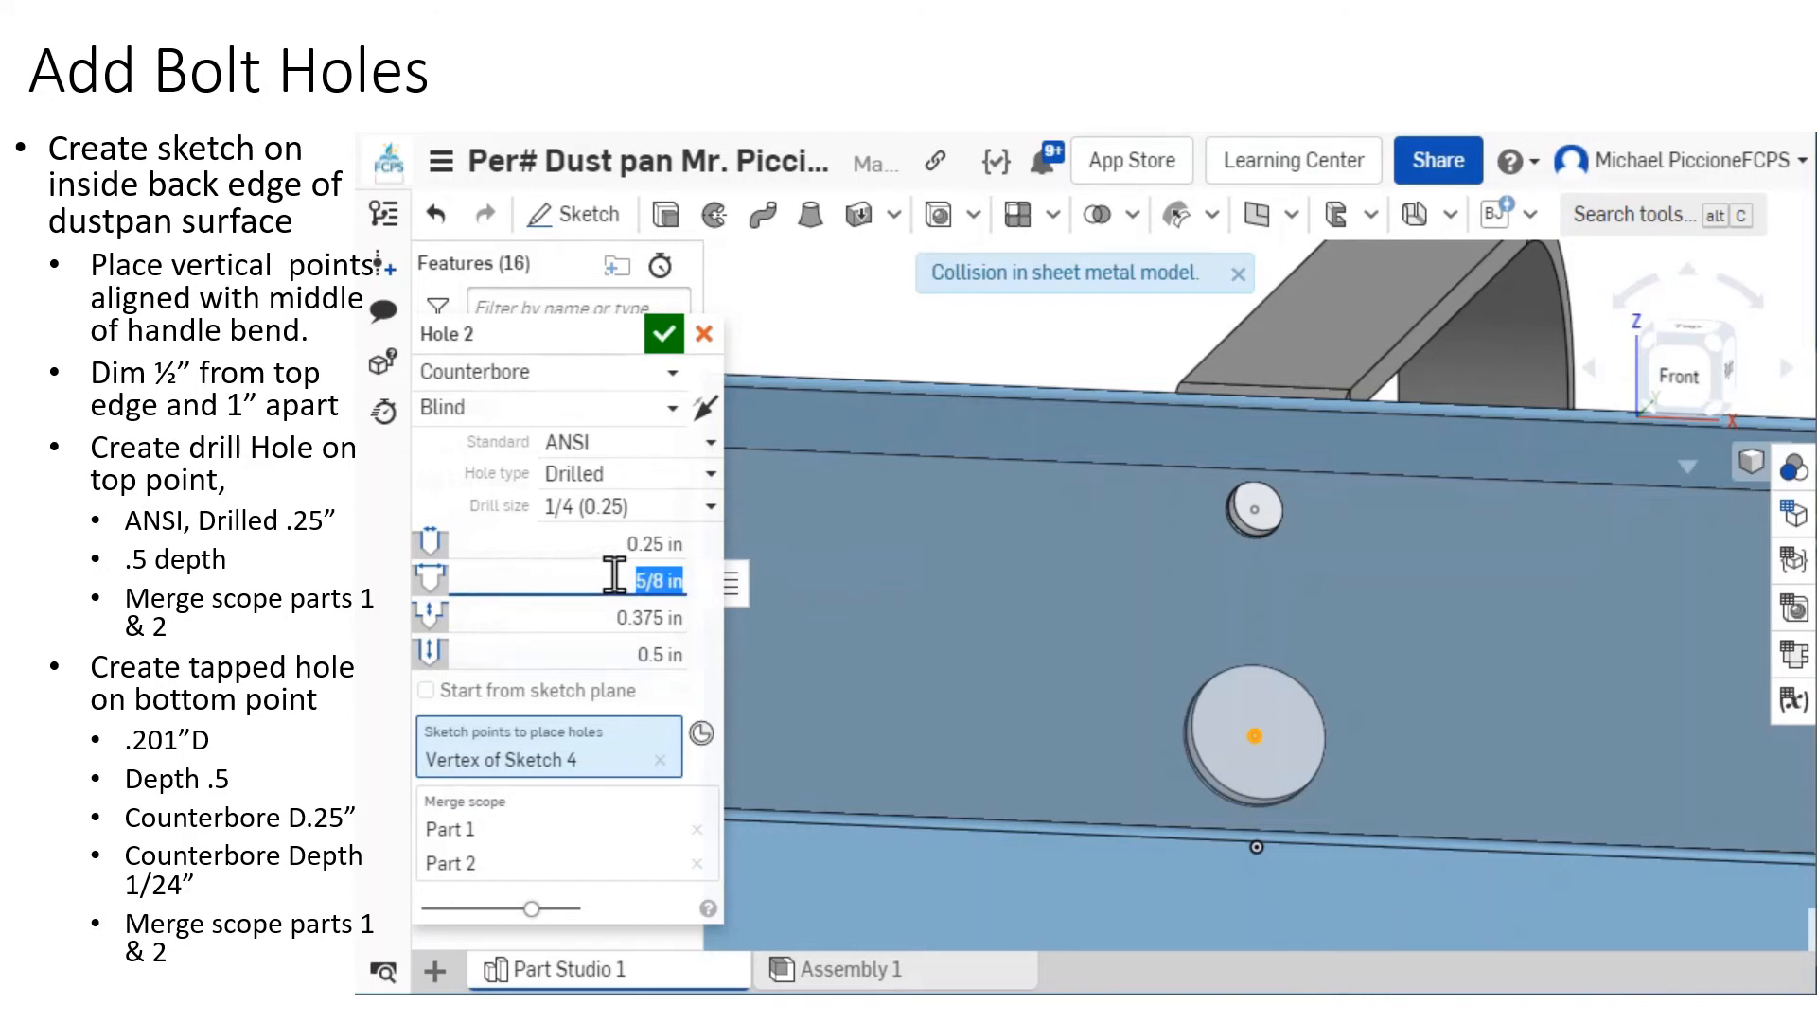
{"action": "key", "text": "BackSpace"}
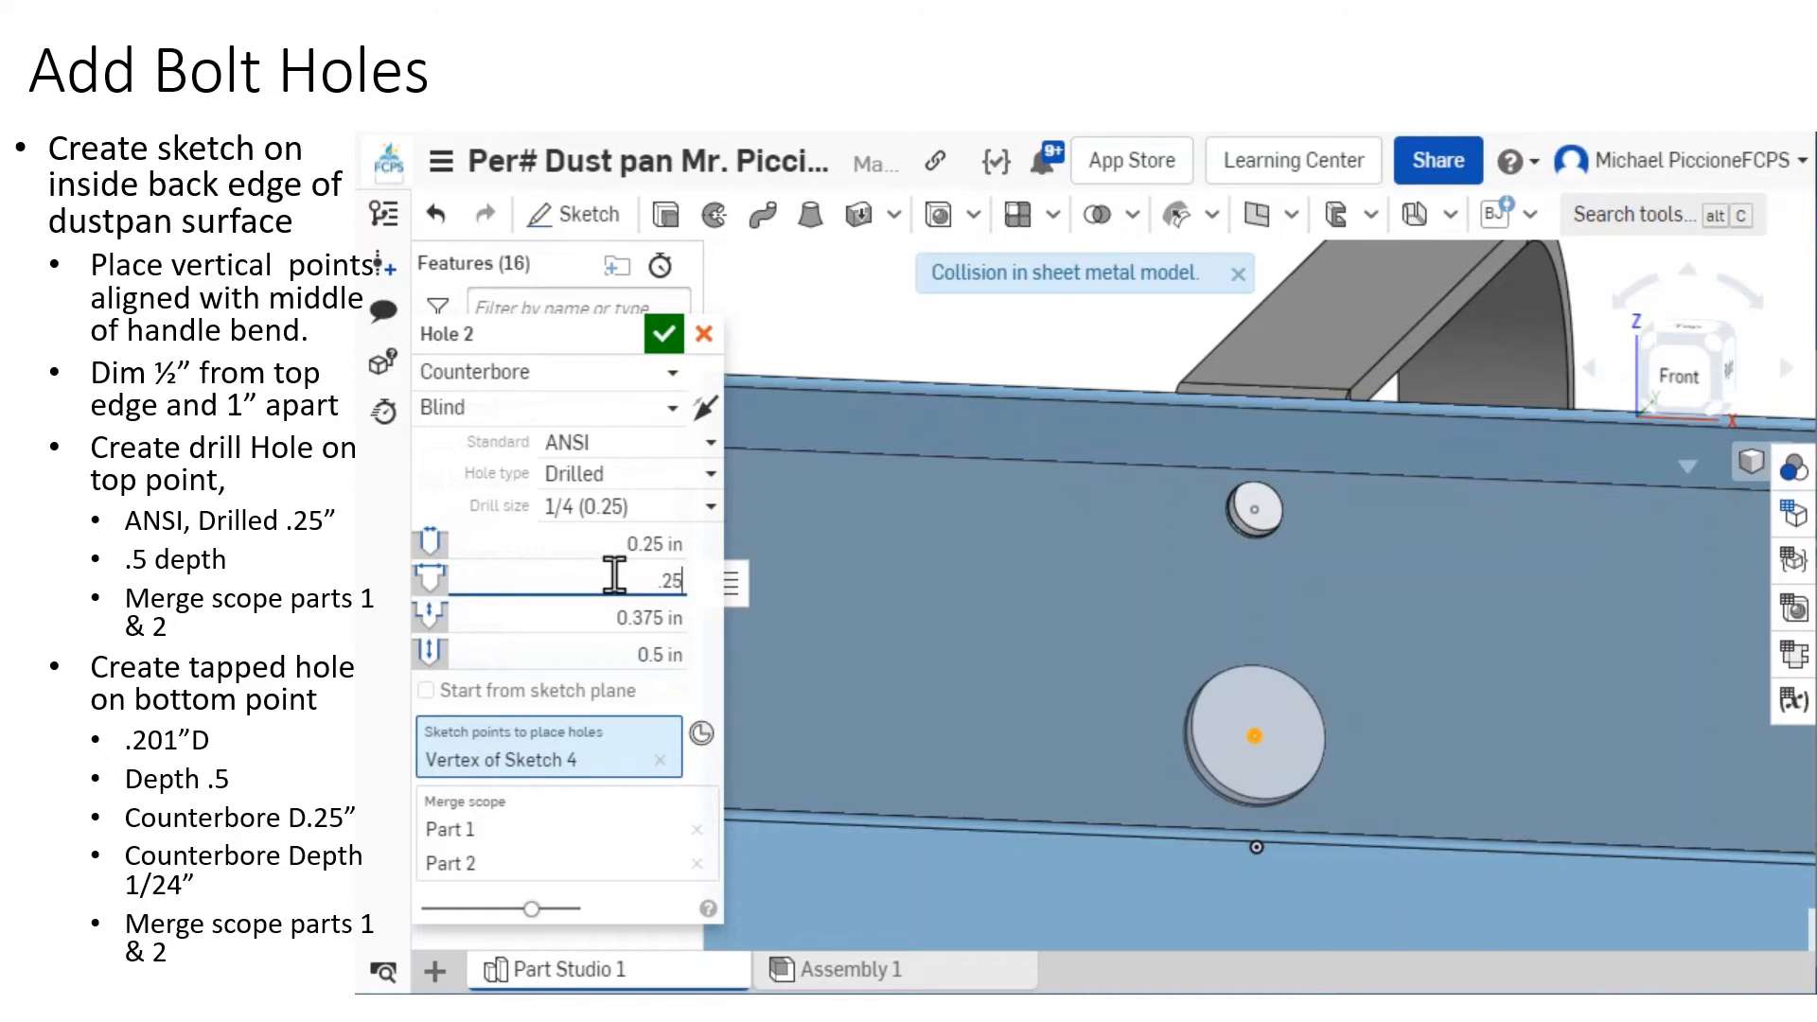
{"action": "left_click", "coordinate": [626, 615]}
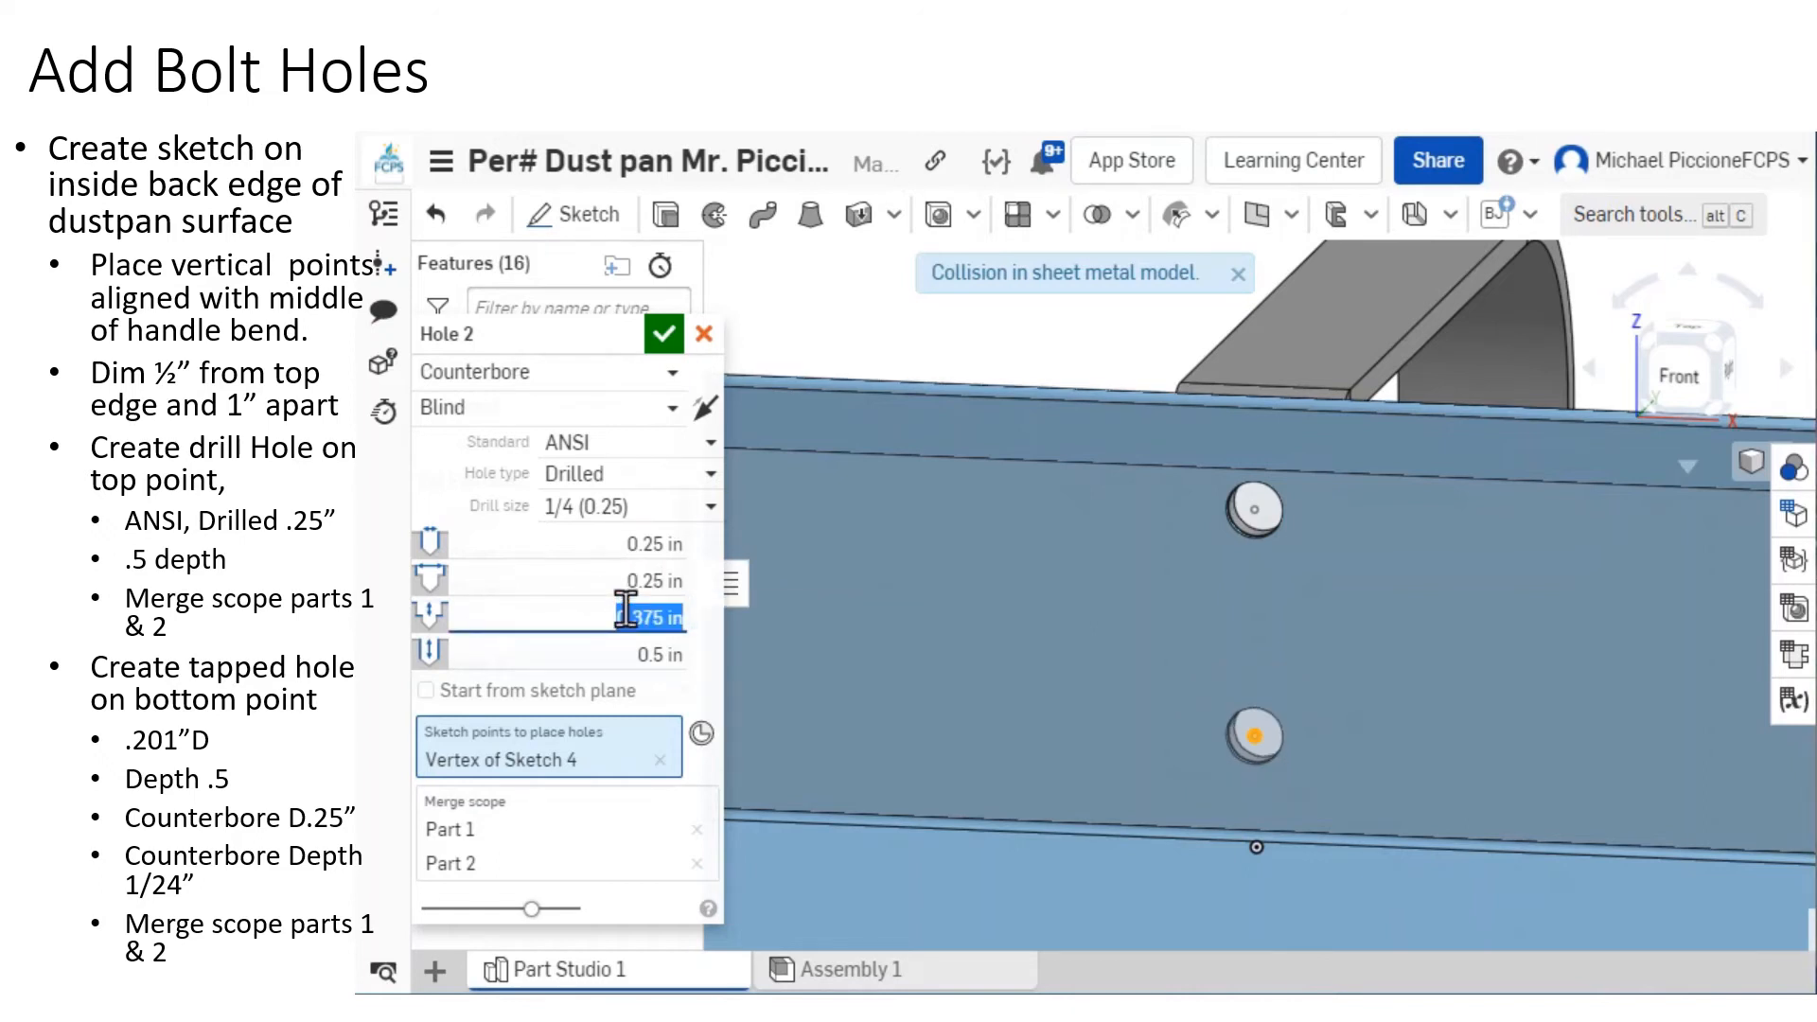
{"action": "type", "text": "1/24"}
Change the lower hole's type to Tapped with size 1/4.
{"action": "left_click", "coordinate": [641, 476]}
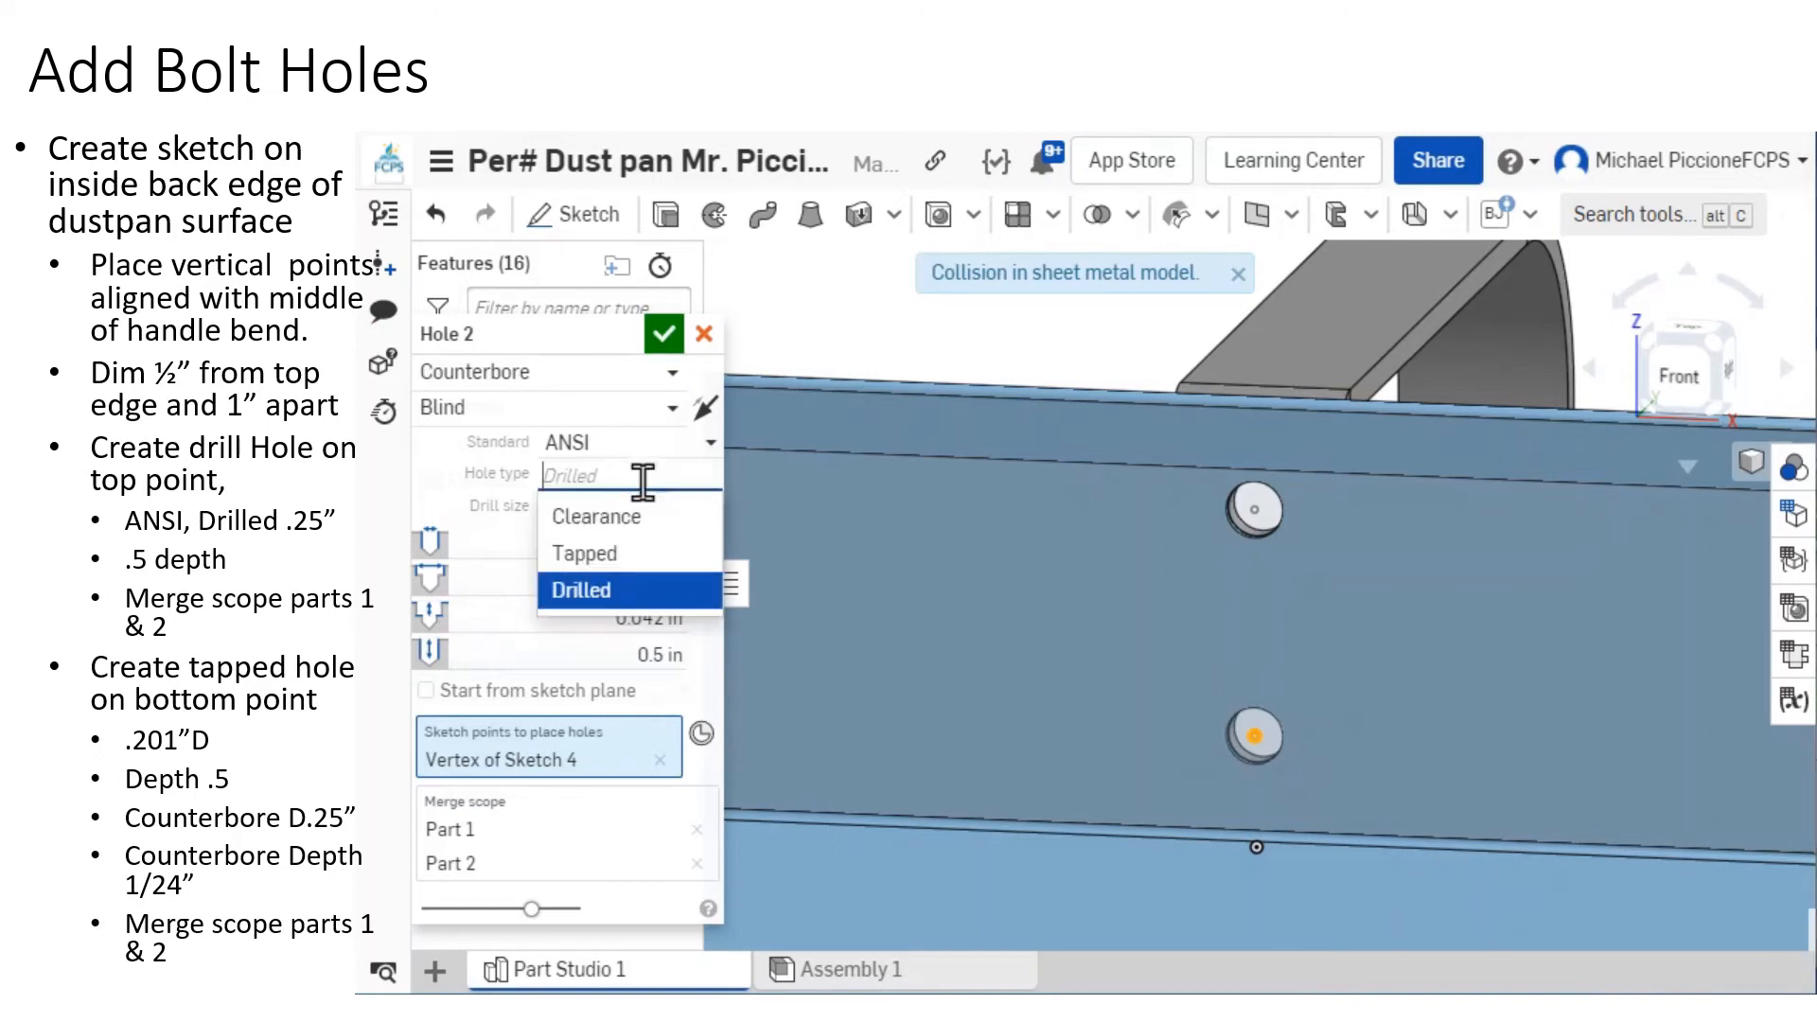
{"action": "left_click", "coordinate": [629, 555]}
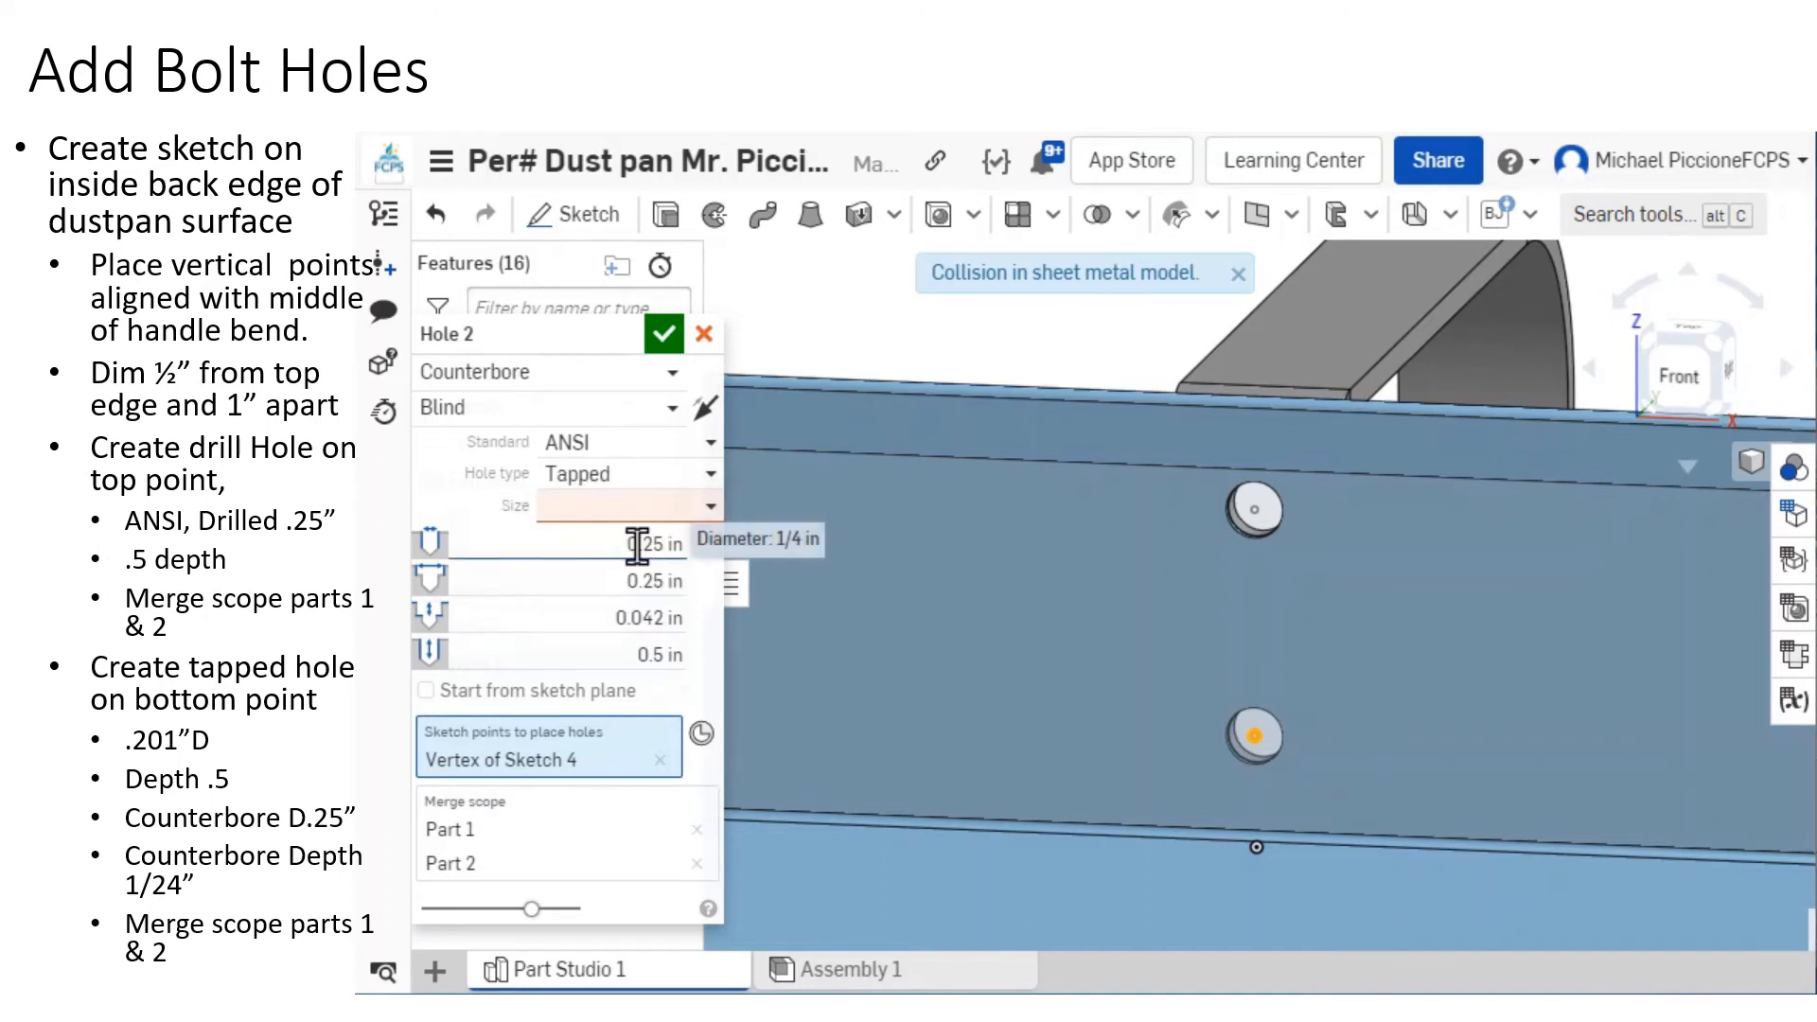
{"action": "left_click", "coordinate": [596, 511]}
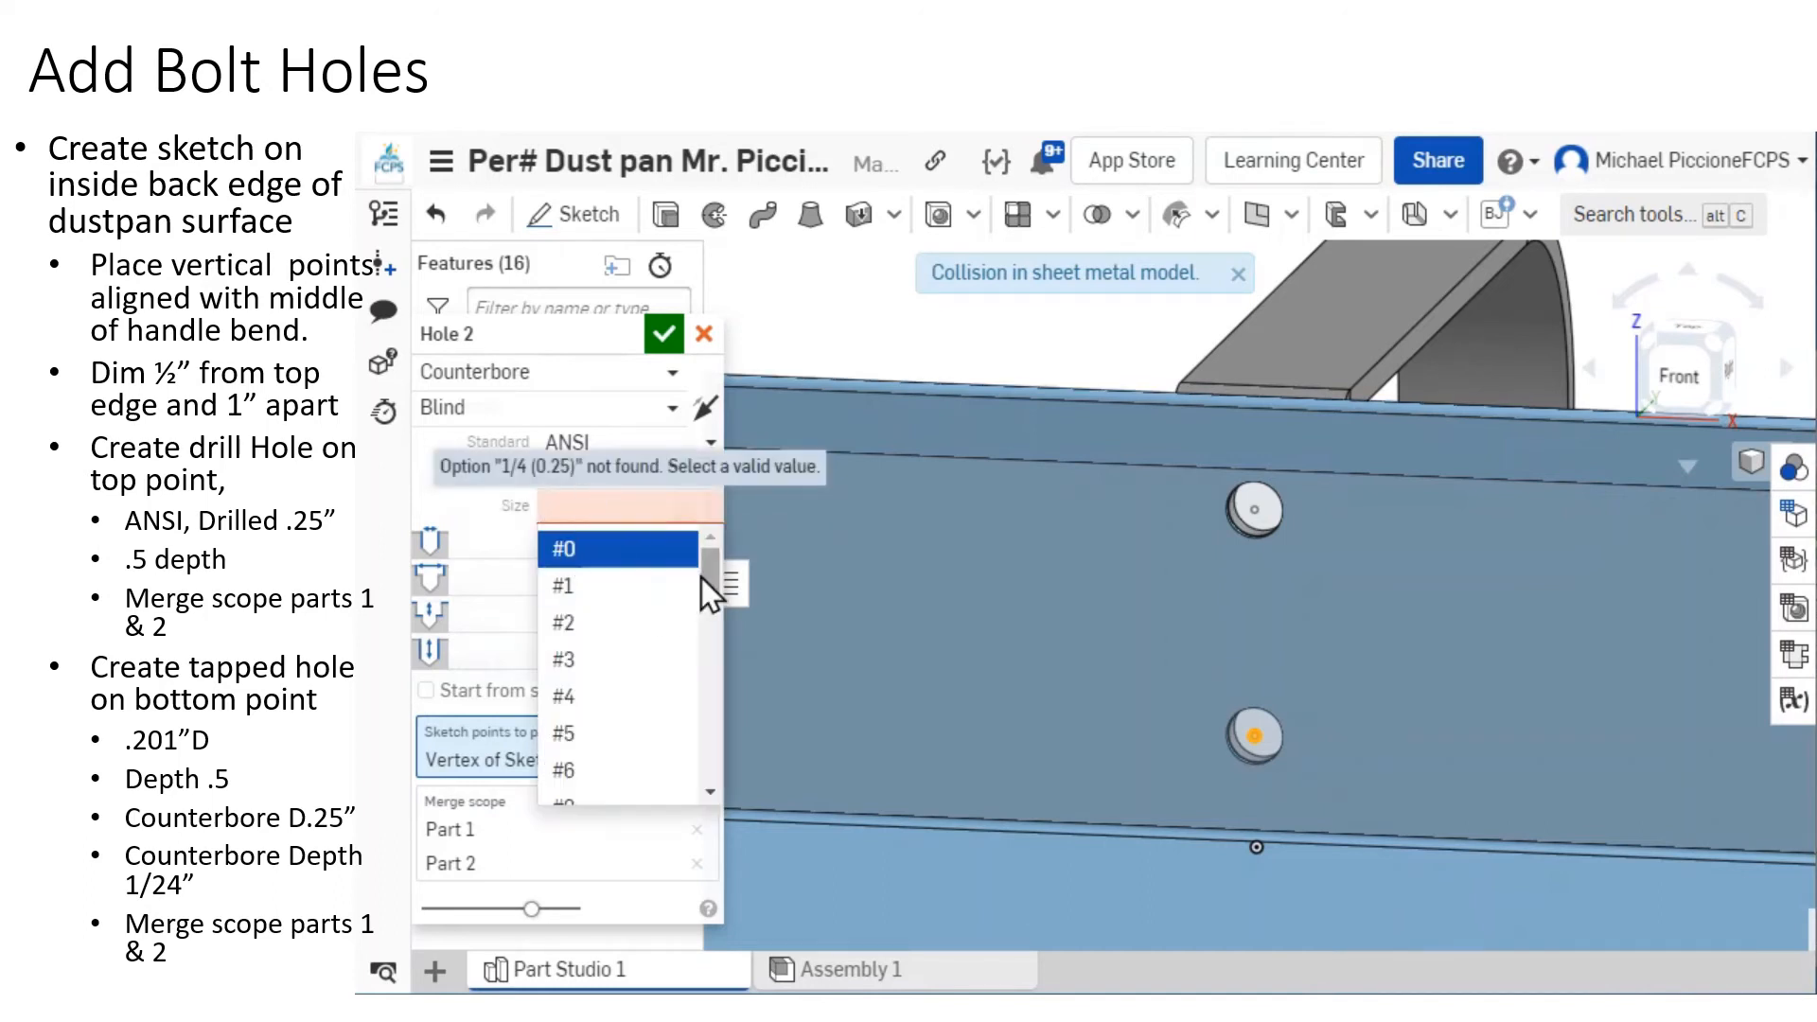
{"action": "left_click_drag", "start_coordinate": [702, 575], "coordinate": [684, 642]}
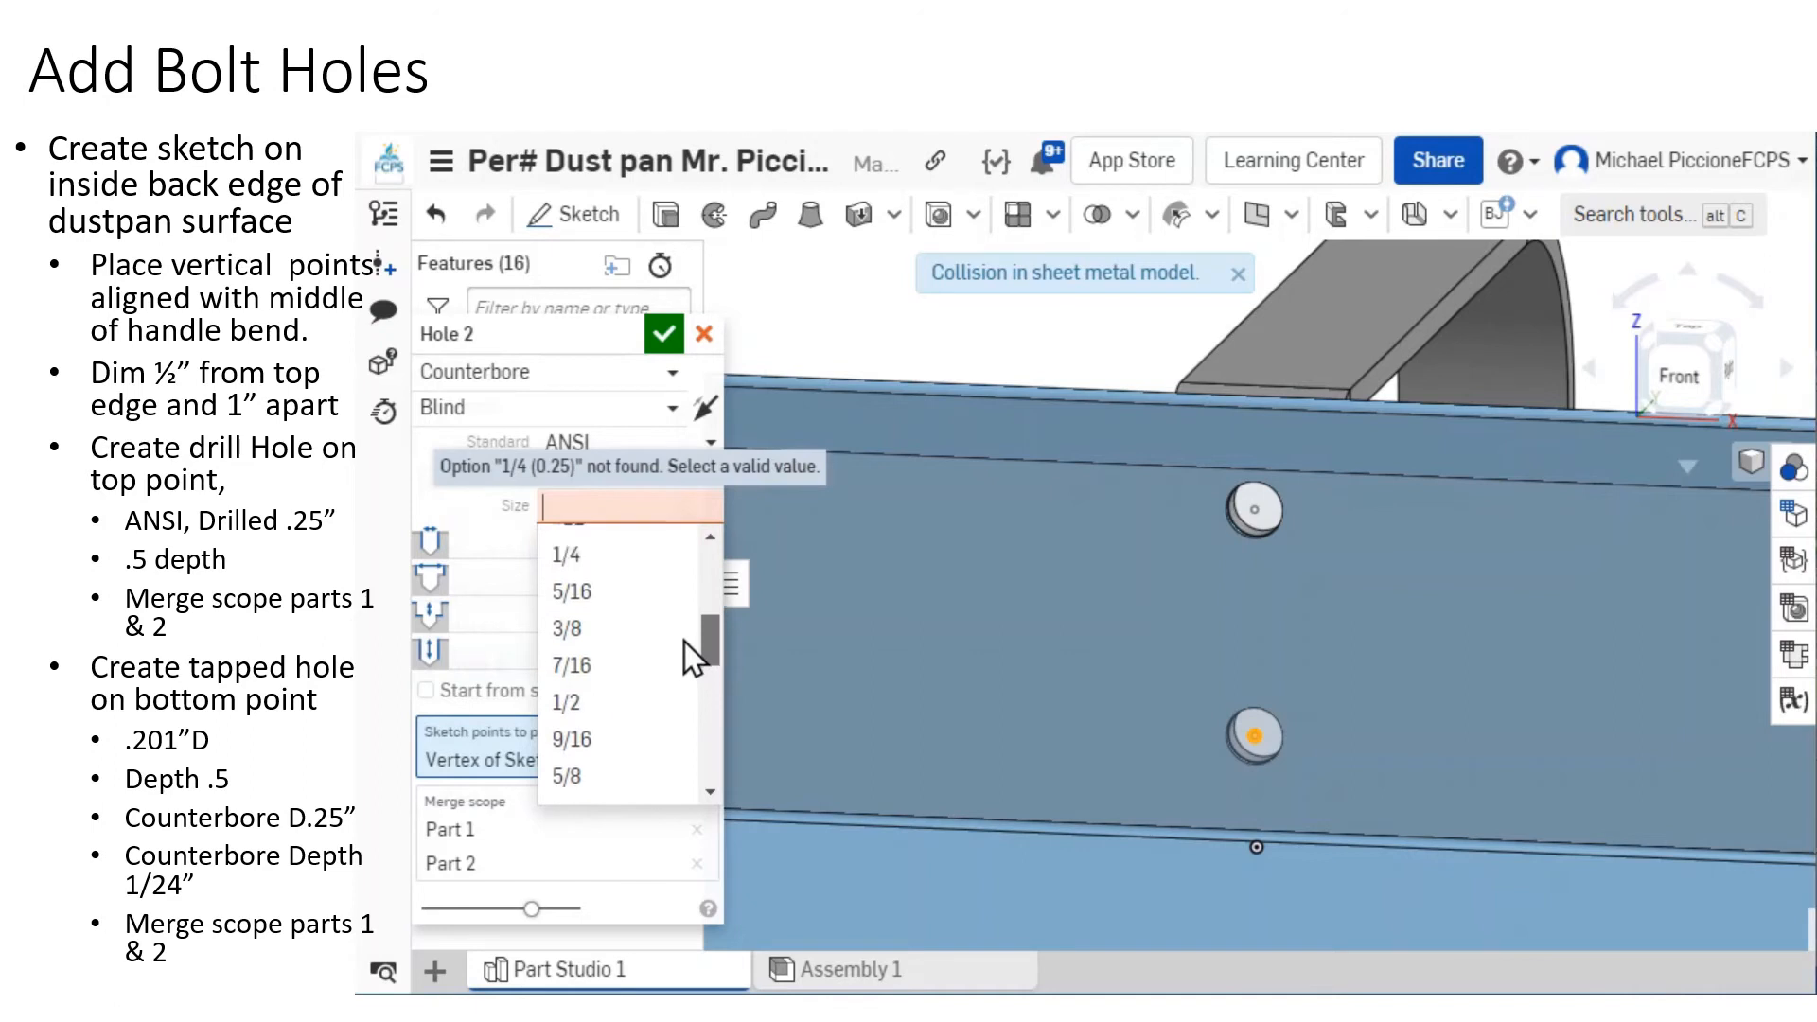
{"action": "scroll", "coordinate": [684, 641], "scroll_direction": "up", "scroll_amount": 1}
{"action": "left_click", "coordinate": [691, 617]}
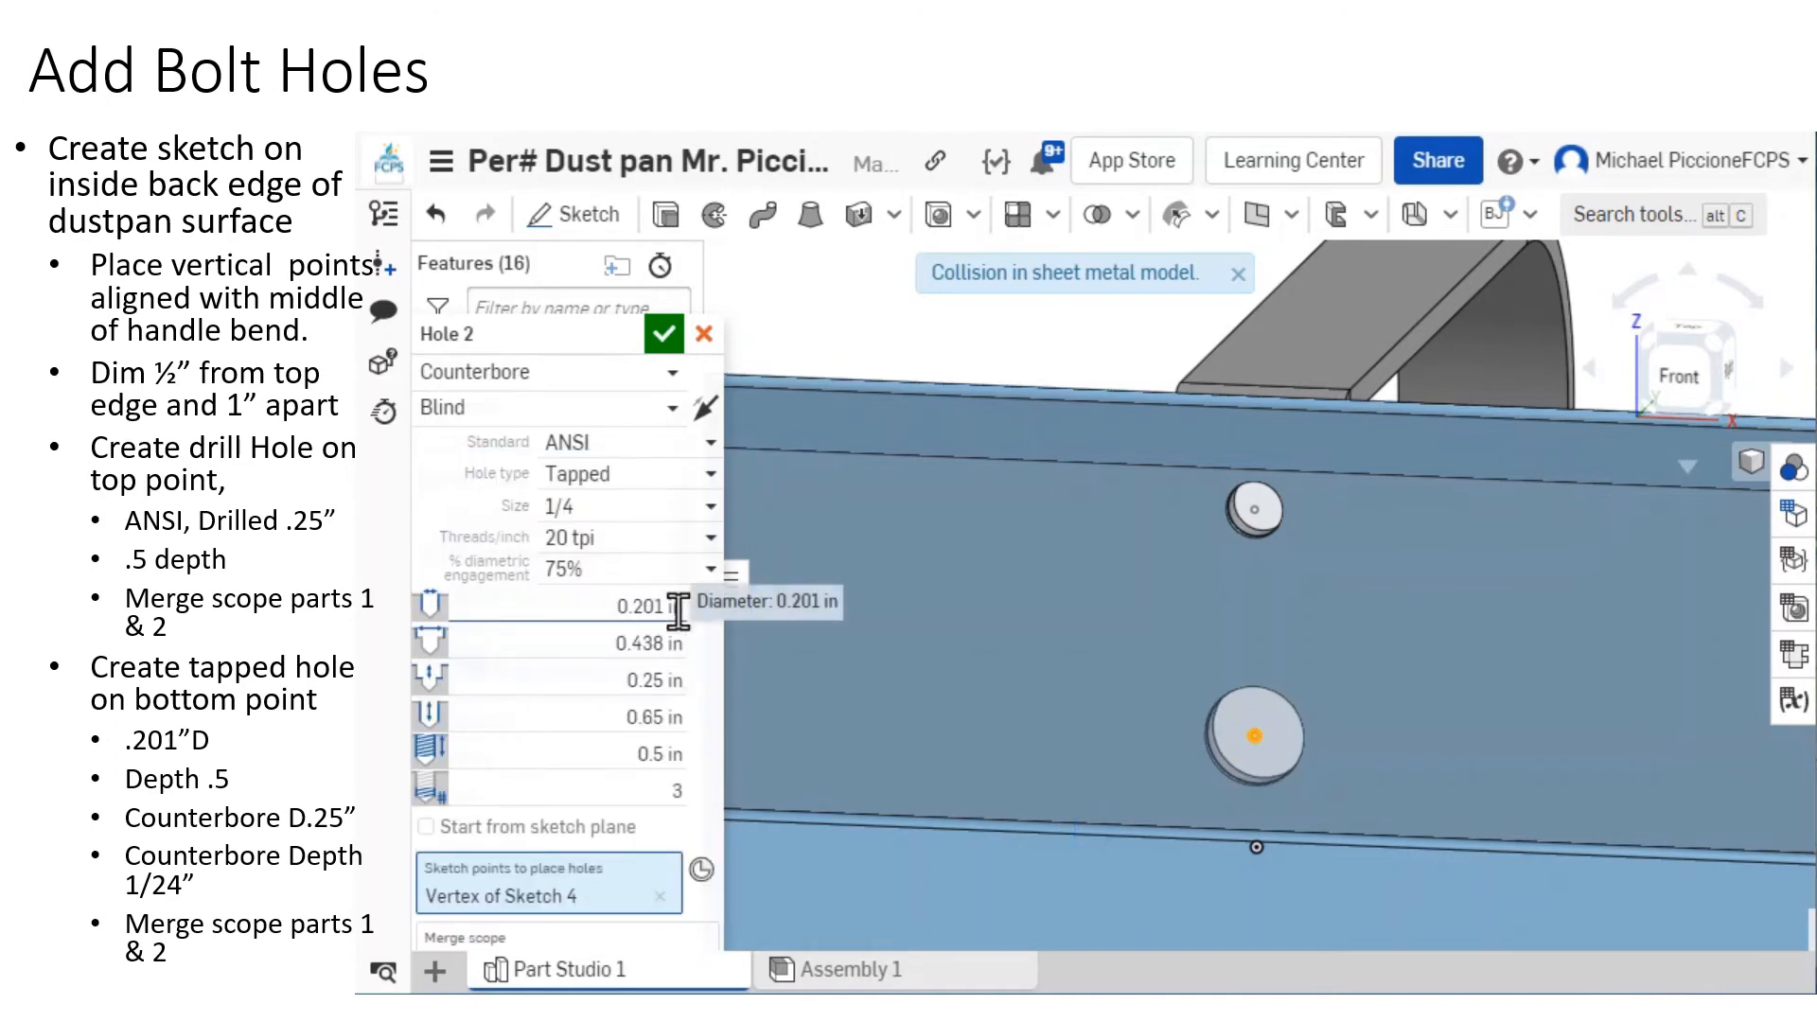
Set the counterbore diameter of the lower hole to 0.25 in.
{"action": "left_click", "coordinate": [677, 642]}
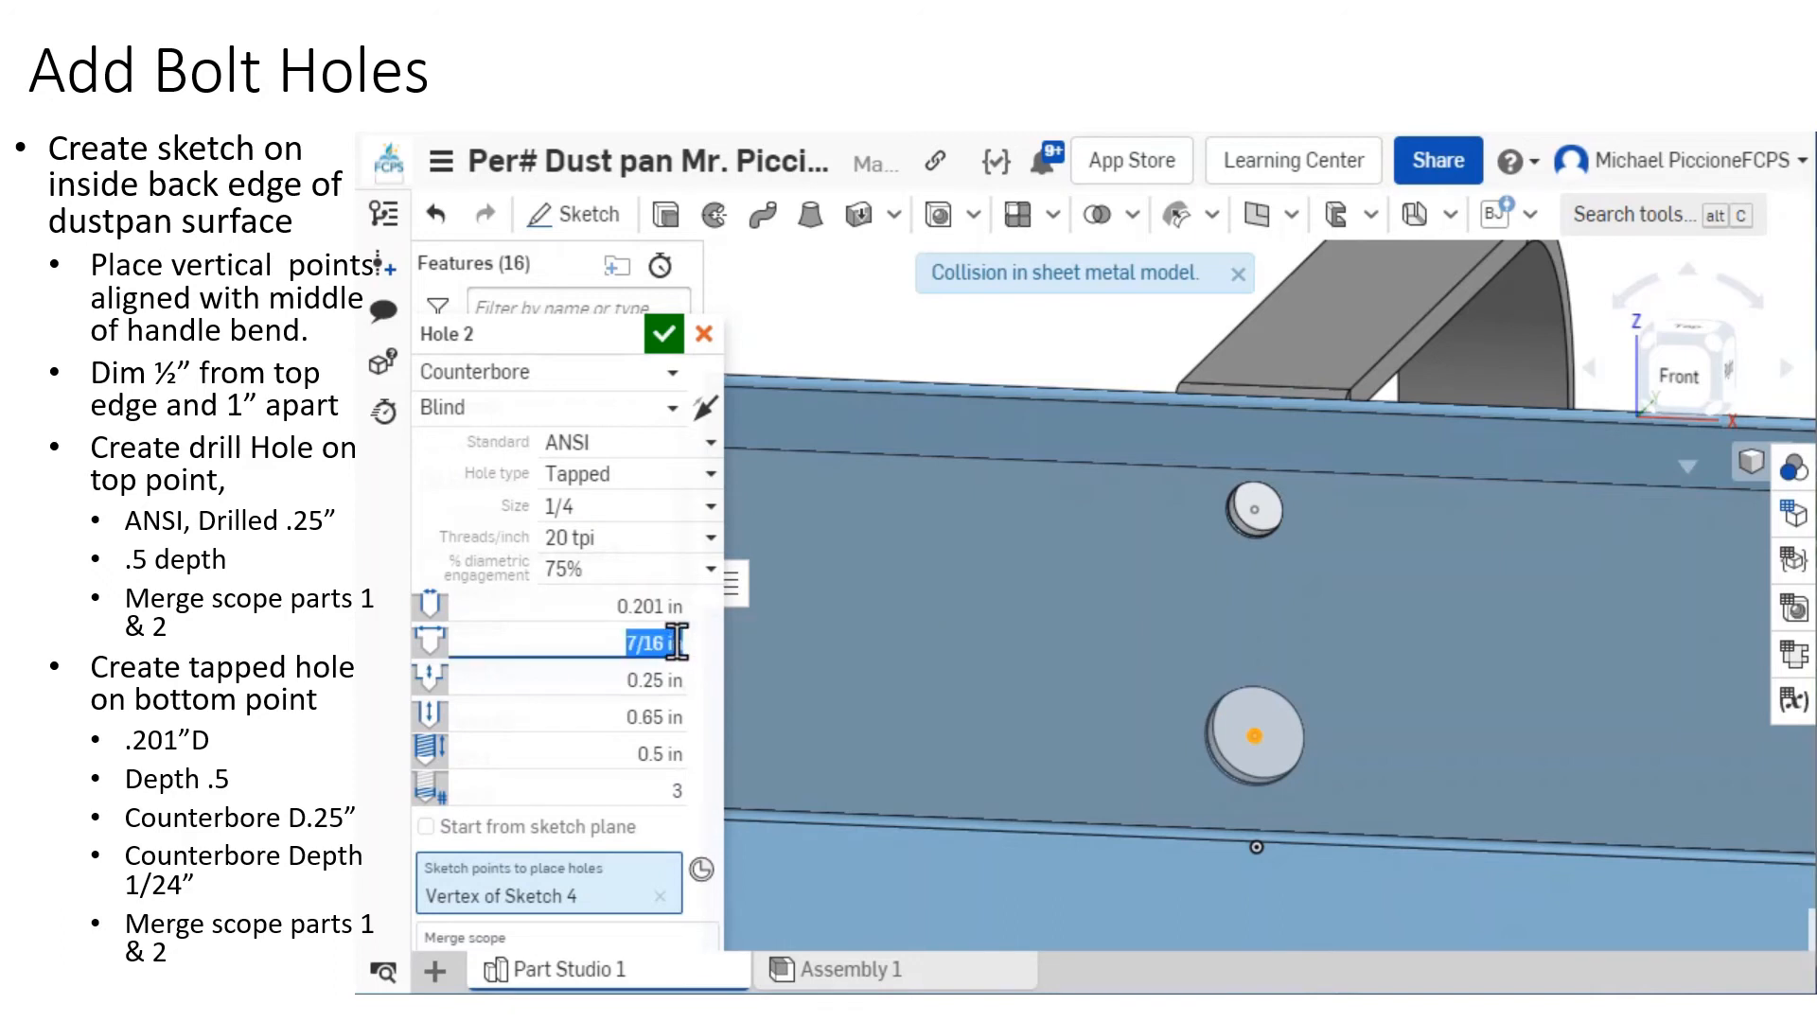
{"action": "key", "text": "BackSpace"}
{"action": "type", "text": ".25"}
{"action": "key", "text": "Tab"}
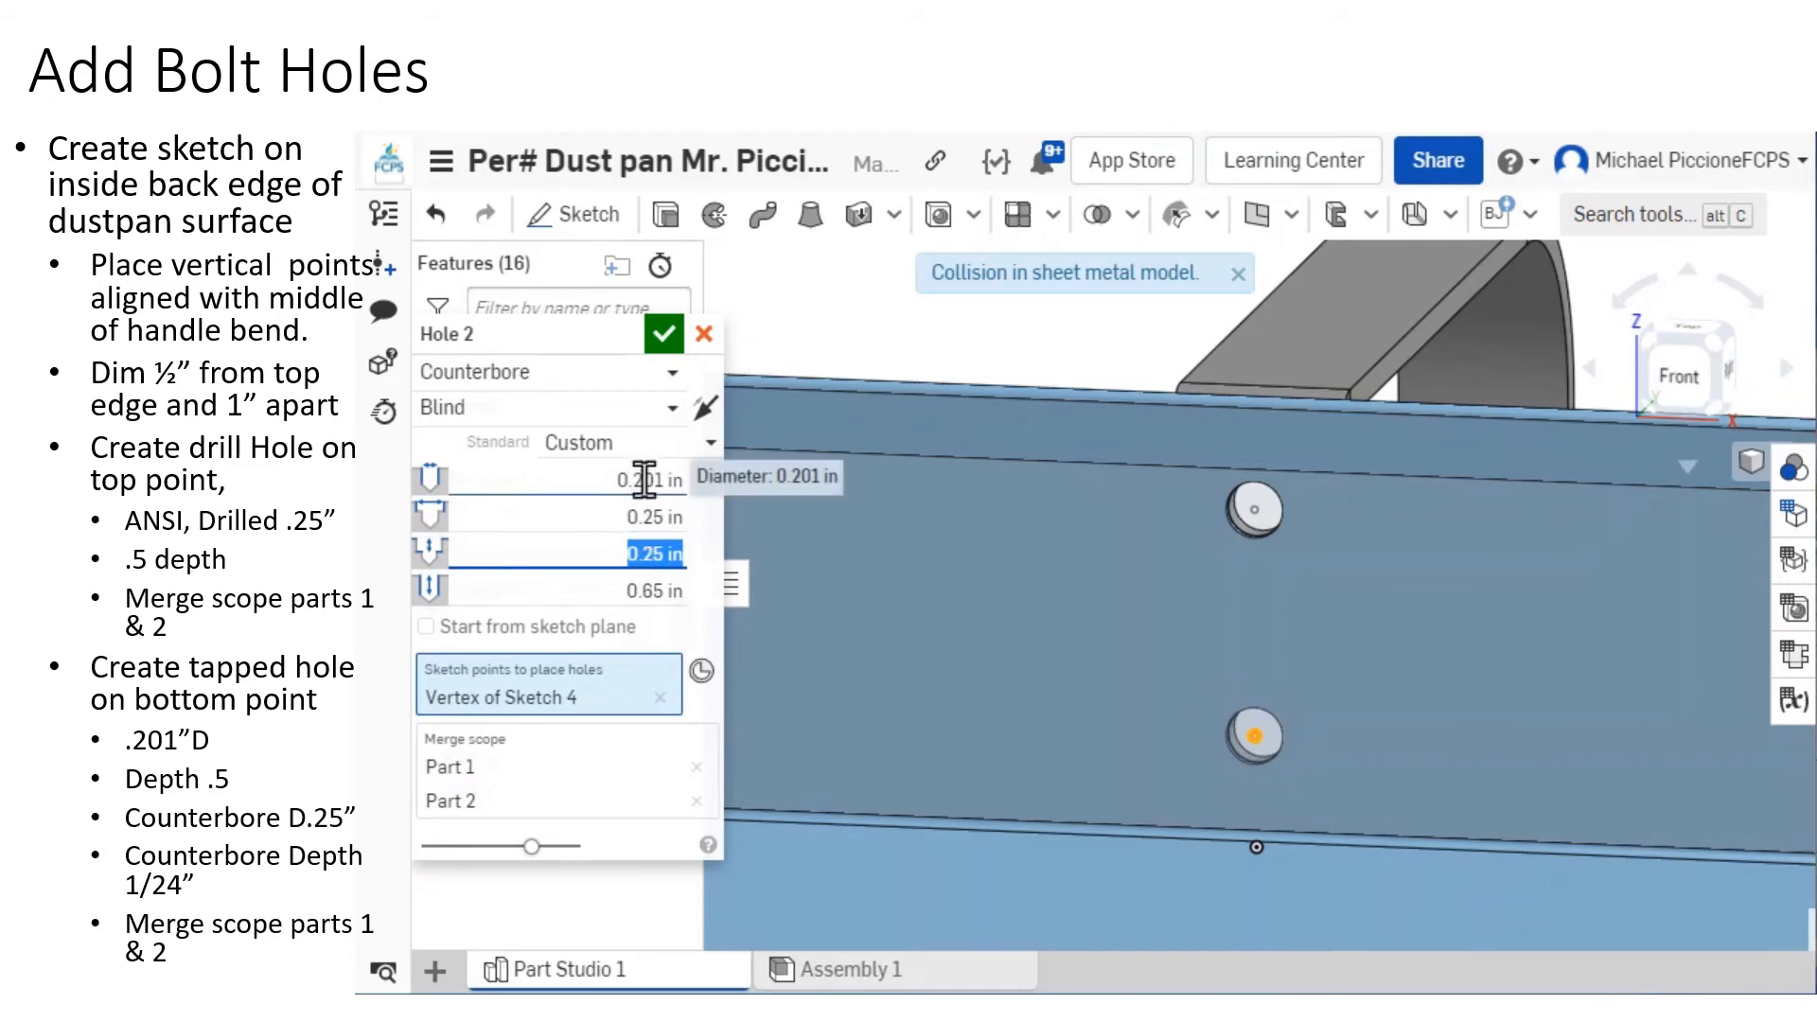
Set the total depth of the lower counterbored hole to 0.5 in.
{"action": "left_click", "coordinate": [613, 589]}
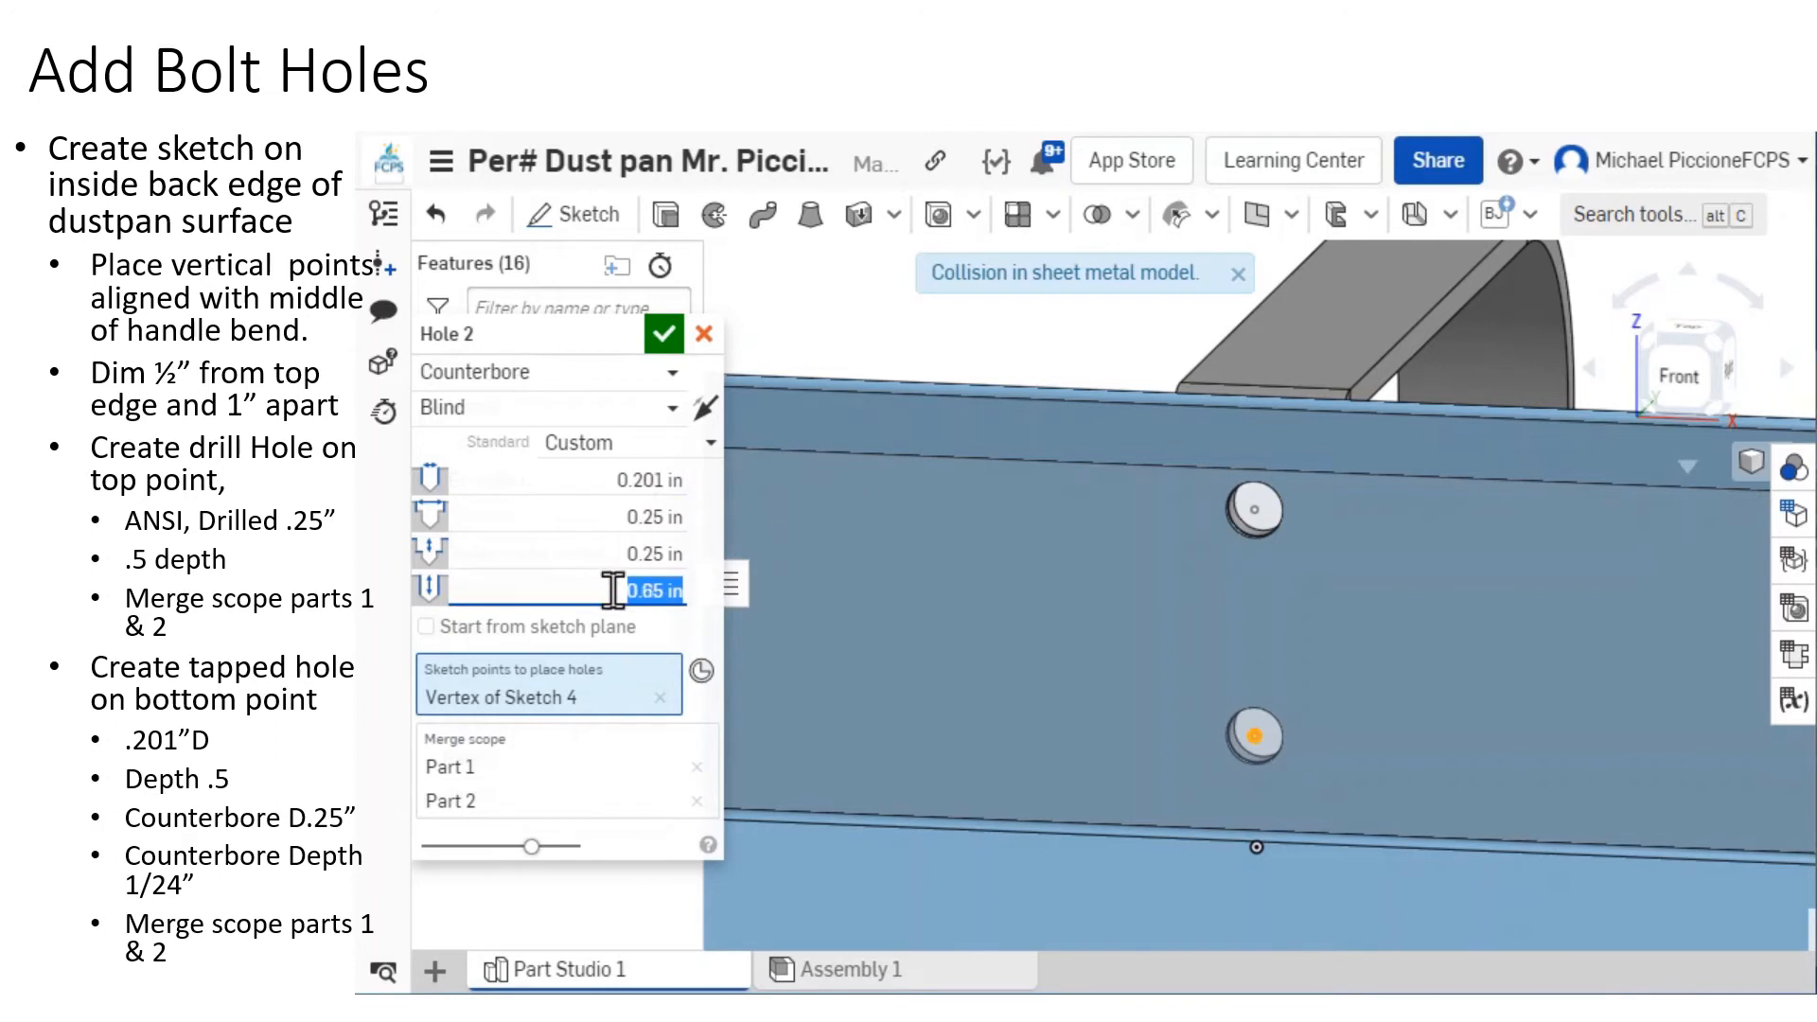
{"action": "left_click", "coordinate": [613, 588]}
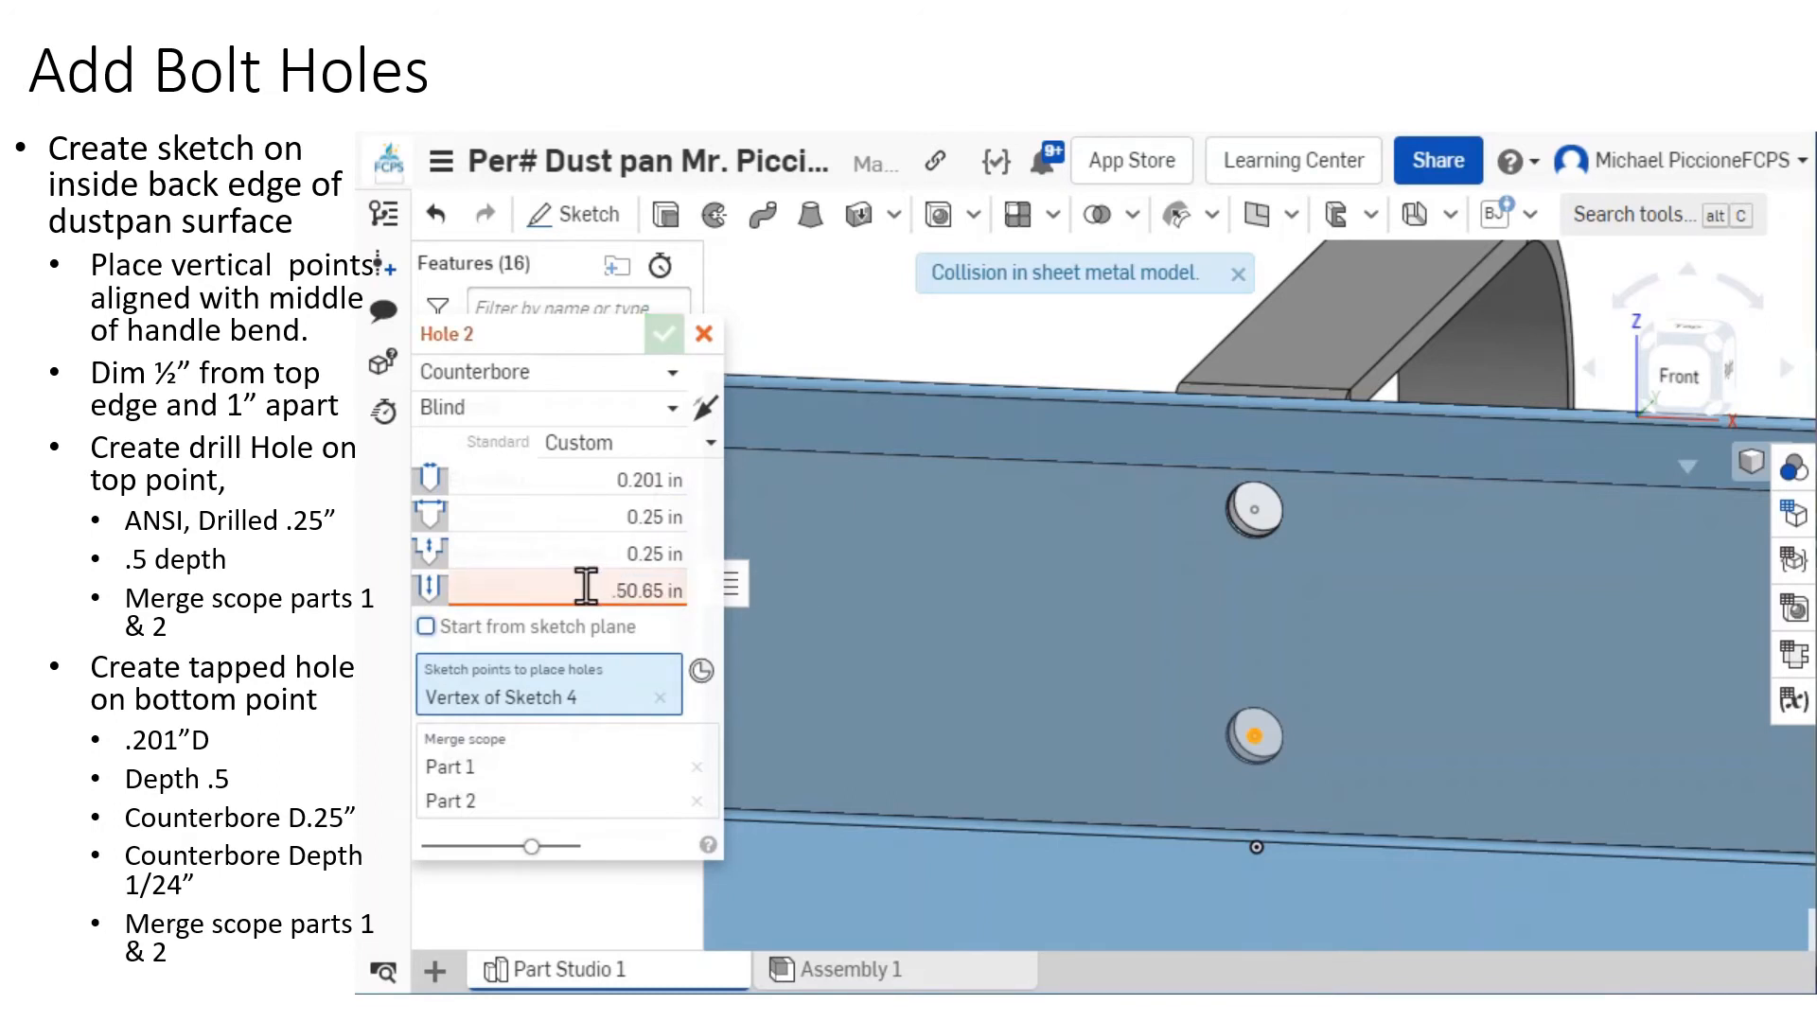
{"action": "left_click", "coordinate": [589, 587]}
{"action": "key", "text": "BackSpace"}
{"action": "key", "text": "Return"}
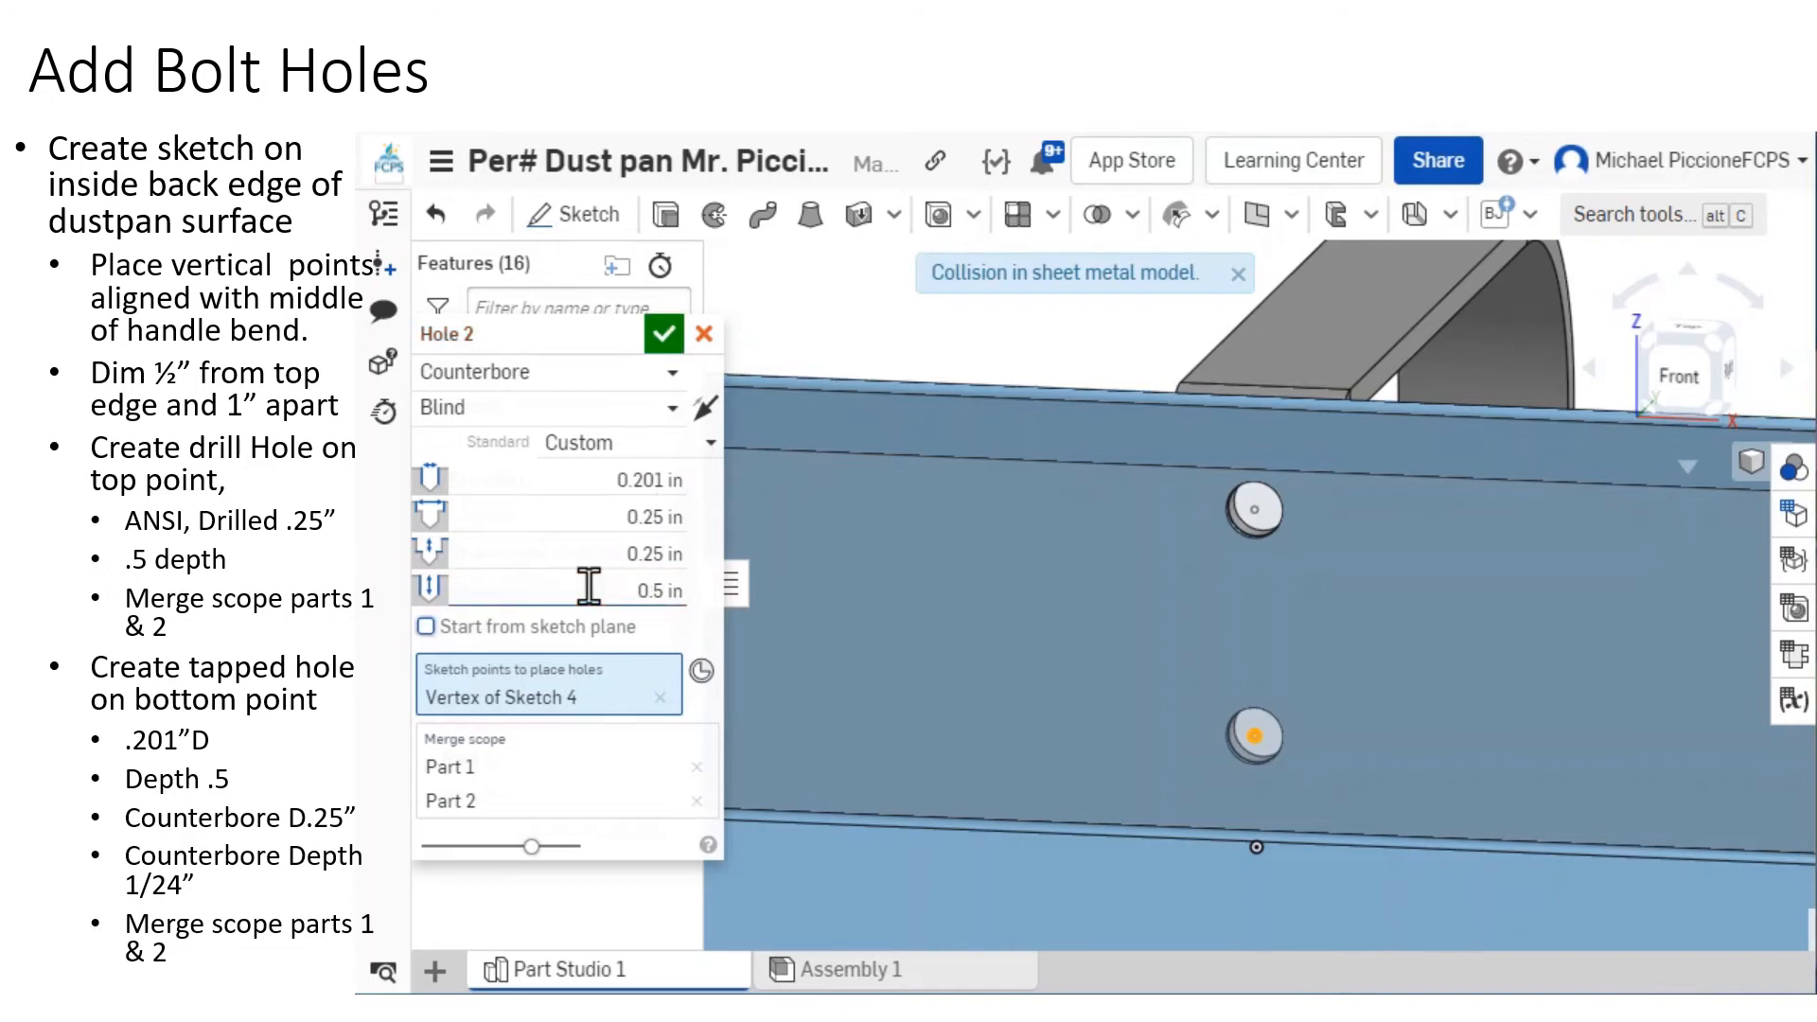
Set the counterbore depth of the lower hole to 1/24 in and accept the hole.
{"action": "left_click", "coordinate": [651, 553]}
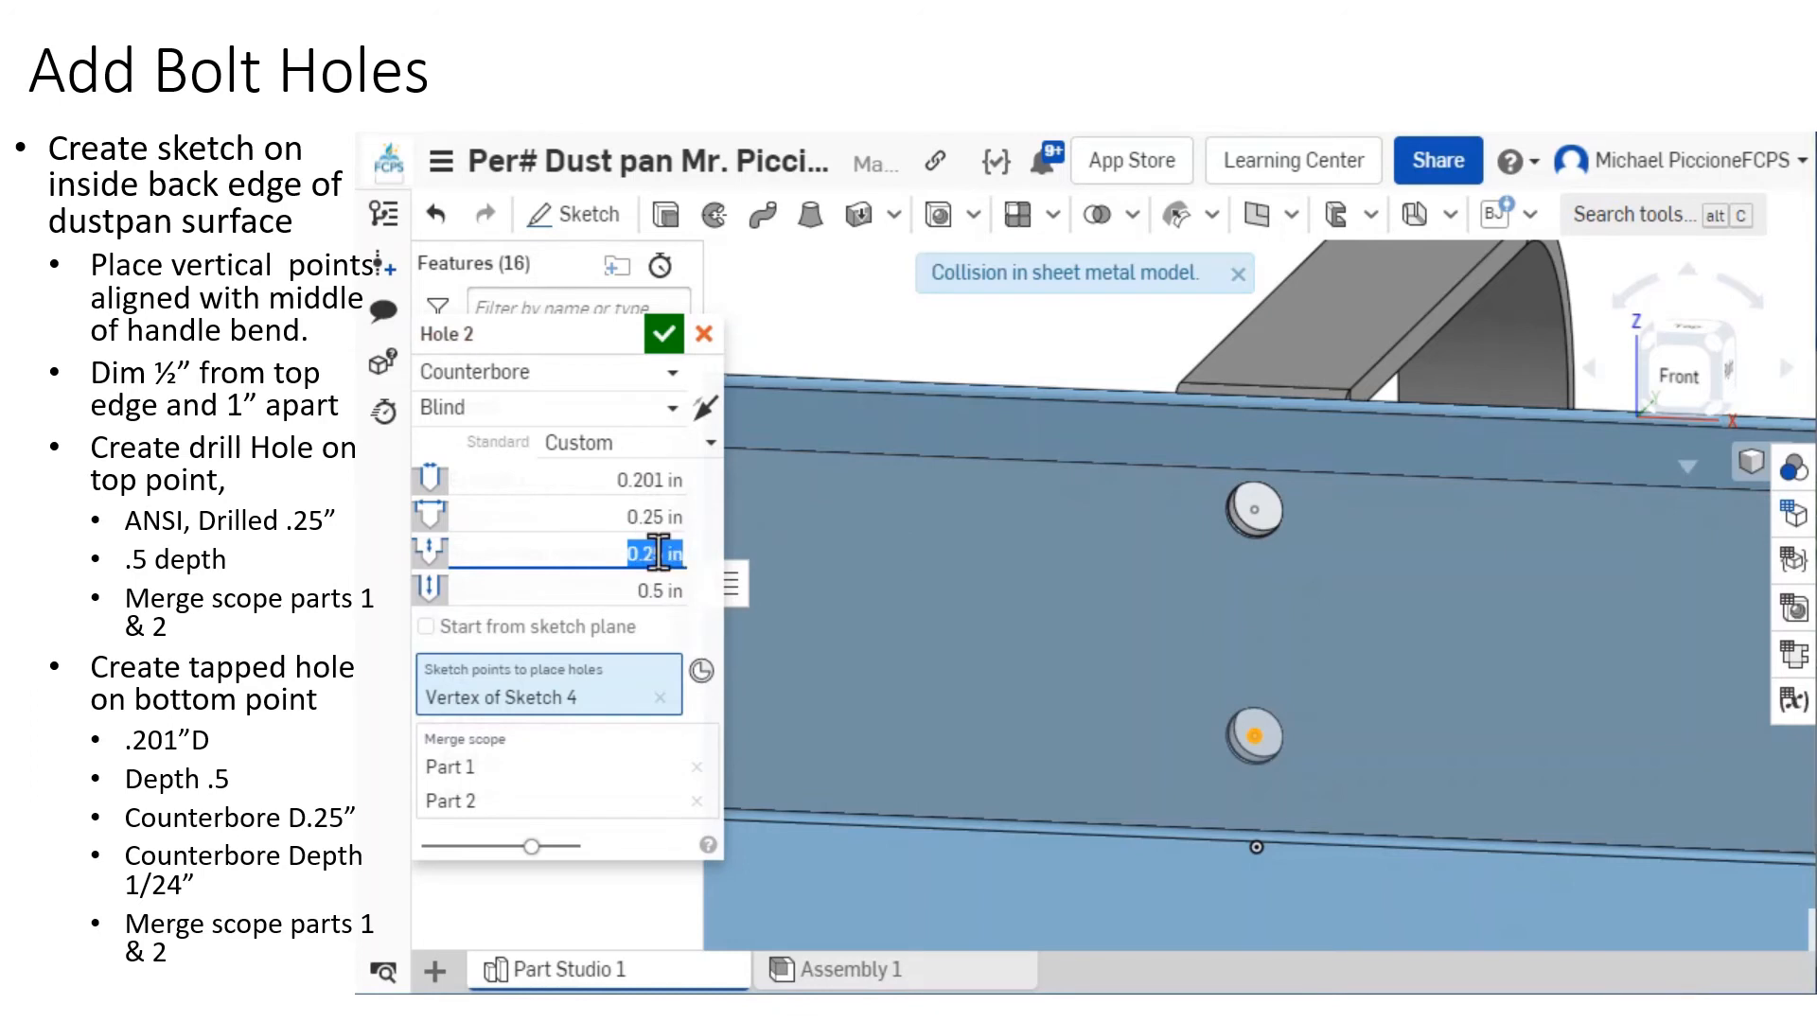
{"action": "type", "text": "1/24"}
{"action": "key", "text": "Tab"}
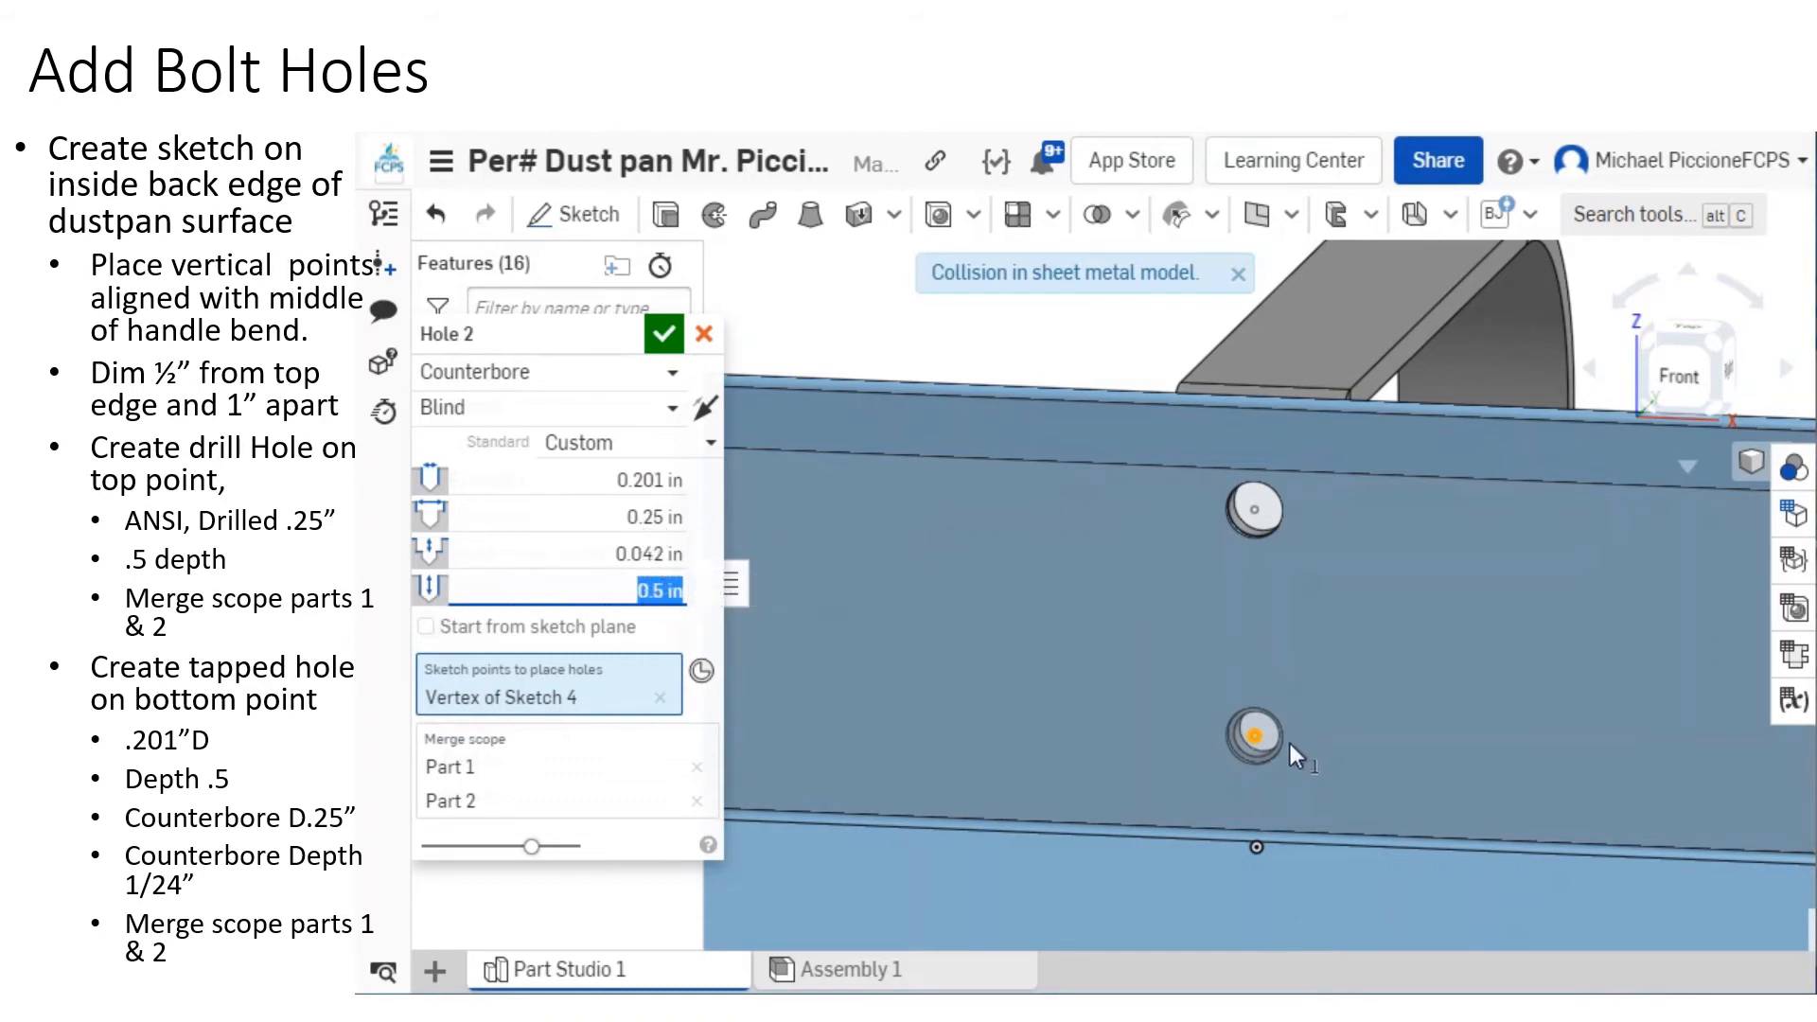
{"action": "scroll", "coordinate": [1291, 742], "scroll_direction": "up", "scroll_amount": 8}
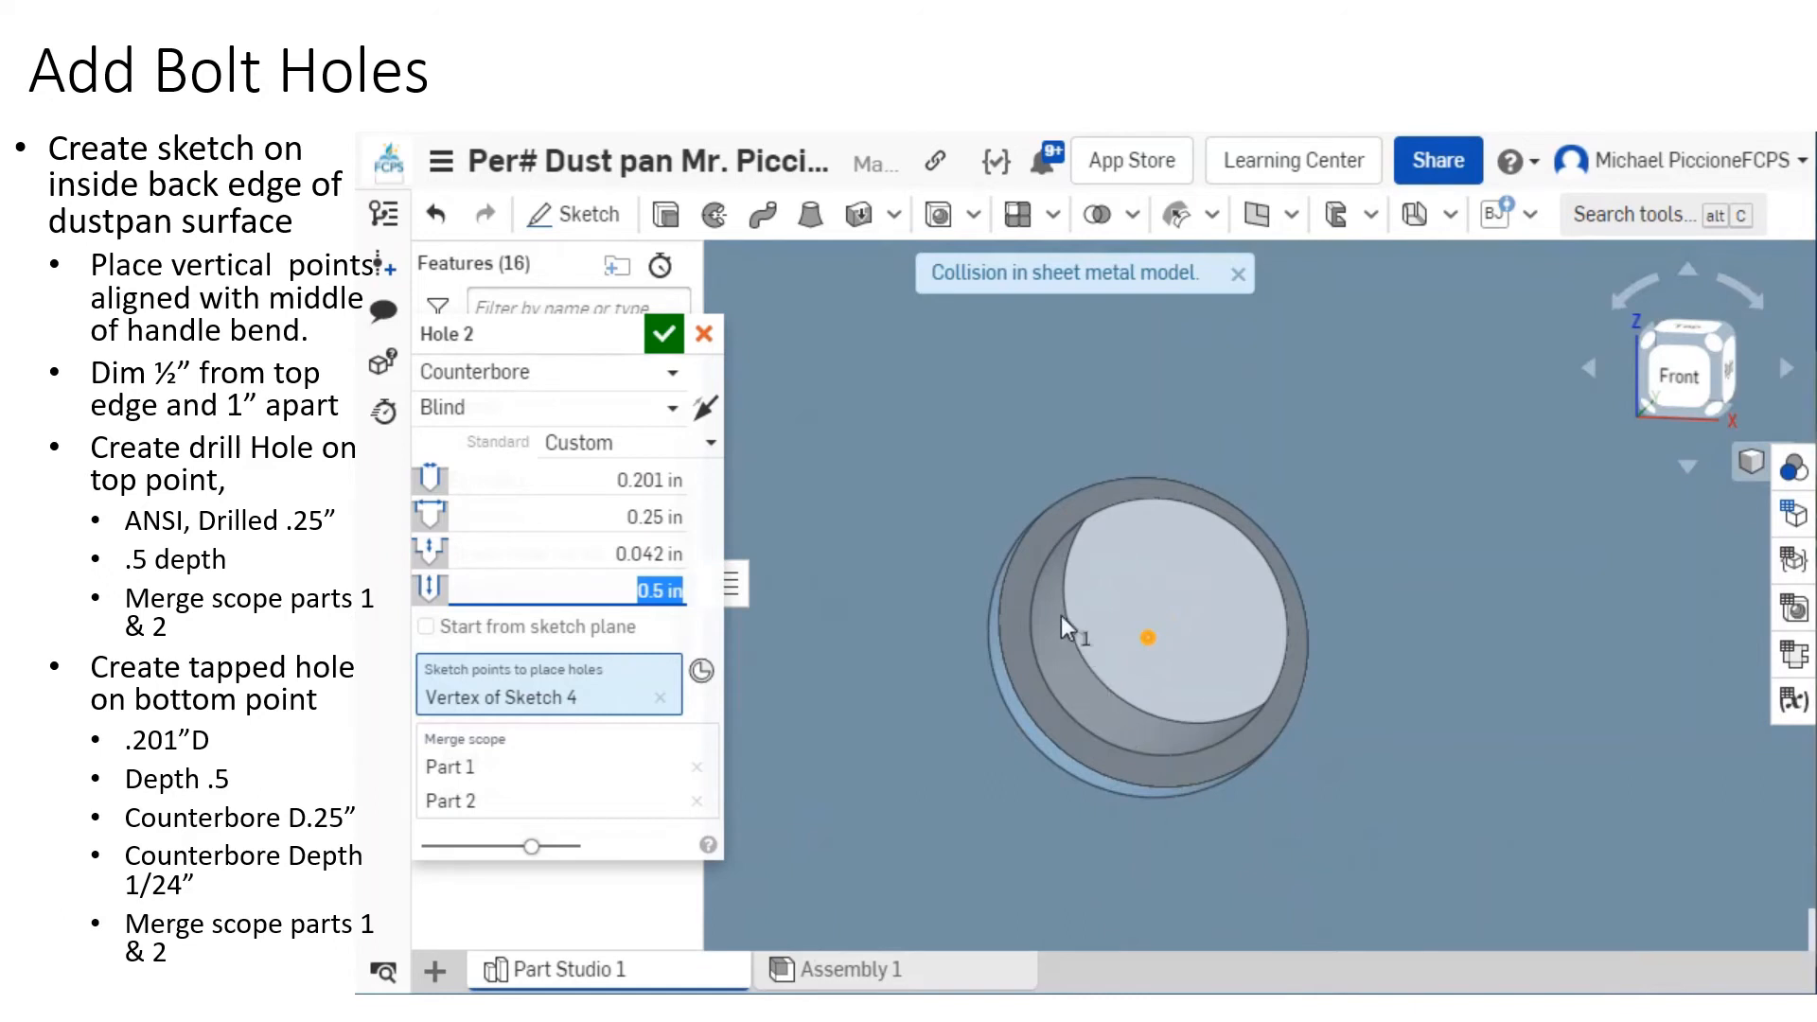
{"action": "scroll", "coordinate": [1105, 680], "scroll_direction": "down", "scroll_amount": 5}
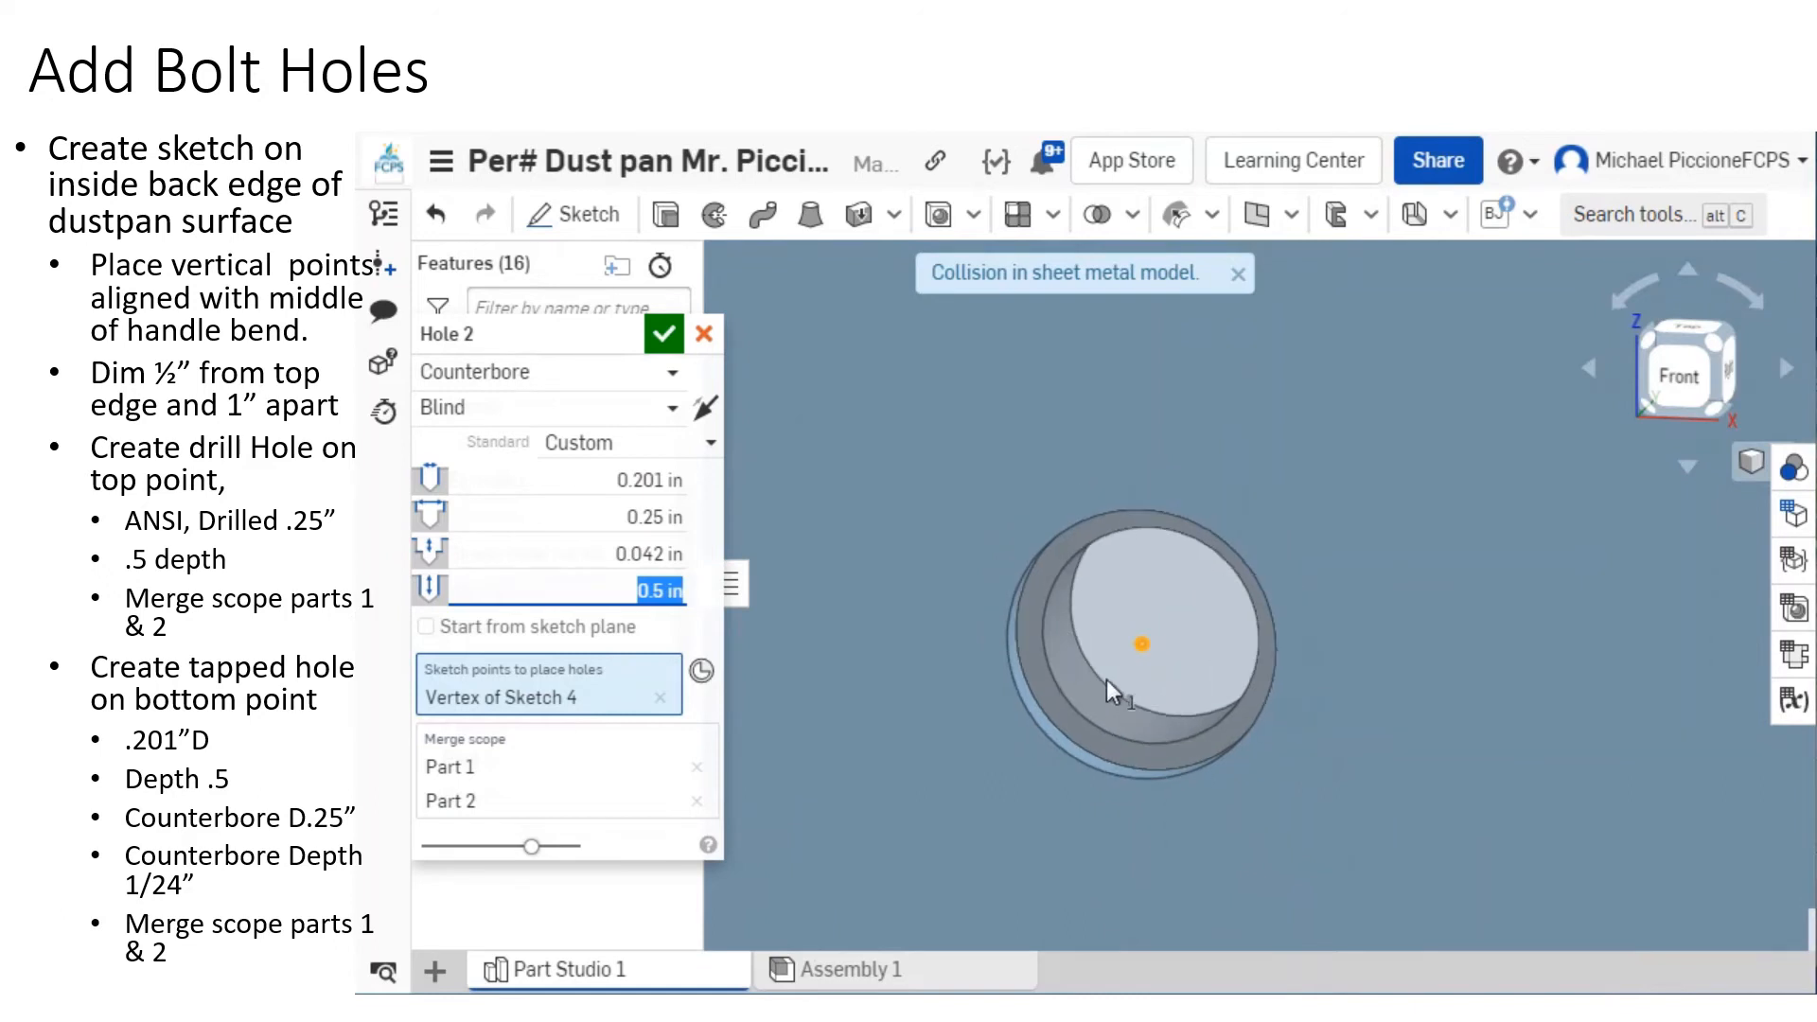
{"action": "scroll", "coordinate": [1124, 670], "scroll_direction": "down", "scroll_amount": 5}
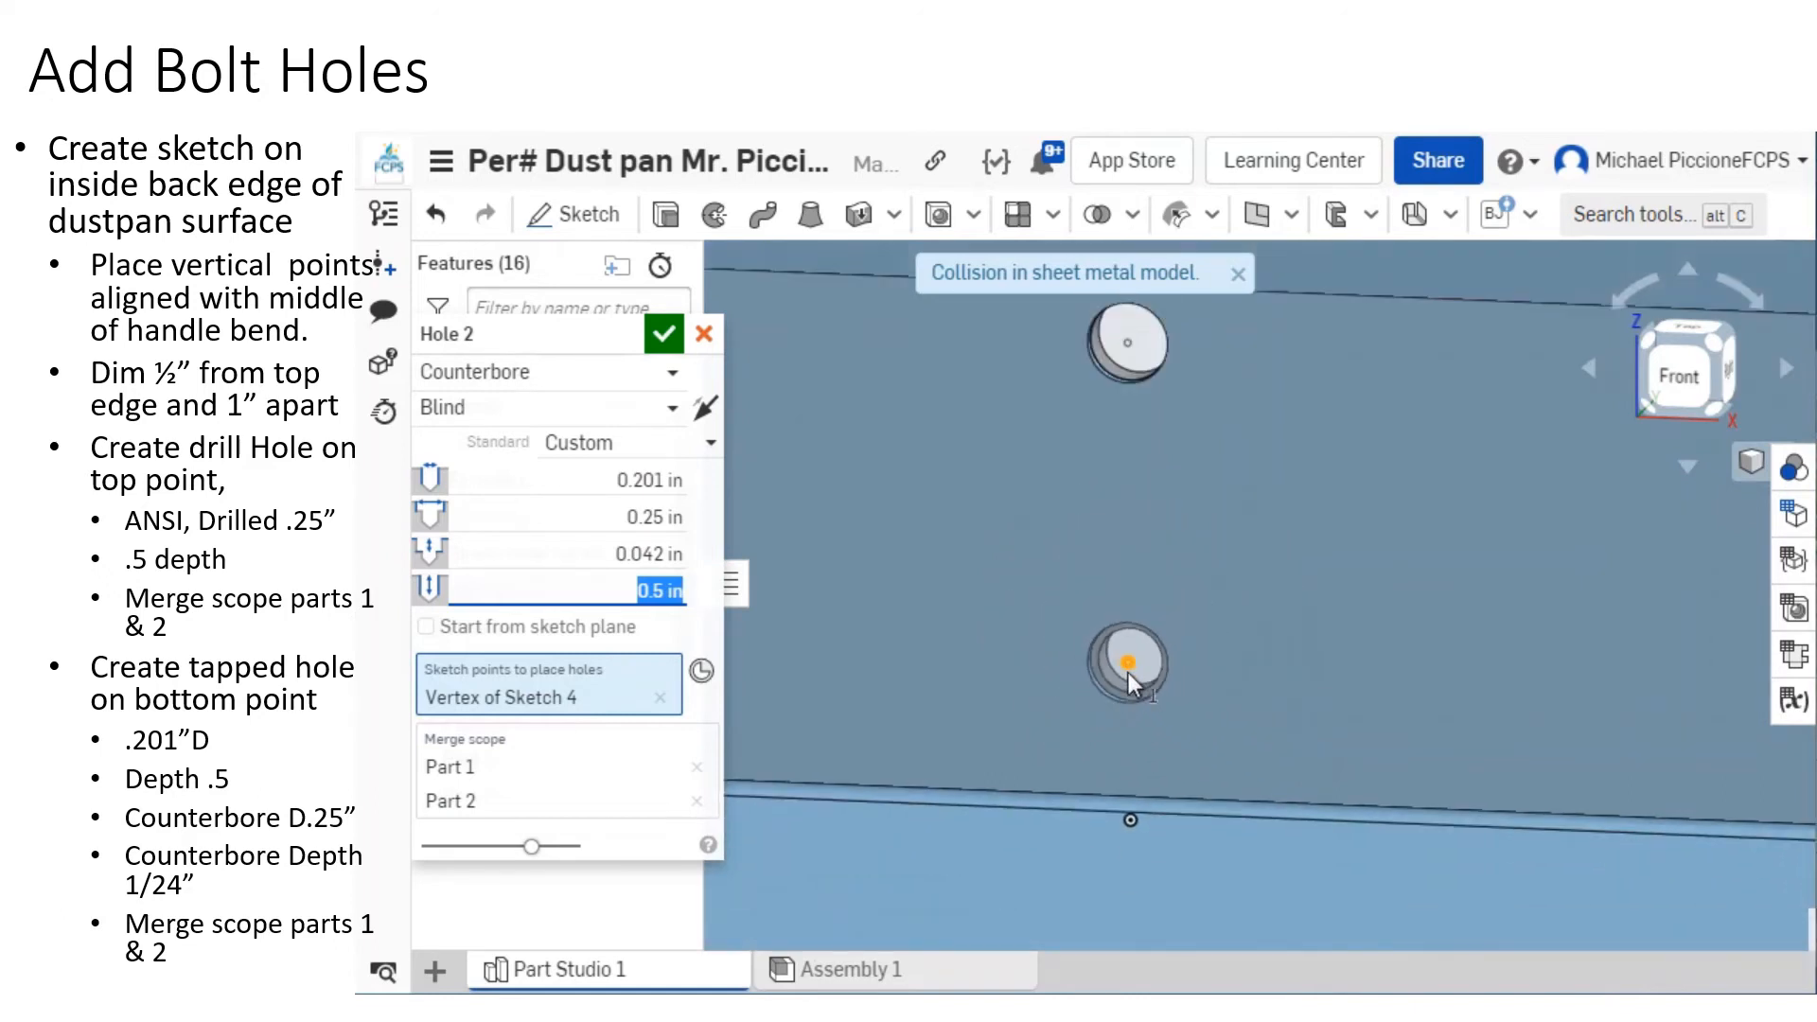
{"action": "scroll", "coordinate": [1132, 670], "scroll_direction": "up", "scroll_amount": 2}
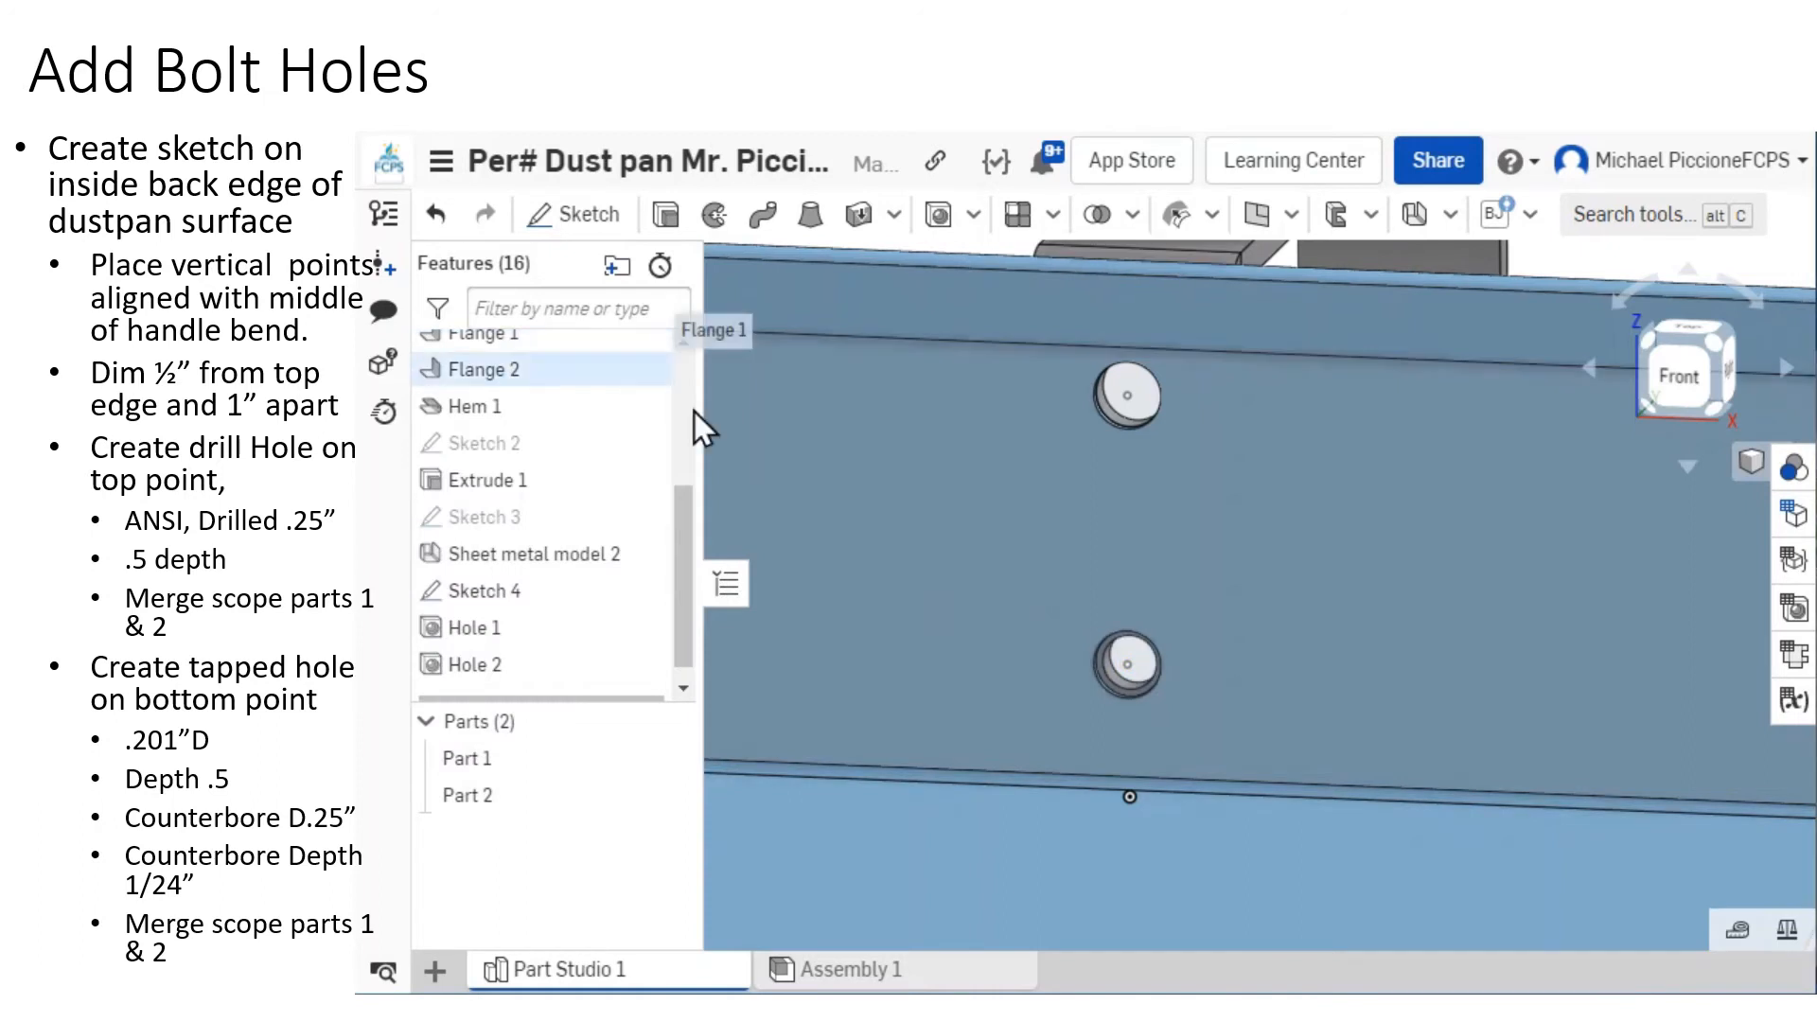
{"action": "scroll", "coordinate": [1166, 679], "scroll_direction": "down", "scroll_amount": 3}
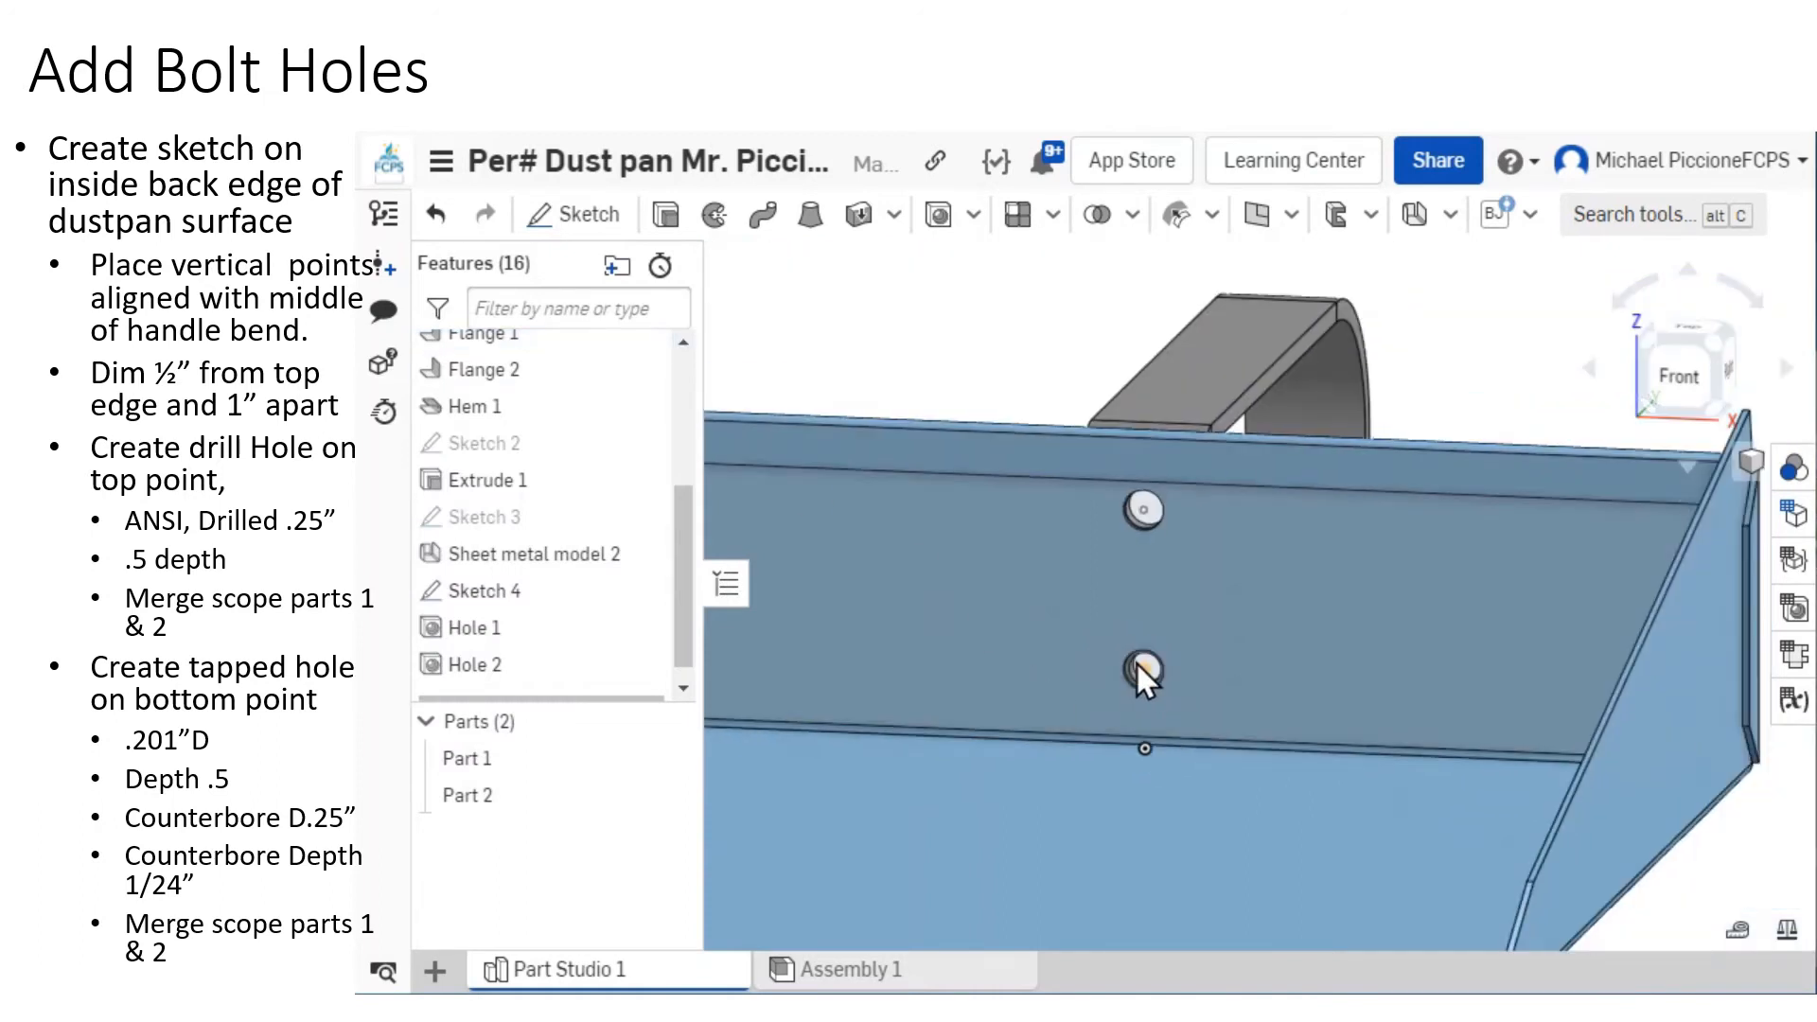
{"action": "scroll", "coordinate": [1145, 675], "scroll_direction": "up", "scroll_amount": 3}
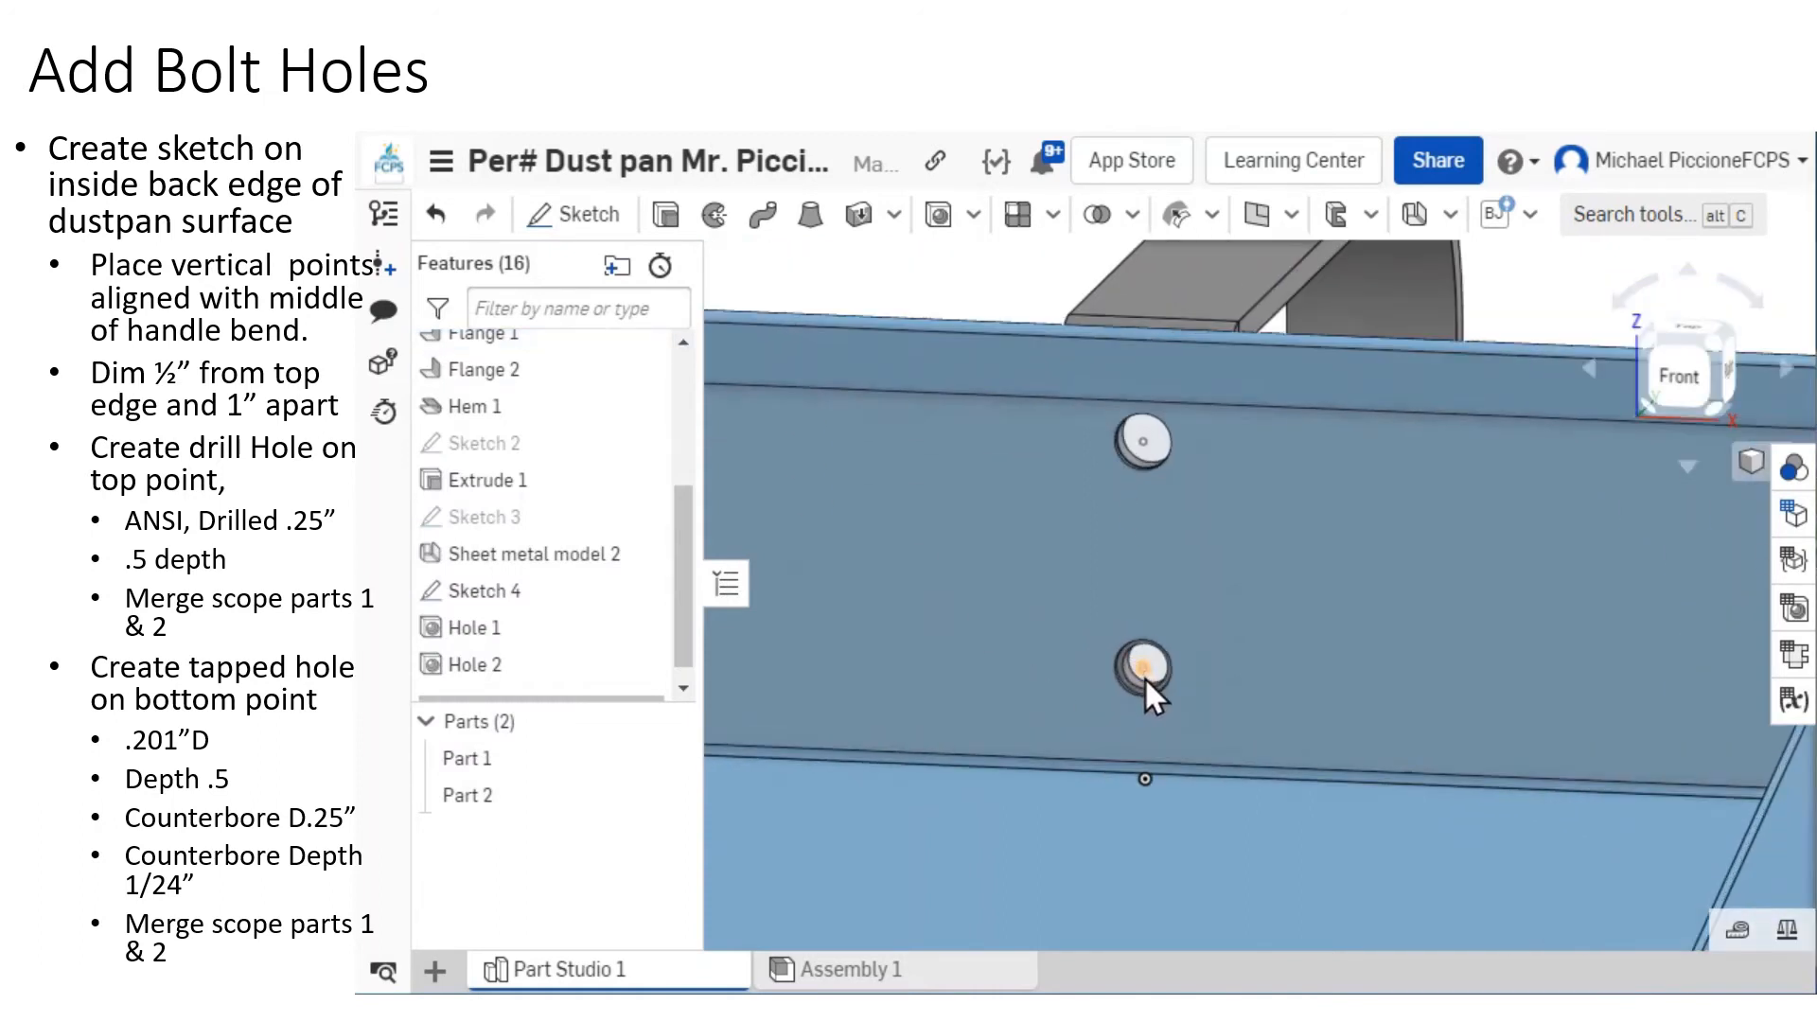
{"action": "scroll", "coordinate": [1143, 677], "scroll_direction": "down", "scroll_amount": 2}
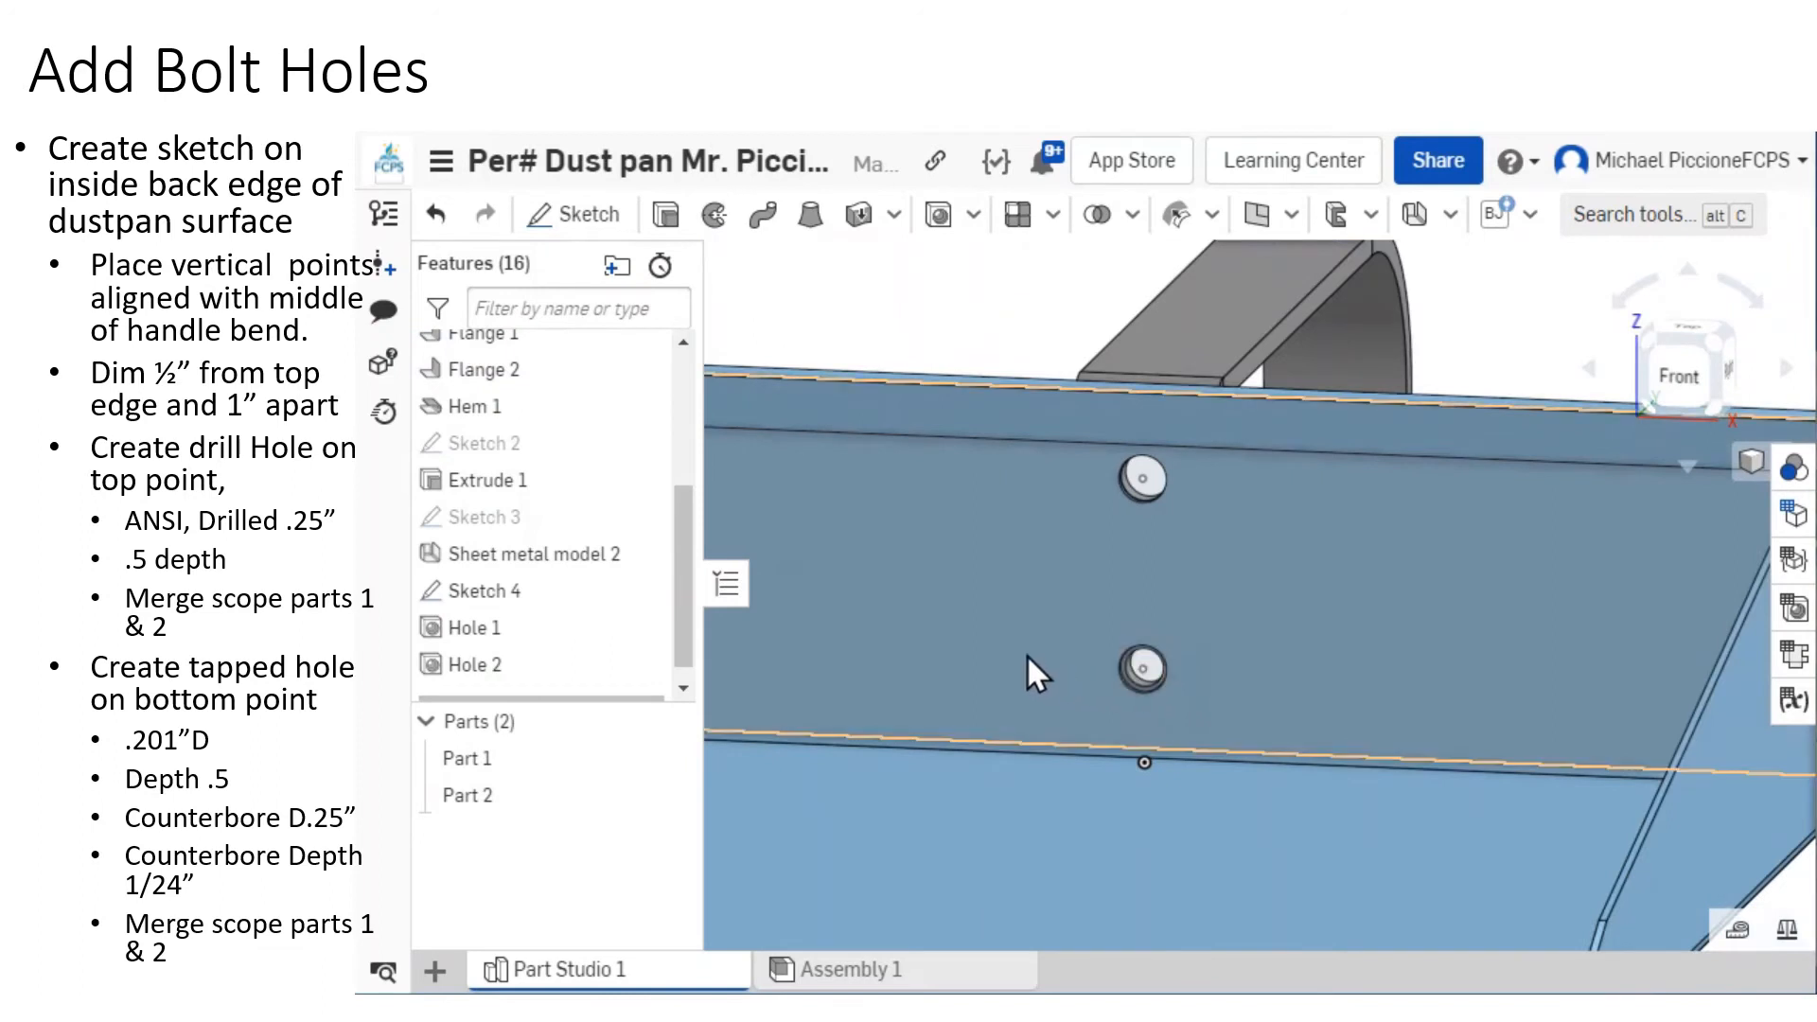
{"action": "scroll", "coordinate": [1026, 655], "scroll_direction": "down", "scroll_amount": 1}
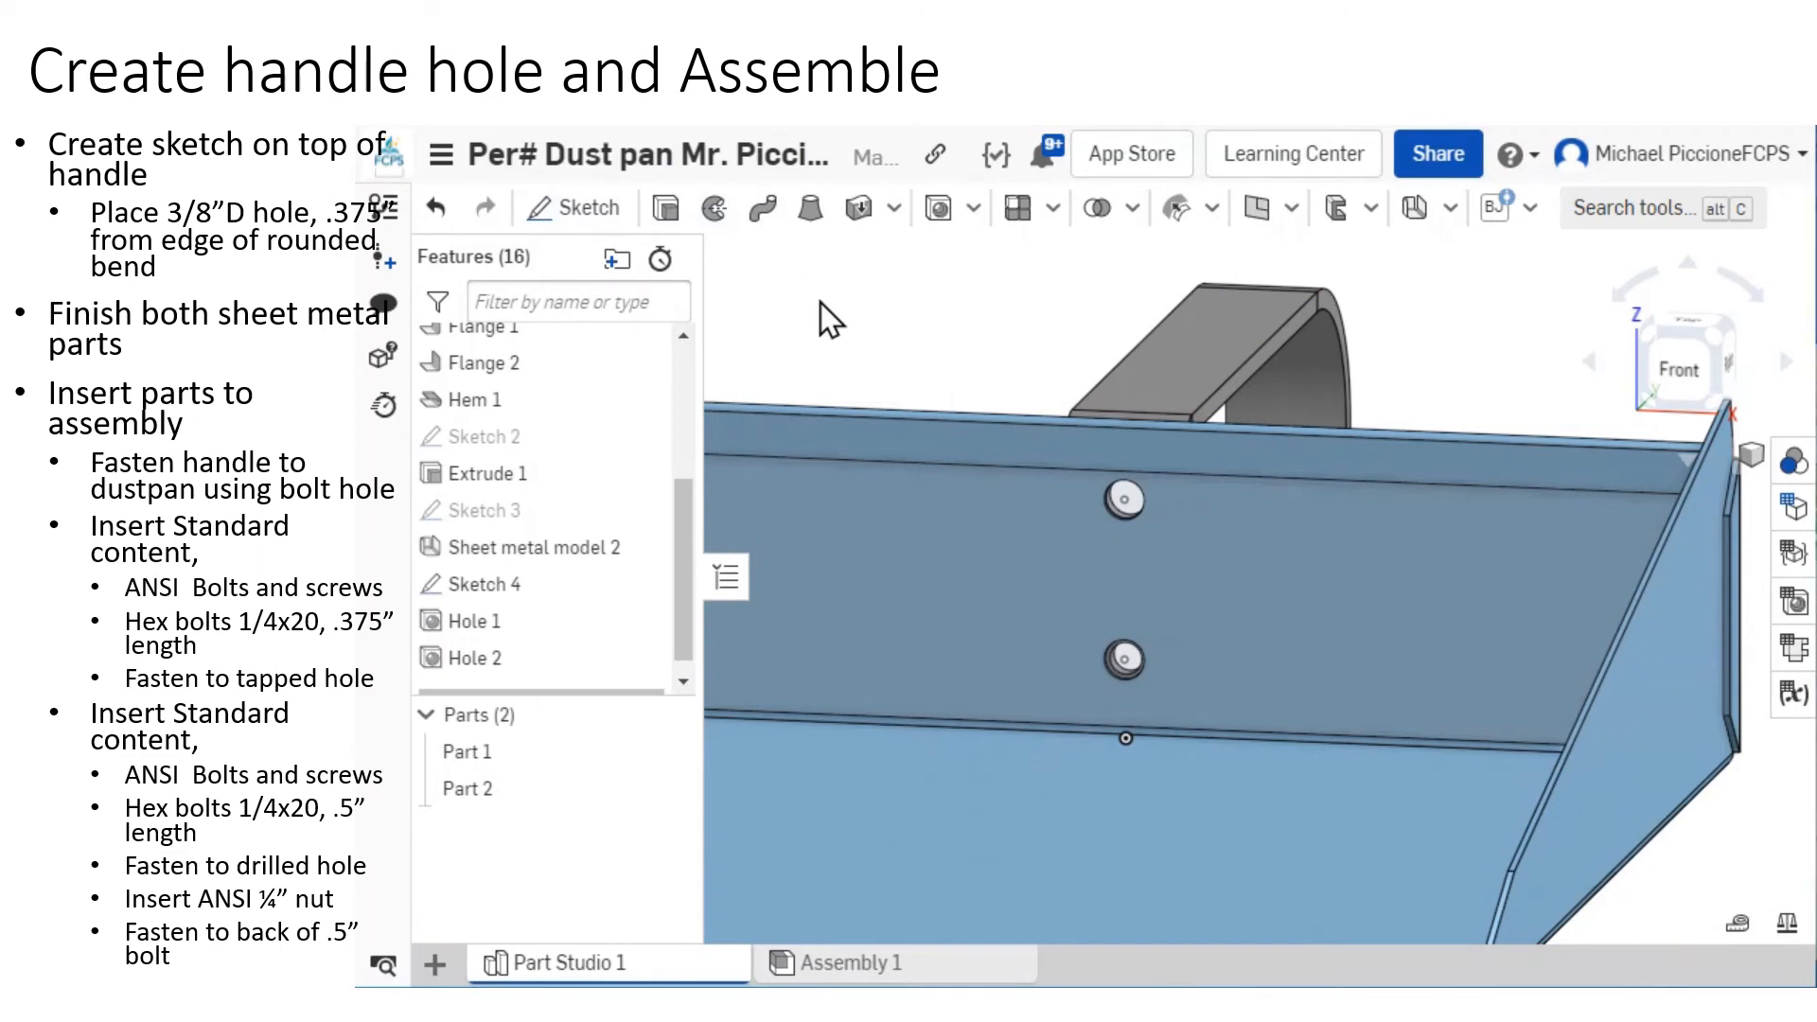
Start a new sketch on the flat top face of the handle and view it from the top.
{"action": "scroll", "coordinate": [840, 333], "scroll_direction": "down", "scroll_amount": 2}
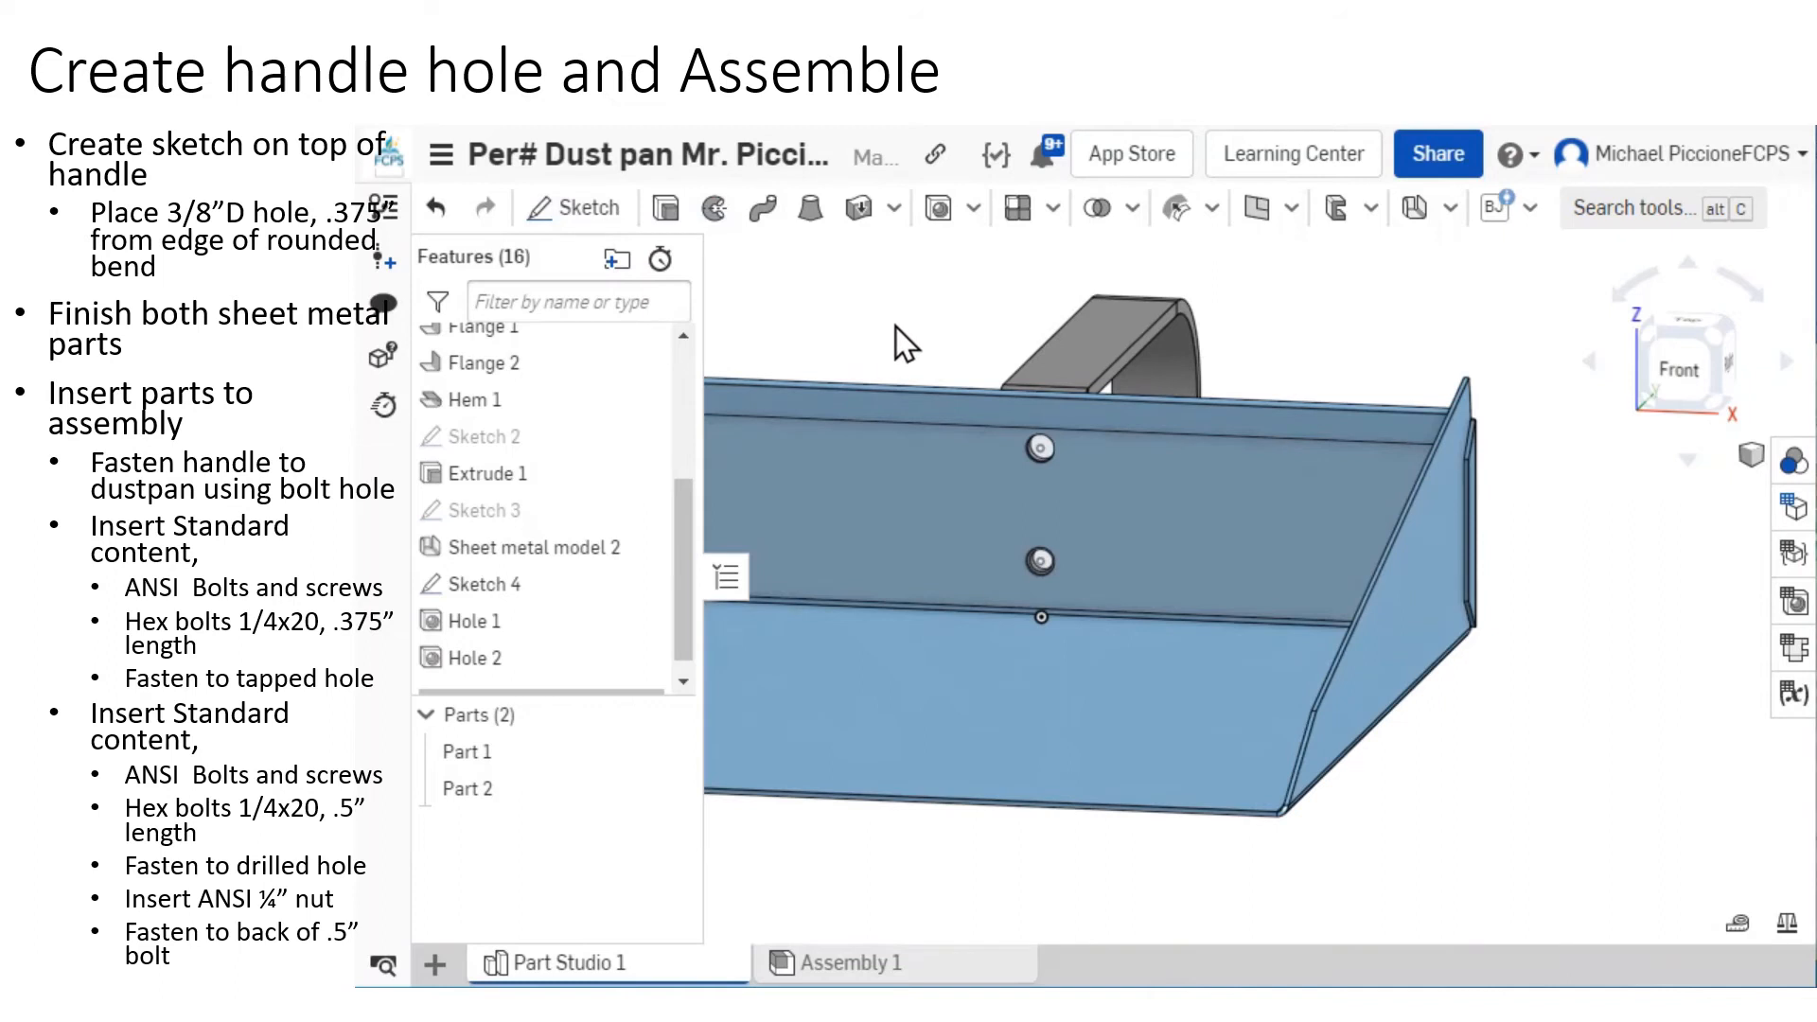
{"action": "middle_click_drag", "start_coordinate": [912, 330], "coordinate": [971, 417]}
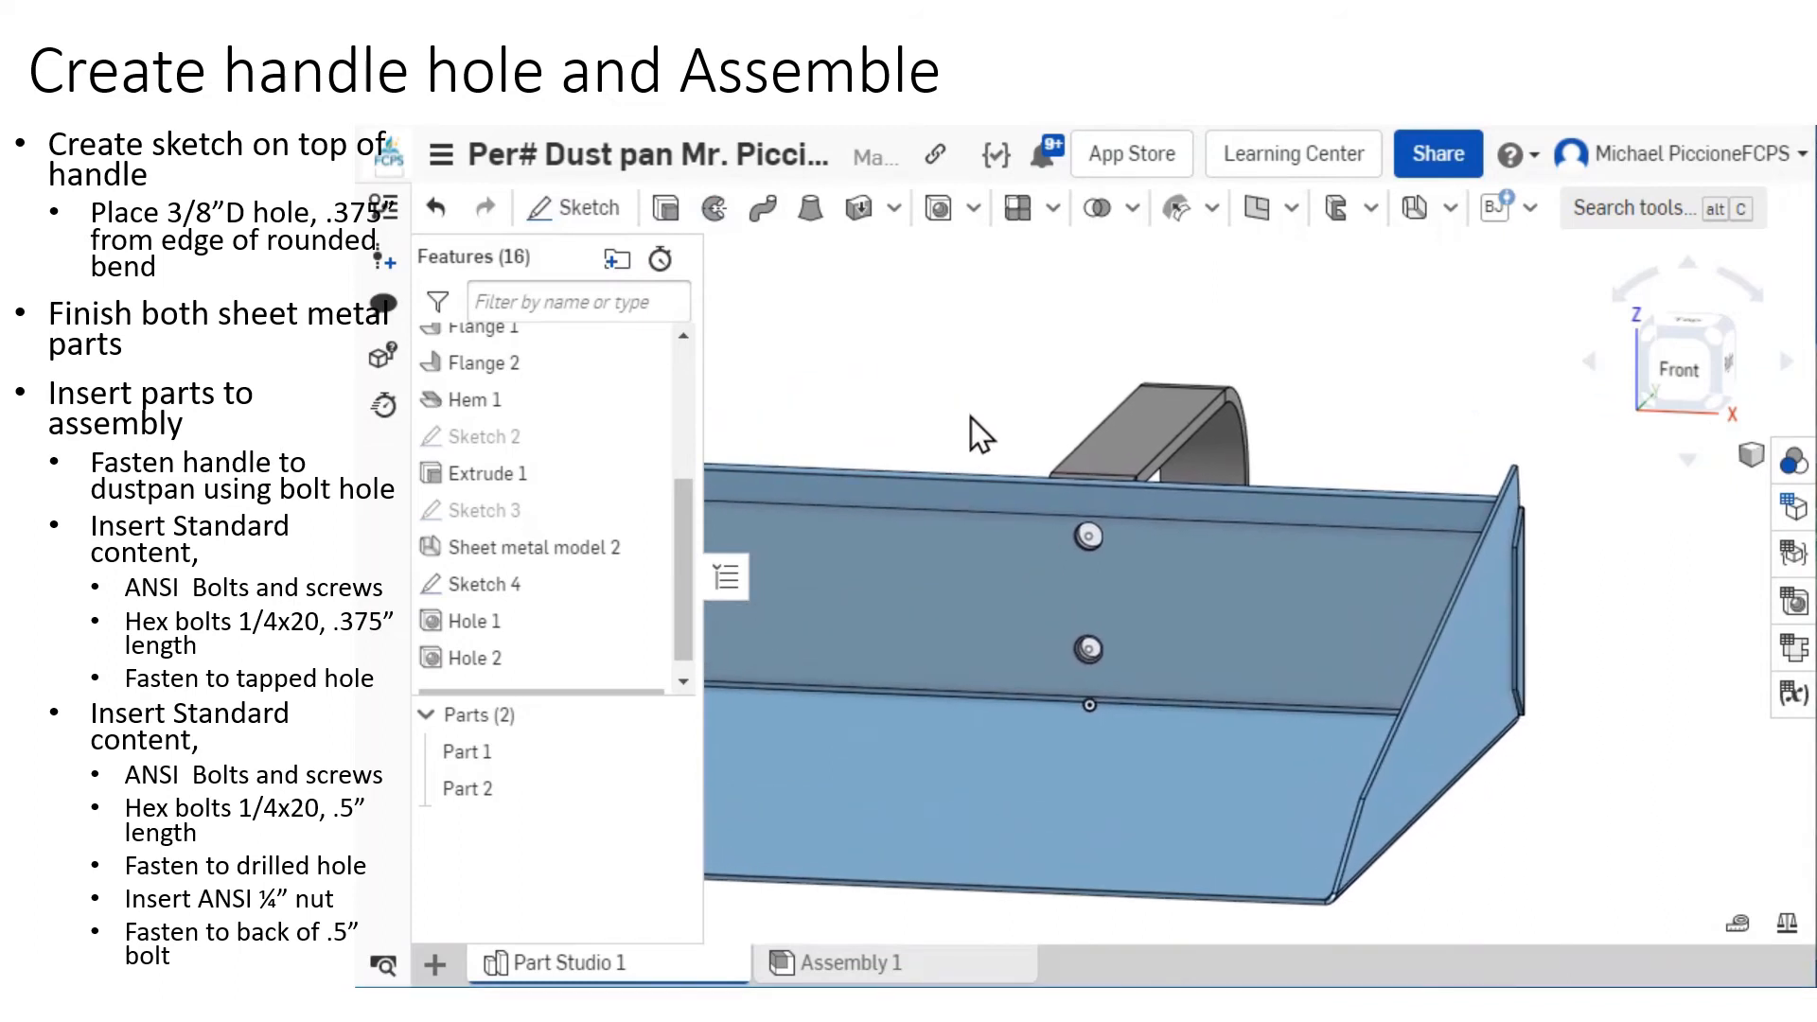
{"action": "mouse_move", "coordinate": [1096, 392]}
{"action": "right_mouse_down"}
{"action": "mouse_move", "coordinate": [1076, 413]}
{"action": "mouse_move", "coordinate": [1115, 388]}
{"action": "right_mouse_up"}
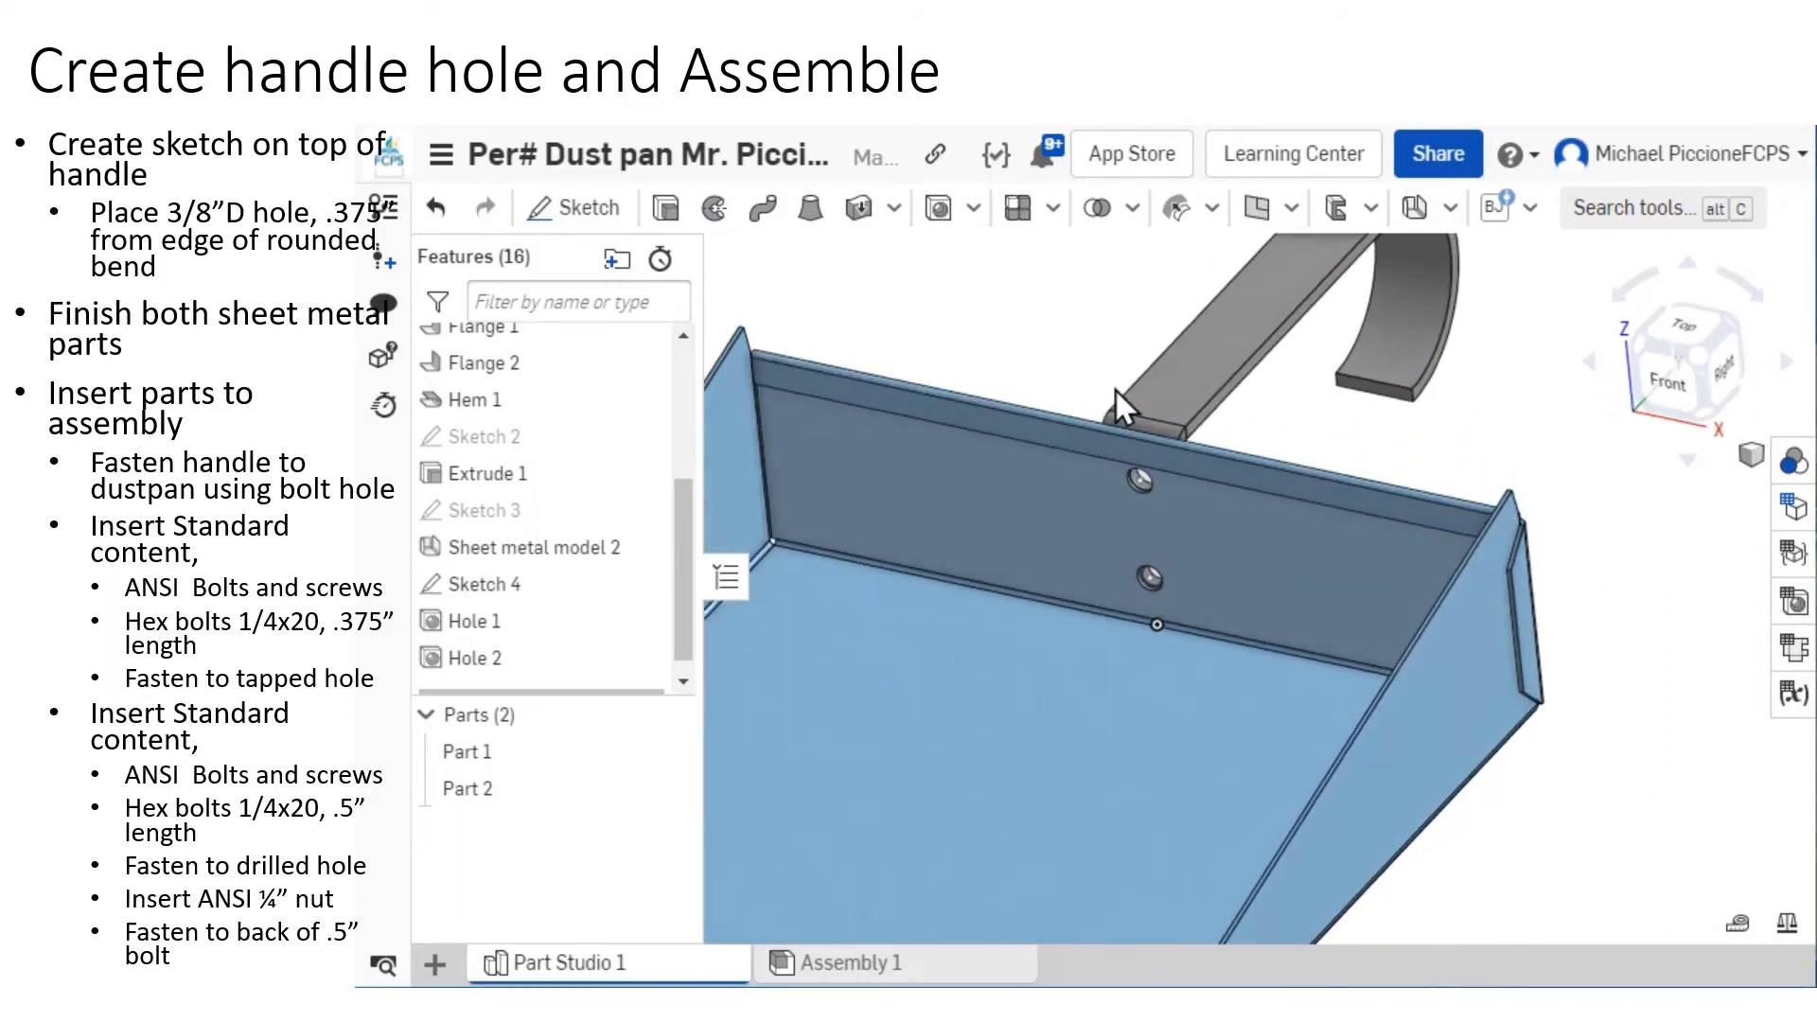
{"action": "left_click", "coordinate": [1221, 362]}
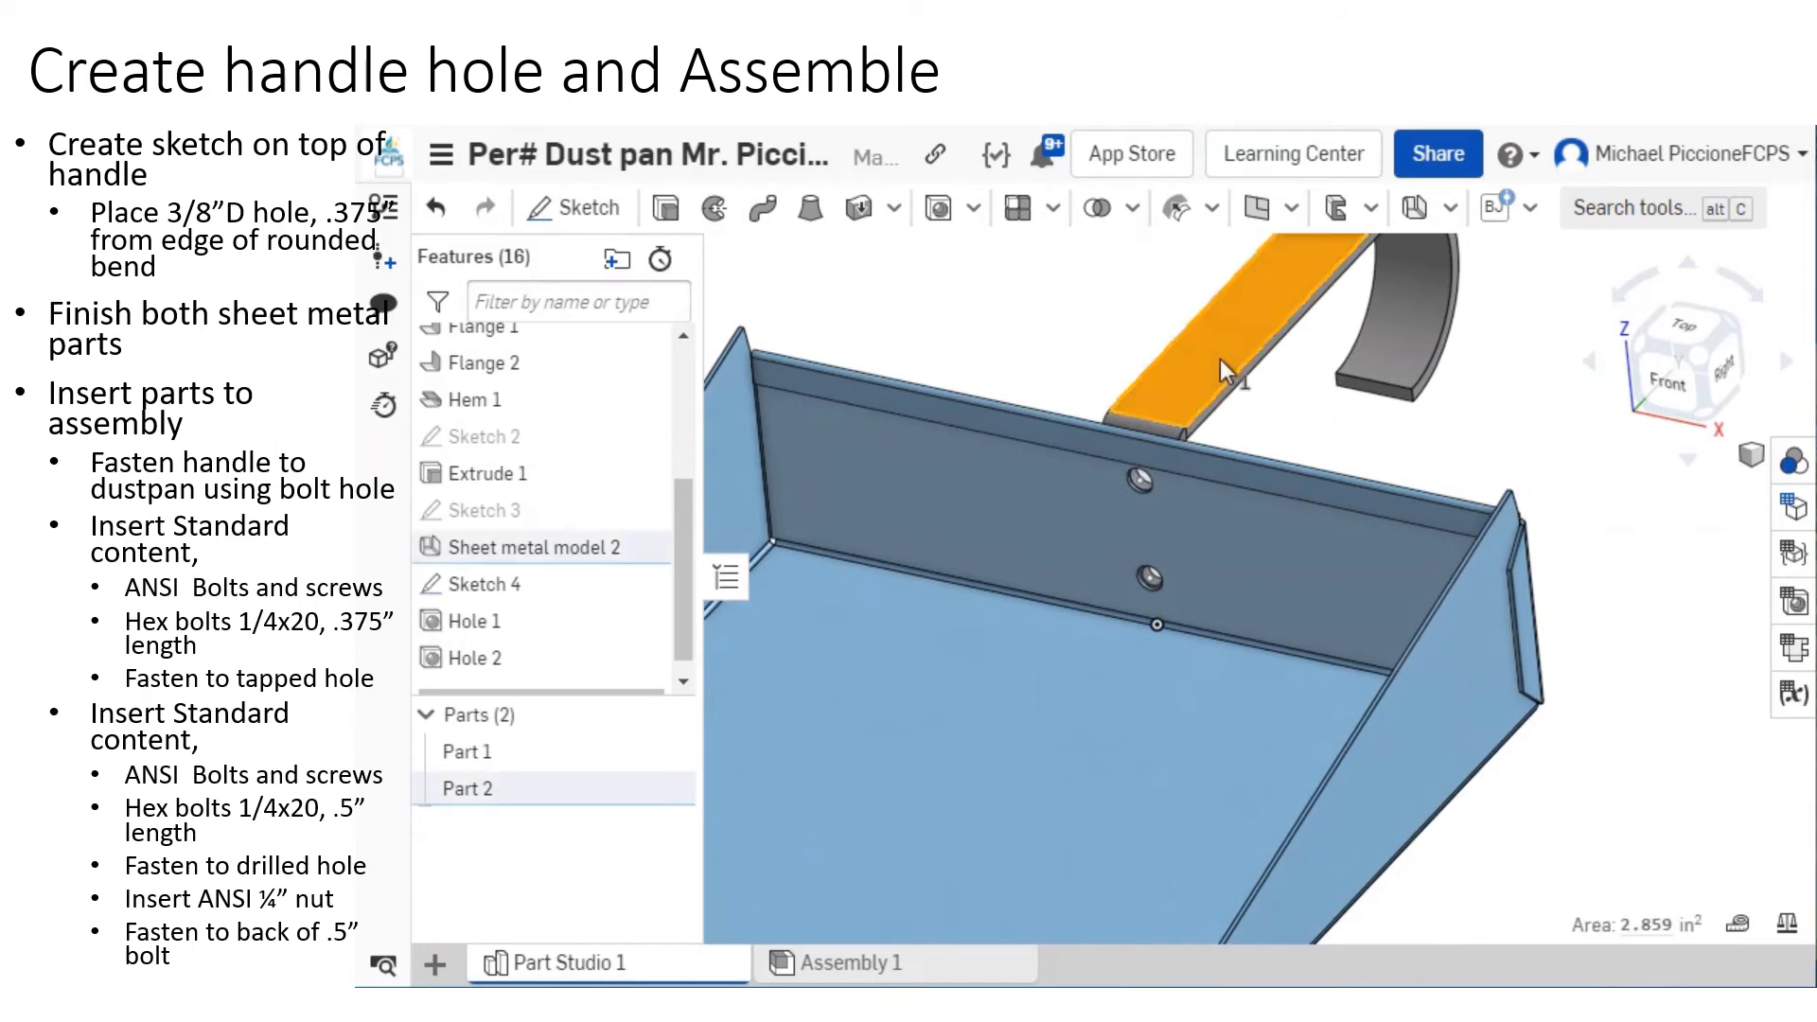
{"action": "right_click", "coordinate": [1222, 363]}
{"action": "left_click", "coordinate": [1297, 276]}
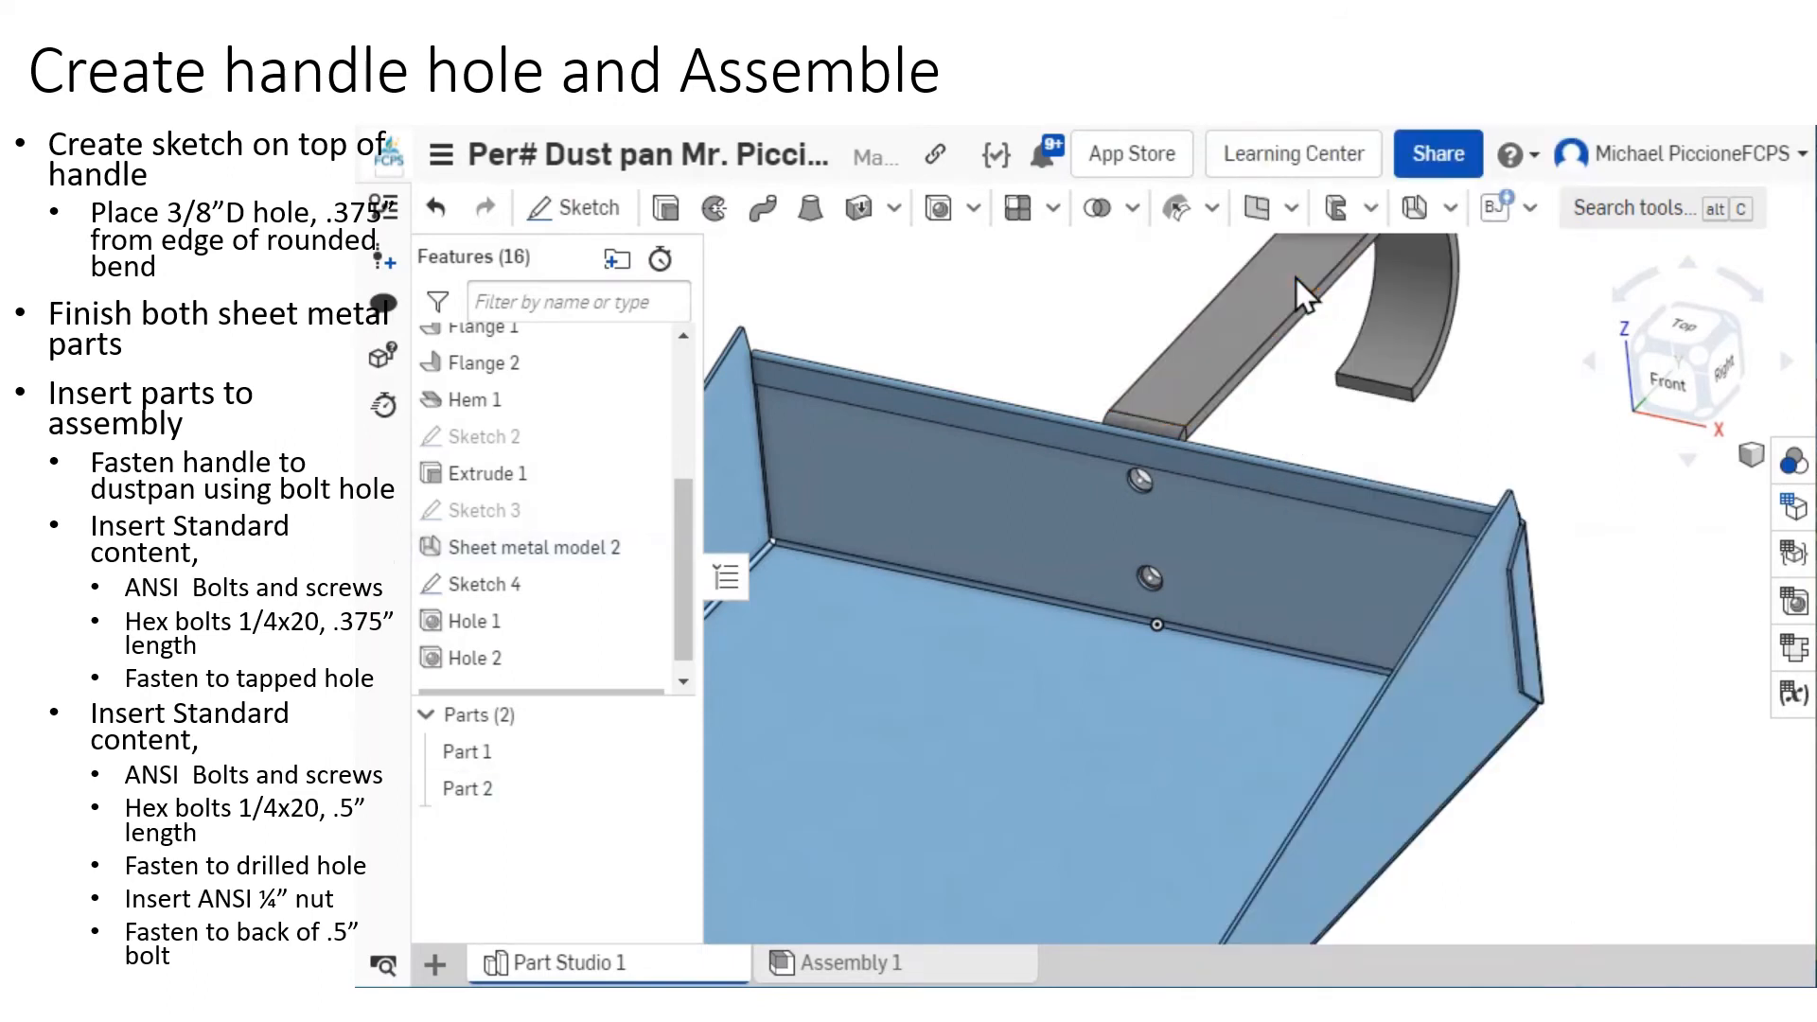
{"action": "mouse_move", "coordinate": [1374, 320]}
{"action": "middle_mouse_down"}
{"action": "mouse_move", "coordinate": [1378, 417]}
{"action": "mouse_move", "coordinate": [1355, 496]}
{"action": "middle_mouse_up"}
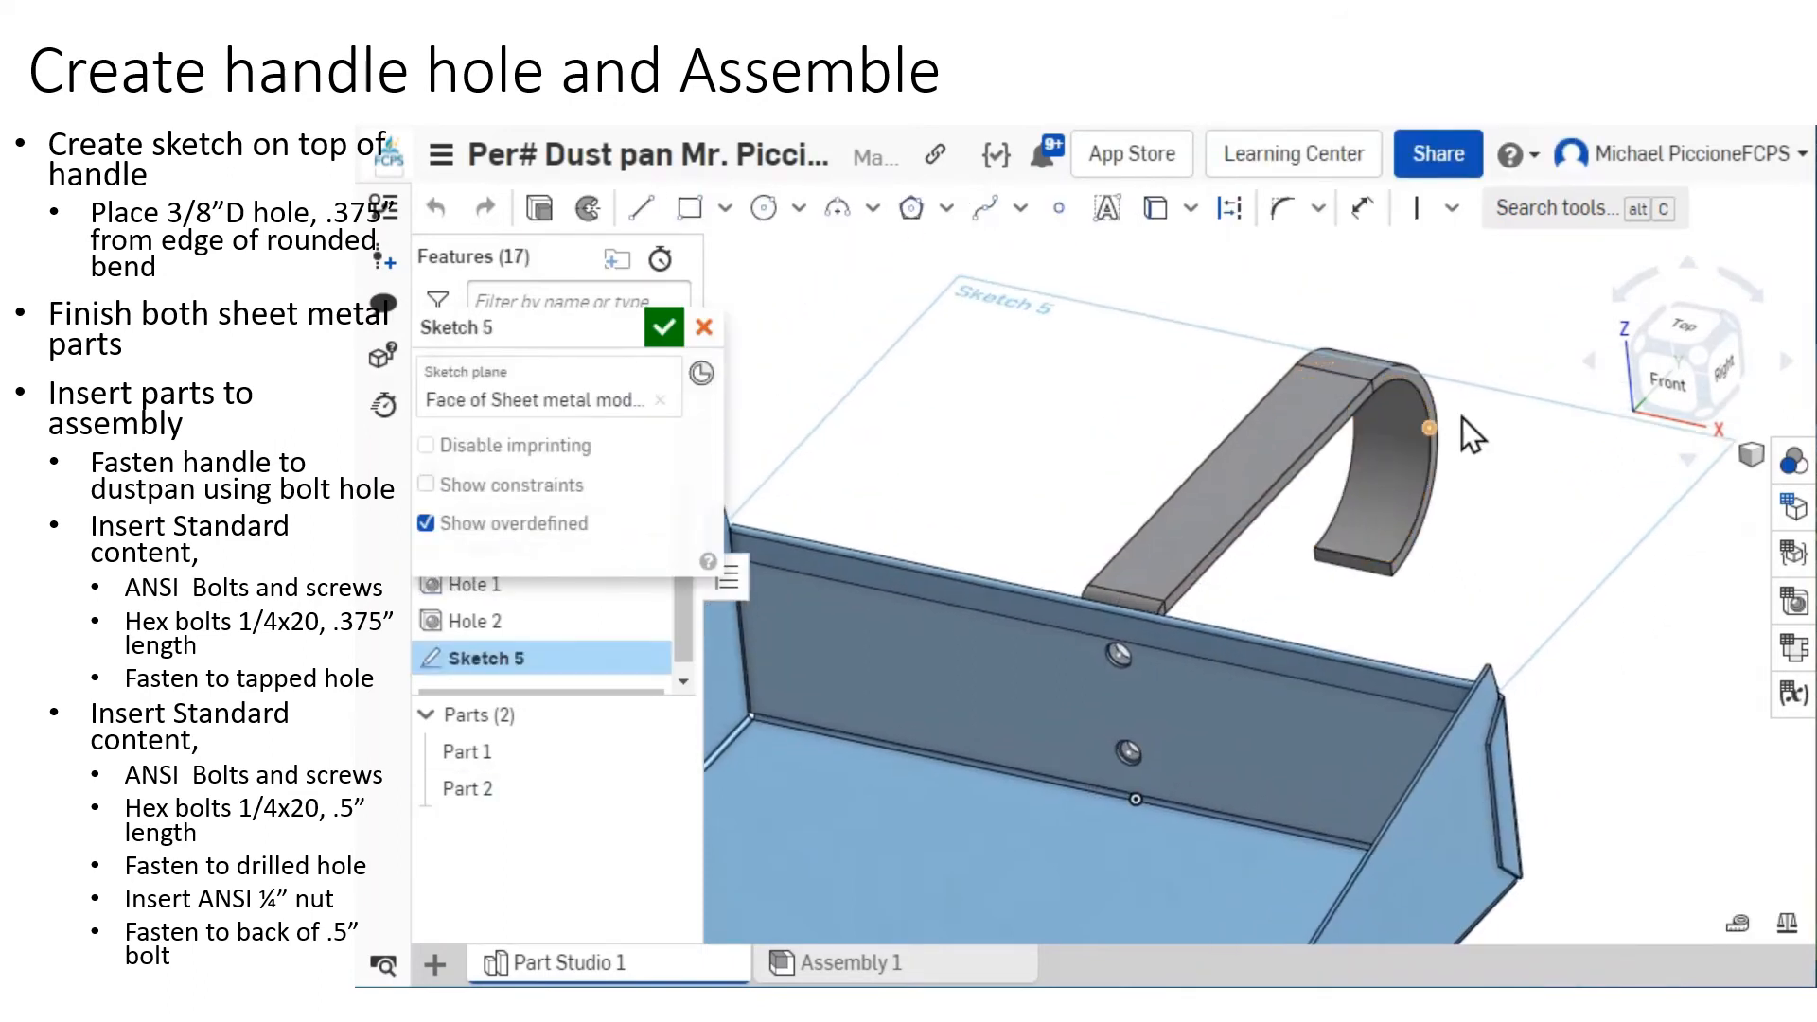
{"action": "left_click", "coordinate": [1700, 333]}
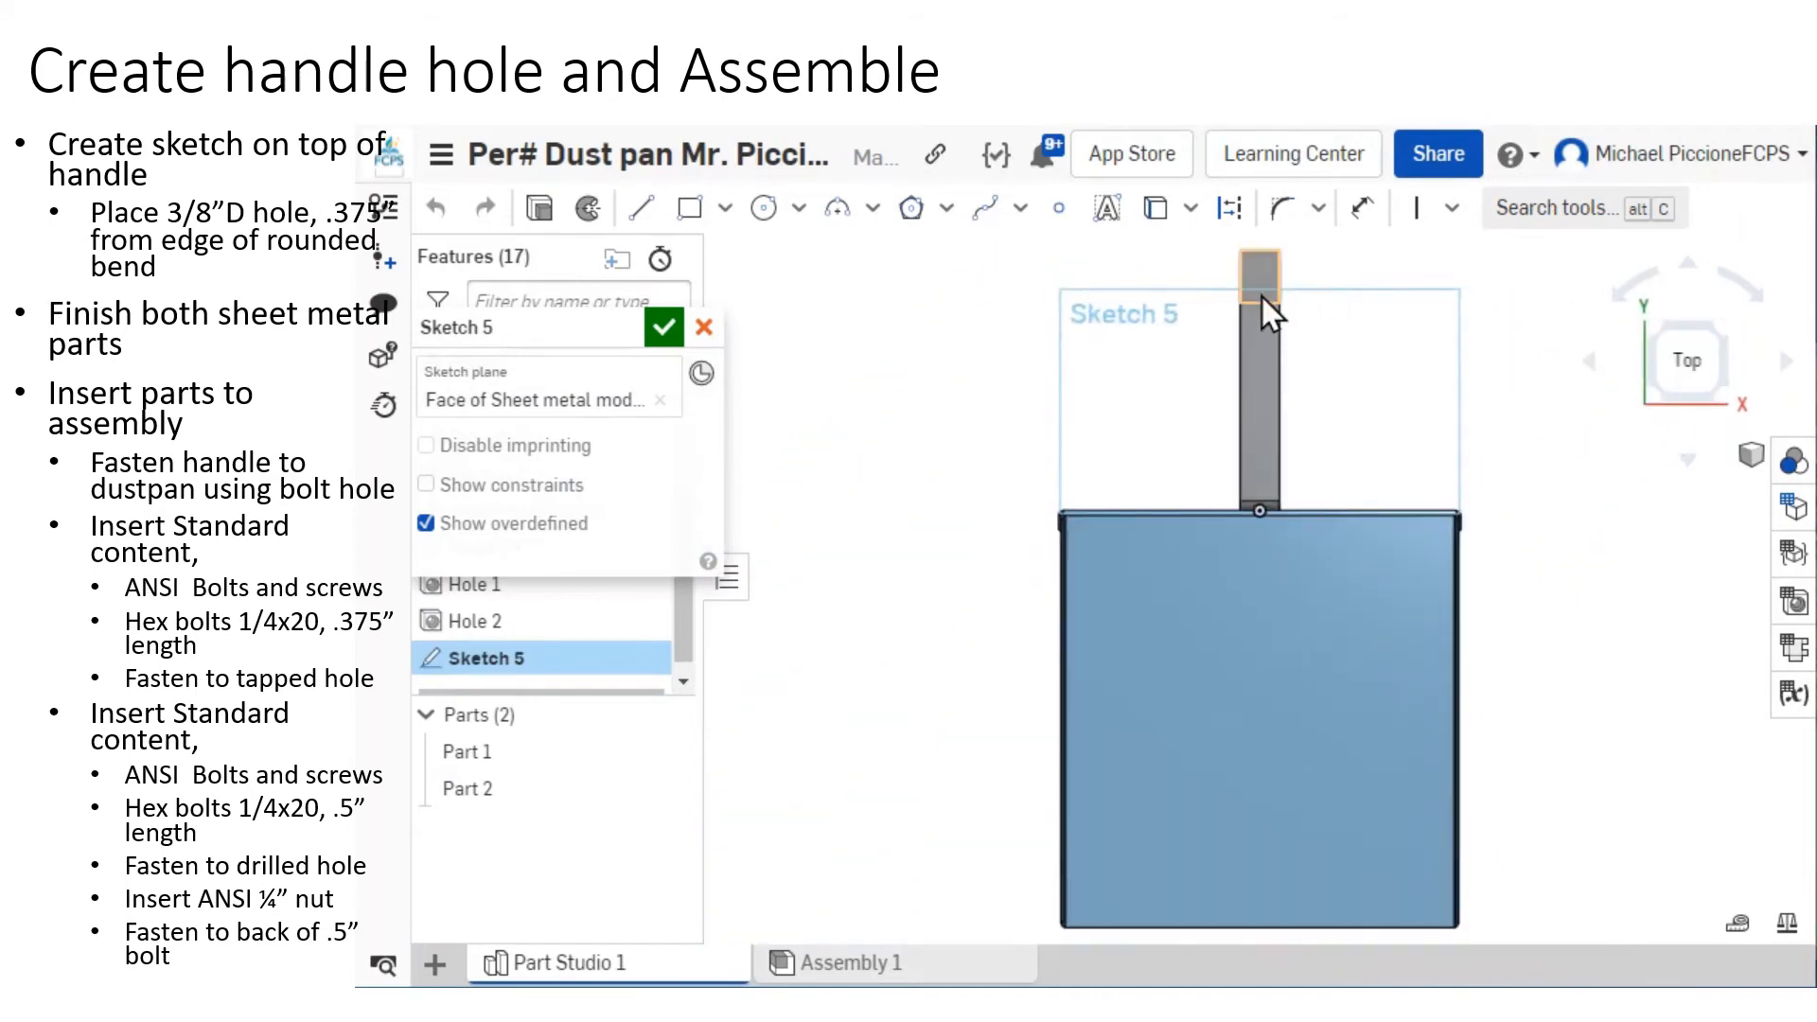
Sketch a circle of 0.375 in diameter on the handle's centreline, just below the rounded bend.
{"action": "scroll", "coordinate": [1249, 308], "scroll_direction": "up", "scroll_amount": 5}
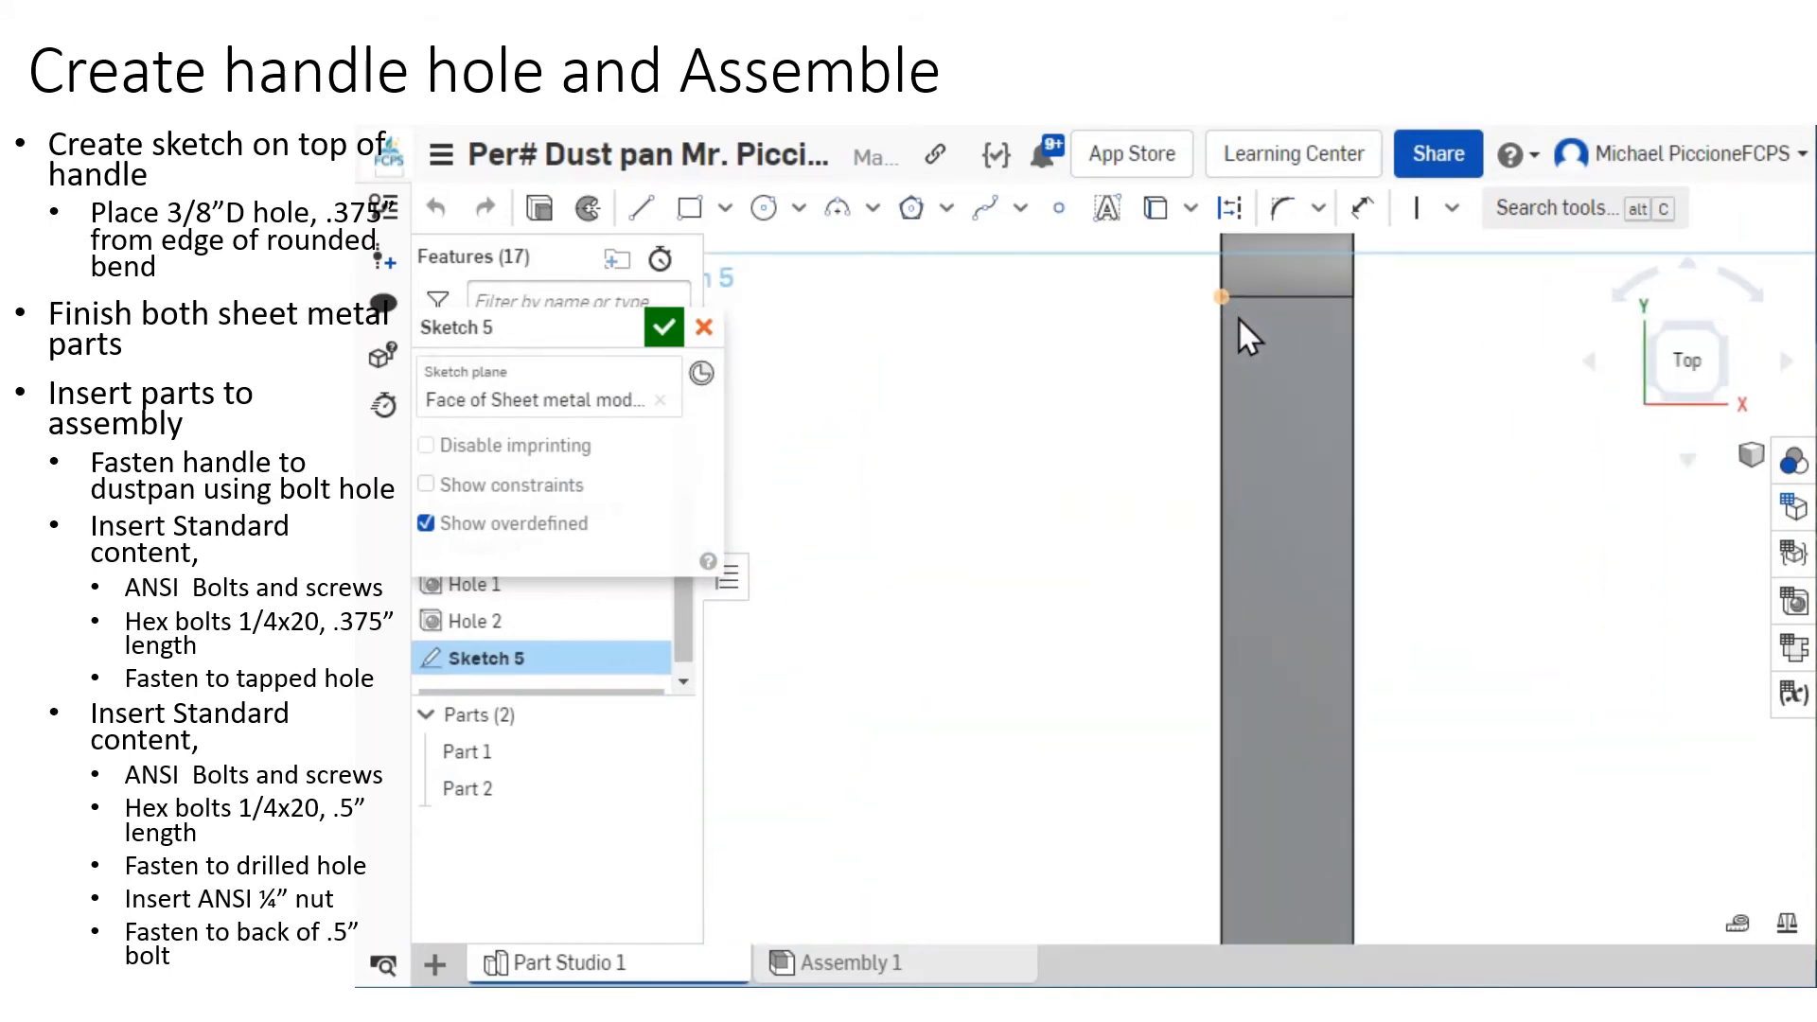
{"action": "left_click", "coordinate": [762, 207]}
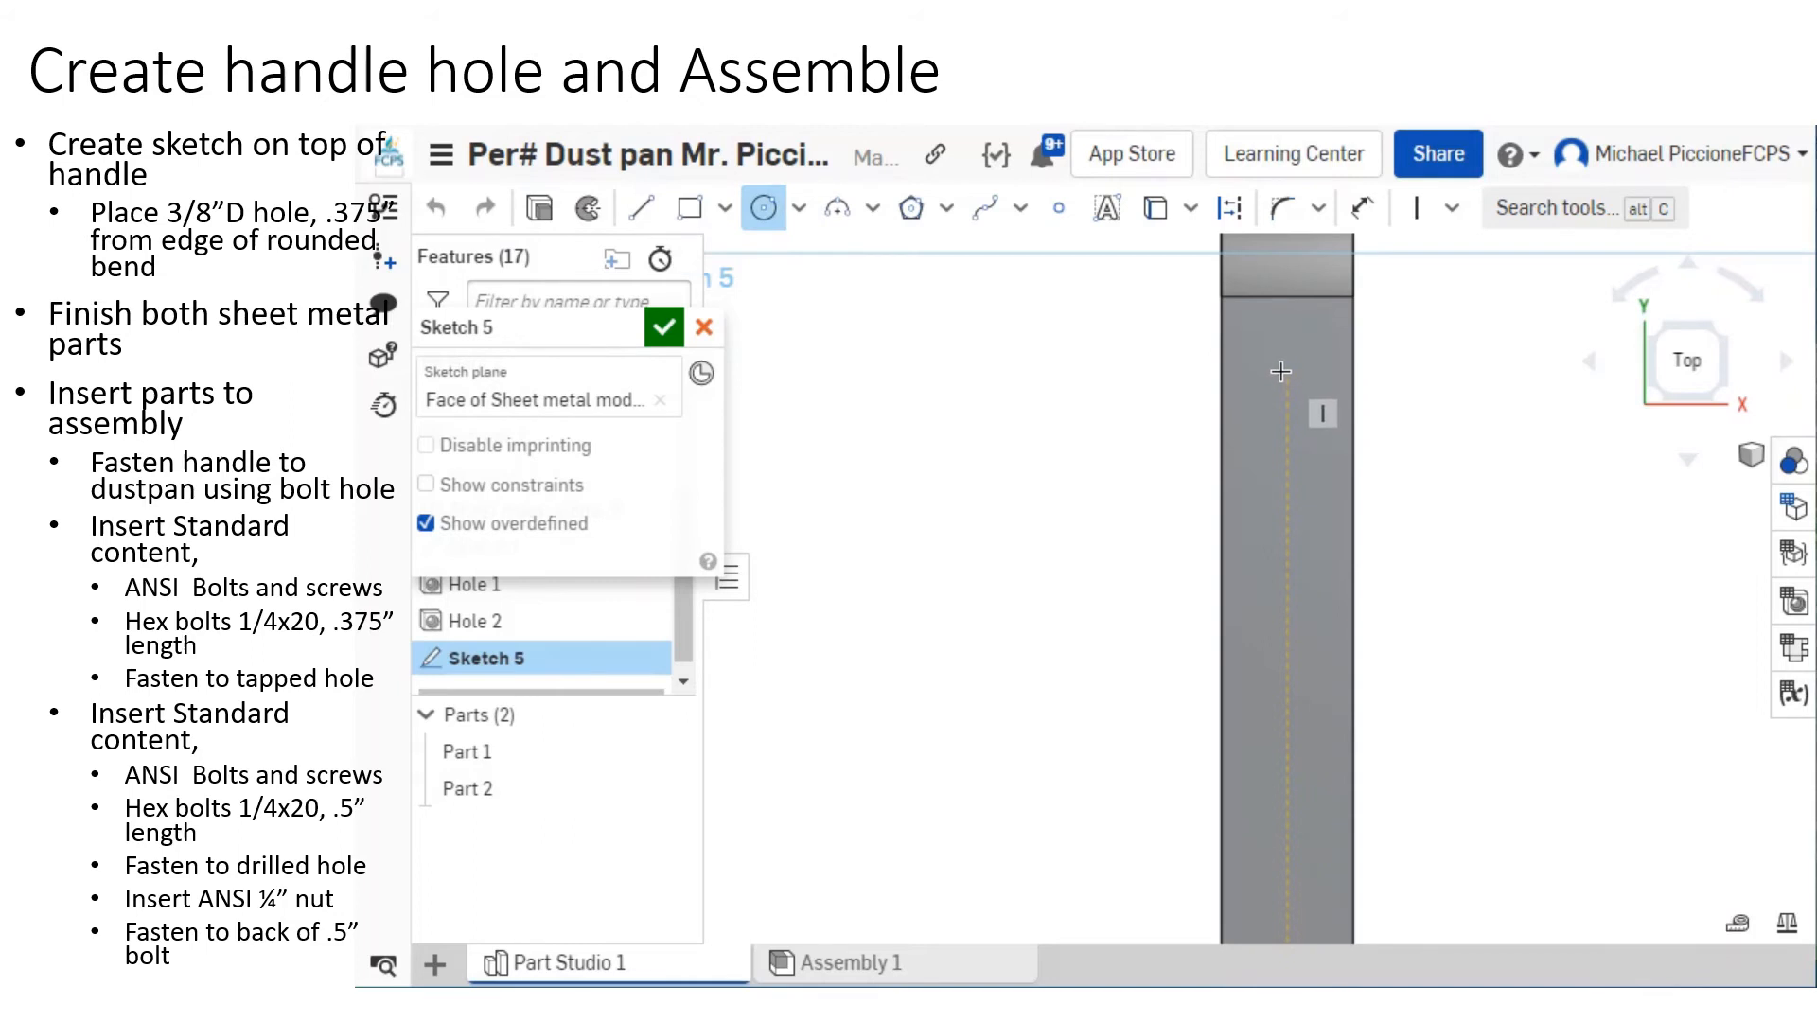
{"action": "left_click", "coordinate": [1287, 384]}
{"action": "left_click", "coordinate": [1259, 400]}
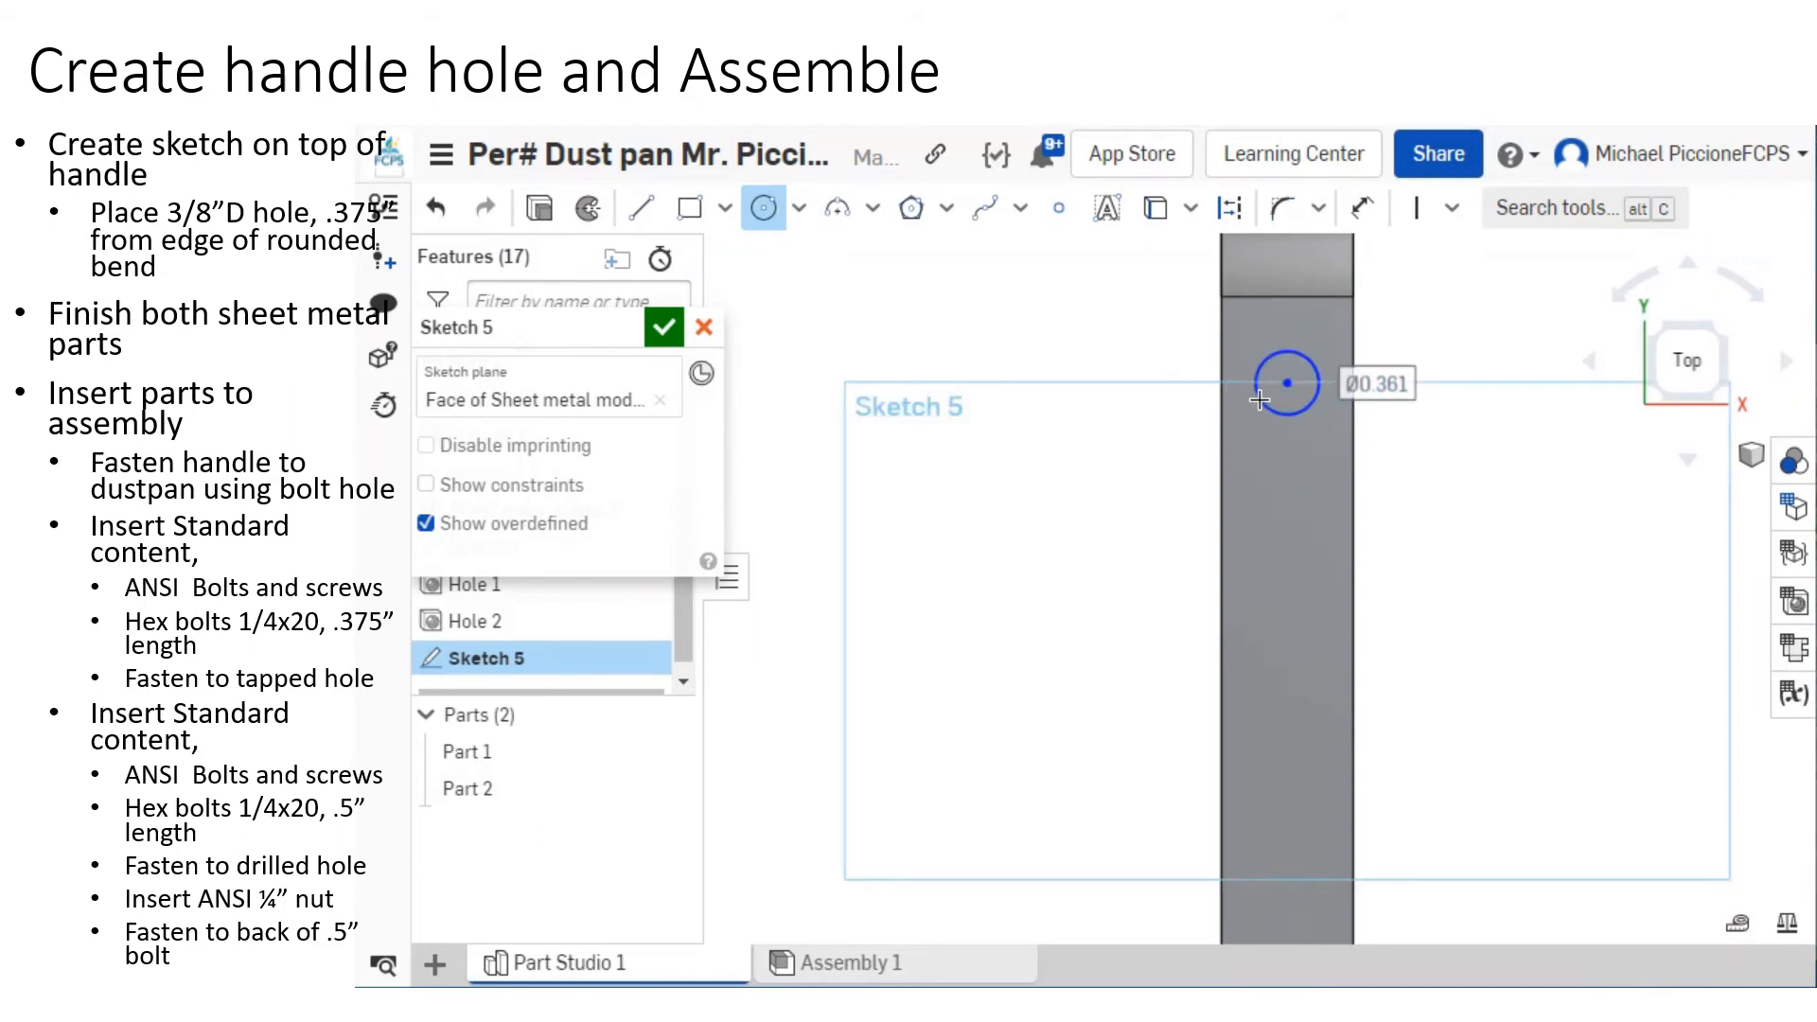
{"action": "type", "text": "."}
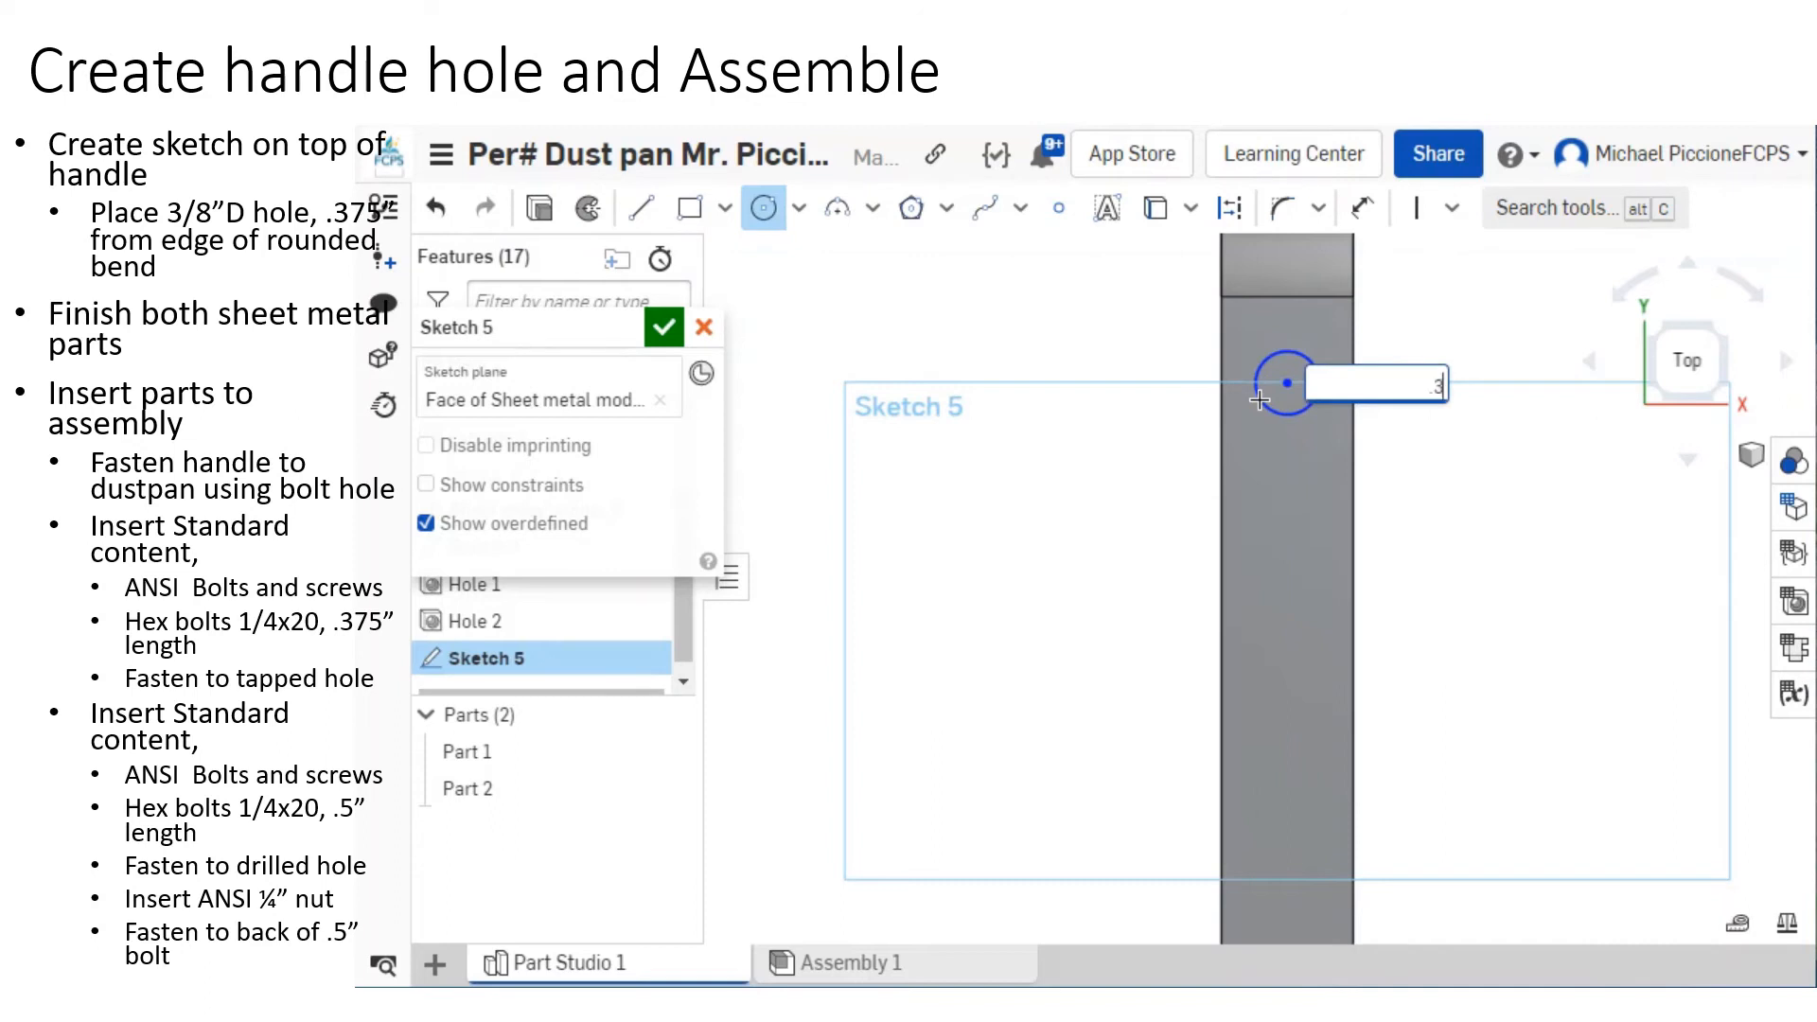
{"action": "type", "text": "375"}
{"action": "key", "text": "Return"}
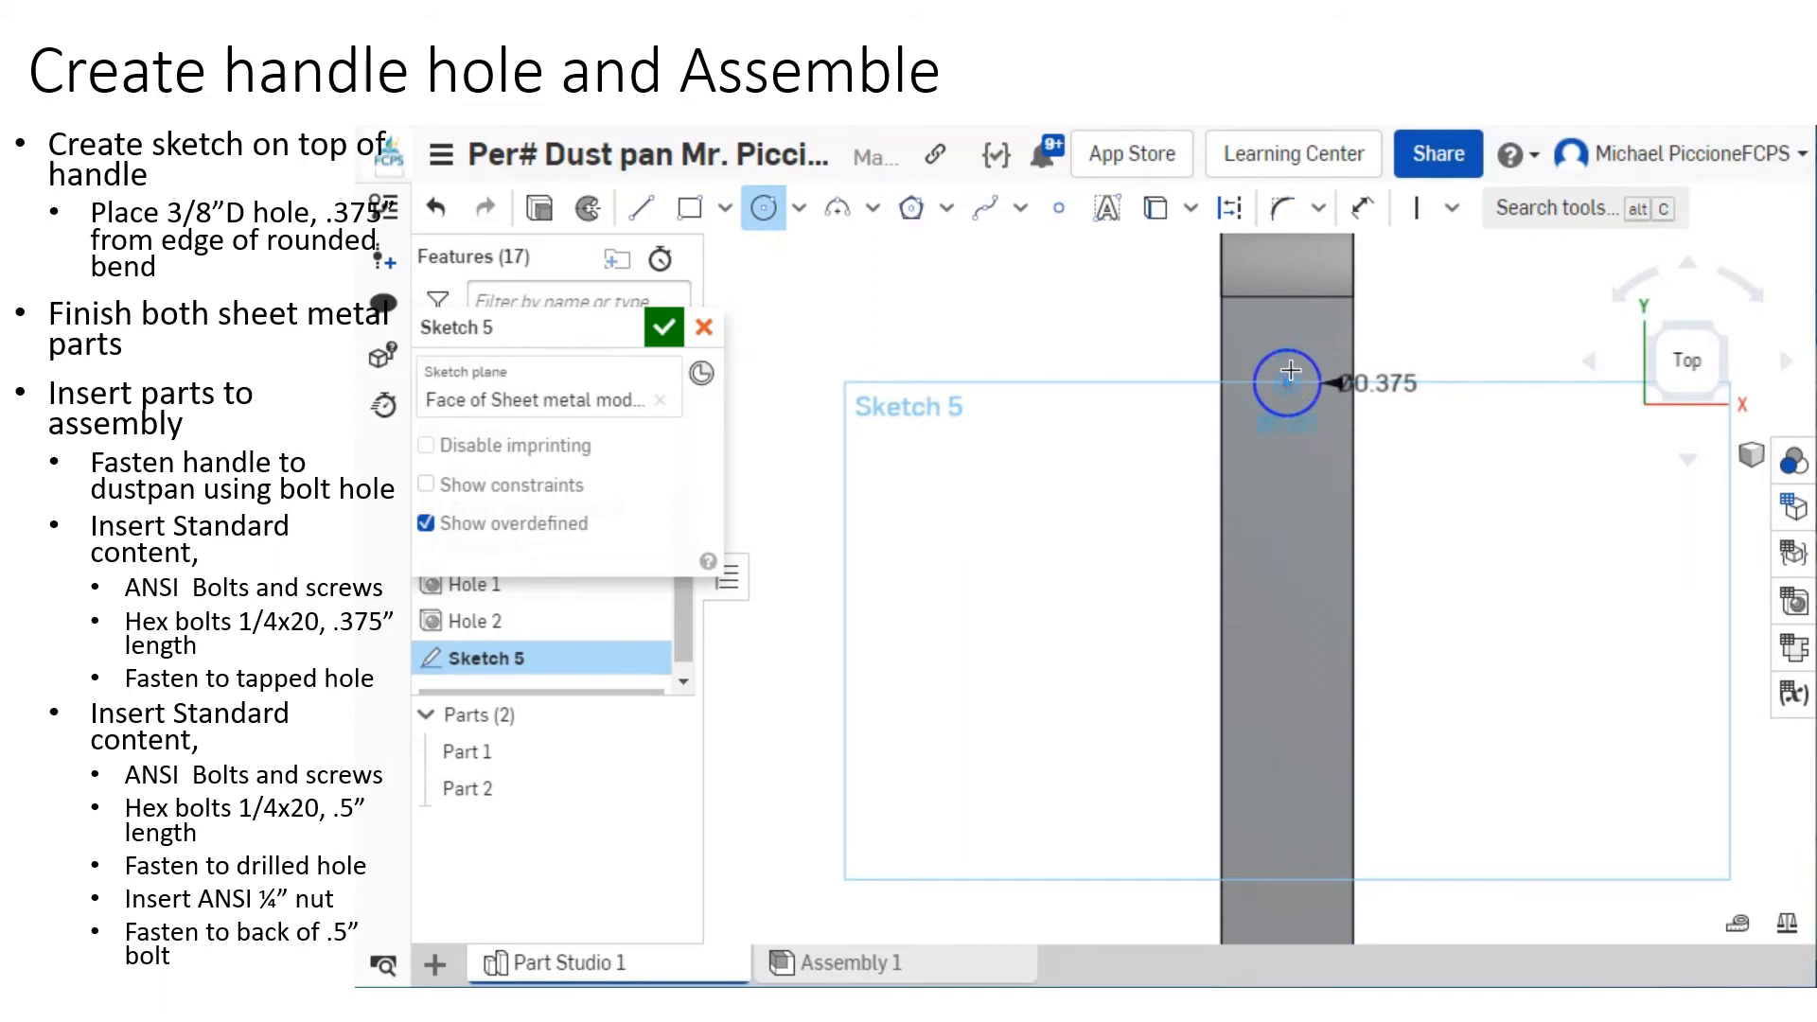
Dimension the circle's centre 3/8 in from the edge of the rounded bend.
{"action": "left_click", "coordinate": [1286, 383]}
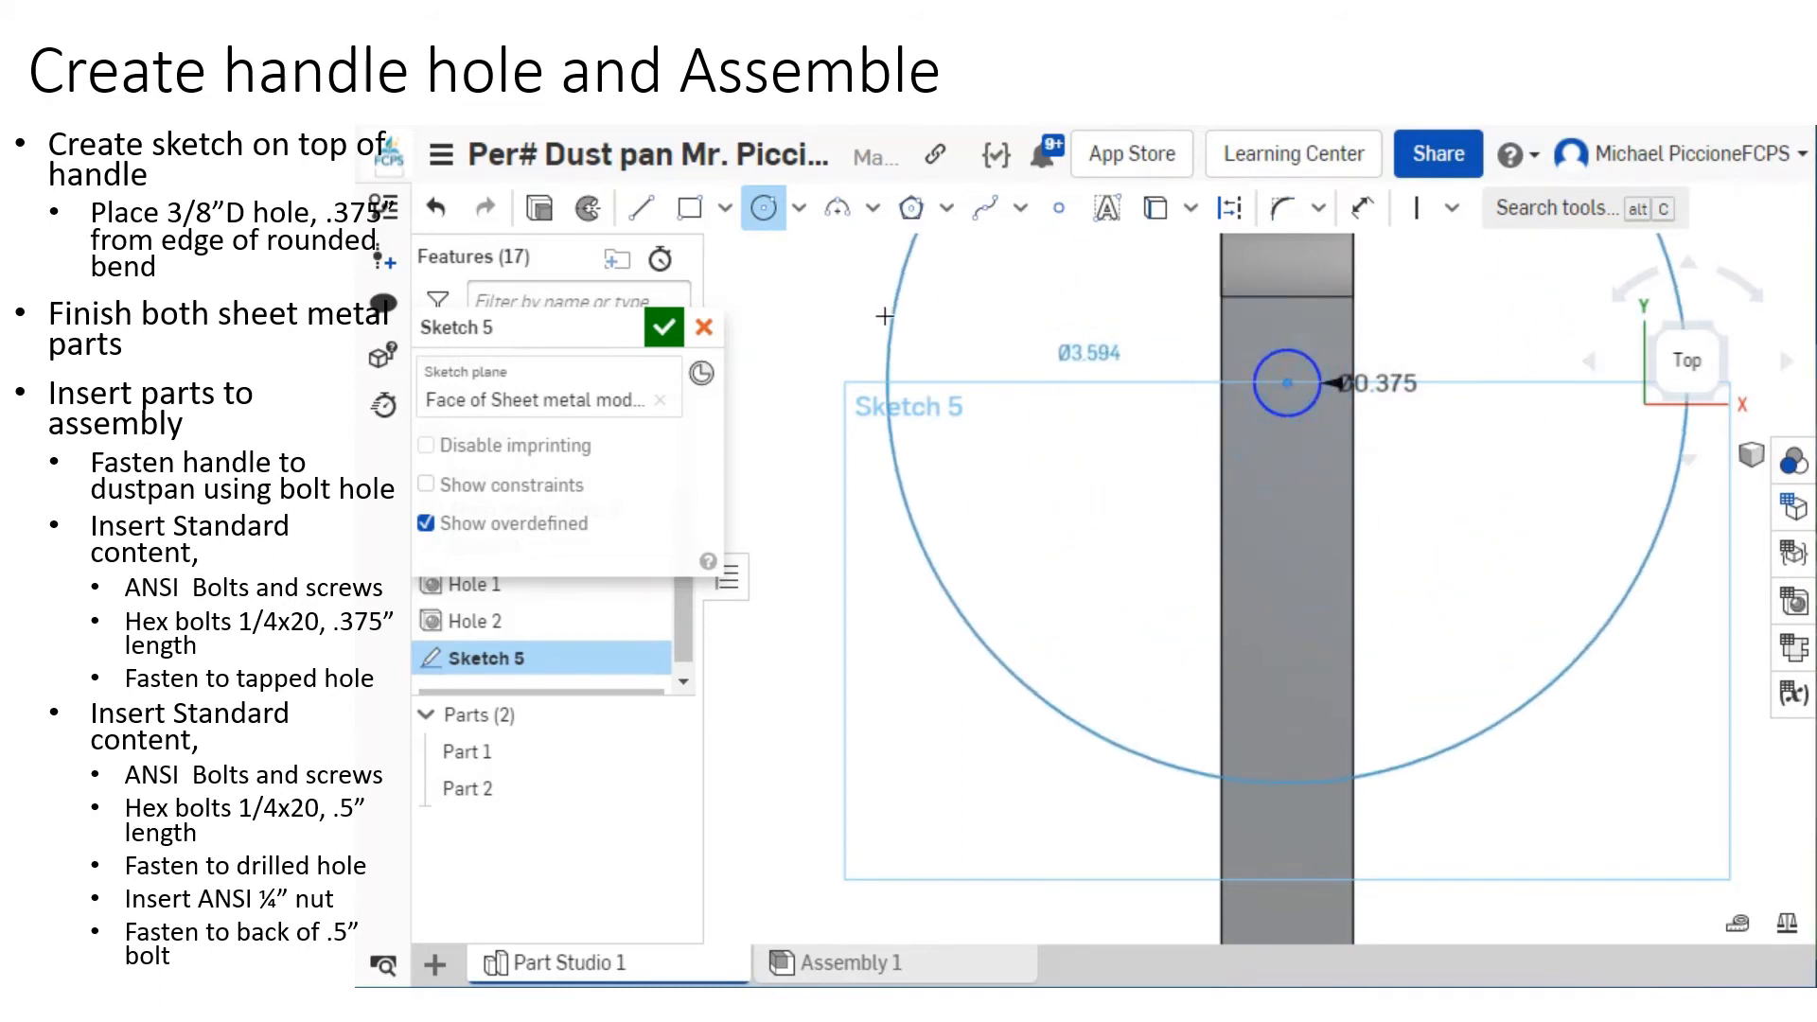
{"action": "left_click", "coordinate": [1364, 212]}
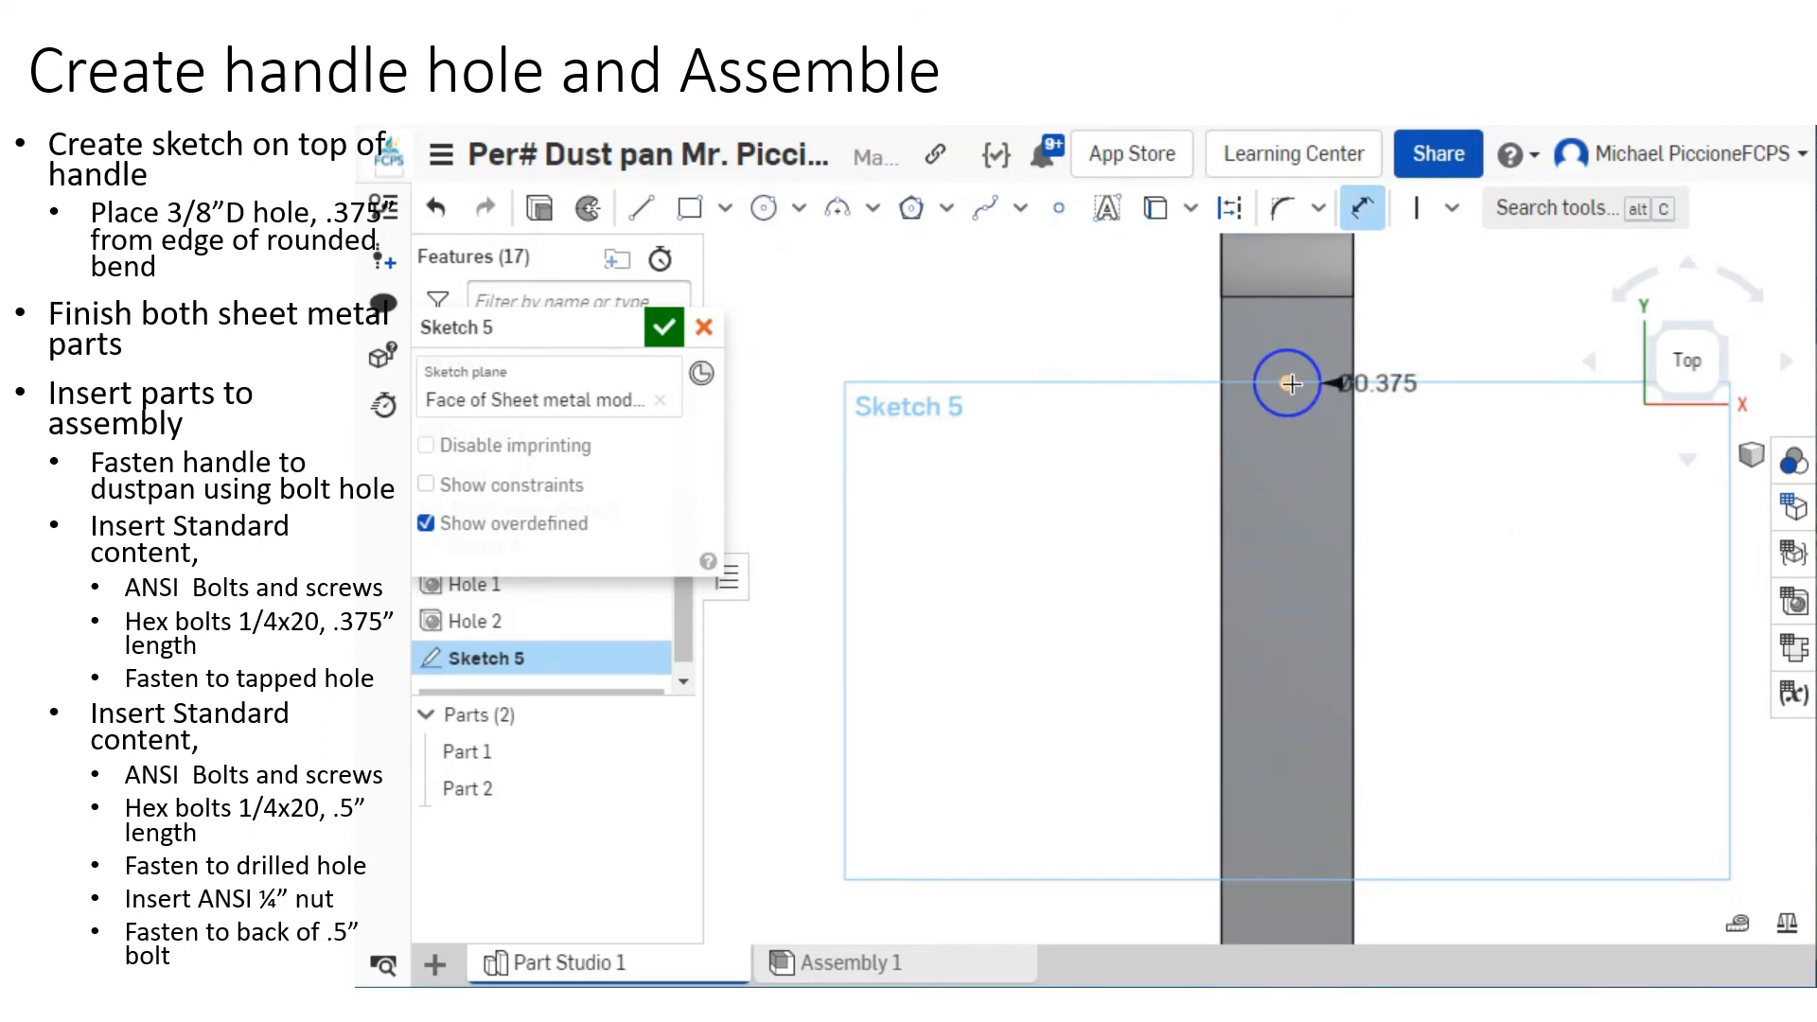
{"action": "left_click", "coordinate": [1287, 298]}
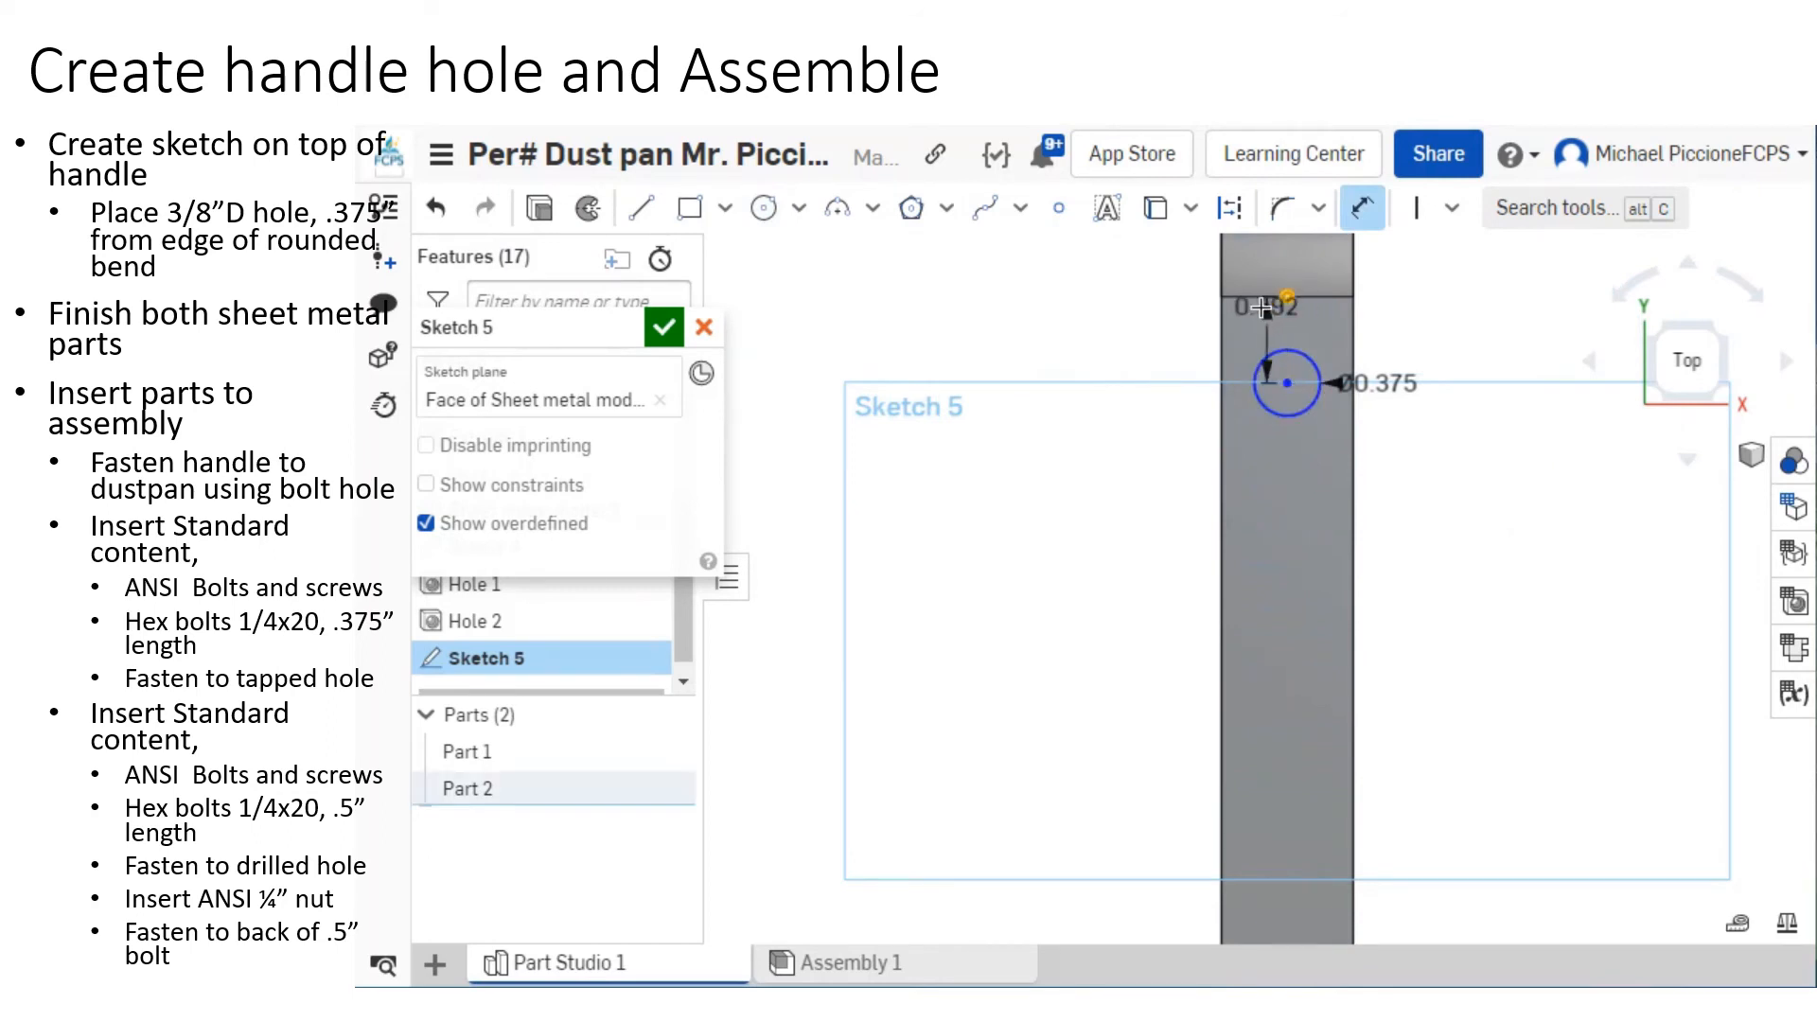
{"action": "left_click", "coordinate": [1166, 331]}
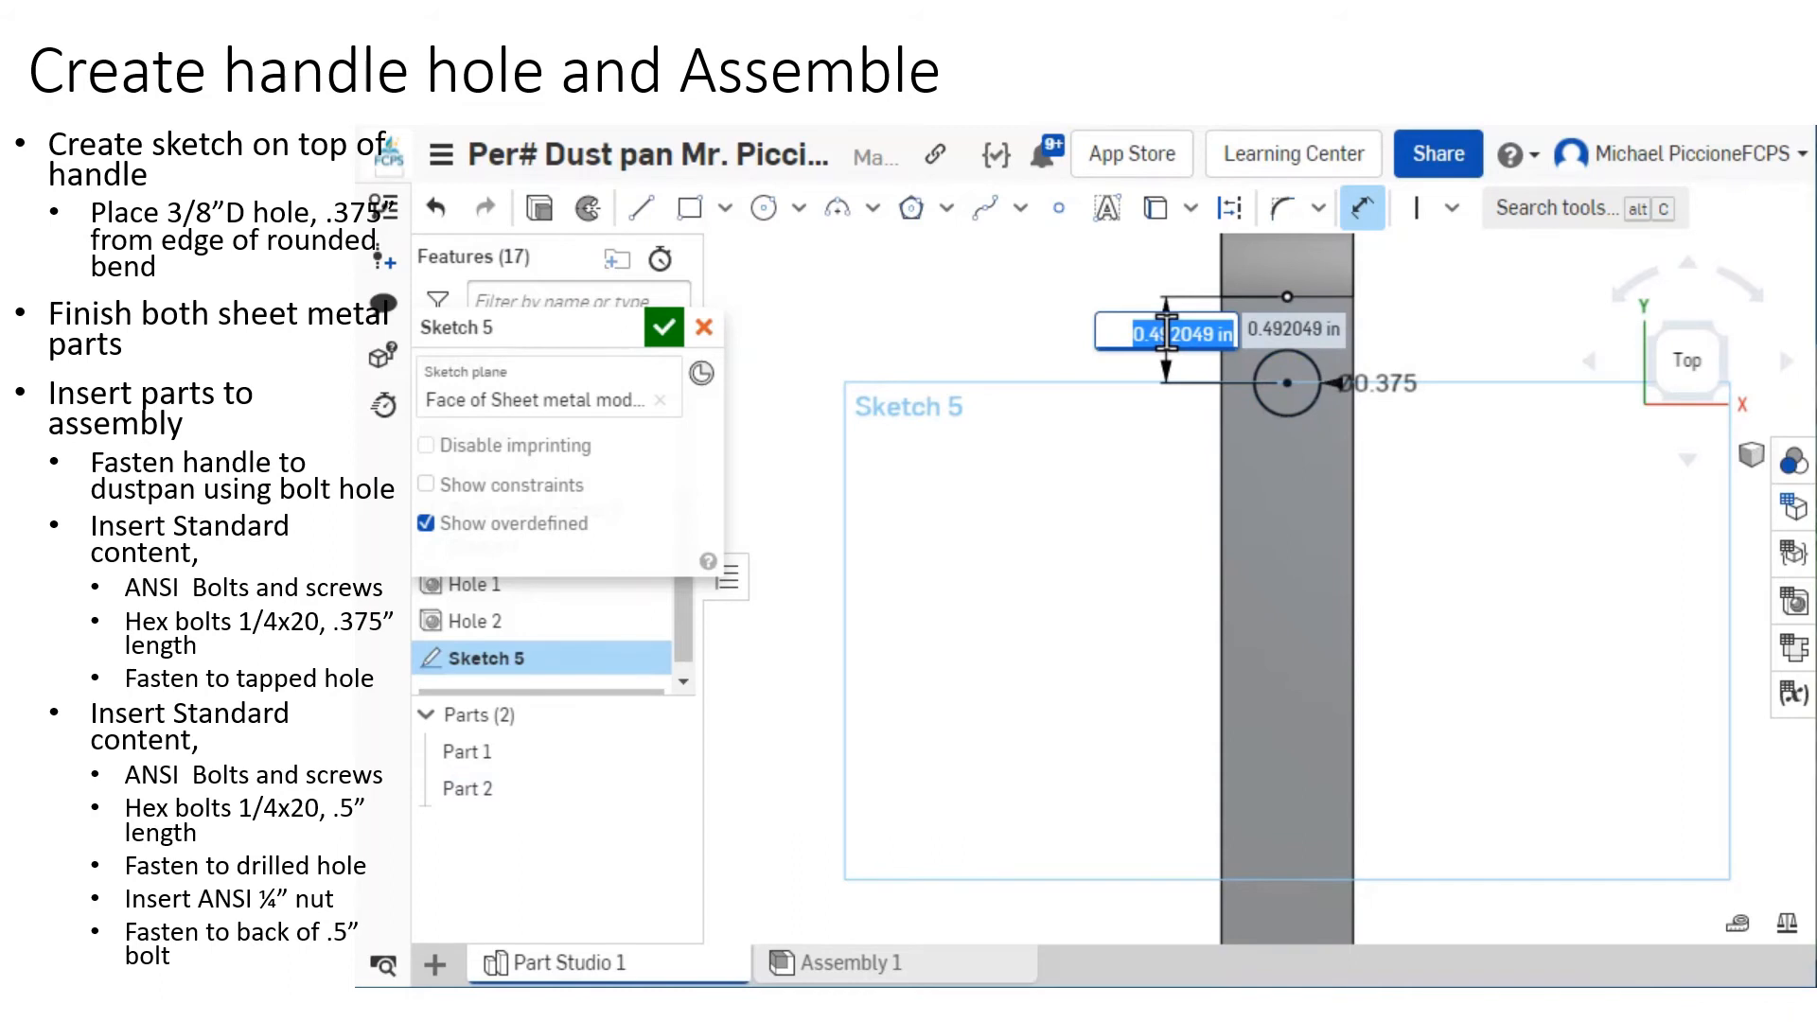
{"action": "type", "text": "3/8"}
{"action": "key", "text": "Return"}
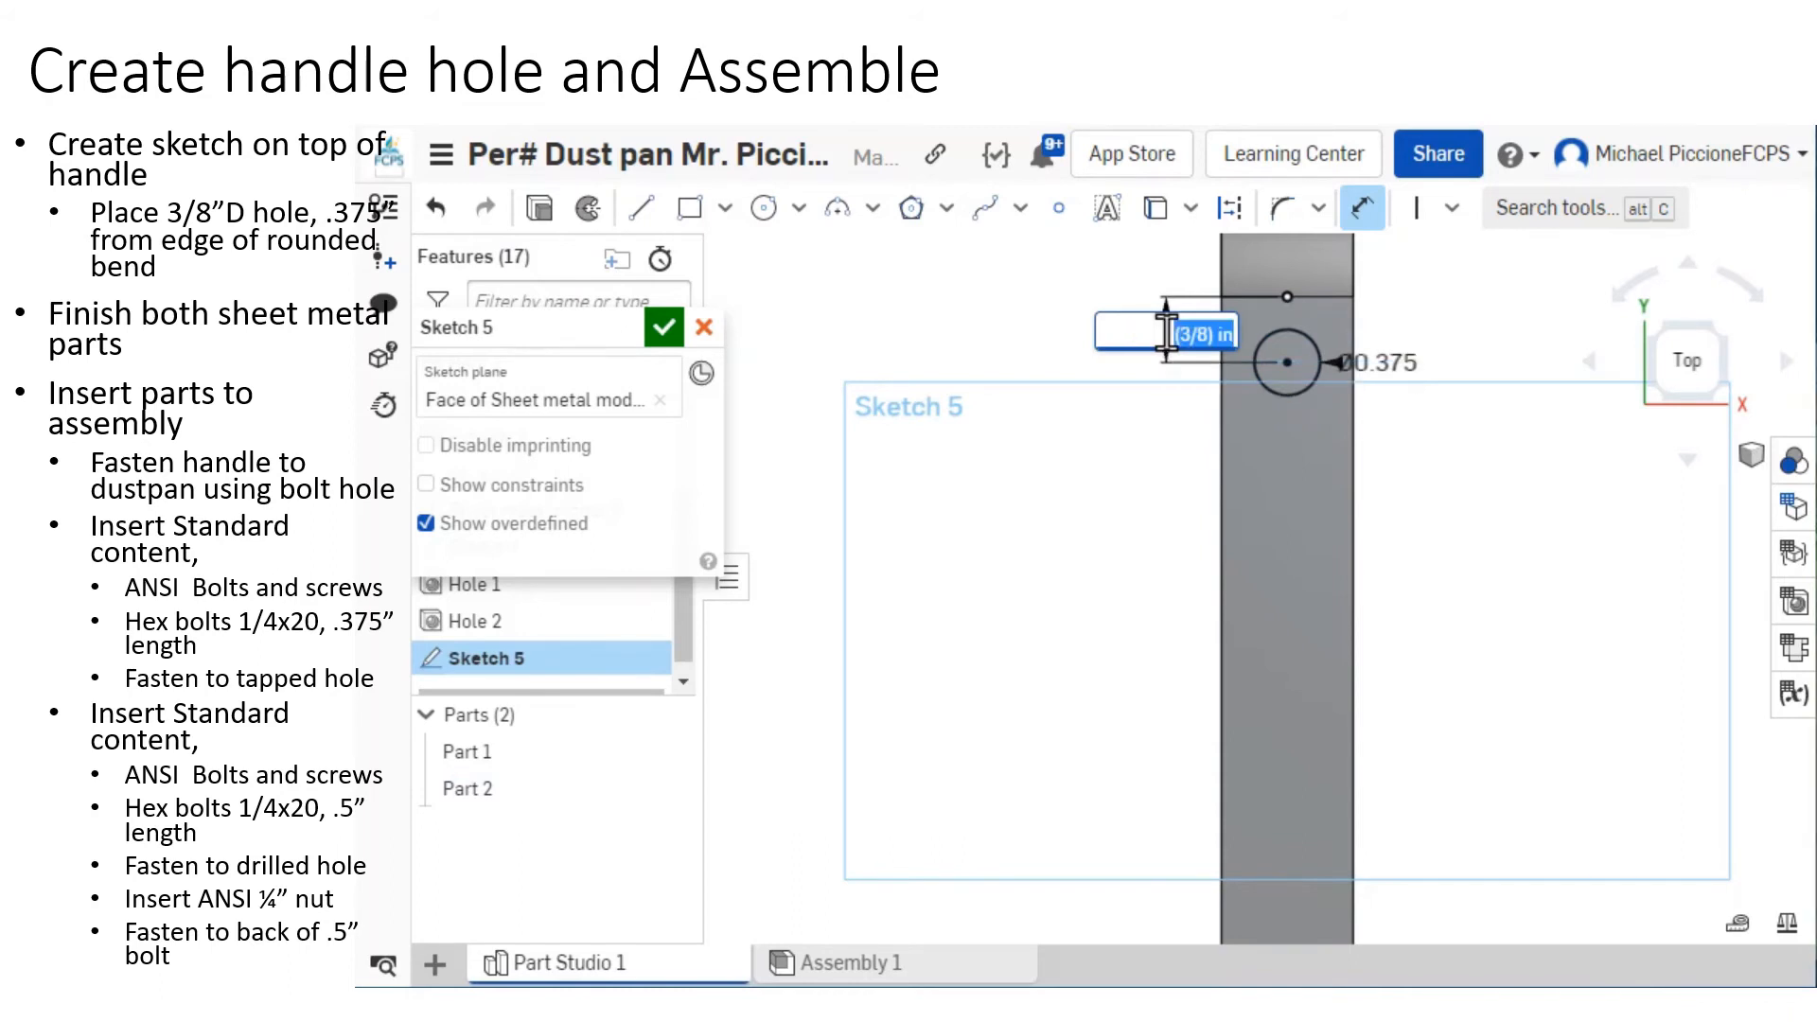
Apply a vertical constraint between the circle's centre and the bend edge's midpoint, and finish the sketch.
{"action": "scroll", "coordinate": [1268, 321], "scroll_direction": "up", "scroll_amount": 2}
{"action": "scroll", "coordinate": [1285, 325], "scroll_direction": "up", "scroll_amount": 1}
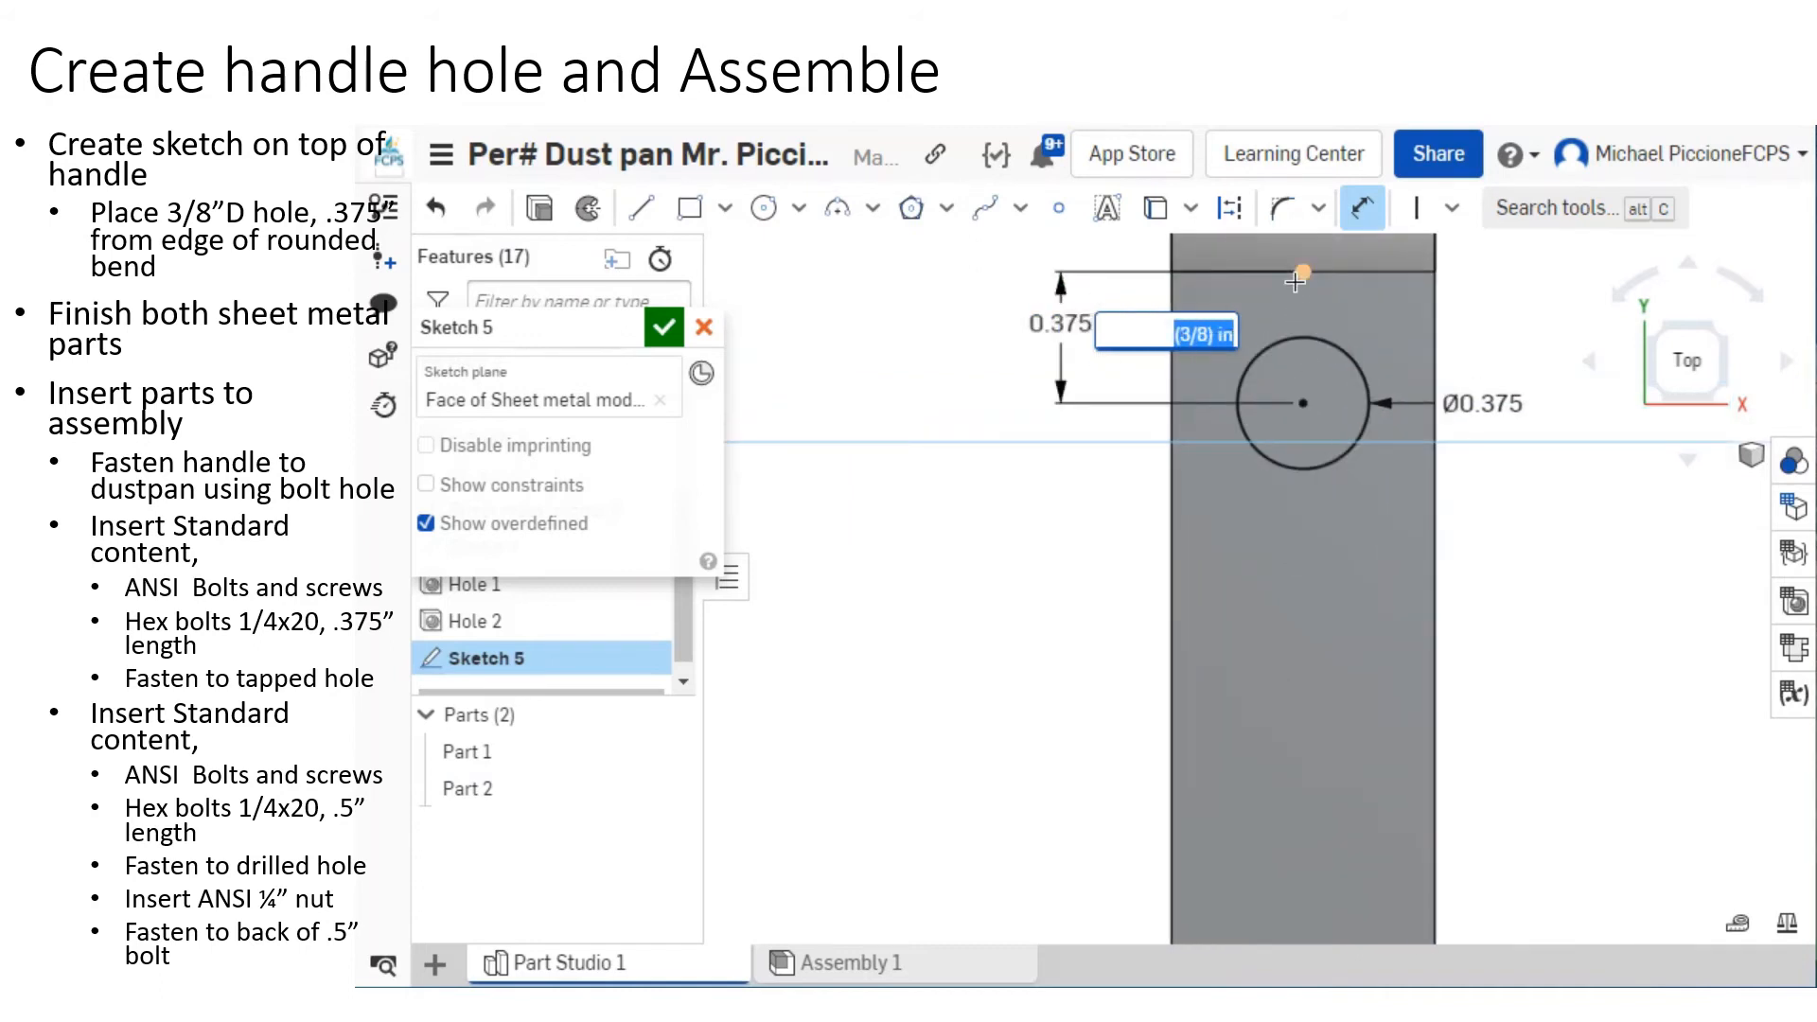
{"action": "left_click", "coordinate": [1418, 216]}
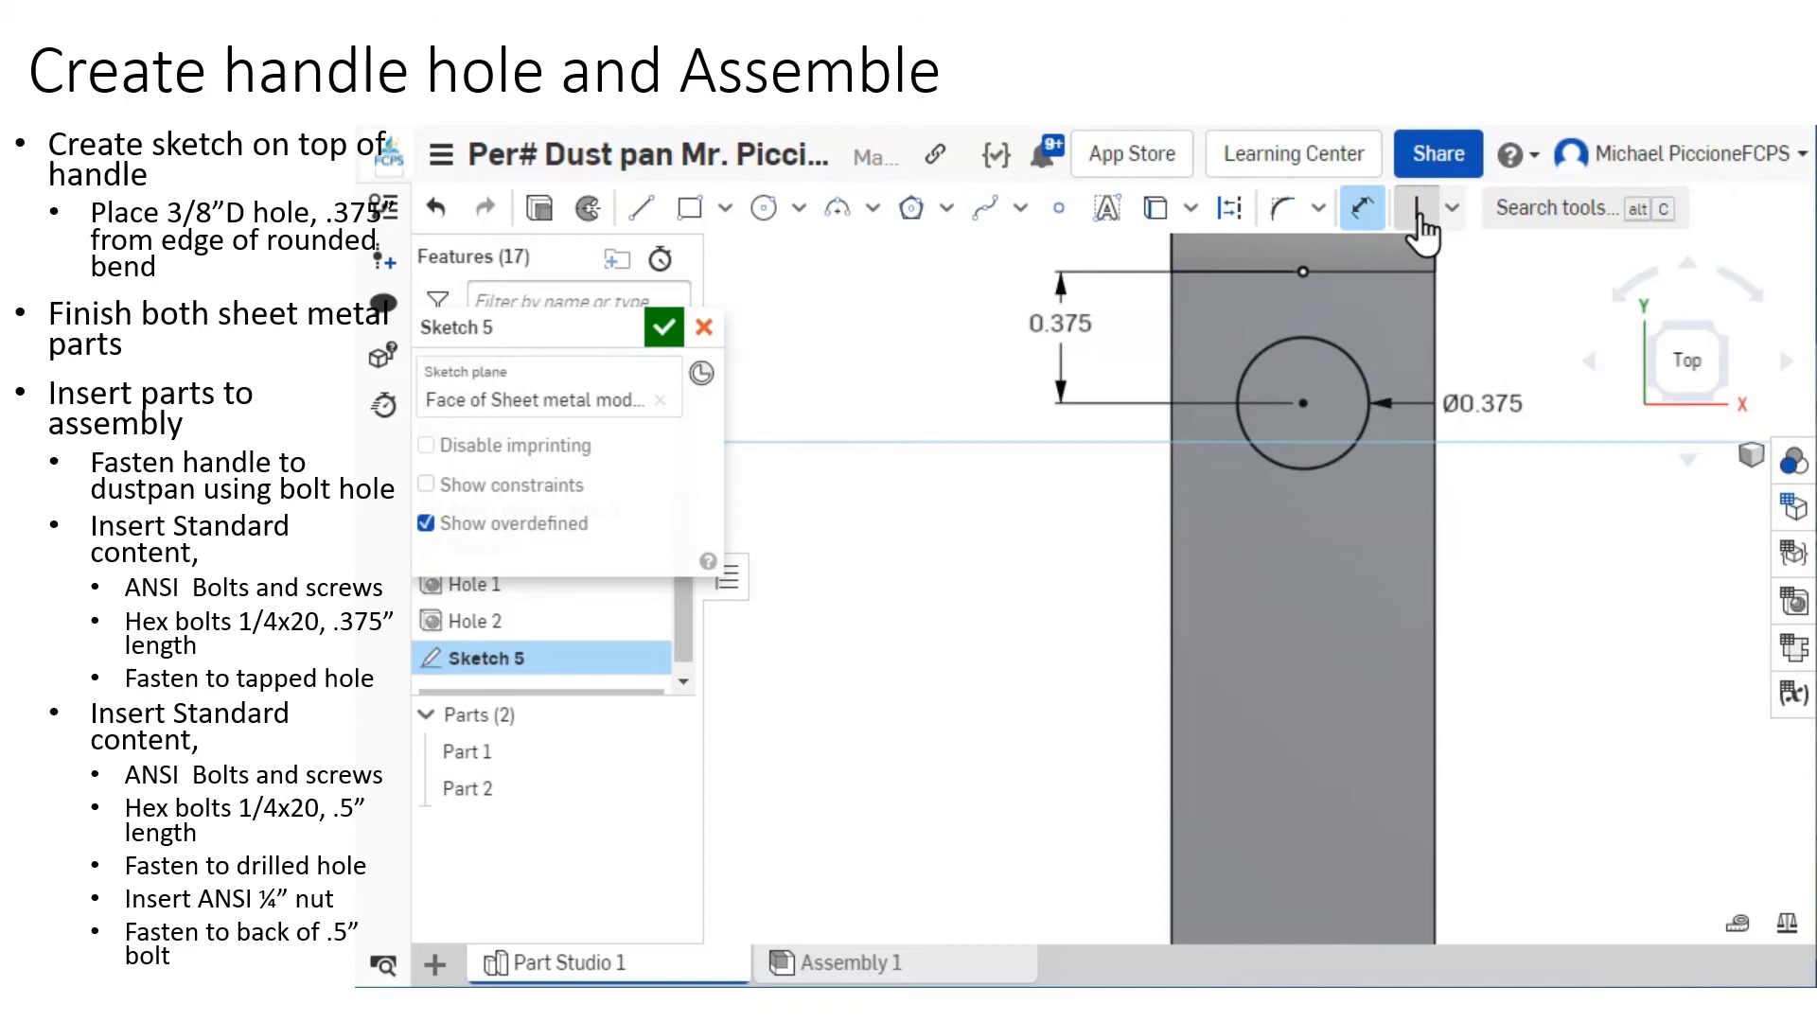
{"action": "left_click", "coordinate": [1301, 397]}
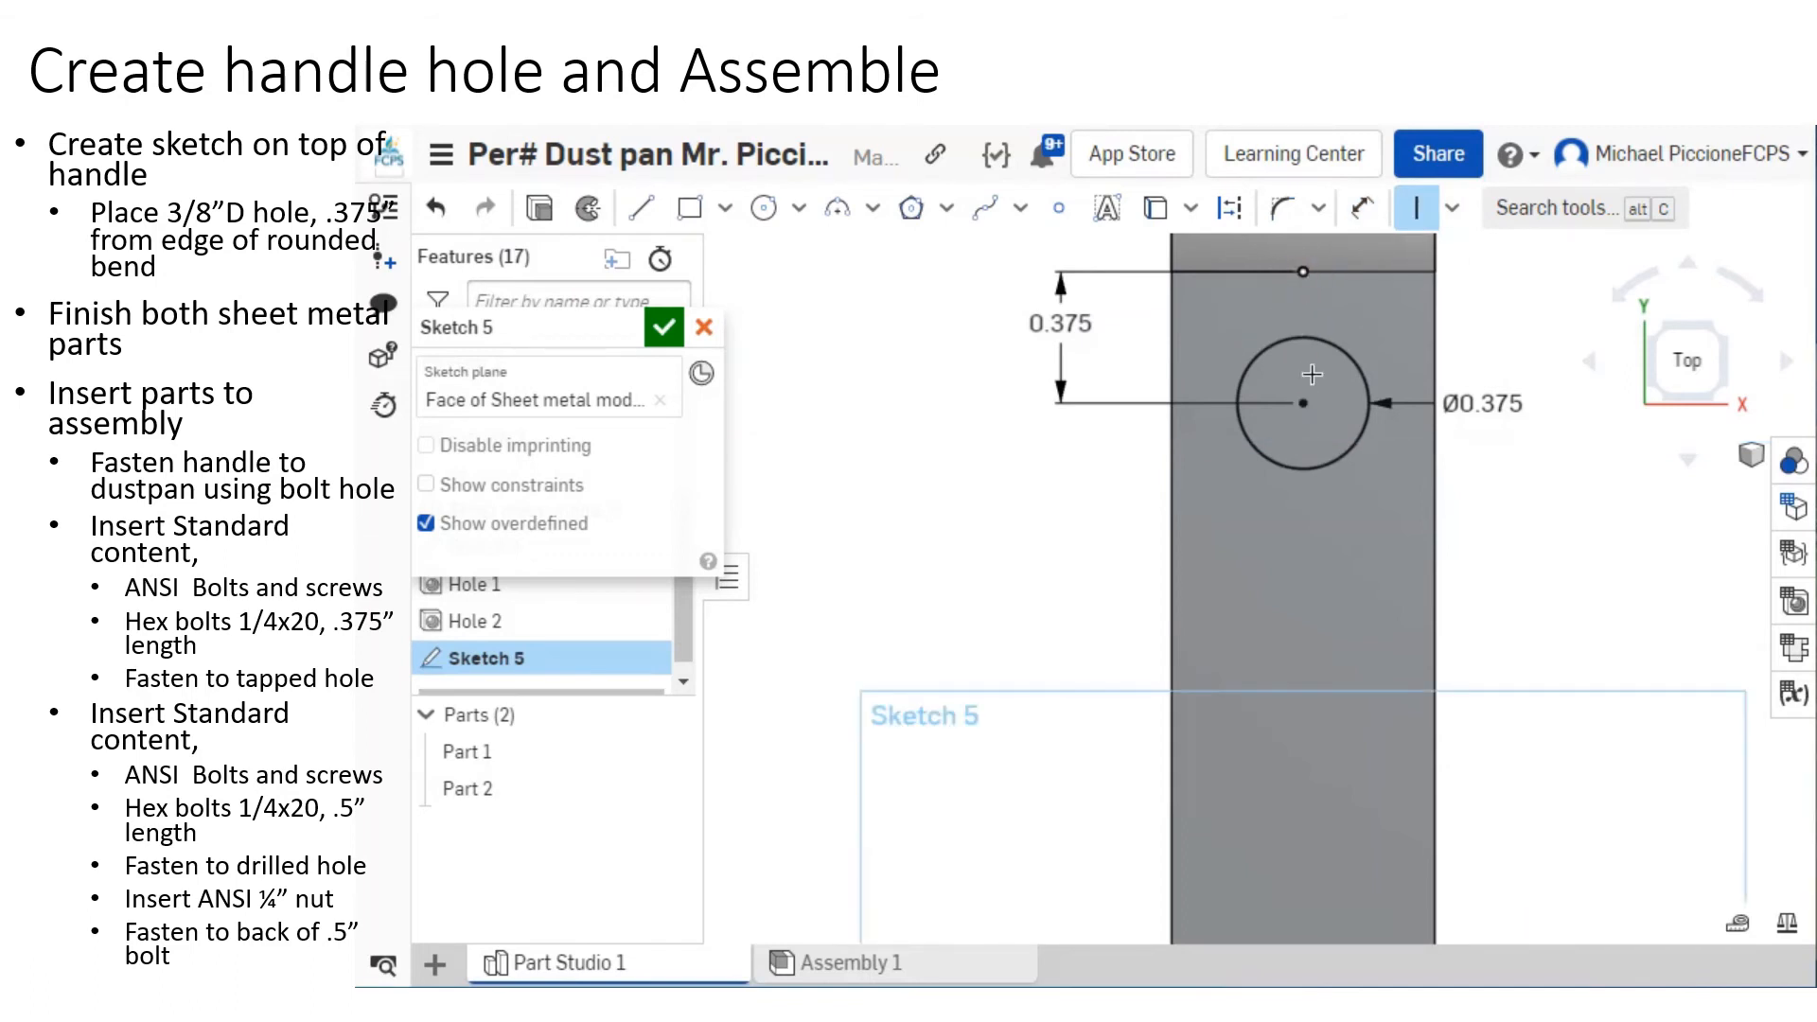
{"action": "scroll", "coordinate": [1314, 400], "scroll_direction": "down", "scroll_amount": 3}
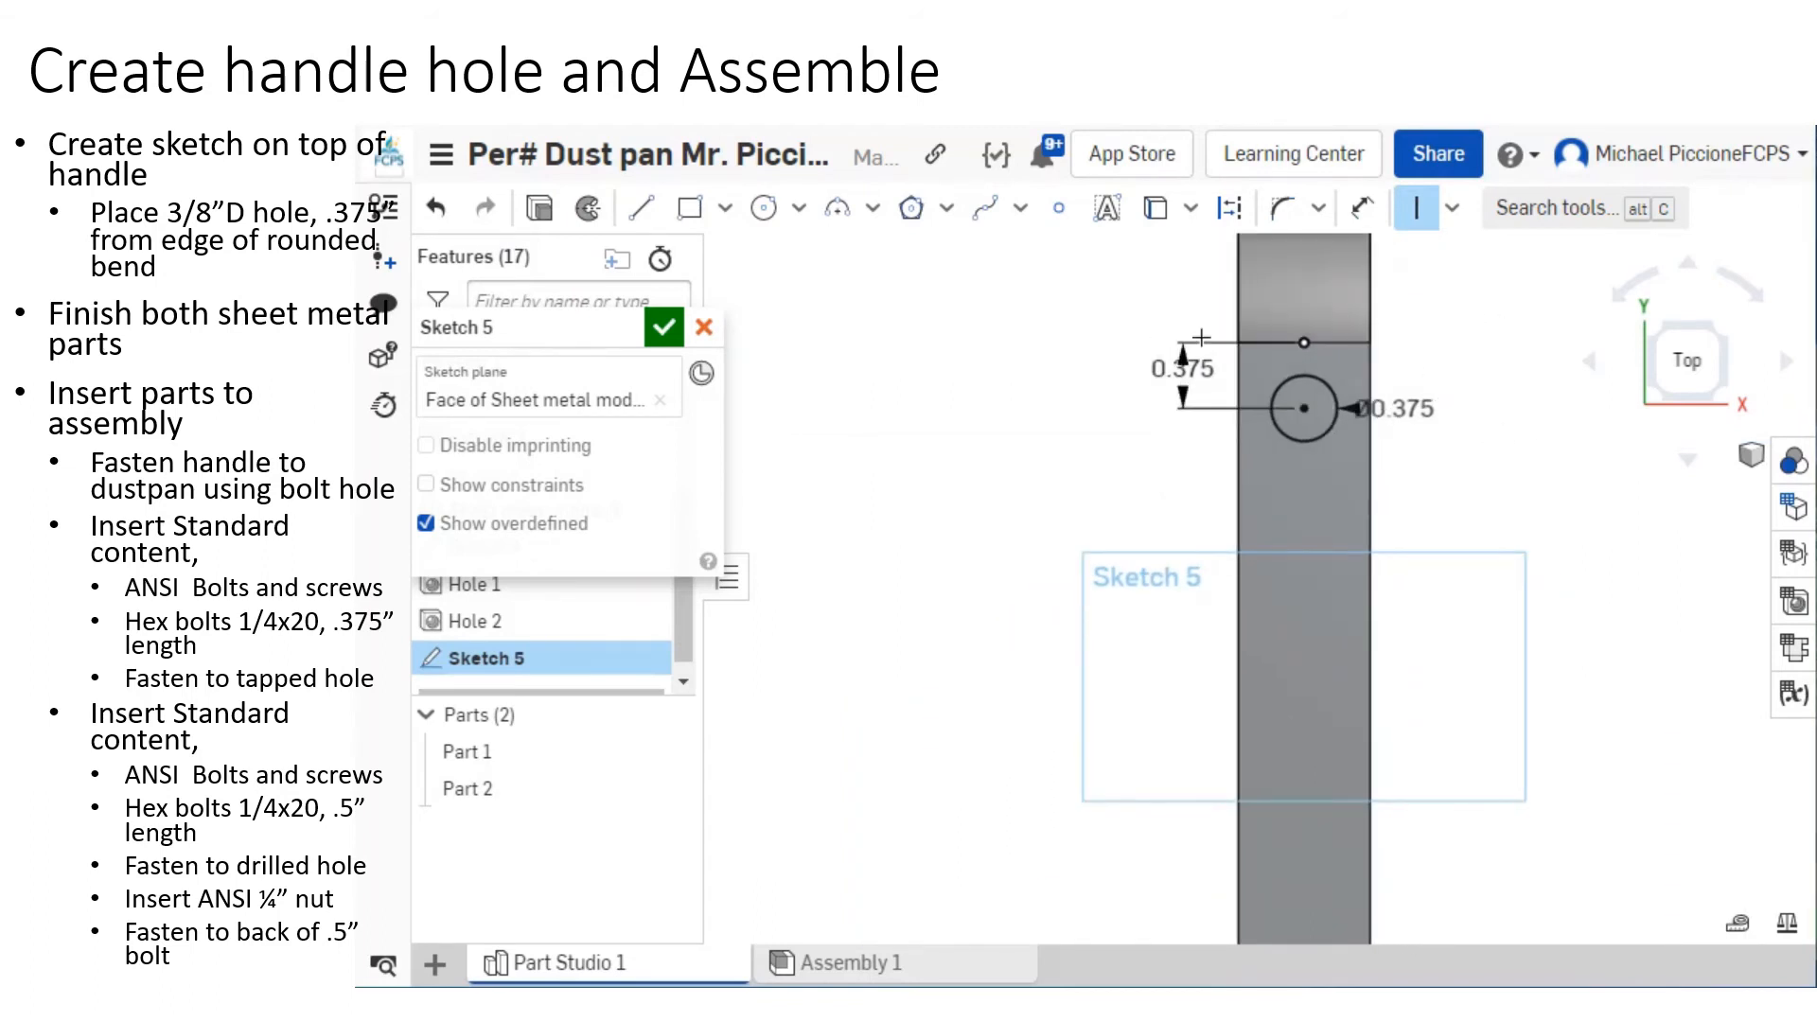
{"action": "left_click", "coordinate": [662, 327]}
Cut the hanging hole through the handle by extruding only the circle as a Blind Remove with 1 in depth.
{"action": "left_click", "coordinate": [665, 207]}
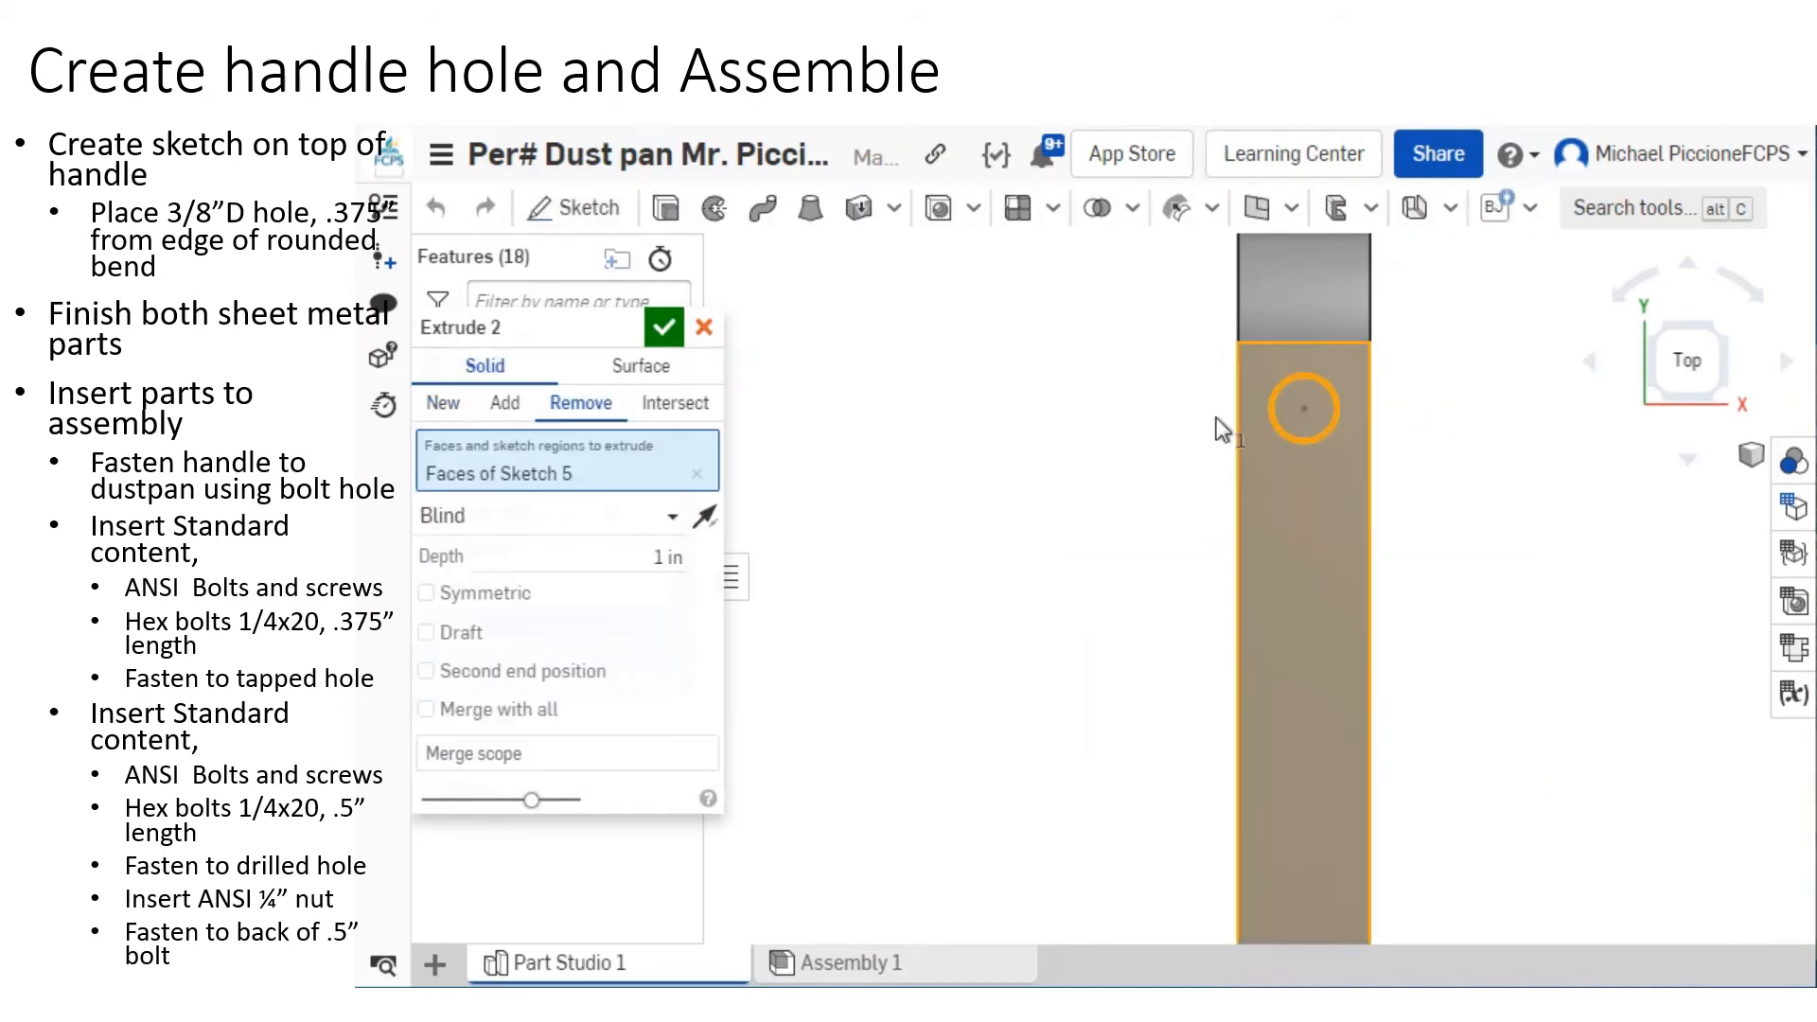
{"action": "left_click", "coordinate": [1308, 426]}
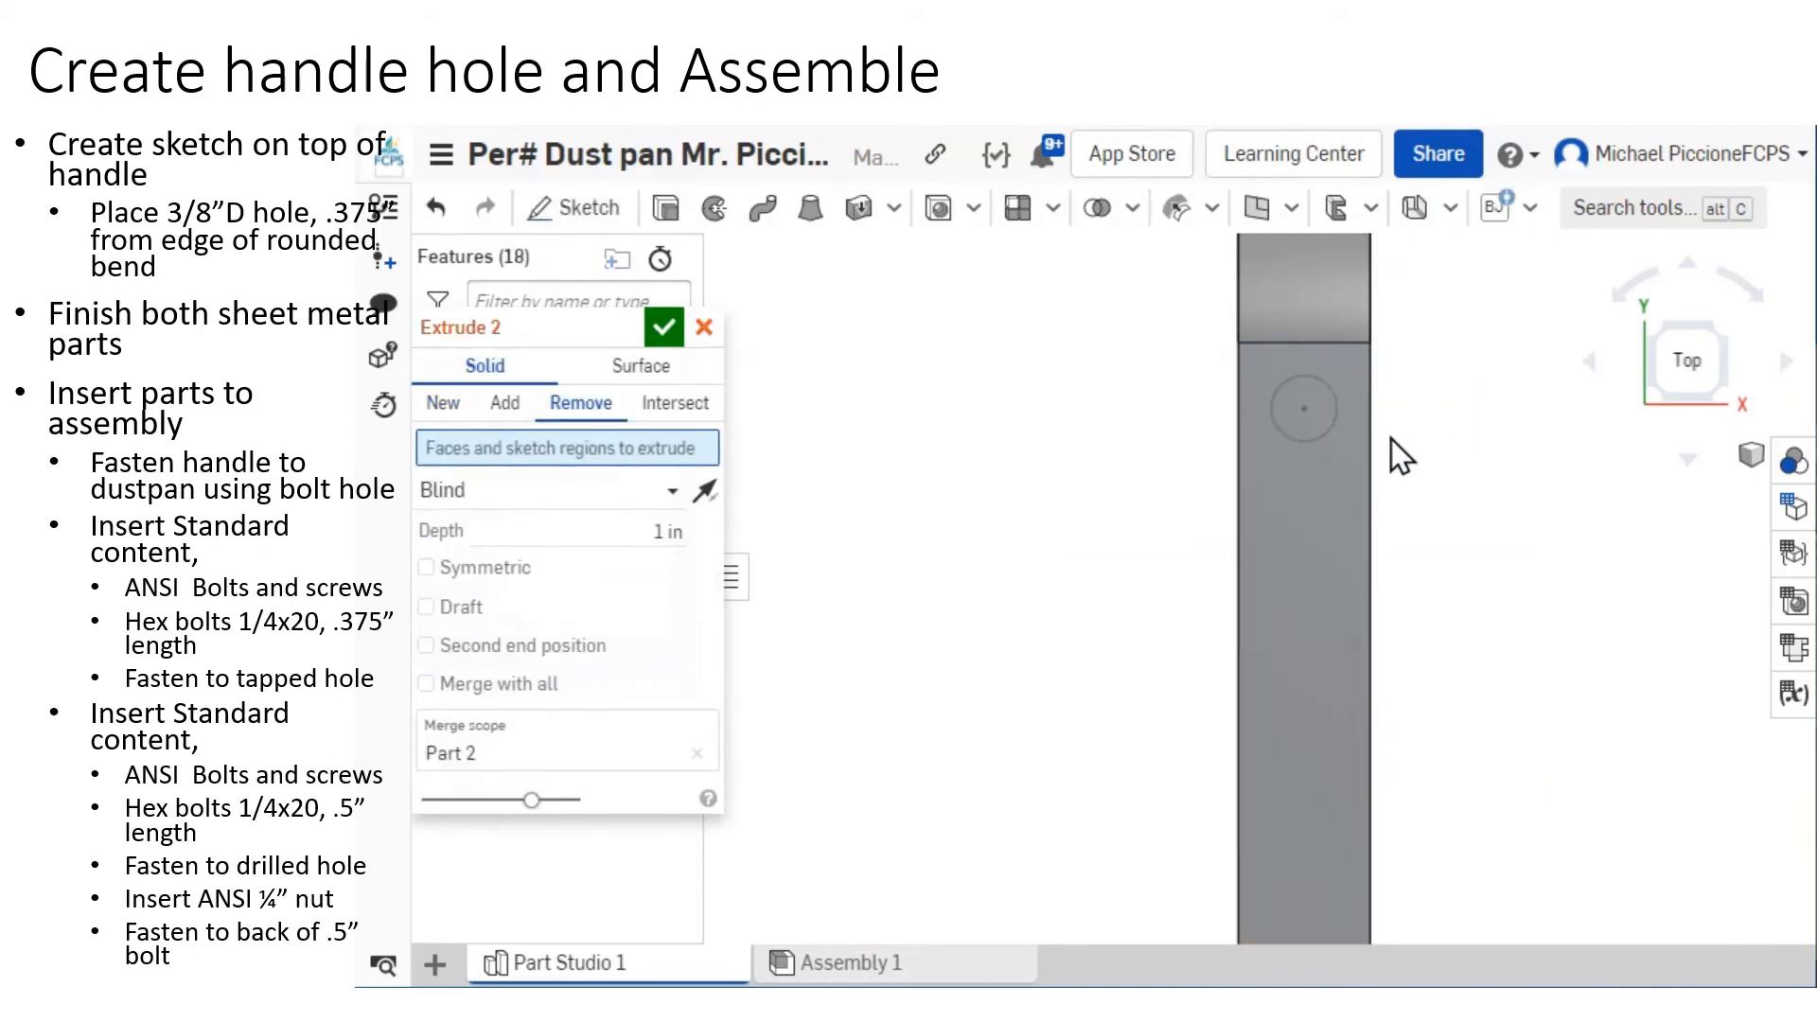
{"action": "left_click", "coordinate": [1306, 422]}
{"action": "left_click", "coordinate": [660, 553]}
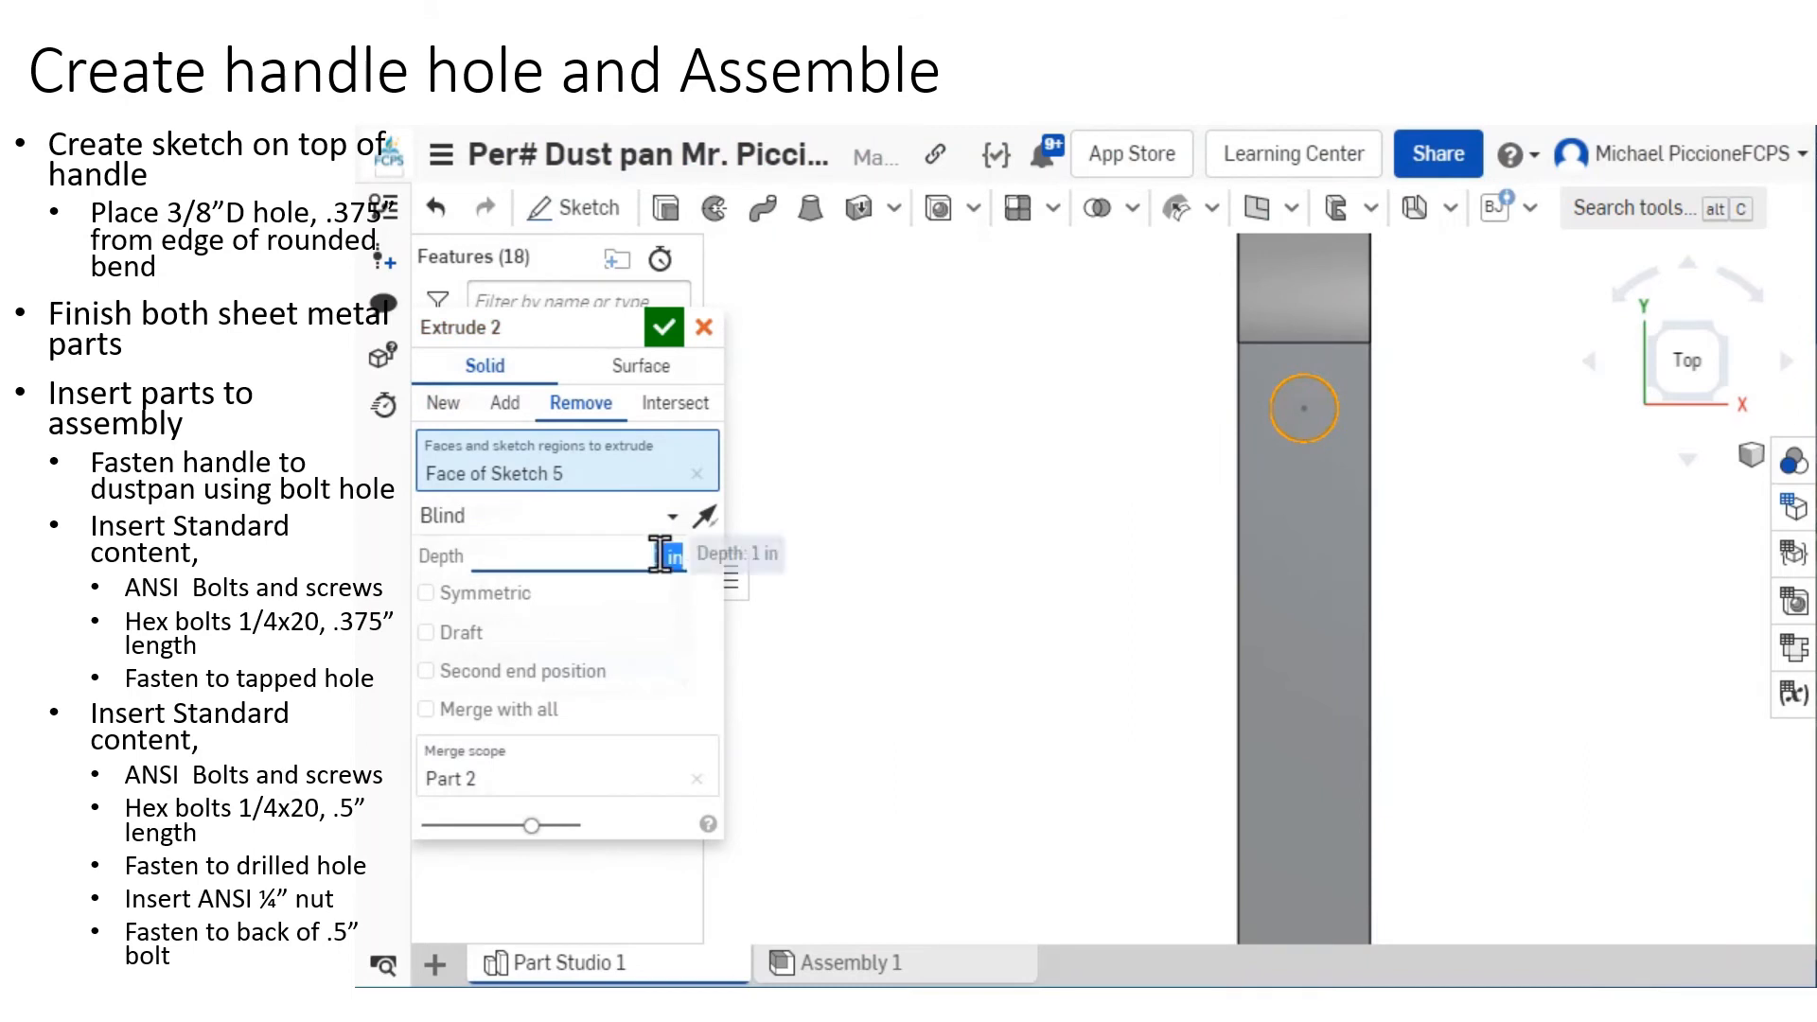
{"action": "right_click_drag", "start_coordinate": [1133, 408], "coordinate": [1088, 361]}
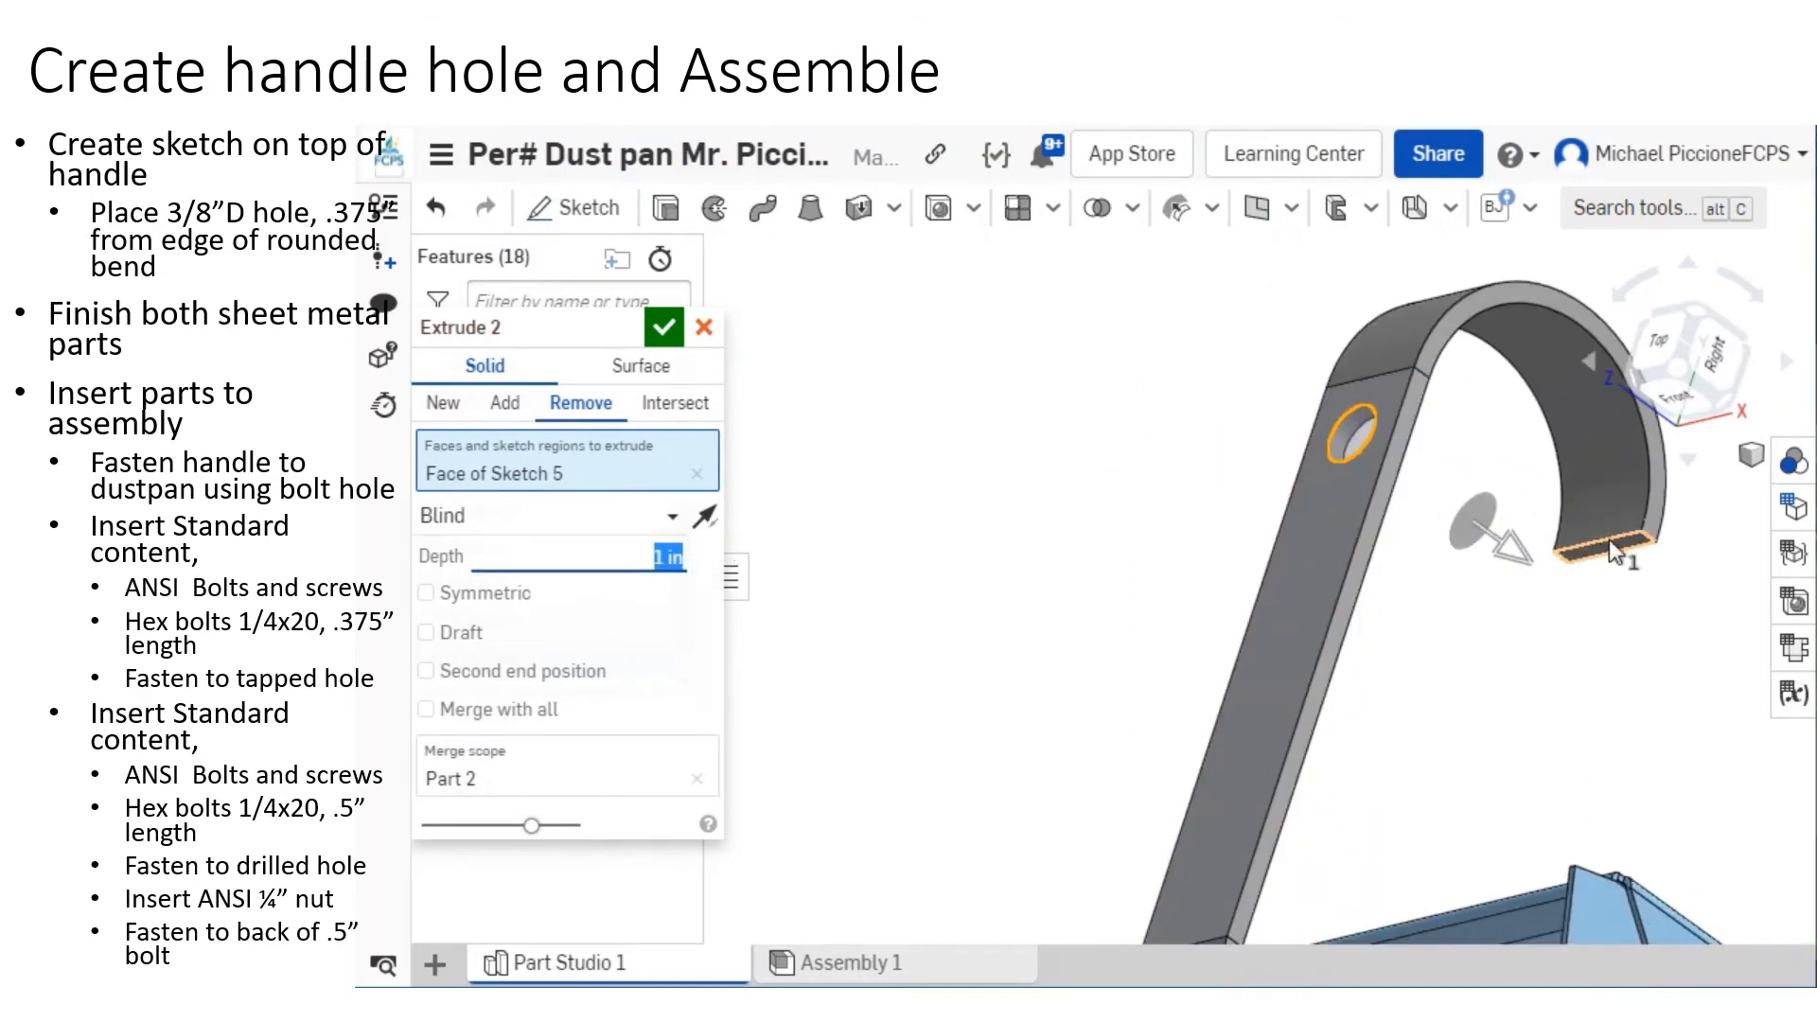
{"action": "left_click", "coordinate": [664, 330]}
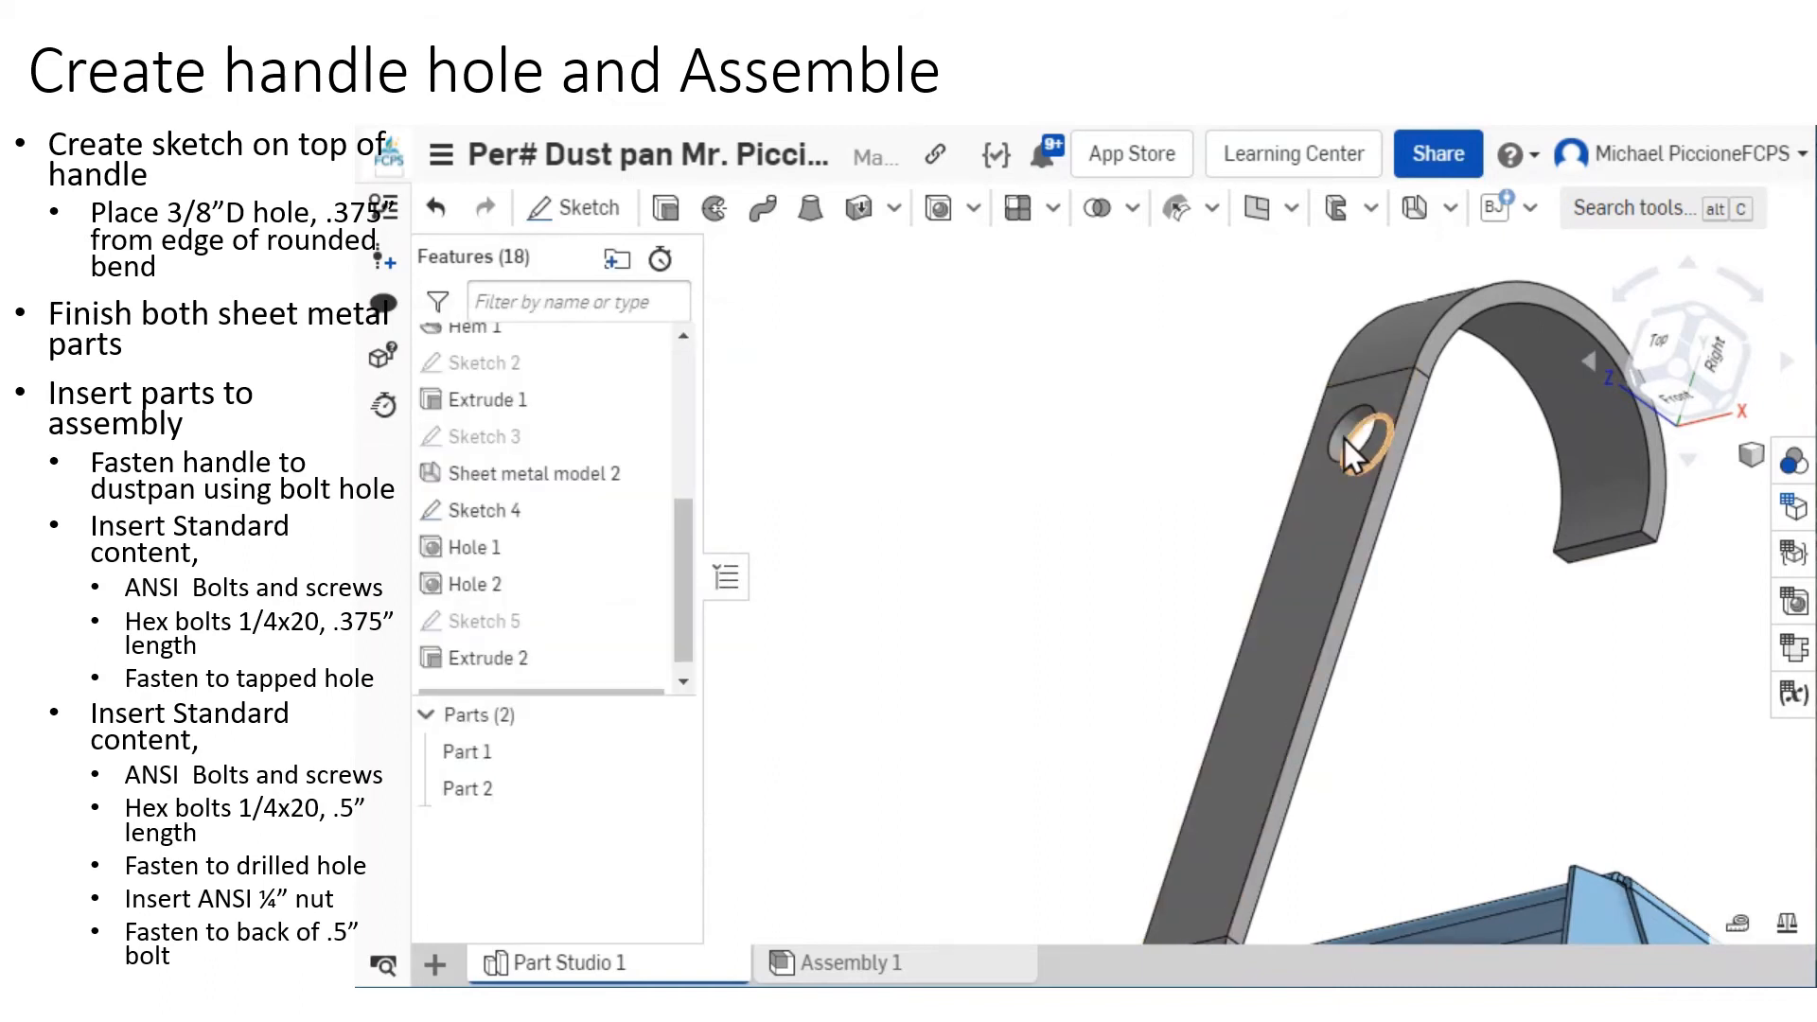
Insert all of Part Studio 1, both the dustpan and the handle, into Assembly 1.
{"action": "scroll", "coordinate": [1349, 434], "scroll_direction": "down", "scroll_amount": 5}
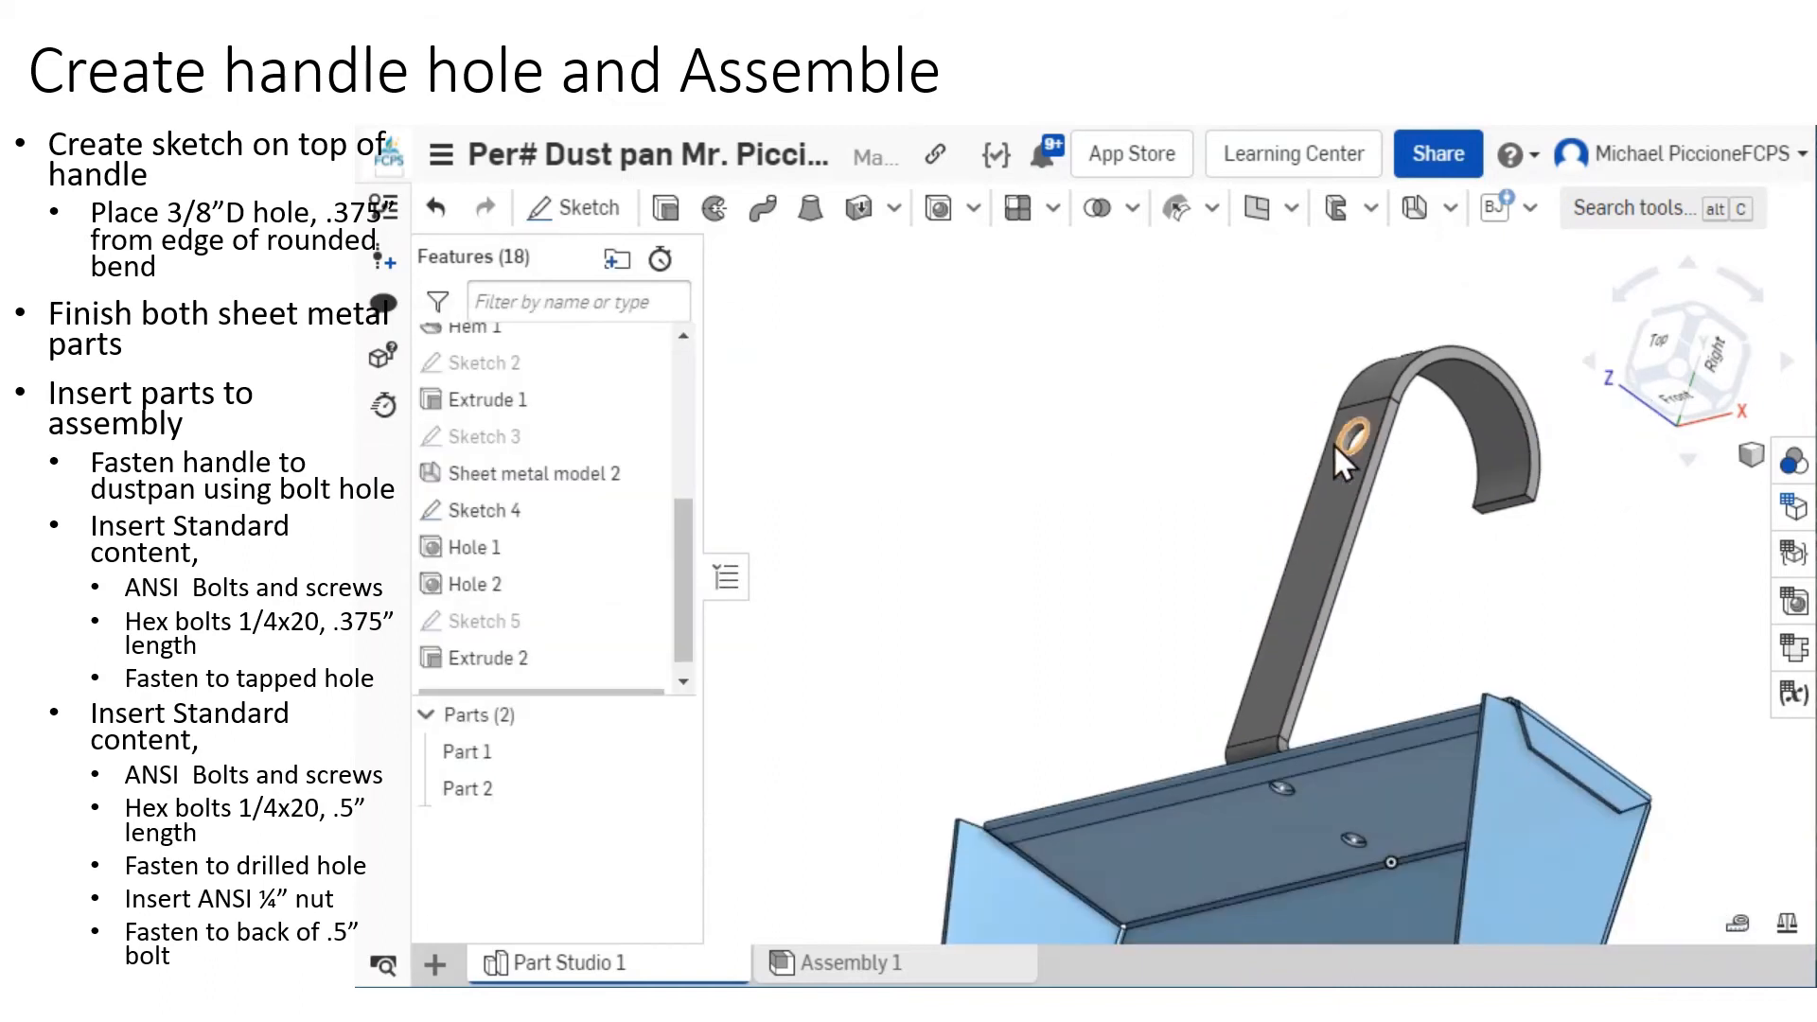
{"action": "scroll", "coordinate": [1325, 479], "scroll_direction": "down", "scroll_amount": 2}
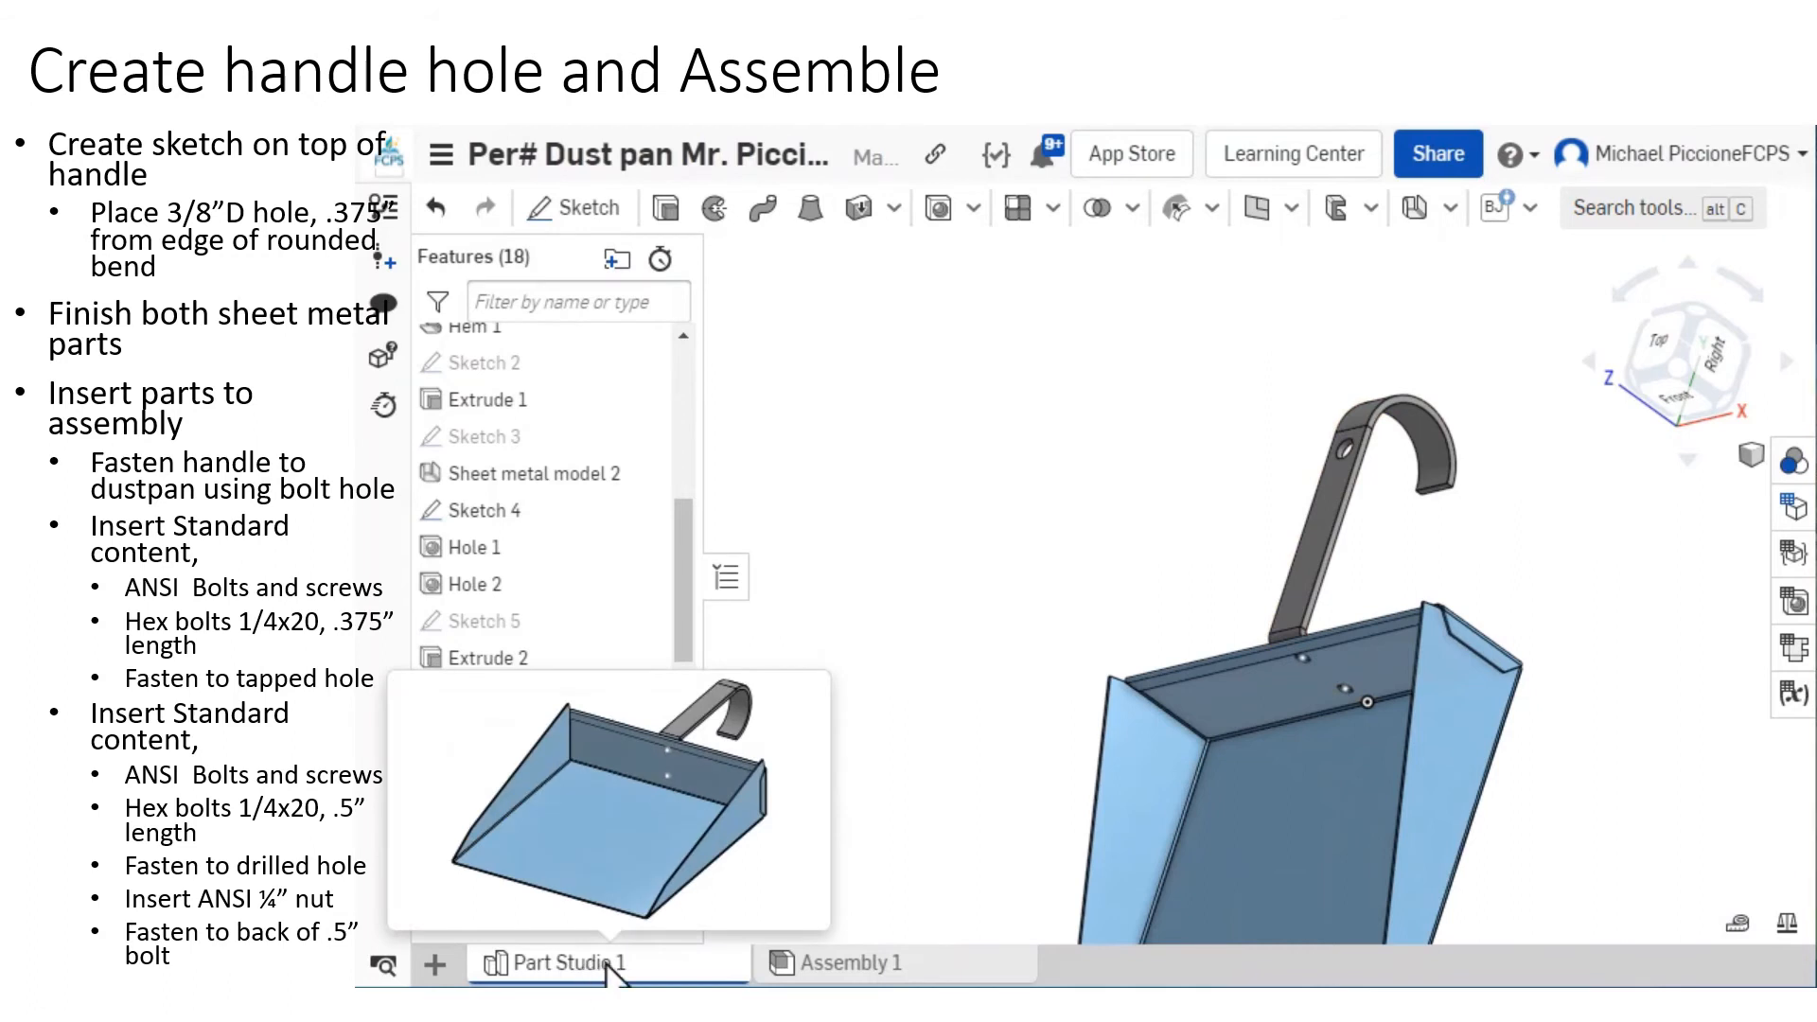
{"action": "left_click", "coordinate": [820, 963]}
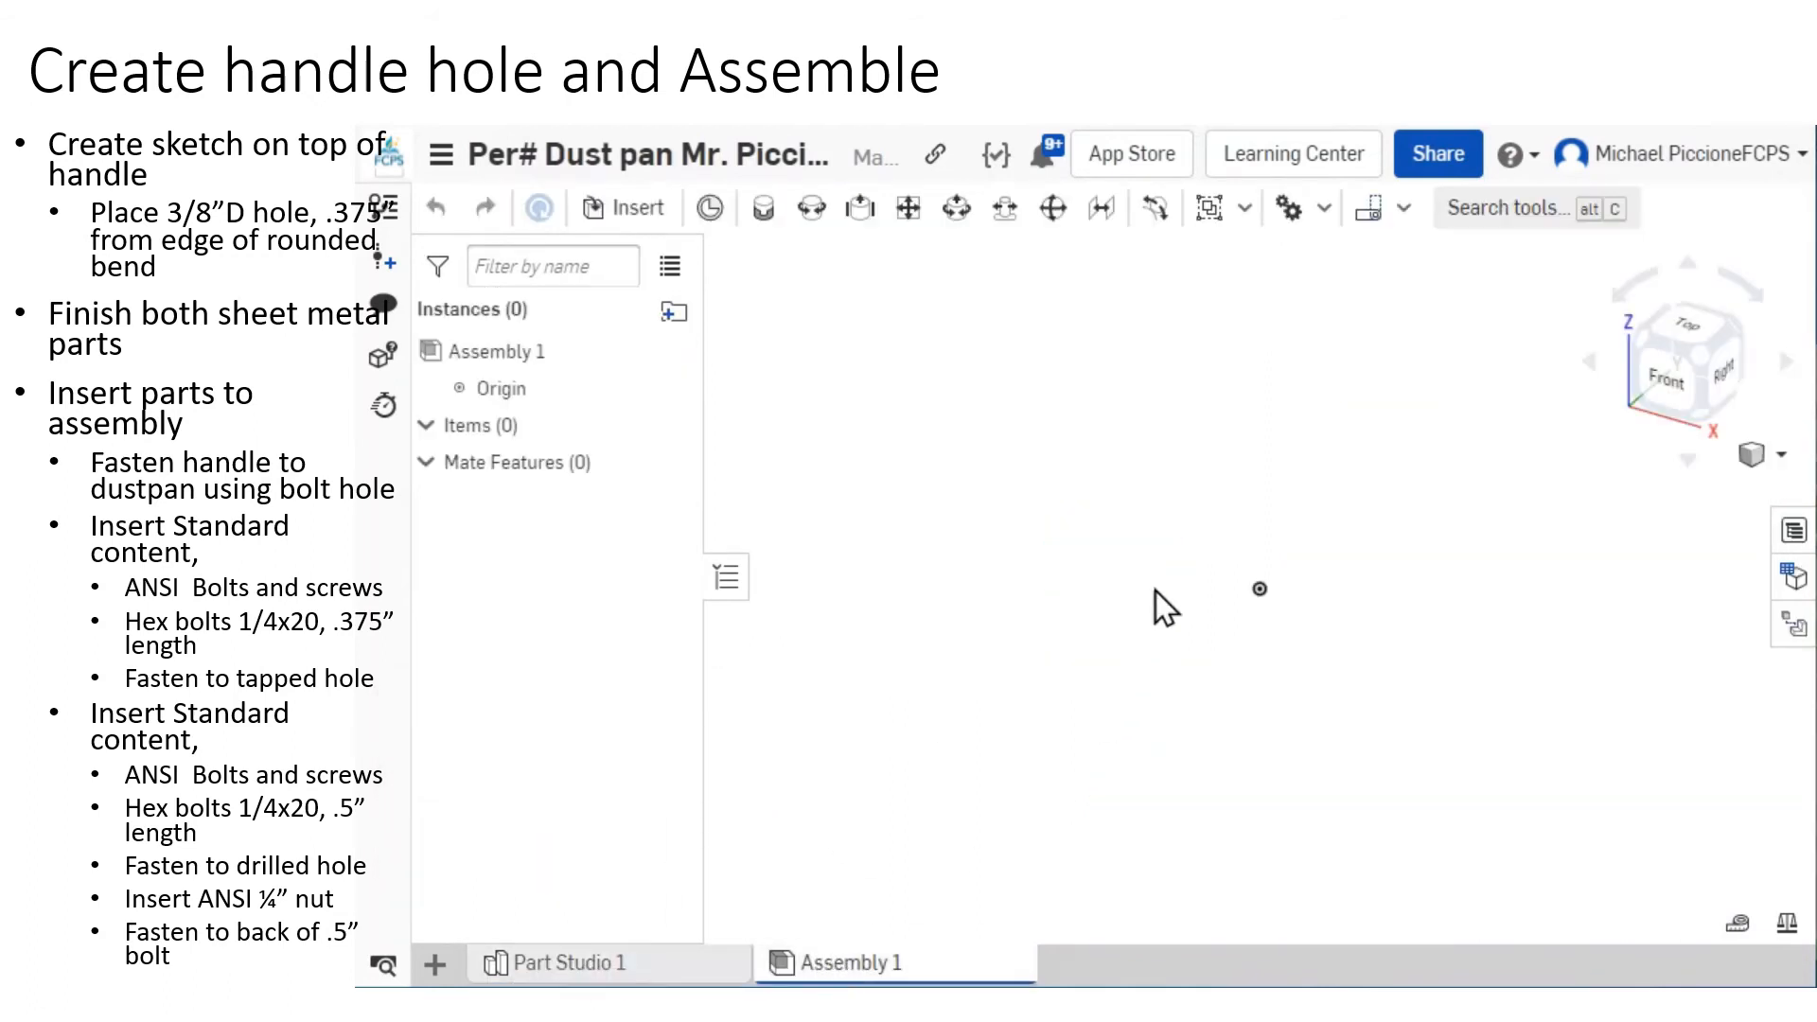
{"action": "left_click", "coordinate": [613, 216]}
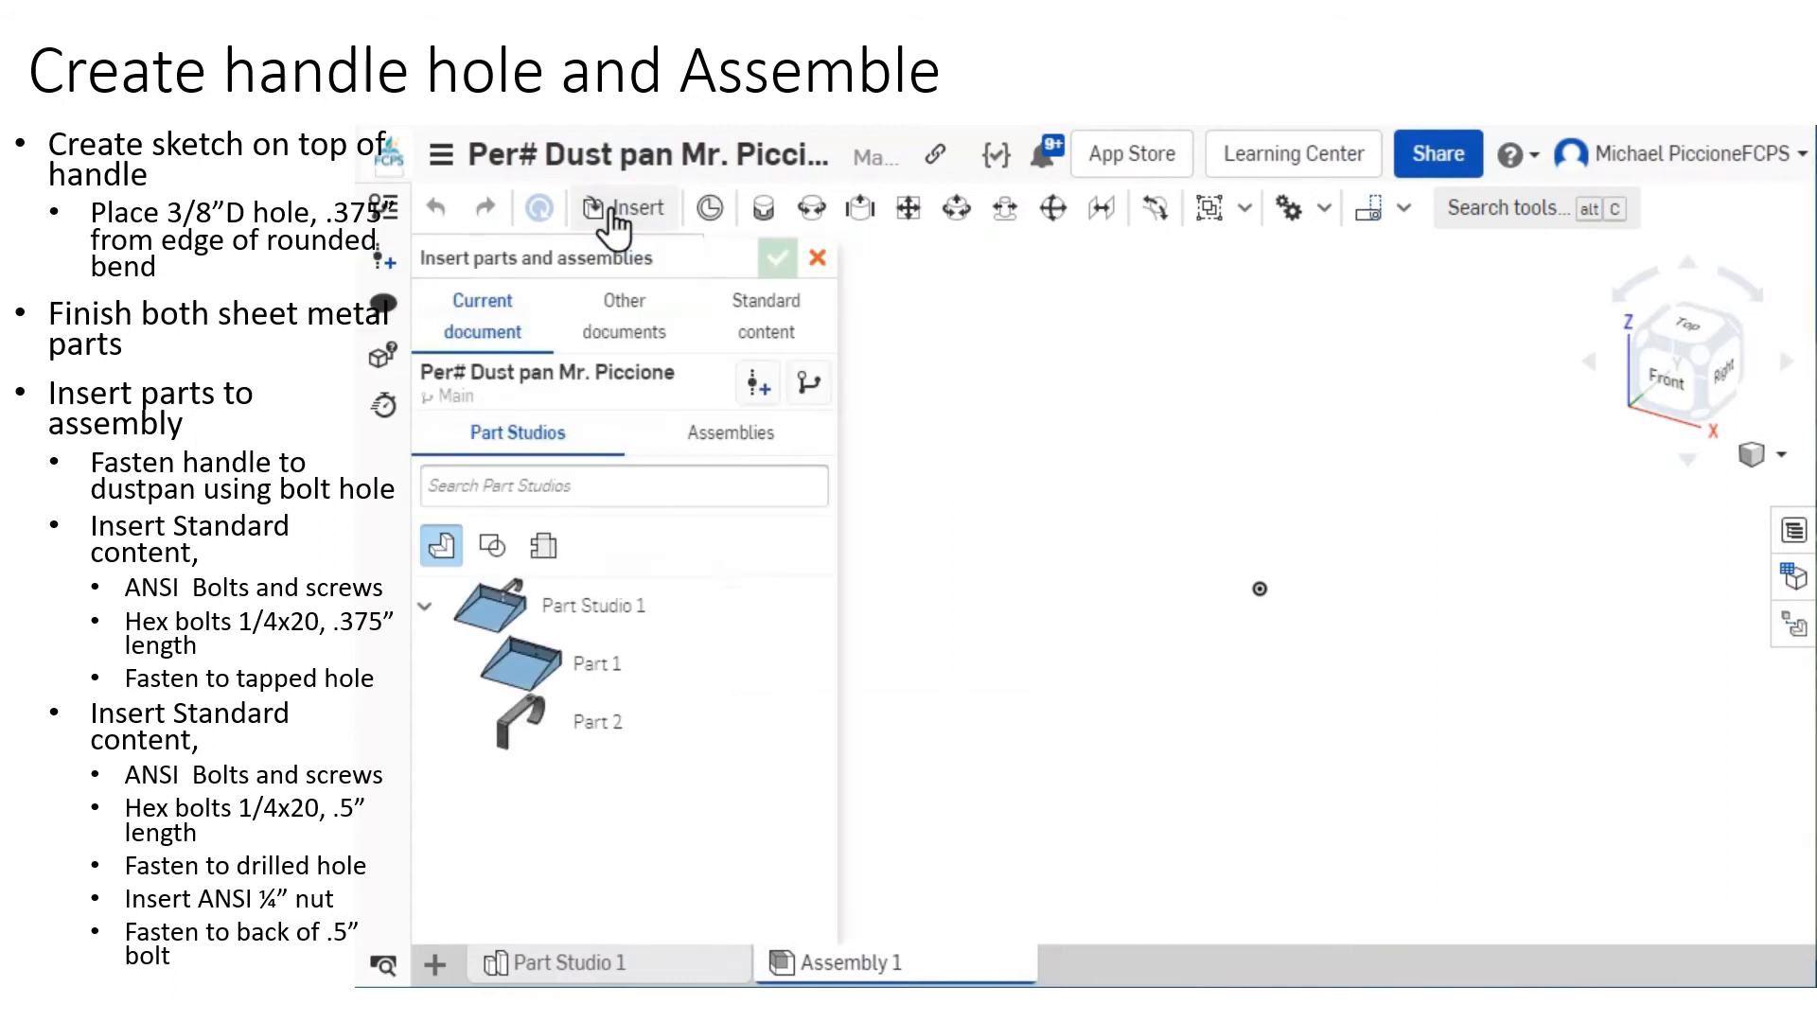
{"action": "left_click", "coordinate": [494, 625]}
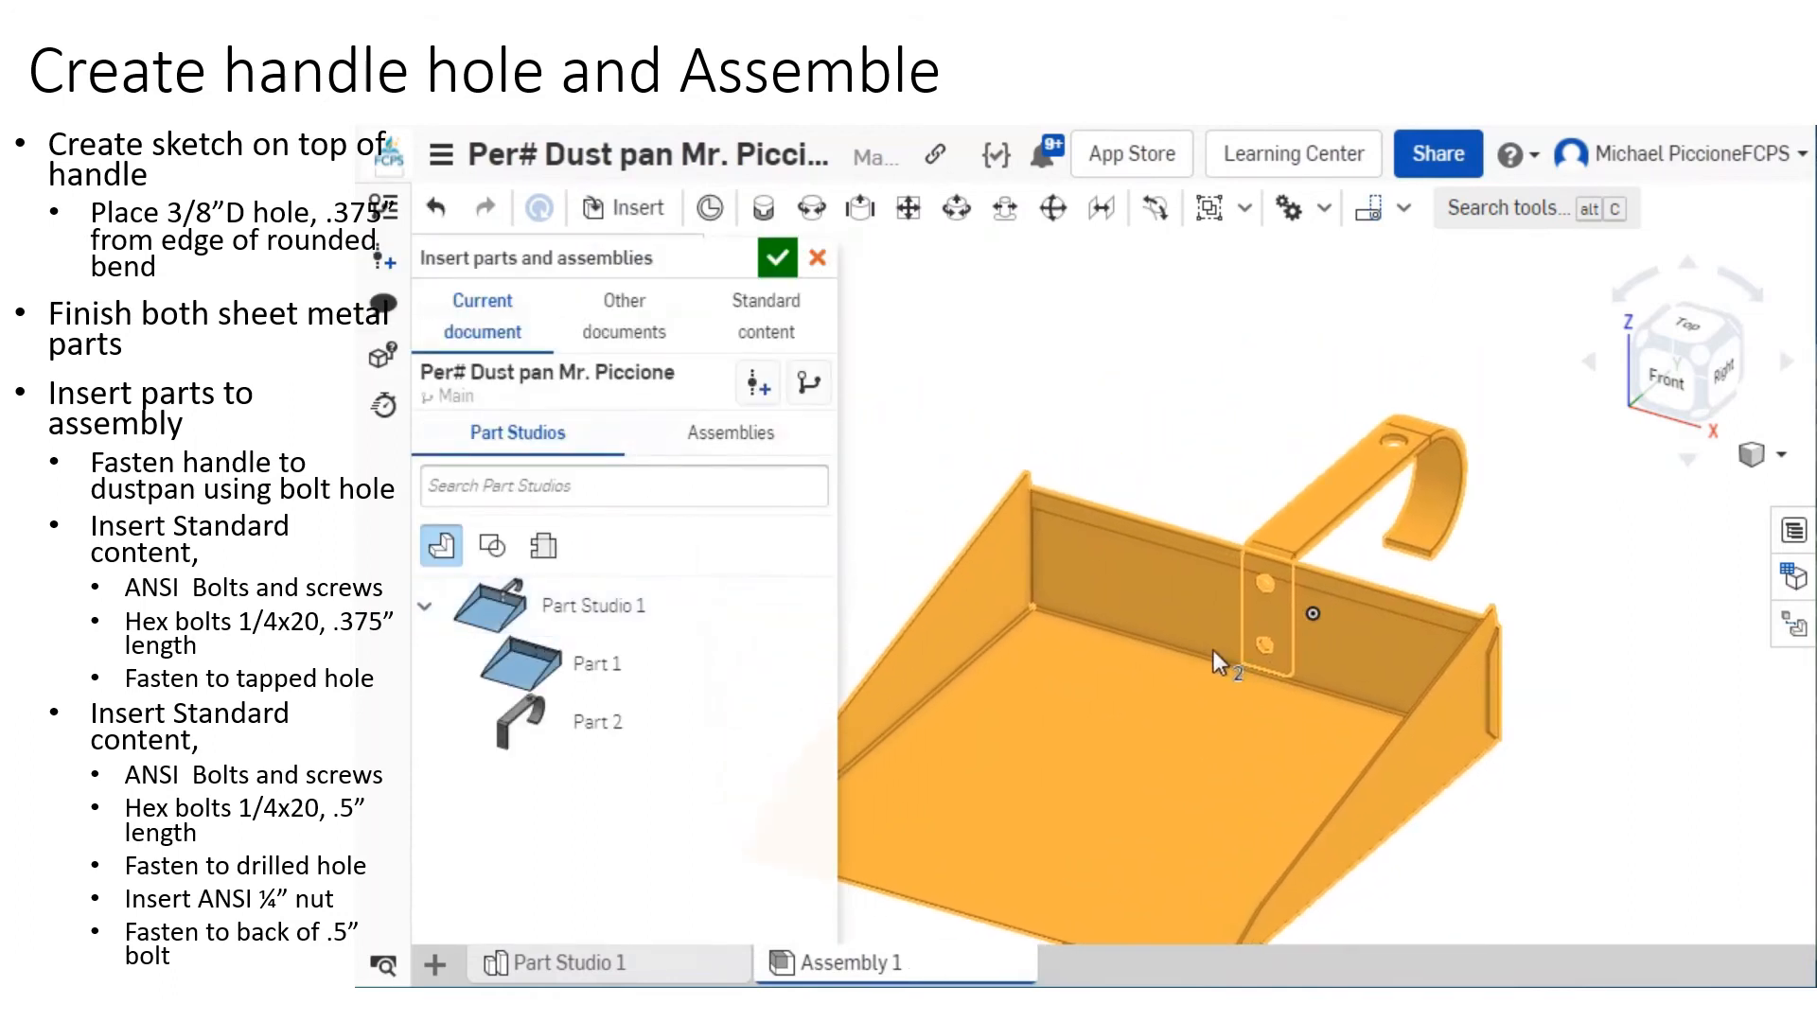
{"action": "left_click", "coordinate": [1214, 650]}
{"action": "left_click", "coordinate": [777, 257]}
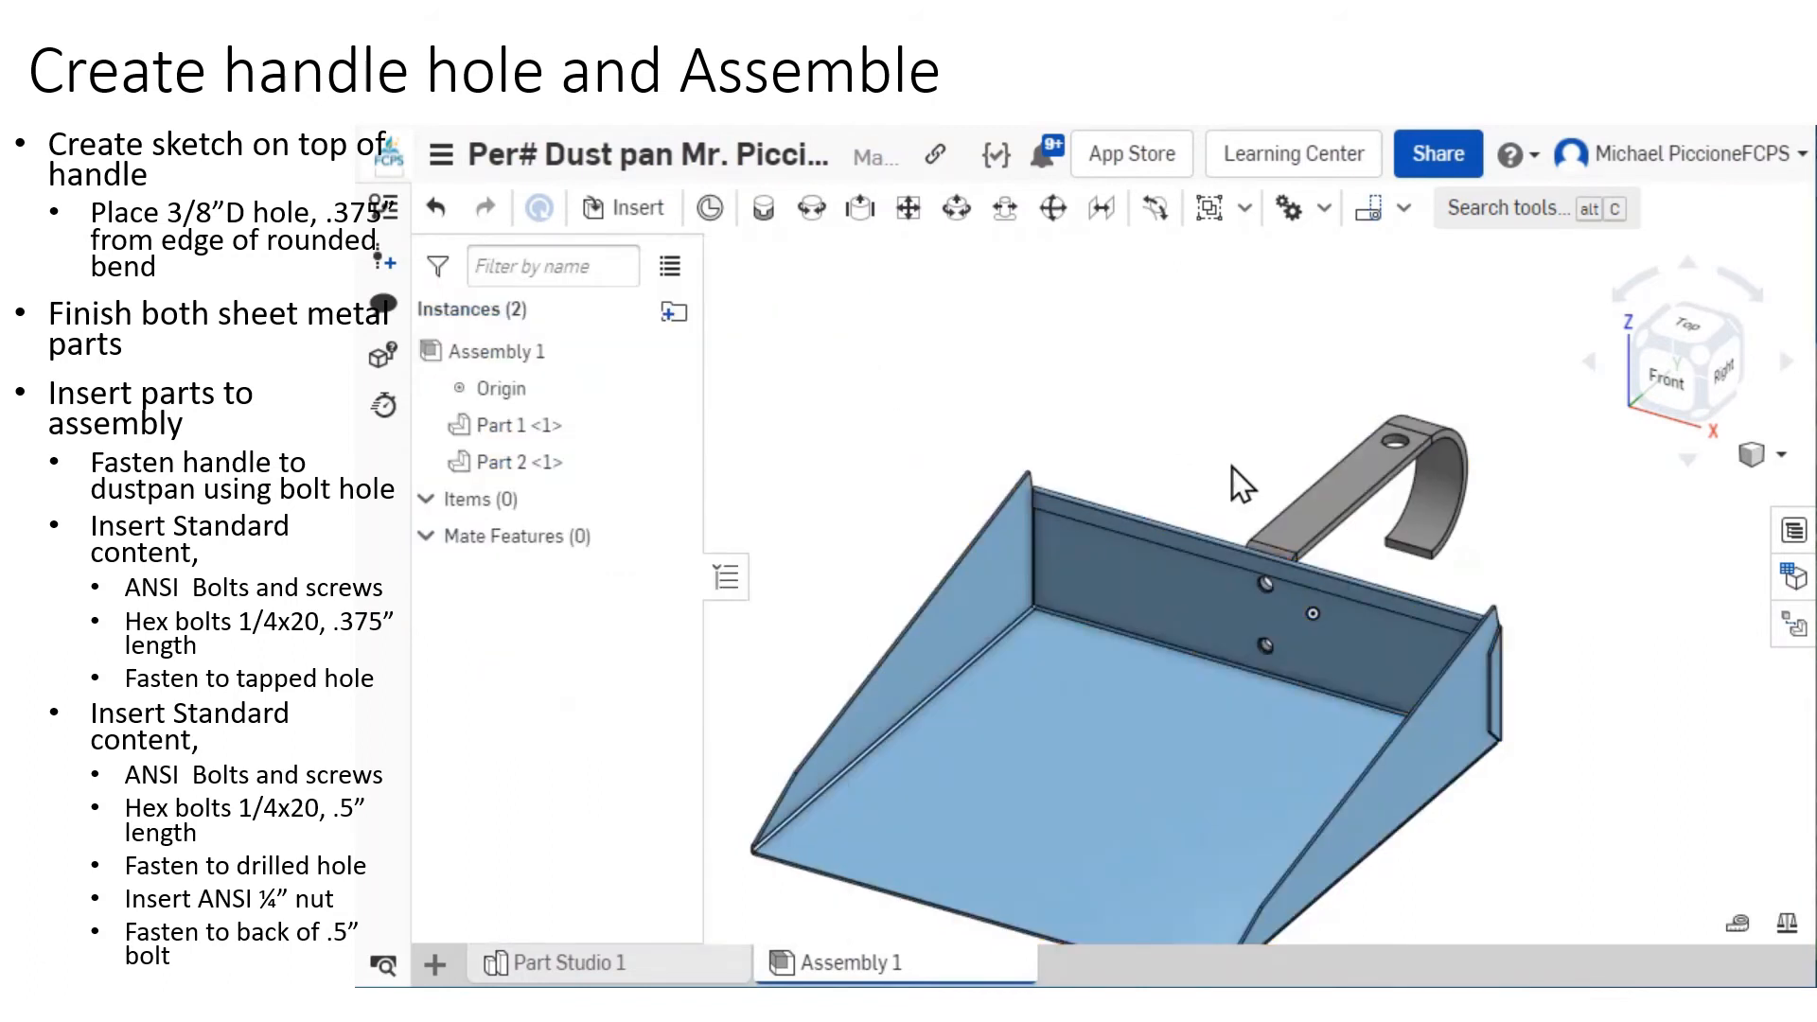
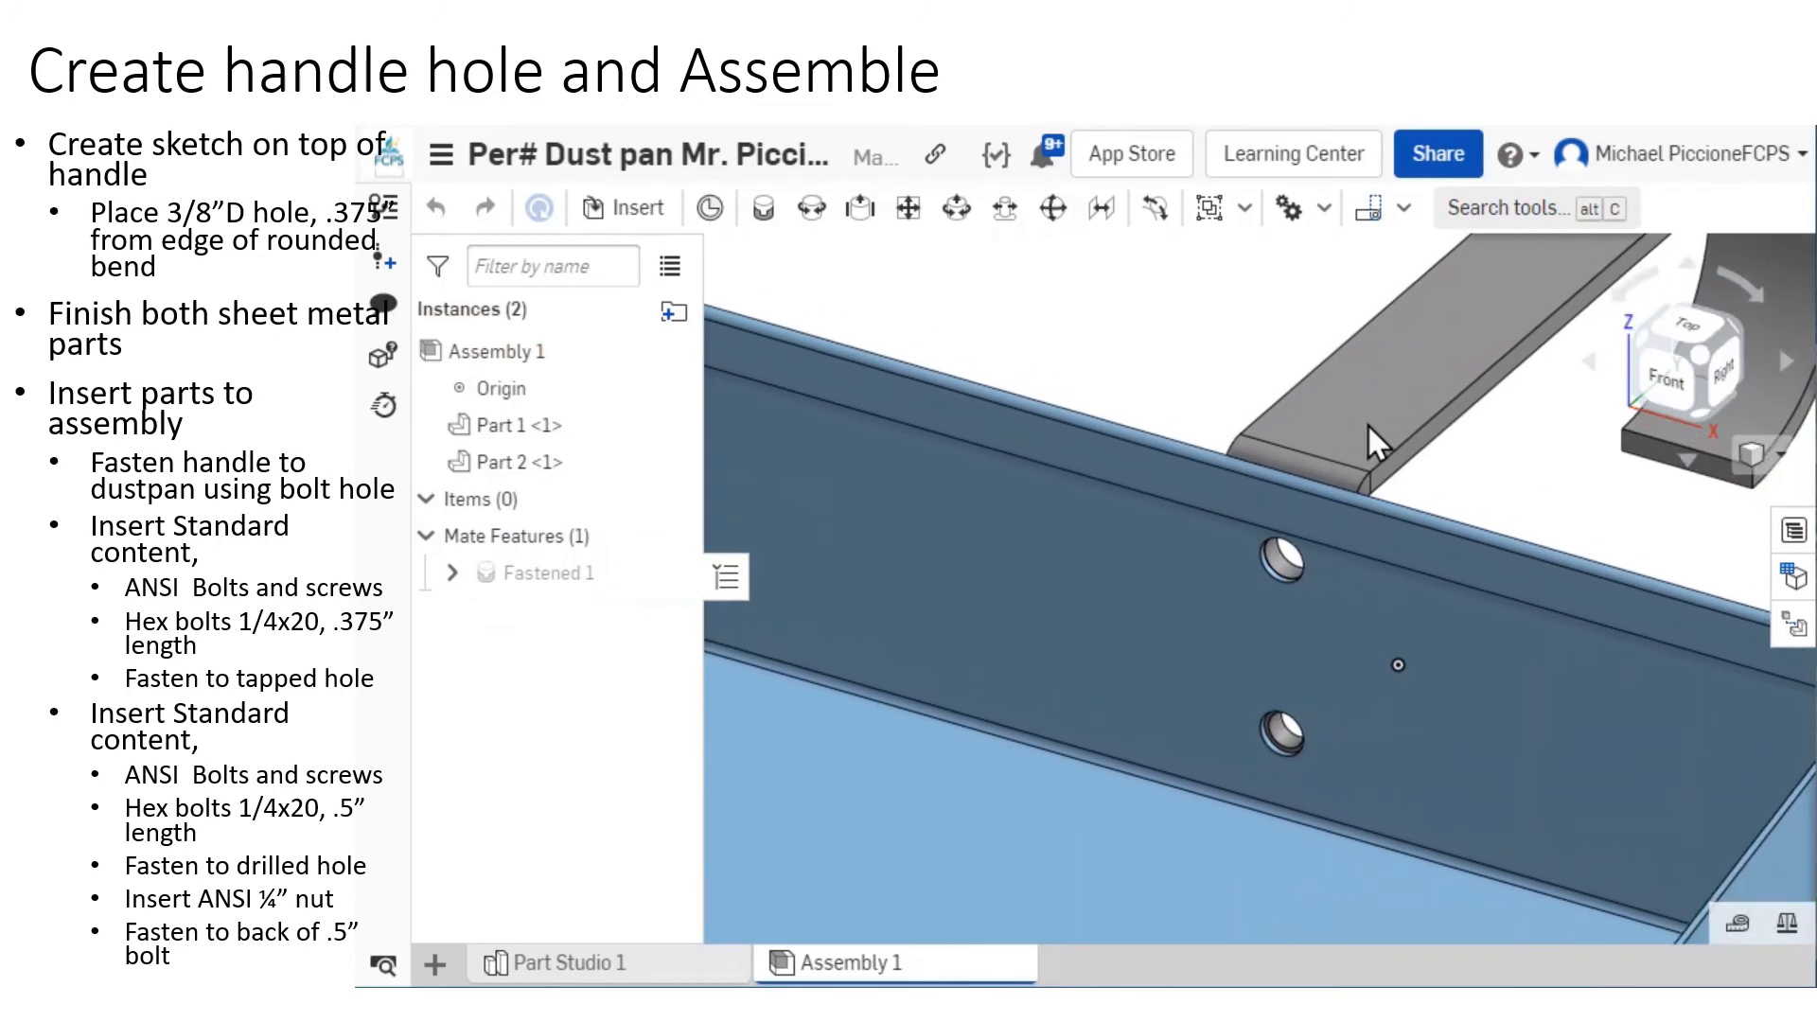
Start inserting ANSI inch standard content: Bolts & screws, Hex bolts, Hex bolt, size 1/4-20, length 0.5, plain steel.
{"action": "scroll", "coordinate": [1343, 519], "scroll_direction": "down", "scroll_amount": 3}
{"action": "scroll", "coordinate": [1338, 532], "scroll_direction": "up", "scroll_amount": 2}
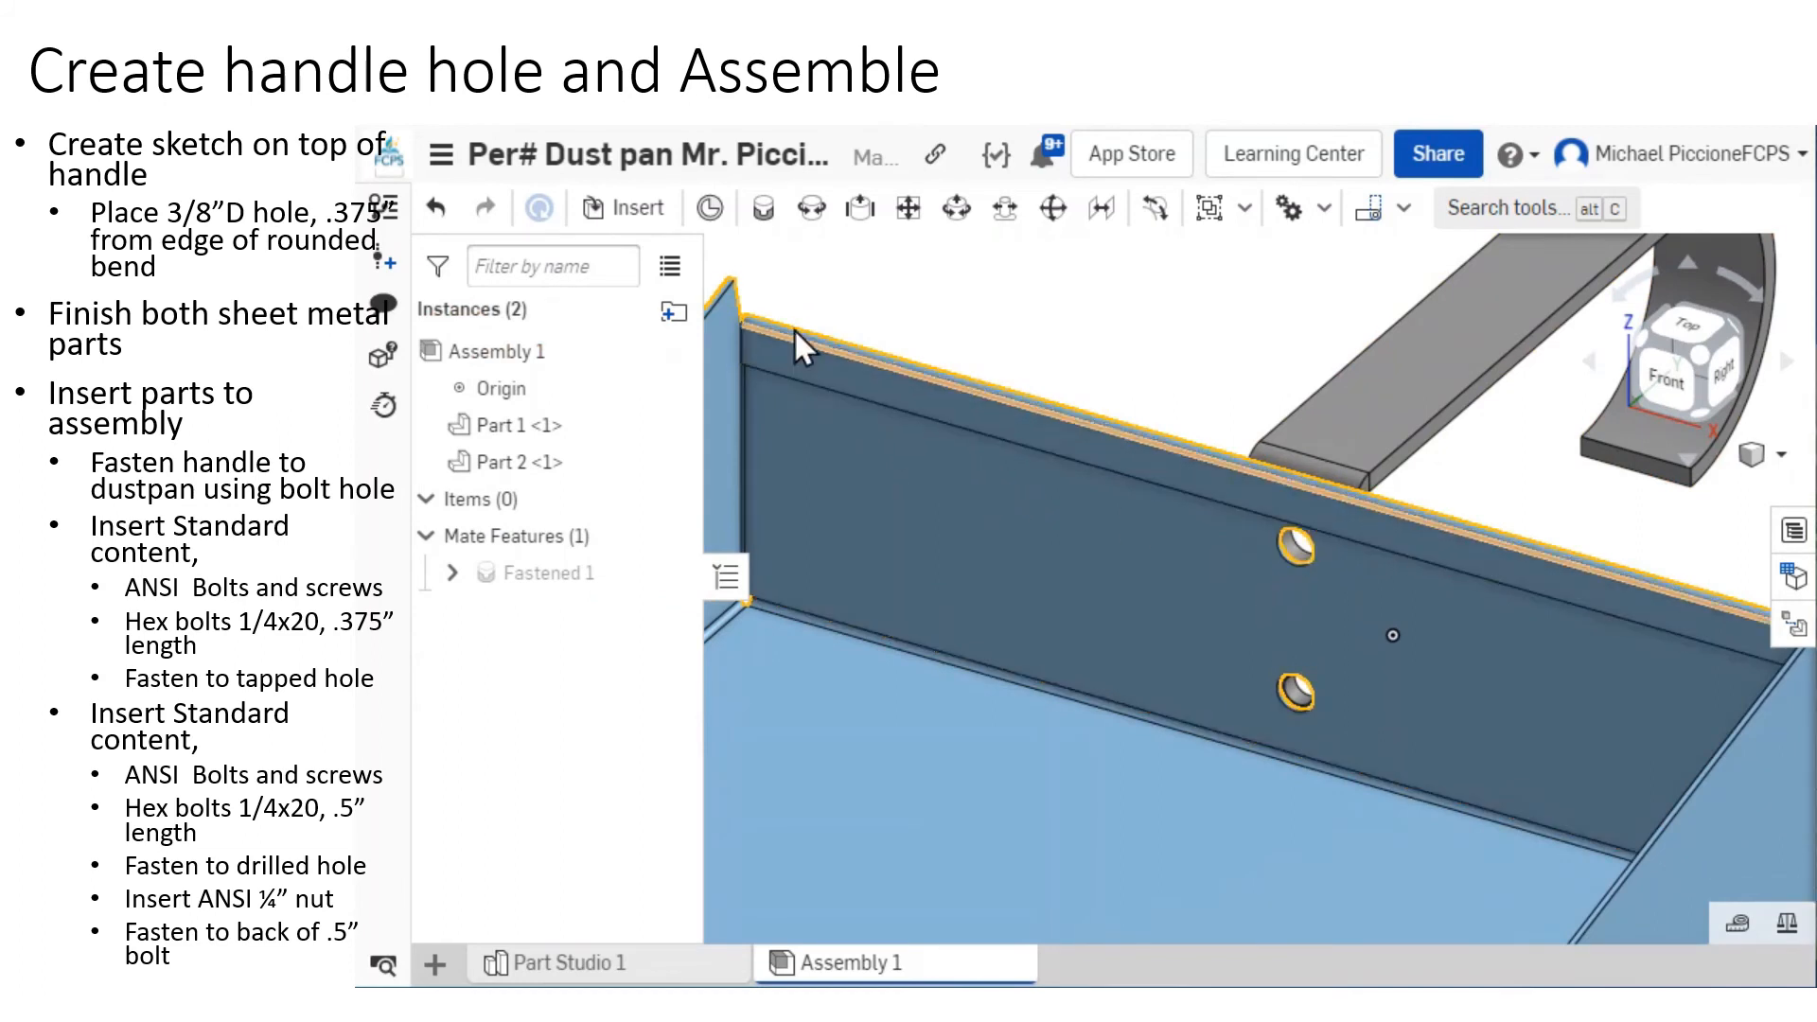
{"action": "left_click", "coordinate": [621, 226]}
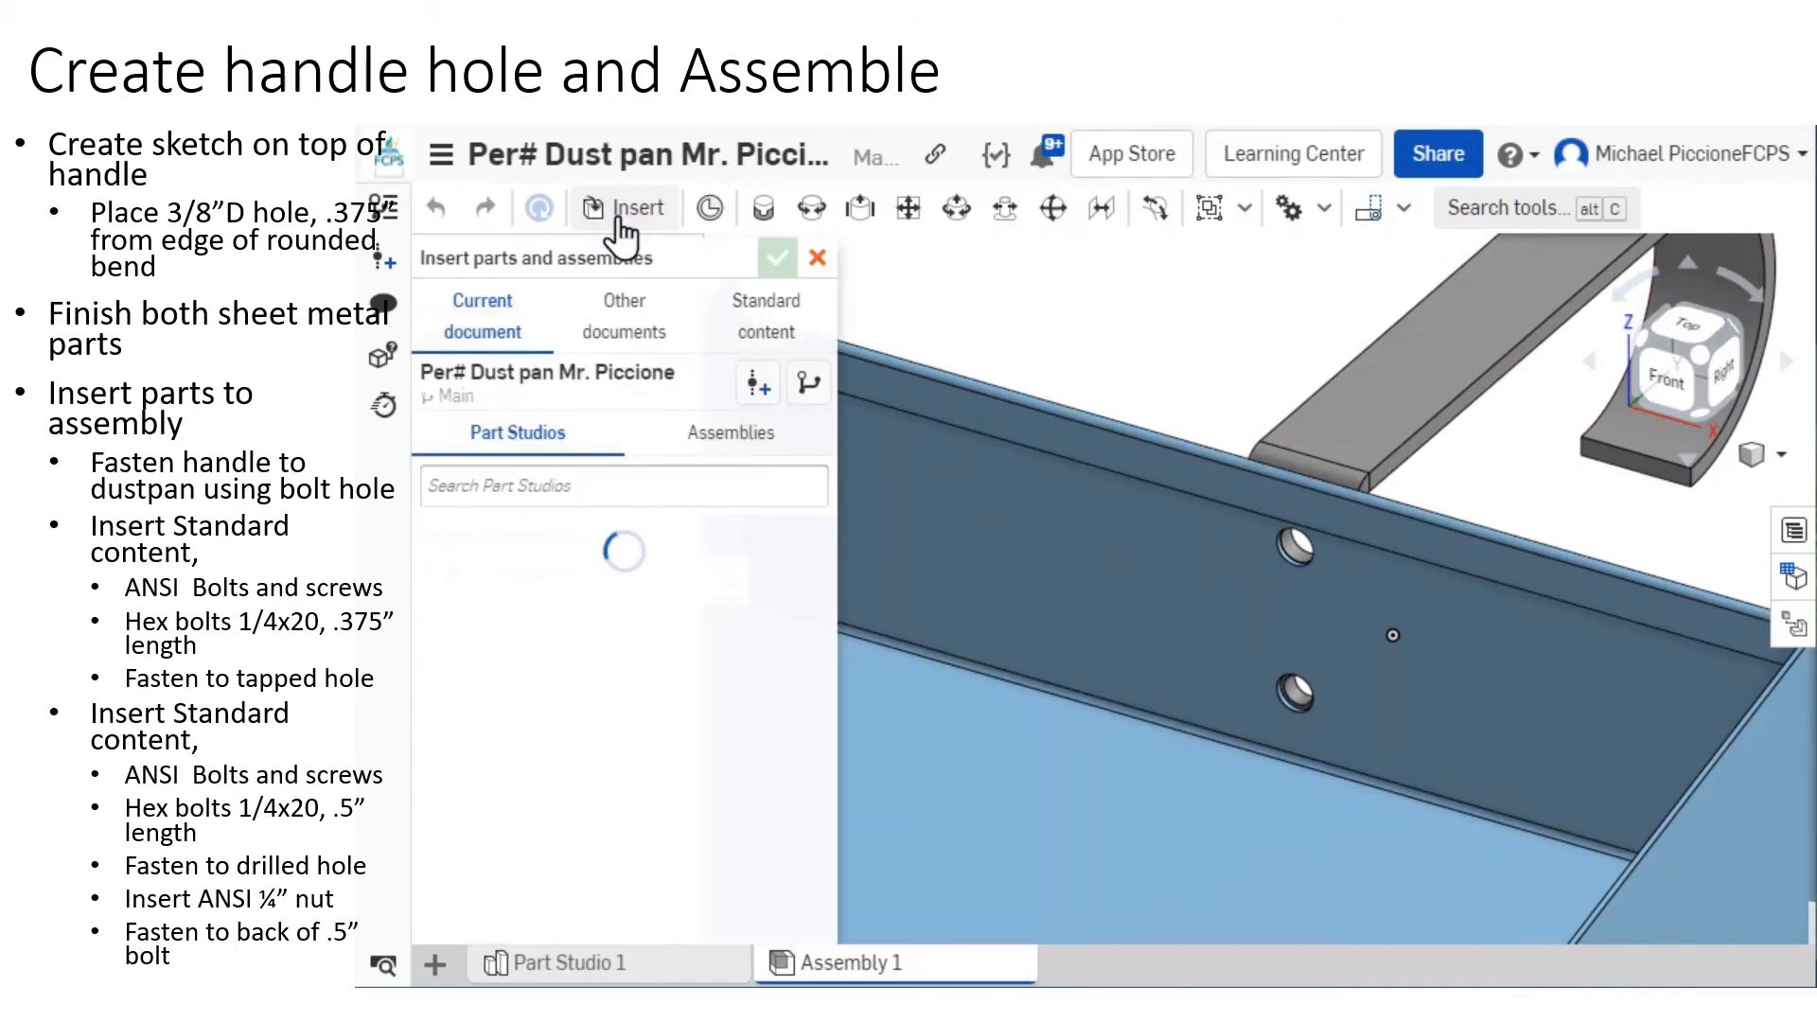
{"action": "left_click", "coordinate": [774, 339]}
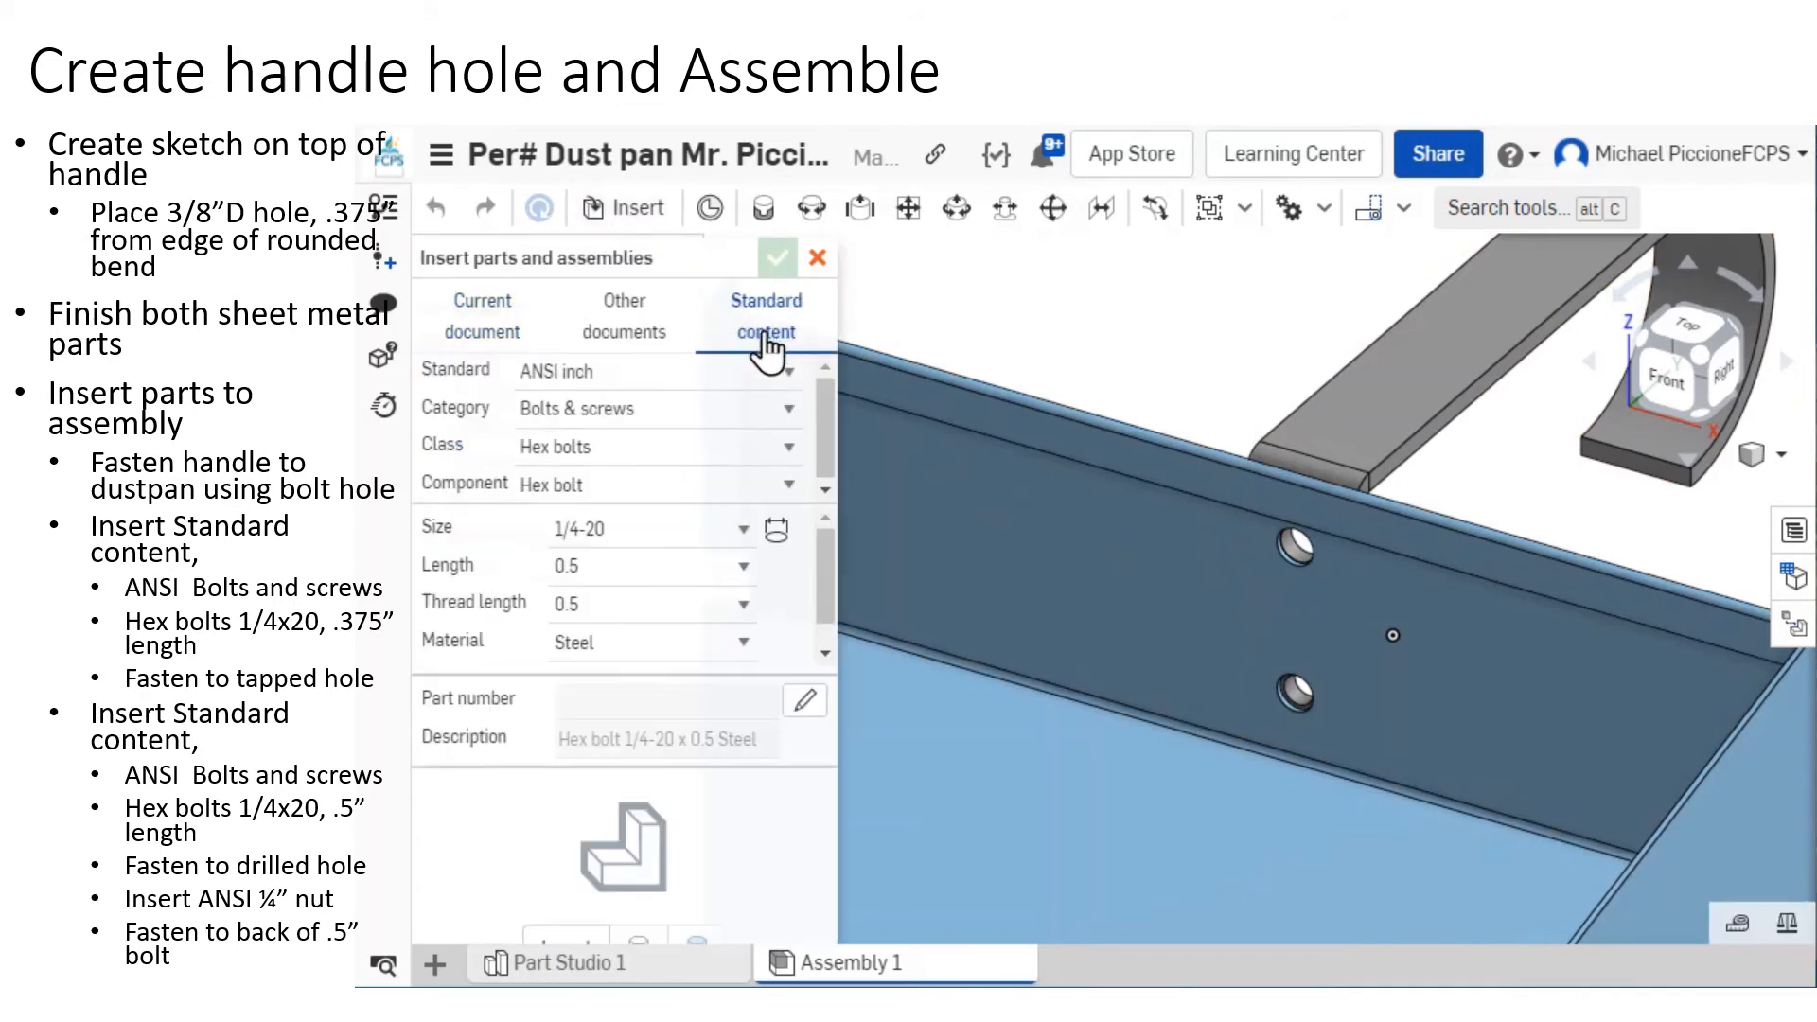
{"action": "left_click", "coordinate": [688, 379]}
{"action": "left_click", "coordinate": [598, 407]}
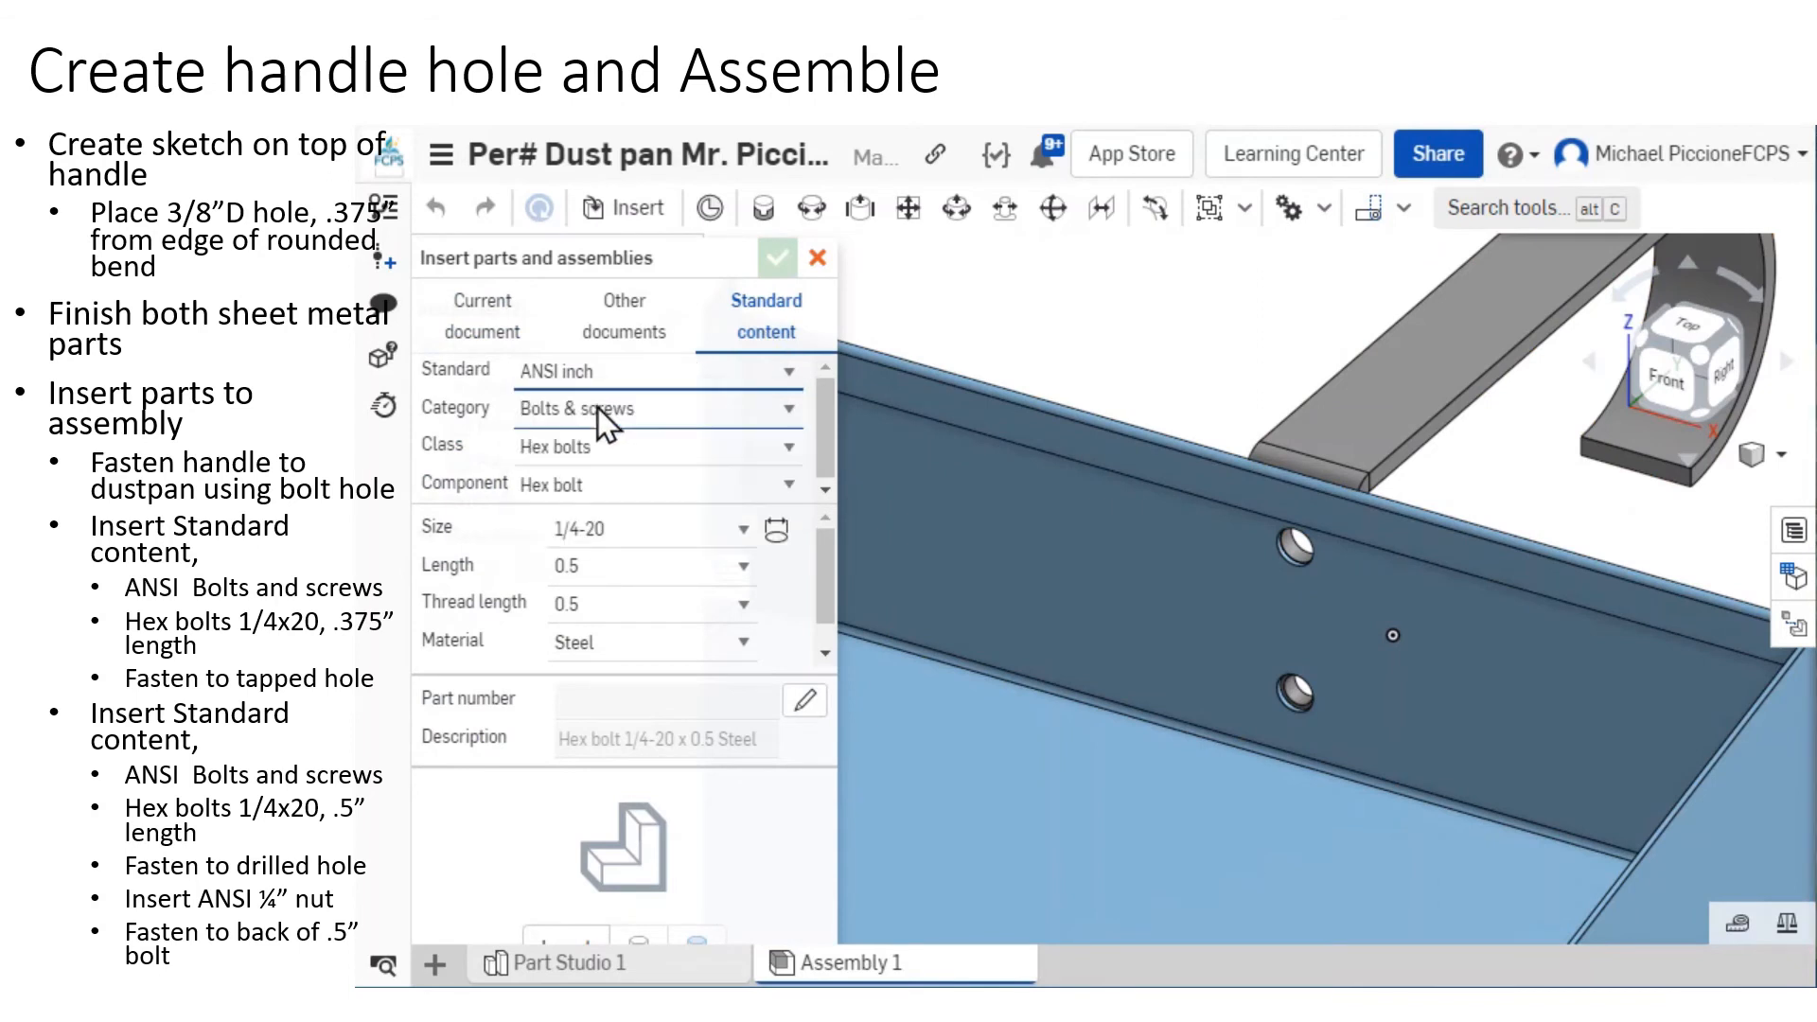
{"action": "left_click", "coordinate": [615, 406]}
{"action": "left_click", "coordinate": [619, 410]}
{"action": "left_click", "coordinate": [627, 451]}
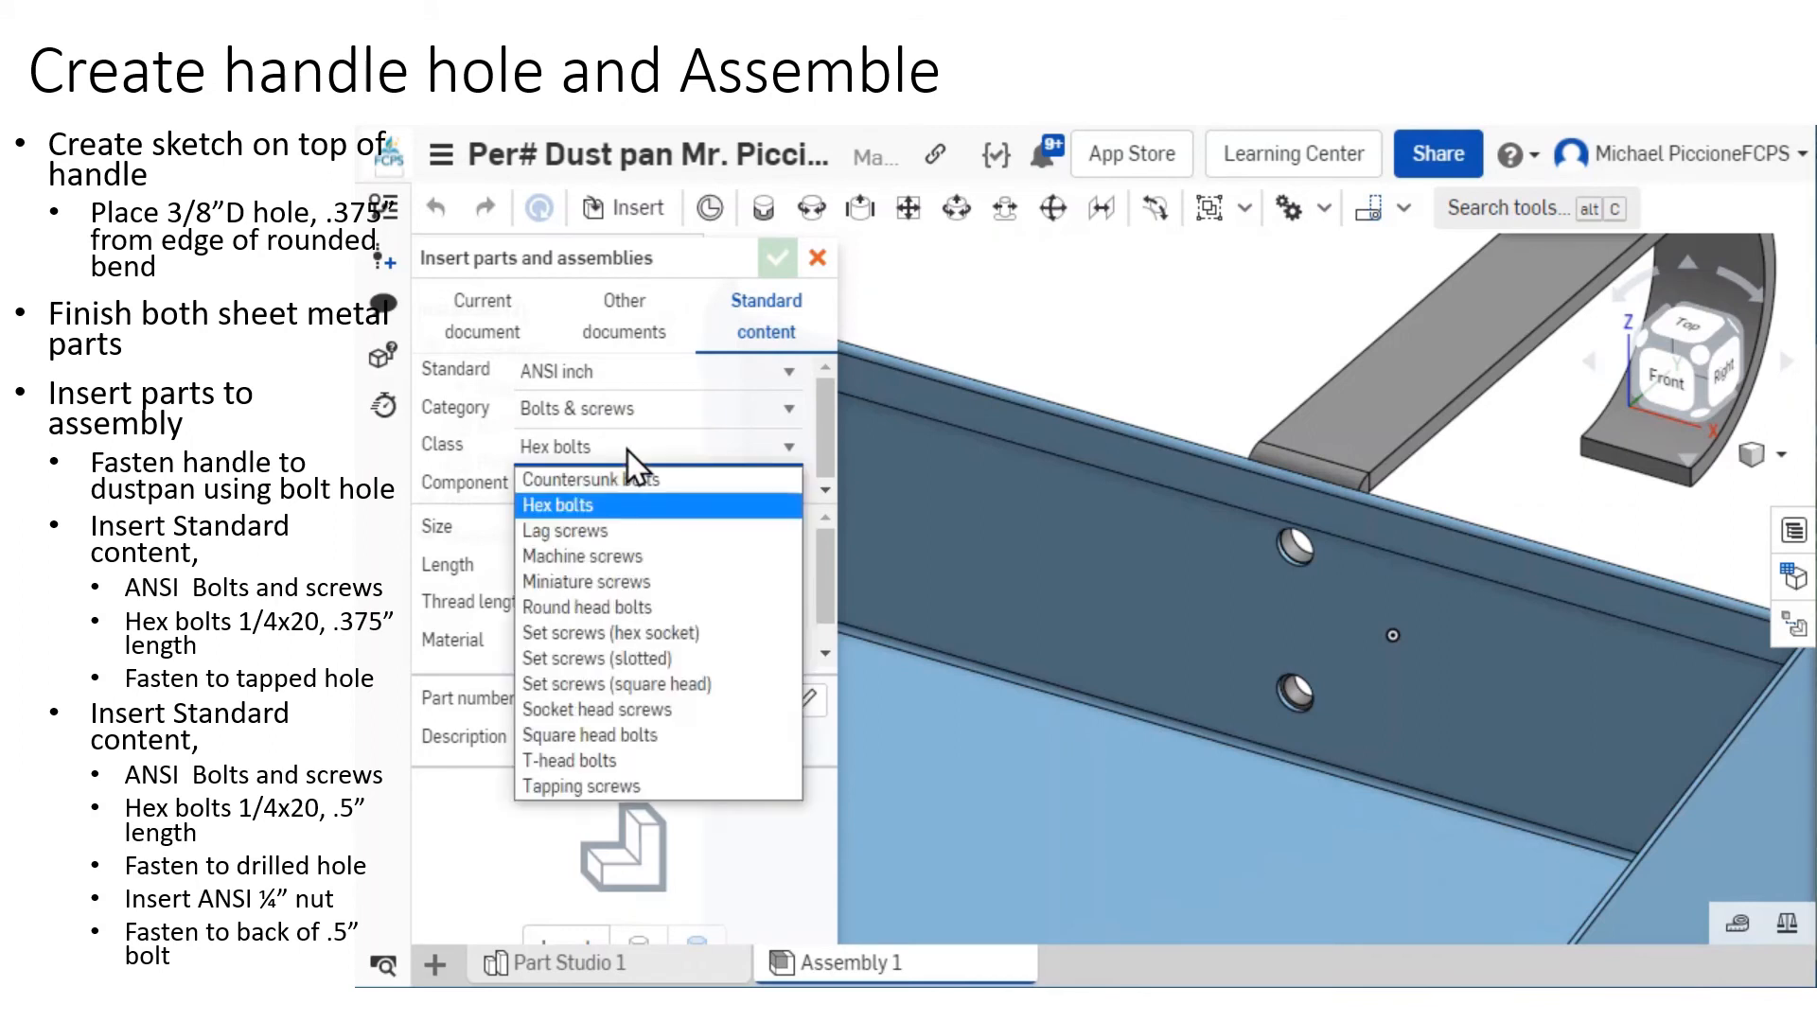
{"action": "left_click", "coordinate": [627, 450]}
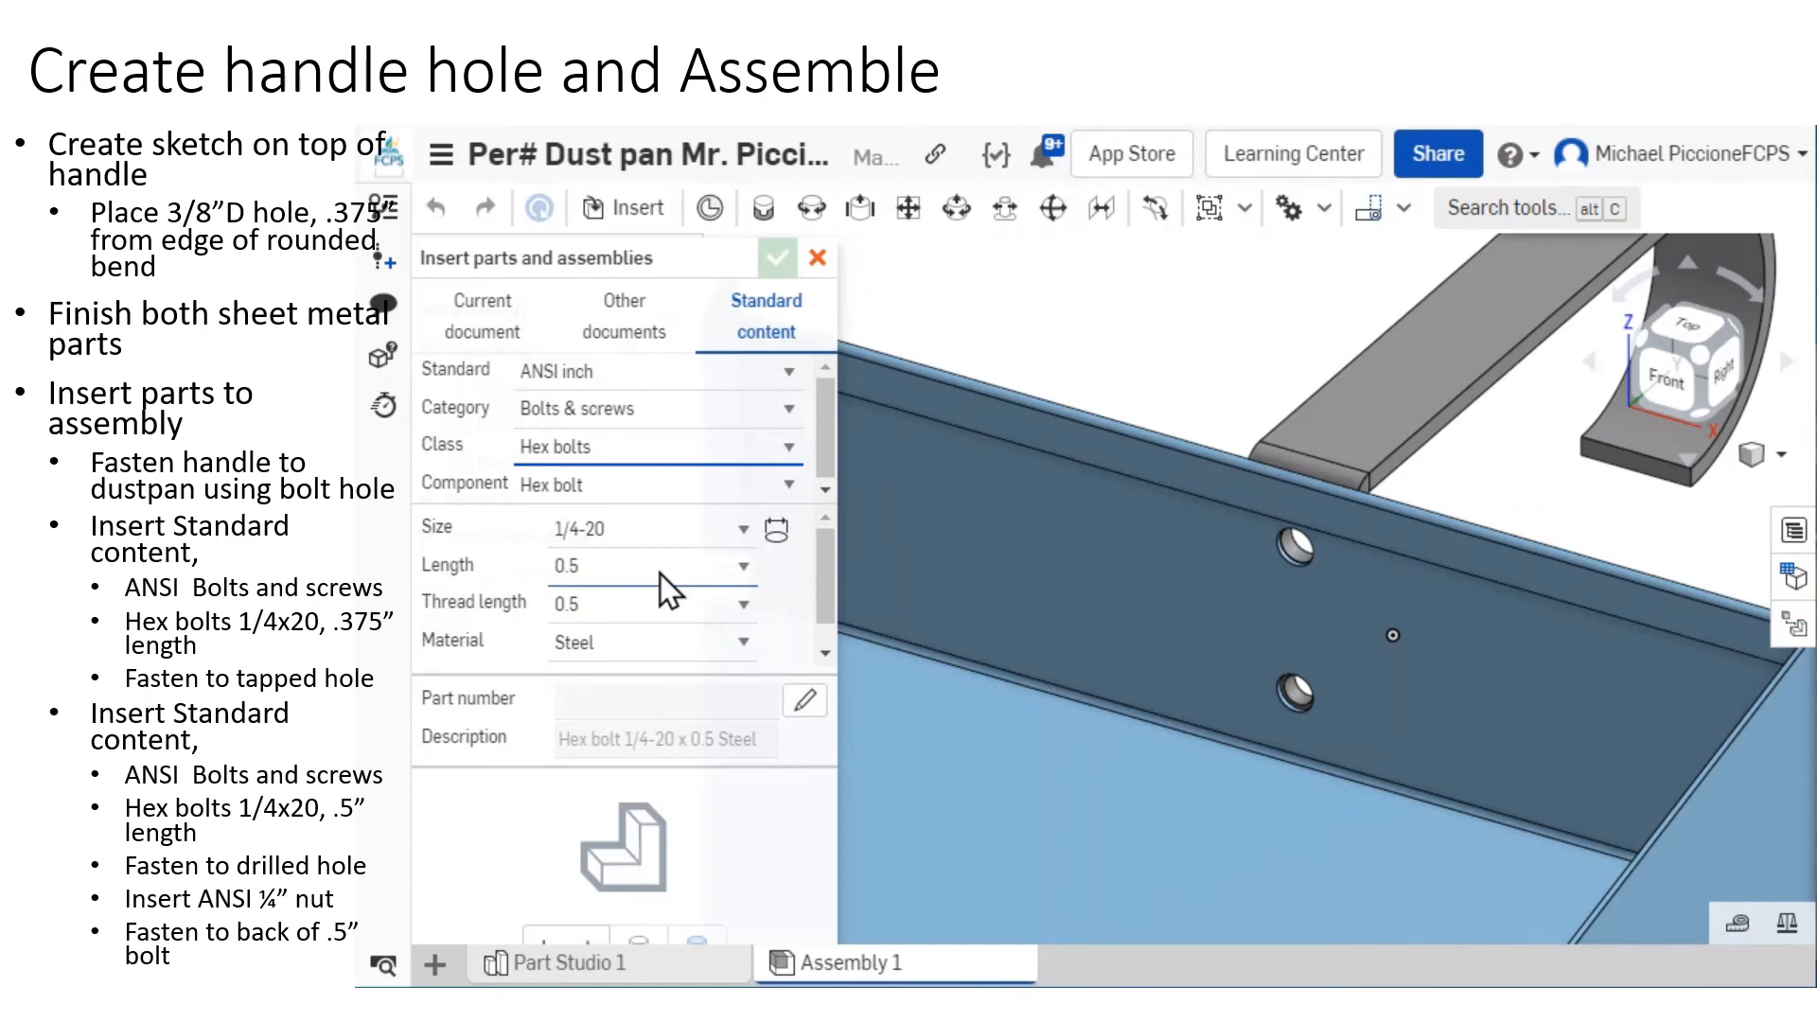
{"action": "scroll", "coordinate": [653, 630], "scroll_direction": "down", "scroll_amount": 1}
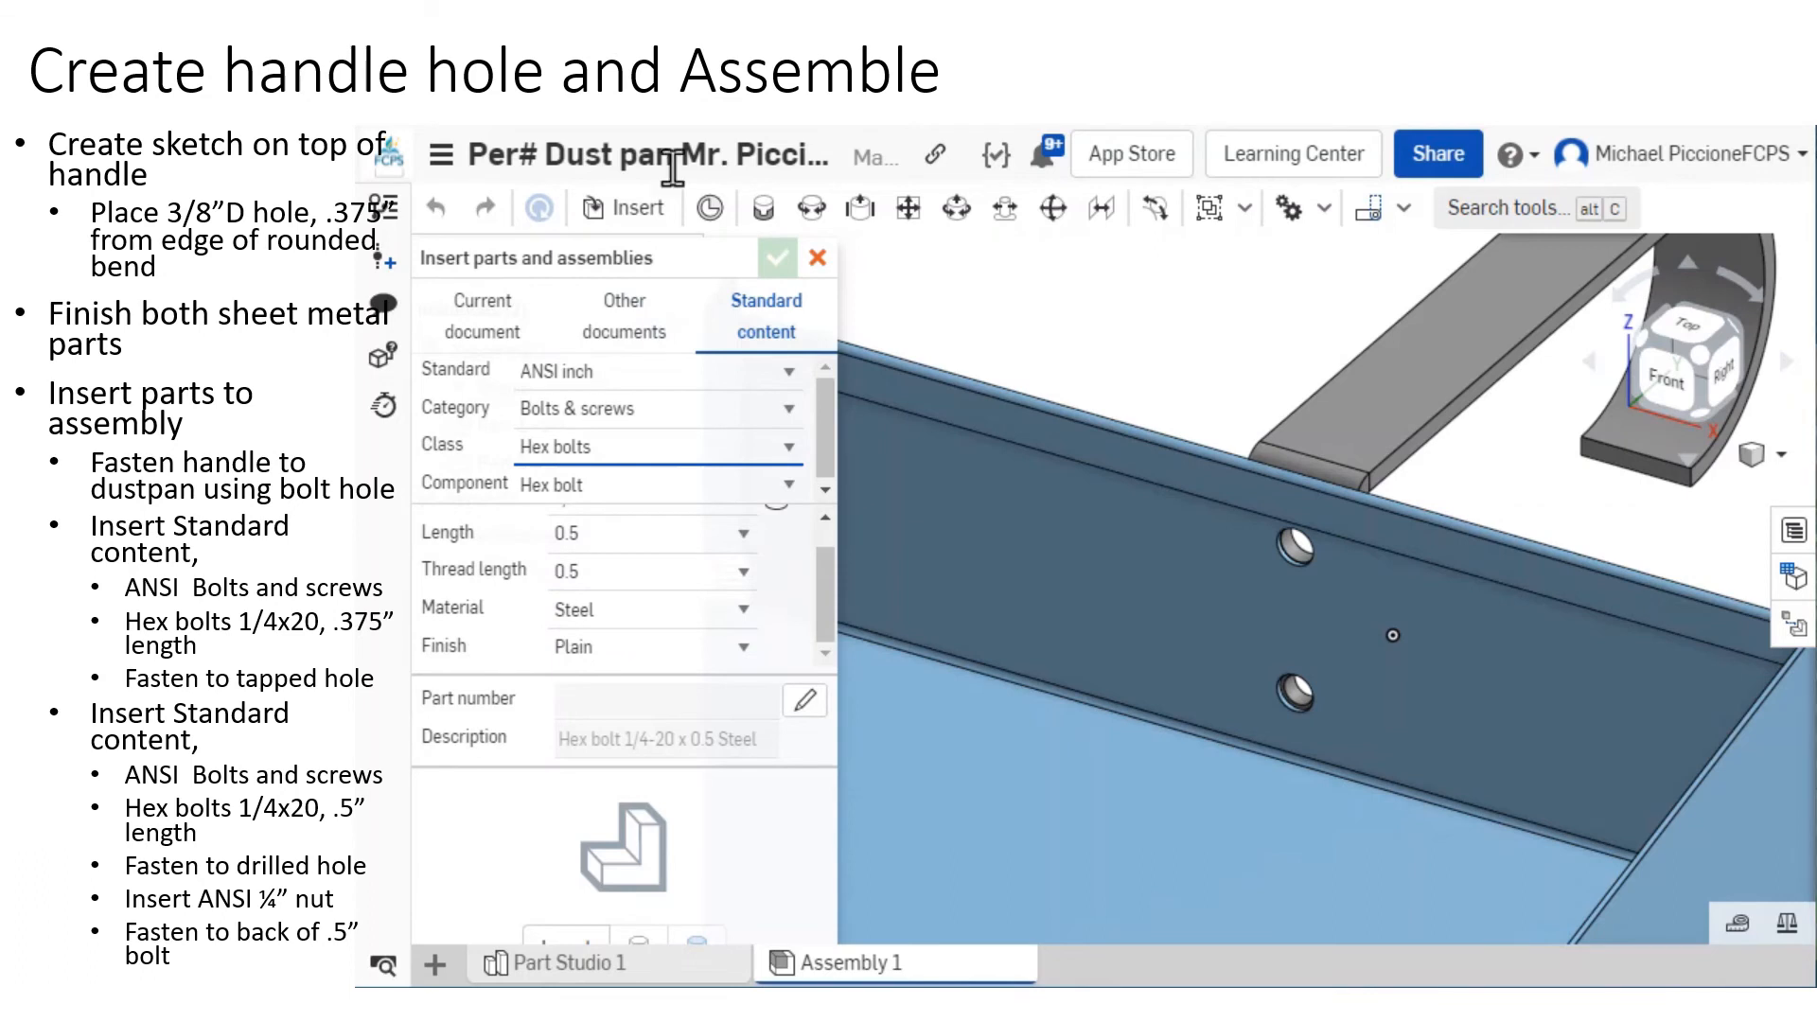
Place the 1/4-20 x 0.5 hex bolt in the upper hole, with its head on the inside of the dustpan wall.
{"action": "left_click", "coordinate": [548, 941]}
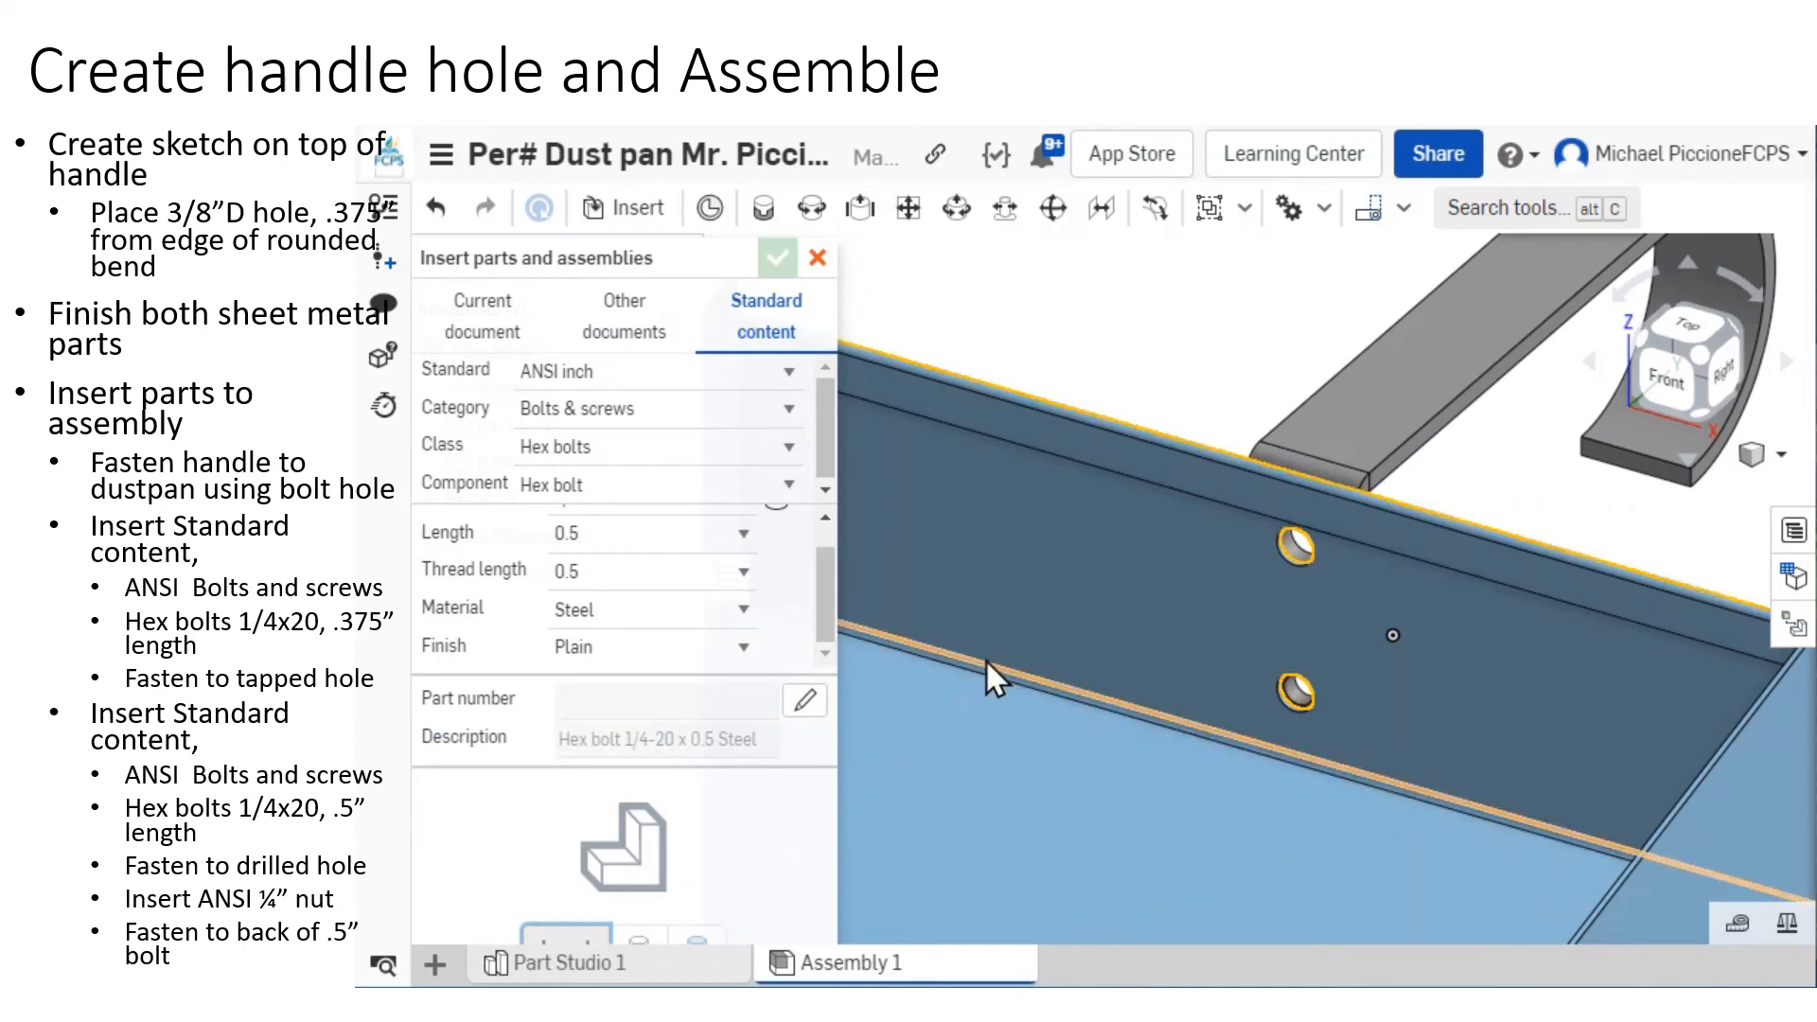
{"action": "left_click", "coordinate": [1285, 570]}
{"action": "scroll", "coordinate": [1285, 570], "scroll_direction": "up", "scroll_amount": 5}
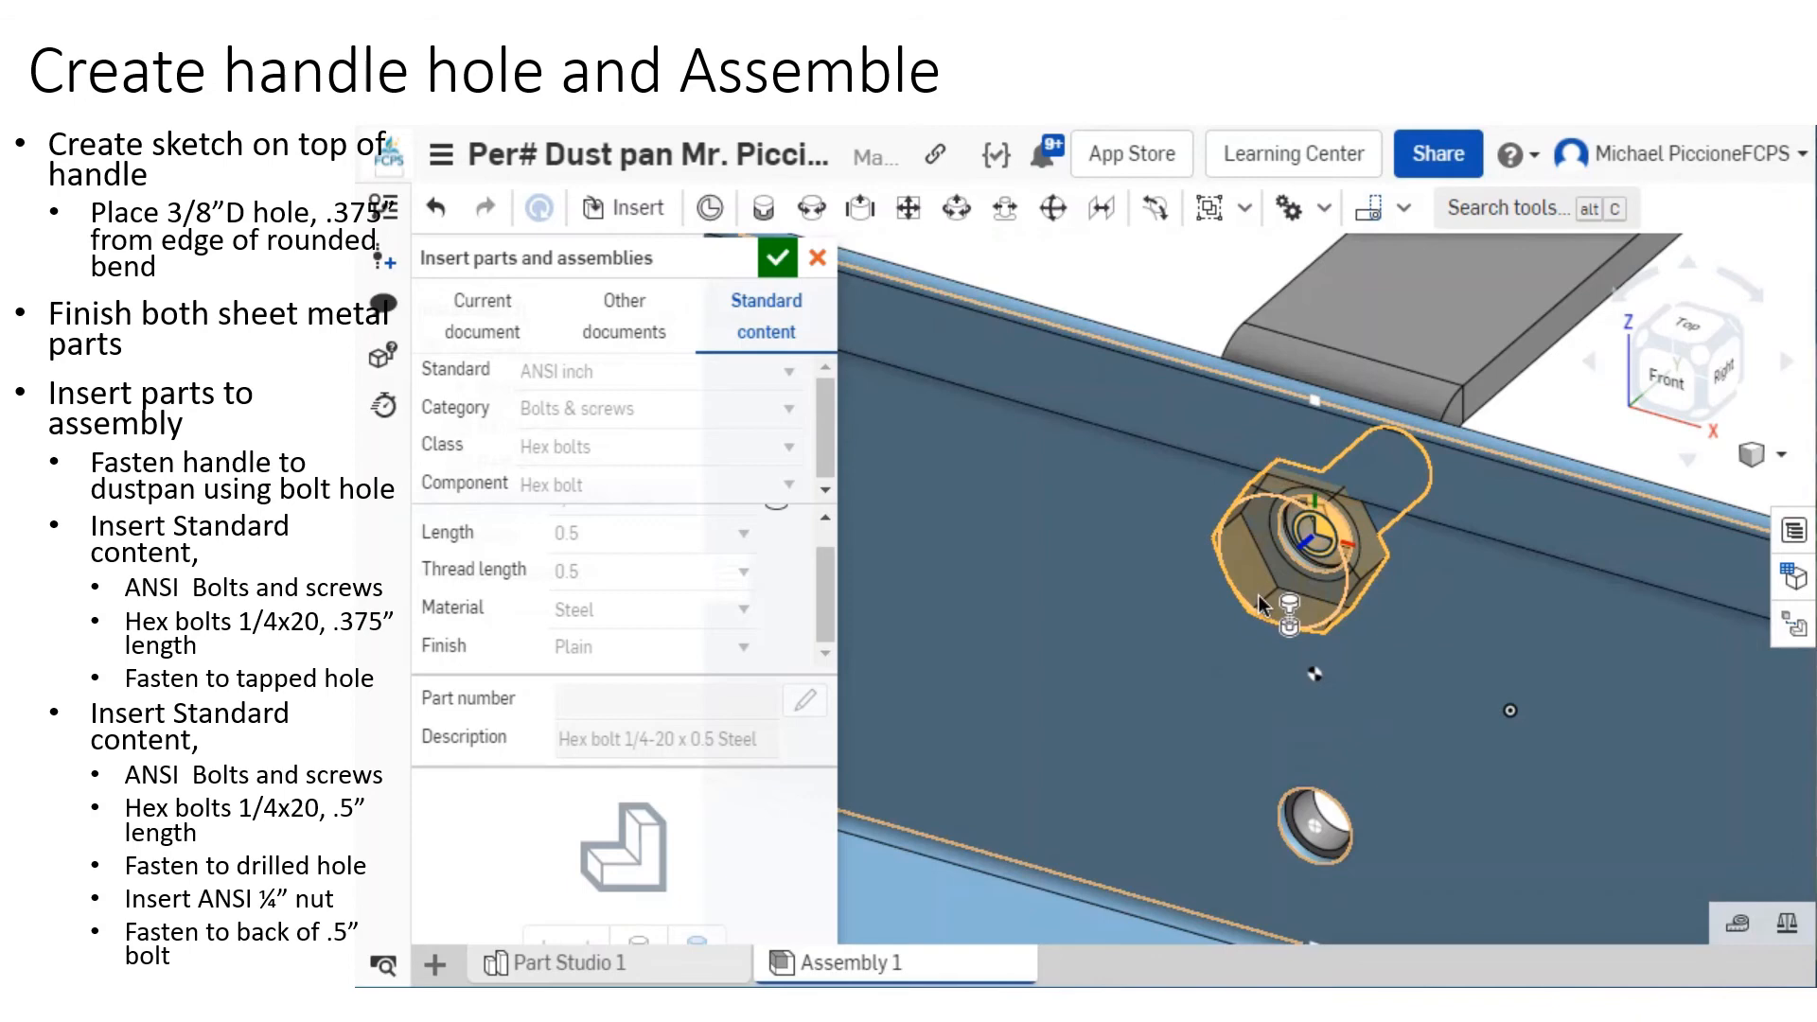
{"action": "left_click", "coordinate": [1257, 595]}
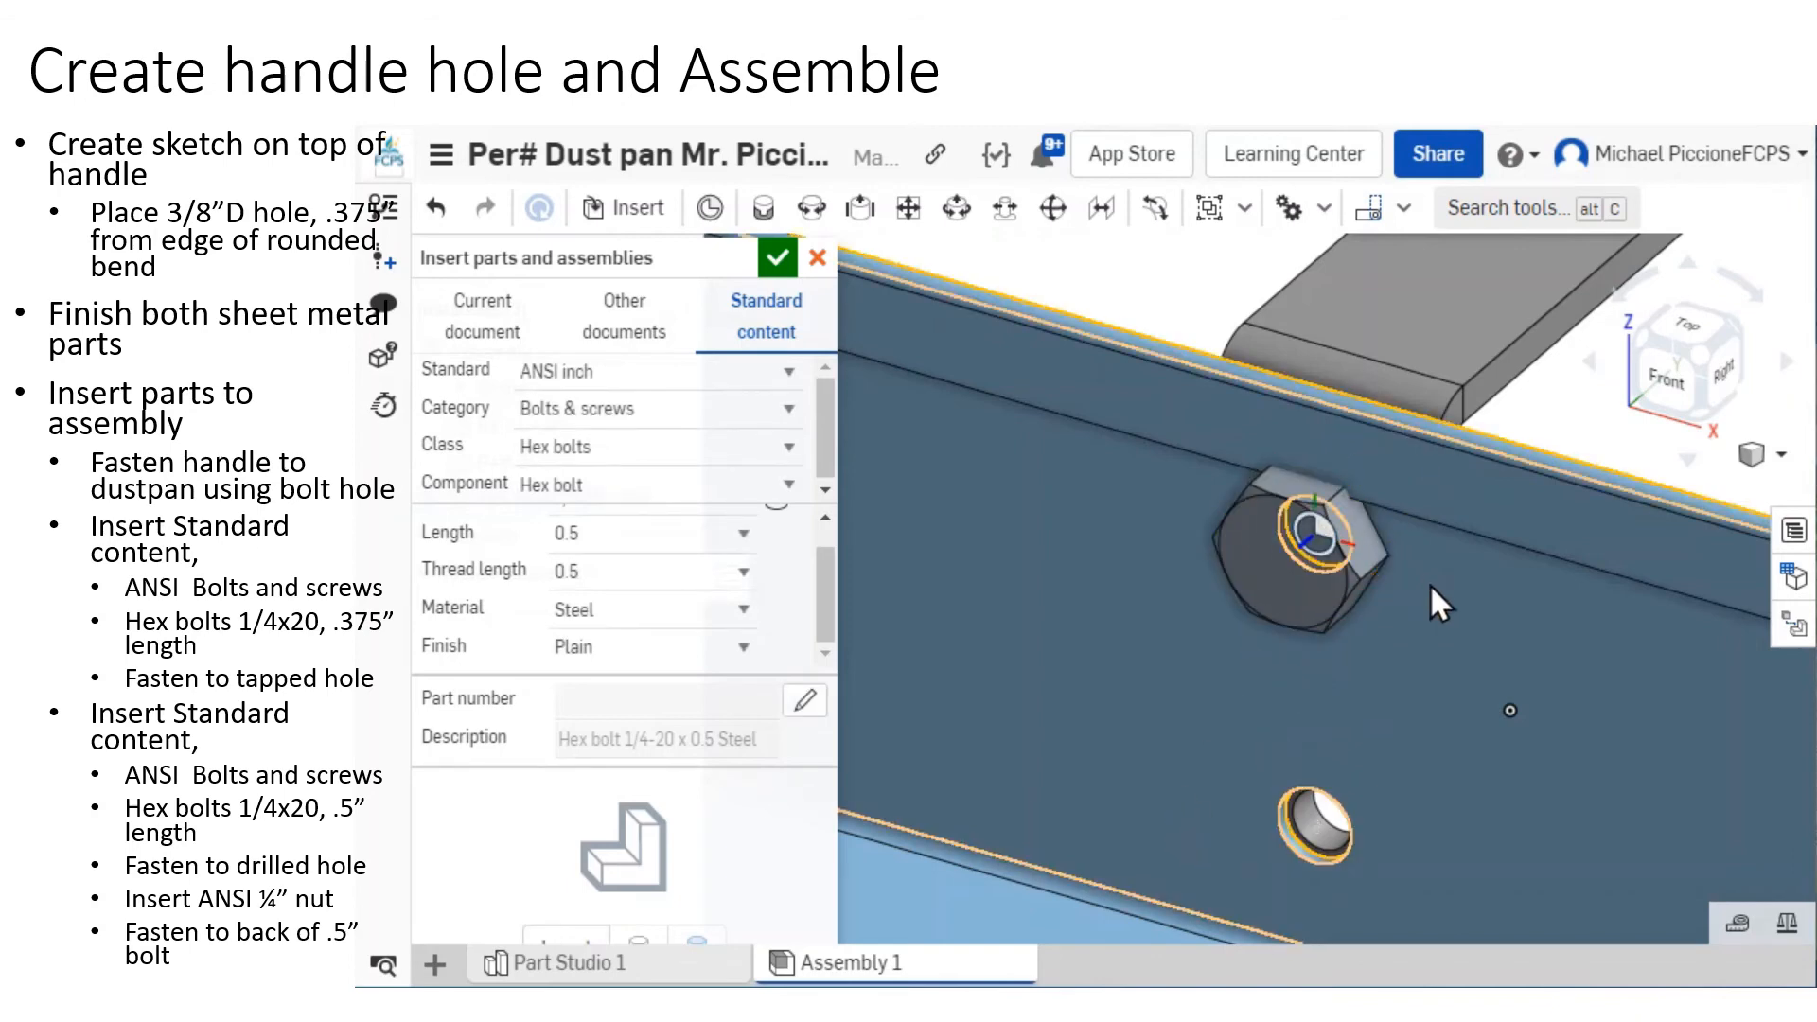
{"action": "scroll", "coordinate": [1305, 461], "scroll_direction": "down", "scroll_amount": 2}
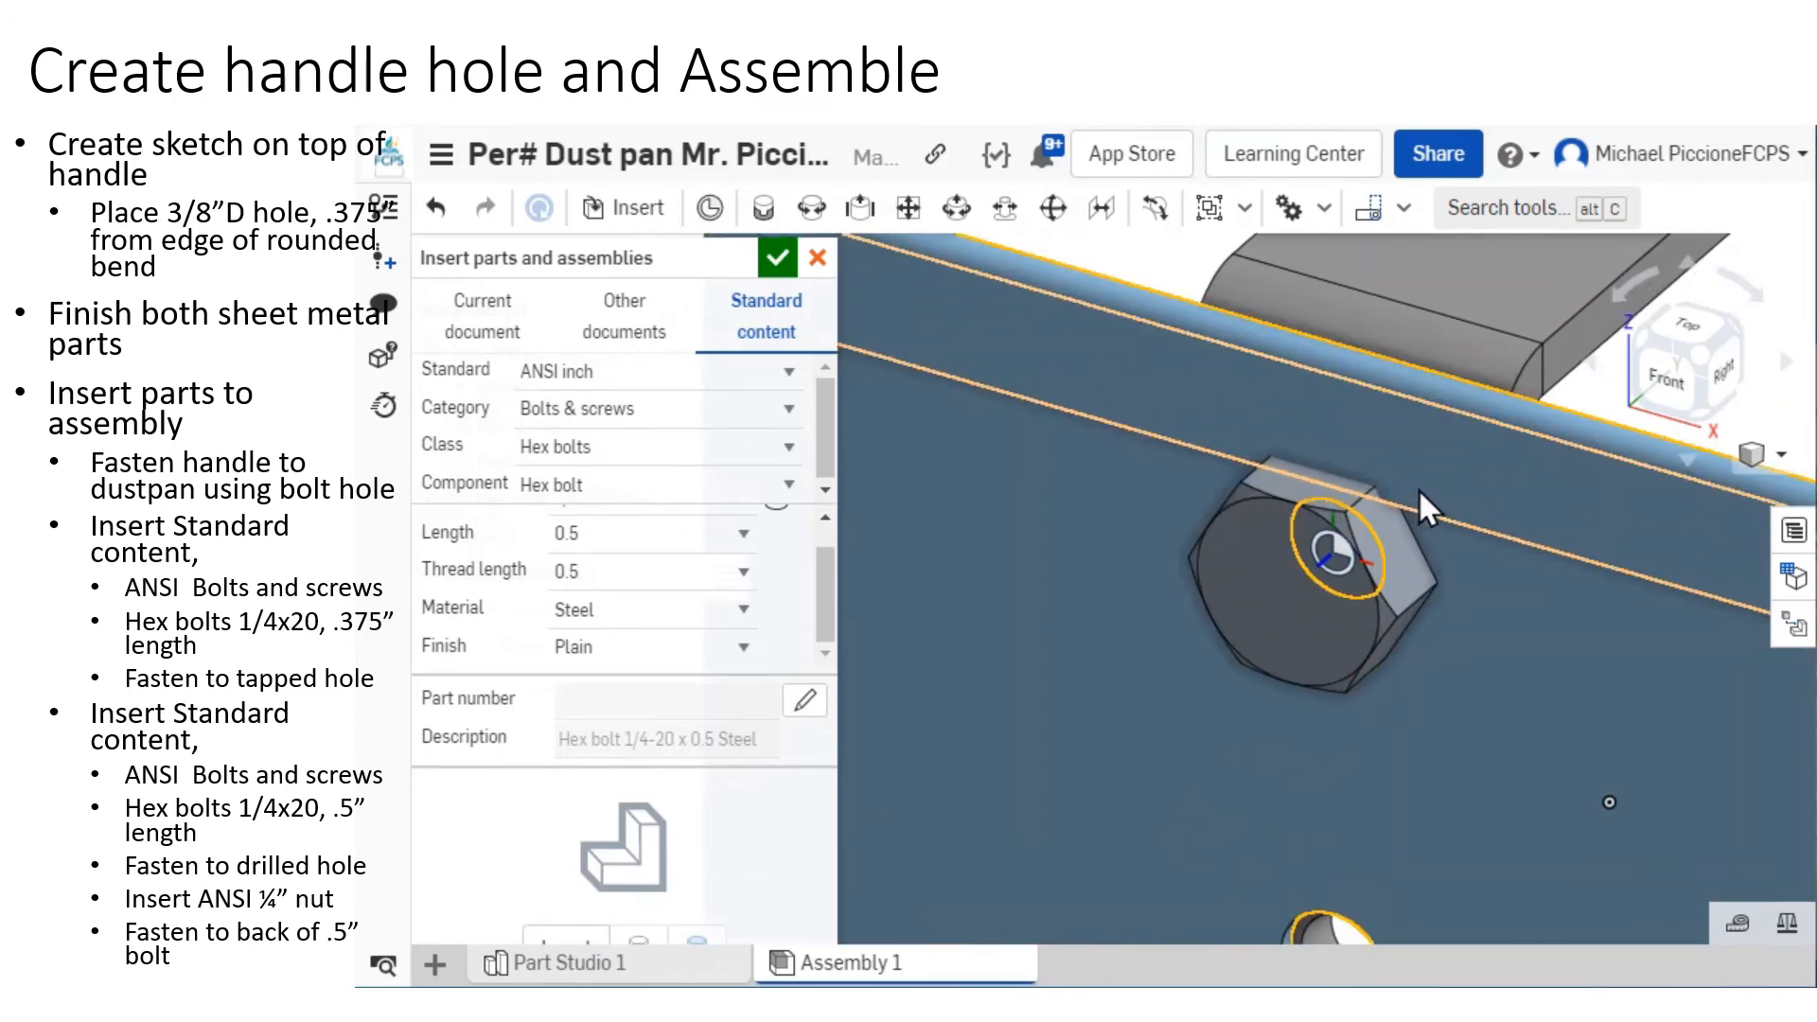
{"action": "scroll", "coordinate": [1424, 502], "scroll_direction": "up", "scroll_amount": 3}
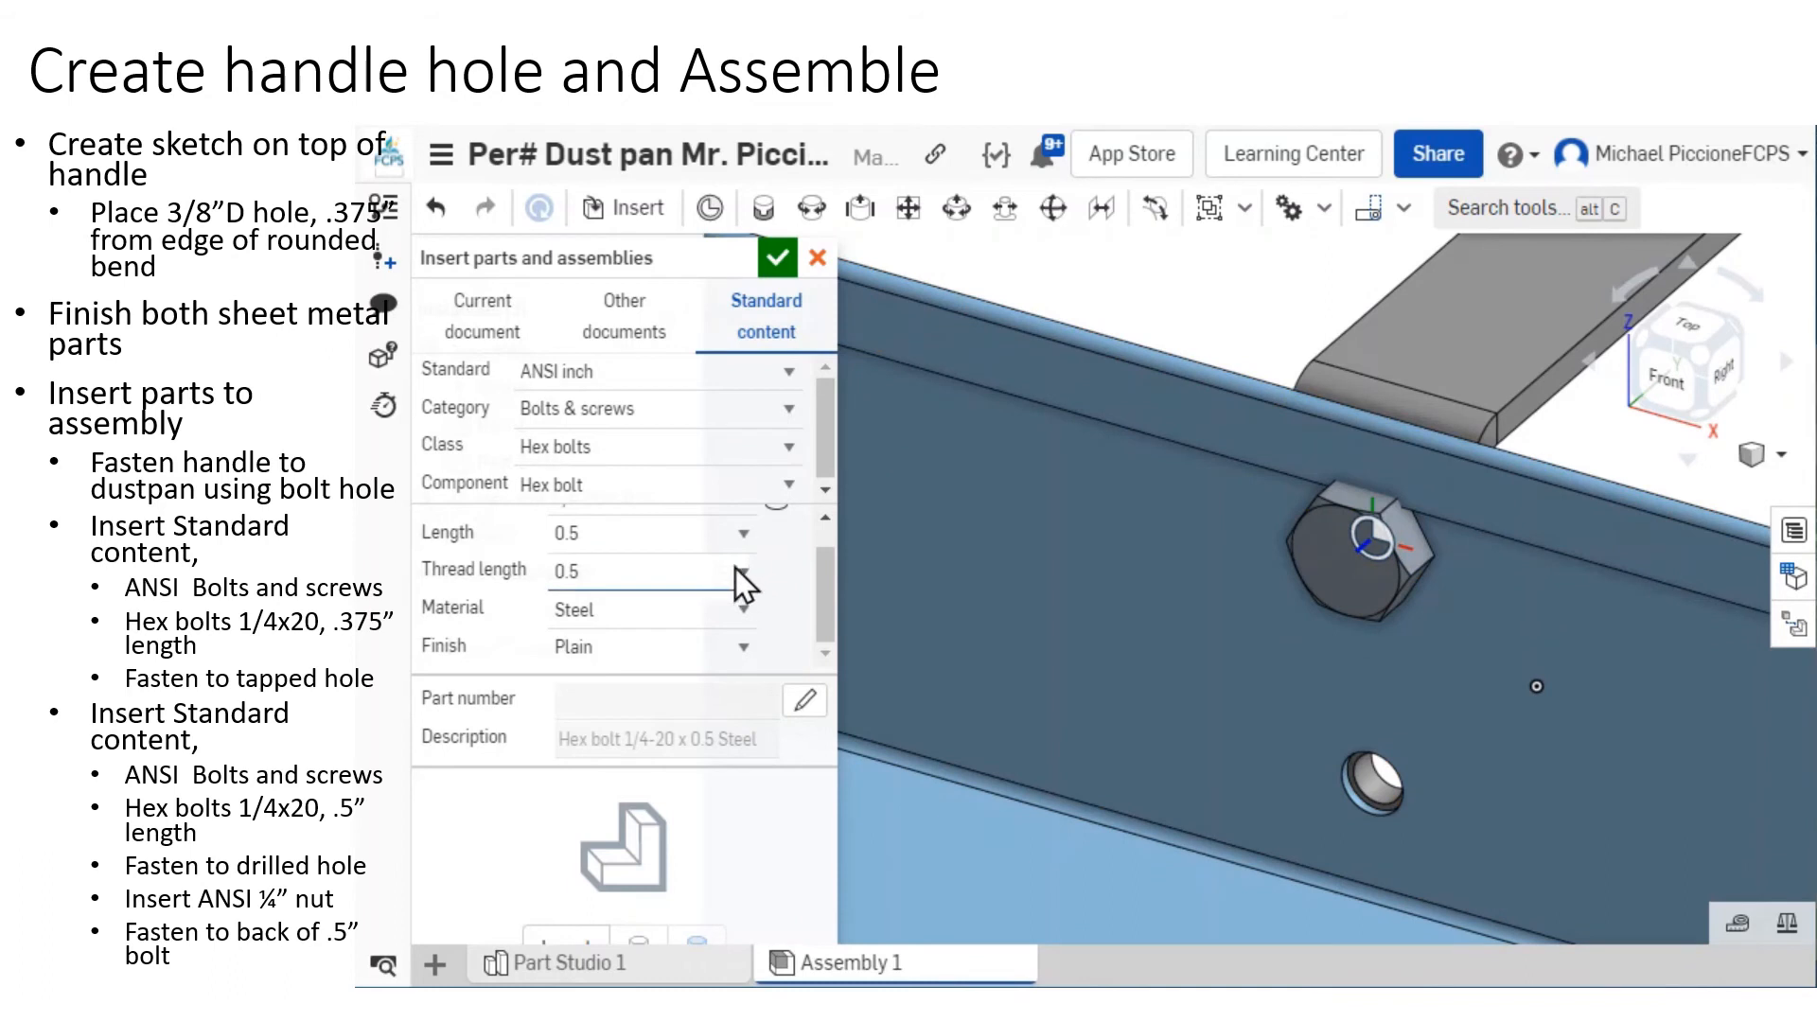
Set the hex bolt length to 0.375, place that bolt in the lower hole and finish inserting.
{"action": "left_click", "coordinate": [747, 535]}
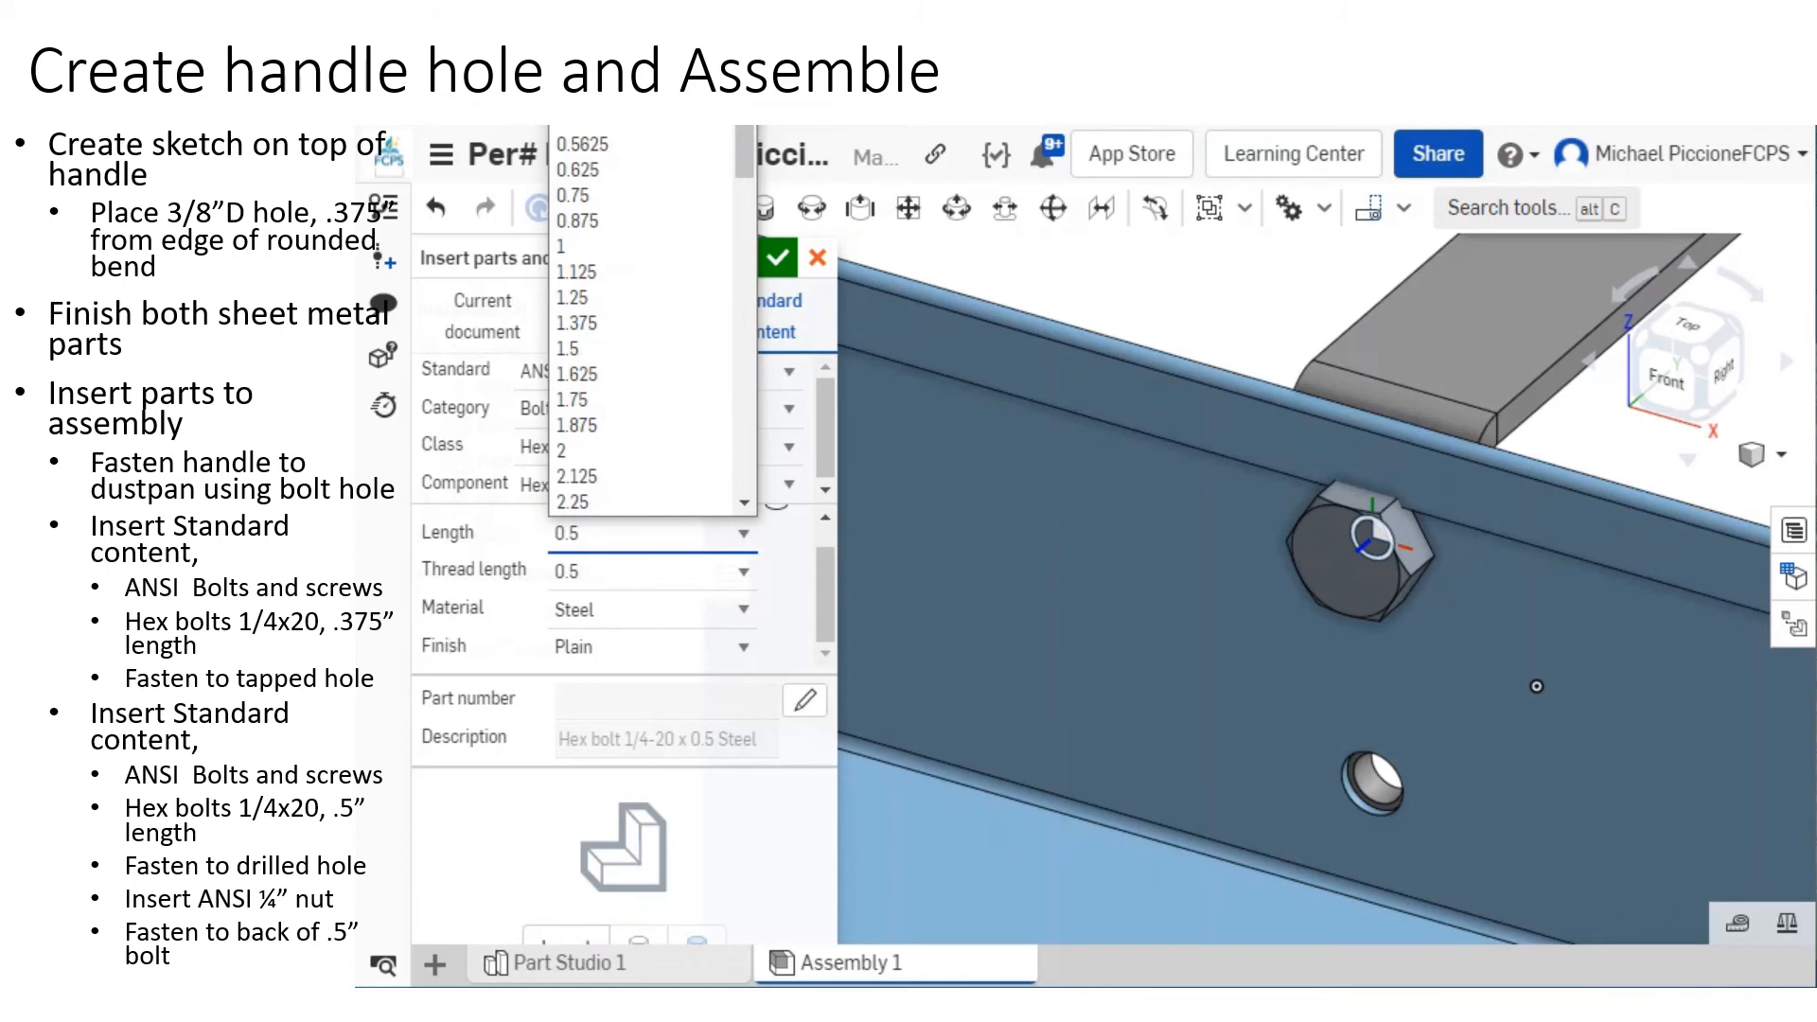
{"action": "left_click", "coordinate": [577, 68]}
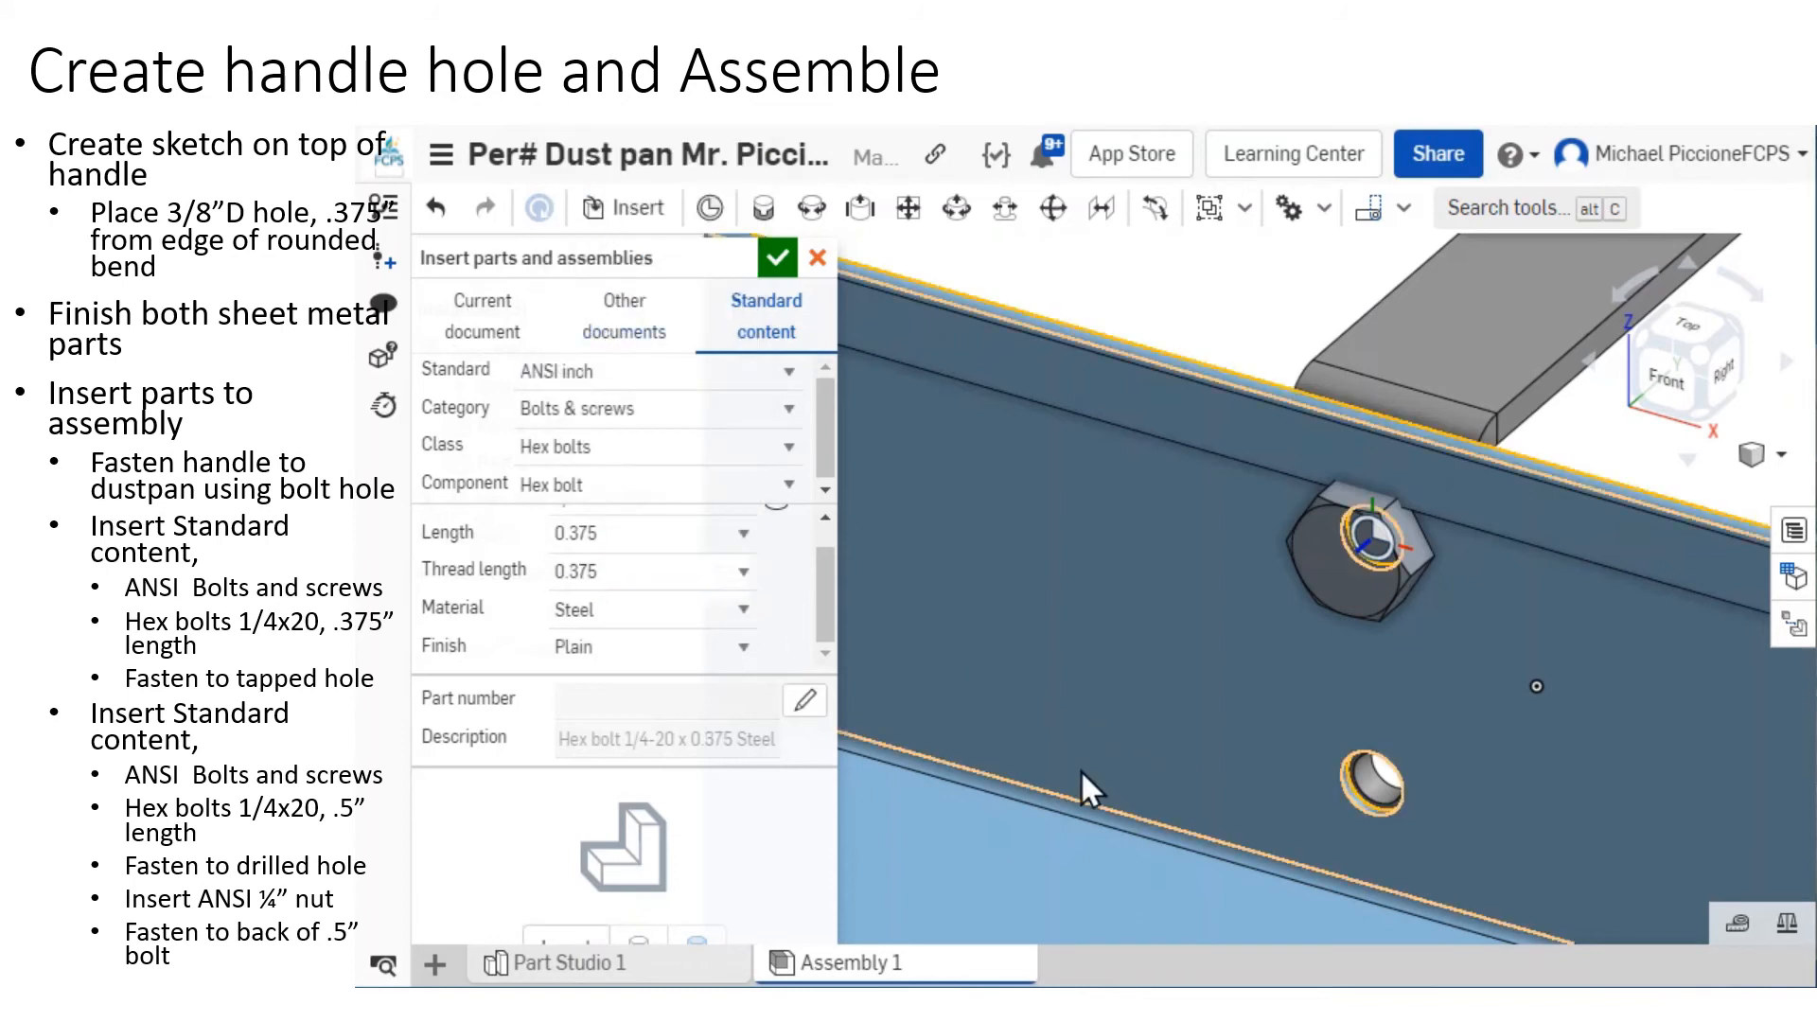
{"action": "left_click", "coordinate": [554, 942]}
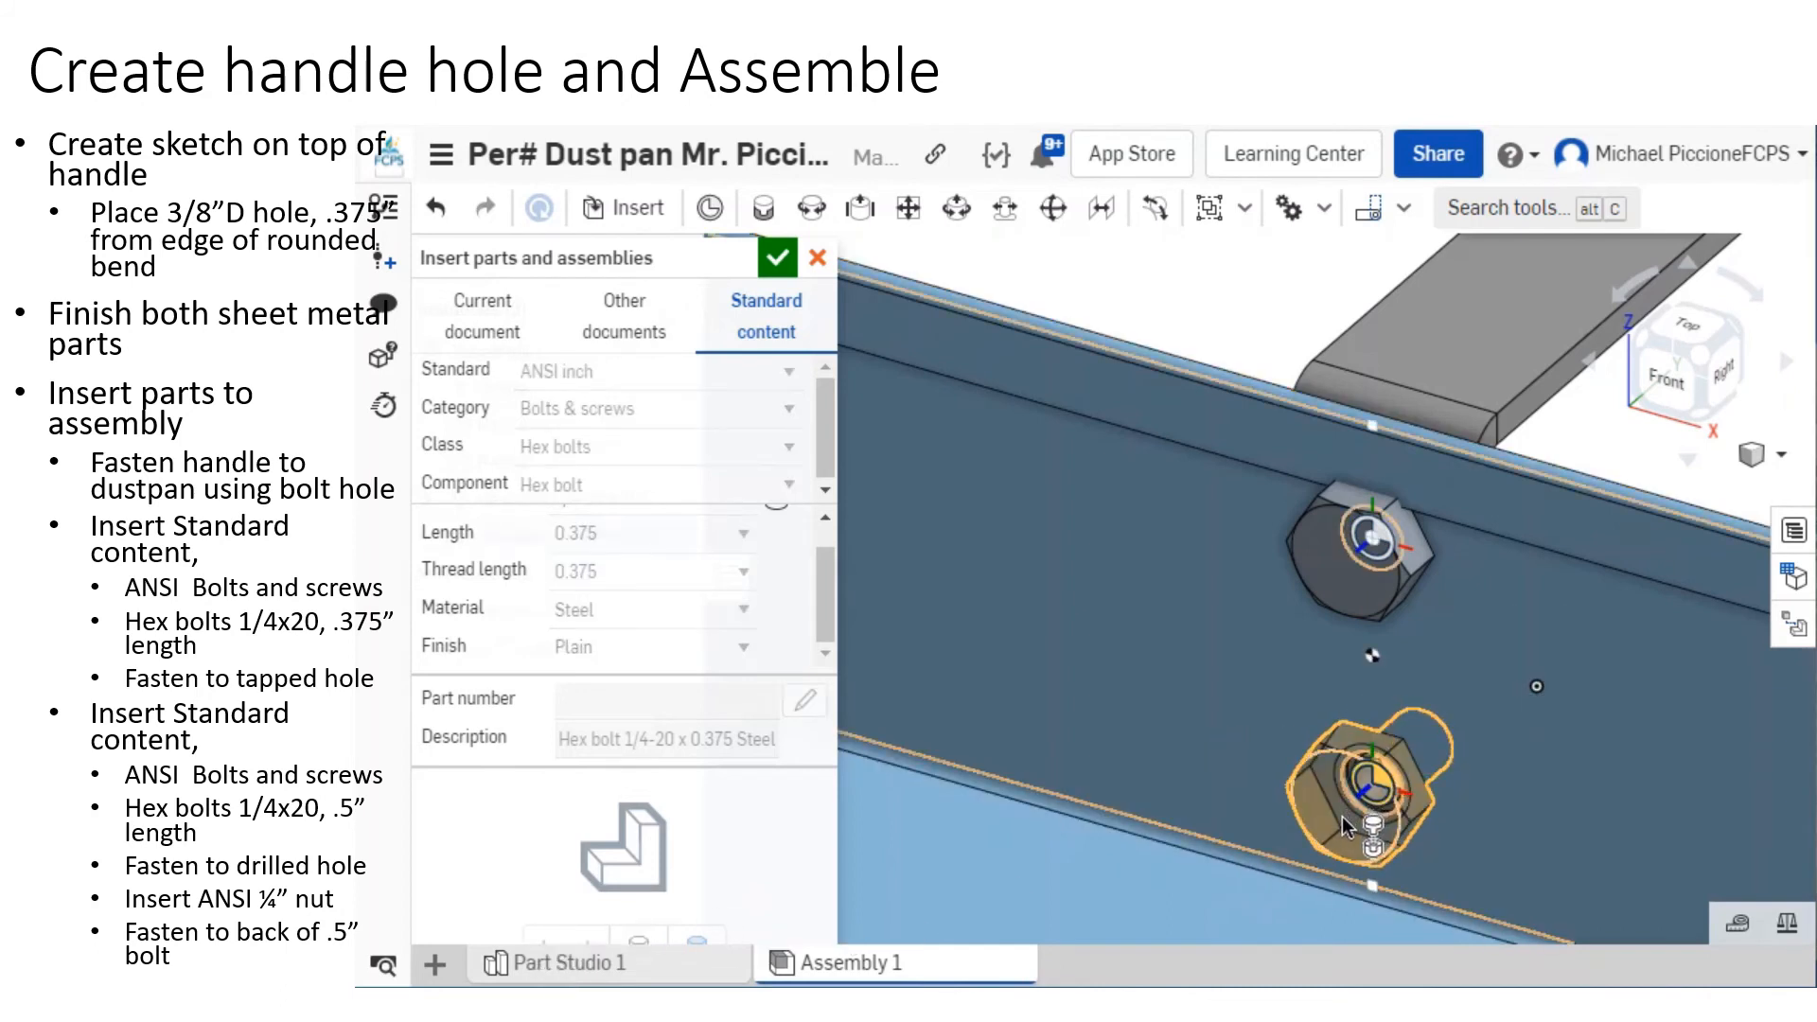
{"action": "left_click", "coordinate": [1344, 832]}
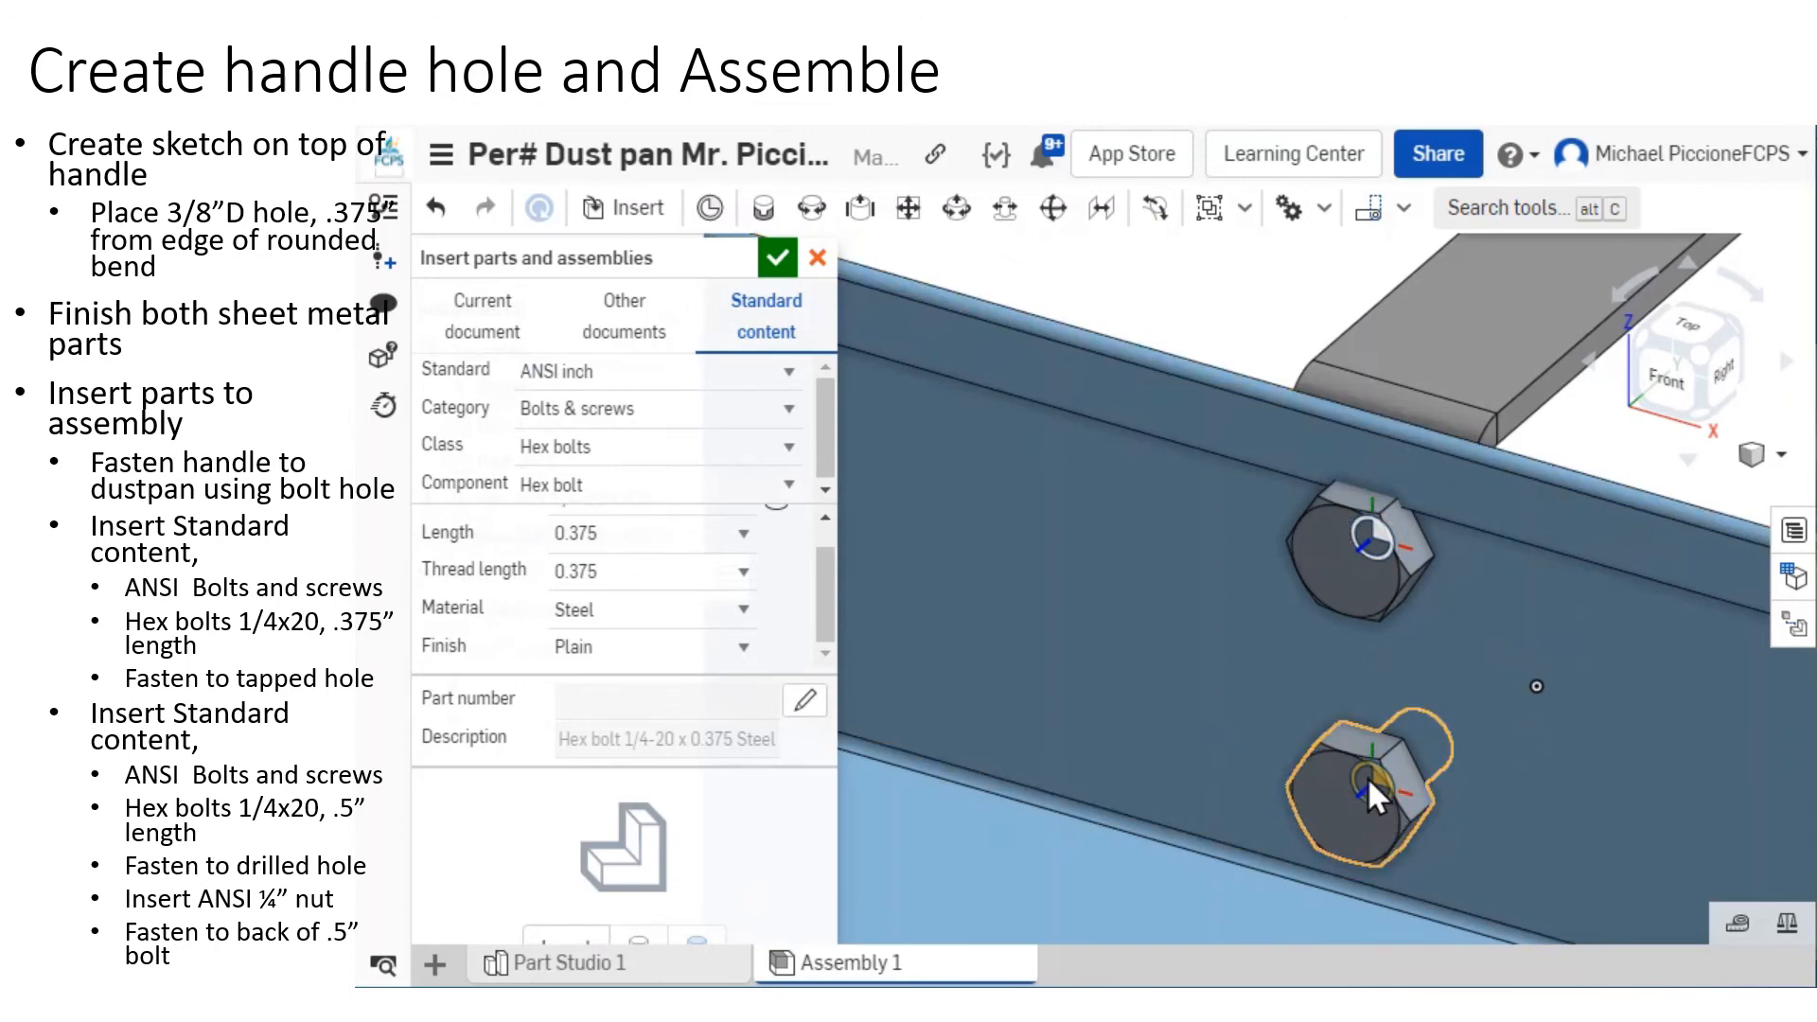
{"action": "left_click", "coordinate": [769, 253]}
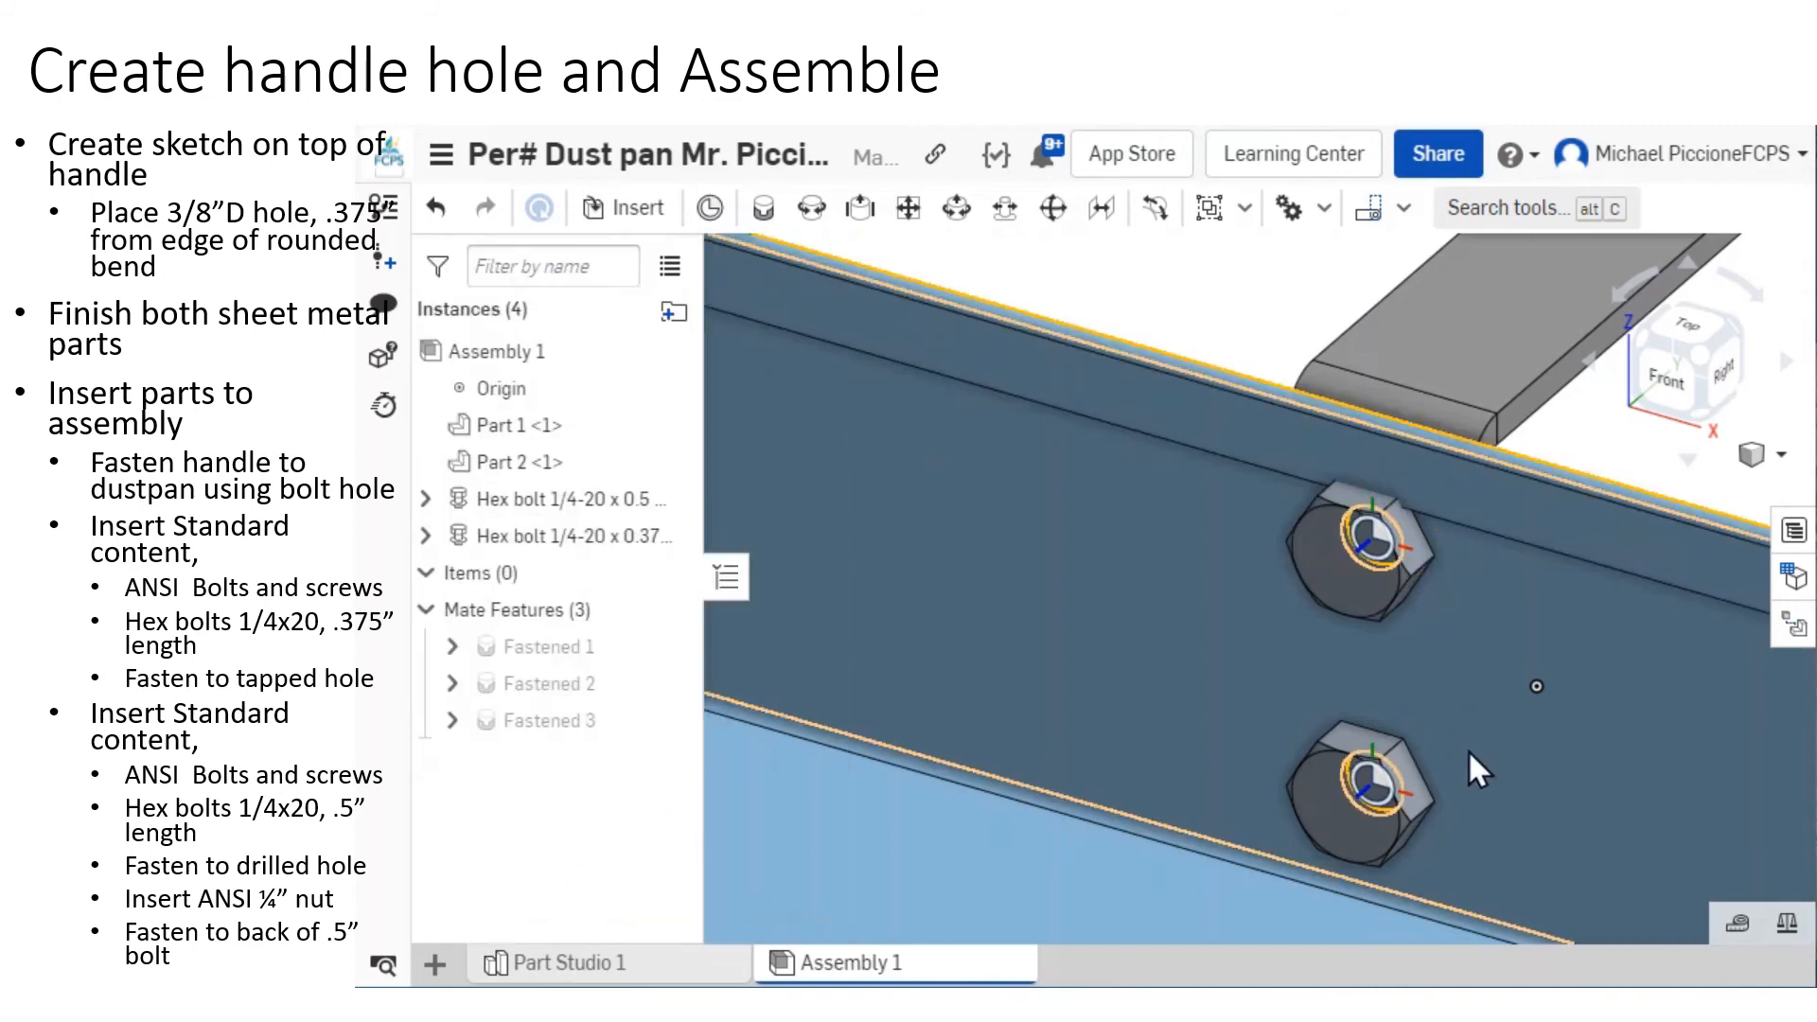
Try offsetting the lower bolt's Fastened 3 mate by 0.1 in along Z.
{"action": "scroll", "coordinate": [1446, 748], "scroll_direction": "up", "scroll_amount": 5}
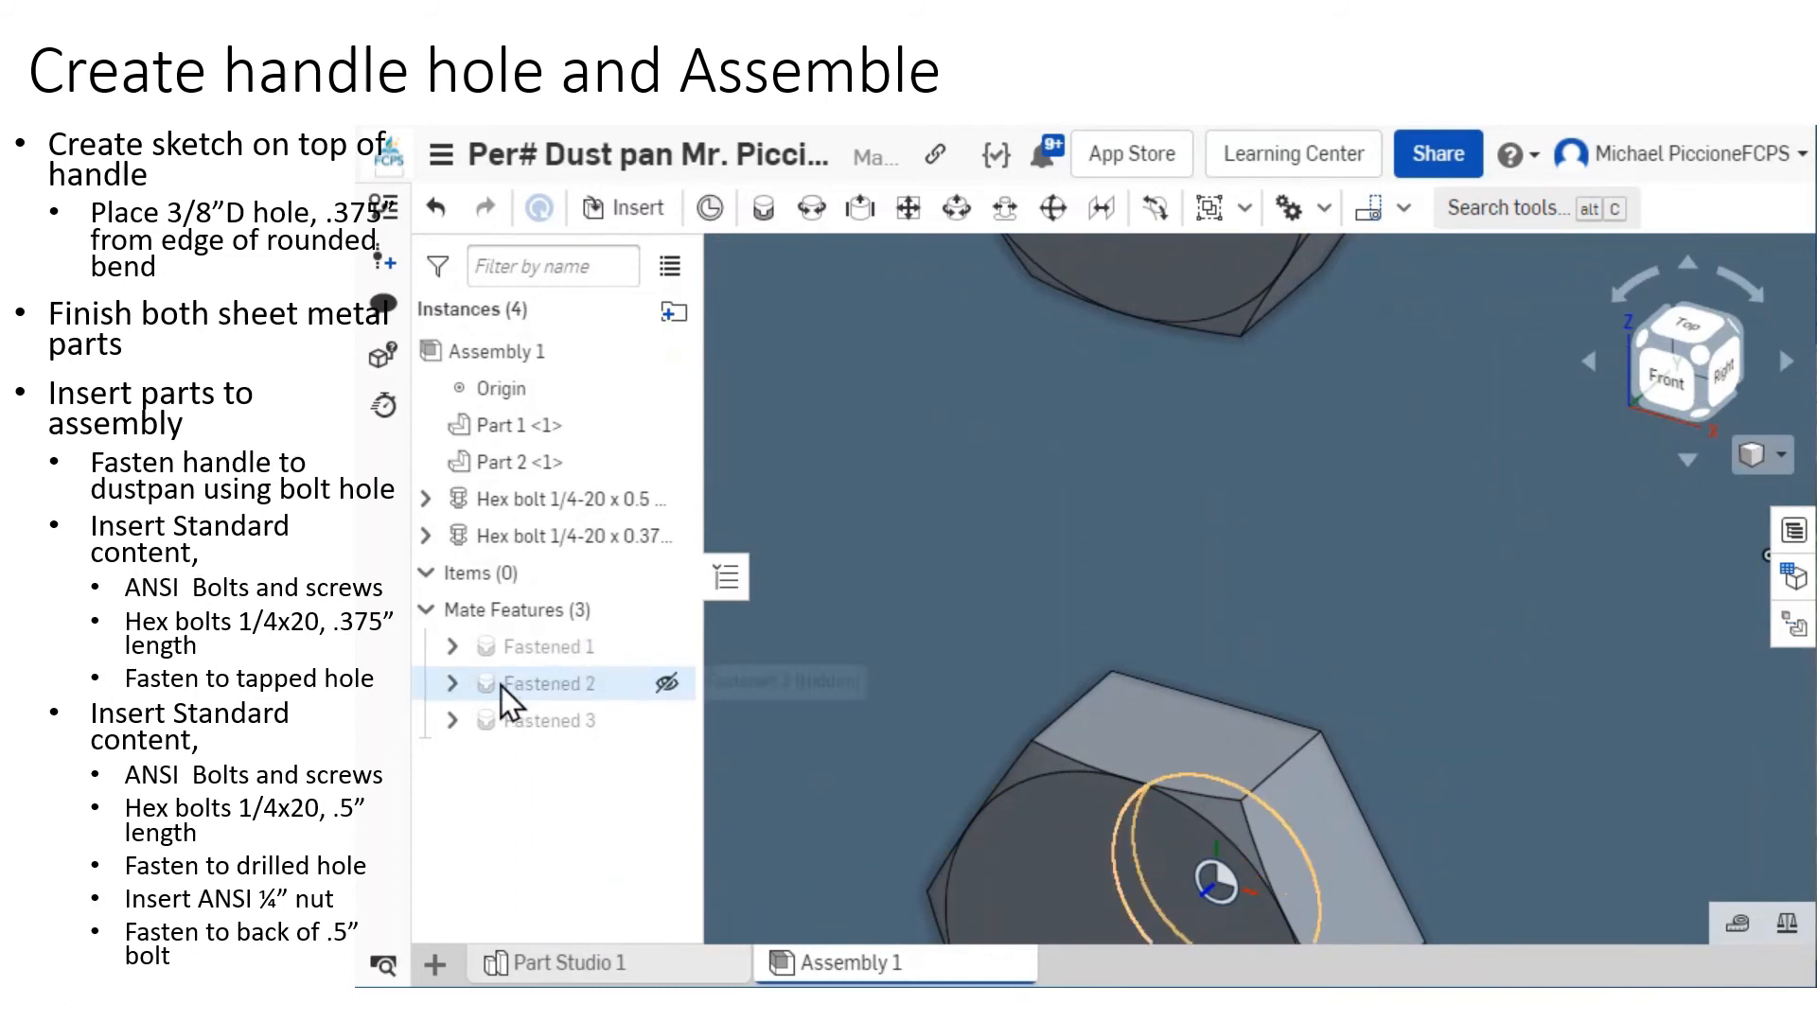
{"action": "mouse_move", "coordinate": [501, 685]}
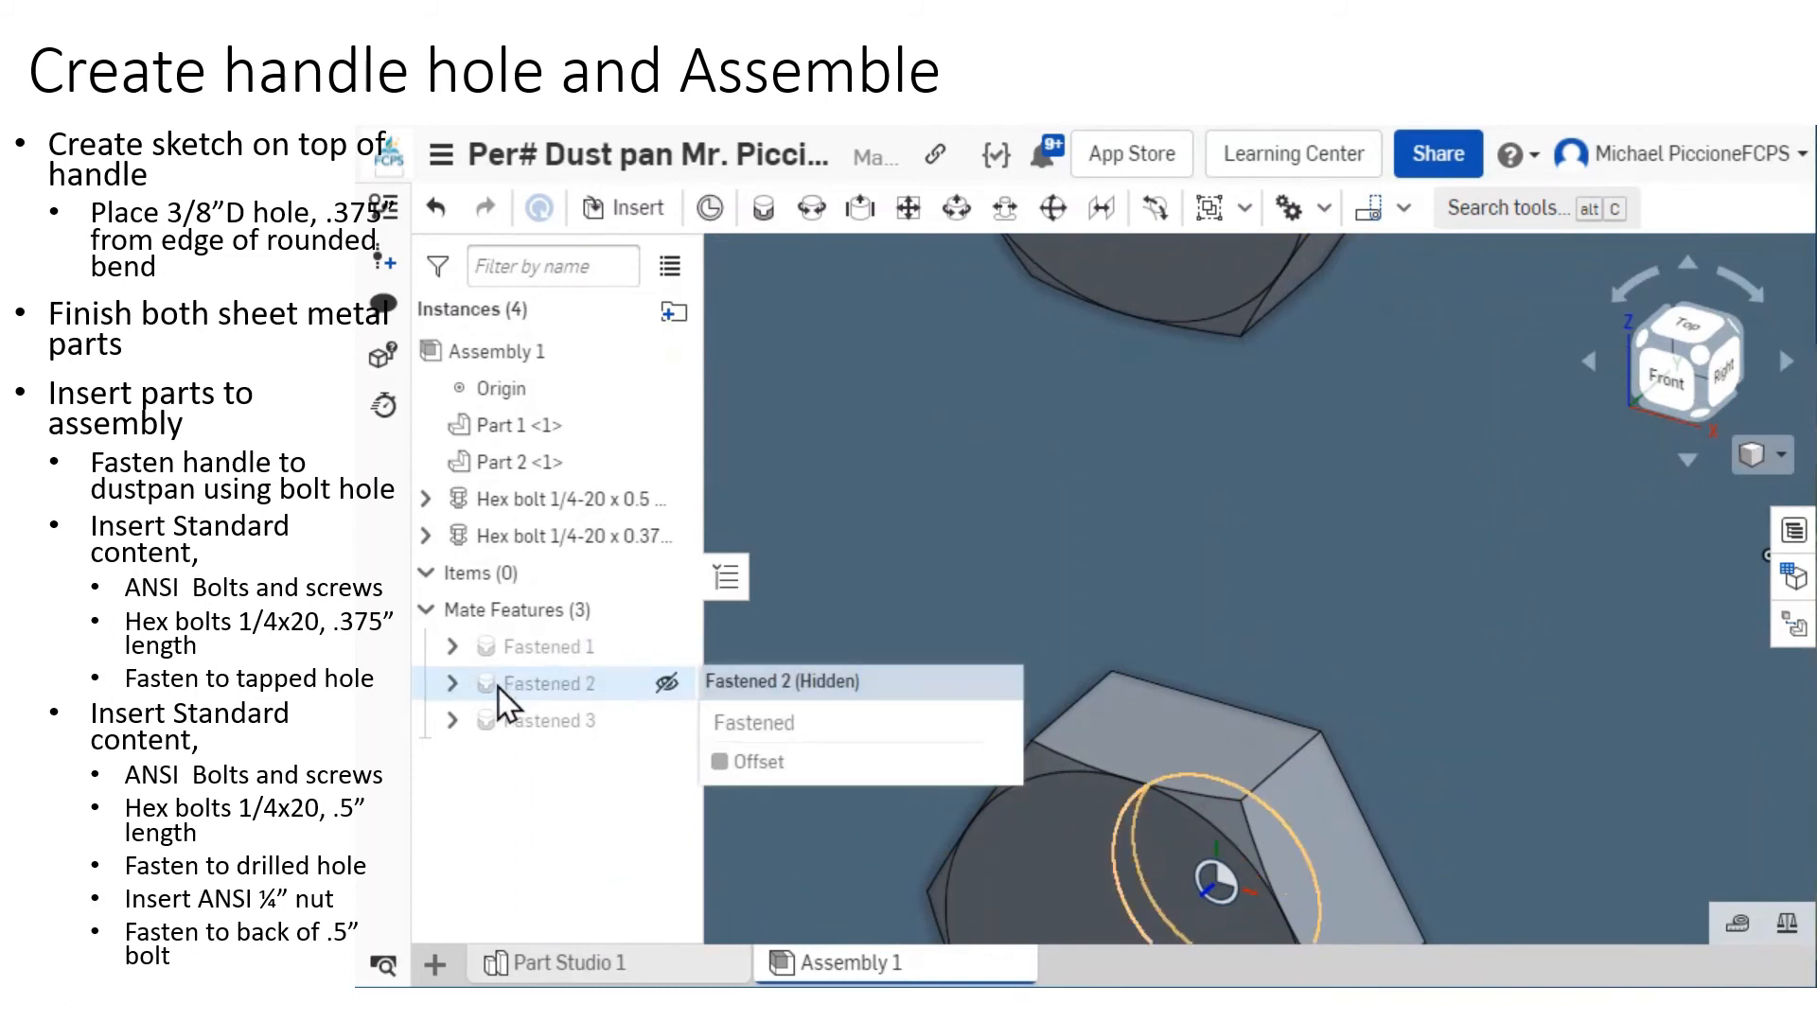
{"action": "left_click", "coordinate": [535, 722]}
{"action": "double_click", "coordinate": [537, 721]}
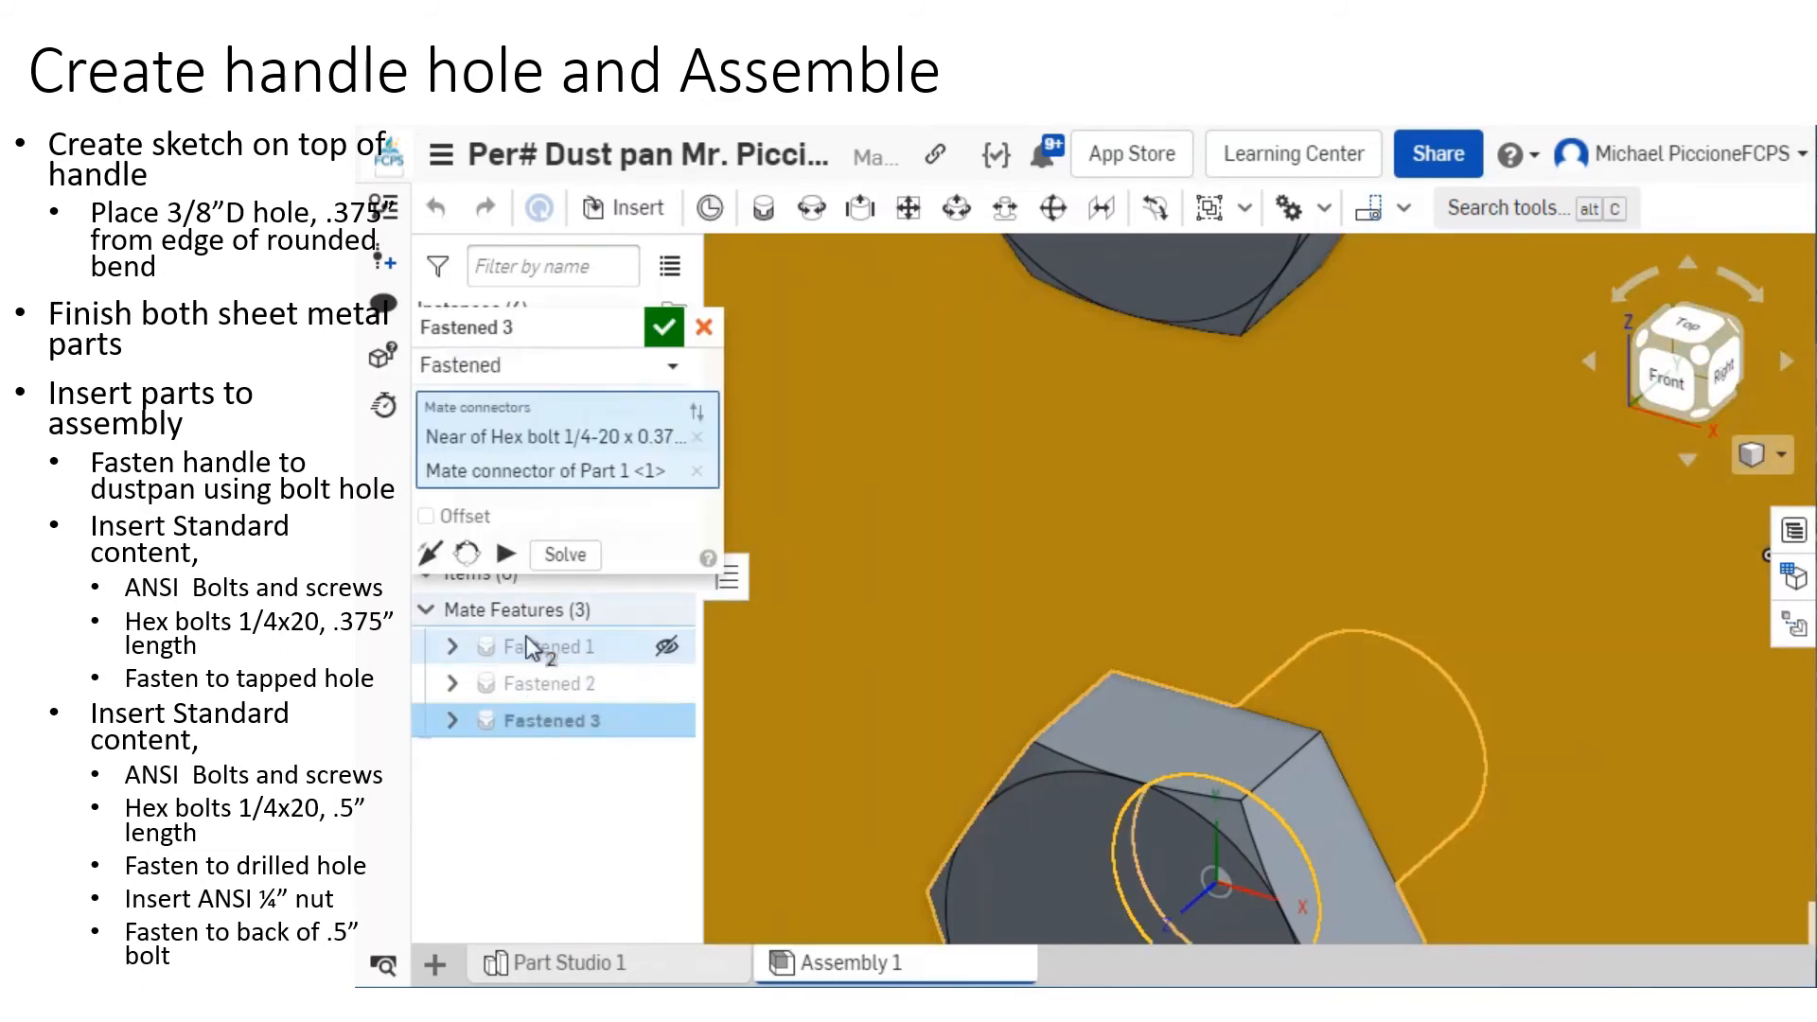
{"action": "left_click", "coordinate": [425, 517]}
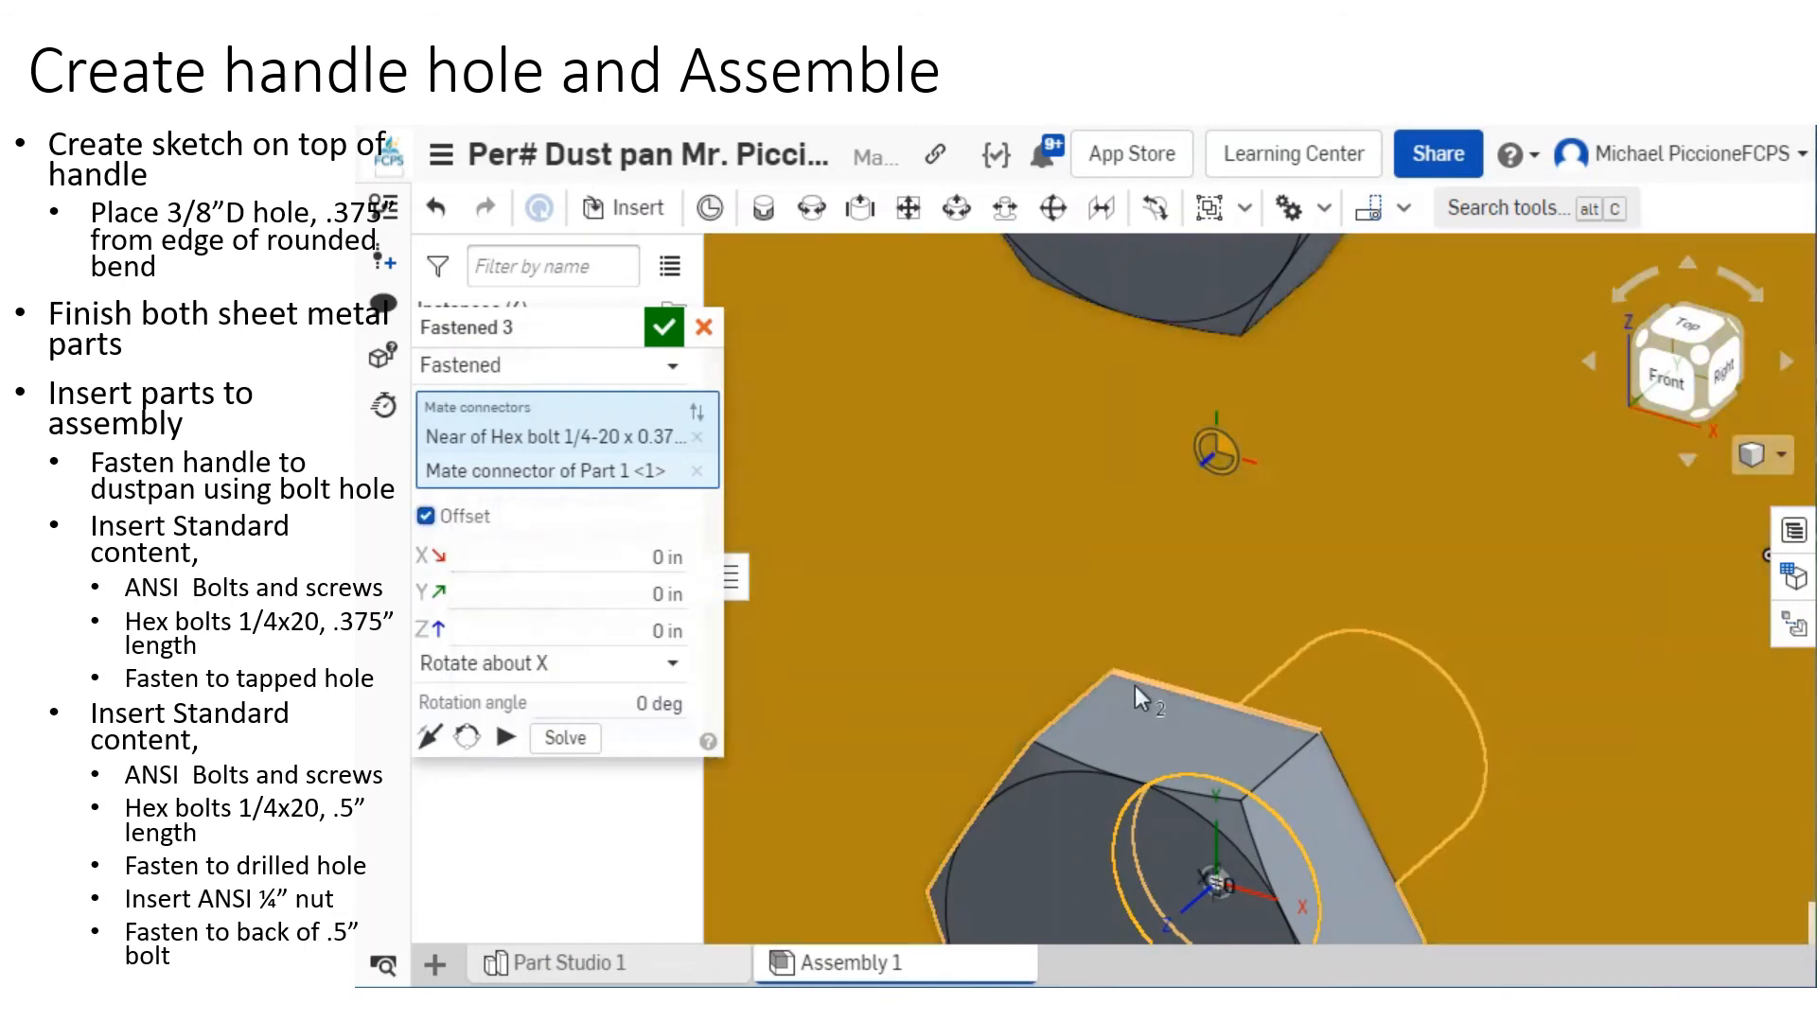
{"action": "left_click", "coordinate": [617, 633]}
{"action": "key", "text": "BackSpace"}
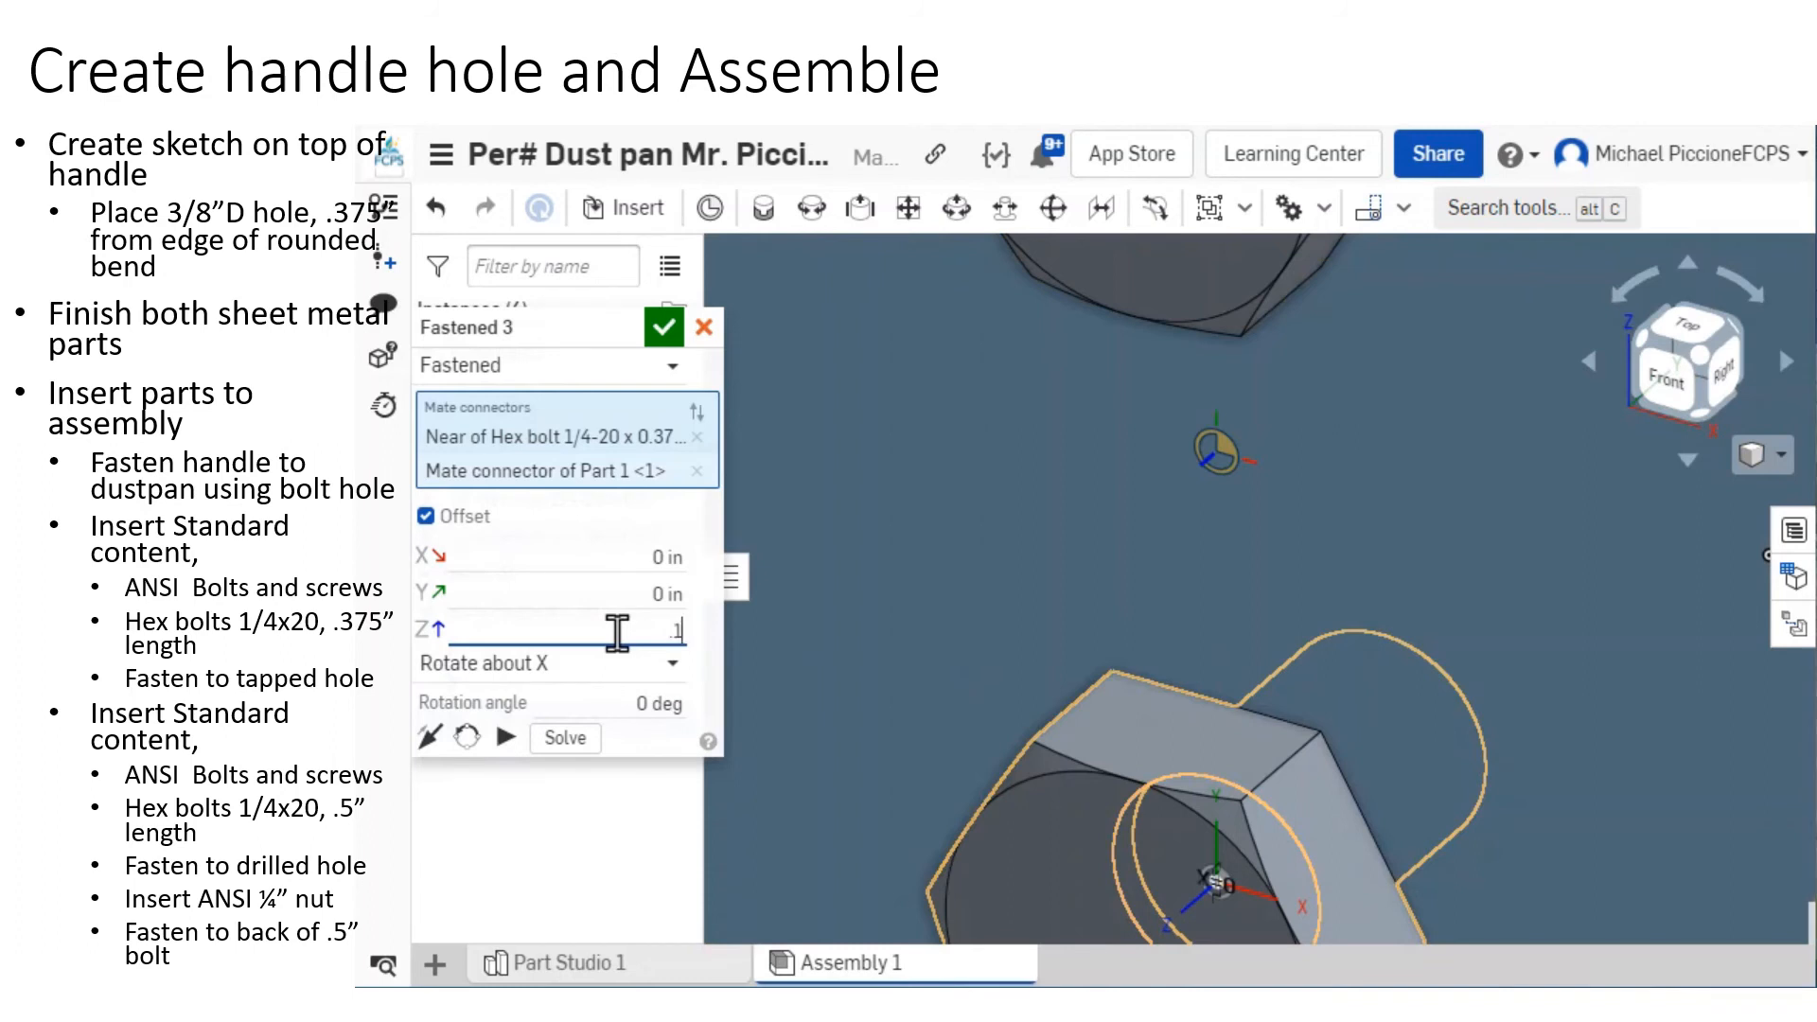
{"action": "type", "text": ".1"}
{"action": "key", "text": "Tab"}
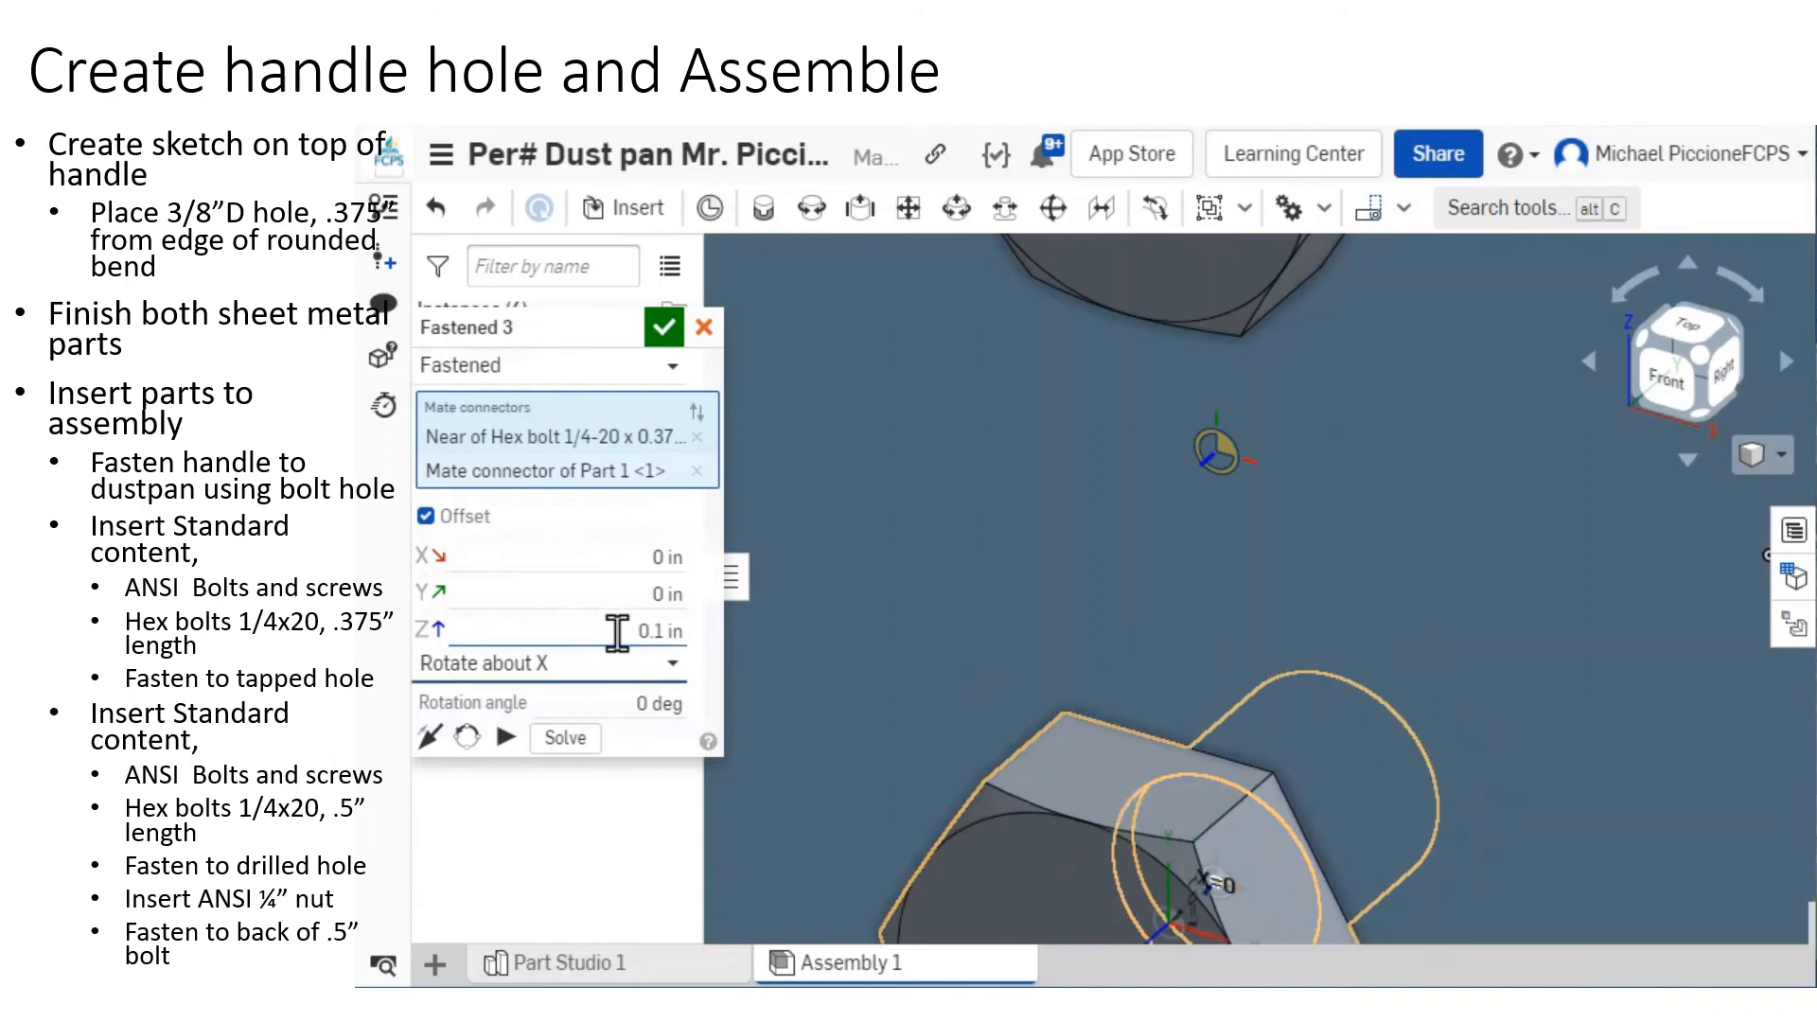
Try a Z offset of -0.1 in on the lower bolt's mate, and accept the mate with the offset removed.
{"action": "left_click", "coordinate": [674, 665]}
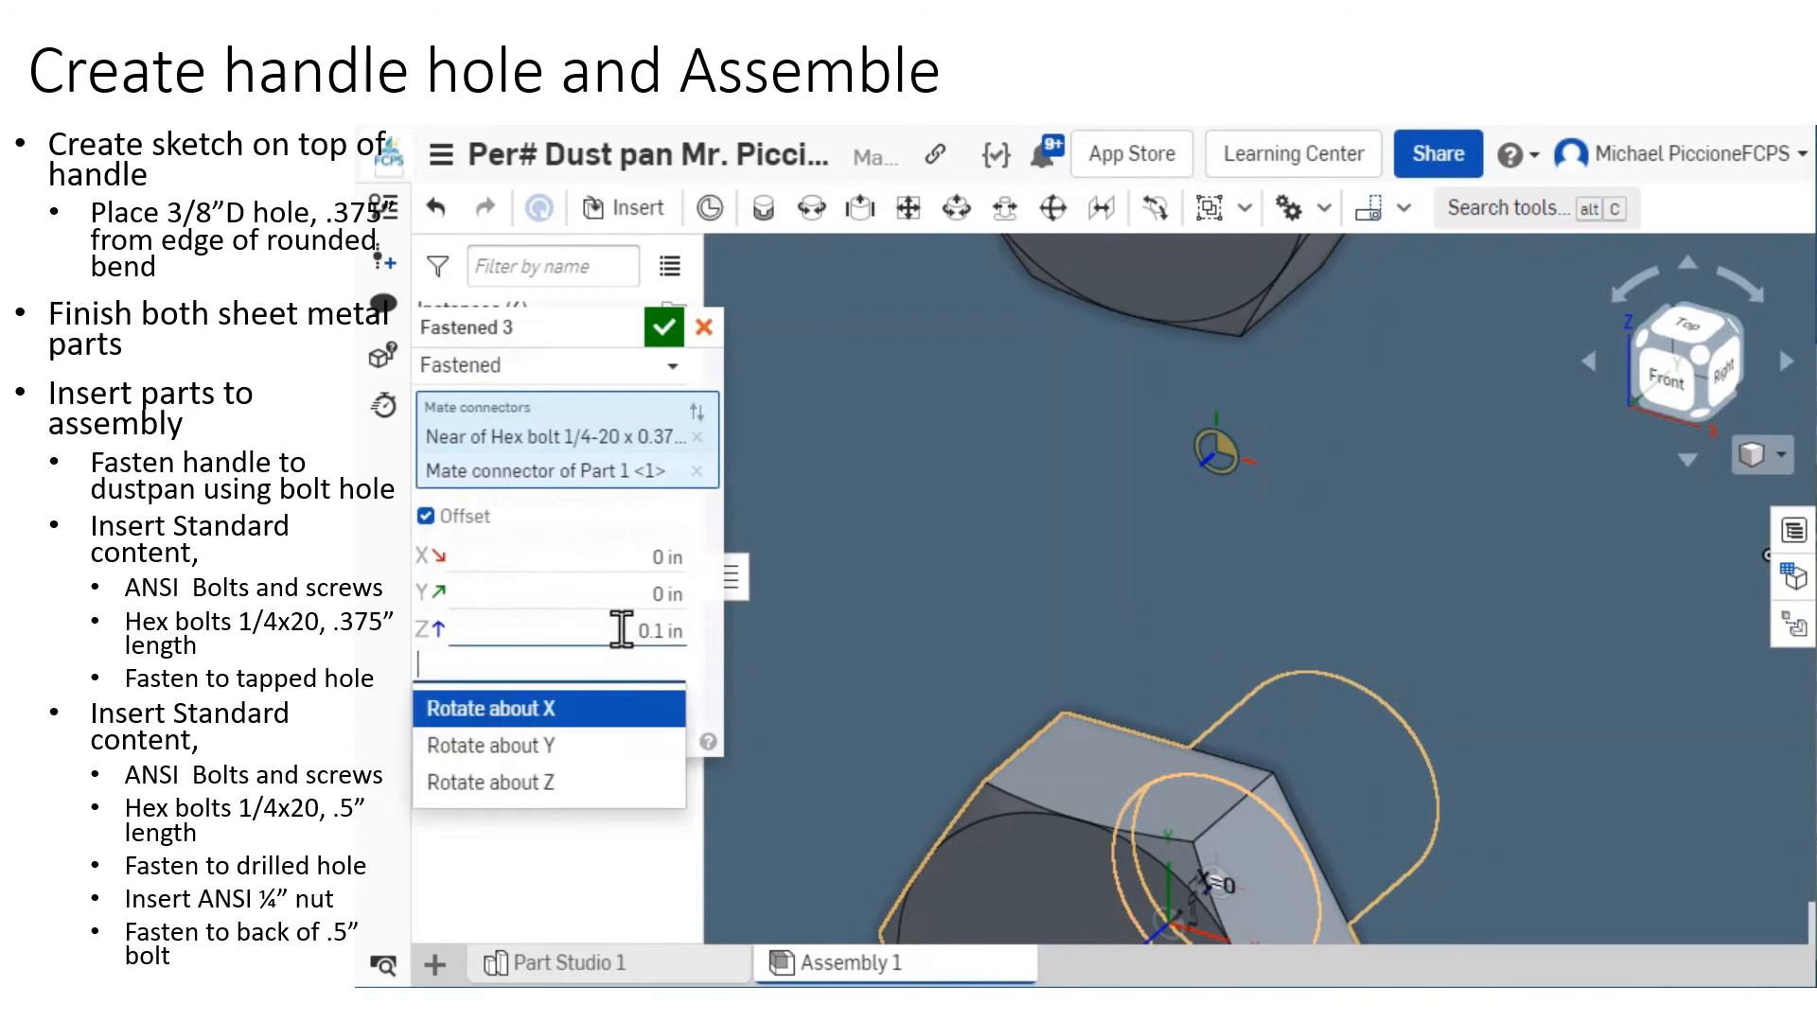
{"action": "left_click", "coordinate": [619, 630]}
{"action": "left_click", "coordinate": [620, 629]}
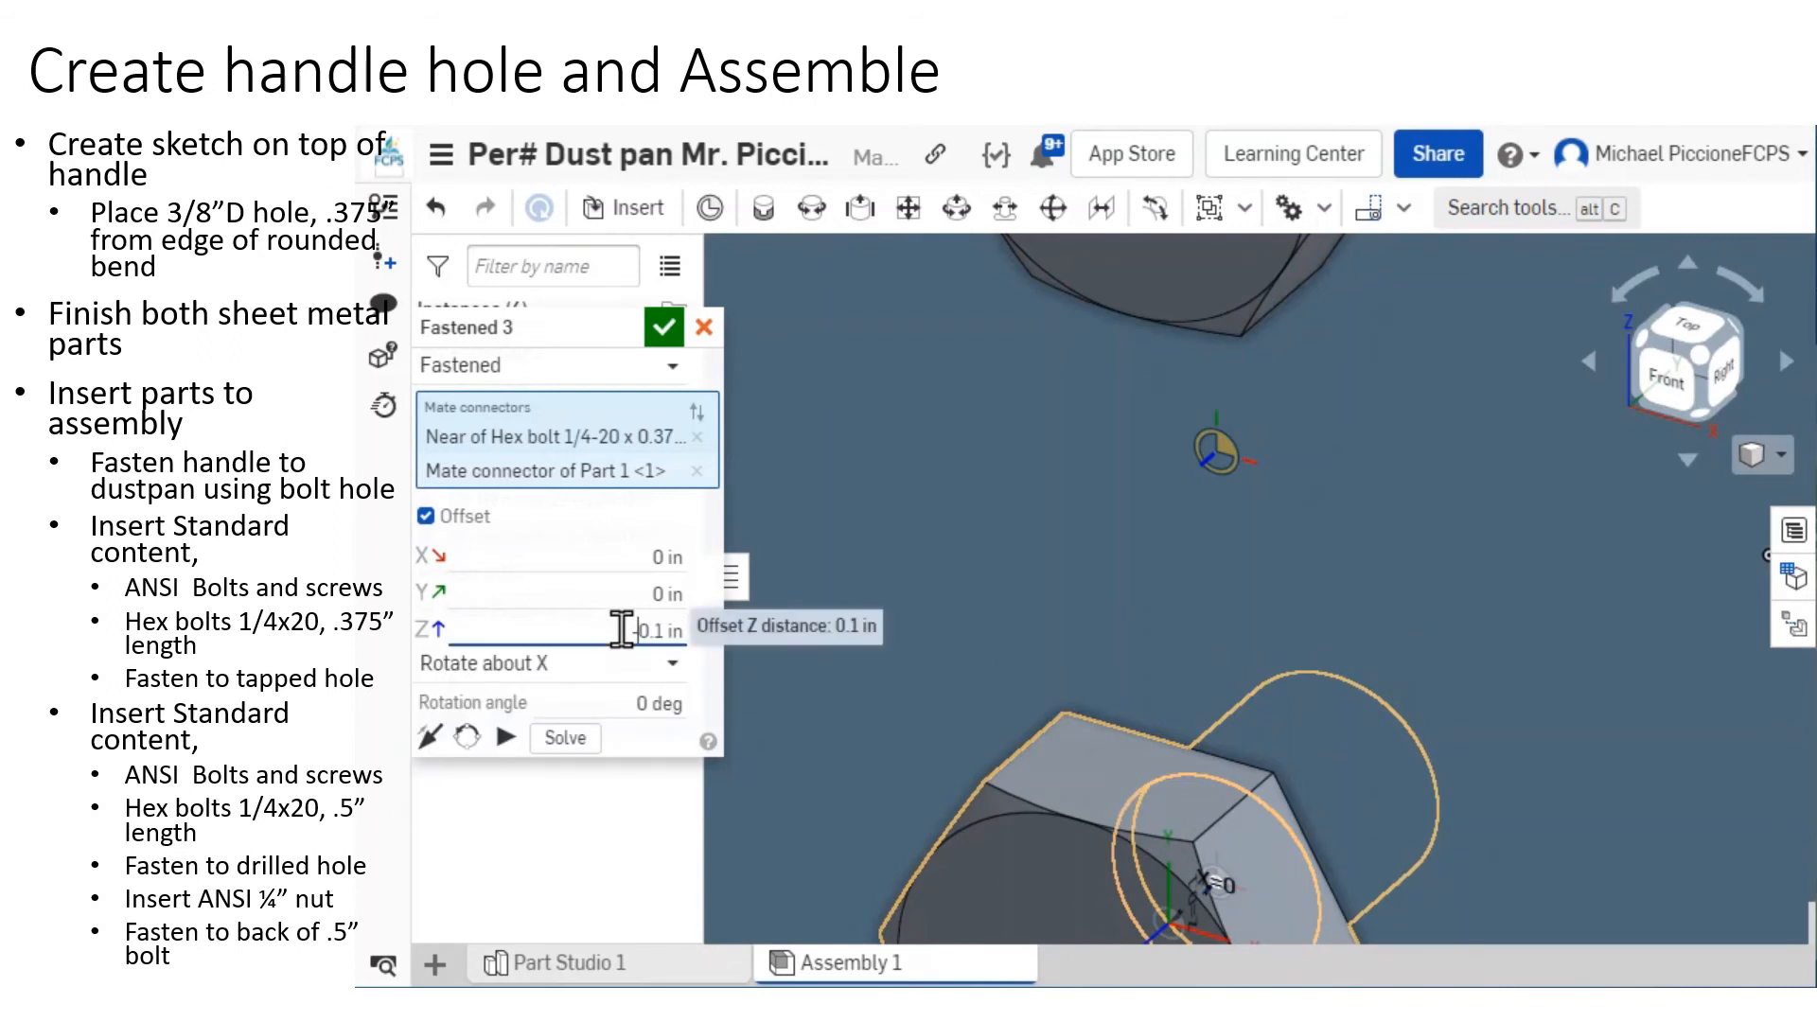
{"action": "key", "text": "Tab"}
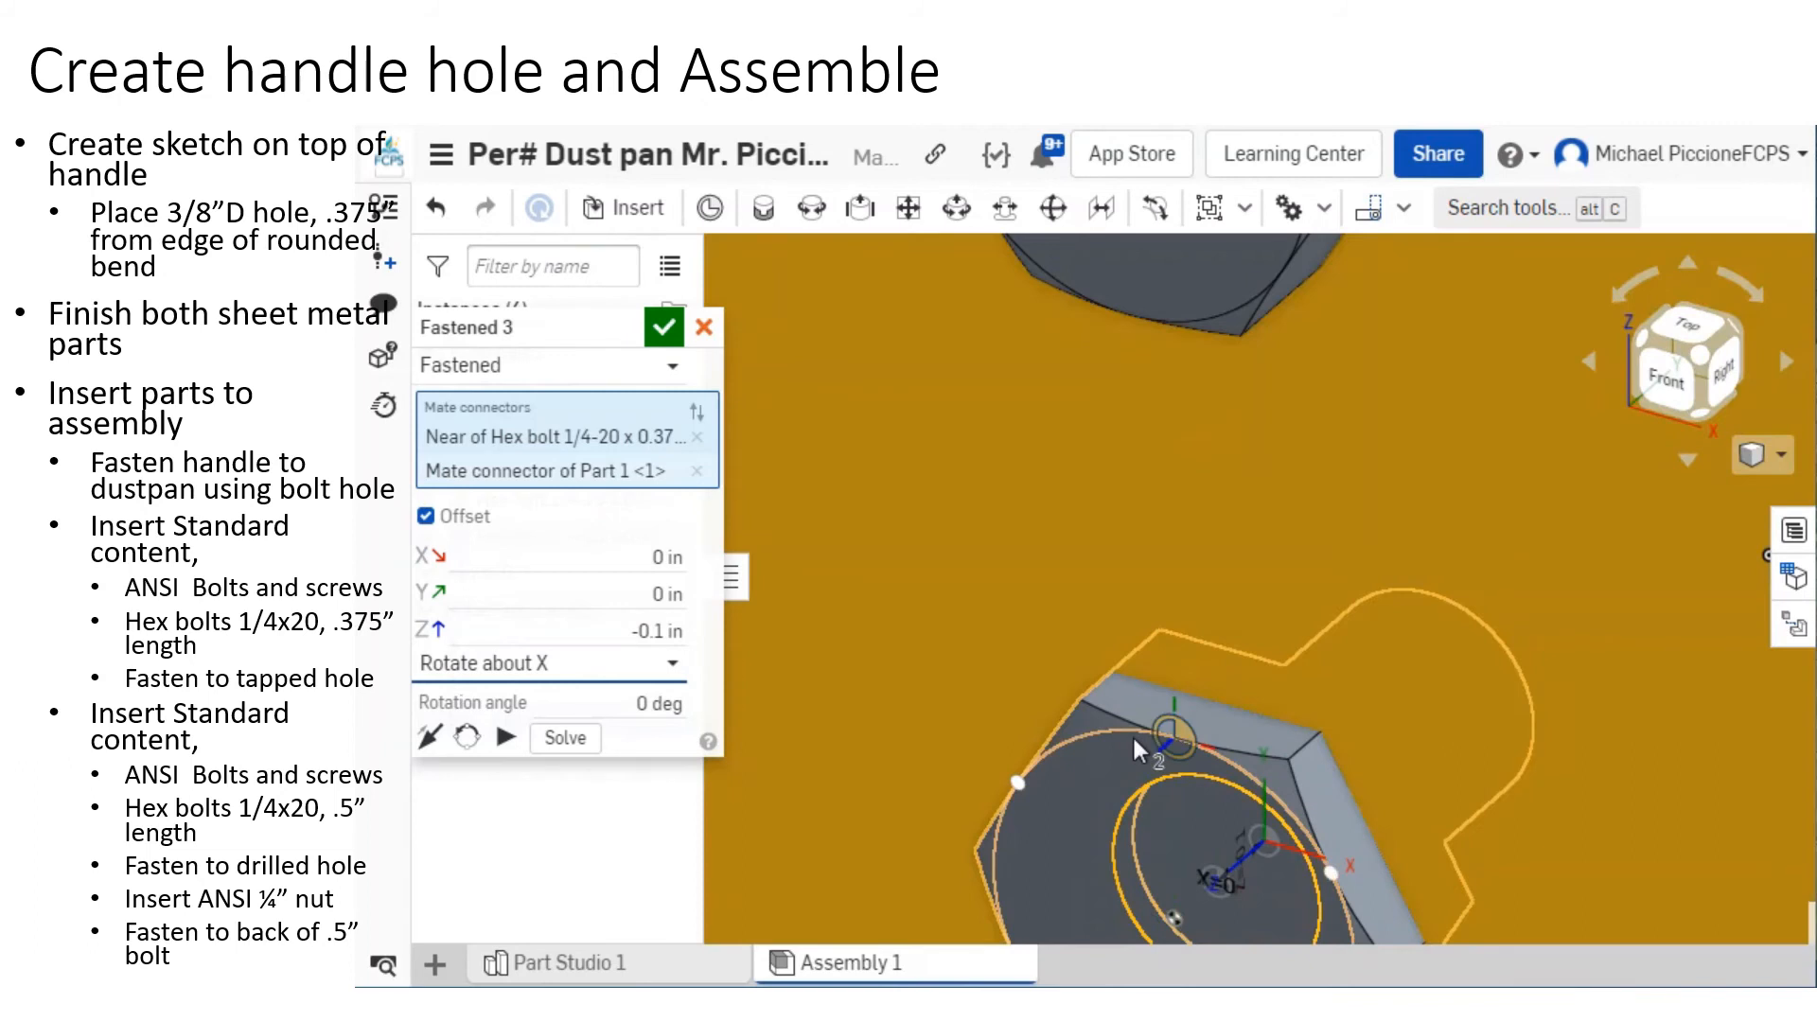
{"action": "middle_click_drag", "start_coordinate": [1132, 734], "coordinate": [1092, 562]}
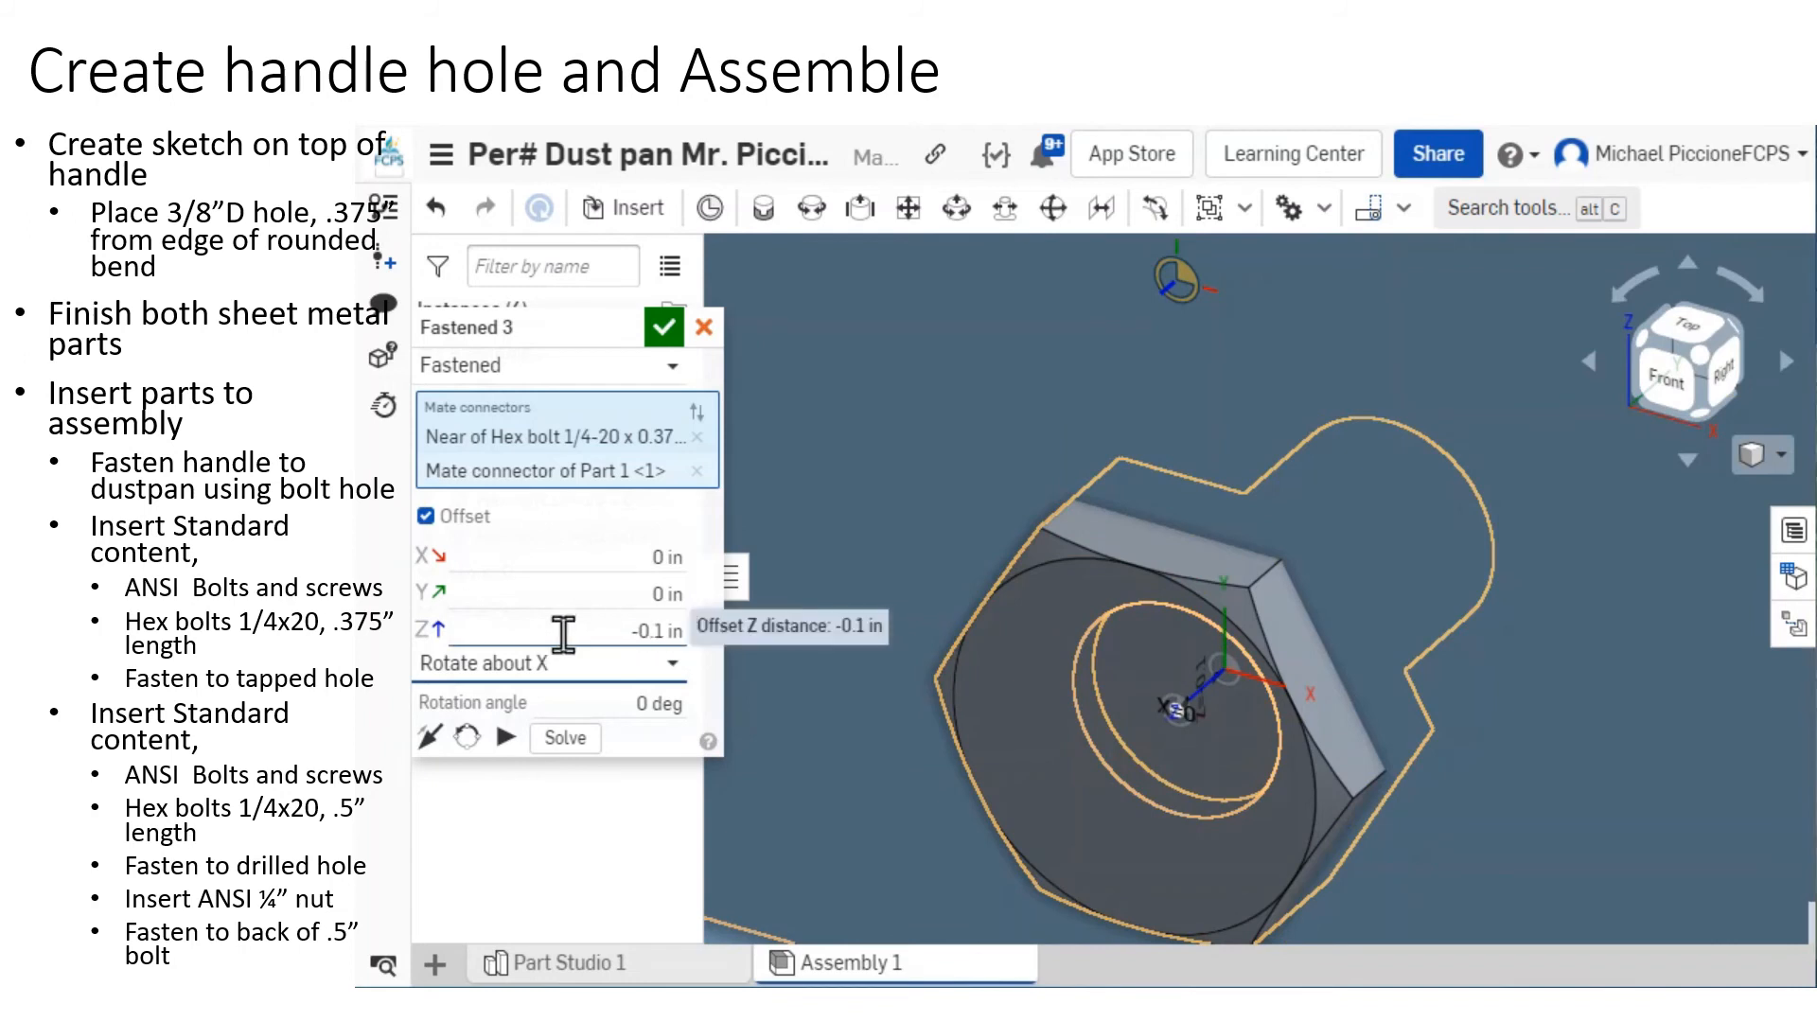
{"action": "left_click", "coordinate": [426, 516]}
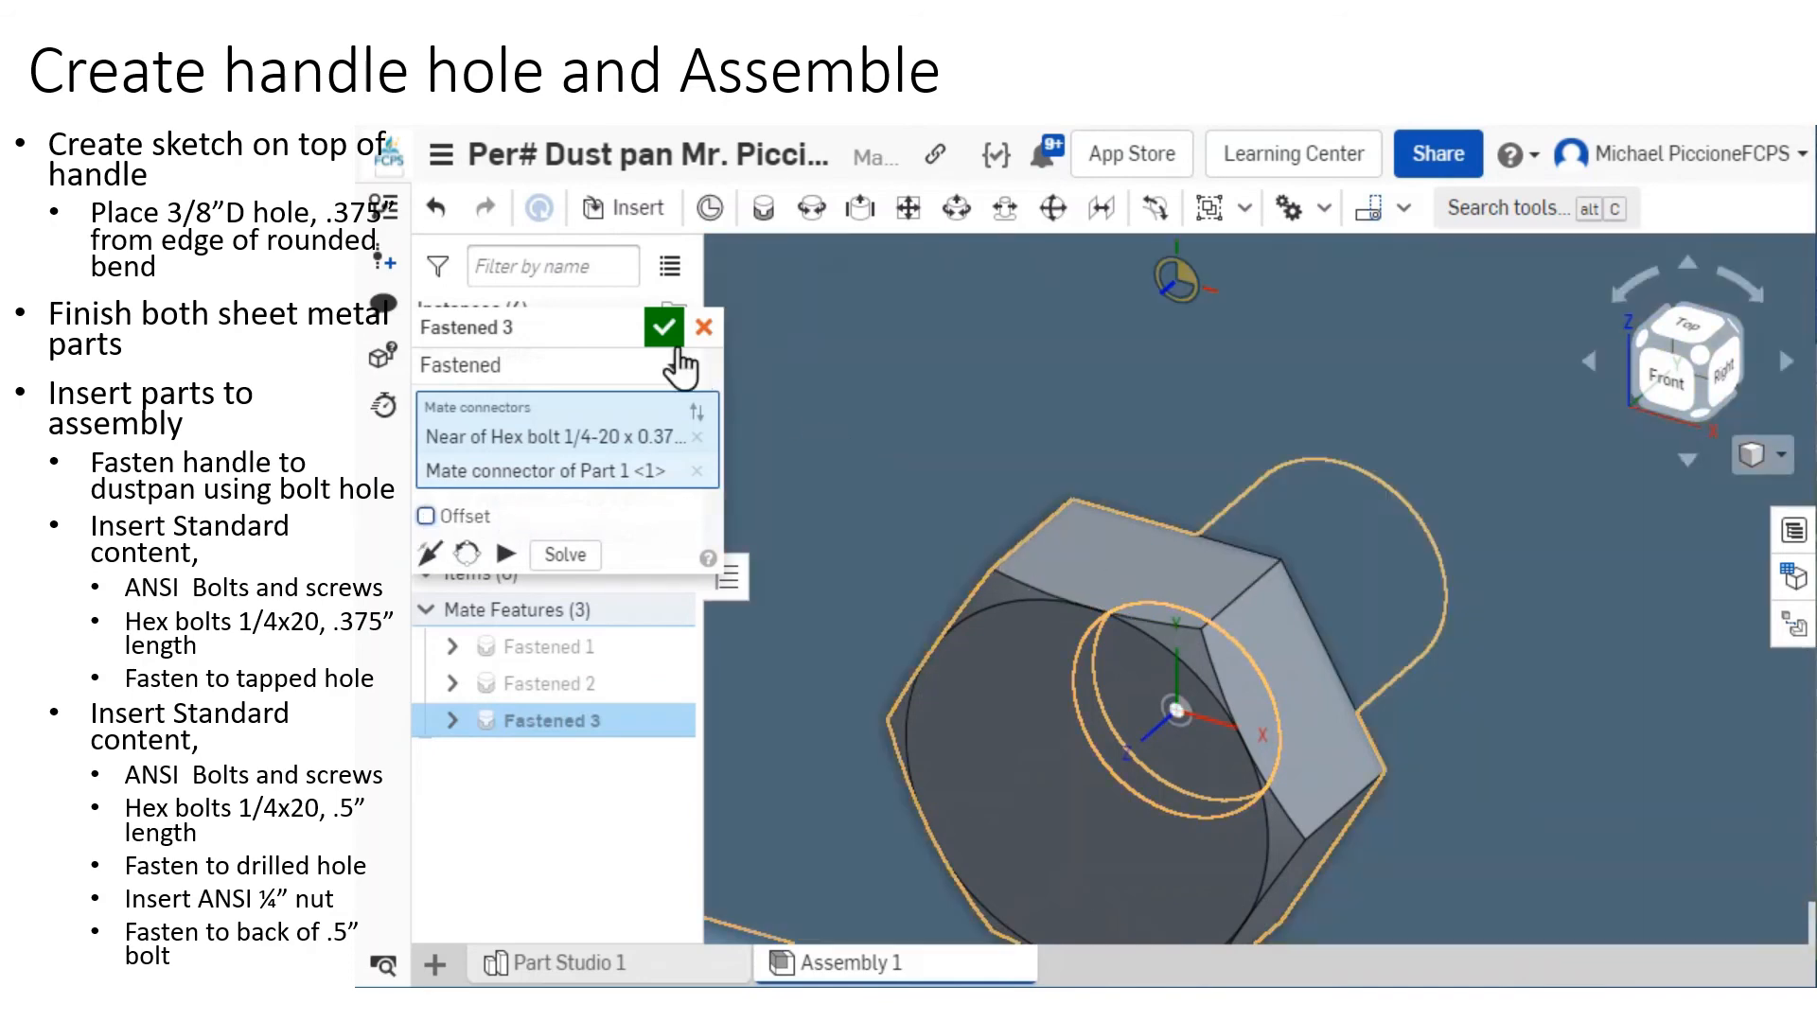
{"action": "left_click", "coordinate": [665, 329]}
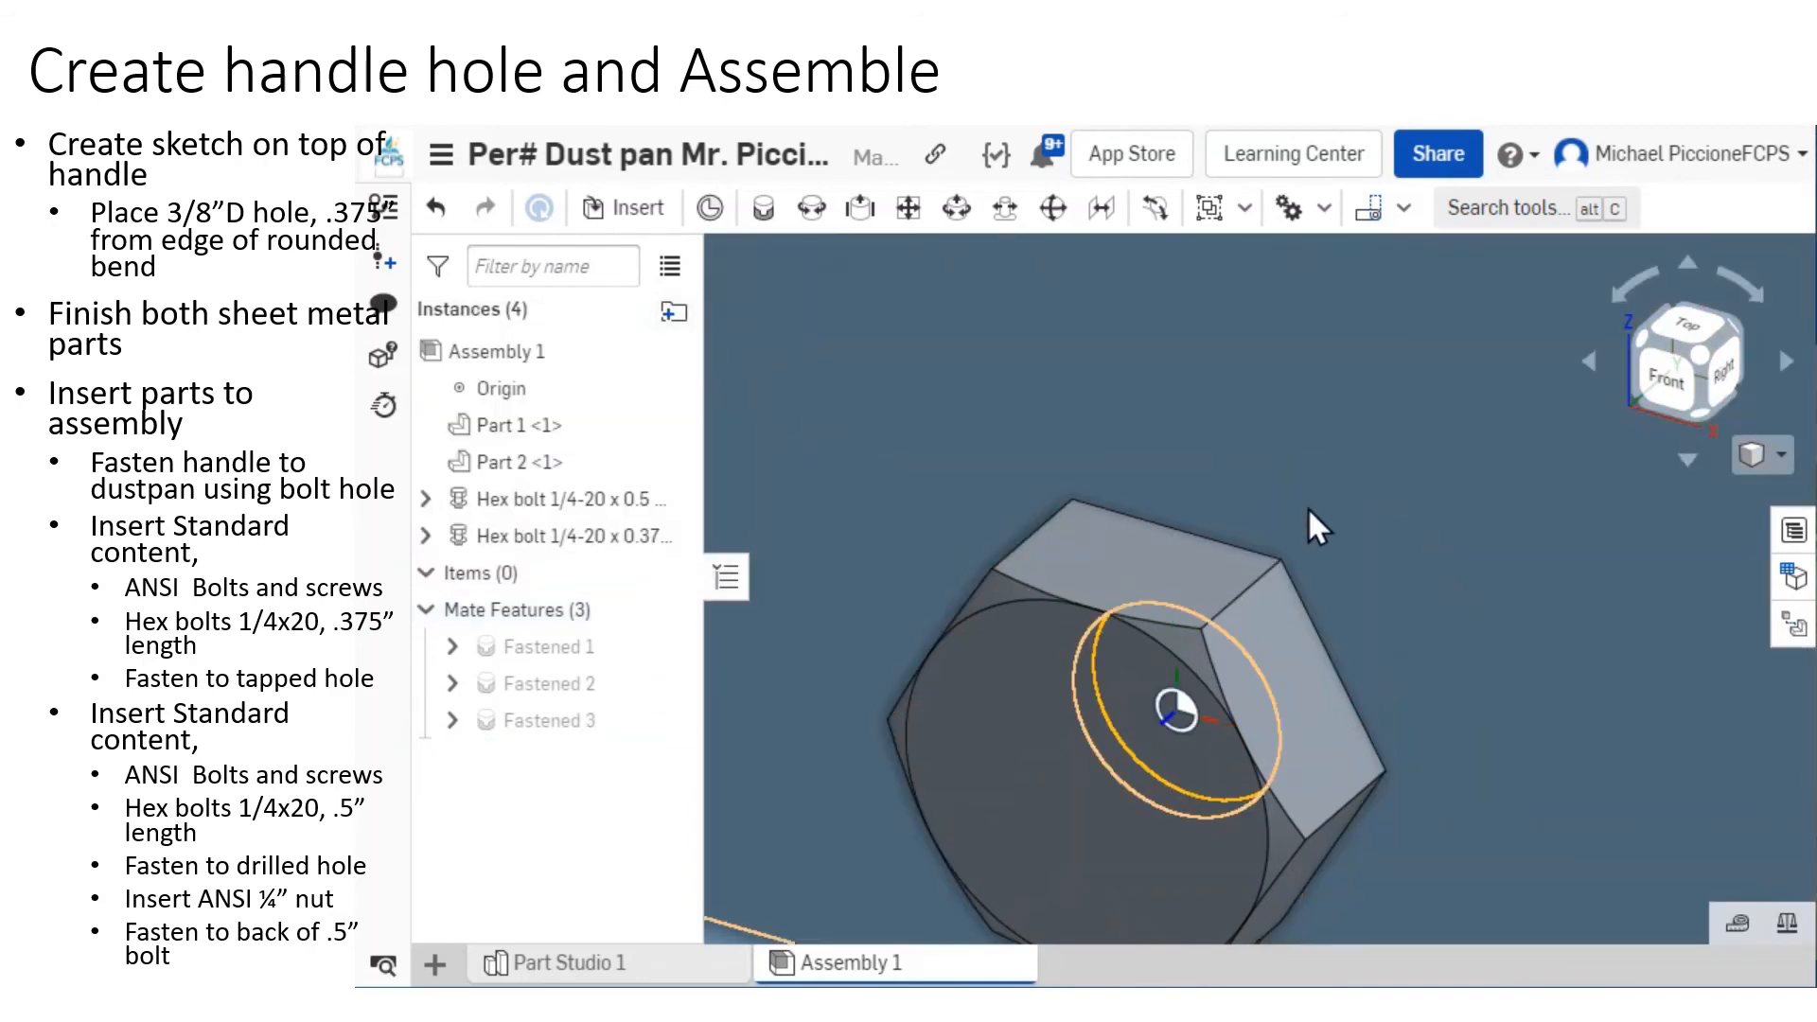
Choose a 1/4-20 hex machine screw nut from the ANSI inch standard content for insertion into the assembly.
{"action": "right_click_drag", "start_coordinate": [1309, 510], "coordinate": [1337, 593]}
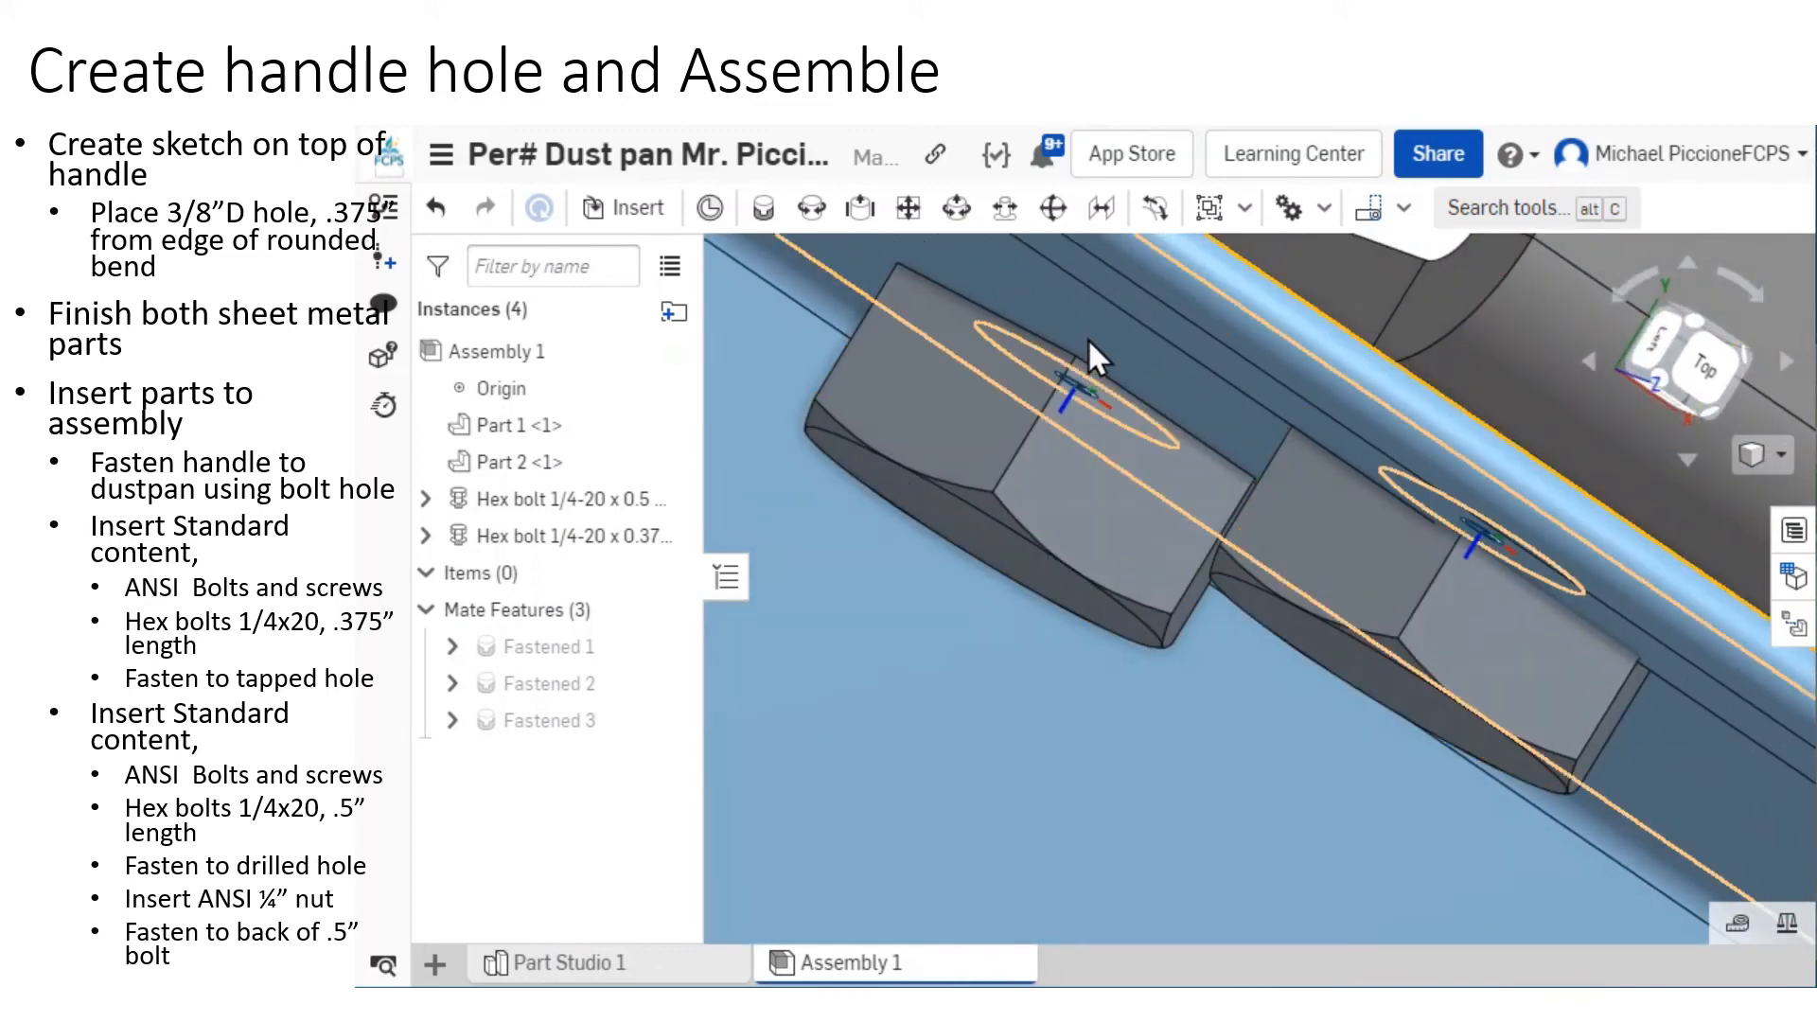
{"action": "right_click_drag", "start_coordinate": [1336, 492], "coordinate": [1173, 483]}
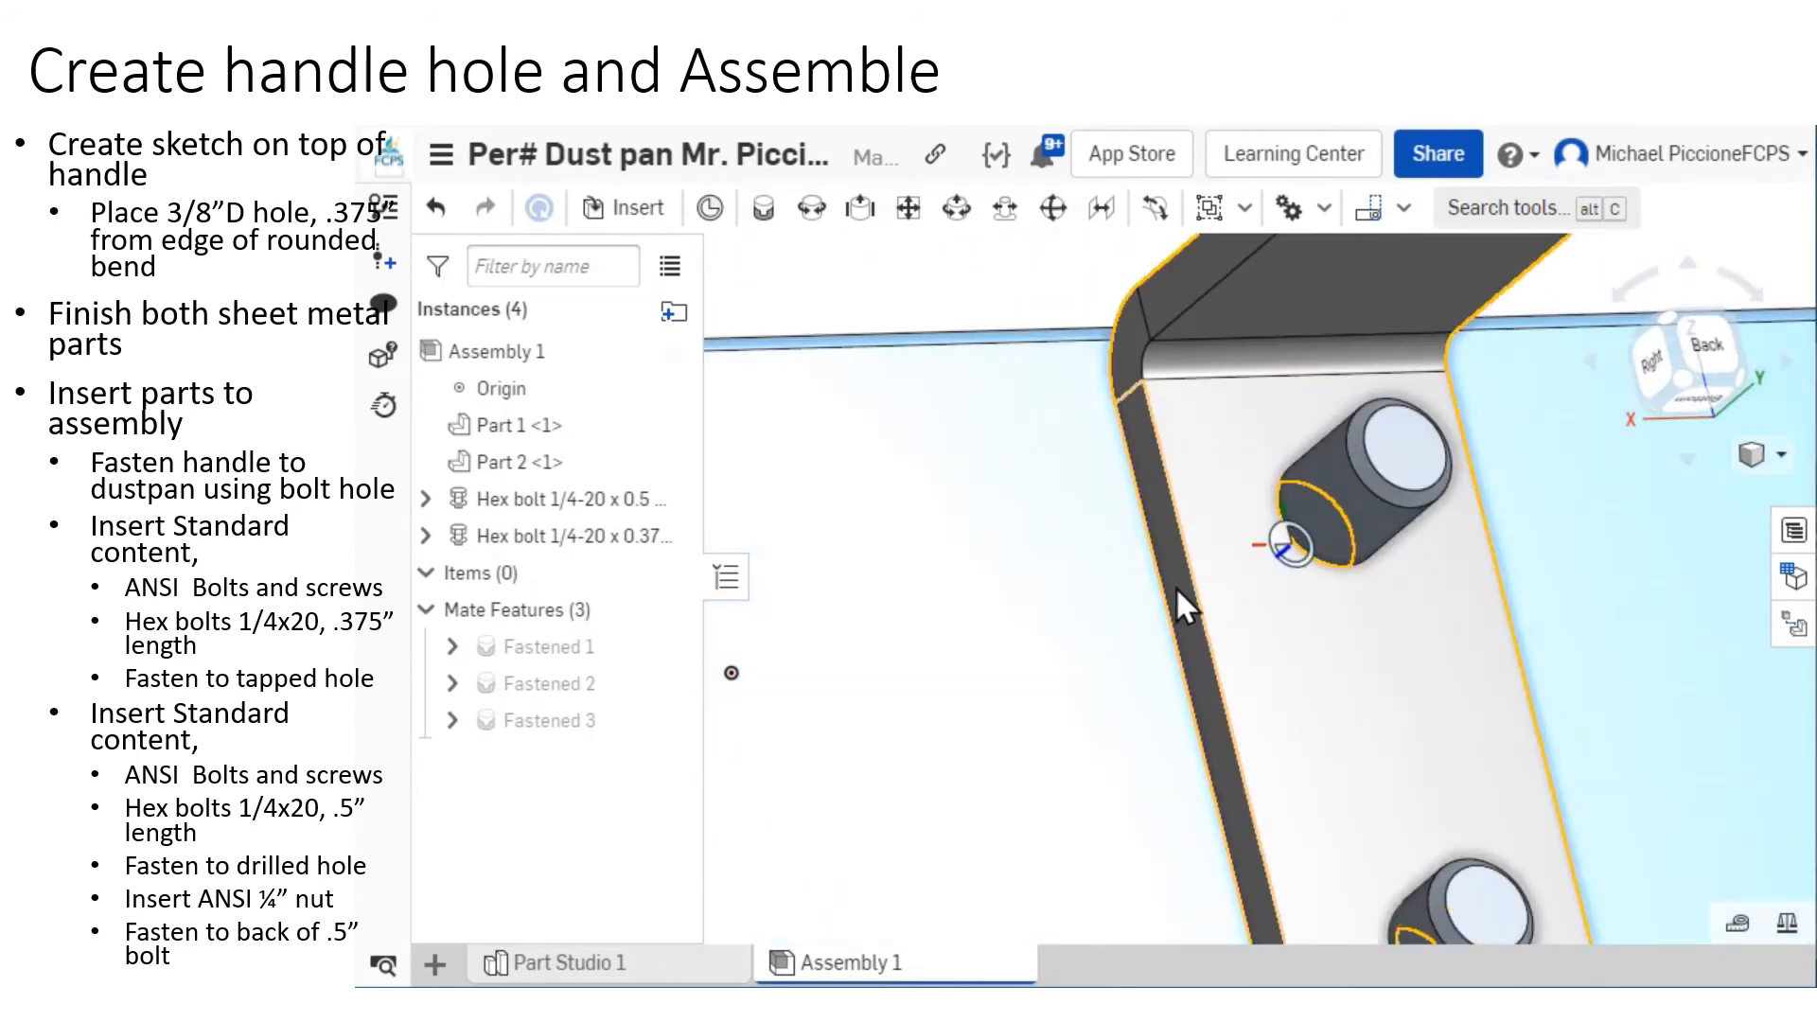
{"action": "scroll", "coordinate": [1170, 574], "scroll_direction": "down", "scroll_amount": 1}
{"action": "middle_click_drag", "start_coordinate": [1215, 594], "coordinate": [1117, 490]}
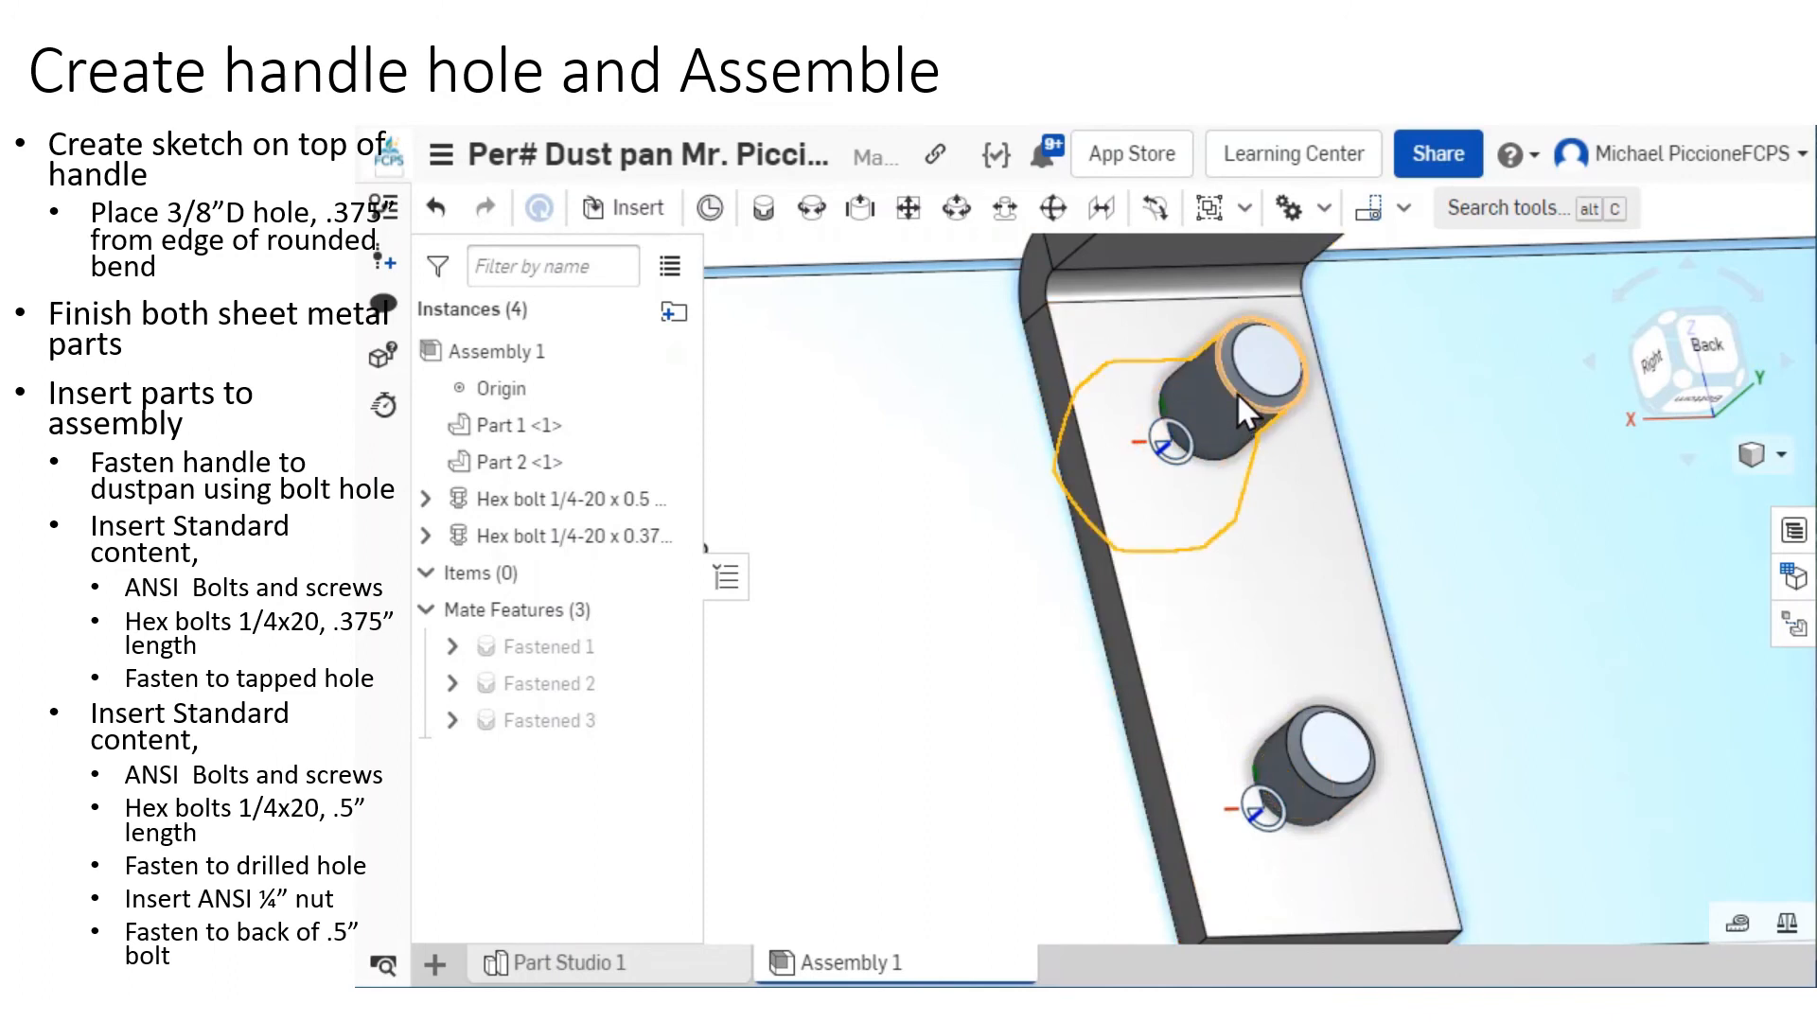
{"action": "left_click", "coordinate": [623, 208]}
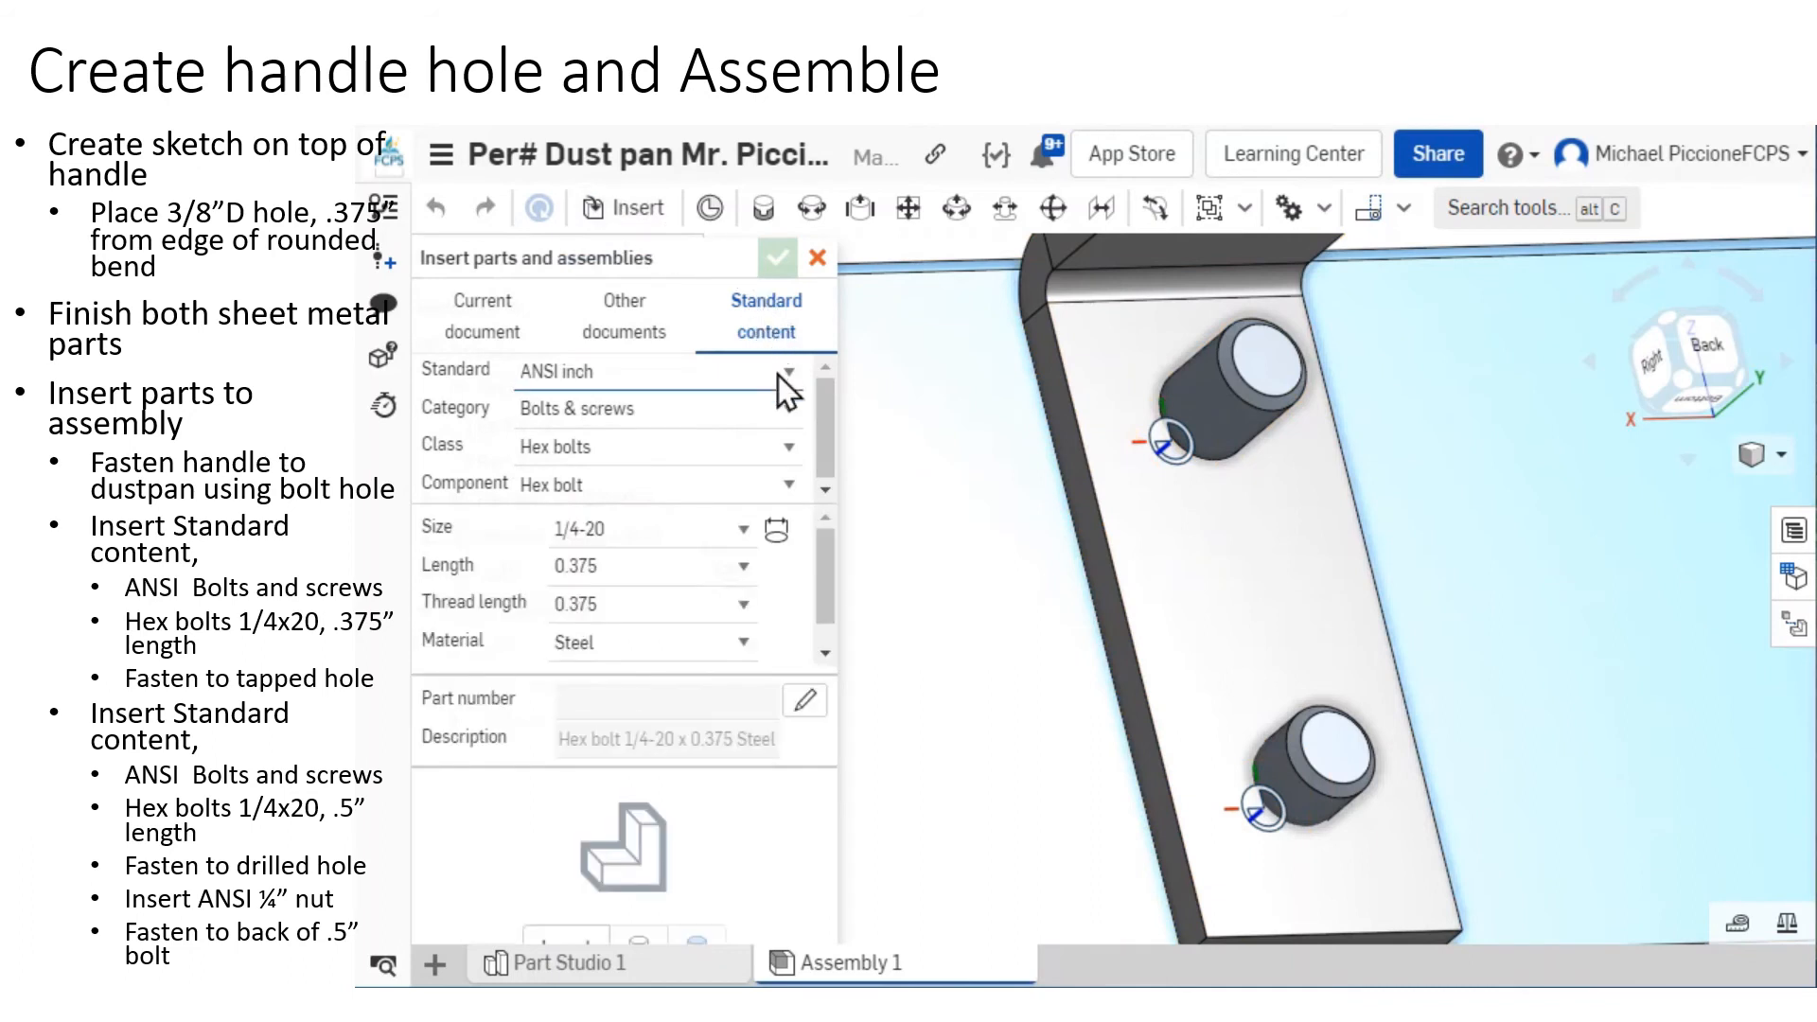
{"action": "left_click", "coordinate": [778, 456]}
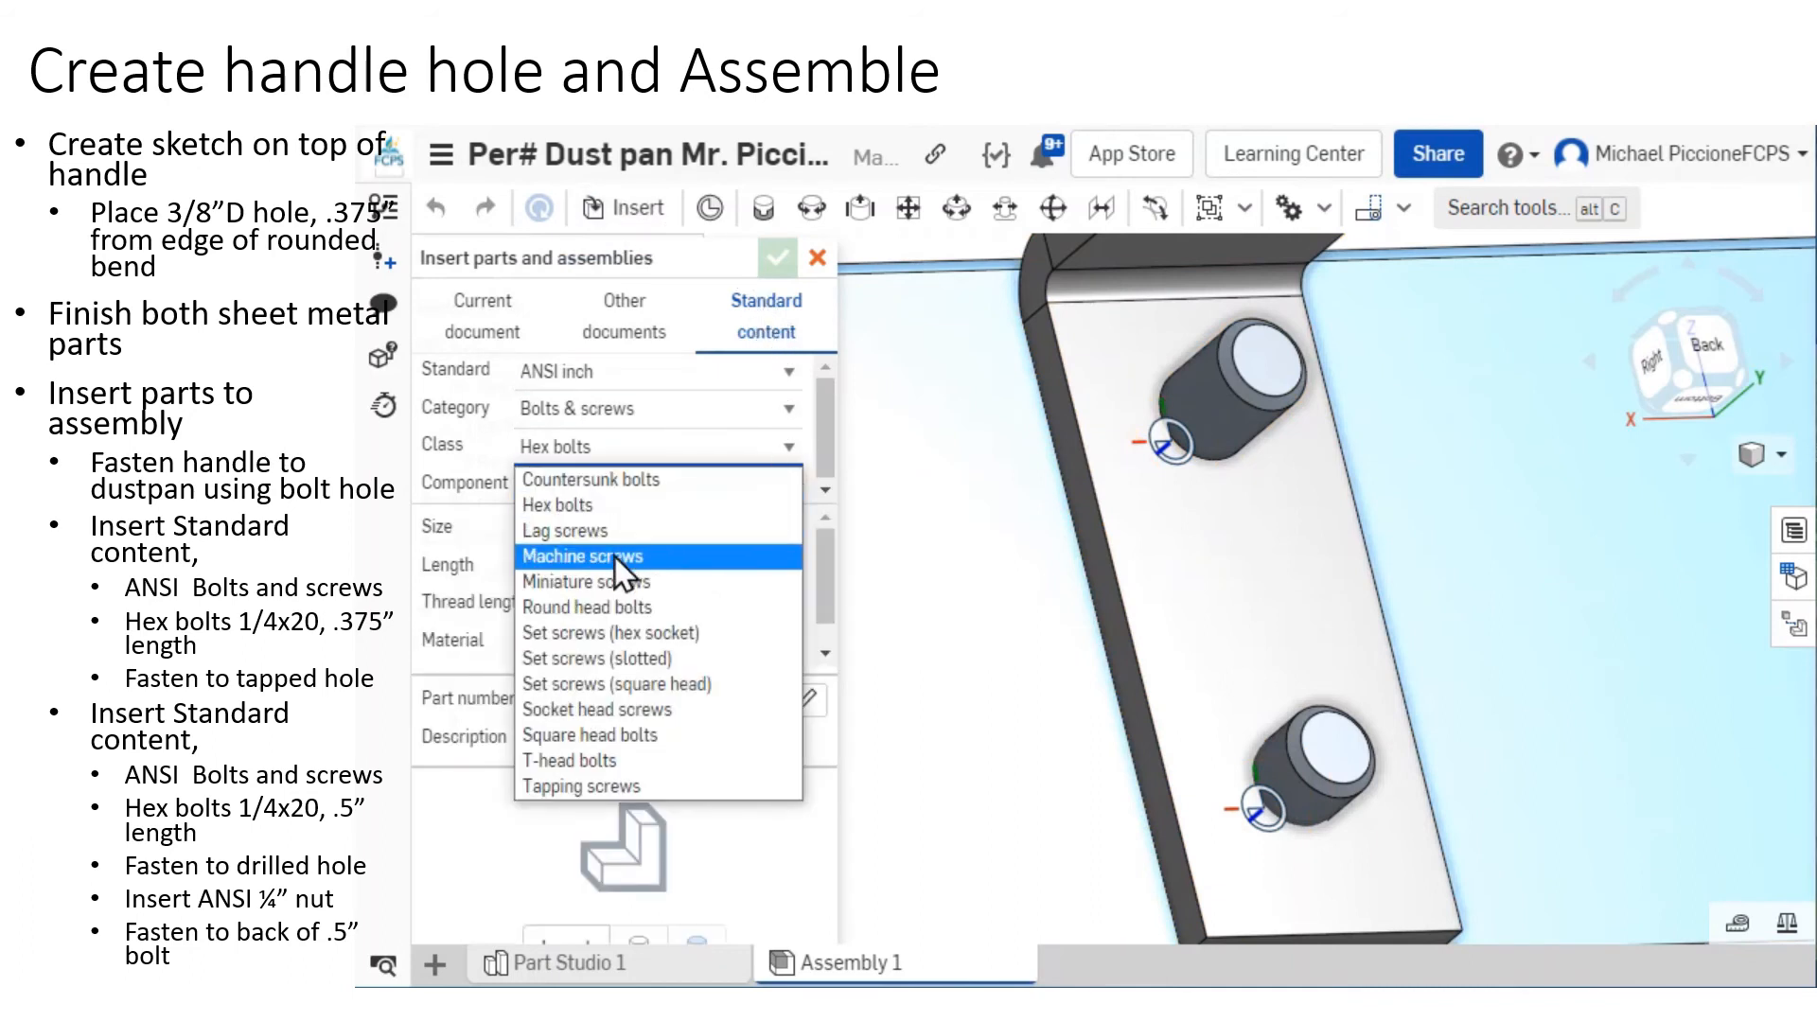
{"action": "left_click", "coordinate": [588, 406]}
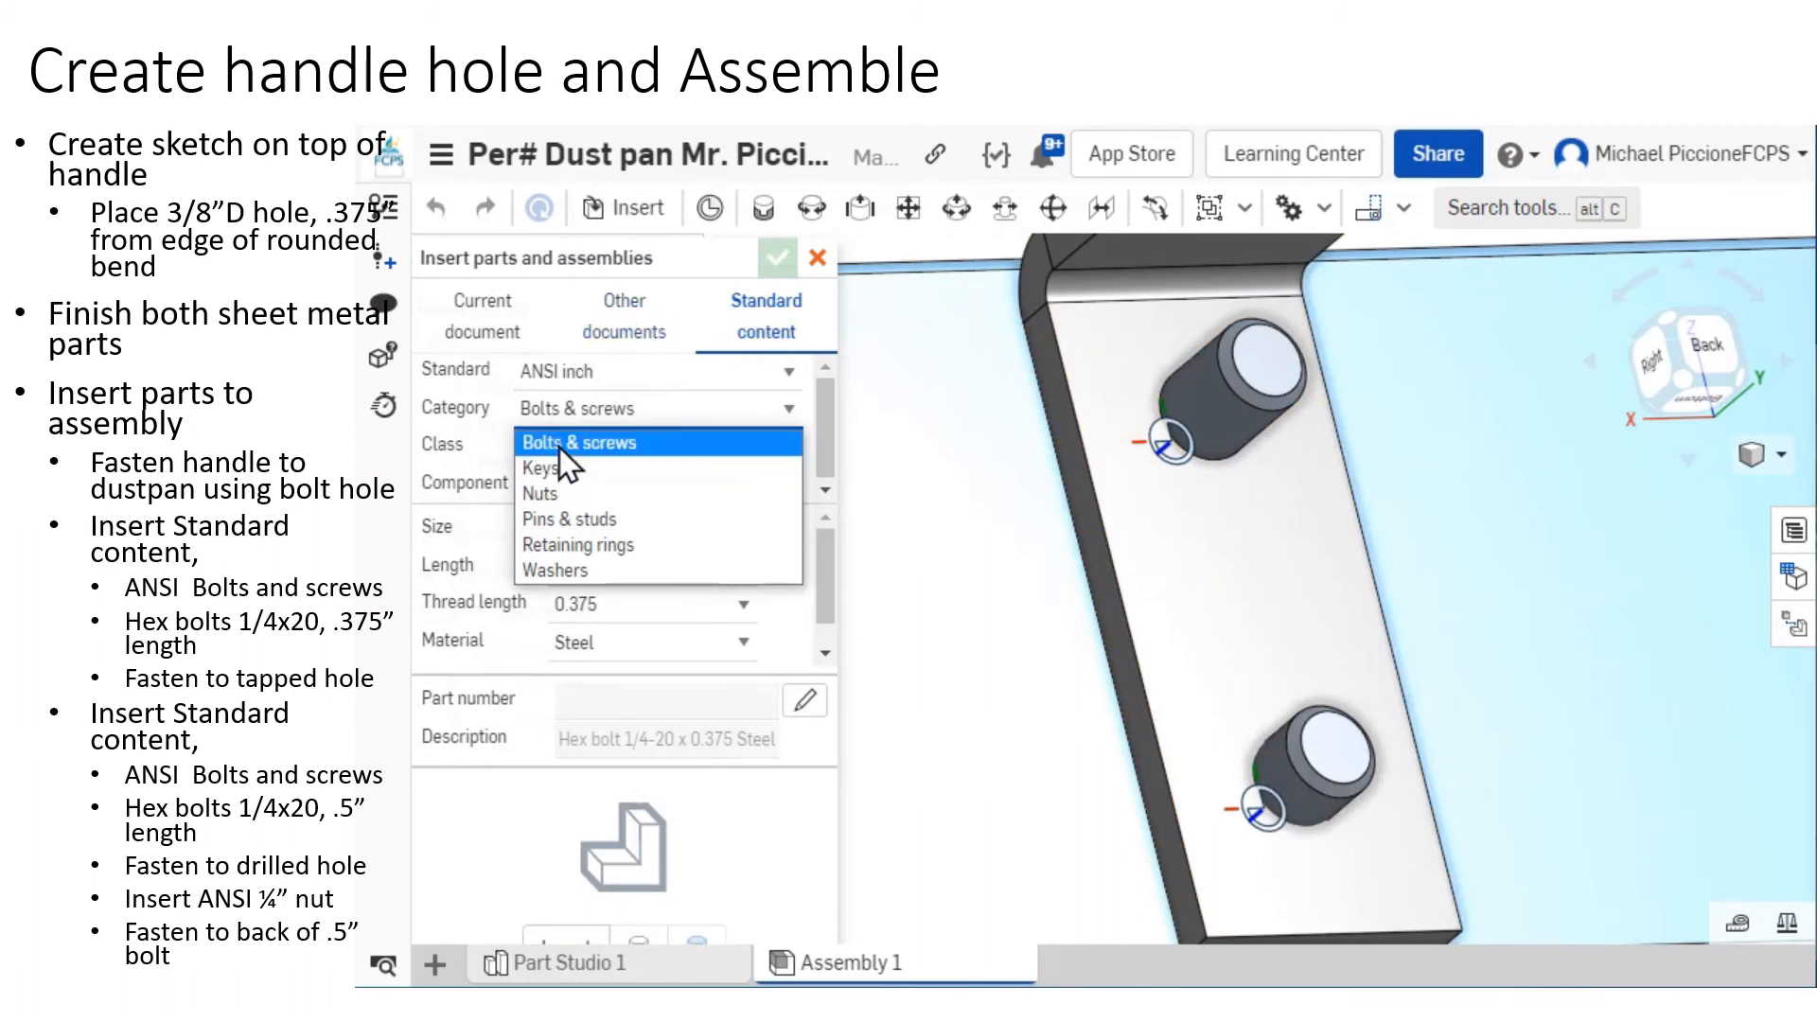
{"action": "left_click", "coordinate": [558, 492]}
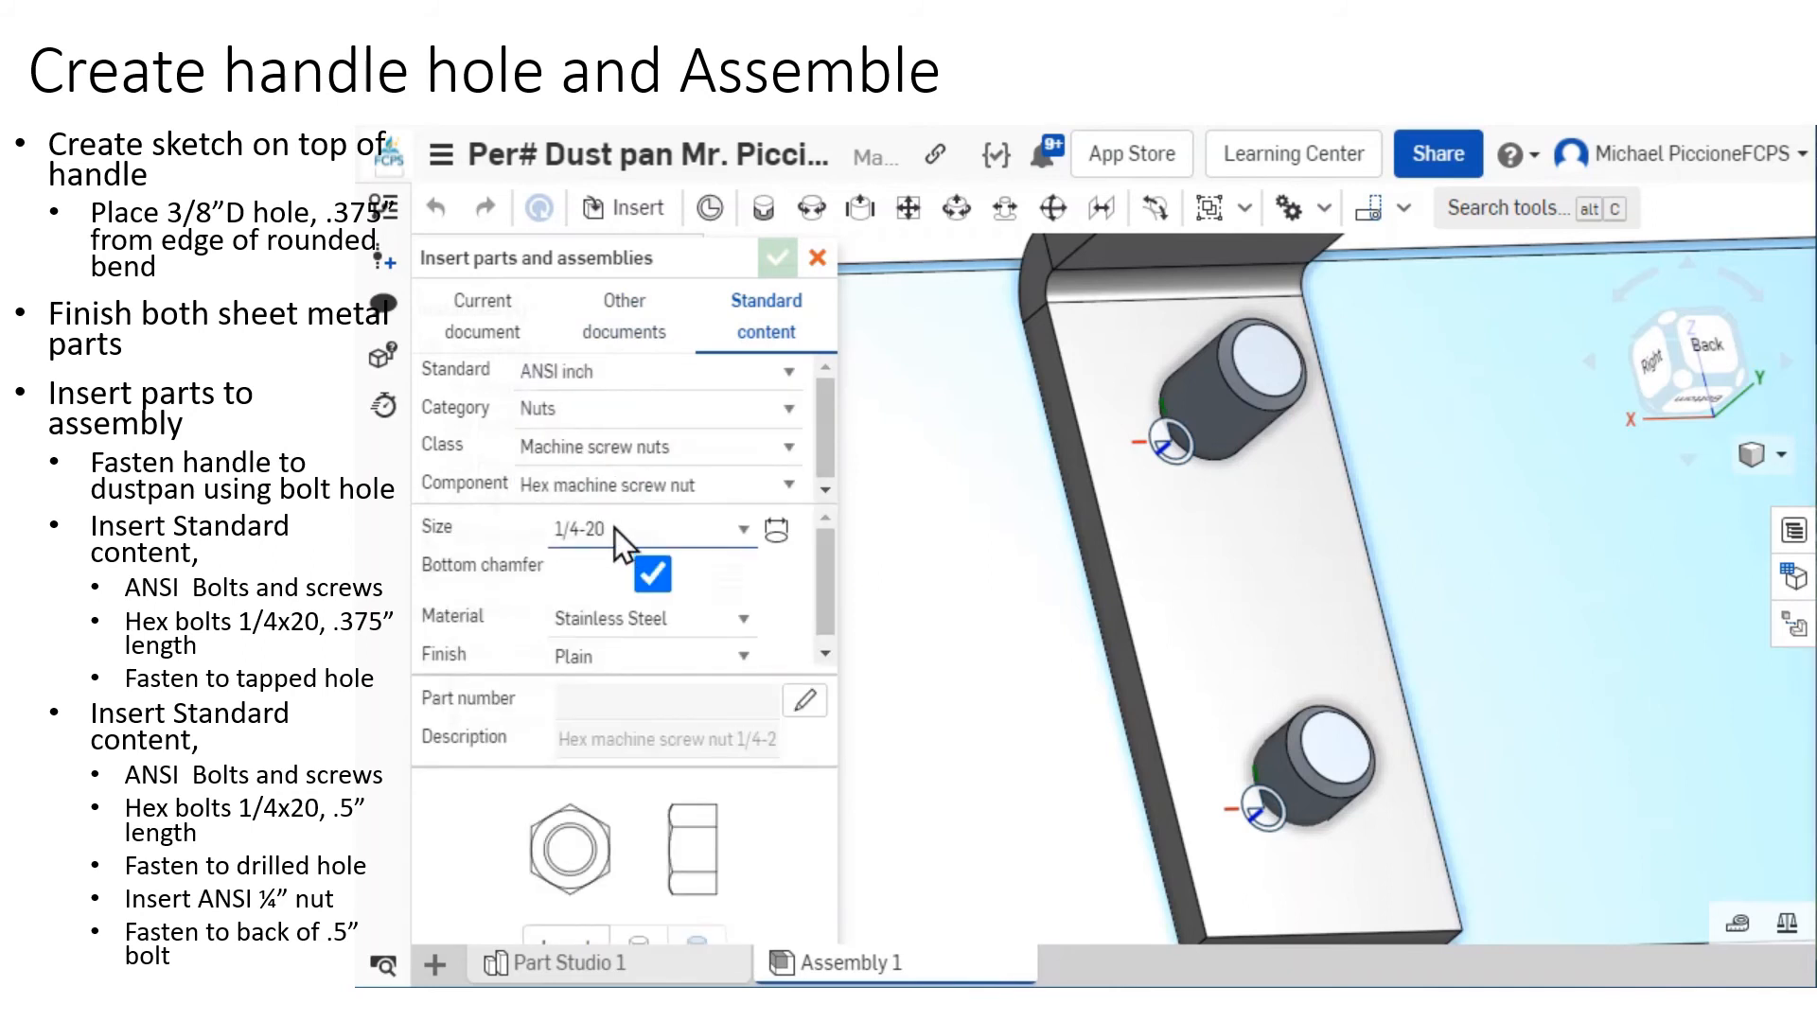
Place the nut on the upper 0.5 in bolt against the back of the handle and finish inserting.
{"action": "left_click_drag", "start_coordinate": [594, 946], "coordinate": [1198, 477]}
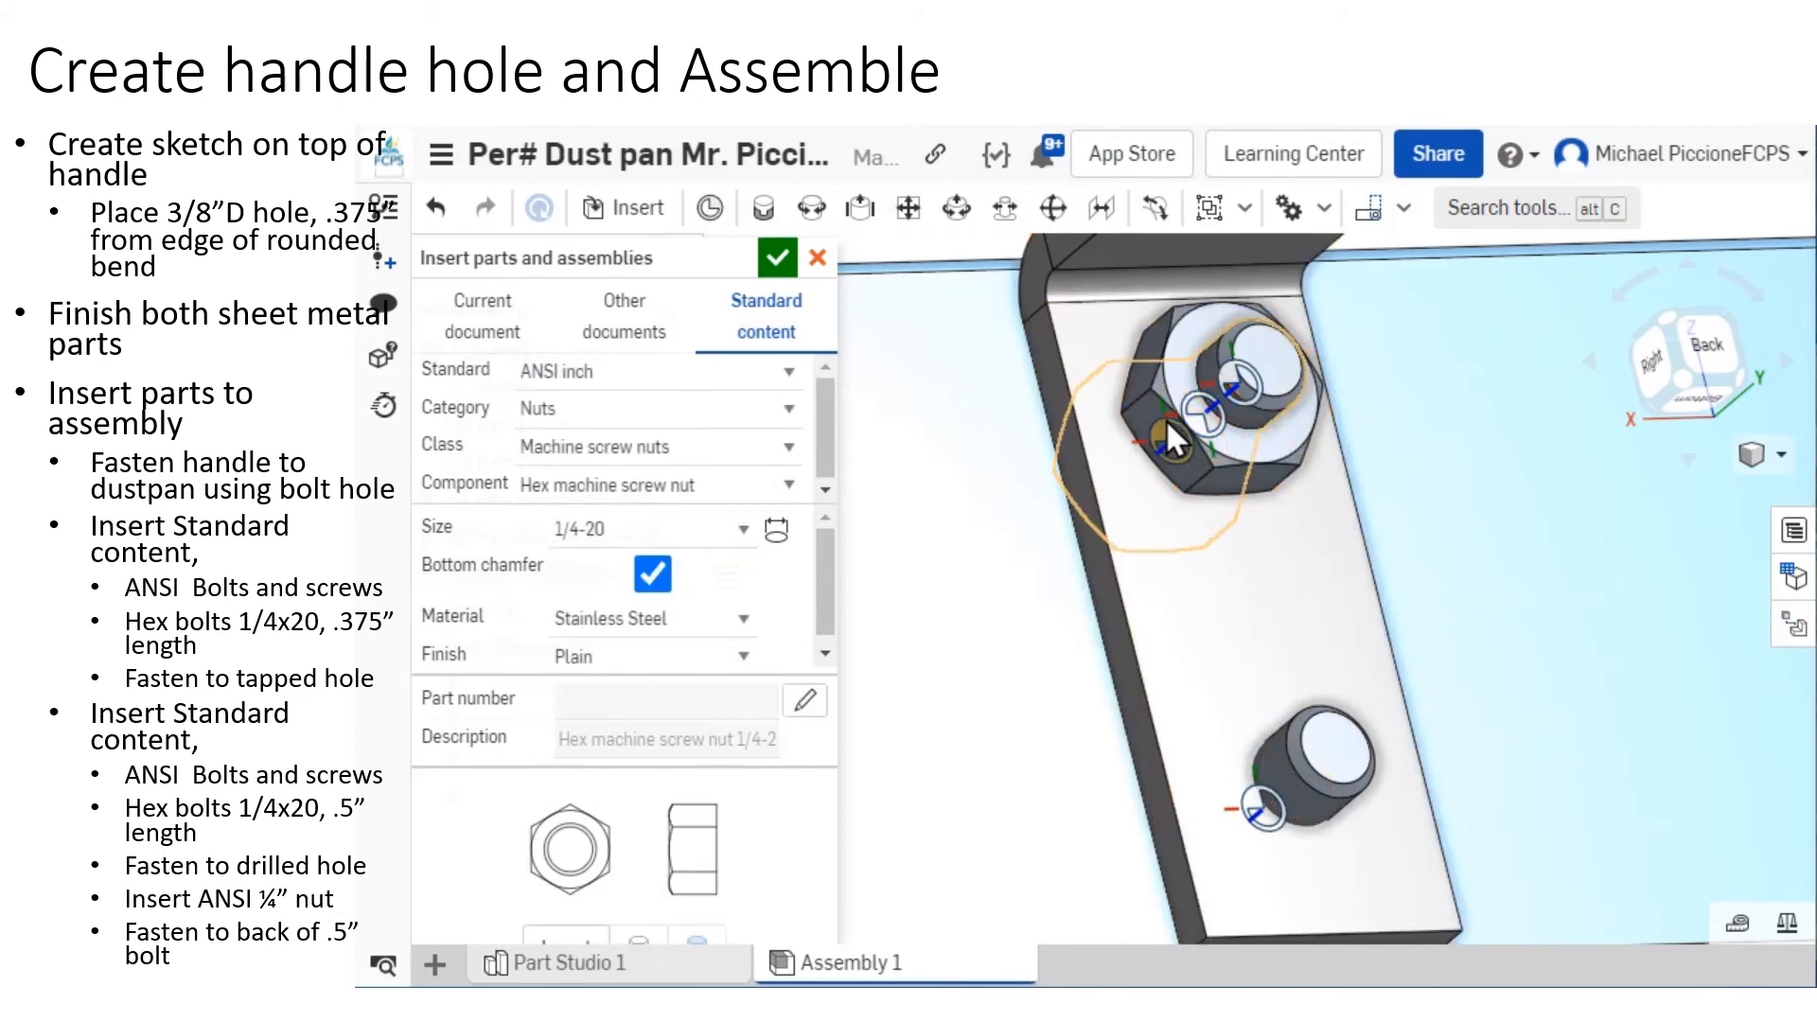
{"action": "right_click_drag", "start_coordinate": [1174, 417], "coordinate": [1240, 449]}
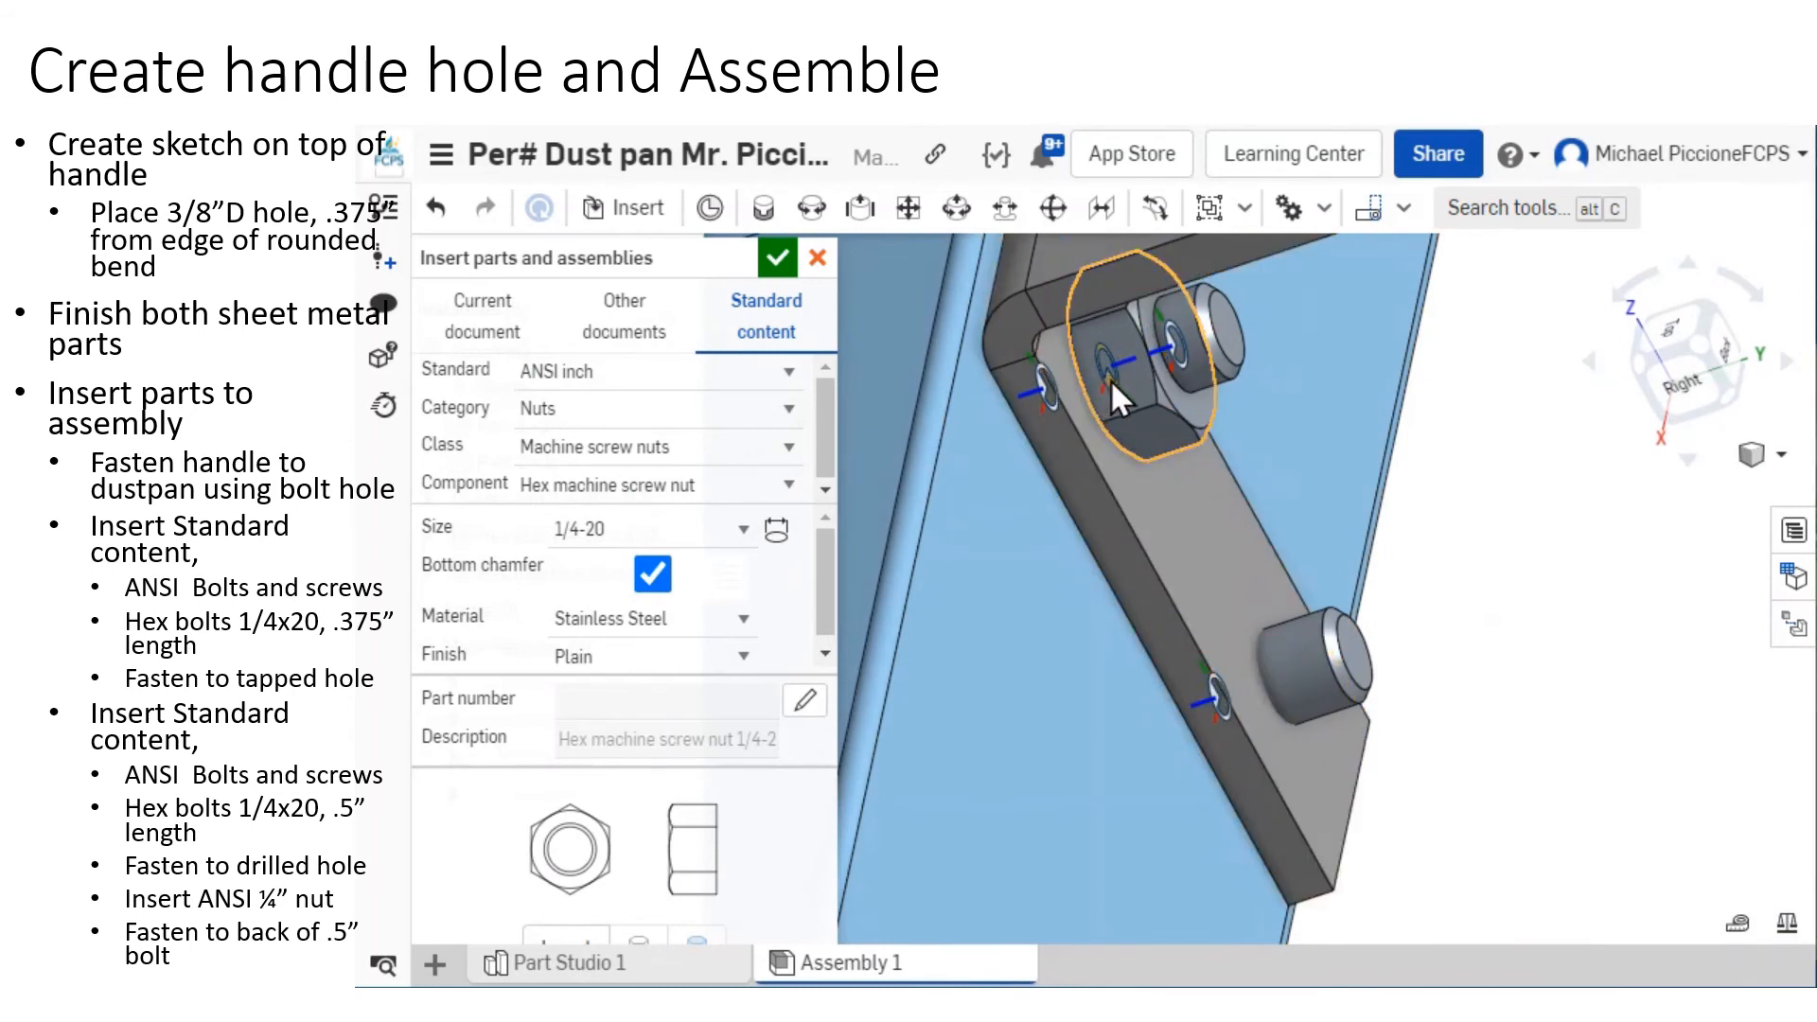
{"action": "left_click", "coordinate": [1173, 402]}
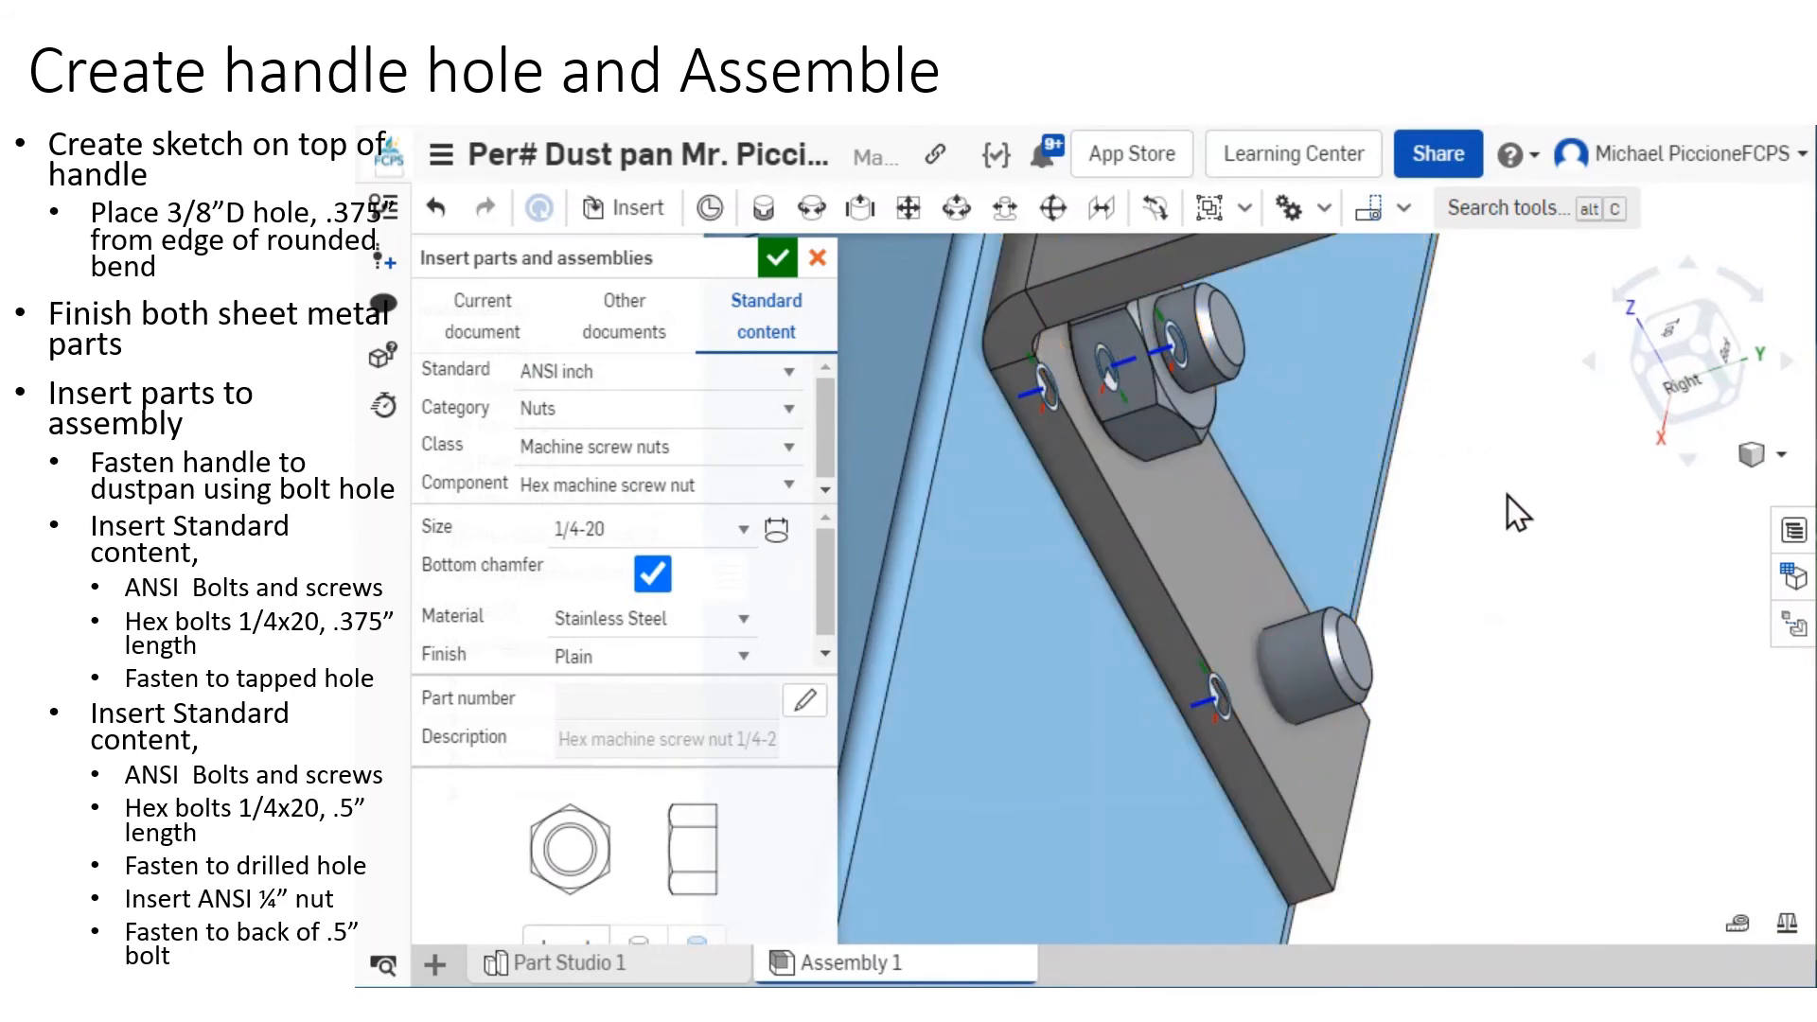
{"action": "right_click_drag", "start_coordinate": [1506, 474], "coordinate": [1520, 545]}
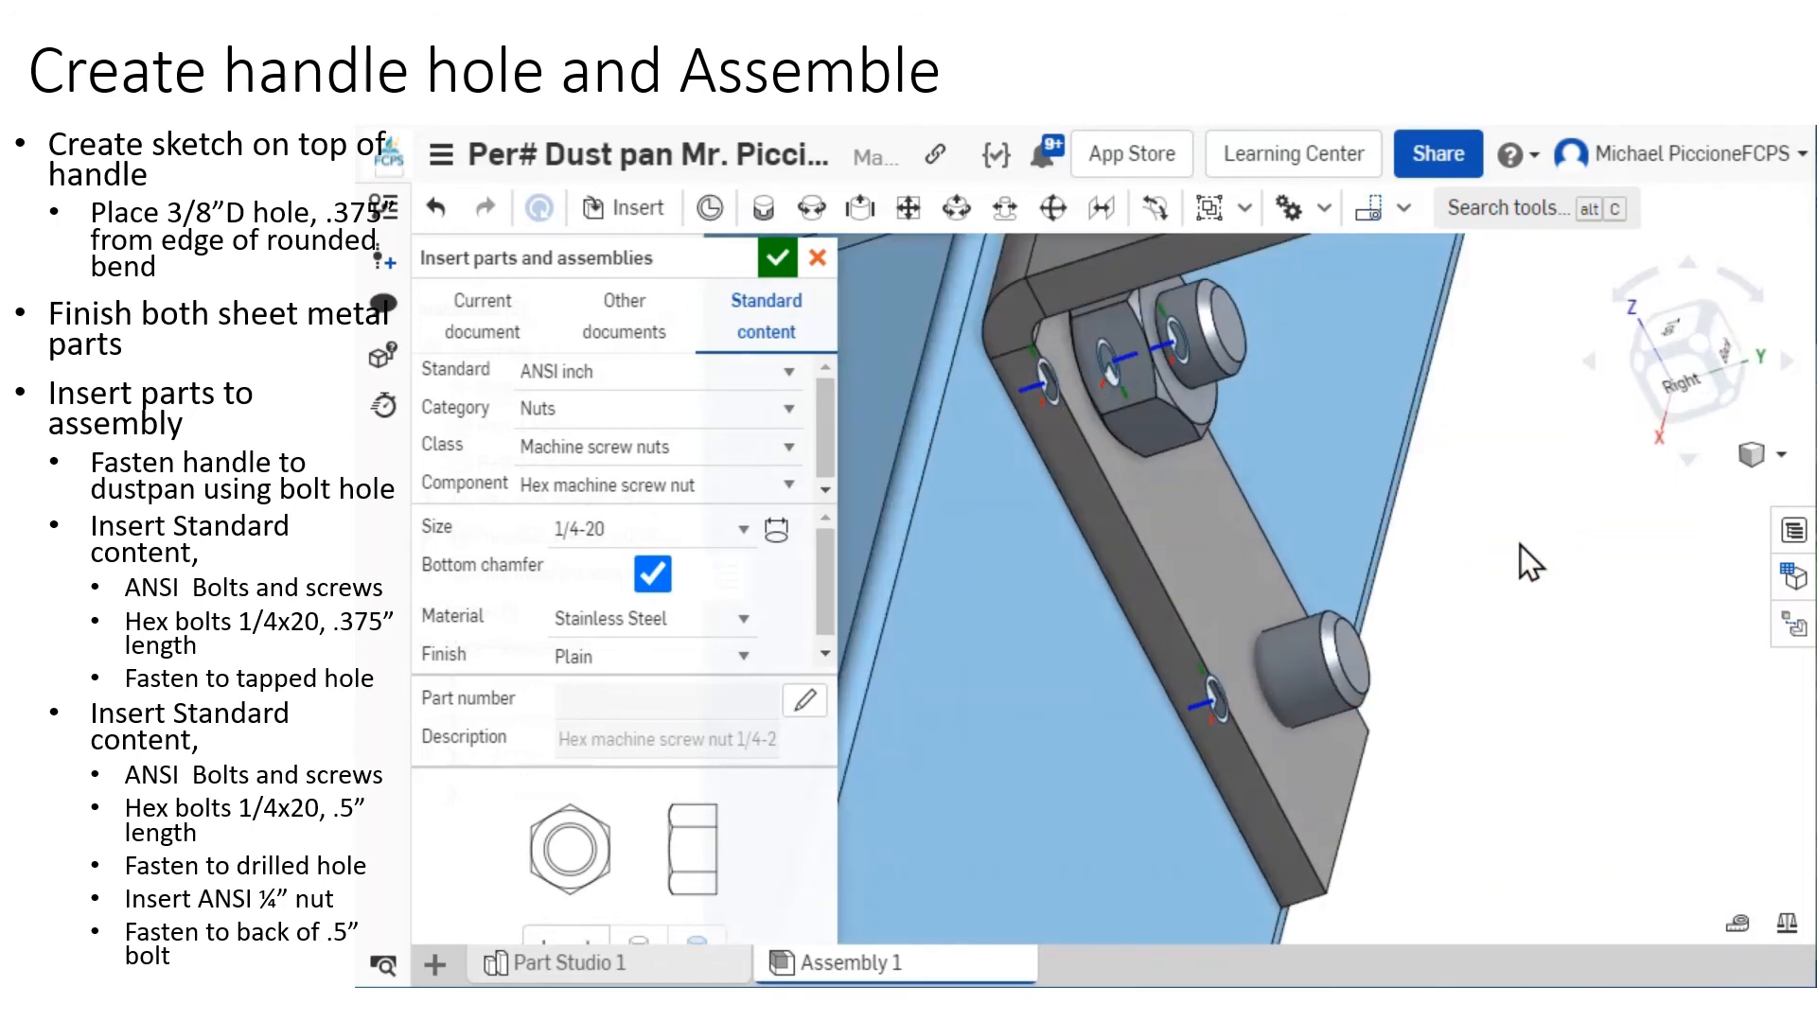
{"action": "scroll", "coordinate": [1502, 539], "scroll_direction": "up", "scroll_amount": 1}
{"action": "scroll", "coordinate": [1485, 528], "scroll_direction": "down", "scroll_amount": 3}
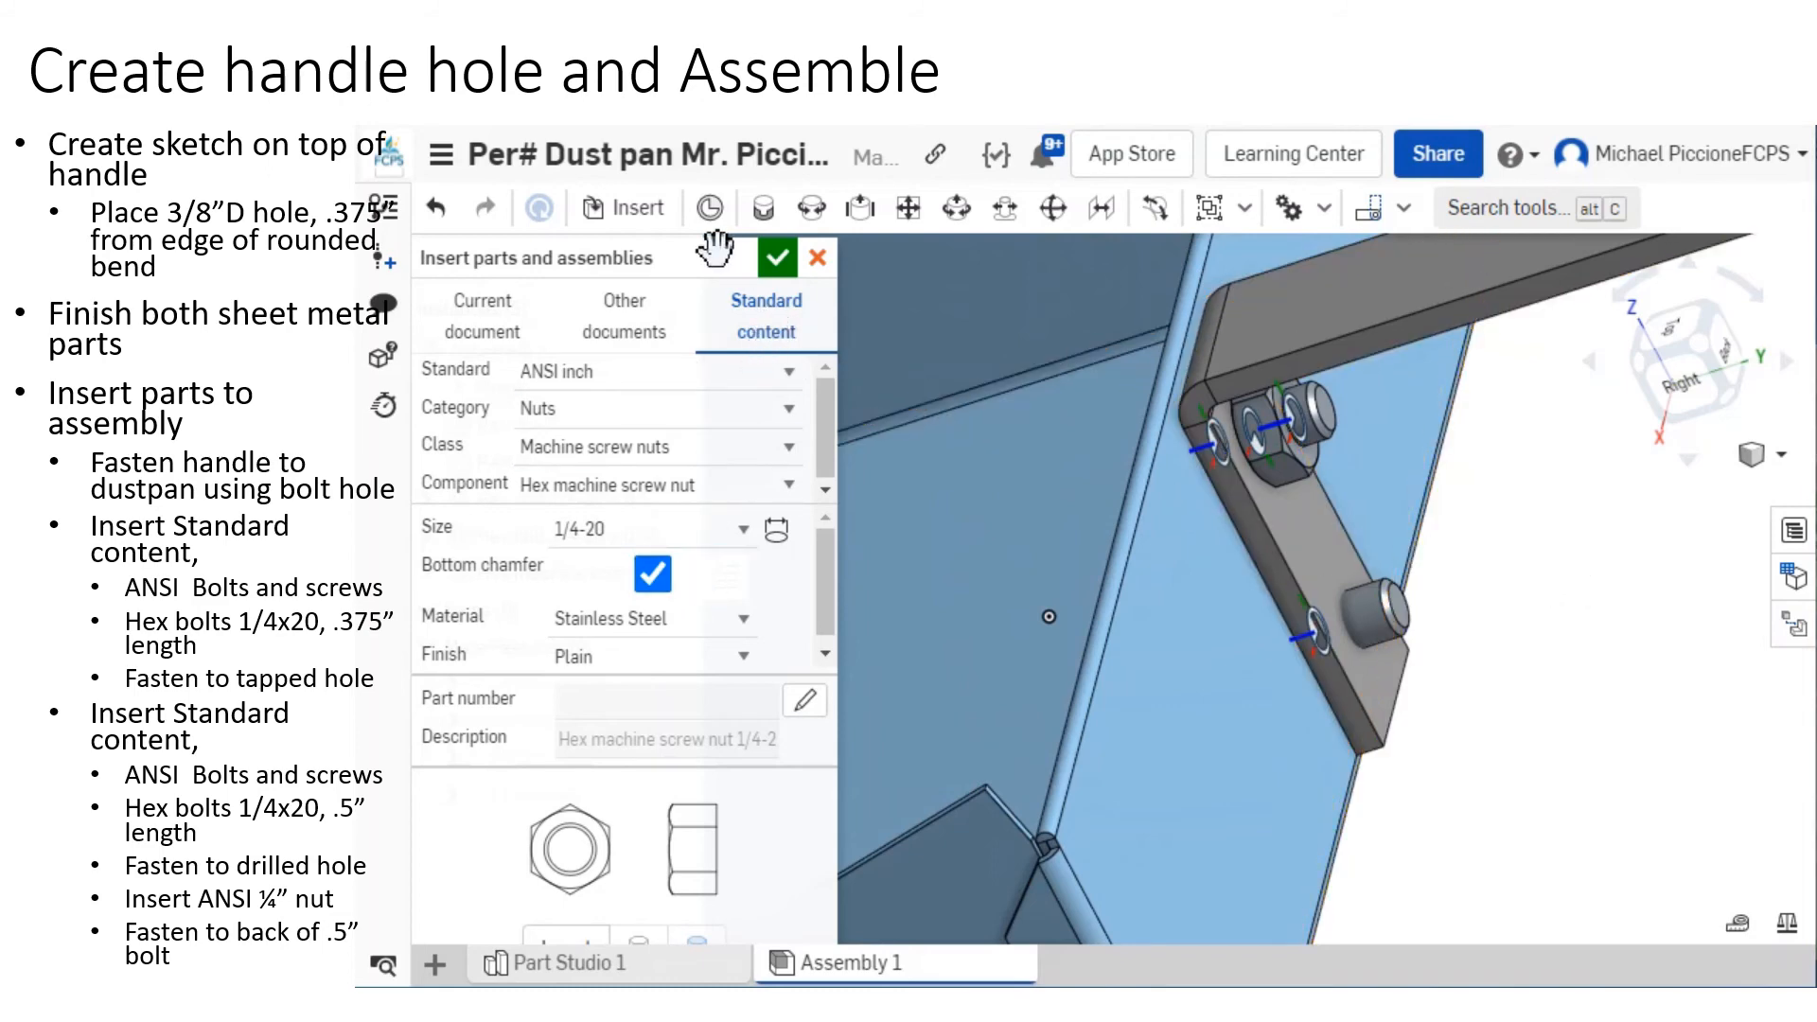
{"action": "left_click", "coordinate": [777, 257]}
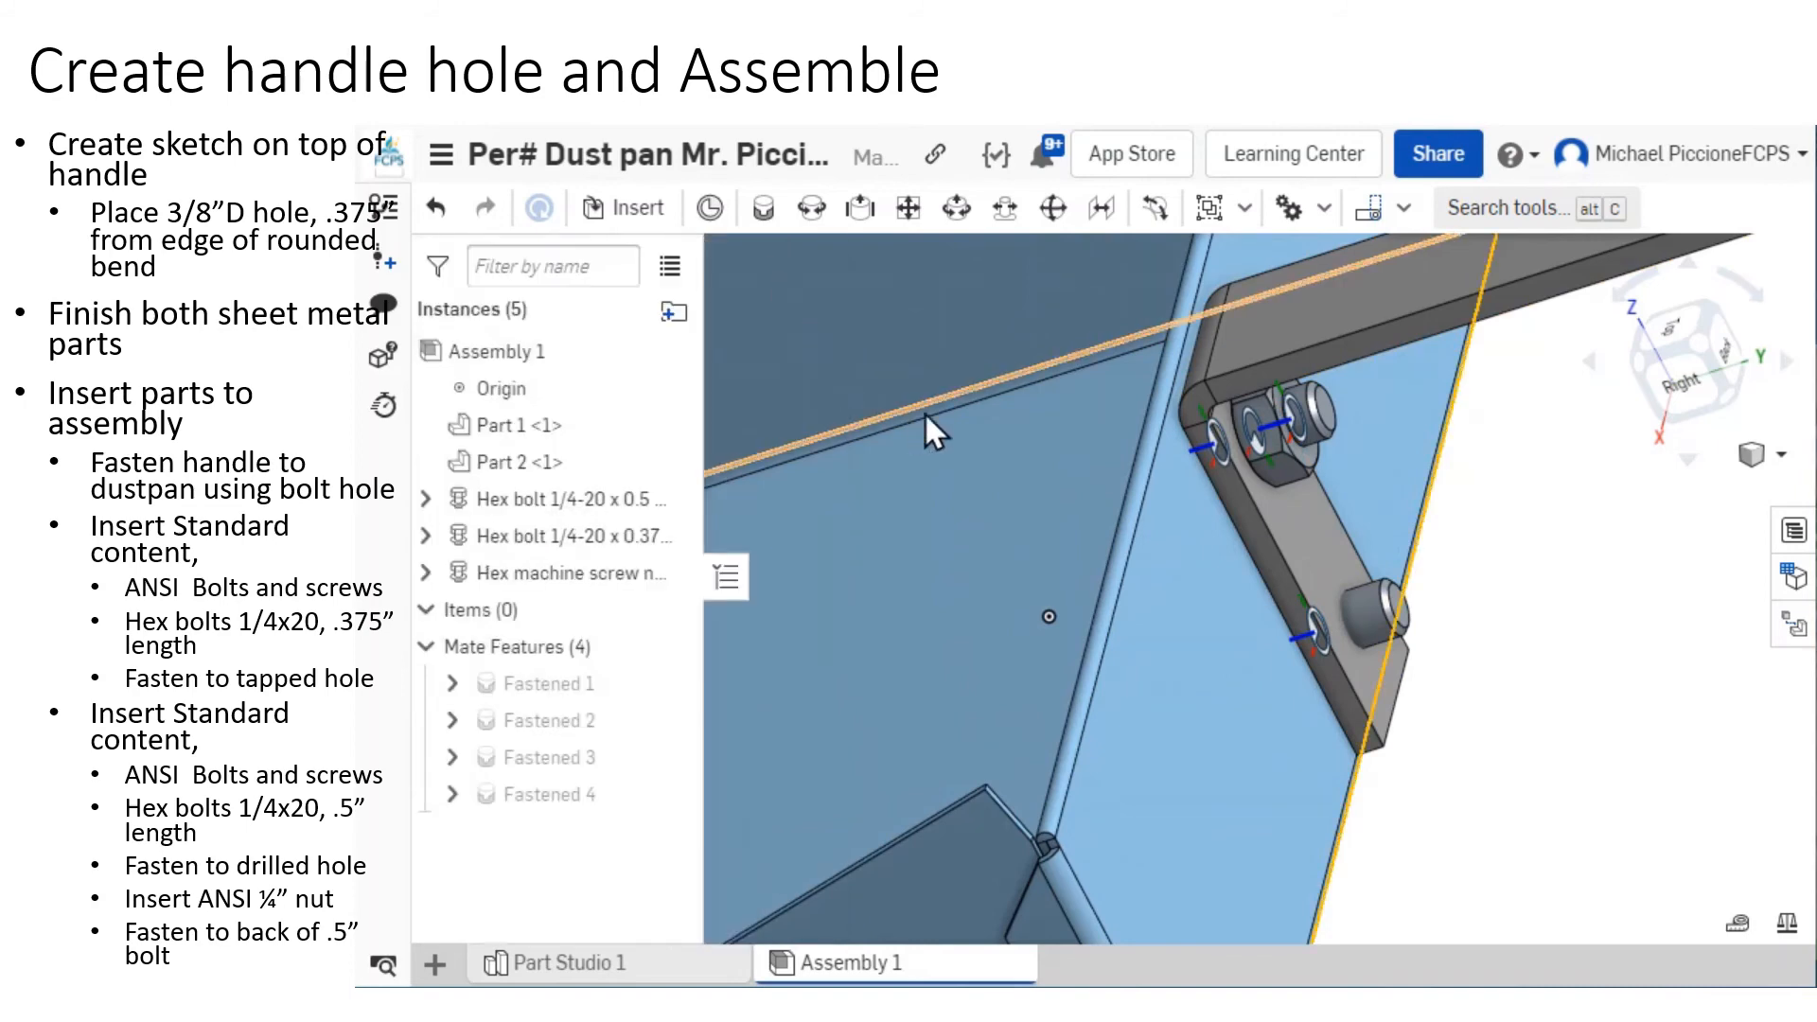
Hide the Near mate connectors of both hex bolts and the Near and Far connectors of the nut.
{"action": "scroll", "coordinate": [979, 437], "scroll_direction": "down", "scroll_amount": 3}
{"action": "left_click", "coordinate": [1644, 361]}
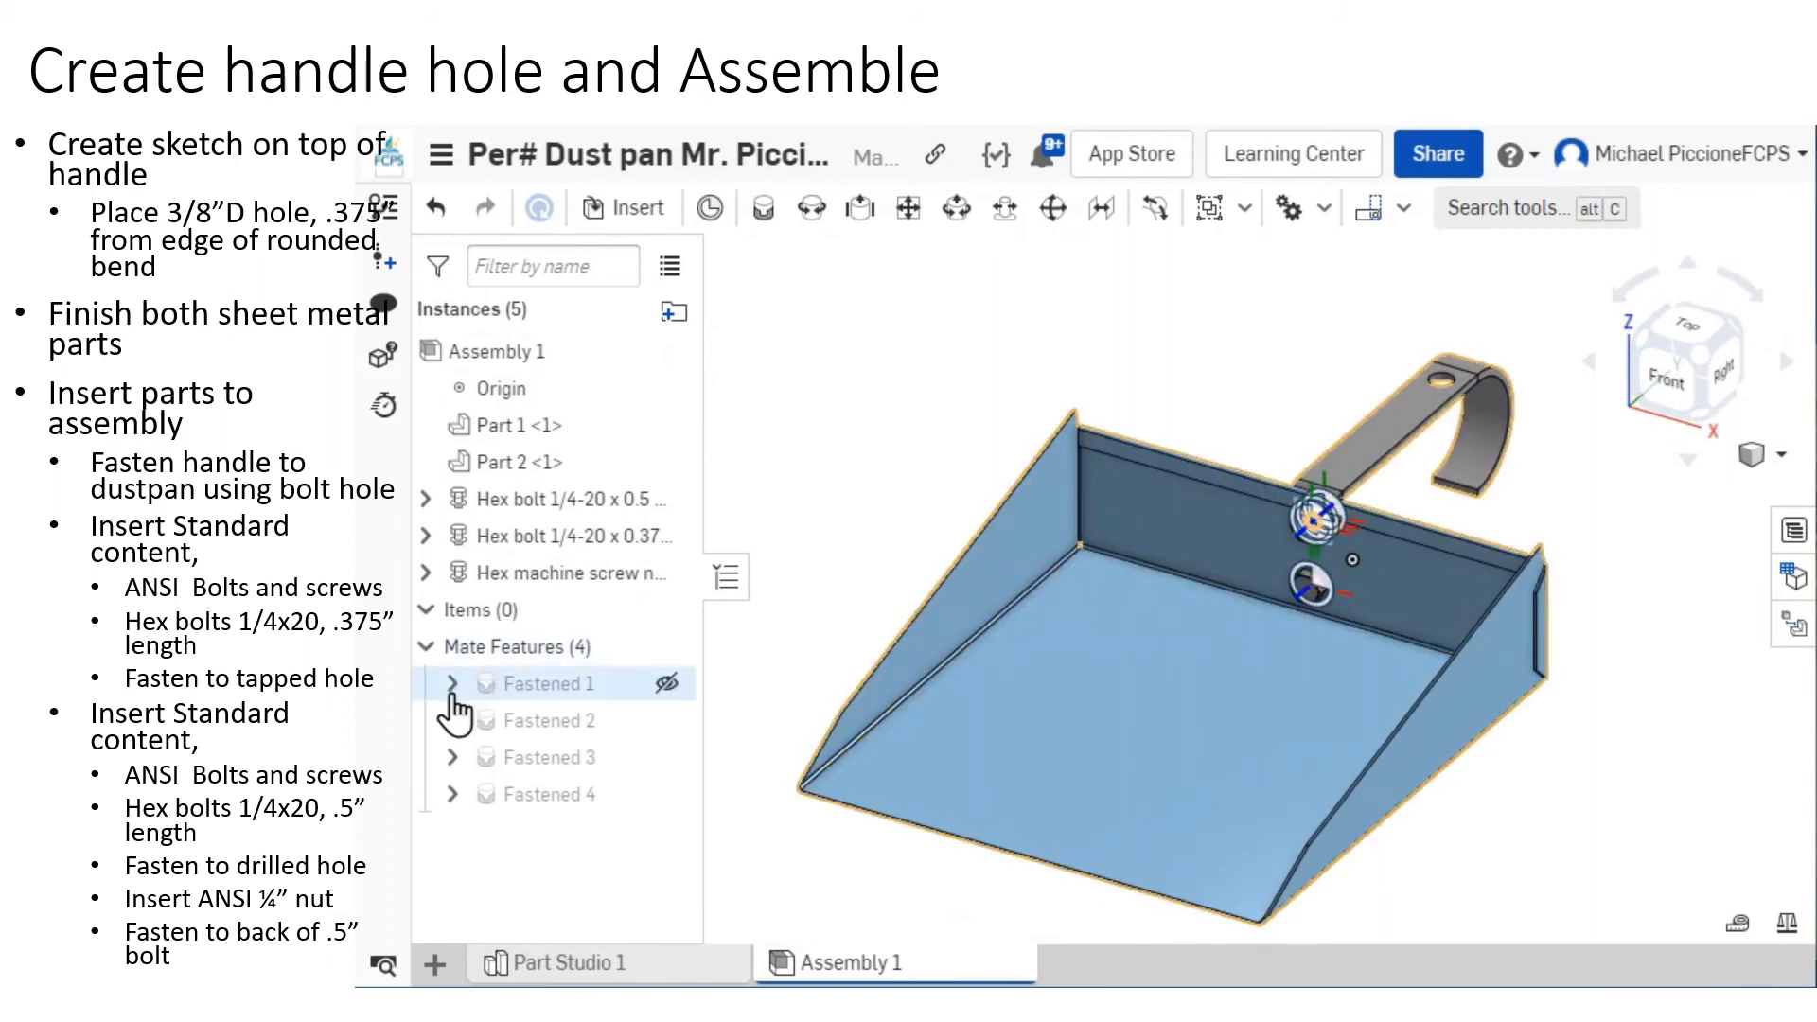
{"action": "left_click", "coordinate": [426, 573]}
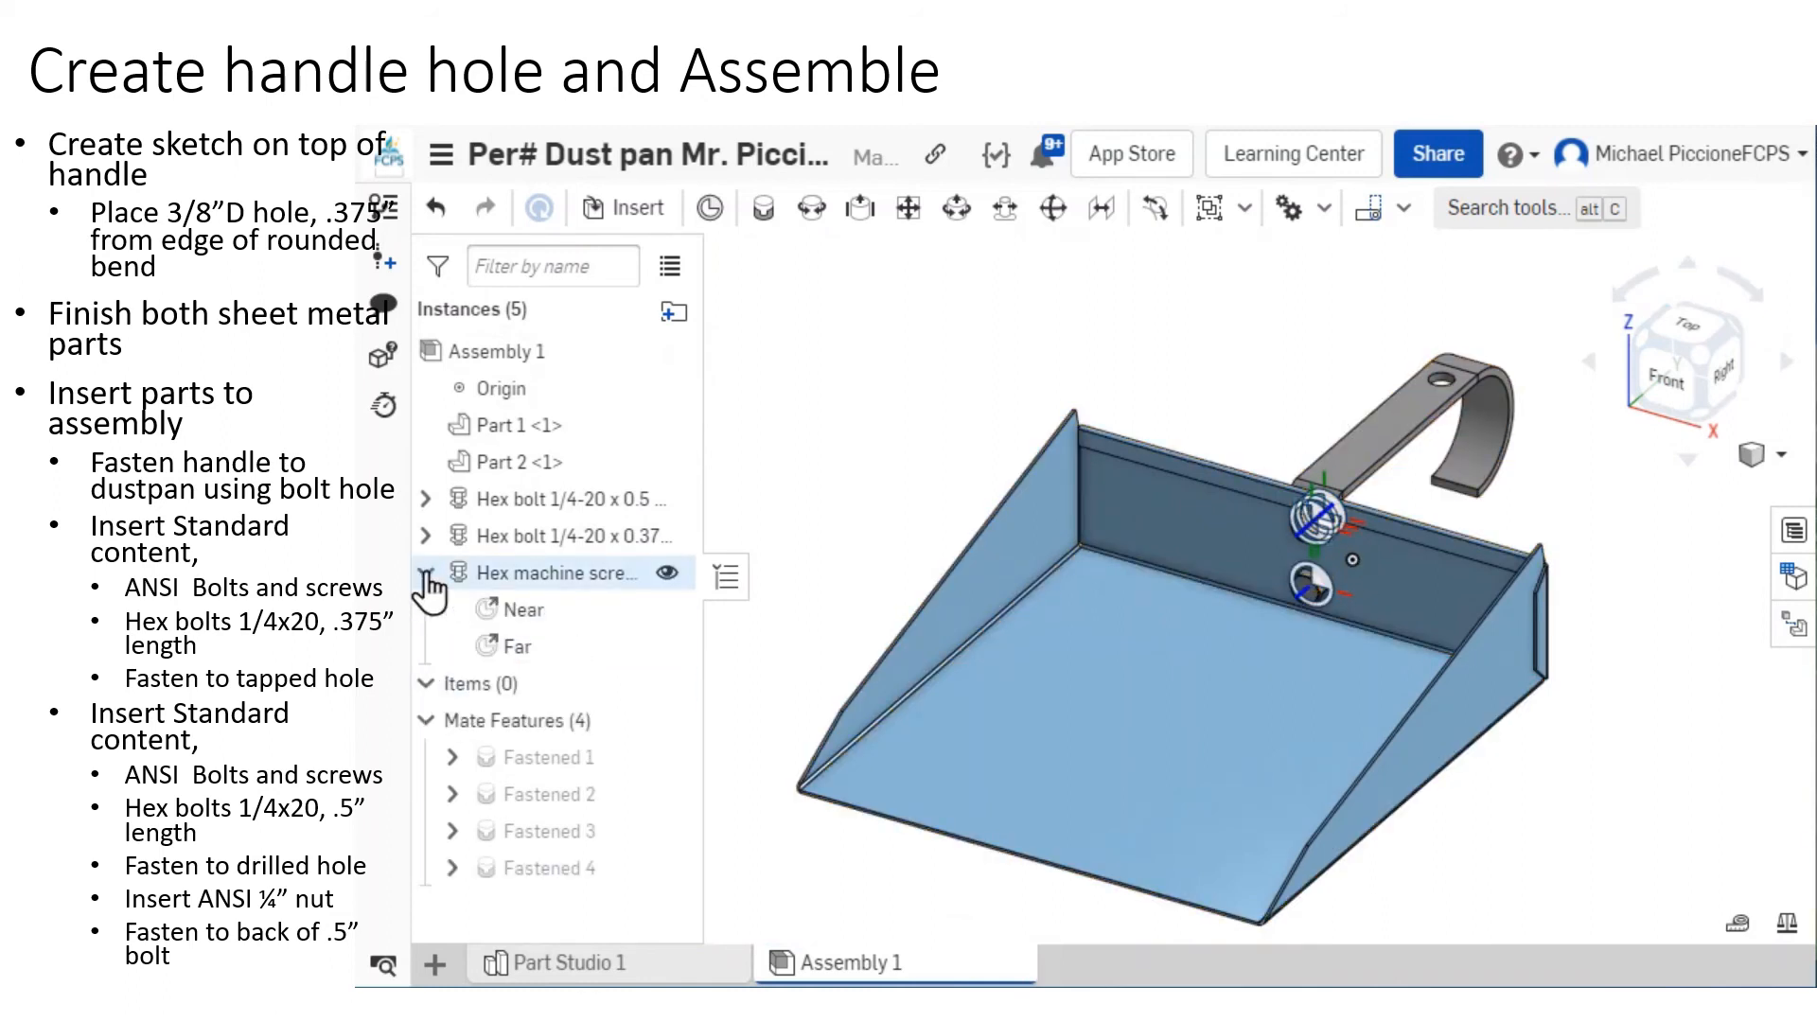
{"action": "left_click", "coordinate": [427, 536]}
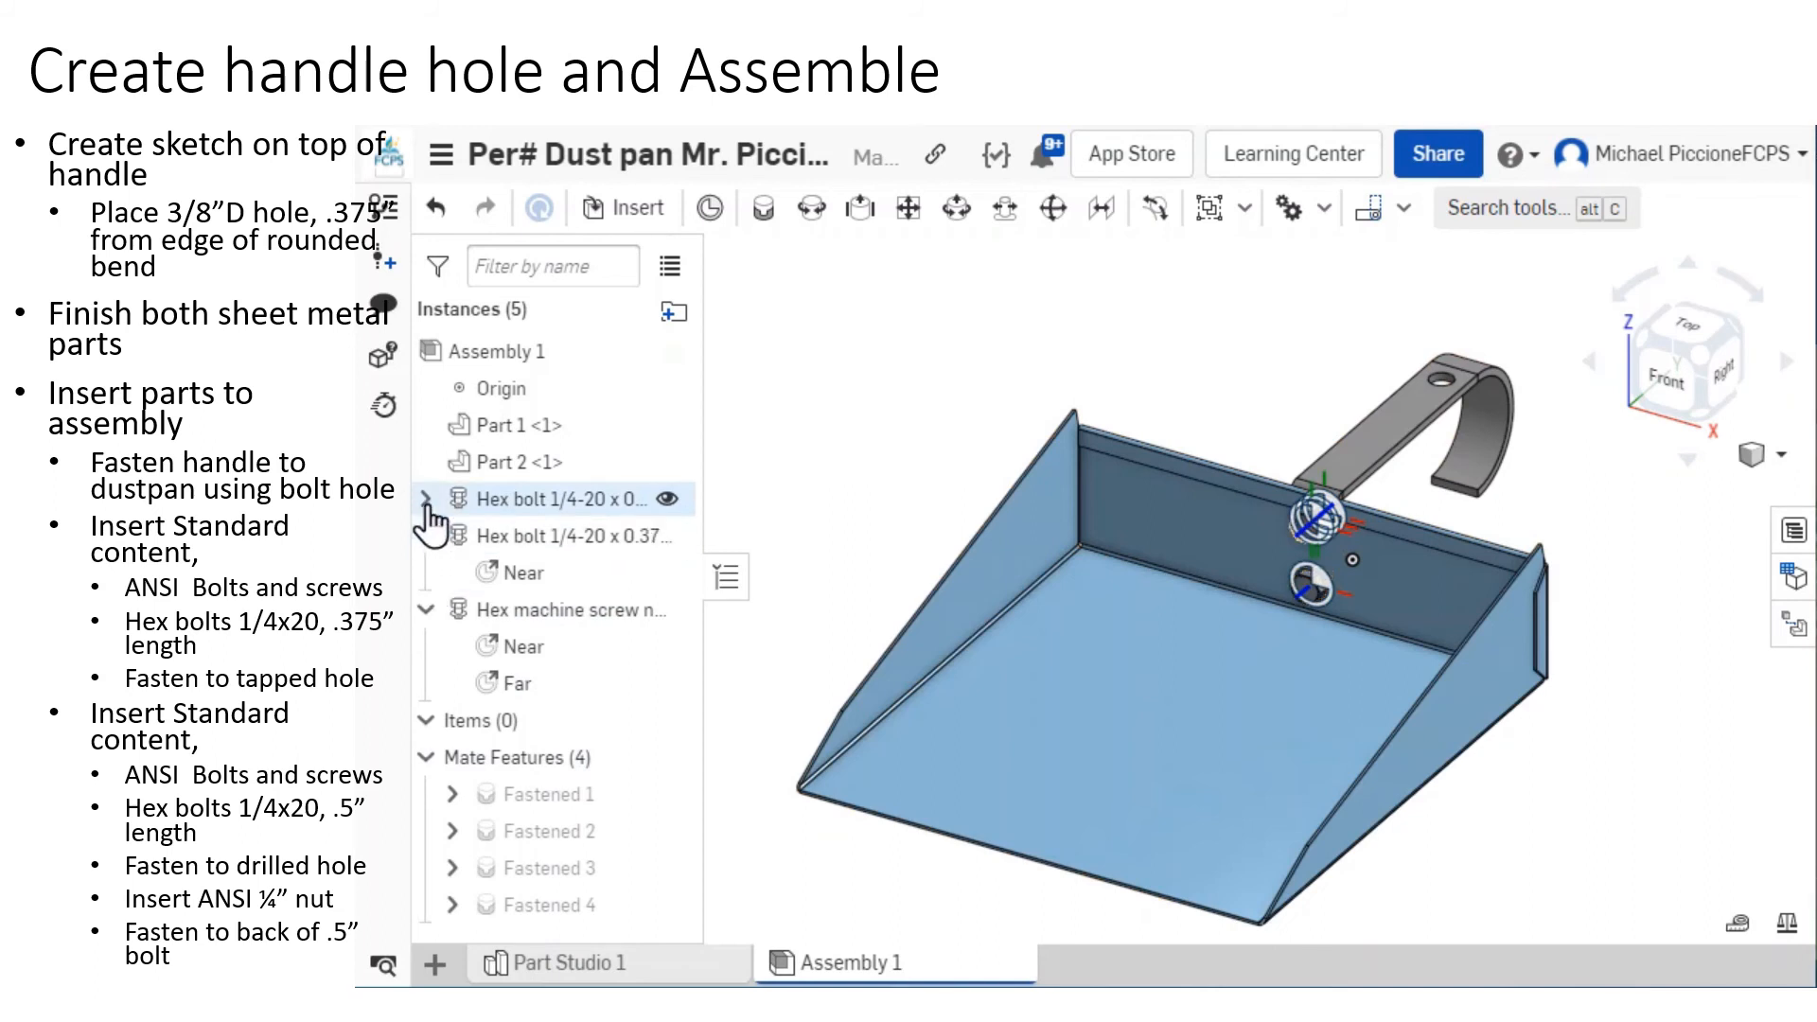
{"action": "left_click", "coordinate": [426, 499]}
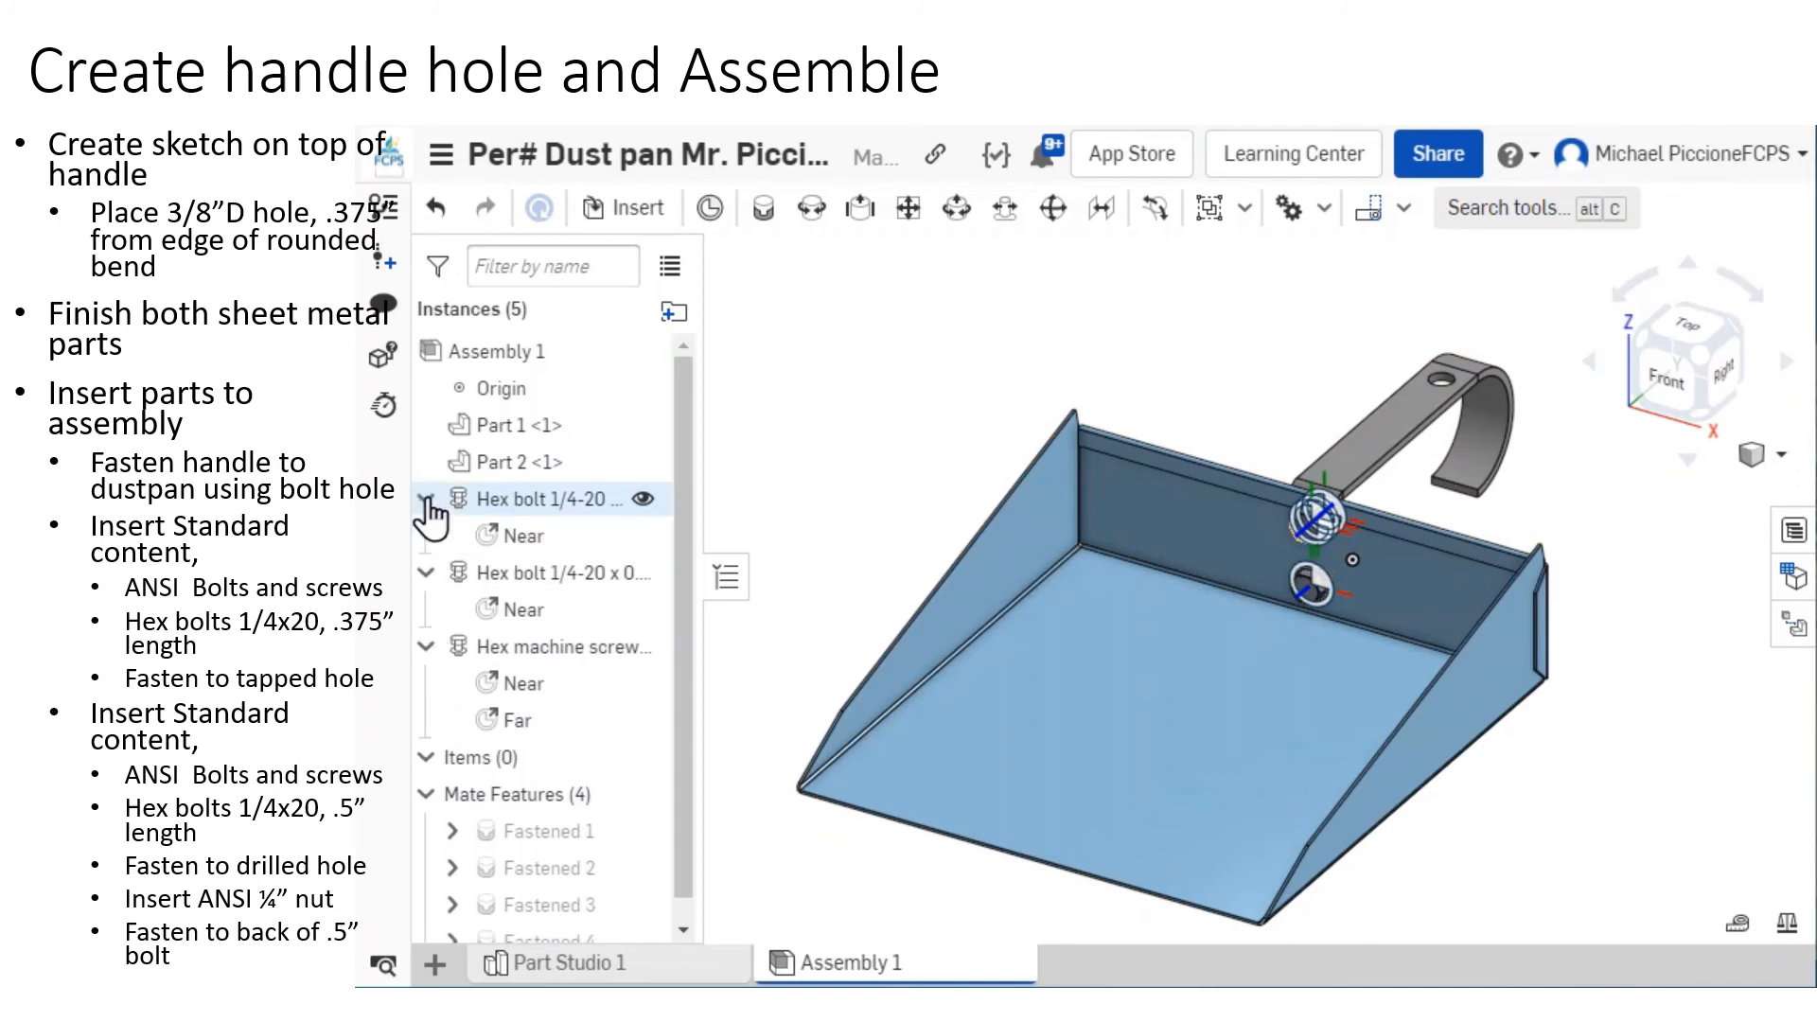
{"action": "left_click", "coordinate": [642, 535]}
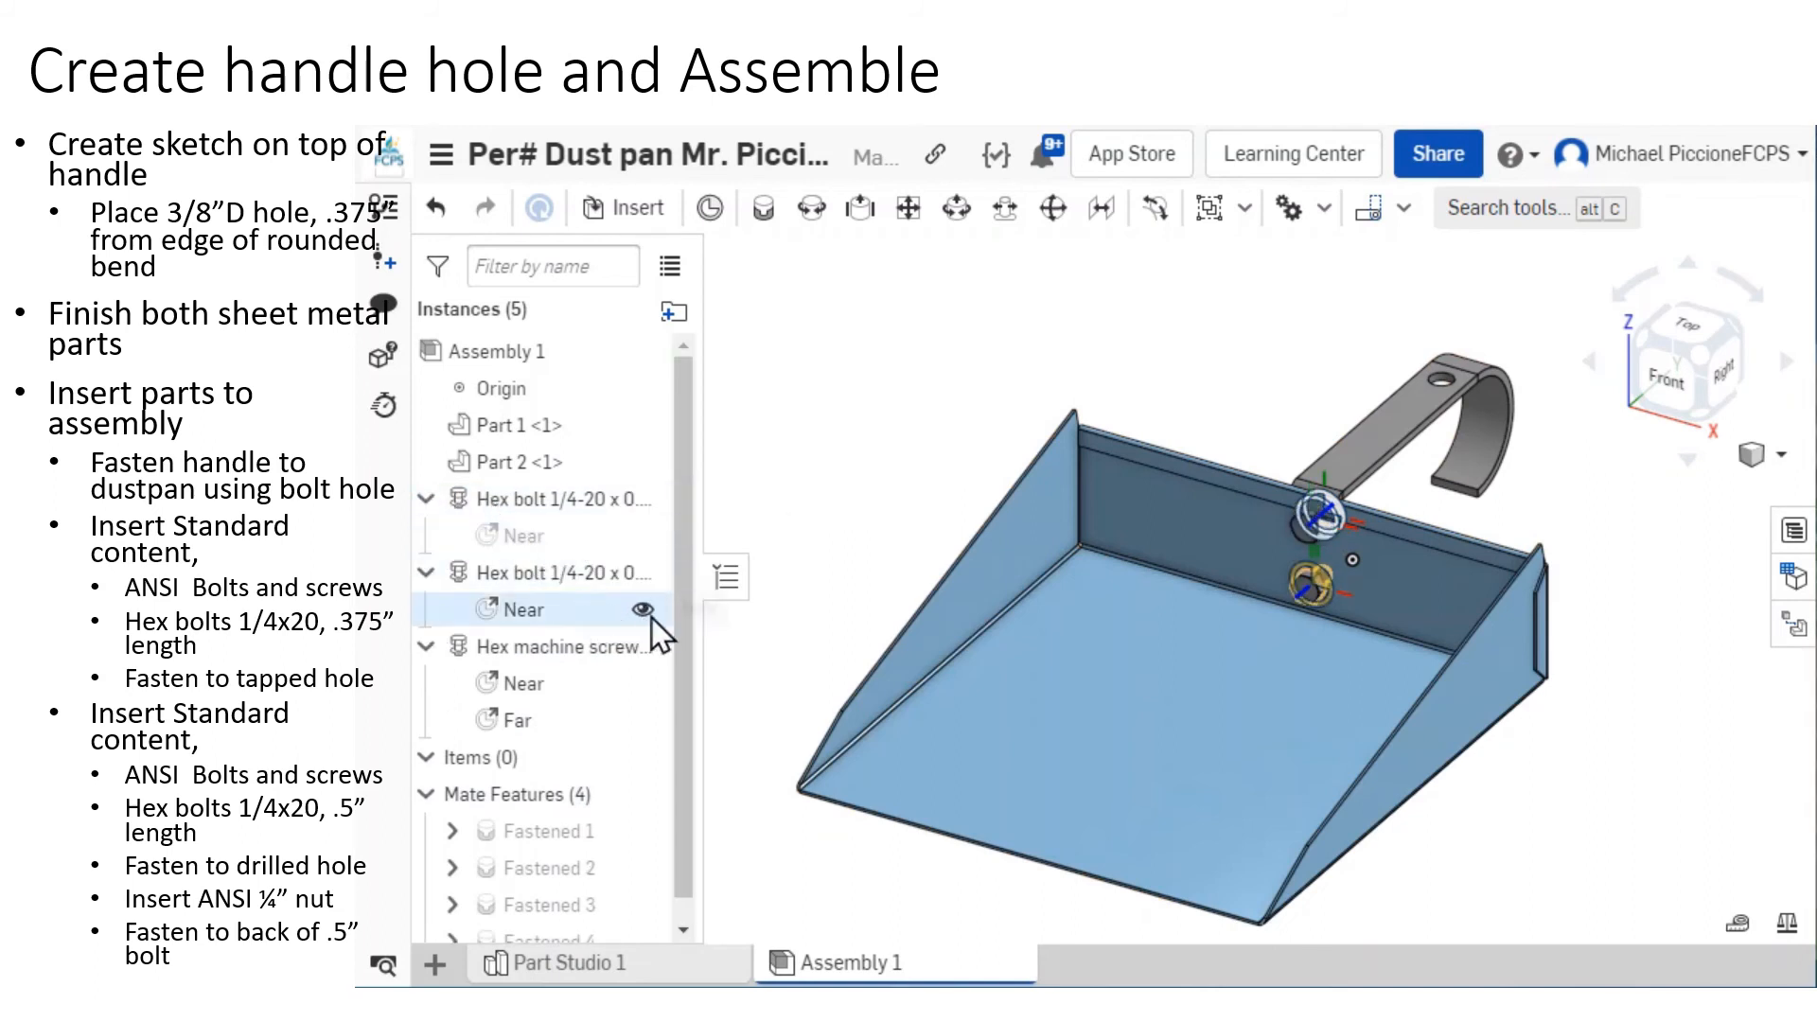
{"action": "left_click", "coordinate": [644, 610]}
{"action": "left_click", "coordinate": [645, 683]}
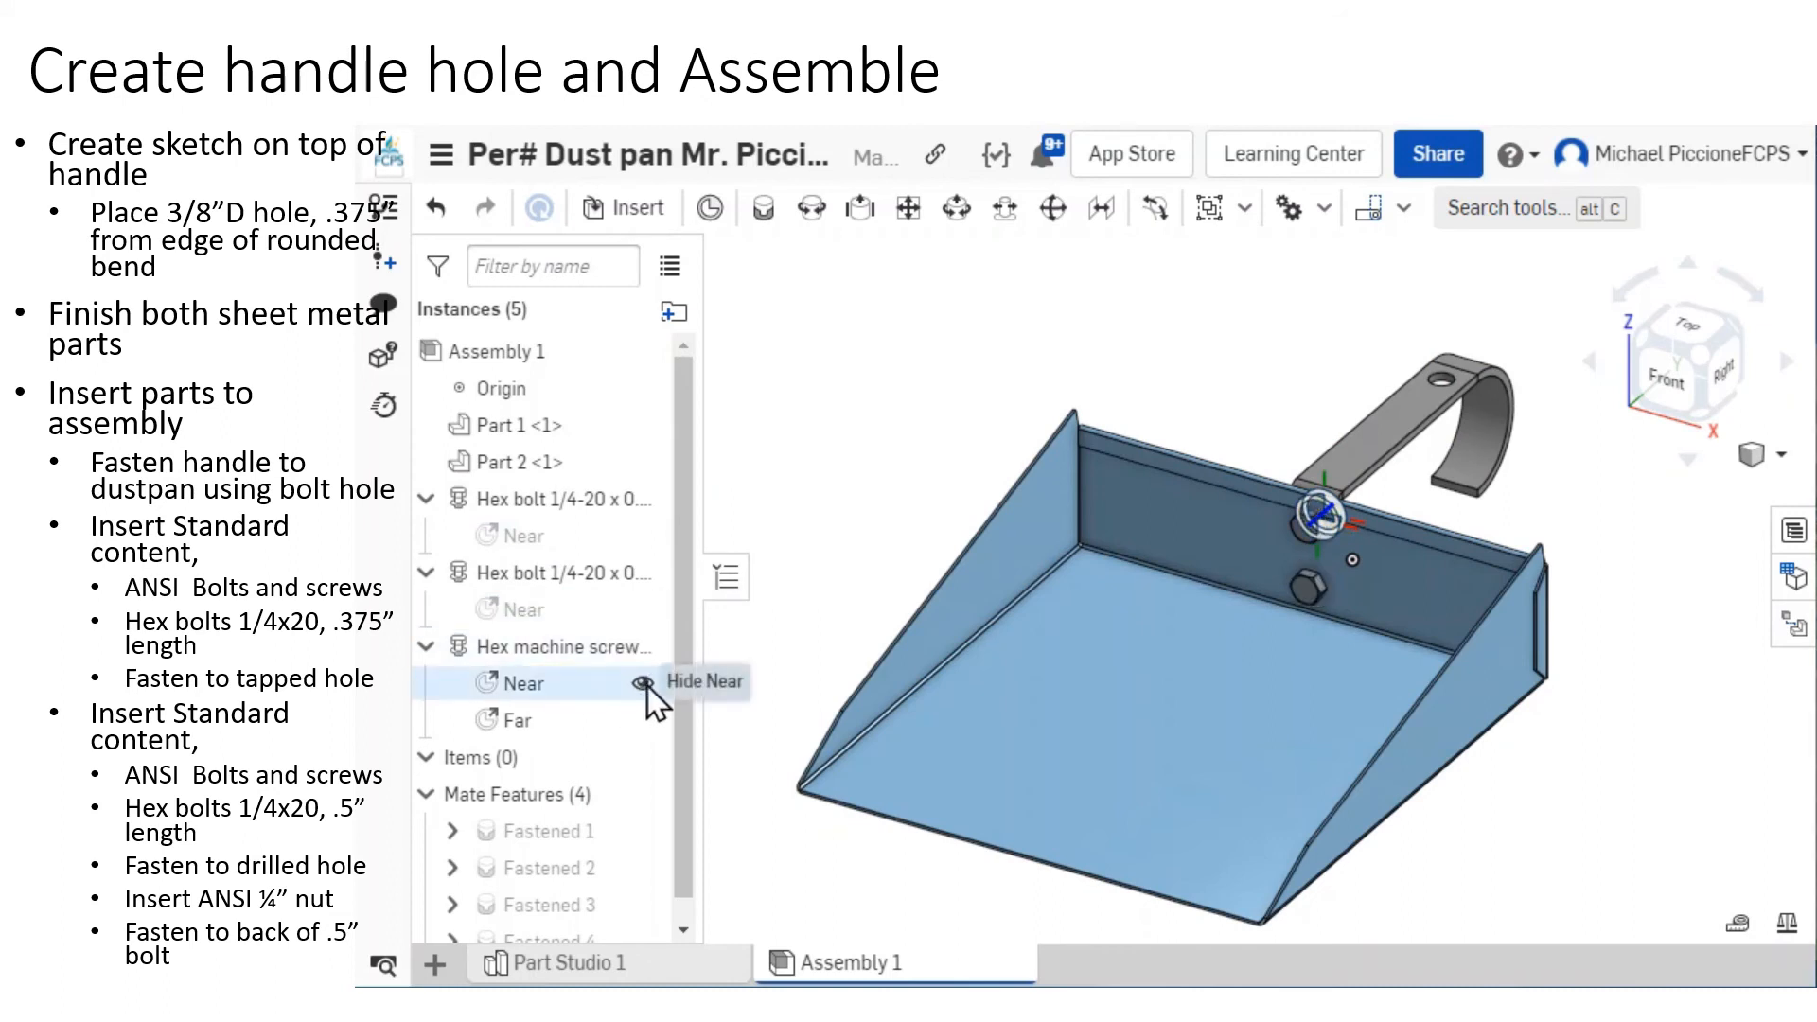
{"action": "left_click", "coordinate": [645, 717]}
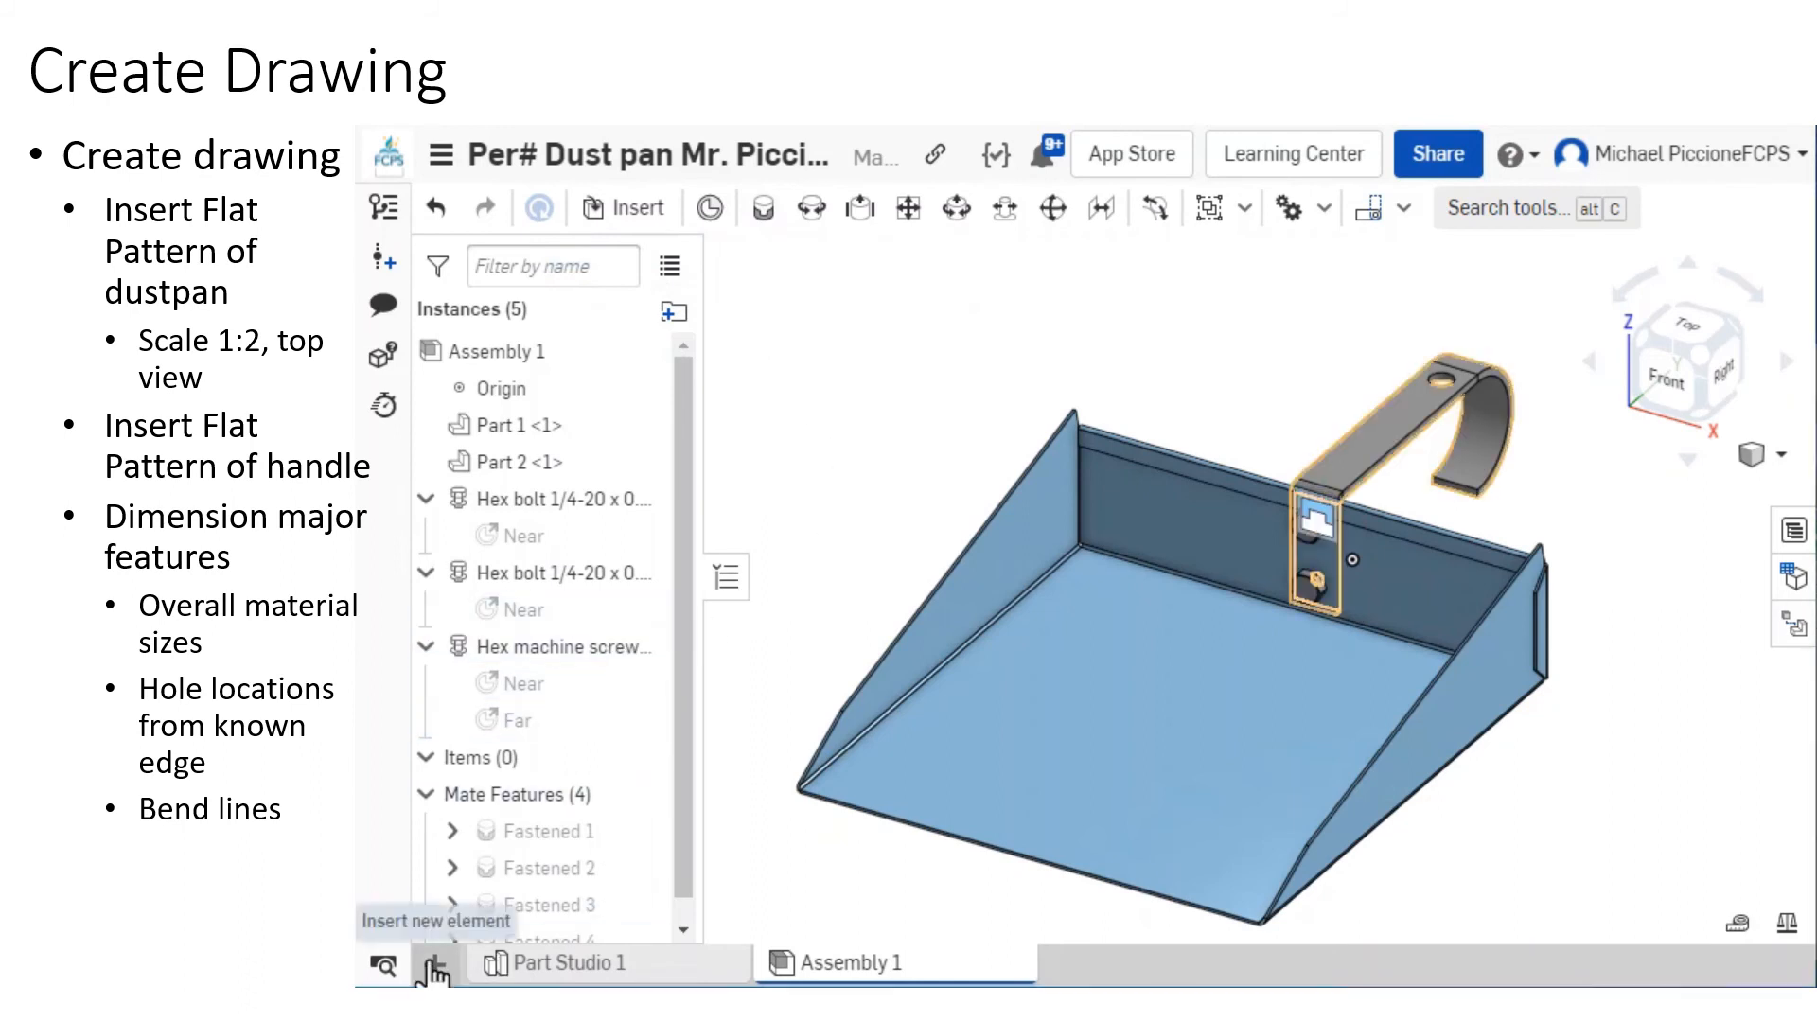
Create a new drawing from the ANSI_A_INCH.dwt template with no views.
{"action": "left_click", "coordinate": [436, 964]}
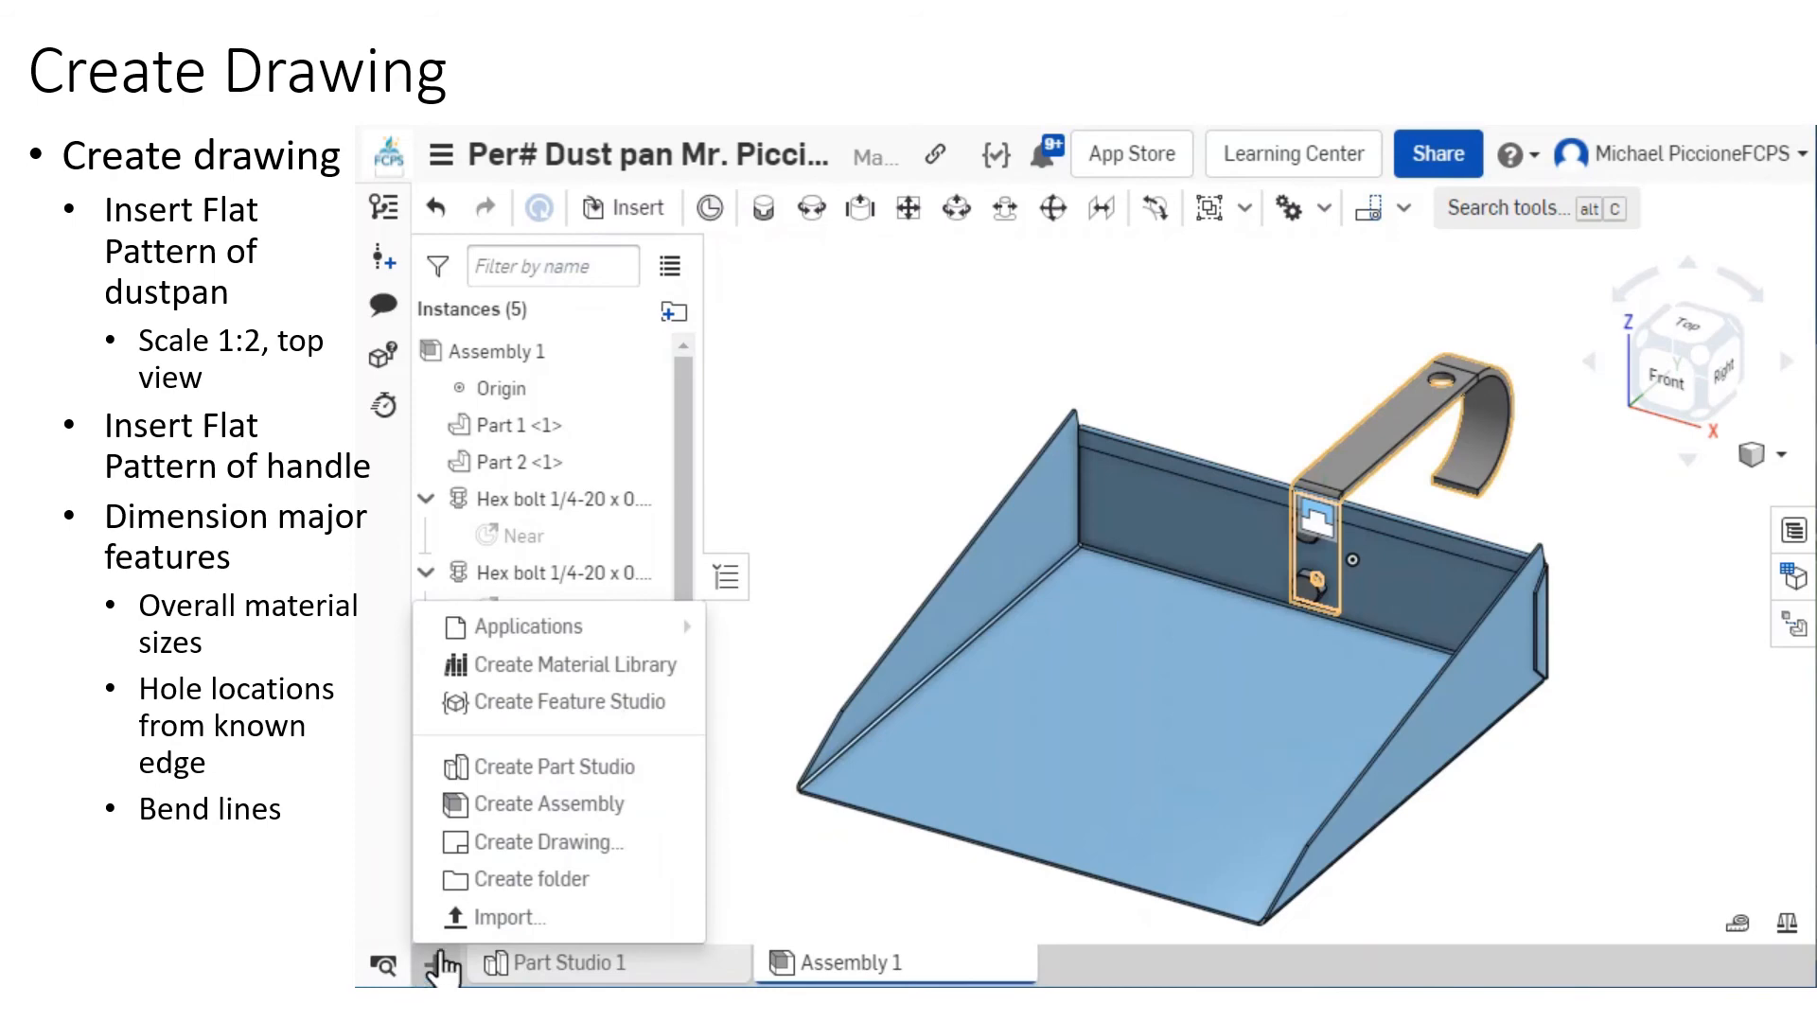
{"action": "left_click", "coordinate": [478, 845]}
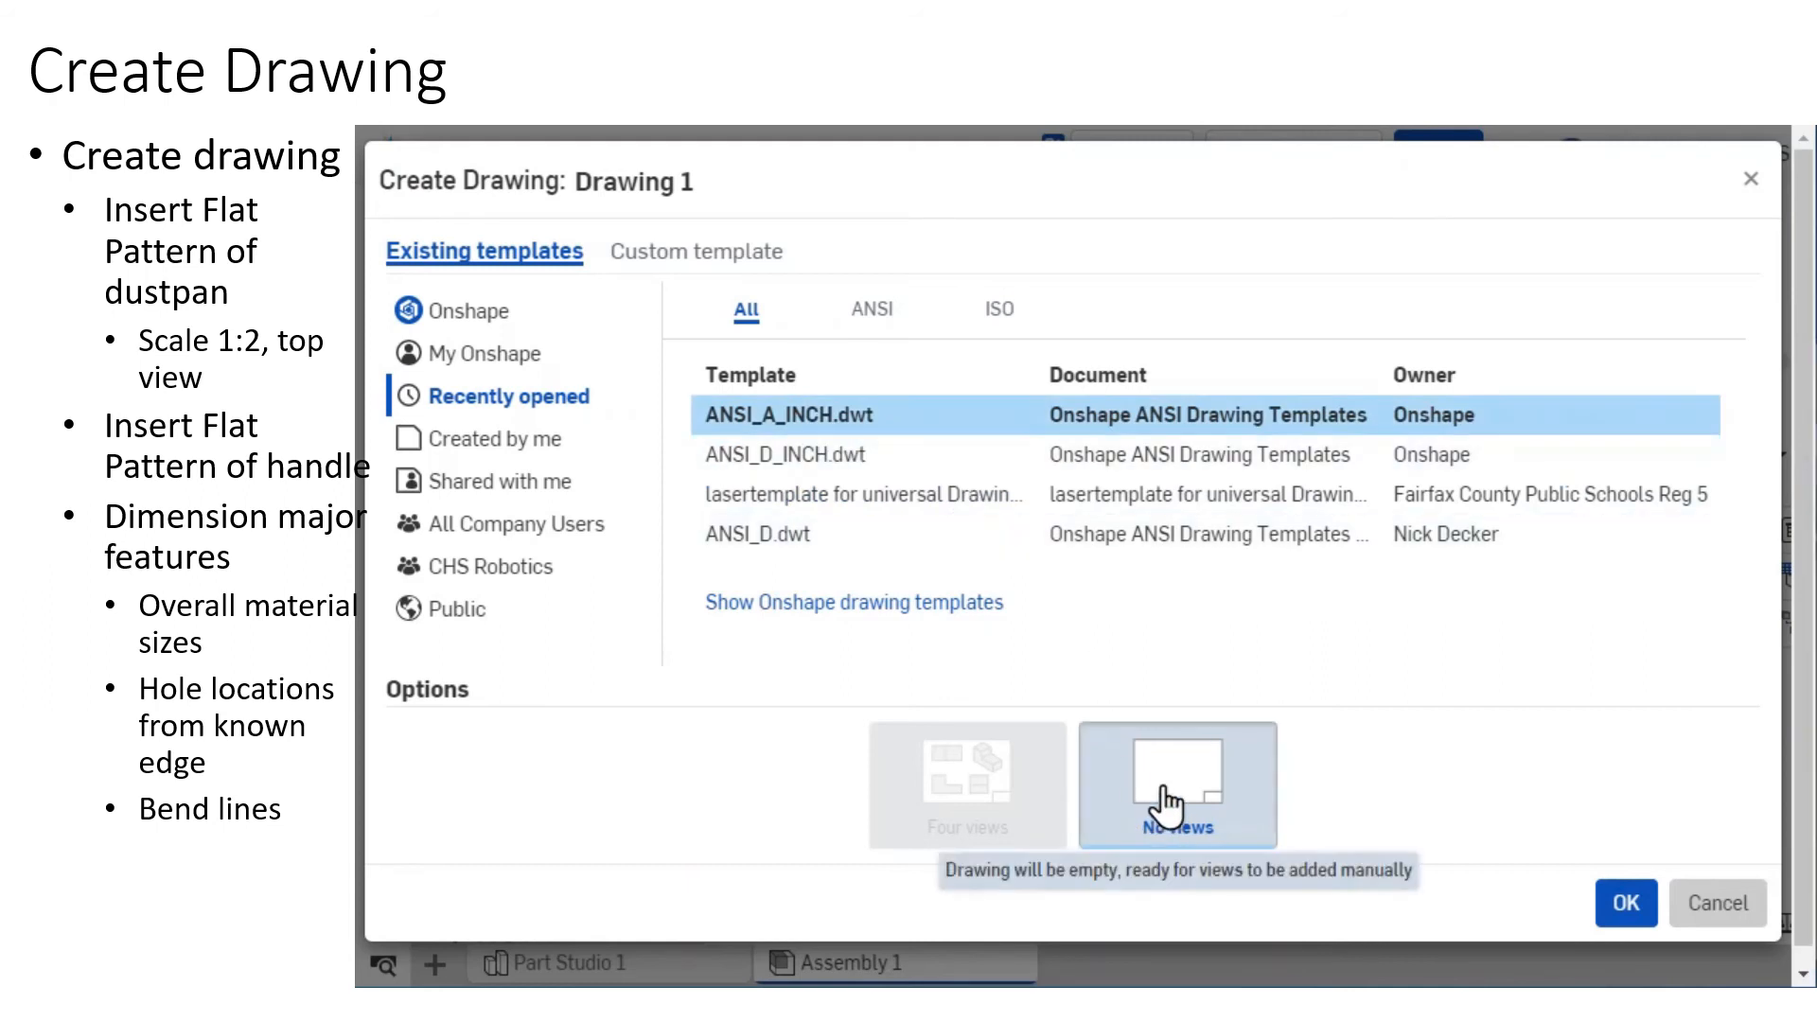
{"action": "left_click", "coordinate": [1626, 903]}
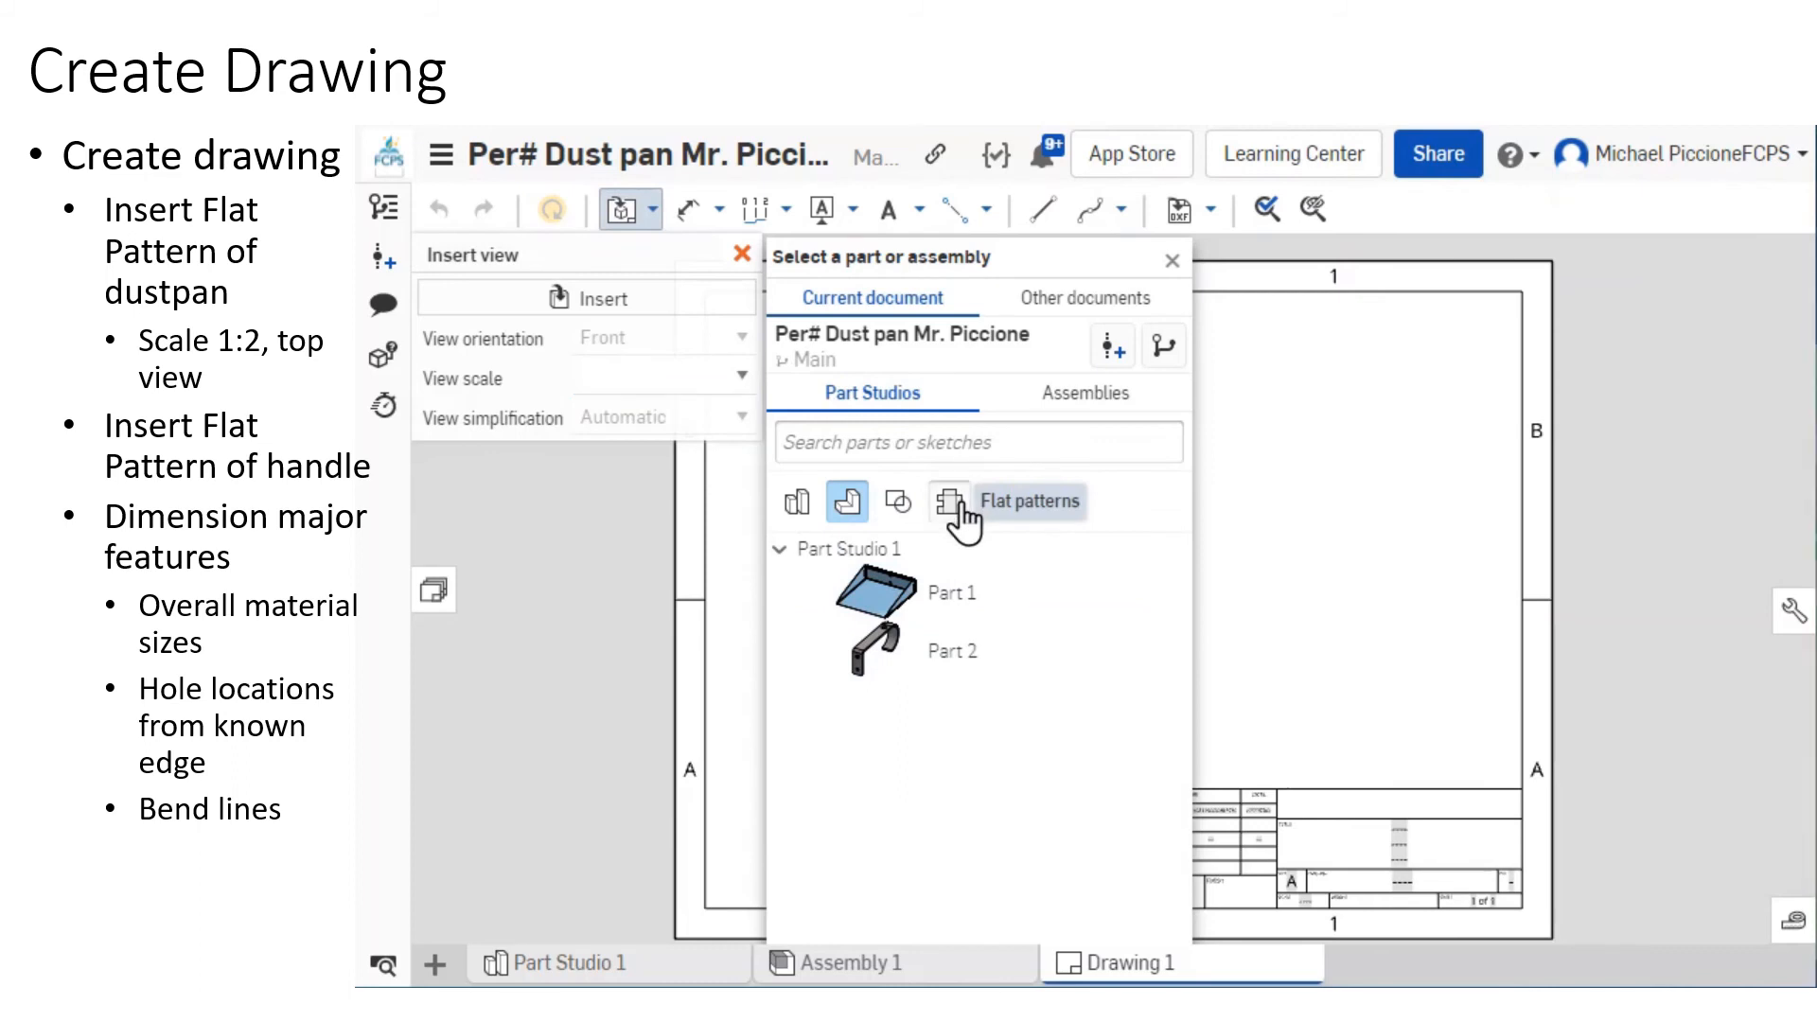
Choose the flat pattern of Part 1 for the drawing view, in Top orientation.
{"action": "left_click", "coordinate": [949, 503]}
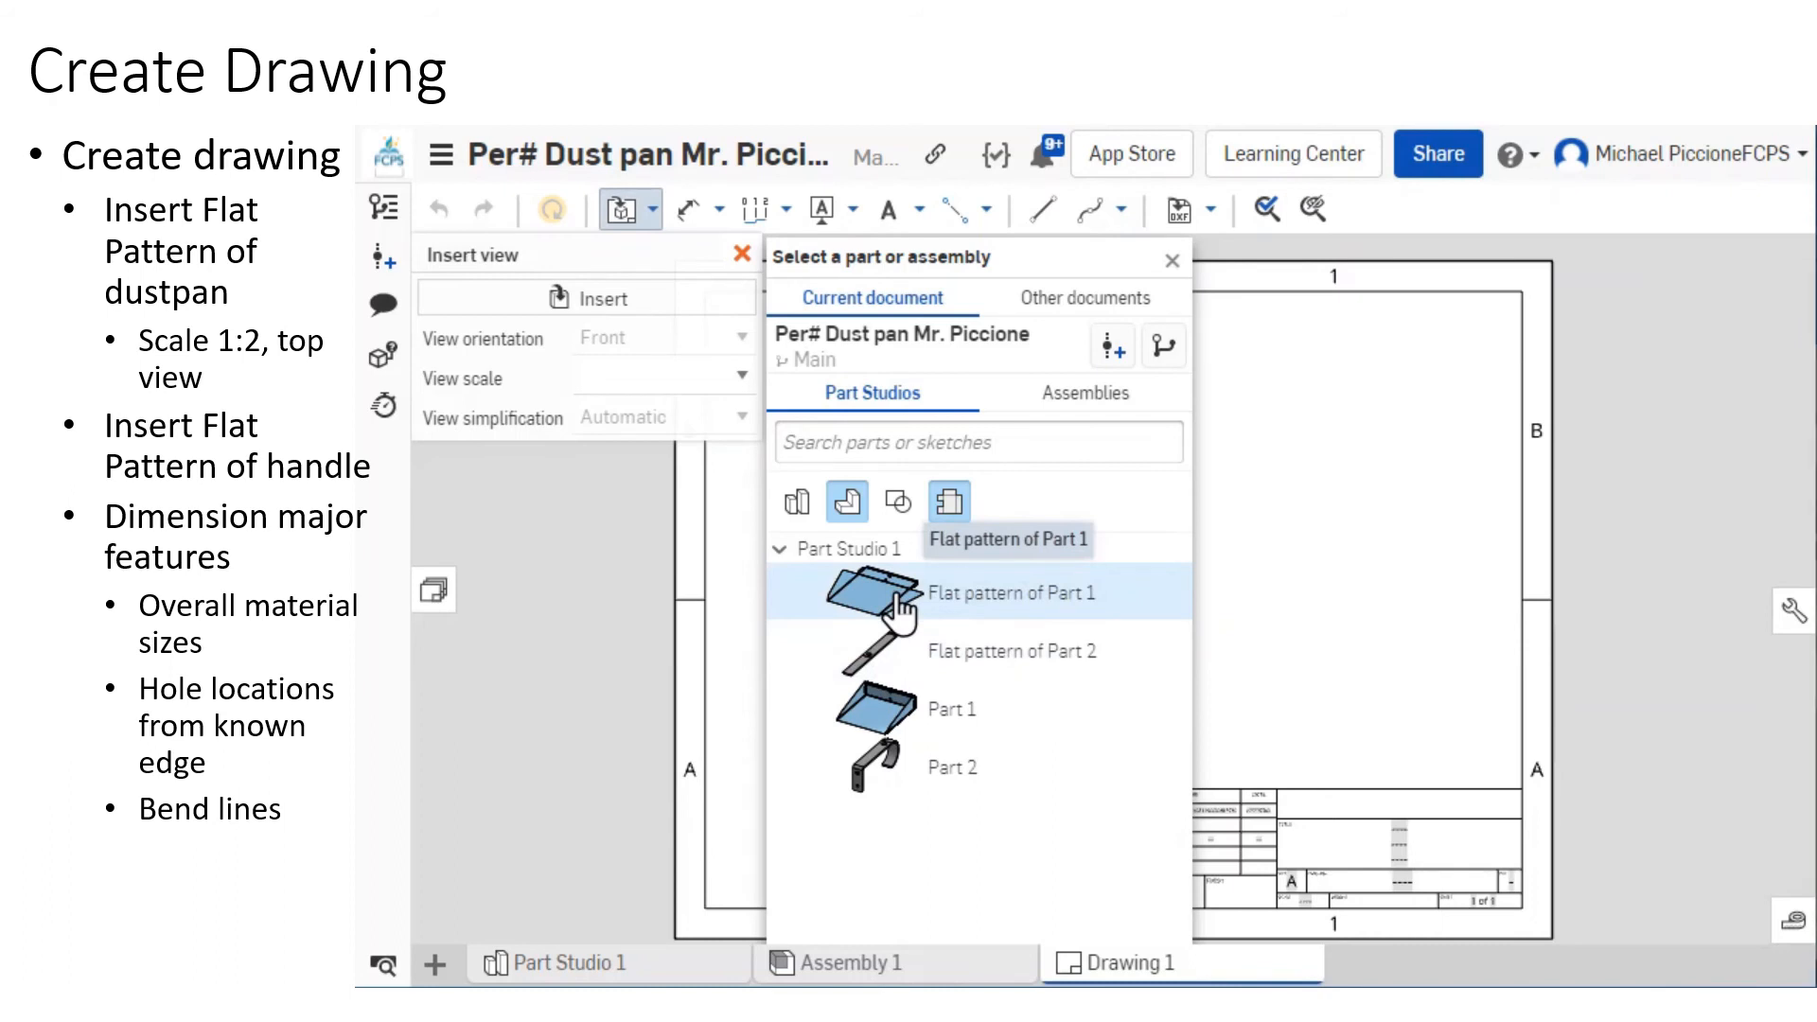
{"action": "left_click", "coordinate": [899, 611]}
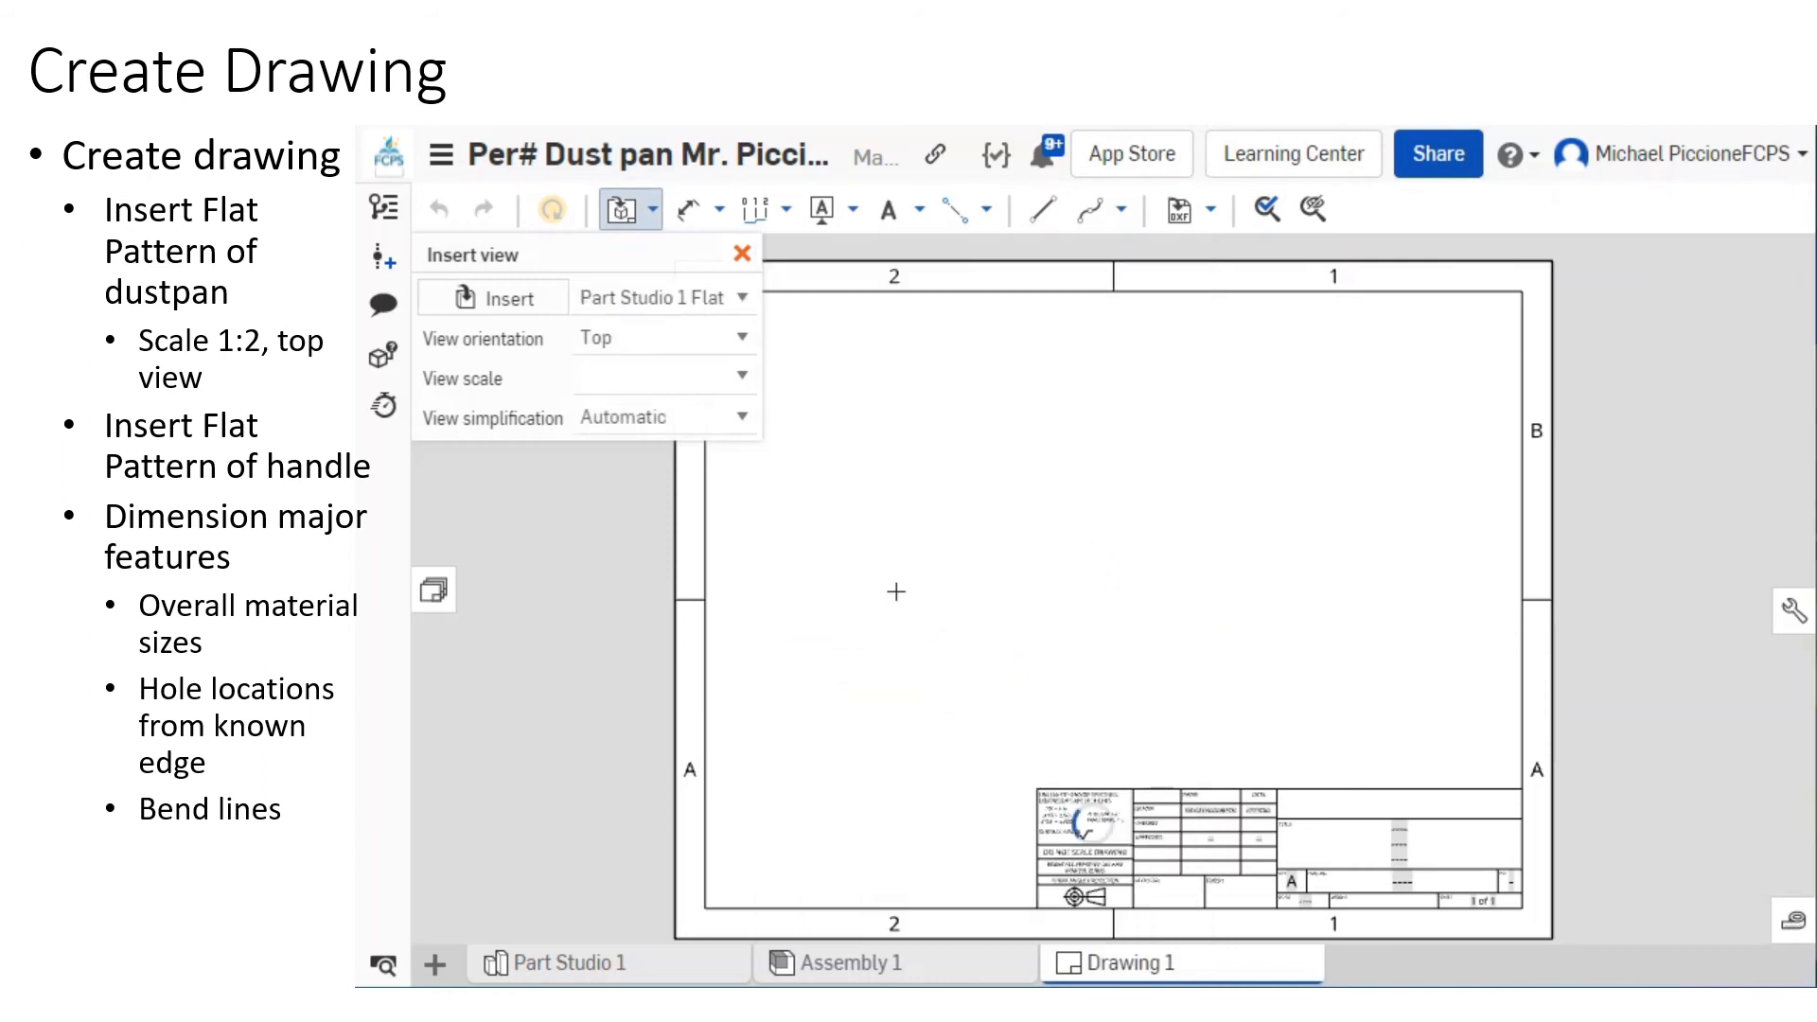
{"action": "left_click", "coordinate": [669, 334]}
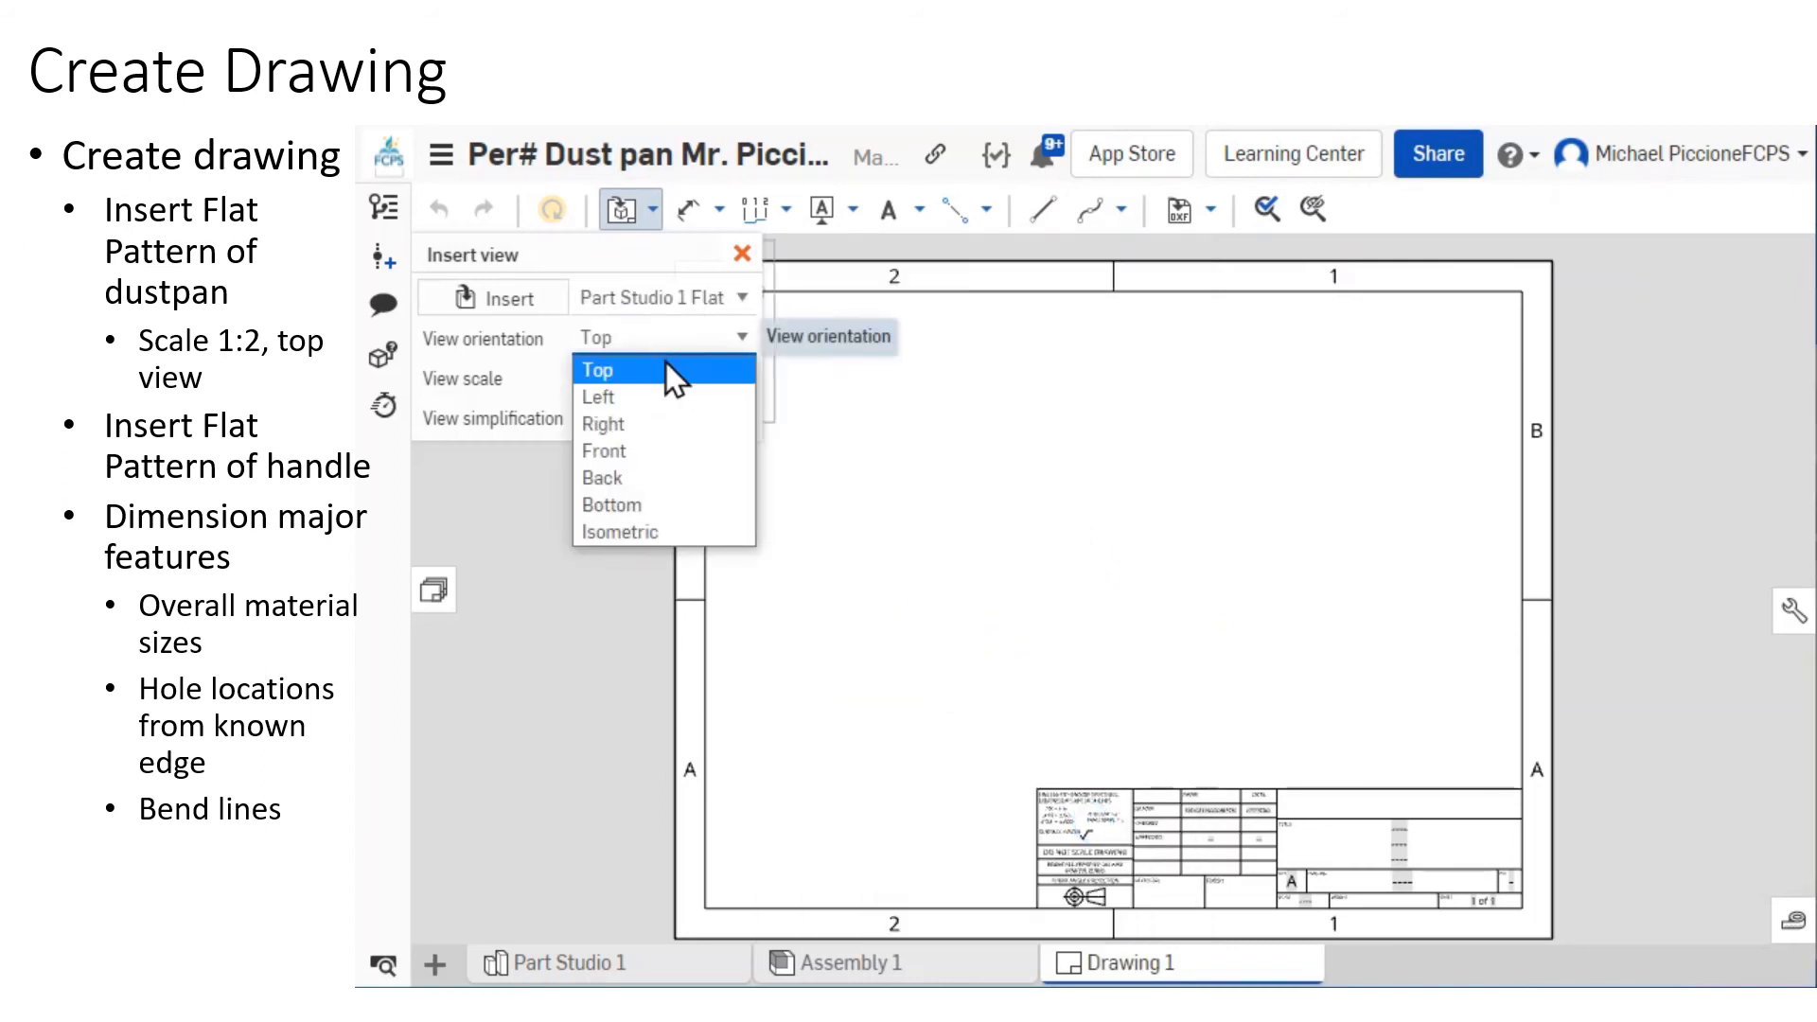
{"action": "left_click", "coordinate": [662, 443]}
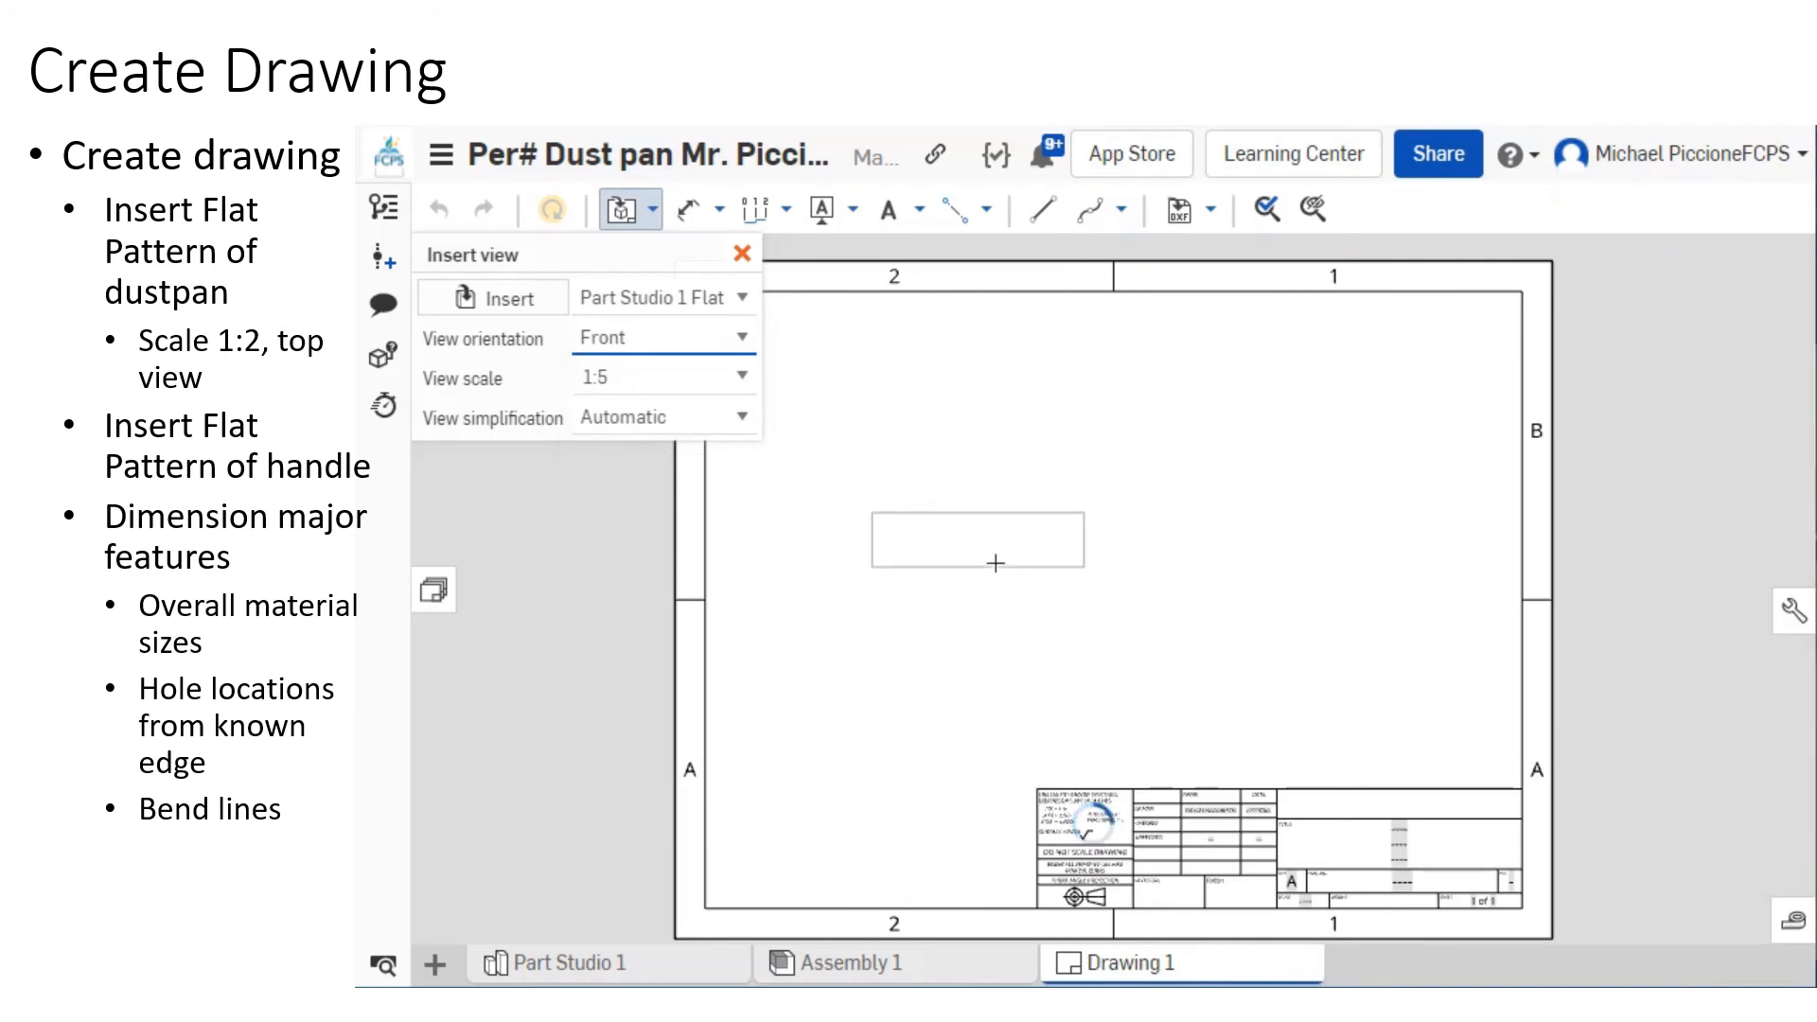
{"action": "left_click", "coordinate": [687, 343]}
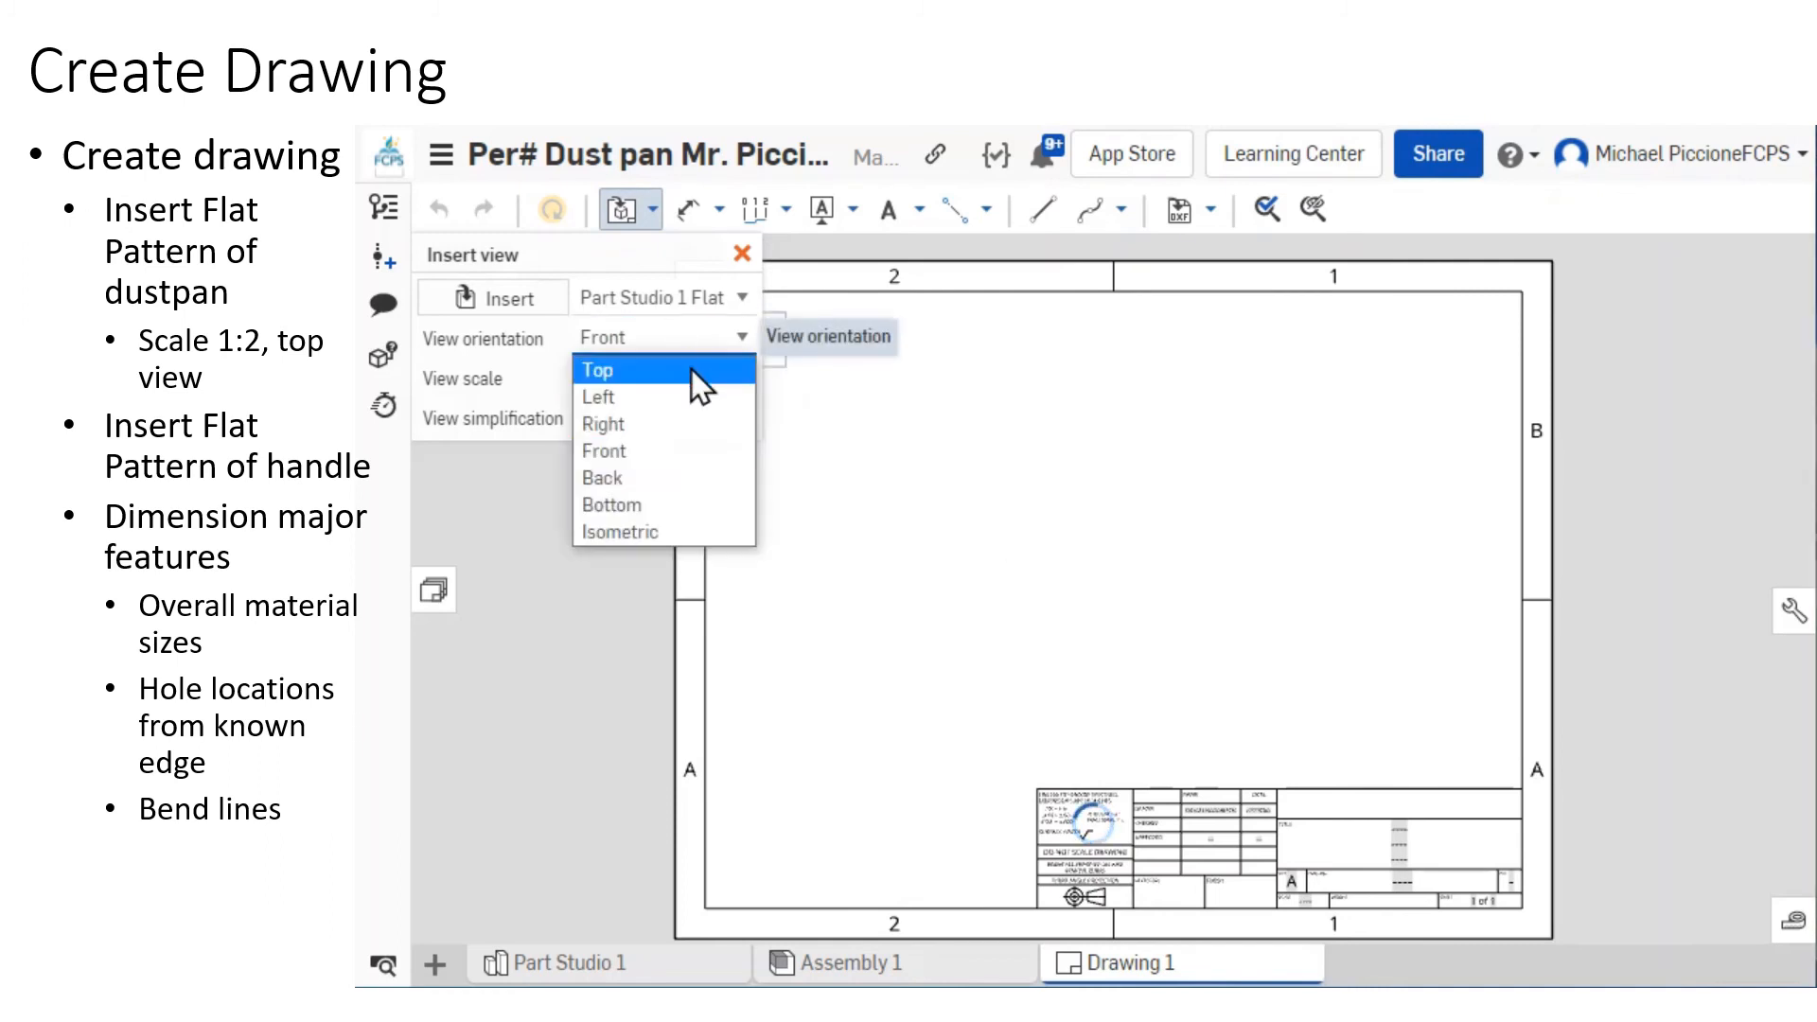
{"action": "left_click", "coordinate": [693, 370]}
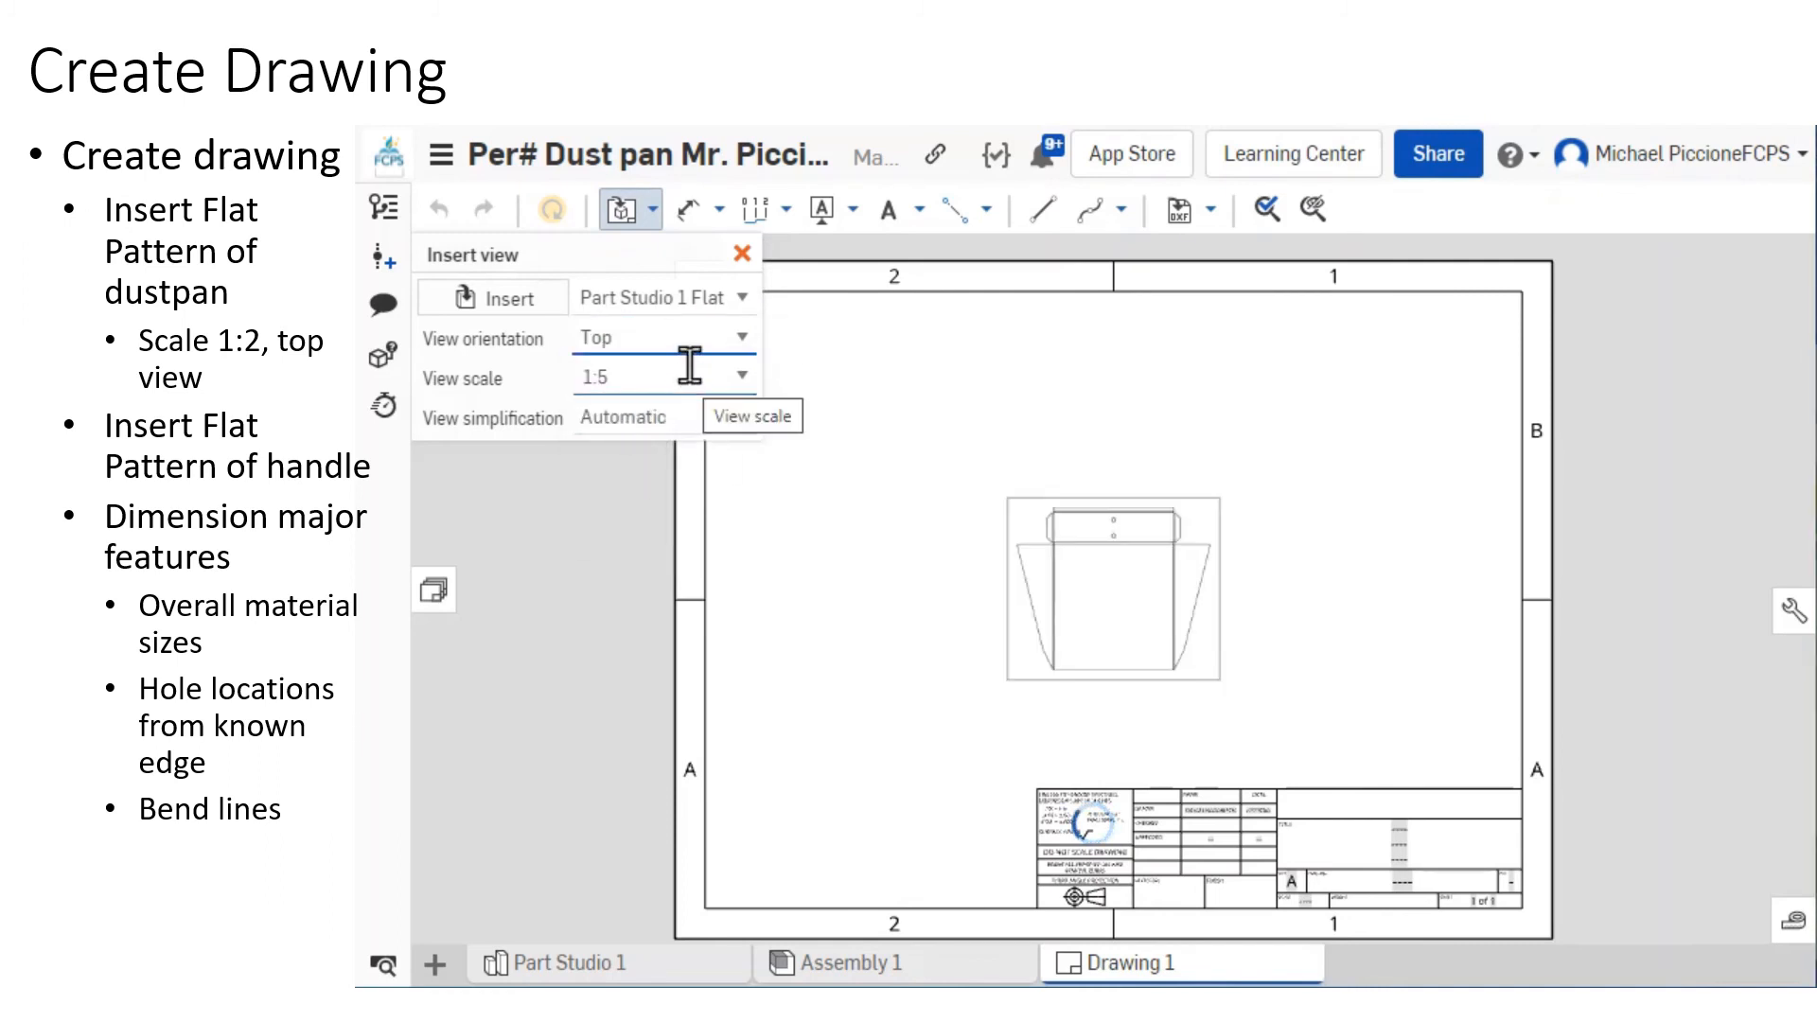
Set the view scale to 1:2, place the dustpan flat pattern above the title block and end view placement.
{"action": "left_click", "coordinate": [695, 372]}
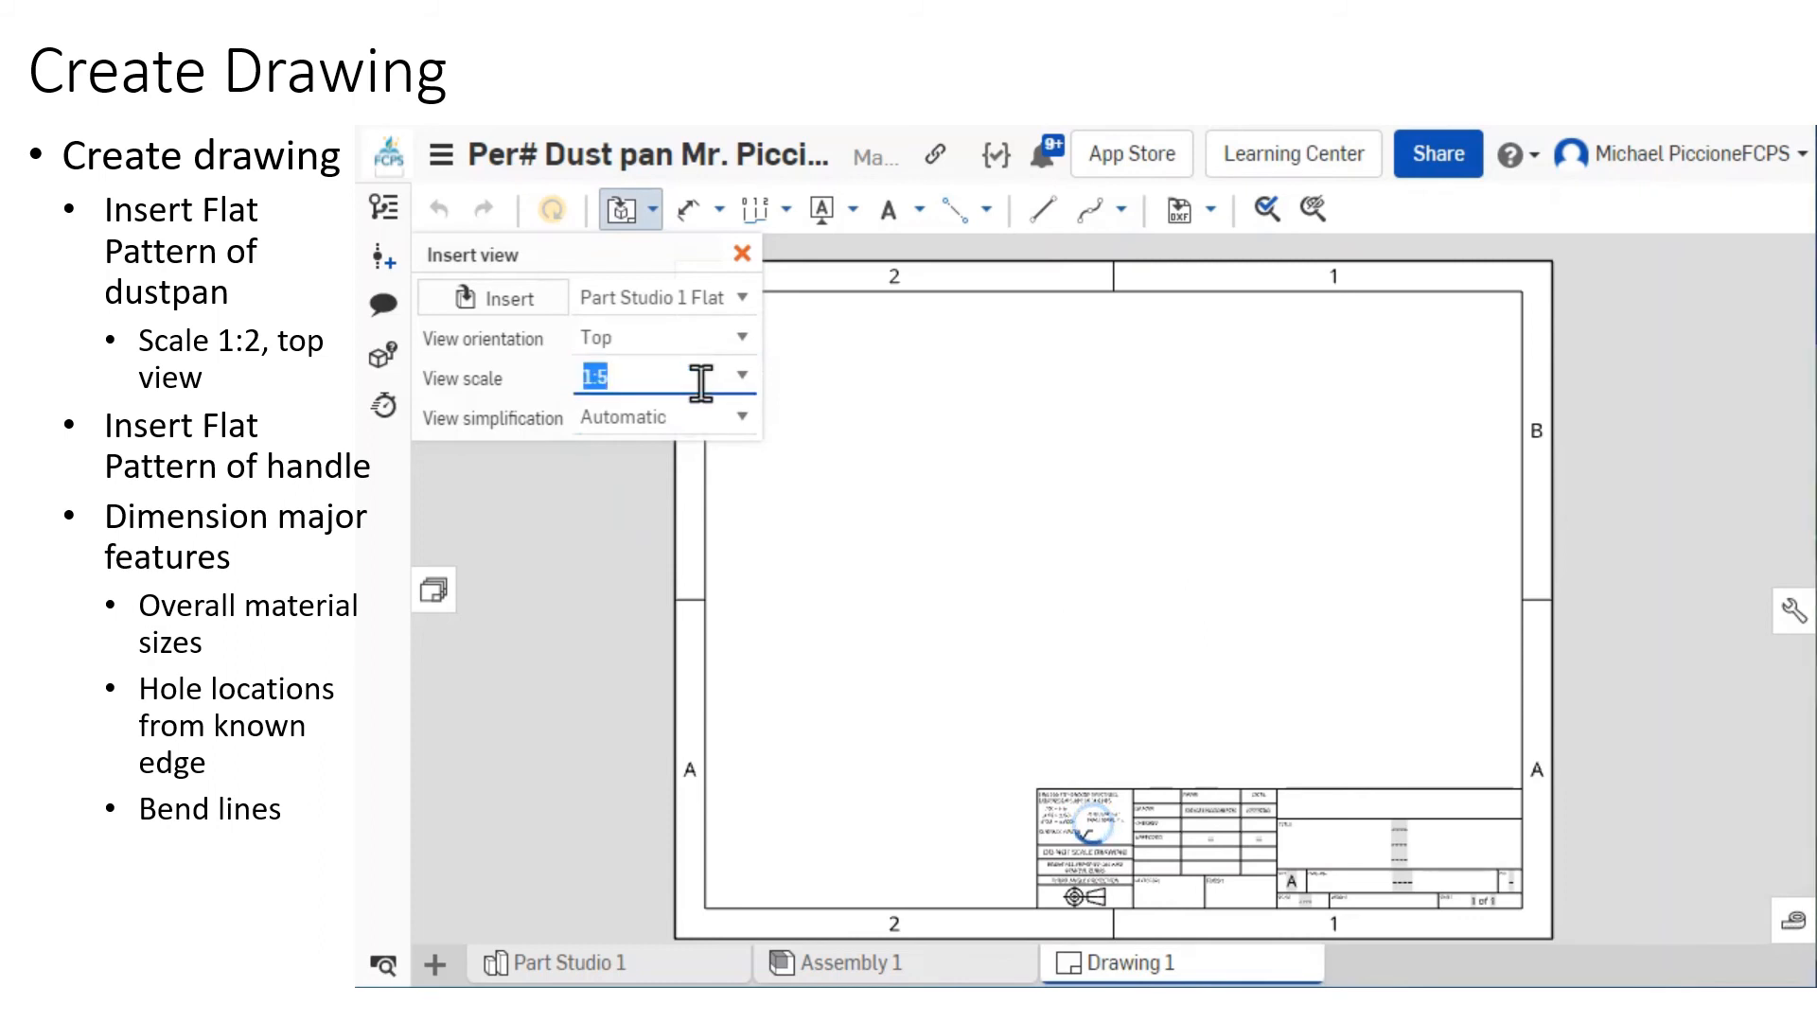
{"action": "left_click", "coordinate": [744, 376]}
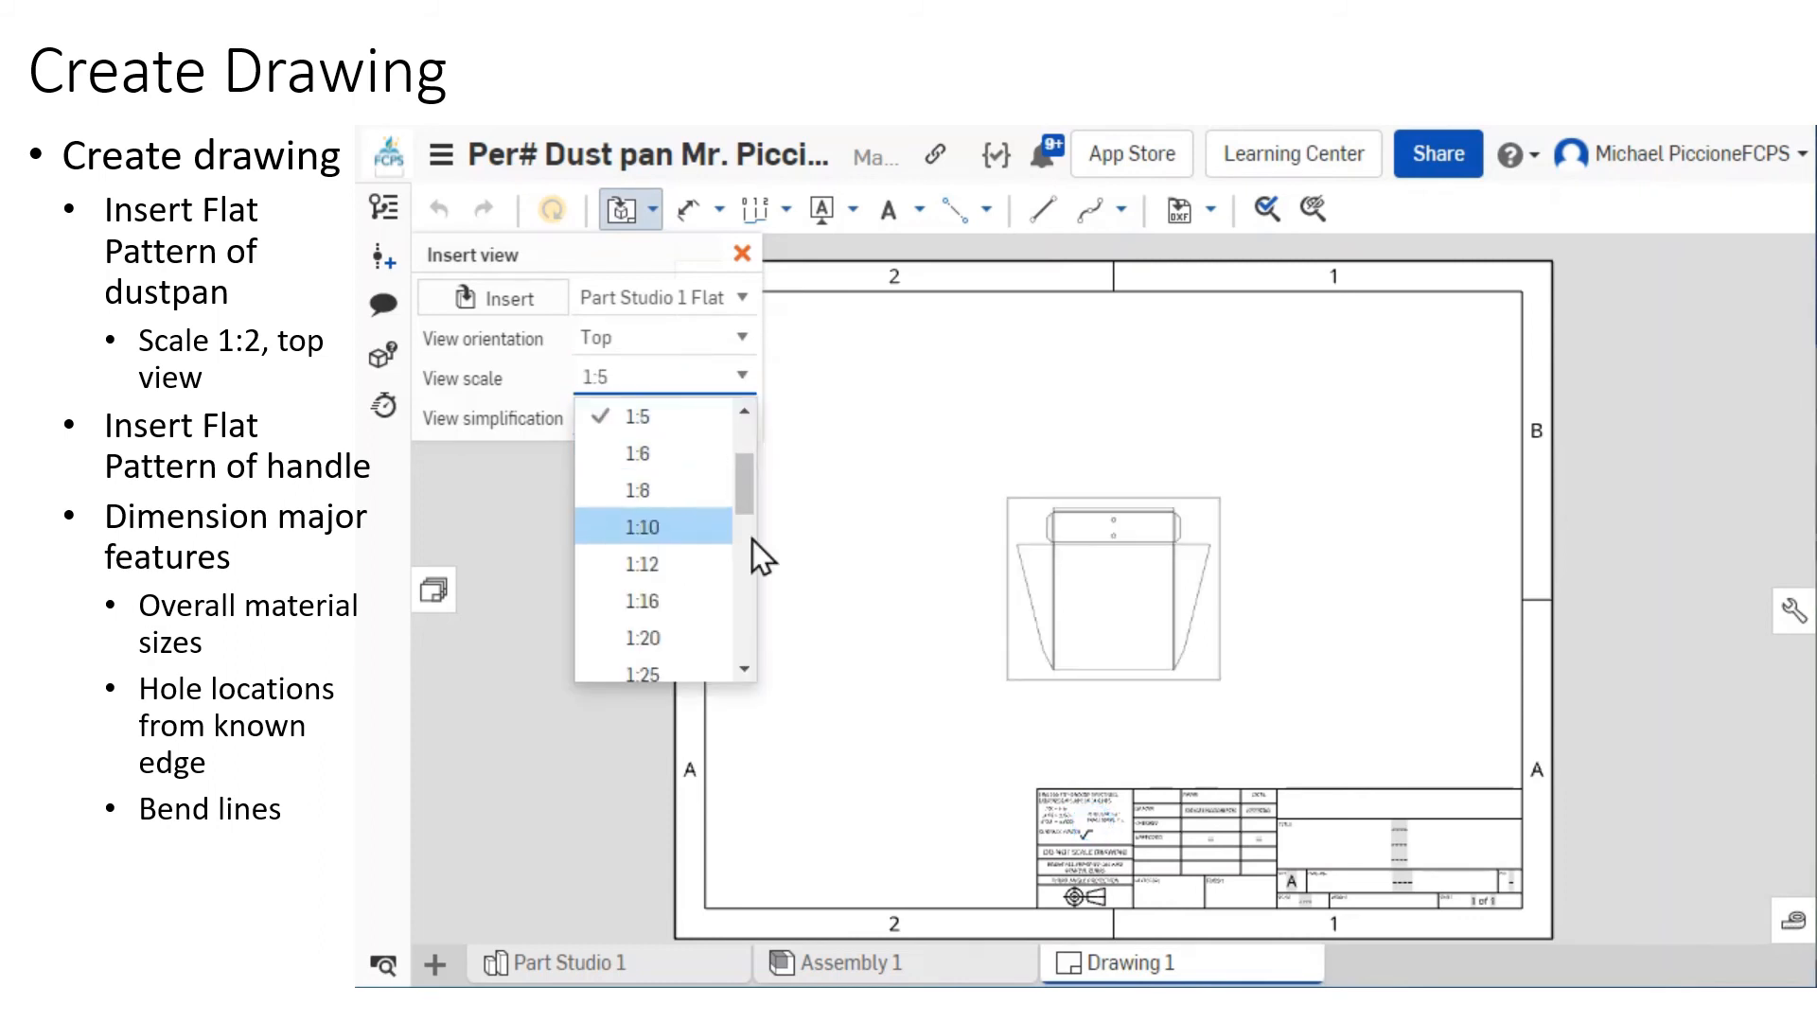
{"action": "scroll", "coordinate": [719, 535], "scroll_direction": "up", "scroll_amount": 2}
{"action": "left_click", "coordinate": [670, 464]}
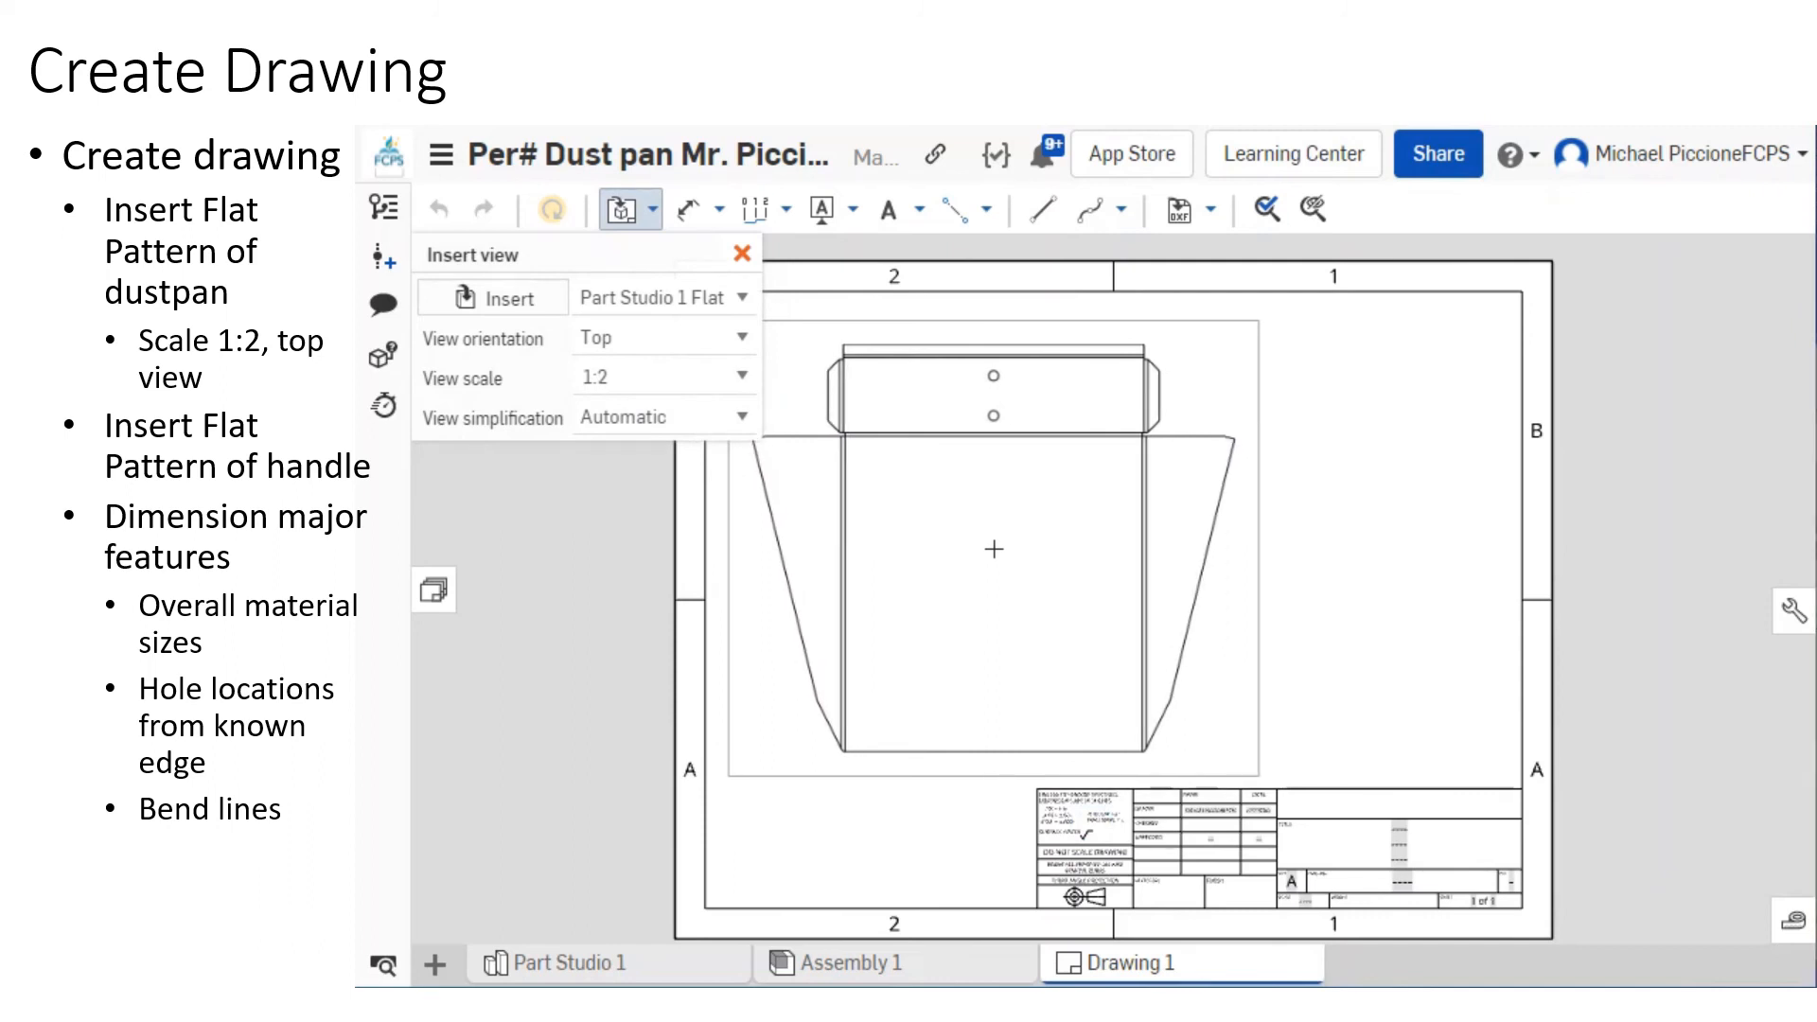
{"action": "left_click", "coordinate": [994, 549]}
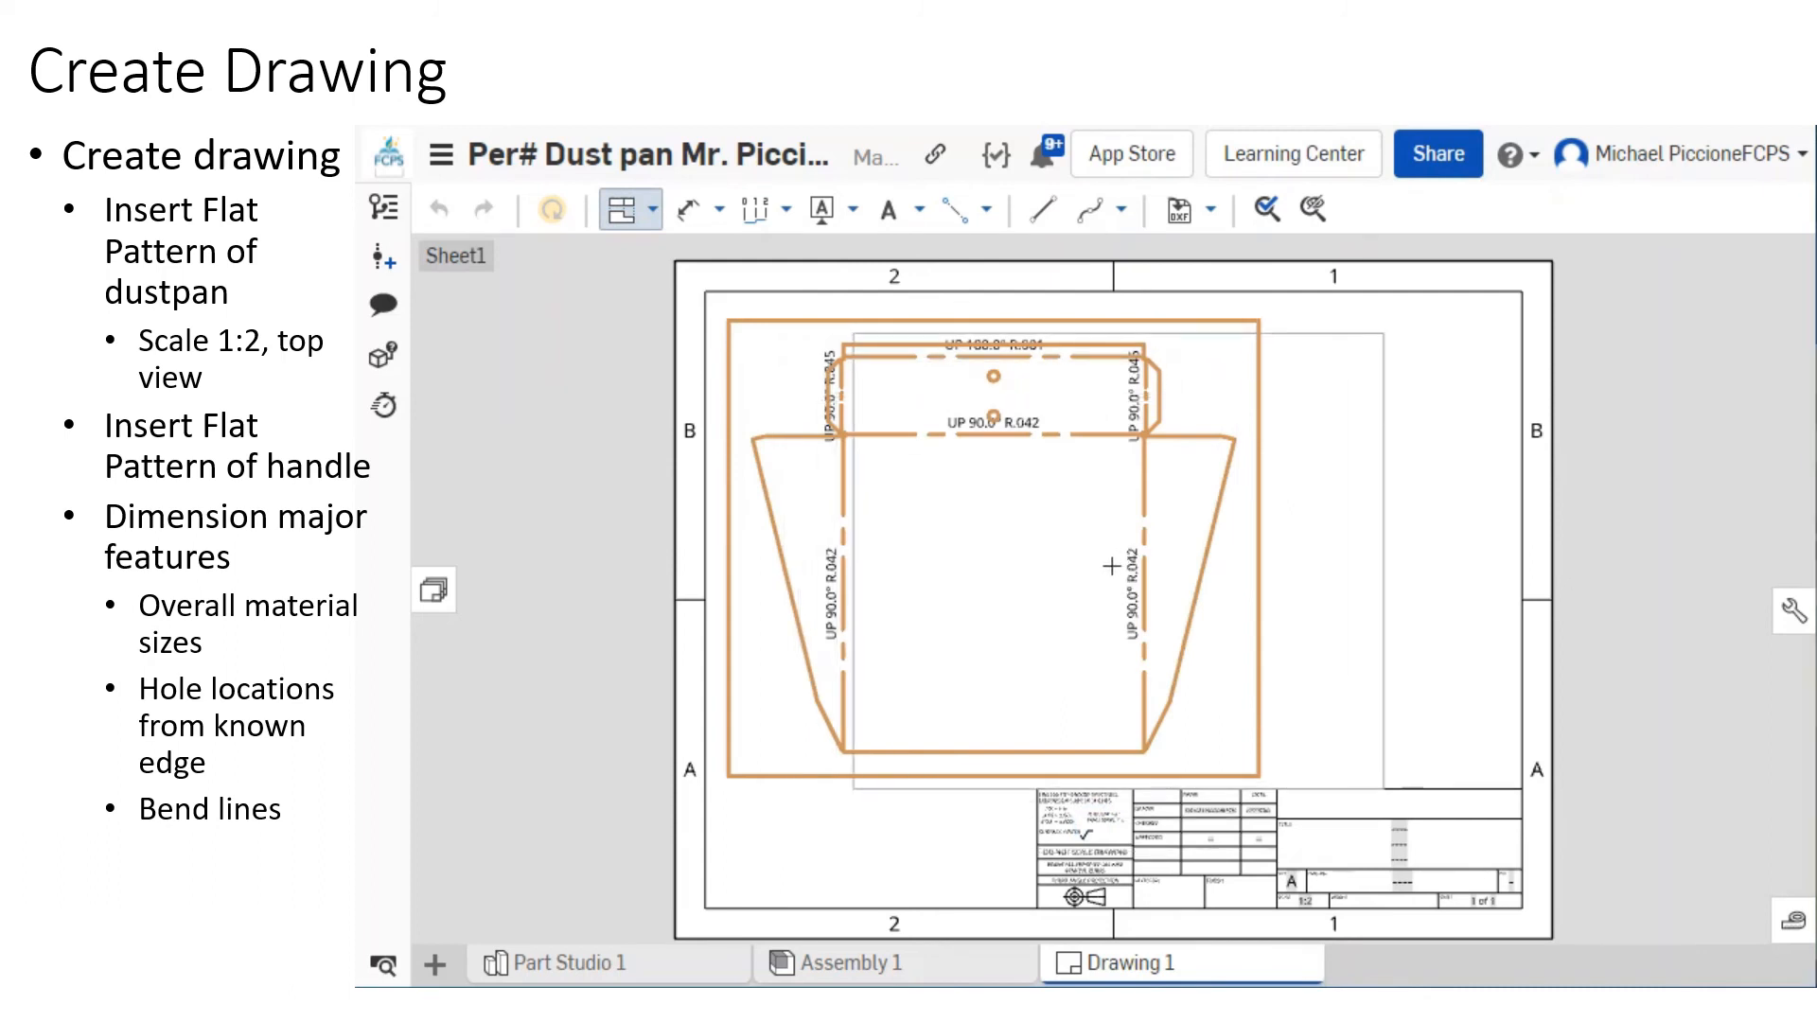
{"action": "left_click", "coordinate": [982, 513]}
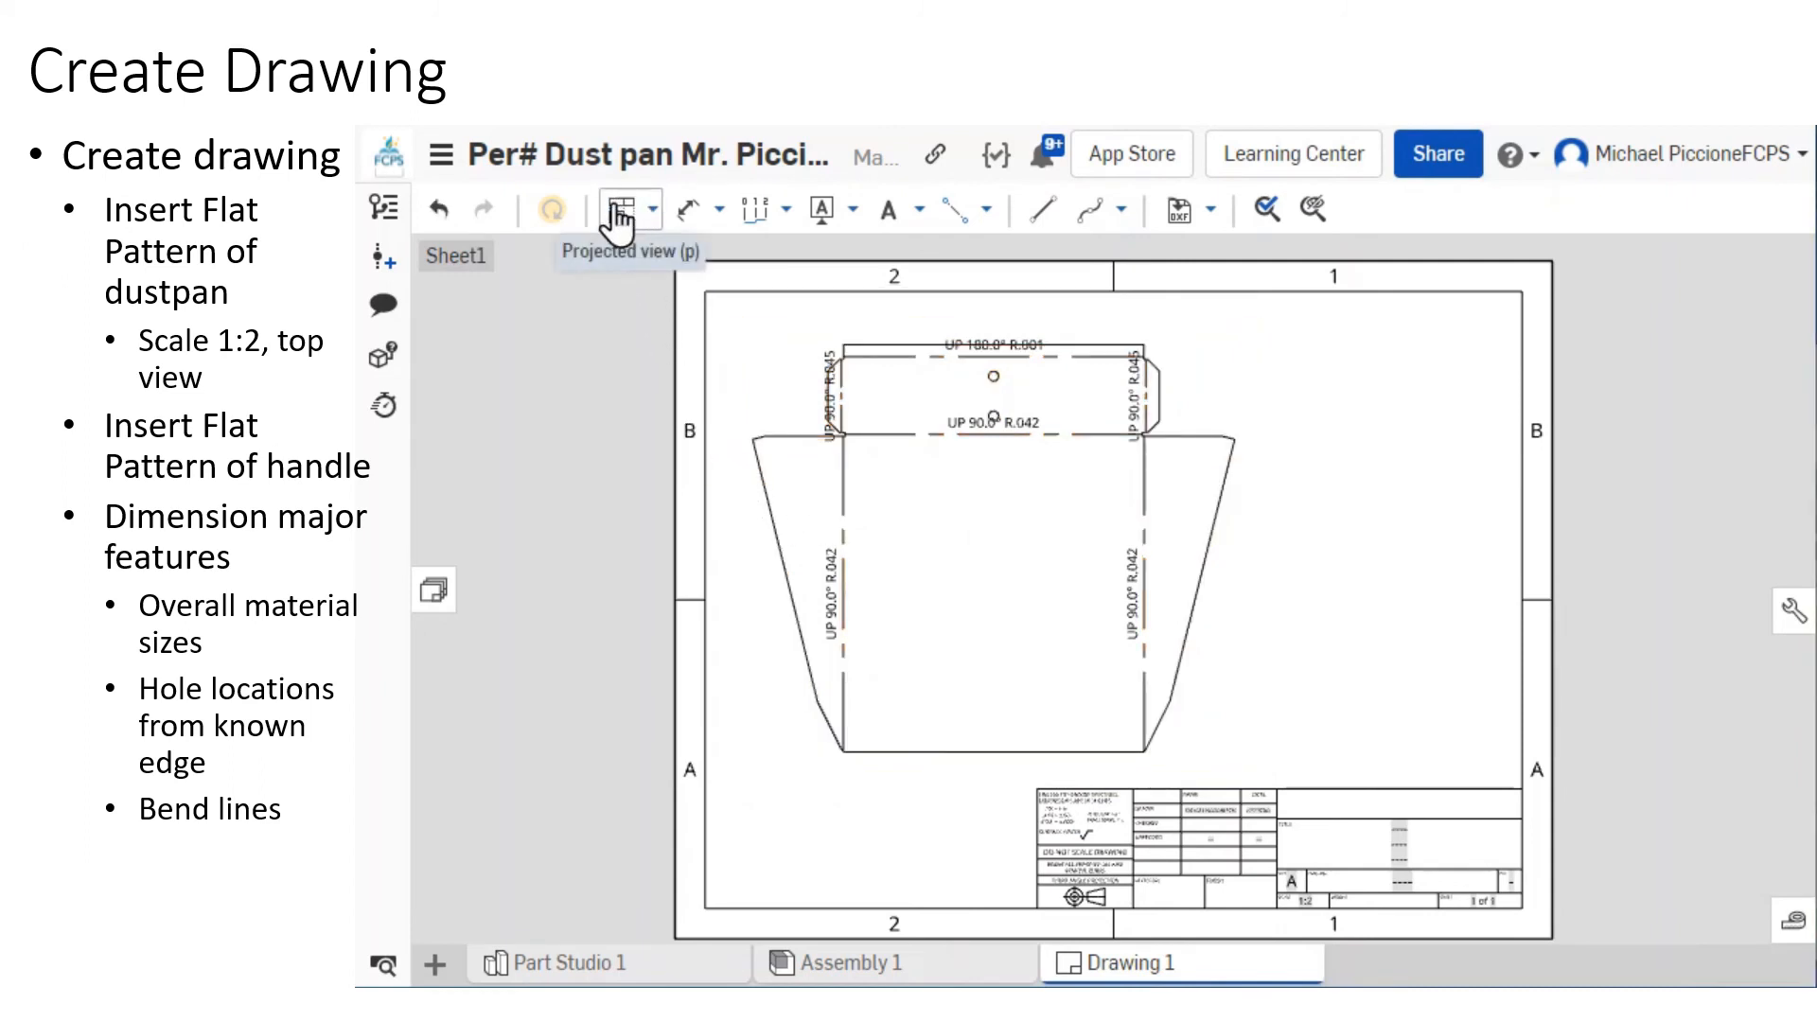
Insert the flat pattern of Part 2 in Top orientation at 1:2 scale, placed to the right of the dustpan view.
{"action": "left_click", "coordinate": [652, 210]}
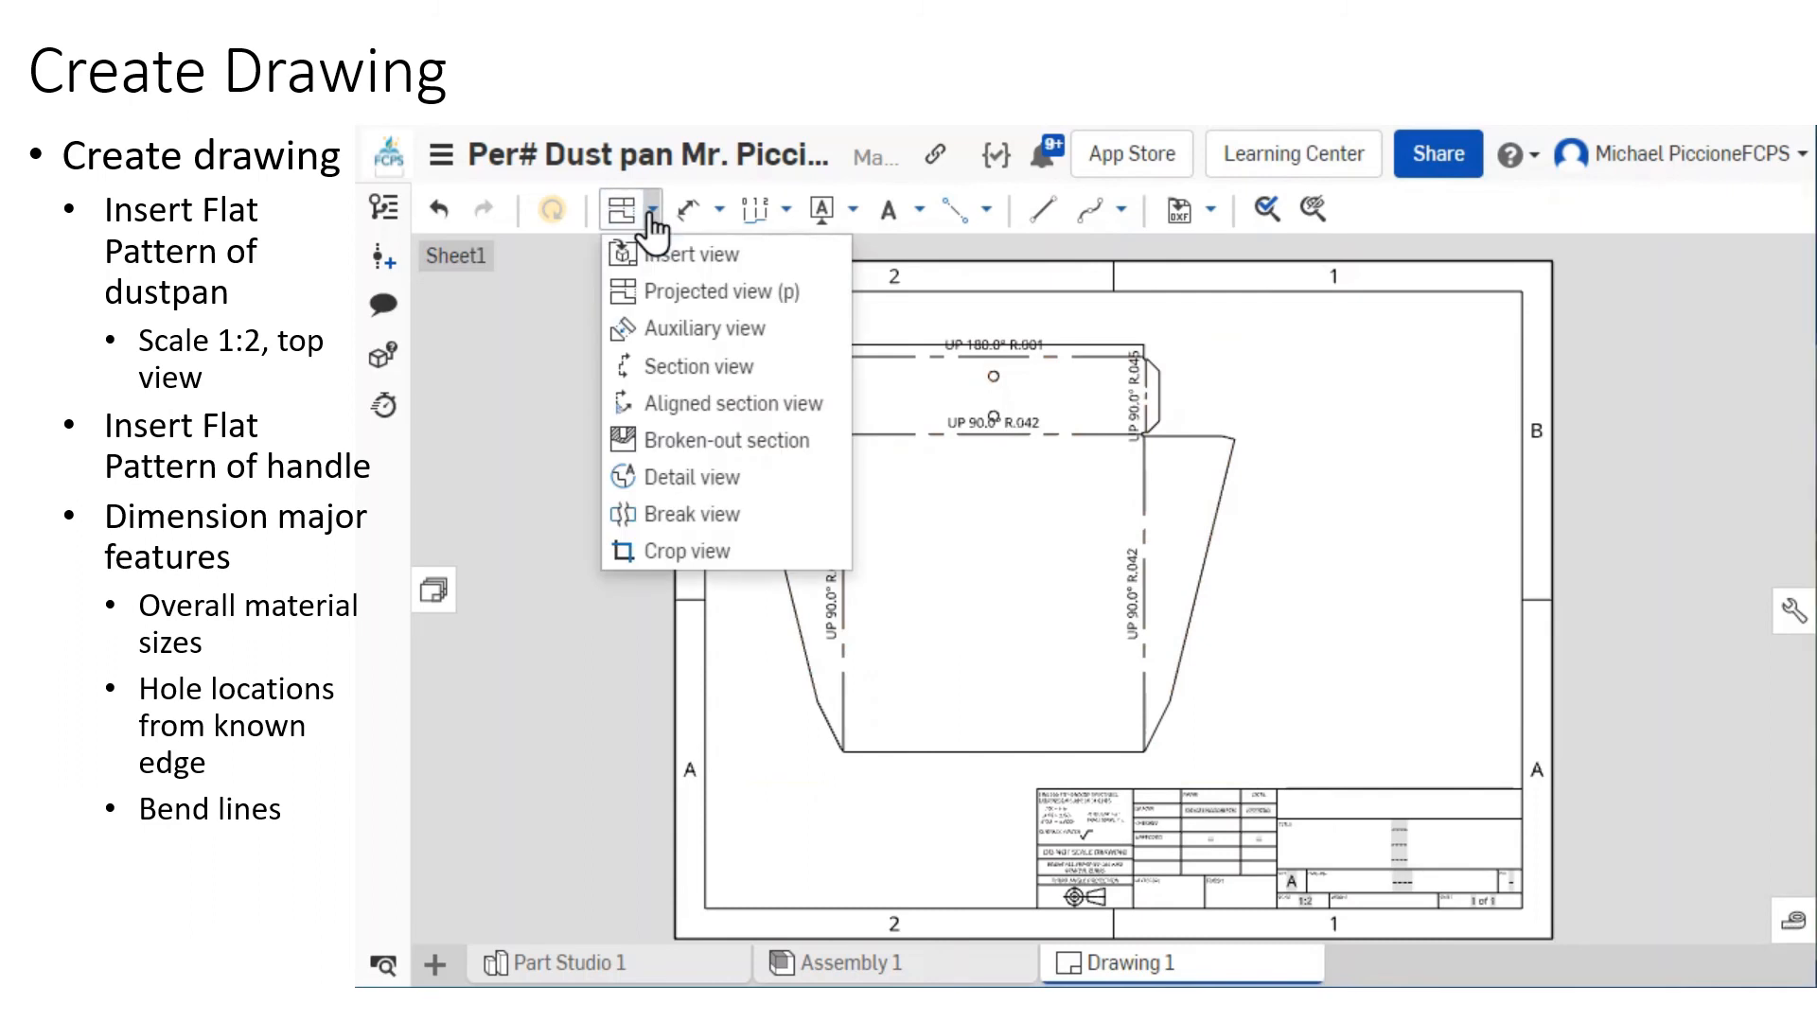
{"action": "left_click", "coordinate": [663, 269]}
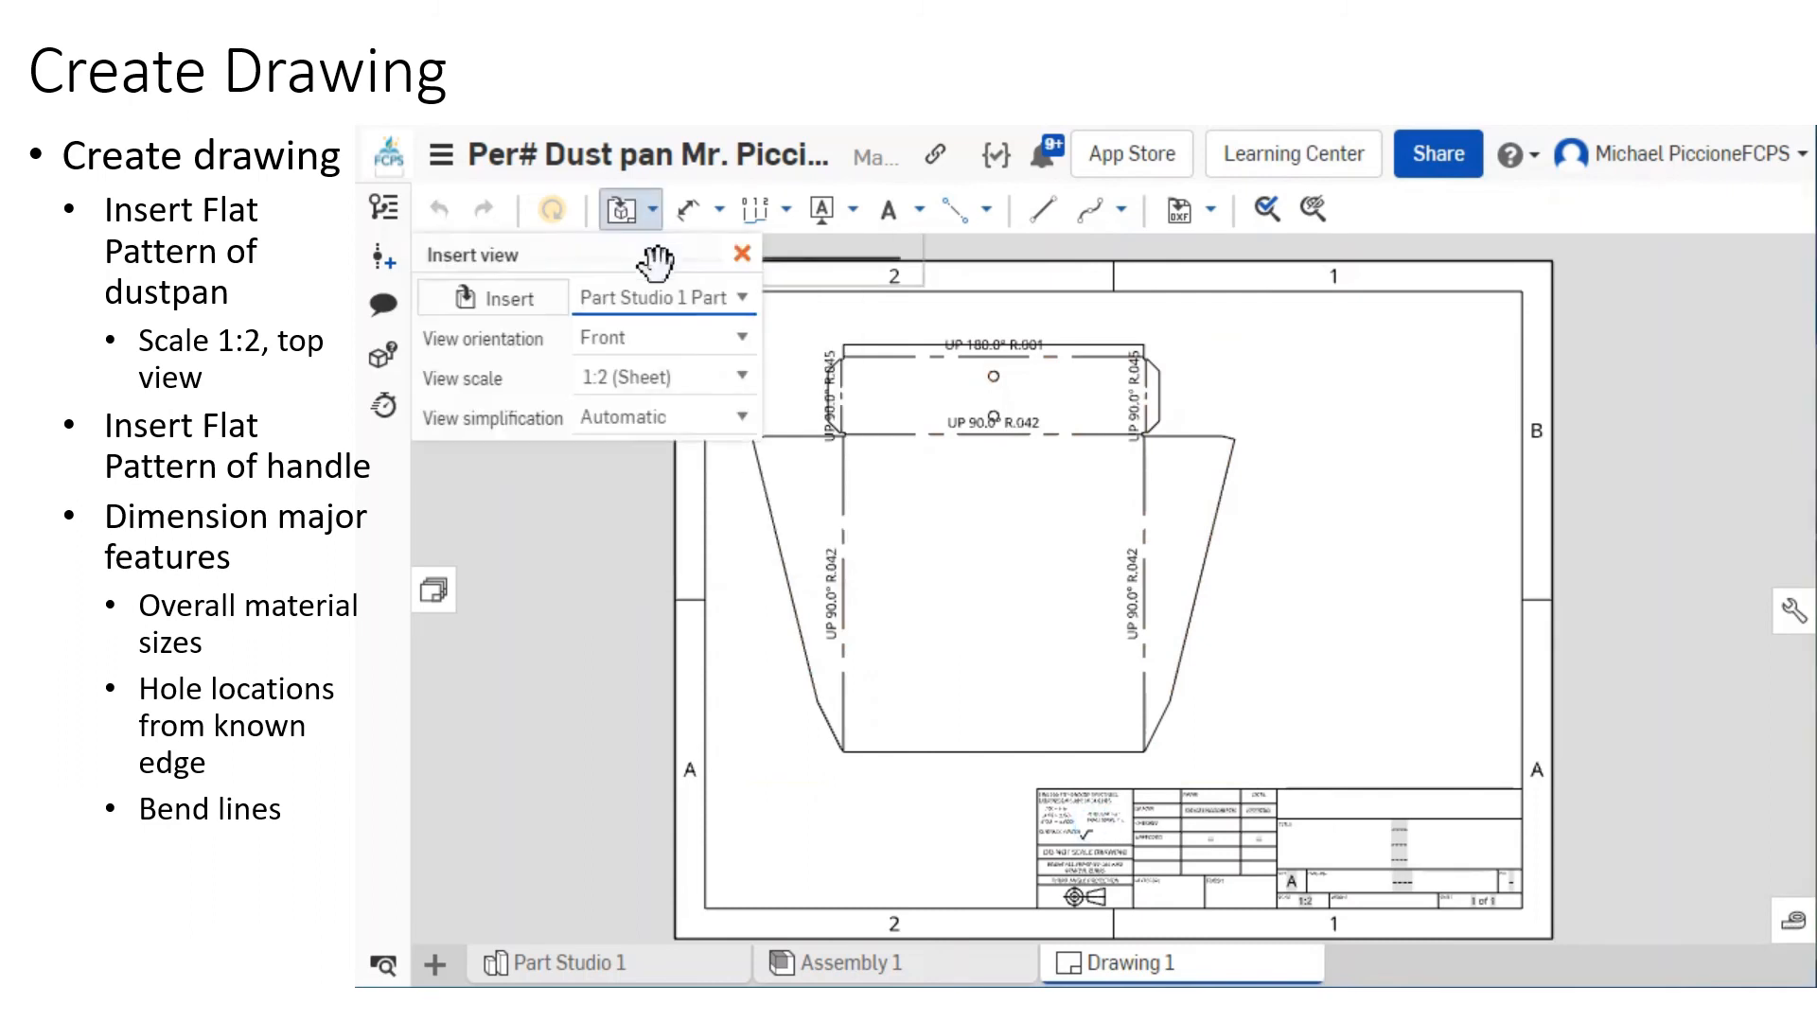
{"action": "left_click", "coordinate": [614, 301]}
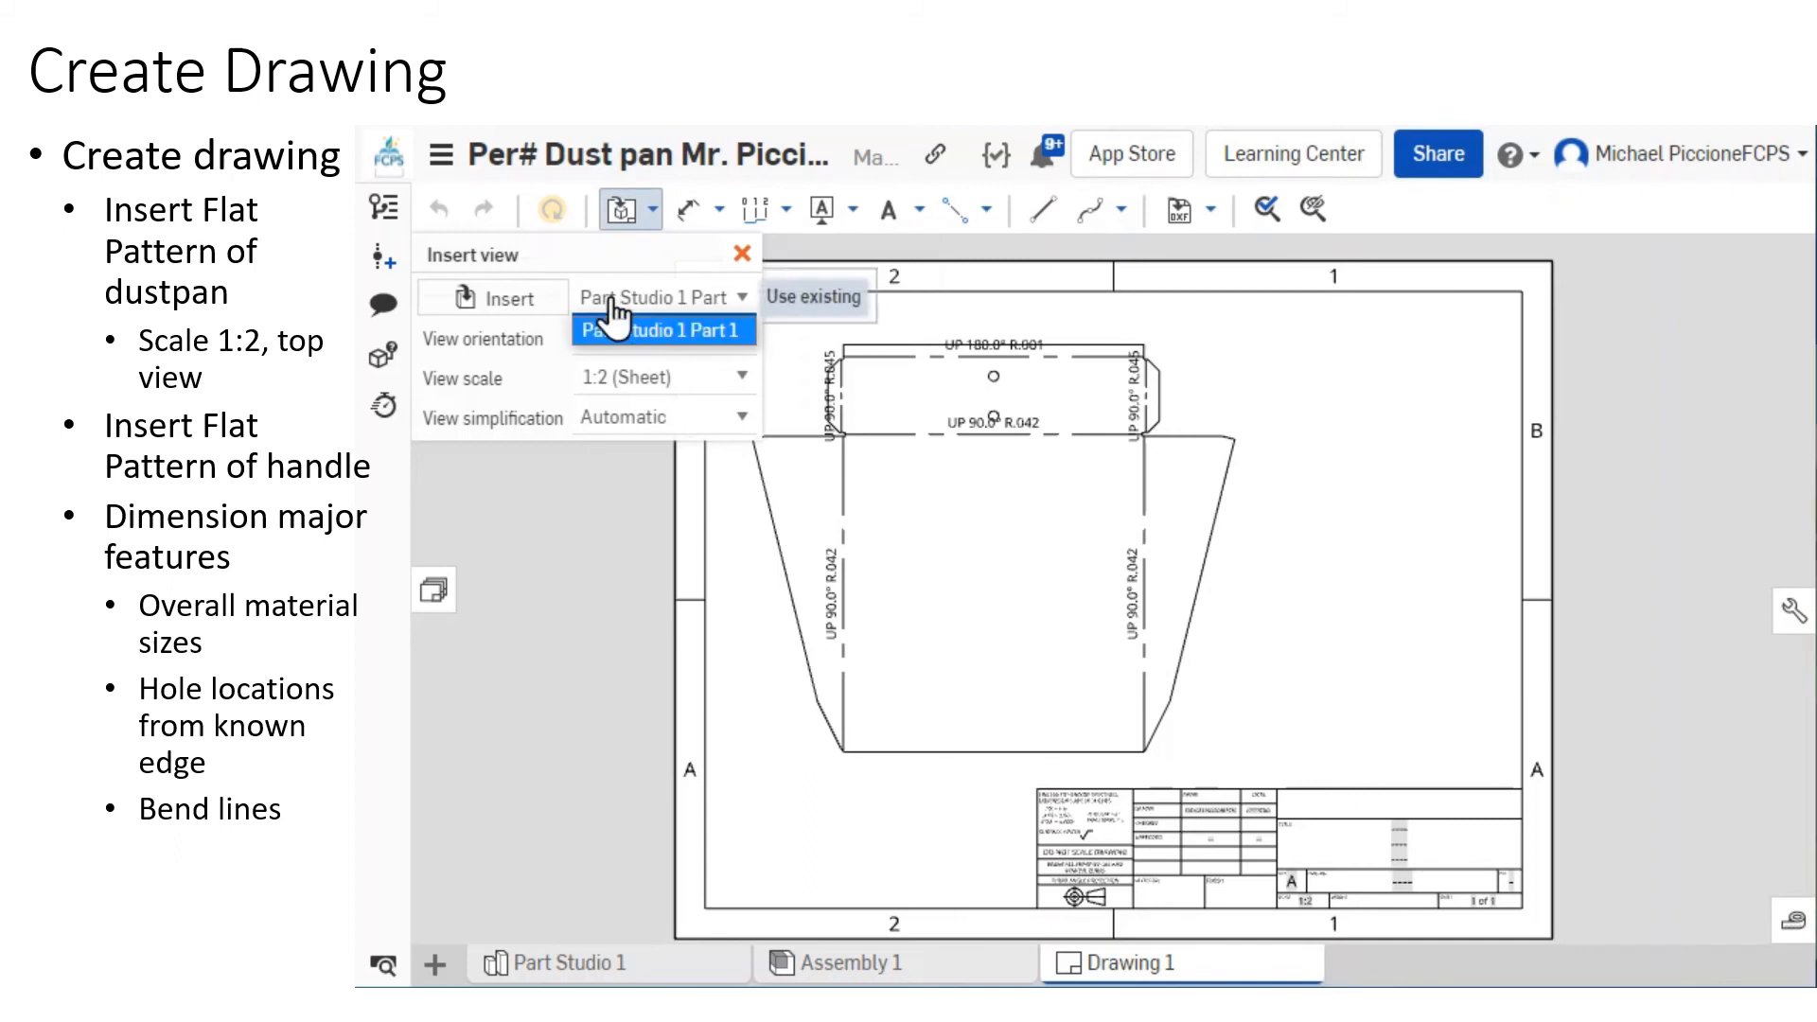
{"action": "left_click", "coordinate": [554, 298]}
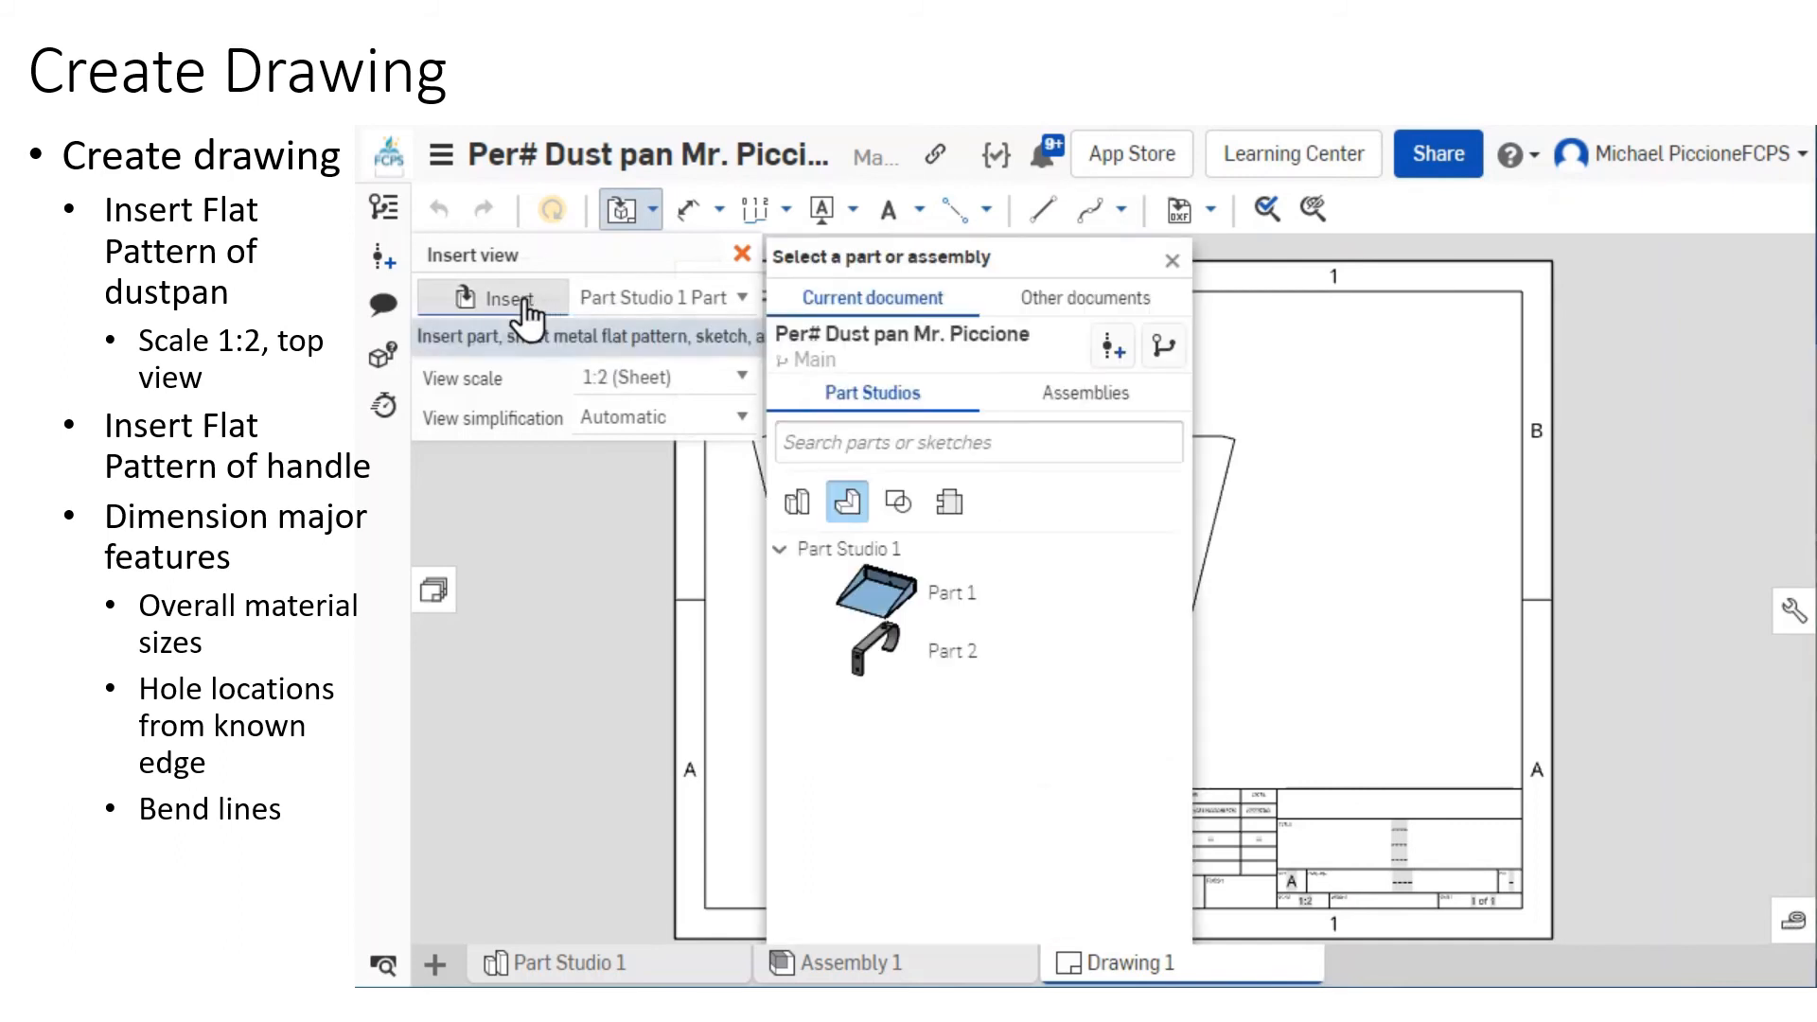
{"action": "left_click", "coordinate": [949, 504]}
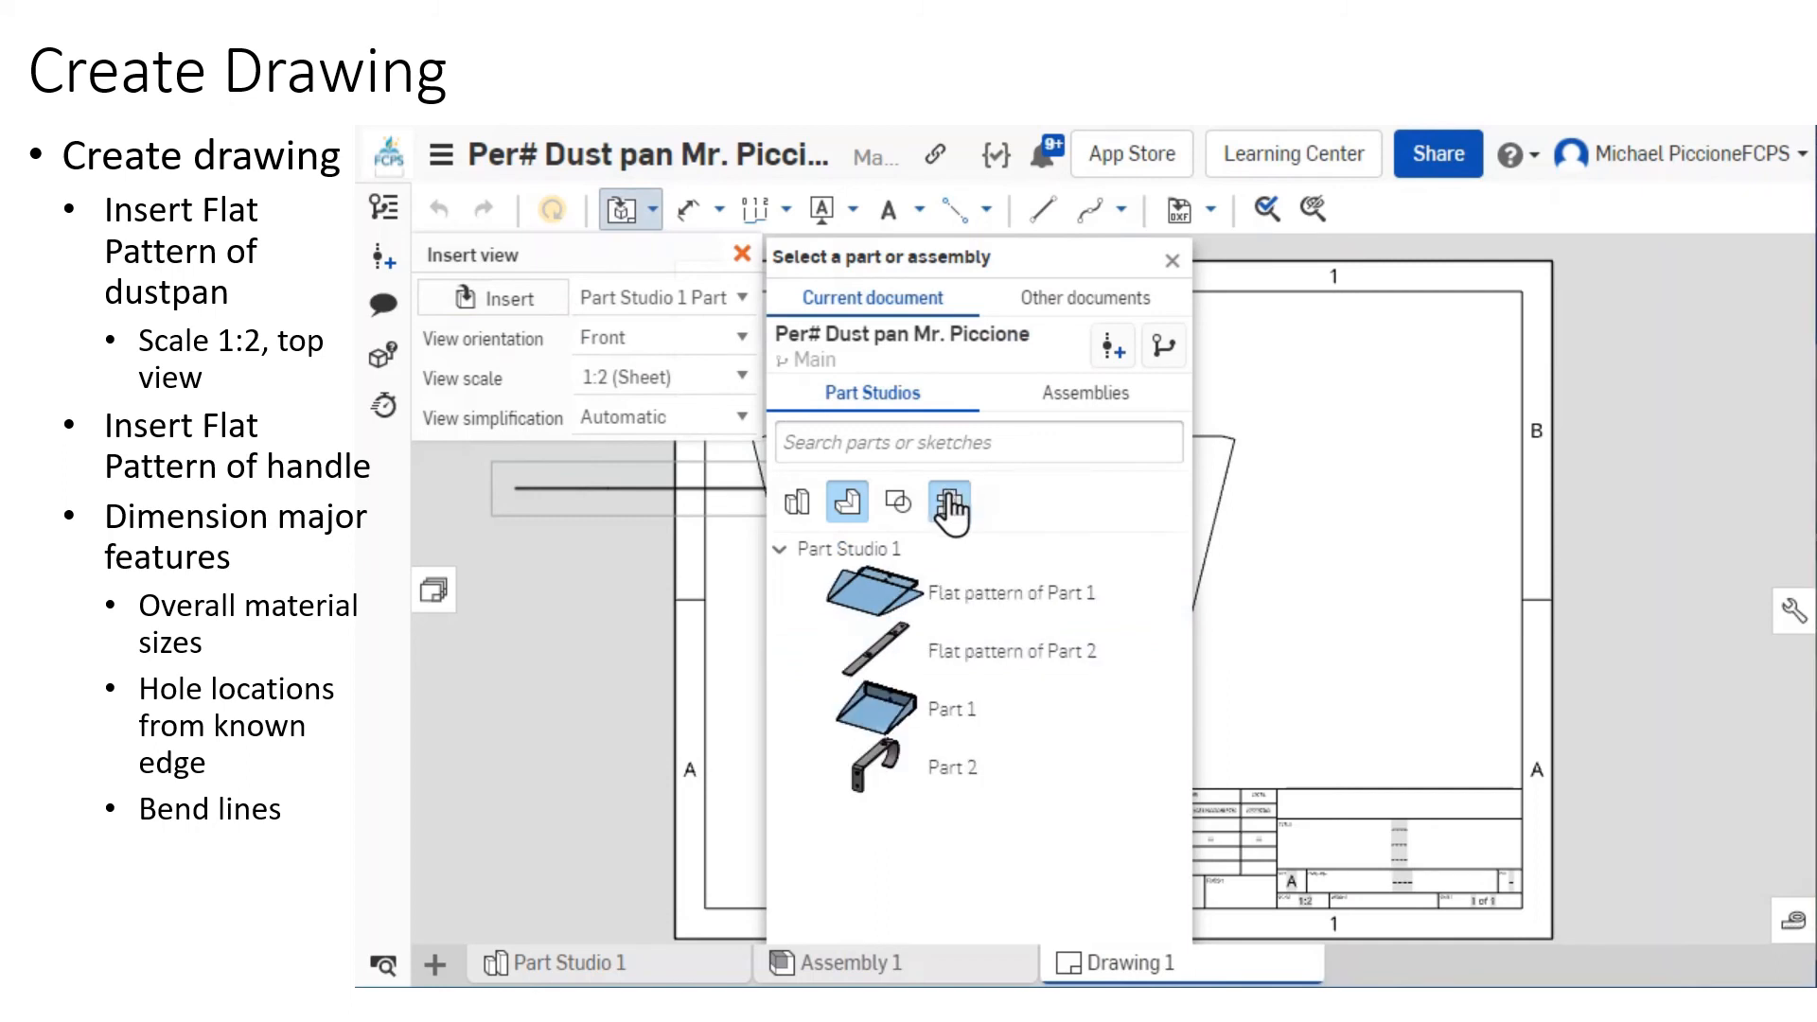
{"action": "left_click", "coordinate": [942, 651]}
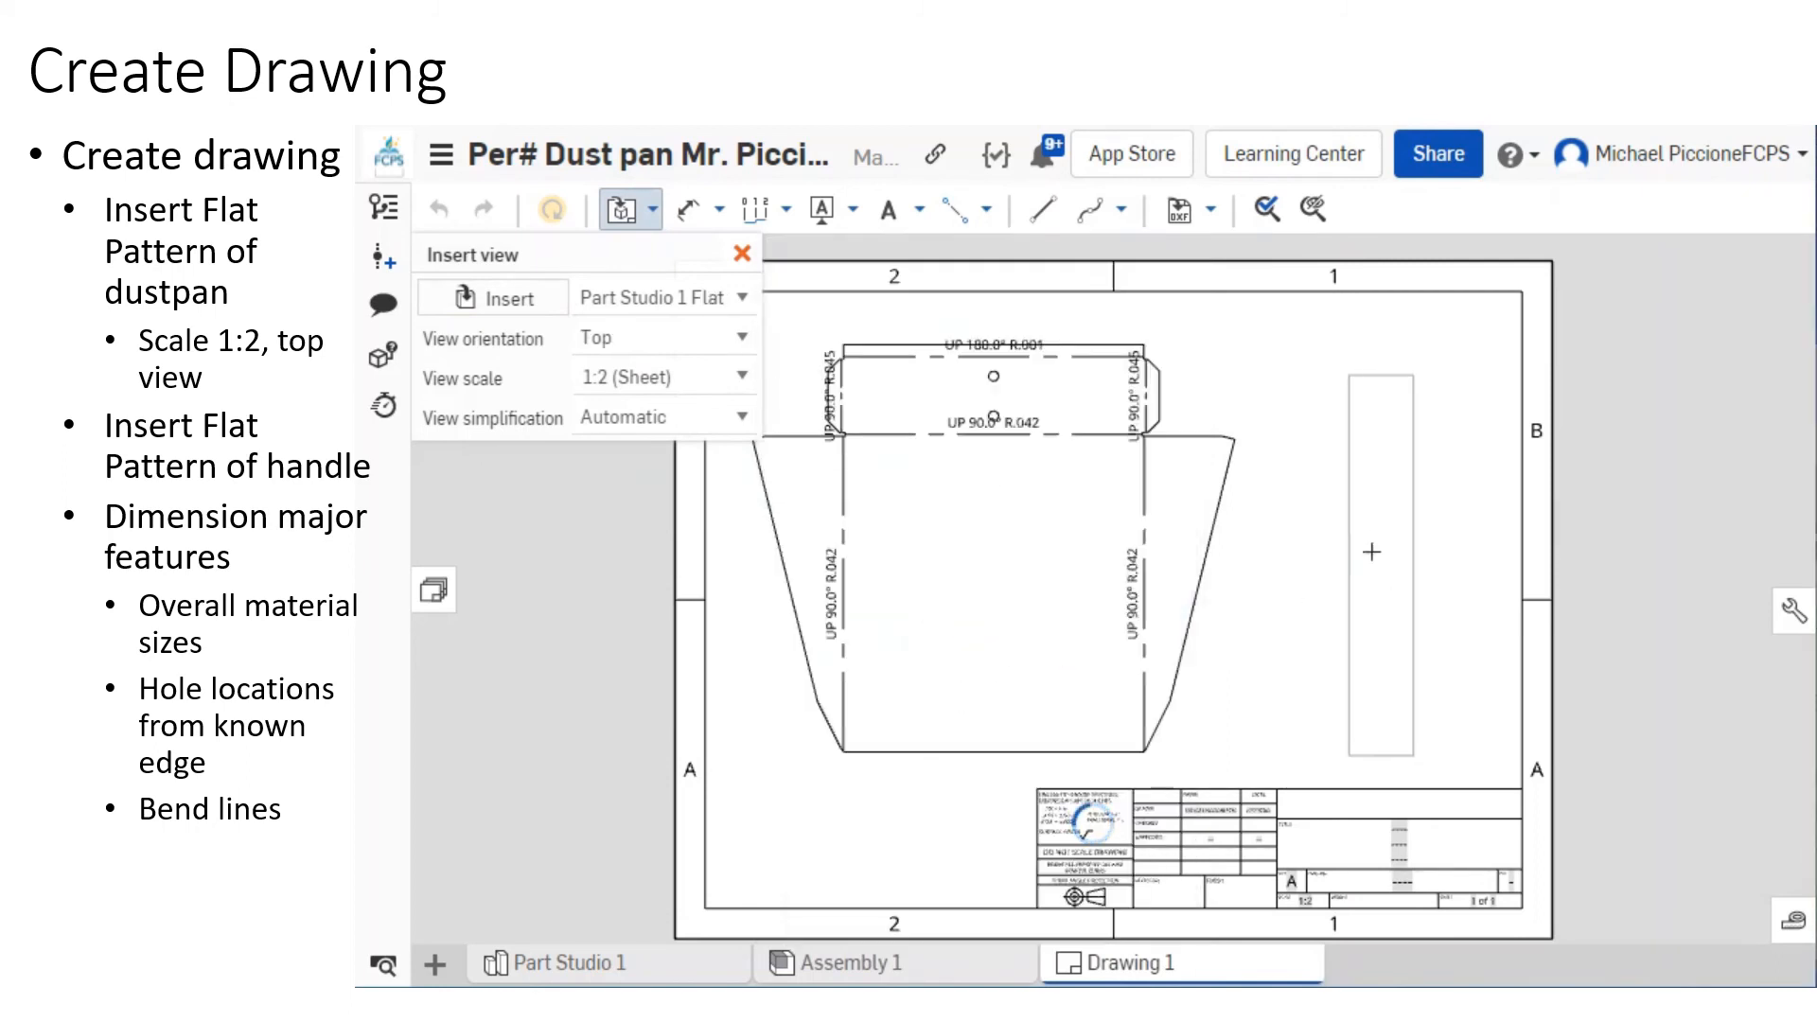
{"action": "left_click", "coordinate": [1372, 546]}
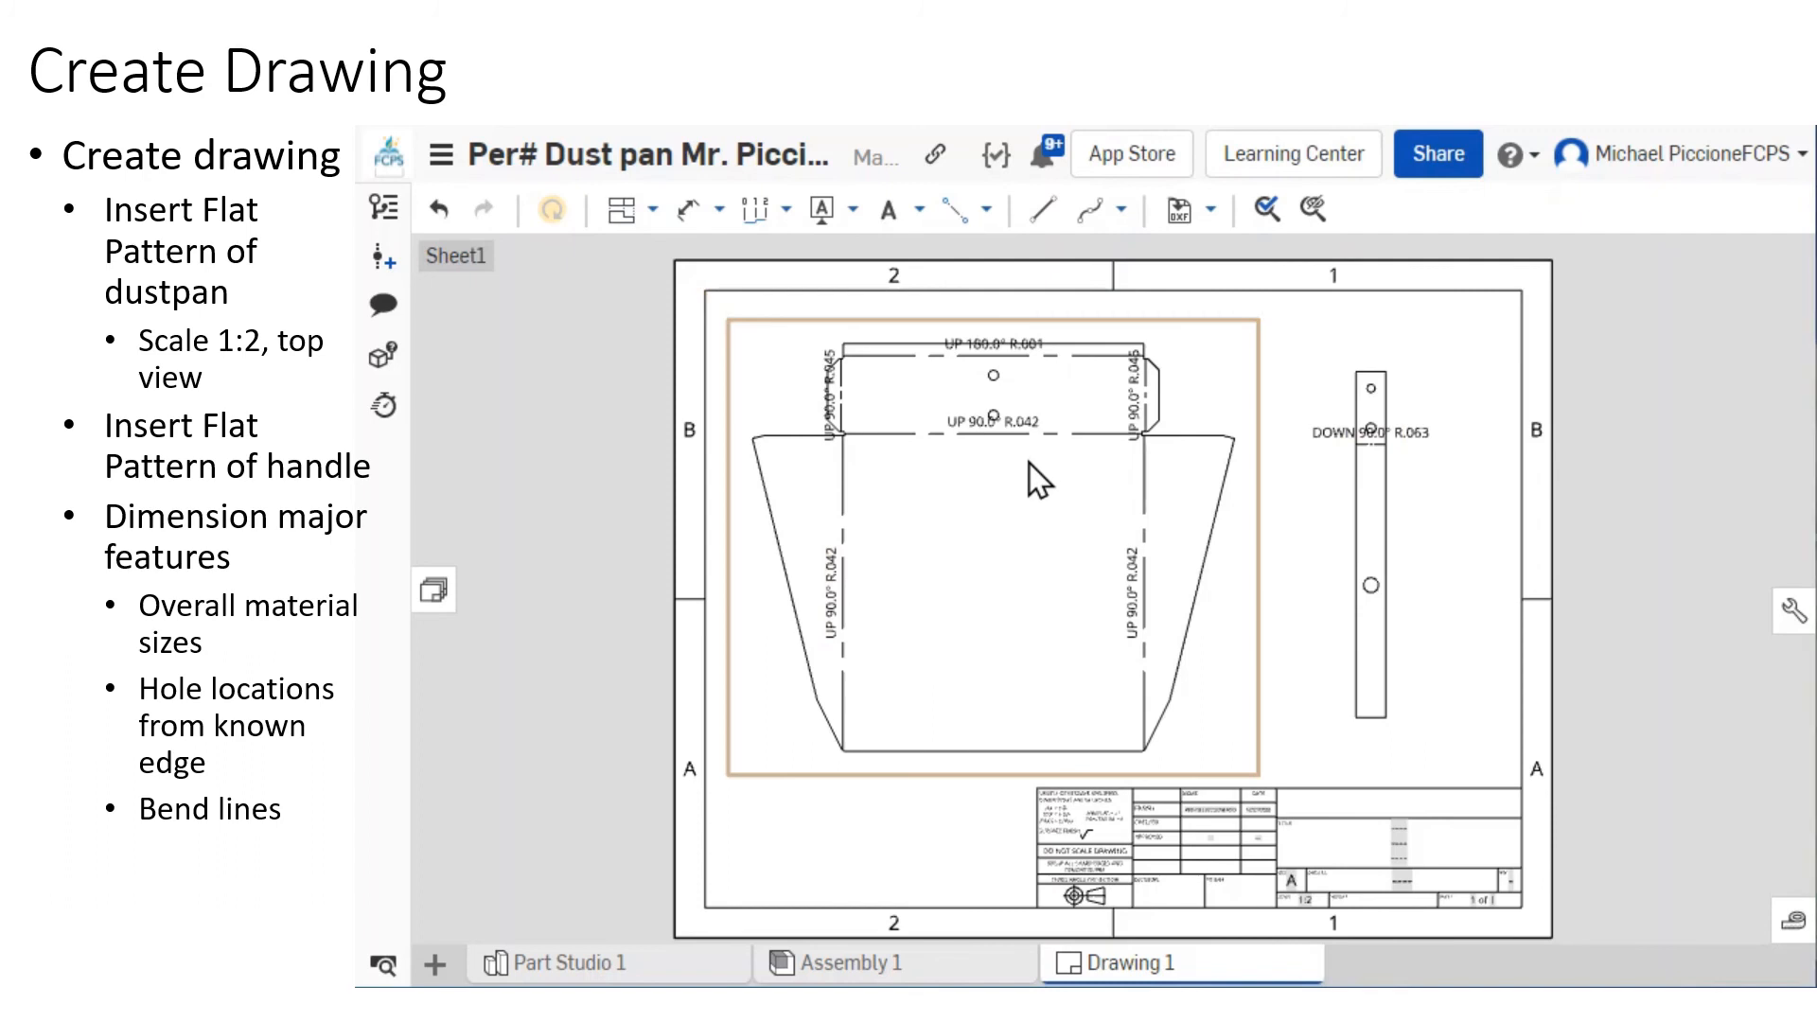
Dimension the overall width and overall height of the dustpan flat pattern.
{"action": "scroll", "coordinate": [954, 502], "scroll_direction": "up", "scroll_amount": 3}
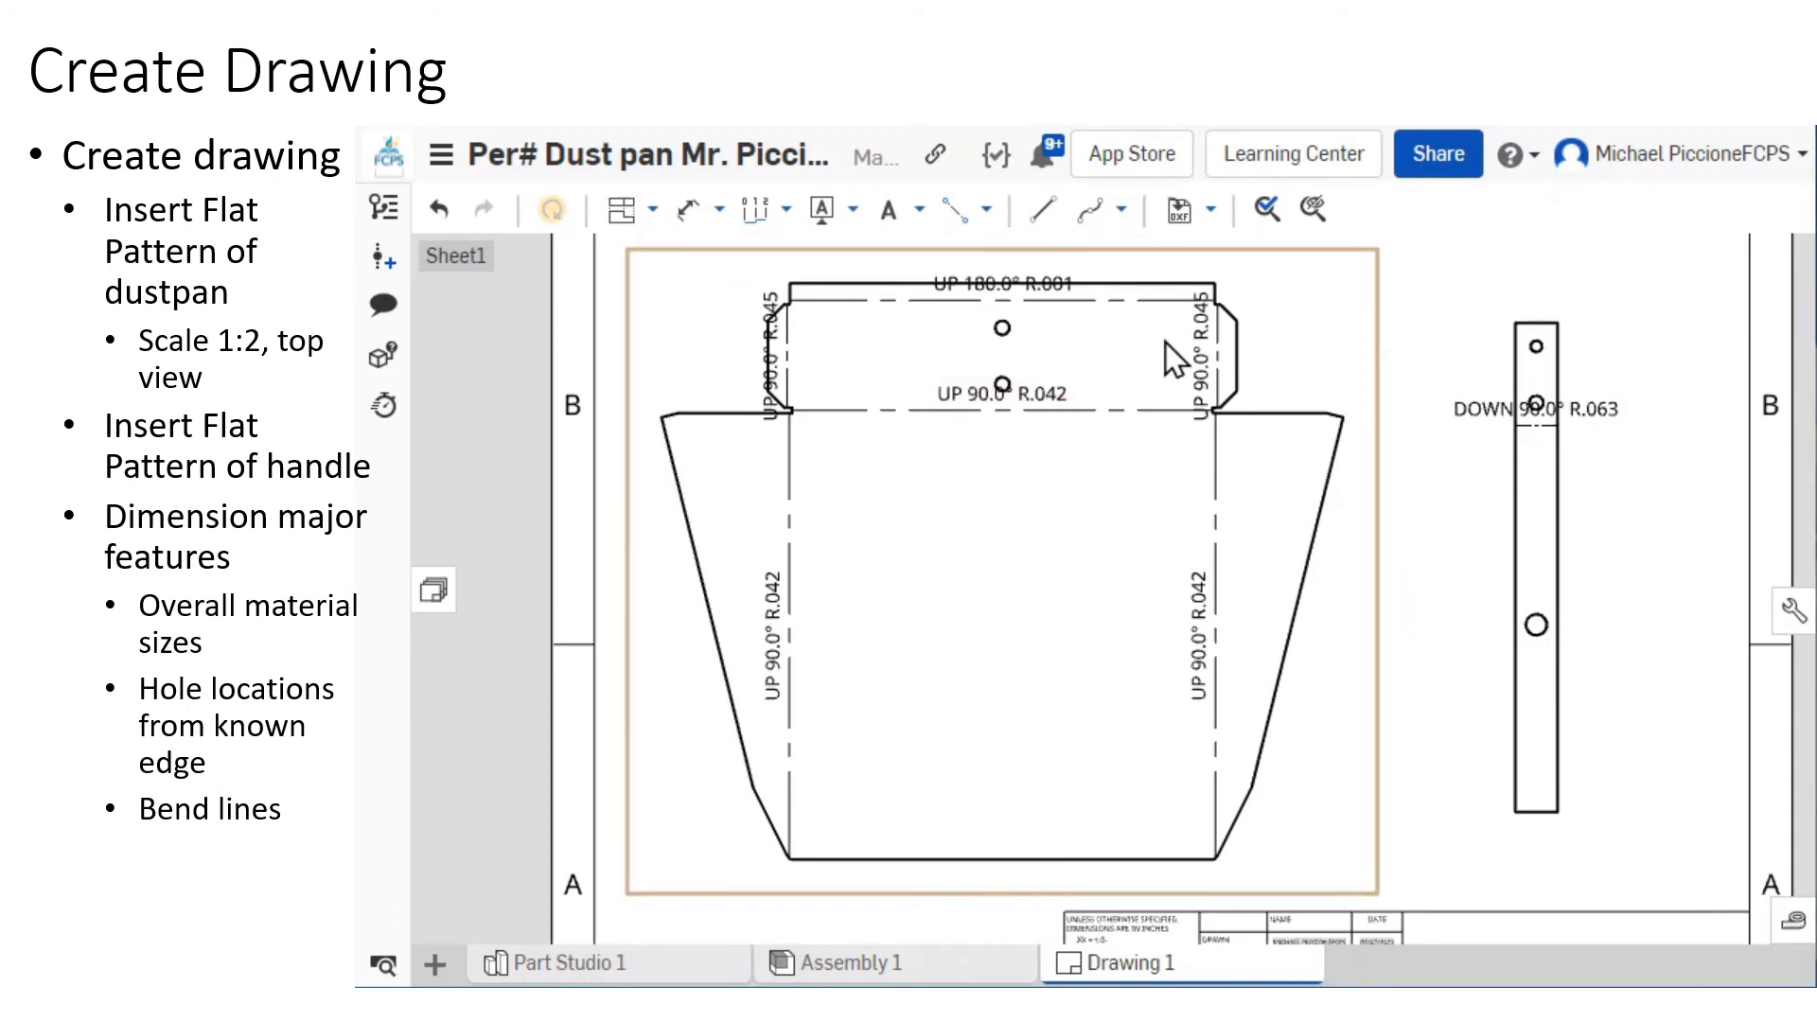
{"action": "left_click", "coordinate": [686, 228]}
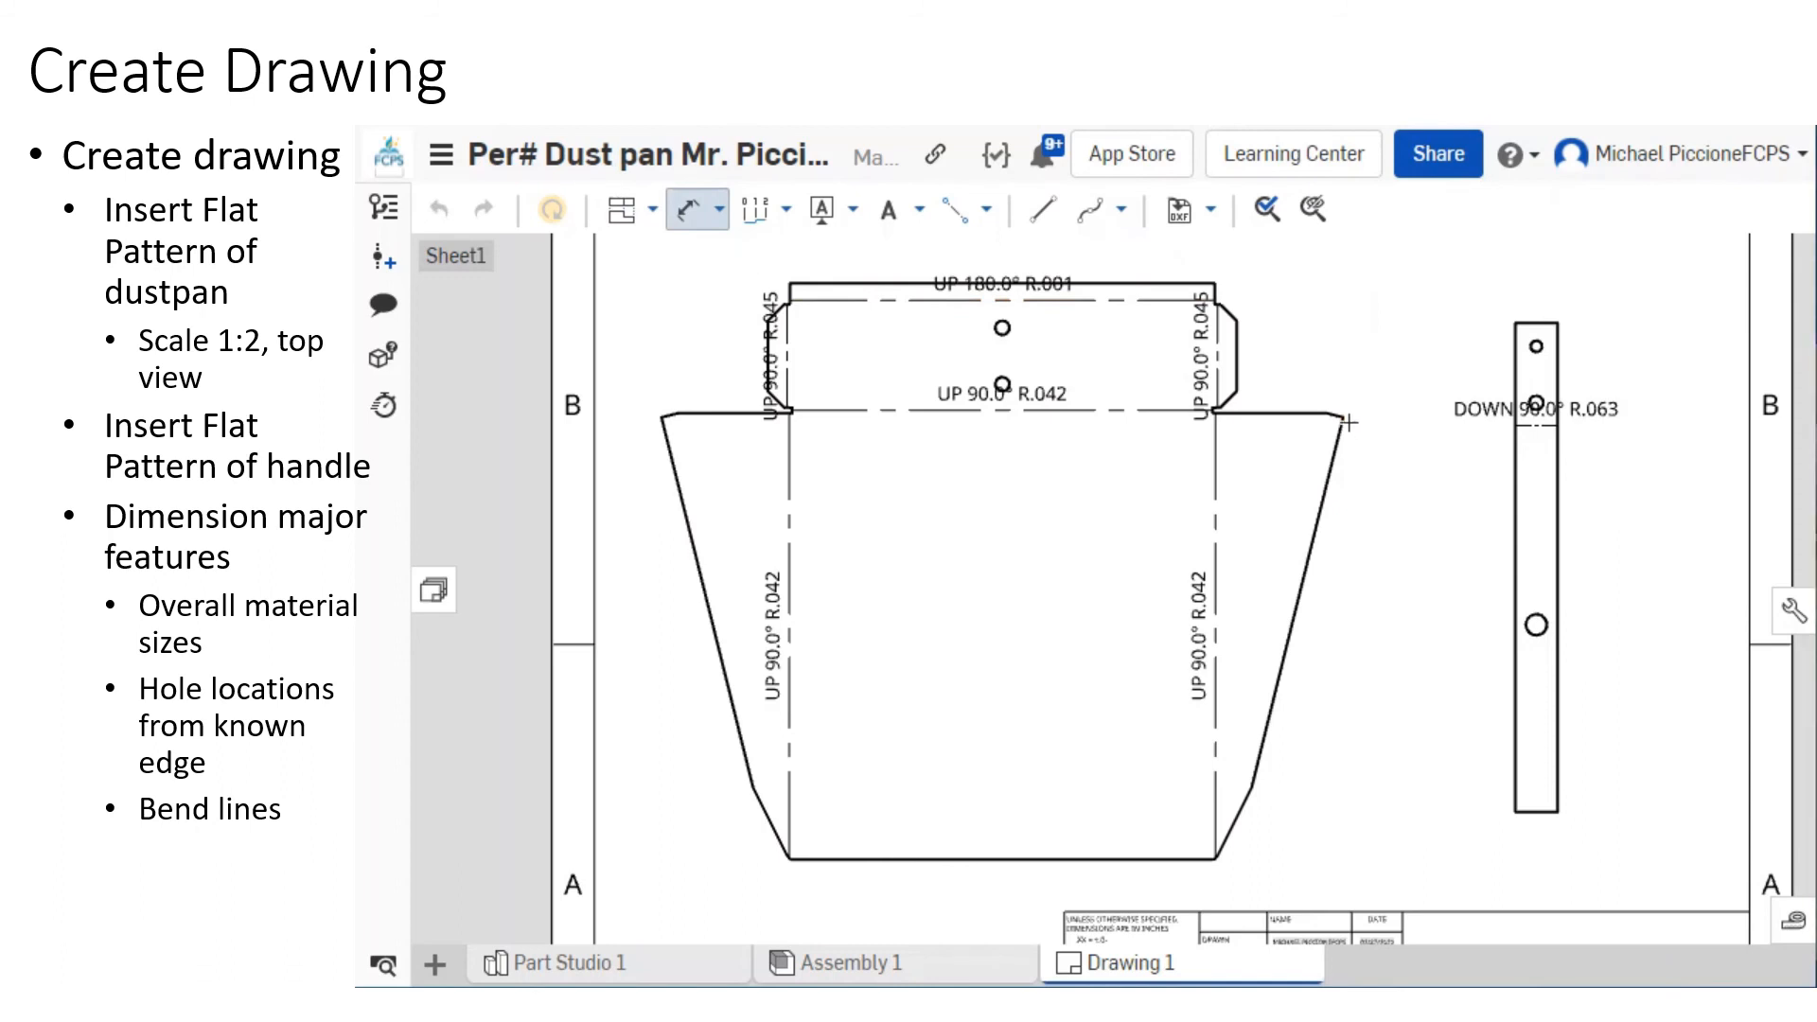
{"action": "left_click", "coordinate": [661, 417]}
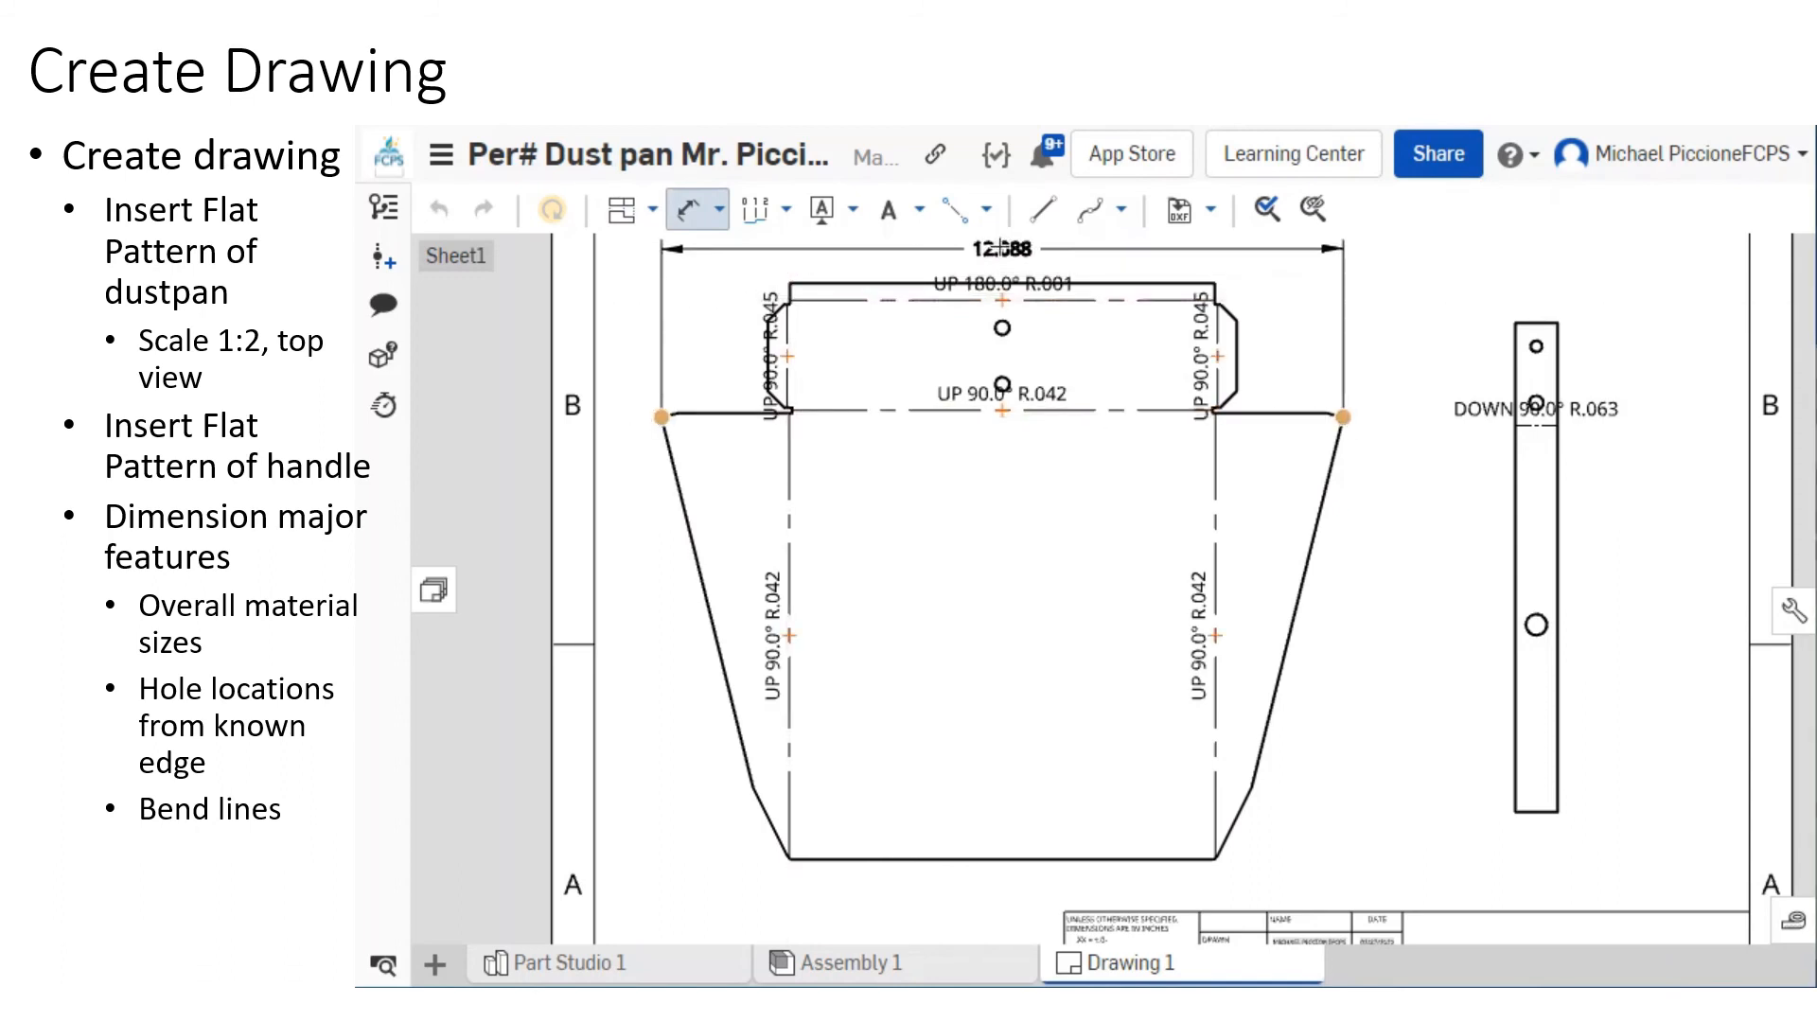
{"action": "left_click", "coordinate": [1000, 245]}
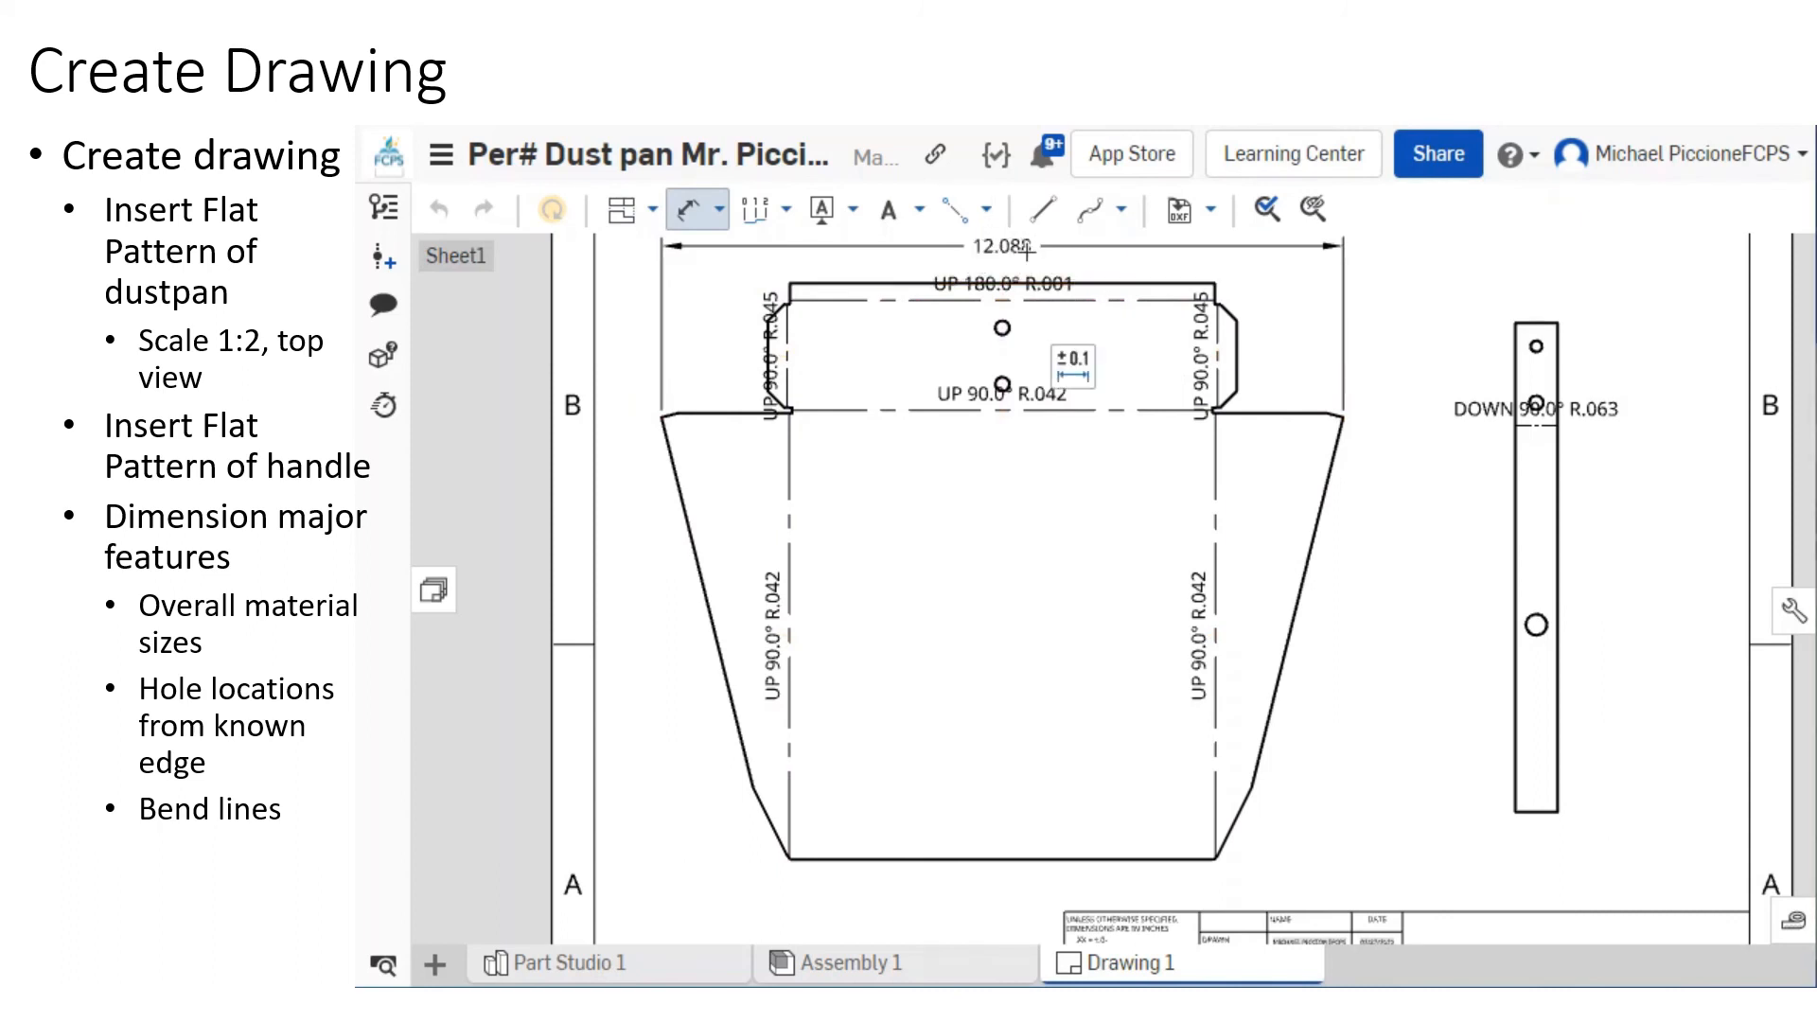
{"action": "left_click", "coordinate": [1213, 283]}
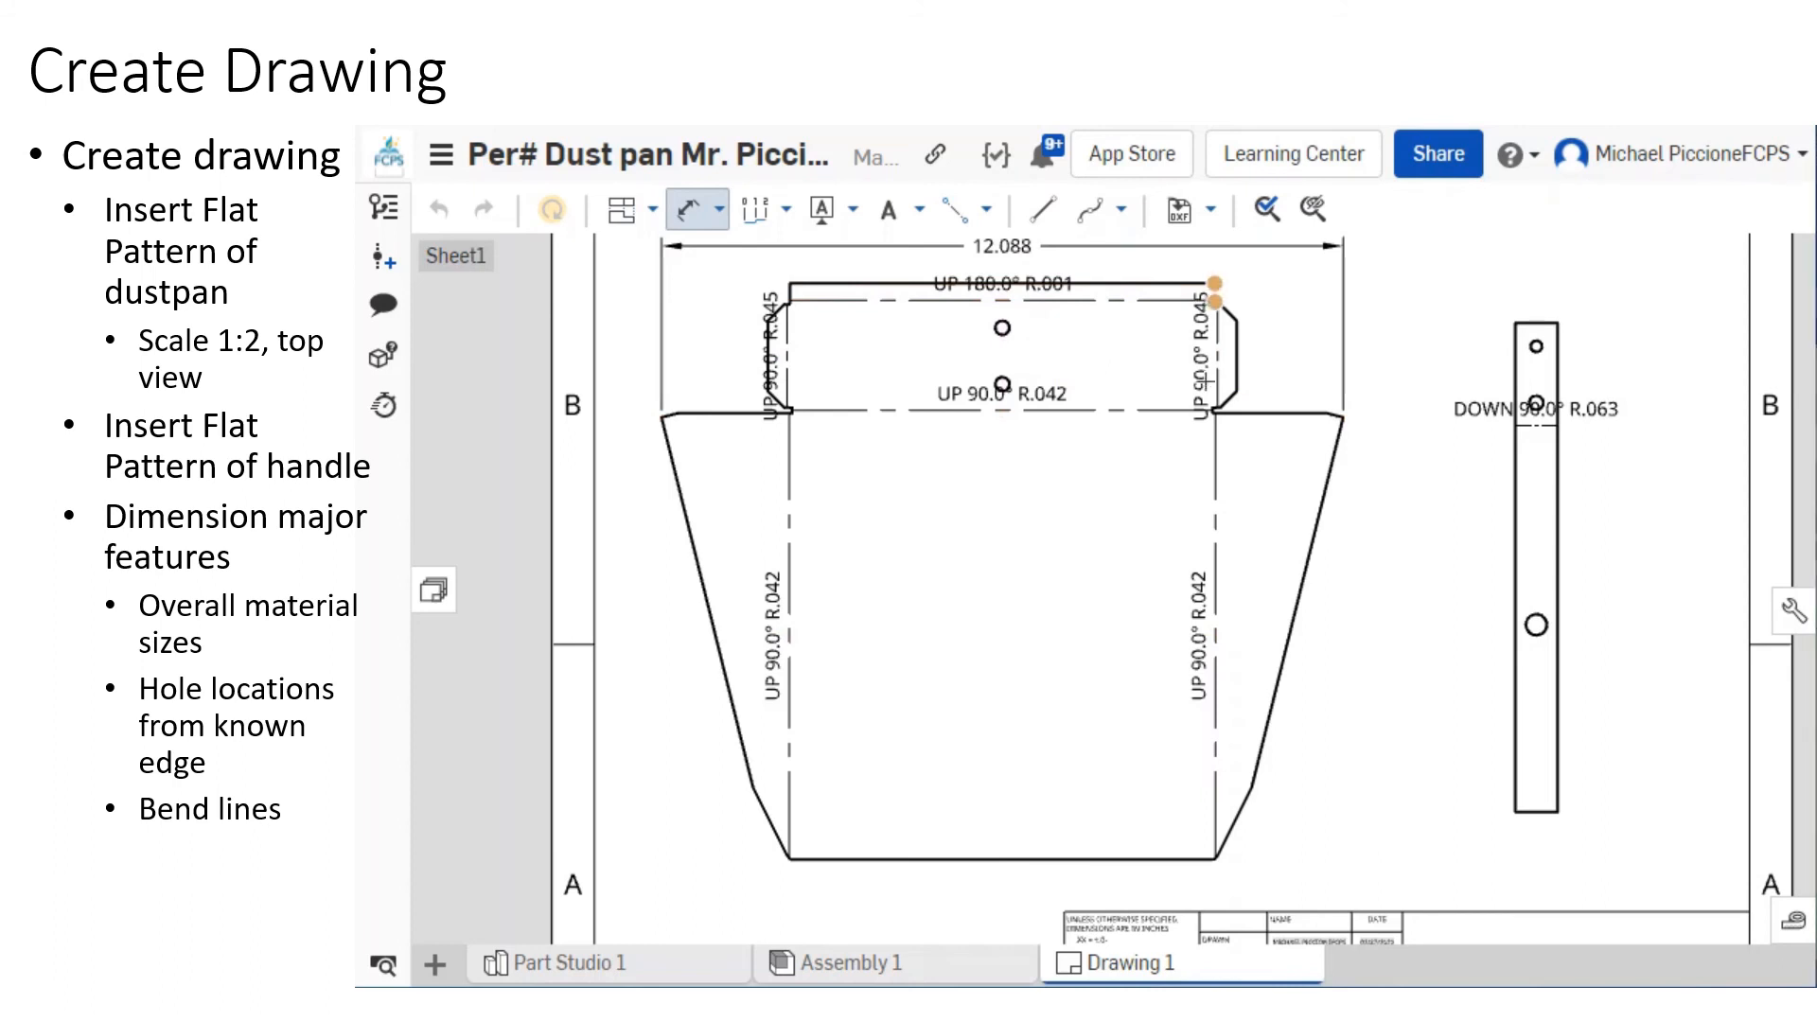
{"action": "left_click", "coordinate": [1211, 857]}
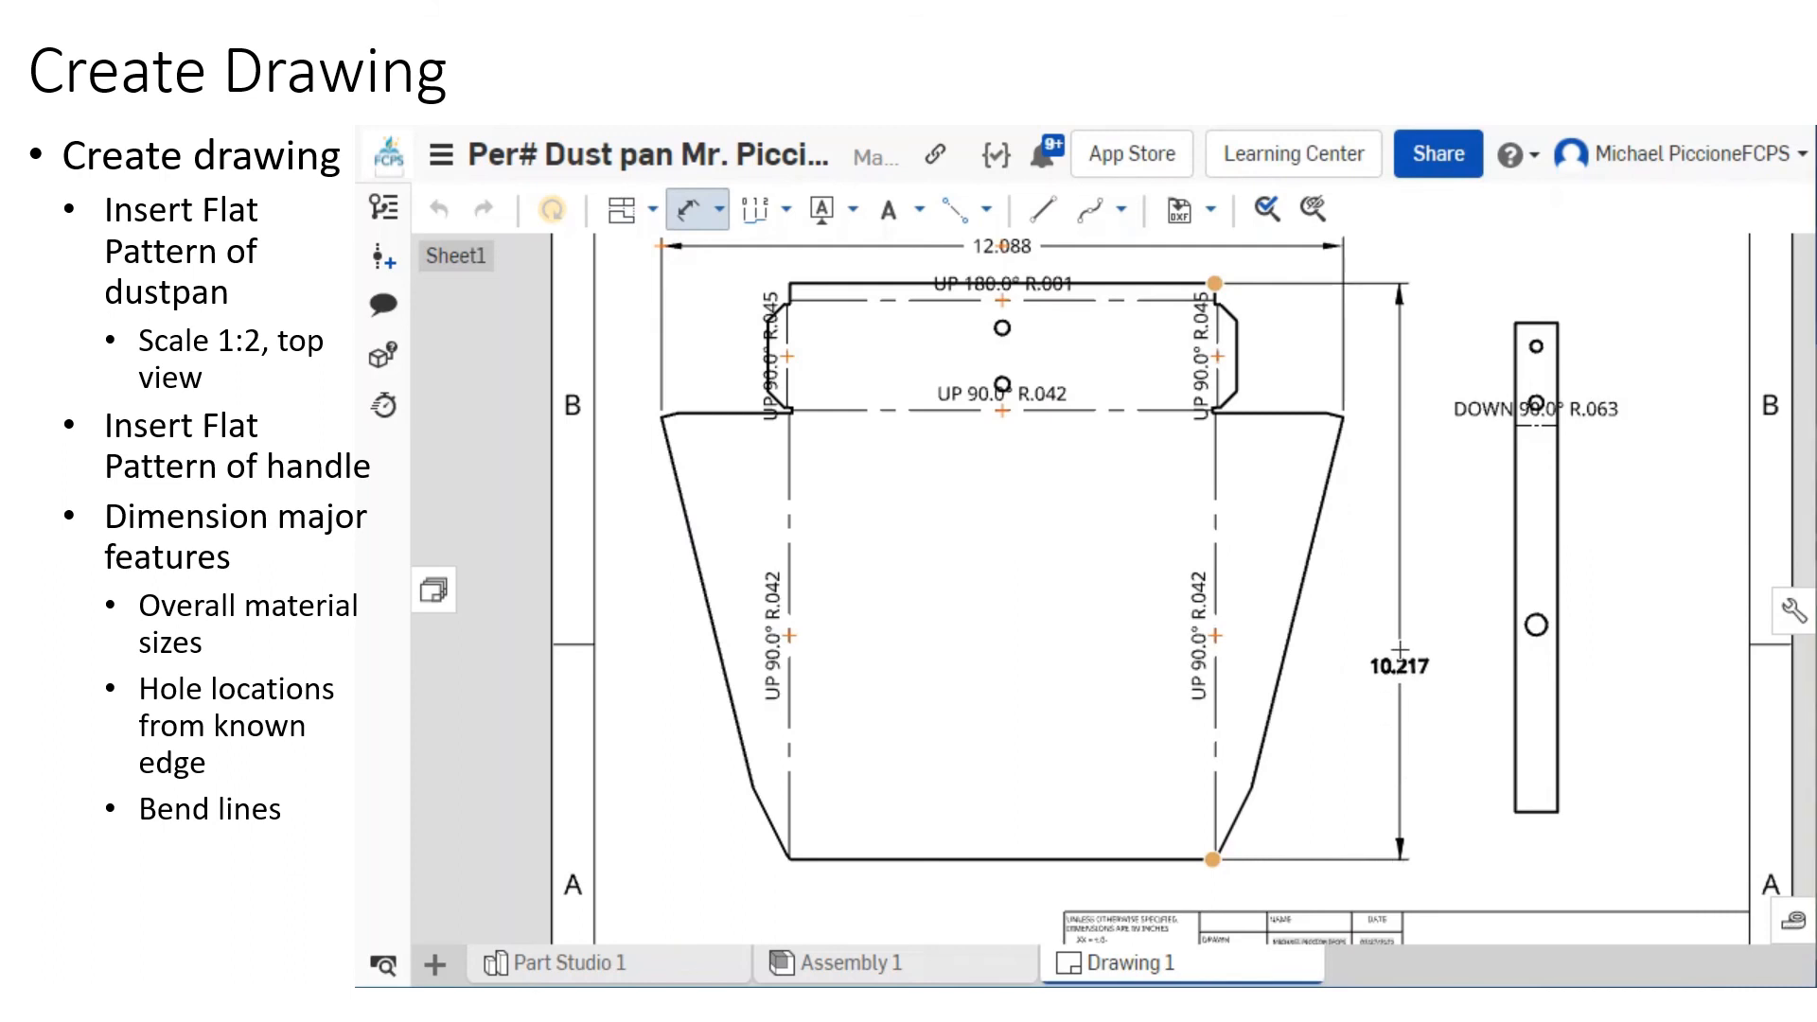
{"action": "left_click", "coordinate": [1391, 570]}
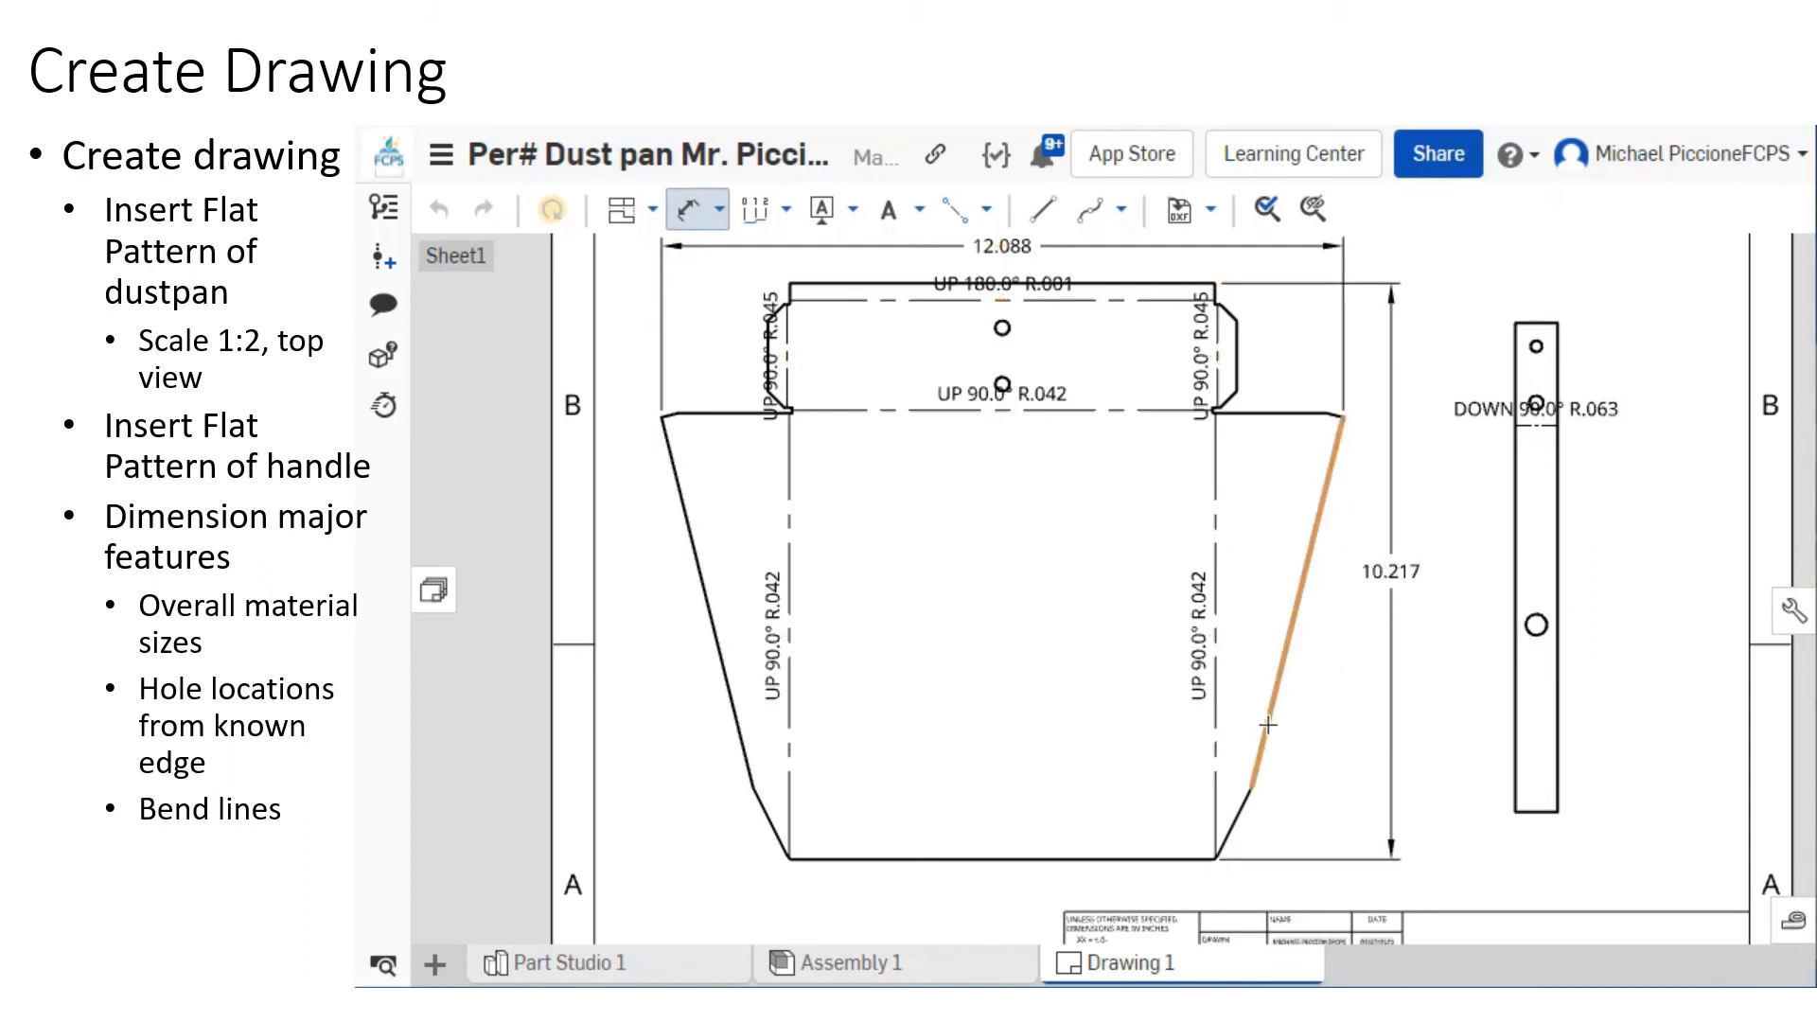
Dimension the distance from the dustpan's rear bend line to its front edge and the width between the two side bend lines.
{"action": "left_click", "coordinate": [1099, 413]}
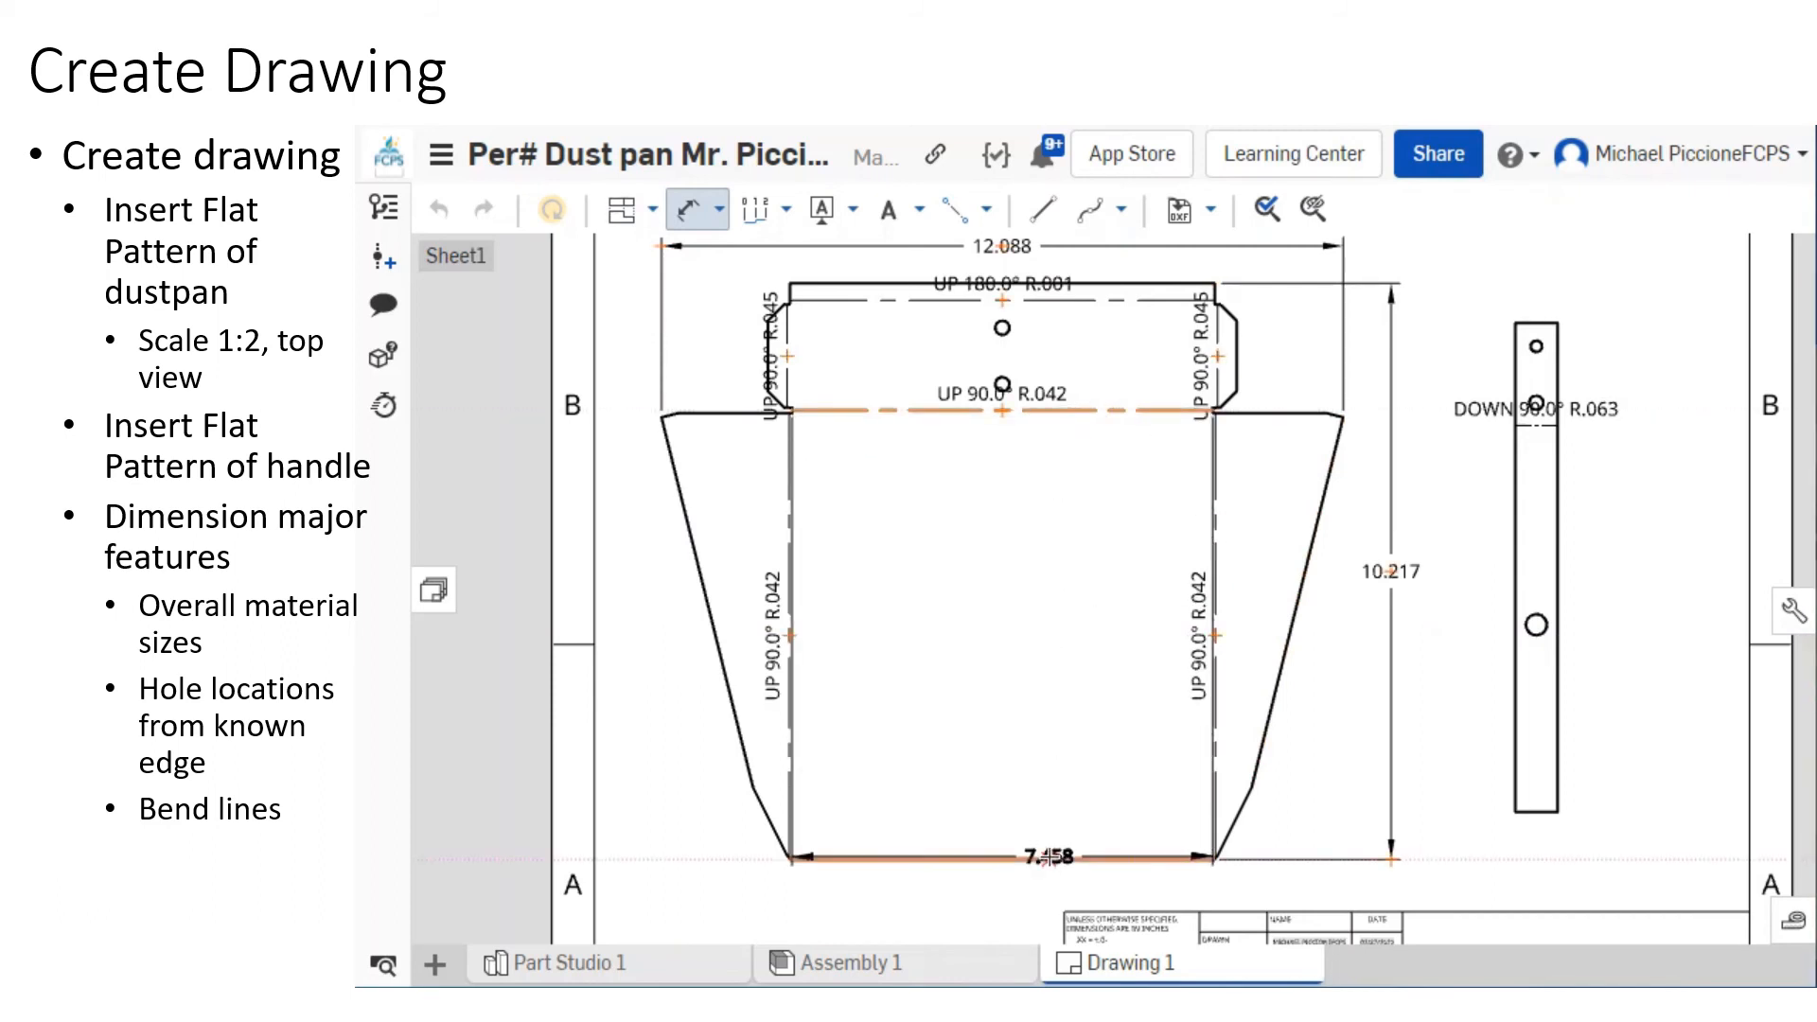
{"action": "left_click", "coordinate": [1040, 835]}
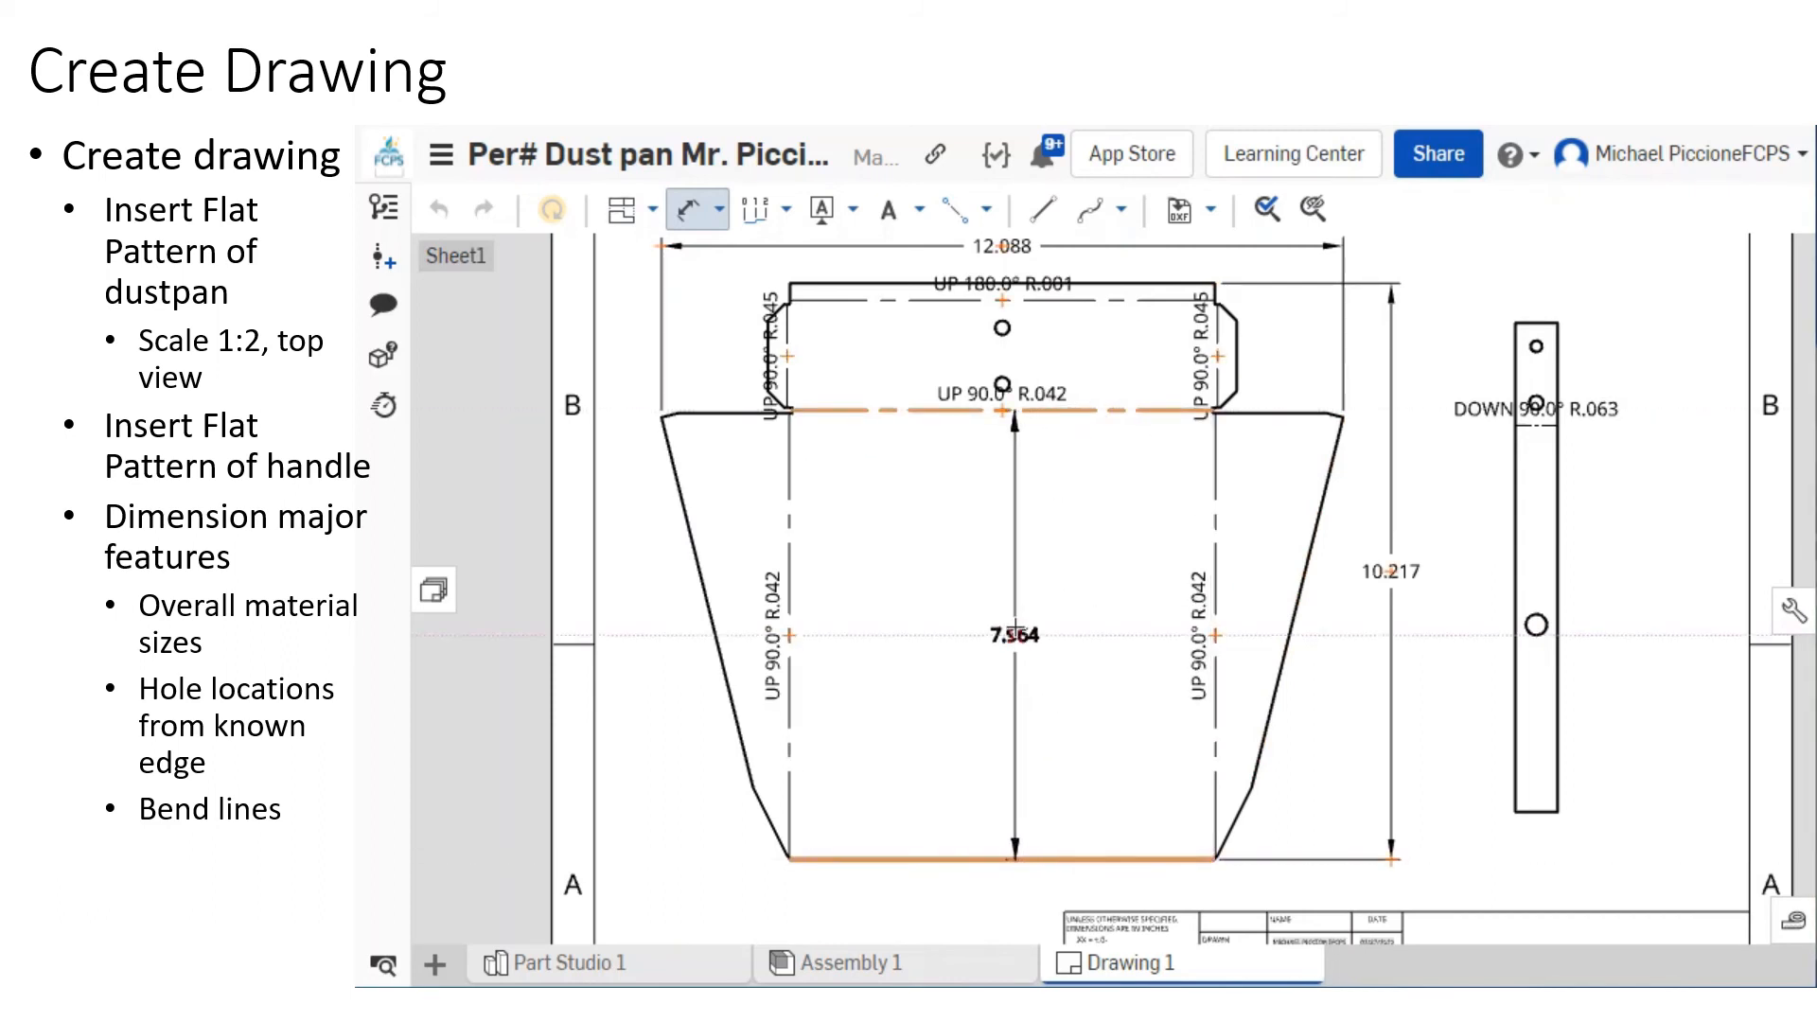
{"action": "left_click", "coordinate": [1014, 634]}
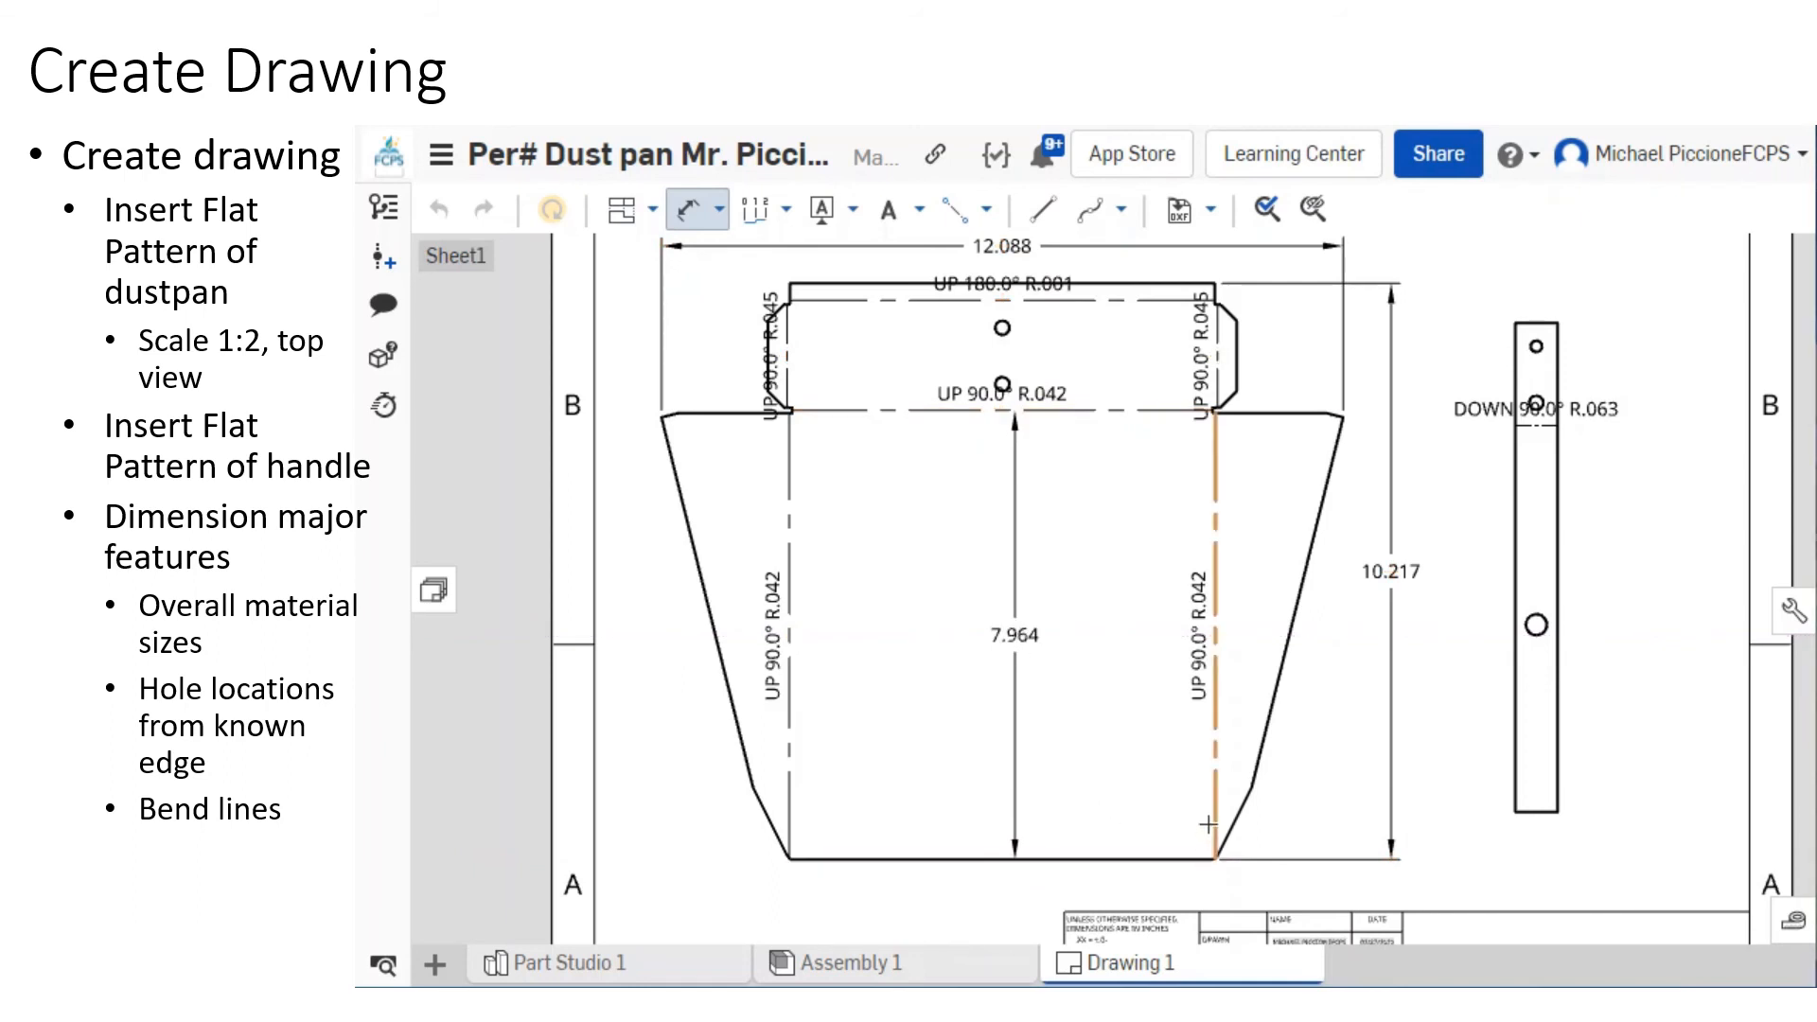
{"action": "left_click", "coordinate": [1212, 822]}
{"action": "left_click", "coordinate": [789, 809]}
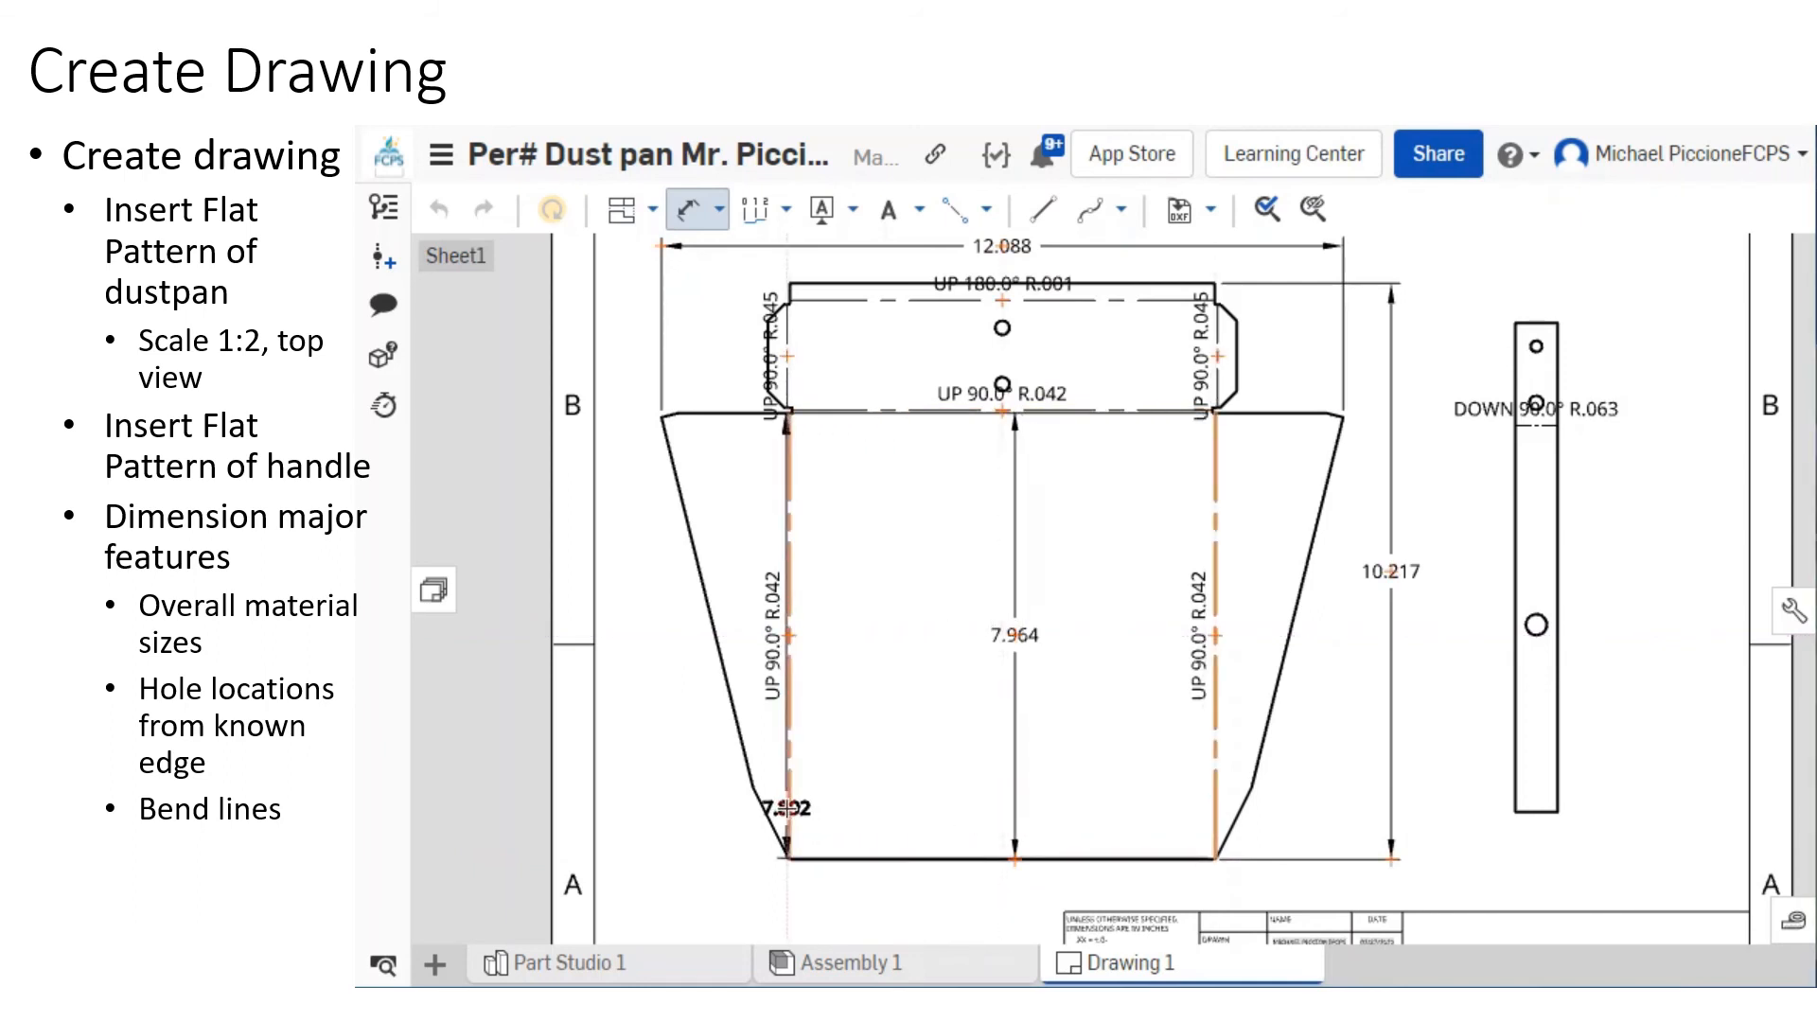
{"action": "left_click", "coordinate": [1002, 894]}
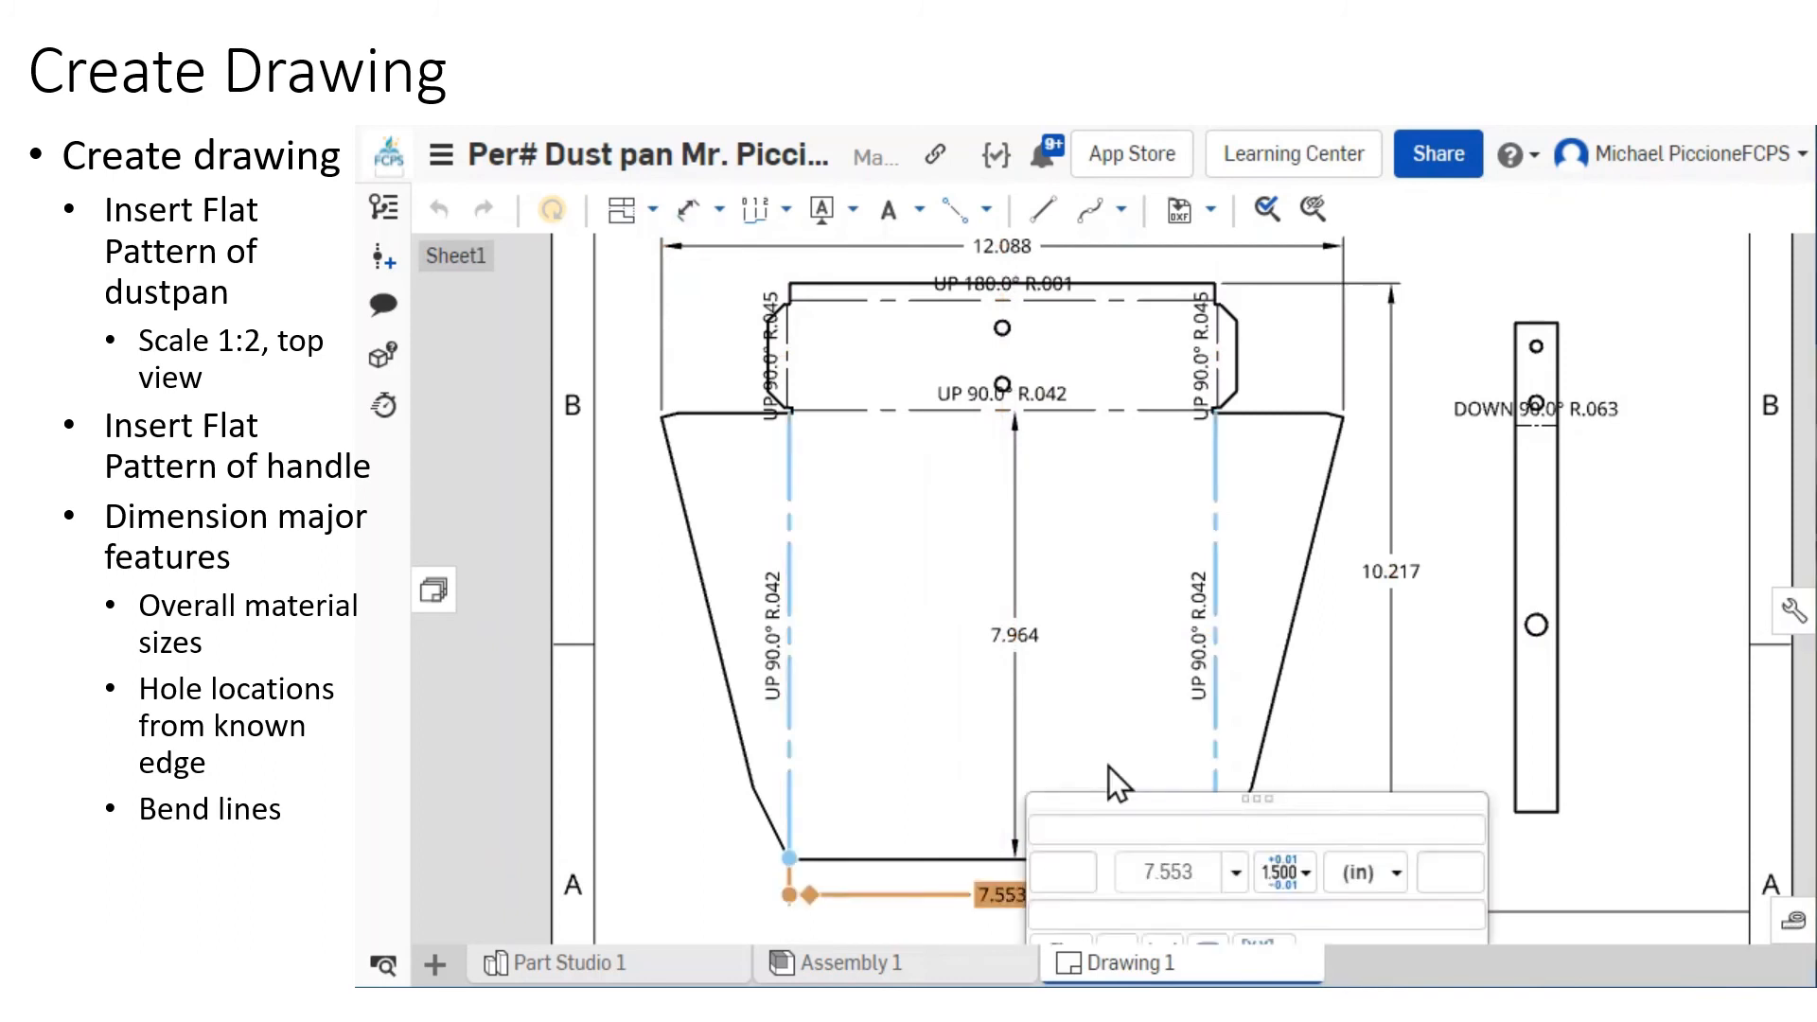
Dimension the dustpan's right tab from its bend line to its outer edge.
{"action": "scroll", "coordinate": [1242, 385], "scroll_direction": "up", "scroll_amount": 3}
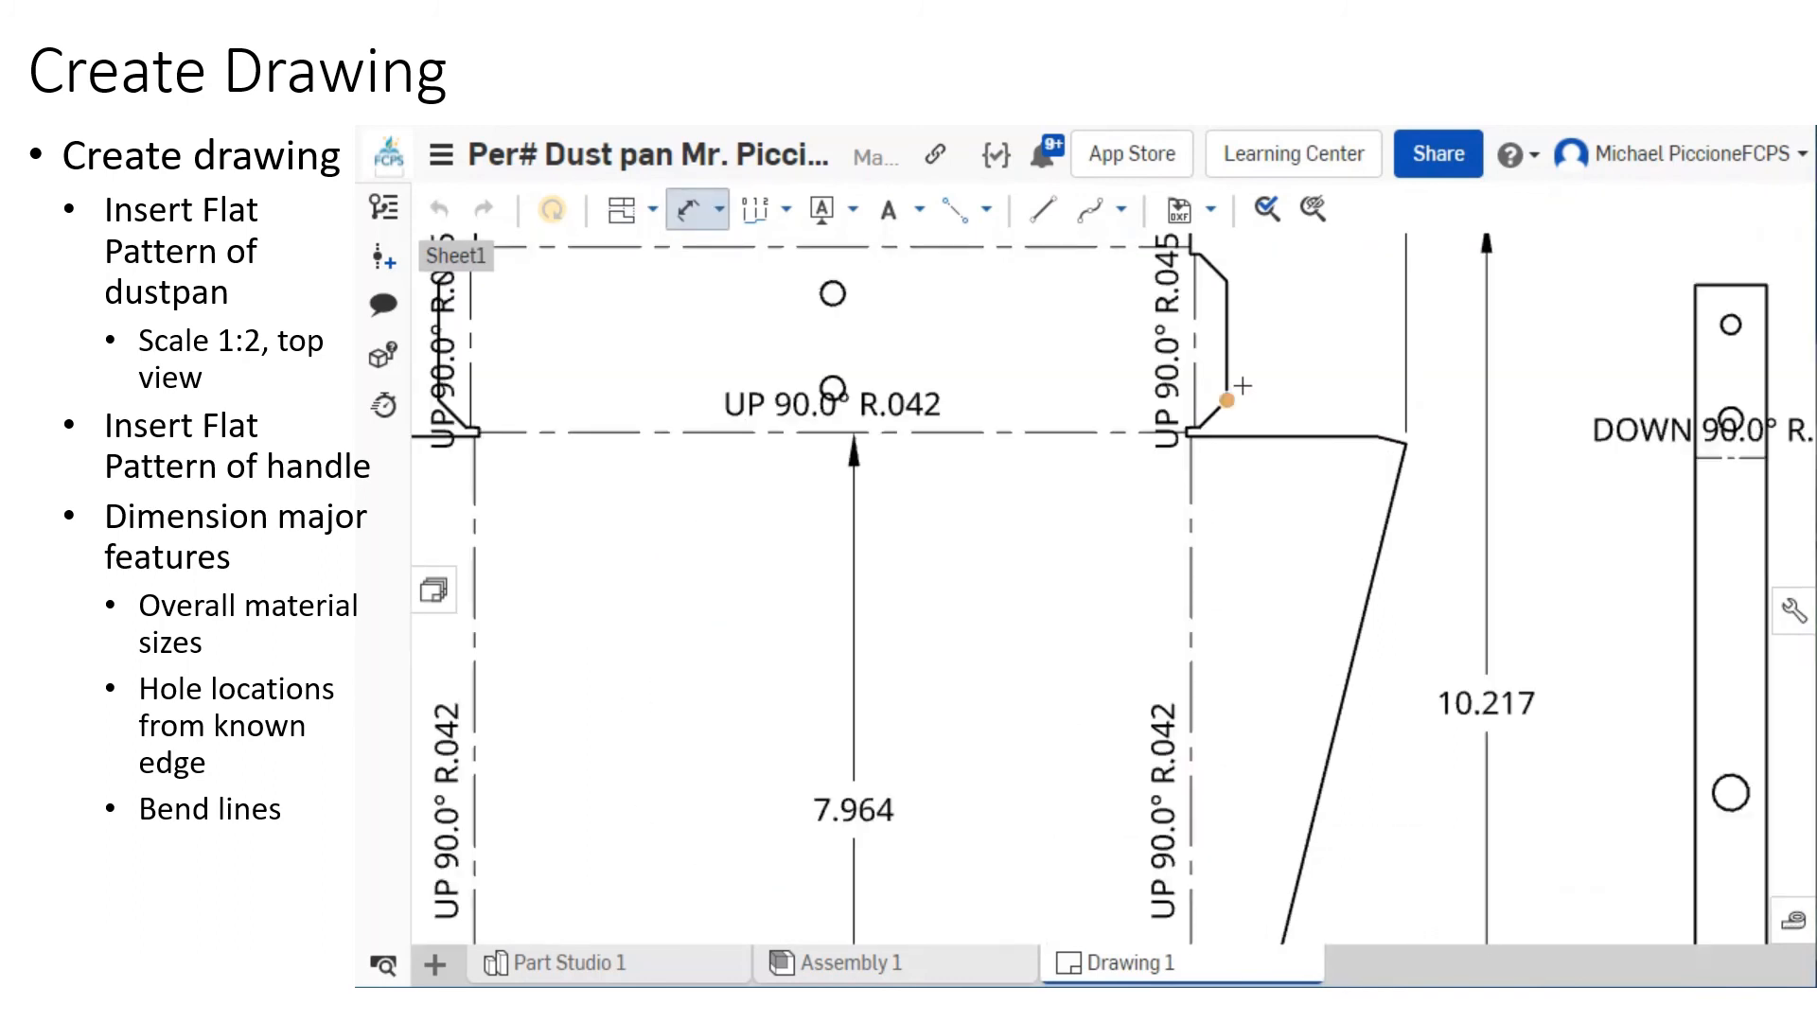
{"action": "left_click", "coordinate": [1225, 355]}
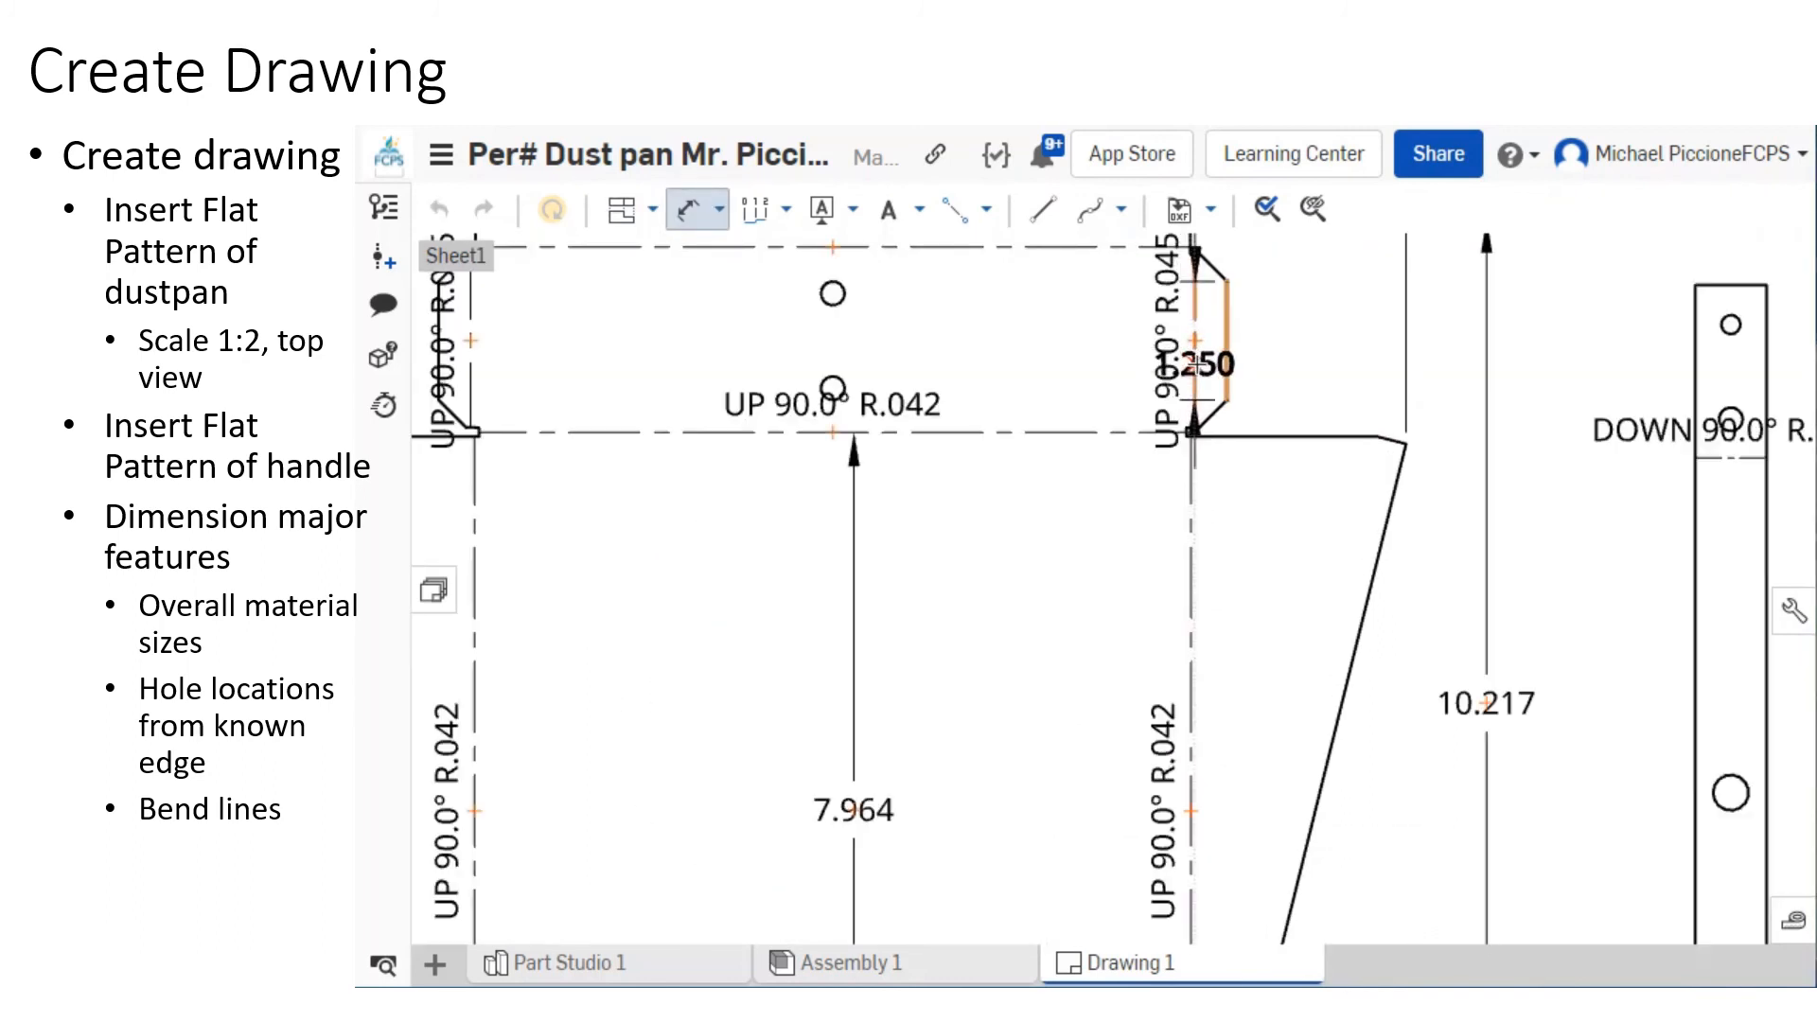
{"action": "left_click", "coordinate": [1195, 354]}
{"action": "left_click", "coordinate": [1277, 357]}
Dimension the hem from the dustpan's top edge to the 180° bend line, placing the value above the view.
{"action": "scroll", "coordinate": [1269, 364], "scroll_direction": "down", "scroll_amount": 2}
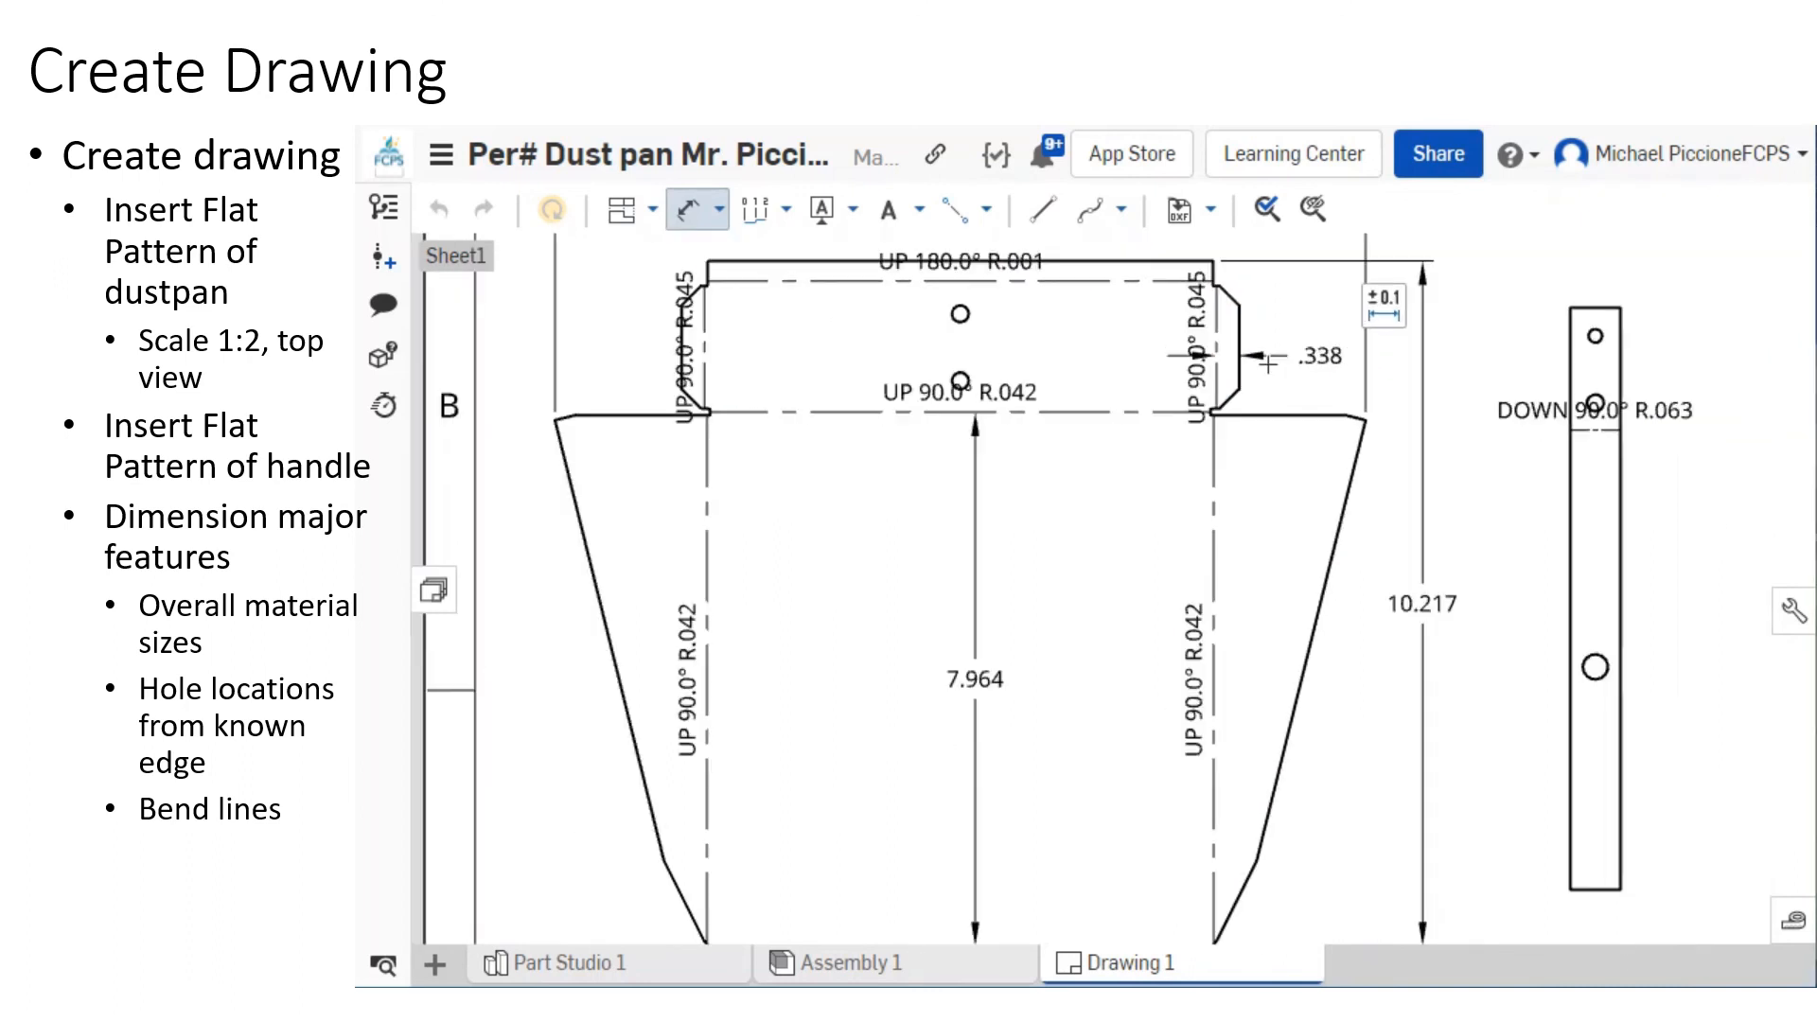
{"action": "middle_click_drag", "start_coordinate": [1265, 362], "coordinate": [1258, 409]}
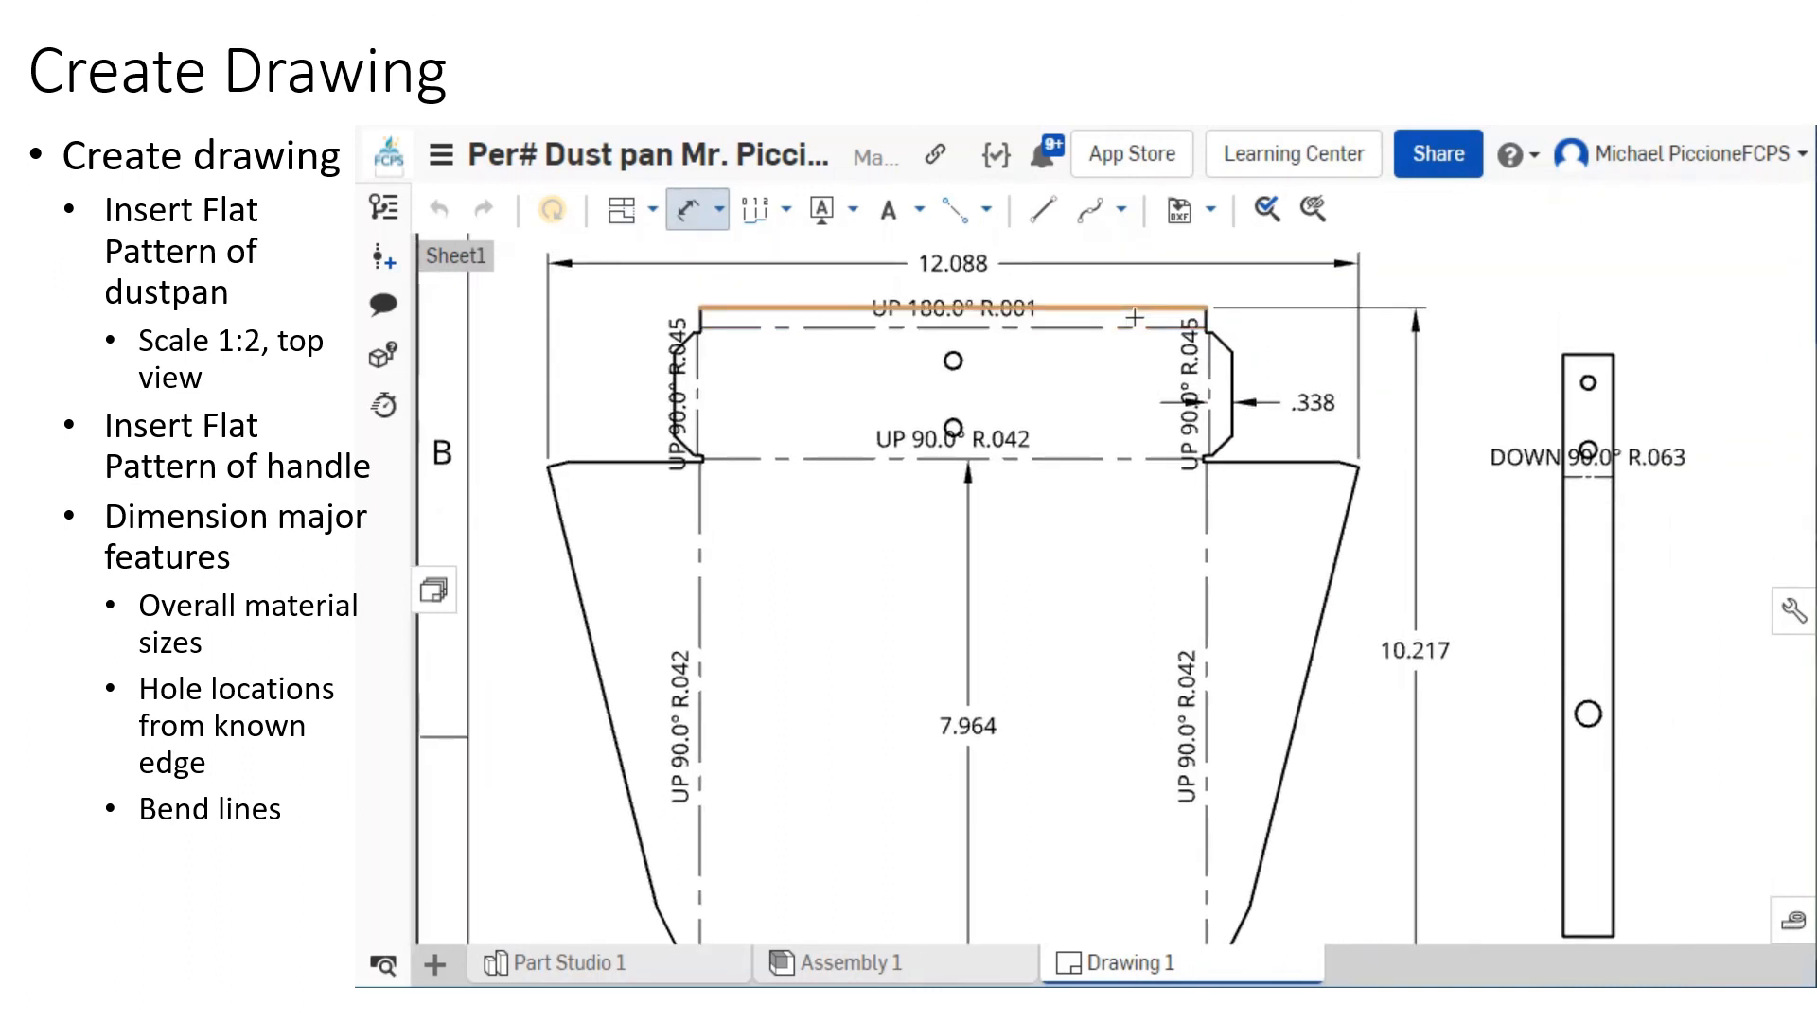
{"action": "scroll", "coordinate": [1130, 318], "scroll_direction": "up", "scroll_amount": 3}
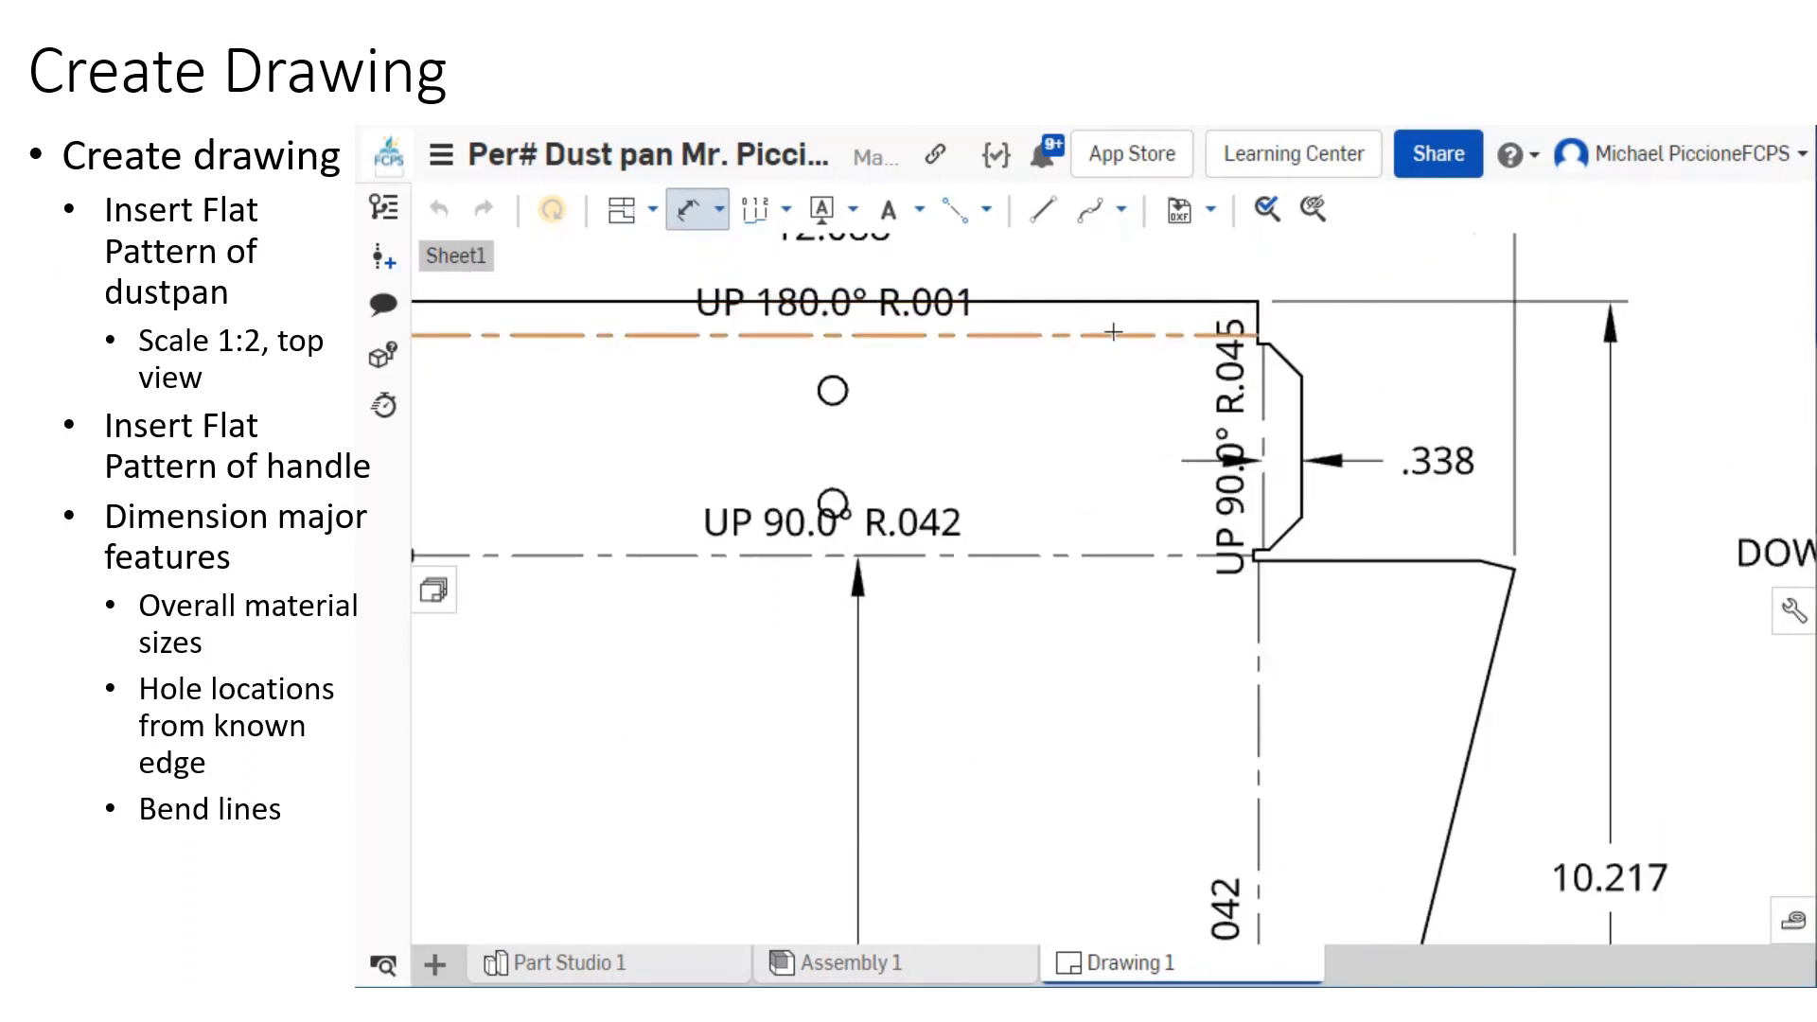
{"action": "left_click", "coordinate": [1112, 334]}
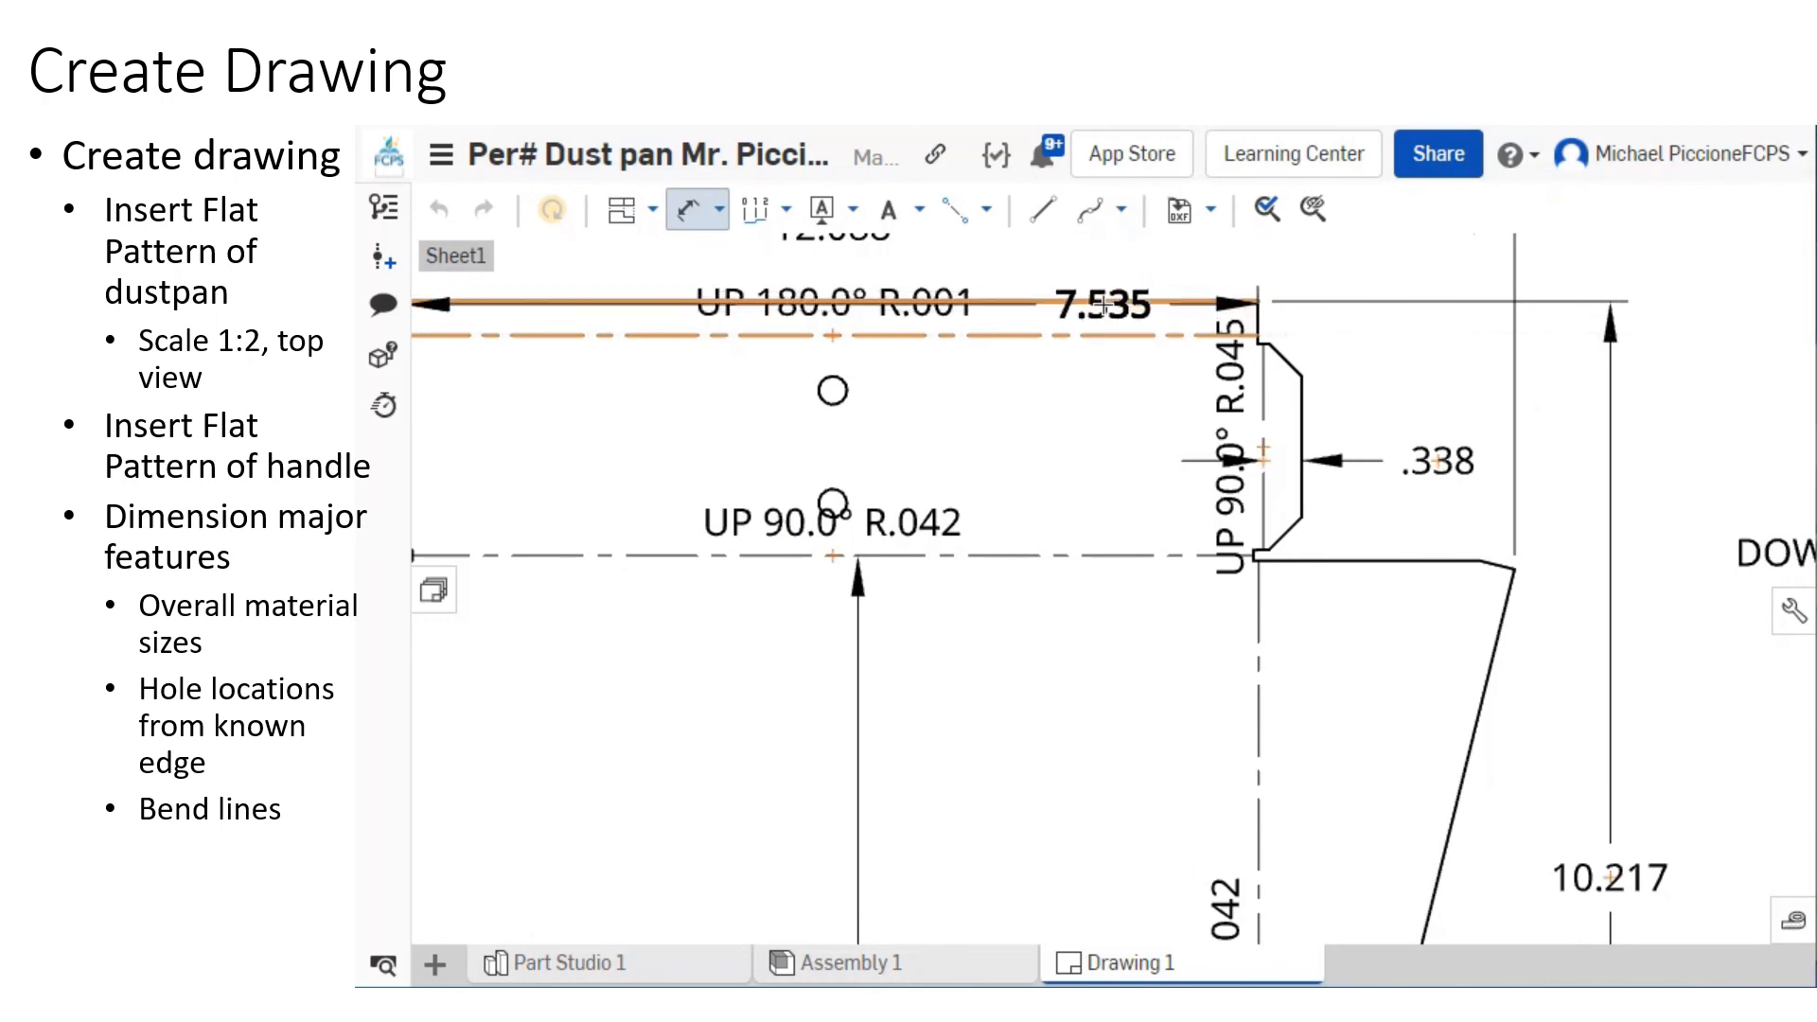
{"action": "left_click", "coordinate": [1103, 304]}
{"action": "middle_click_drag", "start_coordinate": [1111, 288], "coordinate": [1054, 450]}
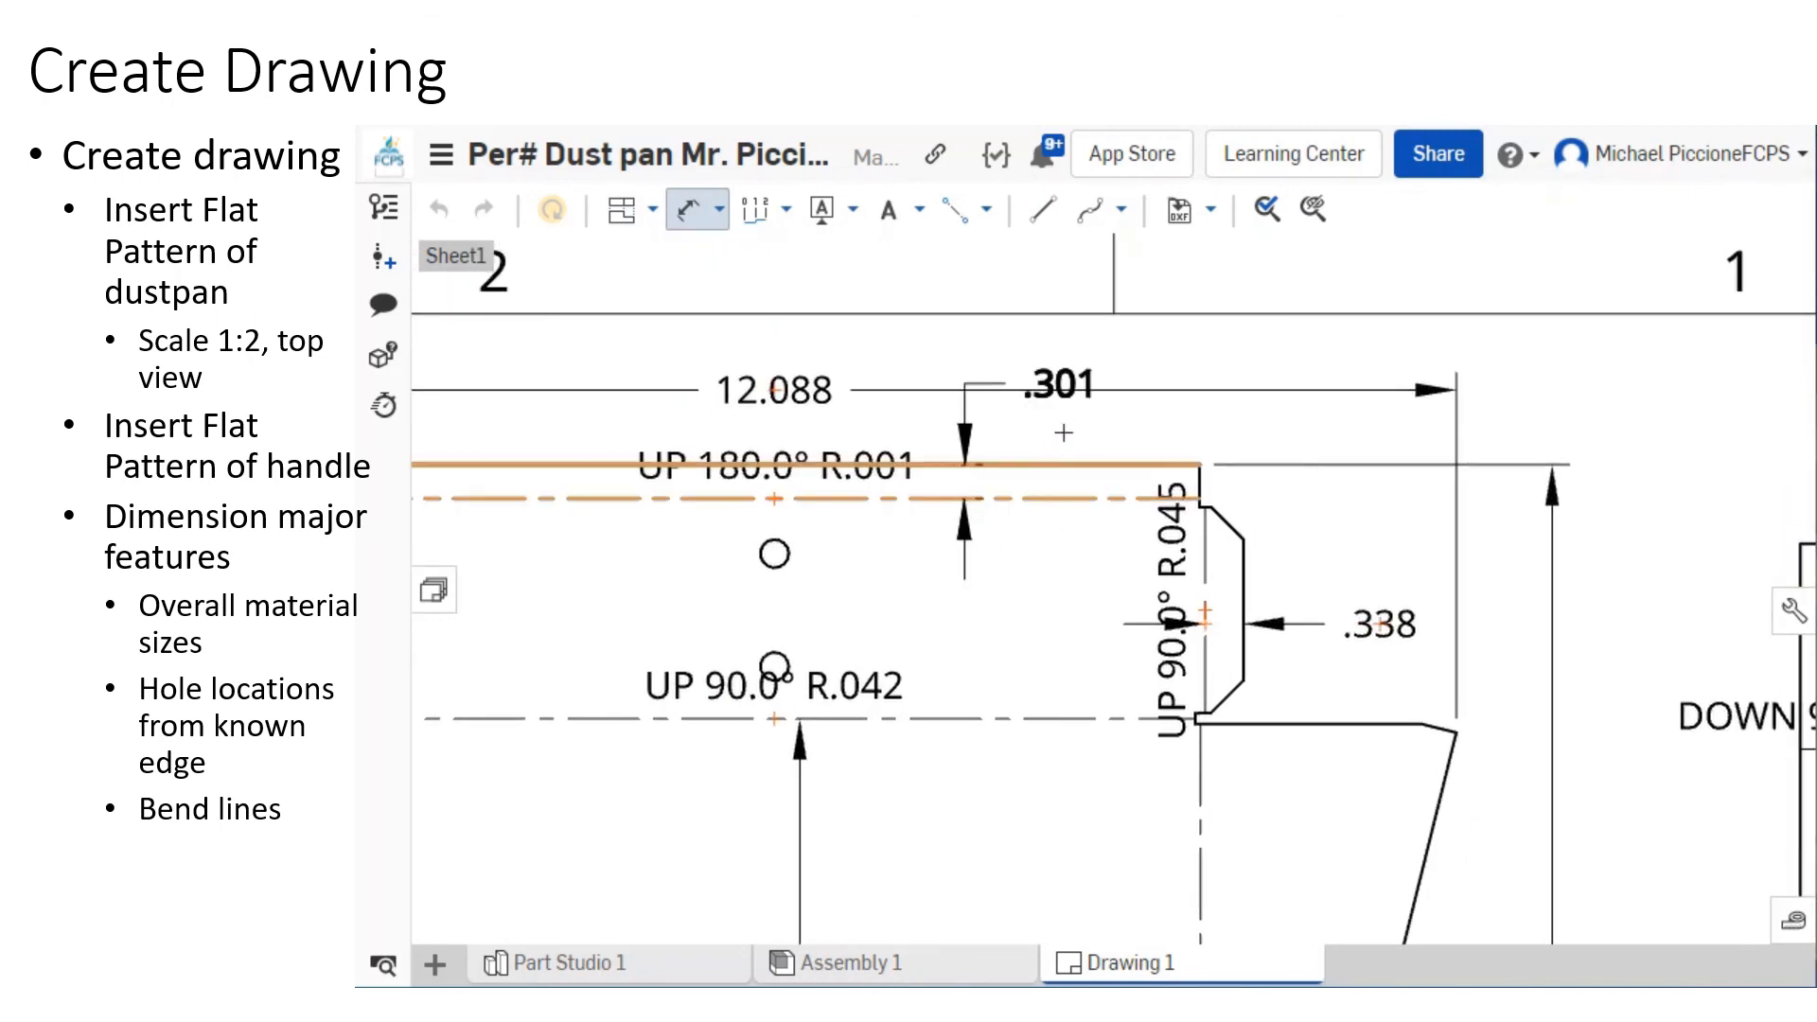
{"action": "left_click", "coordinate": [1088, 361]}
Dimension the width between the outer edges of the dustpan's two tabs, placed below the overall width dimension.
{"action": "scroll", "coordinate": [1149, 418], "scroll_direction": "down", "scroll_amount": 4}
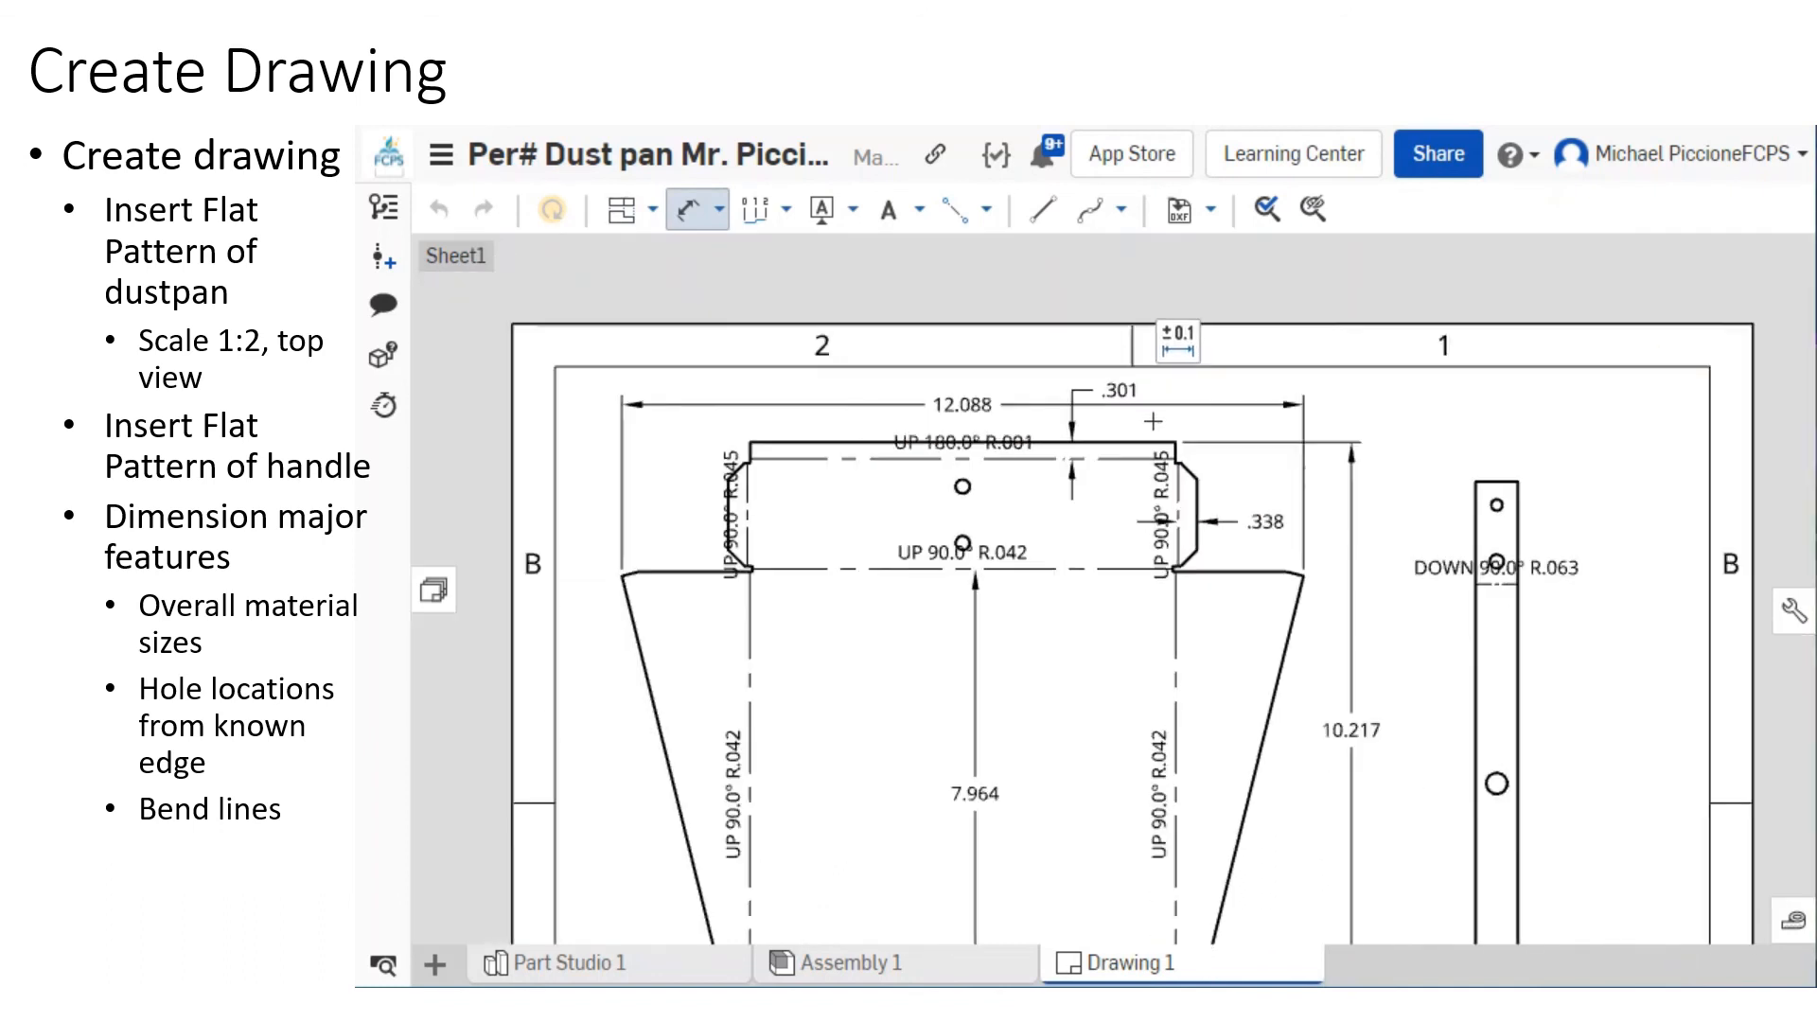
{"action": "scroll", "coordinate": [1192, 528], "scroll_direction": "up", "scroll_amount": 2}
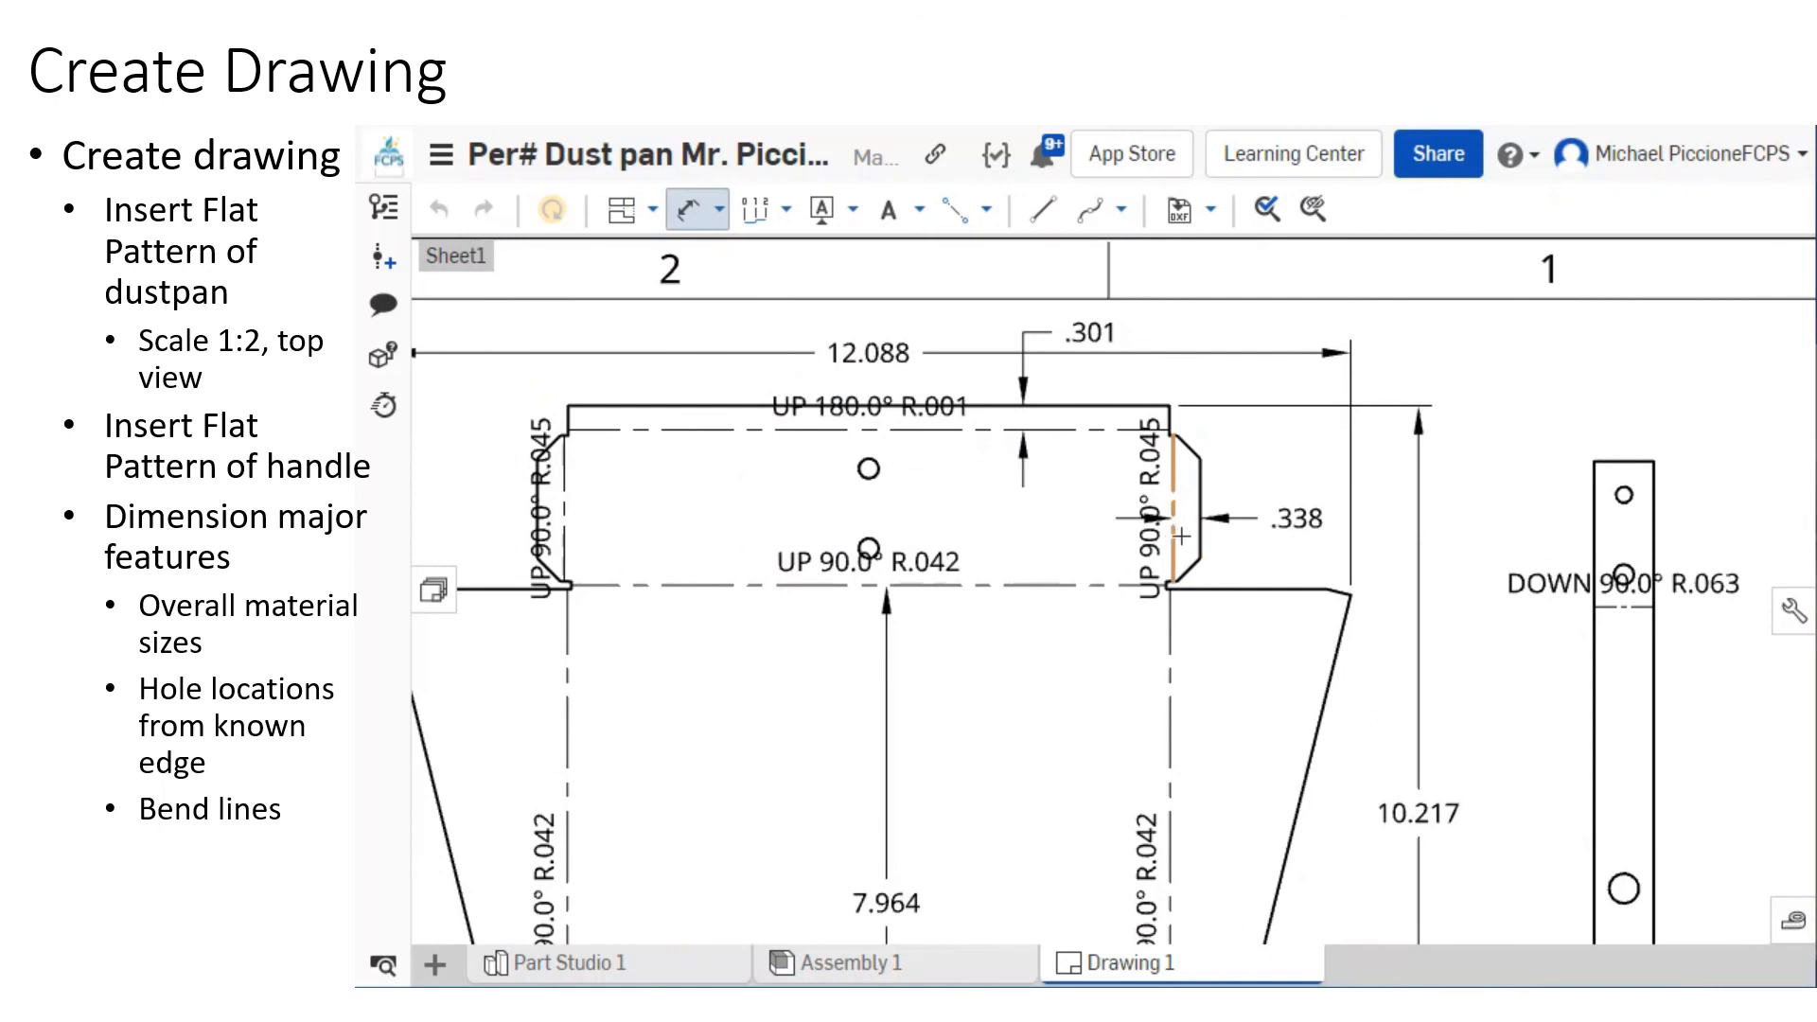
{"action": "left_click", "coordinate": [1194, 484]}
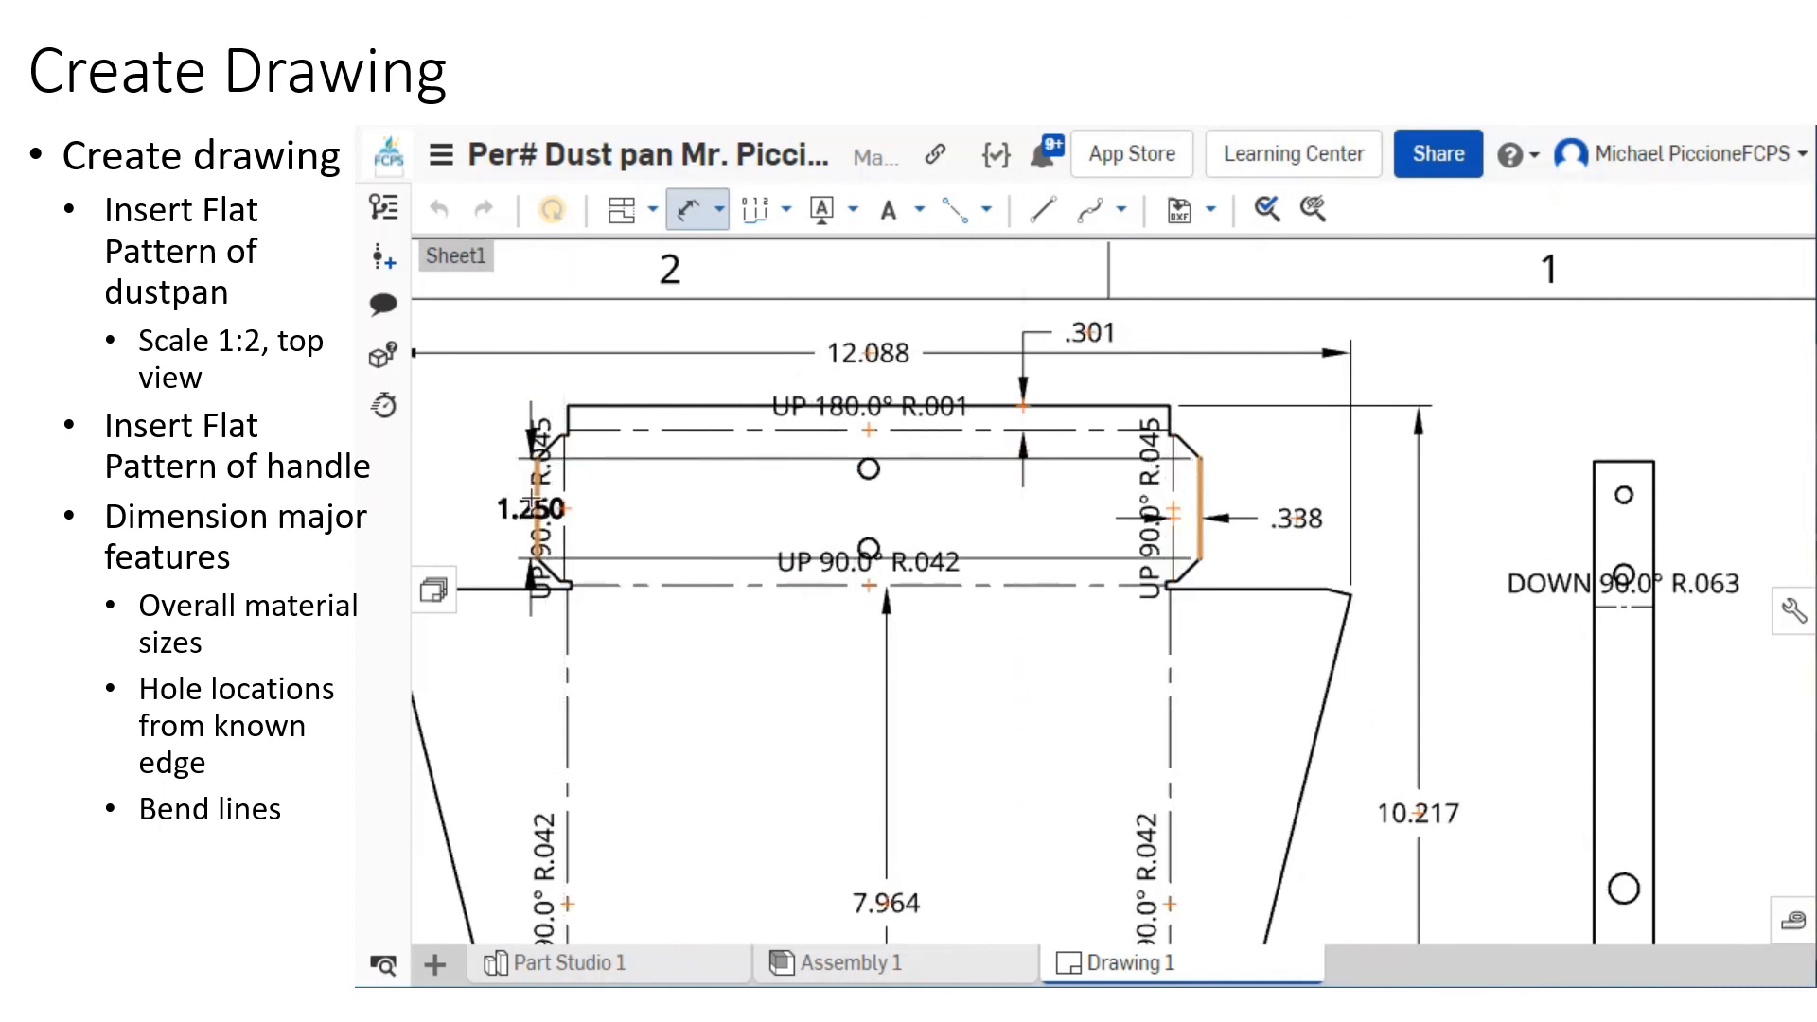
{"action": "left_click", "coordinate": [536, 502]}
{"action": "left_click", "coordinate": [705, 375]}
Dimension the overall length of the handle flat pattern along its left side.
{"action": "scroll", "coordinate": [705, 376], "scroll_direction": "down", "scroll_amount": 2}
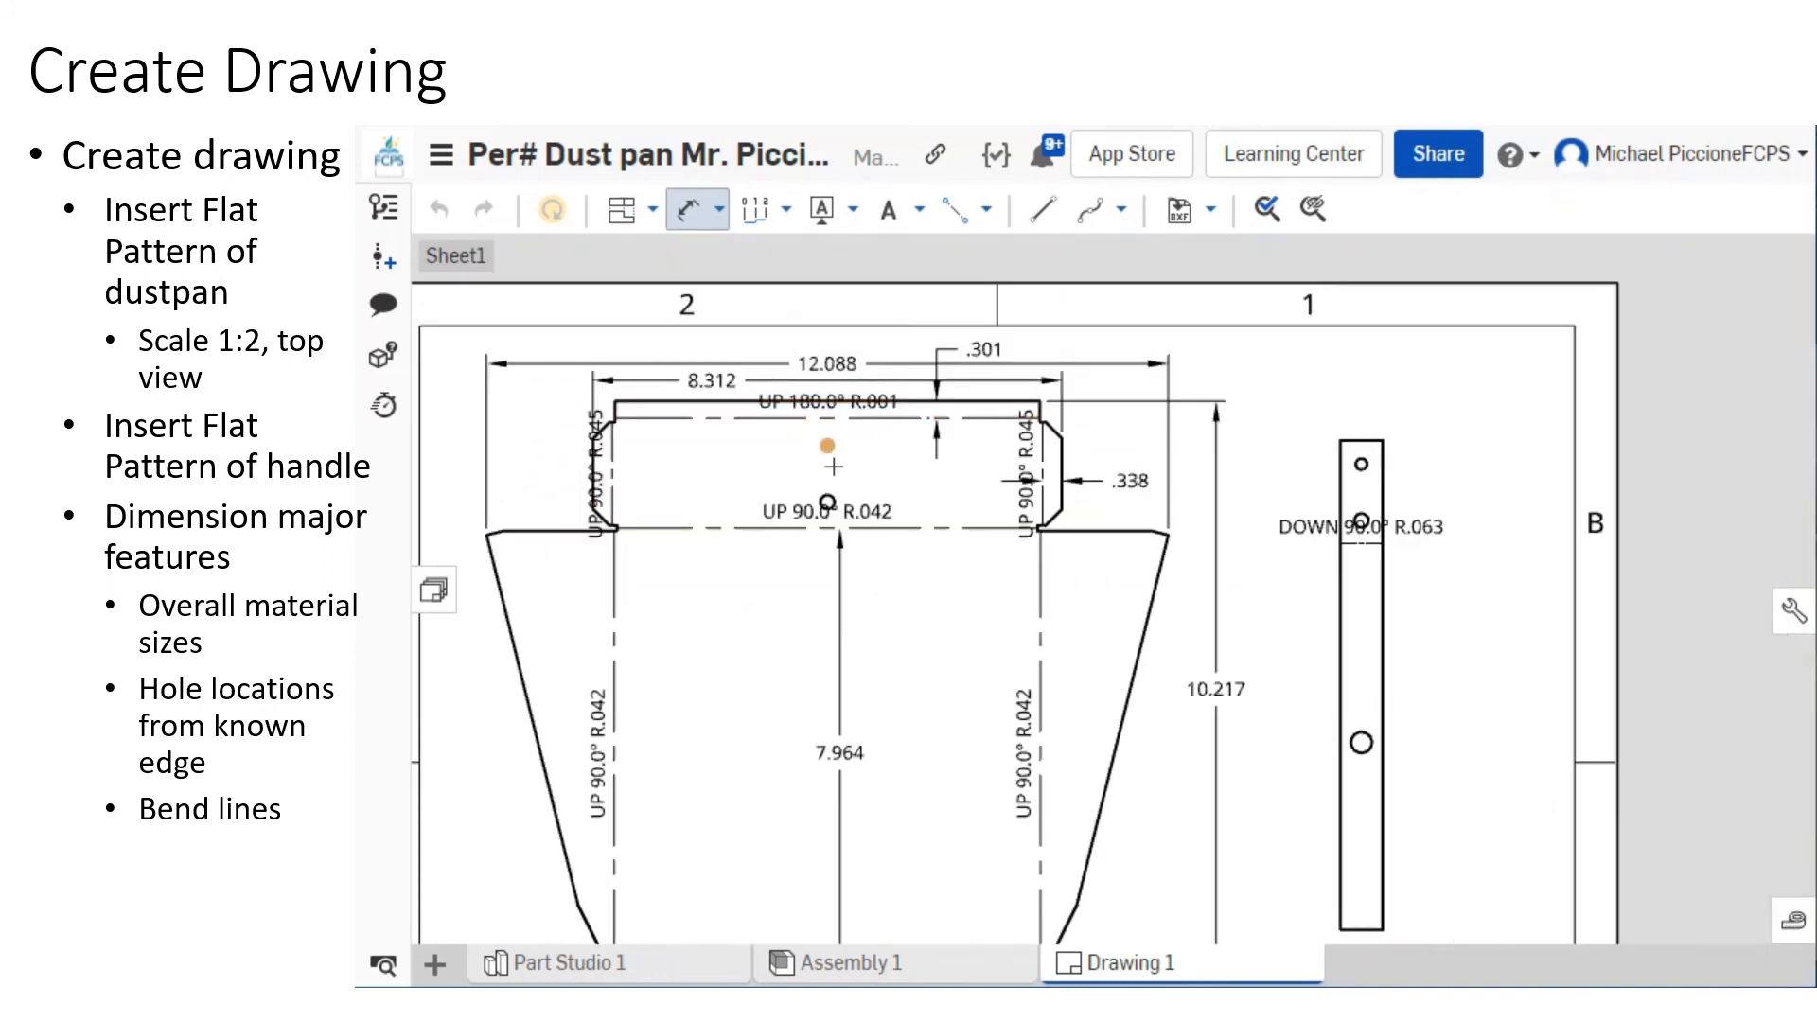
{"action": "scroll", "coordinate": [917, 562], "scroll_direction": "down", "scroll_amount": 1}
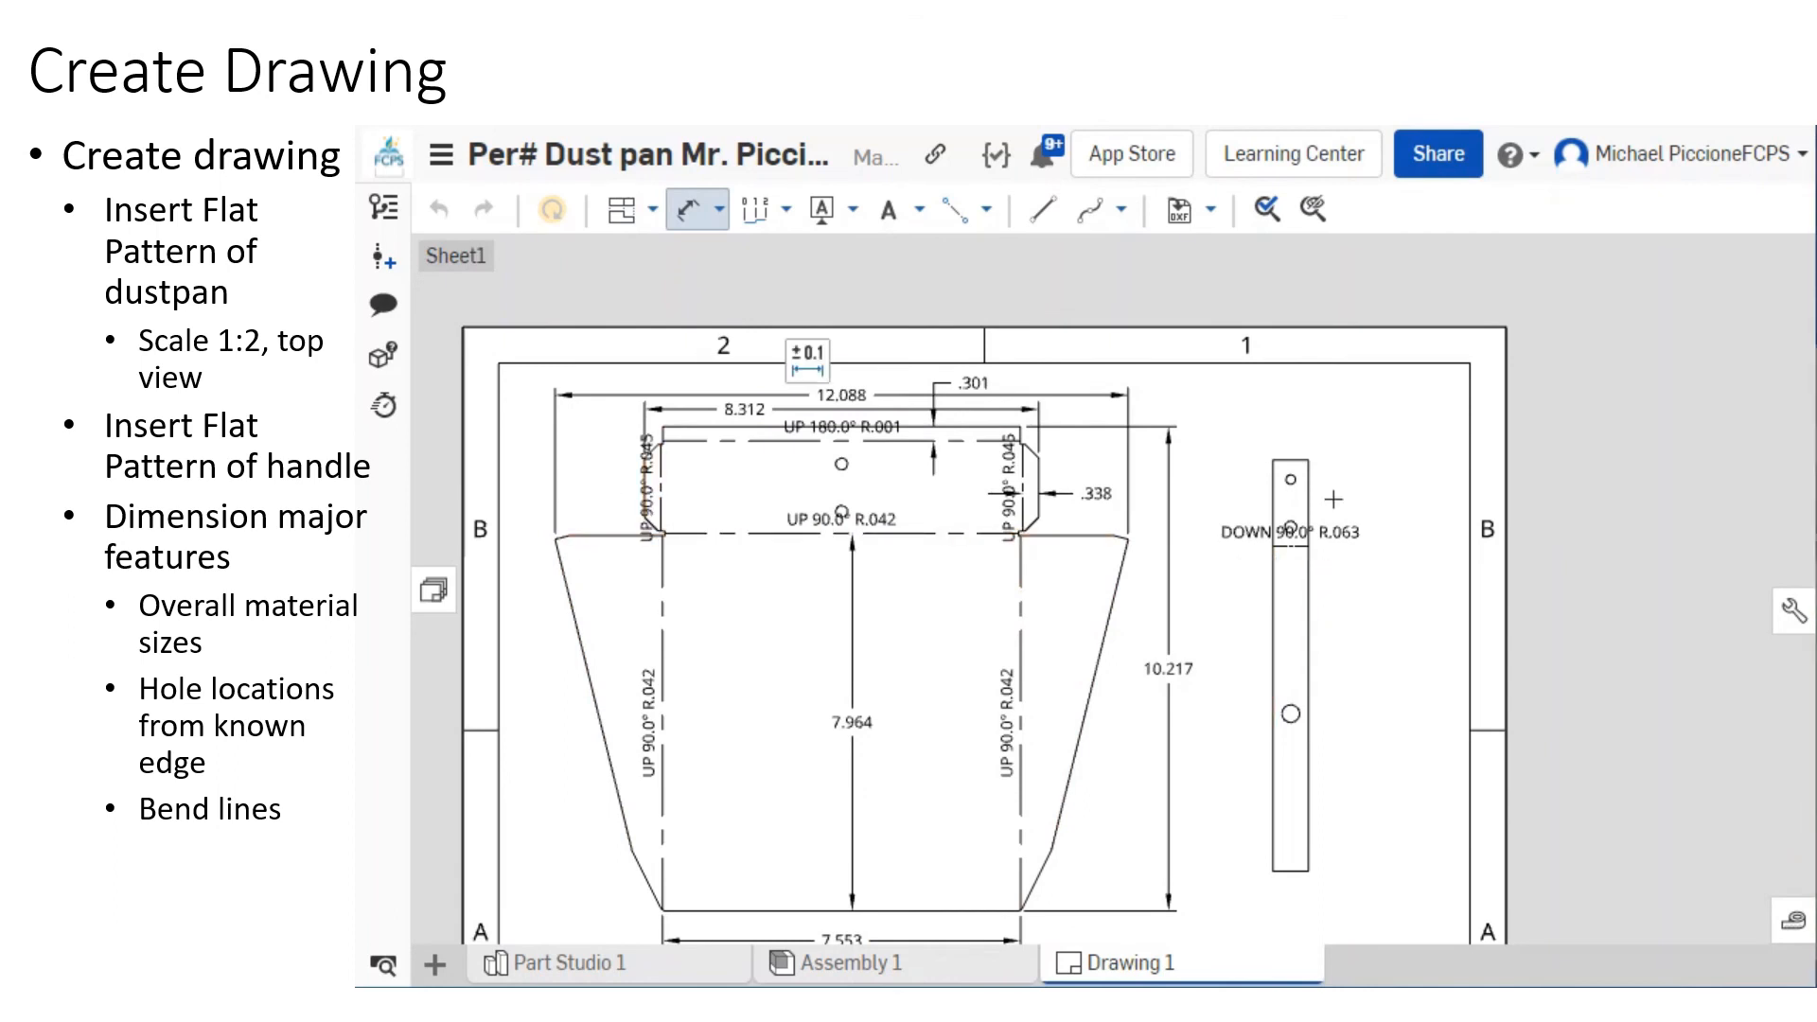
{"action": "scroll", "coordinate": [1292, 463], "scroll_direction": "down", "scroll_amount": 2}
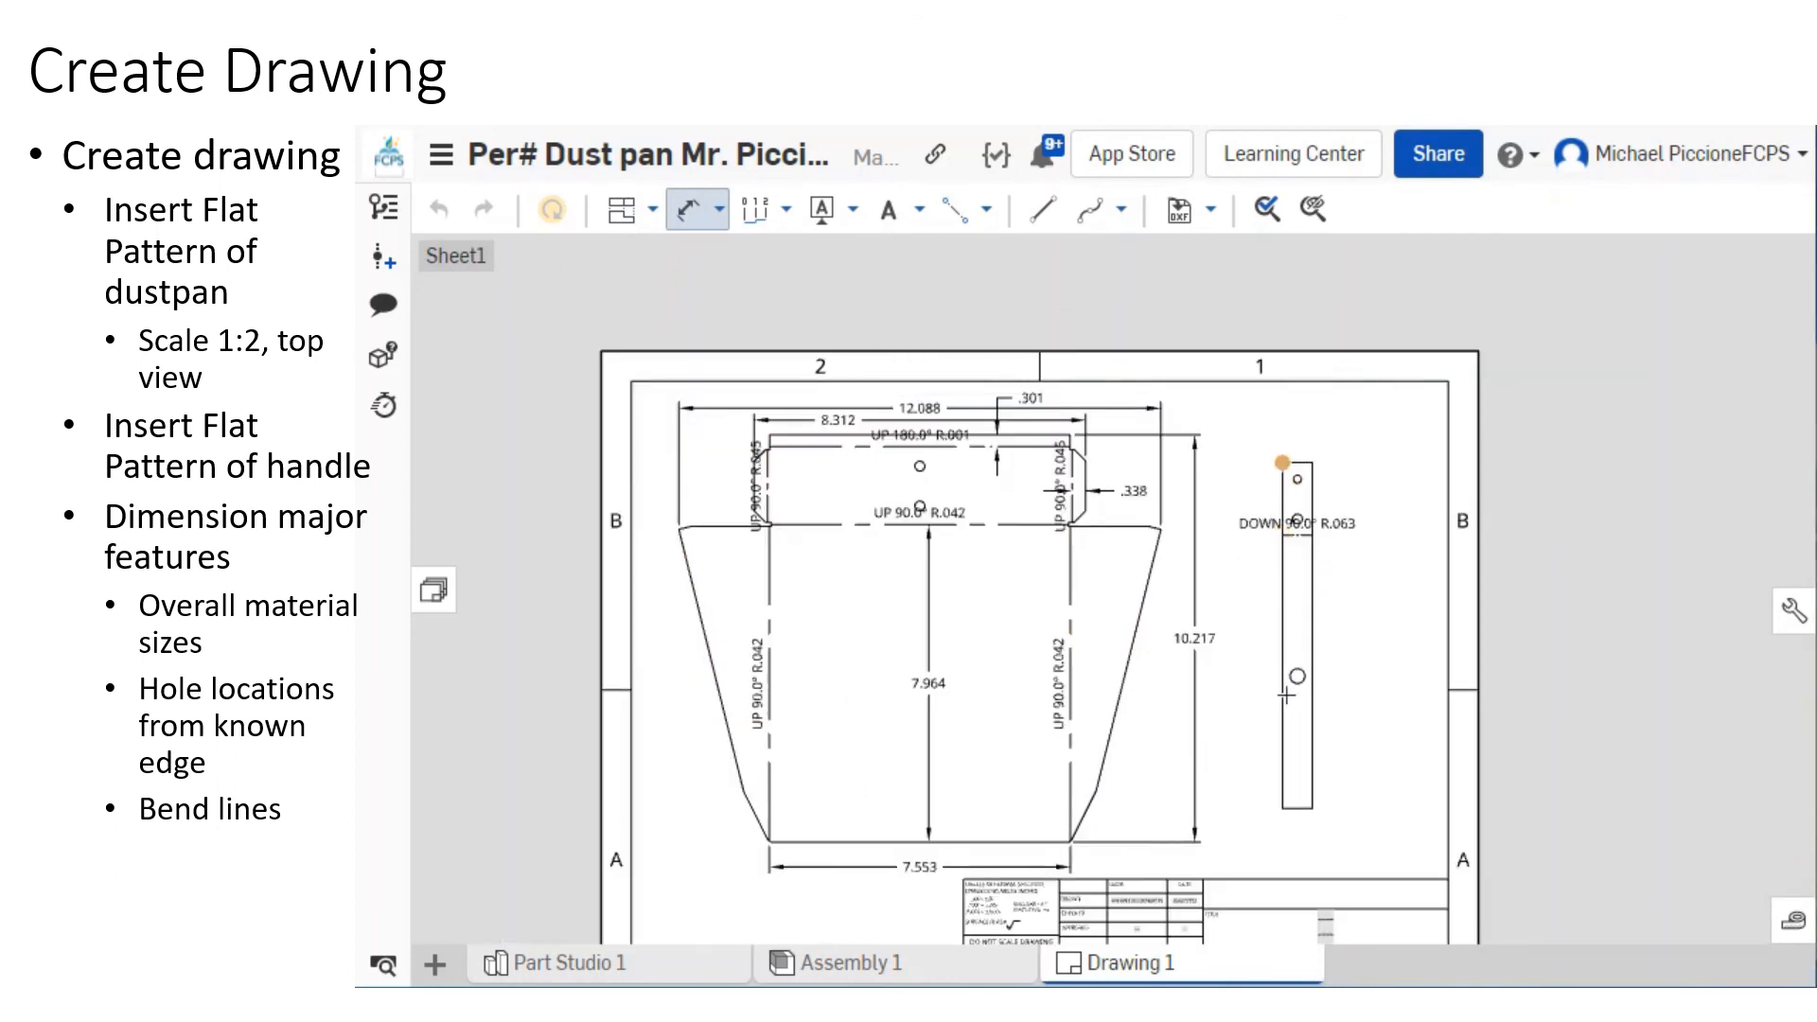
{"action": "left_click", "coordinate": [1285, 810]}
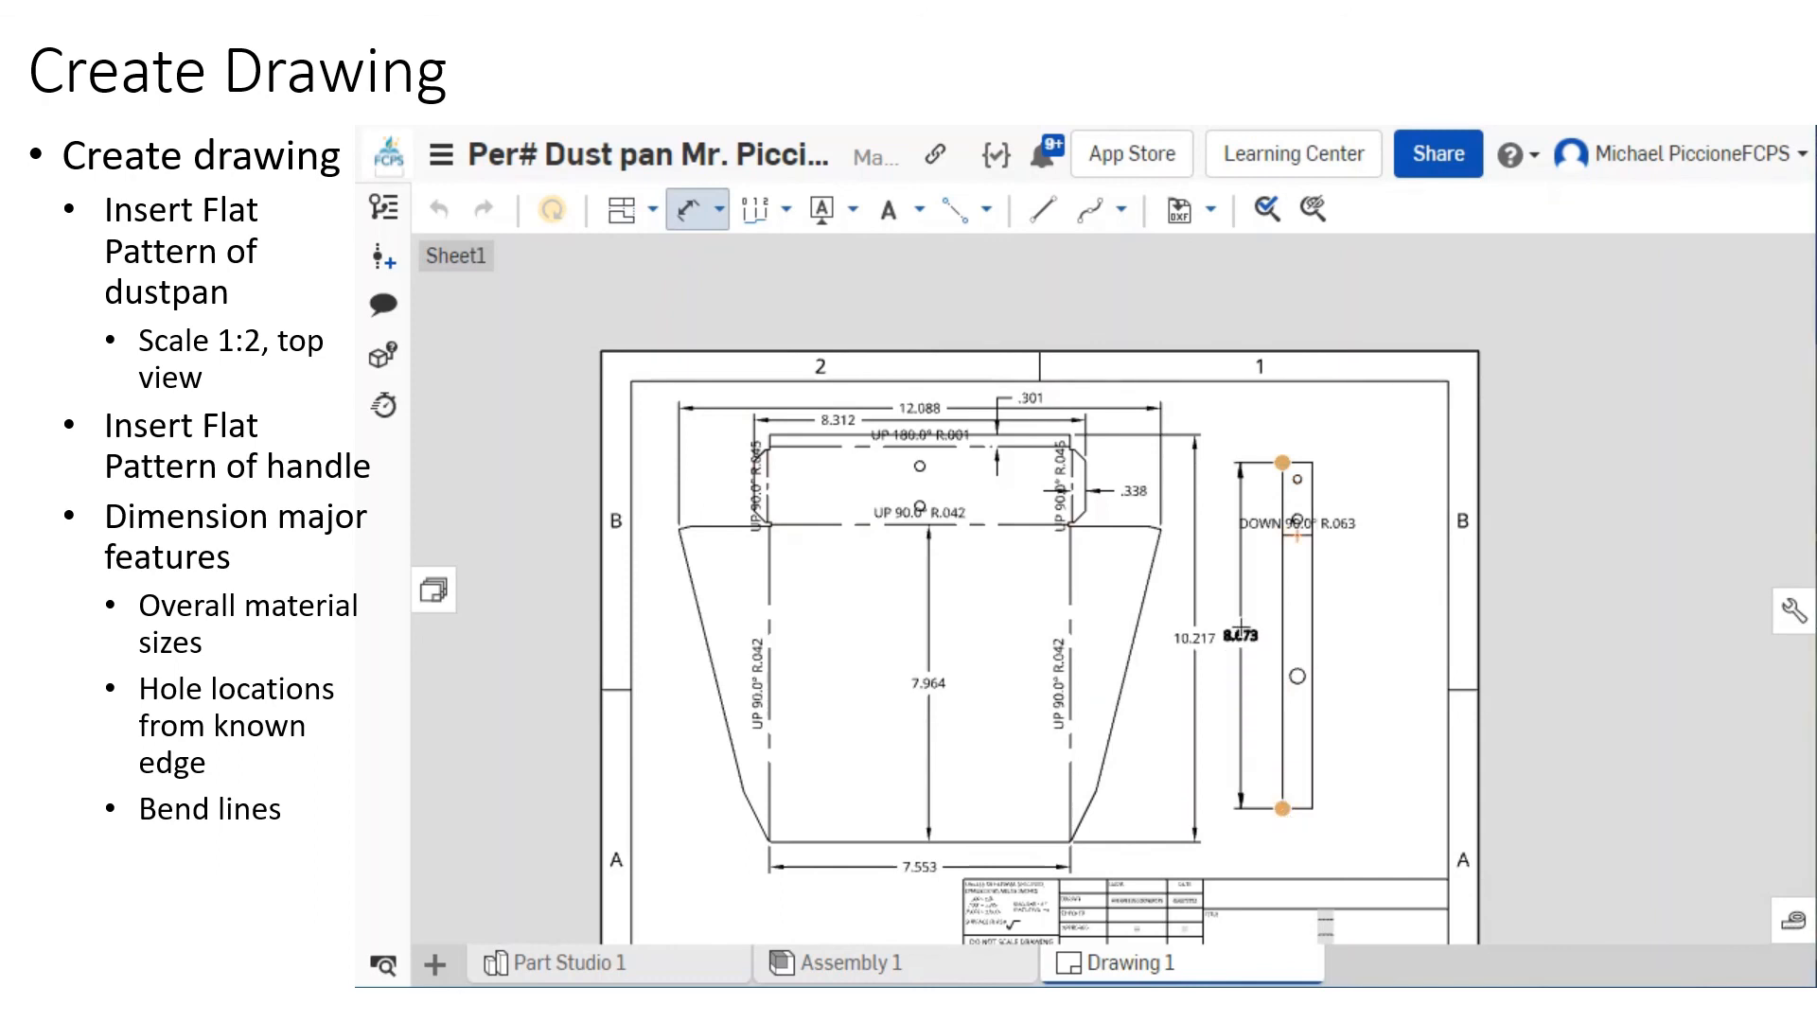
{"action": "left_click", "coordinate": [1238, 606]}
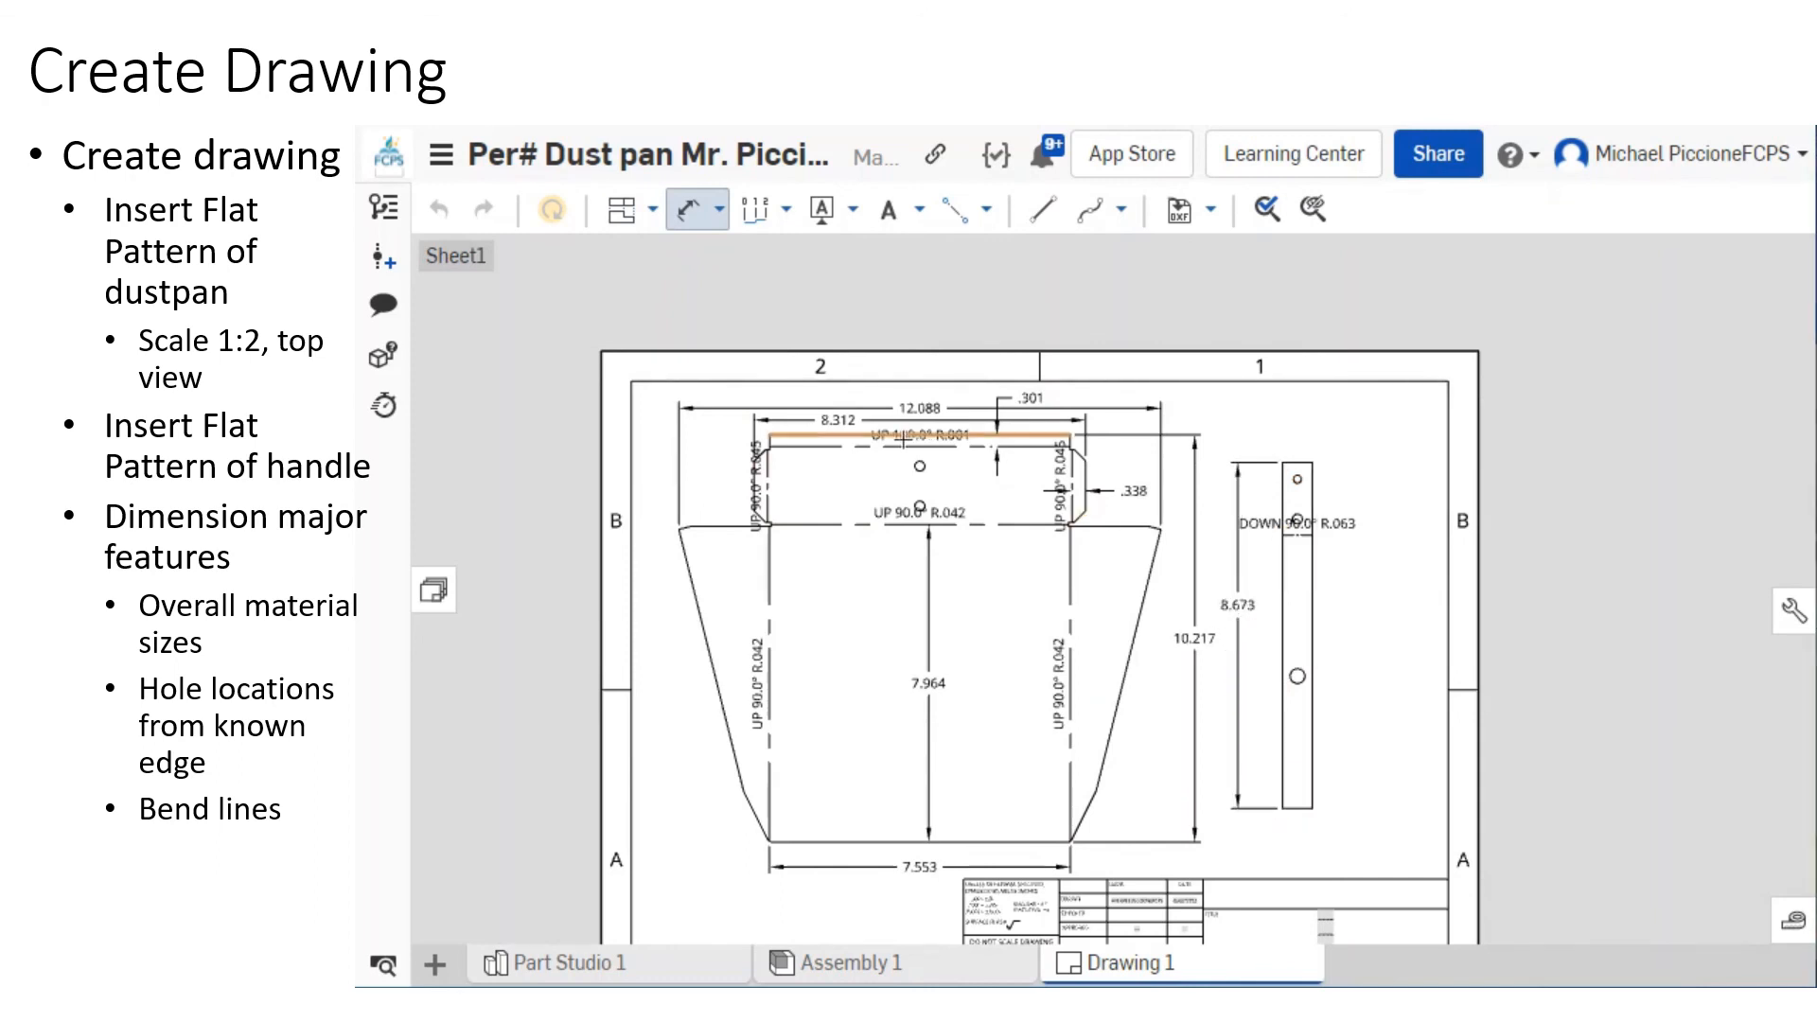
Dimension the dustpan's upper hole from the top edge of the flat pattern, placing the value just left of the hole.
{"action": "scroll", "coordinate": [903, 465], "scroll_direction": "up", "scroll_amount": 3}
{"action": "scroll", "coordinate": [922, 416], "scroll_direction": "up", "scroll_amount": 2}
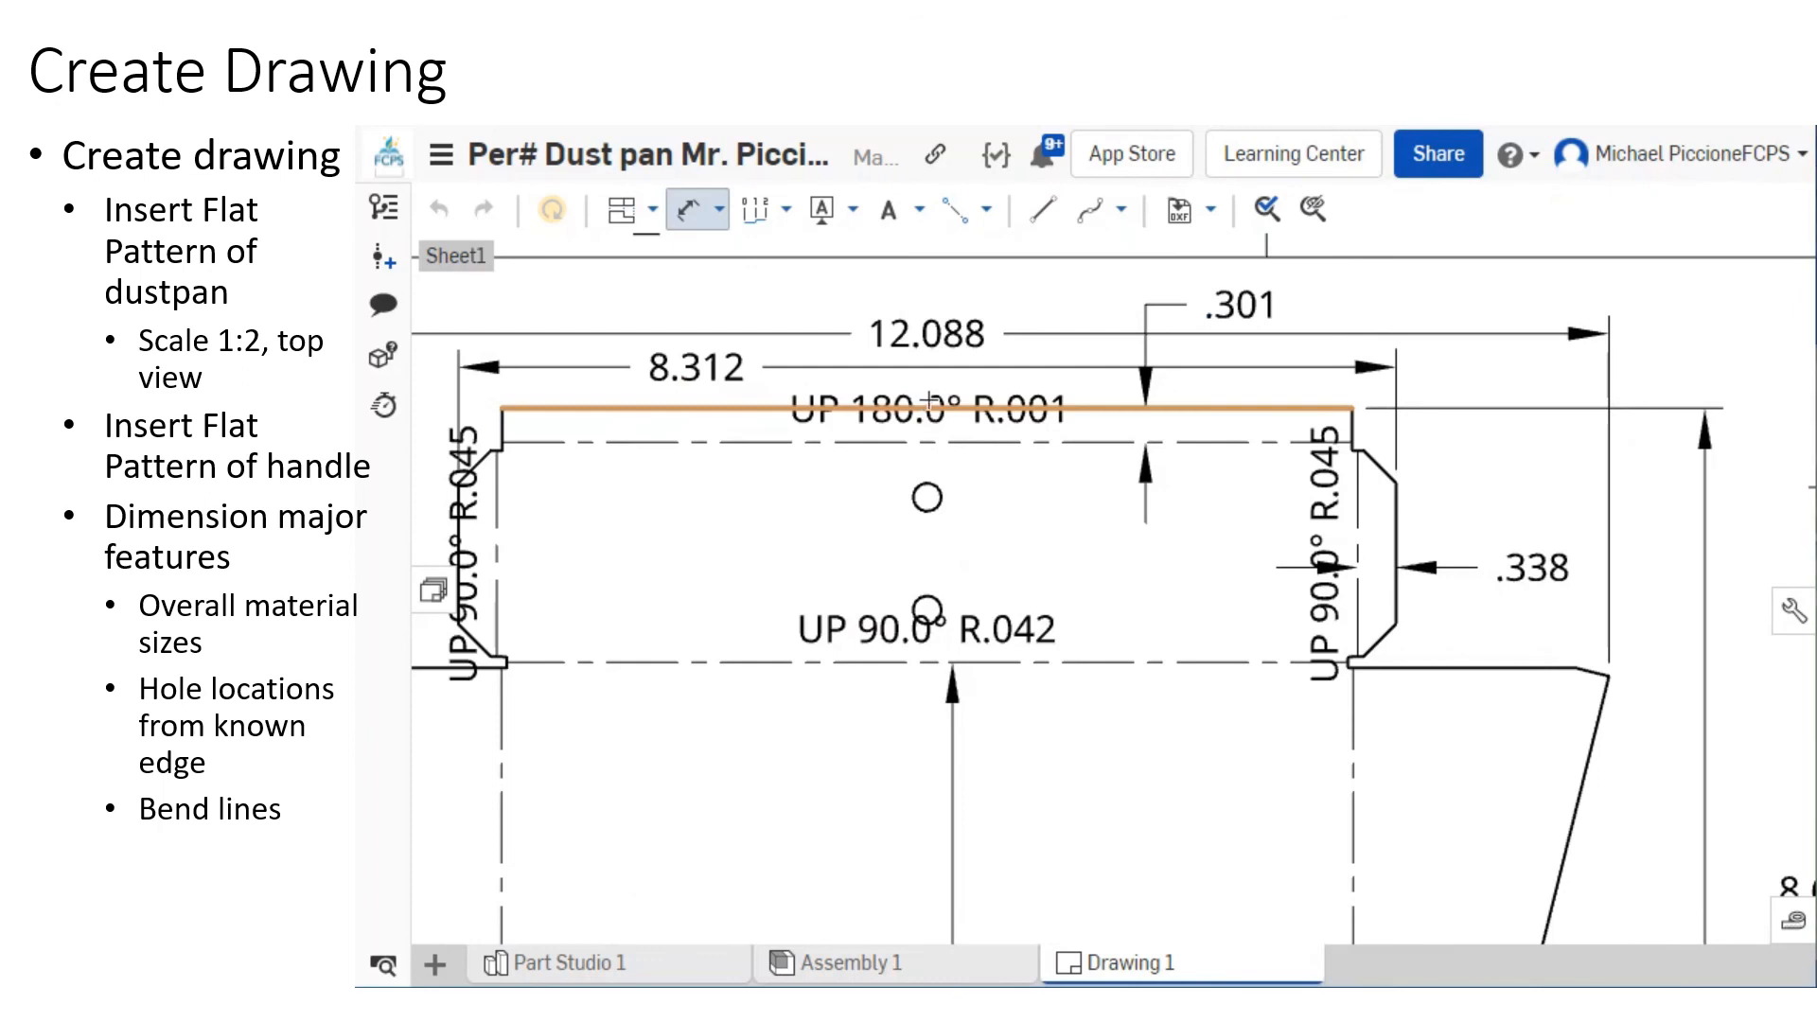
{"action": "left_click", "coordinate": [931, 409]}
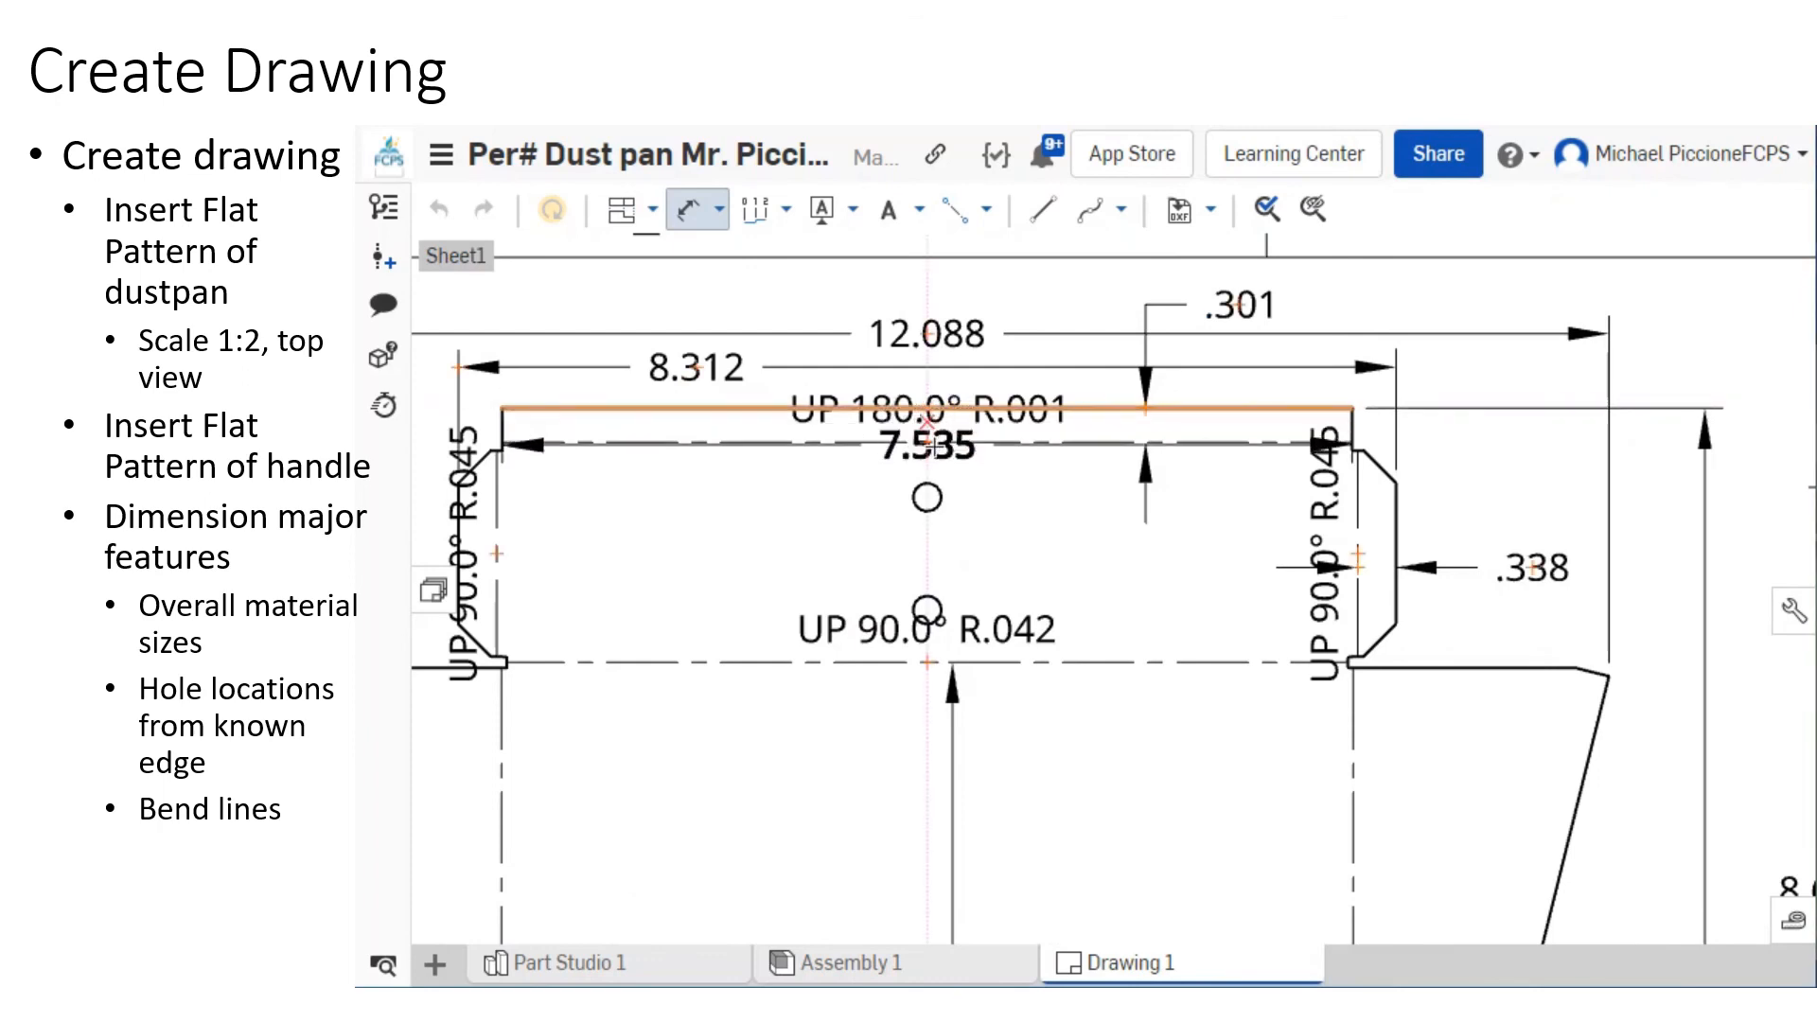
{"action": "left_click", "coordinate": [928, 497]}
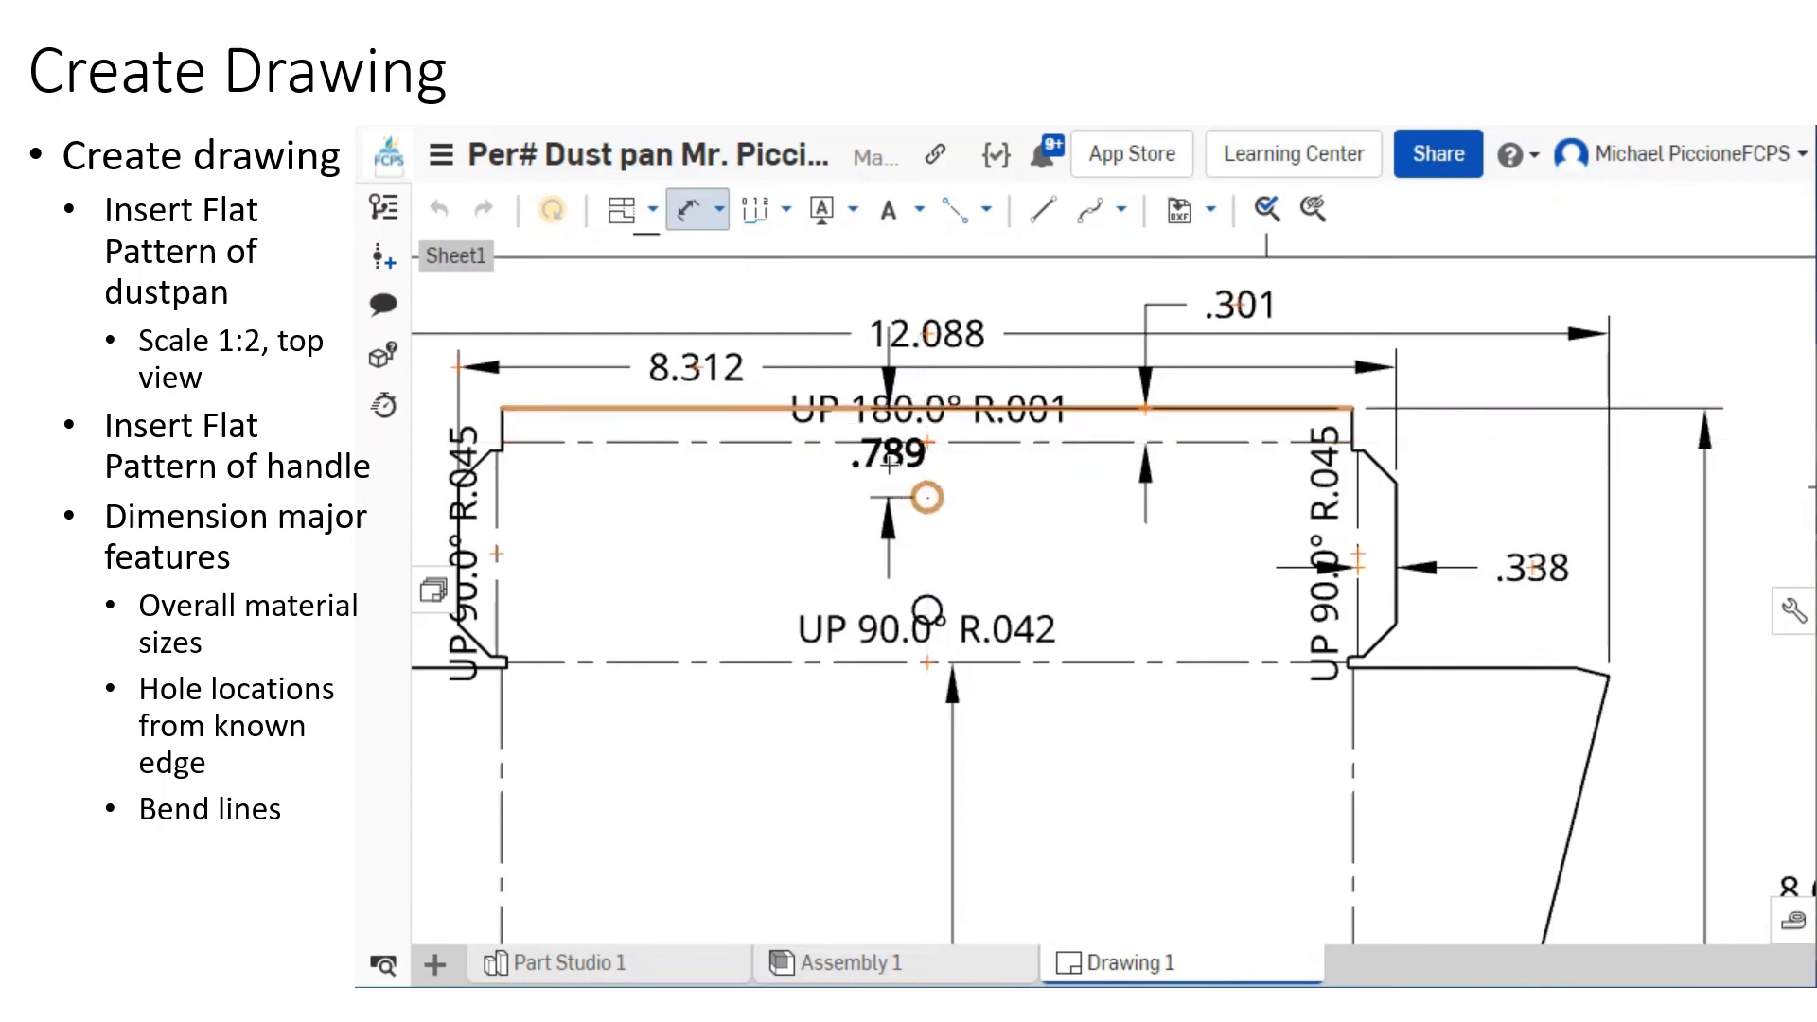
{"action": "left_click", "coordinate": [880, 469]}
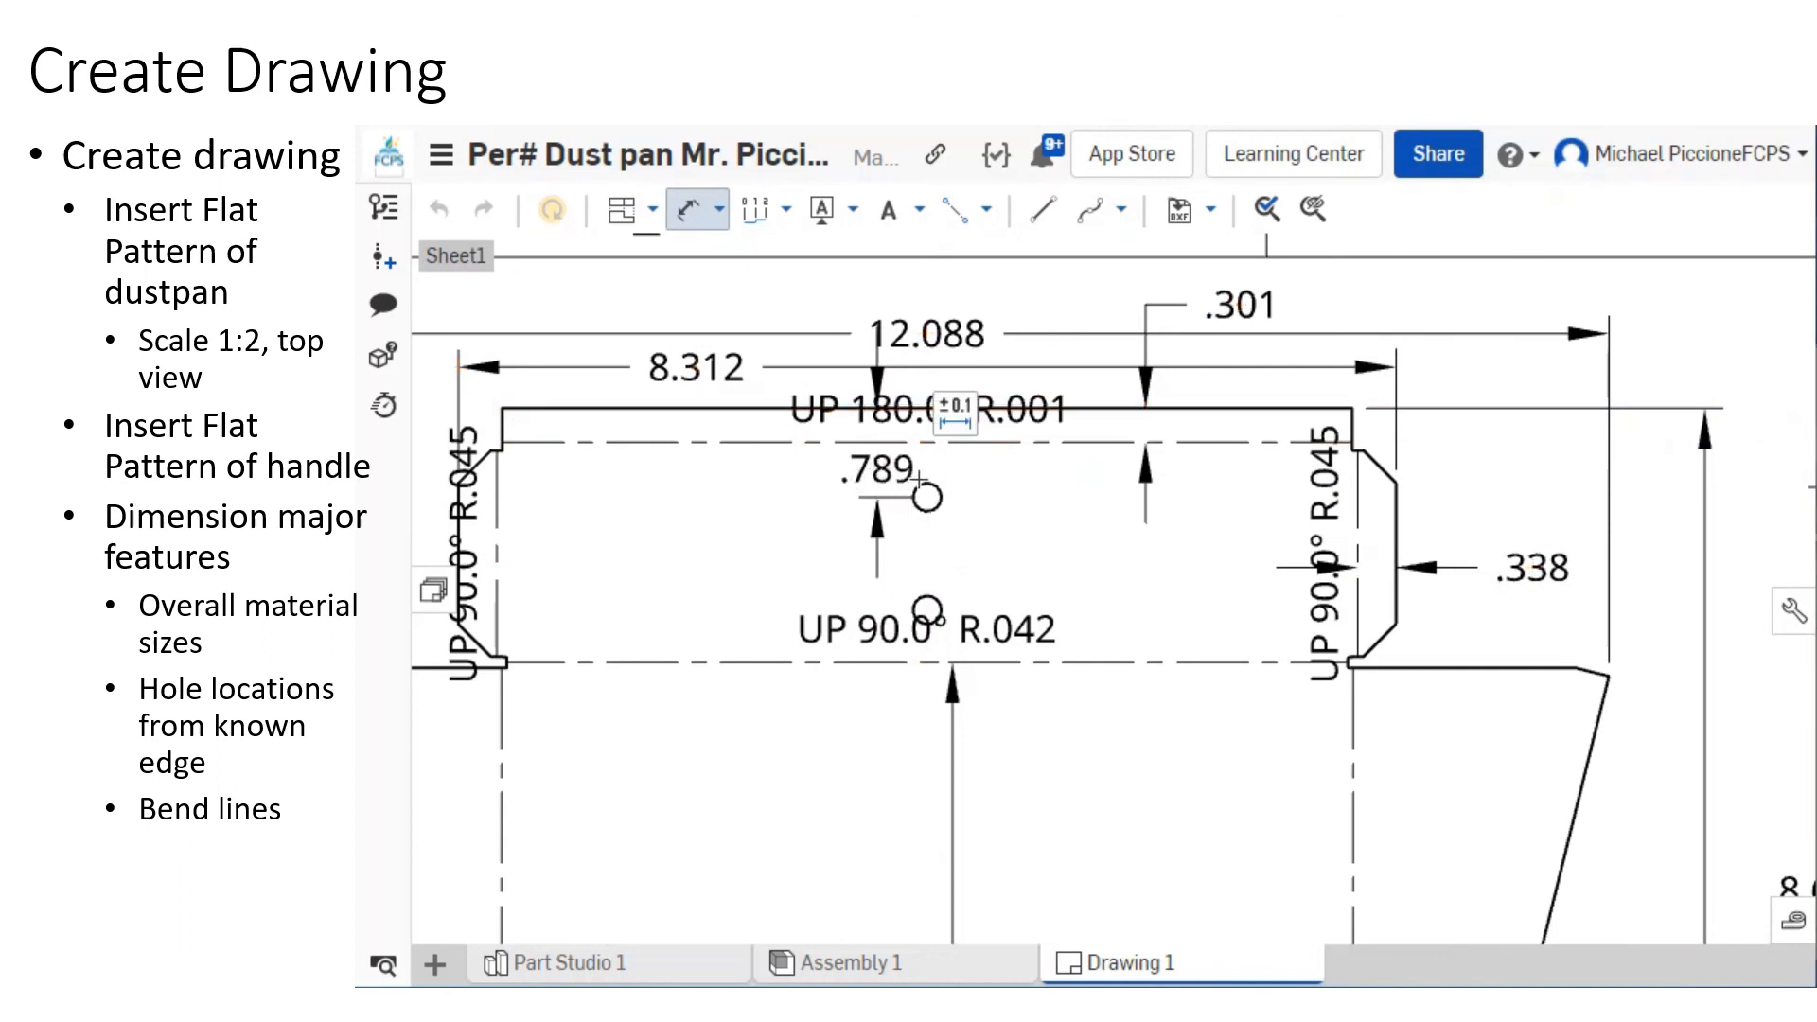
Dimension the vertical spacing between the dustpan's two holes, placing the value to the right of them.
{"action": "left_click", "coordinate": [926, 609]}
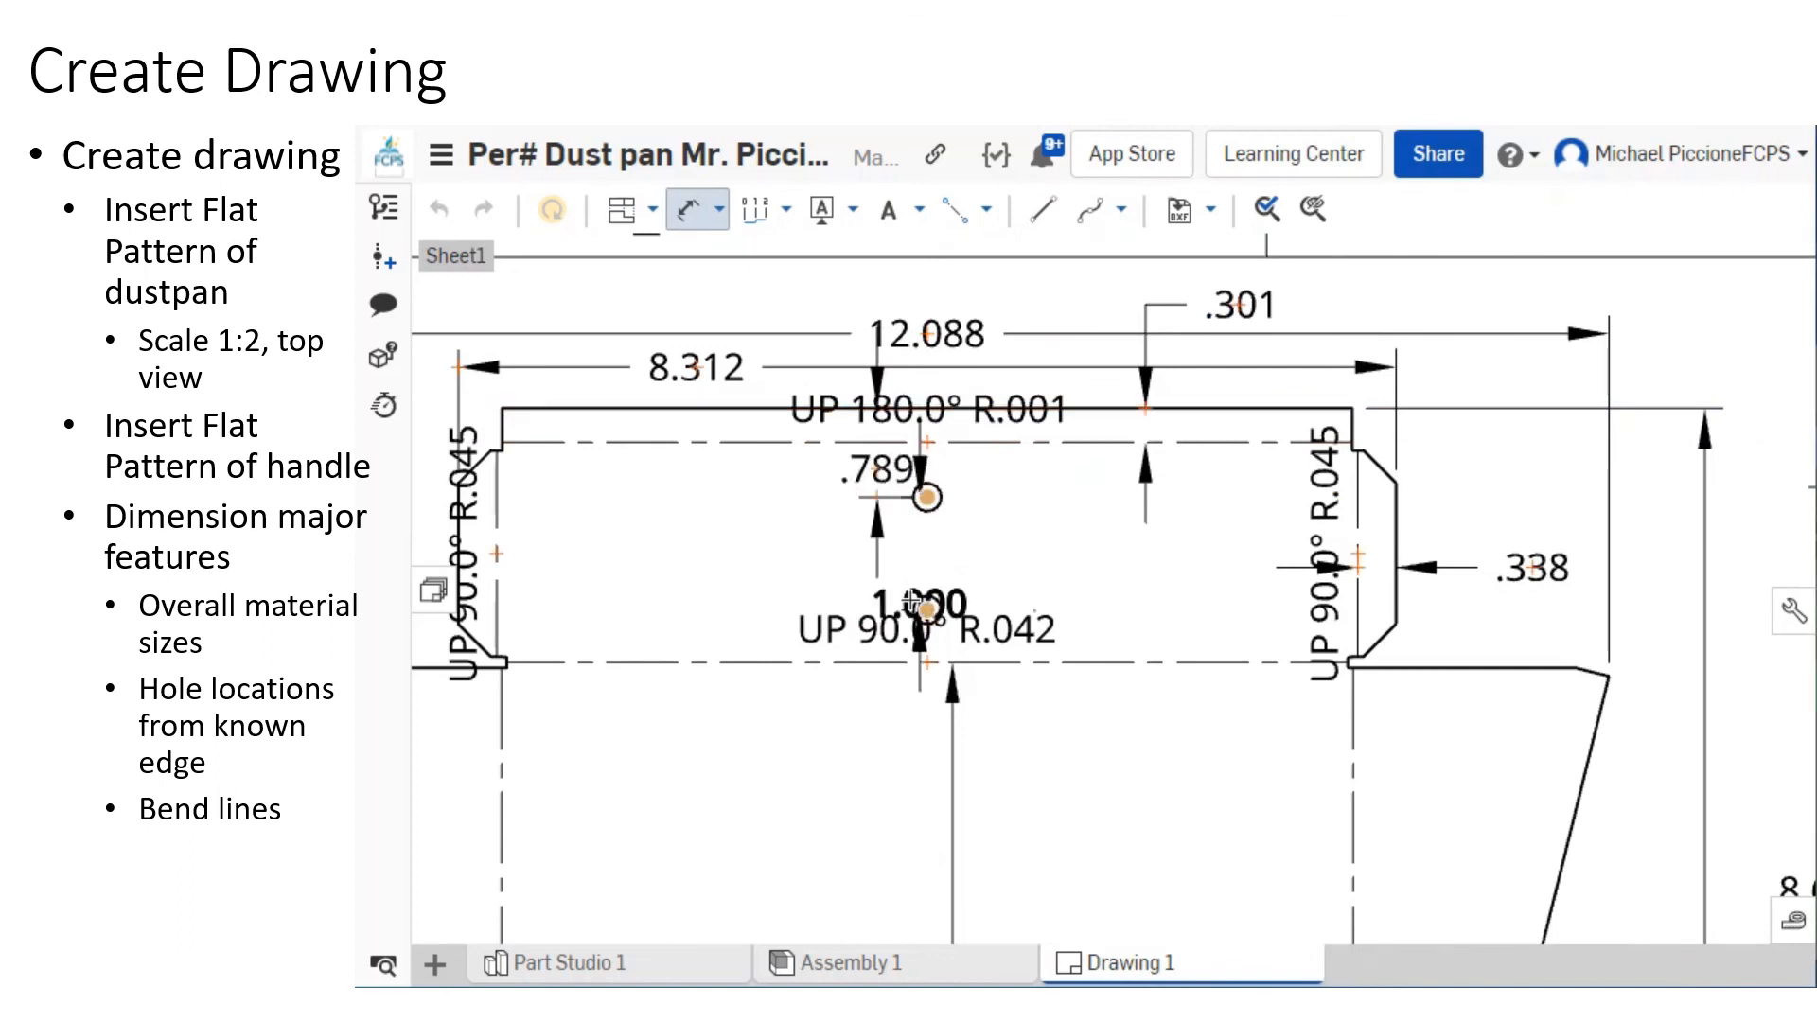
{"action": "left_click", "coordinate": [984, 565]}
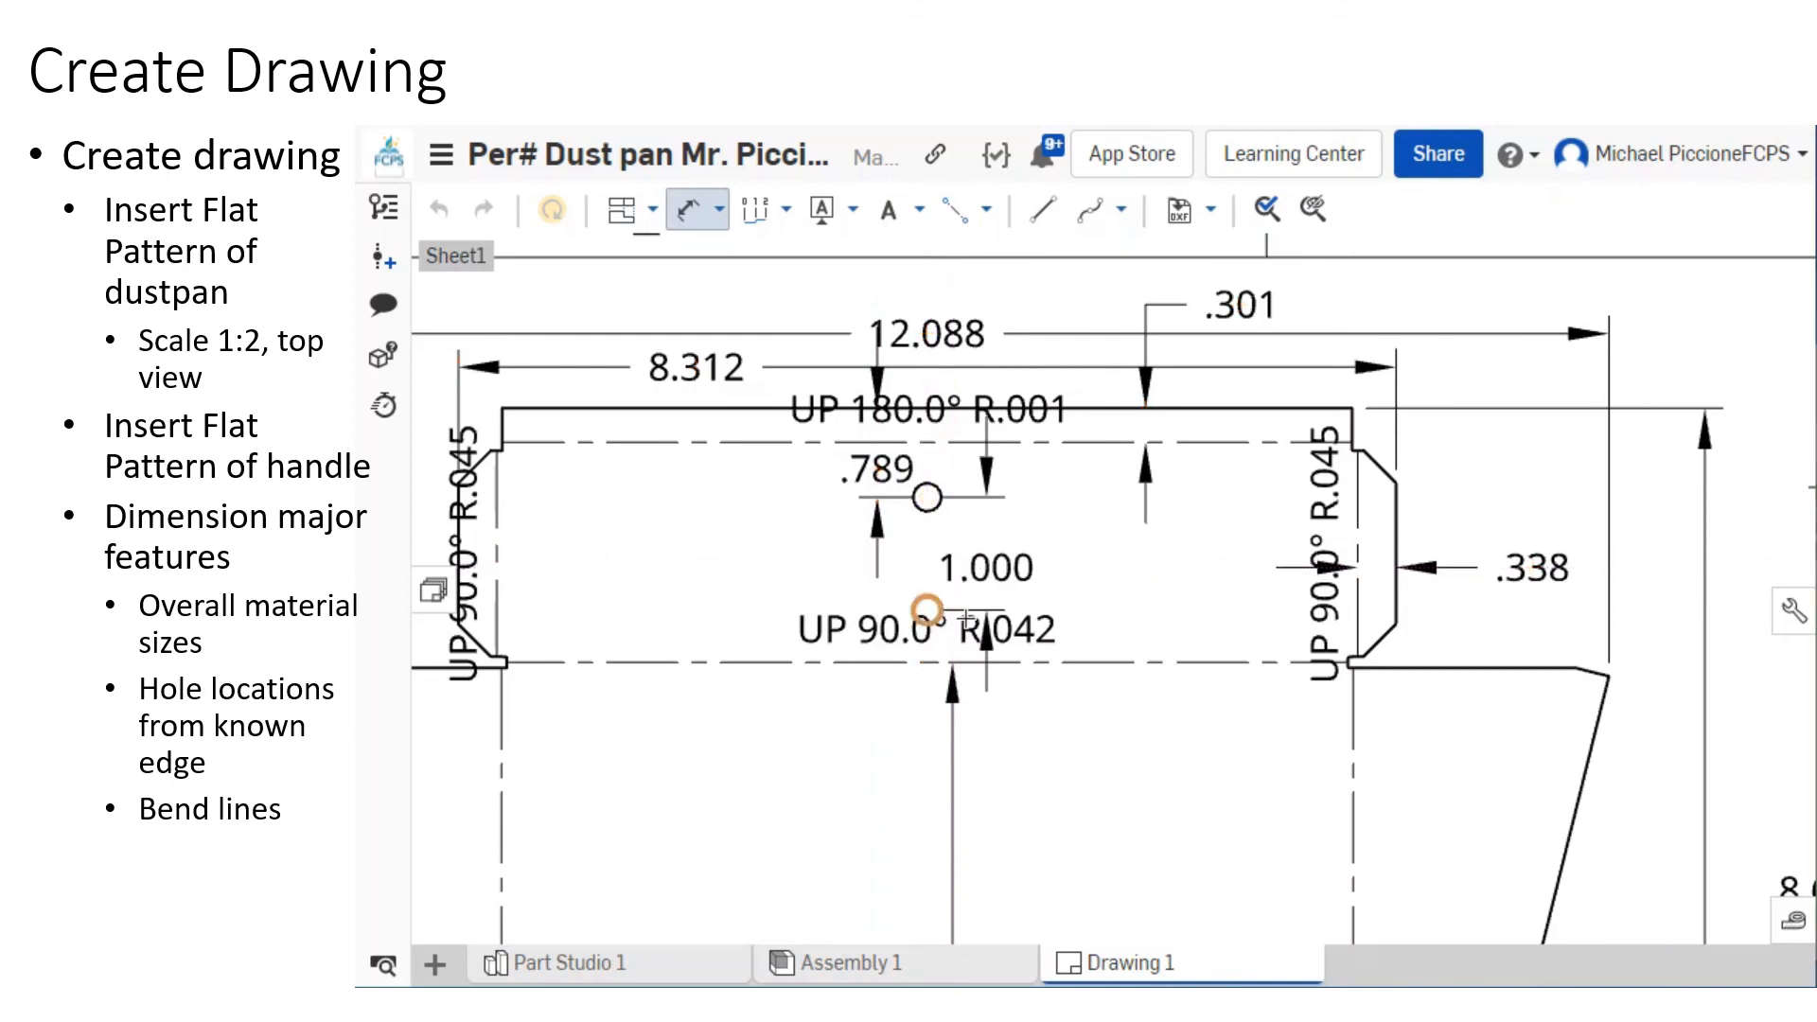
{"action": "scroll", "coordinate": [951, 568], "scroll_direction": "down", "scroll_amount": 2}
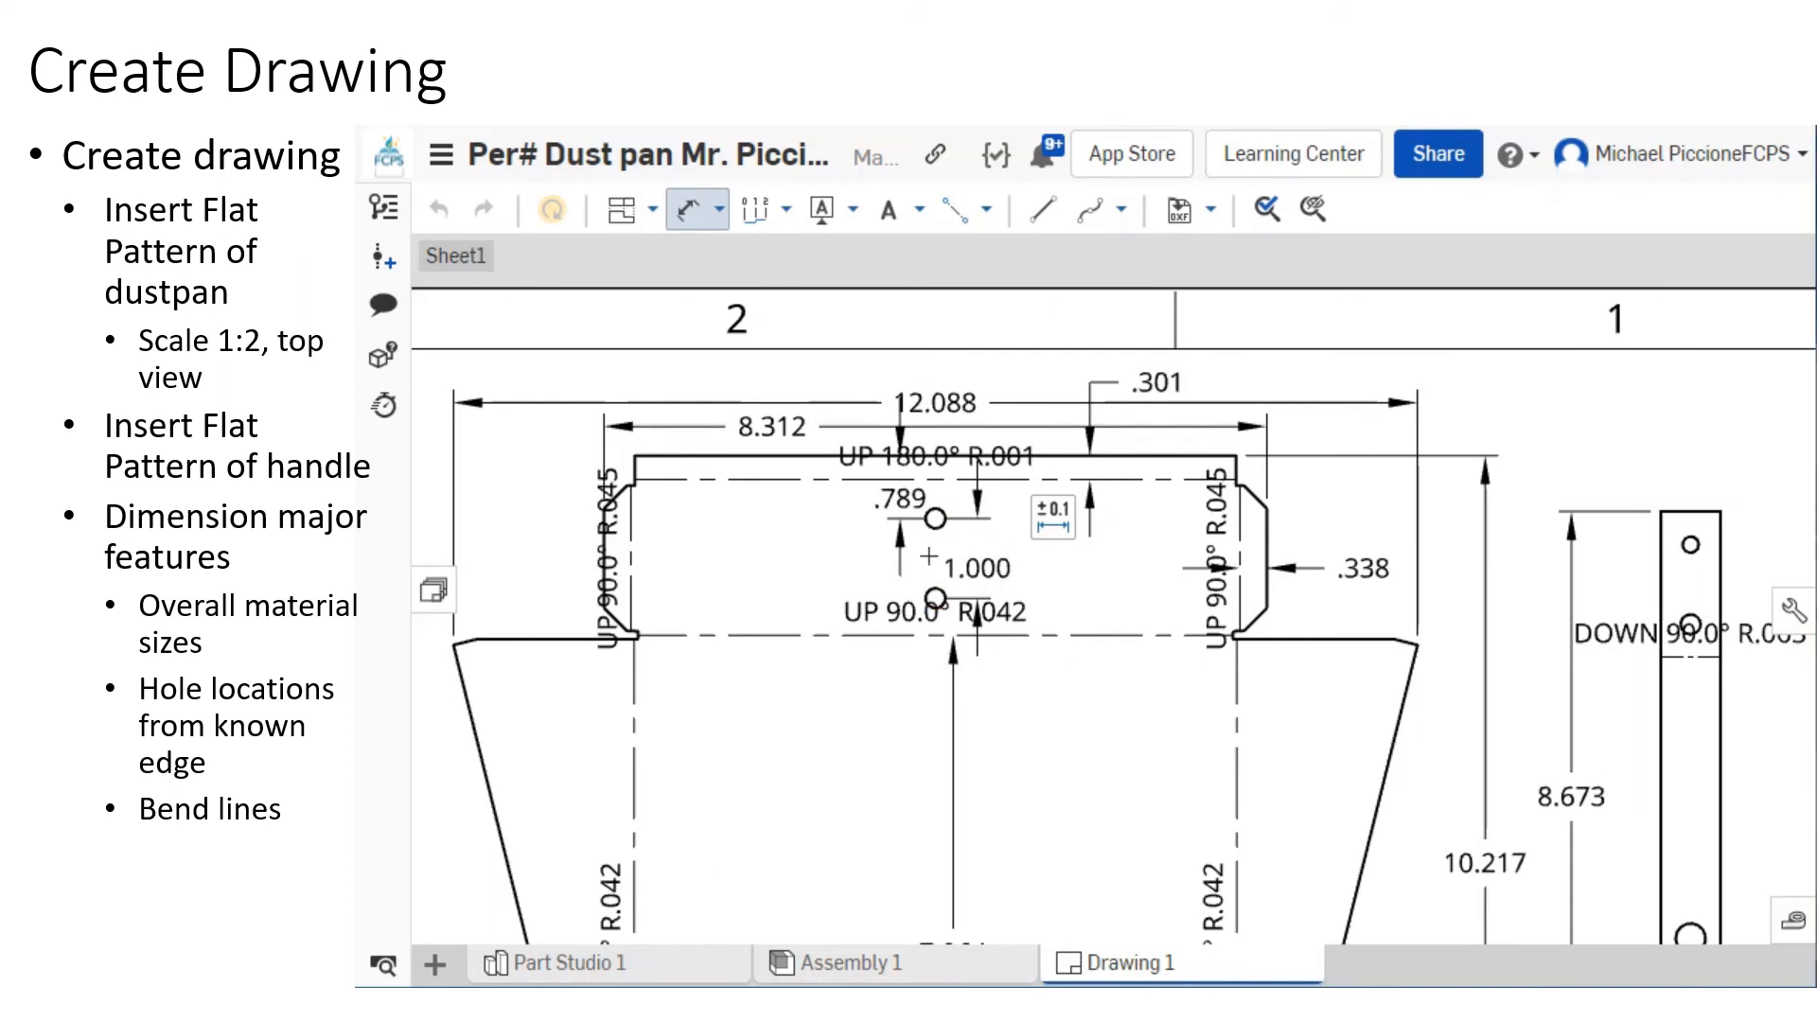
{"action": "double_click", "coordinate": [951, 568]}
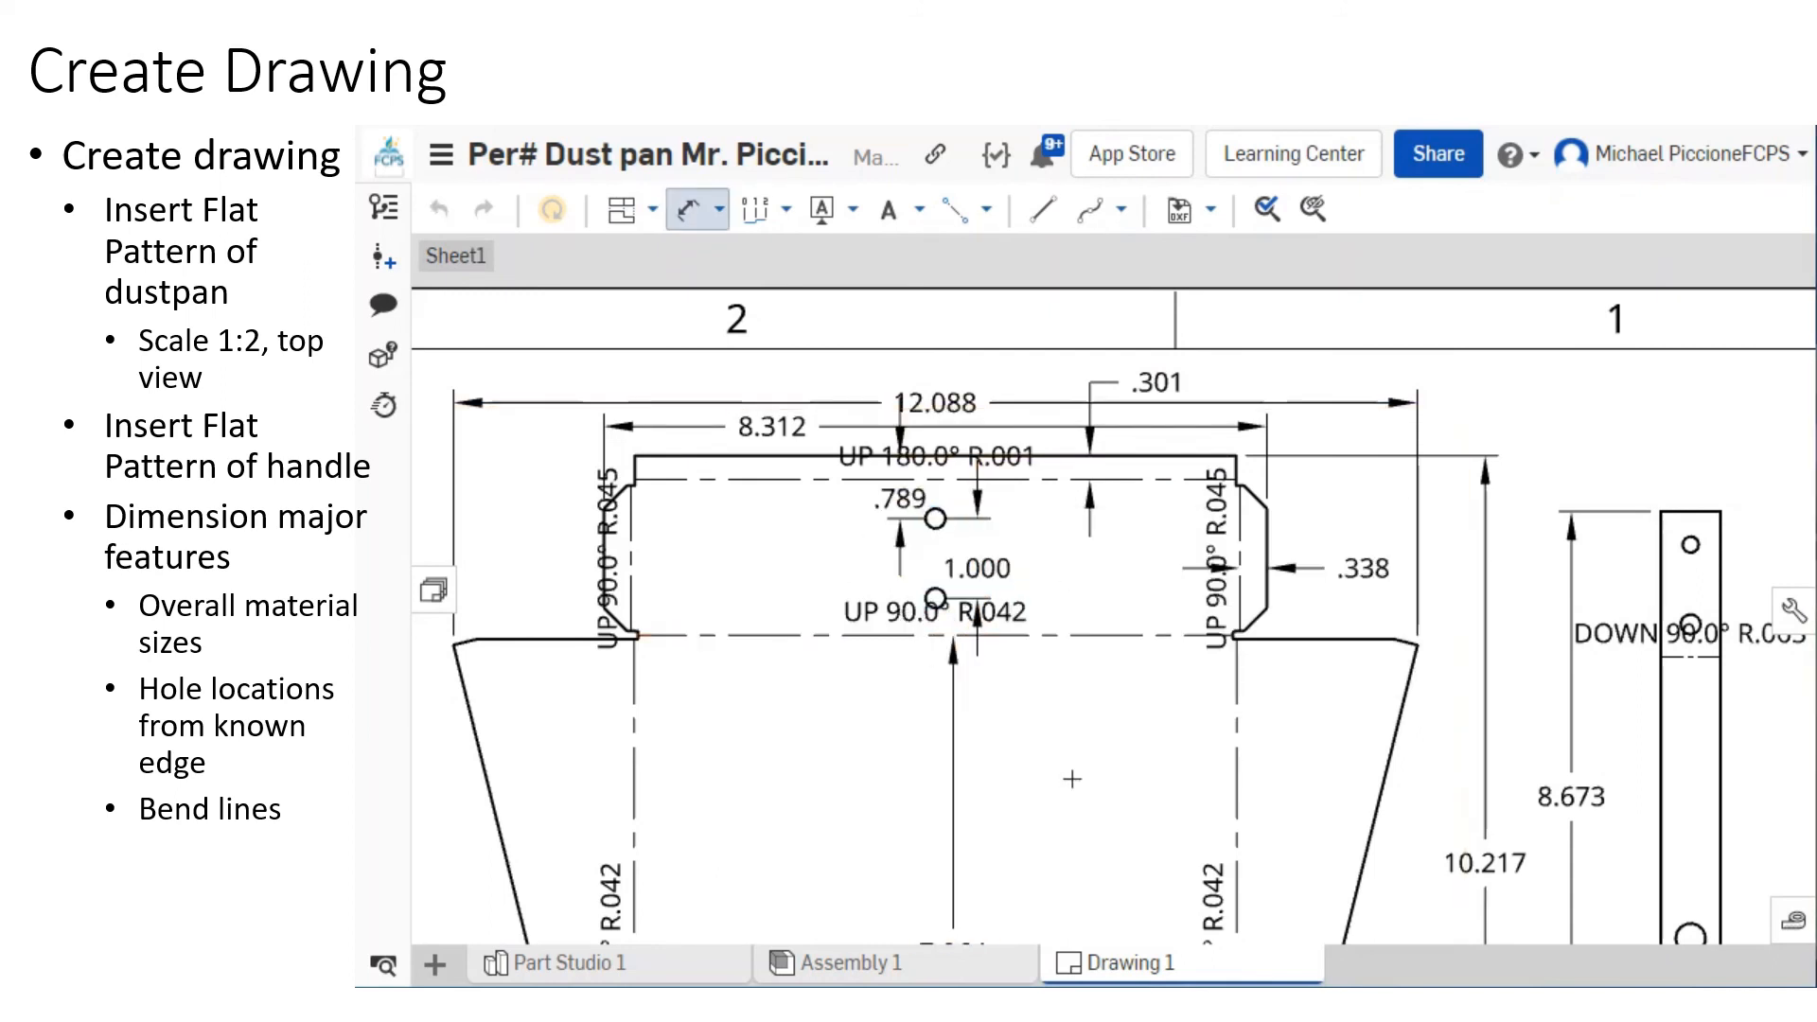
{"action": "mouse_move", "coordinate": [1057, 527]}
{"action": "key", "text": "Escape"}
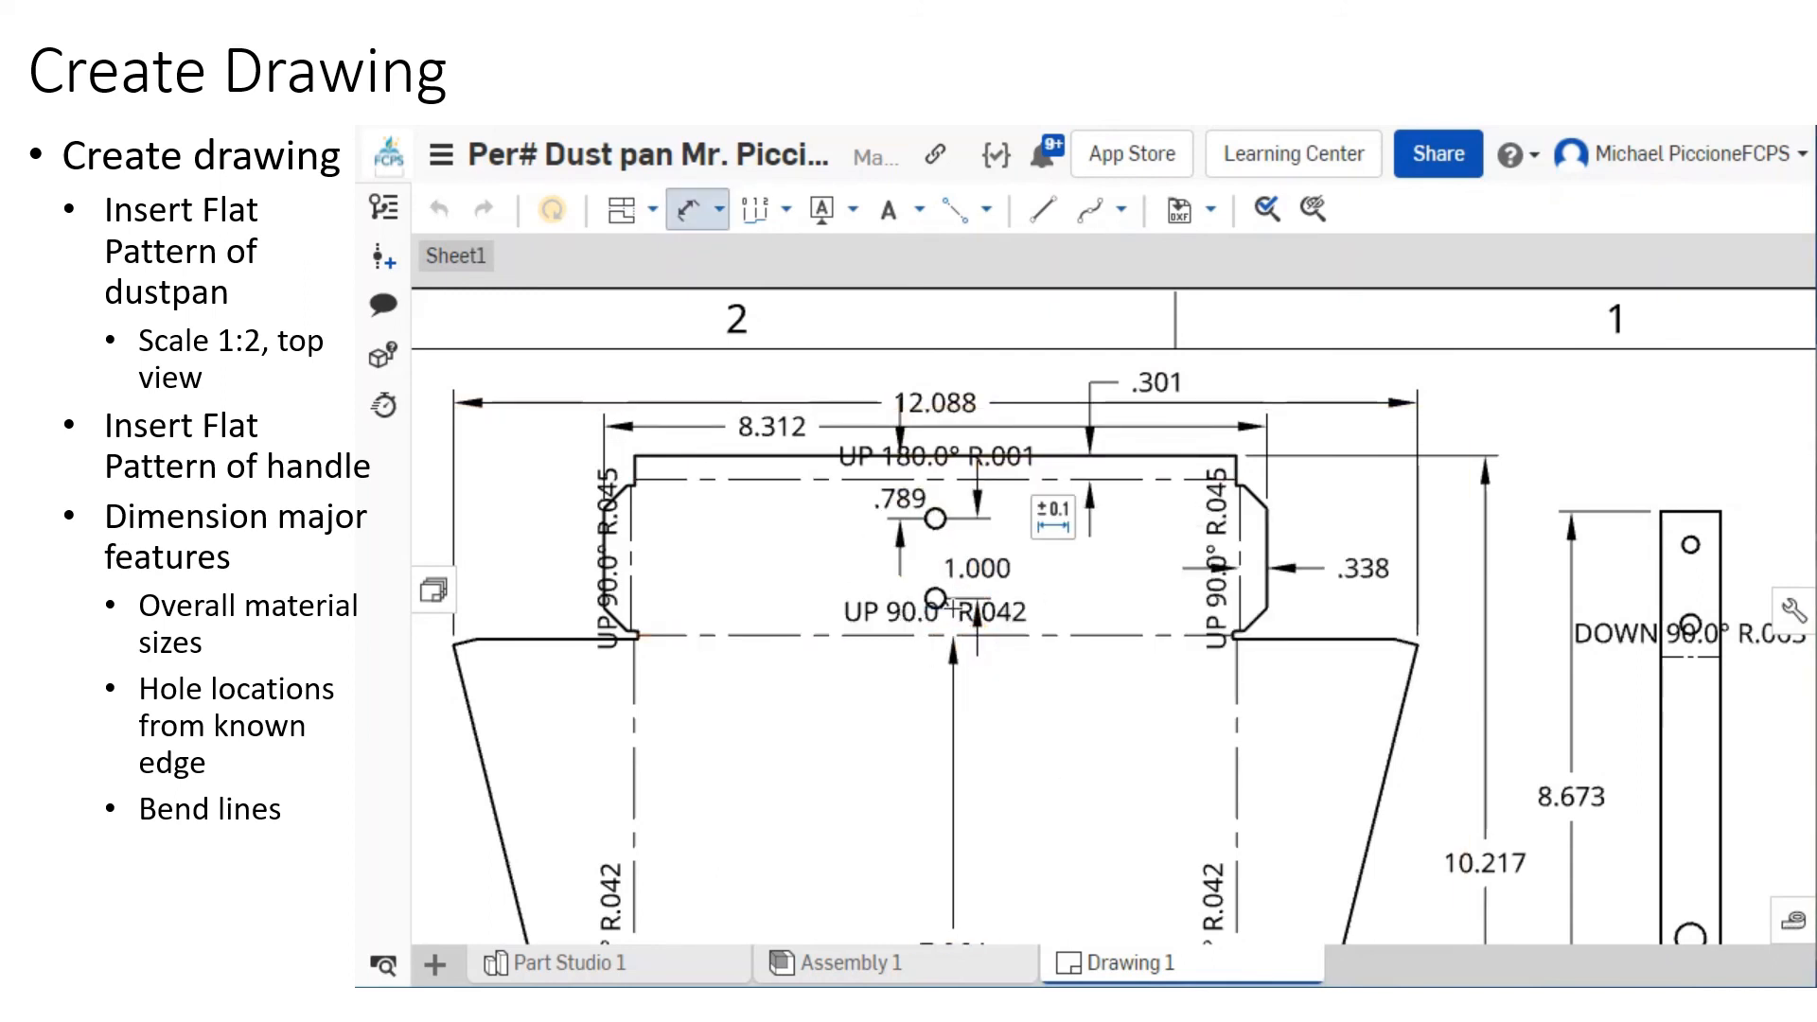
Dimension the width of the handle flat pattern, placing the value above its top edge.
{"action": "scroll", "coordinate": [951, 534], "scroll_direction": "down", "scroll_amount": 2}
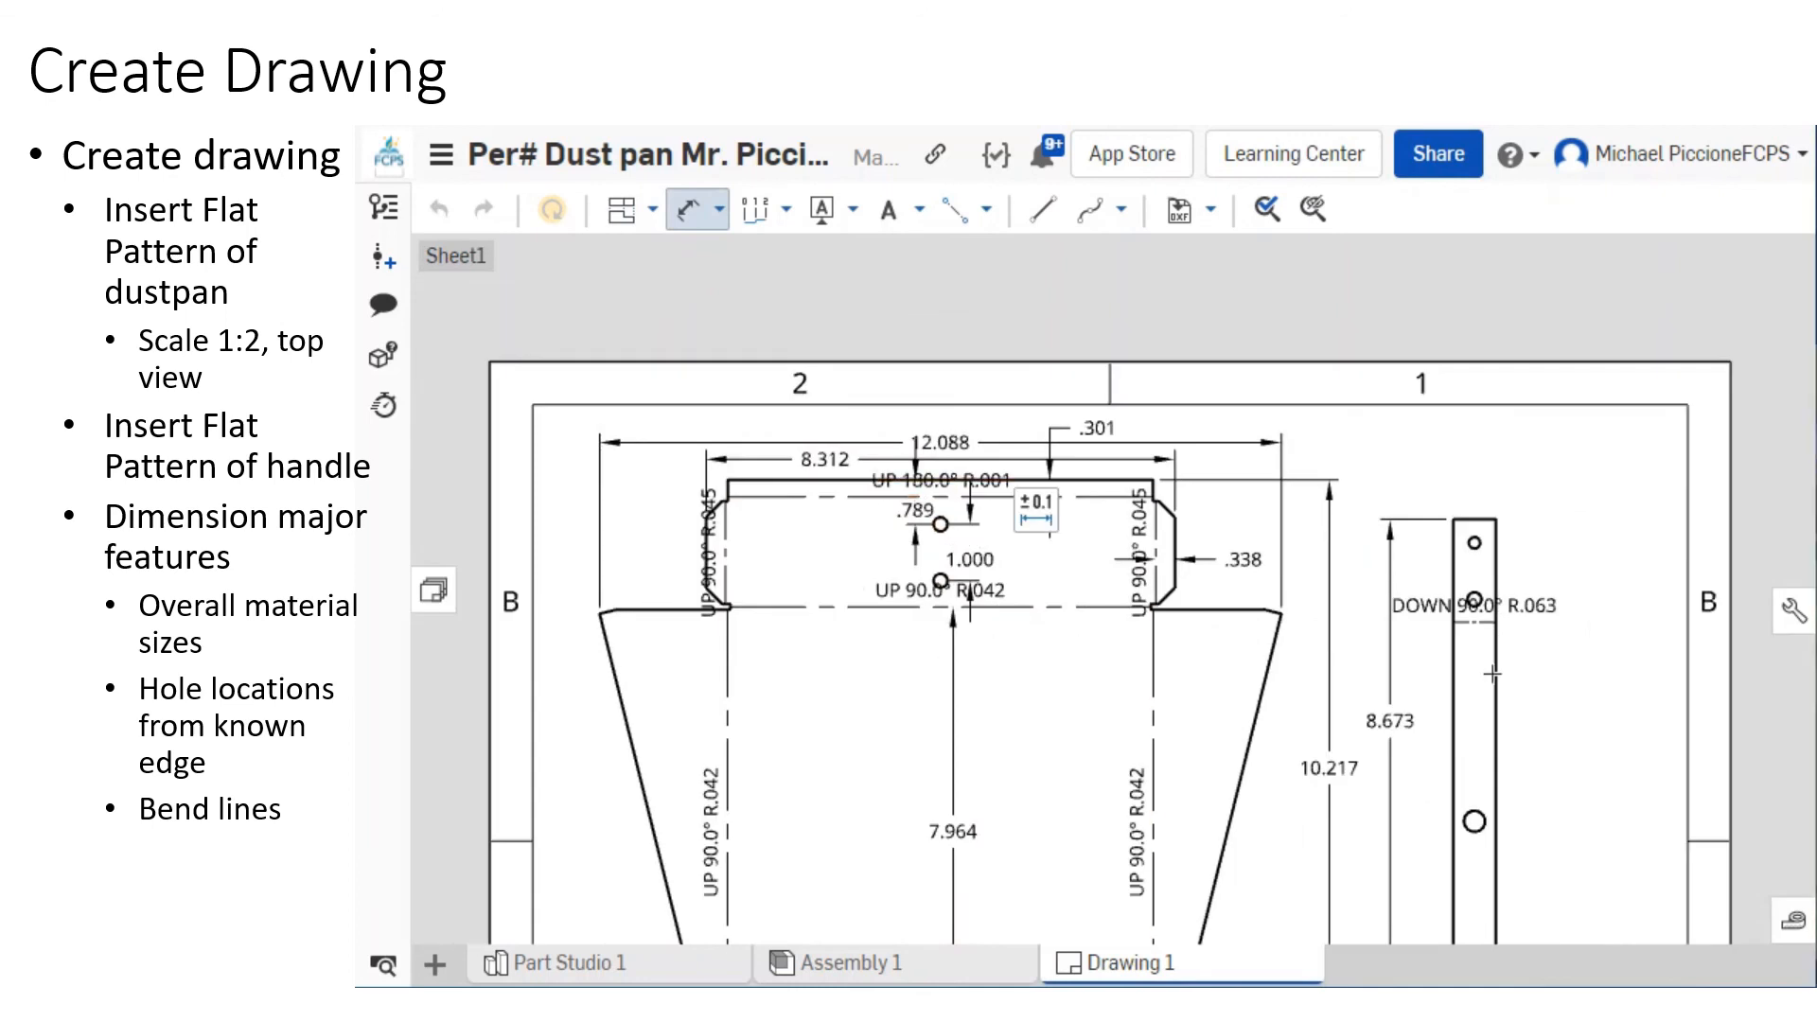
{"action": "scroll", "coordinate": [1544, 652], "scroll_direction": "up", "scroll_amount": 2}
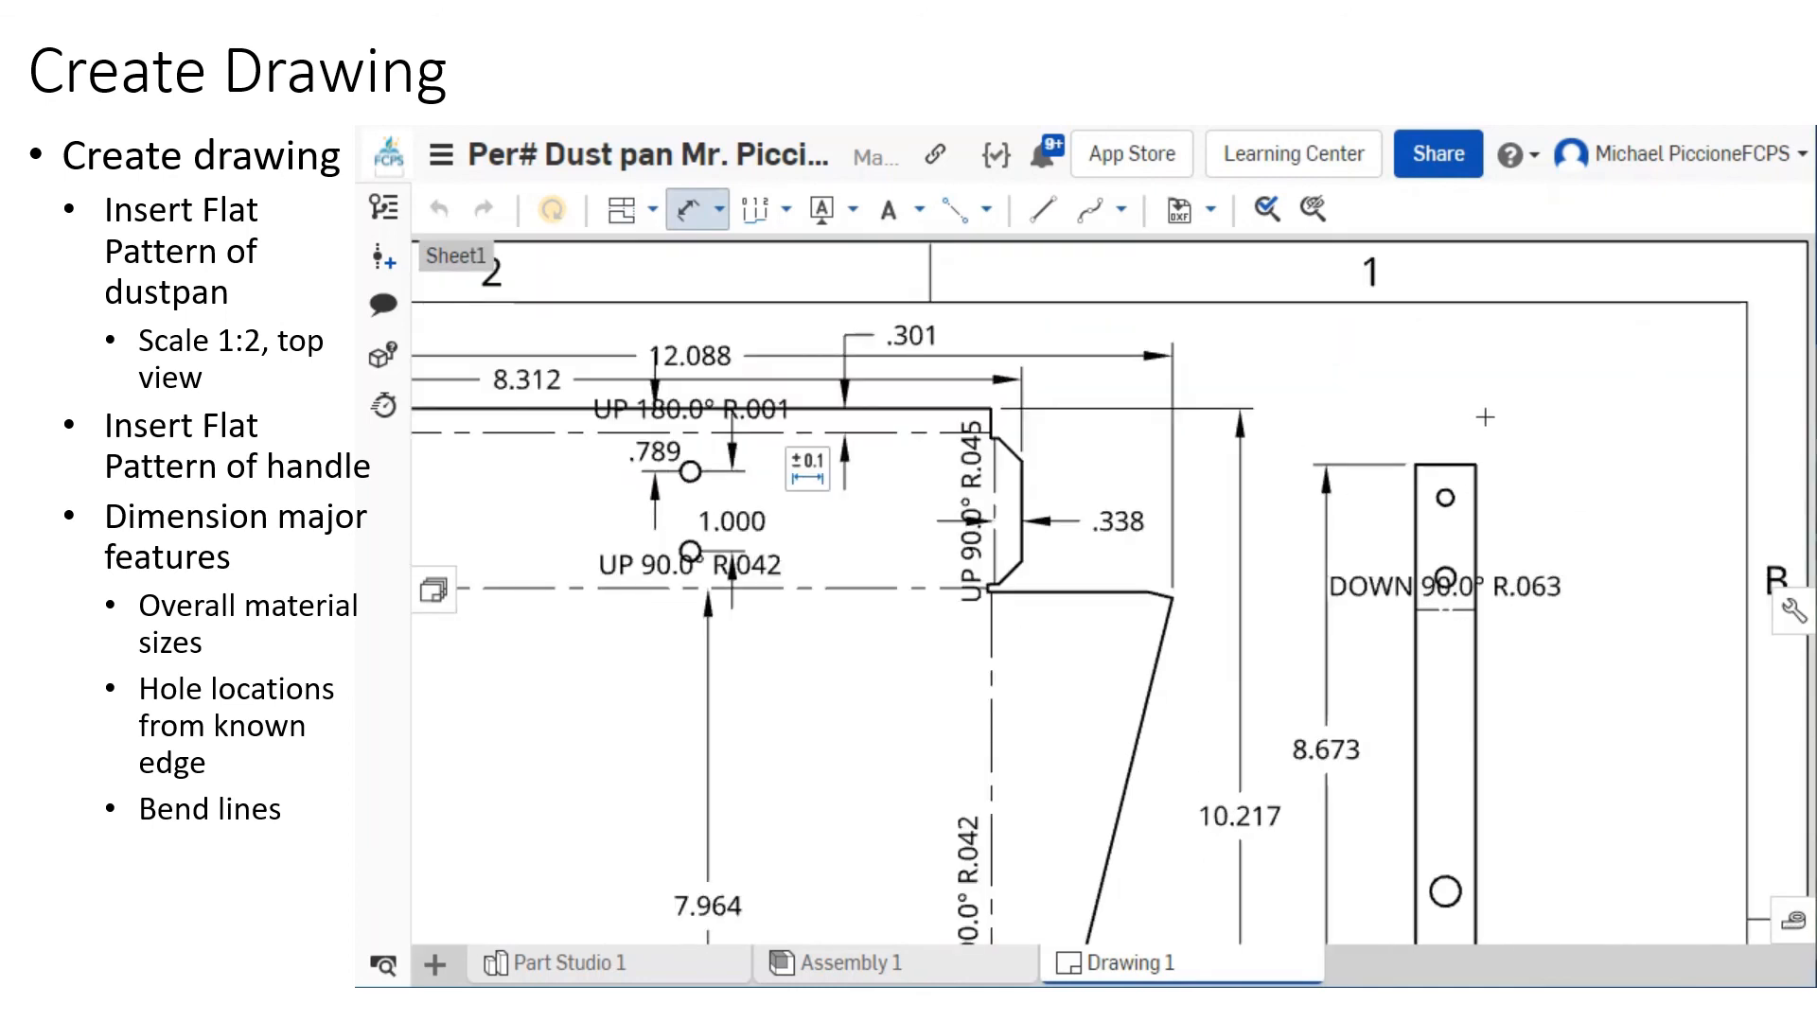
{"action": "left_click", "coordinate": [1417, 466]}
{"action": "left_click", "coordinate": [1445, 408]}
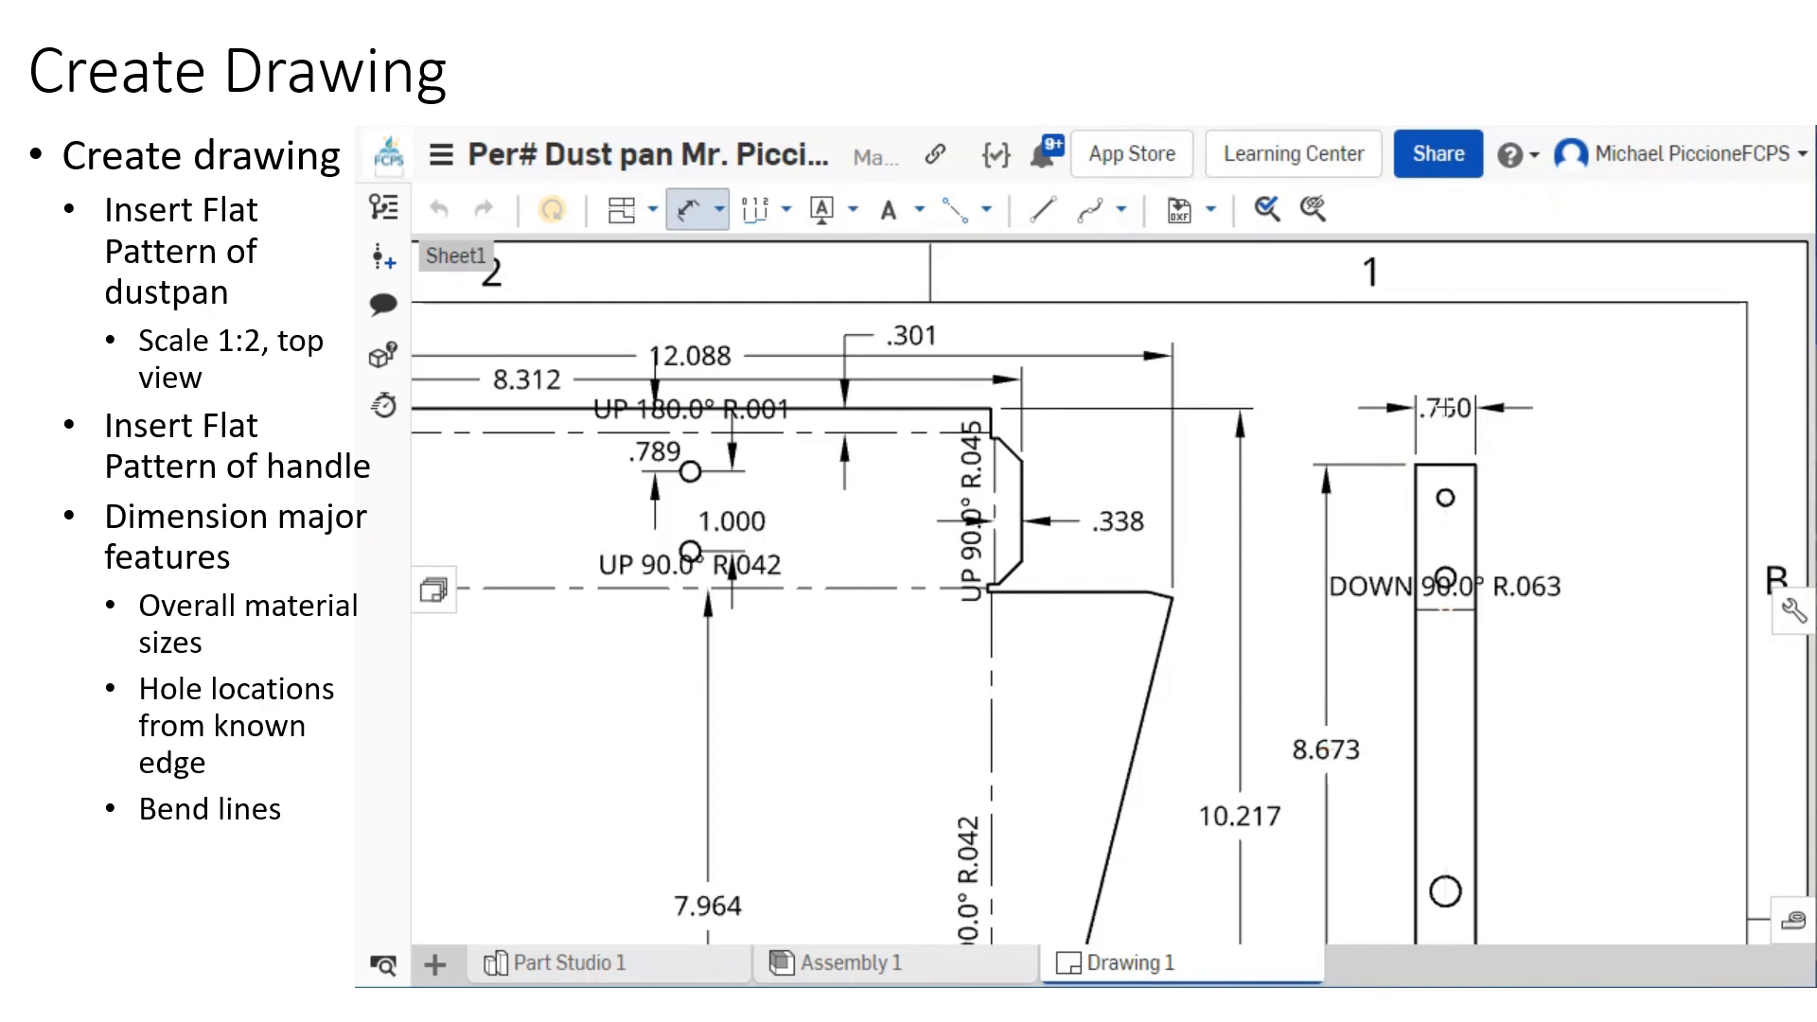
Dimension the handle's top hole from the top edge and the spacing between its two upper holes, placing both values right of the view.
{"action": "left_click", "coordinate": [1457, 464]}
{"action": "left_click", "coordinate": [1445, 498]}
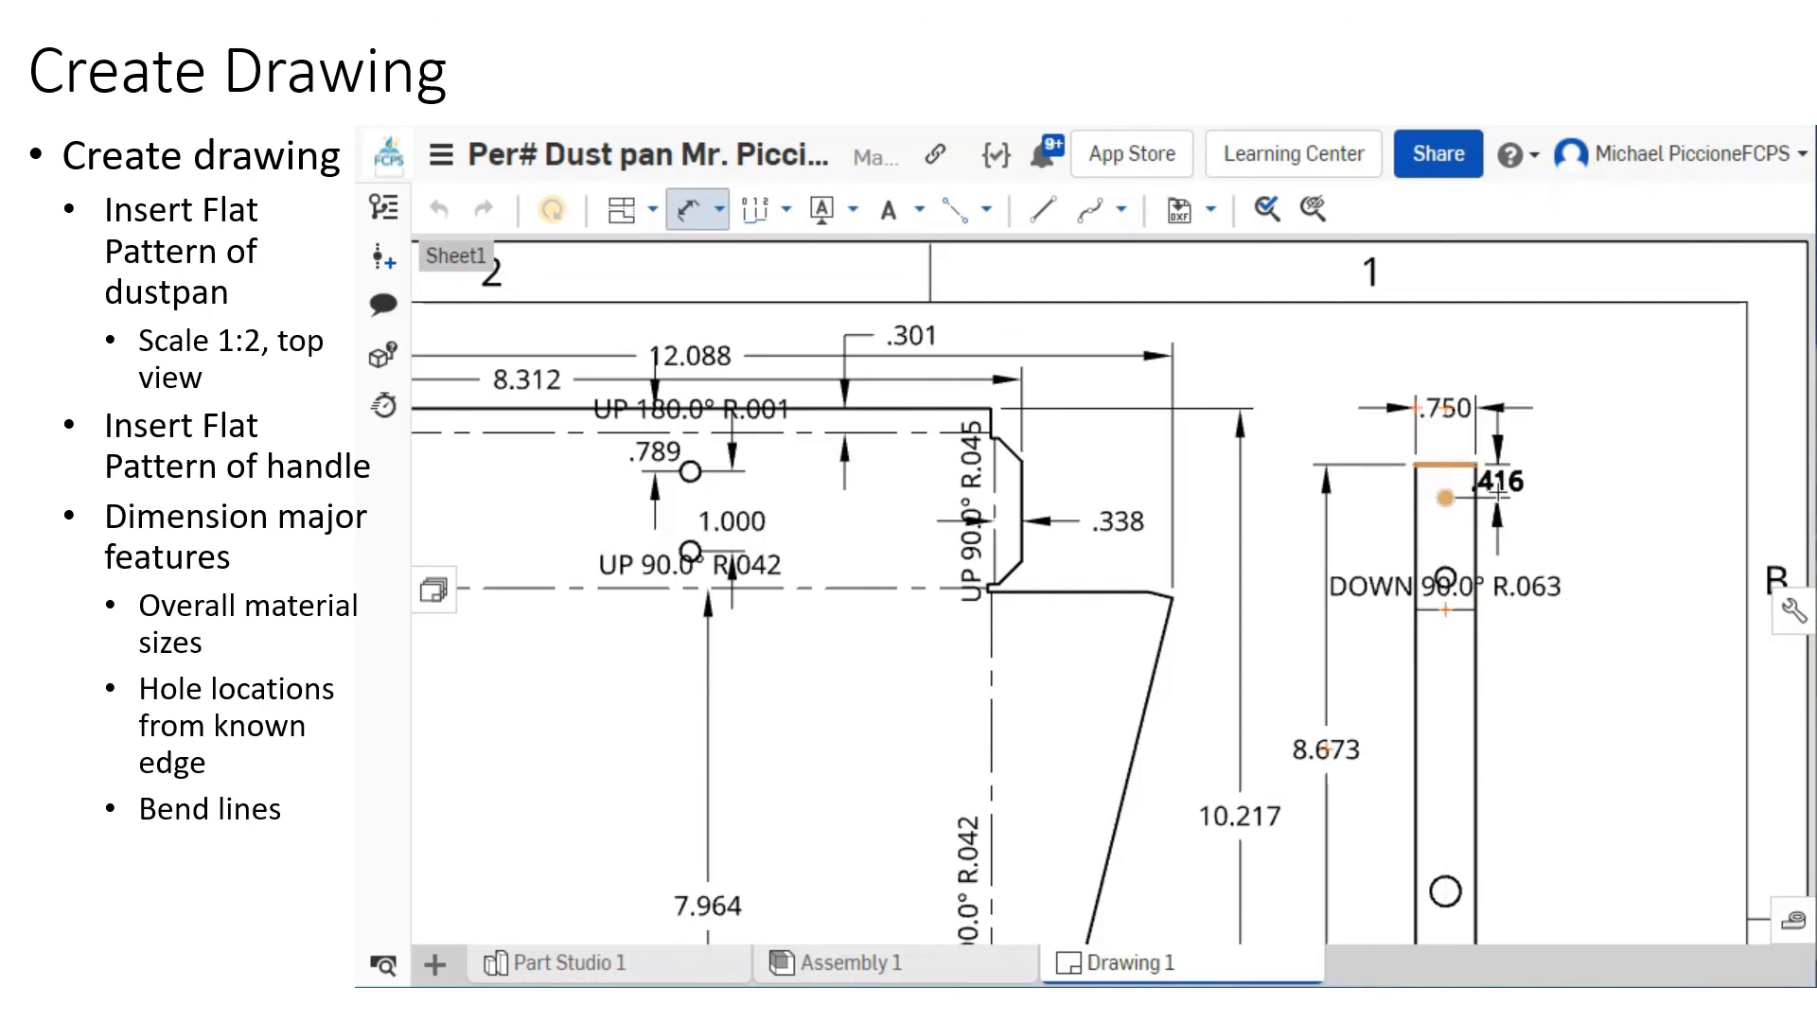
{"action": "left_click", "coordinate": [1522, 486]}
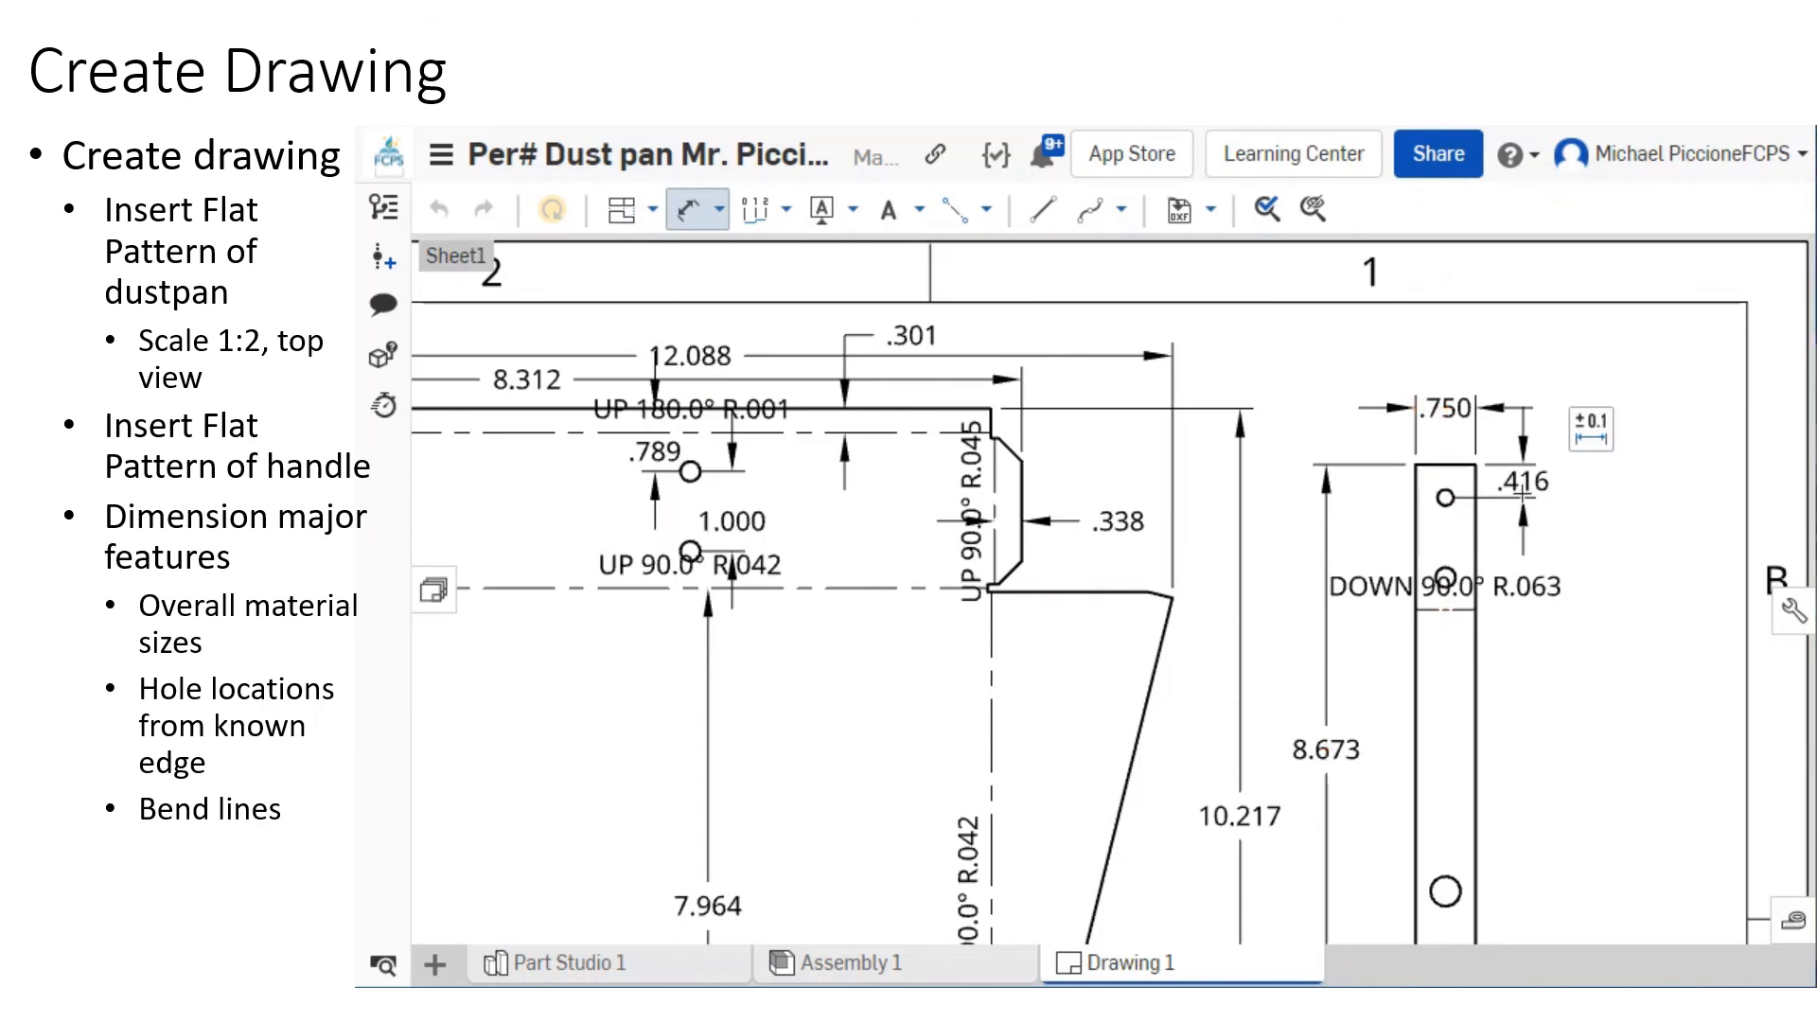
{"action": "left_click", "coordinate": [1445, 577]}
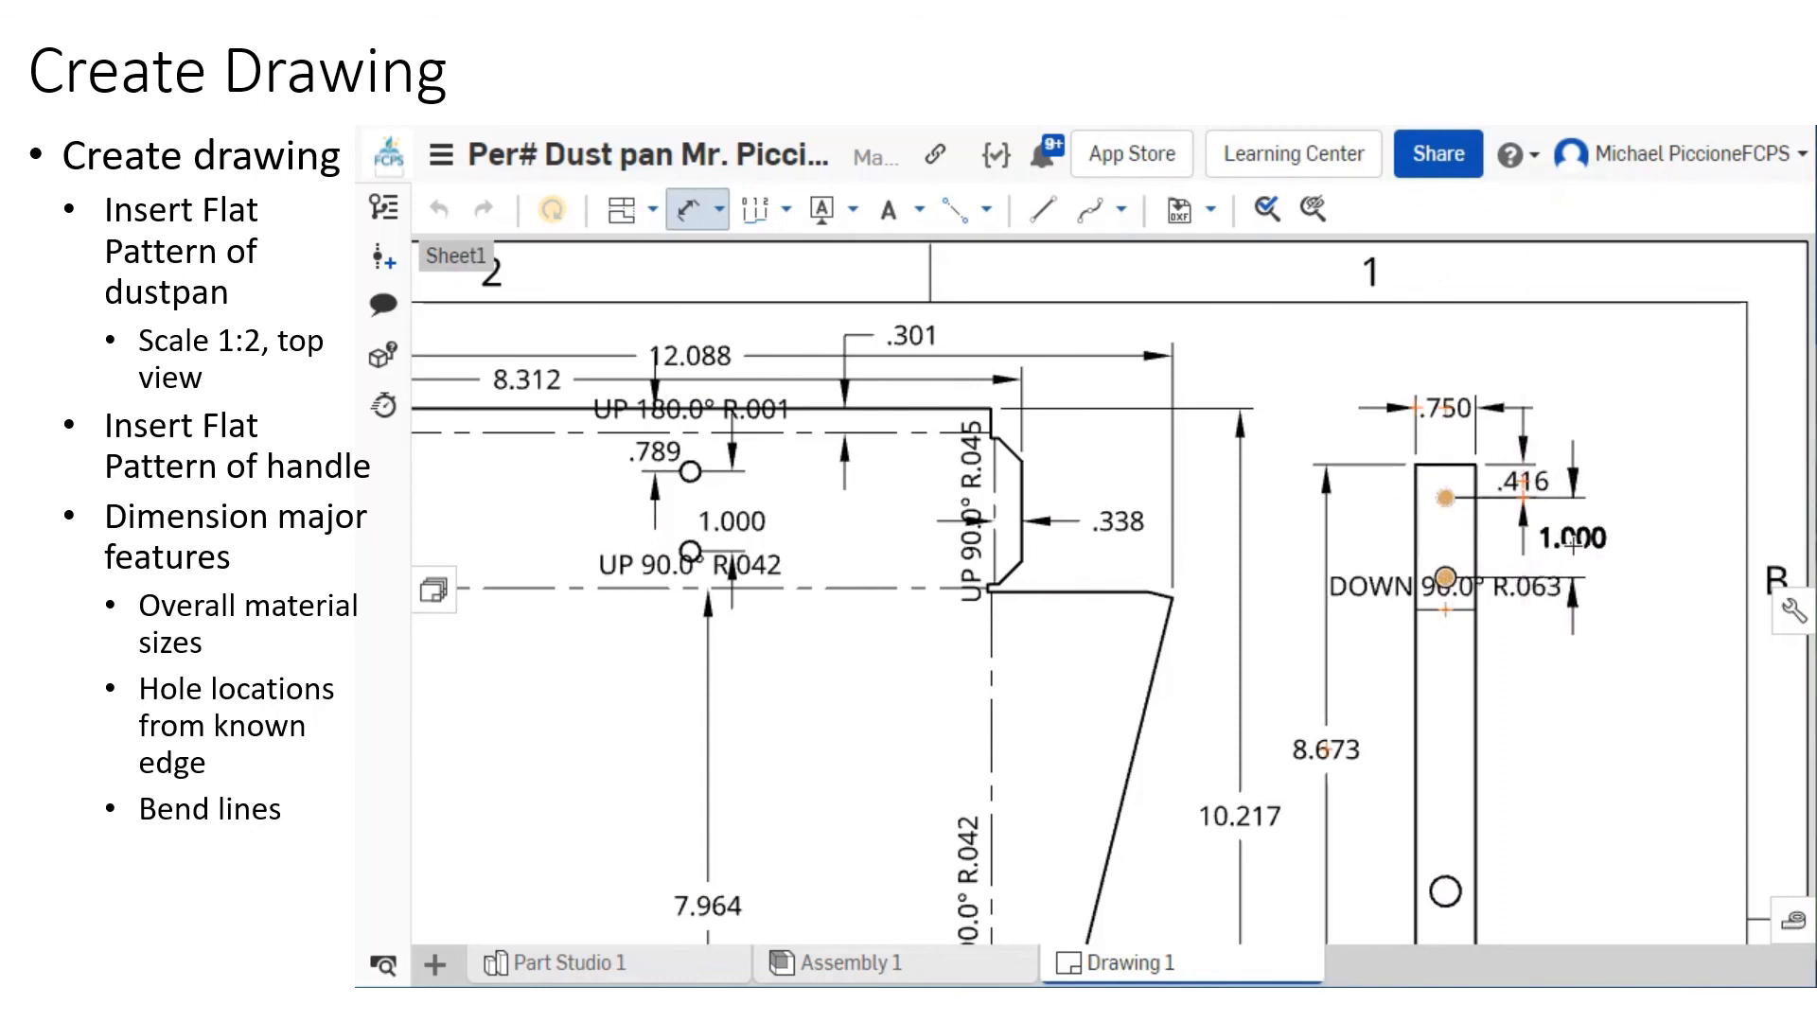
{"action": "left_click", "coordinate": [1586, 539]}
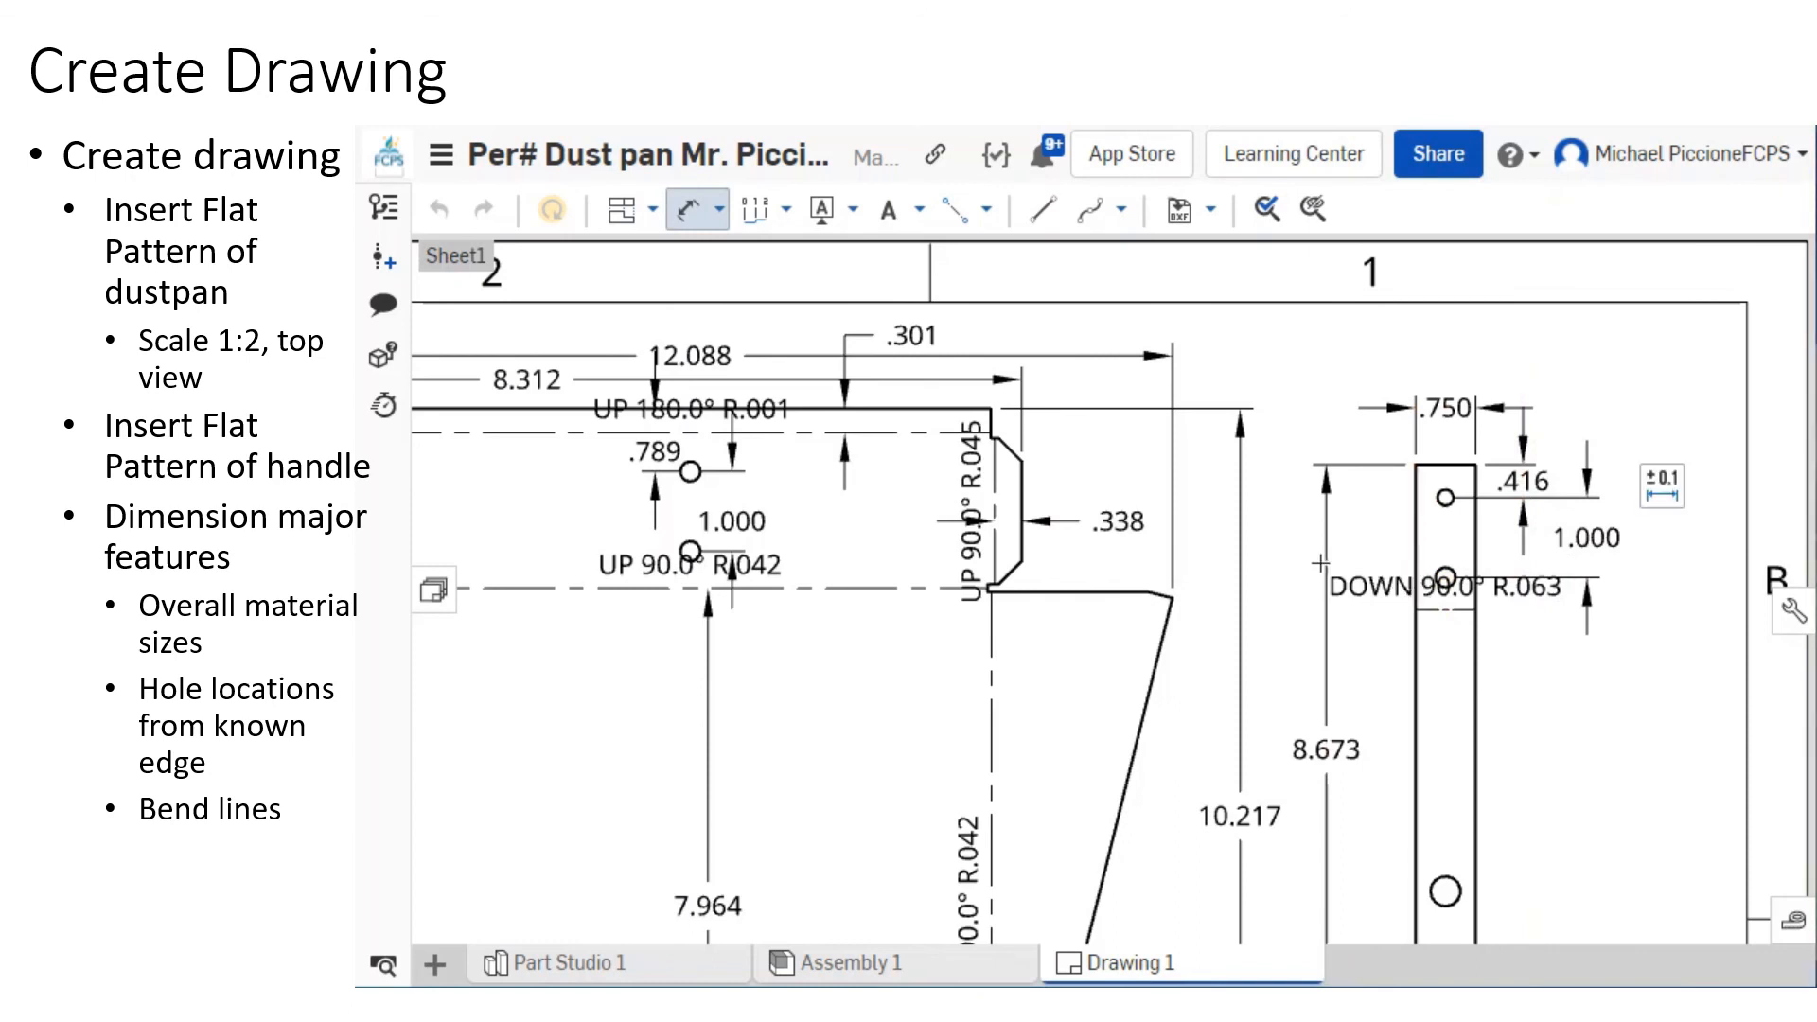
{"action": "key", "text": "Escape"}
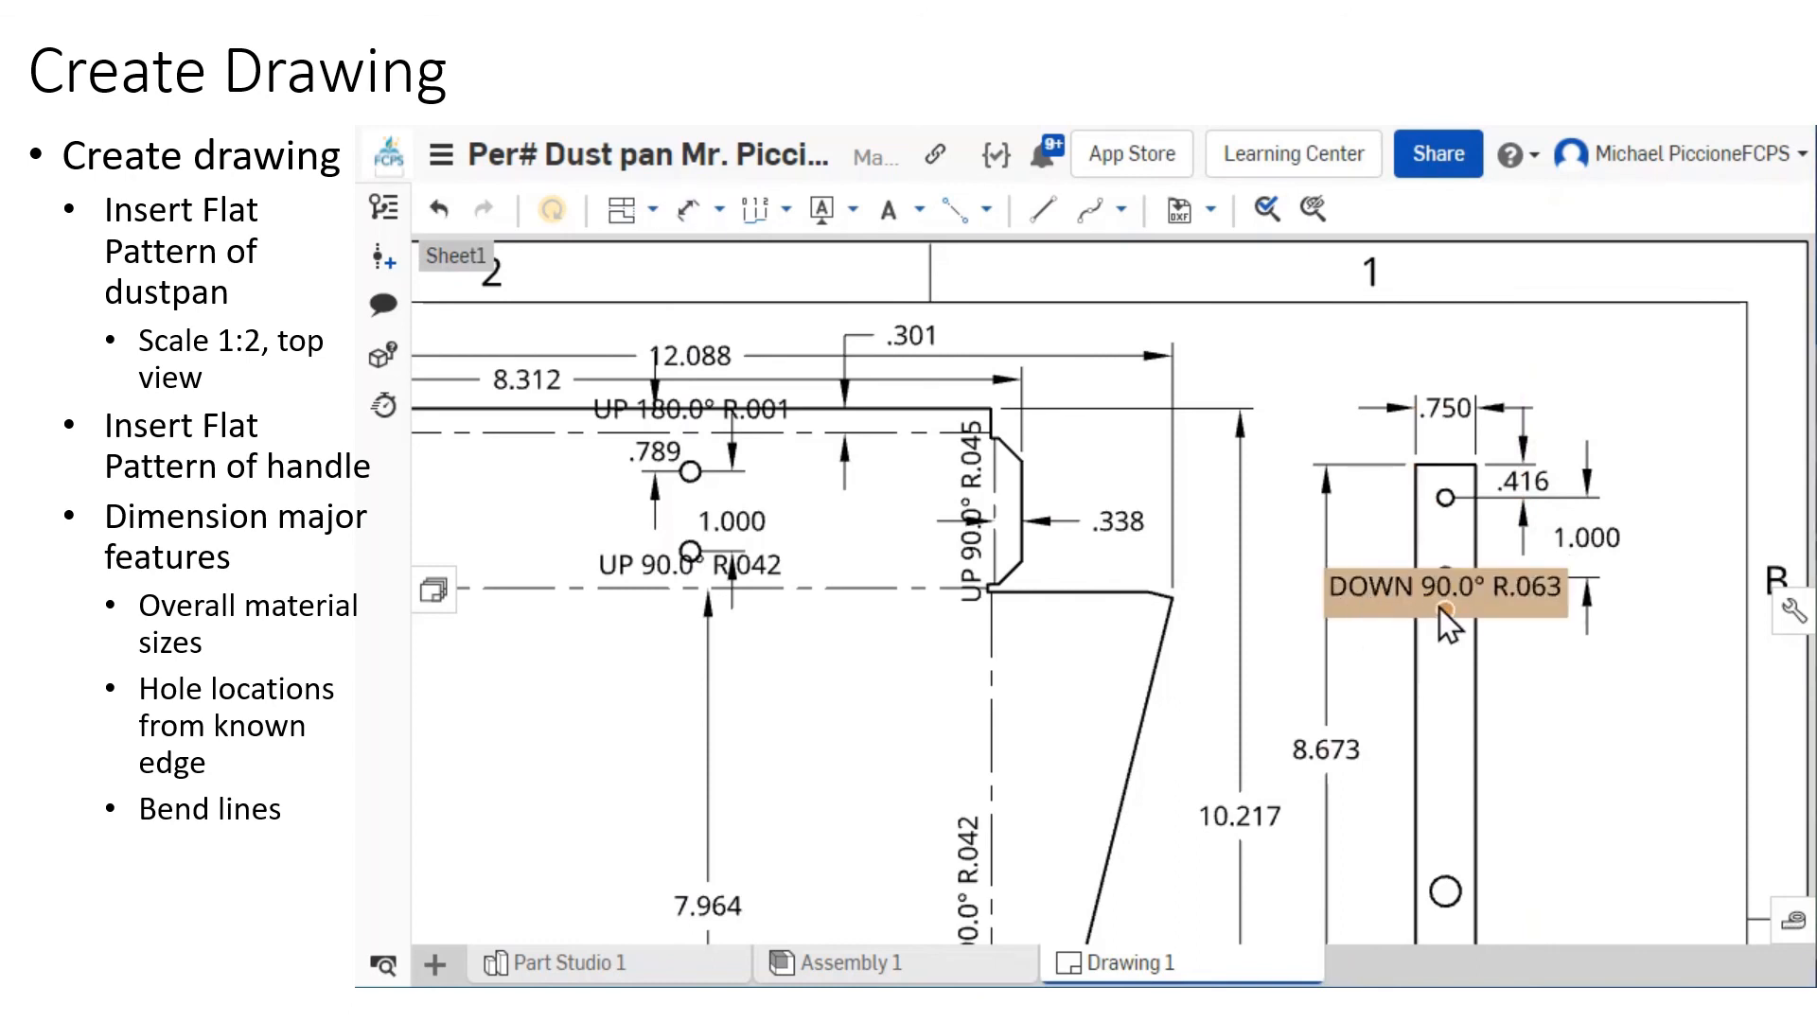
Move the handle's DOWN 90.0° R.063 bend note below the bend line, clear of the second hole.
{"action": "left_click_drag", "start_coordinate": [1445, 613], "coordinate": [1473, 673]}
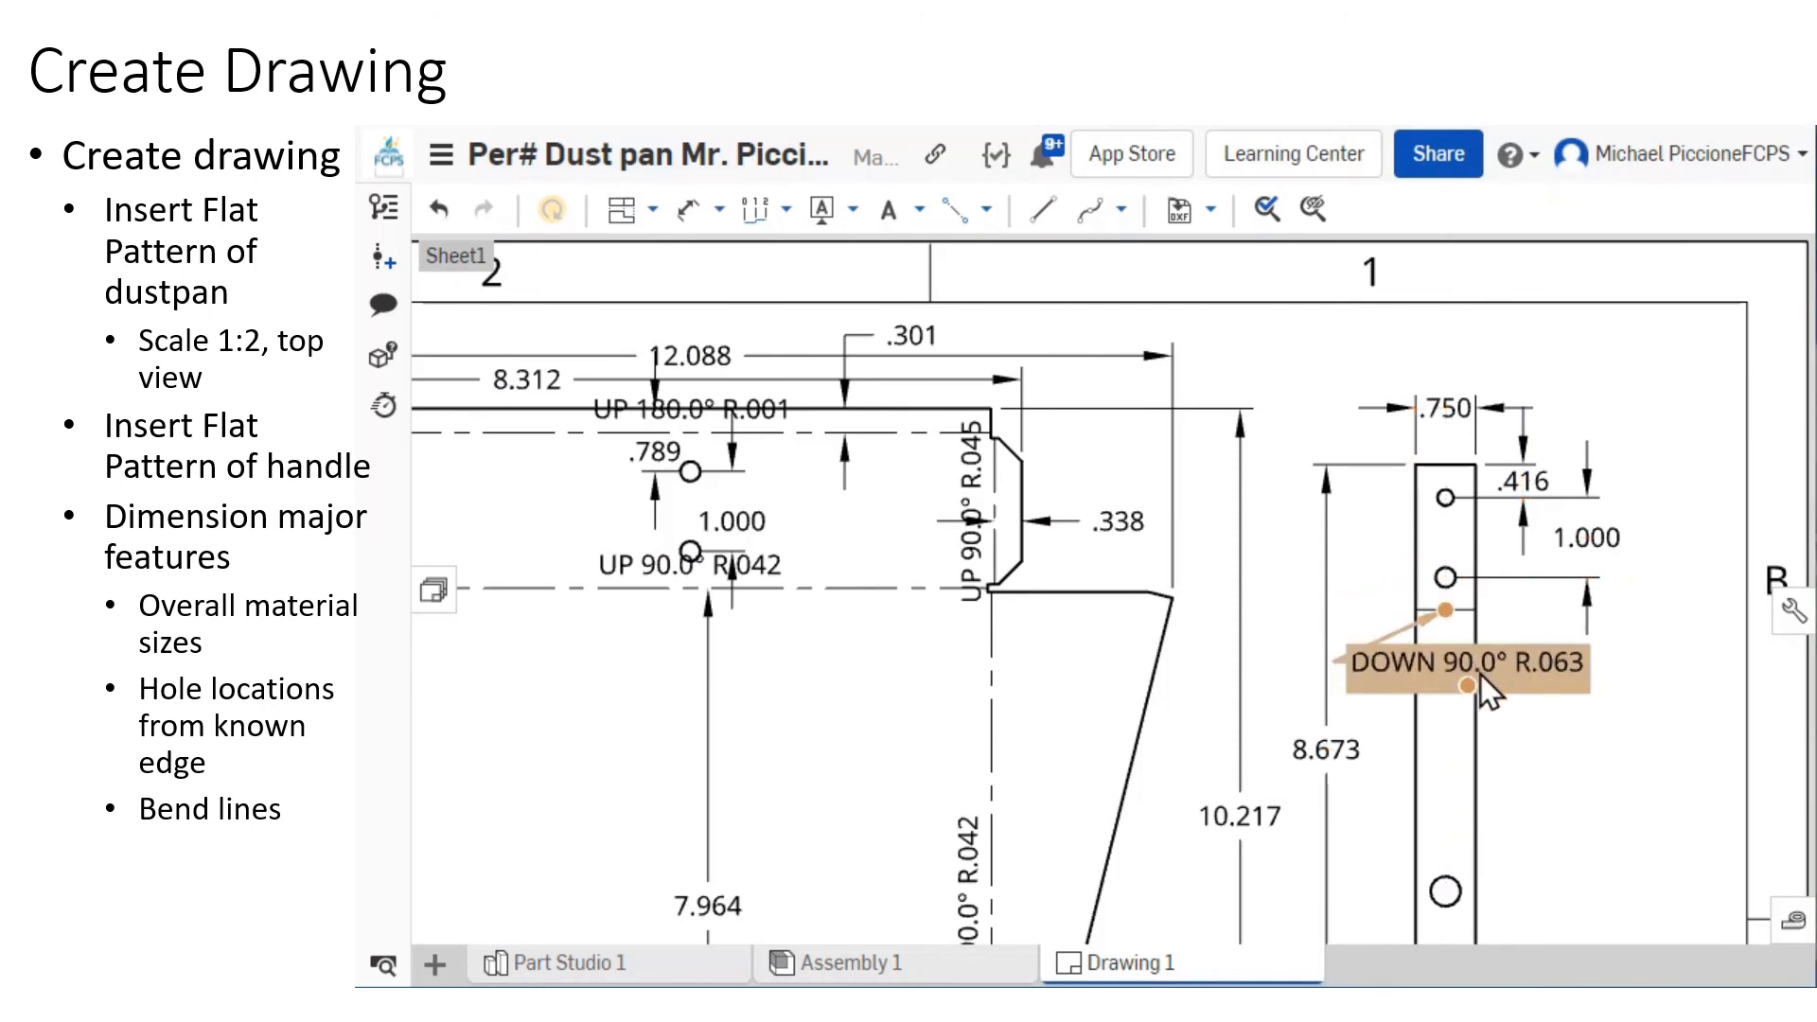
{"action": "scroll", "coordinate": [1571, 738], "scroll_direction": "down", "scroll_amount": 3}
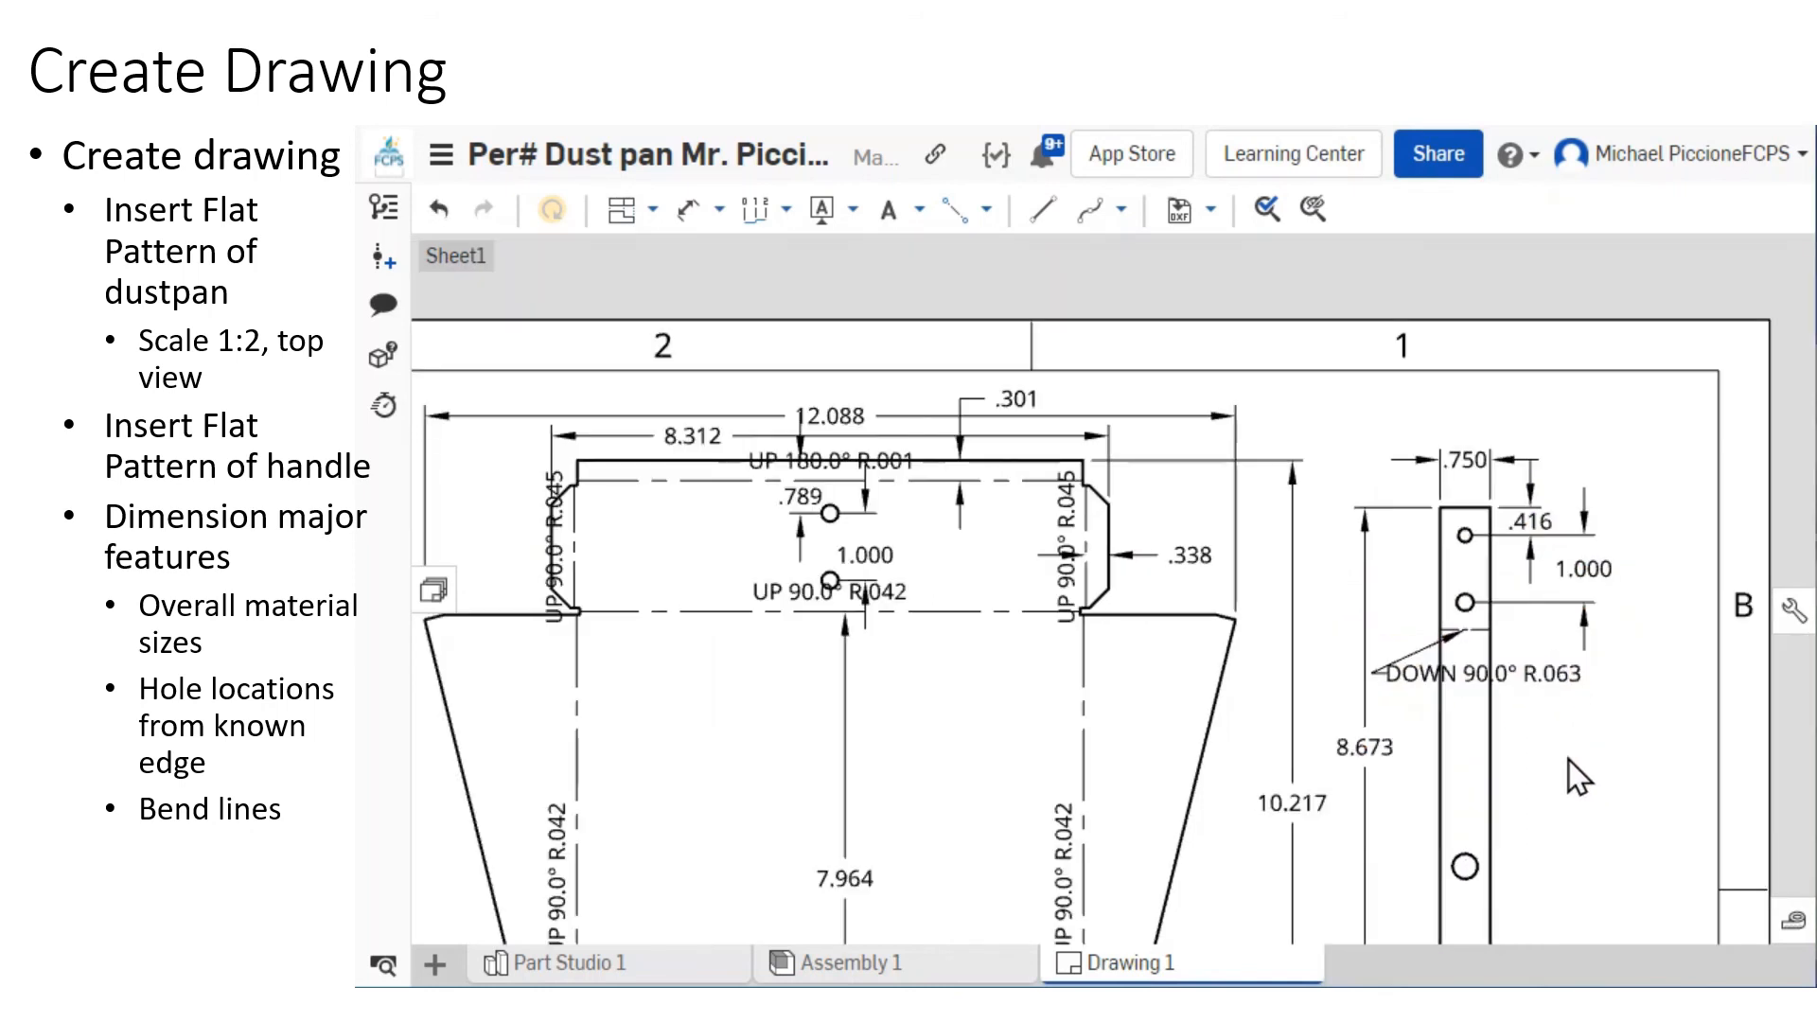
Dimension the handle's large lower hole from the bottom edge of the flat pattern, placing the value right of the view.
{"action": "scroll", "coordinate": [1565, 634], "scroll_direction": "up", "scroll_amount": 3}
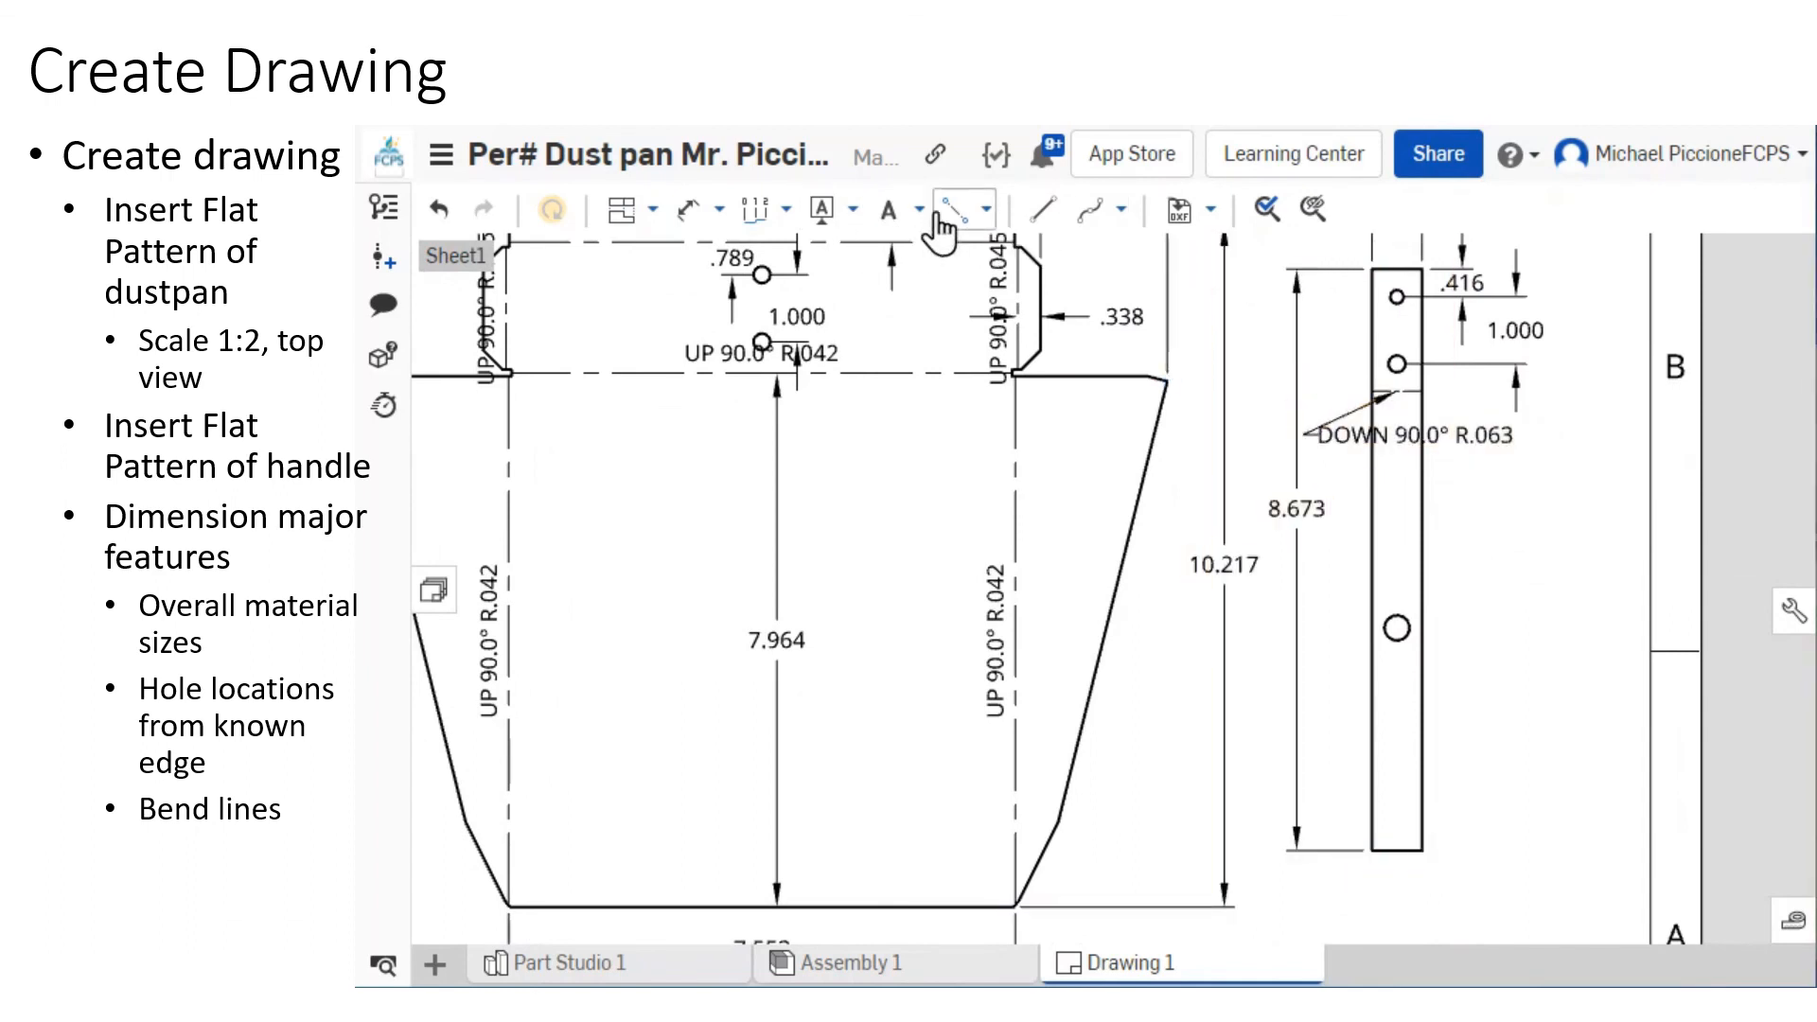
{"action": "left_click", "coordinate": [698, 219]}
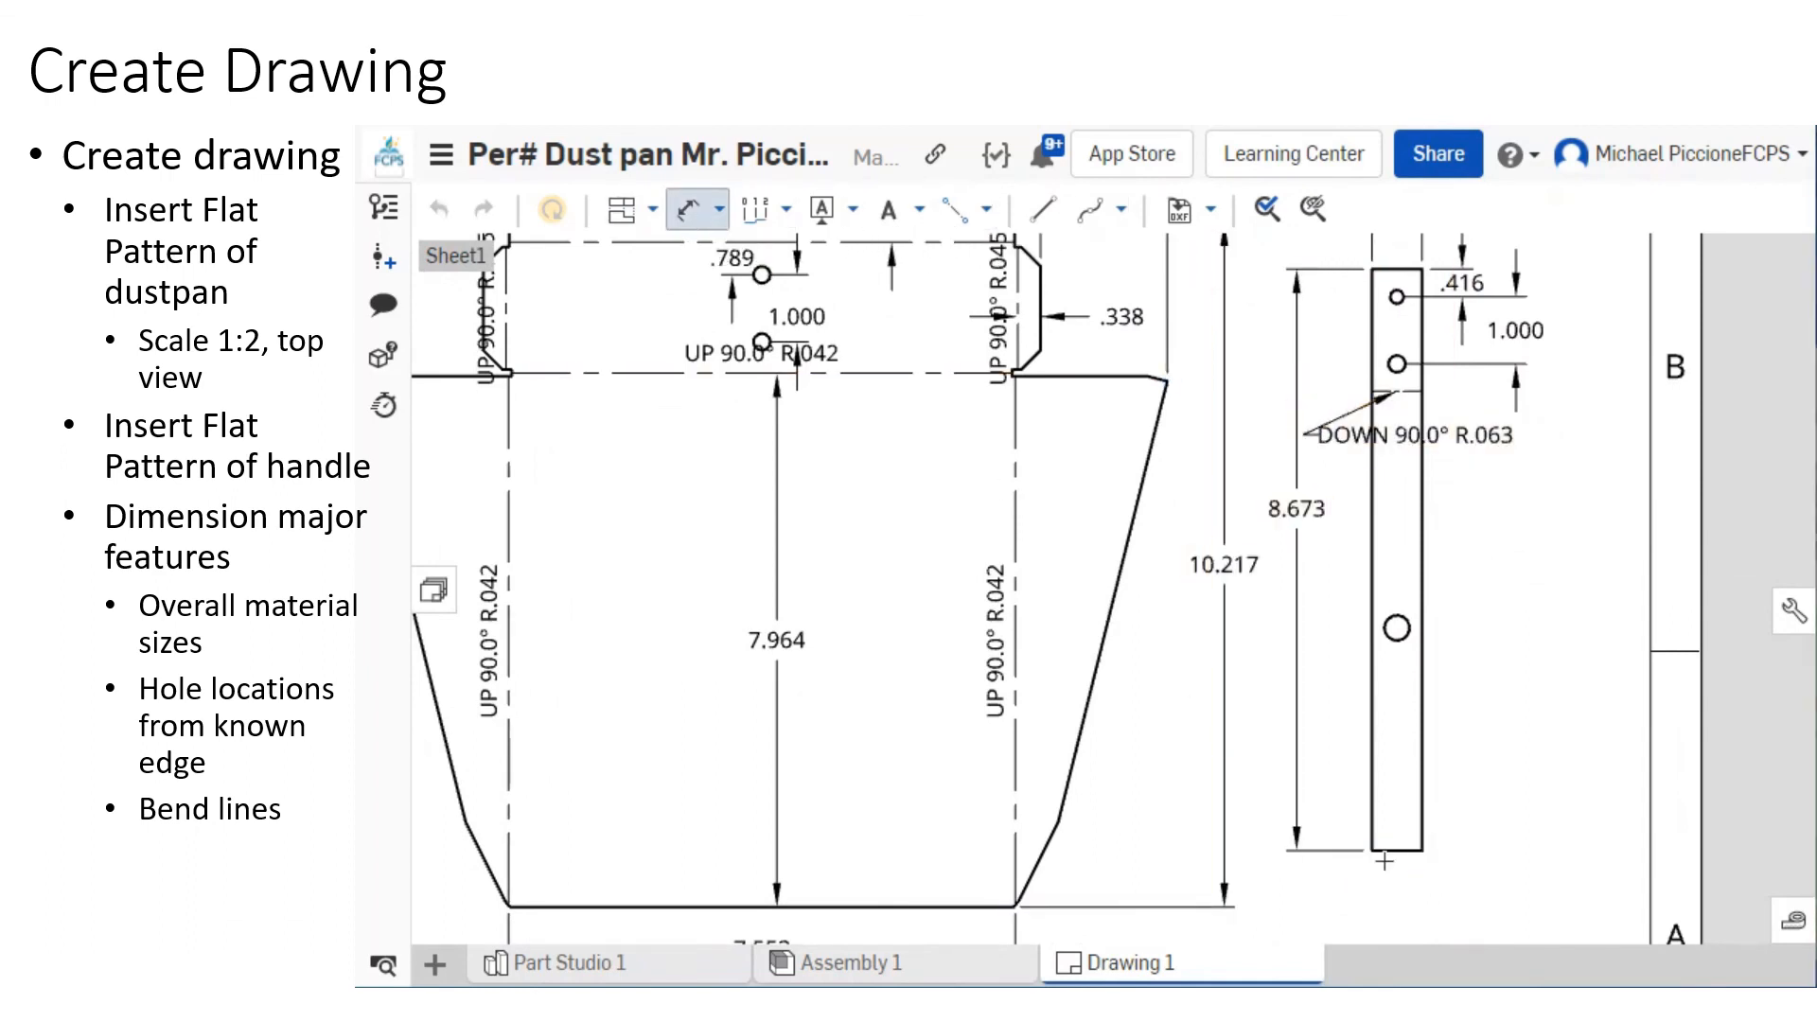
{"action": "left_click", "coordinate": [1422, 850]}
{"action": "left_click", "coordinate": [1396, 627]}
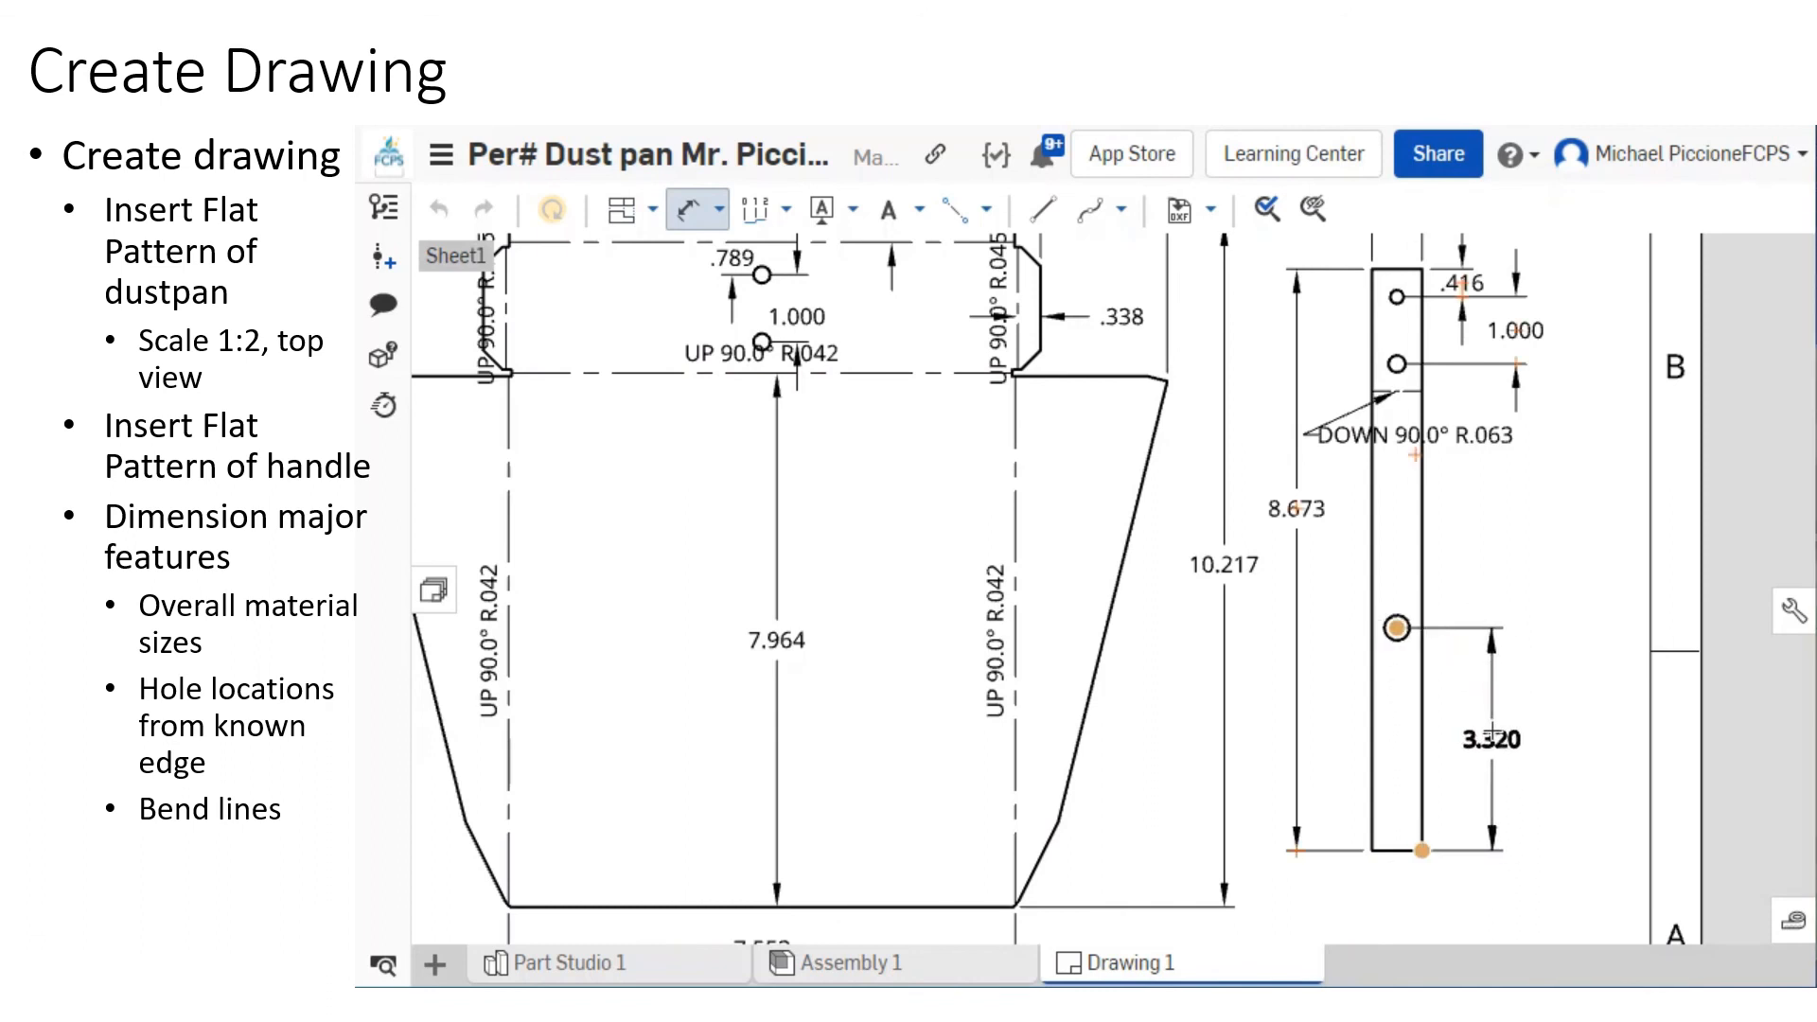
{"action": "left_click", "coordinate": [1491, 737]}
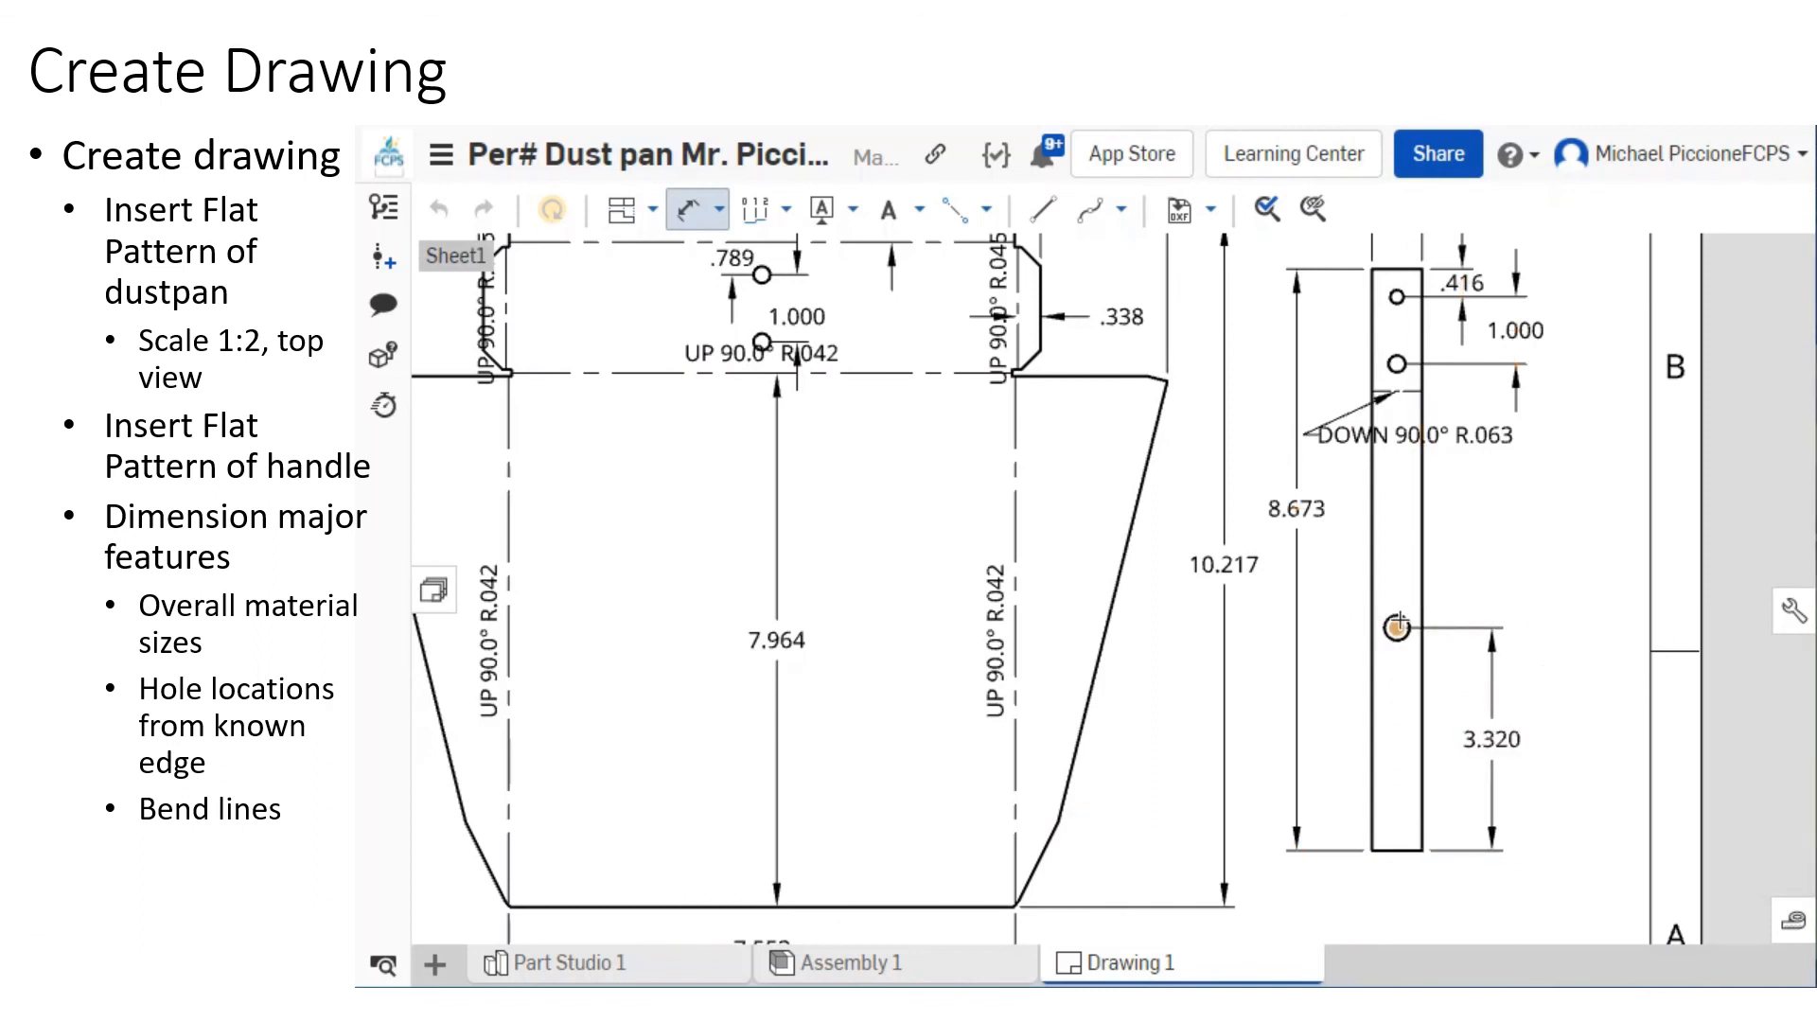
Dimension the diameter of the large lower hole in the handle.
{"action": "left_click", "coordinate": [1398, 622]}
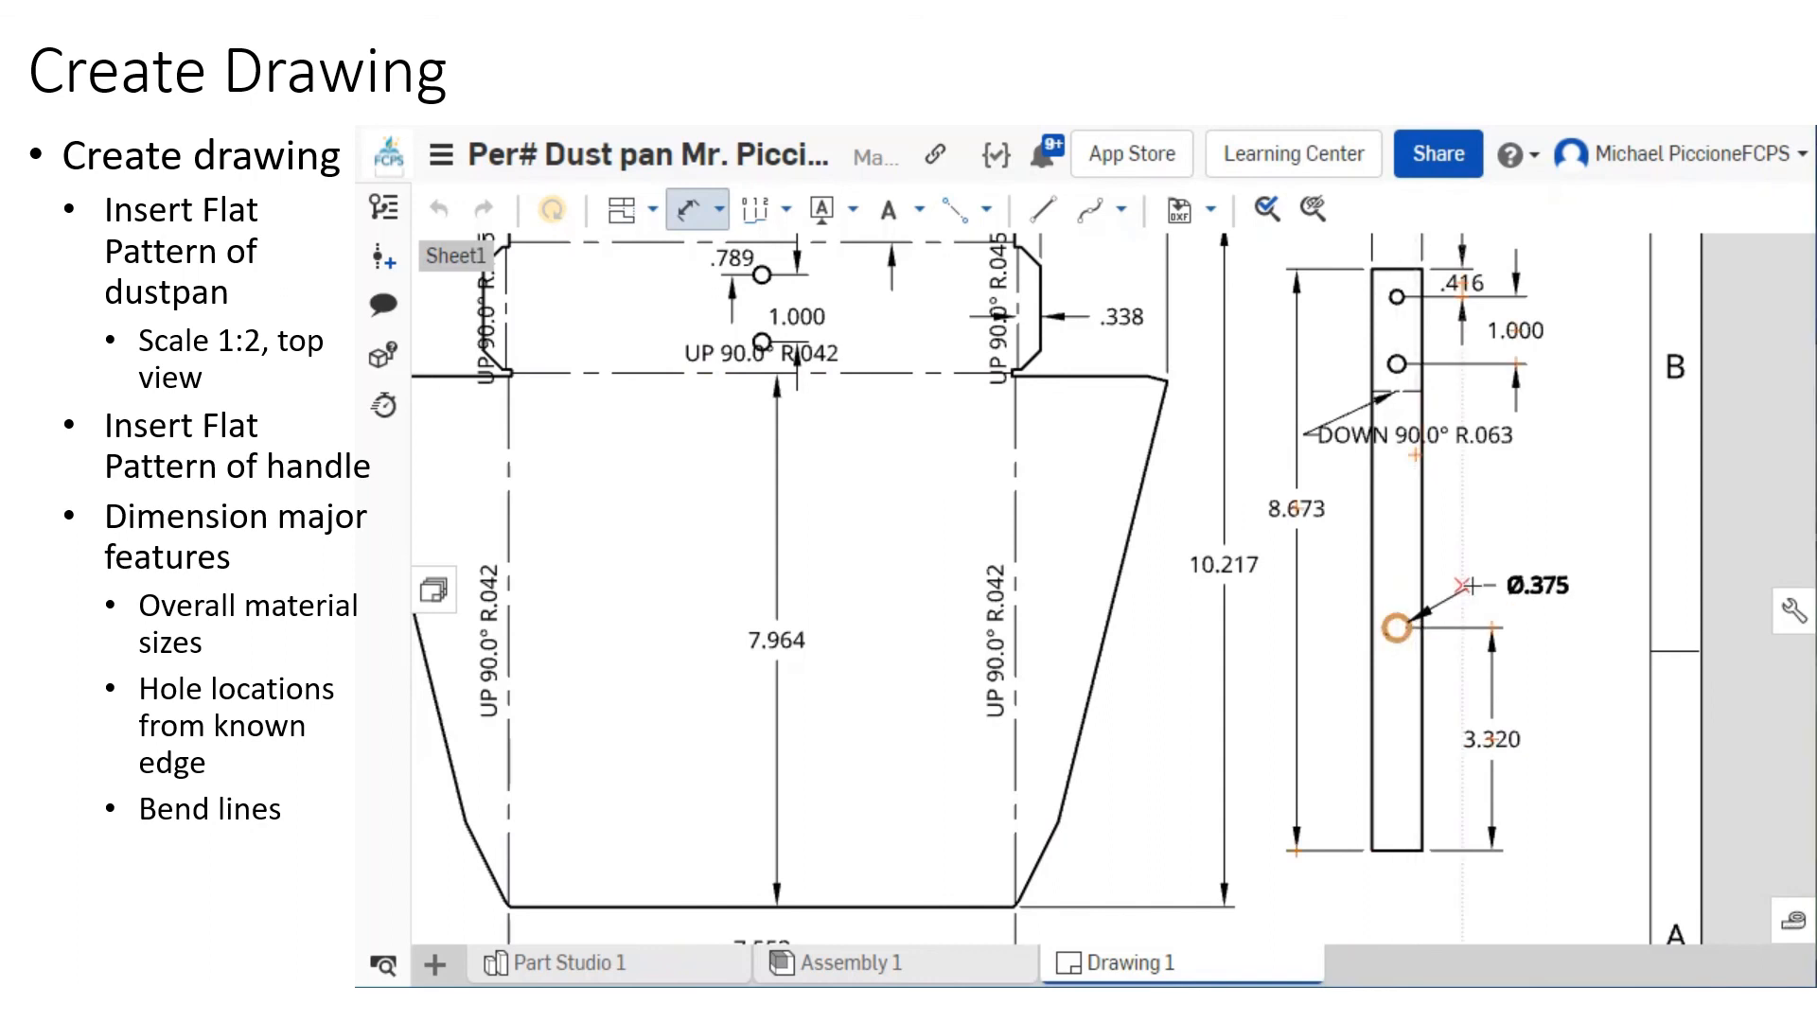